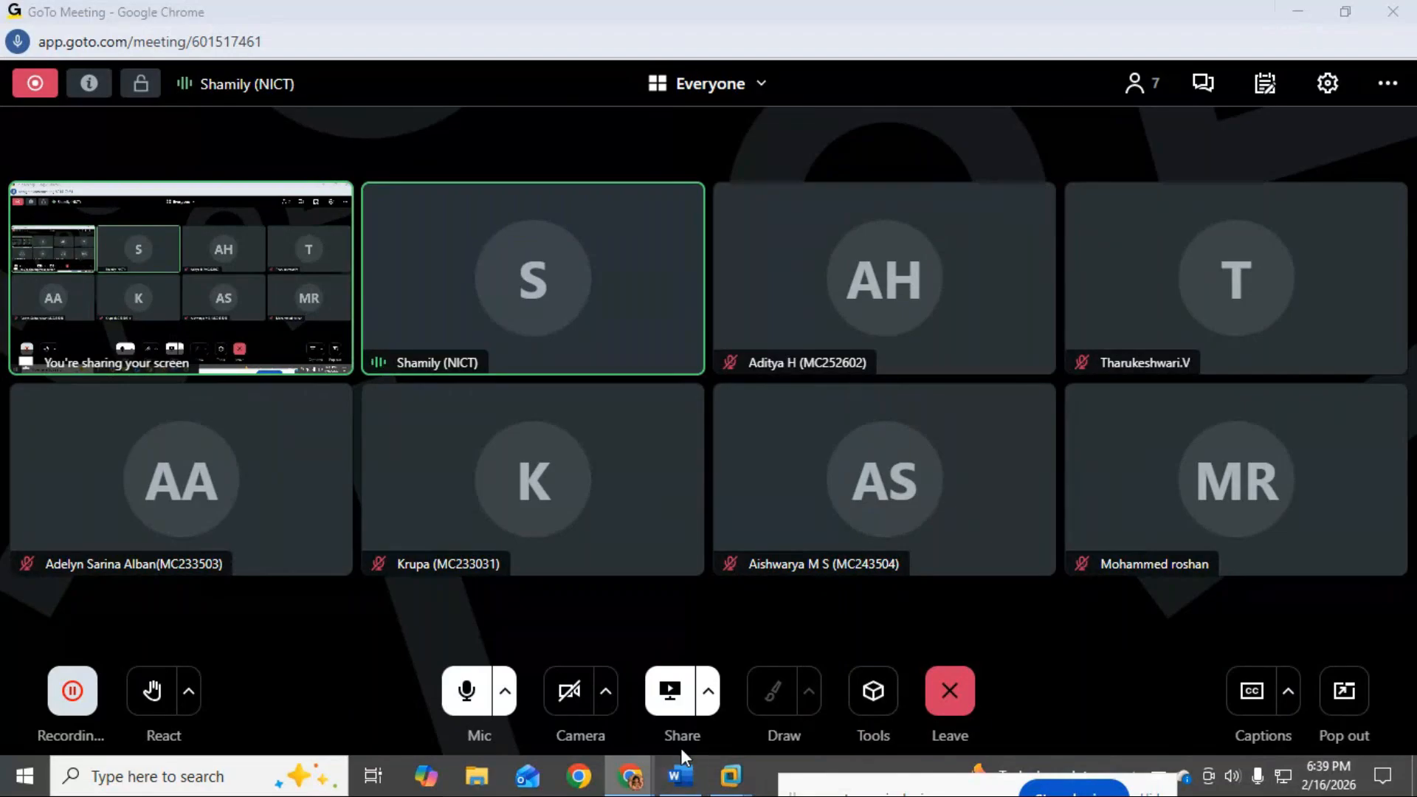
Switch to VMware Workstation and resume the suspended ECC Windows Server 2003 virtual machine.
{"action": "mouse_move", "coordinate": [687, 776]}
{"action": "mouse_move", "coordinate": [730, 777]}
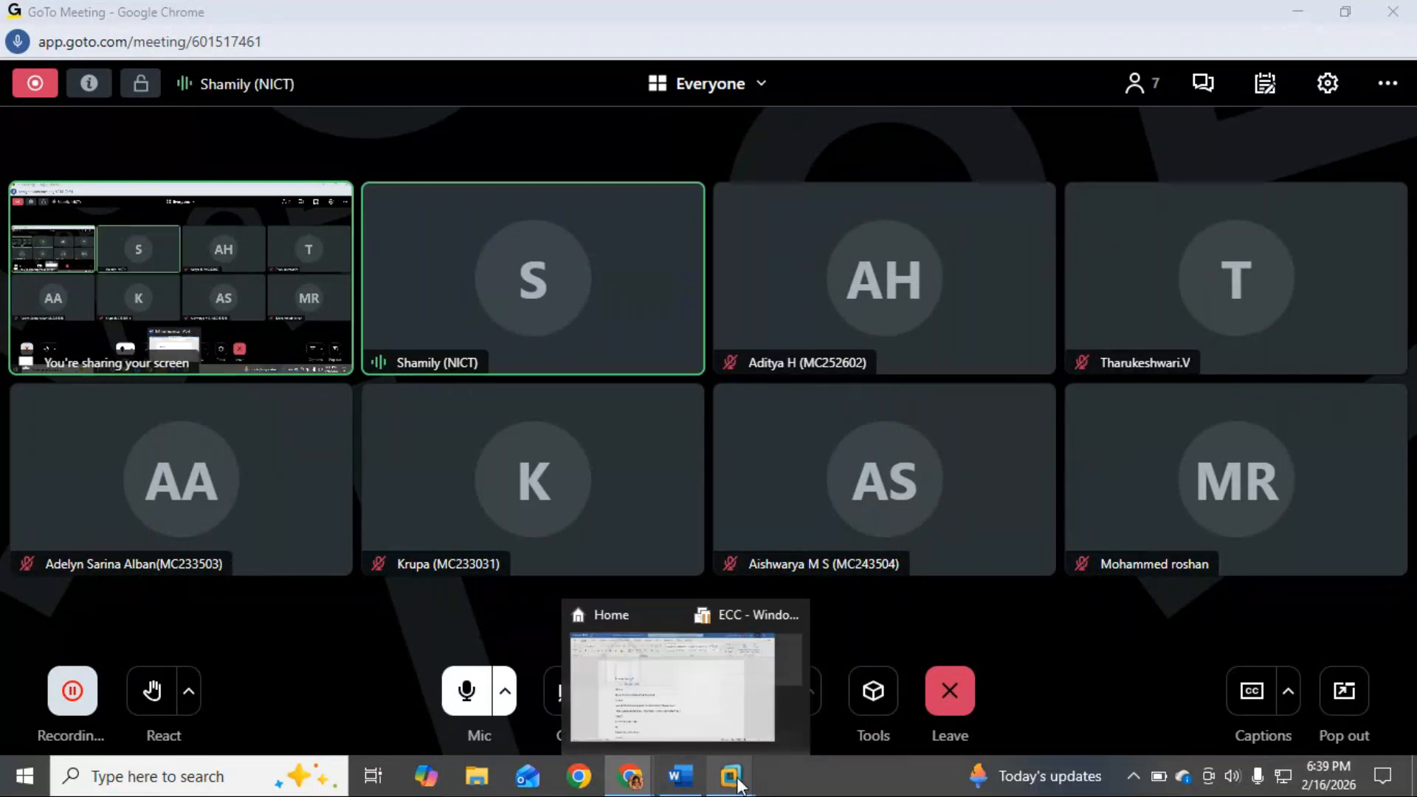
{"action": "left_click", "coordinate": [828, 660]}
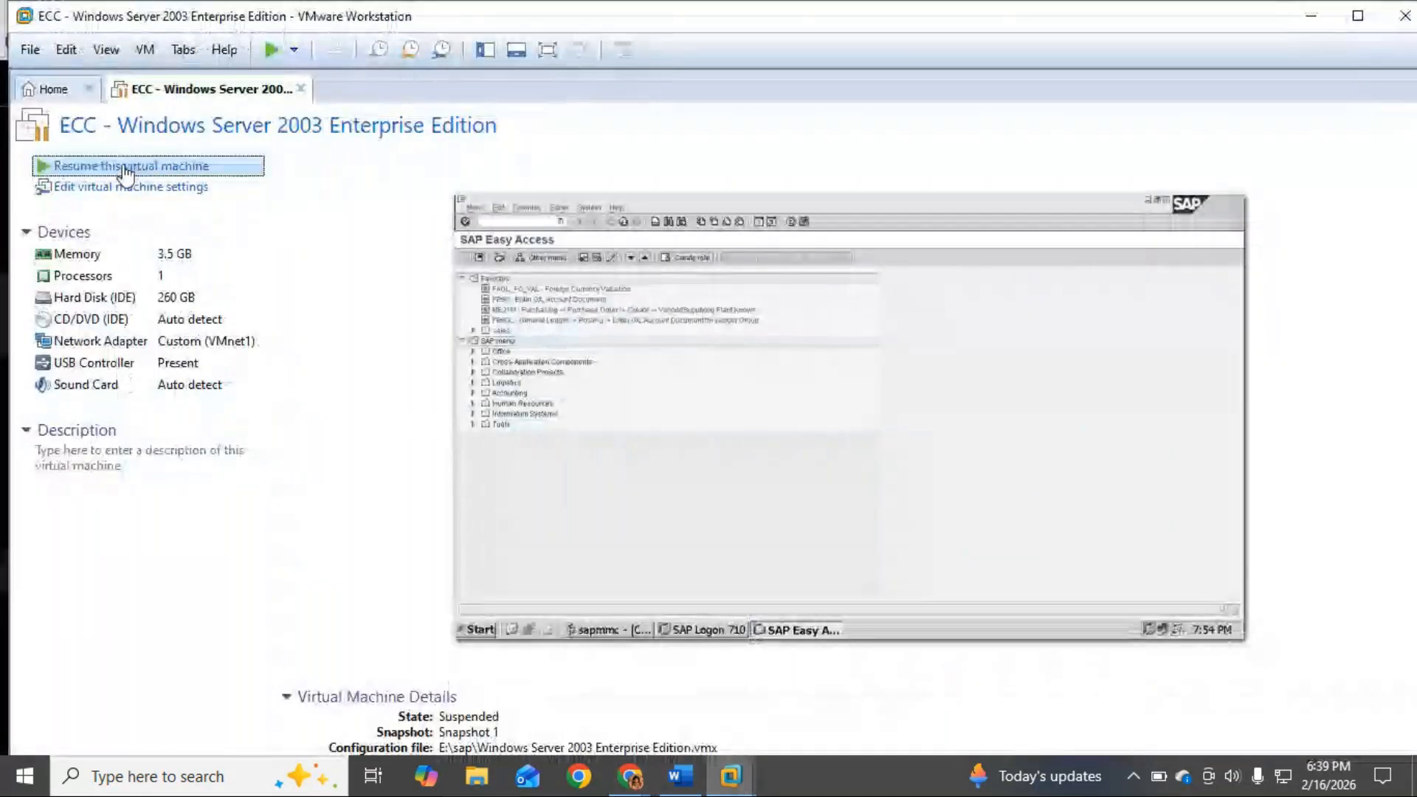
{"action": "left_click", "coordinate": [126, 168]}
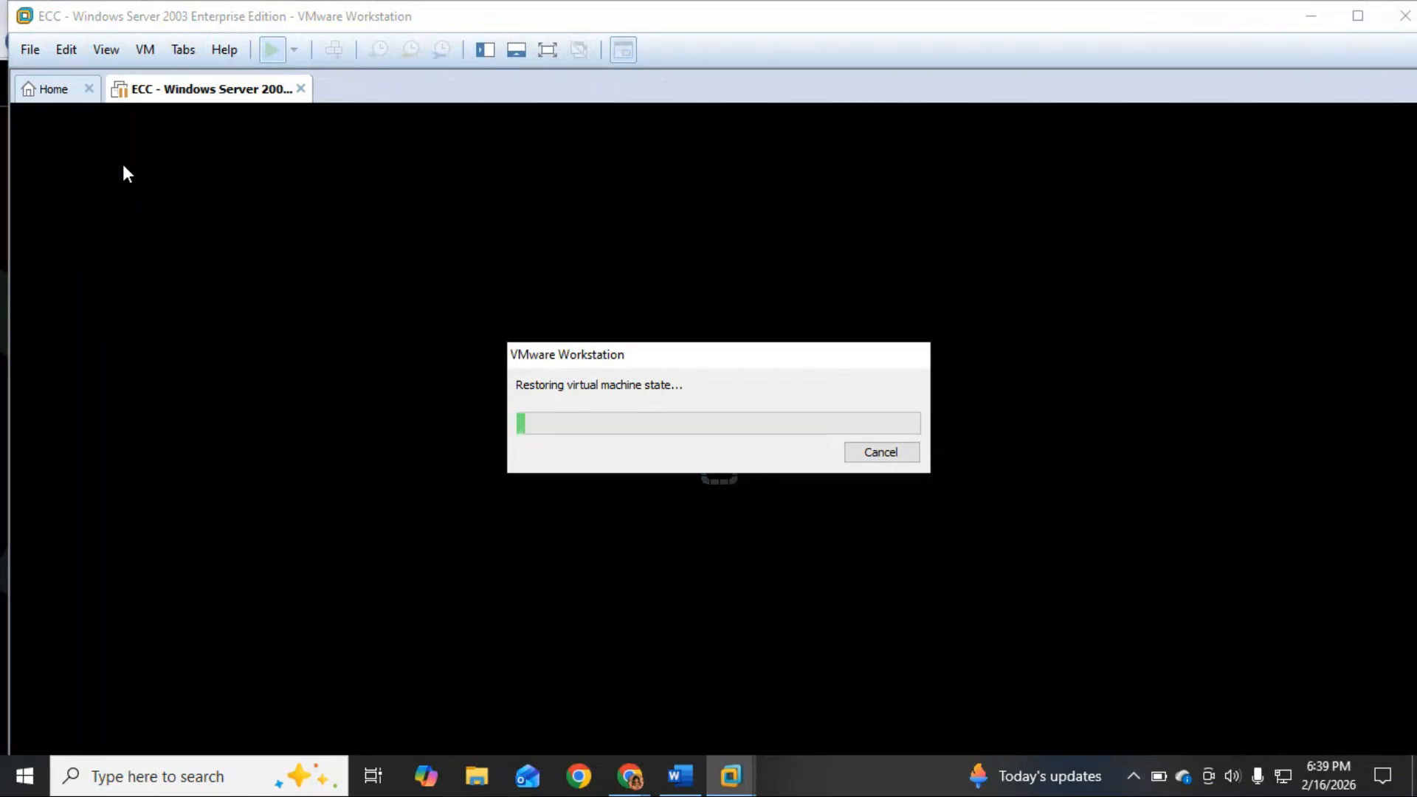
Switch to the SAP running notes in Word and add the line "Vendor Document Entry" below the company list at the document's end.
{"action": "mouse_move", "coordinate": [677, 781]}
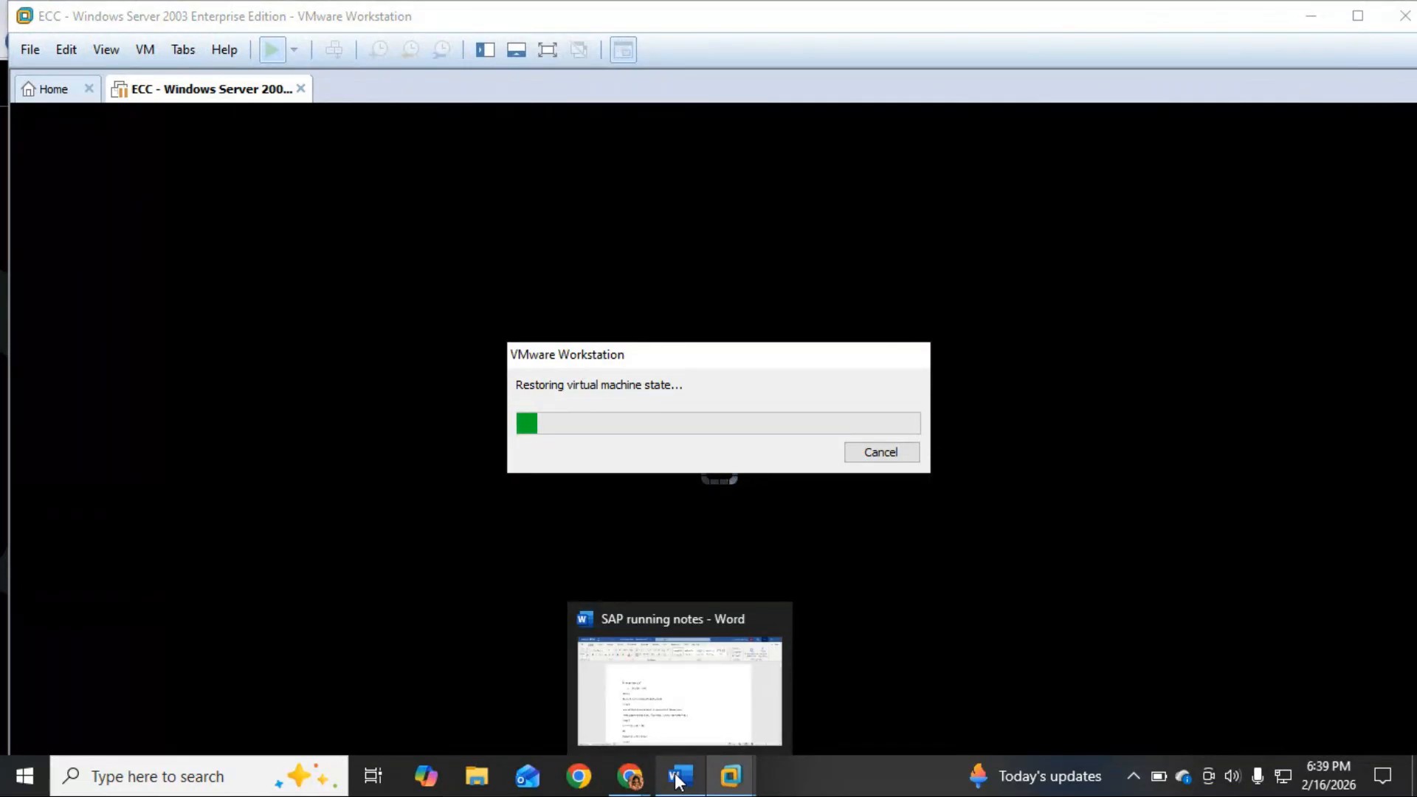
{"action": "left_click", "coordinate": [678, 776]}
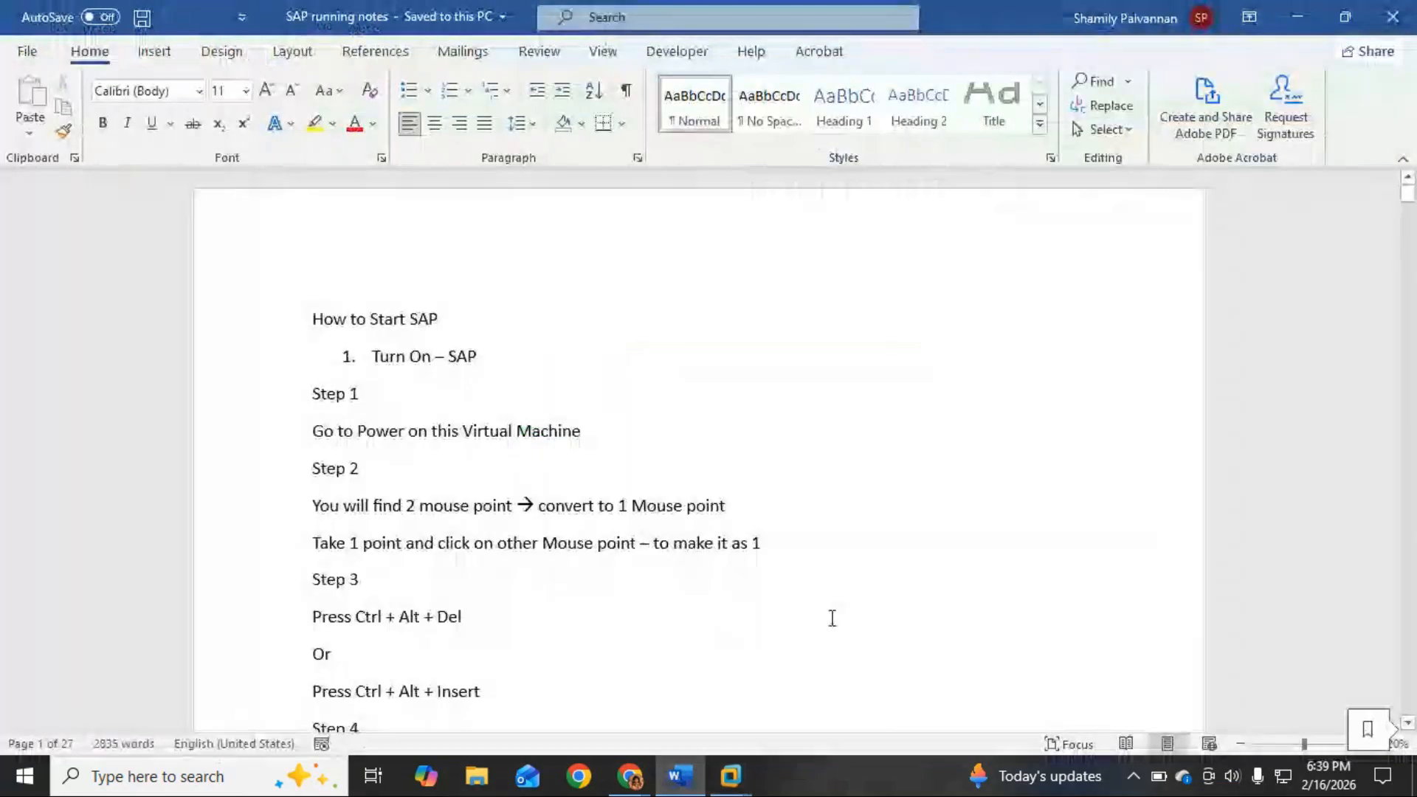
{"action": "scroll", "coordinate": [832, 618], "scroll_direction": "down", "scroll_amount": 1}
{"action": "scroll", "coordinate": [1053, 453], "scroll_direction": "up", "scroll_amount": 1}
{"action": "scroll", "coordinate": [1071, 414], "scroll_direction": "down", "scroll_amount": 5}
{"action": "left_click_drag", "start_coordinate": [1407, 199], "coordinate": [1408, 705]}
{"action": "scroll", "coordinate": [834, 519], "scroll_direction": "up", "scroll_amount": 7}
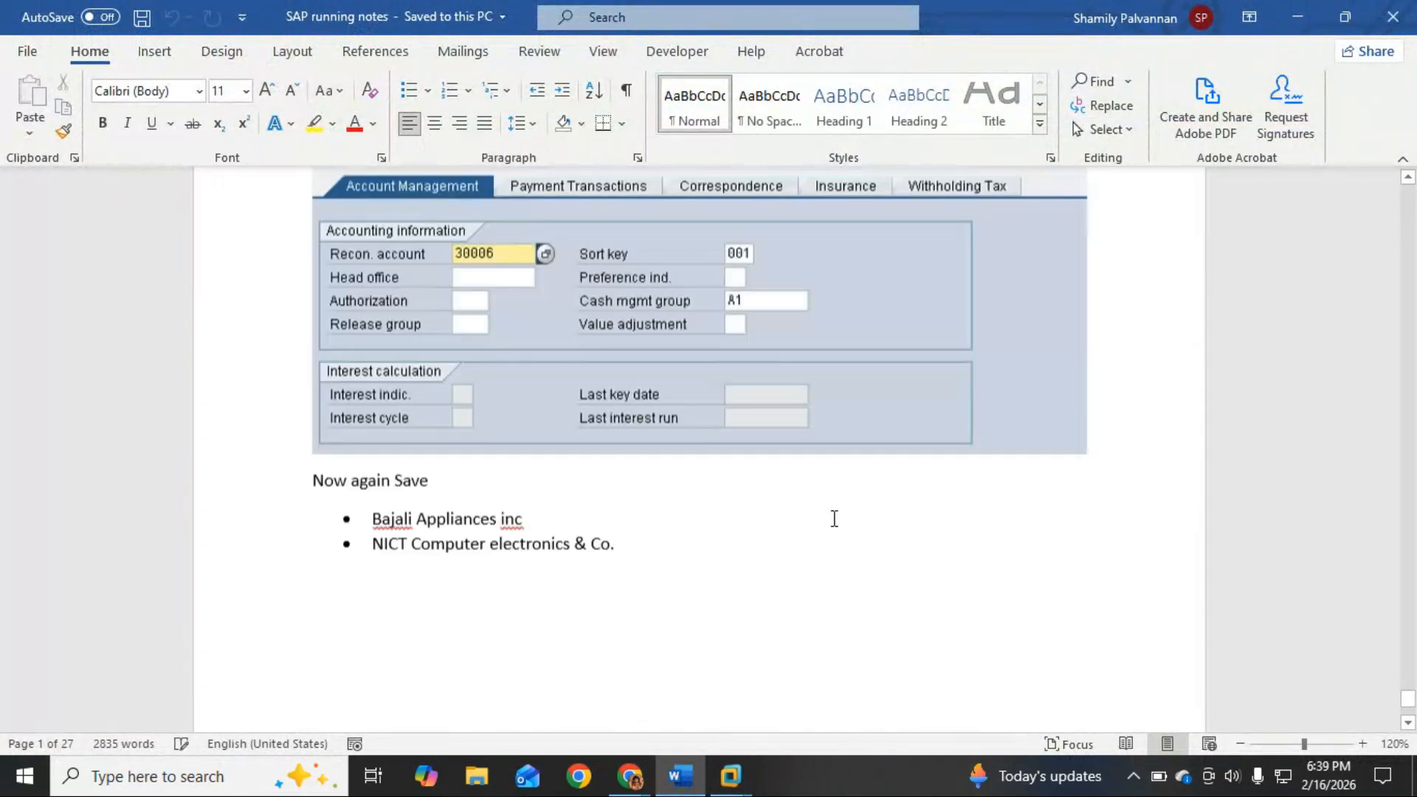
{"action": "scroll", "coordinate": [834, 519], "scroll_direction": "down", "scroll_amount": 2}
{"action": "left_click", "coordinate": [344, 519]}
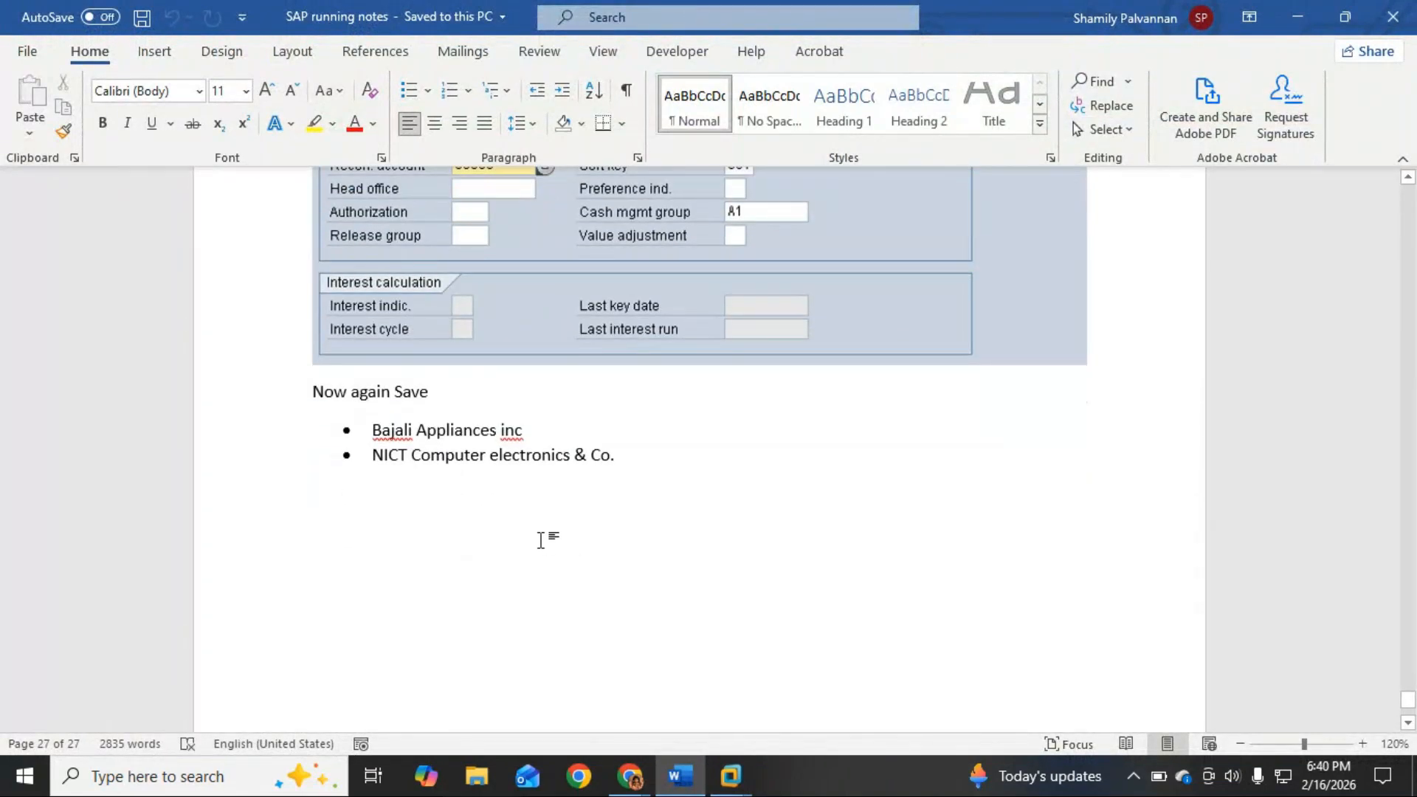
{"action": "key", "text": "Return"}
{"action": "key", "text": "Return"}
{"action": "key", "text": "Return"}
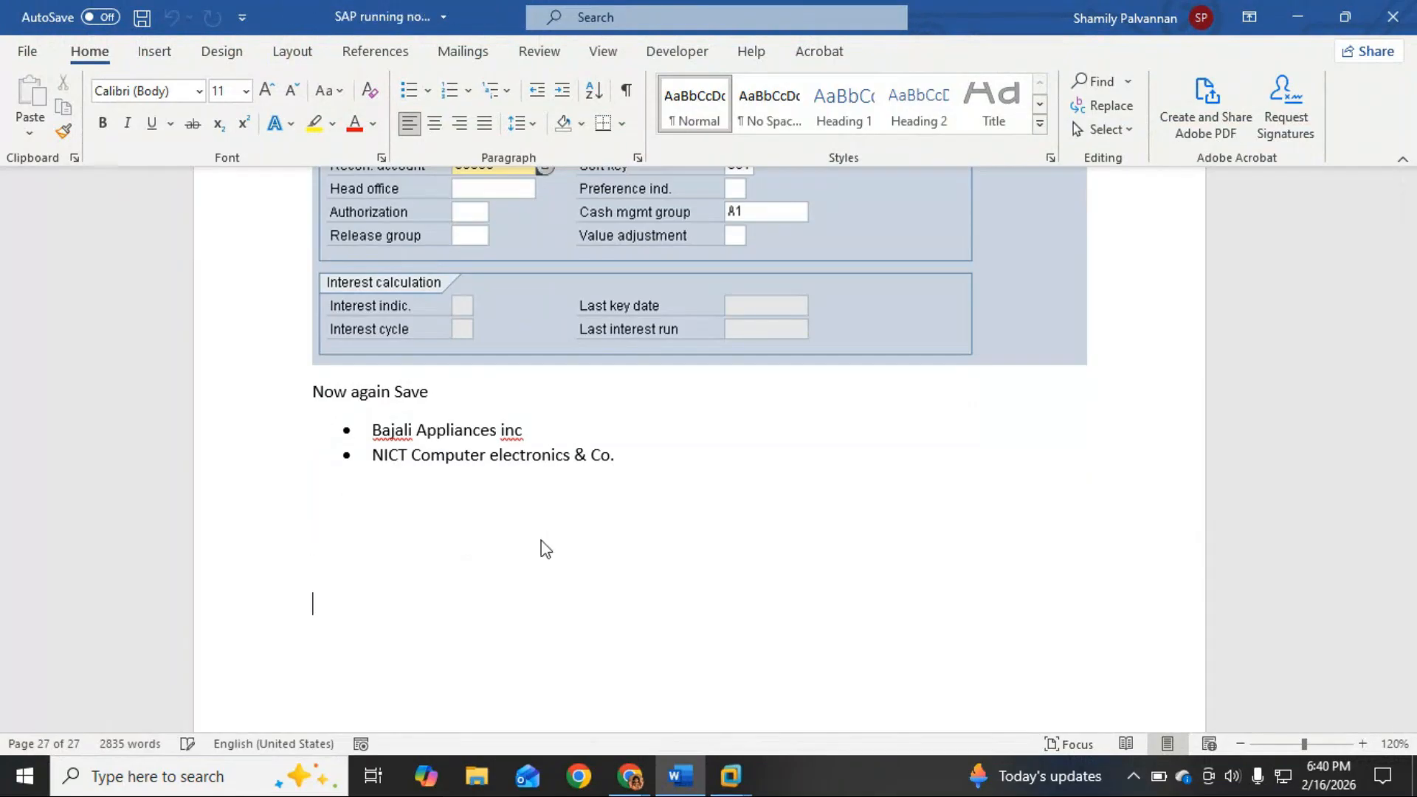
{"action": "type", "text": "Vendor Doc"}
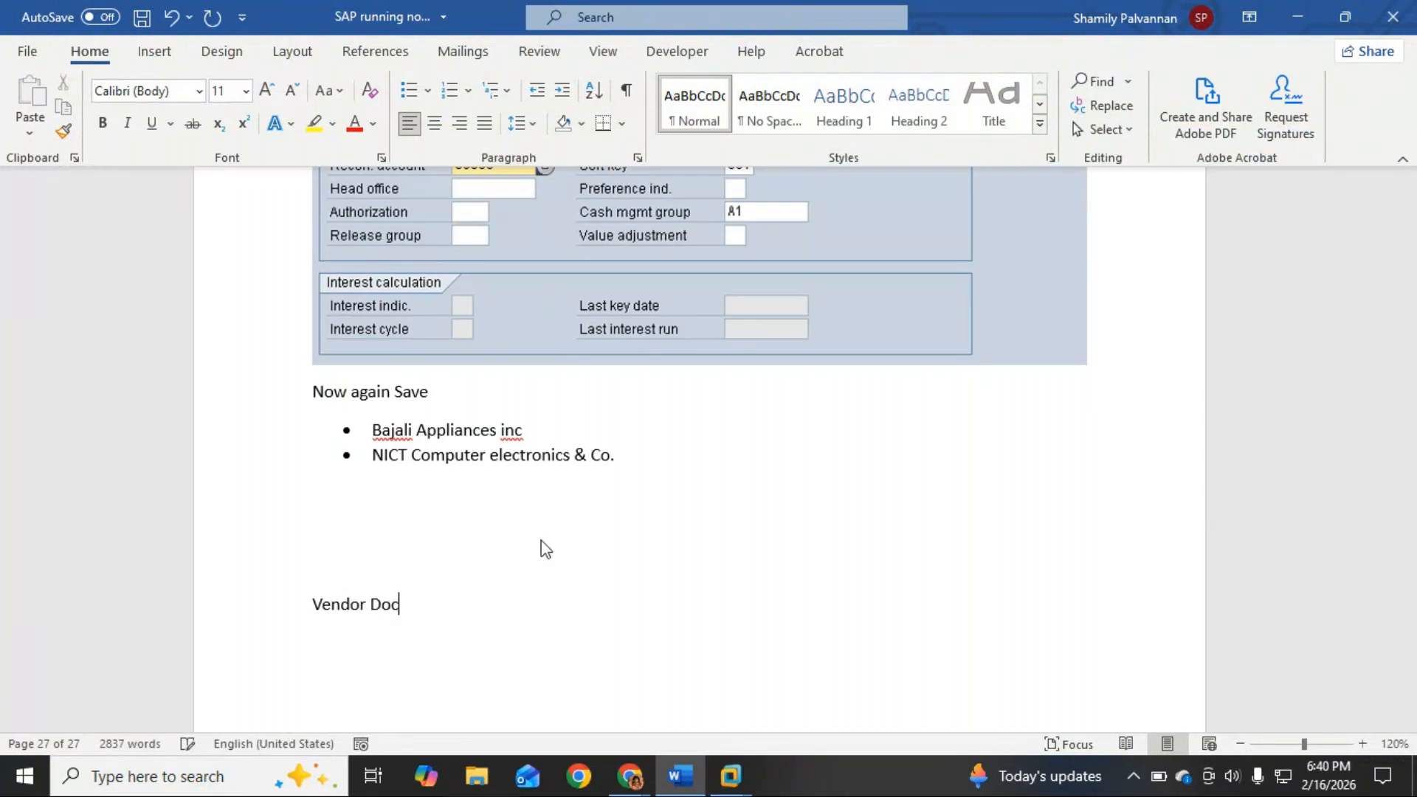
{"action": "type", "text": "ument Entry"}
{"action": "key", "text": "Return"}
Check the restoring ECC virtual machine until its SAP Easy Access screen can be viewed, and minimize it.
{"action": "key", "text": "alt+Tab"}
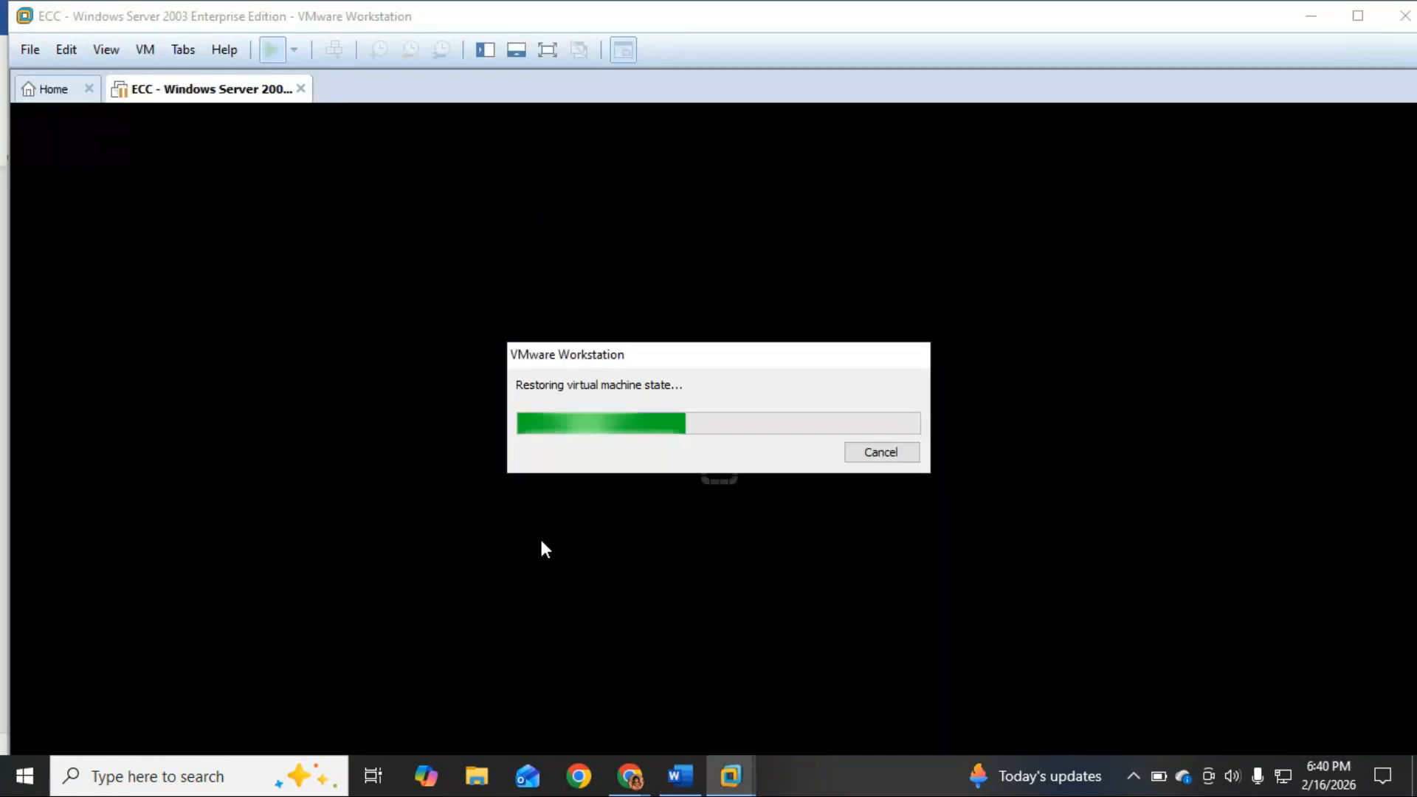
{"action": "key", "text": "alt+Tab"}
{"action": "key", "text": "alt+Tab"}
{"action": "key", "text": "alt+Tab"}
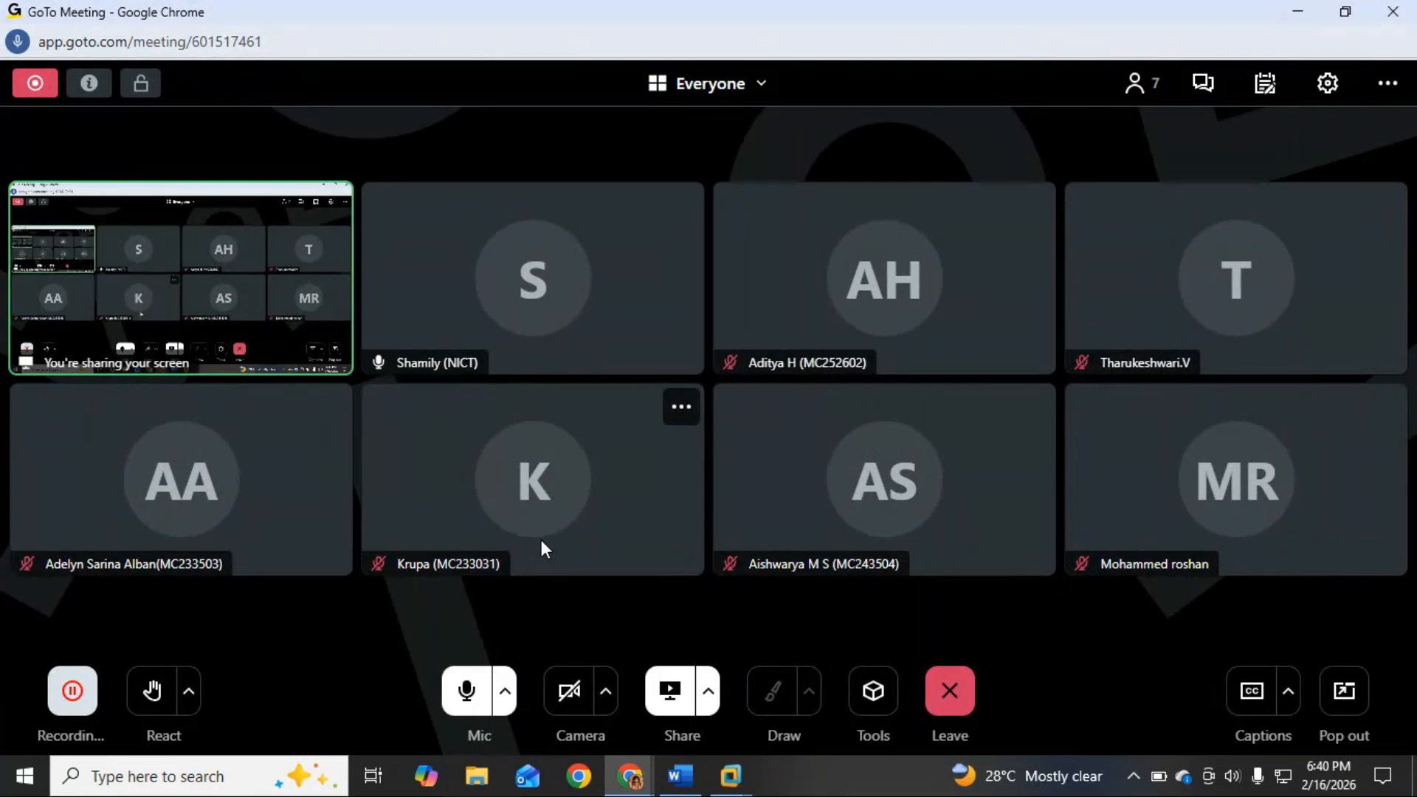
{"action": "left_click", "coordinate": [731, 782]}
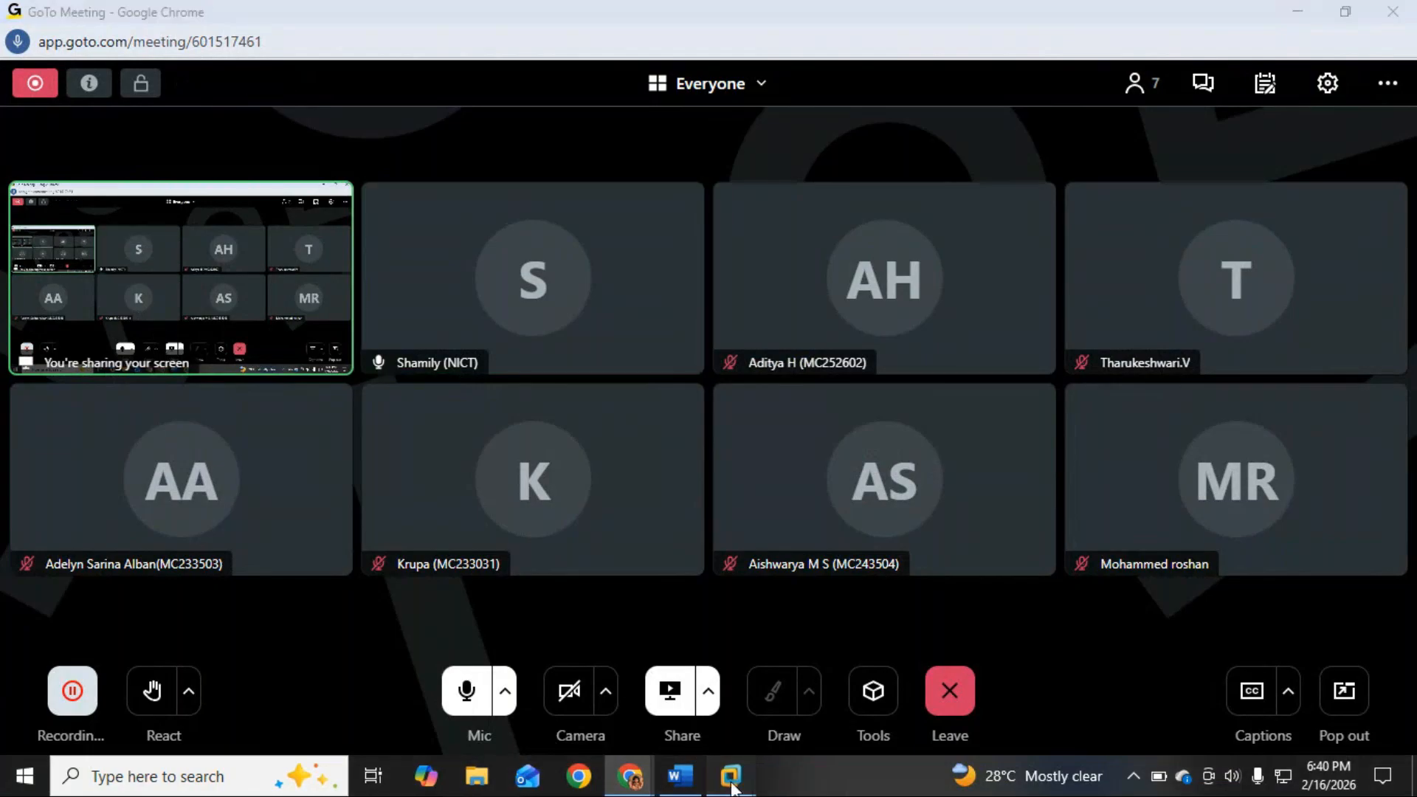
{"action": "left_click", "coordinate": [803, 665]}
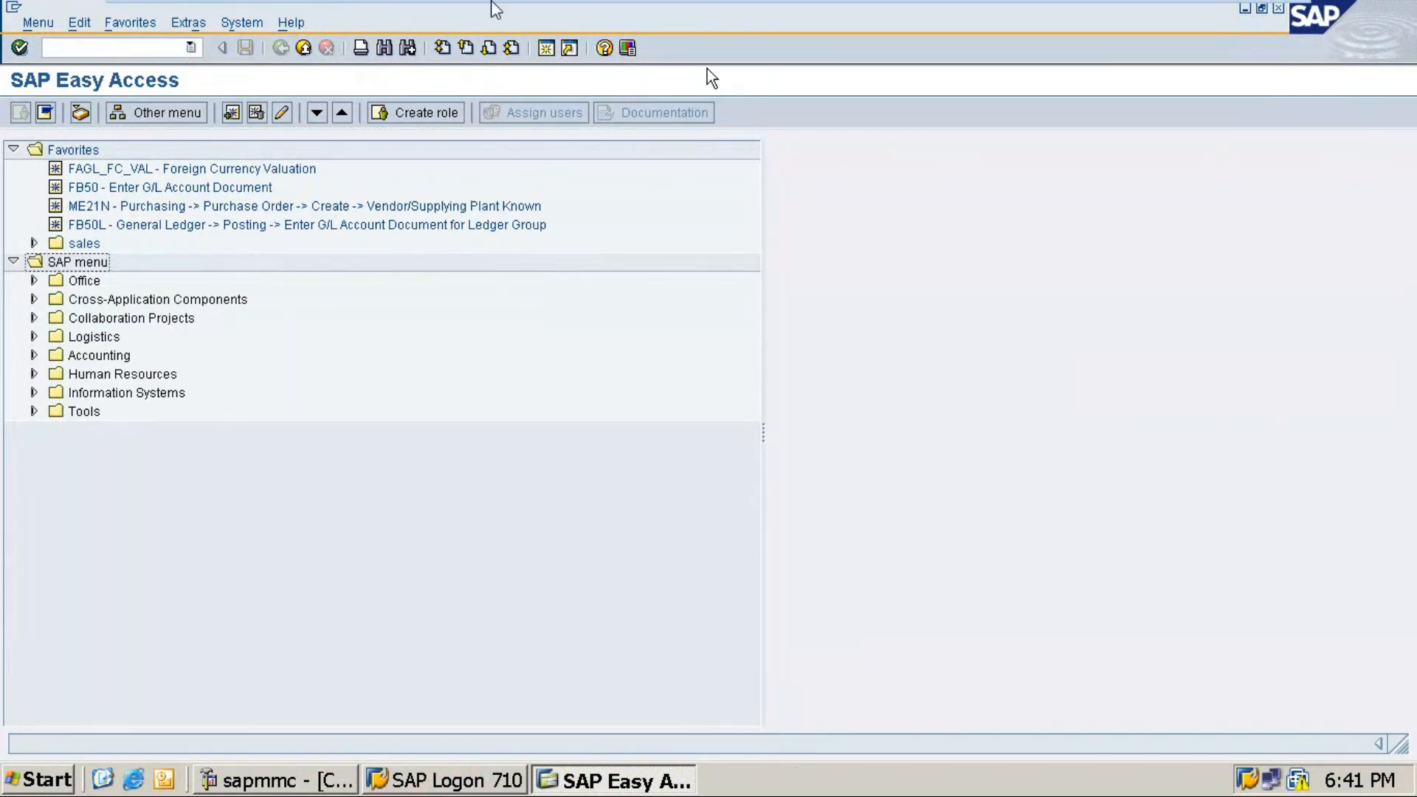
{"action": "mouse_move", "coordinate": [834, 9]}
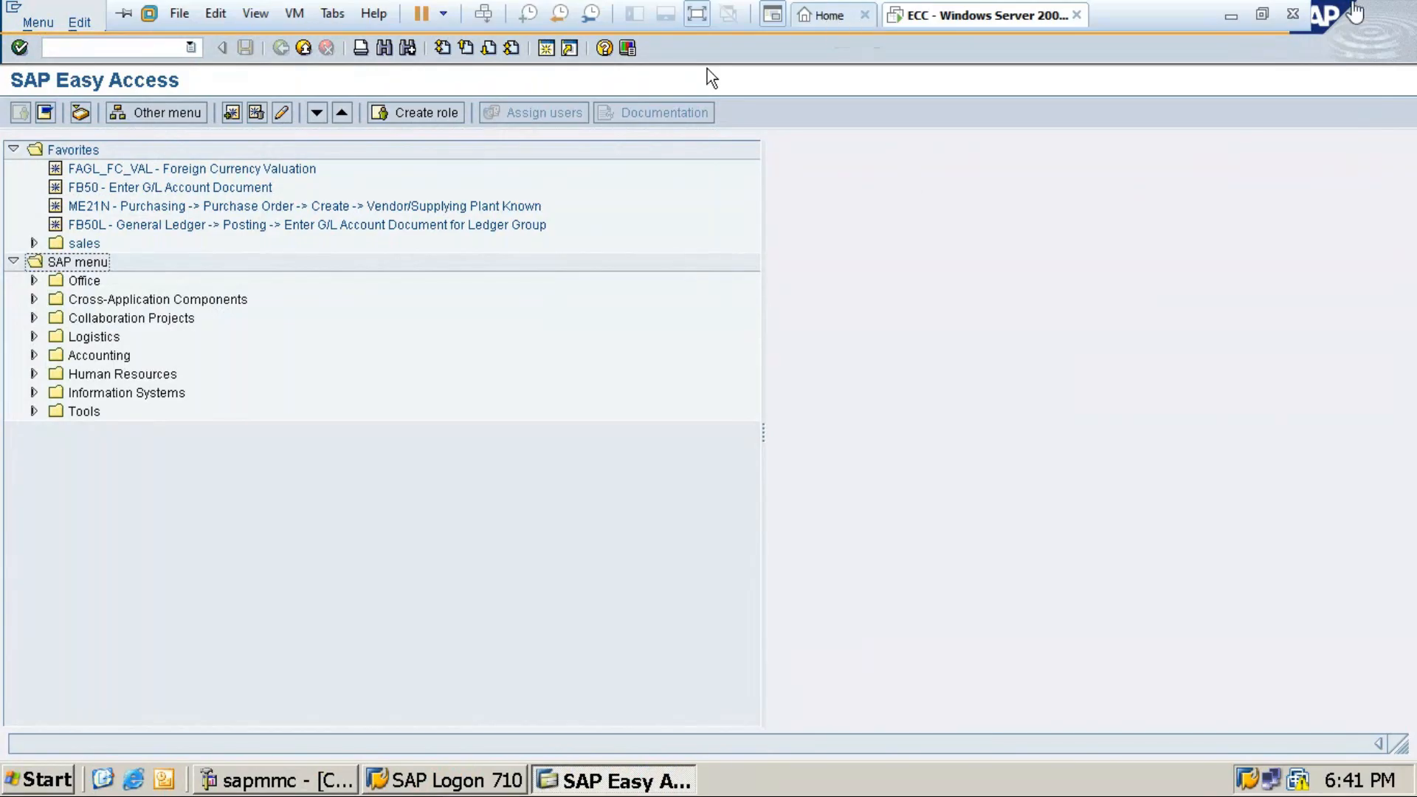
{"action": "left_click", "coordinate": [1232, 16]}
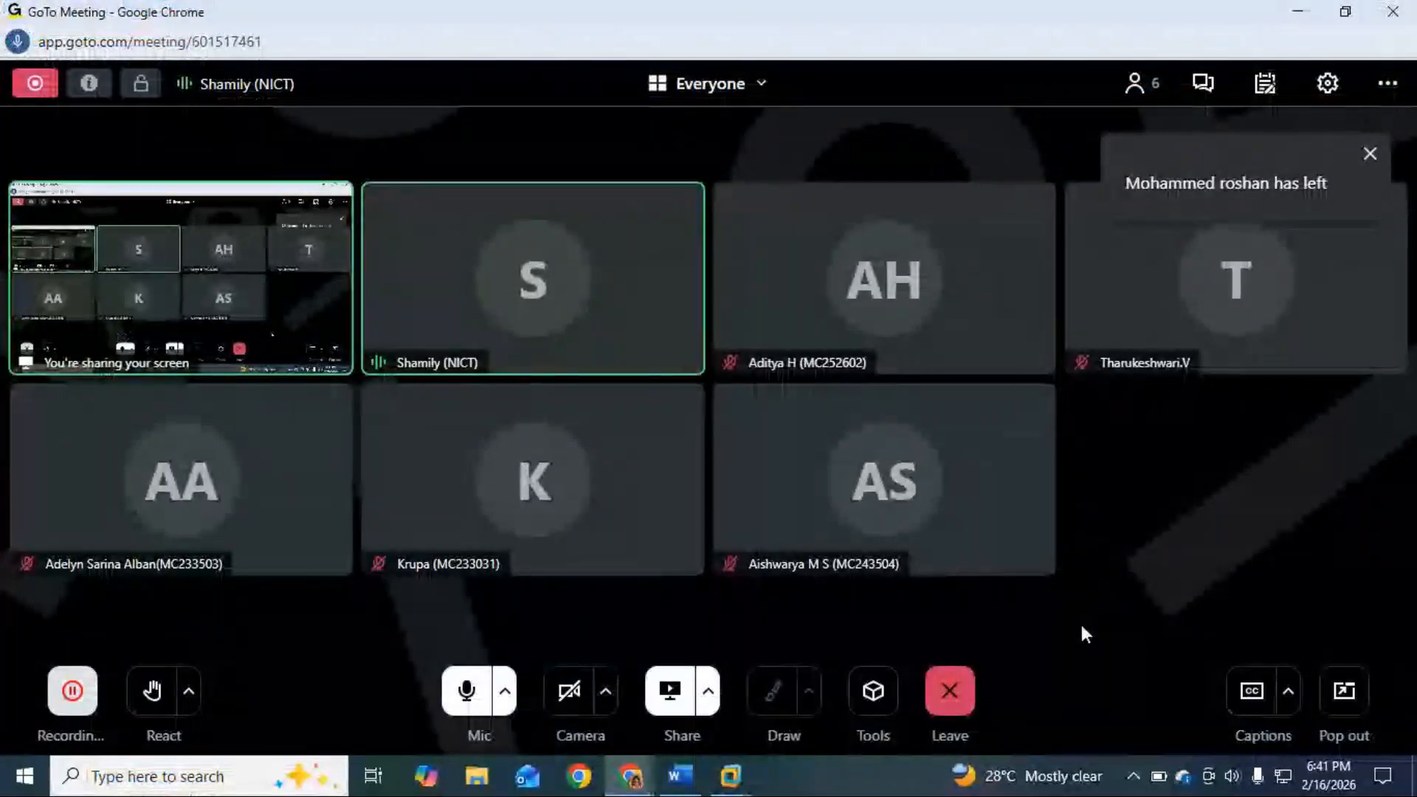
Return to the Word notes and extend the last line to read "Vendor Document Entry (Purchase entry)".
{"action": "left_click", "coordinate": [701, 778]}
{"action": "left_click_drag", "start_coordinate": [503, 610], "coordinate": [372, 605]}
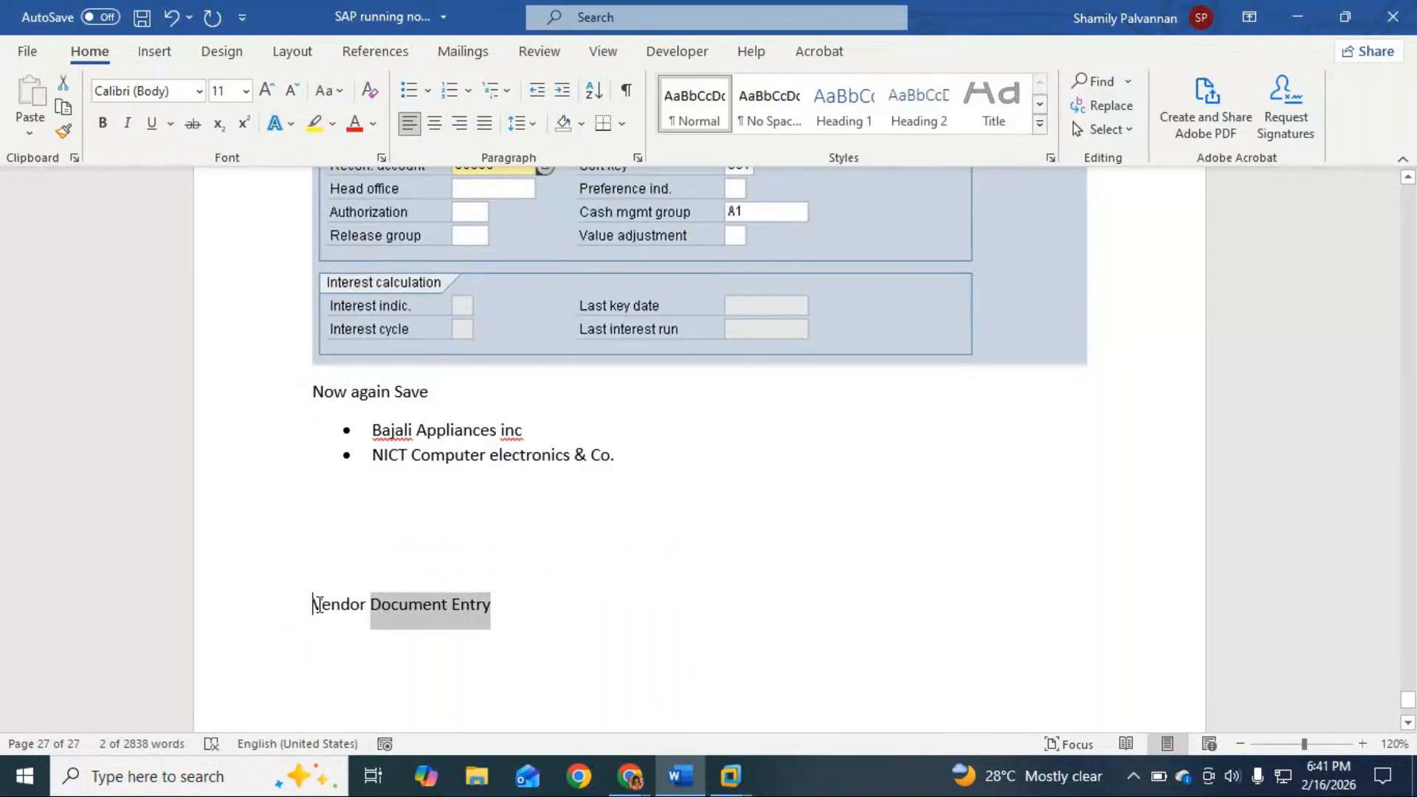
{"action": "left_click", "coordinate": [581, 607]}
{"action": "key", "text": "Return"}
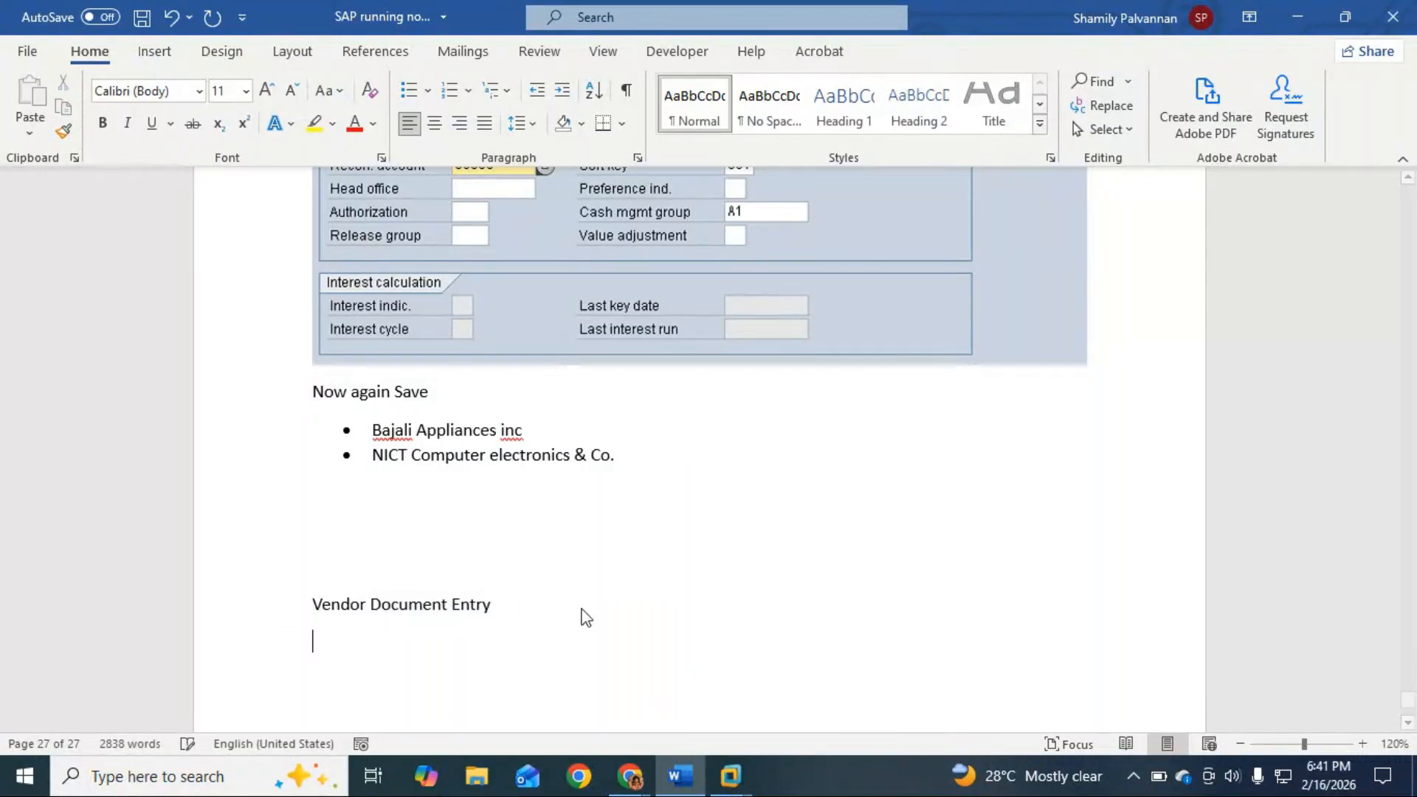
{"action": "key", "text": "BackSpace"}
{"action": "type", "text": "--> "}
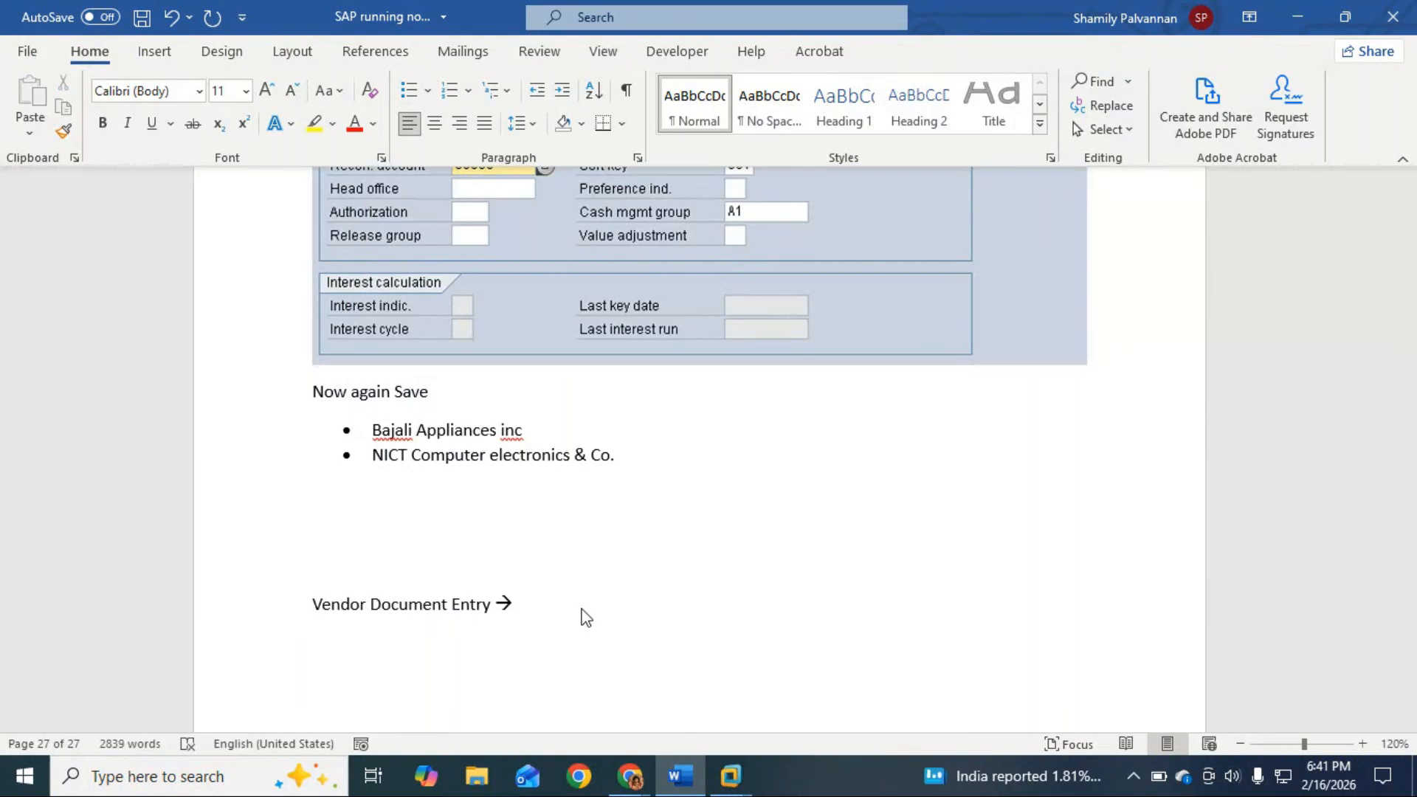
{"action": "type", "text": "Purchase entry)"}
{"action": "key", "text": "BackSpace"}
{"action": "type", "text": "("}
{"action": "left_click", "coordinate": [623, 605]}
{"action": "key", "text": "Return"}
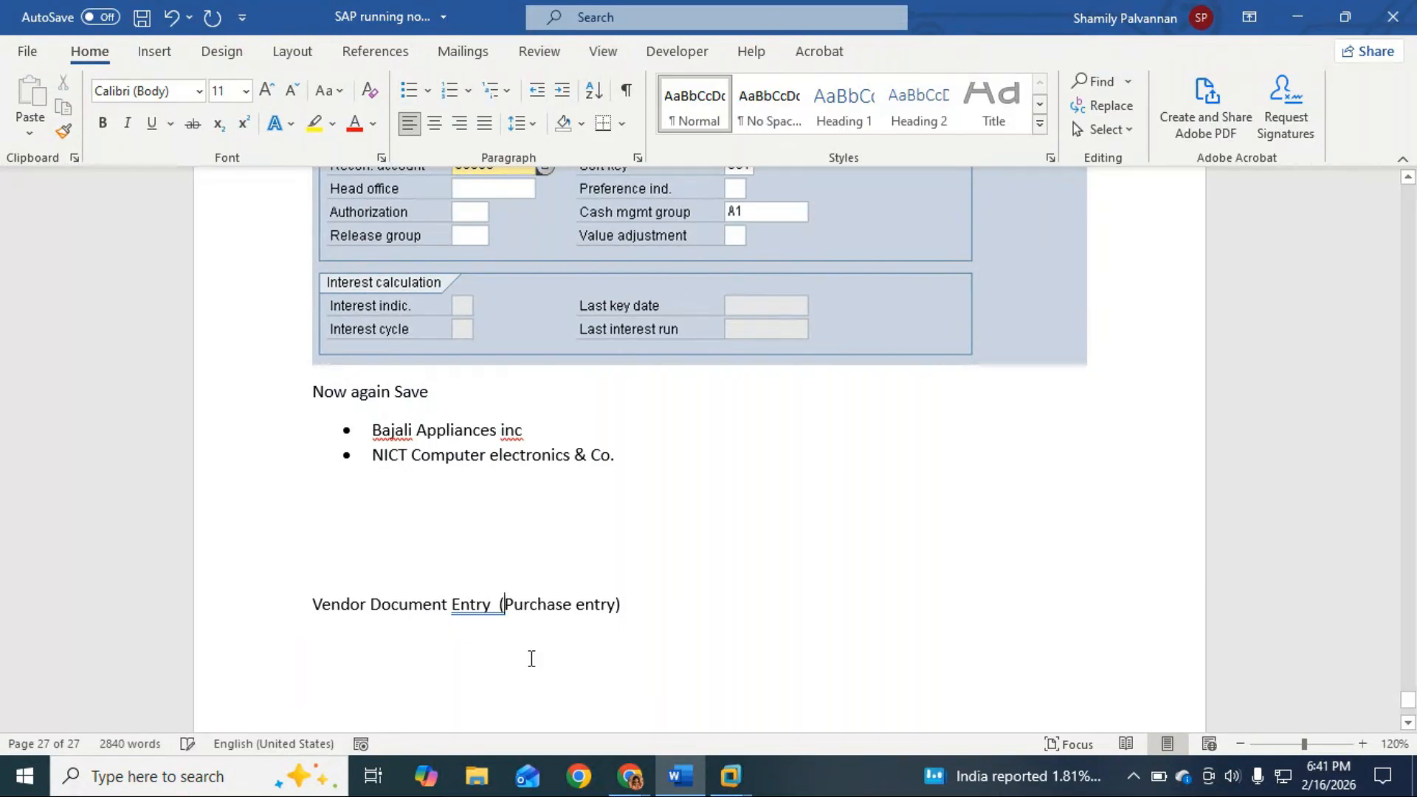
{"action": "key", "text": "BackSpace"}
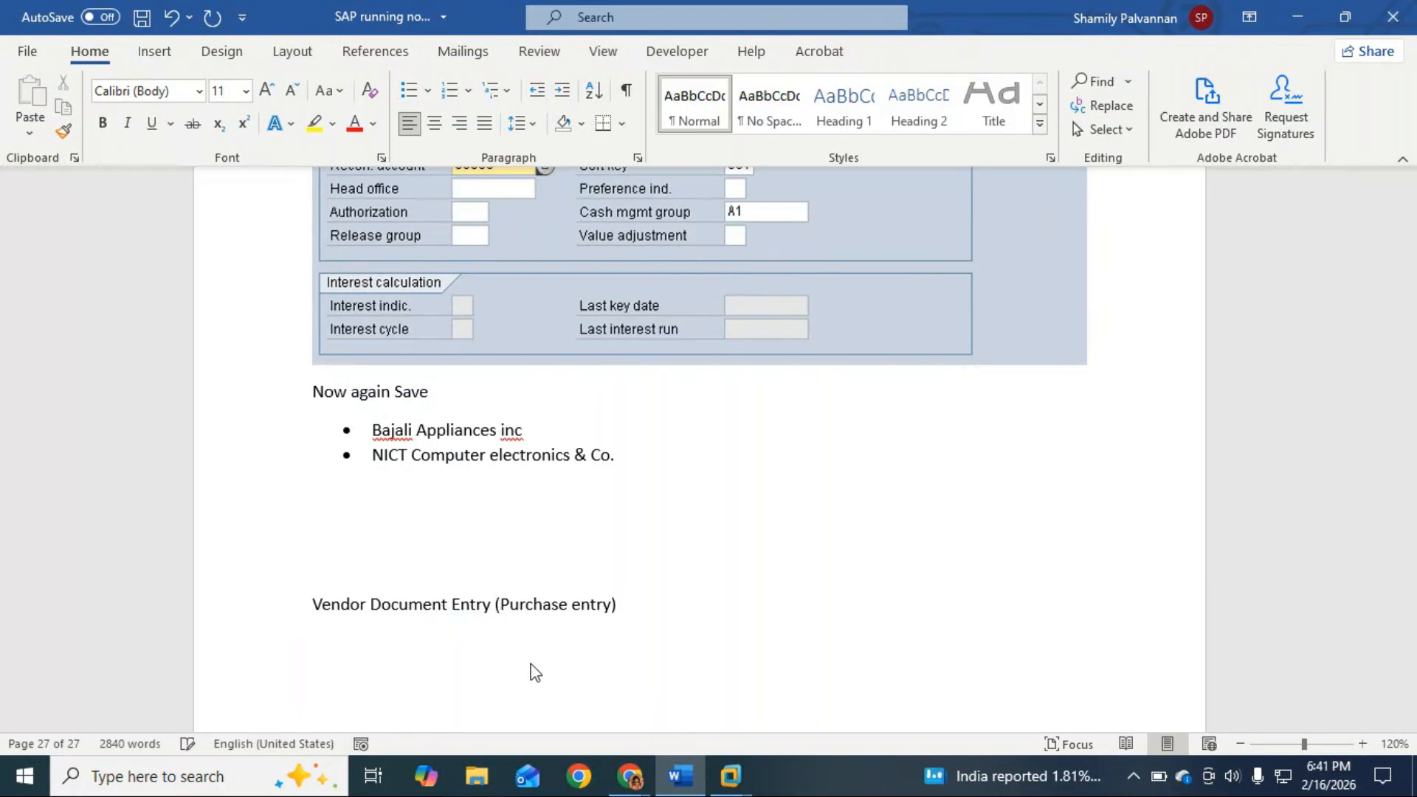
Start a new line after the "Vendor Document Entry (Purchase entry)" line.
{"action": "key", "text": "Right"}
{"action": "key", "text": "Right"}
{"action": "key", "text": "Right"}
{"action": "key", "text": "Right"}
{"action": "key", "text": "Right"}
{"action": "key", "text": "Right"}
{"action": "key", "text": "Right"}
{"action": "key", "text": "Right"}
{"action": "key", "text": "Right"}
{"action": "key", "text": "Right"}
{"action": "key", "text": "Right"}
{"action": "key", "text": "Right"}
{"action": "key", "text": "Return"}
Switch to the ECC virtual machine, expand Accounting, Financial Accounting, Accounts Payable and Document Entry in the SAP menu, and open vendor invoice entry with /nfb60.
{"action": "key", "text": "alt+Tab"}
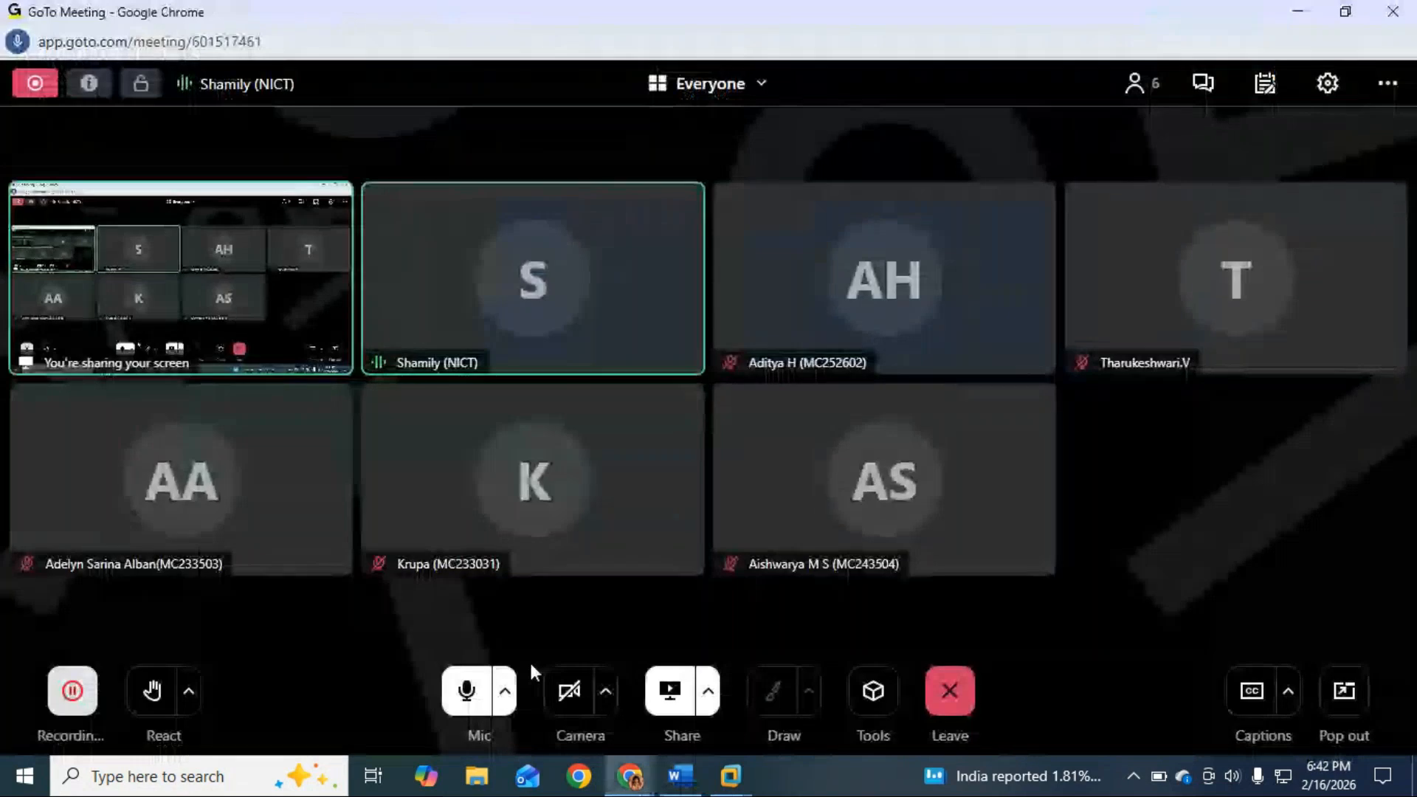
{"action": "left_click", "coordinate": [733, 778]}
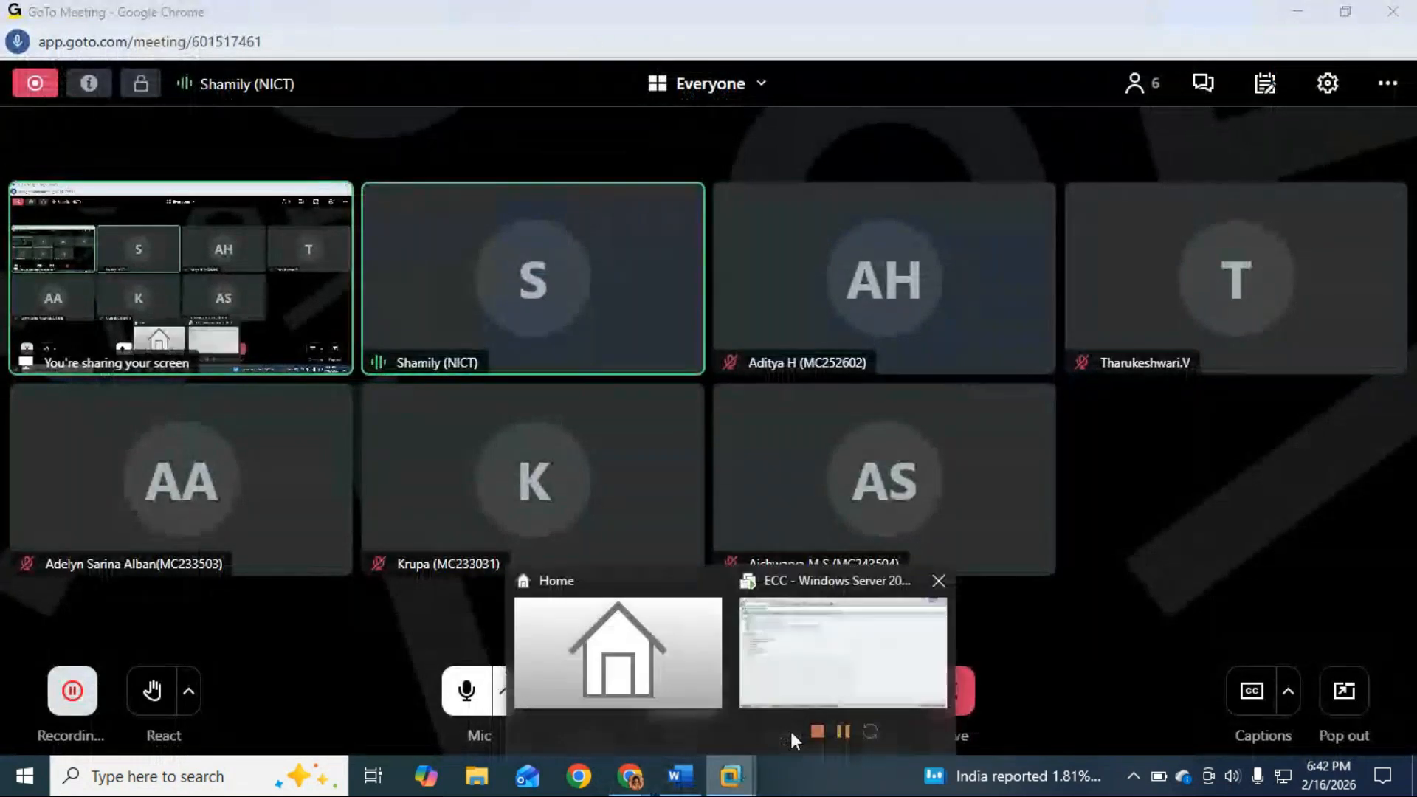
{"action": "left_click", "coordinate": [838, 667]}
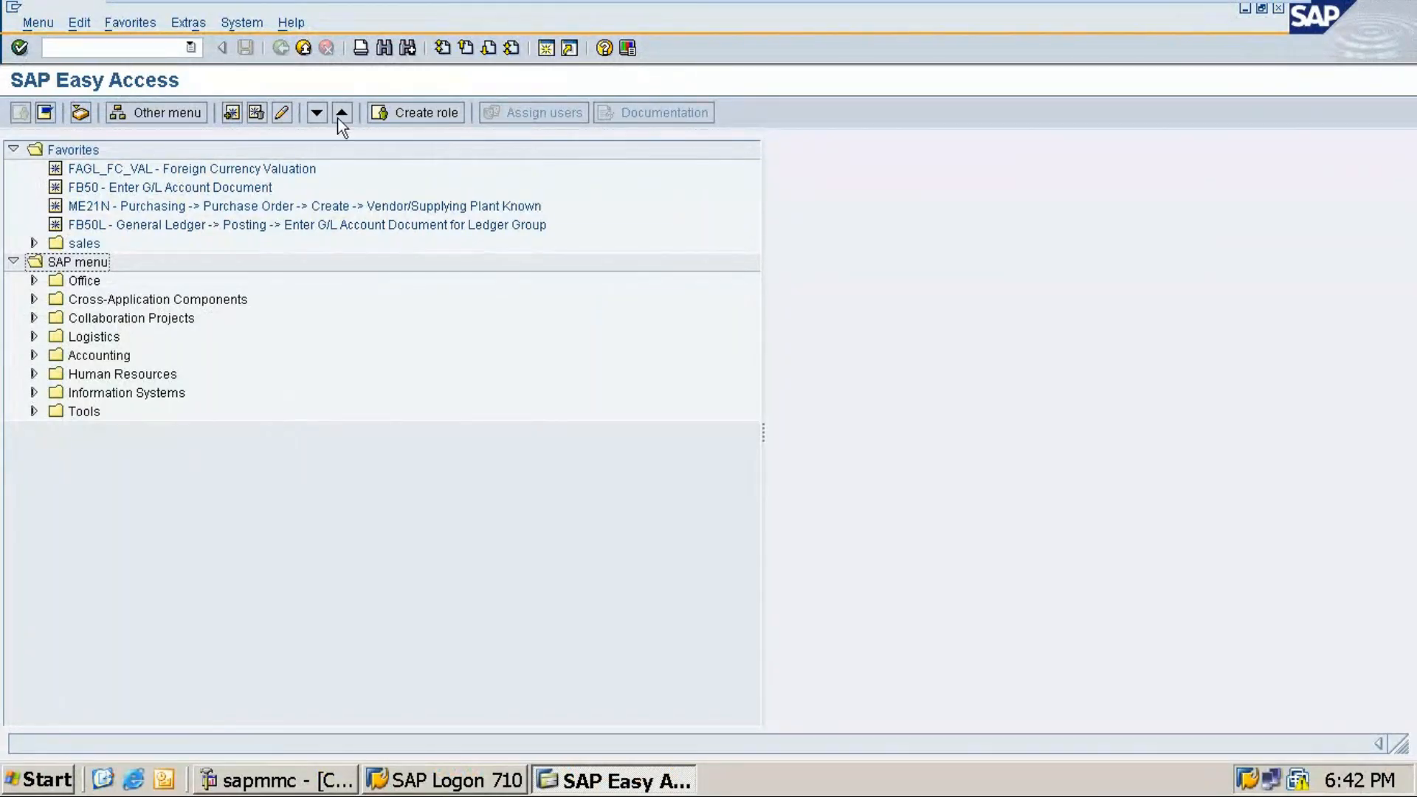
{"action": "left_click", "coordinate": [34, 355]}
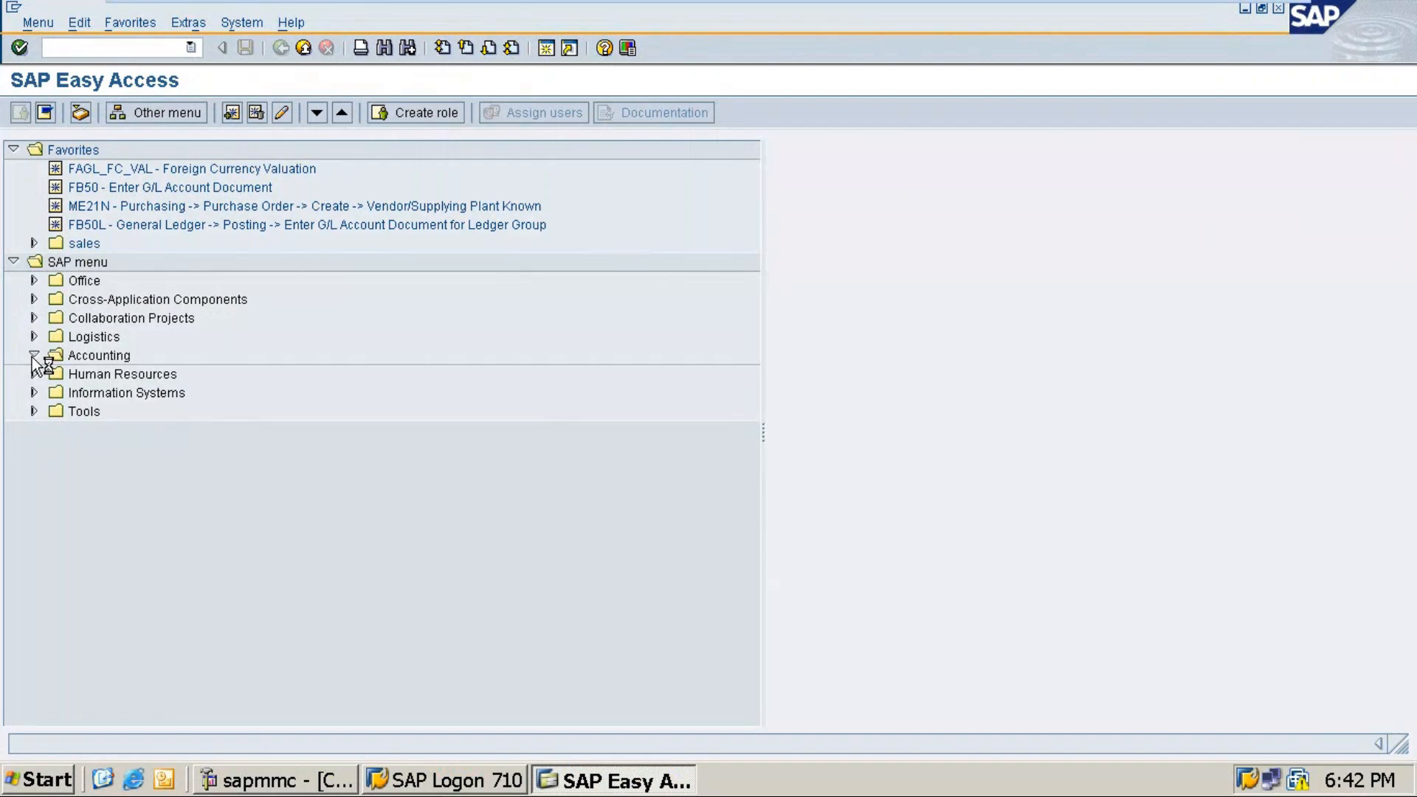
{"action": "left_click", "coordinate": [55, 374]}
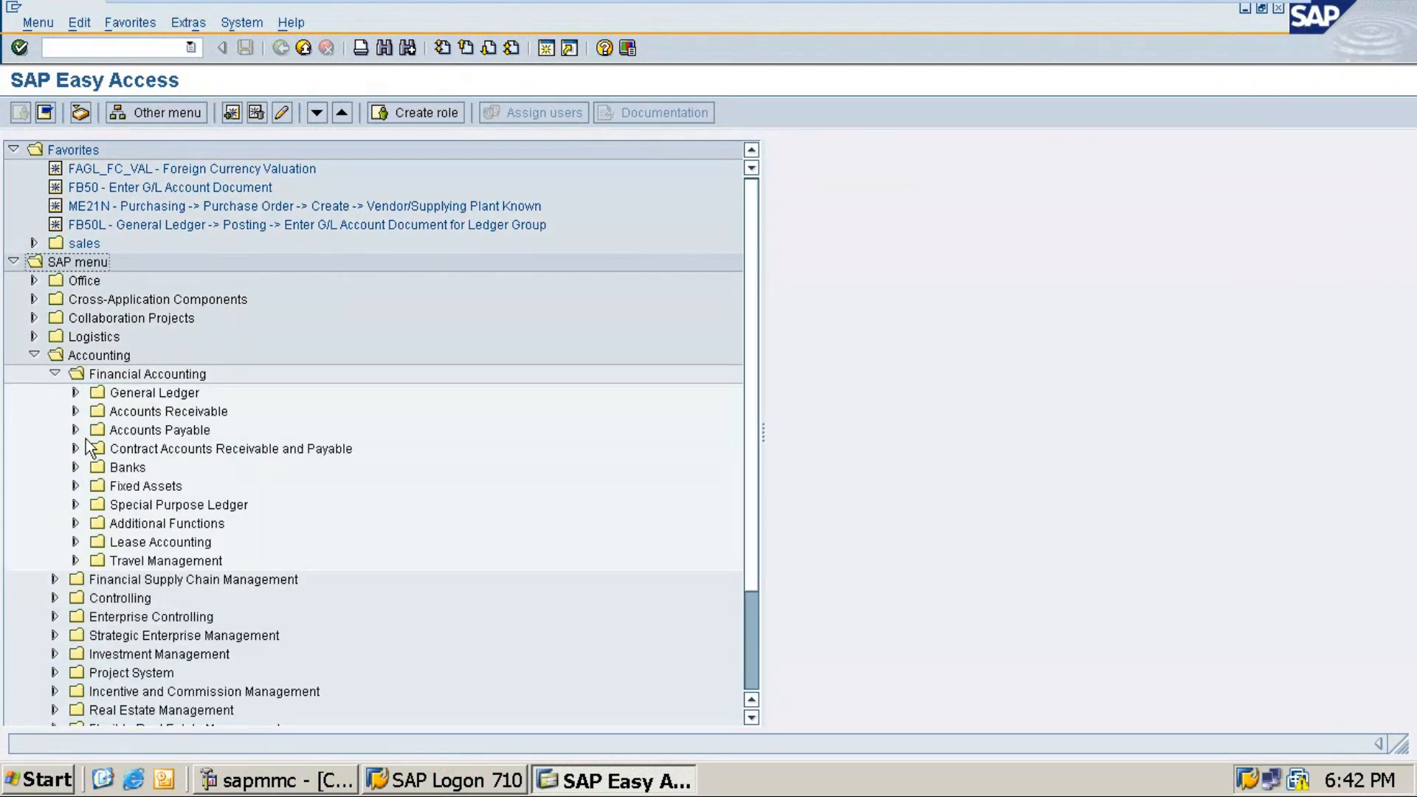
{"action": "left_click", "coordinate": [75, 430]}
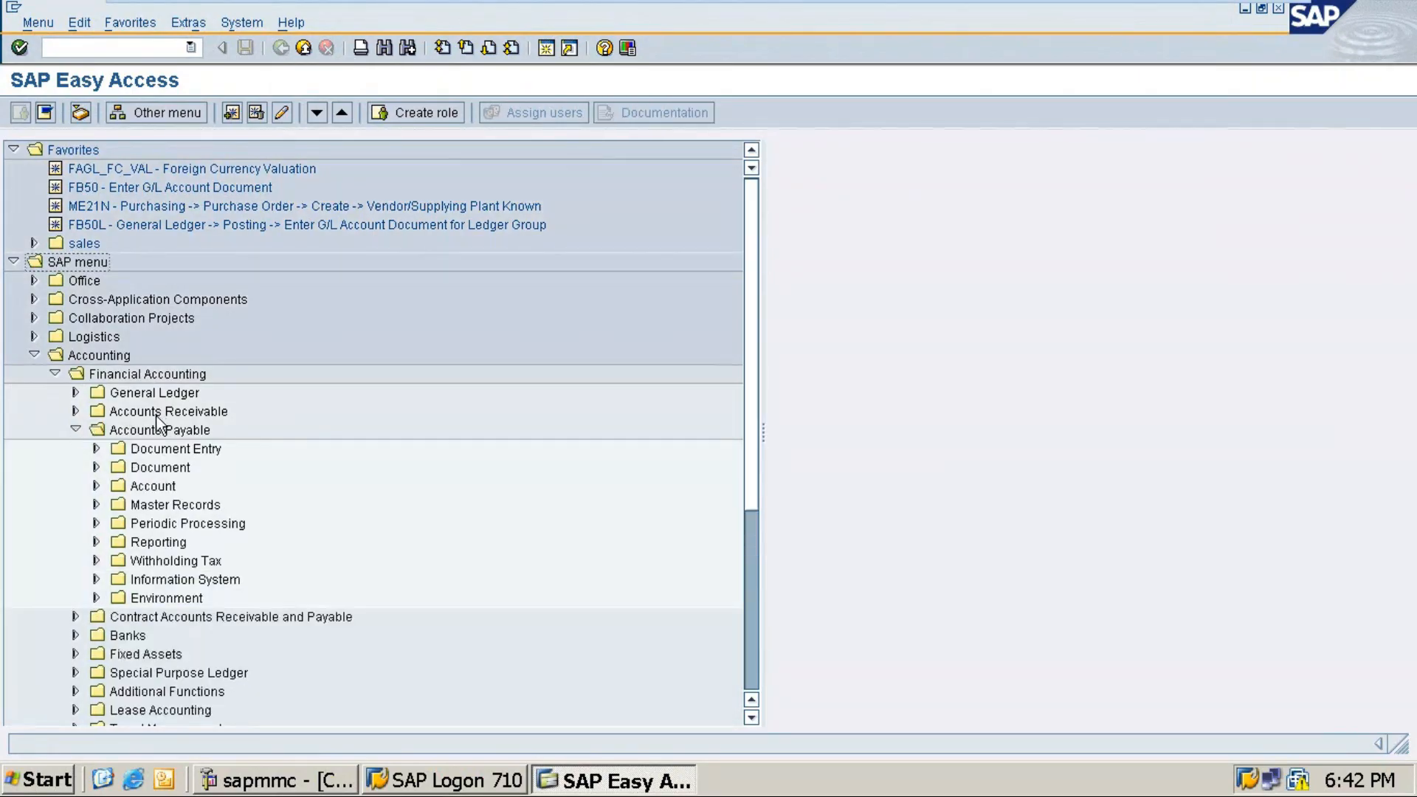
{"action": "left_click", "coordinate": [95, 452]}
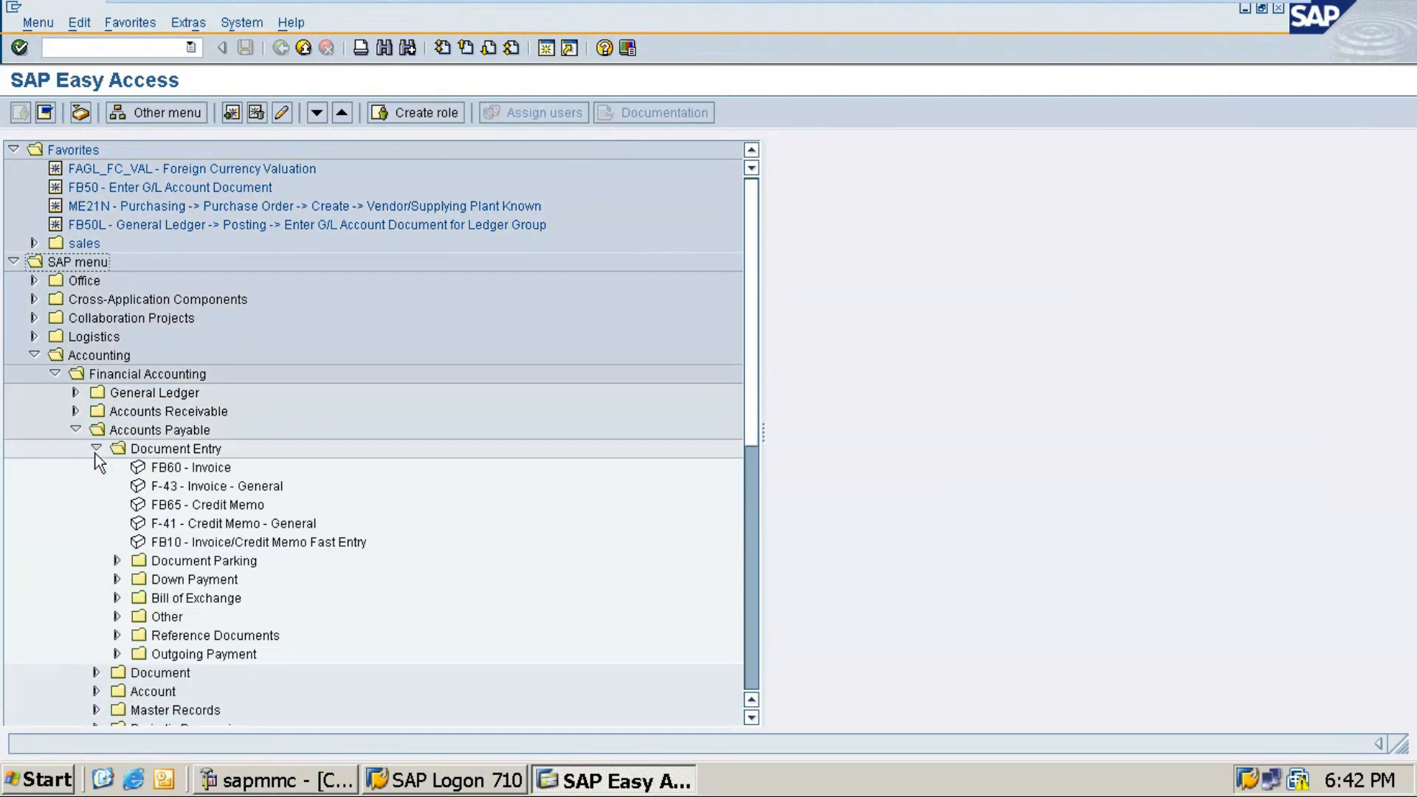
{"action": "left_click", "coordinate": [188, 467]}
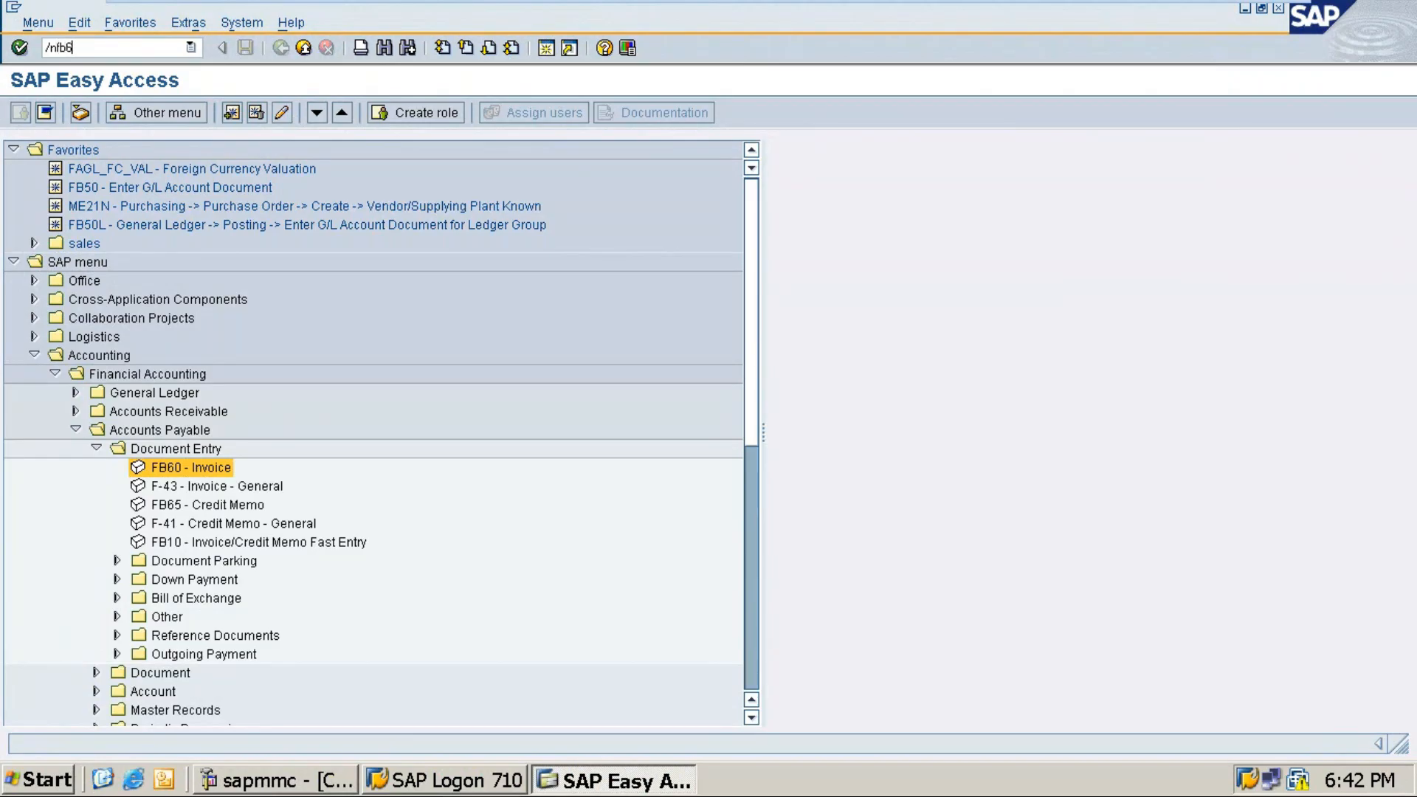
{"action": "key", "text": "Return"}
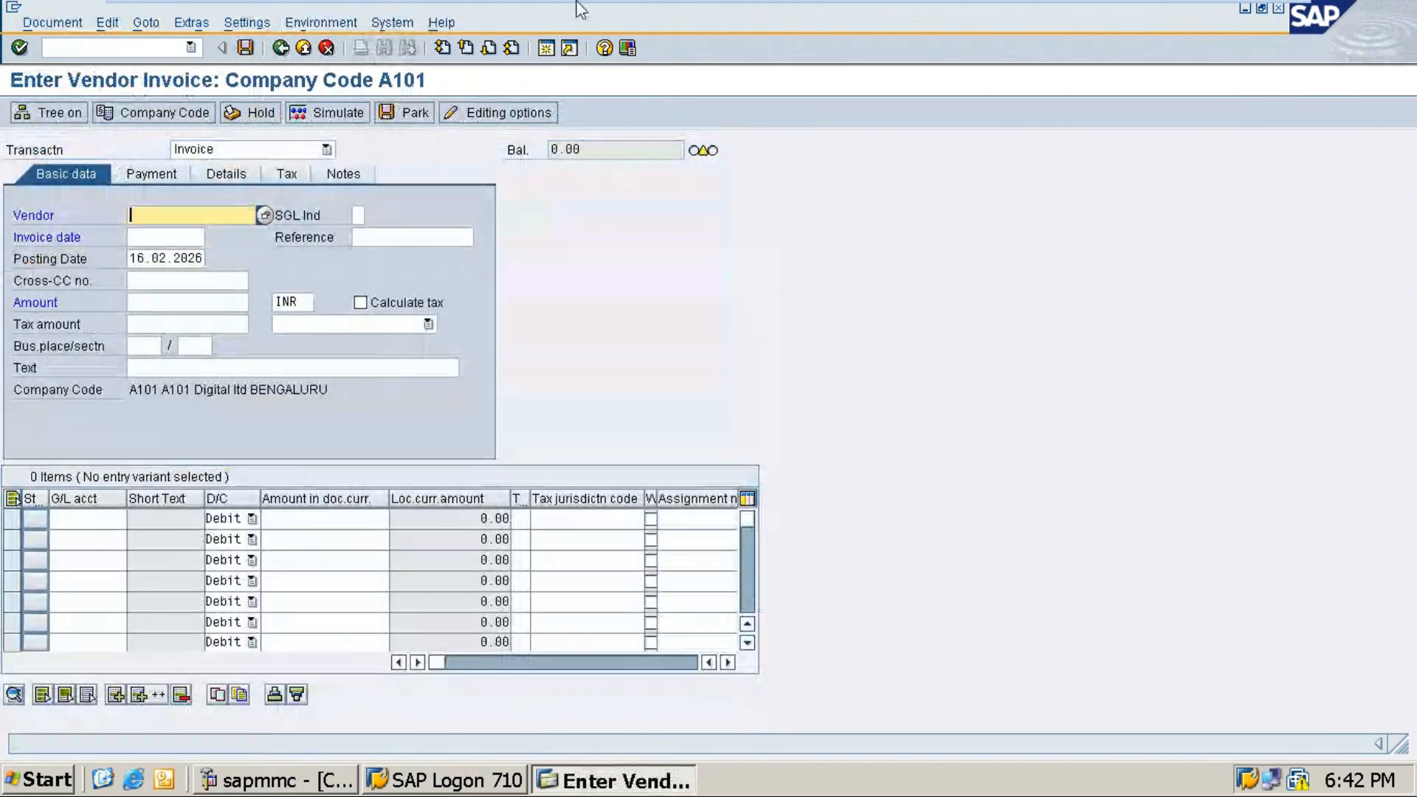
Return to the Word notes and copy the "Document Number Range FB1N" heading, its general ledger line and the number range table.
{"action": "left_click", "coordinate": [1228, 11]}
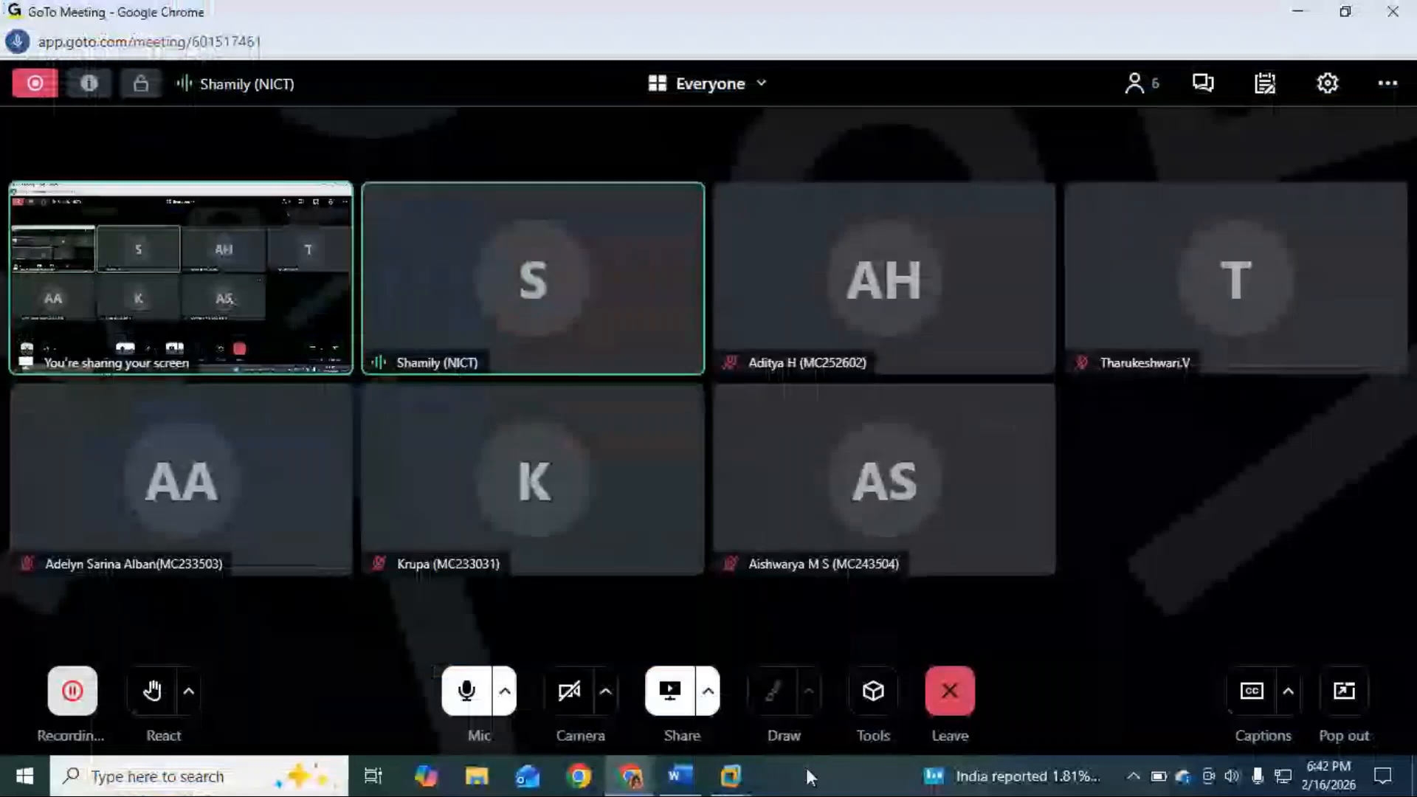
{"action": "left_click", "coordinate": [672, 778]}
{"action": "scroll", "coordinate": [573, 503], "scroll_direction": "up", "scroll_amount": 10}
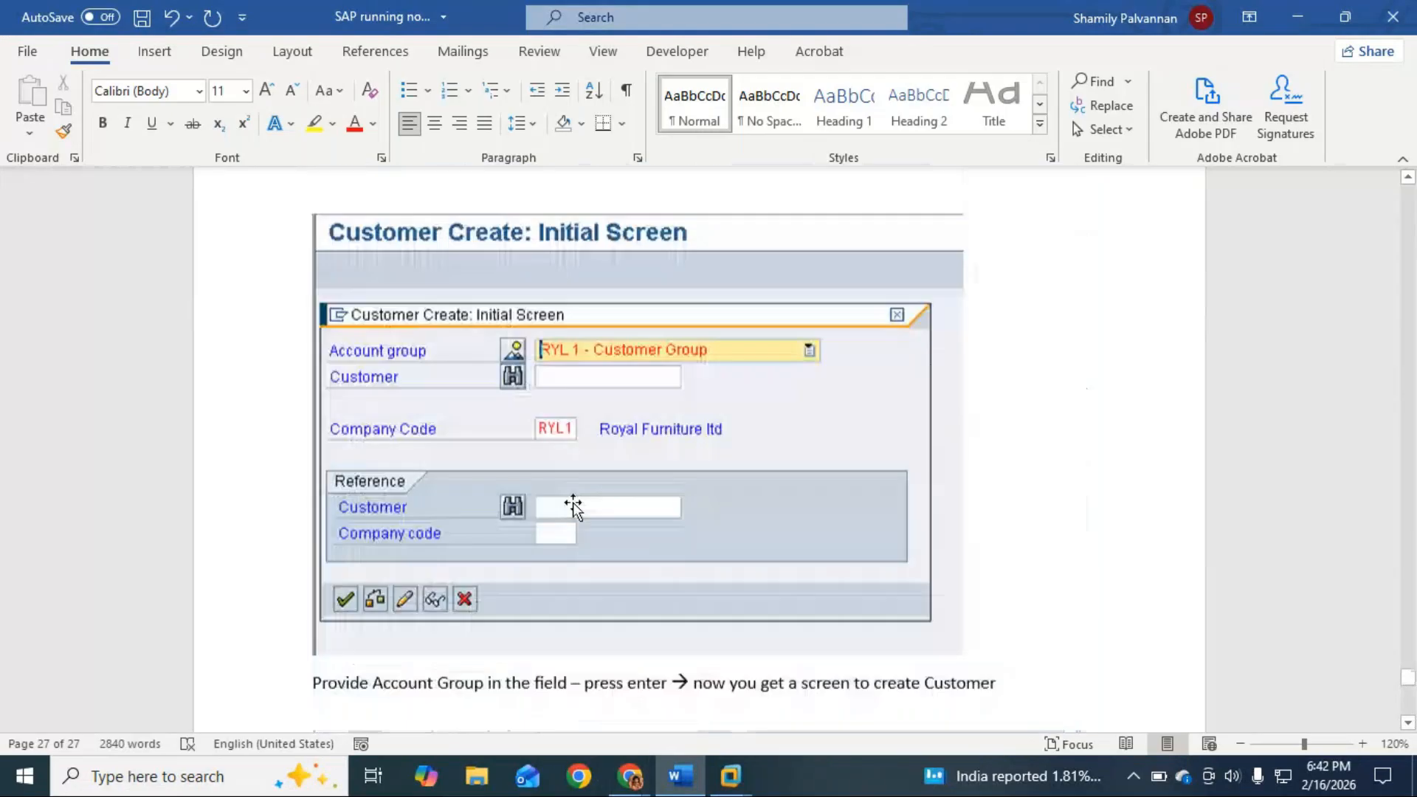
{"action": "scroll", "coordinate": [573, 503], "scroll_direction": "up", "scroll_amount": 15}
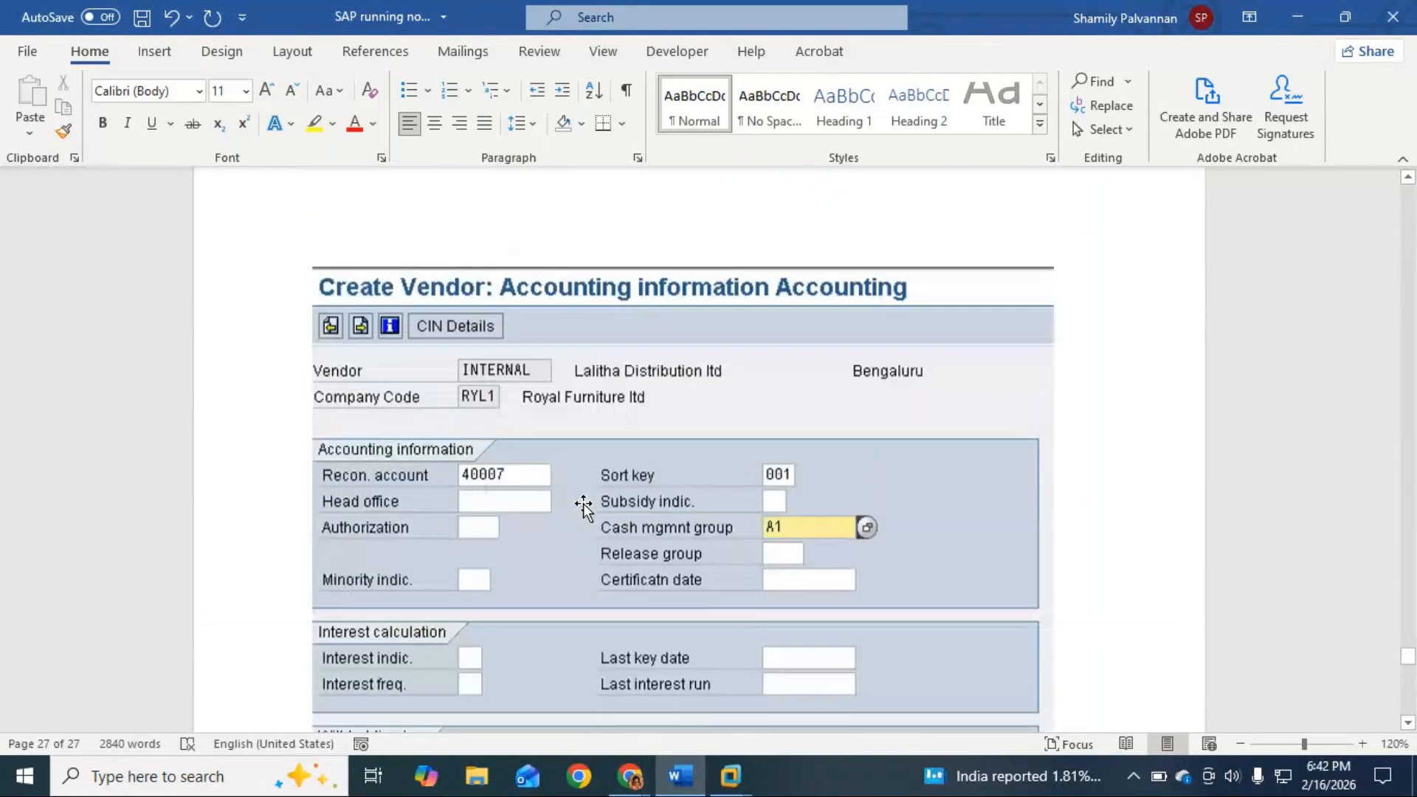
{"action": "scroll", "coordinate": [583, 506], "scroll_direction": "up", "scroll_amount": 15}
{"action": "scroll", "coordinate": [591, 507], "scroll_direction": "up", "scroll_amount": 15}
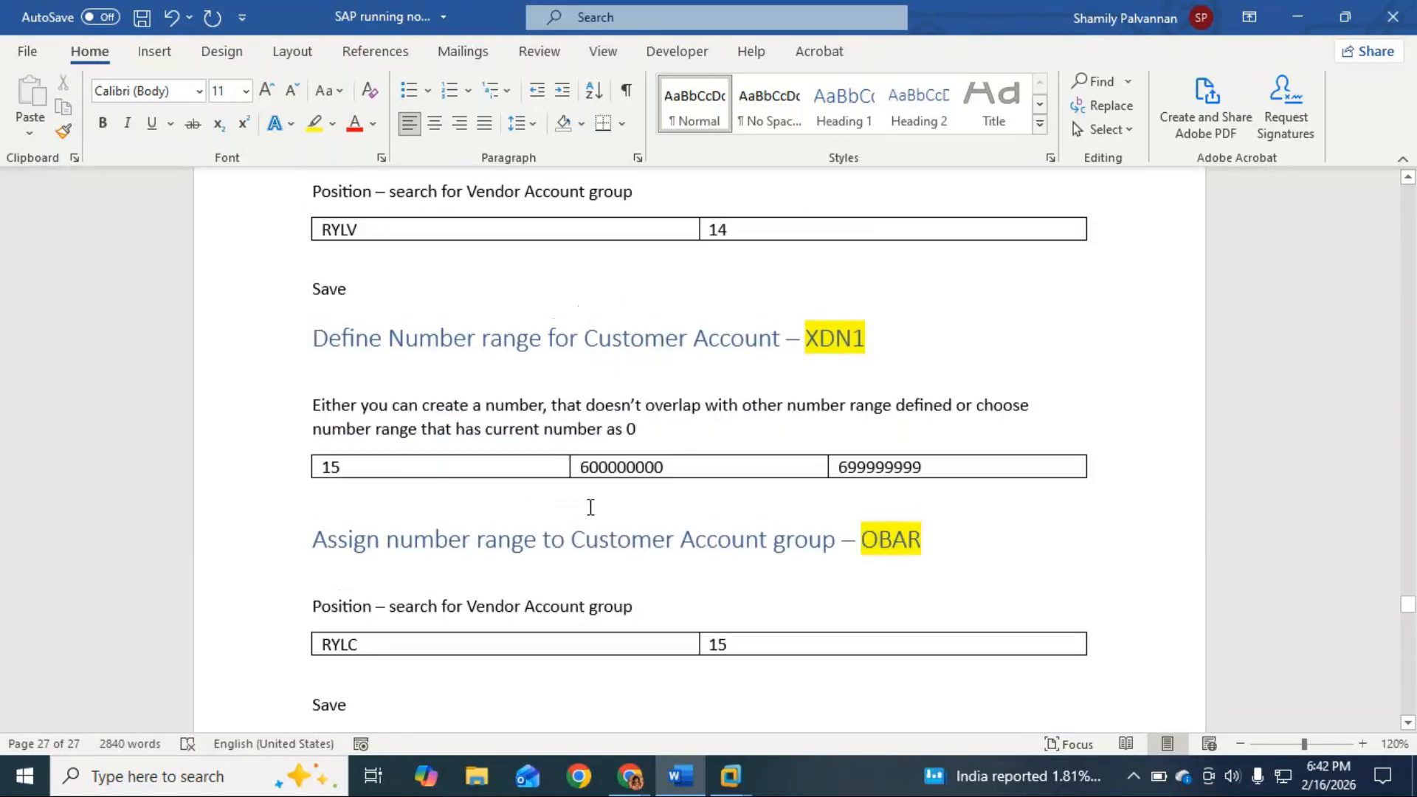
{"action": "scroll", "coordinate": [593, 630], "scroll_direction": "up", "scroll_amount": 15}
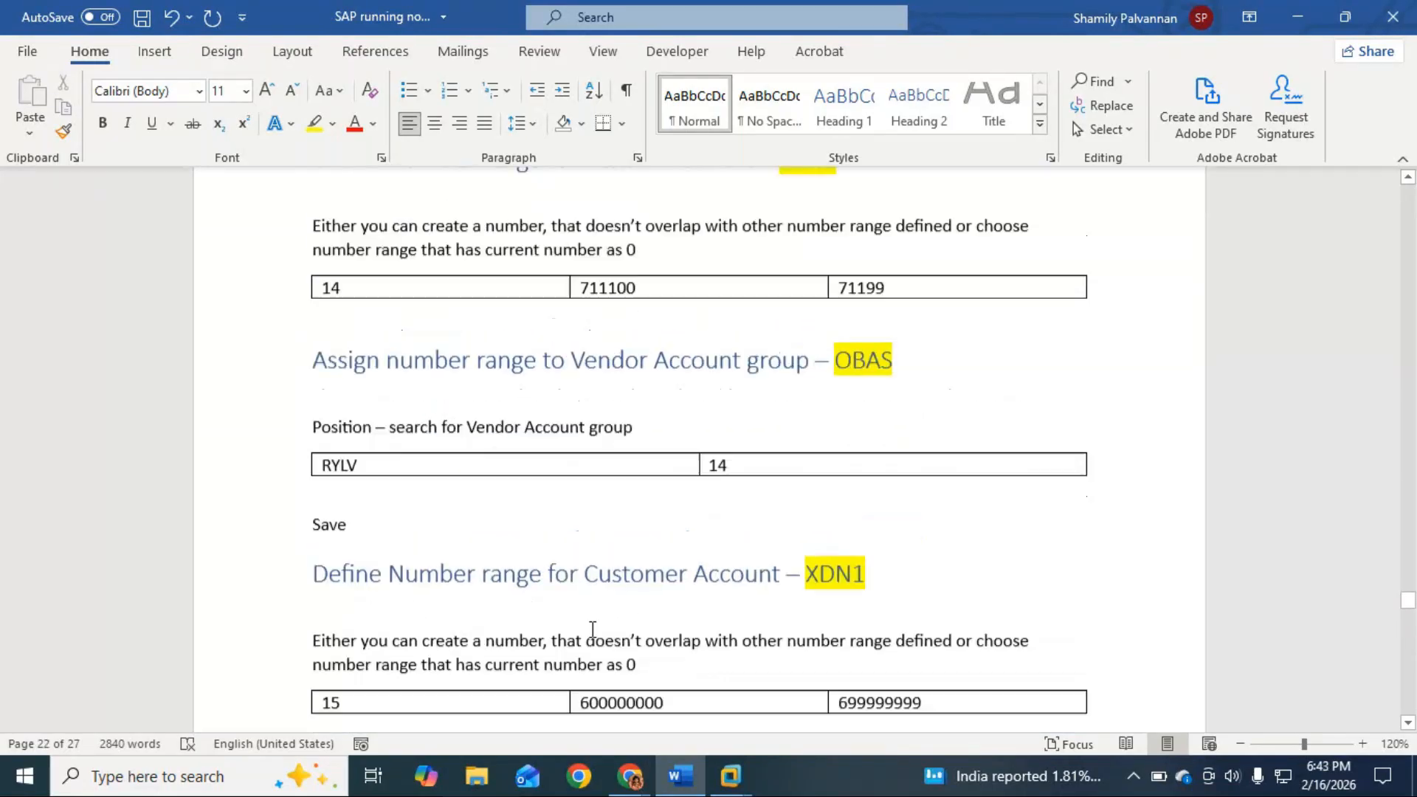
{"action": "scroll", "coordinate": [593, 630], "scroll_direction": "up", "scroll_amount": 15}
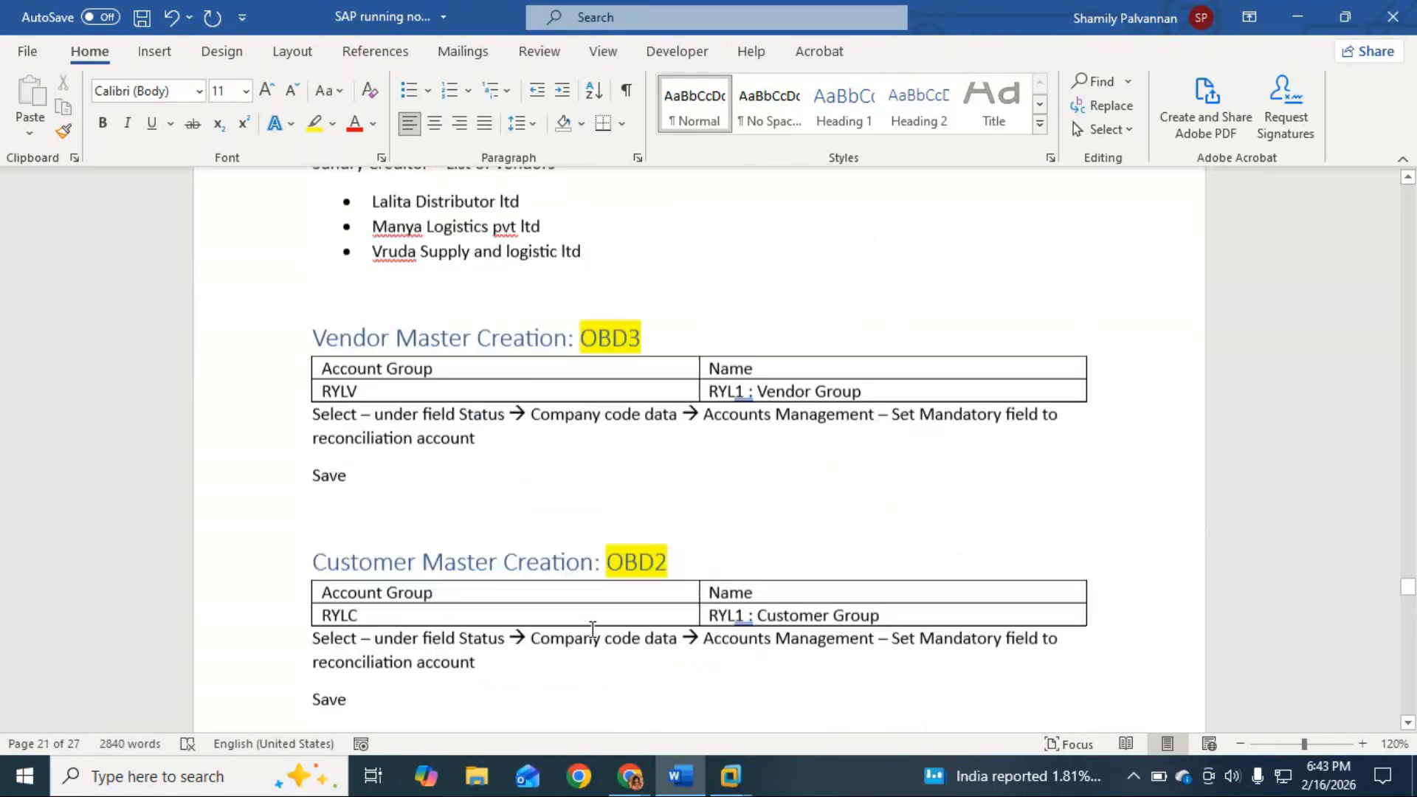
{"action": "scroll", "coordinate": [593, 629], "scroll_direction": "up", "scroll_amount": 15}
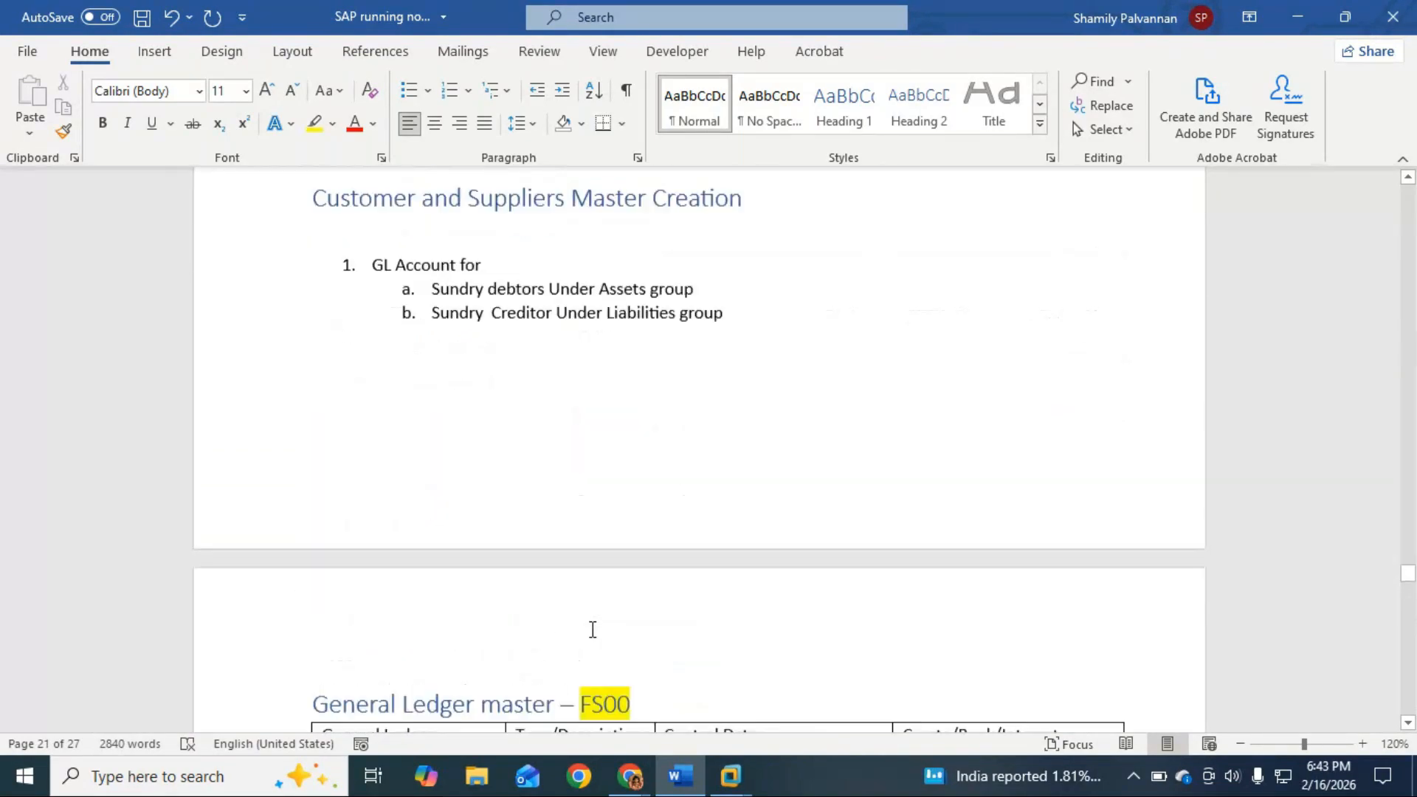
{"action": "scroll", "coordinate": [590, 629], "scroll_direction": "up", "scroll_amount": 10}
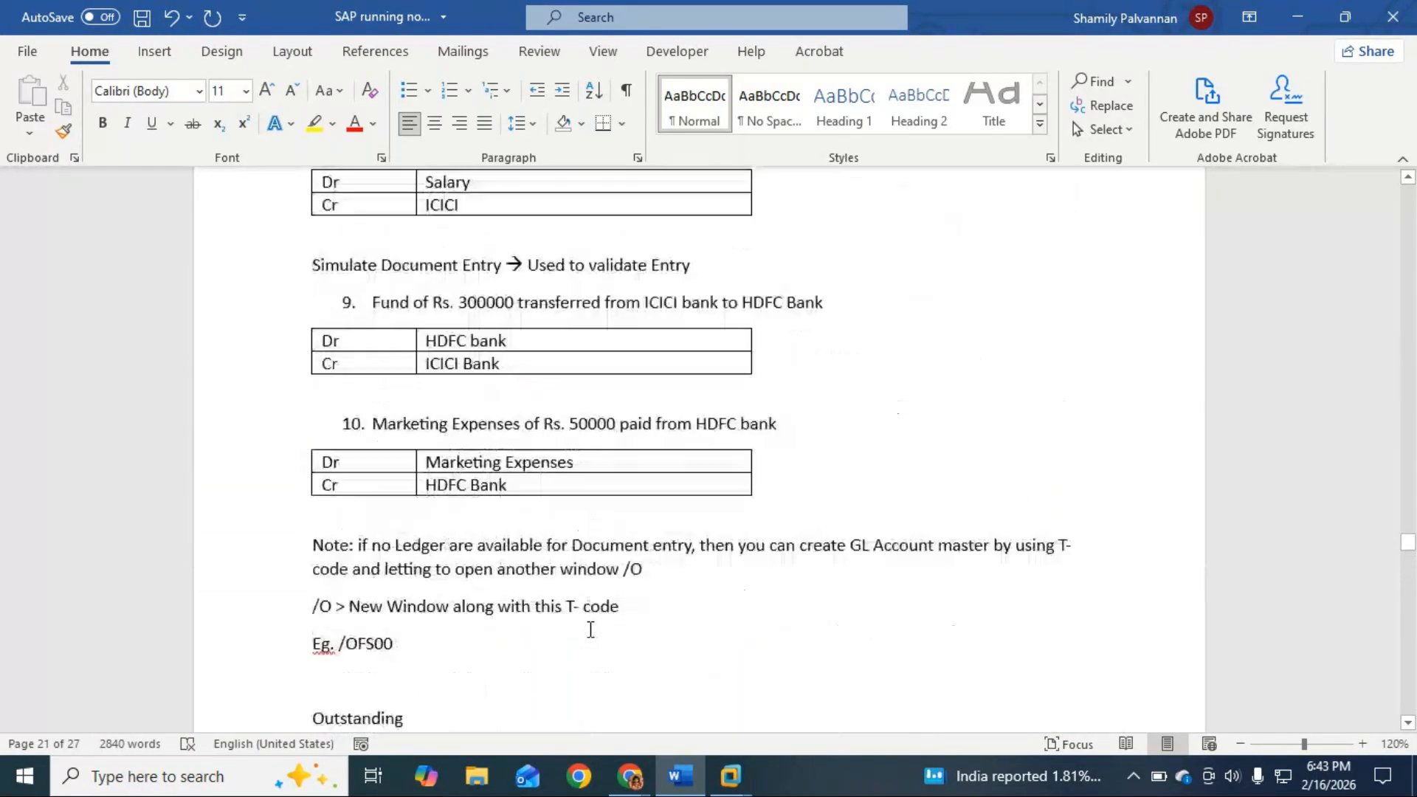
{"action": "scroll", "coordinate": [590, 630], "scroll_direction": "up", "scroll_amount": 5}
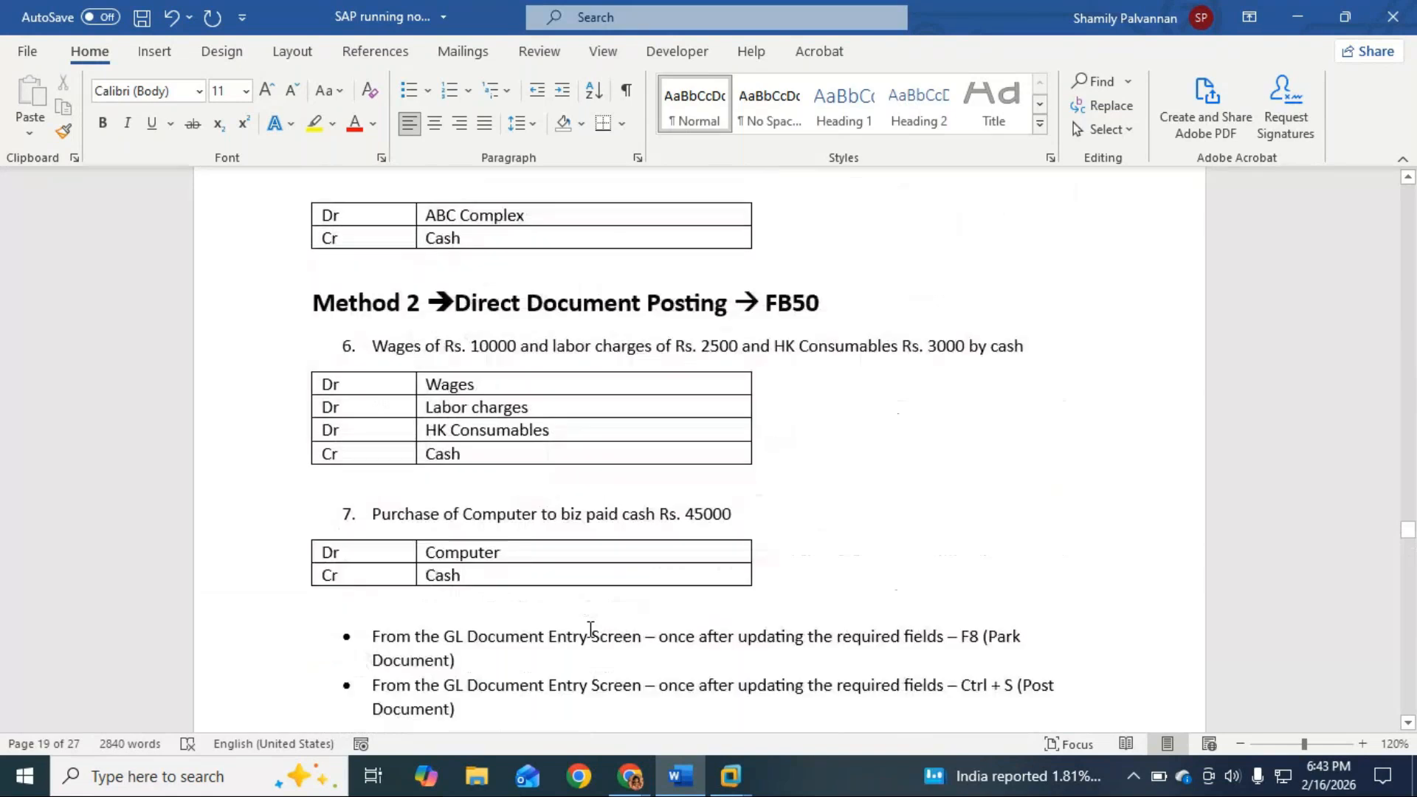
{"action": "scroll", "coordinate": [575, 594], "scroll_direction": "up", "scroll_amount": 10}
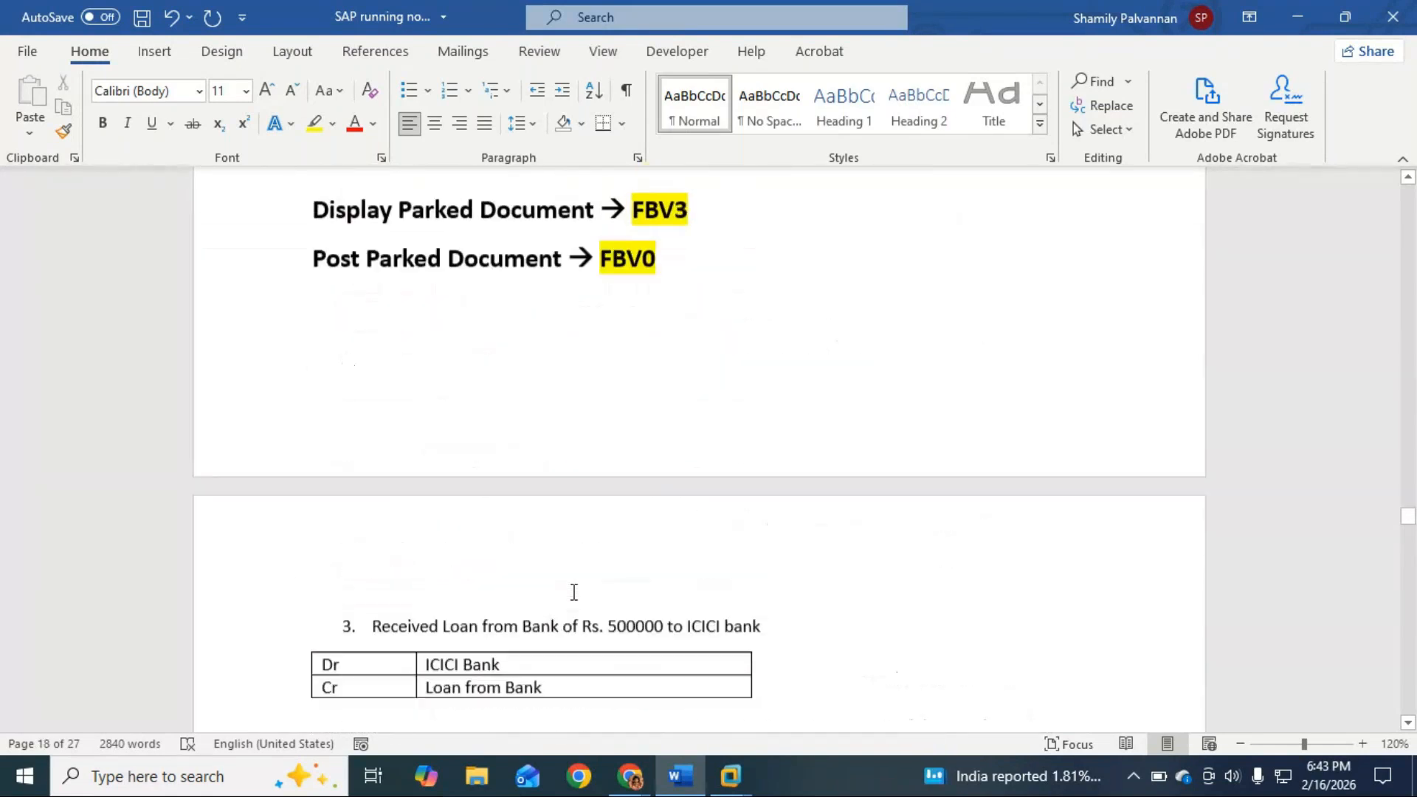
{"action": "scroll", "coordinate": [574, 593], "scroll_direction": "up", "scroll_amount": 10}
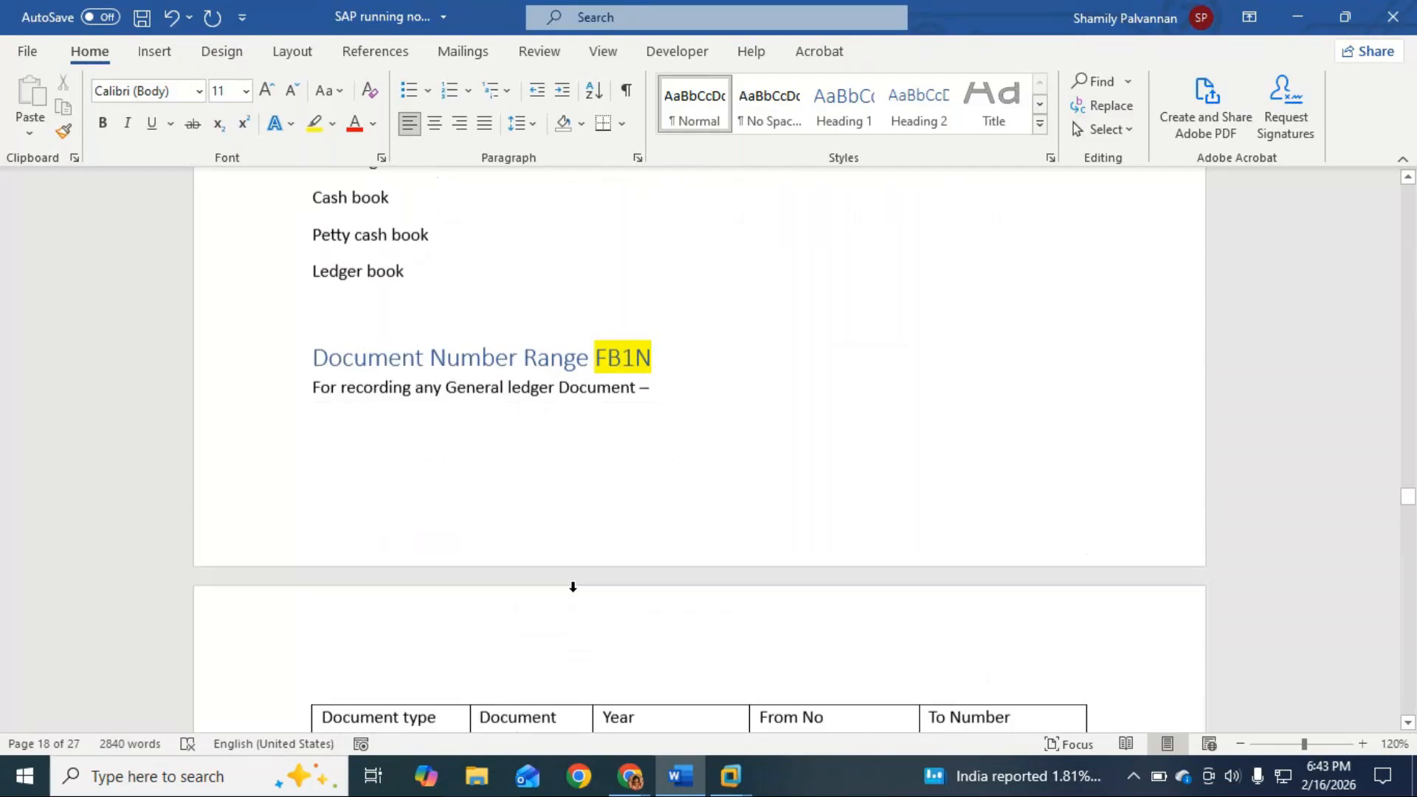
{"action": "left_click_drag", "start_coordinate": [328, 482], "coordinate": [1063, 541]}
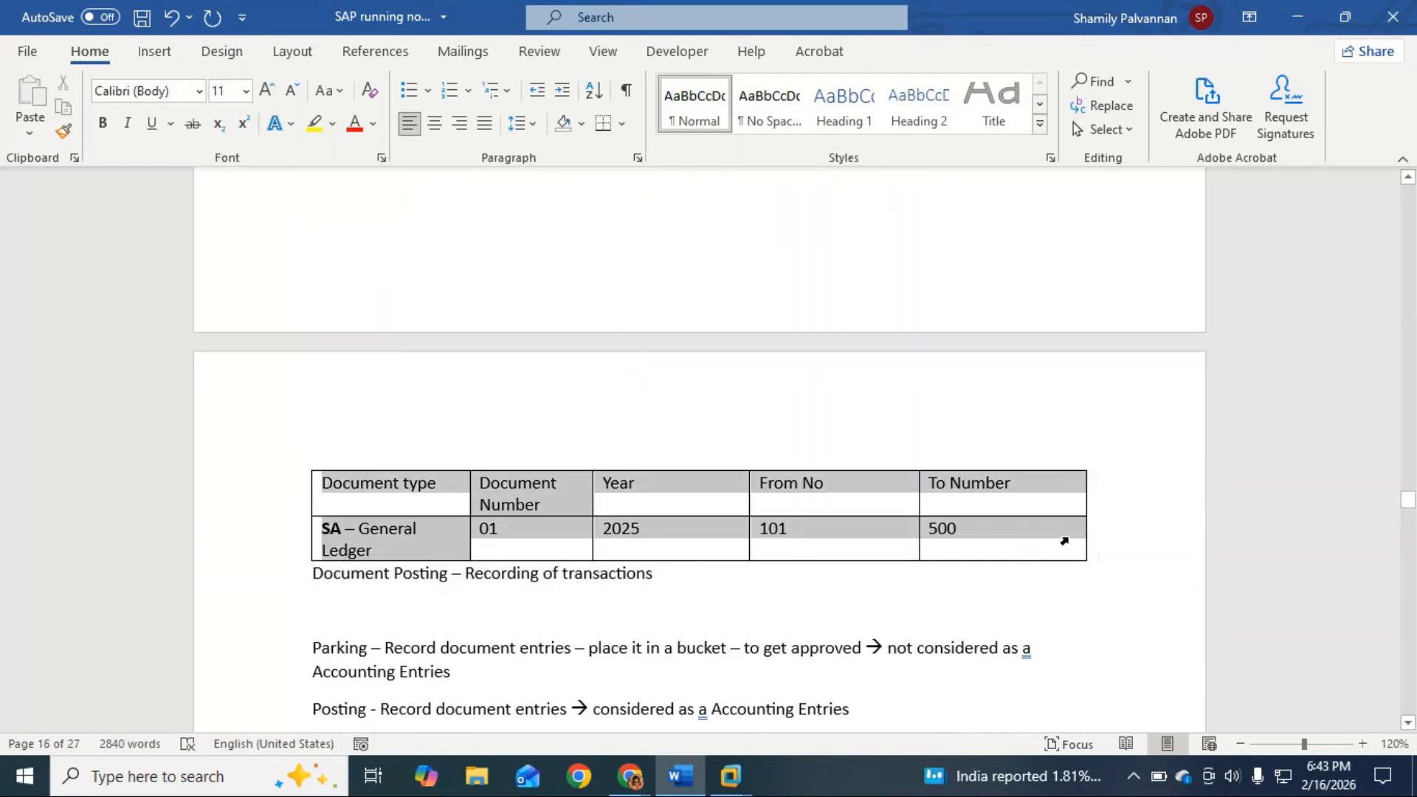
{"action": "scroll", "coordinate": [901, 538], "scroll_direction": "up", "scroll_amount": 3}
{"action": "left_click_drag", "start_coordinate": [316, 245], "coordinate": [1037, 662]}
{"action": "key", "text": "ctrl+c"}
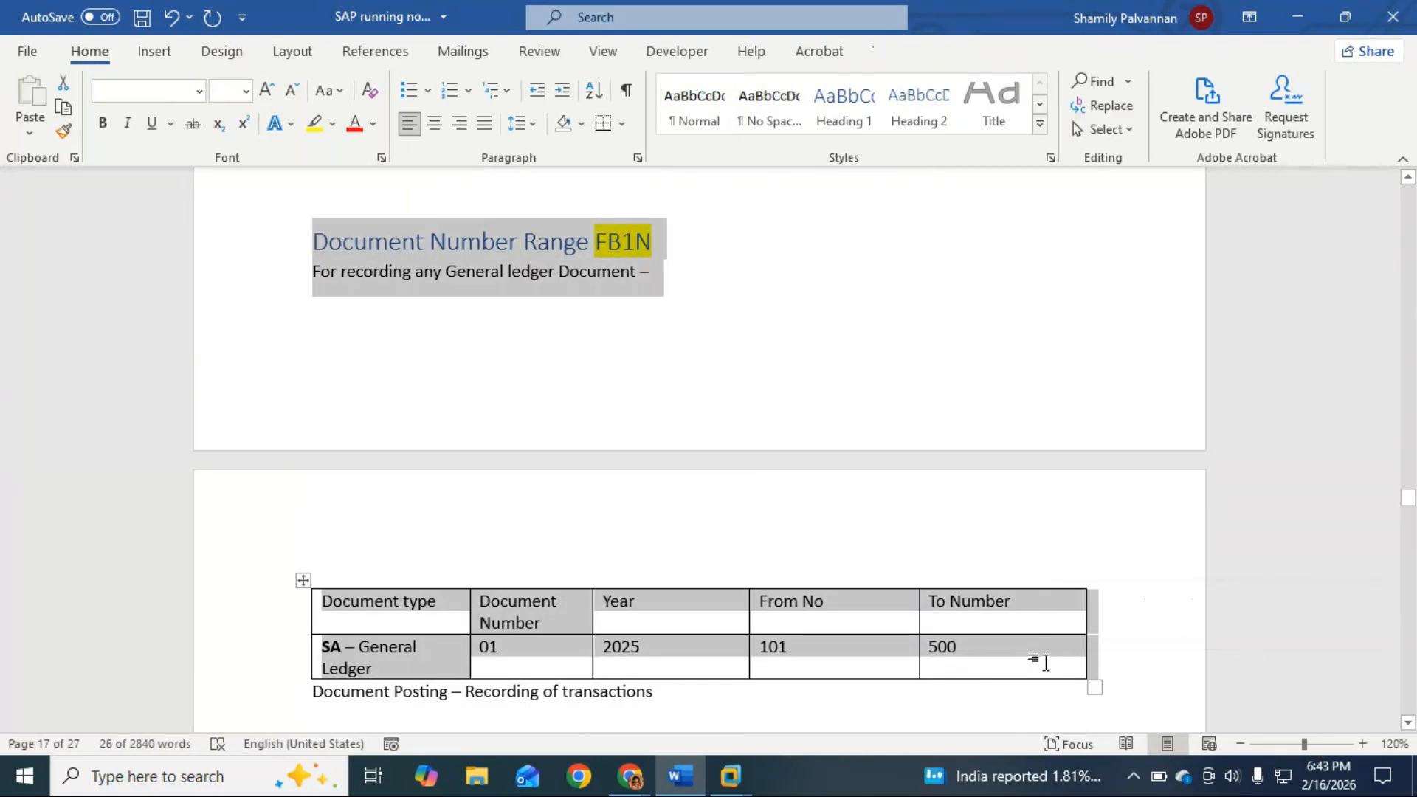
Try to paste the copied number range section below the "Vendor Document Entry (Purchase entry)" line at the end of the notes, and undo it.
{"action": "scroll", "coordinate": [761, 676], "scroll_direction": "down", "scroll_amount": 6}
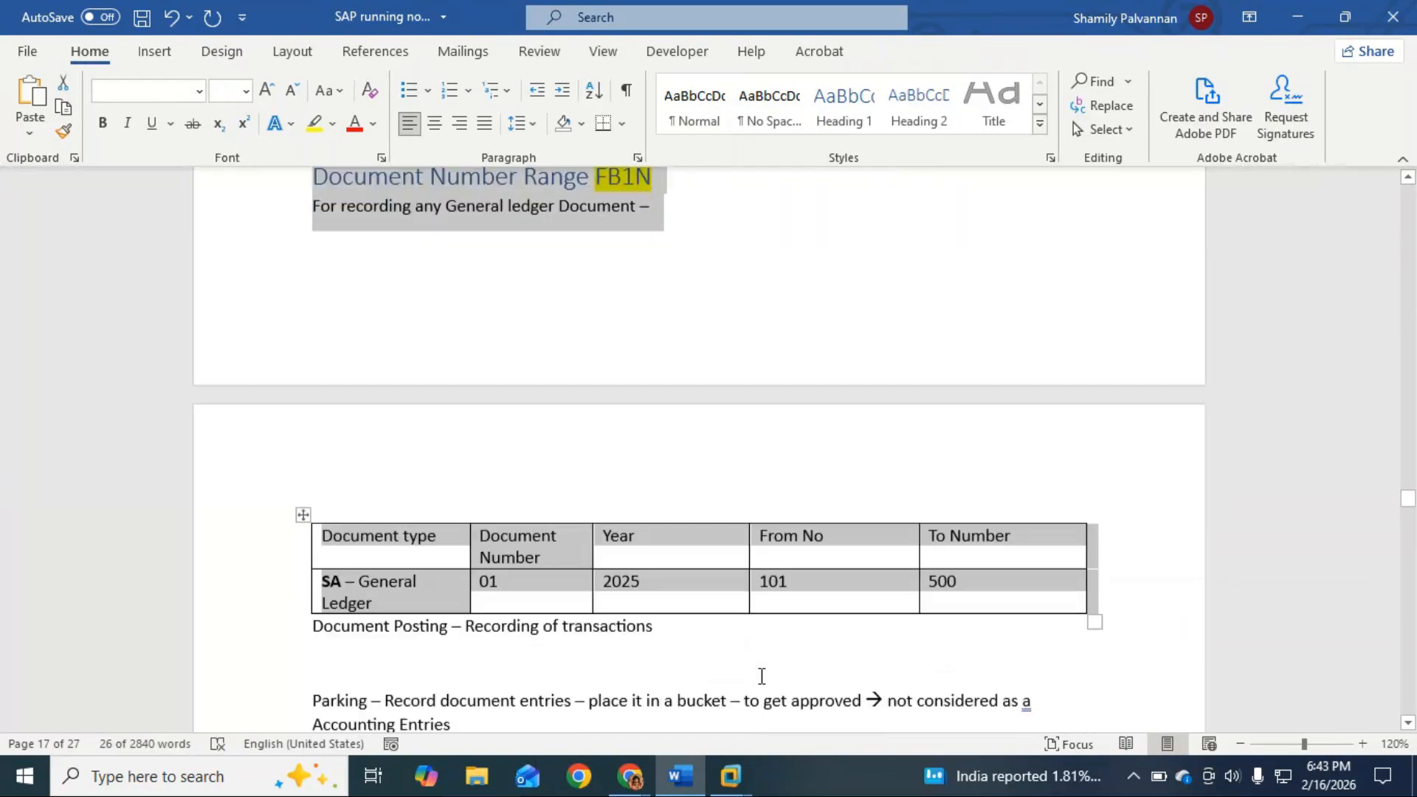
{"action": "scroll", "coordinate": [762, 676], "scroll_direction": "down", "scroll_amount": 15}
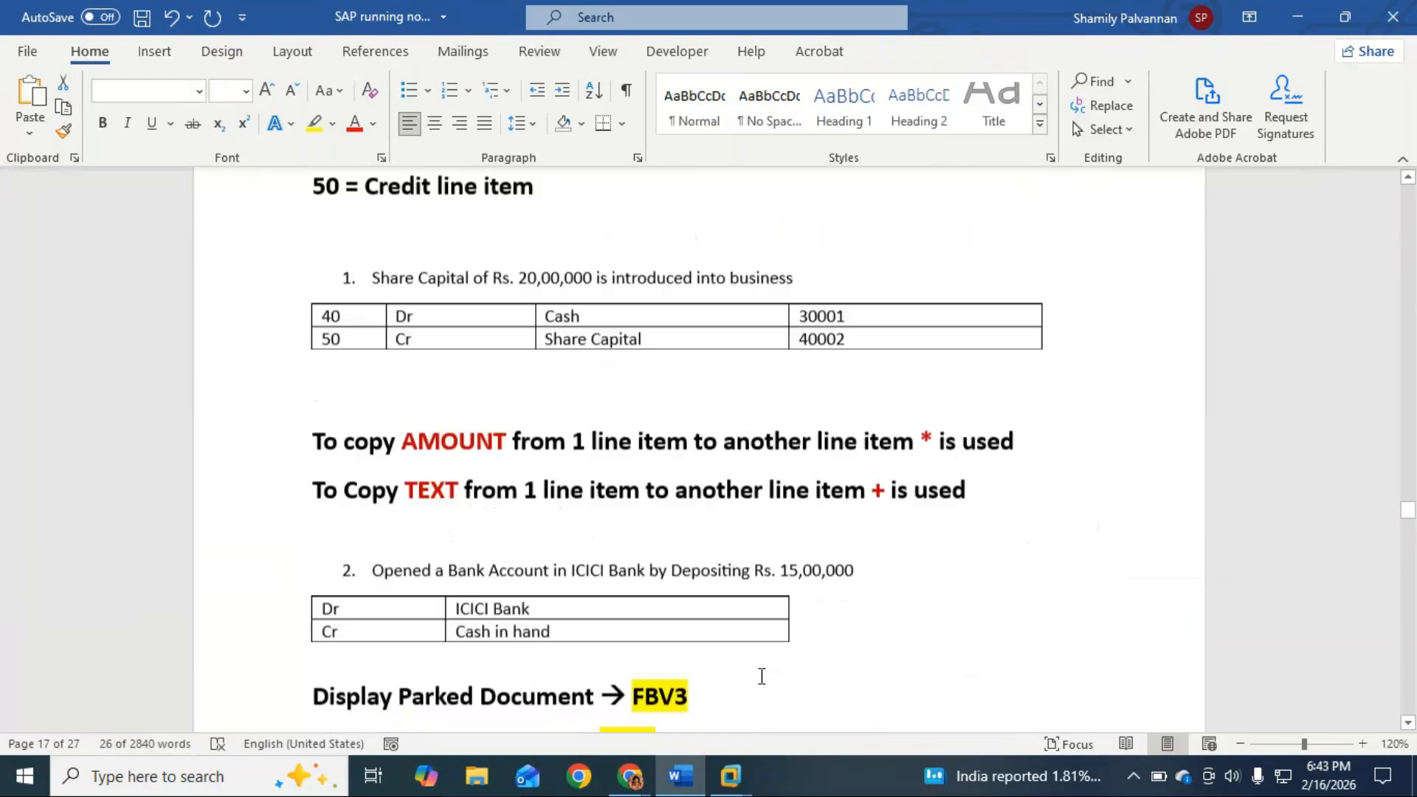
{"action": "scroll", "coordinate": [761, 676], "scroll_direction": "down", "scroll_amount": 20}
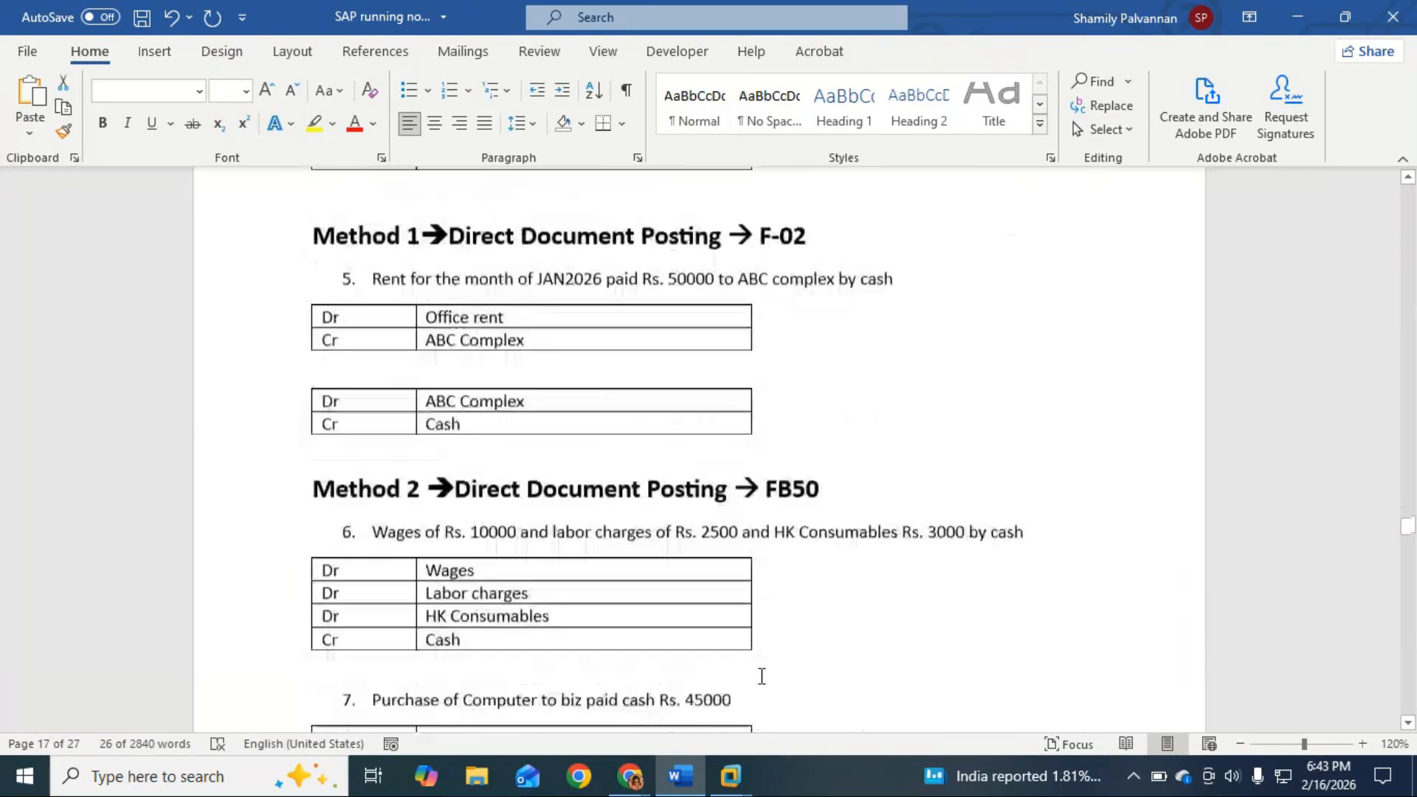
{"action": "scroll", "coordinate": [787, 666], "scroll_direction": "down", "scroll_amount": 20}
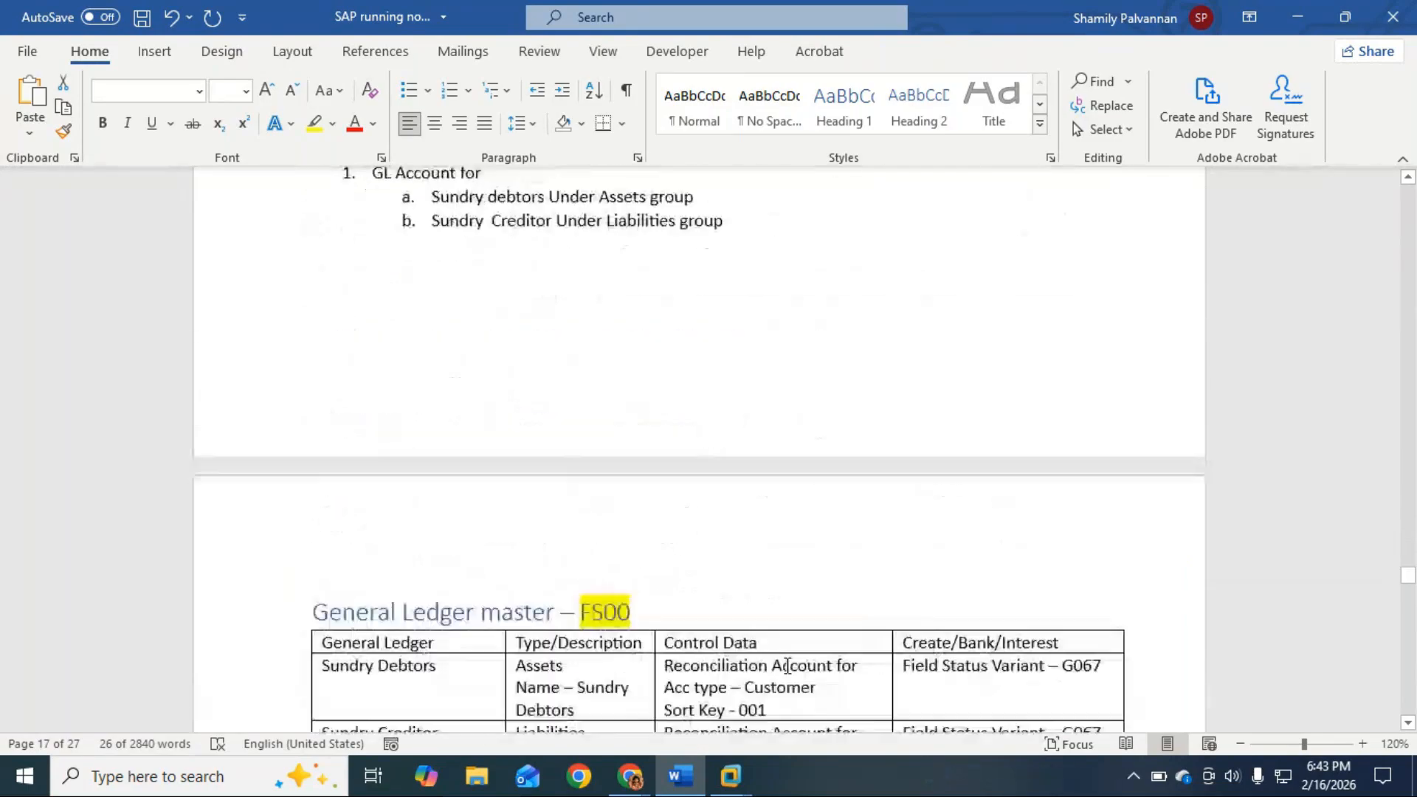
{"action": "scroll", "coordinate": [788, 667], "scroll_direction": "down", "scroll_amount": 20}
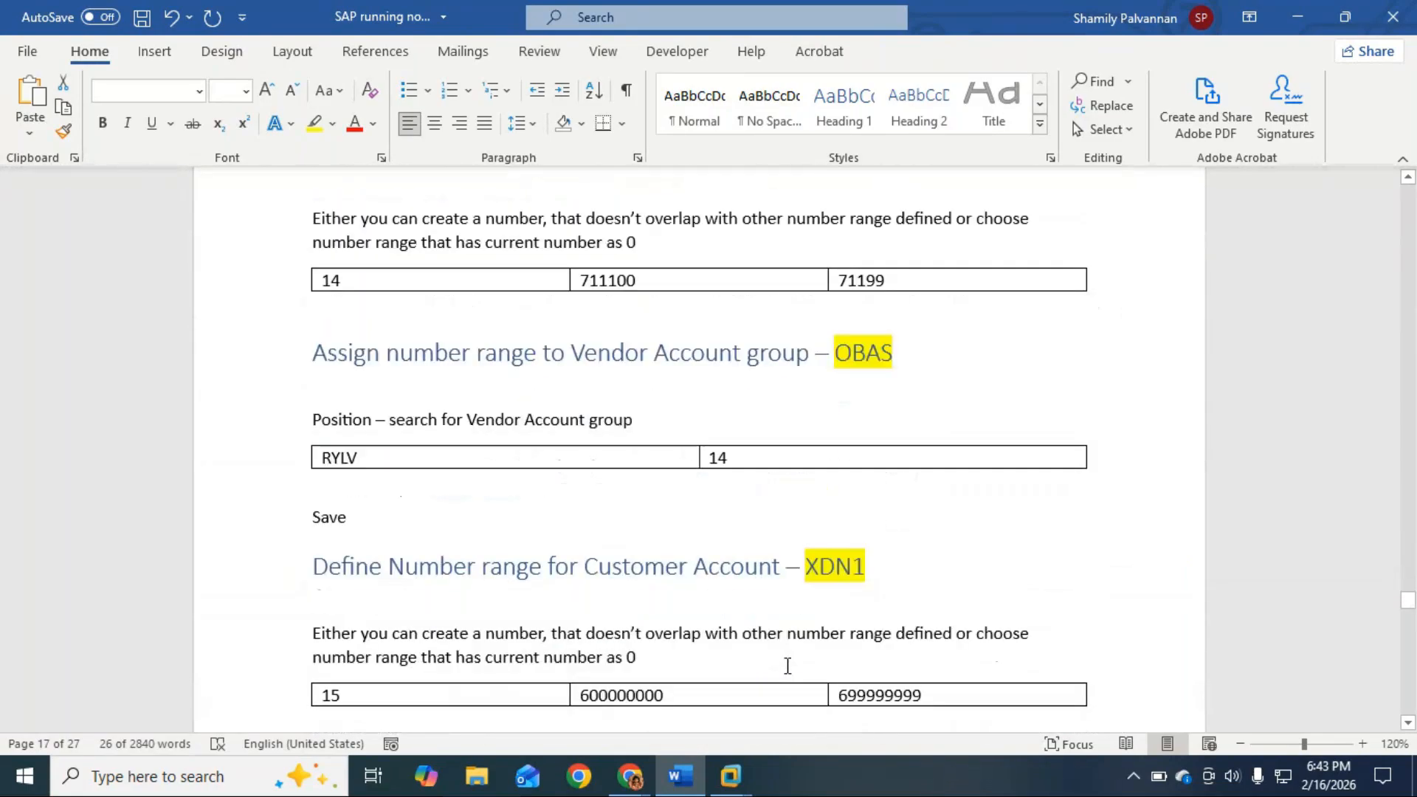
{"action": "scroll", "coordinate": [787, 666], "scroll_direction": "down", "scroll_amount": 15}
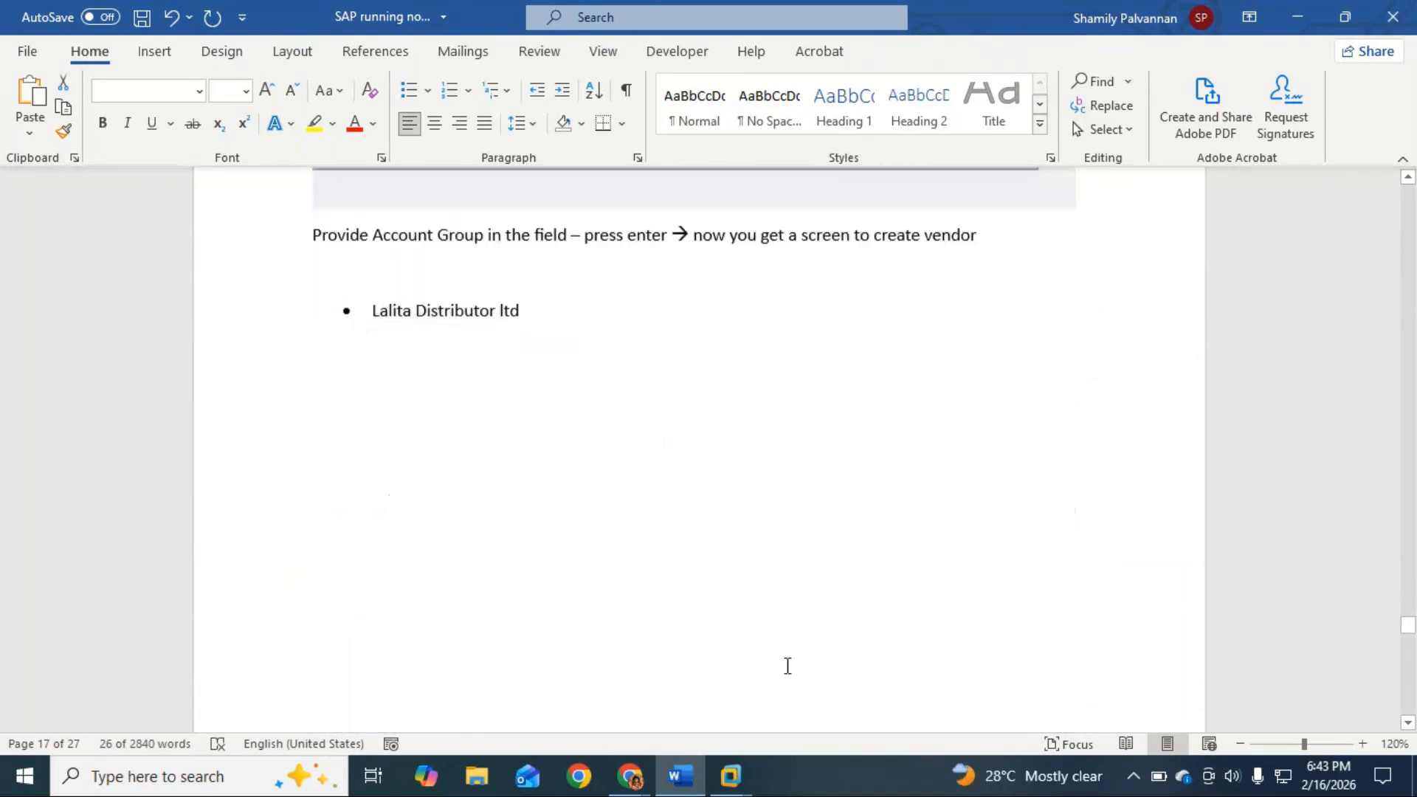
{"action": "scroll", "coordinate": [786, 664], "scroll_direction": "down", "scroll_amount": 20}
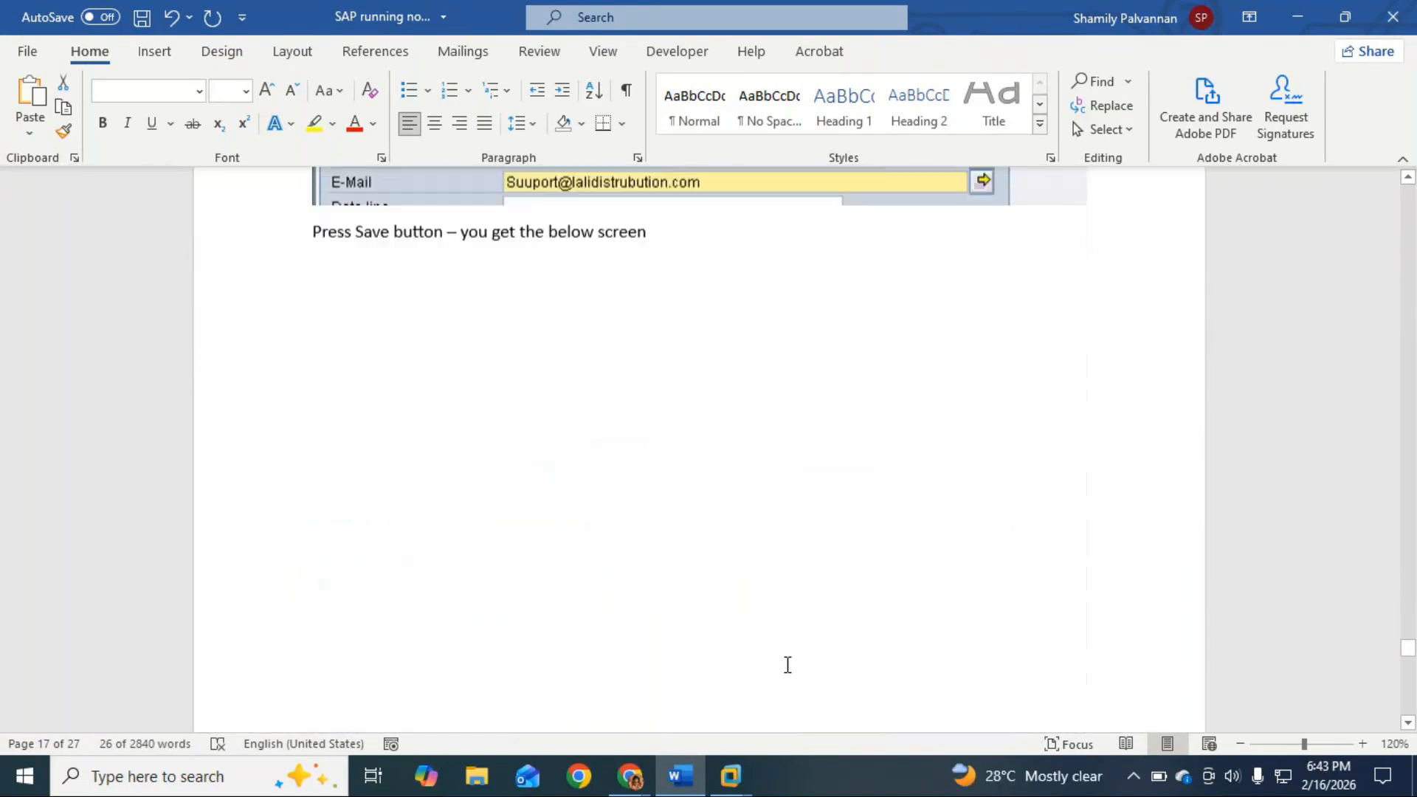
{"action": "scroll", "coordinate": [789, 664], "scroll_direction": "down", "scroll_amount": 20}
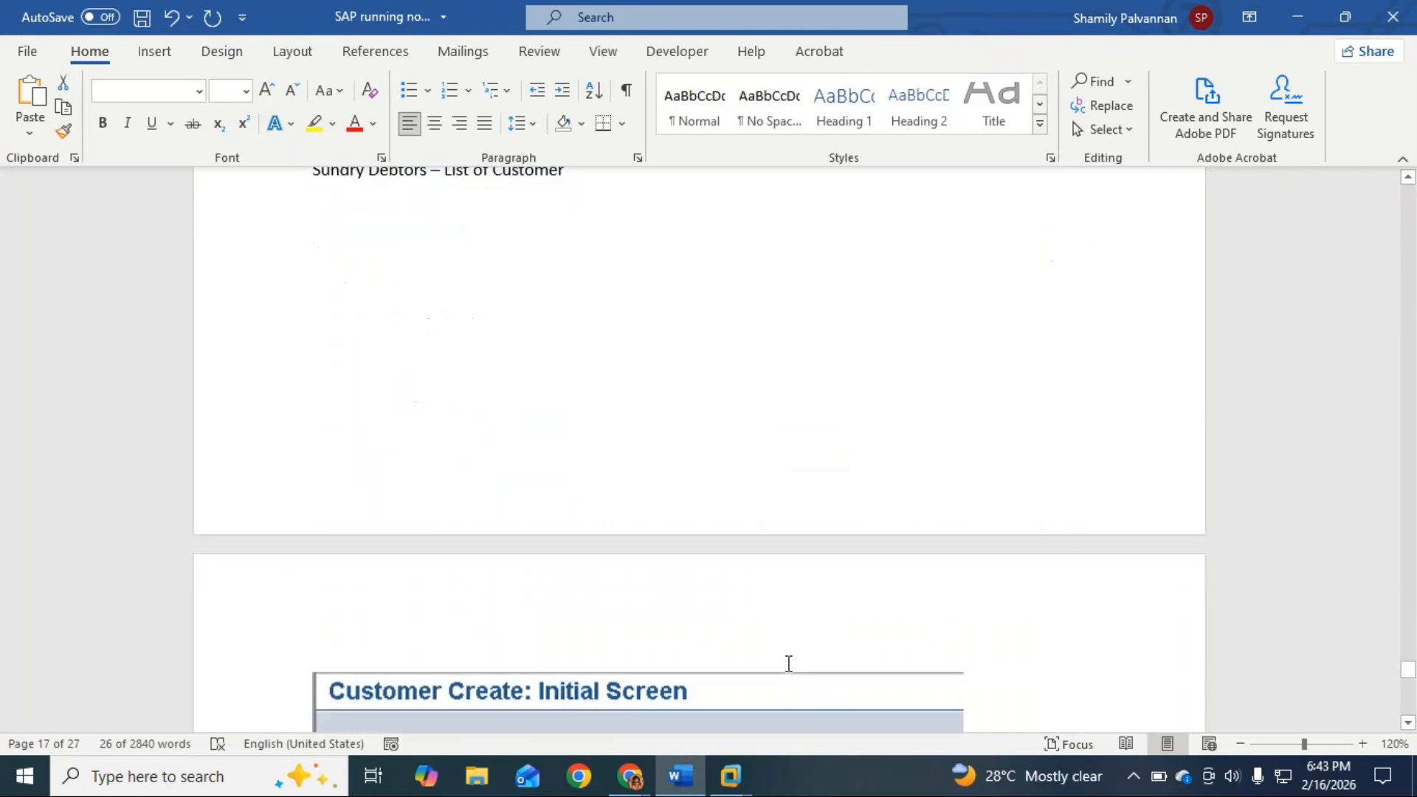
{"action": "scroll", "coordinate": [788, 663], "scroll_direction": "down", "scroll_amount": 20}
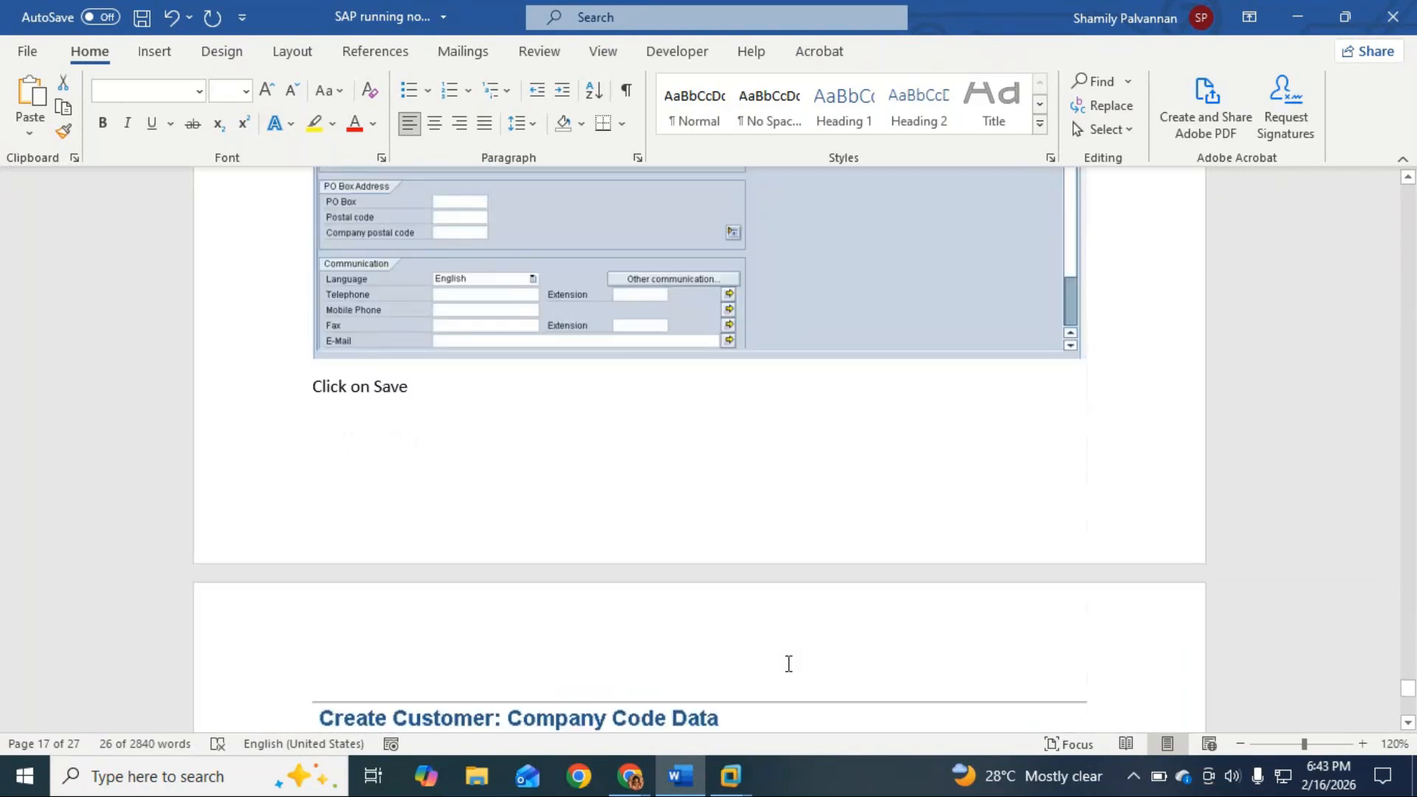
{"action": "scroll", "coordinate": [789, 664], "scroll_direction": "down", "scroll_amount": 1}
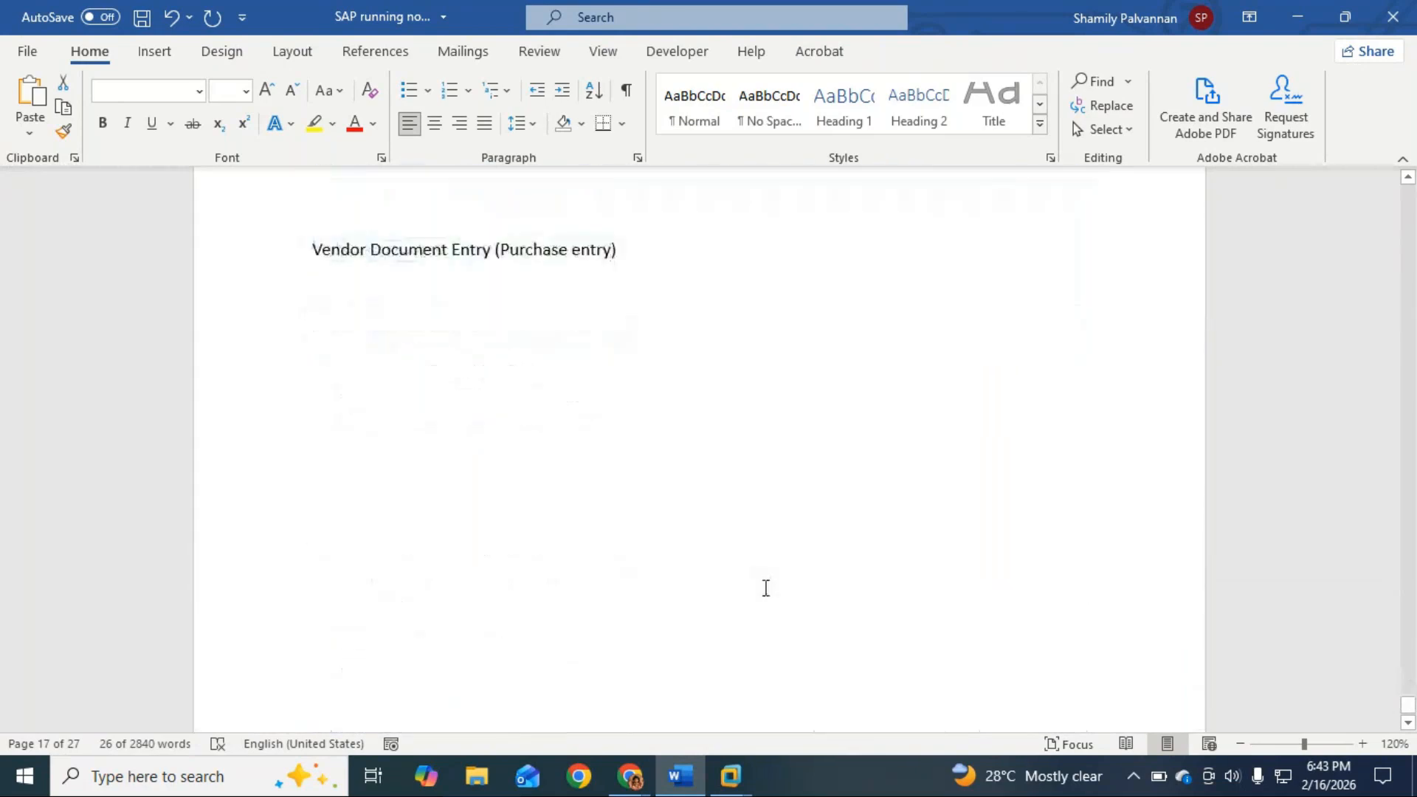
{"action": "left_click", "coordinate": [639, 243]}
{"action": "key", "text": "Return"}
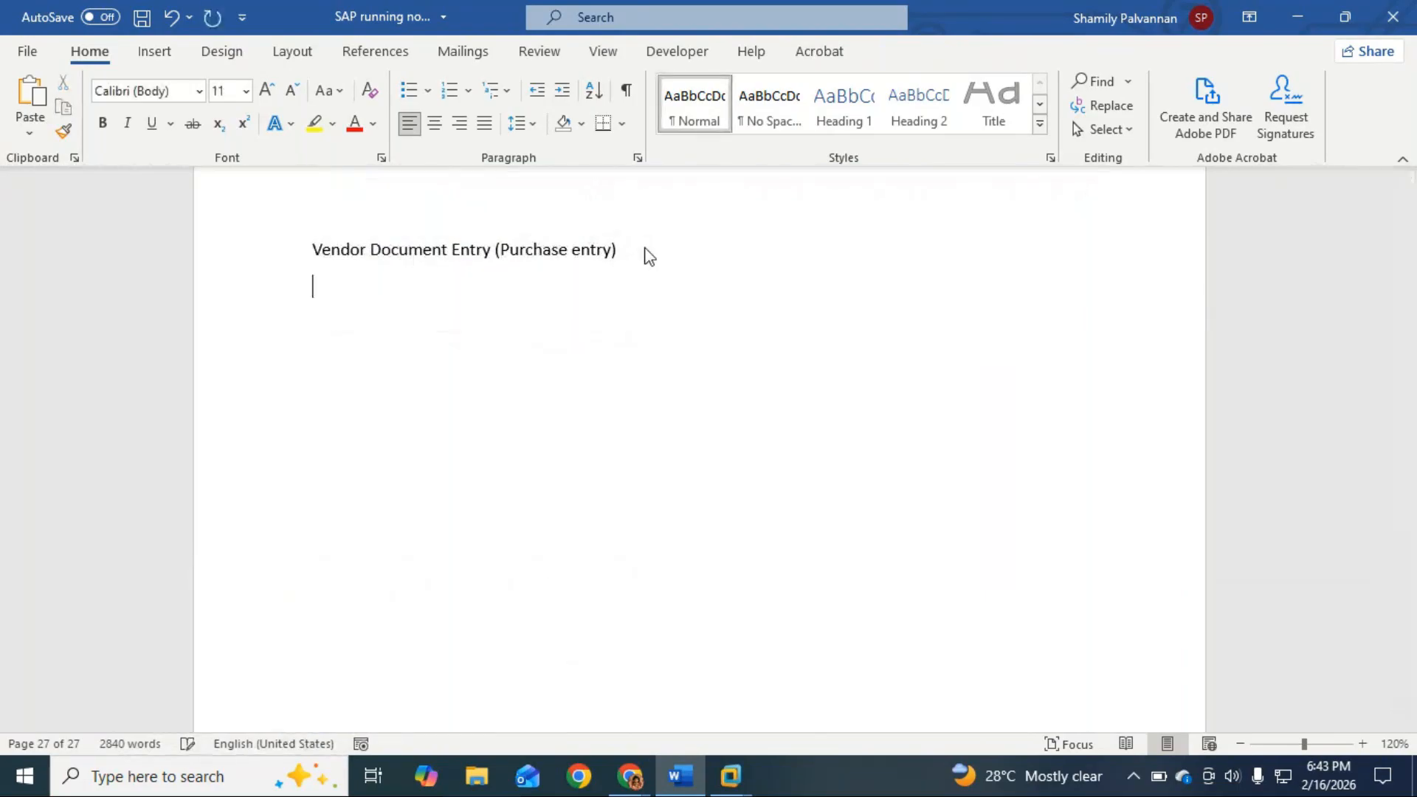
{"action": "key", "text": "ctrl+v"}
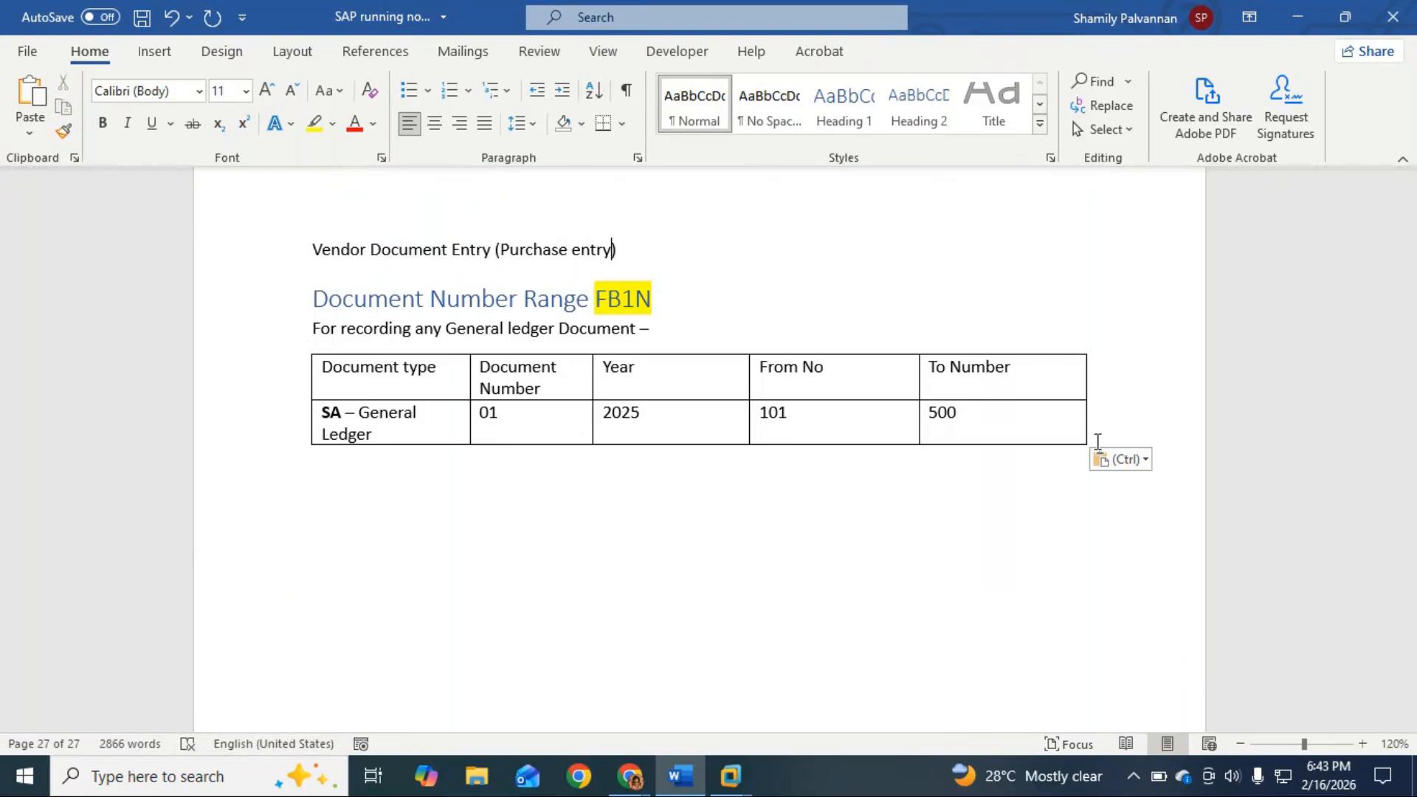
{"action": "key", "text": "ctrl+z"}
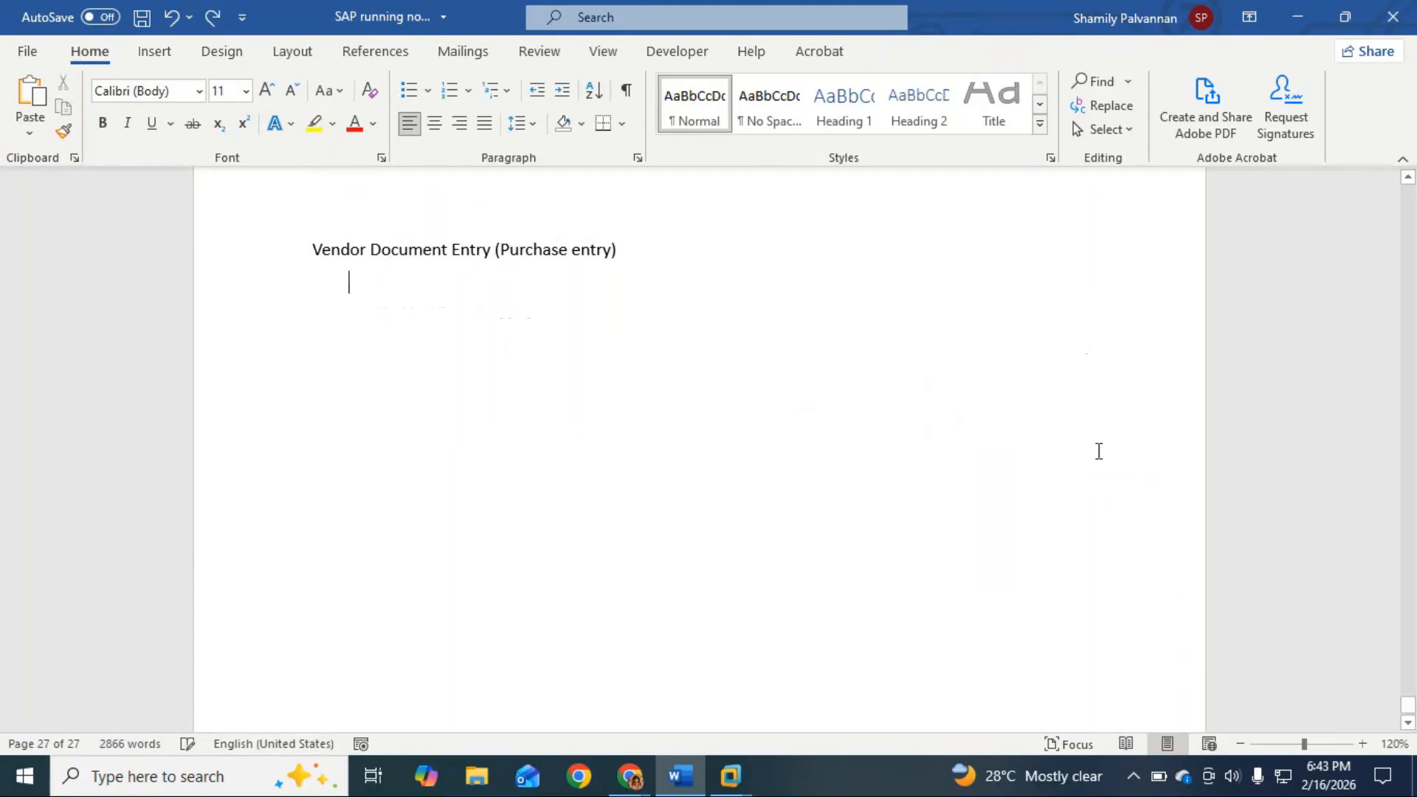
Paste the copied section above the "Vendor Document Entry (Purchase entry)" line and delete its text "For recording any General ledger Document –".
{"action": "scroll", "coordinate": [396, 362], "scroll_direction": "up", "scroll_amount": 2}
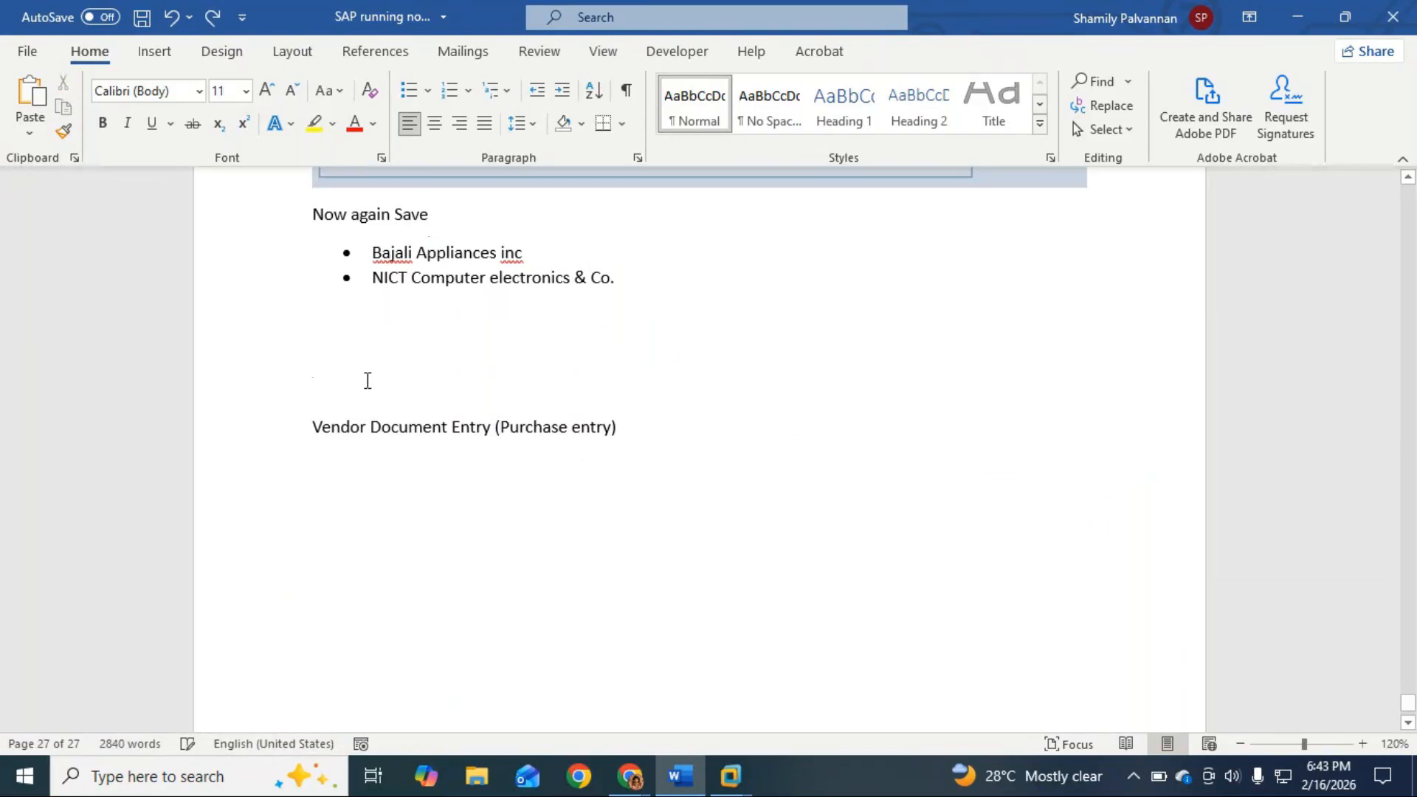
{"action": "key", "text": "ctrl+v"}
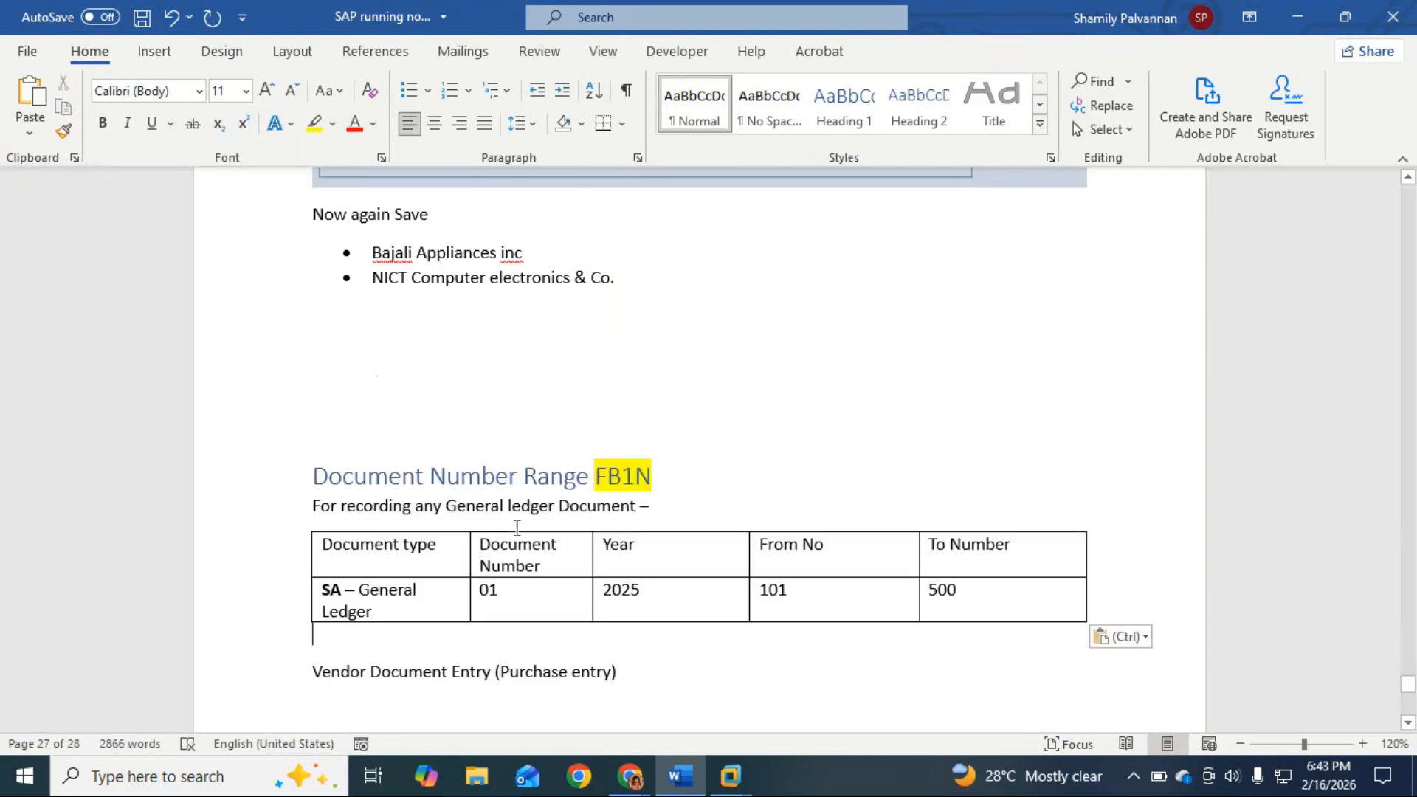
{"action": "left_click_drag", "start_coordinate": [662, 505], "coordinate": [311, 501]}
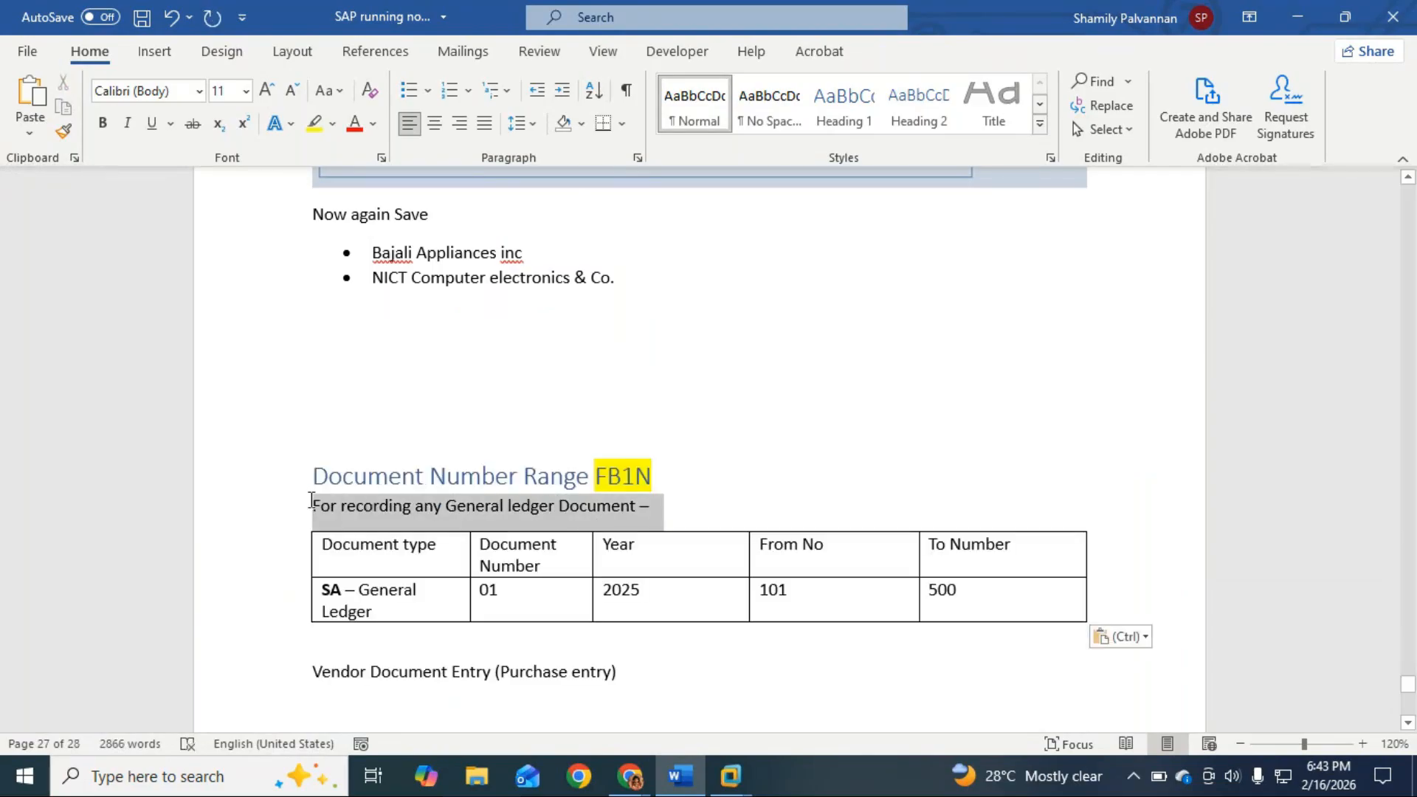
{"action": "key", "text": "Delete"}
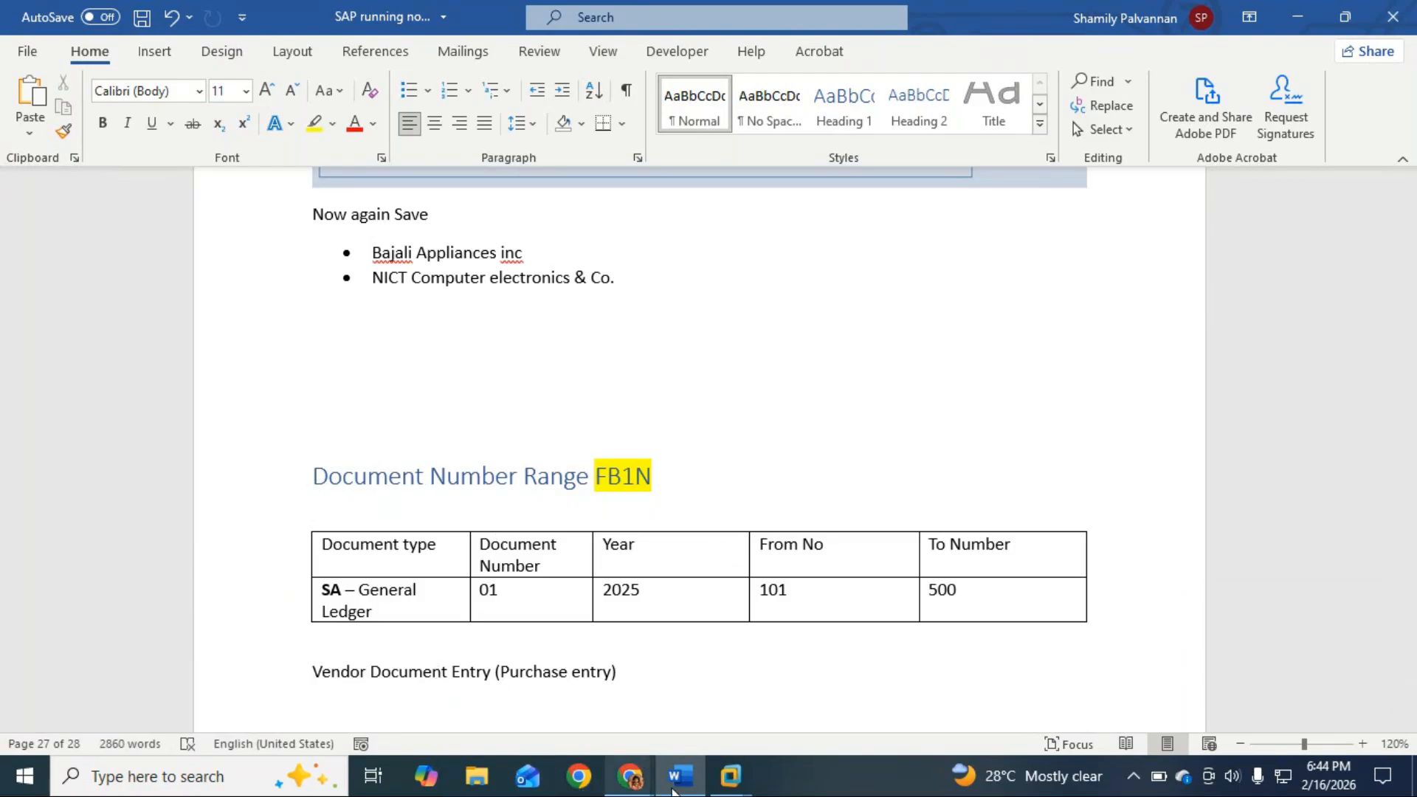
Add the line "FS00 = General ledger creation" above the pasted Document Number Range heading and start a new line below it.
{"action": "left_click", "coordinate": [701, 678]}
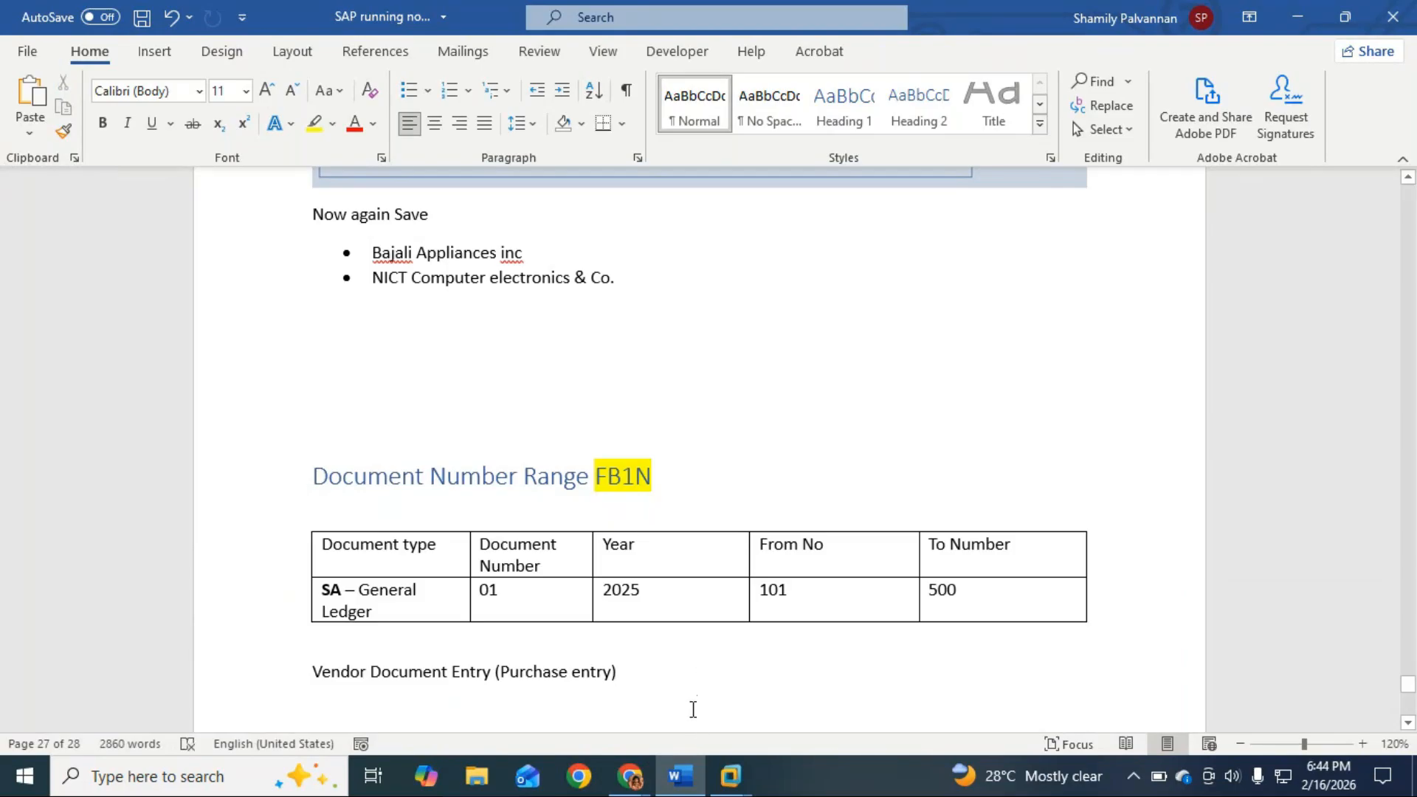
{"action": "left_click", "coordinate": [345, 358]}
{"action": "type", "text": "FS"}
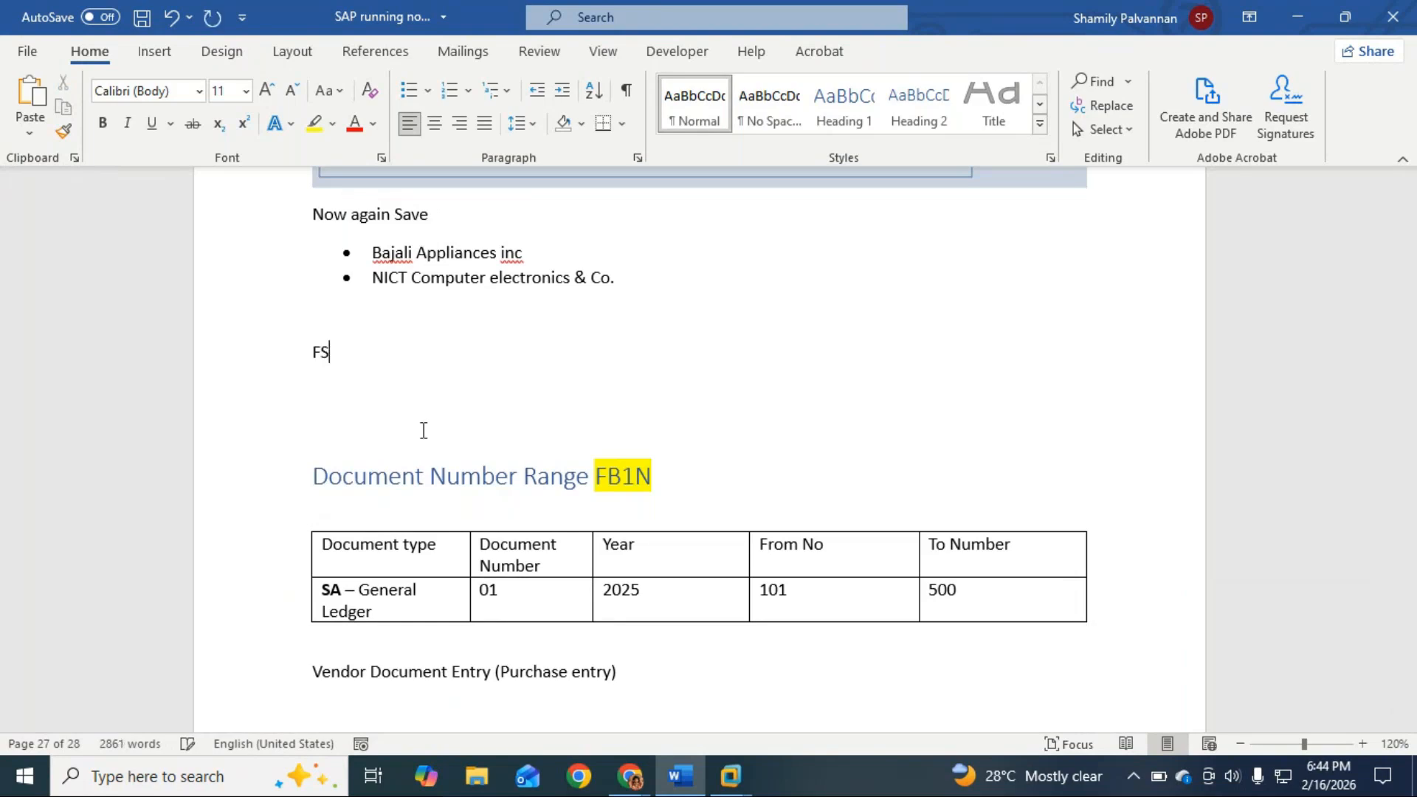
{"action": "type", "text": "00 = Gene"}
{"action": "key", "text": "BackSpace"}
{"action": "key", "text": "BackSpace"}
{"action": "key", "text": "BackSpace"}
{"action": "type", "text": "al lesd"}
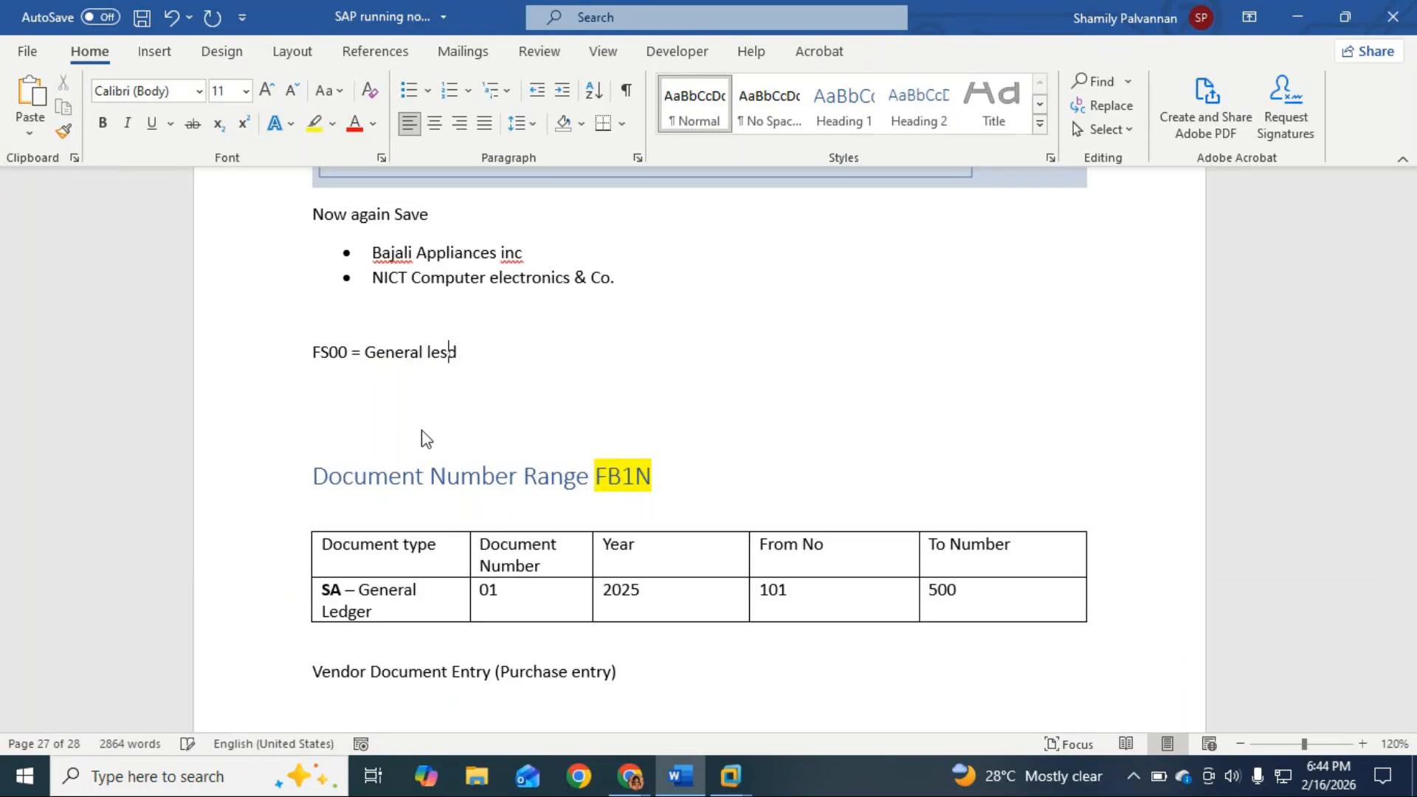
{"action": "key", "text": "BackSpace"}
{"action": "key", "text": "BackSpace"}
{"action": "type", "text": "dger creat"}
{"action": "key", "text": "Return"}
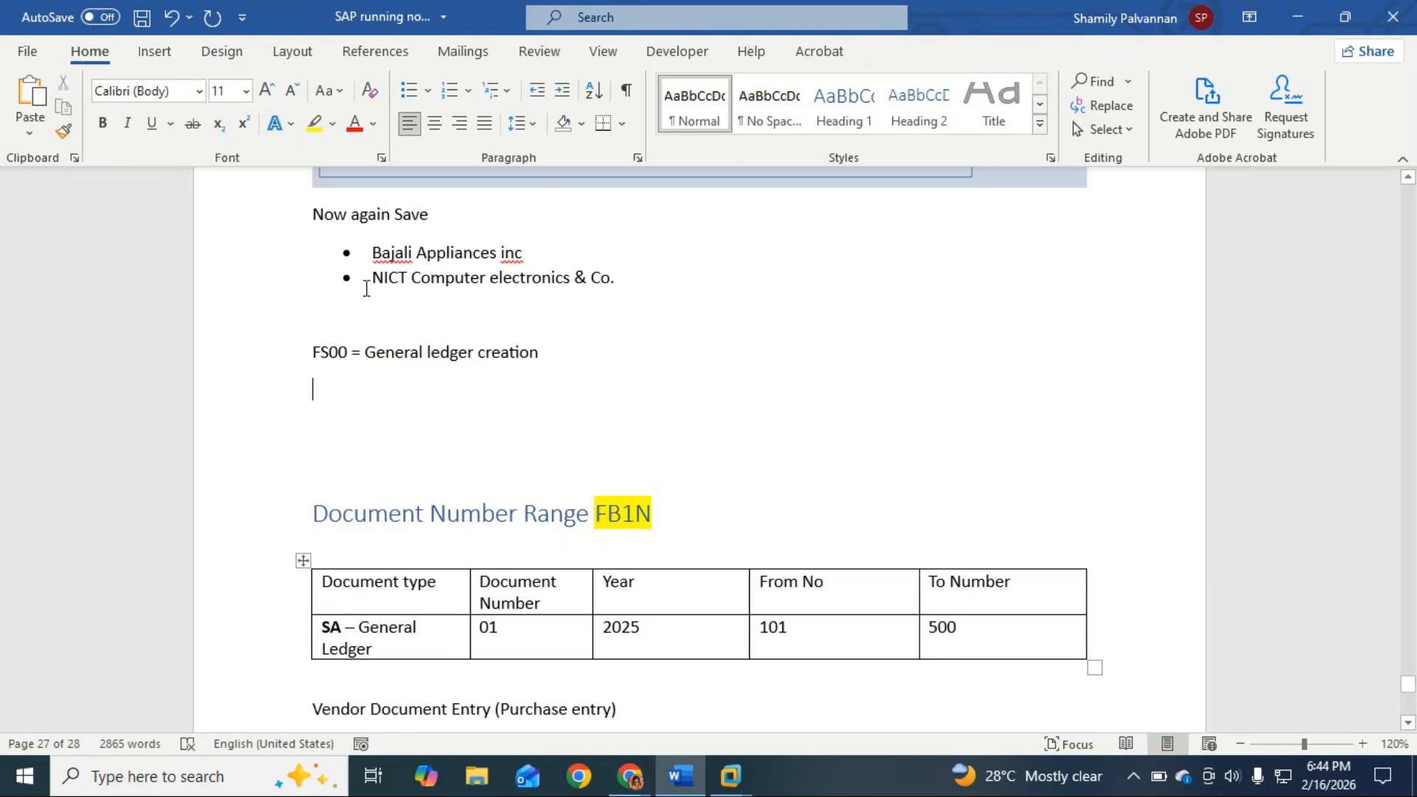
Add the line "Purchase → Expenses" below the "FS00 = General ledger creation" line.
{"action": "left_click_drag", "start_coordinate": [310, 352], "coordinate": [545, 352]}
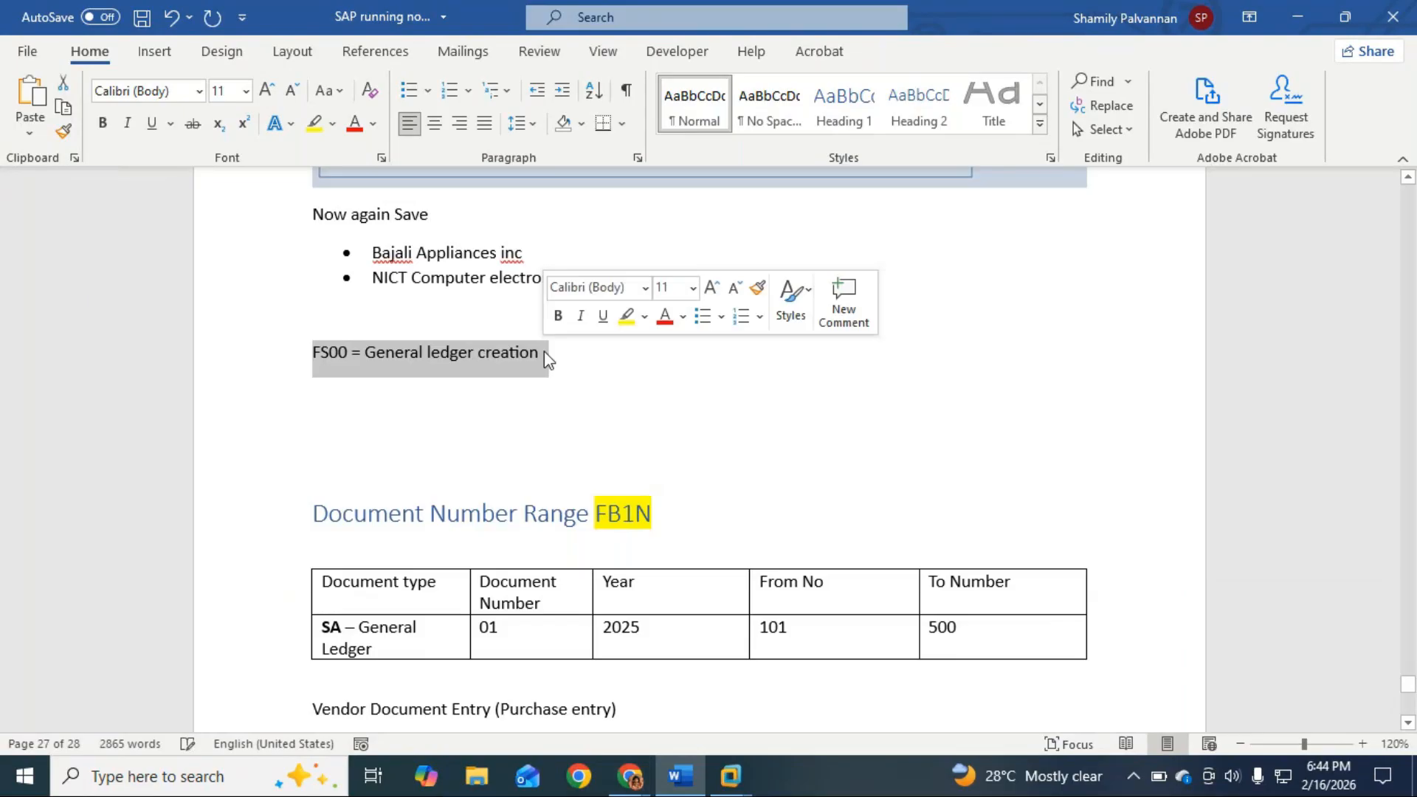
{"action": "left_click", "coordinate": [495, 407]}
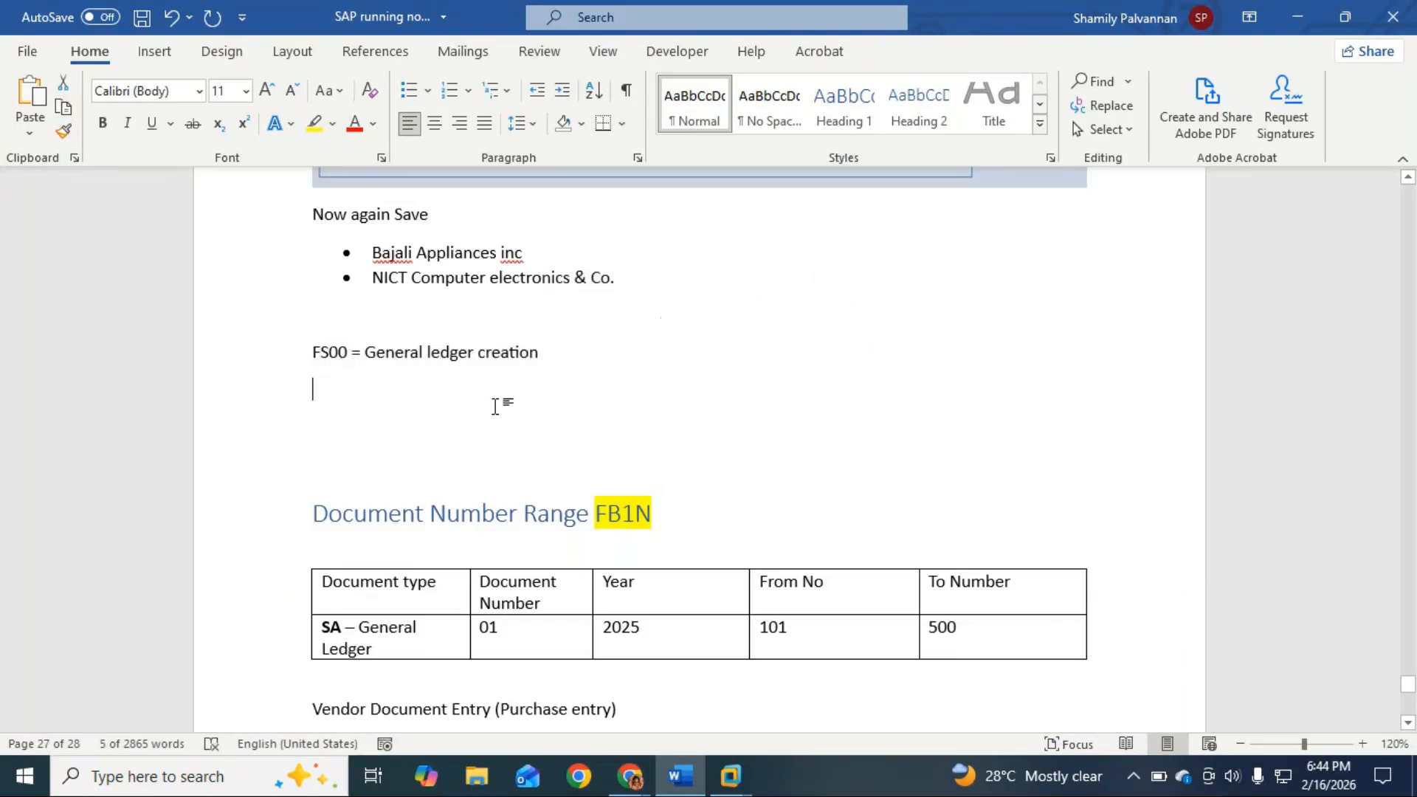
{"action": "left_click", "coordinate": [542, 369]}
{"action": "key", "text": "Return"}
{"action": "type", "text": "P"}
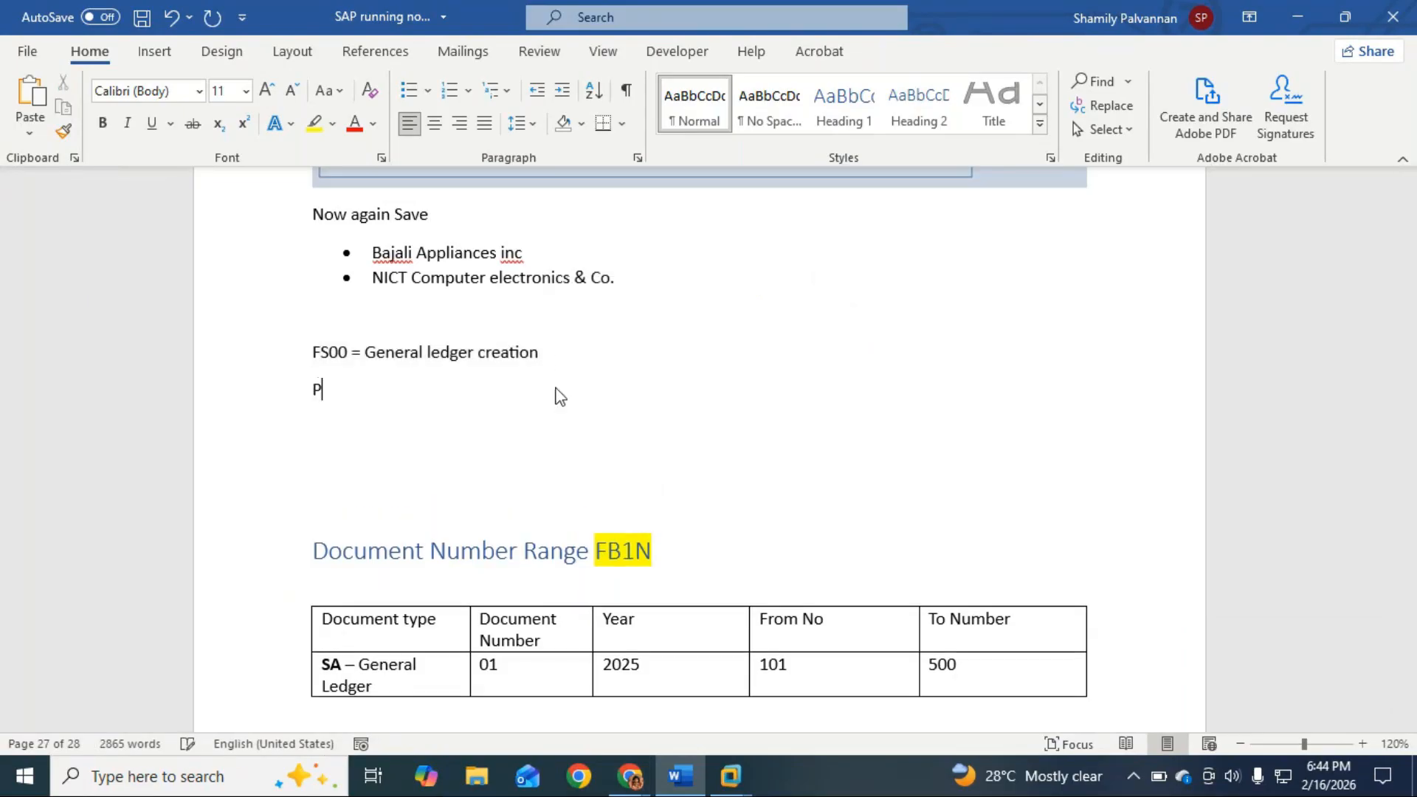
{"action": "type", "text": "urchase >>"}
{"action": "key", "text": "BackSpace"}
{"action": "key", "text": "BackSpace"}
{"action": "type", "text": "-> "}
{"action": "type", "text": "Expe"}
{"action": "type", "text": "s"}
{"action": "key", "text": "BackSpace"}
{"action": "type", "text": "nses"}
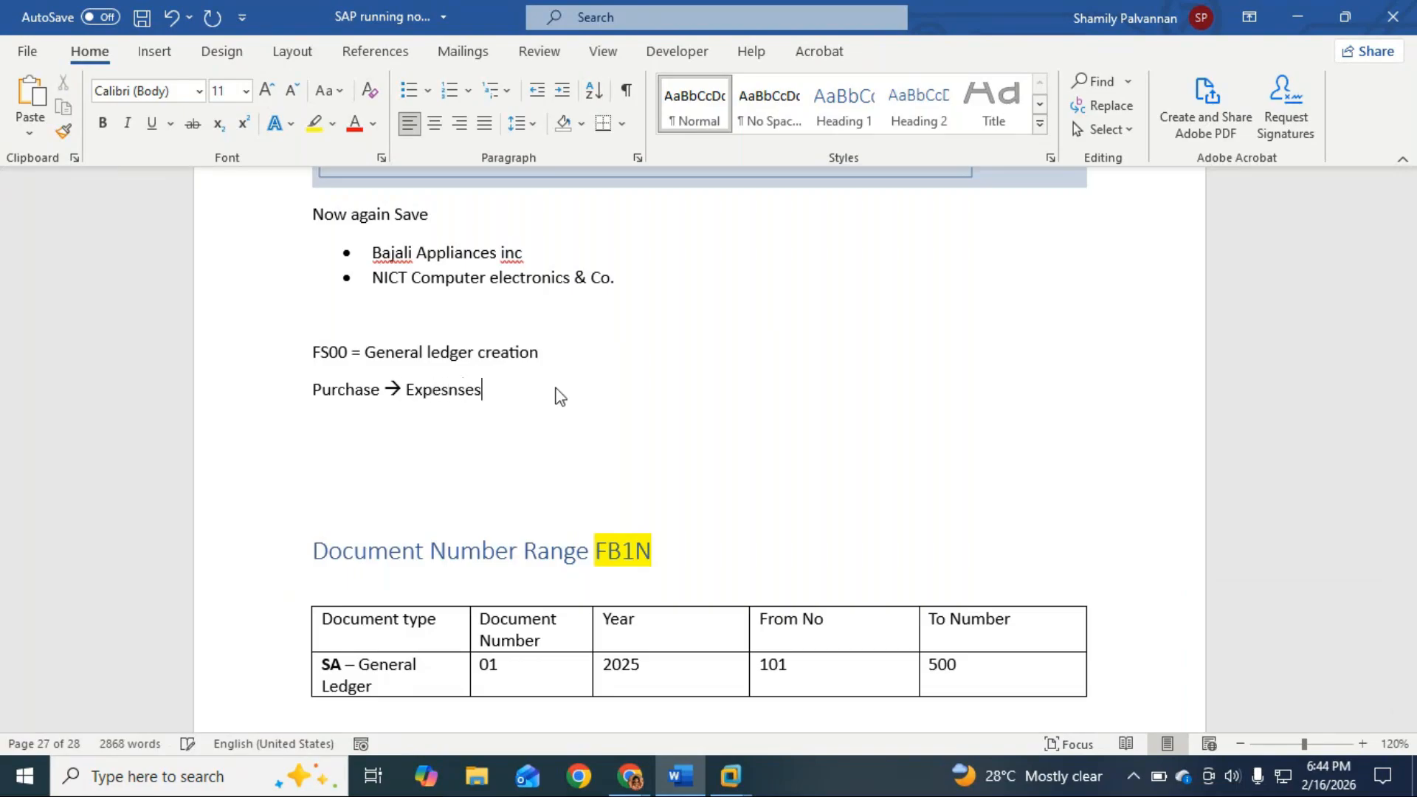
{"action": "key", "text": "BackSpace"}
{"action": "key", "text": "BackSpace"}
{"action": "key", "text": "BackSpace"}
{"action": "type", "text": "nses"}
Add the line "Sundry Creditor → Liabilities" below the Purchase line.
{"action": "key", "text": "Return"}
{"action": "type", "text": "Sundry Cred "}
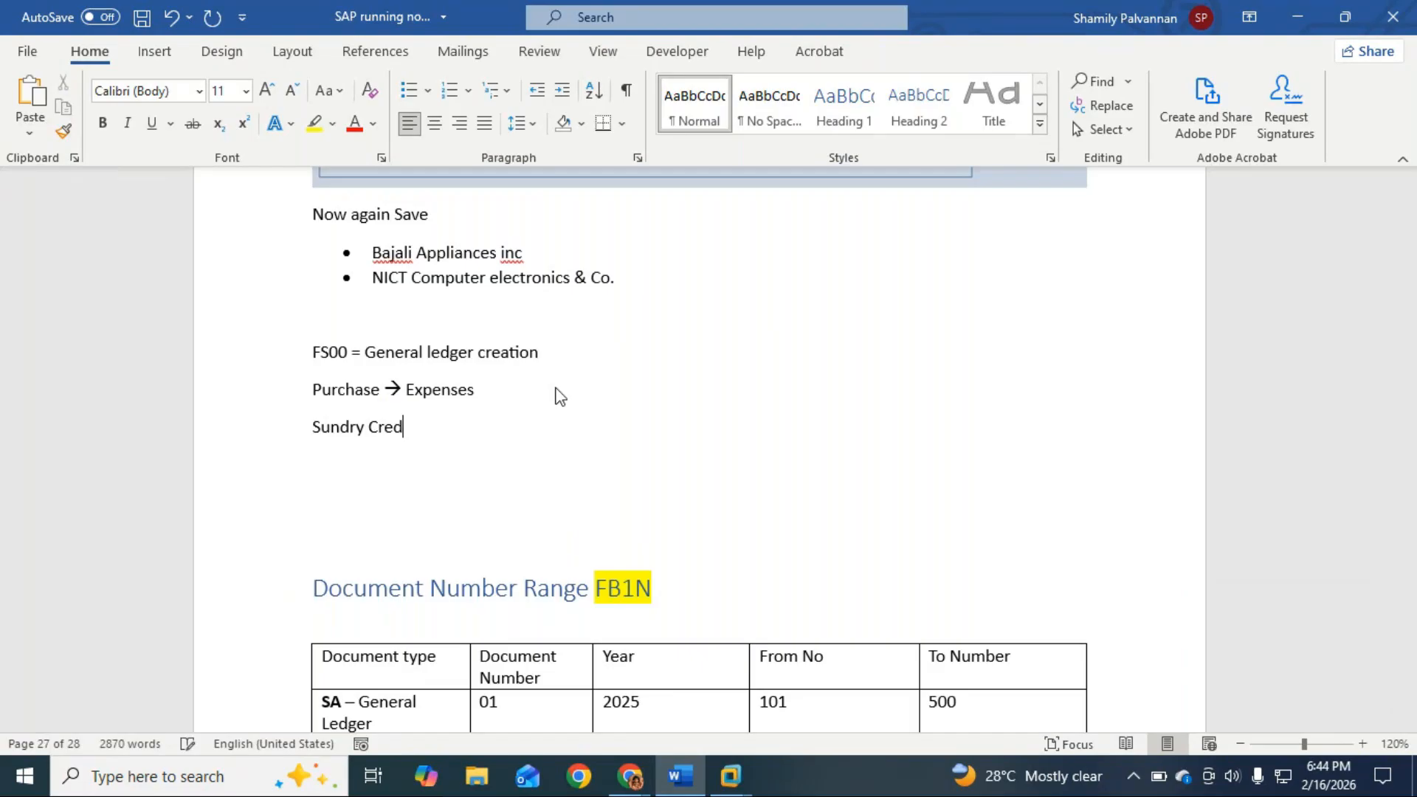
{"action": "type", "text": "itor"}
{"action": "type", "text": " --"}
{"action": "type", "text": "> L"}
{"action": "type", "text": "iabili"}
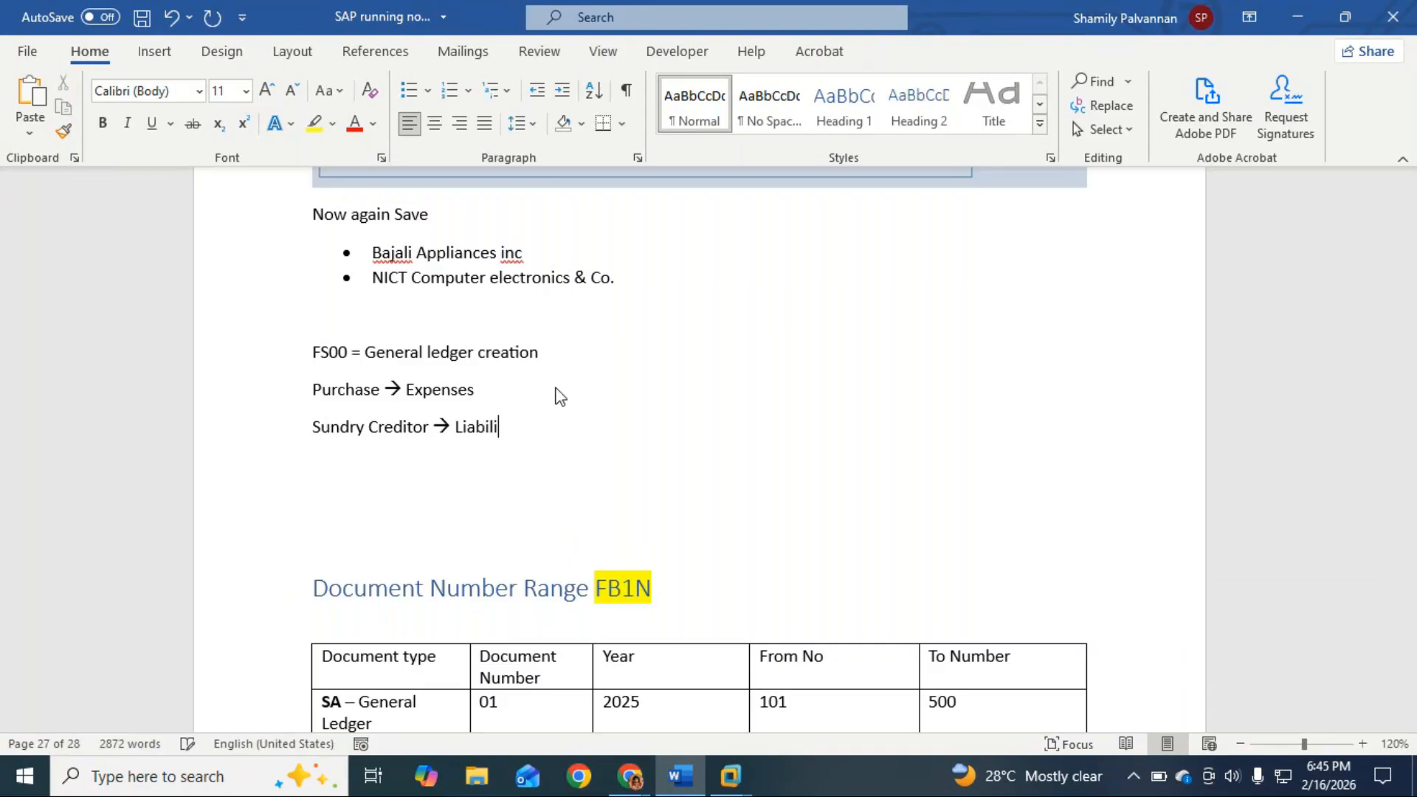
{"action": "type", "text": "ties"}
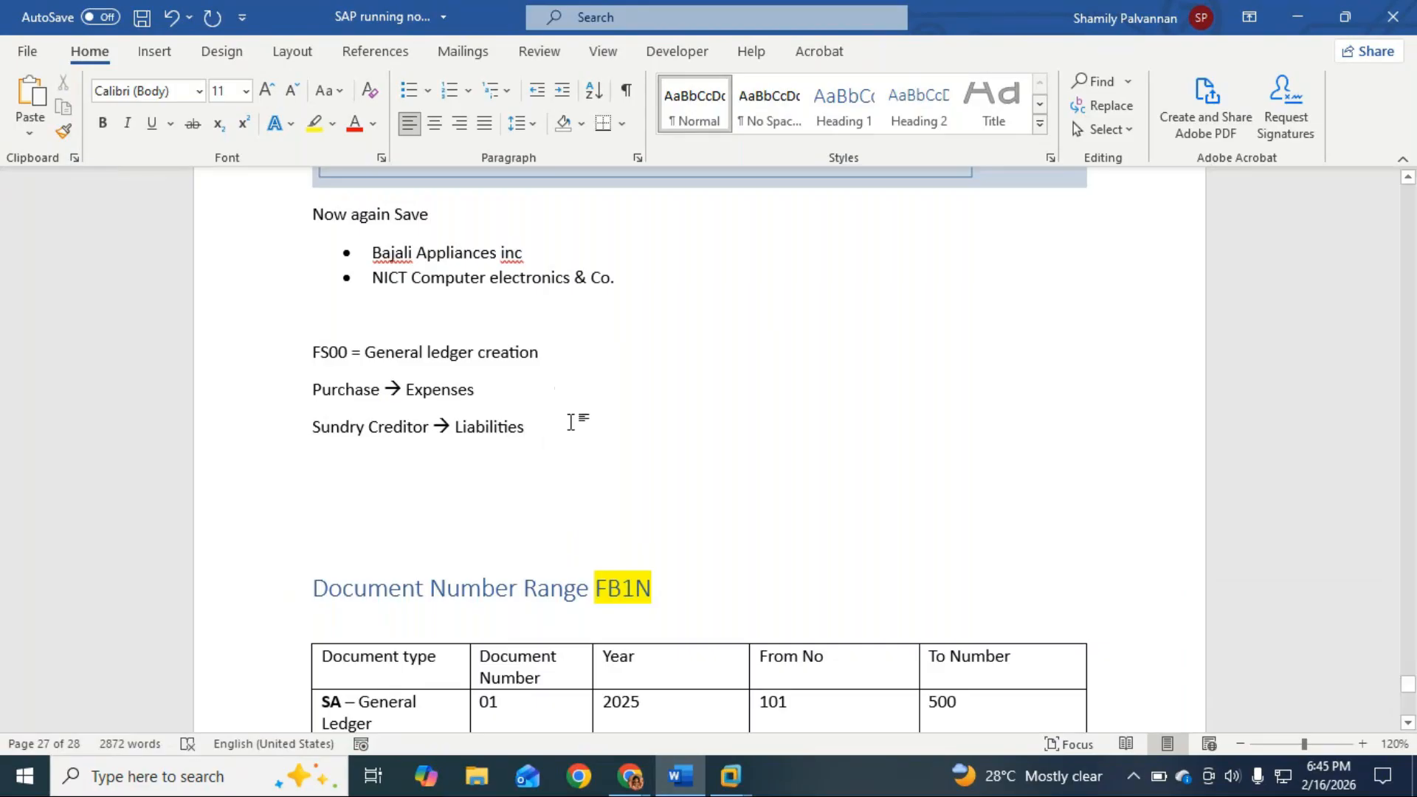
Review the earlier vendor and customer creation sections of the notes, including the listed vendors, and return to the Sundry Creditor line.
{"action": "left_click_drag", "start_coordinate": [557, 421], "coordinate": [314, 427]}
{"action": "scroll", "coordinate": [323, 465], "scroll_direction": "up", "scroll_amount": 1}
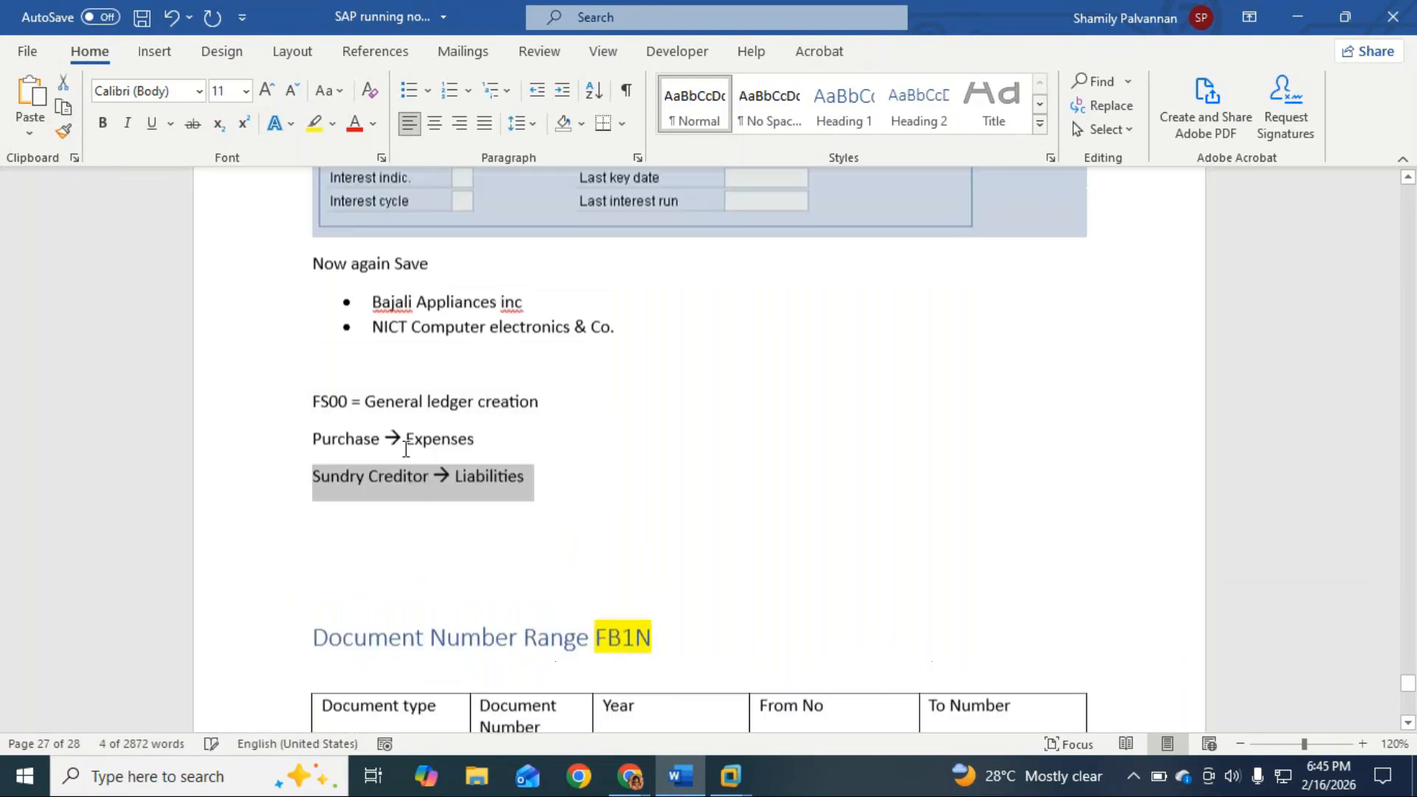
{"action": "scroll", "coordinate": [500, 501], "scroll_direction": "up", "scroll_amount": 6}
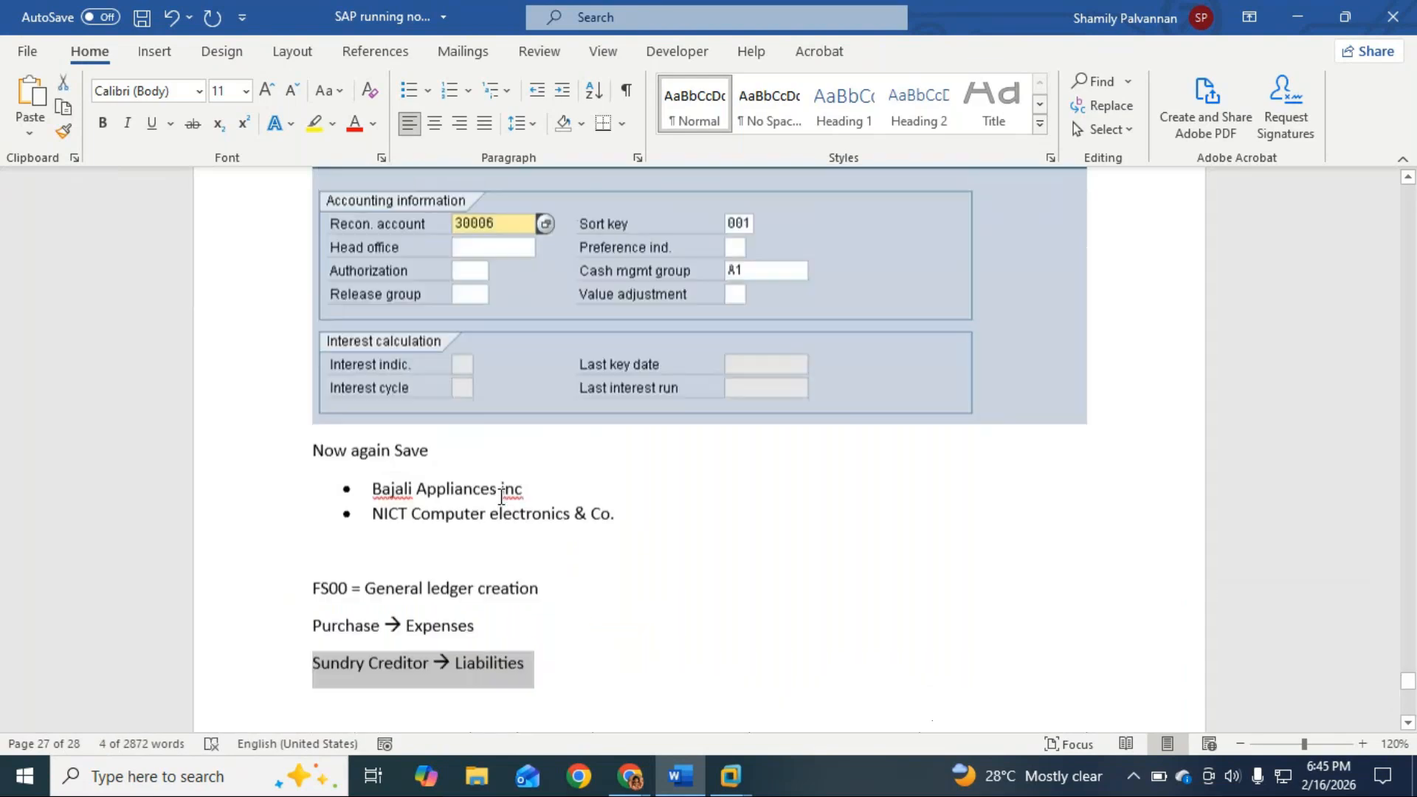
{"action": "scroll", "coordinate": [500, 500], "scroll_direction": "up", "scroll_amount": 1}
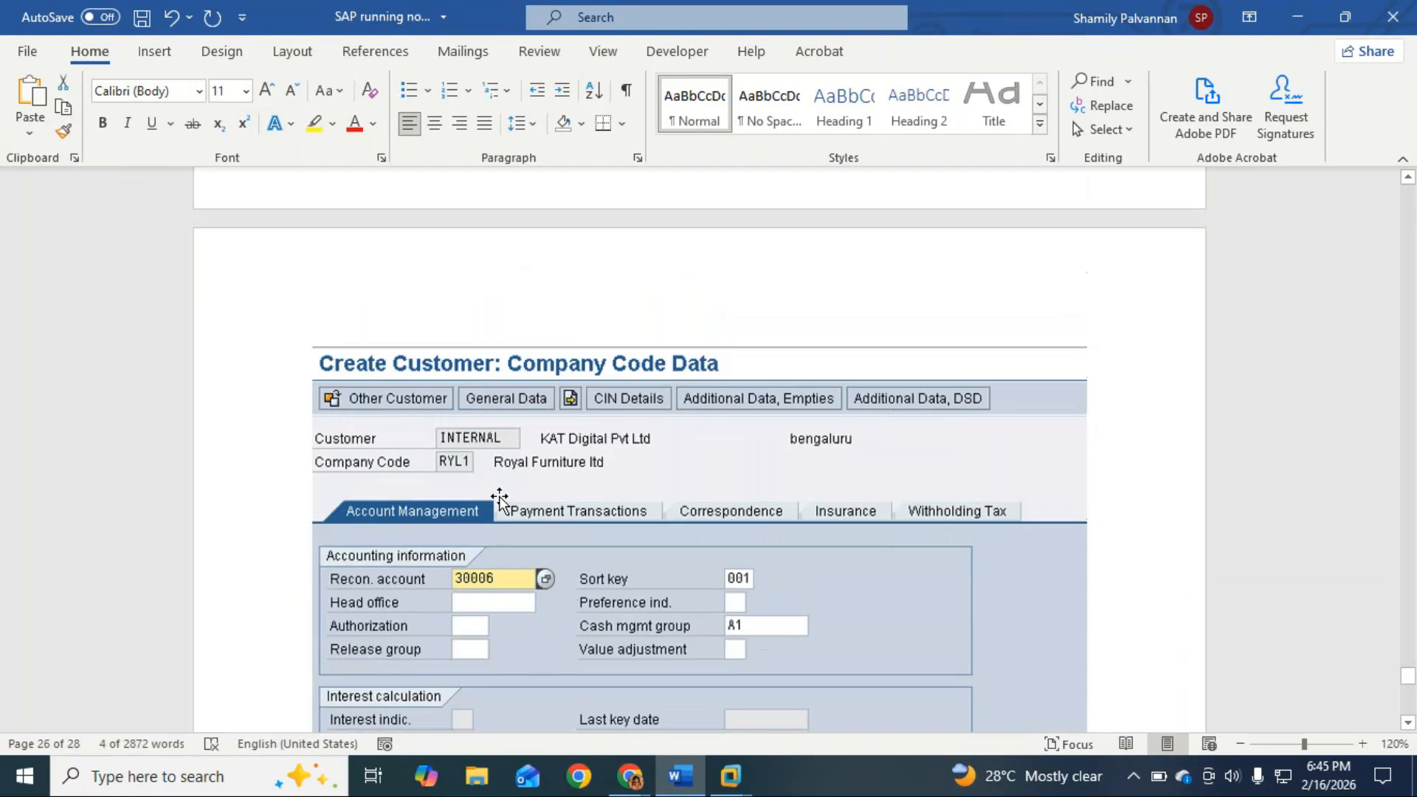
{"action": "scroll", "coordinate": [500, 501], "scroll_direction": "up", "scroll_amount": 20}
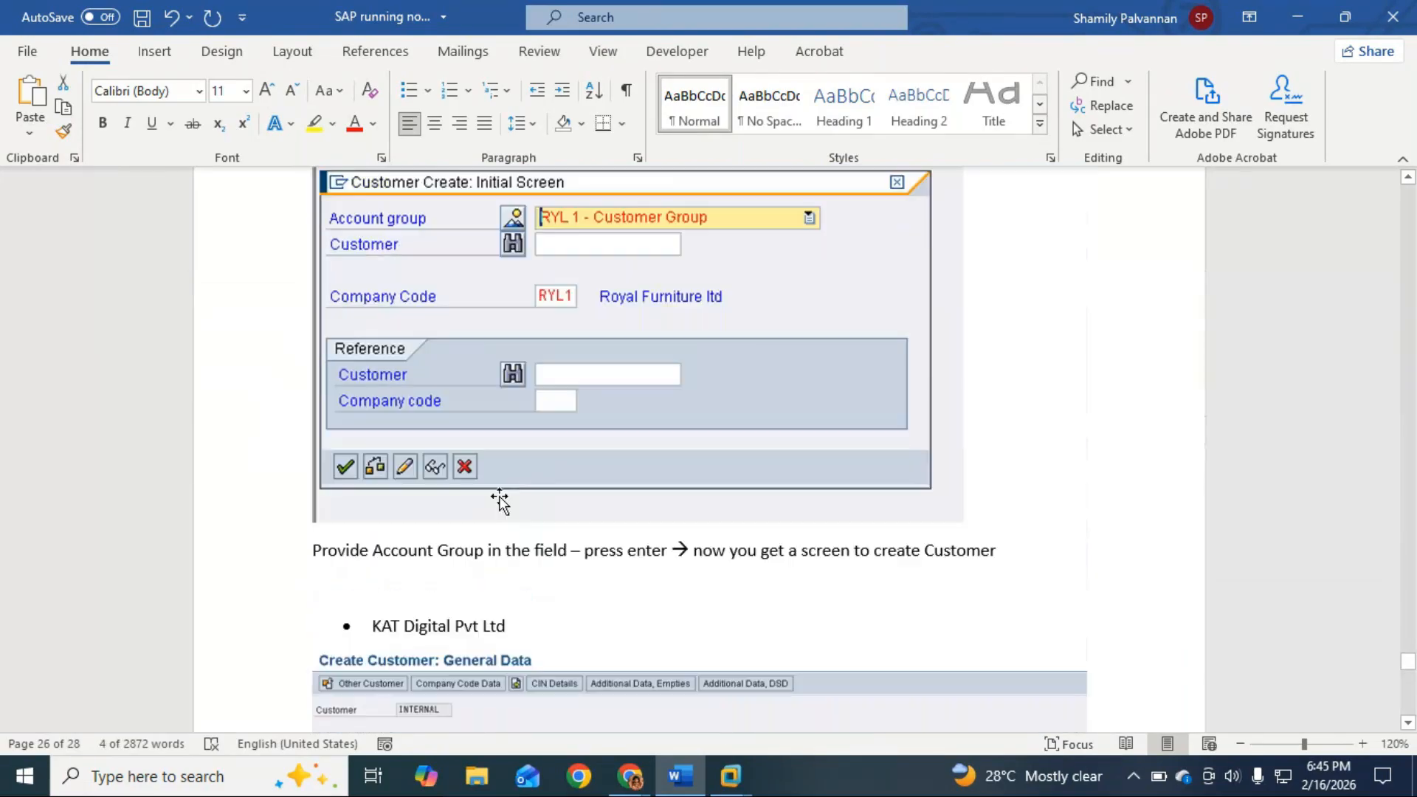
{"action": "scroll", "coordinate": [500, 500], "scroll_direction": "up", "scroll_amount": 15}
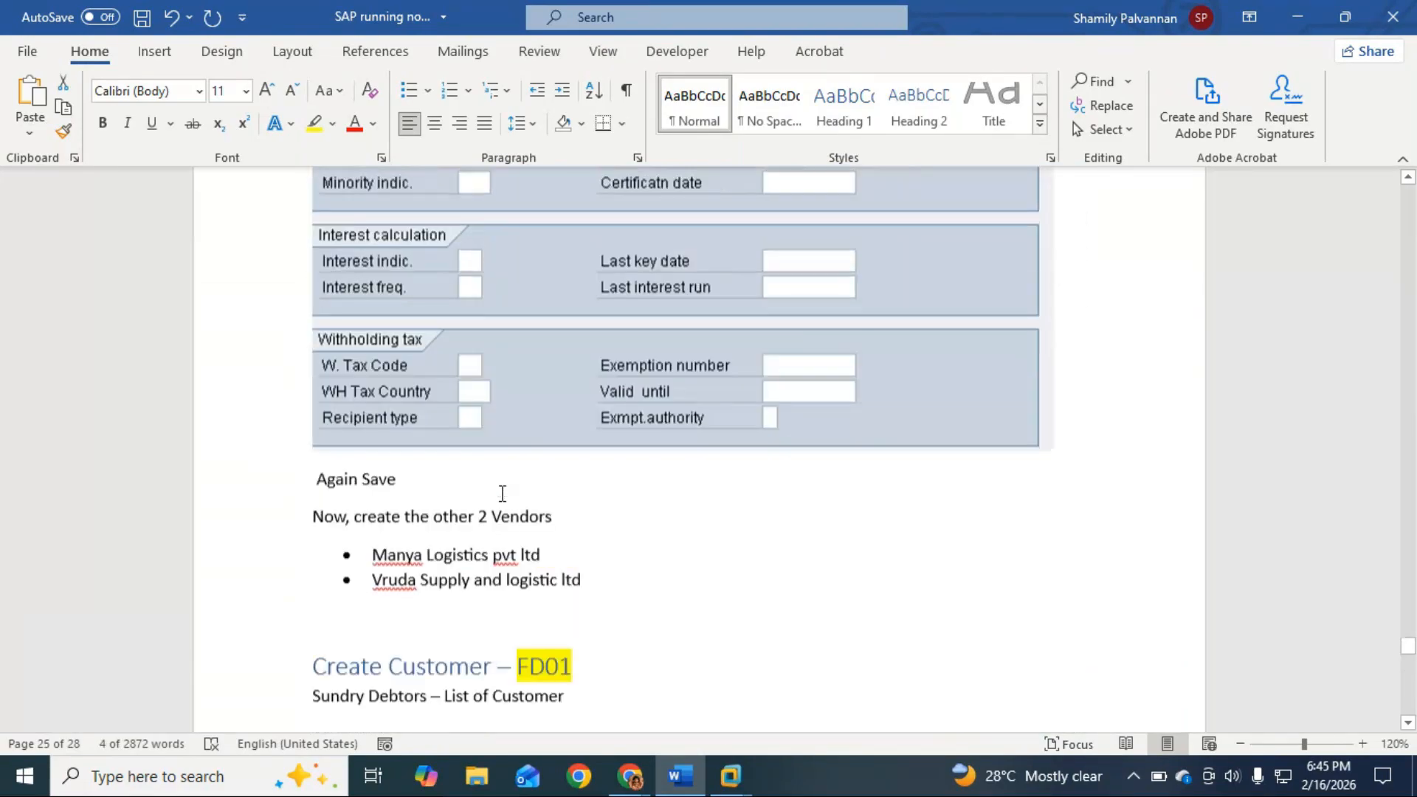
{"action": "scroll", "coordinate": [501, 493], "scroll_direction": "up", "scroll_amount": 12}
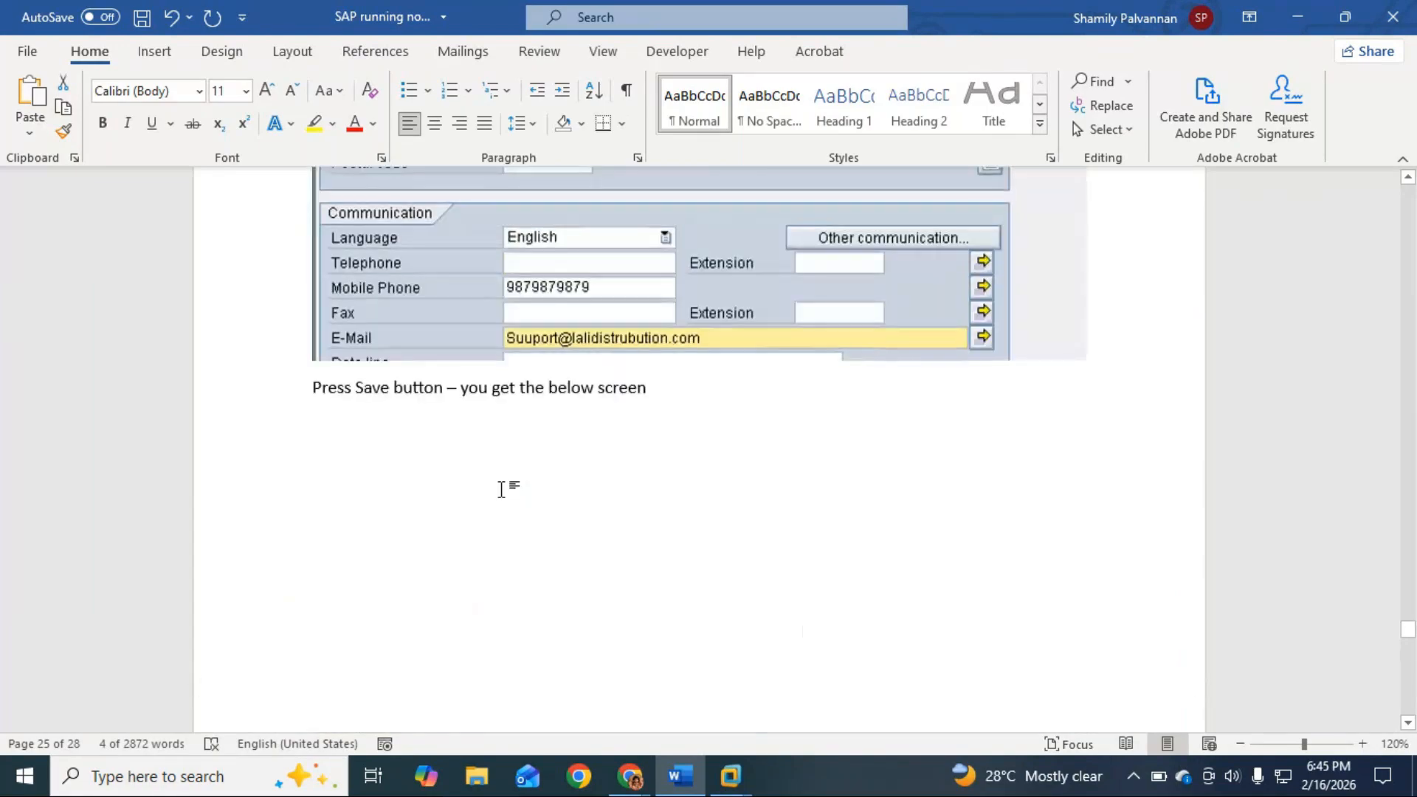
{"action": "scroll", "coordinate": [501, 489], "scroll_direction": "up", "scroll_amount": 8}
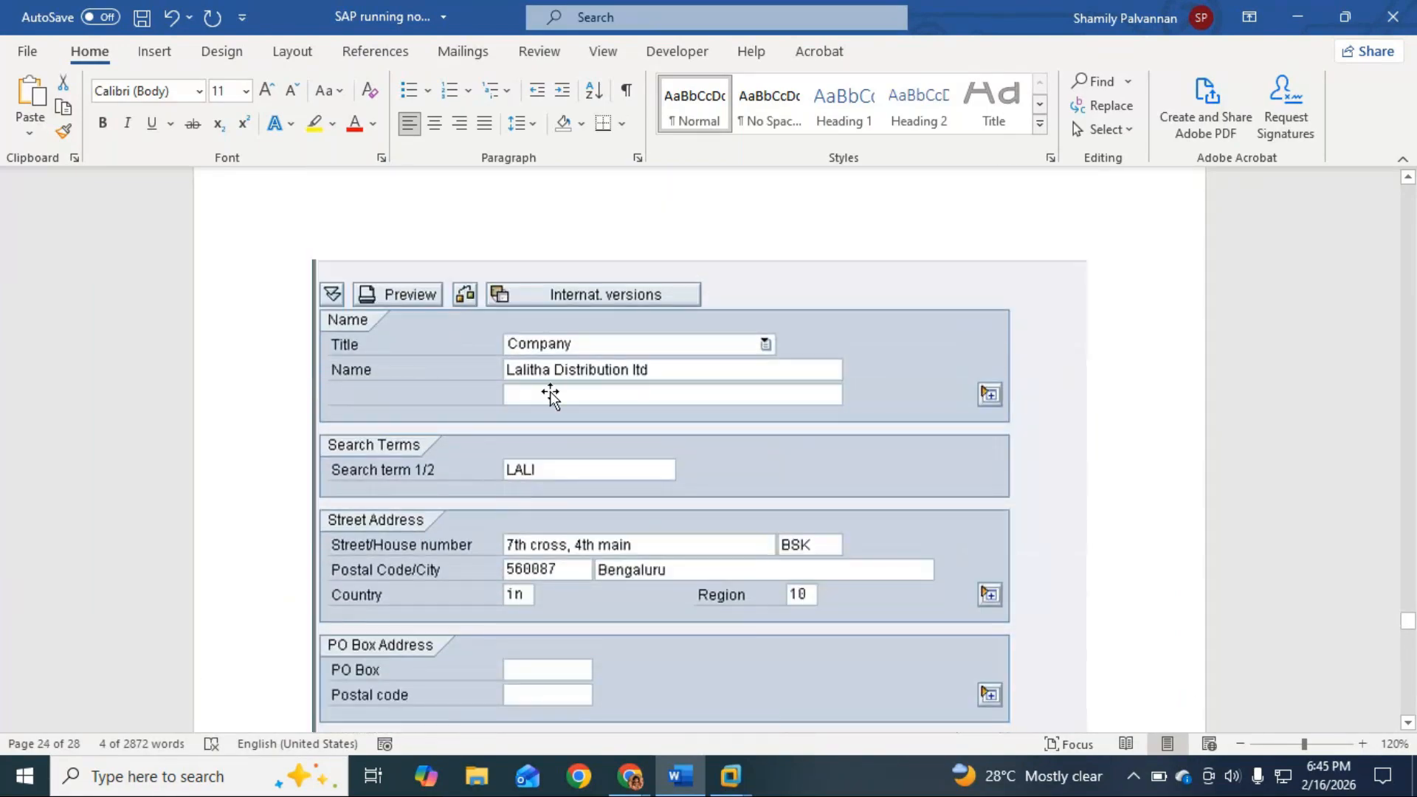
{"action": "scroll", "coordinate": [550, 395], "scroll_direction": "up", "scroll_amount": 6}
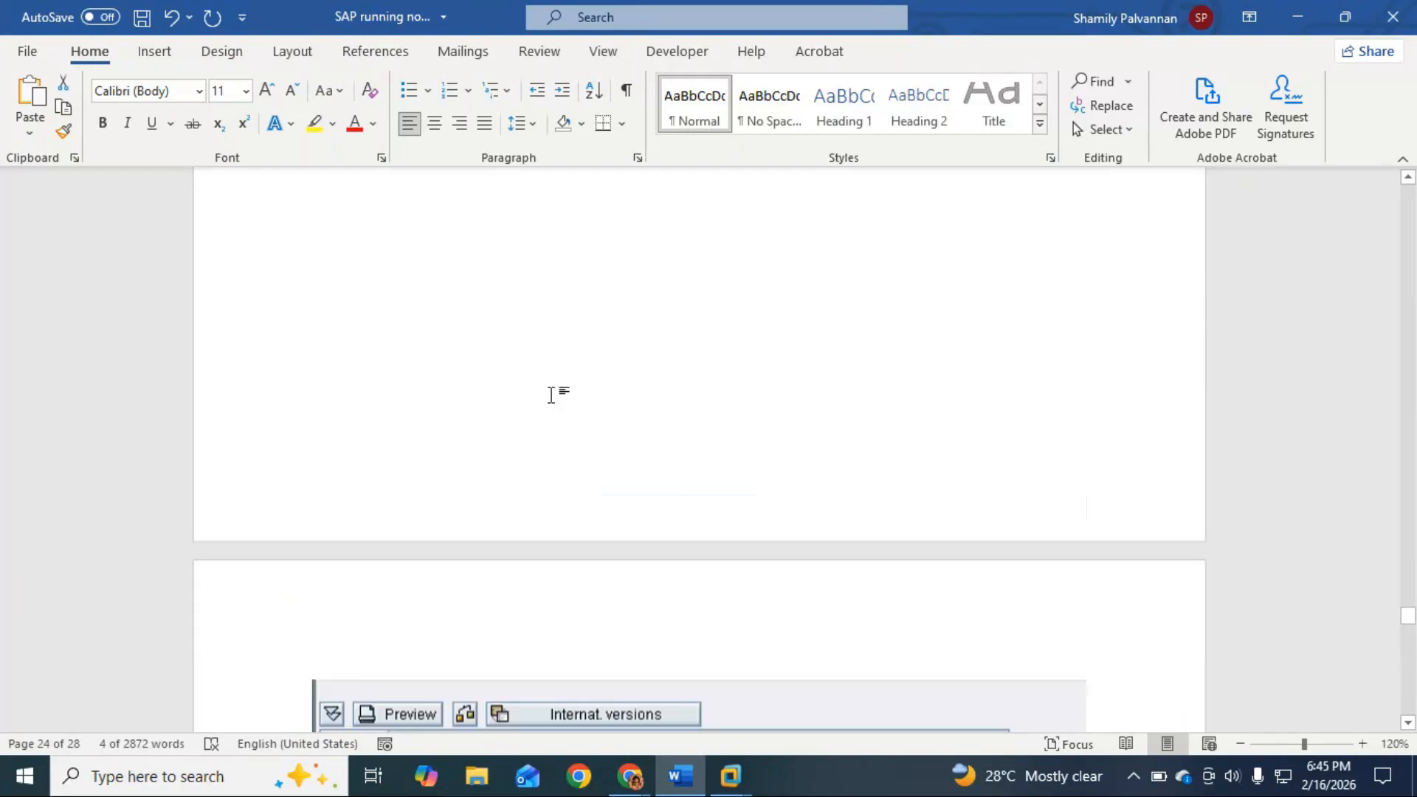
{"action": "scroll", "coordinate": [552, 399], "scroll_direction": "down", "scroll_amount": 4}
{"action": "scroll", "coordinate": [552, 398], "scroll_direction": "down", "scroll_amount": 10}
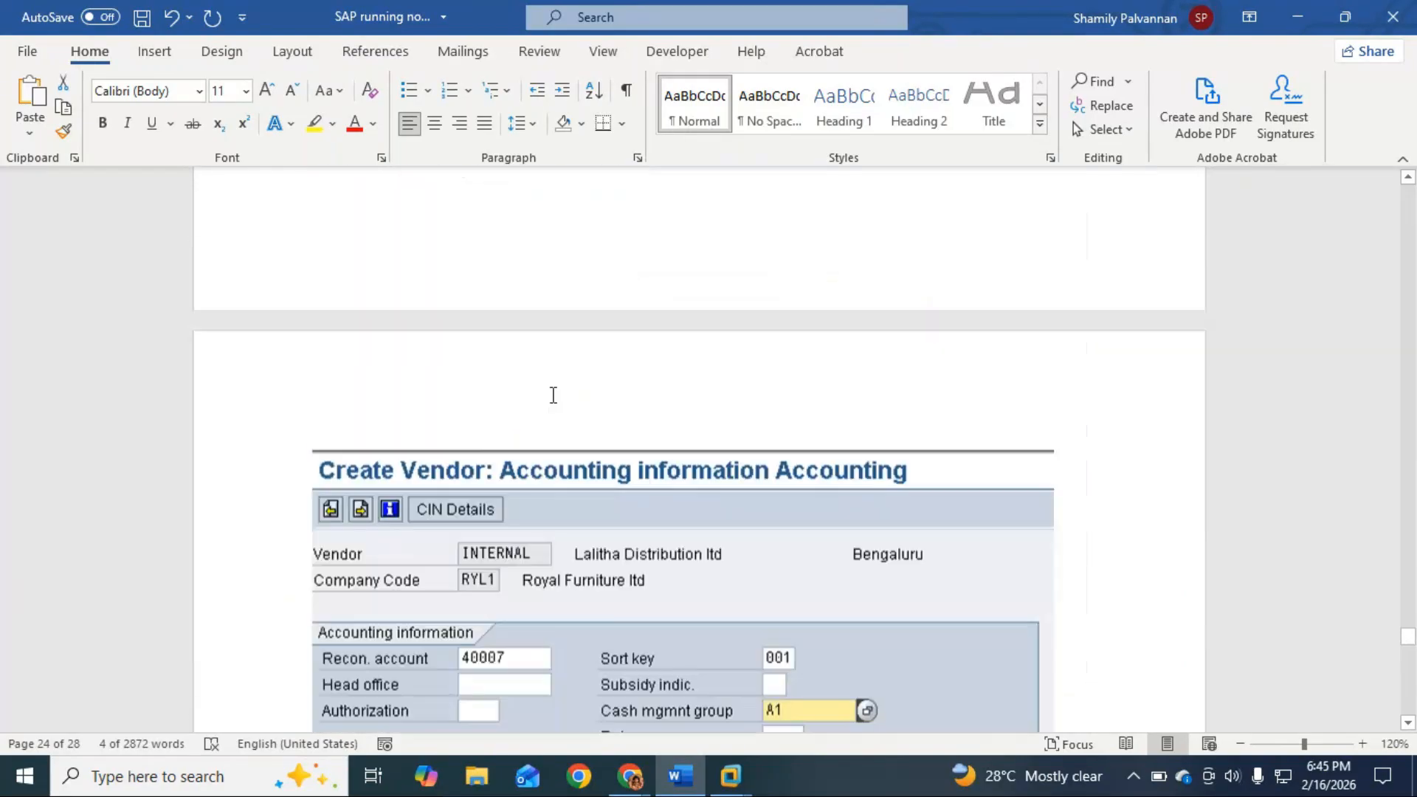
{"action": "scroll", "coordinate": [552, 399], "scroll_direction": "down", "scroll_amount": 10}
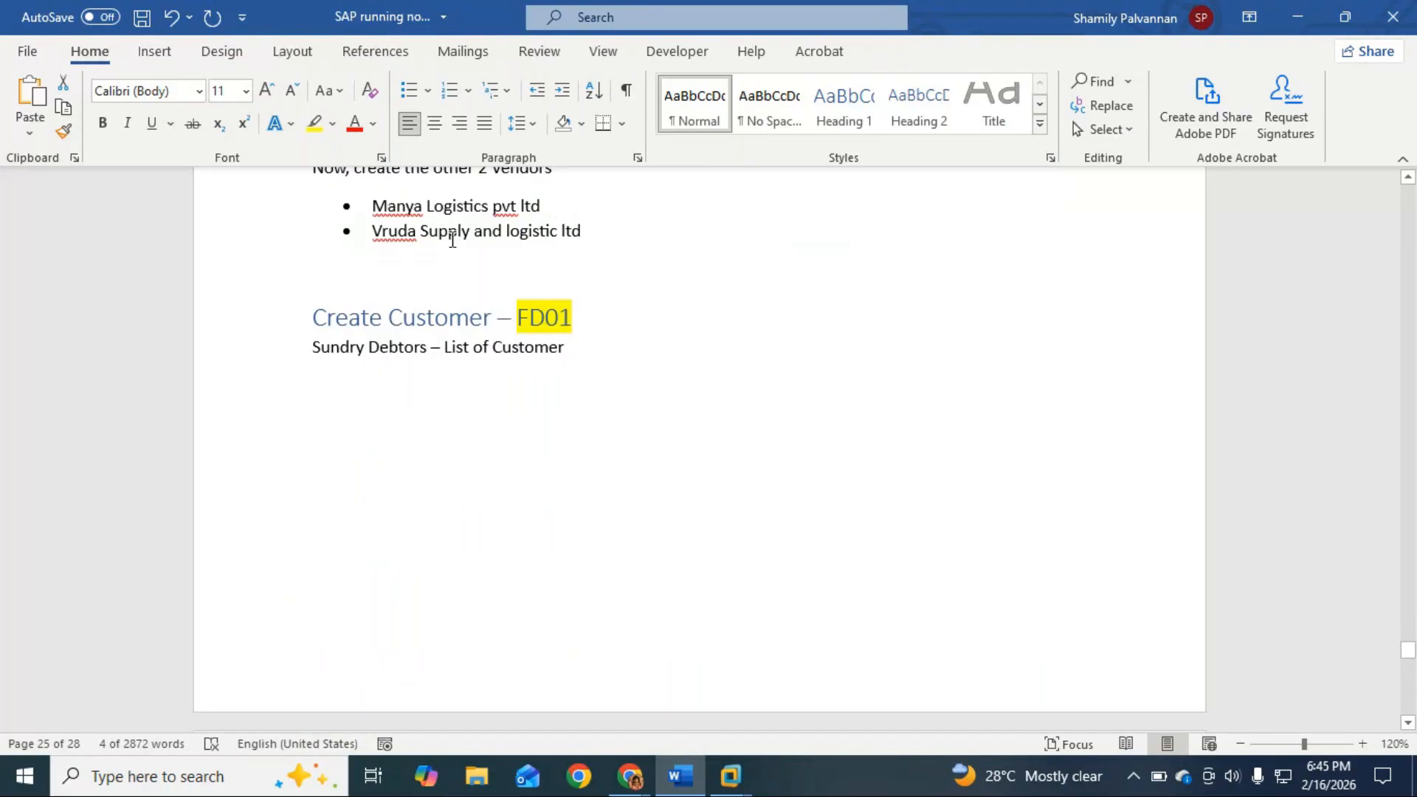
{"action": "scroll", "coordinate": [601, 422], "scroll_direction": "down", "scroll_amount": 10}
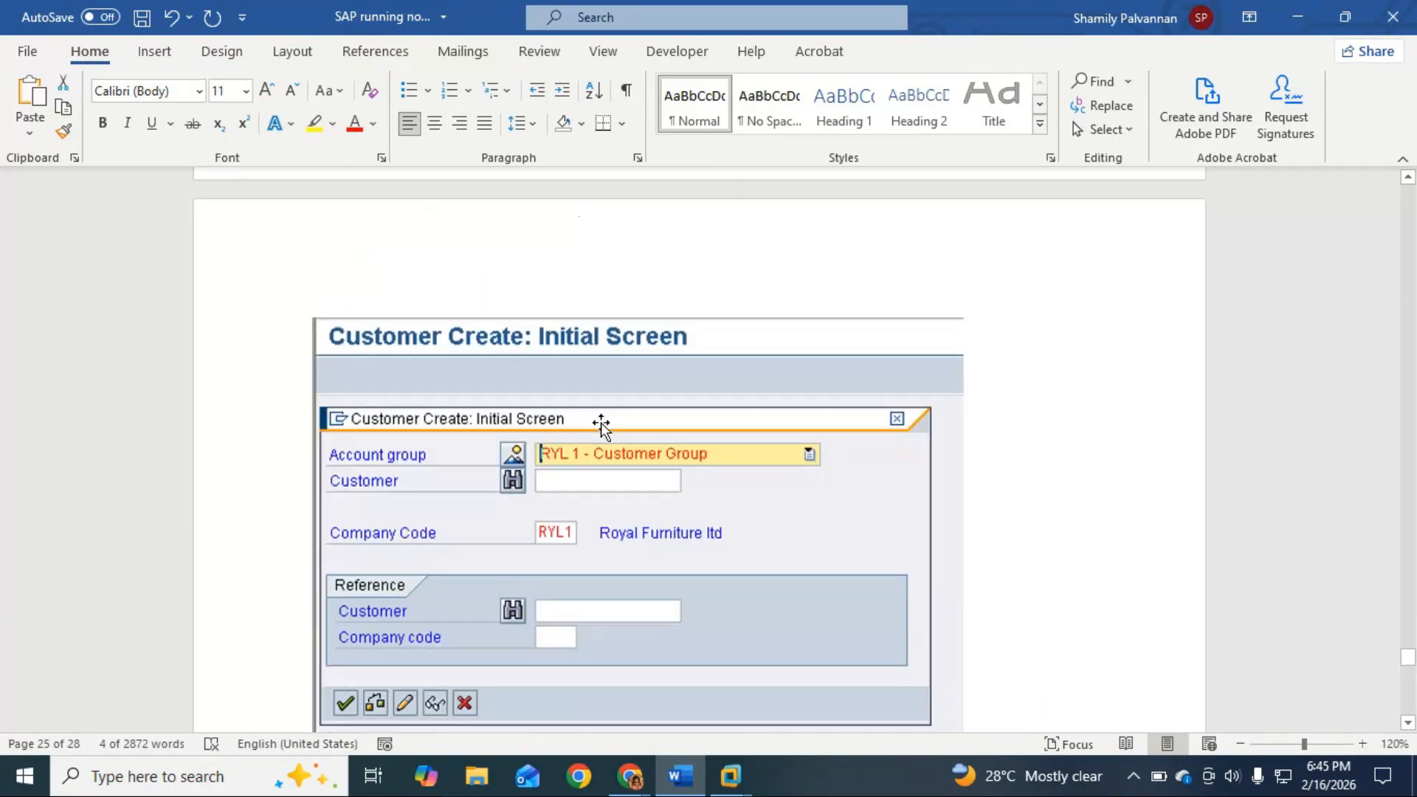
{"action": "scroll", "coordinate": [601, 422], "scroll_direction": "down", "scroll_amount": 15}
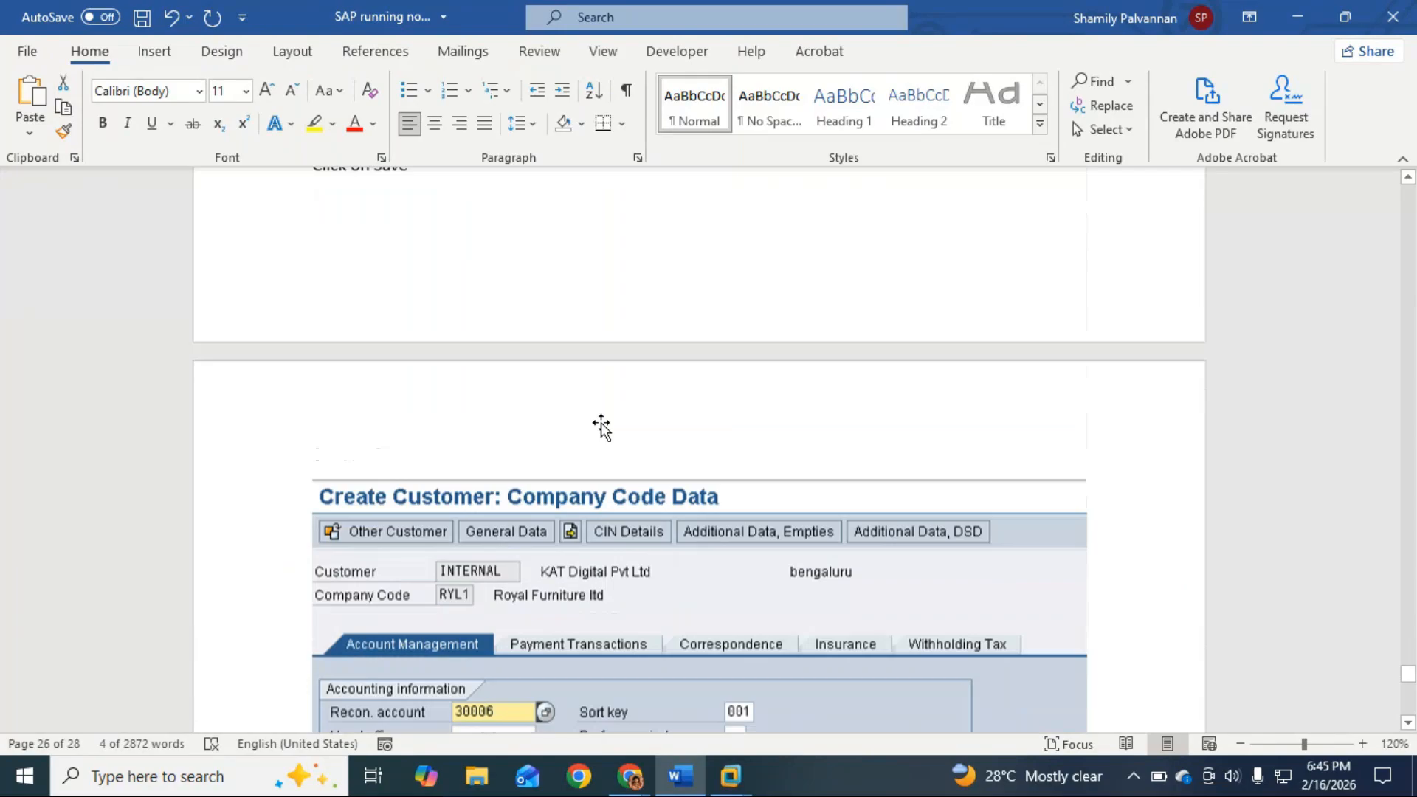
{"action": "scroll", "coordinate": [601, 422], "scroll_direction": "down", "scroll_amount": 15}
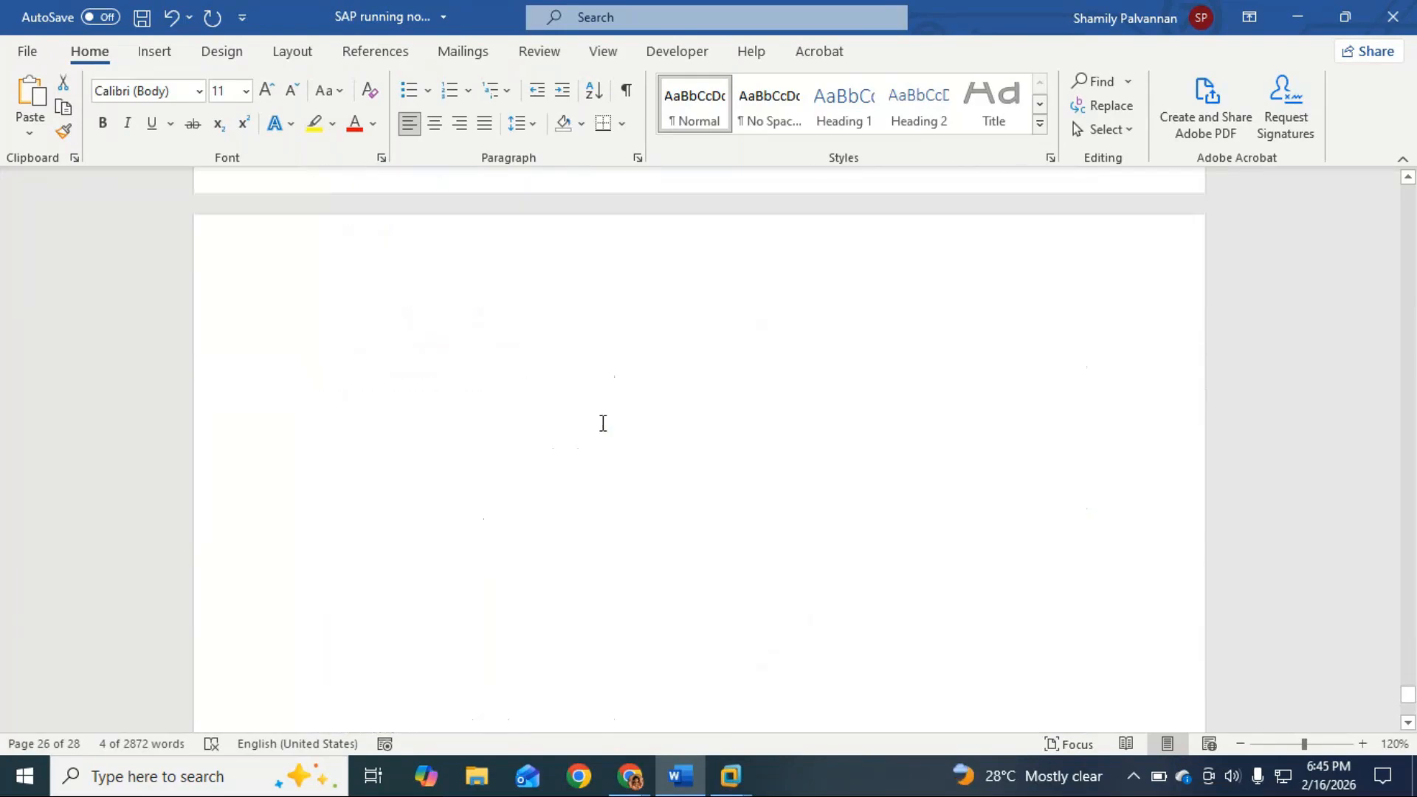
{"action": "scroll", "coordinate": [601, 422], "scroll_direction": "up", "scroll_amount": 10}
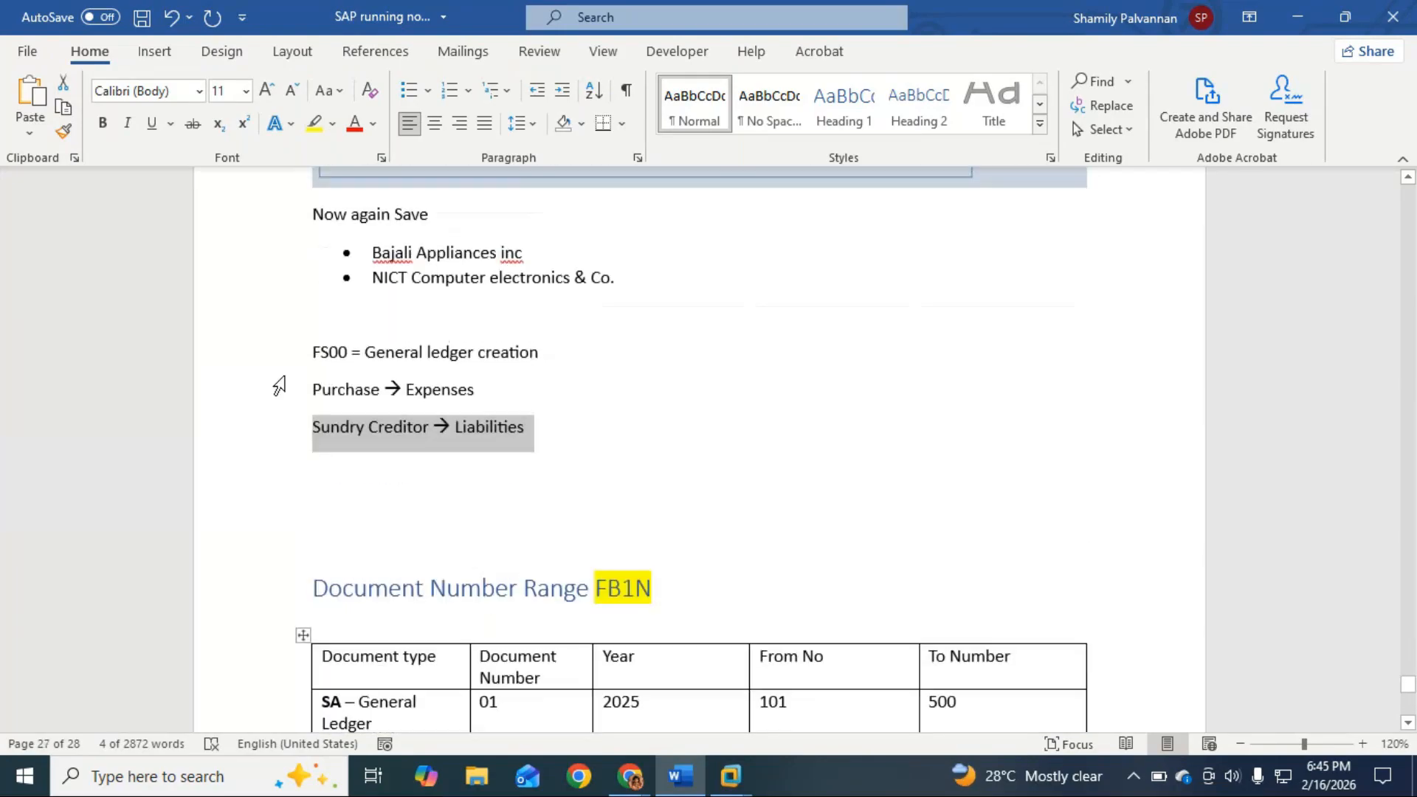
Add the indented line "List of Vendors – vendor Master" below the Sundry Creditor line, and make the Purchase and Sundry Creditor lines bold.
{"action": "left_click", "coordinate": [561, 428]}
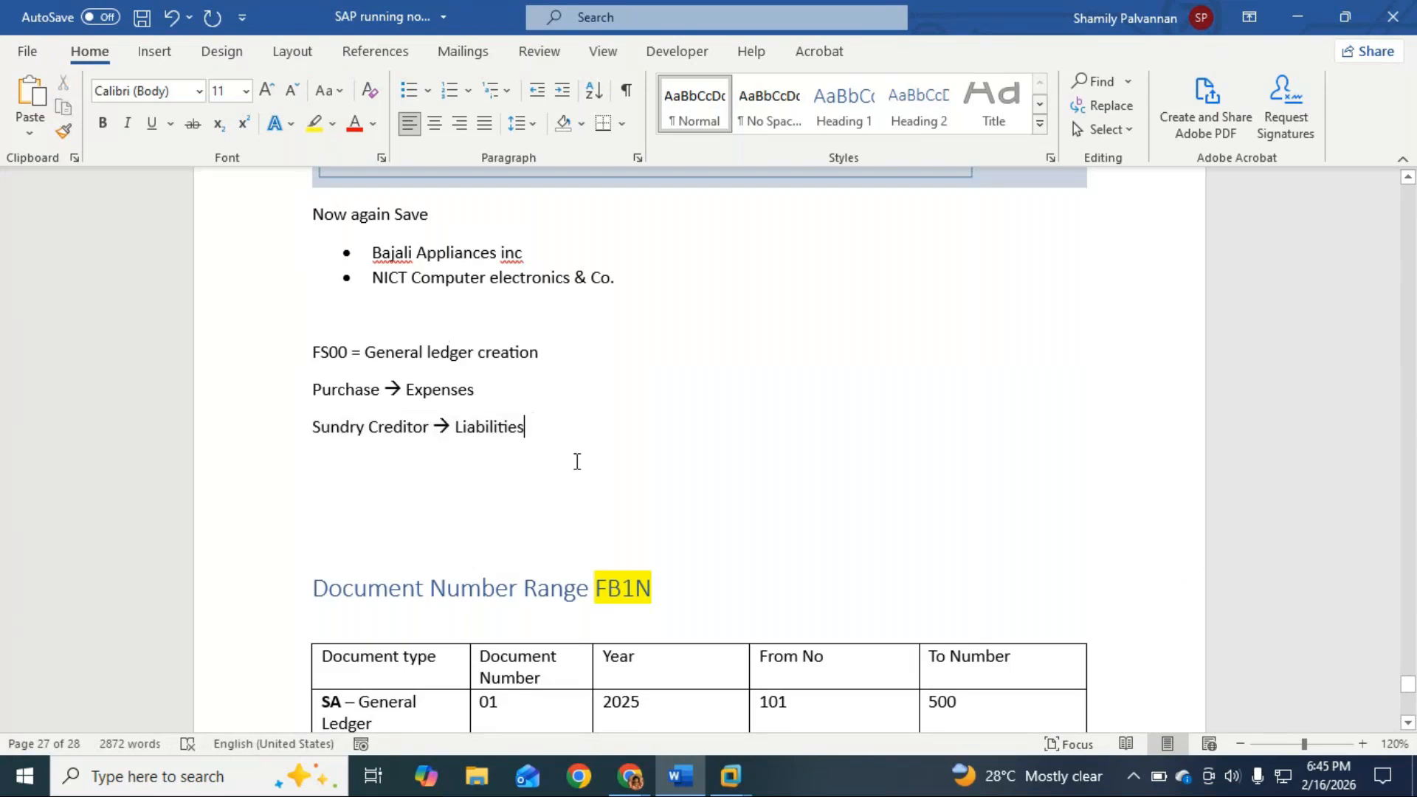
{"action": "key", "text": "Return"}
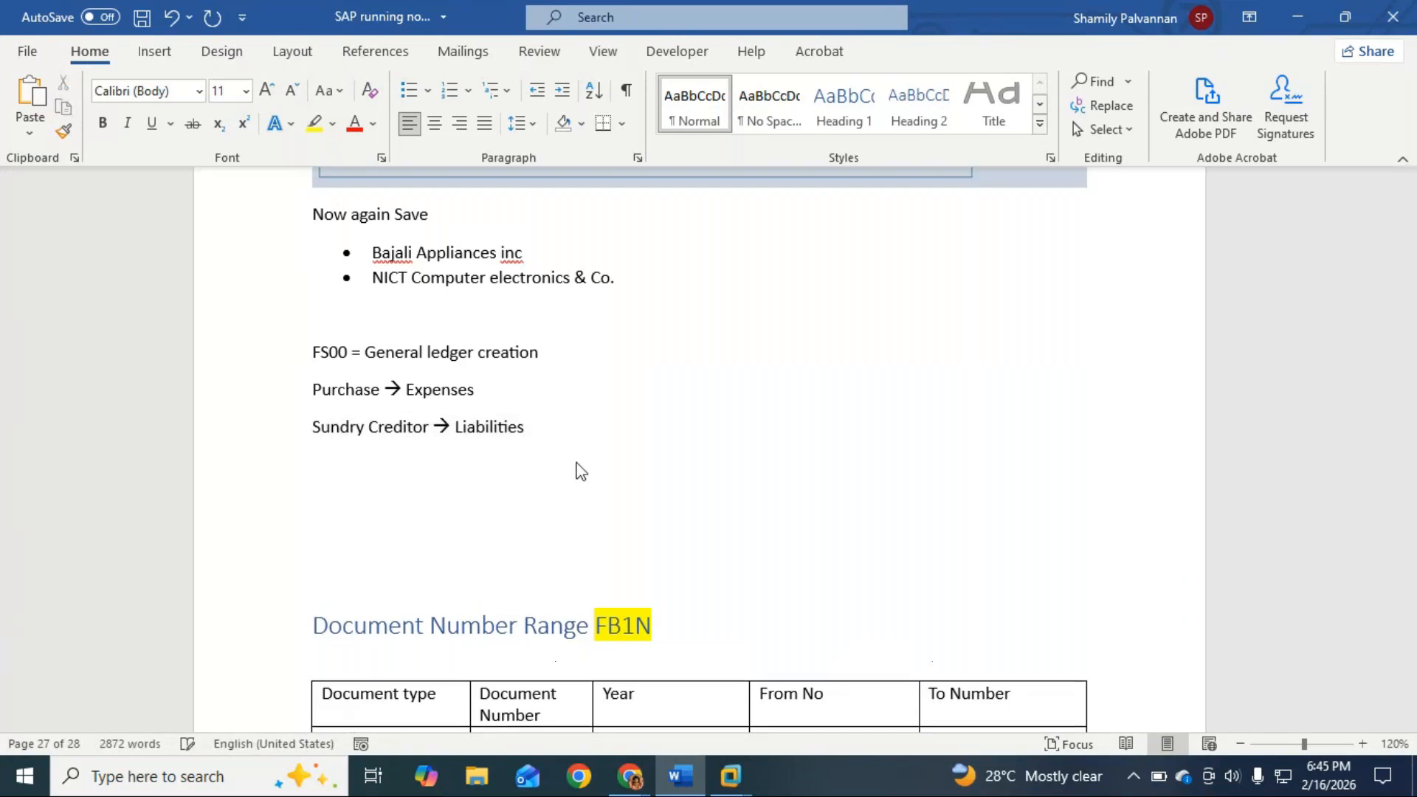
{"action": "type", "text": "List of M"}
{"action": "key", "text": "BackSpace"}
{"action": "type", "text": "Vendors"}
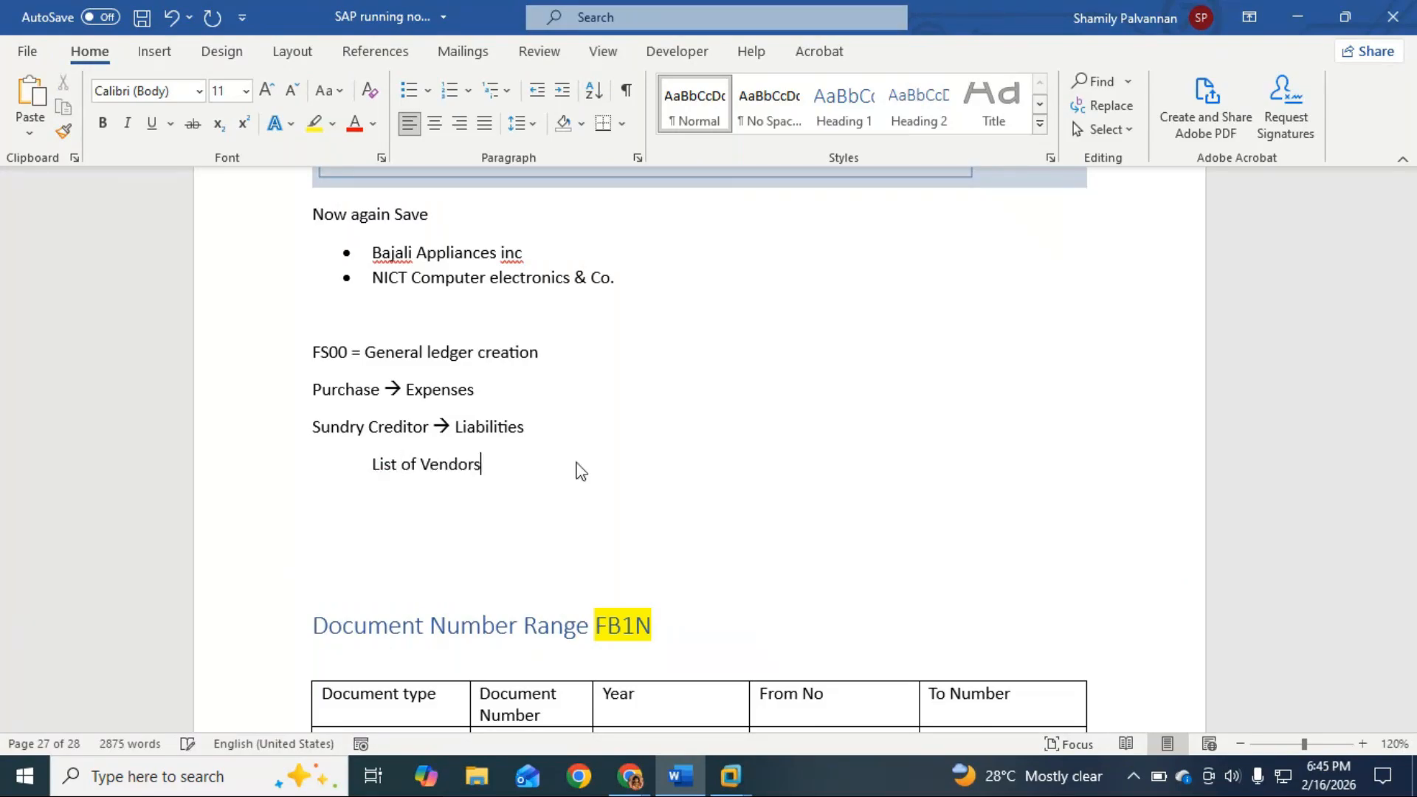
{"action": "type", "text": " - vendor Master"}
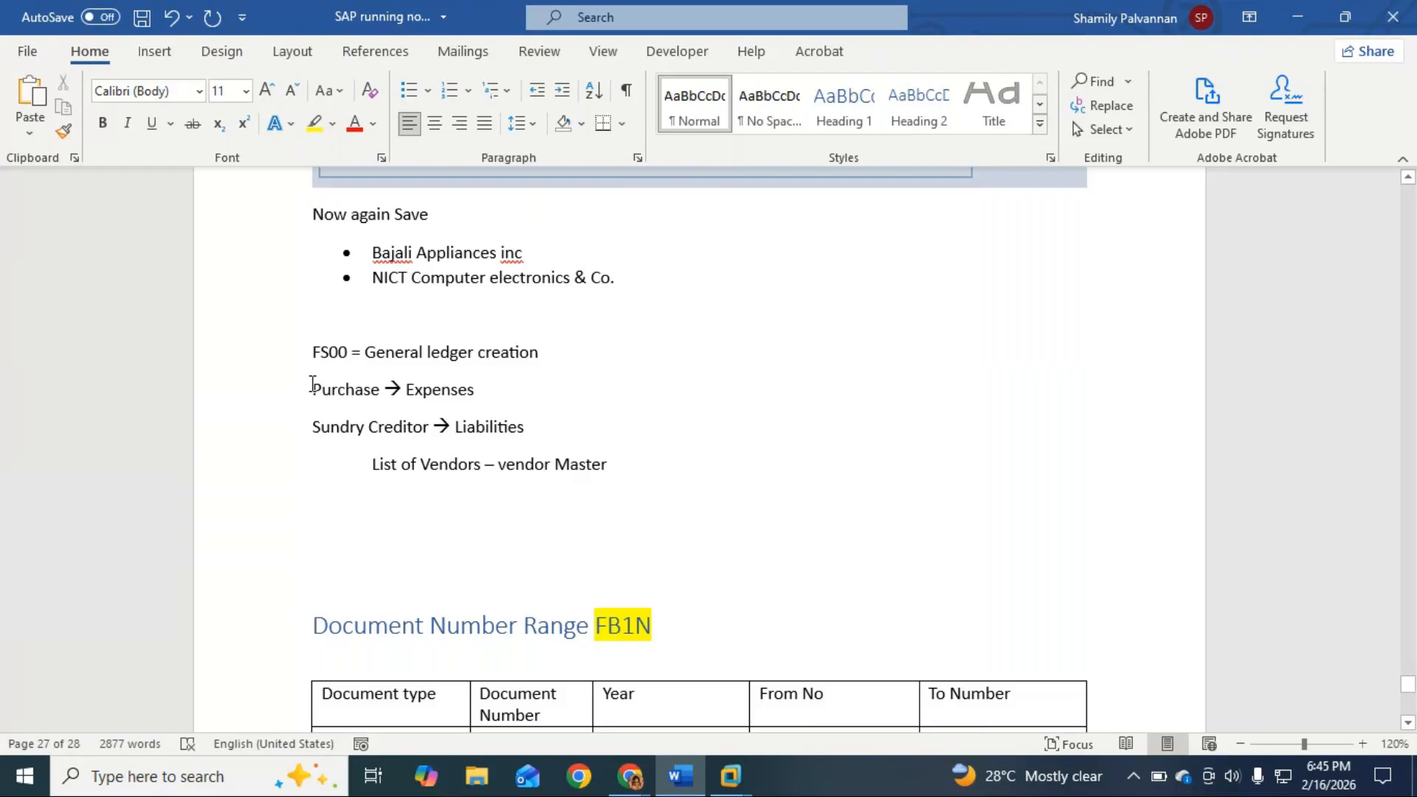
{"action": "left_click_drag", "start_coordinate": [308, 391], "coordinate": [530, 431]}
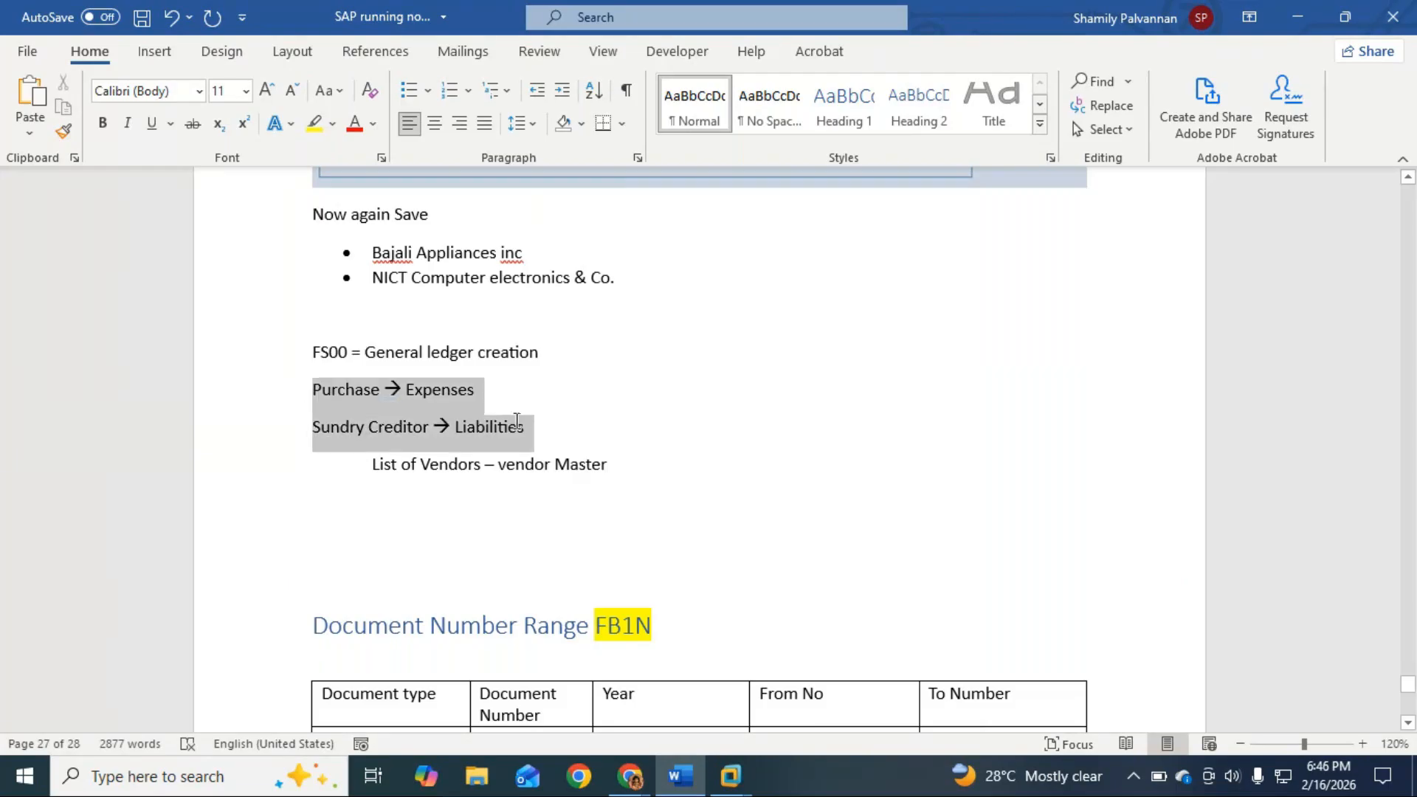
{"action": "left_click", "coordinate": [103, 123]}
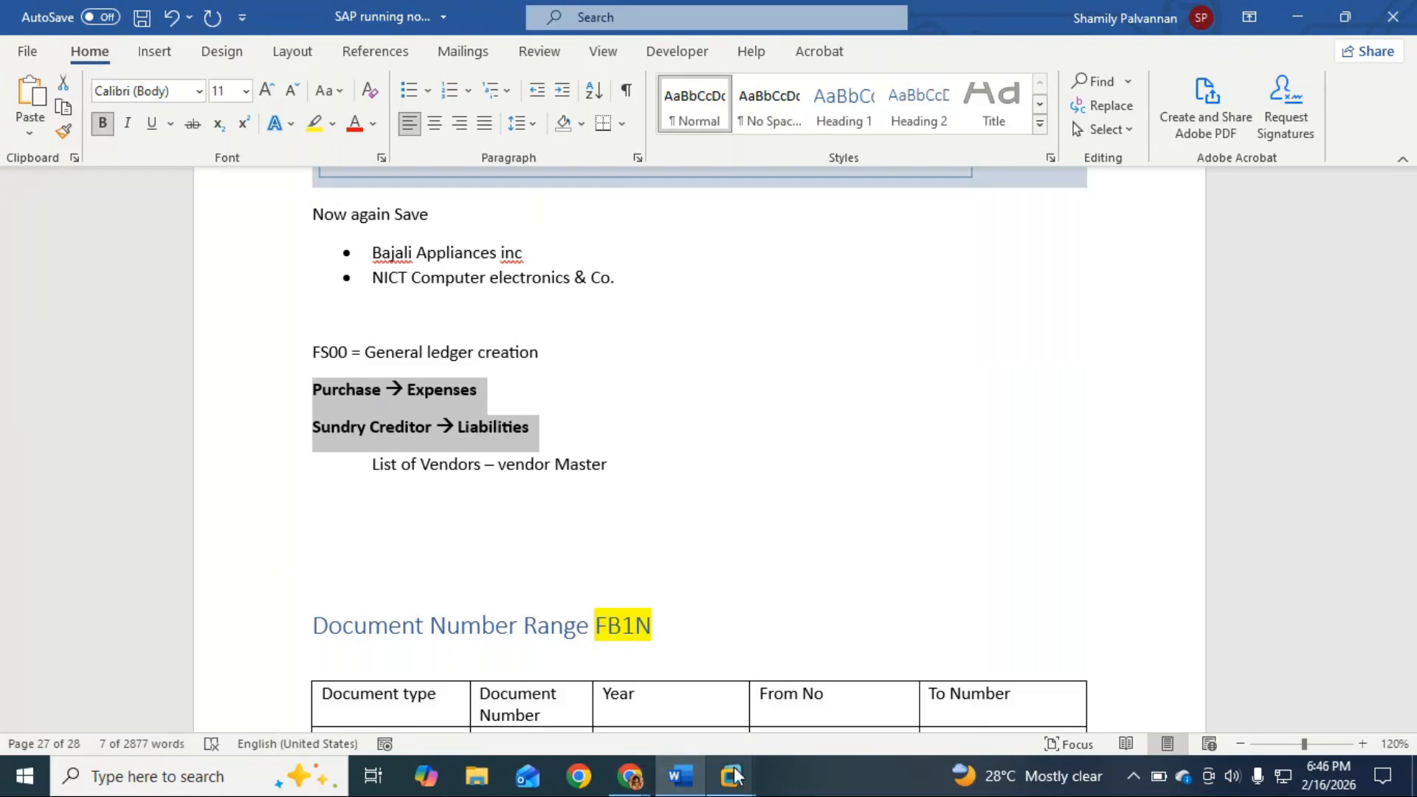
Switch to the SAP session and go from the vendor invoice screen to transaction FS00 with /nfs00.
{"action": "mouse_move", "coordinate": [731, 775]}
{"action": "left_click", "coordinate": [837, 668]}
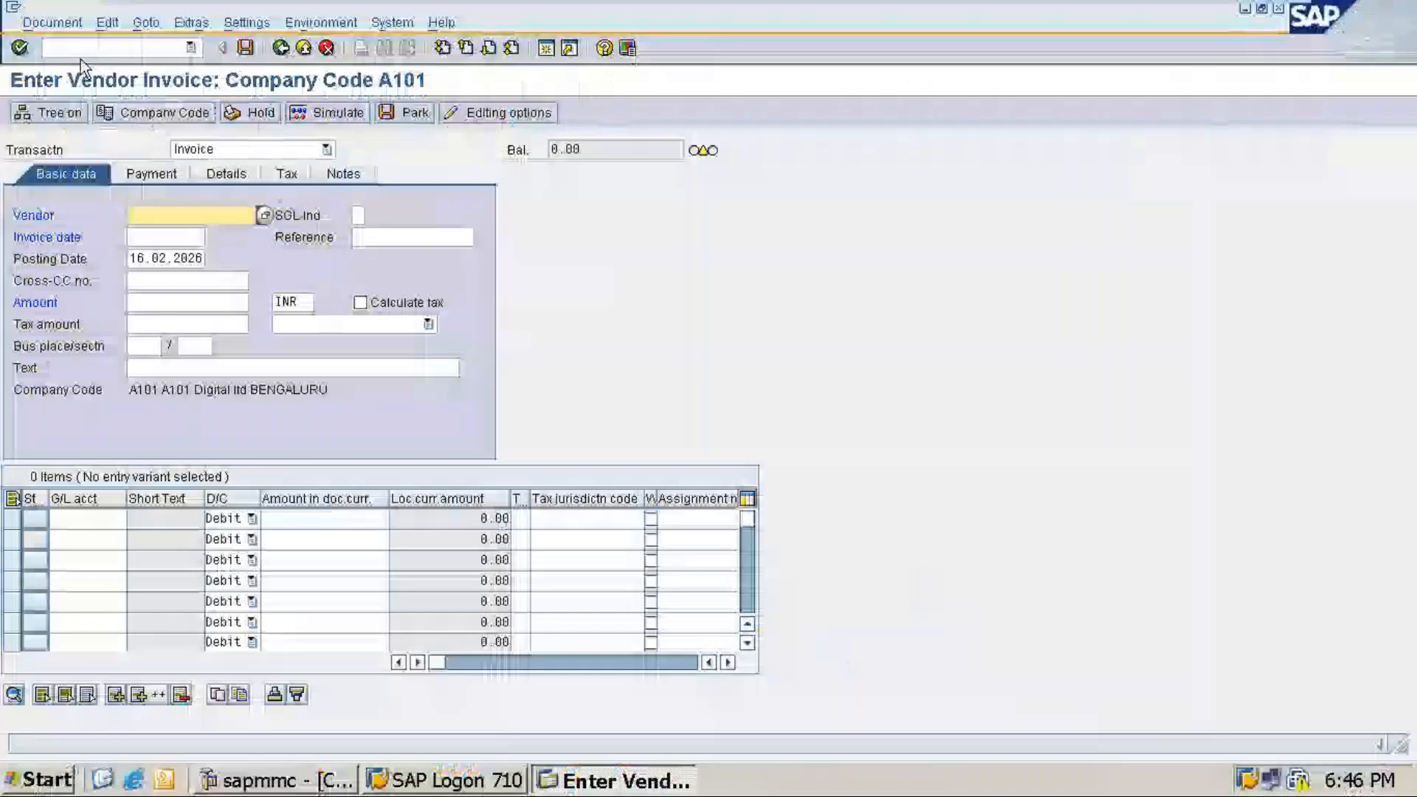
{"action": "type", "text": "/"}
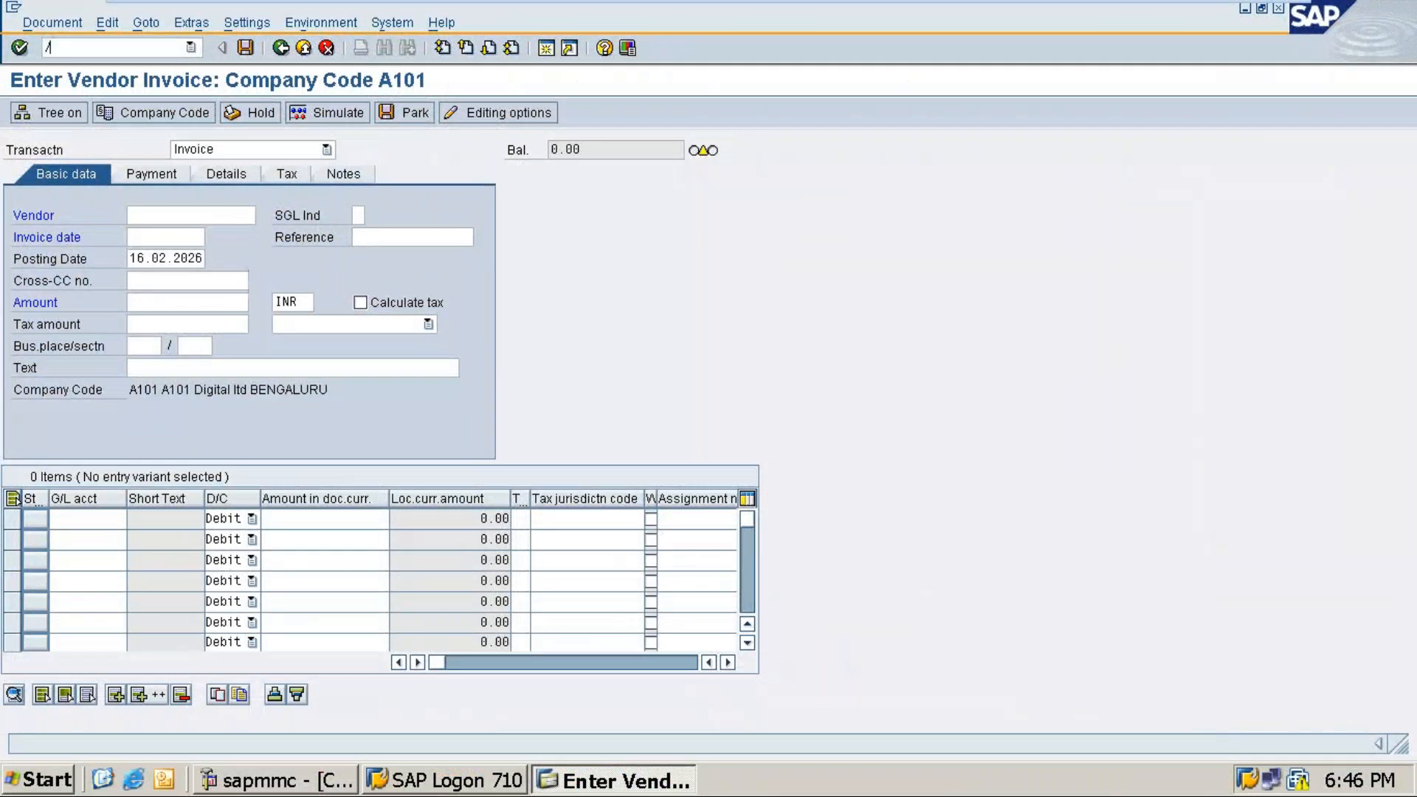
{"action": "type", "text": "nfs00"}
{"action": "key", "text": "Return"}
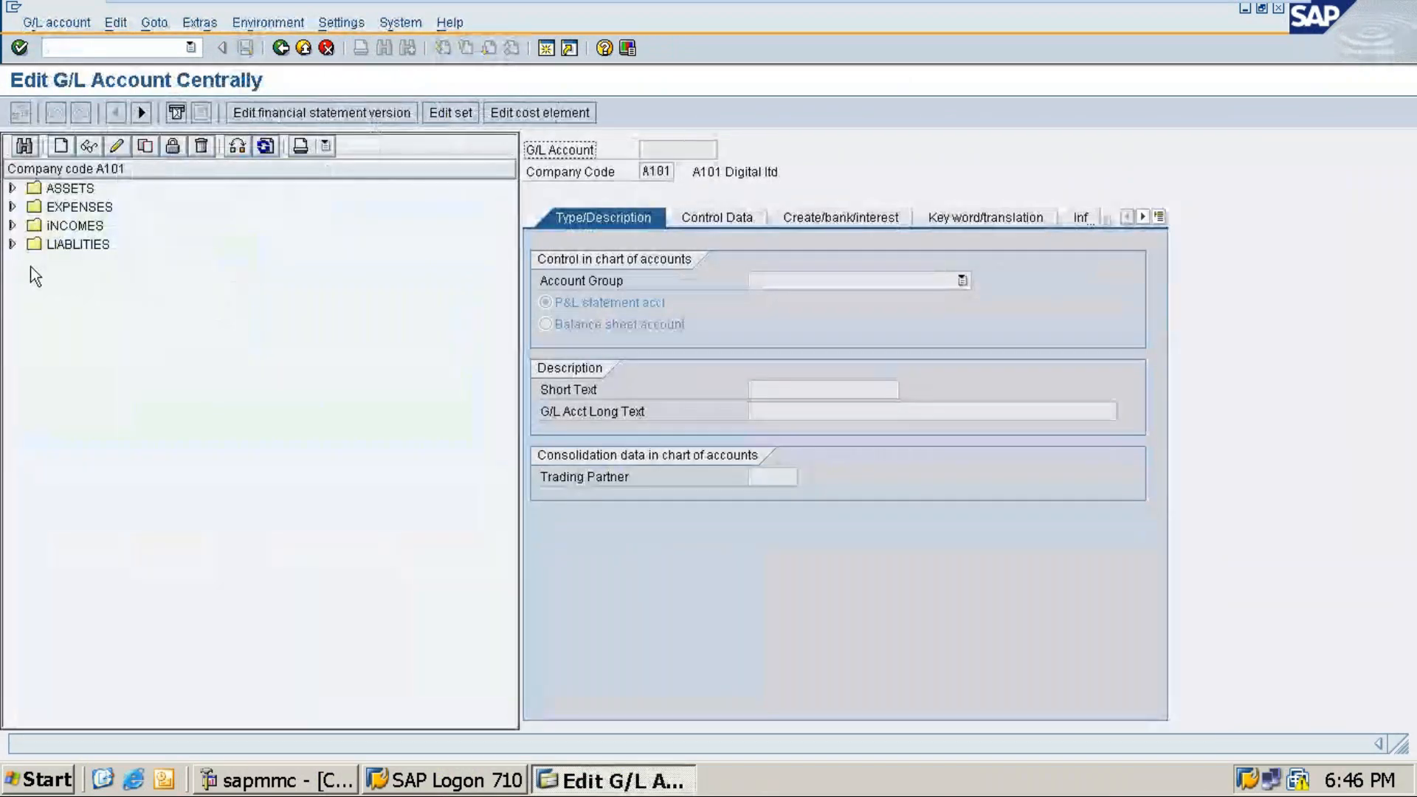
Expand the Expenses and Liabilities groups of company code A101 and locate the Purchase and Sundry Creditors accounts.
{"action": "left_click", "coordinate": [13, 208]}
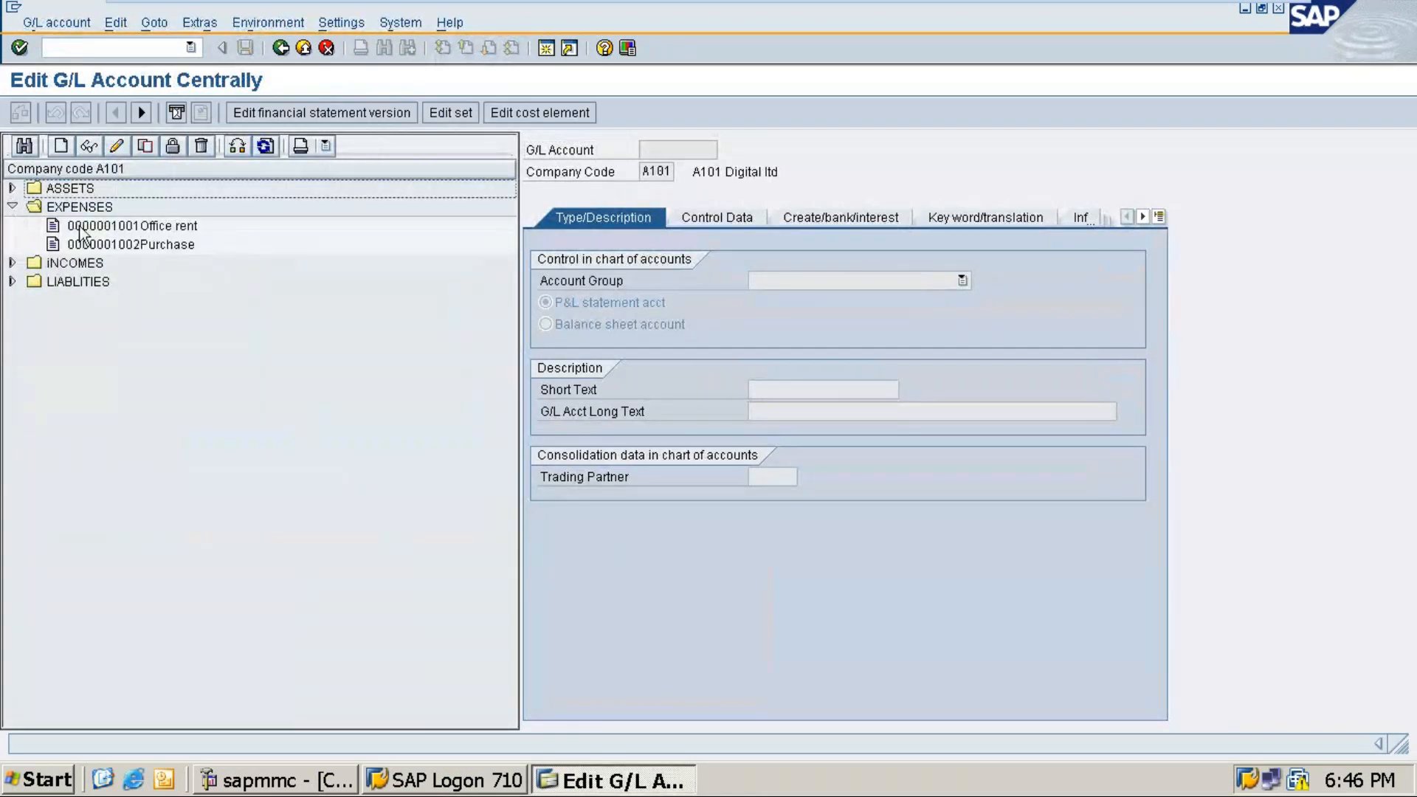
{"action": "left_click", "coordinate": [180, 224]}
{"action": "left_click", "coordinate": [169, 245]}
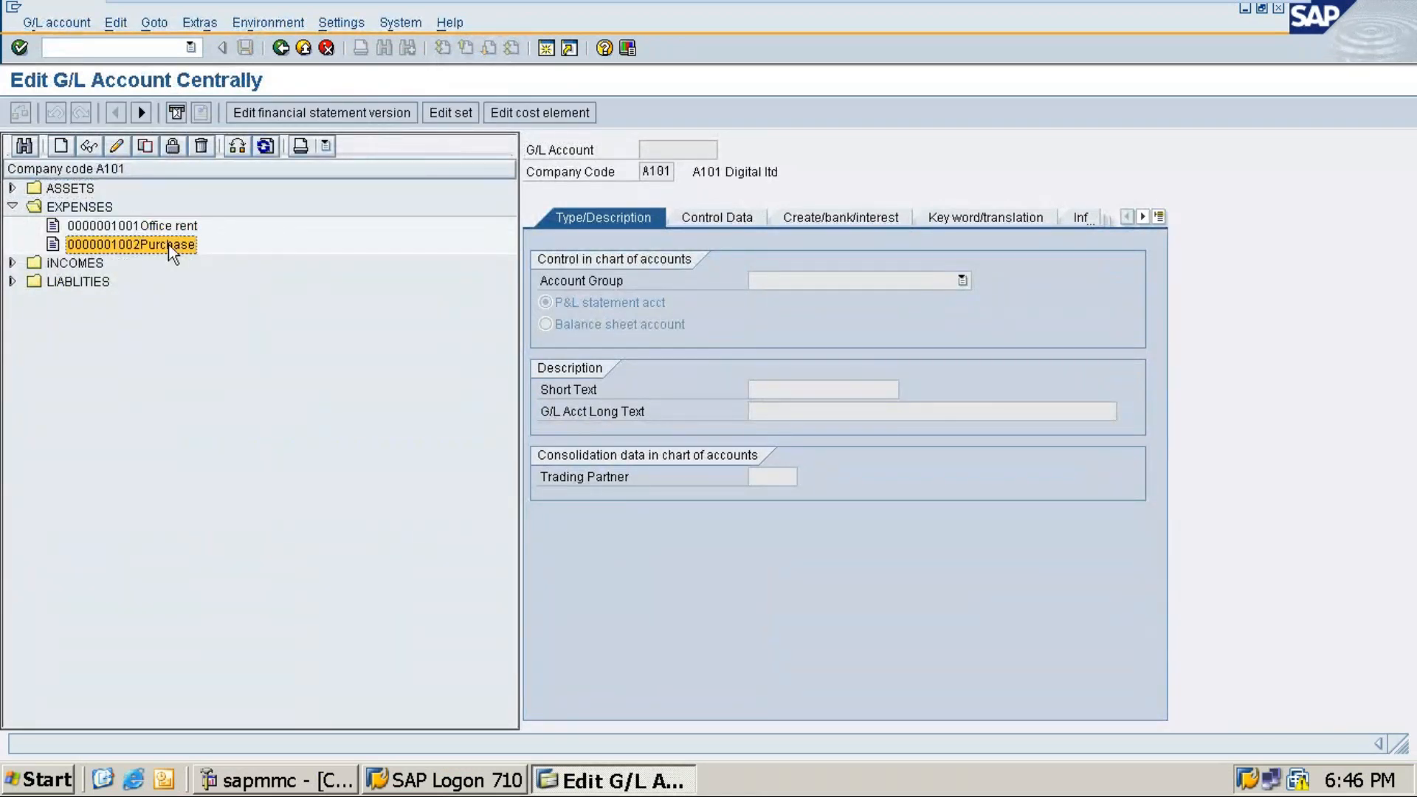
{"action": "left_click", "coordinate": [13, 282]}
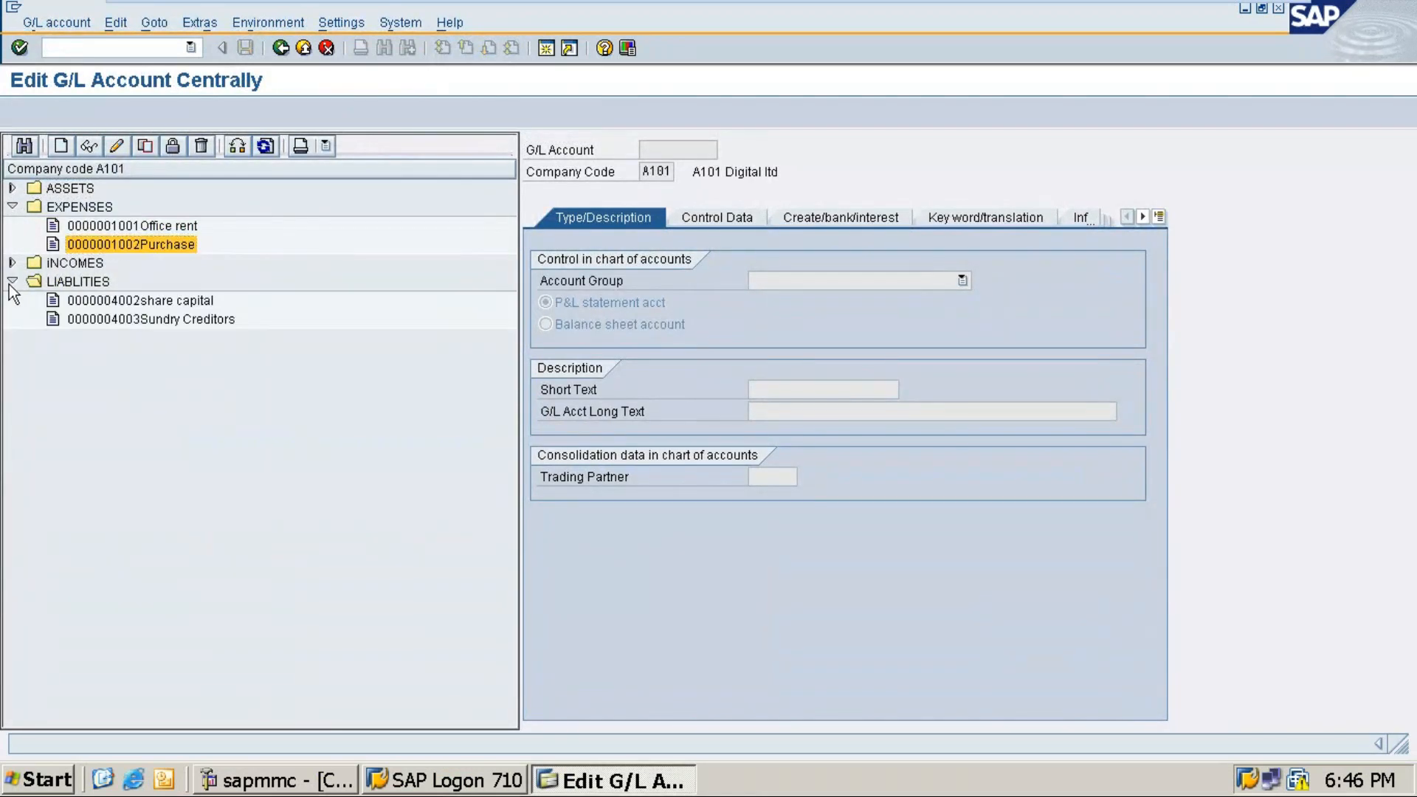
{"action": "left_click", "coordinate": [177, 322]}
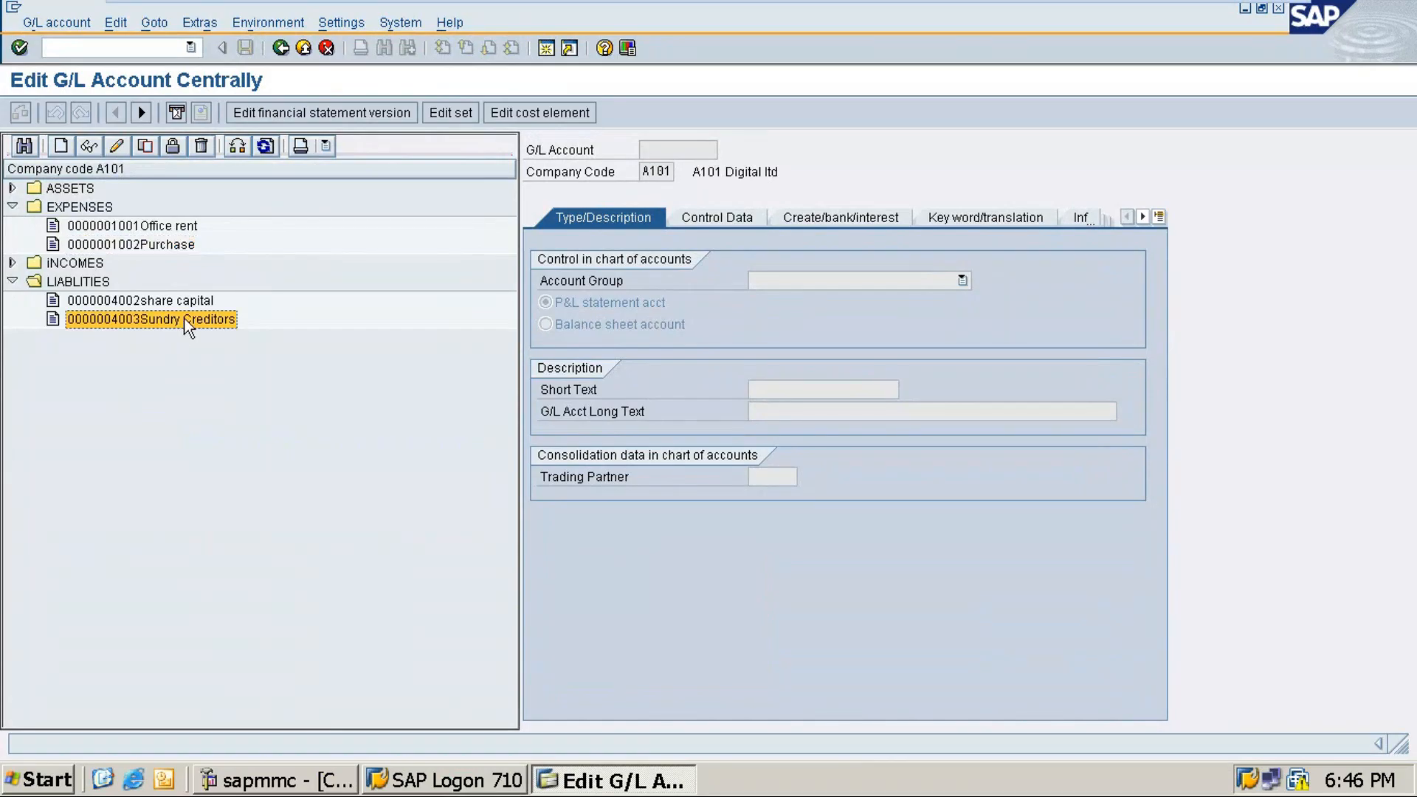
Go from the G/L account screen to vendor invoice entry with transaction /nfb60.
{"action": "left_click", "coordinate": [191, 47]}
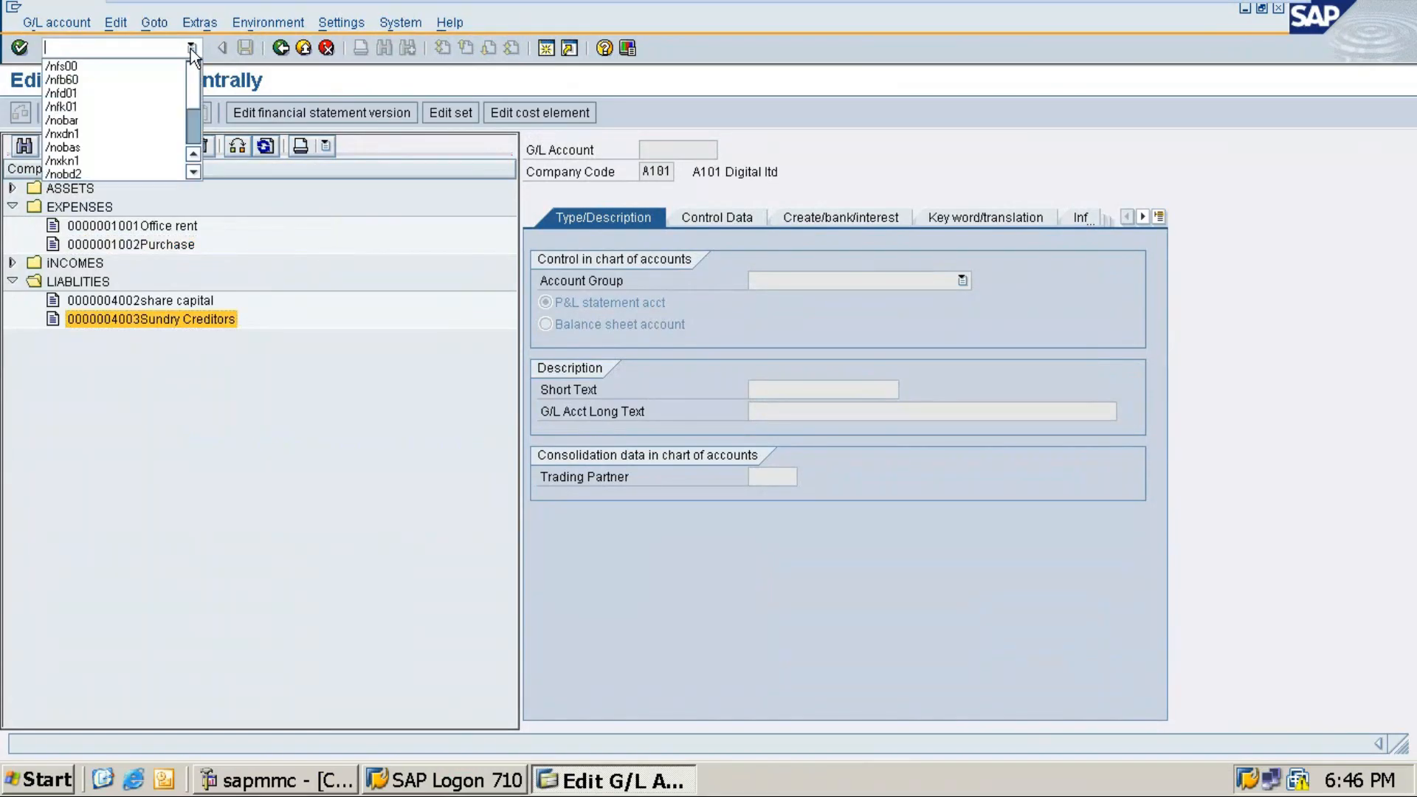
{"action": "left_click", "coordinate": [110, 80]}
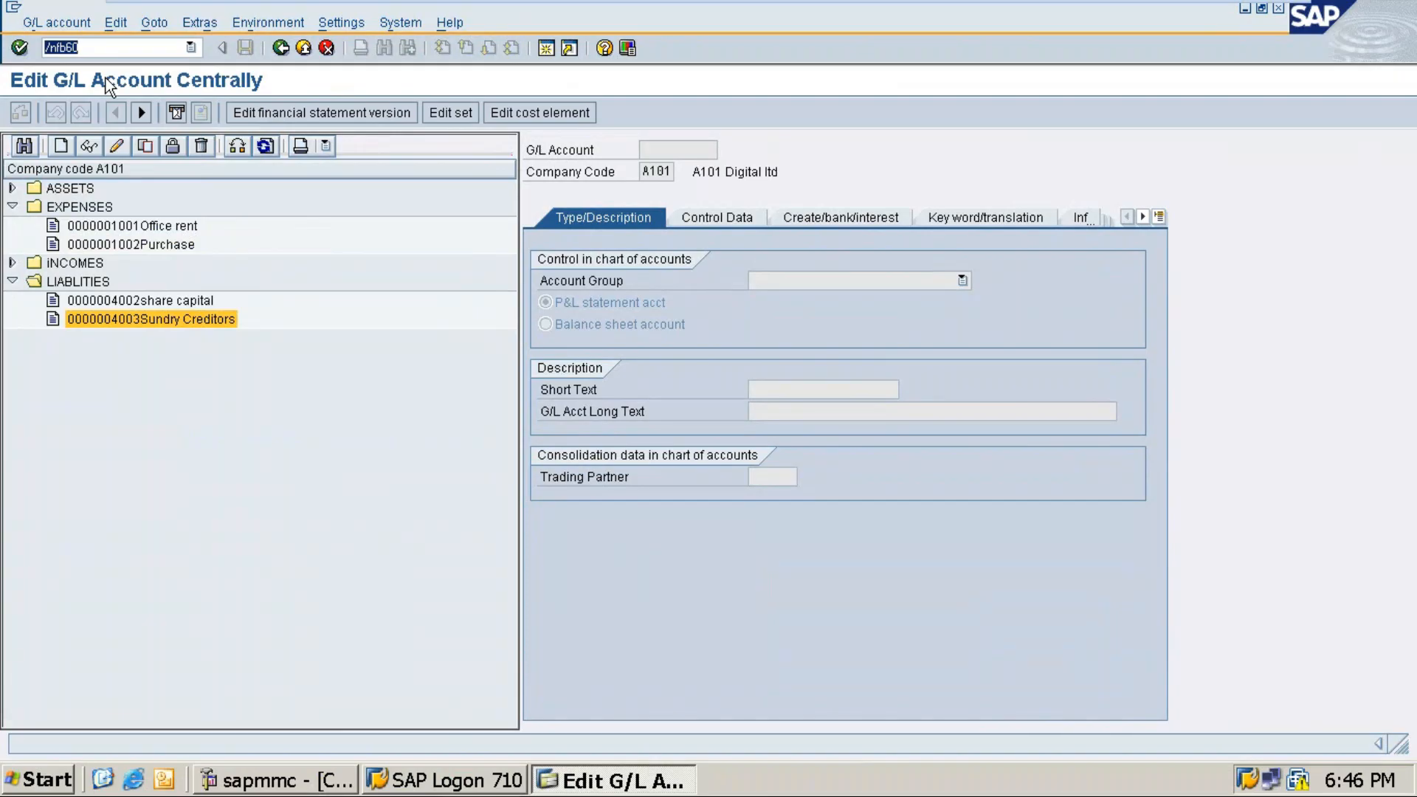
{"action": "key", "text": "Return"}
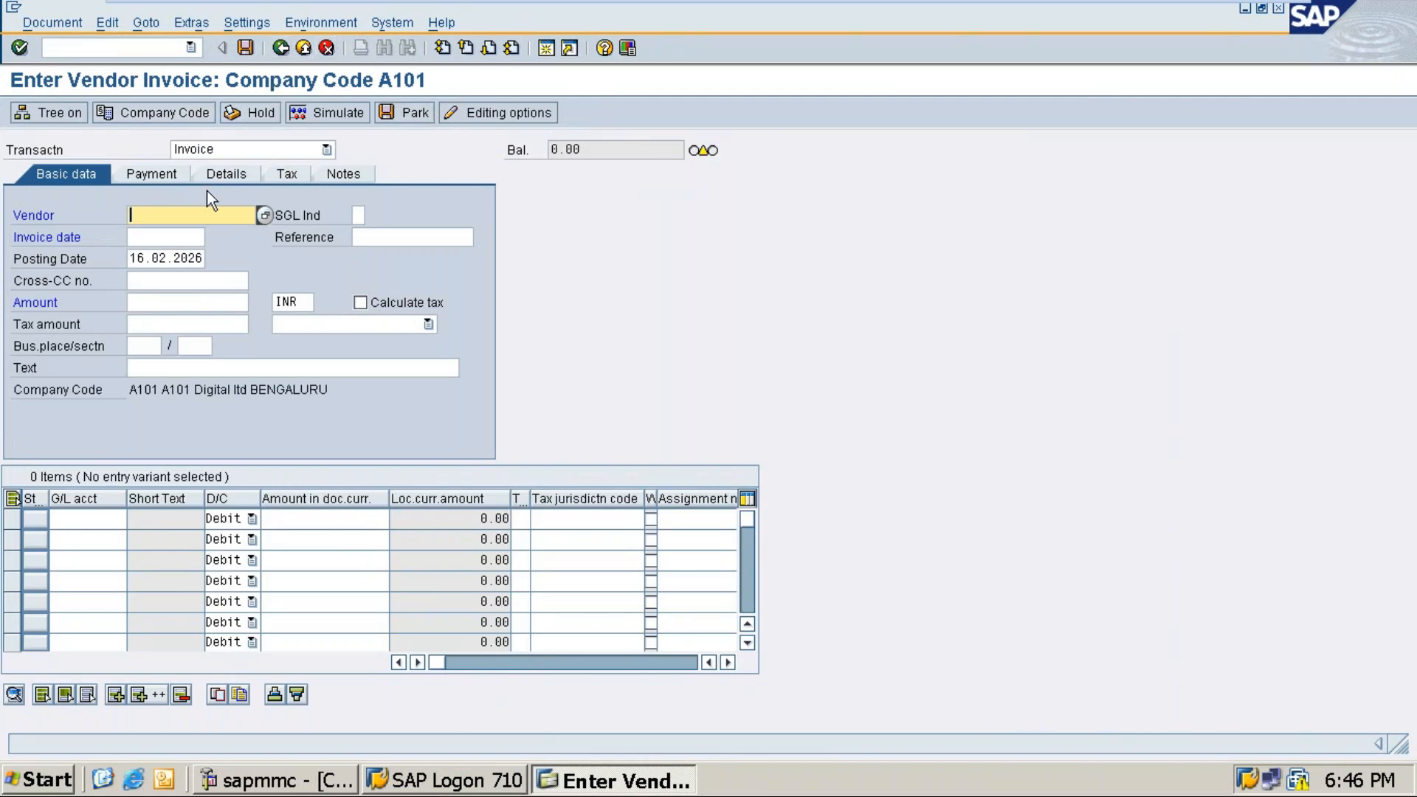
Switch to the Word notes and add numbered item 1, "Change to your company code", below the "Vendor Document Entry (Purchase entry)" line.
{"action": "key", "text": "alt+Tab"}
{"action": "key", "text": "alt+Tab"}
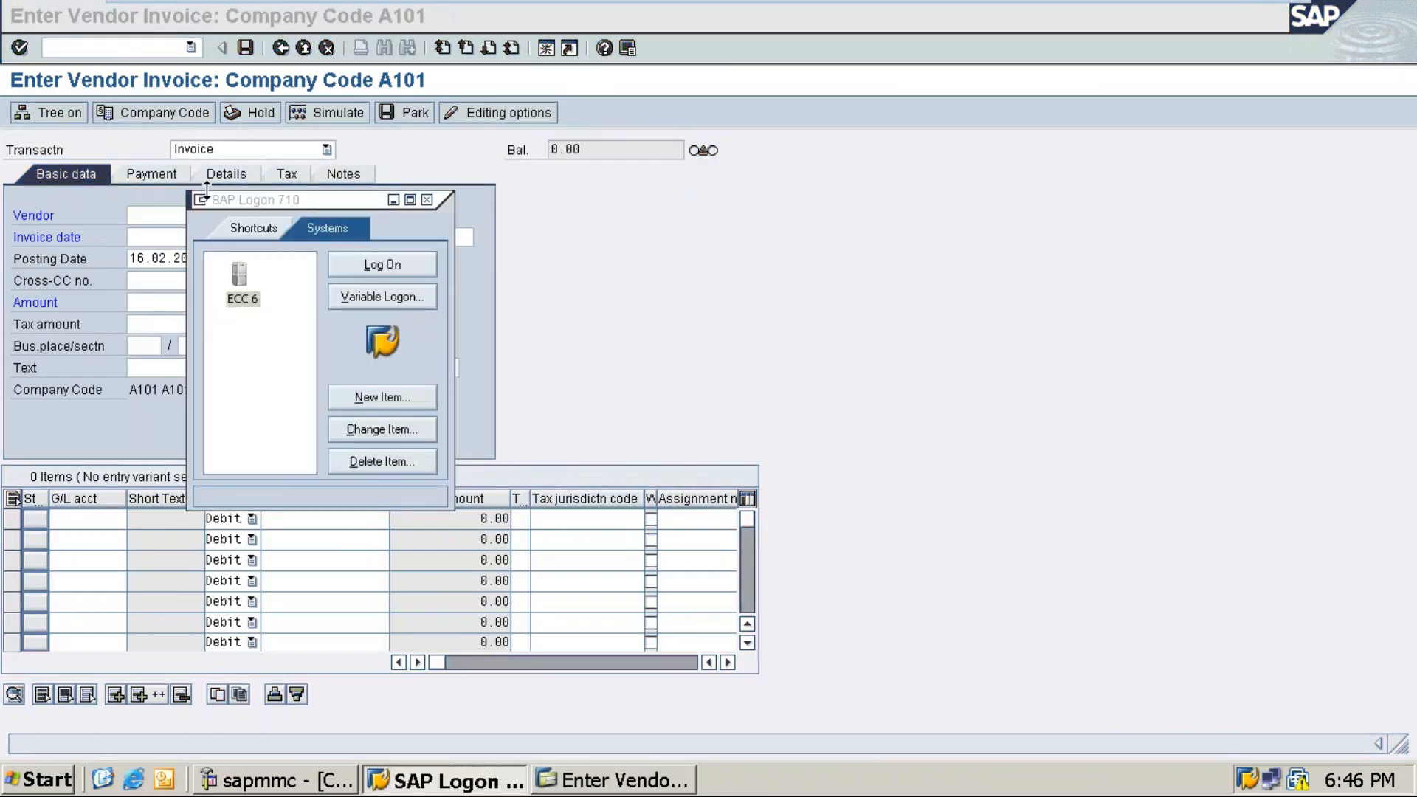
{"action": "left_click", "coordinate": [1231, 15]}
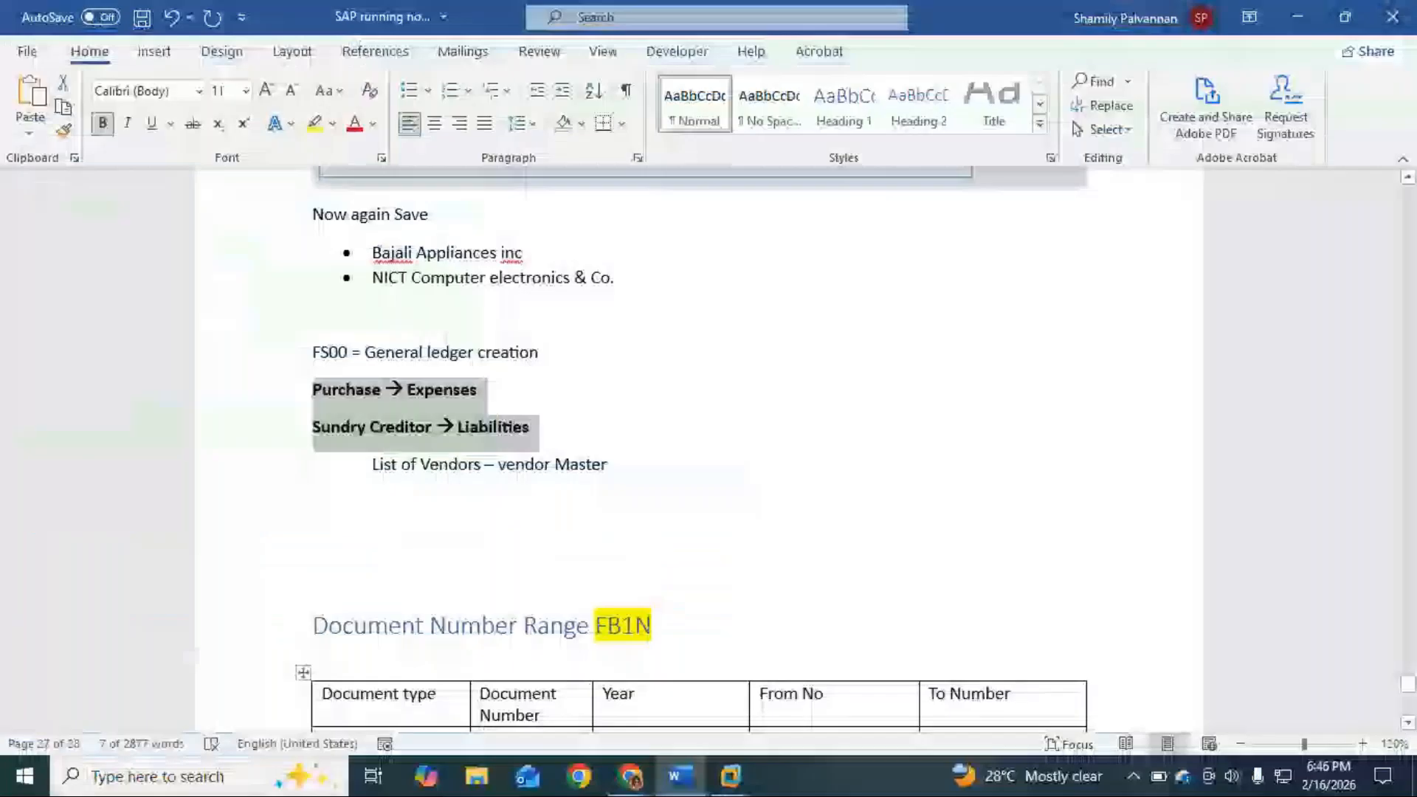
{"action": "scroll", "coordinate": [574, 531], "scroll_direction": "down", "scroll_amount": 6}
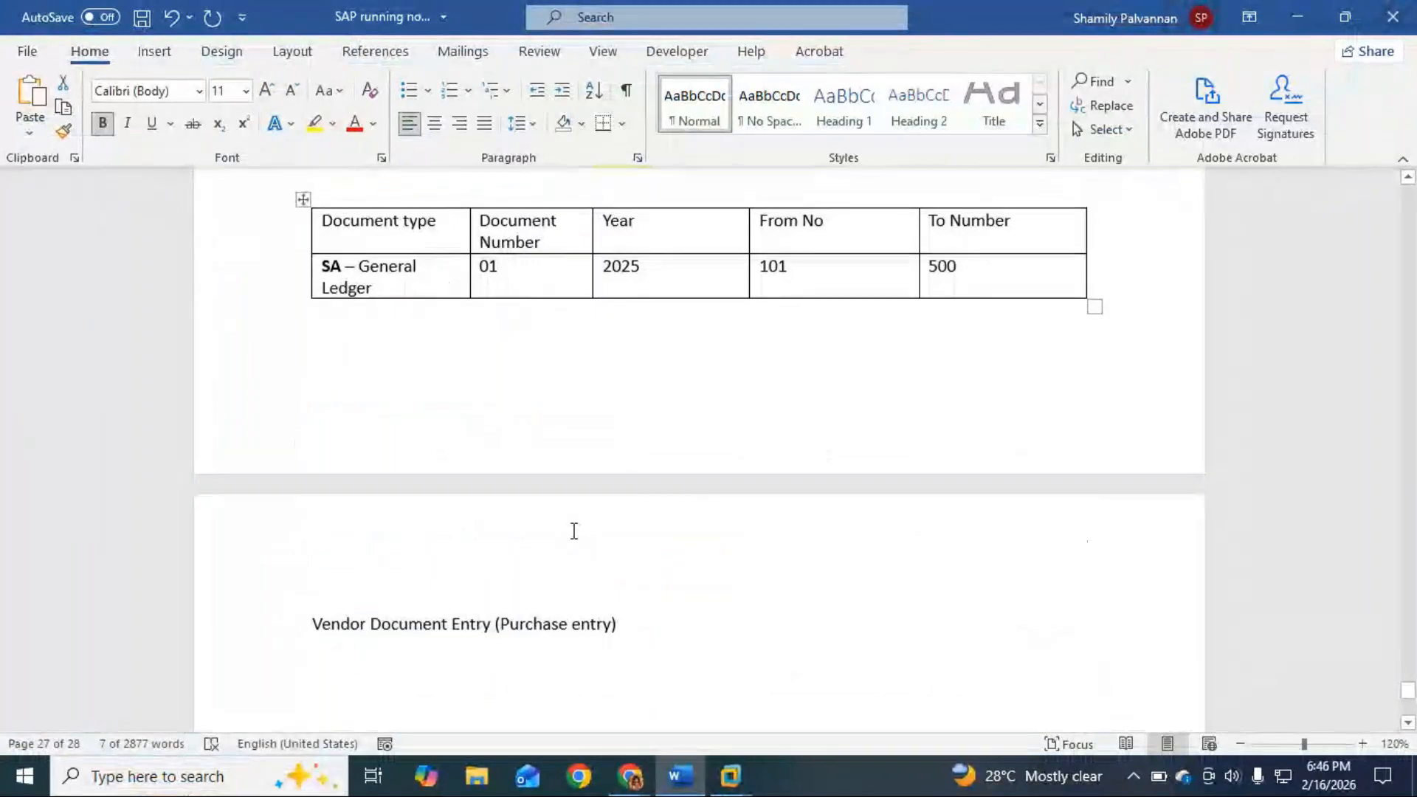
{"action": "scroll", "coordinate": [574, 531], "scroll_direction": "down", "scroll_amount": 1}
{"action": "left_click", "coordinate": [379, 583]}
{"action": "left_click", "coordinate": [702, 571]}
{"action": "key", "text": "Return"}
{"action": "type", "text": "1. cha"}
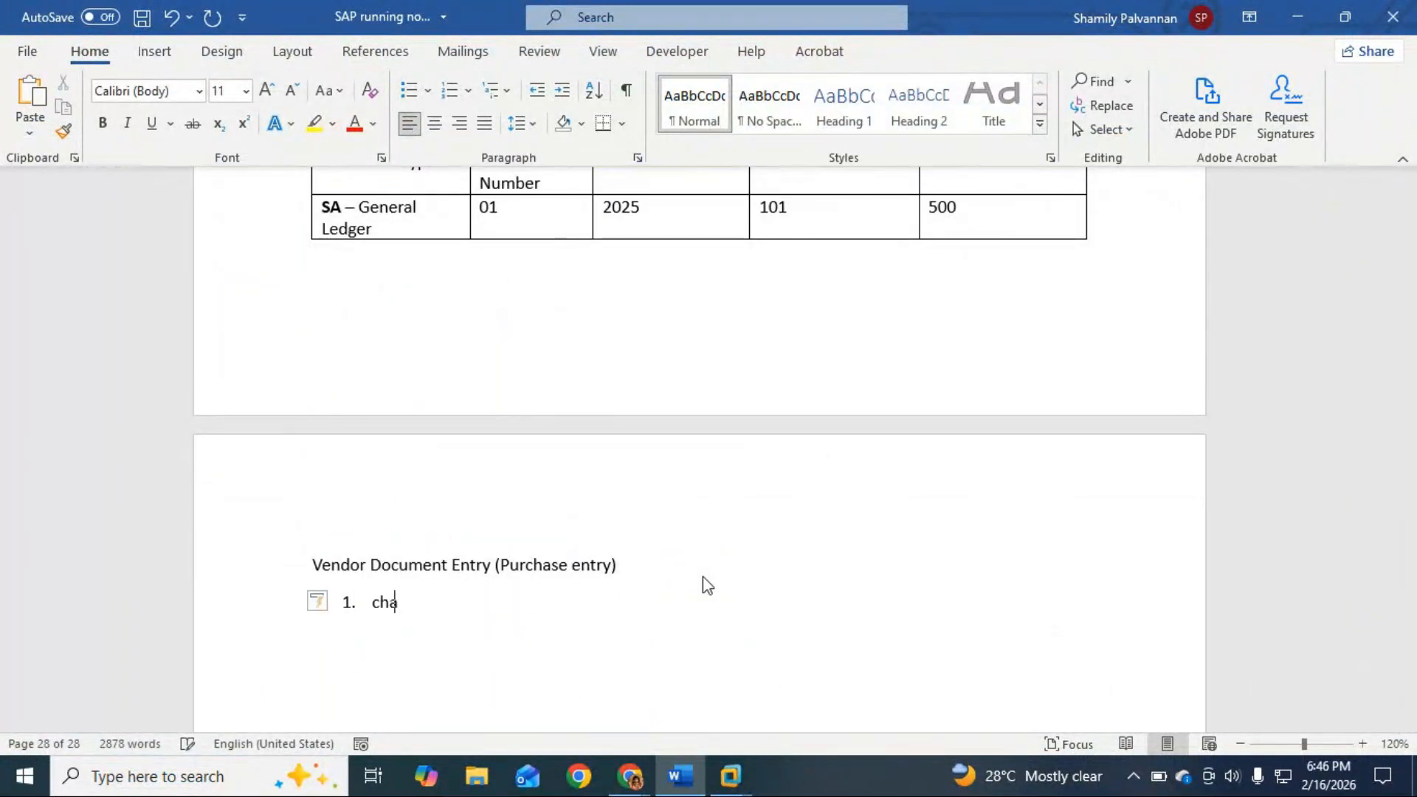
{"action": "type", "text": "nge t"}
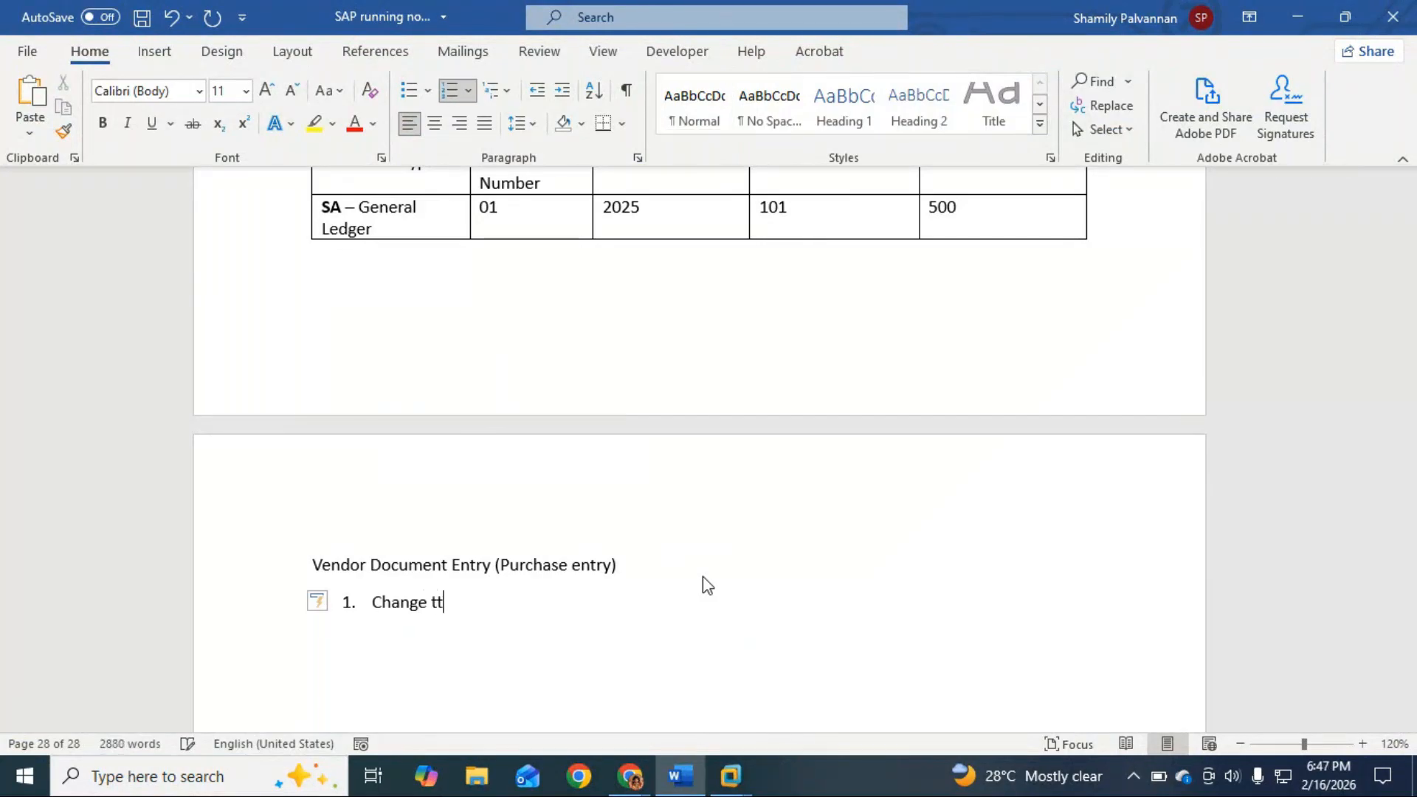
{"action": "type", "text": "o your n"}
{"action": "type", "text": "am"}
{"action": "key", "text": "BackSpace"}
{"action": "key", "text": "BackSpace"}
{"action": "key", "text": "BackSpace"}
{"action": "type", "text": "company"}
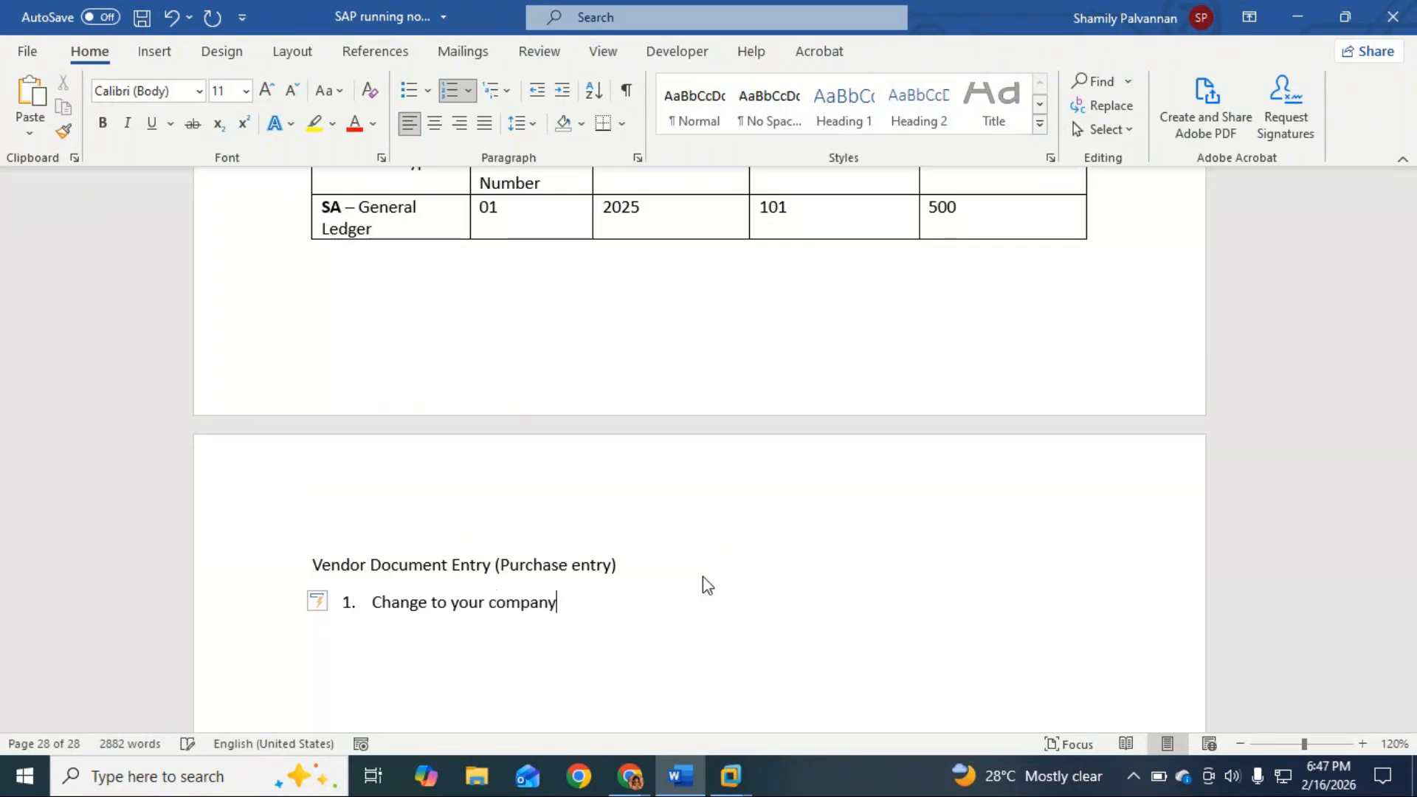
{"action": "type", "text": " code"}
{"action": "key", "text": "Return"}
Add numbered item 2, "Record vendor document entry", and end the numbered list.
{"action": "type", "text": "recor"}
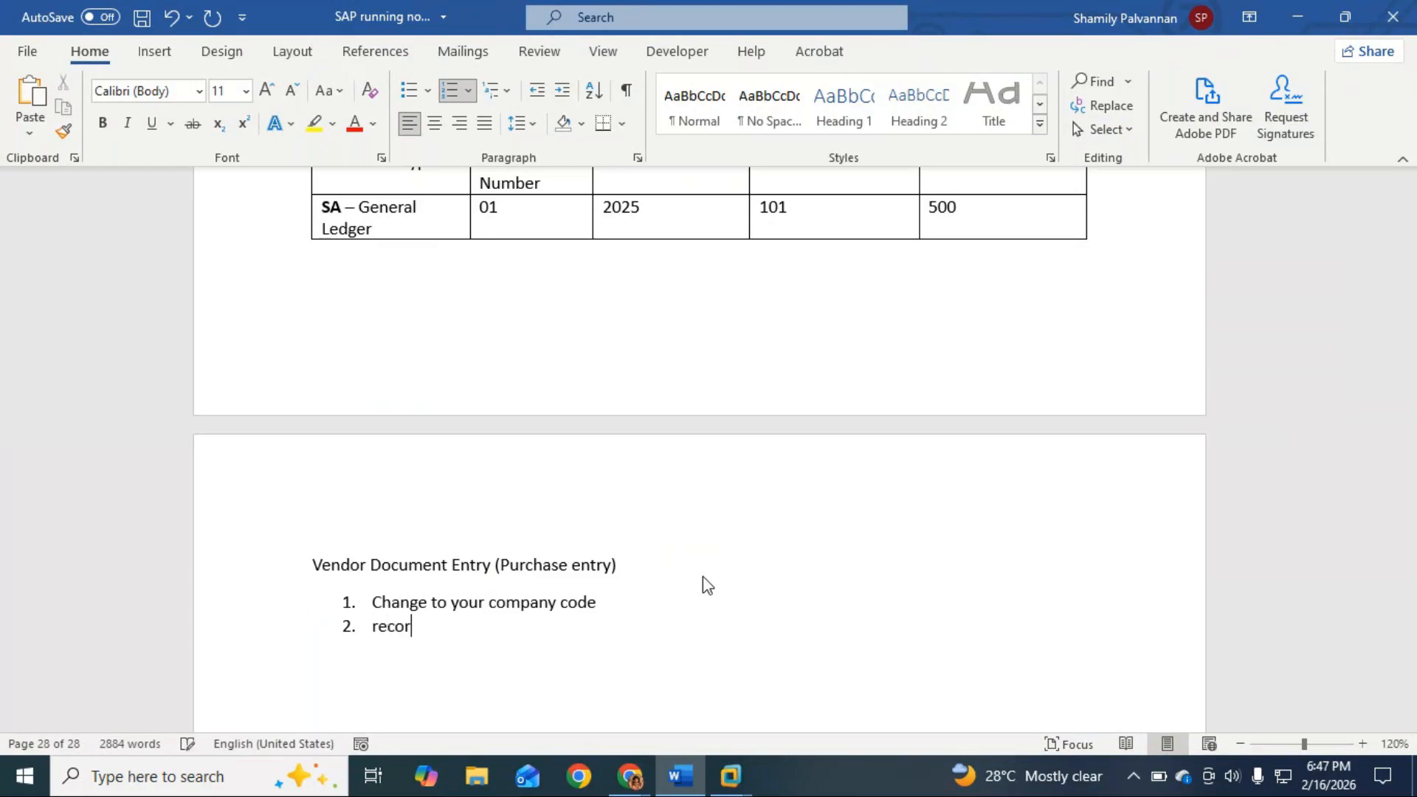
{"action": "type", "text": "d docum"}
{"action": "key", "text": "BackSpace"}
{"action": "key", "text": "BackSpace"}
{"action": "key", "text": "BackSpace"}
{"action": "key", "text": "BackSpace"}
{"action": "key", "text": "BackSpace"}
{"action": "type", "text": "venso"}
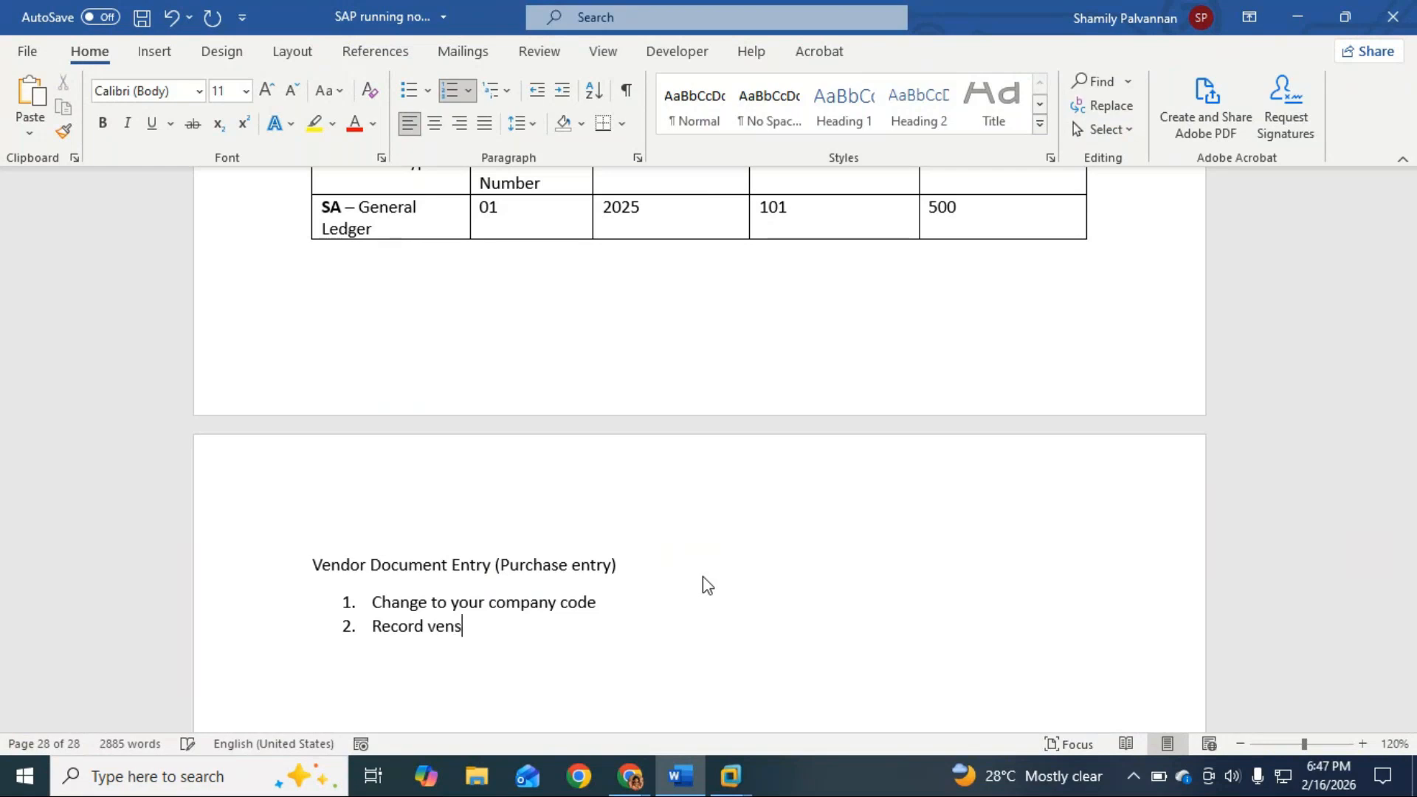
{"action": "key", "text": "BackSpace"}
{"action": "key", "text": "BackSpace"}
{"action": "type", "text": "dor document "}
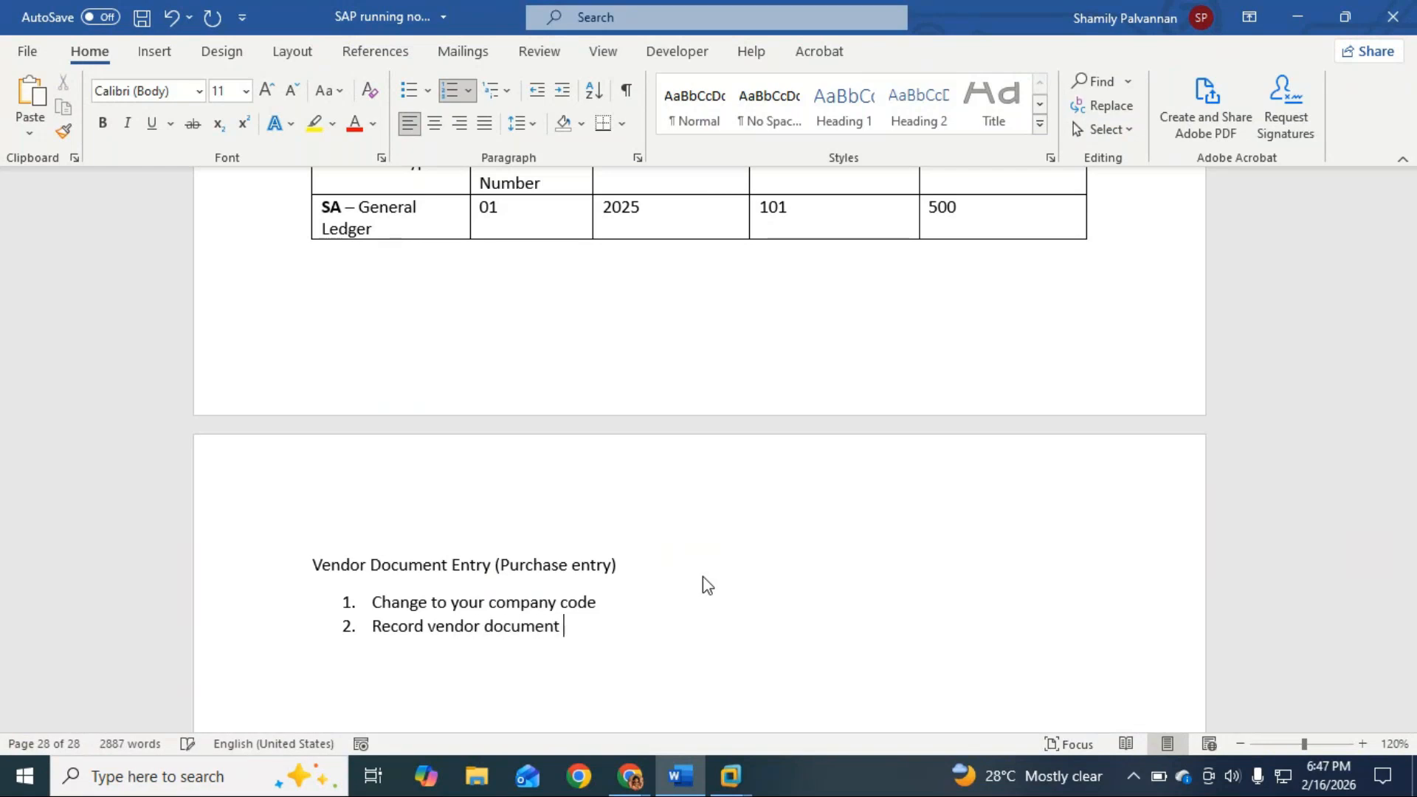
{"action": "type", "text": "entry"}
{"action": "key", "text": "BackSpace"}
{"action": "key", "text": "BackSpace"}
{"action": "key", "text": "BackSpace"}
{"action": "type", "text": "try"}
{"action": "key", "text": "Return"}
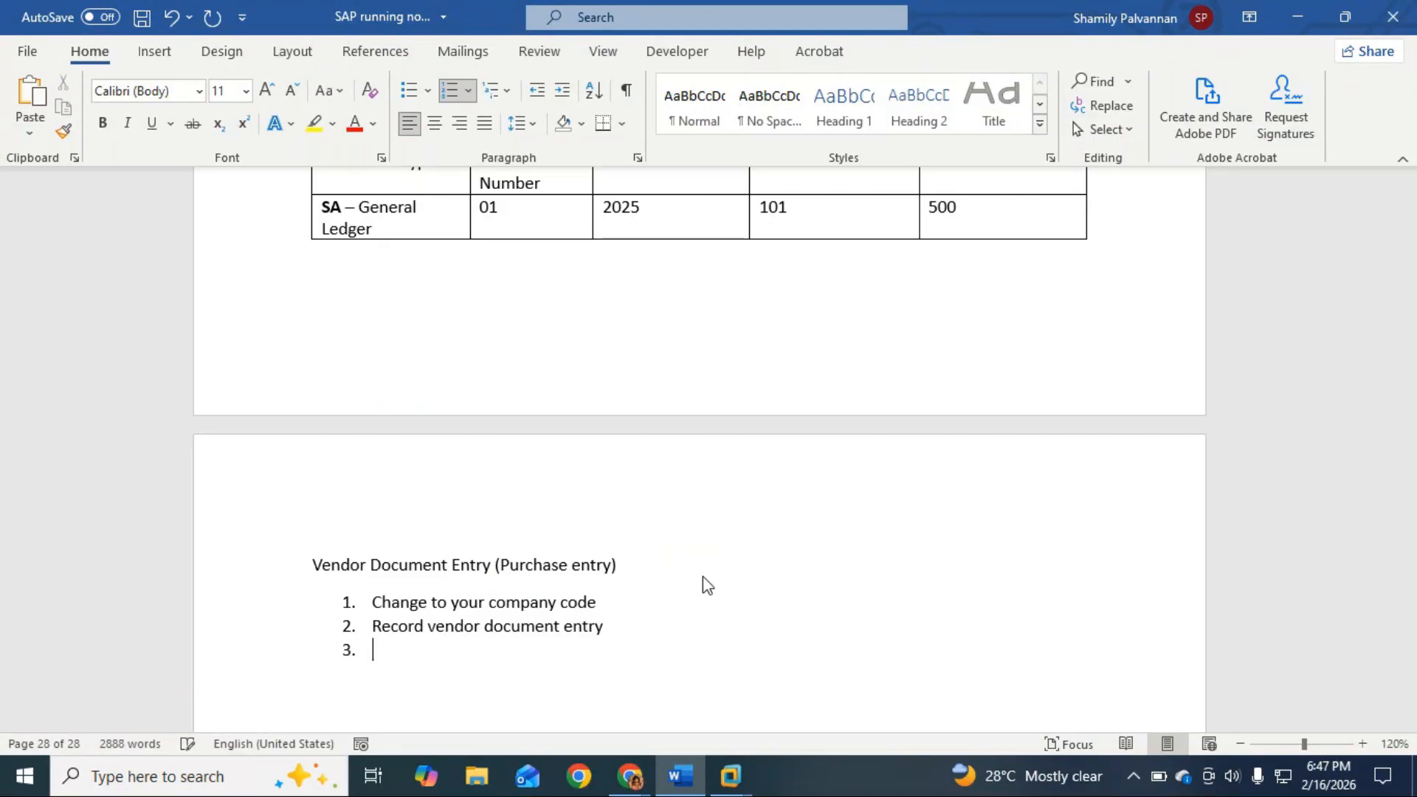
{"action": "key", "text": "Return"}
Switch back to the SAP vendor invoice screen and change the company code to RYL1.
{"action": "key", "text": "alt+Tab"}
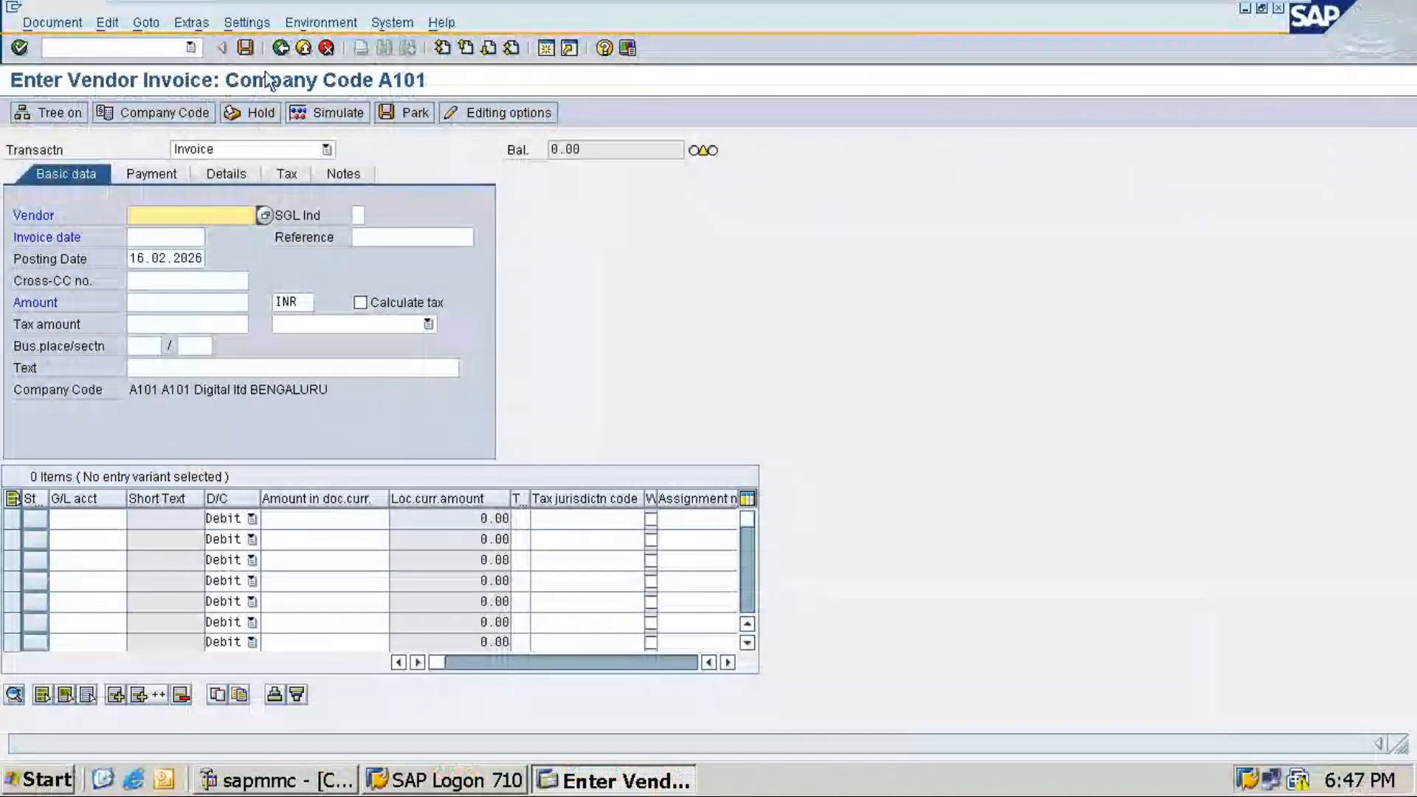
{"action": "left_click", "coordinate": [152, 116]}
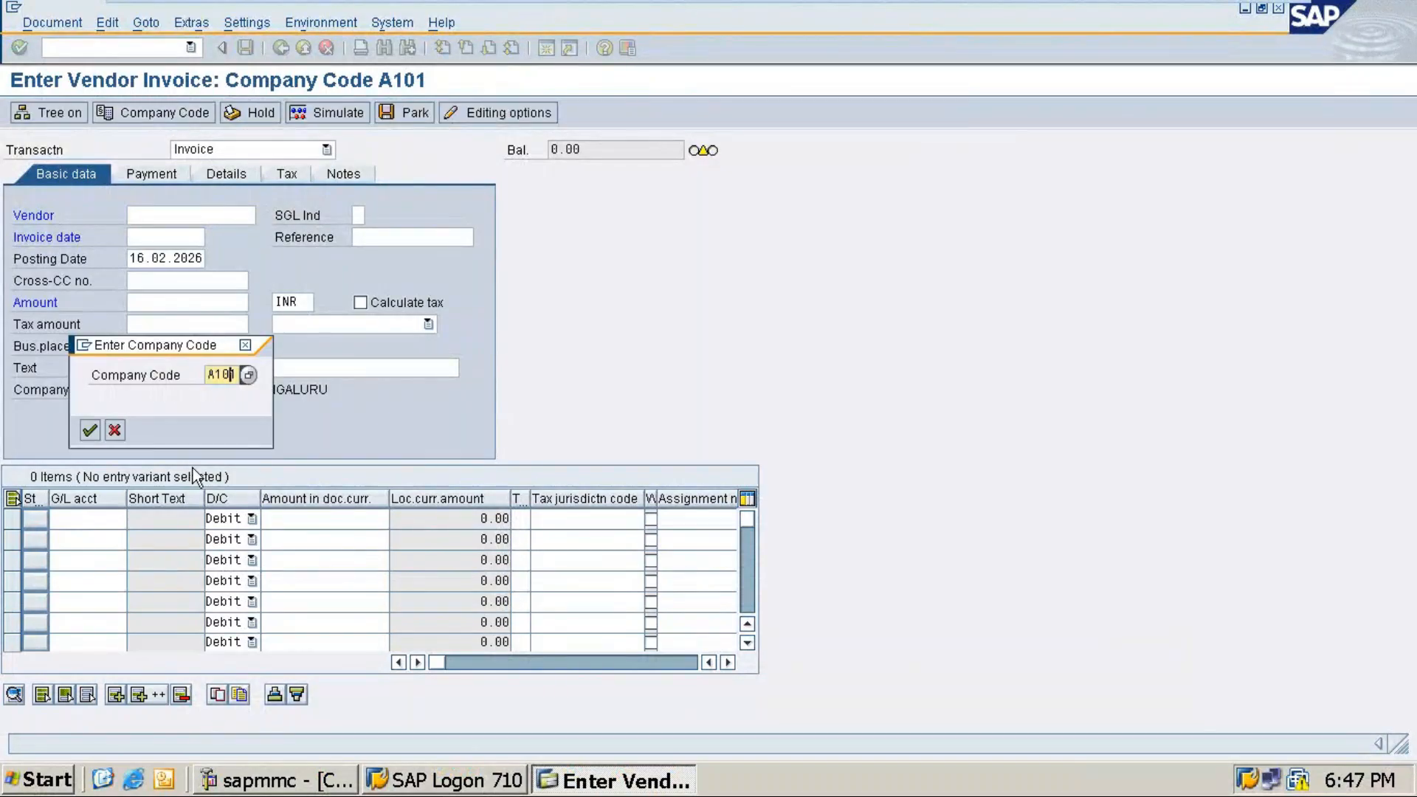
{"action": "key", "text": "BackSpace"}
{"action": "key", "text": "BackSpace"}
{"action": "key", "text": "BackSpace"}
{"action": "key", "text": "BackSpace"}
{"action": "key", "text": "Down"}
{"action": "key", "text": "Return"}
{"action": "key", "text": "Return"}
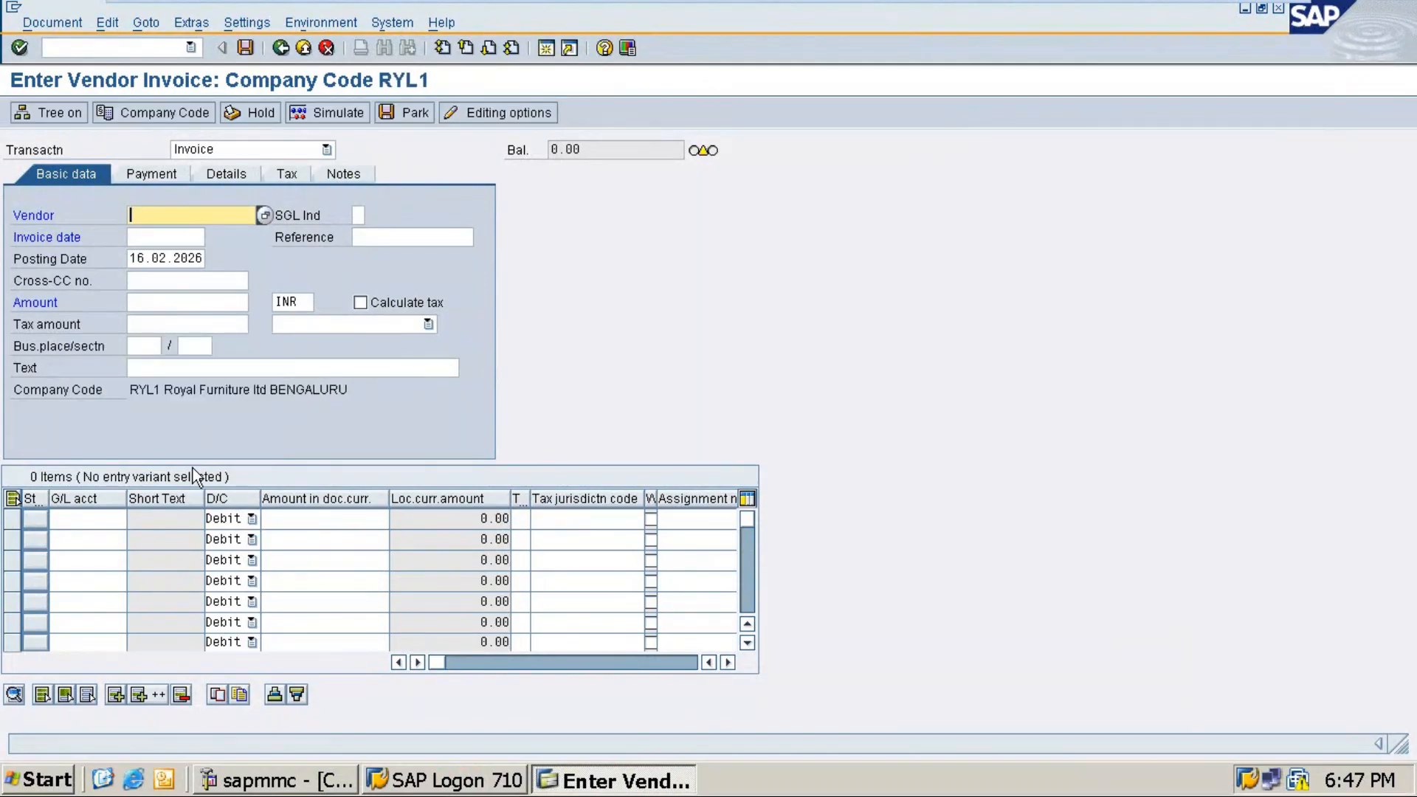
Look up the vendors of company code RYL1 and choose LALITHA DISTRIBUTION LTD as the invoice vendor.
{"action": "left_click", "coordinate": [264, 216]}
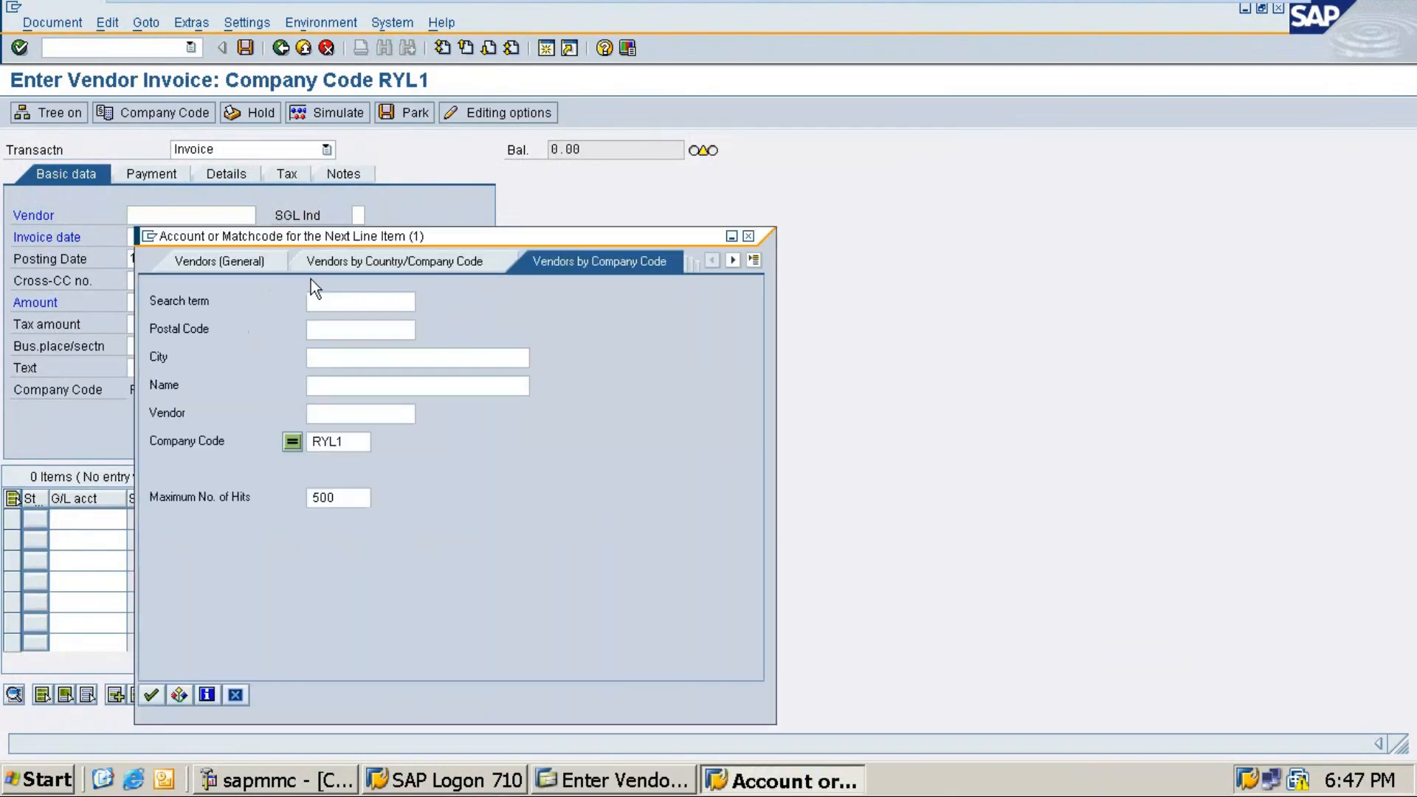
{"action": "key", "text": "Return"}
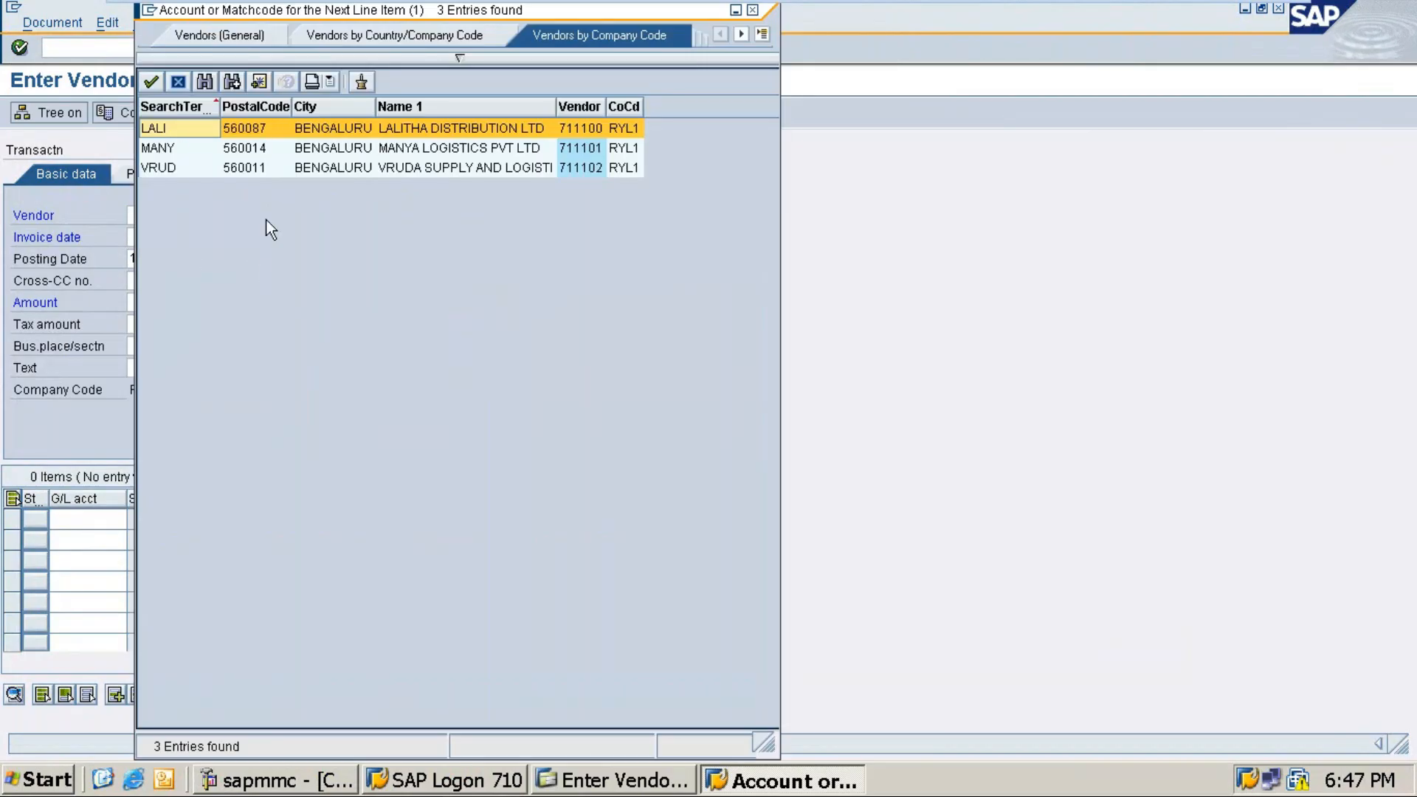
{"action": "key", "text": "Return"}
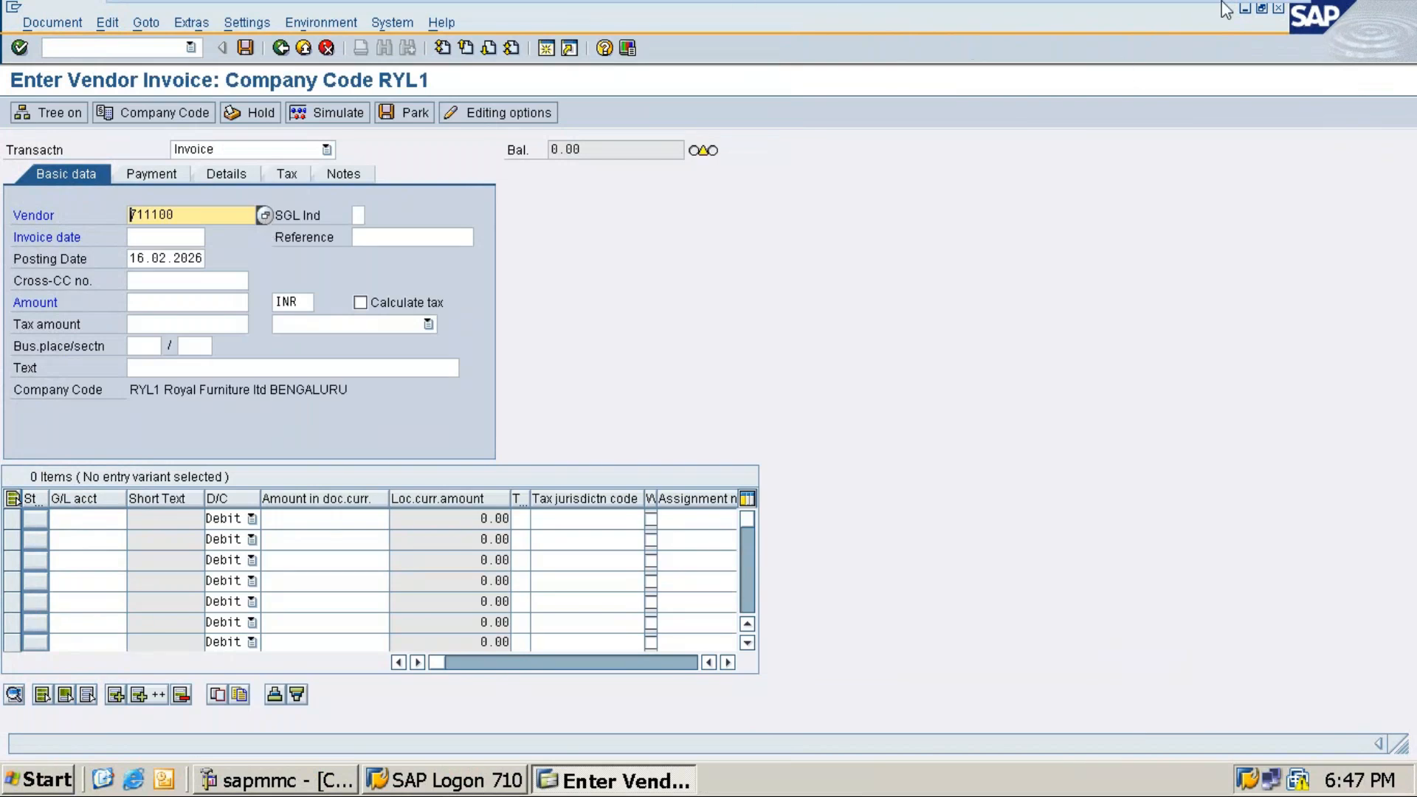
Set the invoice date to 16.02.2026 and the amount to 75000, and move on to the header text.
{"action": "left_click", "coordinate": [168, 236]}
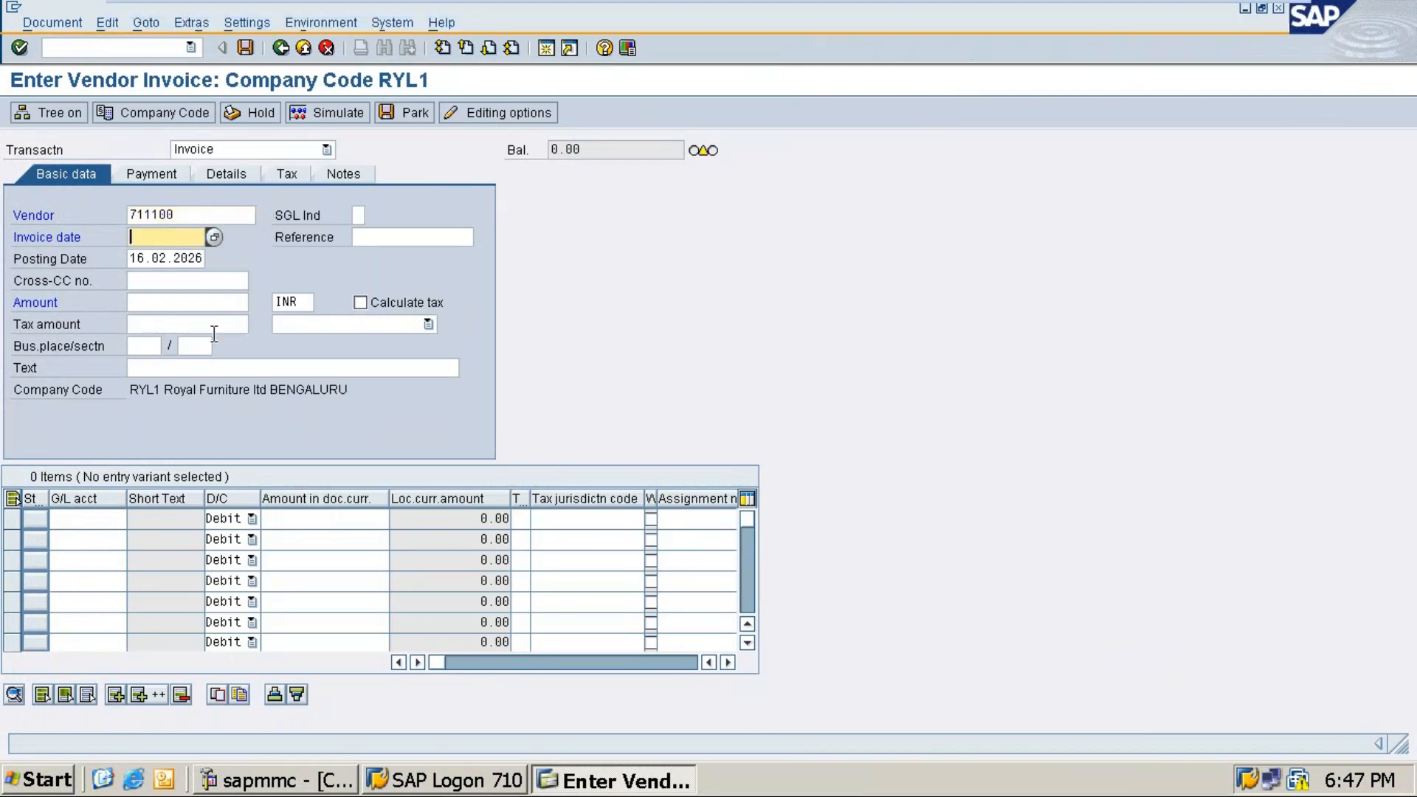
{"action": "type", "text": "16.02.20"}
{"action": "type", "text": "26"}
{"action": "left_click", "coordinate": [180, 308]}
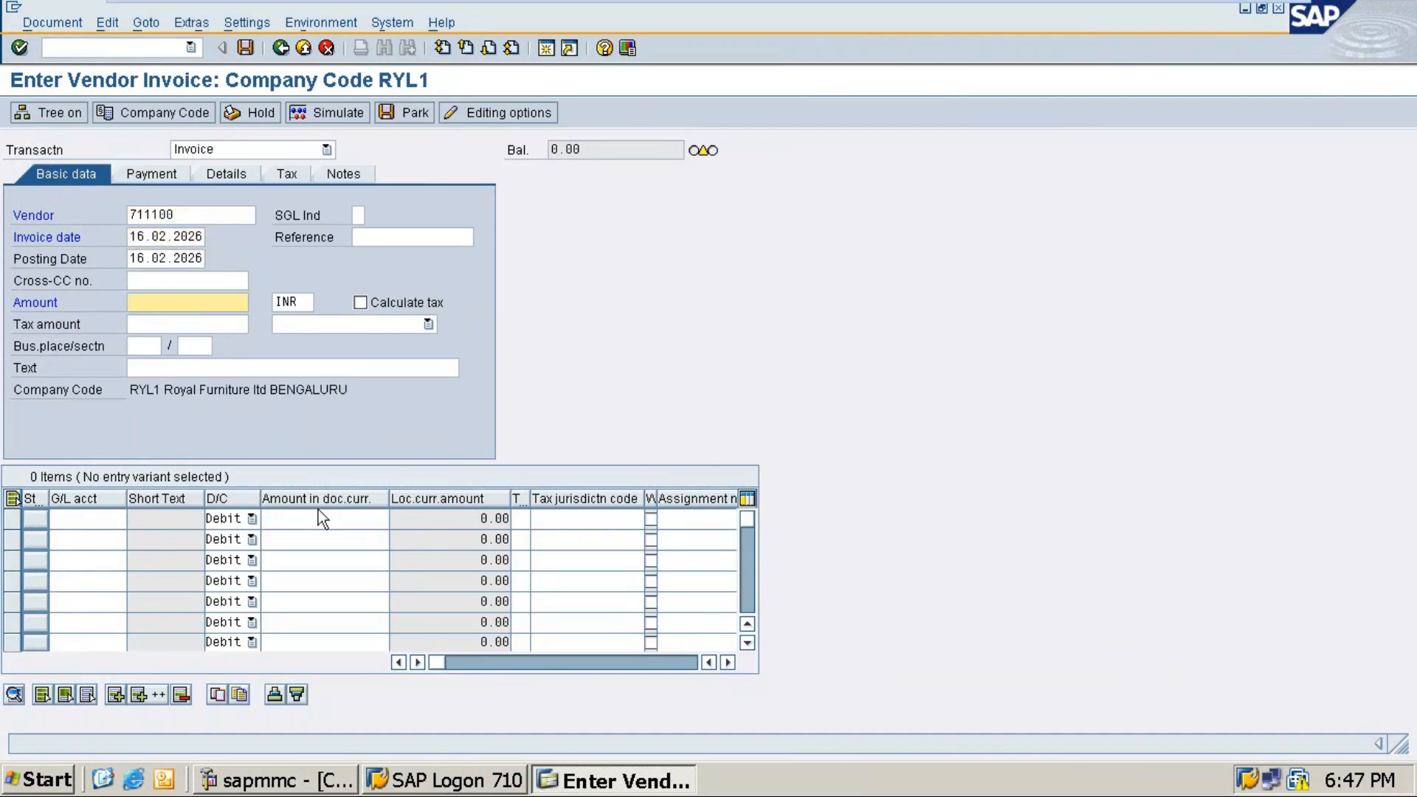
{"action": "type", "text": "75000"}
{"action": "left_click", "coordinate": [240, 368]}
{"action": "type", "text": "pu"}
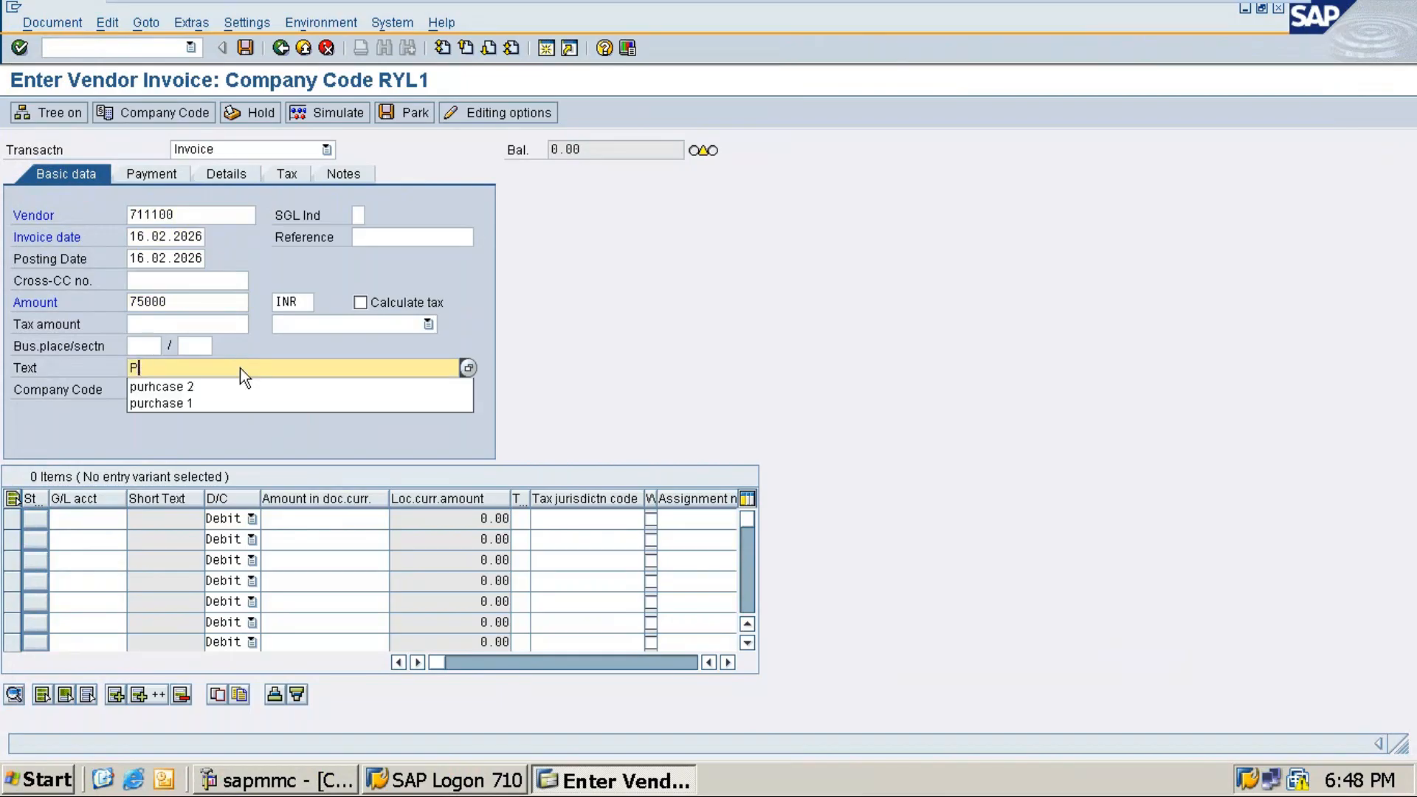
{"action": "key", "text": "BackSpace"}
{"action": "key", "text": "BackSpace"}
{"action": "type", "text": "ryl"}
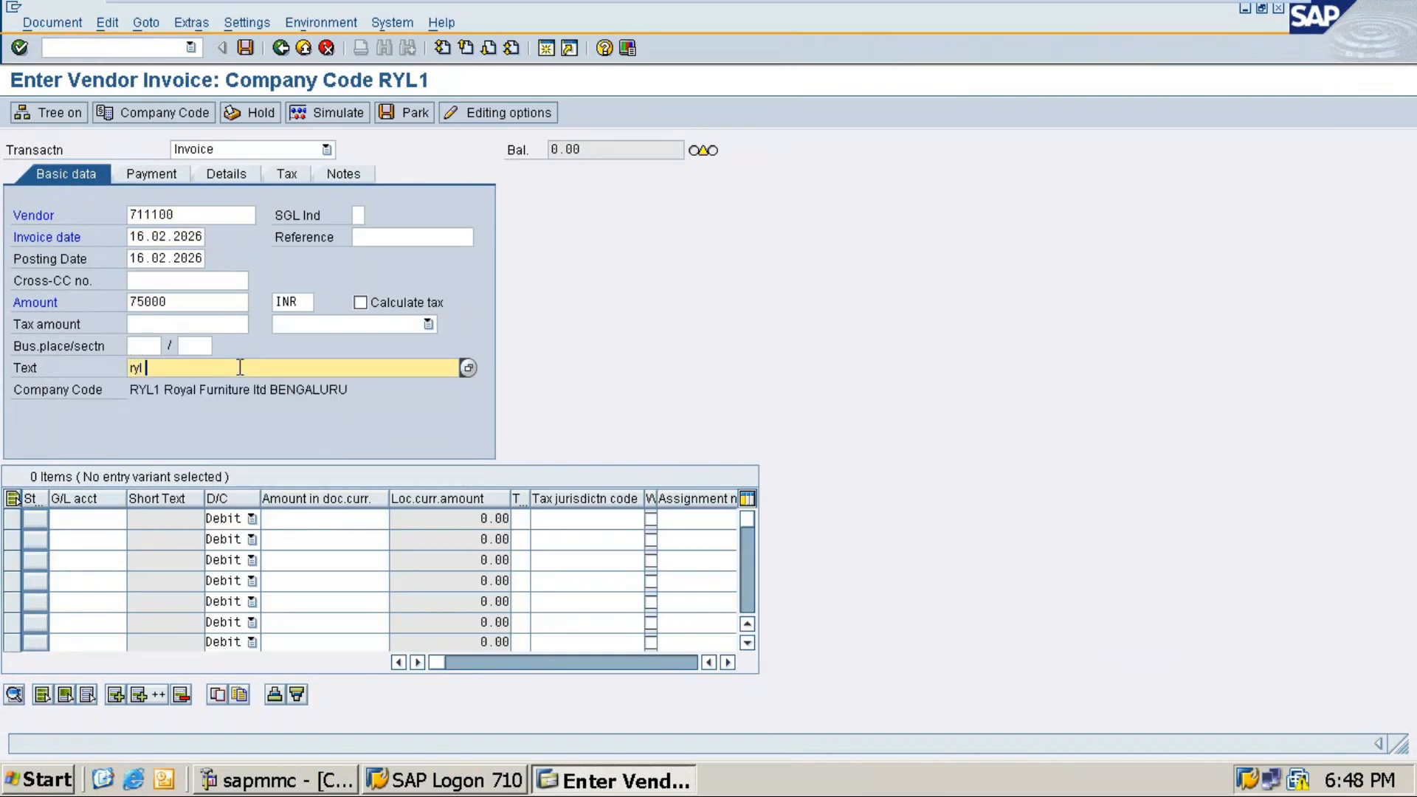
{"action": "key", "text": "BackSpace"}
{"action": "key", "text": "BackSpace"}
{"action": "key", "text": "BackSpace"}
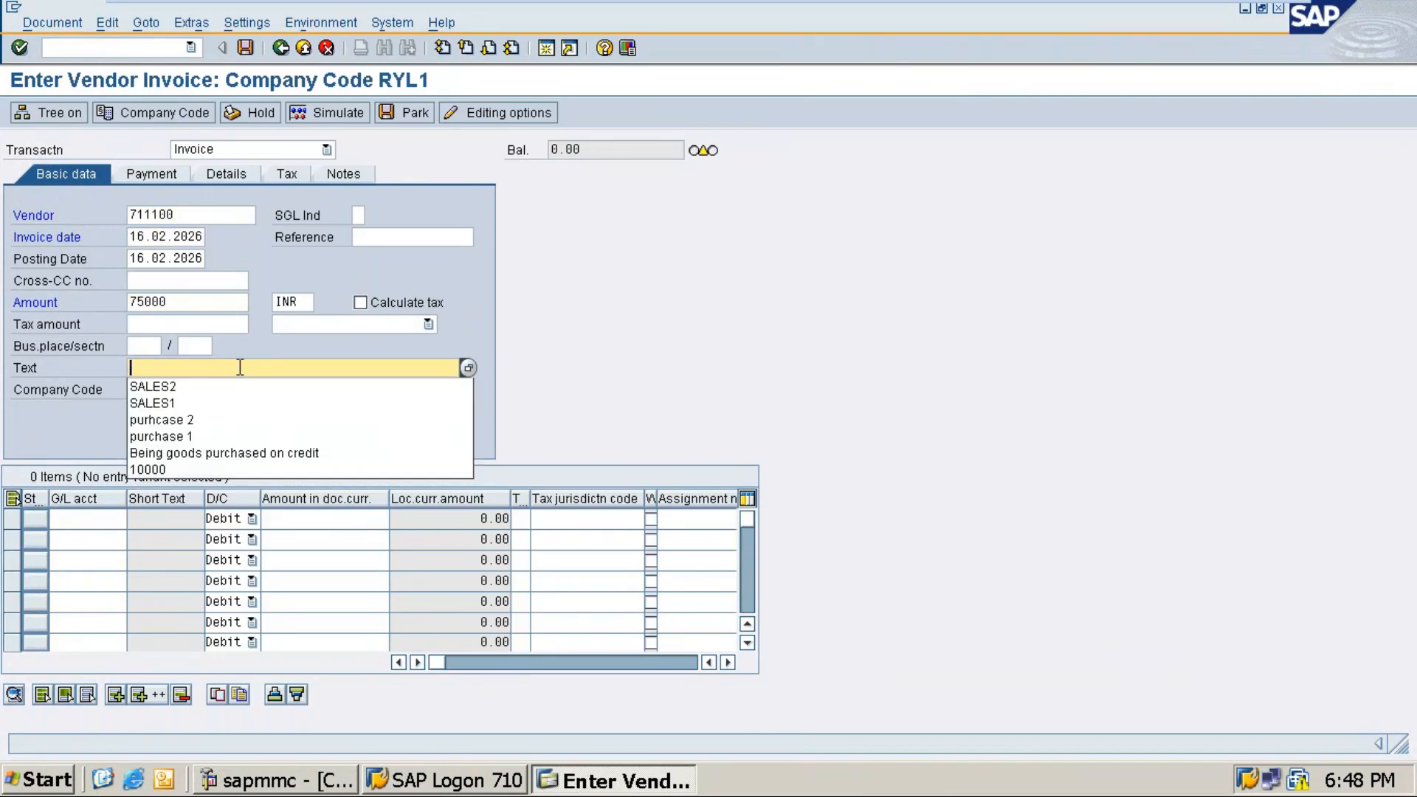
{"action": "type", "text": "RYL1 - purchase"}
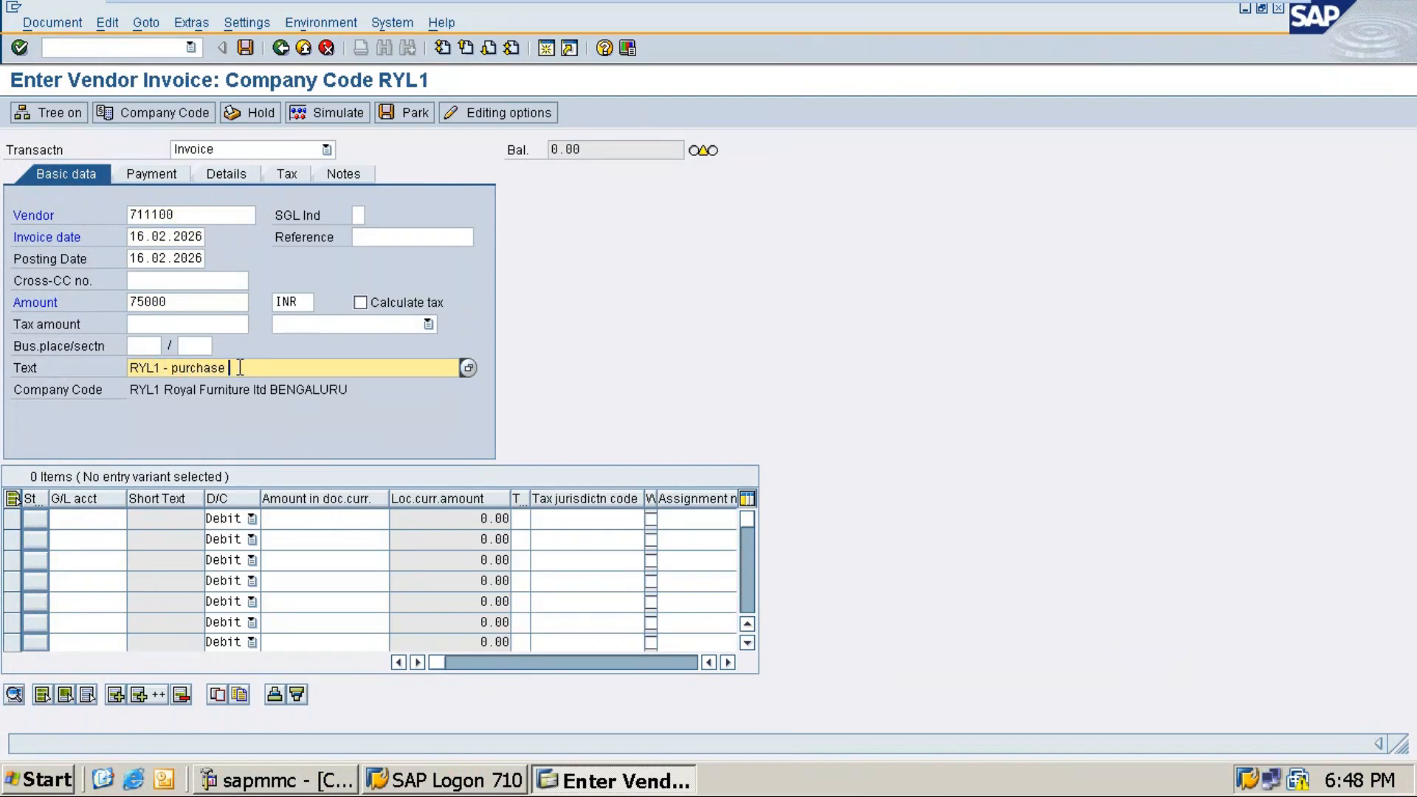
{"action": "key", "text": "BackSpace"}
{"action": "key", "text": "BackSpace"}
{"action": "key", "text": "BackSpace"}
{"action": "key", "text": "BackSpace"}
{"action": "key", "text": "BackSpace"}
{"action": "key", "text": "BackSpace"}
{"action": "key", "text": "BackSpace"}
{"action": "key", "text": "BackSpace"}
{"action": "key", "text": "BackSpace"}
{"action": "key", "text": "BackSpace"}
{"action": "key", "text": "BackSpace"}
{"action": "key", "text": "BackSpace"}
{"action": "key", "text": "BackSpace"}
{"action": "key", "text": "BackSpace"}
{"action": "key", "text": "BackSpace"}
{"action": "key", "text": "BackSpace"}
Enter "Royal Purchase 1" as the header text and recheck the vendor, invoice date, posting date and amount.
{"action": "type", "text": "Royal Purchase"}
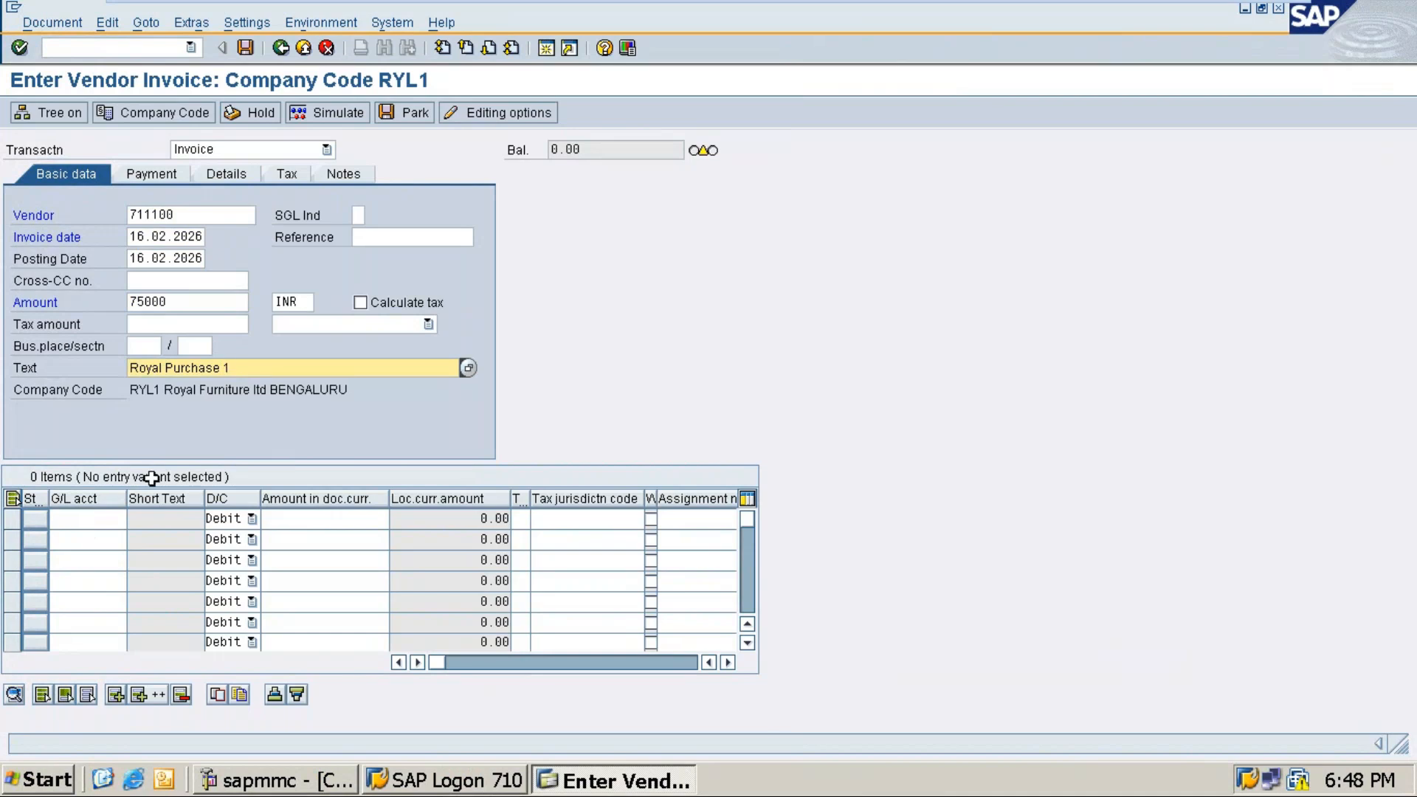
{"action": "left_click", "coordinate": [184, 216]}
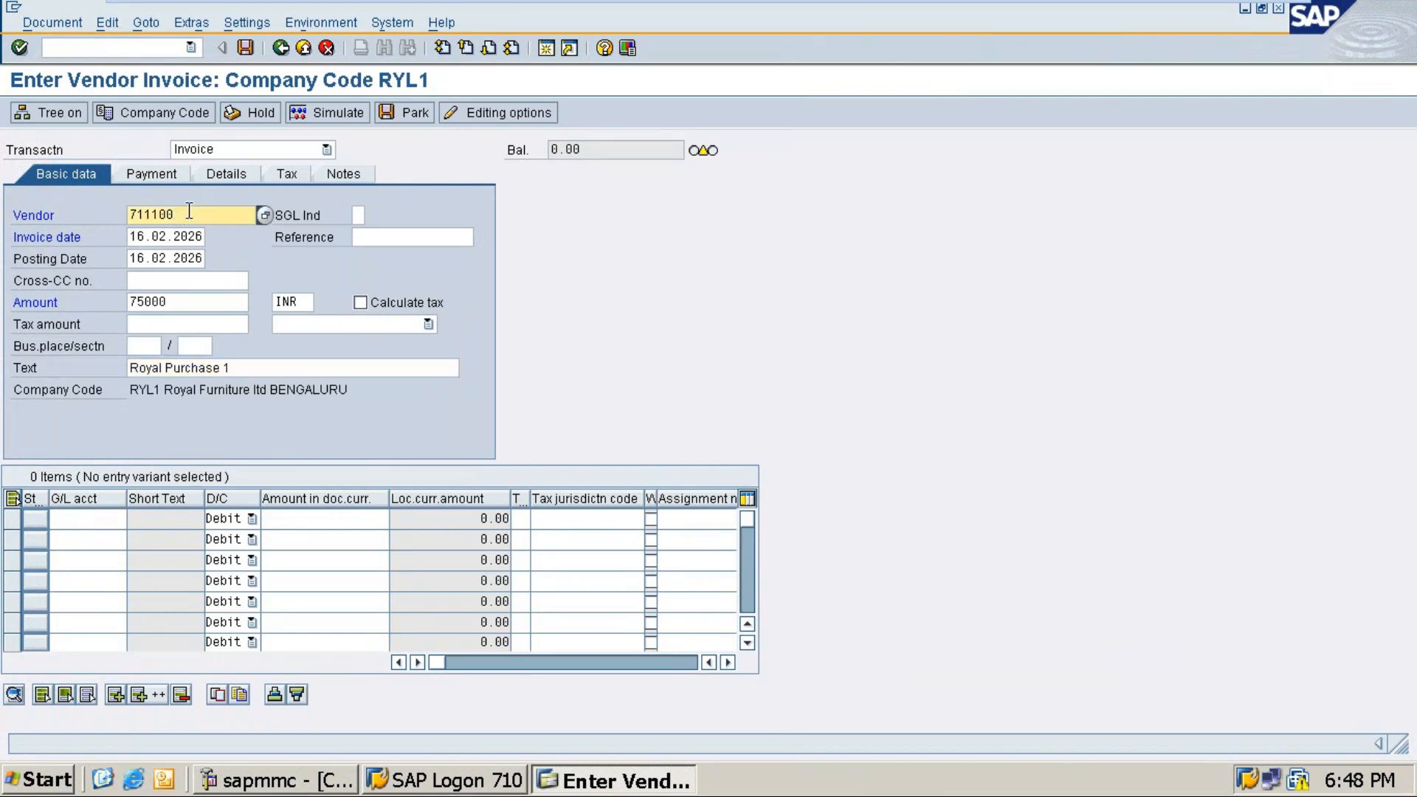
{"action": "left_click", "coordinate": [177, 304]}
{"action": "left_click", "coordinate": [177, 258]}
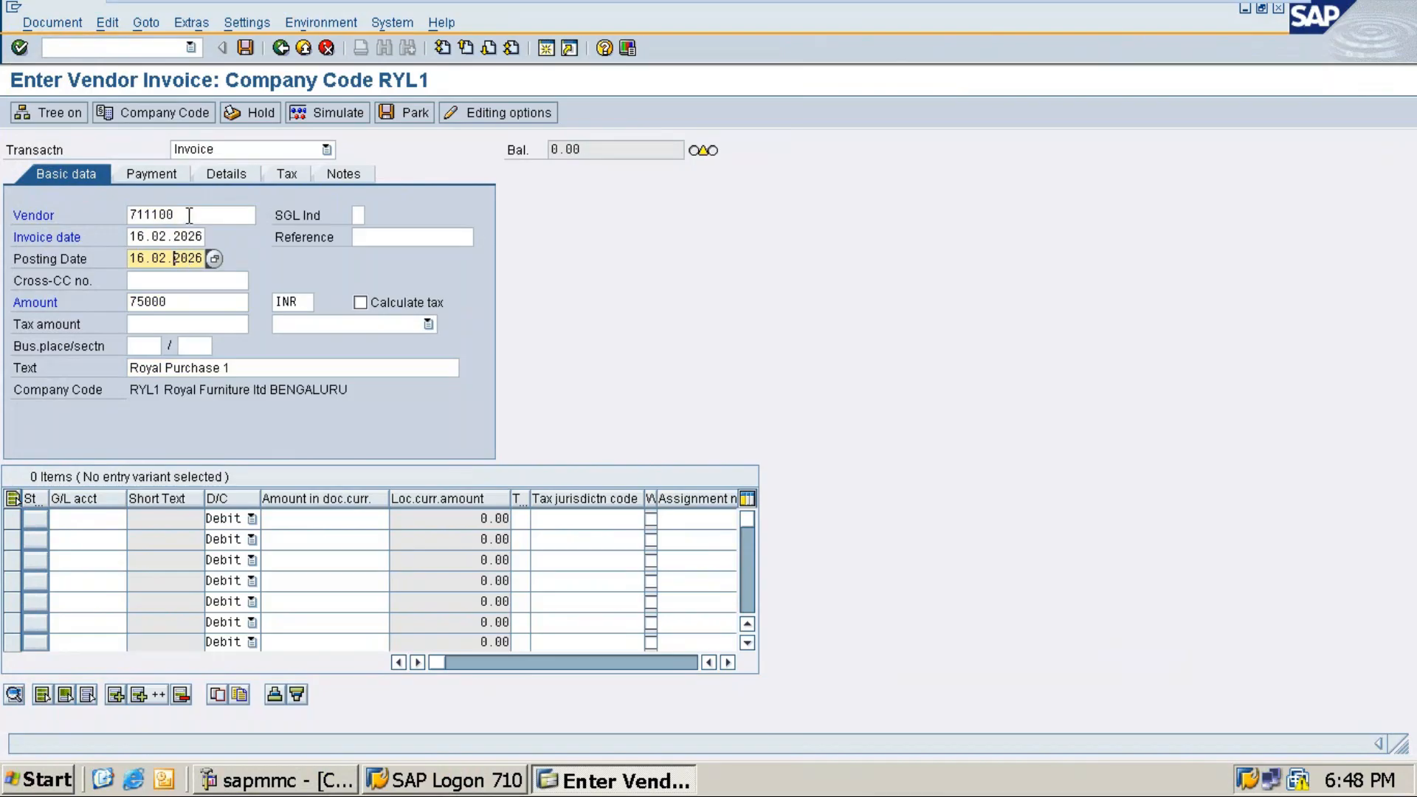
{"action": "left_click", "coordinate": [189, 216]}
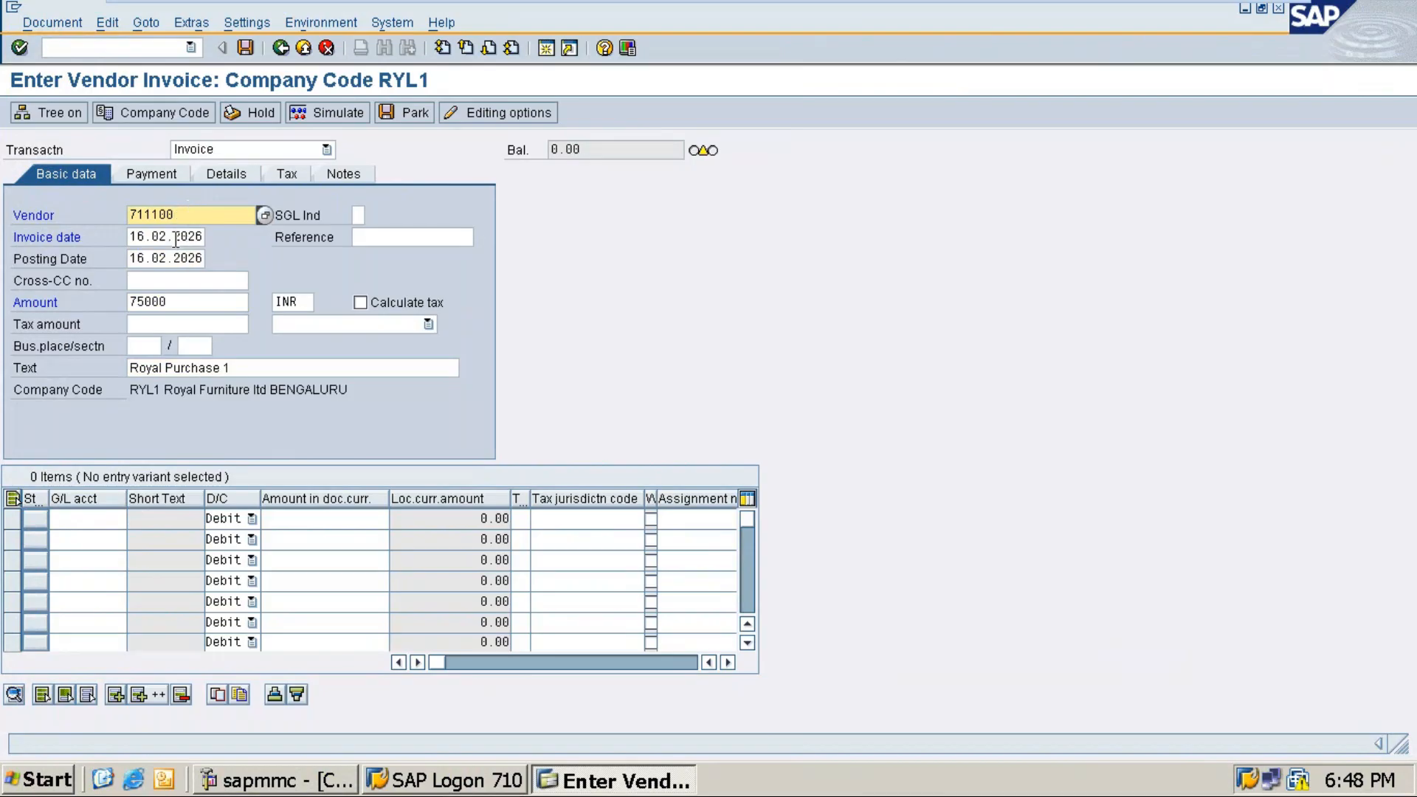
{"action": "left_click", "coordinate": [176, 237]}
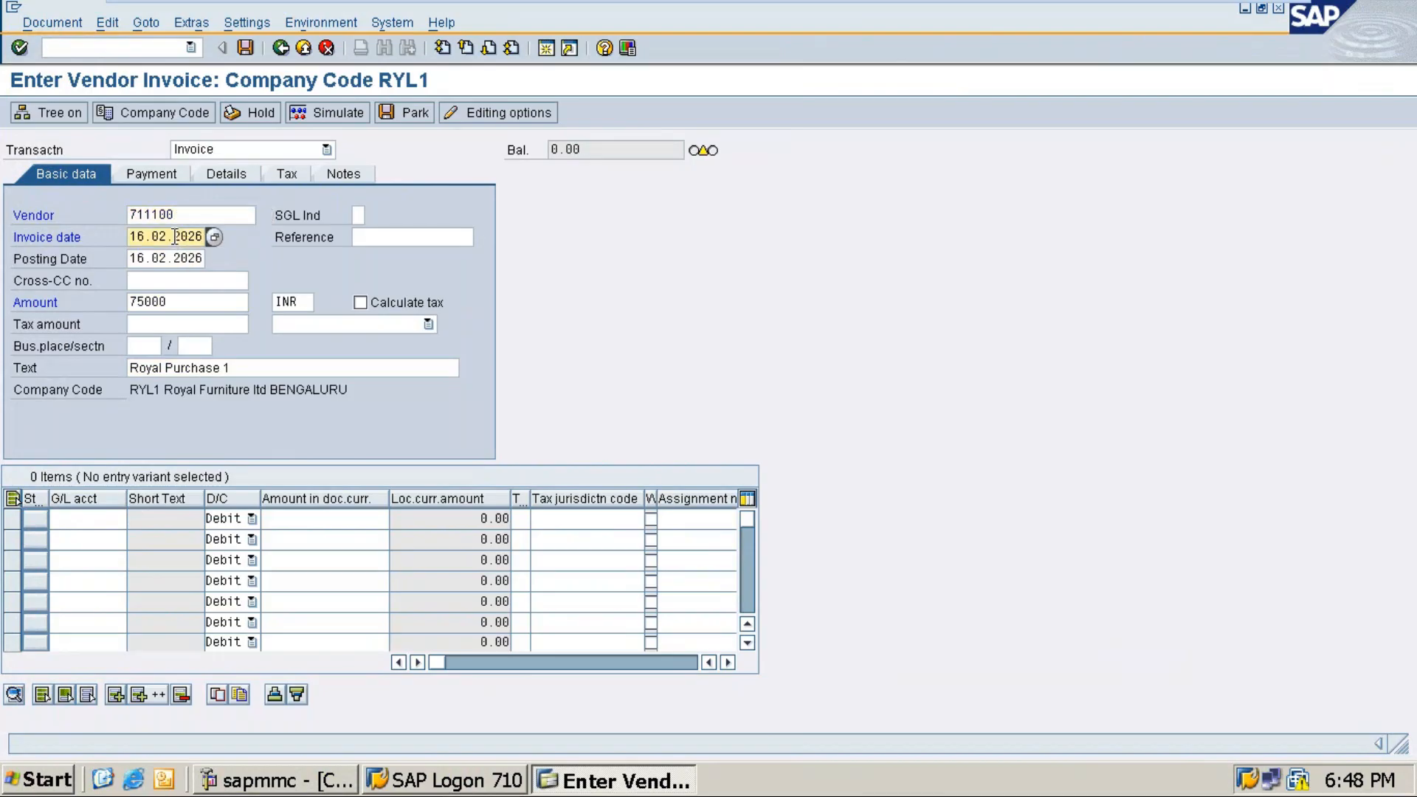
{"action": "left_click", "coordinate": [176, 303]}
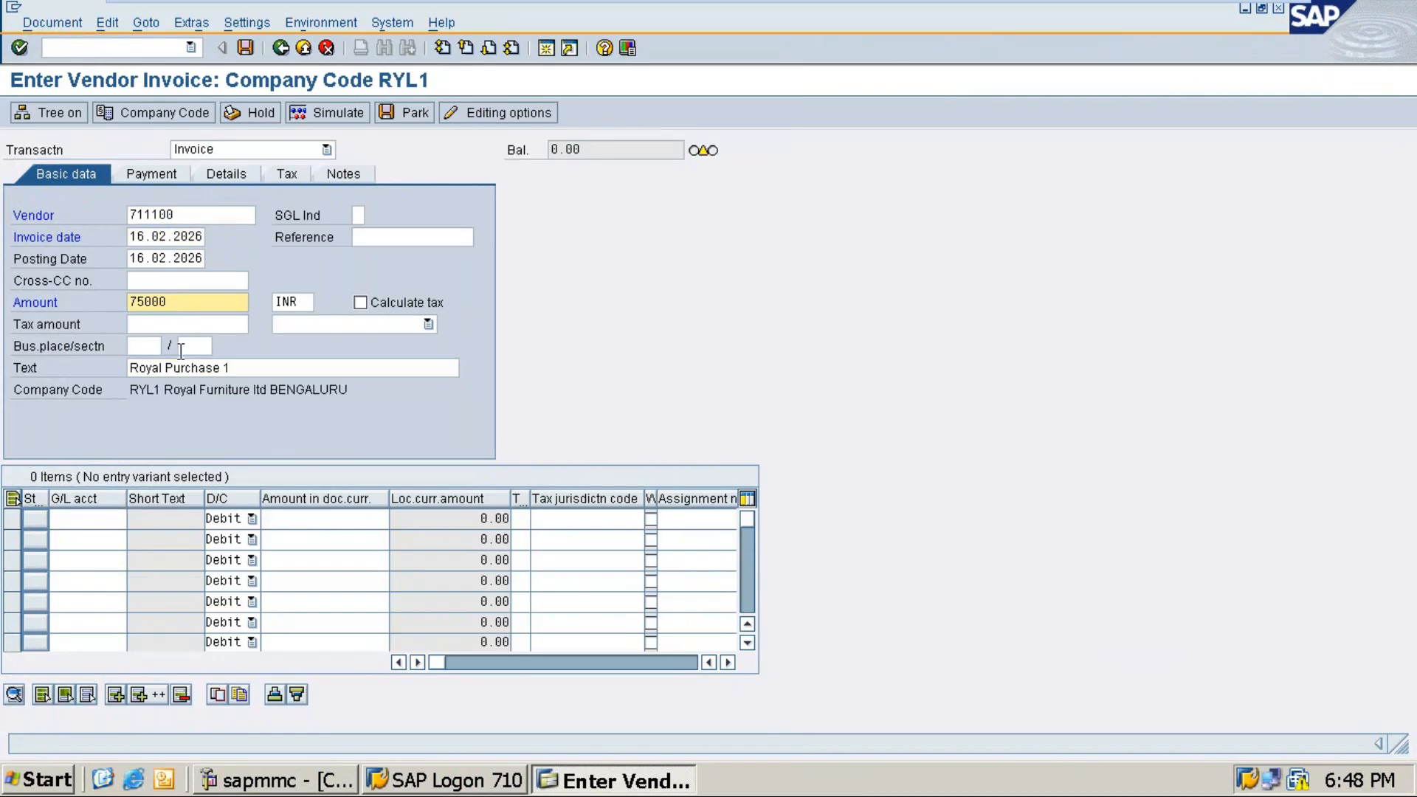
Choose the Purchase ledger as the G/L account of the first line item and move on to its document currency amount.
{"action": "left_click", "coordinate": [87, 518]}
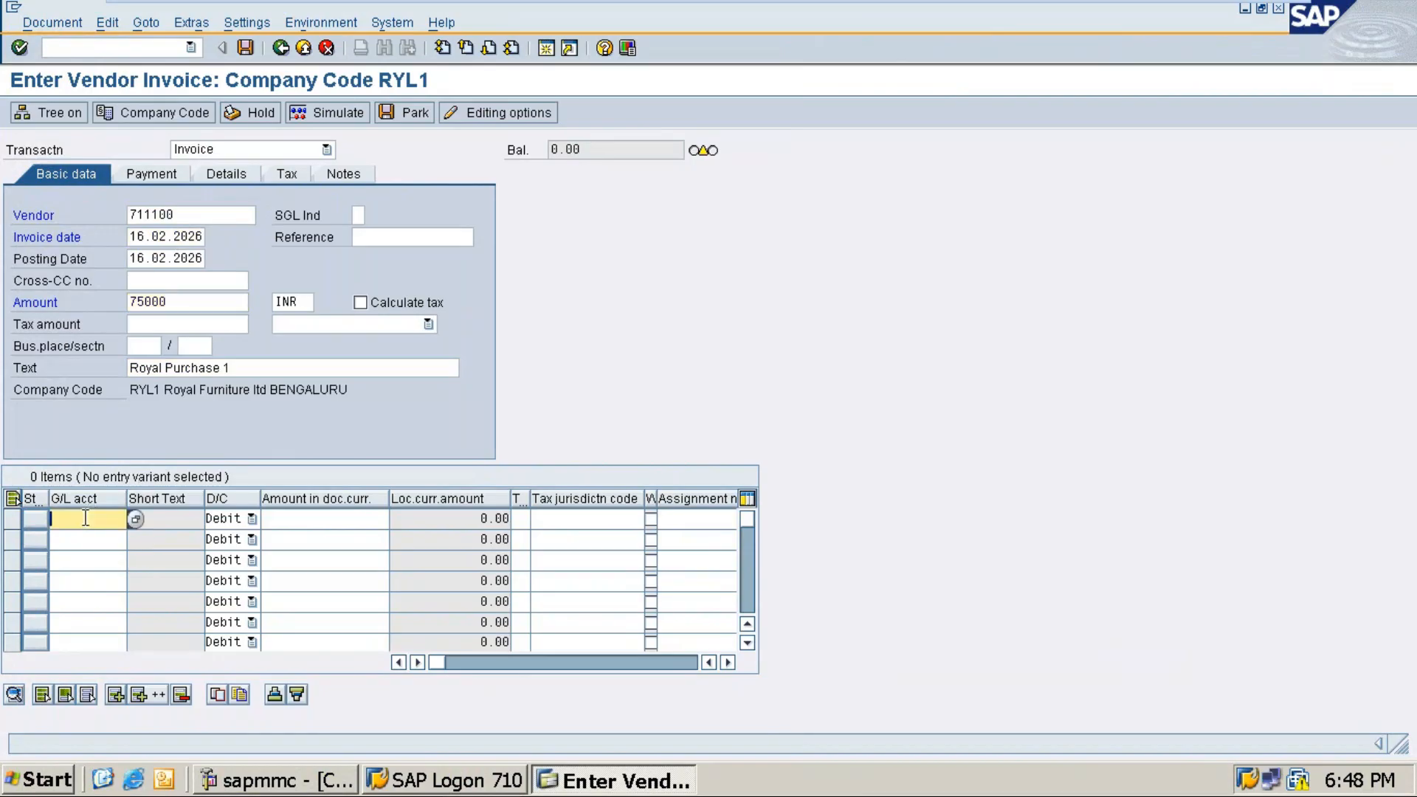
{"action": "left_click", "coordinate": [135, 520]}
{"action": "key", "text": "Return"}
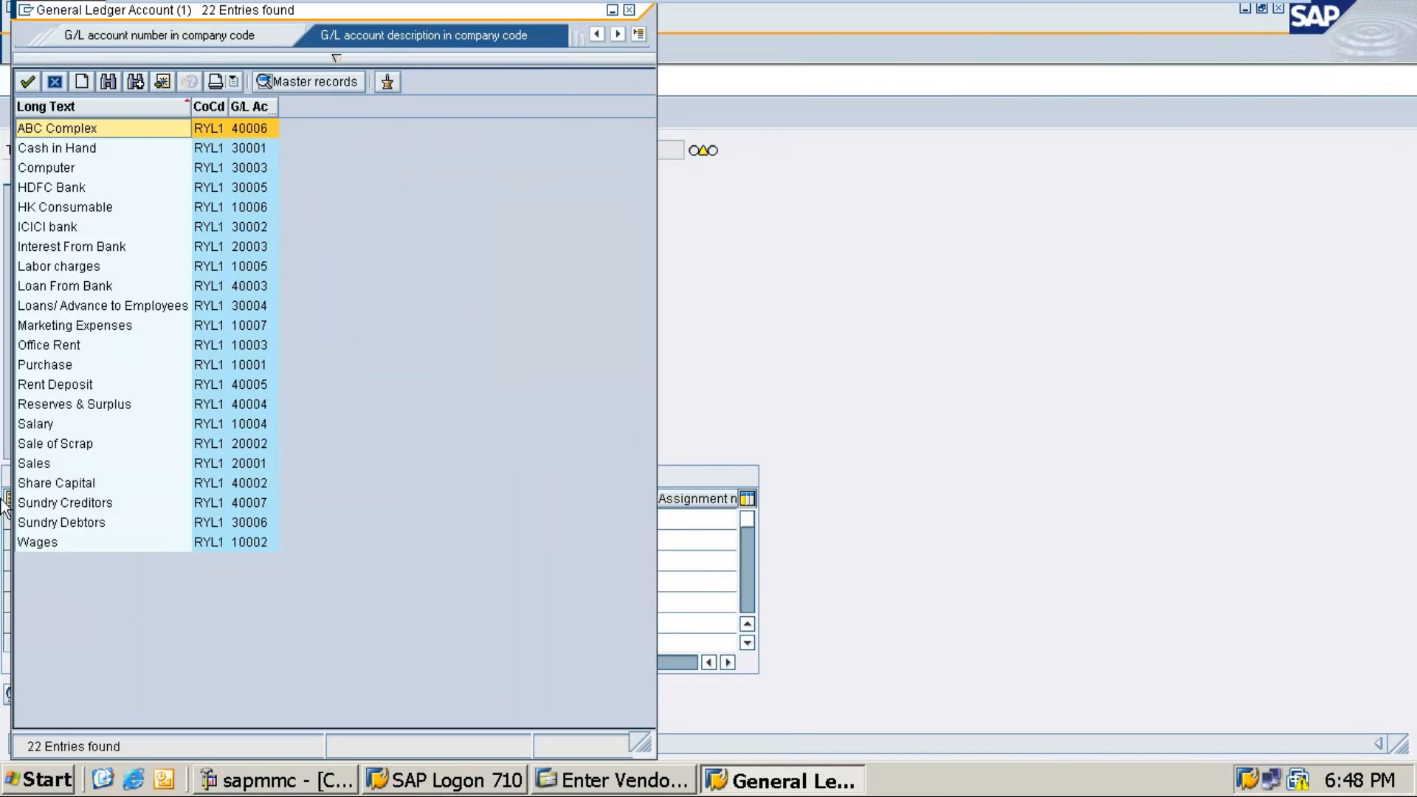
{"action": "double_click", "coordinate": [59, 365]}
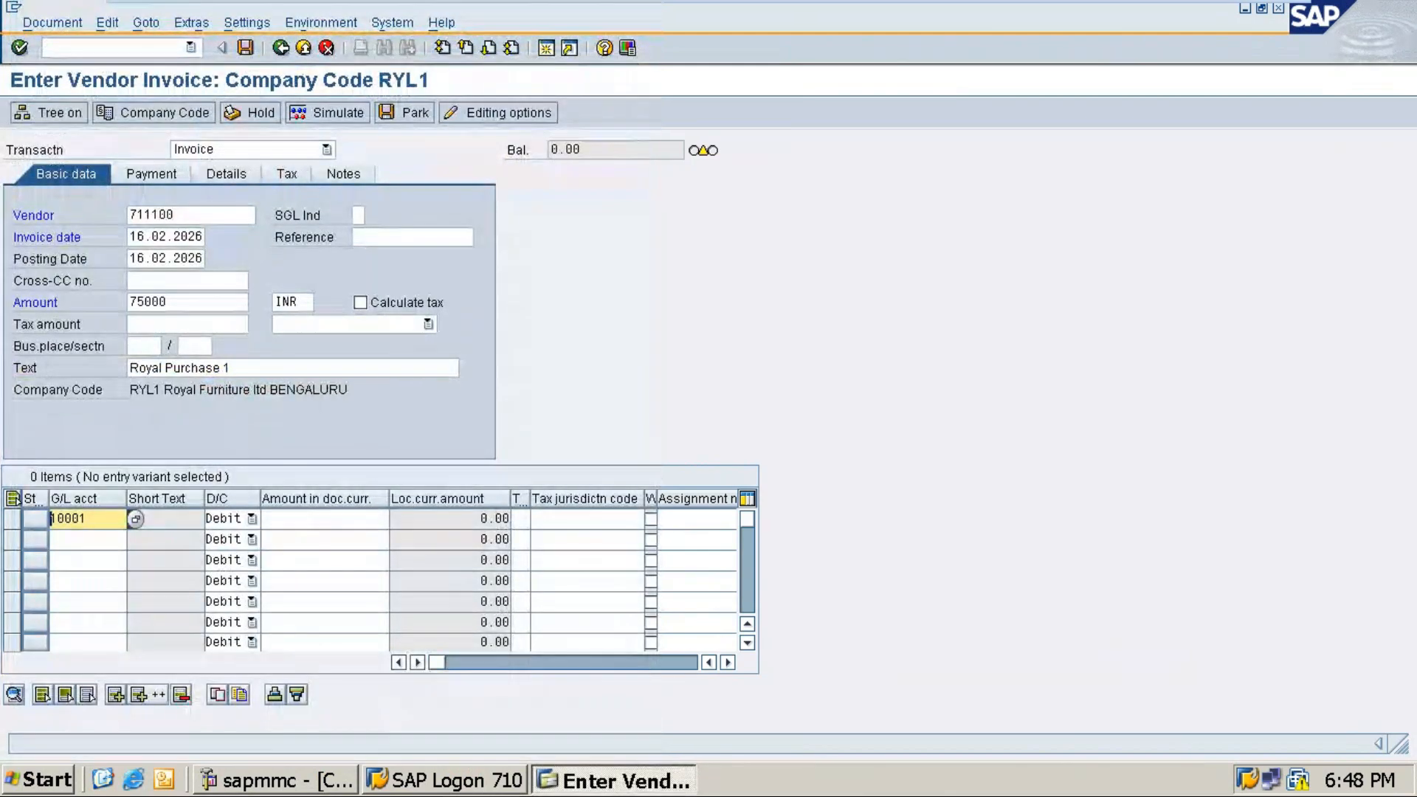
{"action": "key", "text": "Tab"}
{"action": "key", "text": "Tab"}
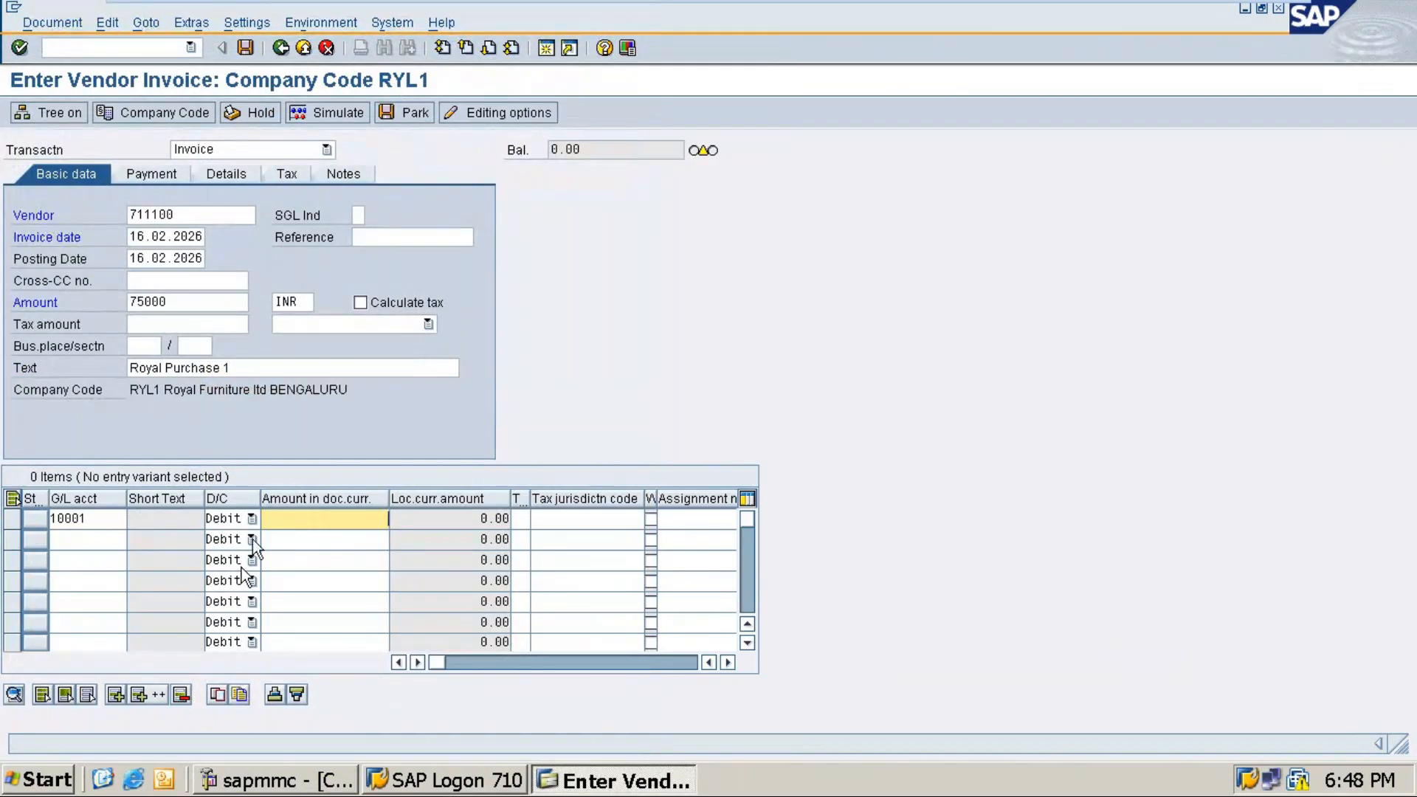
In the first line item, enter * as the document currency amount and + as the text, and submit the entries.
{"action": "key", "text": "Tab"}
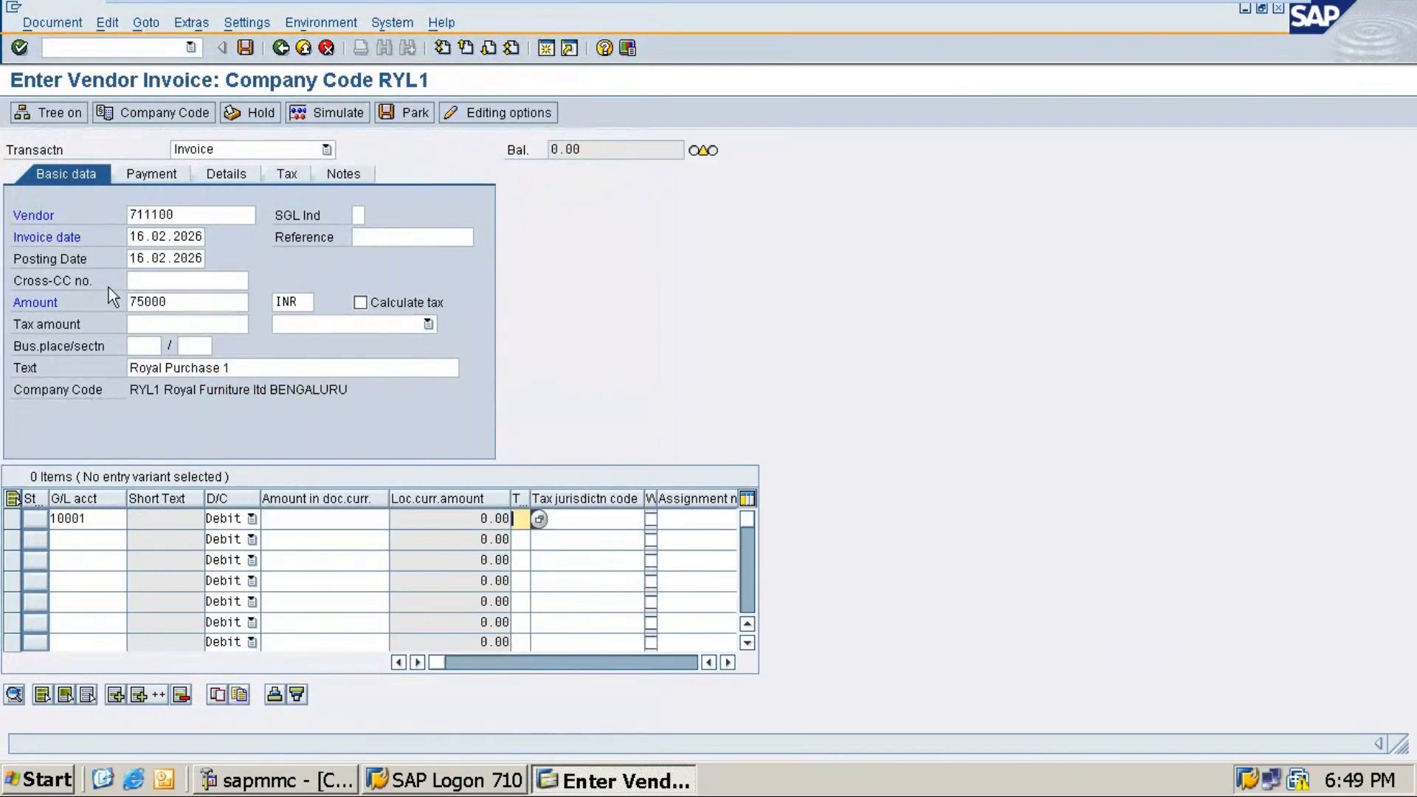
{"action": "left_click", "coordinate": [306, 518]}
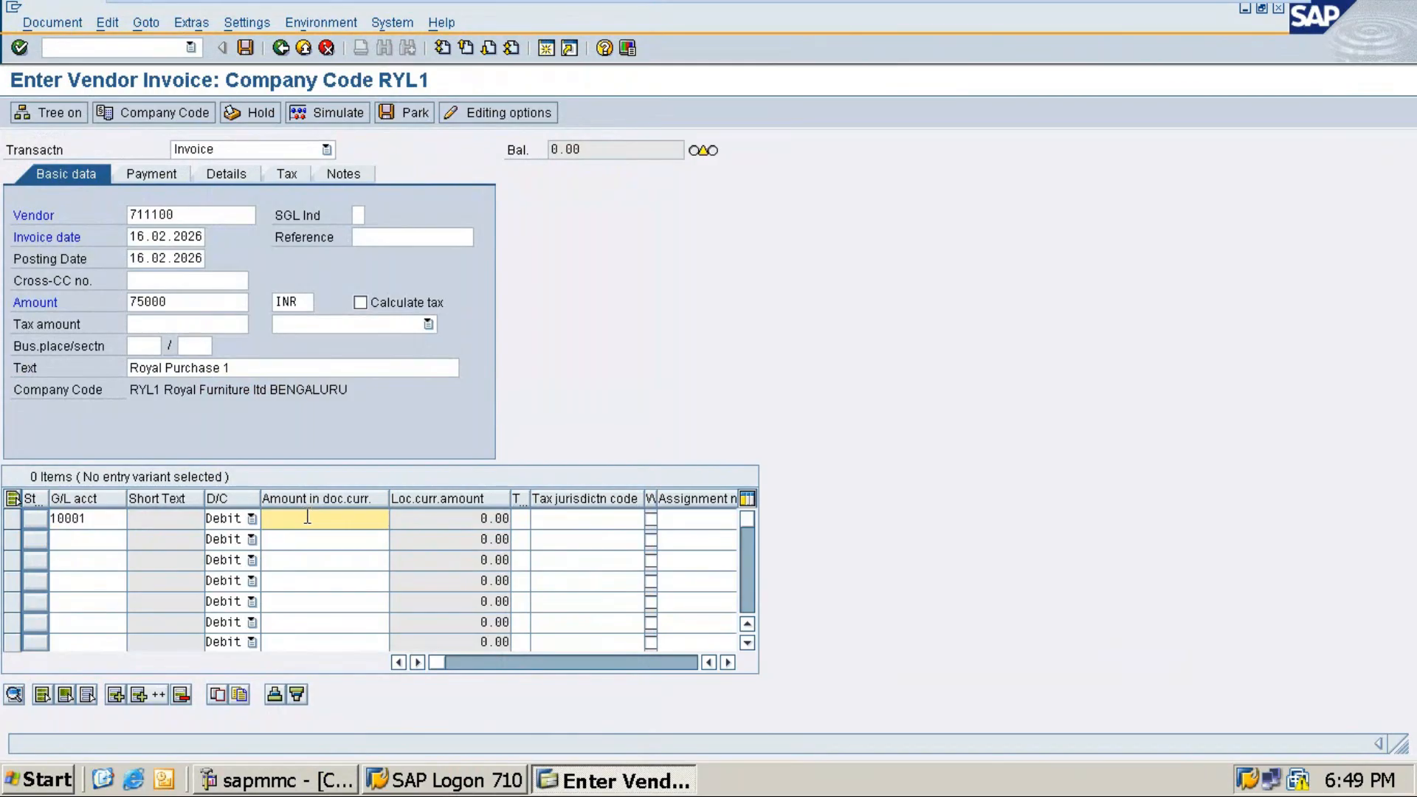
{"action": "type", "text": "*"}
{"action": "key", "text": "Tab"}
{"action": "key", "text": "Tab"}
{"action": "key", "text": "Tab"}
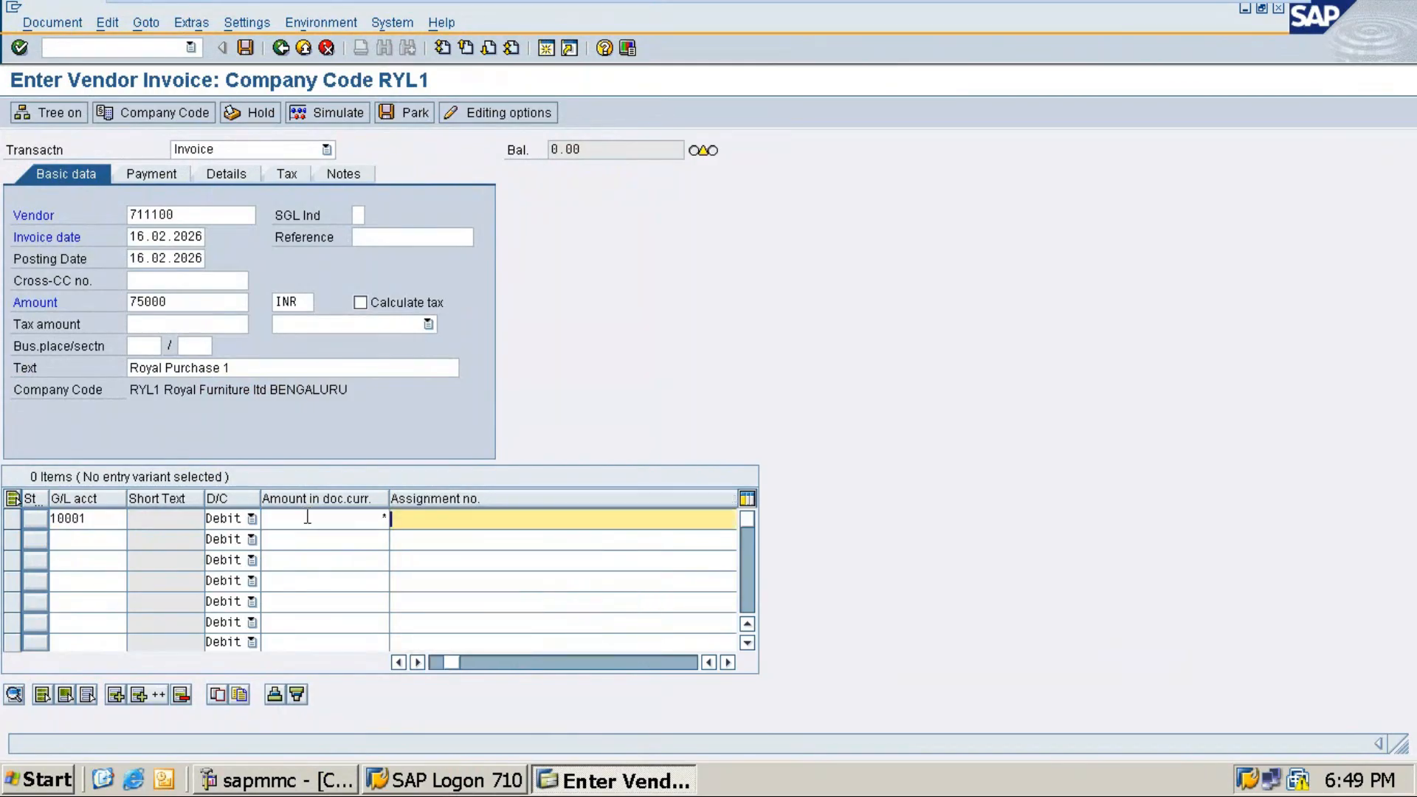
{"action": "key", "text": "Tab"}
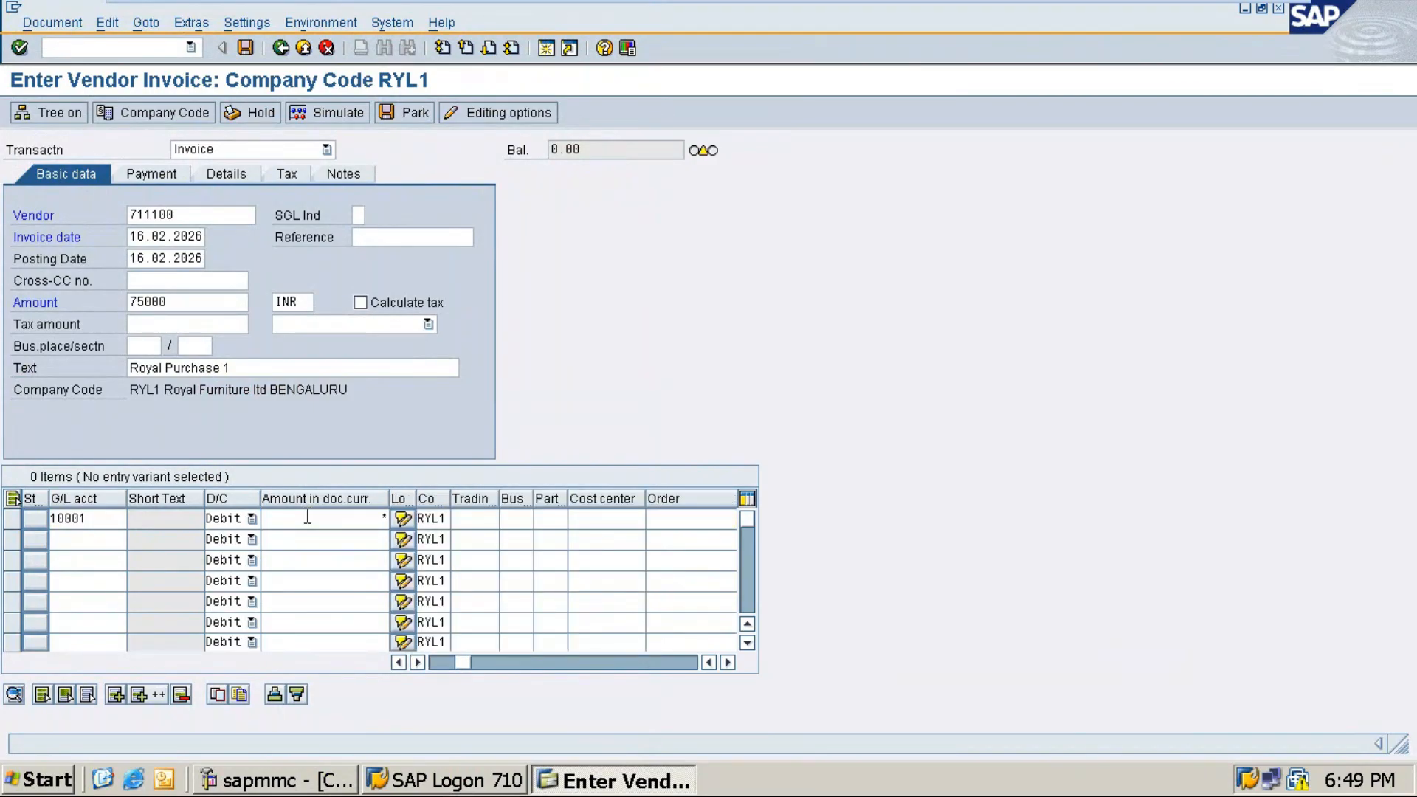
{"action": "key", "text": "shift+Tab"}
{"action": "type", "text": "+"}
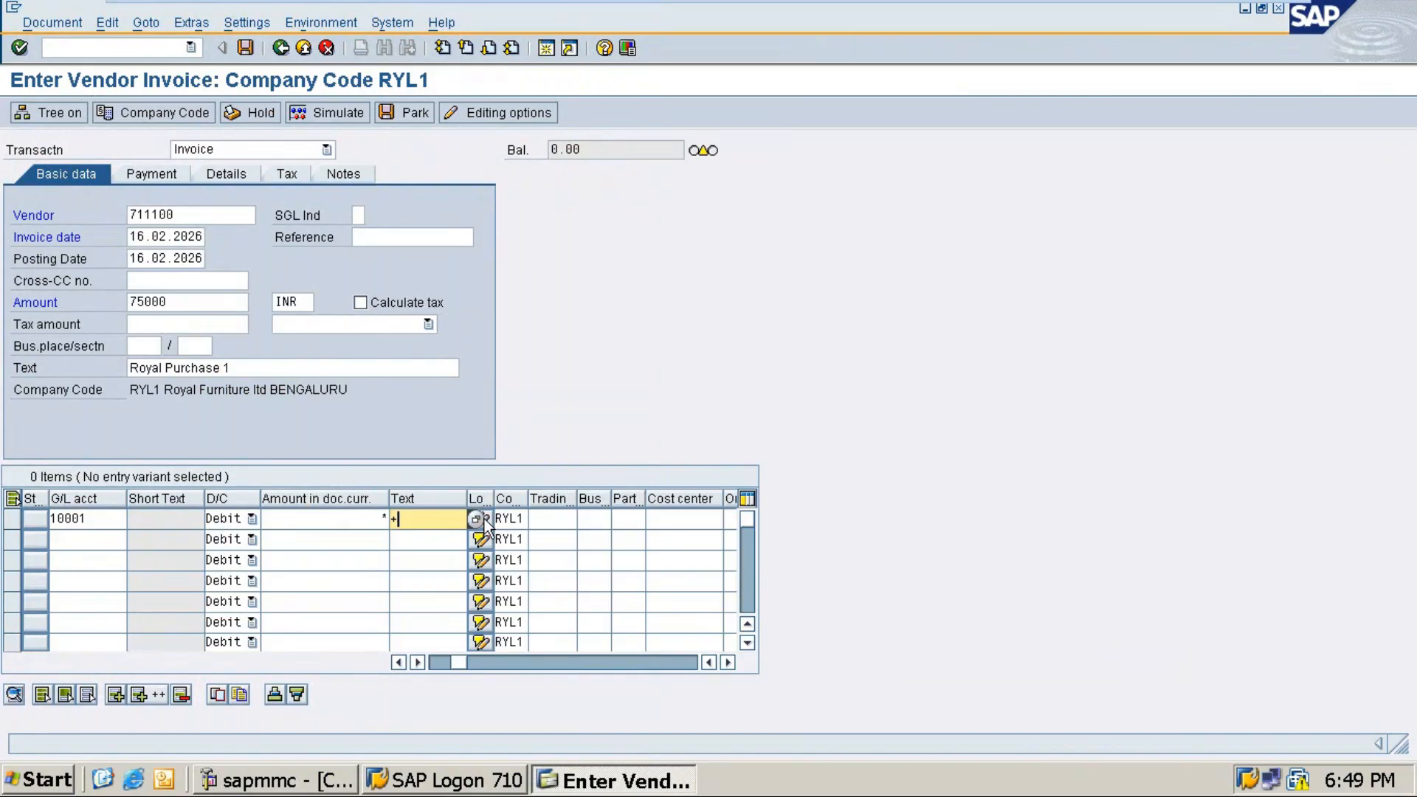
{"action": "key", "text": "Return"}
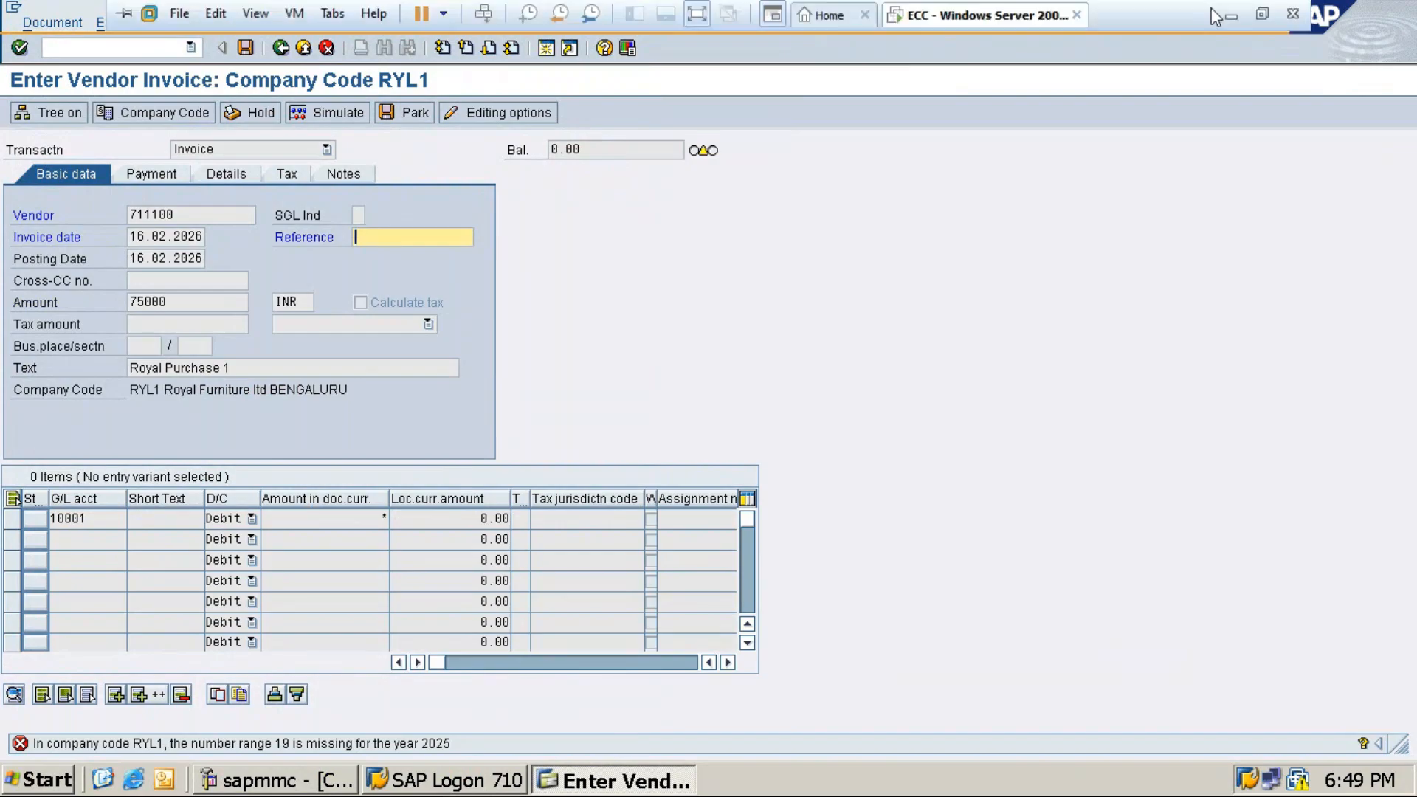
Switch to the Word notes and add a document number range row with number 19, year 2025, from 501 to 1000.
{"action": "left_click", "coordinate": [1227, 20]}
{"action": "scroll", "coordinate": [487, 650], "scroll_direction": "up", "scroll_amount": 3}
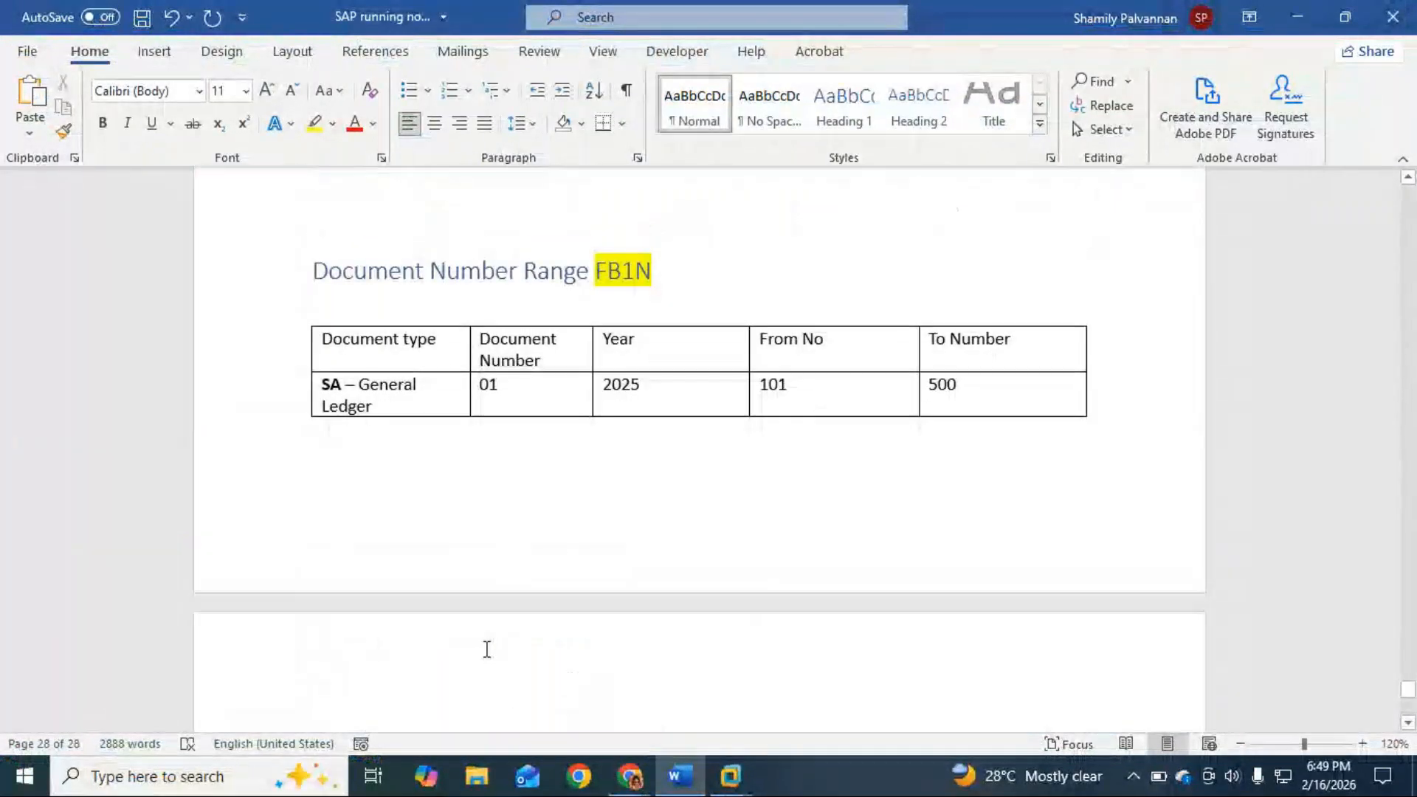
{"action": "left_click", "coordinate": [1056, 392]}
{"action": "key", "text": "Tab"}
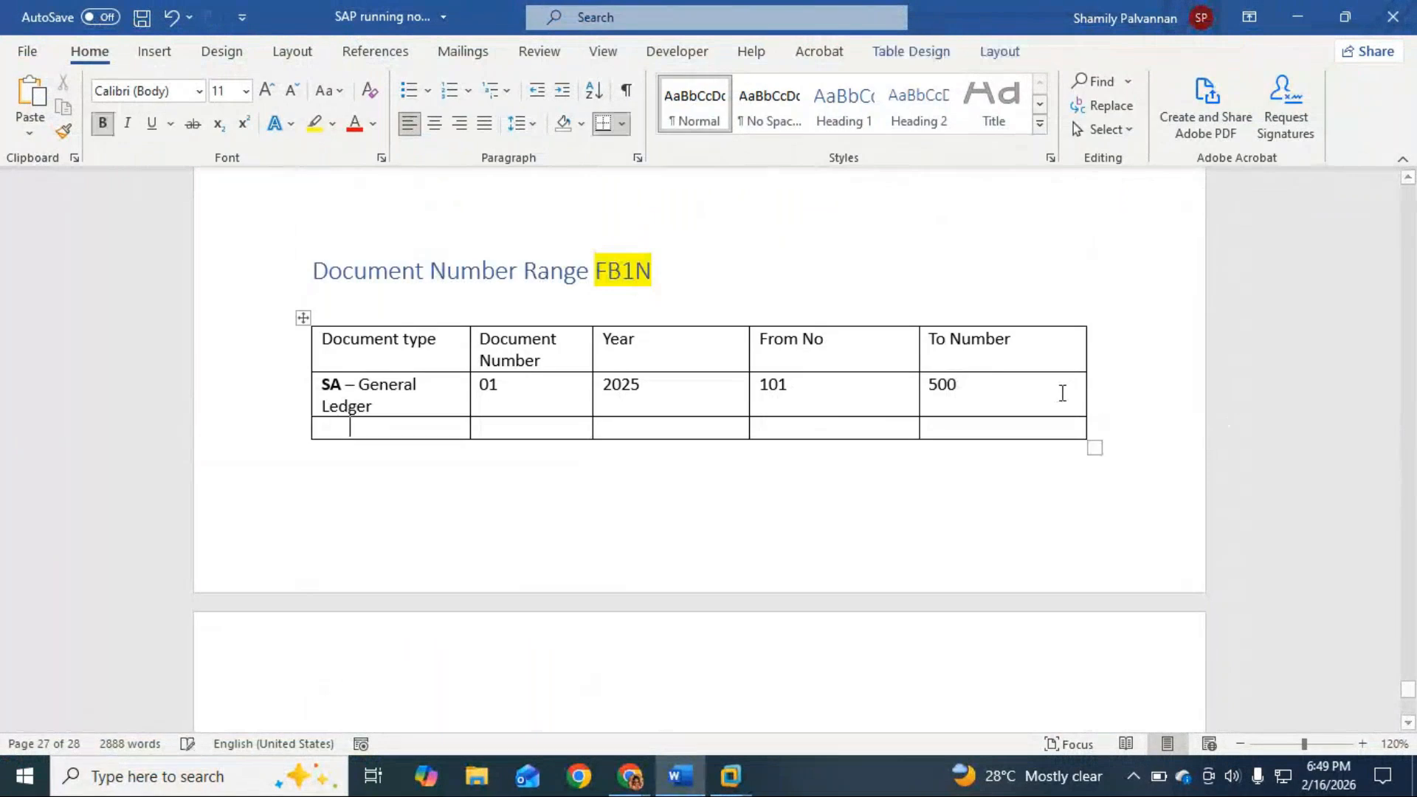
{"action": "key", "text": "Tab"}
{"action": "type", "text": "19"}
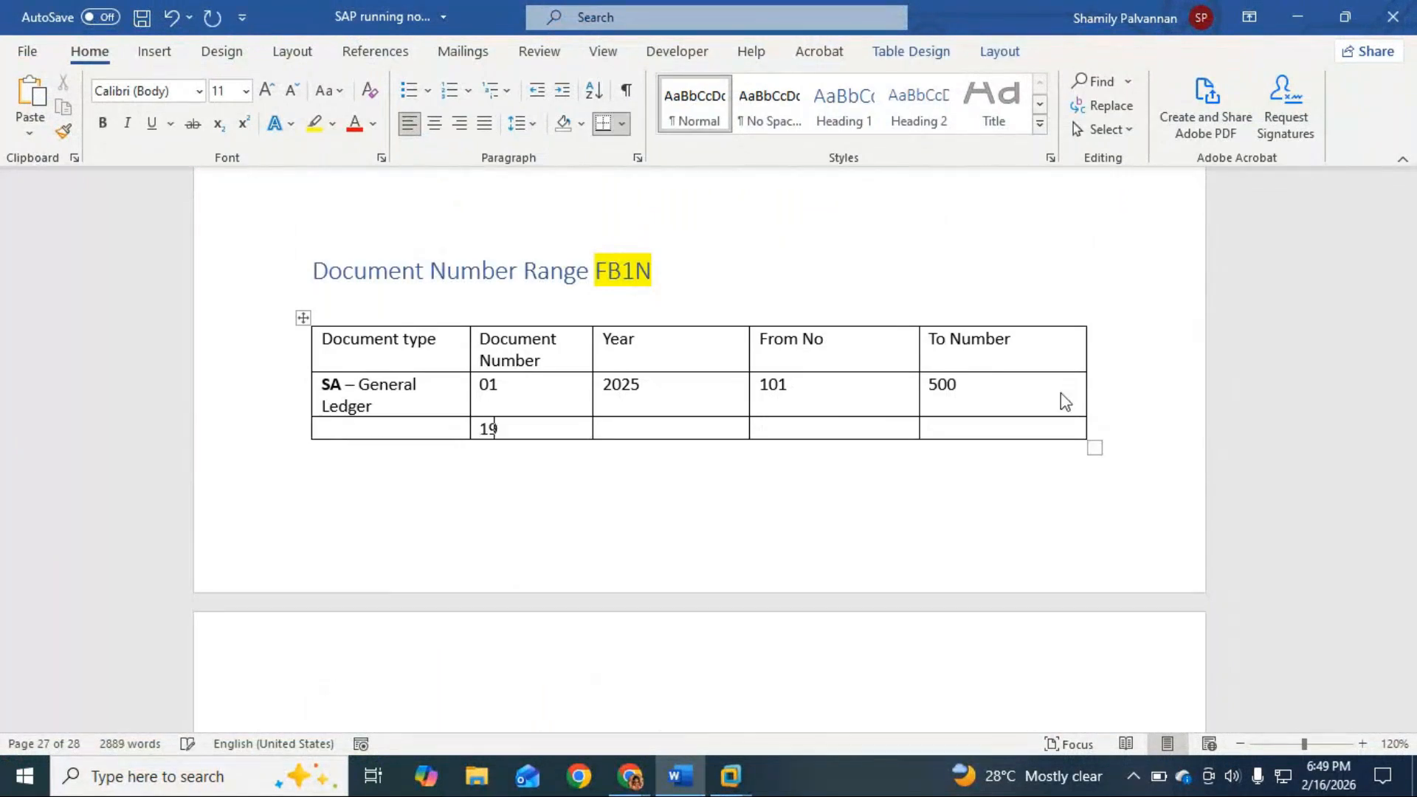
{"action": "type", "text": "2029"}
{"action": "key", "text": "BackSpace"}
{"action": "key", "text": "Tab"}
{"action": "type", "text": "501"}
{"action": "key", "text": "Tab"}
{"action": "type", "text": "1000"}
Label the new row's document type as "Vendor Invoice".
{"action": "left_click", "coordinate": [400, 432]}
{"action": "type", "text": "Vendor"}
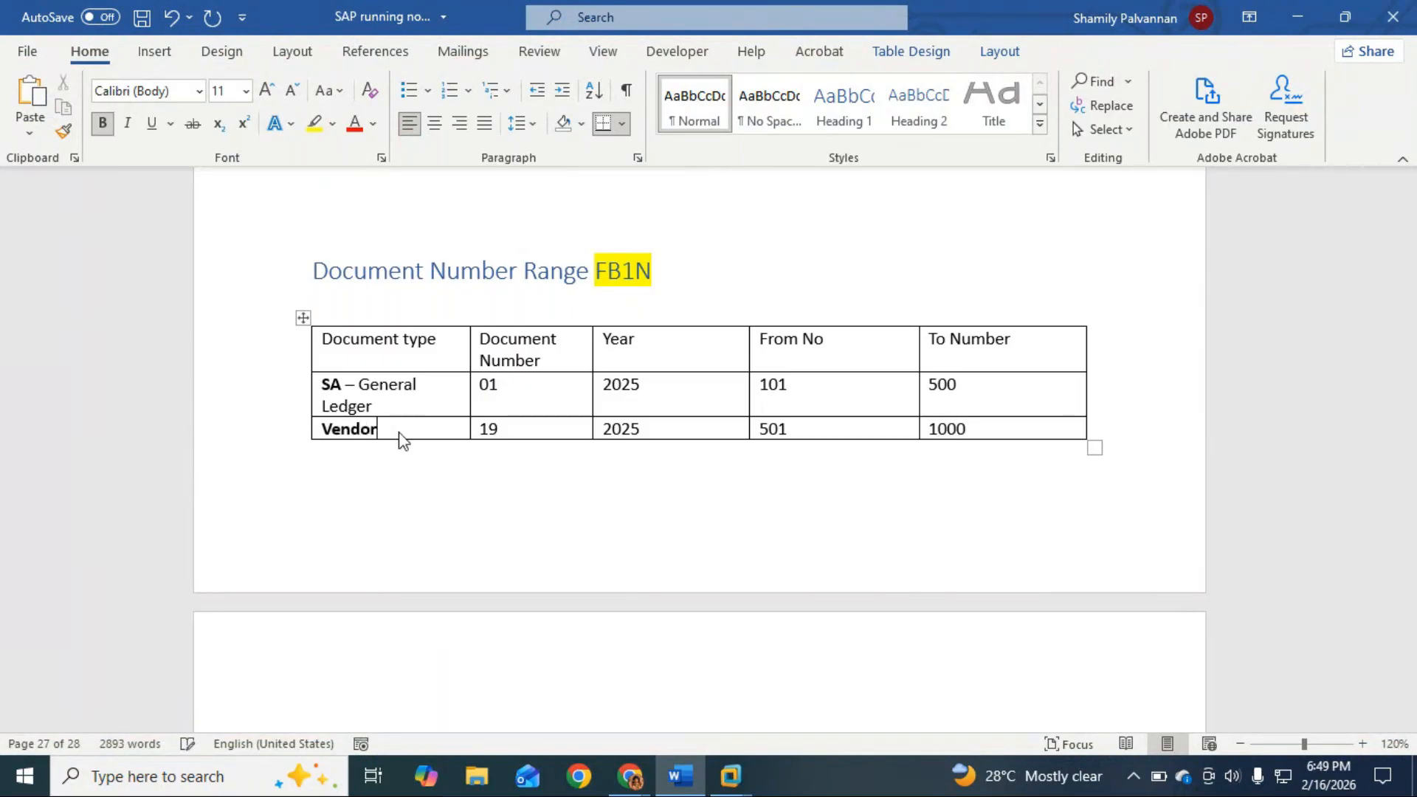
{"action": "type", "text": " In"}
{"action": "key", "text": "BackSpace"}
{"action": "key", "text": "BackSpace"}
{"action": "type", "text": "D"}
{"action": "key", "text": "BackSpace"}
{"action": "type", "text": "Invoice"}
{"action": "key", "text": "alt+Tab"}
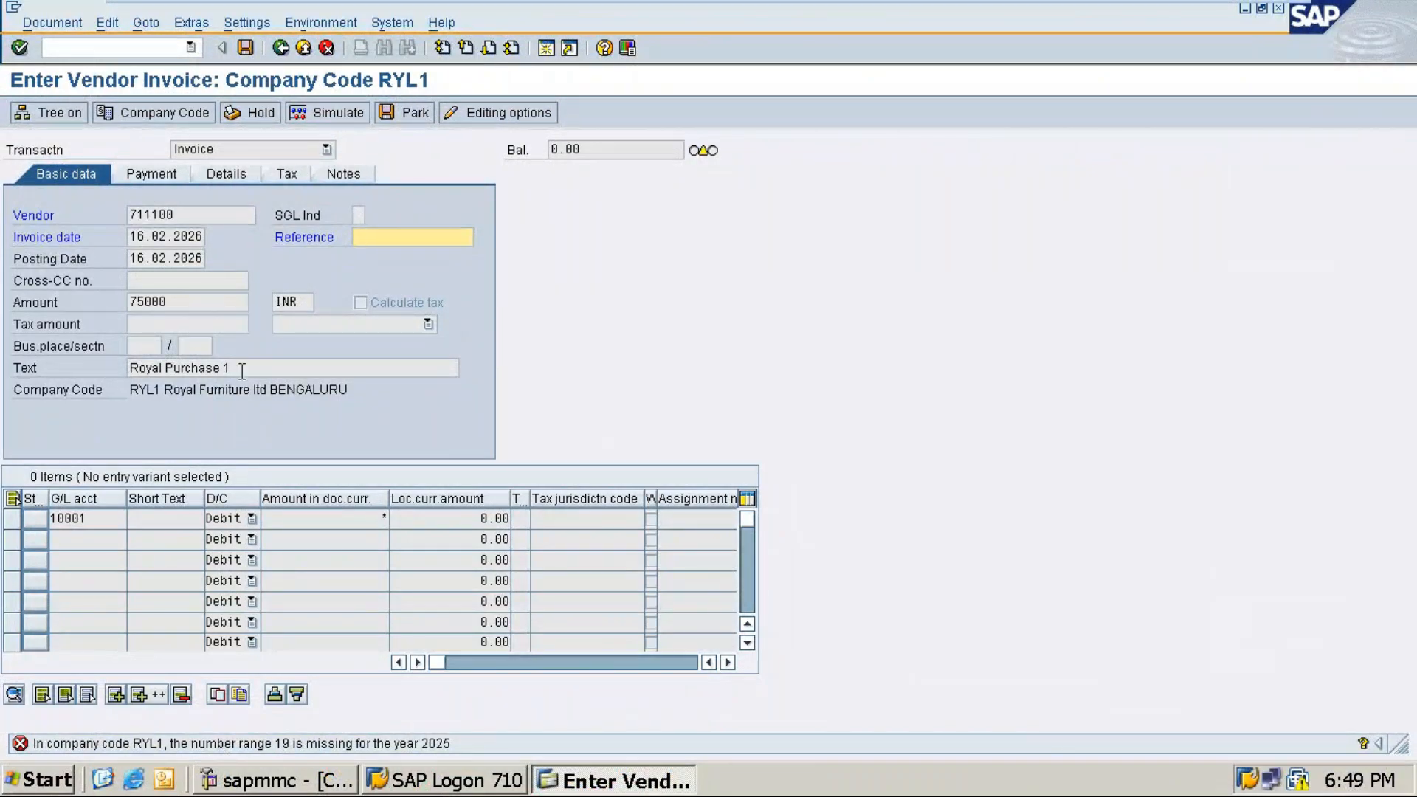
{"action": "key", "text": "alt+Tab"}
{"action": "key", "text": "alt+Tab"}
{"action": "key", "text": "alt+Tab"}
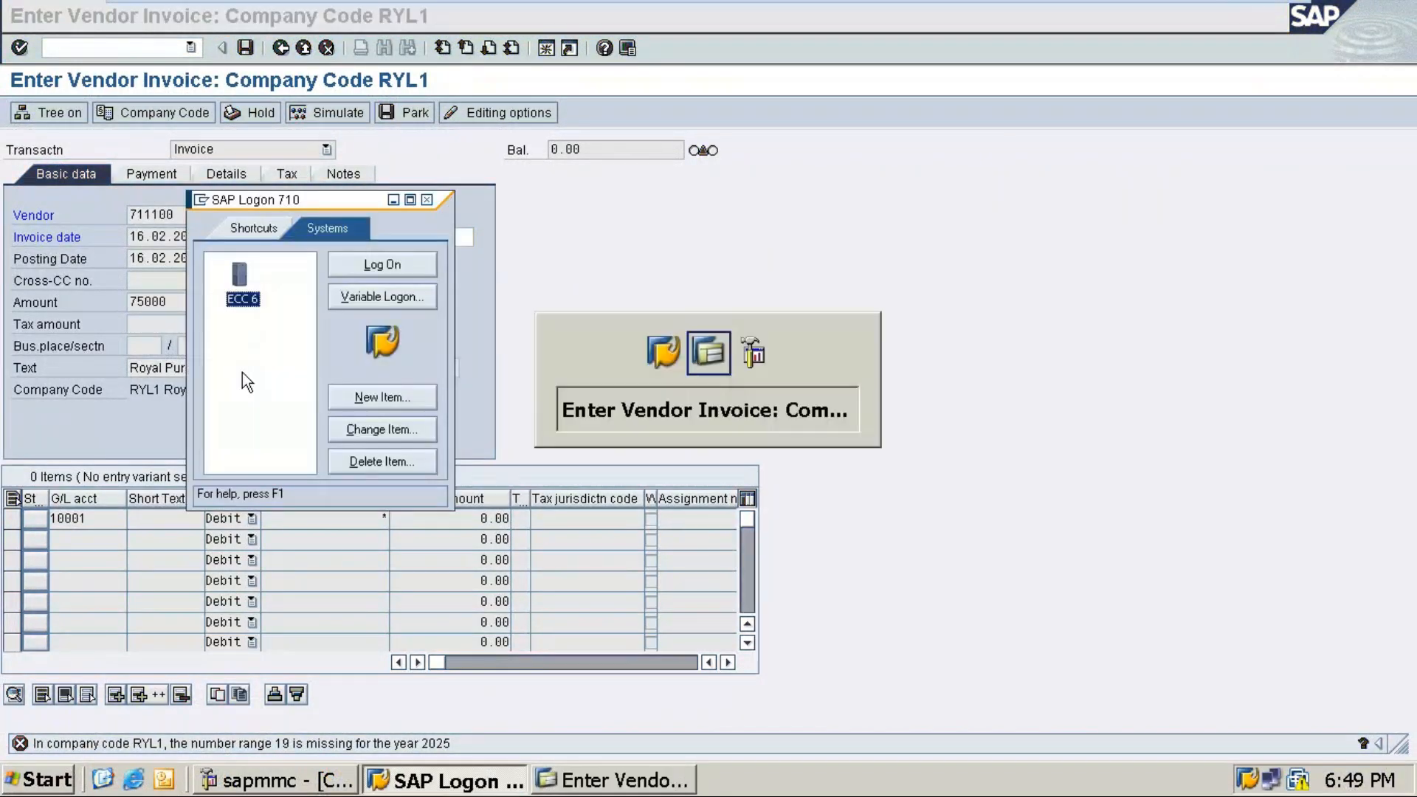
{"action": "key", "text": "alt+Tab"}
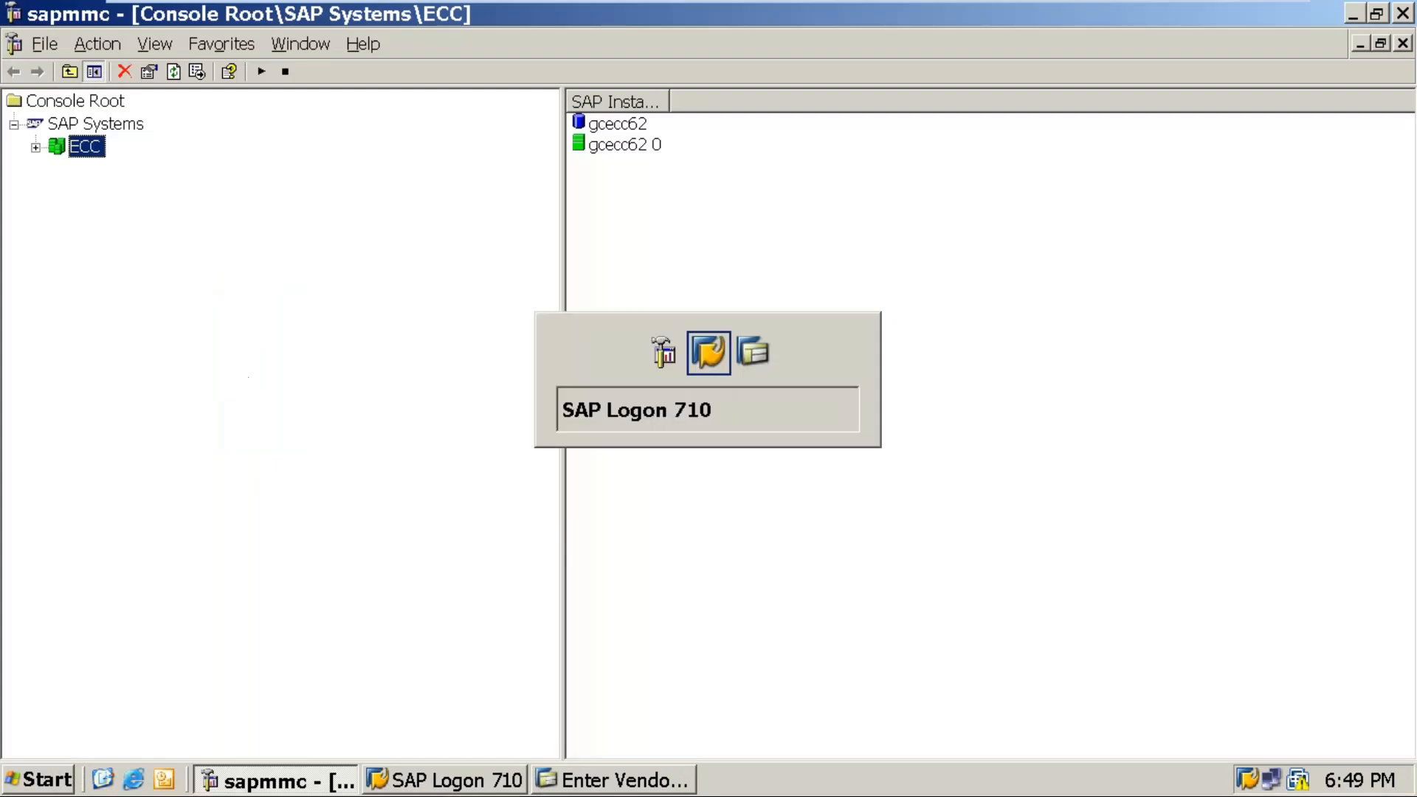
{"action": "key", "text": "alt+Tab"}
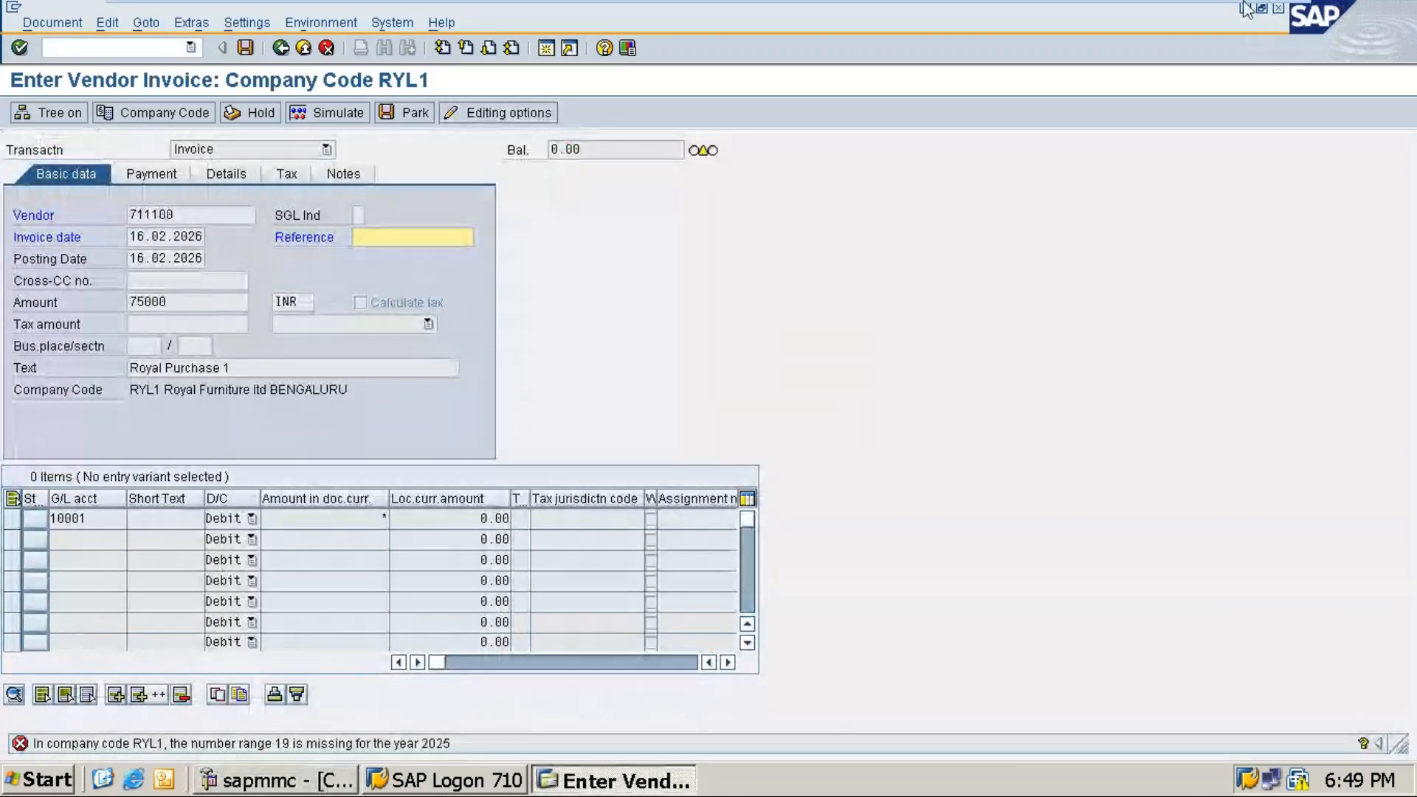
{"action": "left_click", "coordinate": [1237, 14]}
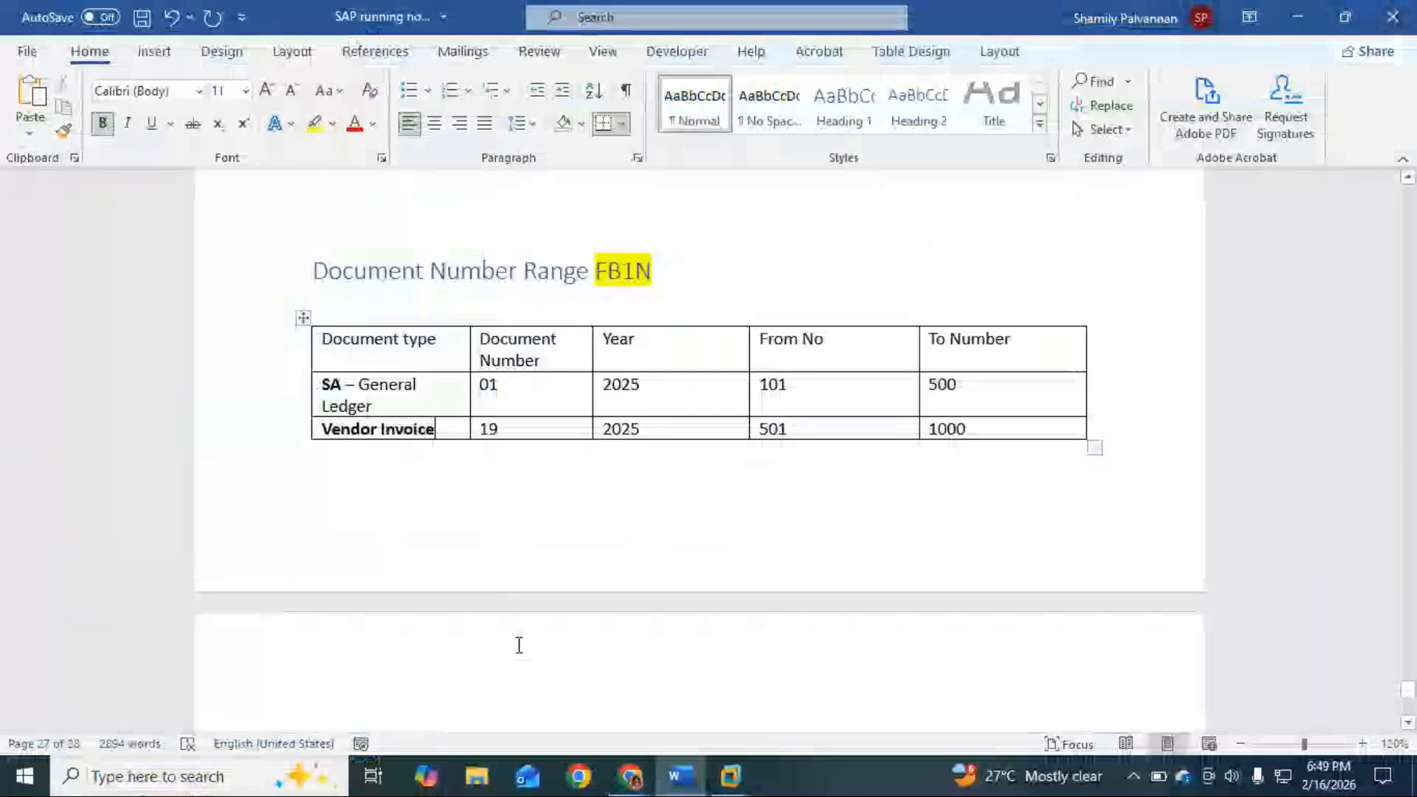
Below the vendor document entry steps, write the example "Purchase of Goods from Lalitha distributor ltd for Rs. 750000".
{"action": "scroll", "coordinate": [428, 553], "scroll_direction": "down", "scroll_amount": 1}
{"action": "scroll", "coordinate": [420, 590], "scroll_direction": "down", "scroll_amount": 1}
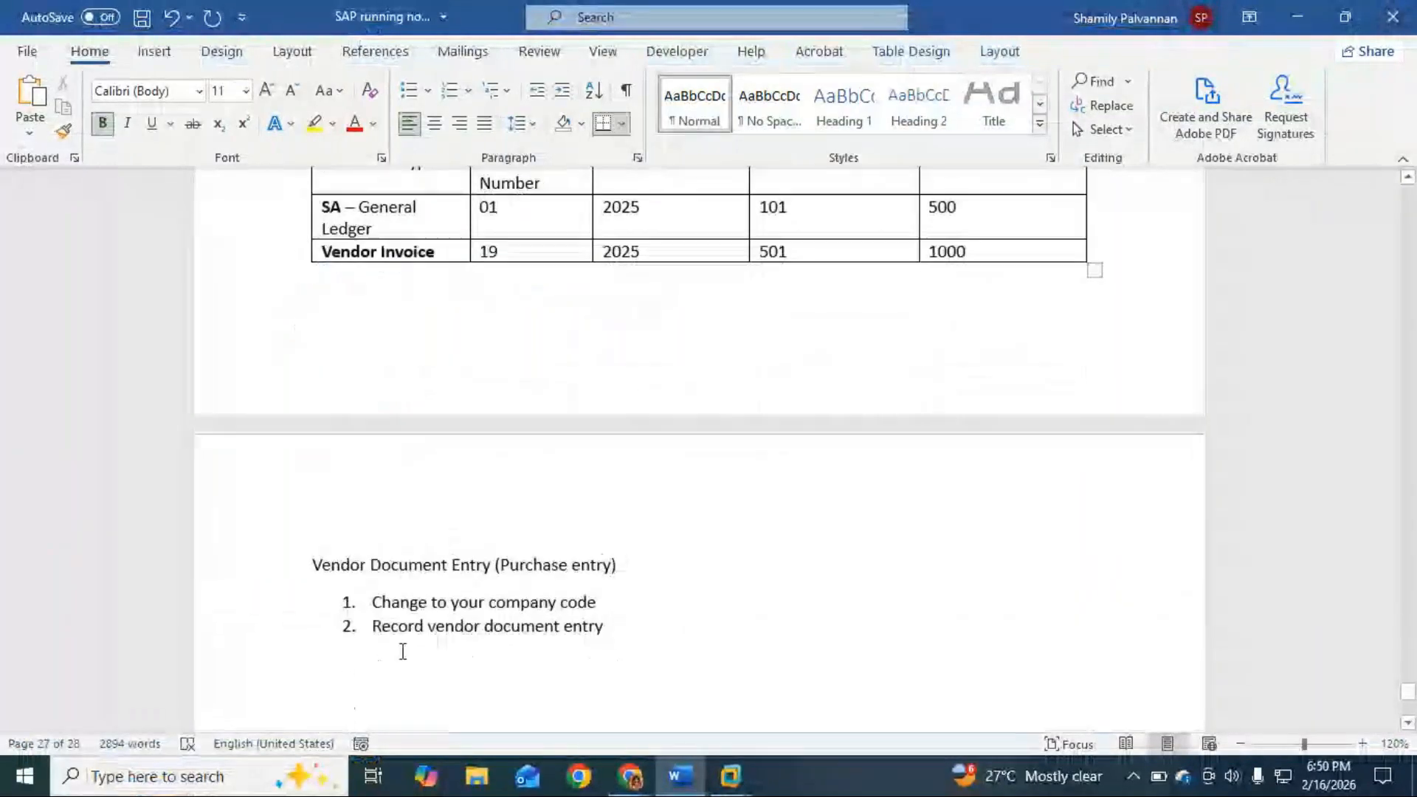
{"action": "left_click", "coordinate": [624, 627]}
{"action": "key", "text": "Return"}
{"action": "key", "text": "Return"}
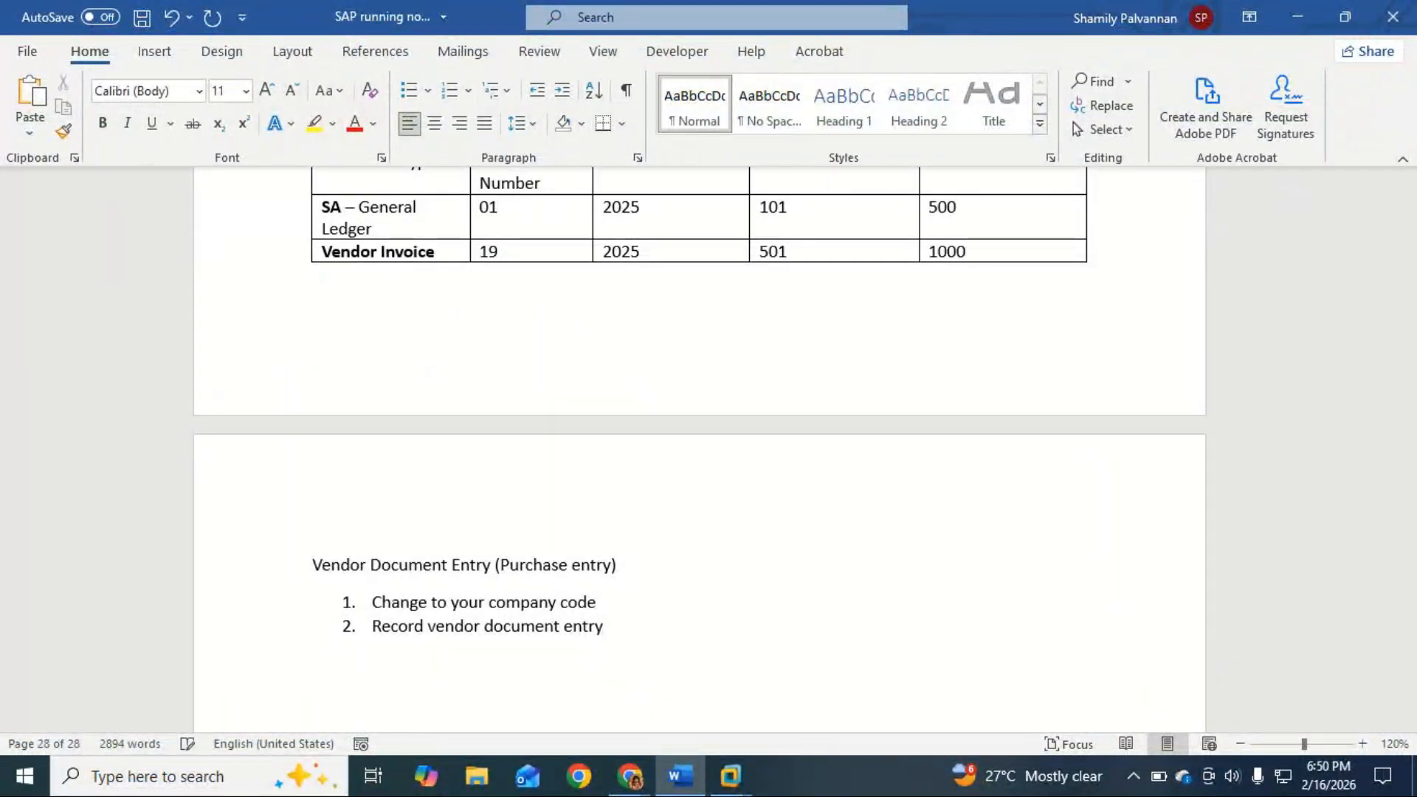
{"action": "type", "text": "Purchase of Good fro"}
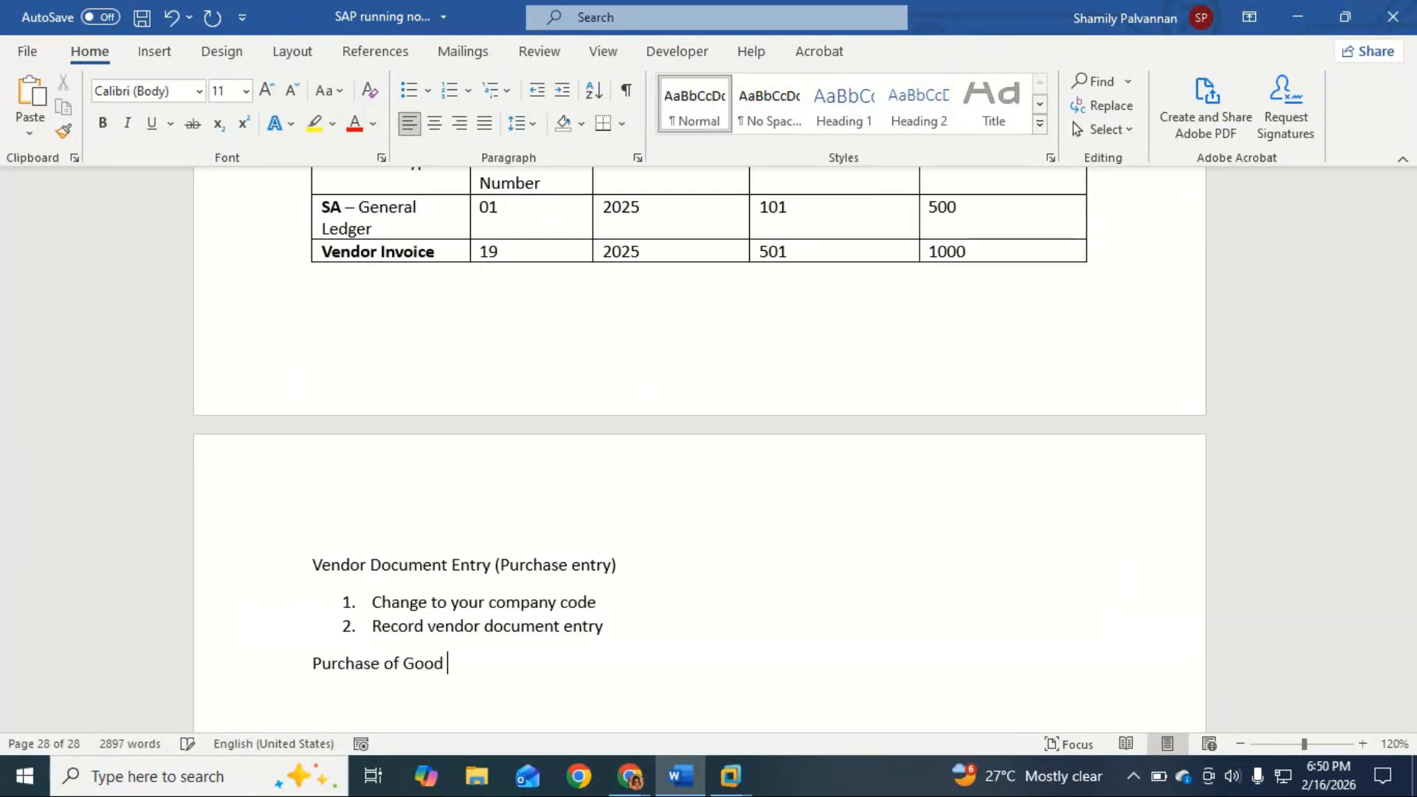
{"action": "key", "text": "BackSpace"}
{"action": "key", "text": "BackSpace"}
{"action": "key", "text": "BackSpace"}
{"action": "key", "text": "BackSpace"}
{"action": "type", "text": "s"}
{"action": "type", "text": " from L"}
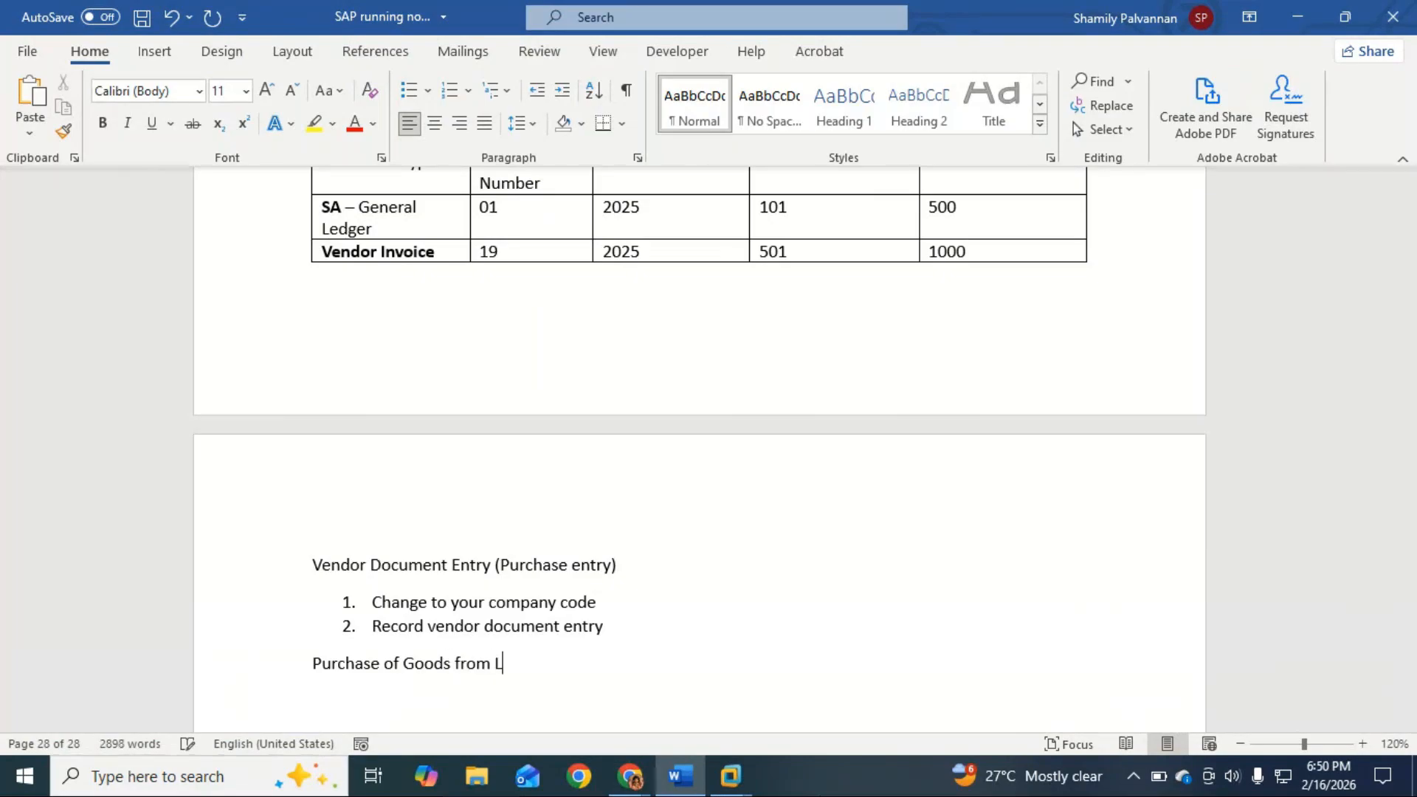
{"action": "type", "text": "alitha distributor ltd"}
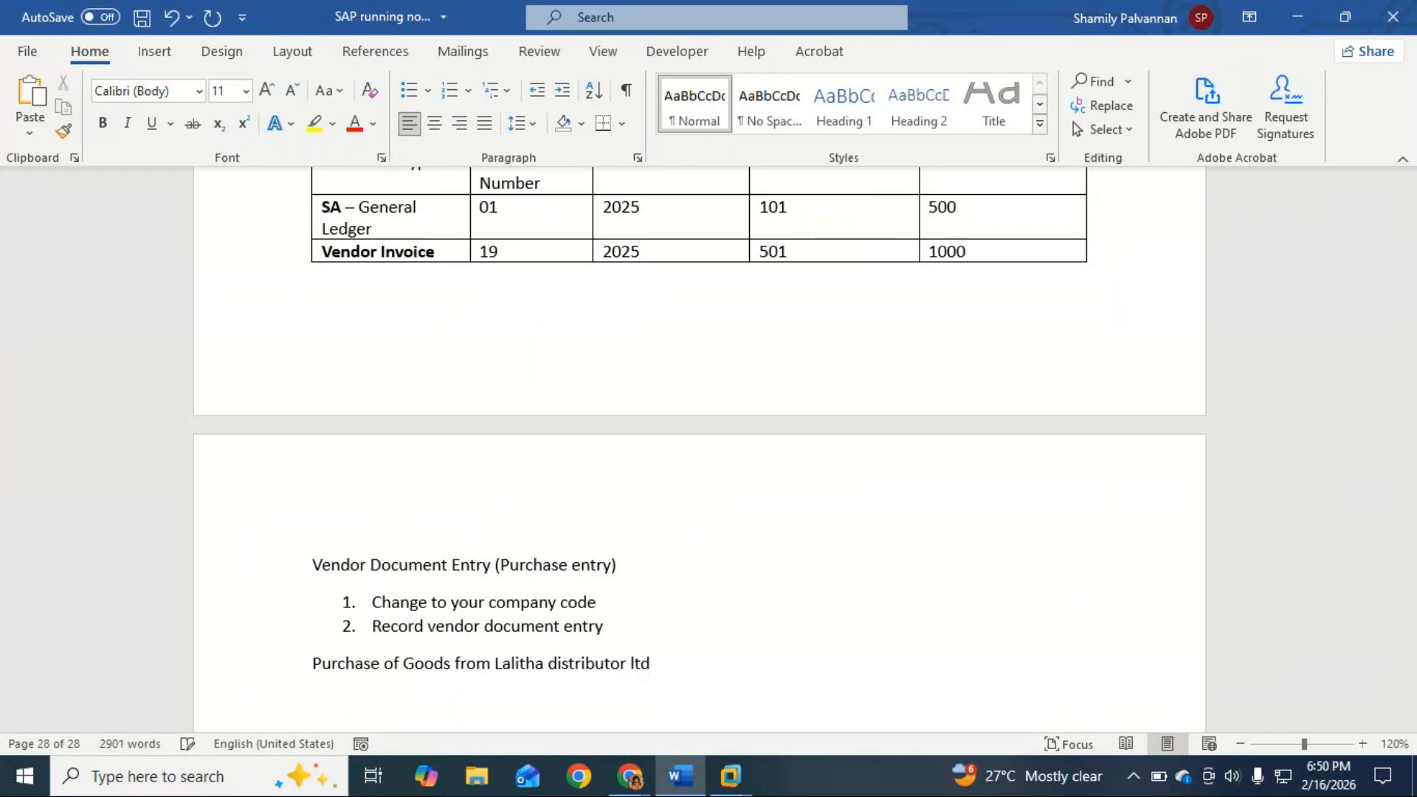
{"action": "type", "text": " for Rs. 750000"}
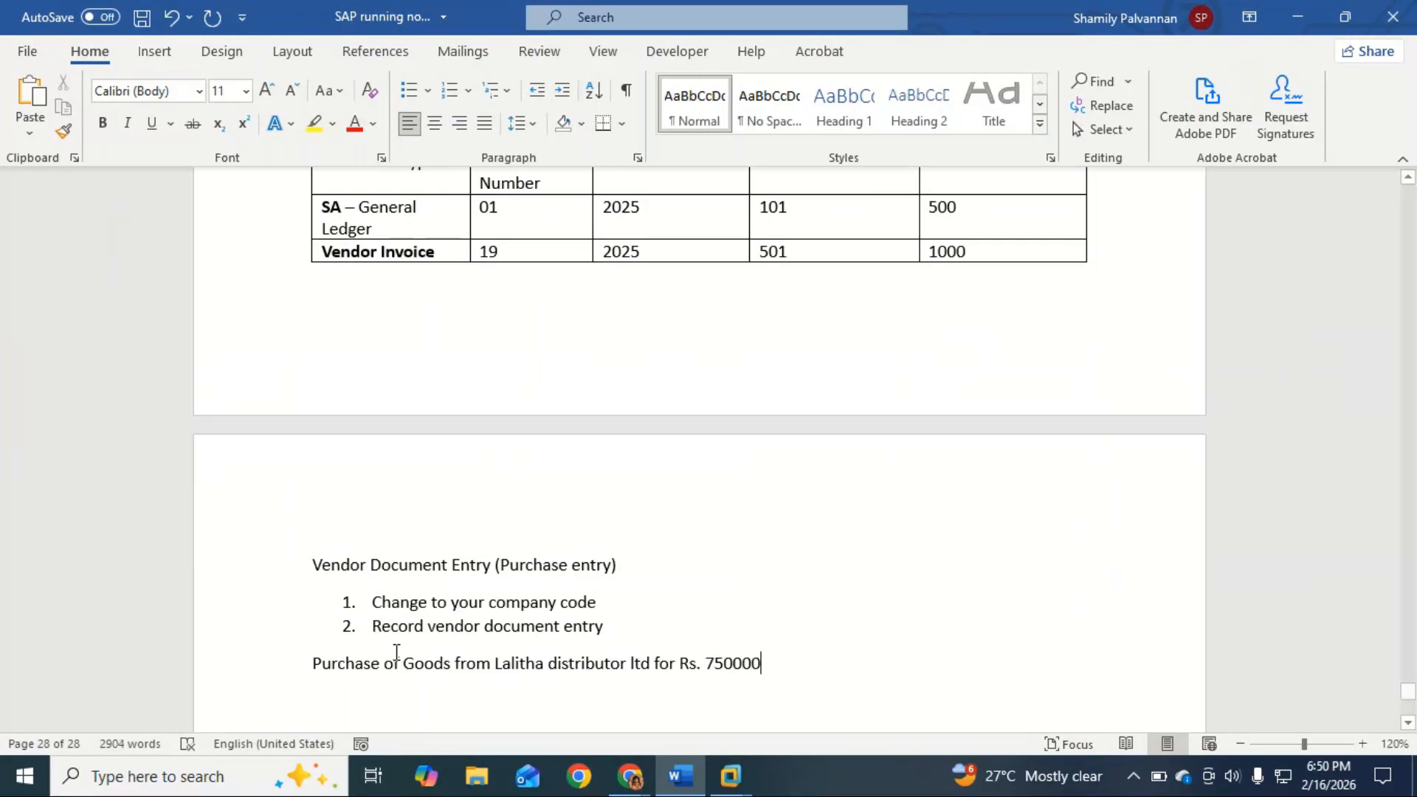
Format the purchase example as a bullet with a reduced indent and insert a blank line between it and the numbered steps.
{"action": "left_click", "coordinate": [302, 663]}
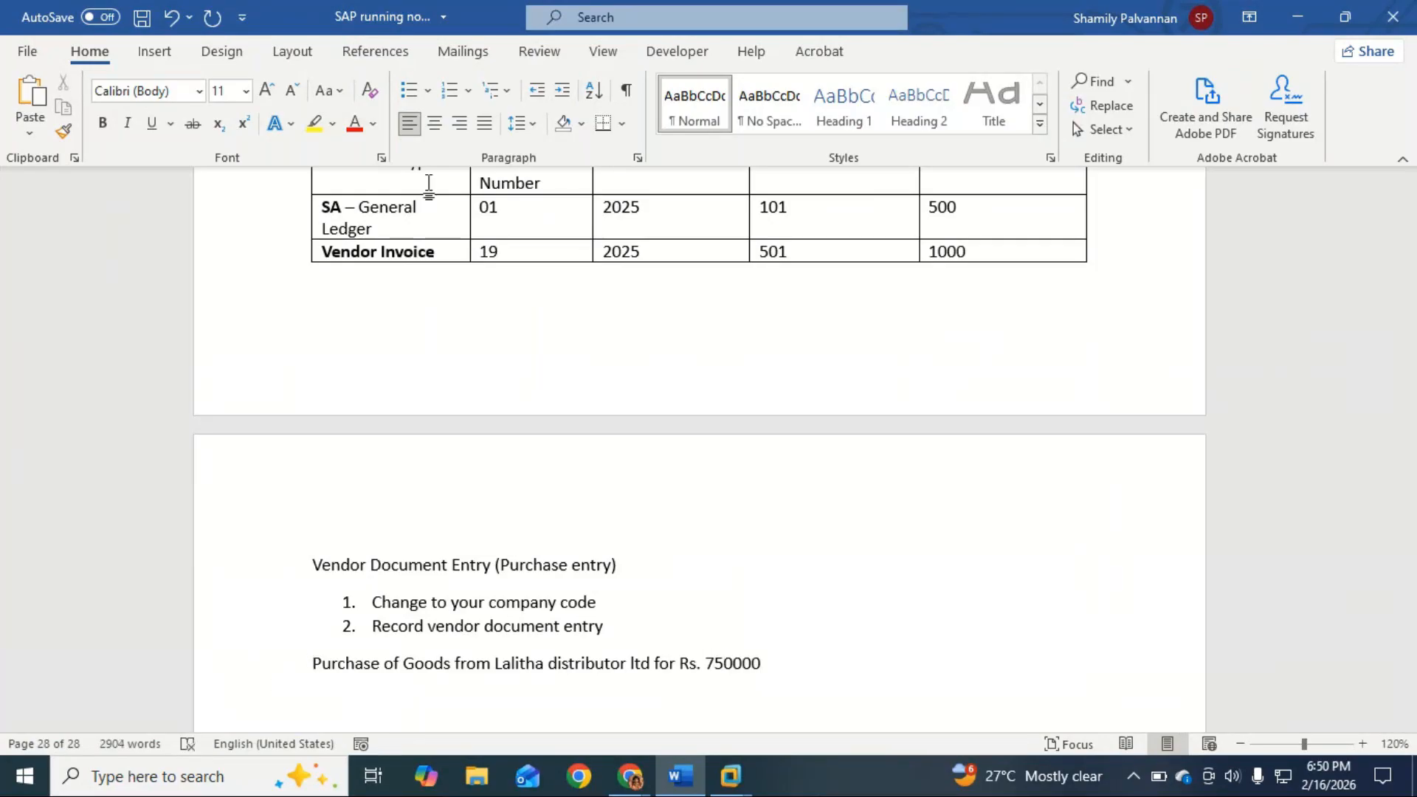
{"action": "left_click", "coordinate": [409, 90]}
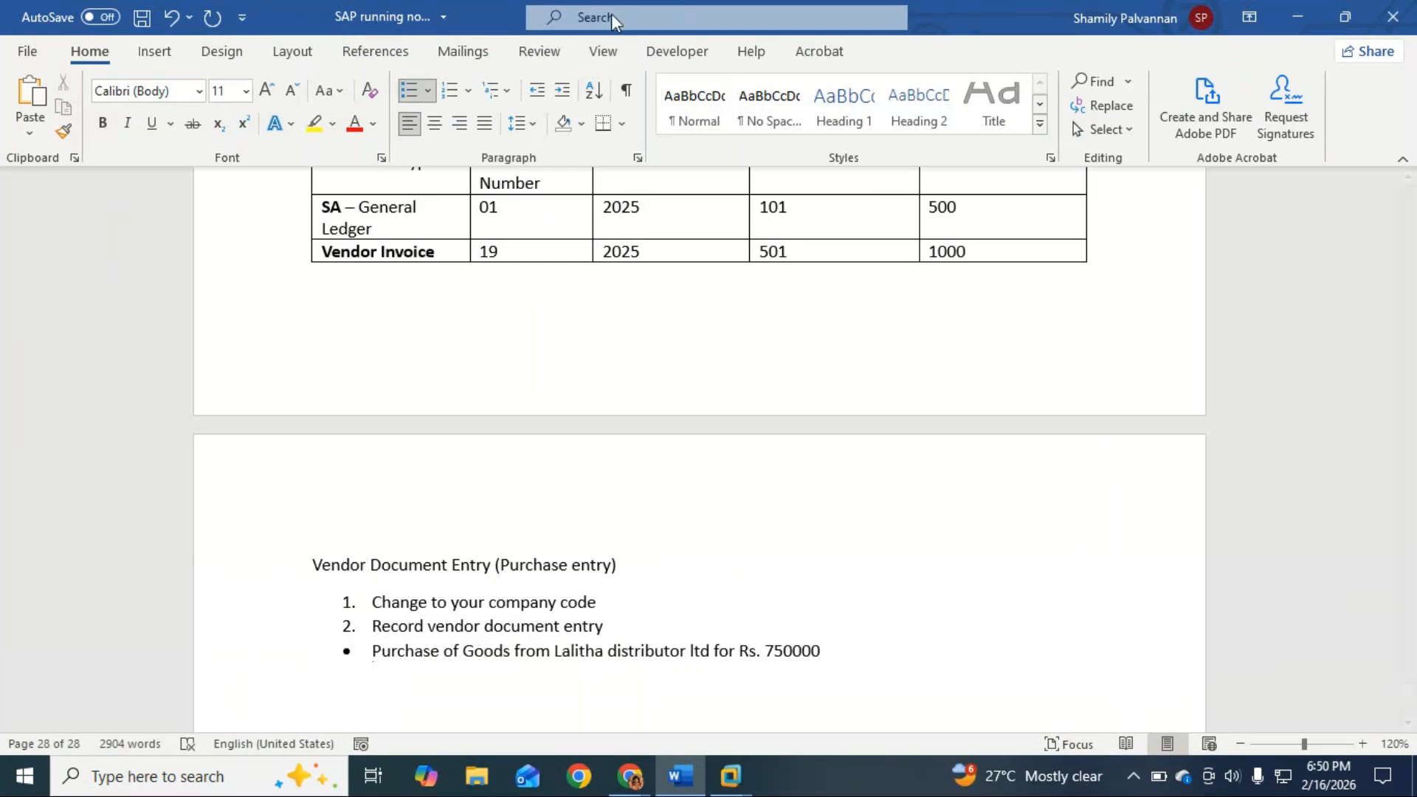
{"action": "left_click", "coordinate": [539, 100]}
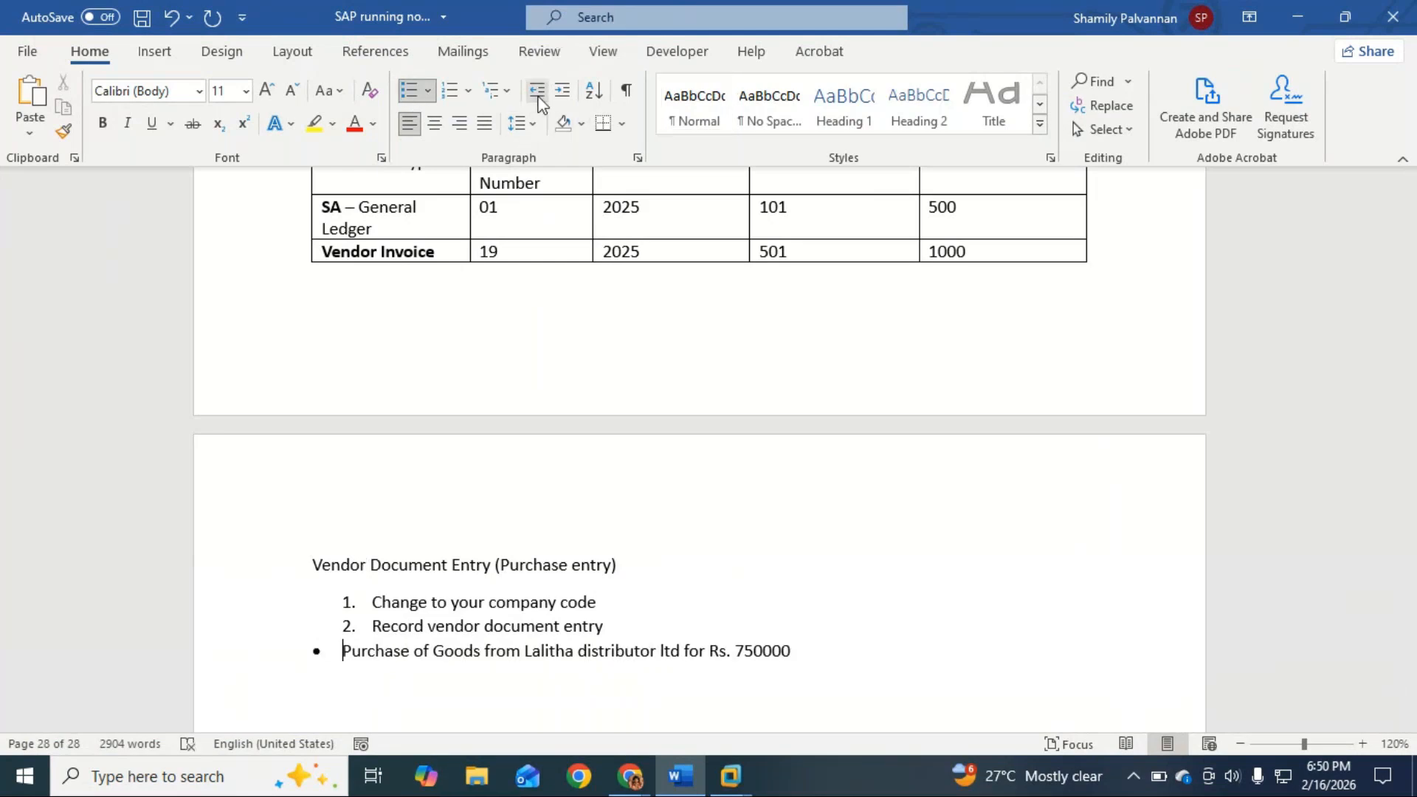
{"action": "left_click", "coordinate": [642, 626]}
{"action": "key", "text": "Return"}
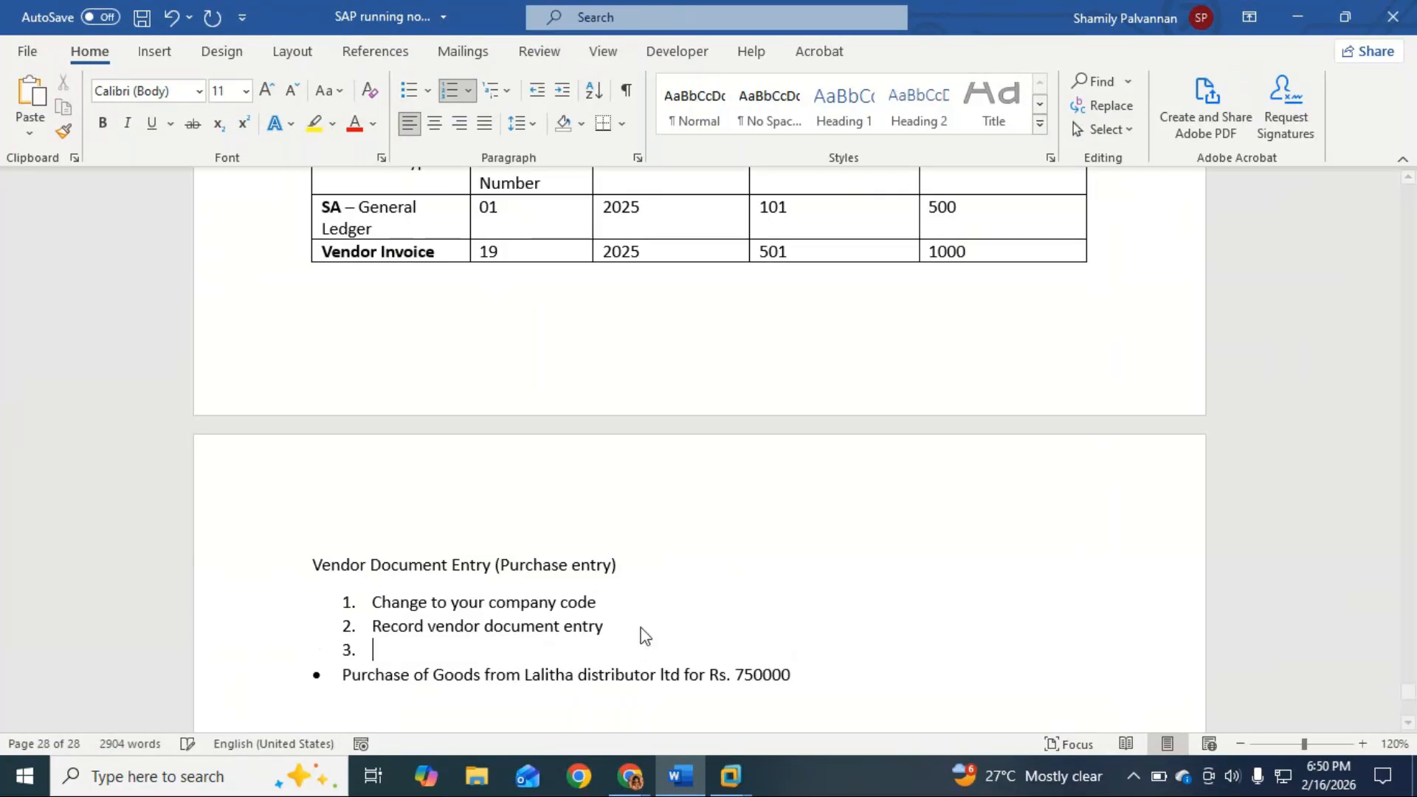
{"action": "key", "text": "Return"}
{"action": "scroll", "coordinate": [650, 627], "scroll_direction": "down", "scroll_amount": 2}
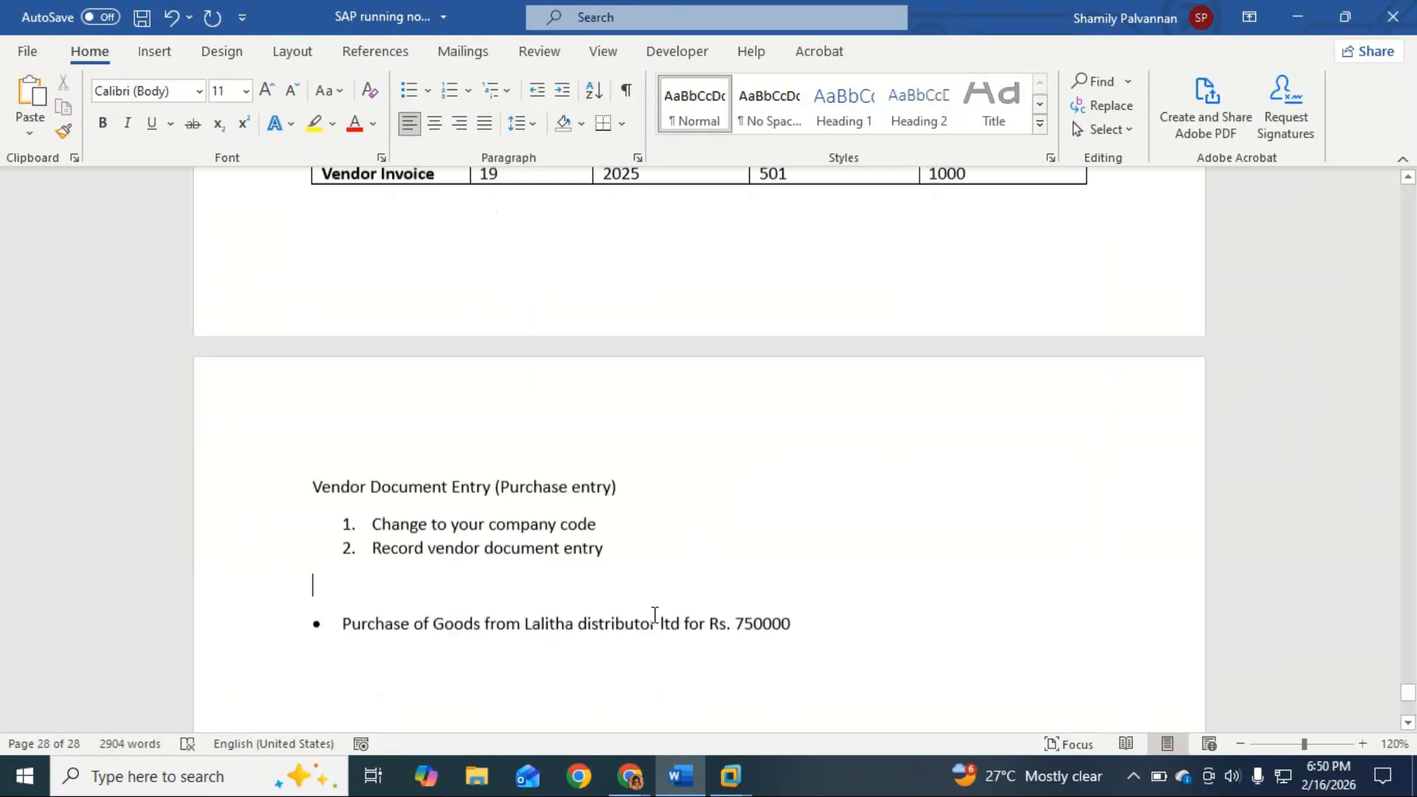
{"action": "left_click", "coordinate": [796, 601]}
{"action": "key", "text": "alt+Tab"}
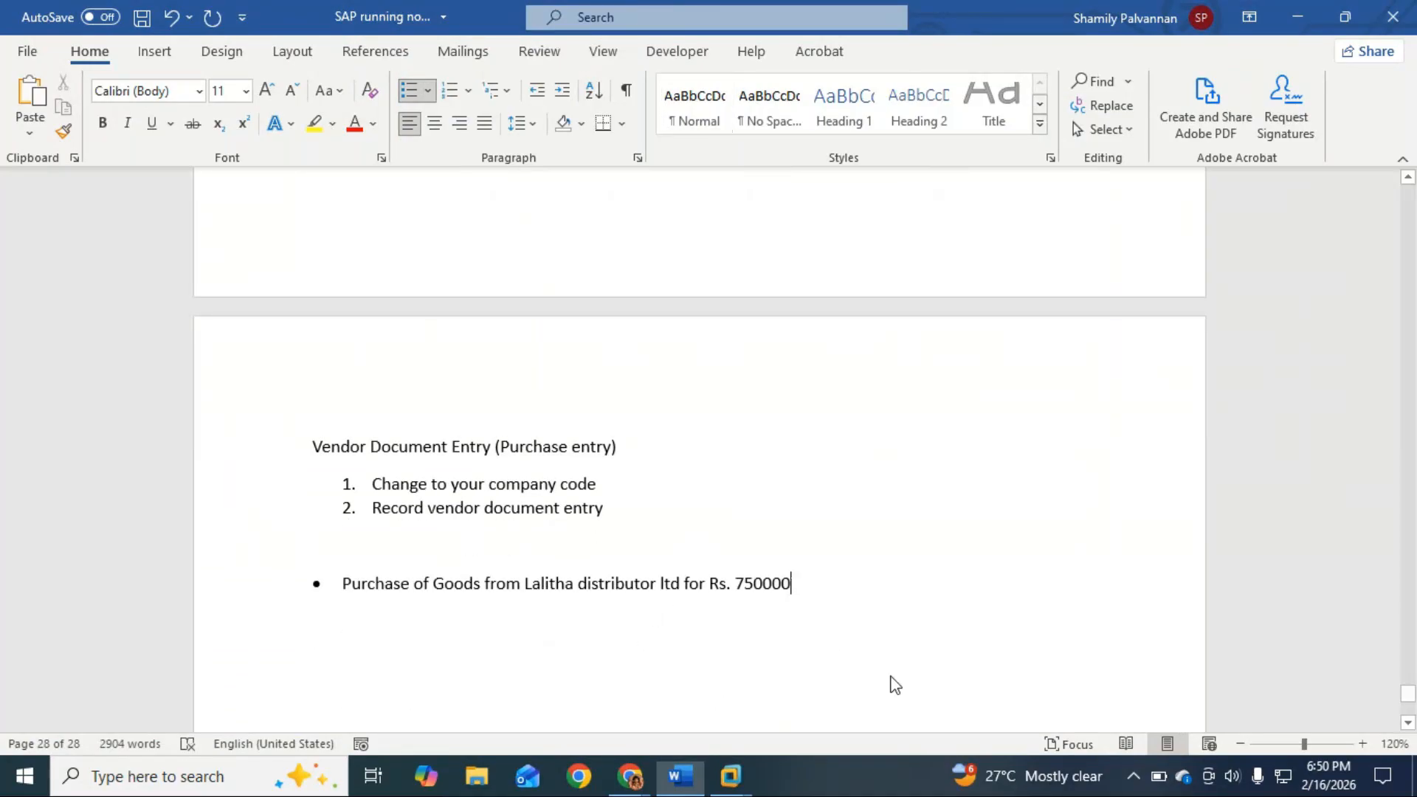
{"action": "key", "text": "alt+Tab"}
{"action": "key", "text": "alt+Tab"}
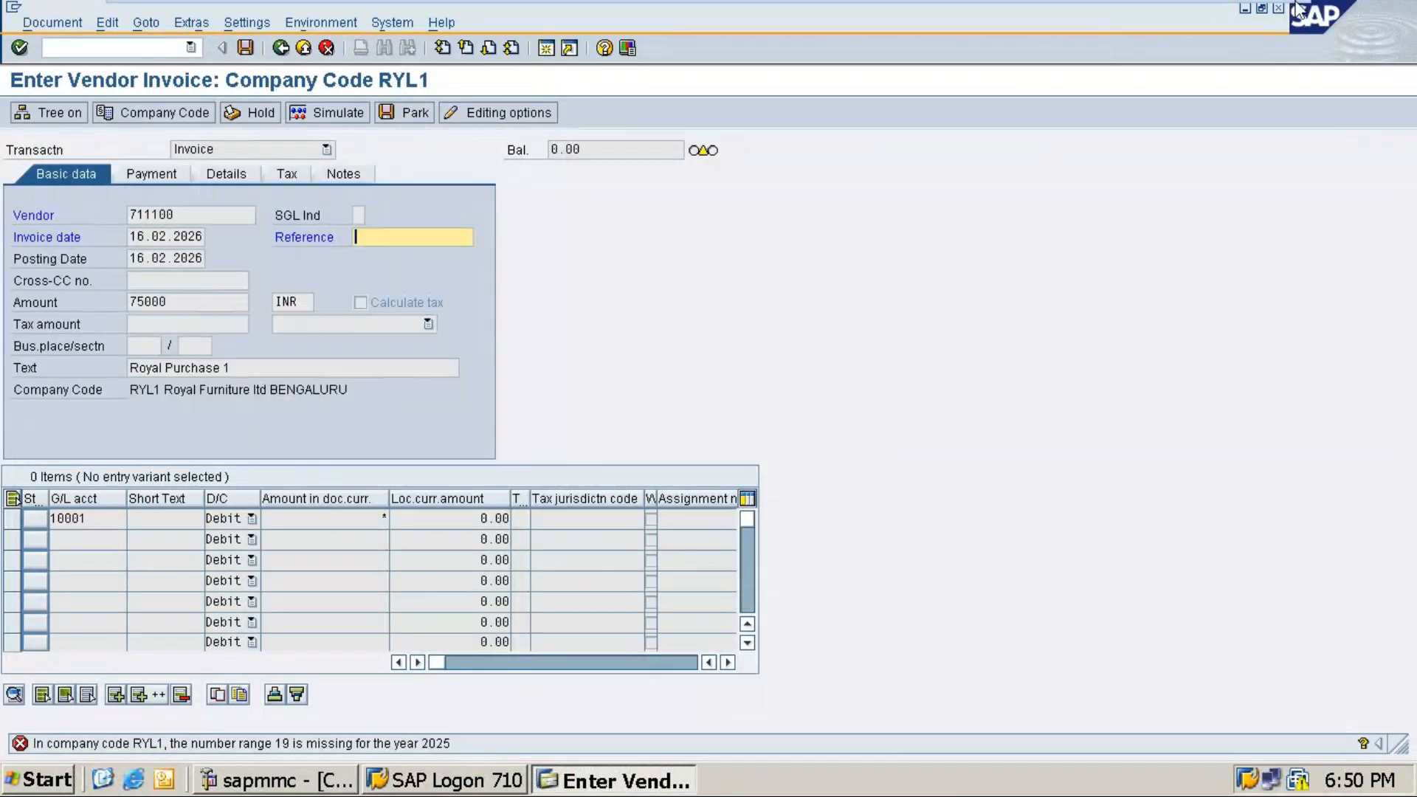
{"action": "left_click", "coordinate": [1234, 10]}
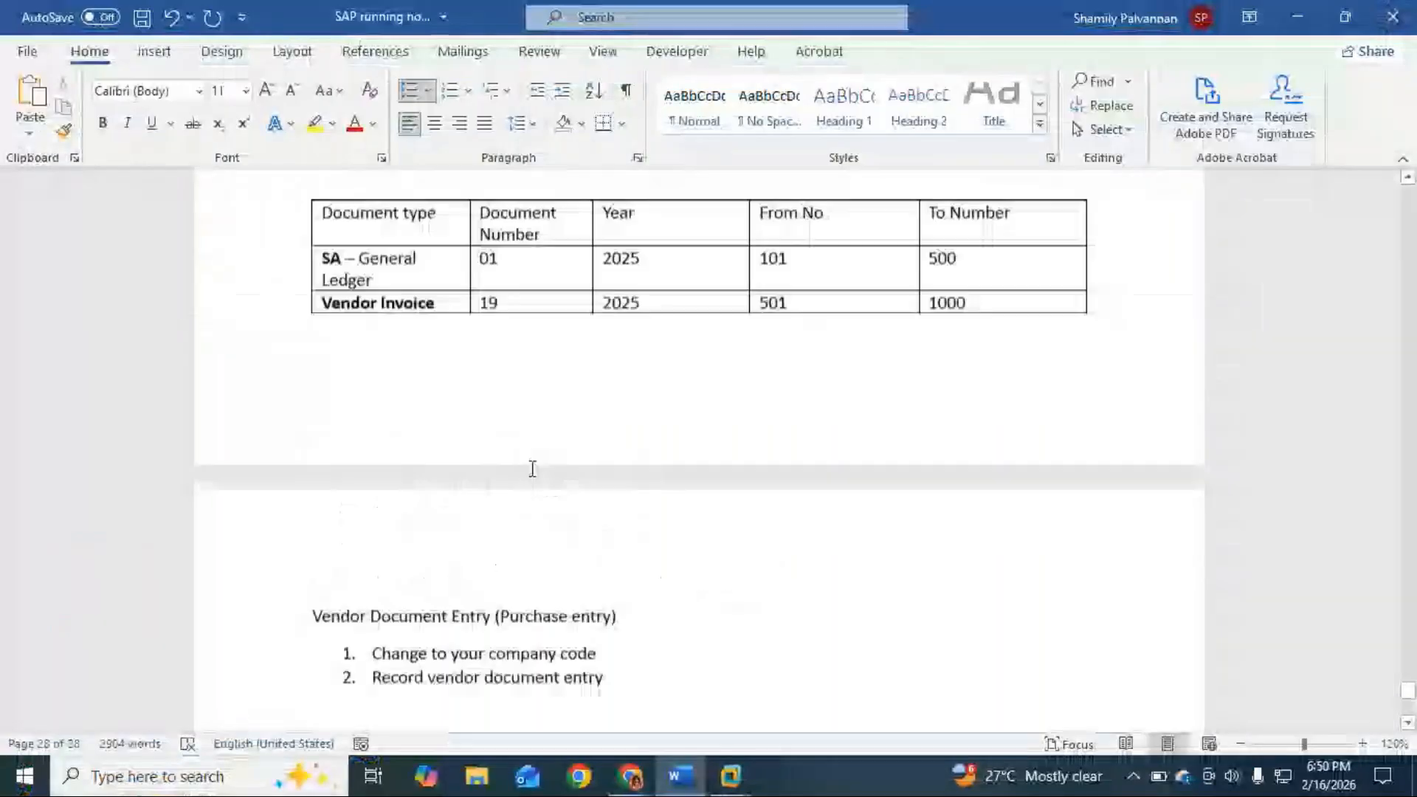
Set the To Number of the Vendor Invoice row to 800 in the document number range table.
{"action": "scroll", "coordinate": [540, 461], "scroll_direction": "up", "scroll_amount": 1}
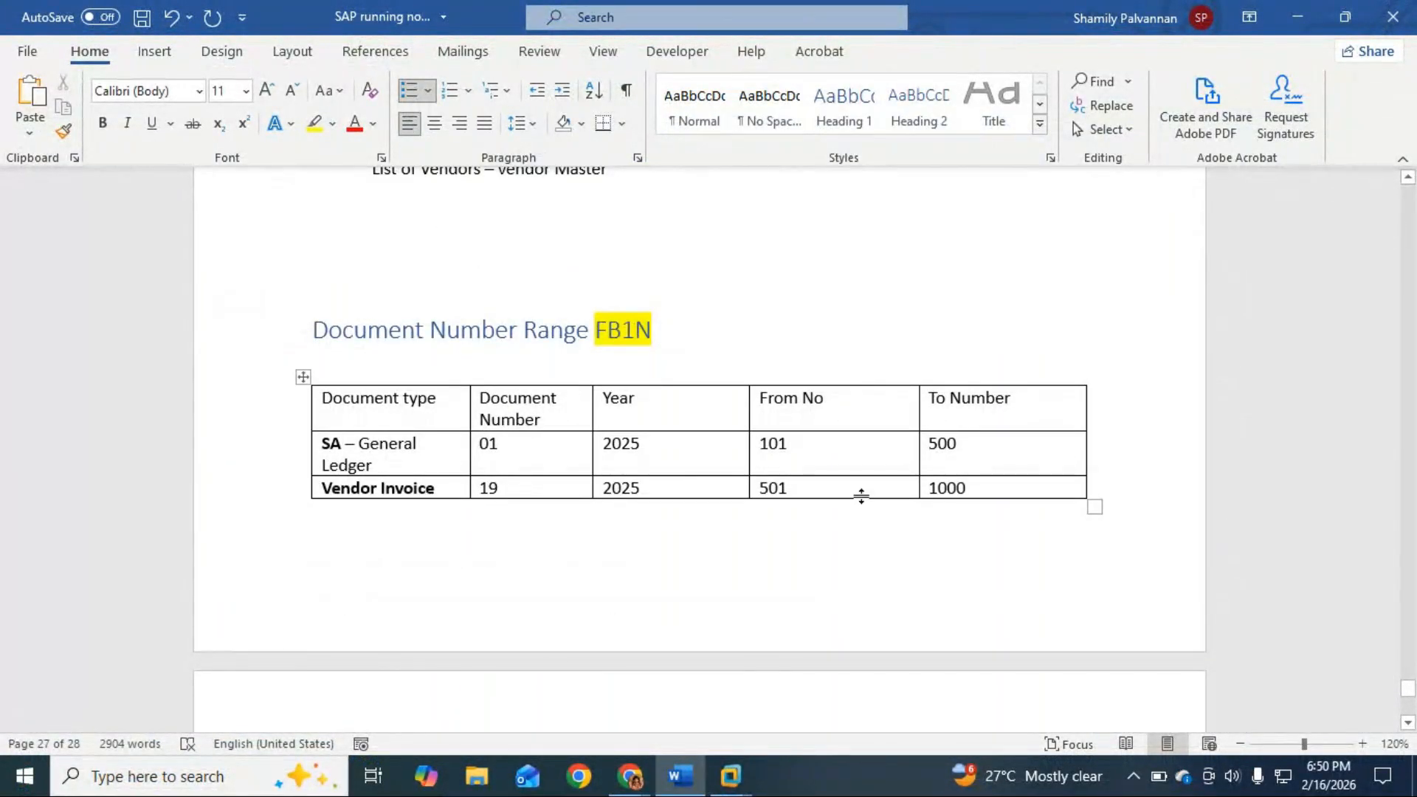
{"action": "left_click", "coordinate": [973, 489]}
{"action": "key", "text": "BackSpace"}
{"action": "key", "text": "BackSpace"}
{"action": "key", "text": "BackSpace"}
{"action": "key", "text": "BackSpace"}
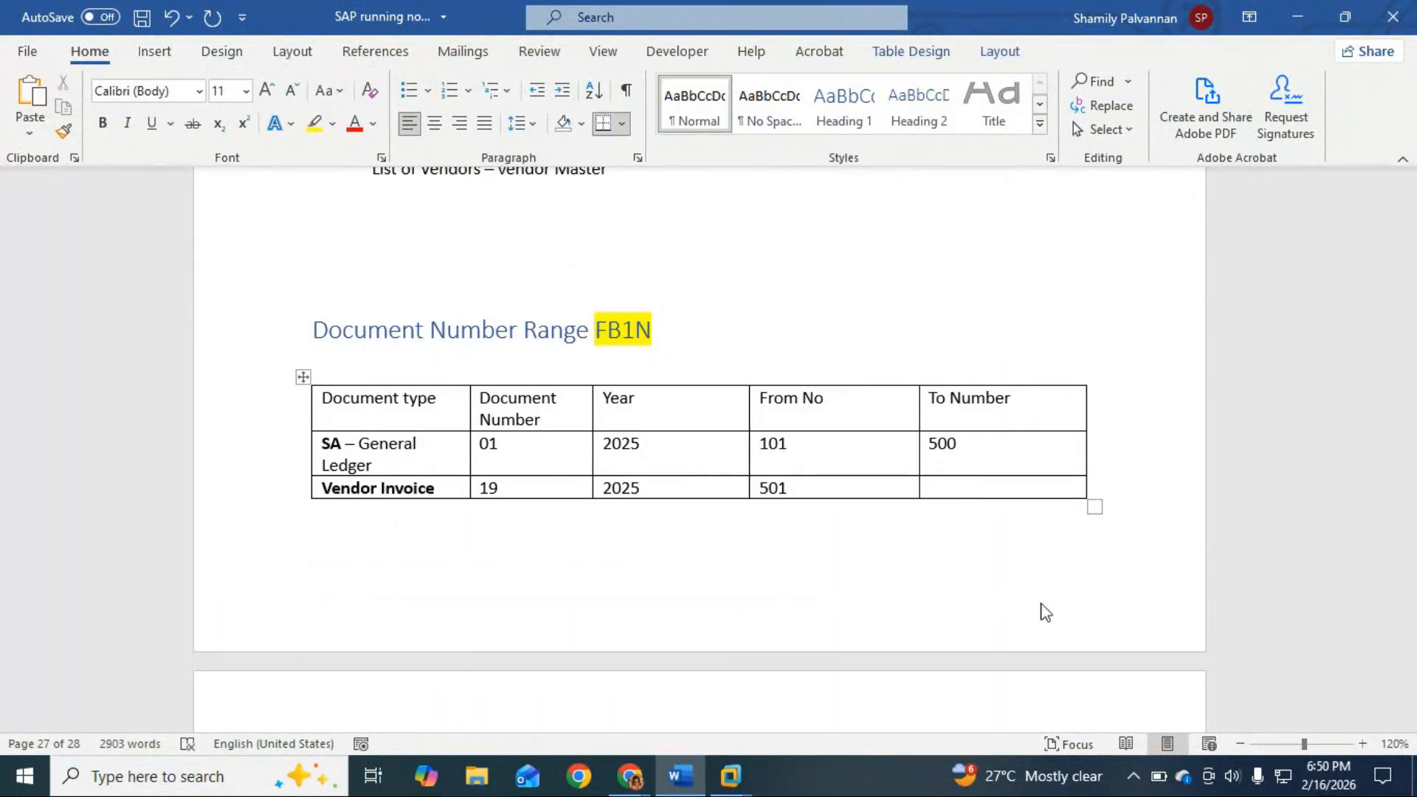
{"action": "type", "text": "800"}
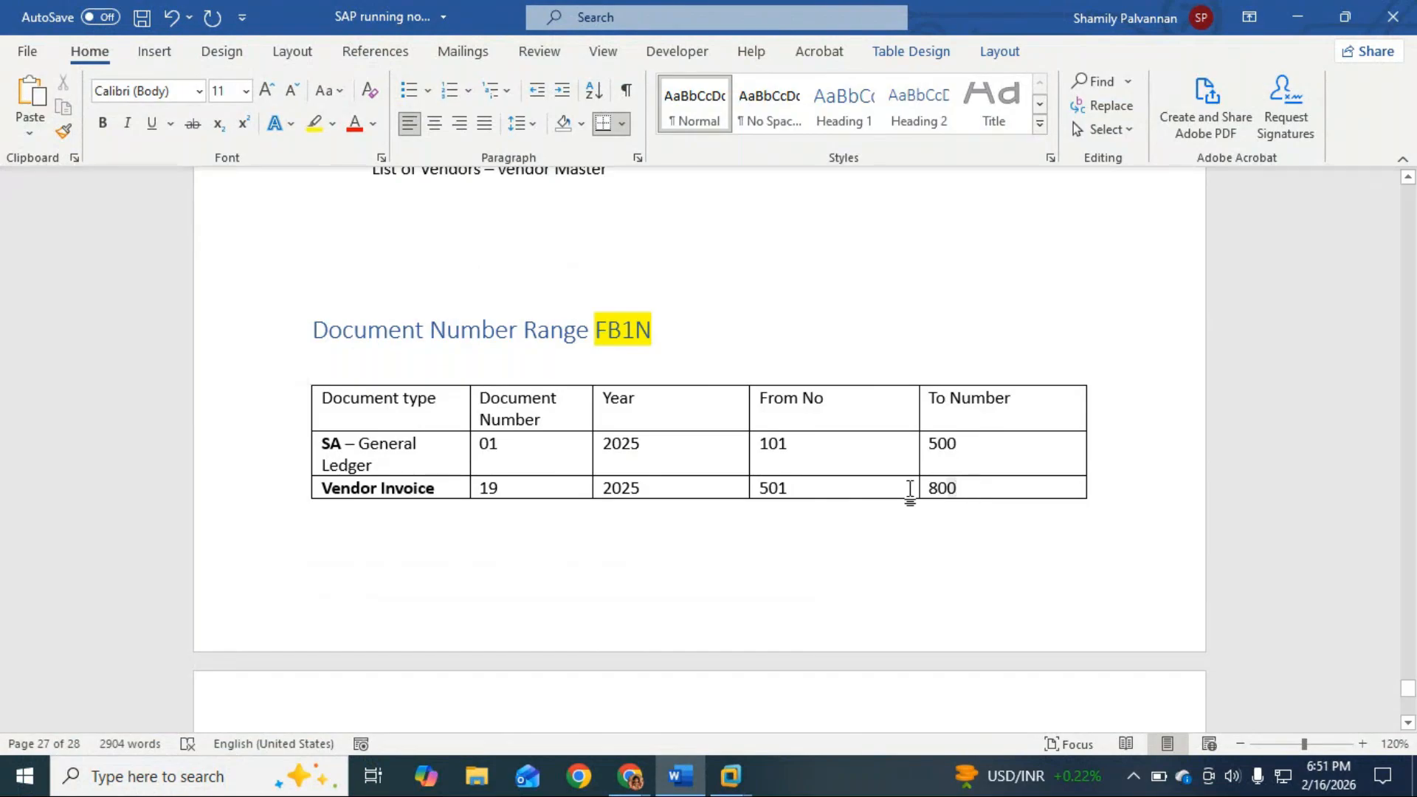
Review the From and To numbers of the Vendor Invoice row and switch back to the SAP vendor invoice screen.
{"action": "left_click_drag", "start_coordinate": [910, 490], "coordinate": [769, 496]}
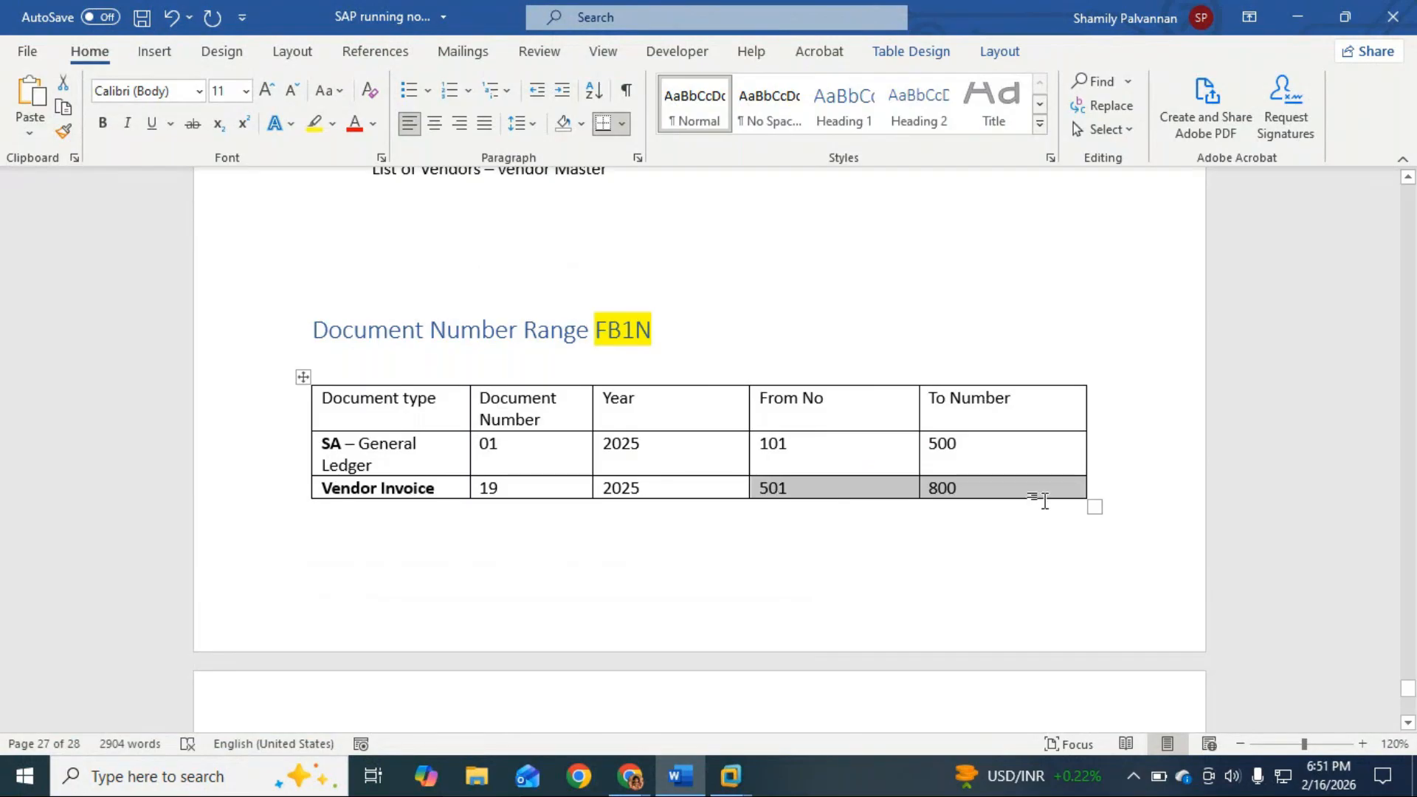
{"action": "key", "text": "alt+Tab"}
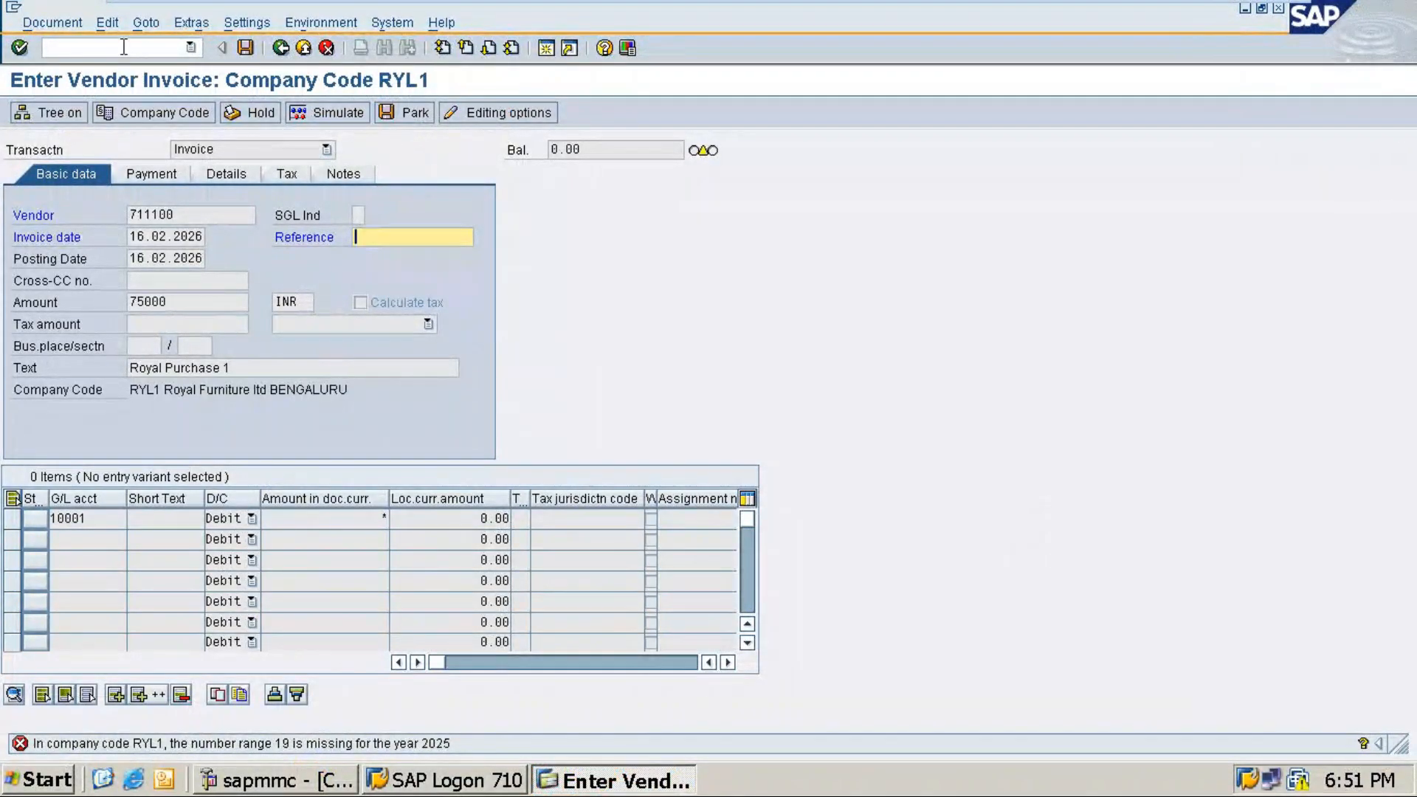
{"action": "left_click", "coordinate": [393, 505]}
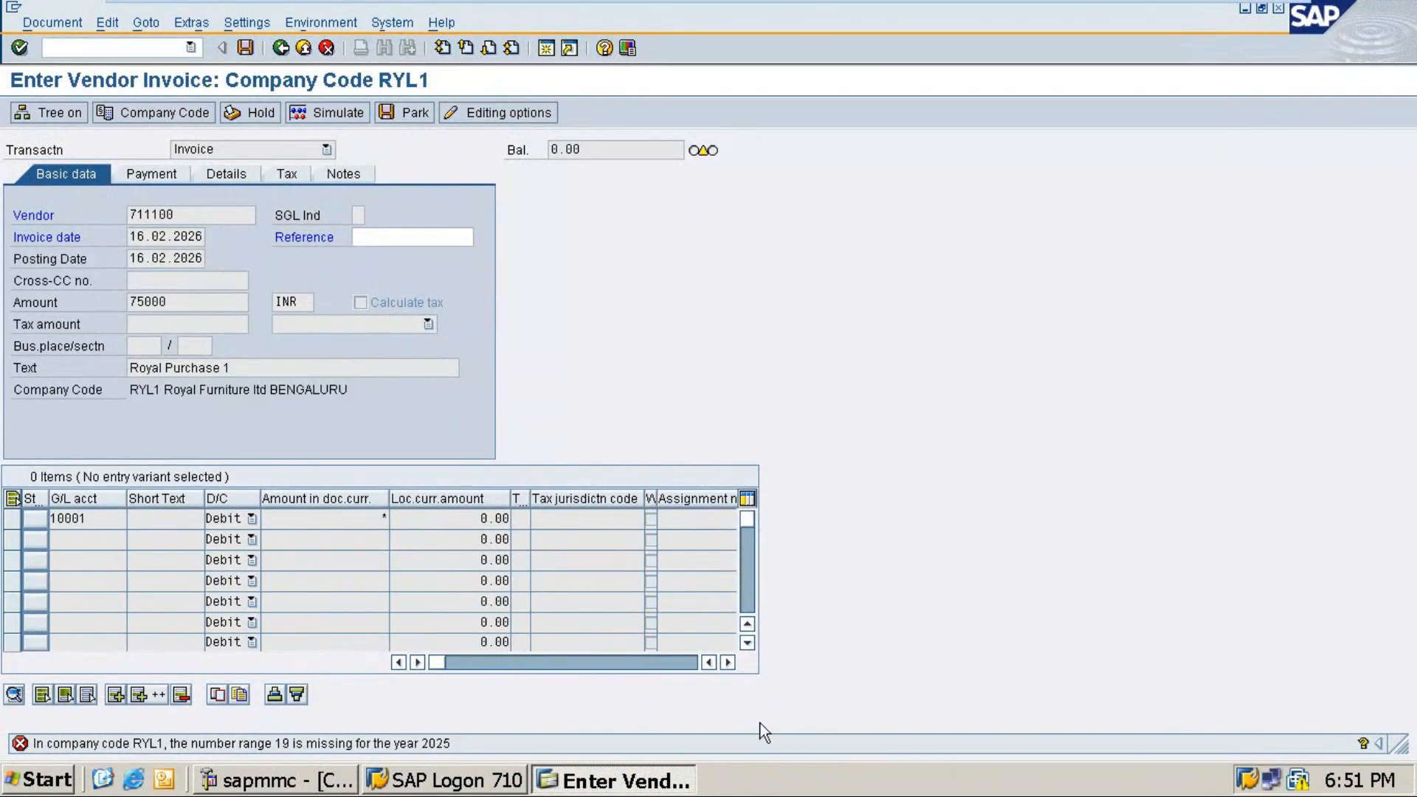
Check the transaction code in the Word notes and try to open transaction FB1N in a new SAP session.
{"action": "type", "text": "/nfb1n"}
{"action": "mouse_move", "coordinate": [1174, 11]}
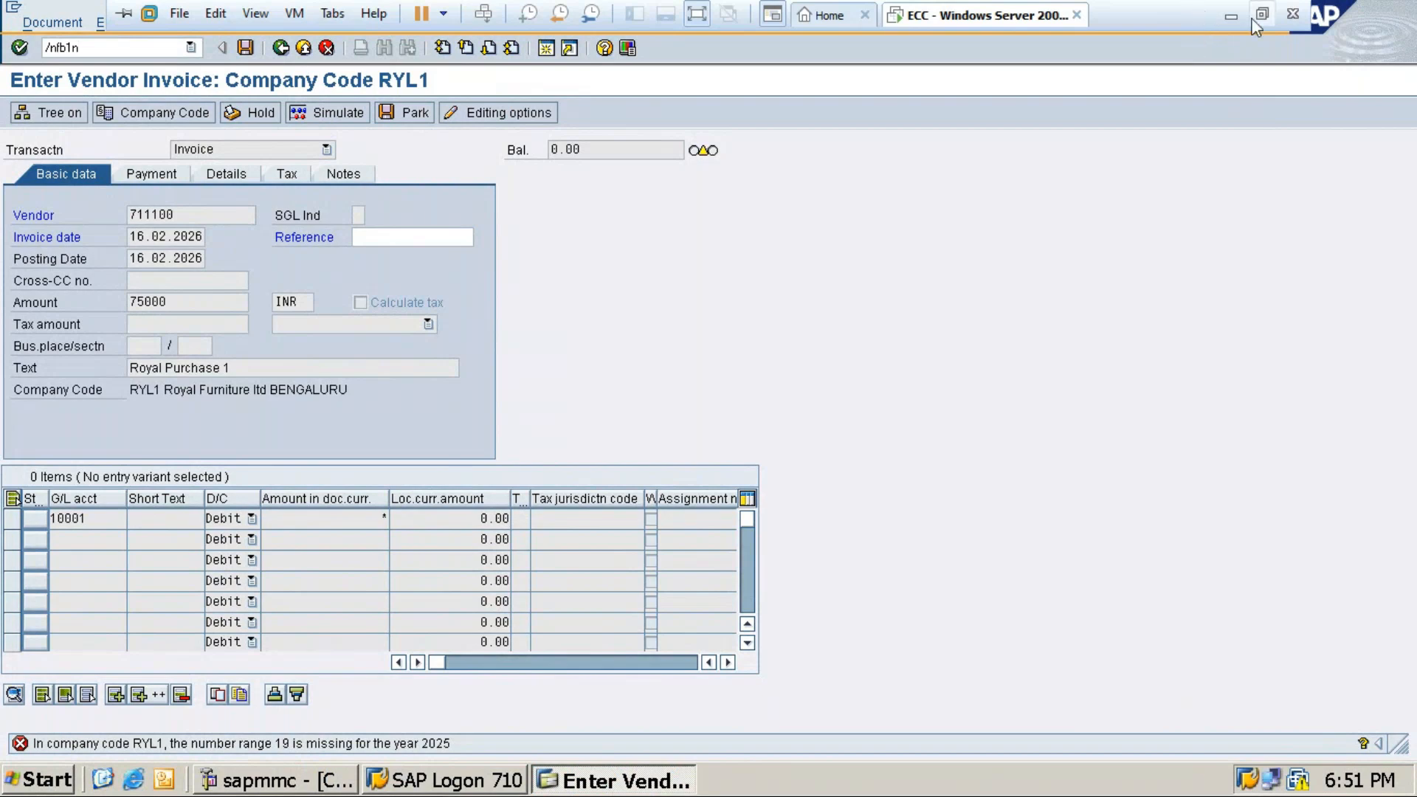
{"action": "left_click", "coordinate": [1231, 16]}
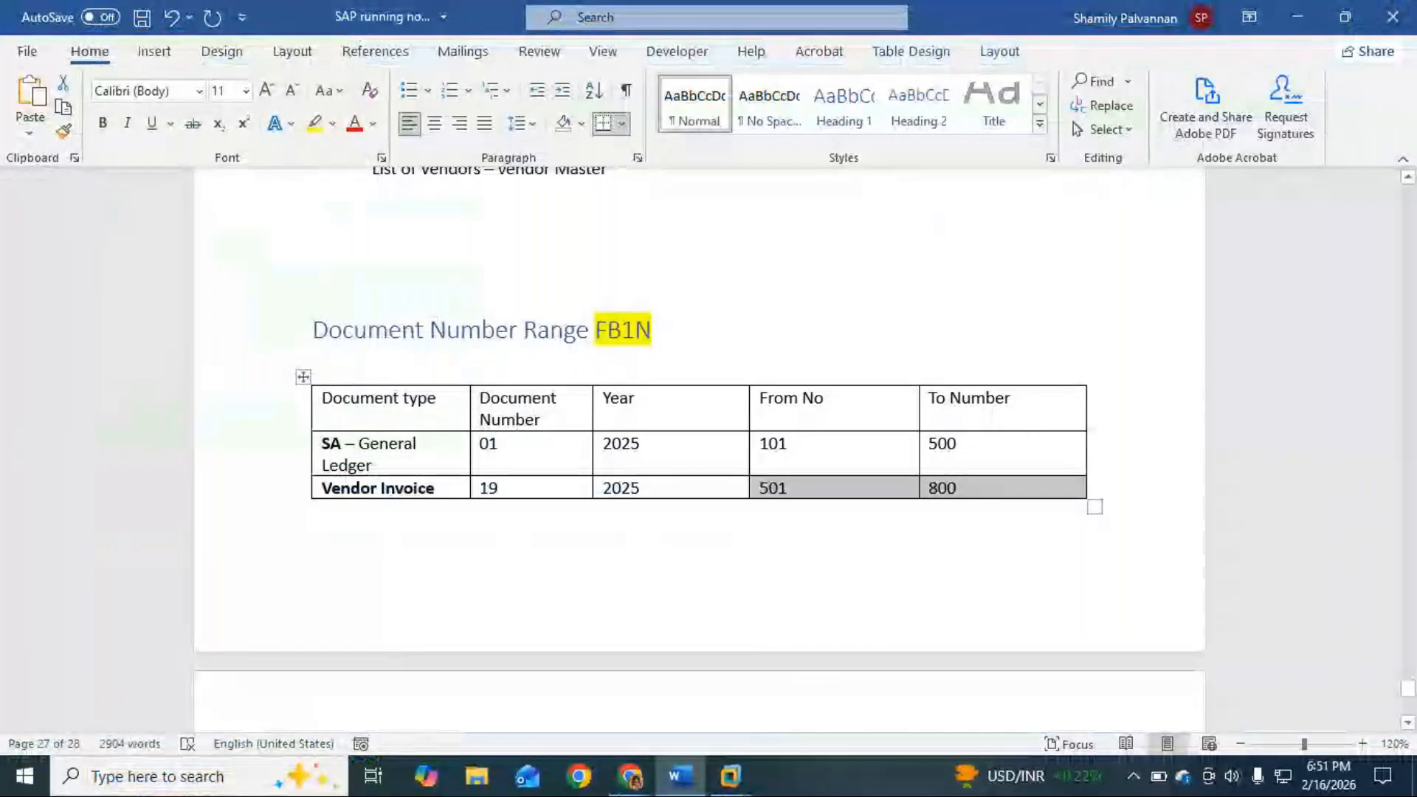
{"action": "left_click", "coordinate": [727, 784]}
{"action": "left_click", "coordinate": [777, 688]}
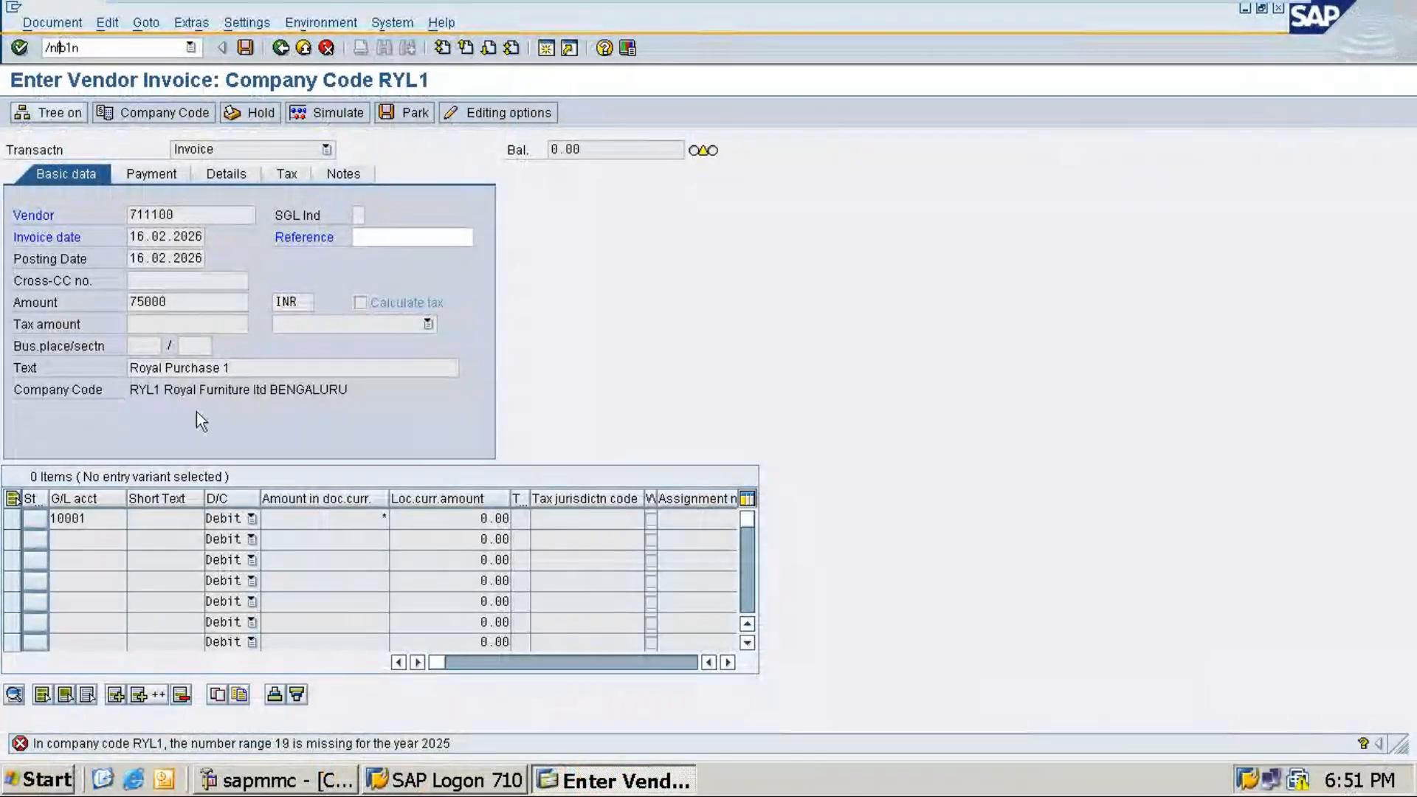
{"action": "key", "text": "BackSpace"}
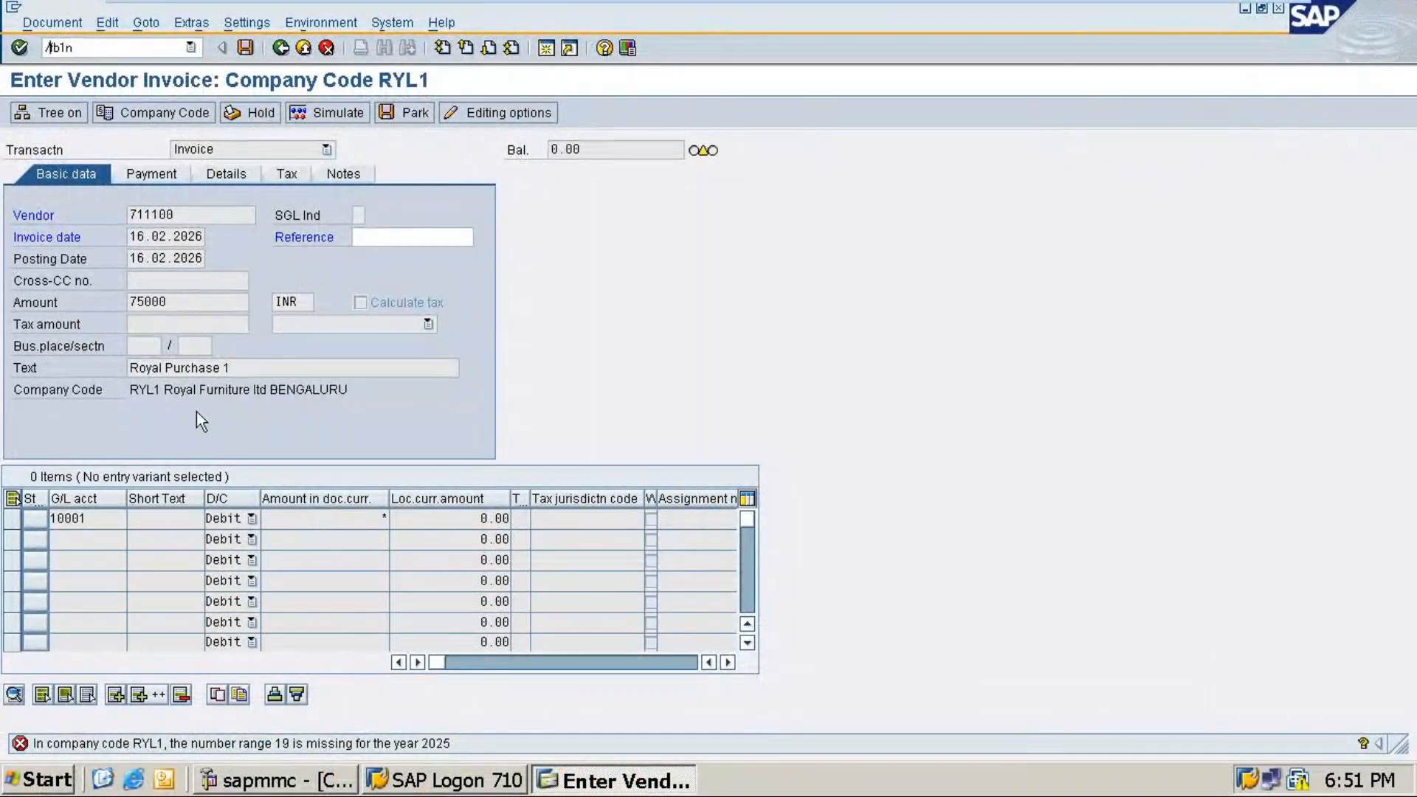
{"action": "type", "text": "o"}
{"action": "key", "text": "Return"}
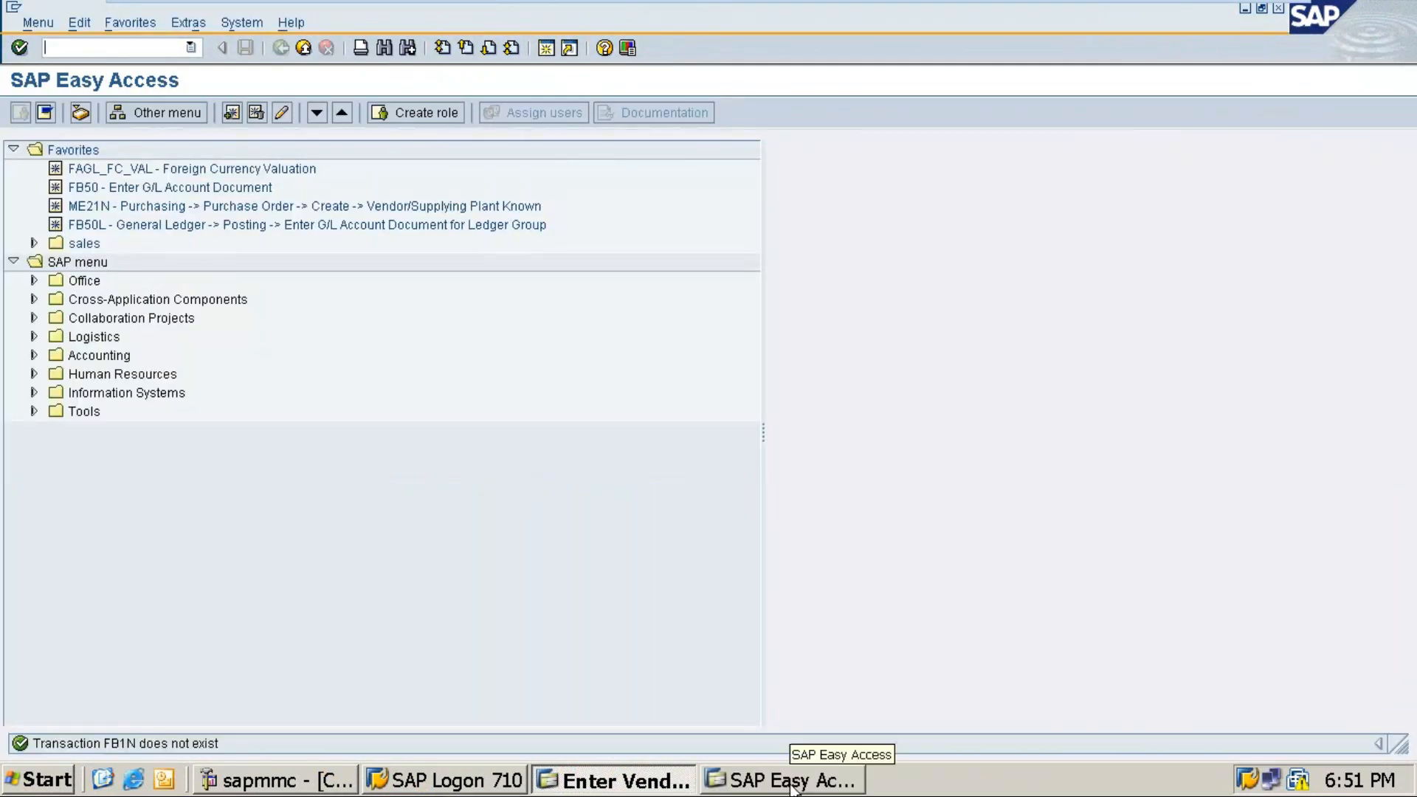
Open transaction FBN1 for accounting document number ranges in a new session.
{"action": "type", "text": "/o"}
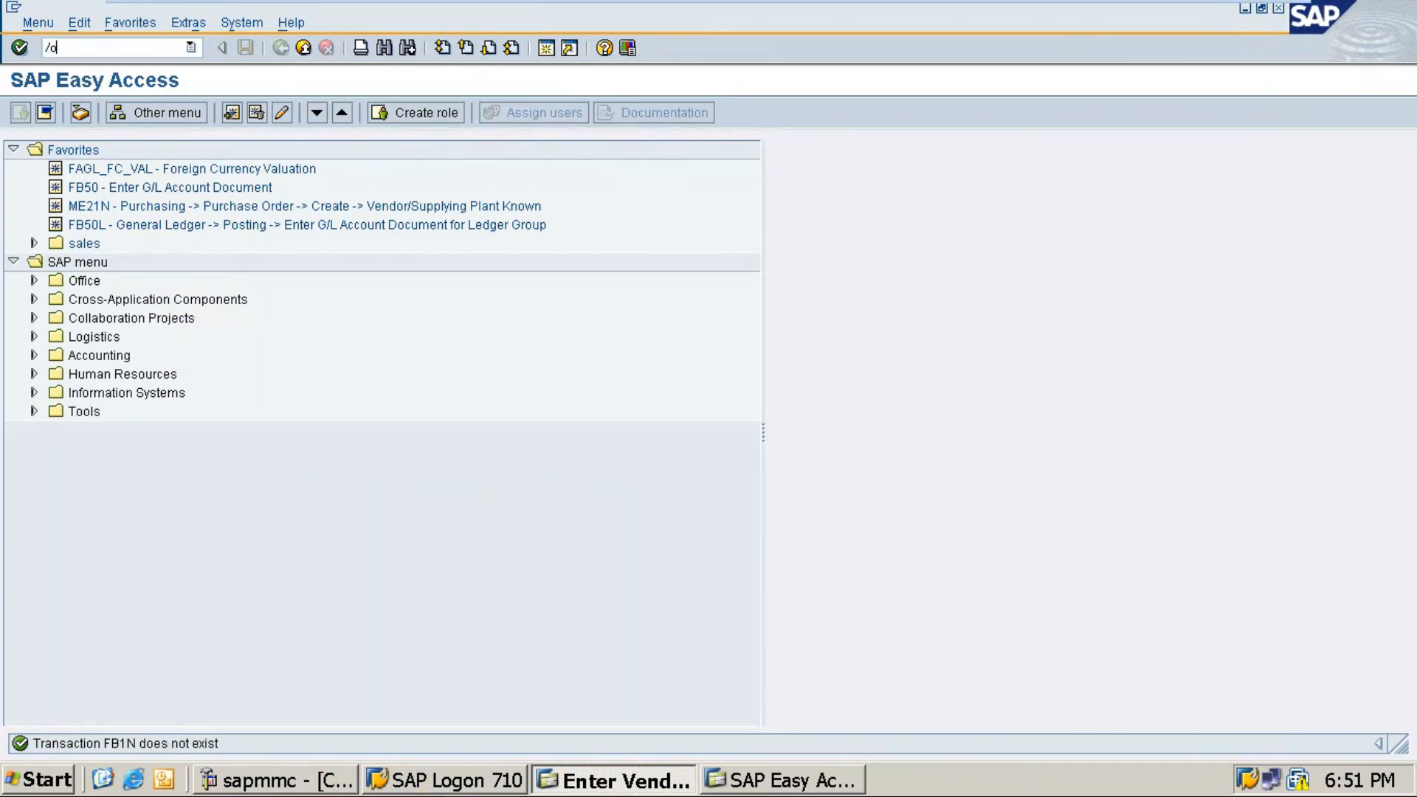
{"action": "type", "text": "fb1n"}
{"action": "key", "text": "Return"}
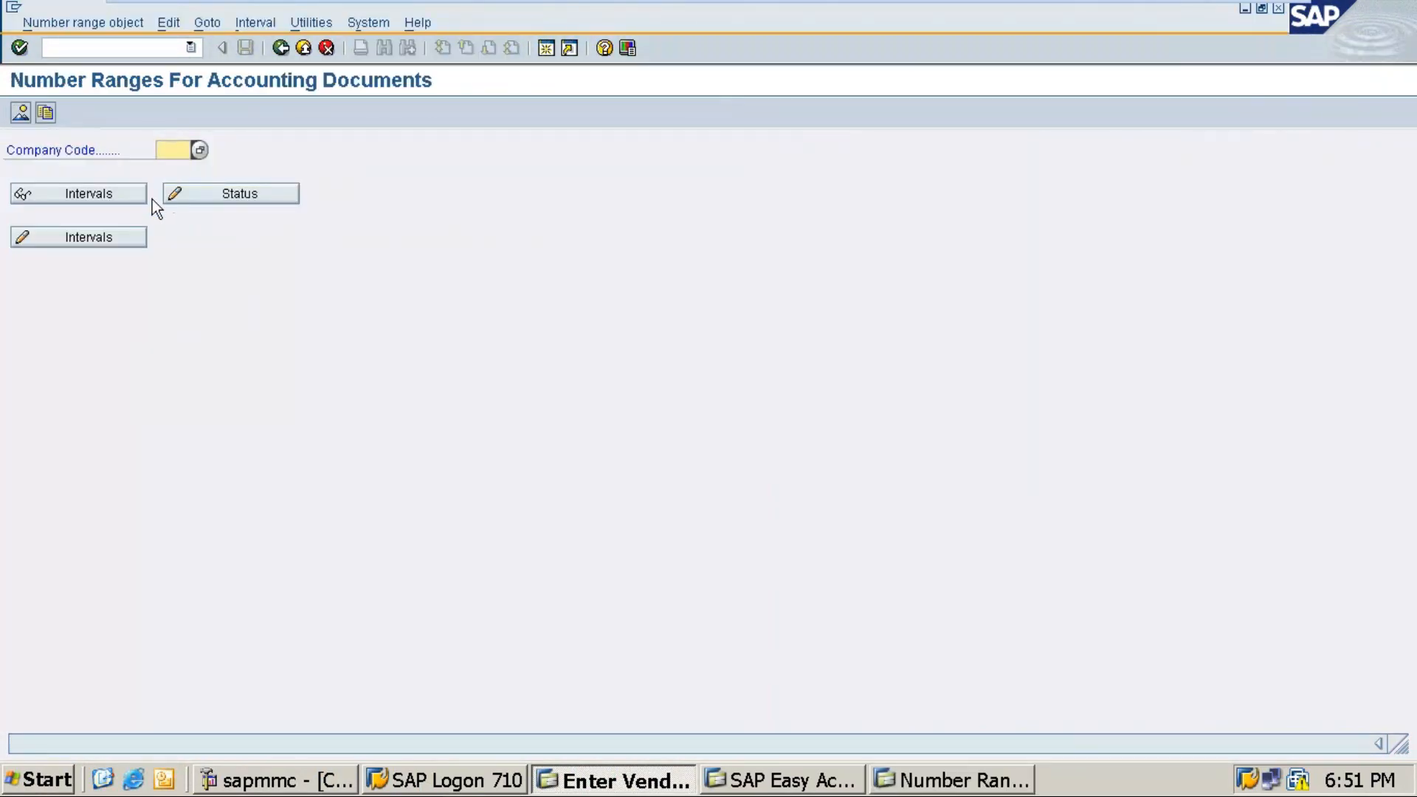
In the Word notes, correct the transaction code in the Document Number Range heading to FBN1.
{"action": "left_click", "coordinate": [1229, 15]}
{"action": "left_click", "coordinate": [667, 336]}
{"action": "key", "text": "BackSpace"}
{"action": "key", "text": "BackSpace"}
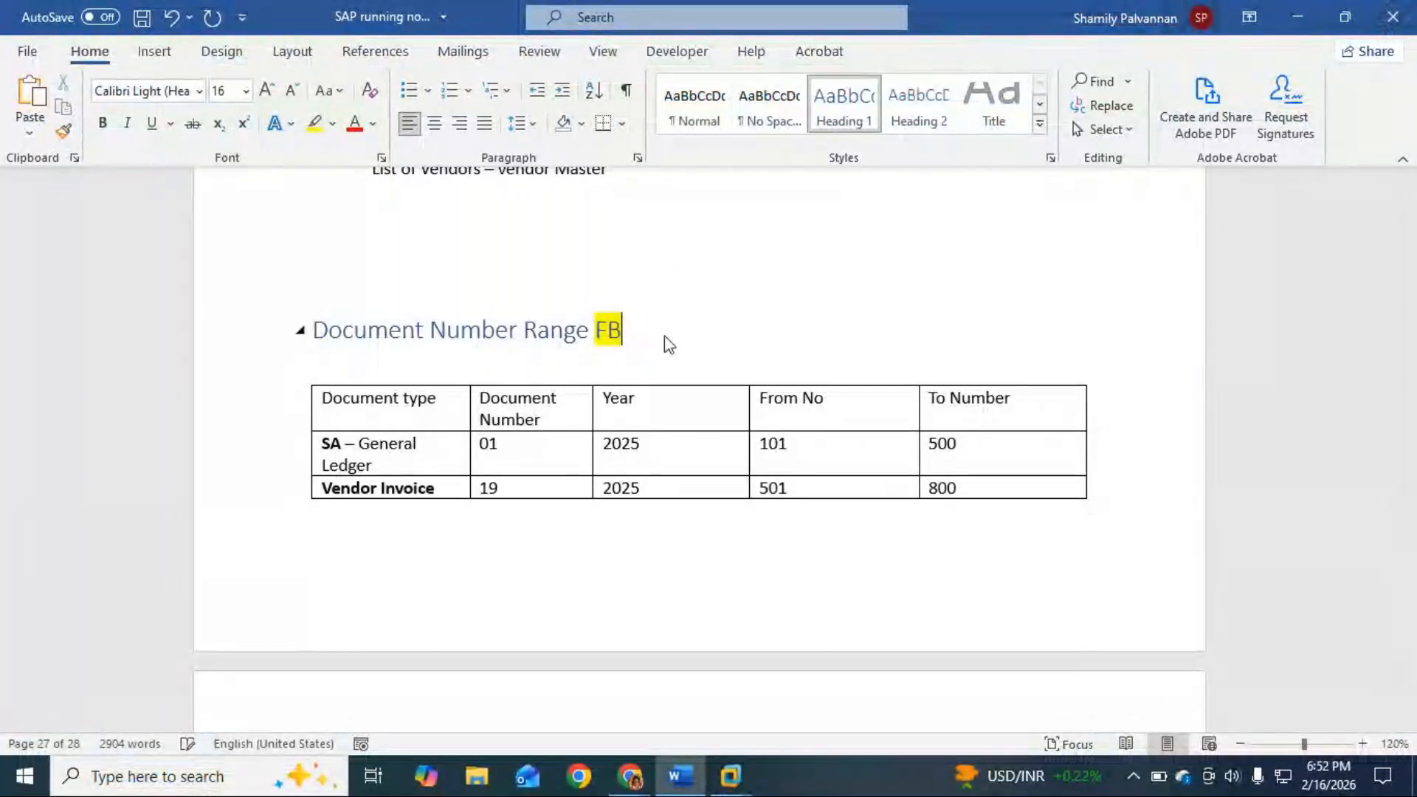
{"action": "type", "text": "N1"}
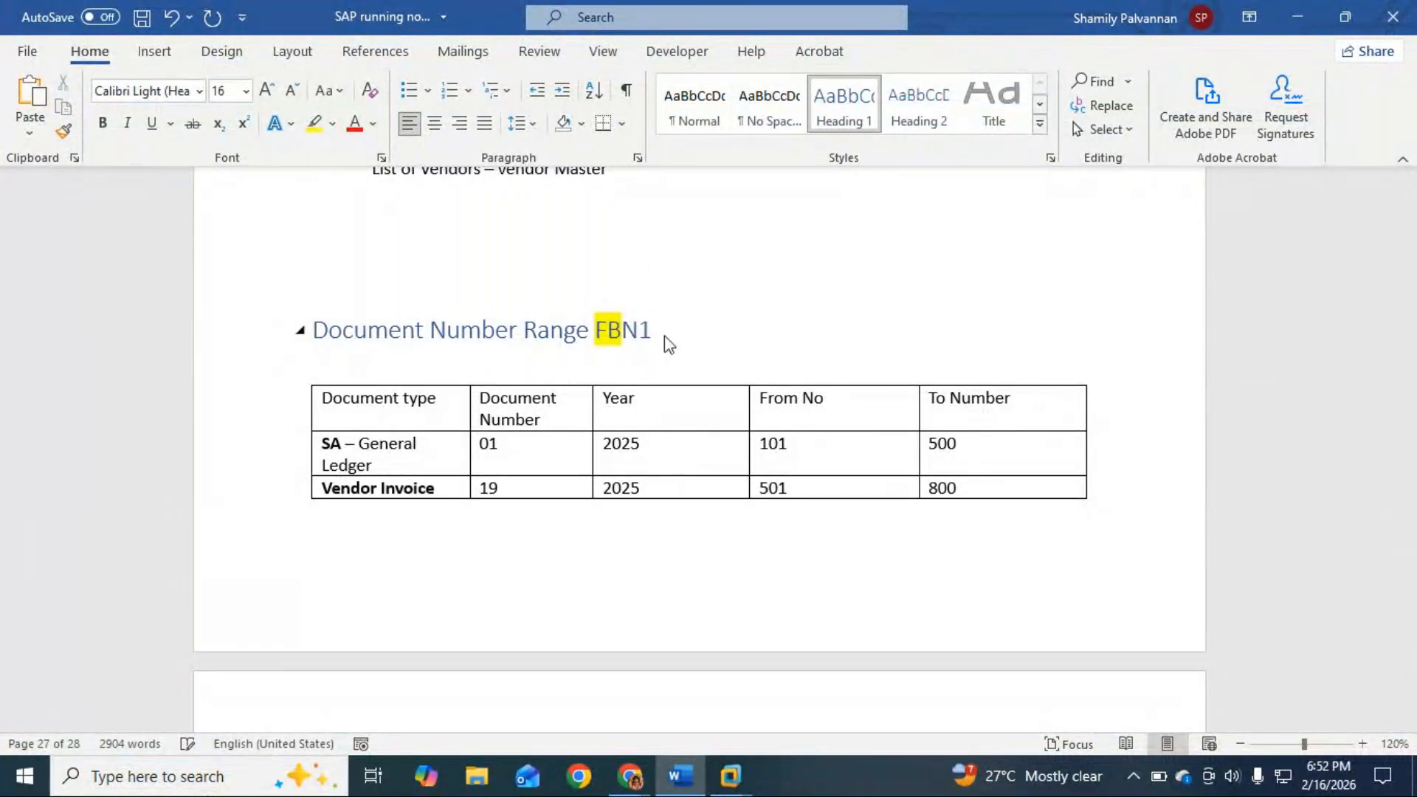
Back in SAP, open the accounting document number range intervals of company code RYL1 for editing.
{"action": "key", "text": "alt+Tab"}
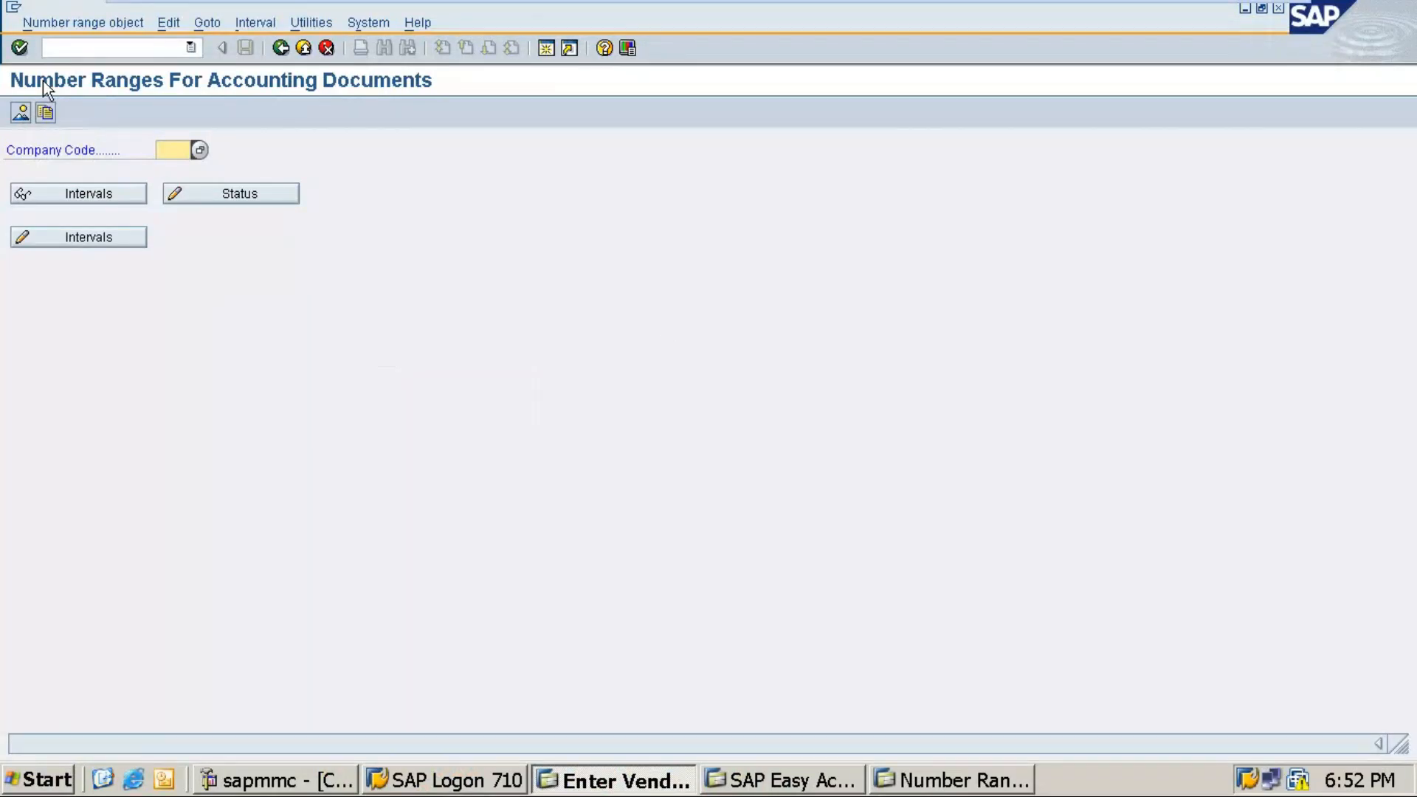
{"action": "left_click", "coordinate": [78, 232]}
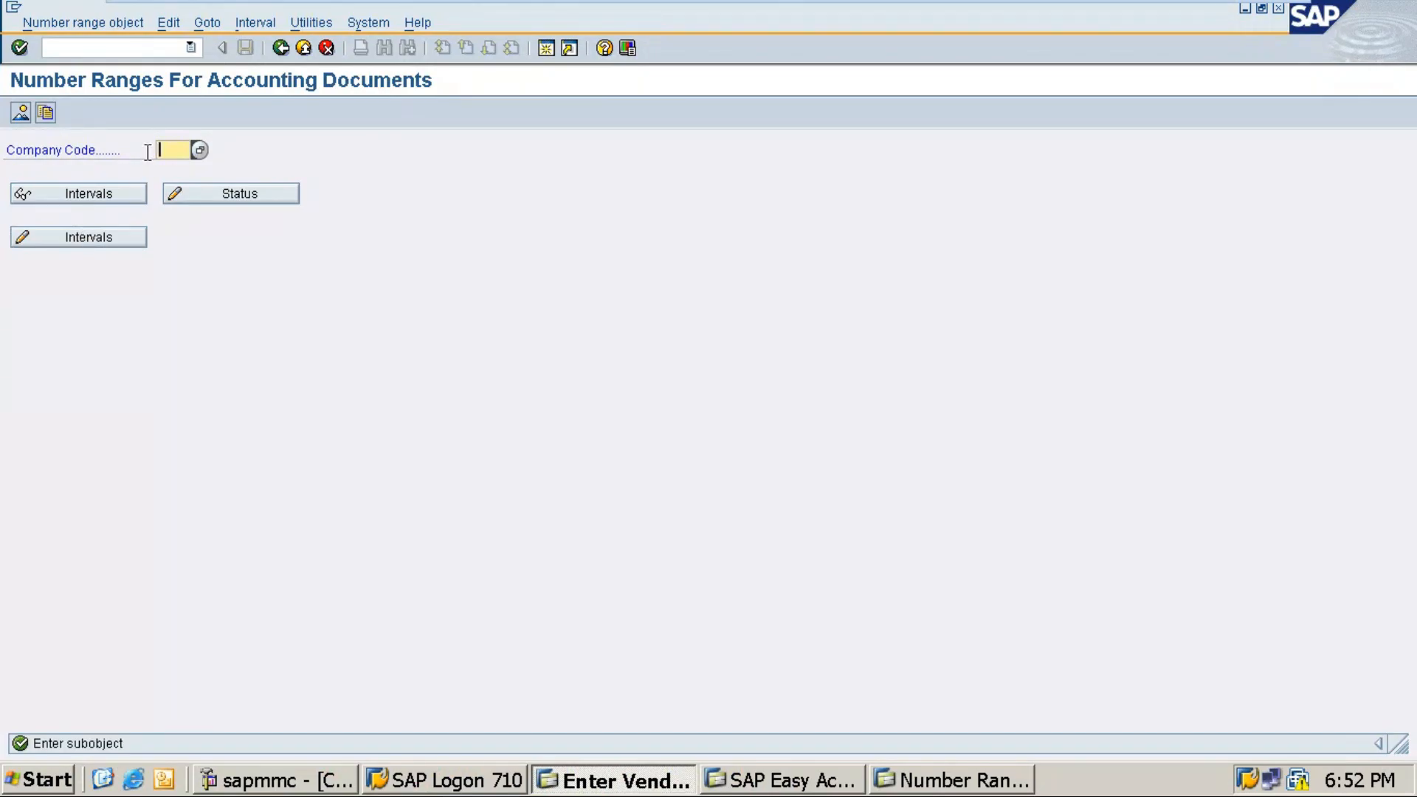
{"action": "type", "text": "ryl1"}
{"action": "key", "text": "Return"}
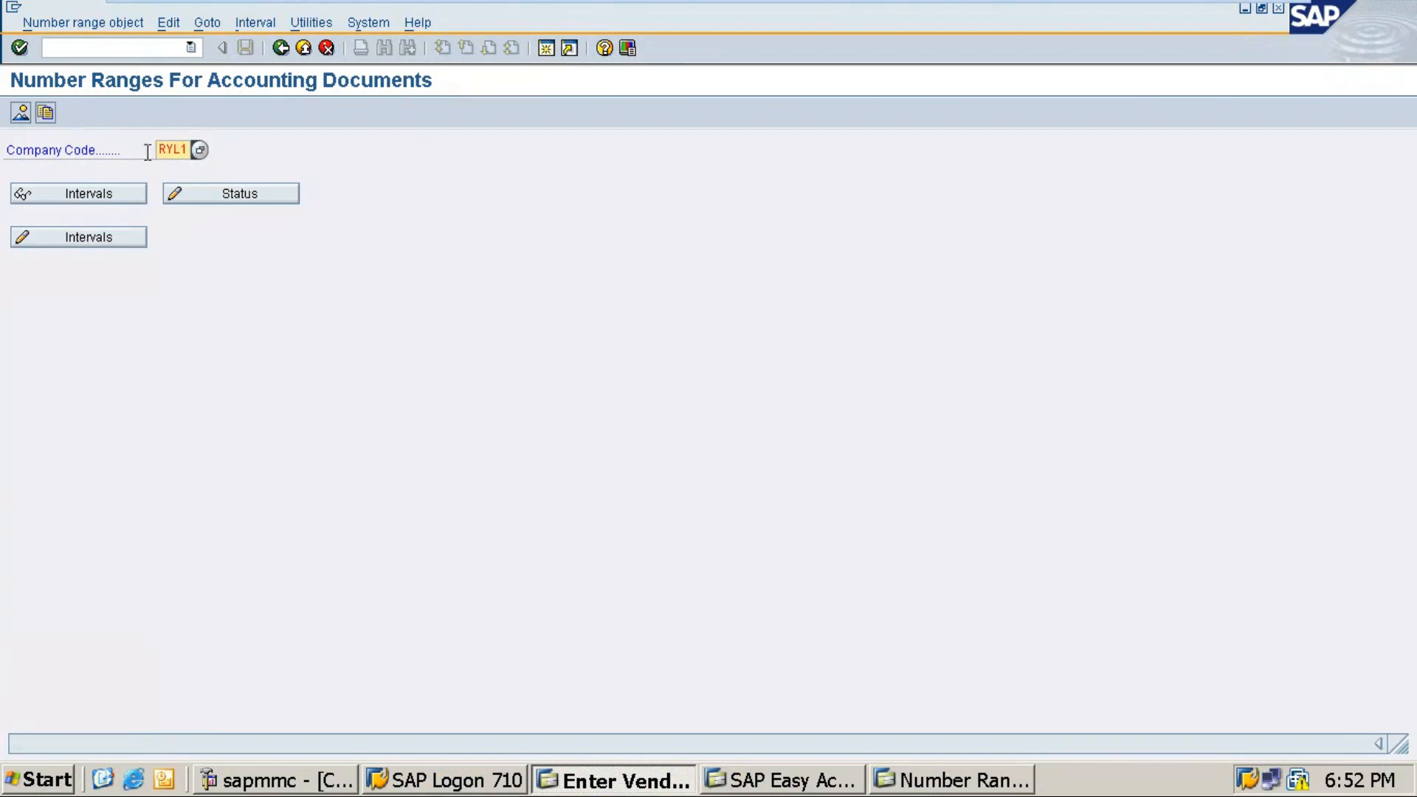
{"action": "left_click", "coordinate": [114, 238]}
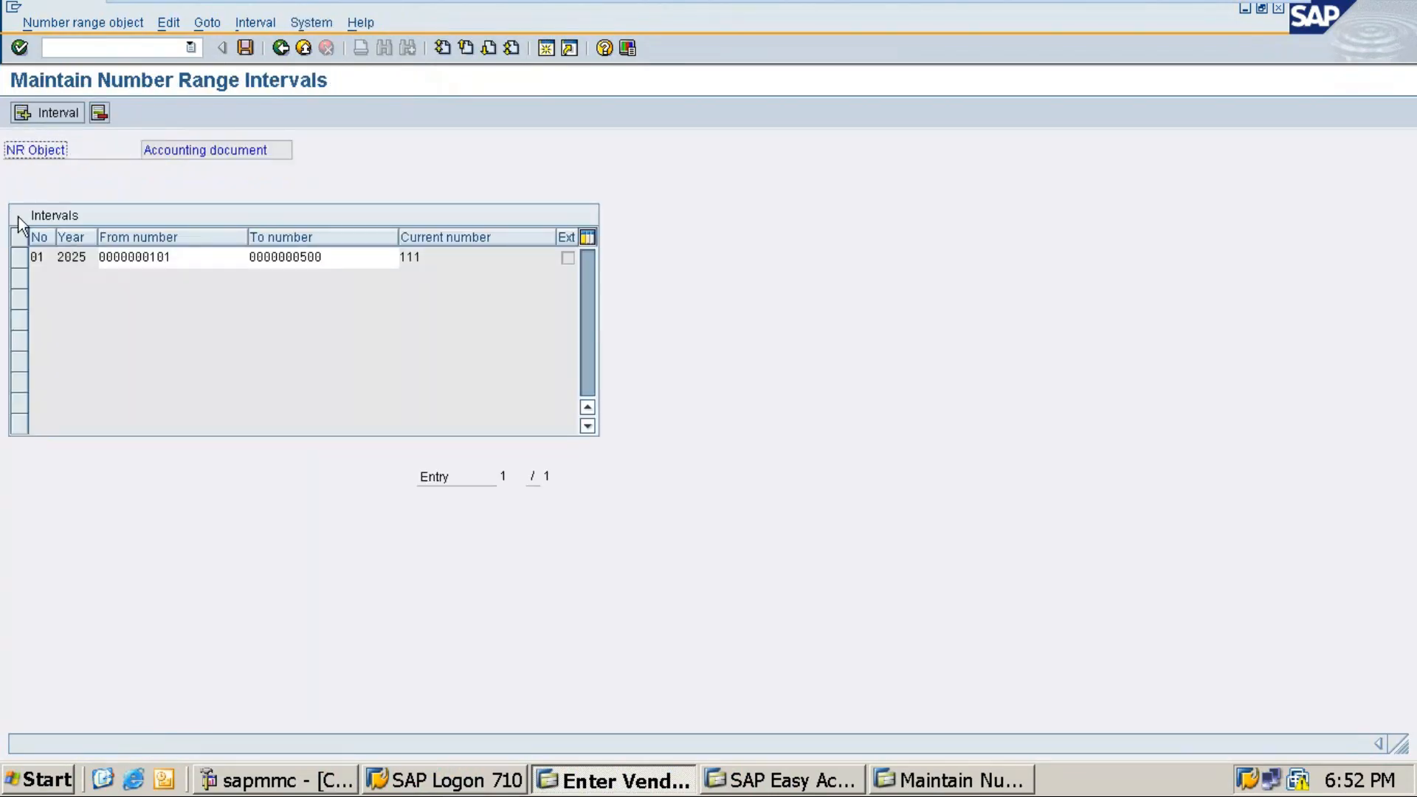
Insert number range interval 19 for year 2025 from 501 to 800, save it and accept the transport notice.
{"action": "left_click", "coordinate": [53, 112]}
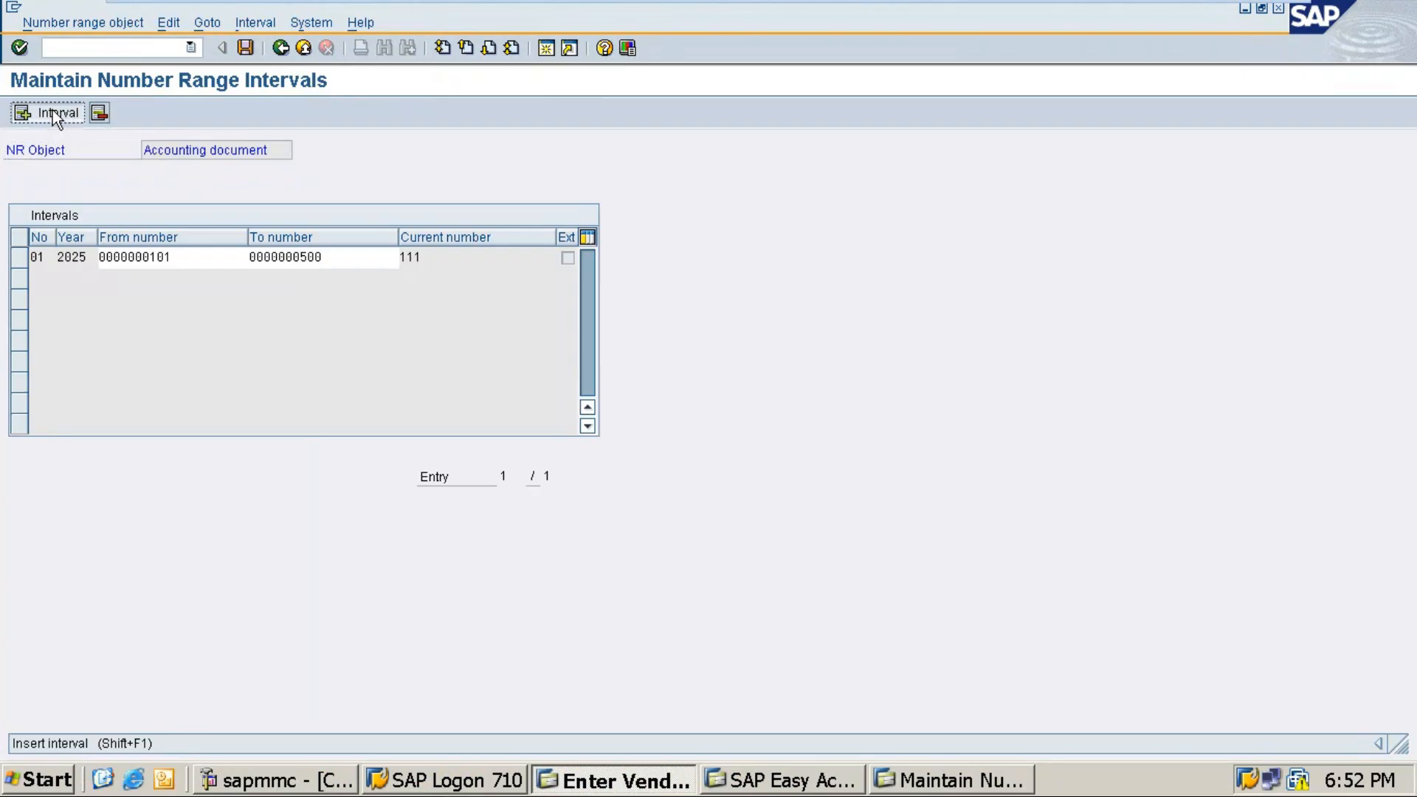
{"action": "type", "text": "19"}
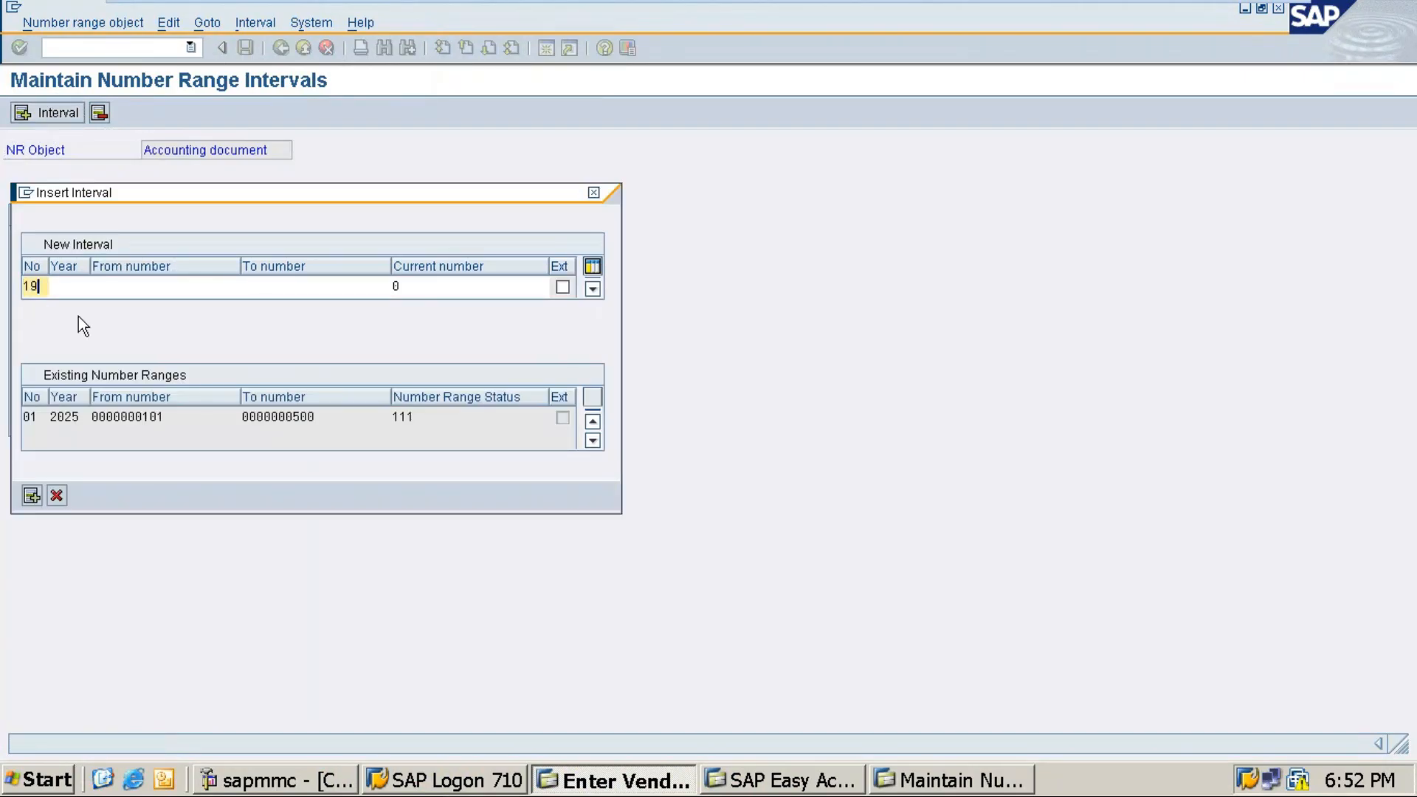
{"action": "key", "text": "Tab"}
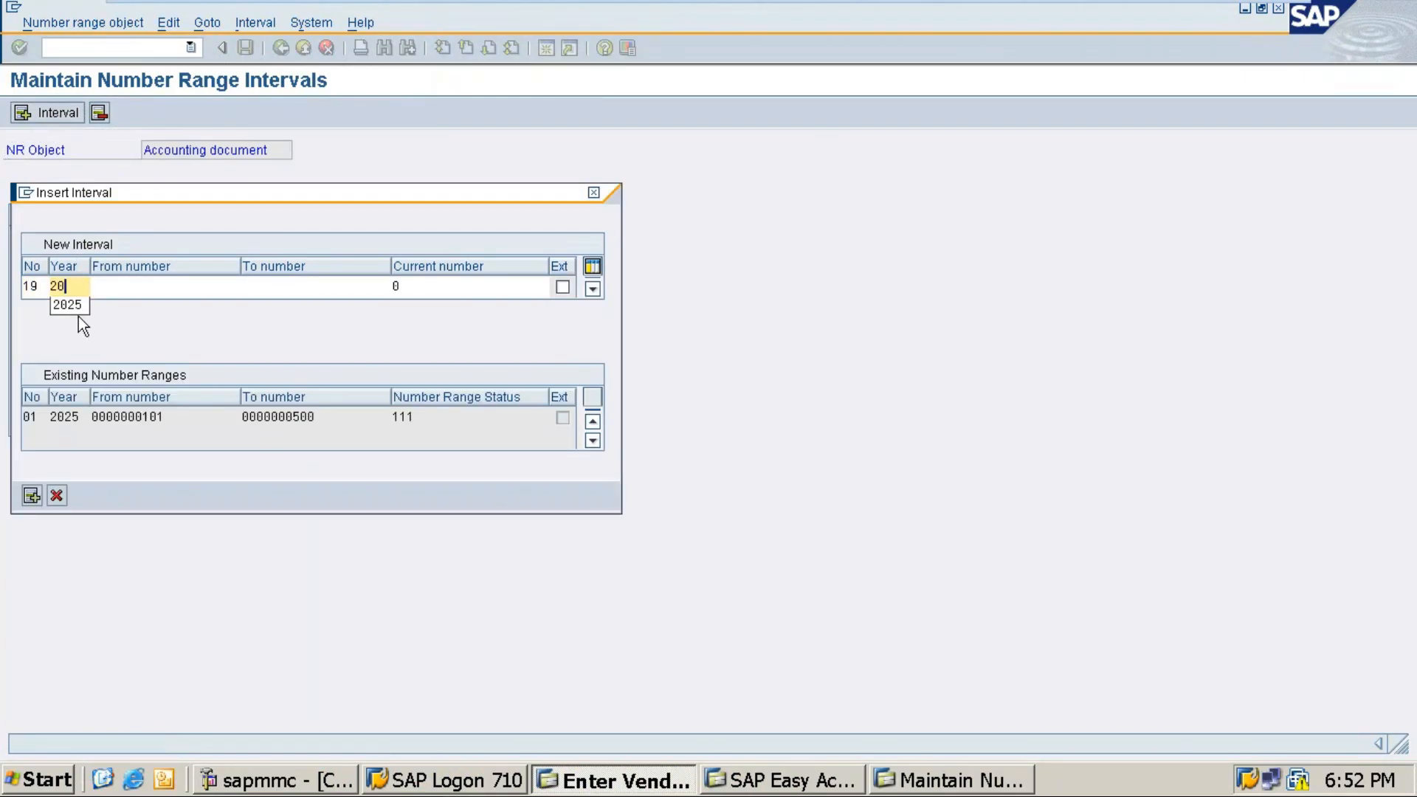
{"action": "key", "text": "Tab"}
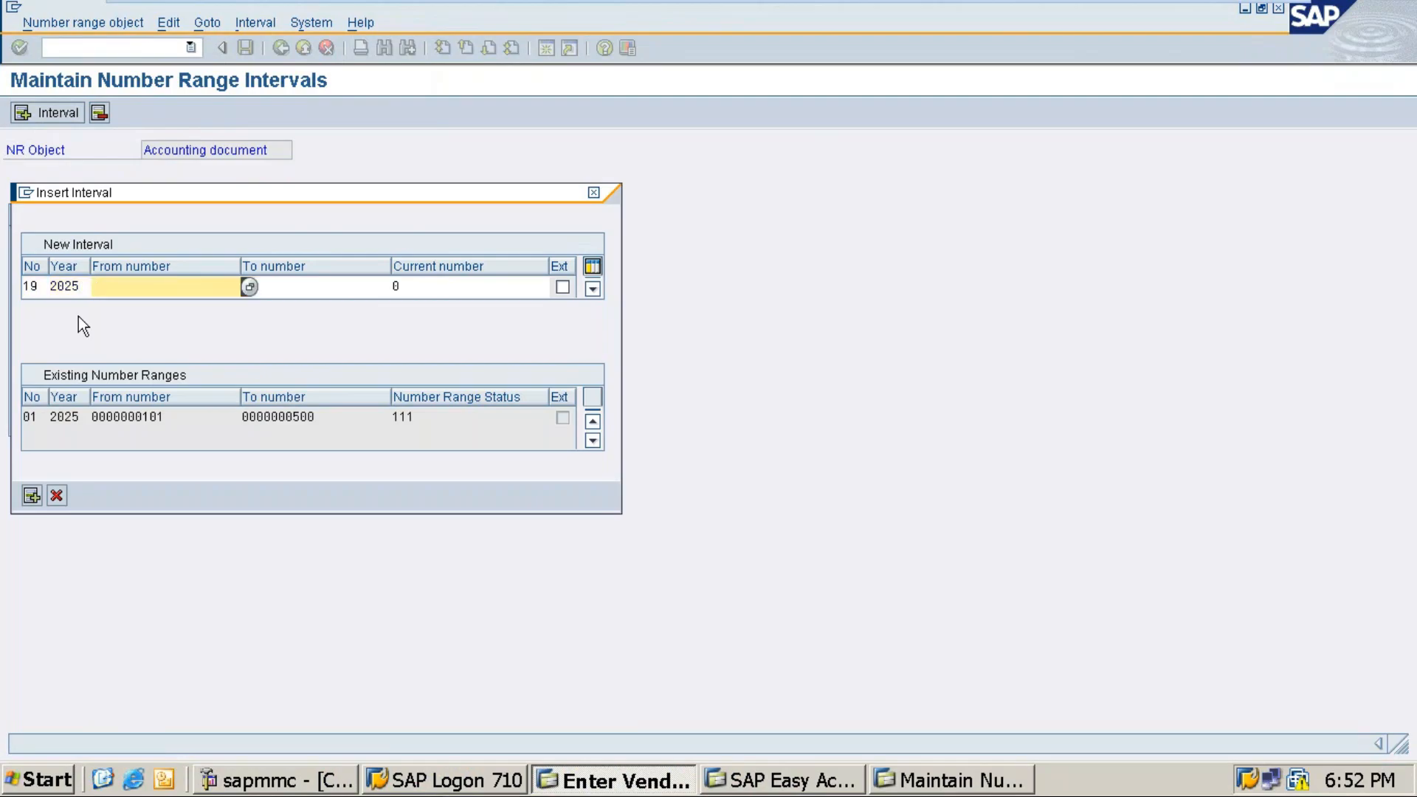
{"action": "type", "text": "501"}
{"action": "key", "text": "Tab"}
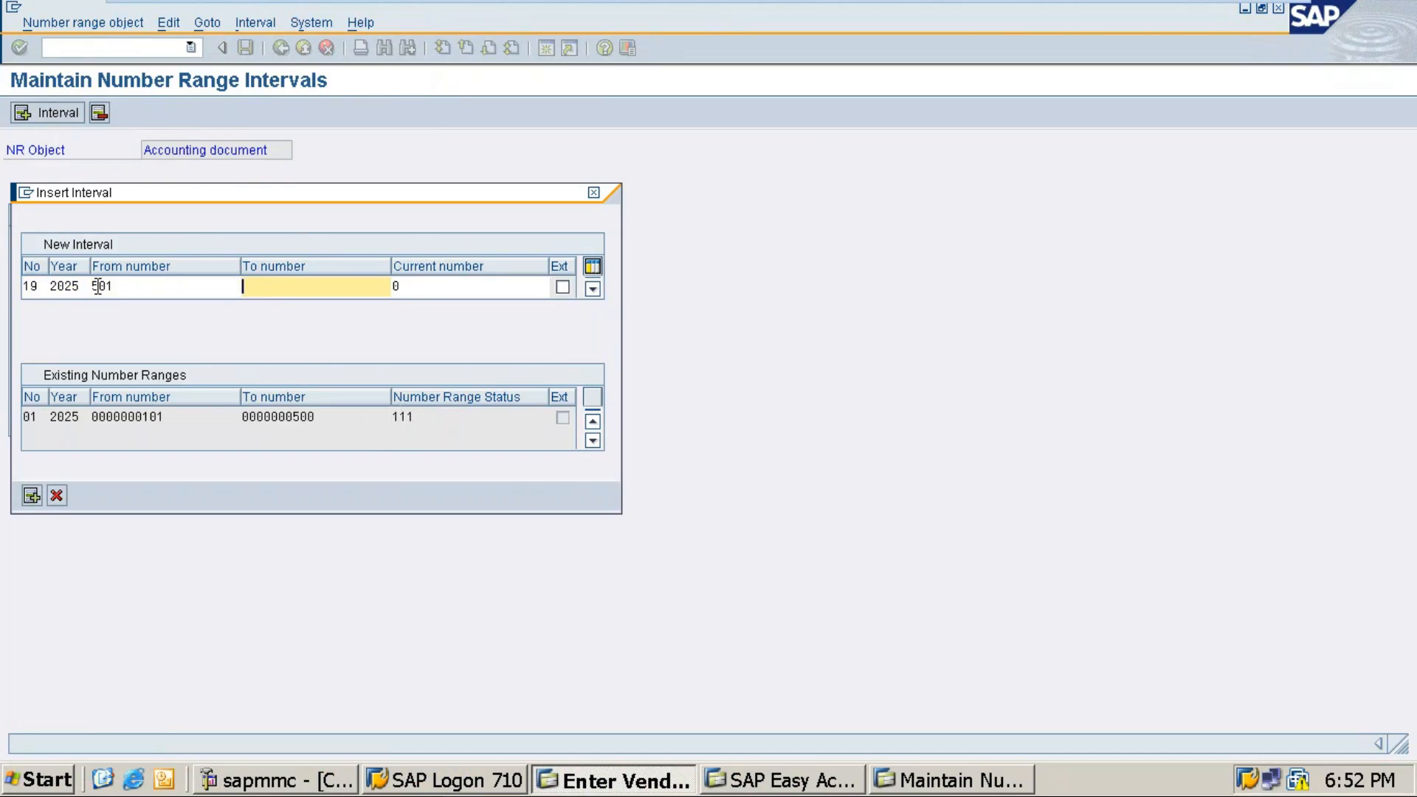
{"action": "type", "text": "800"}
{"action": "key", "text": "Tab"}
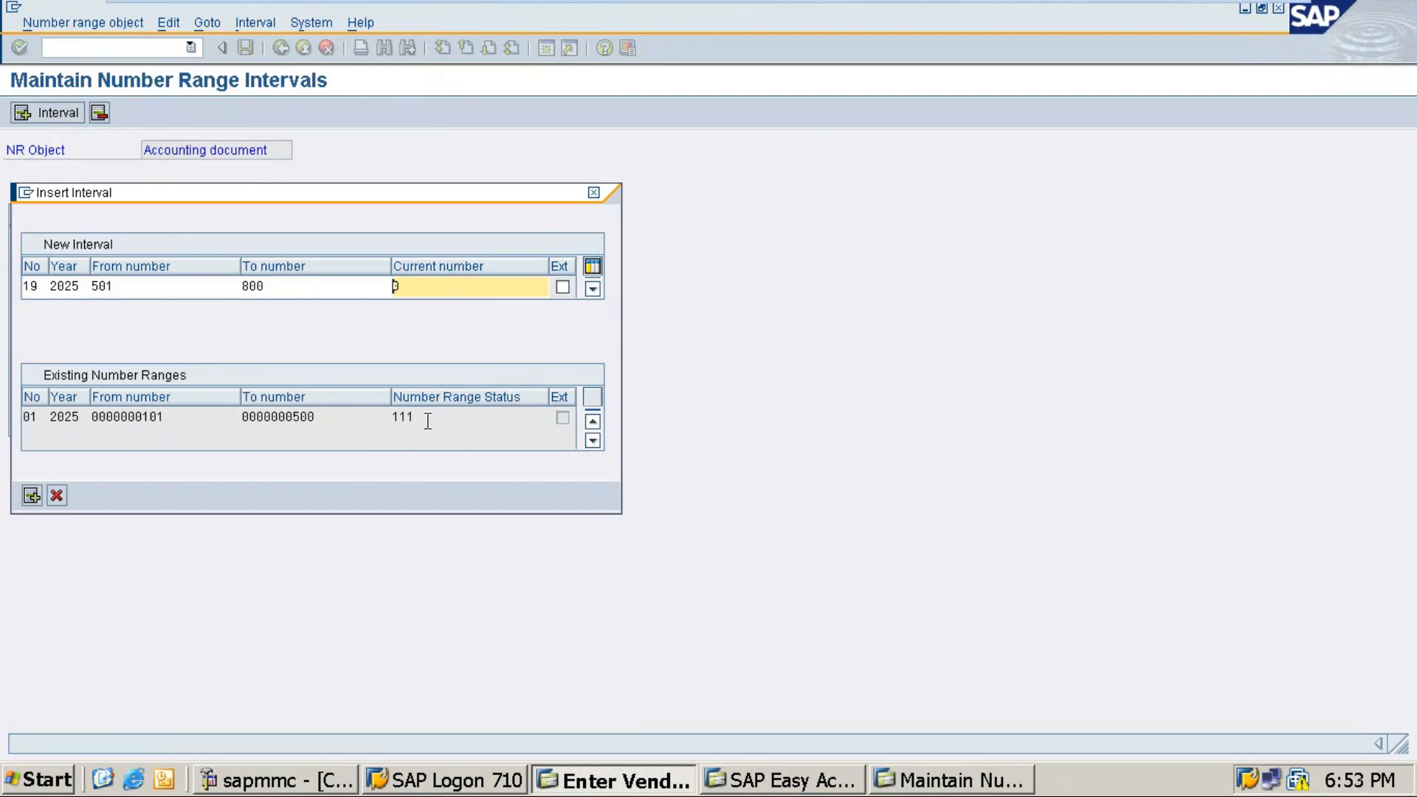
{"action": "key", "text": "Return"}
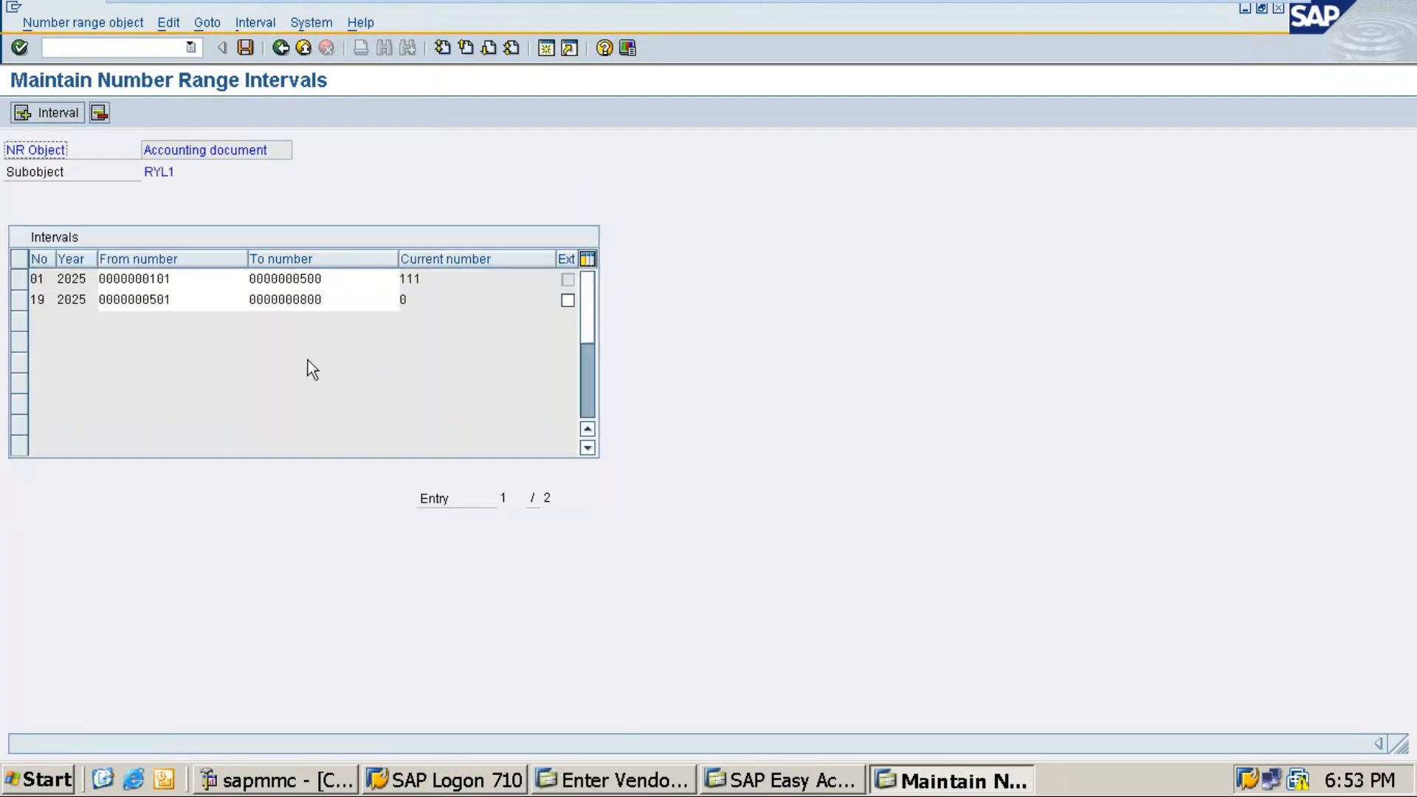
{"action": "left_click", "coordinate": [245, 49]}
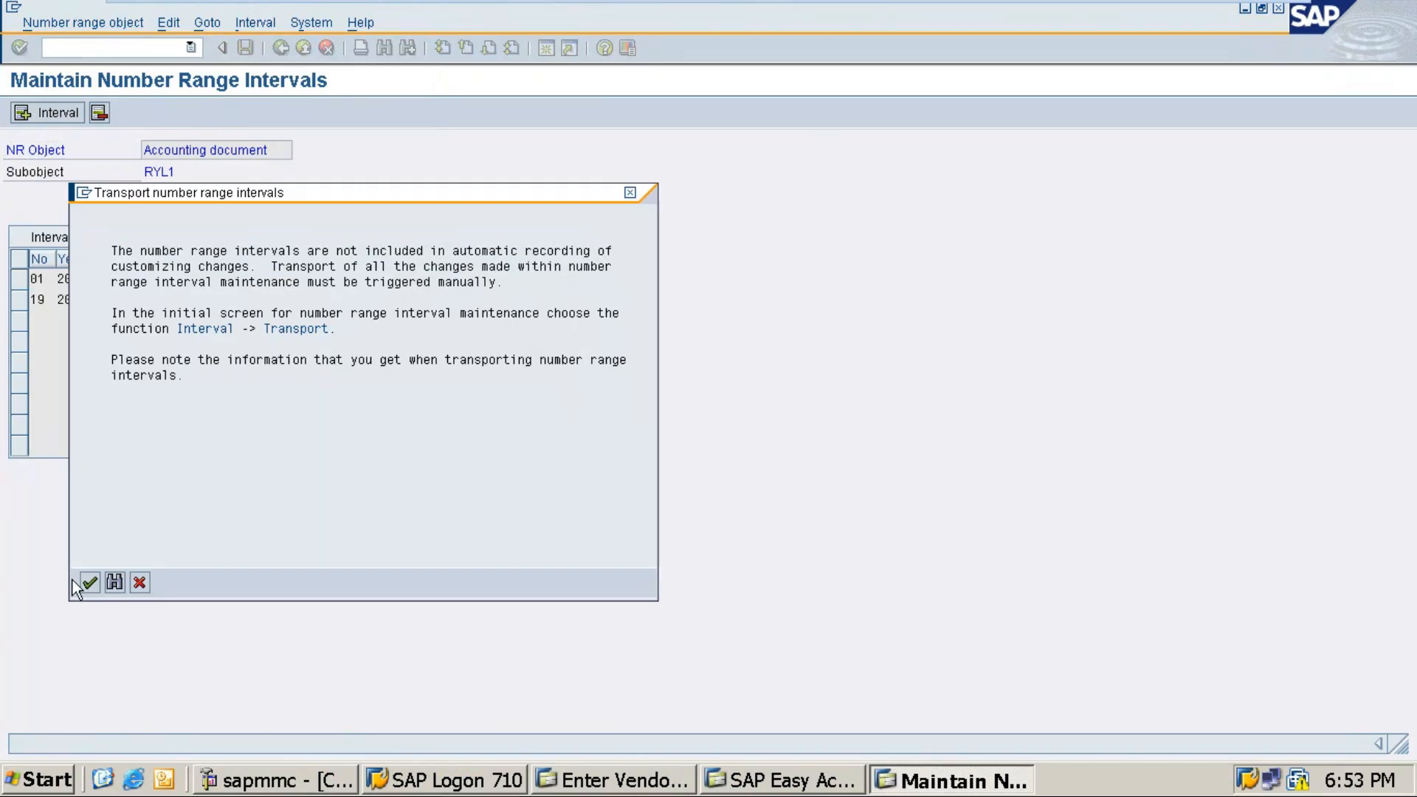
{"action": "left_click", "coordinate": [87, 582]}
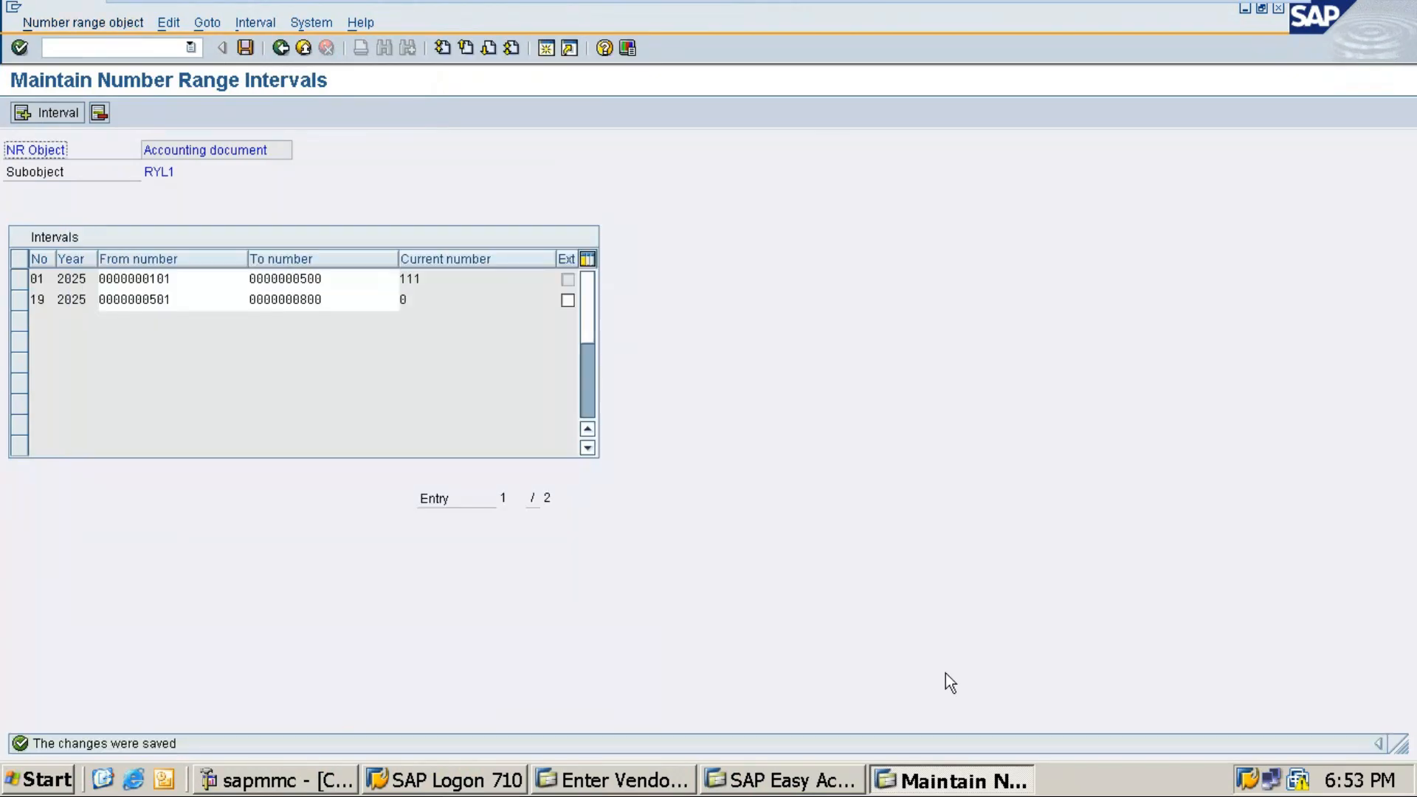
Close the spare SAP Easy Access session and return to the vendor invoice for company code RYL1.
{"action": "key", "text": "alt+Tab"}
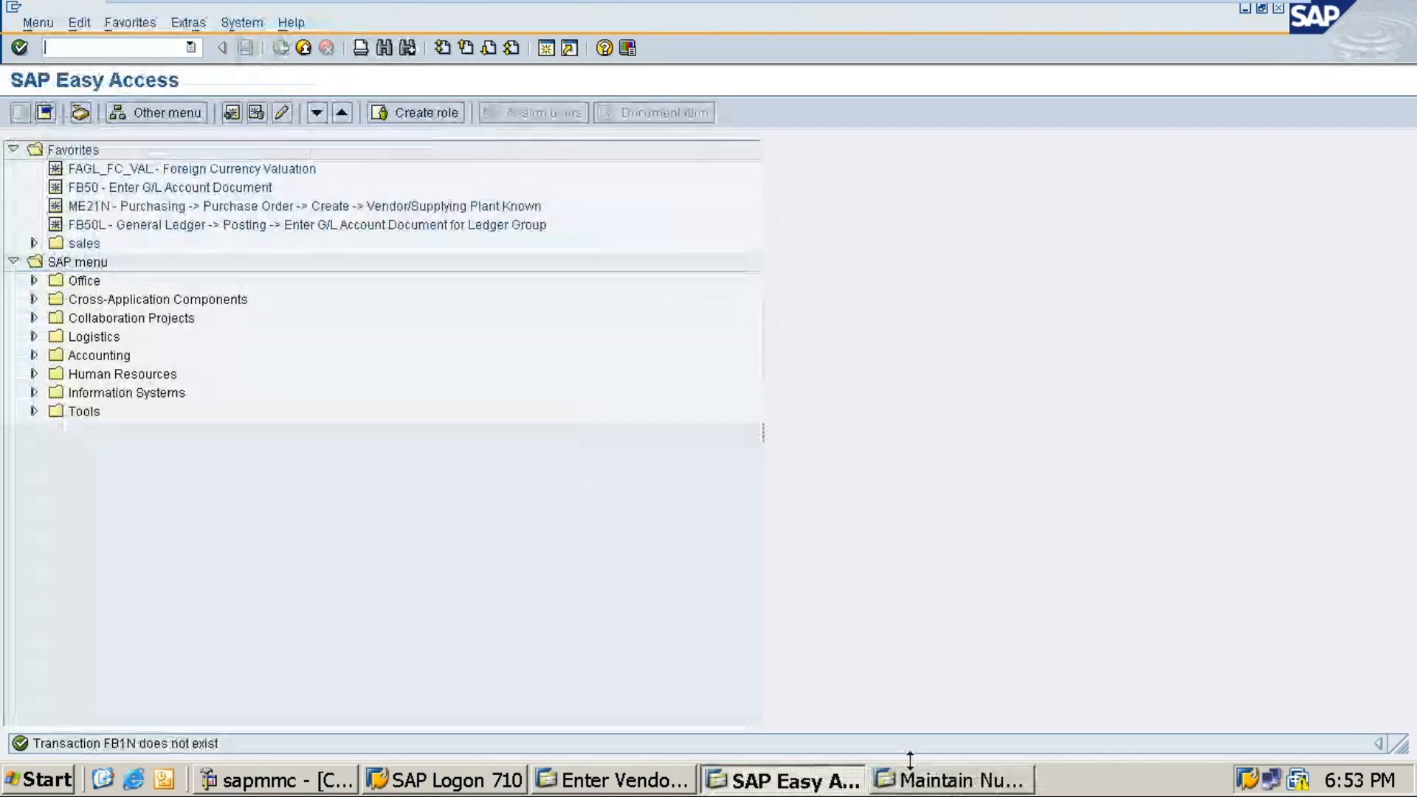
{"action": "left_click", "coordinate": [923, 781]}
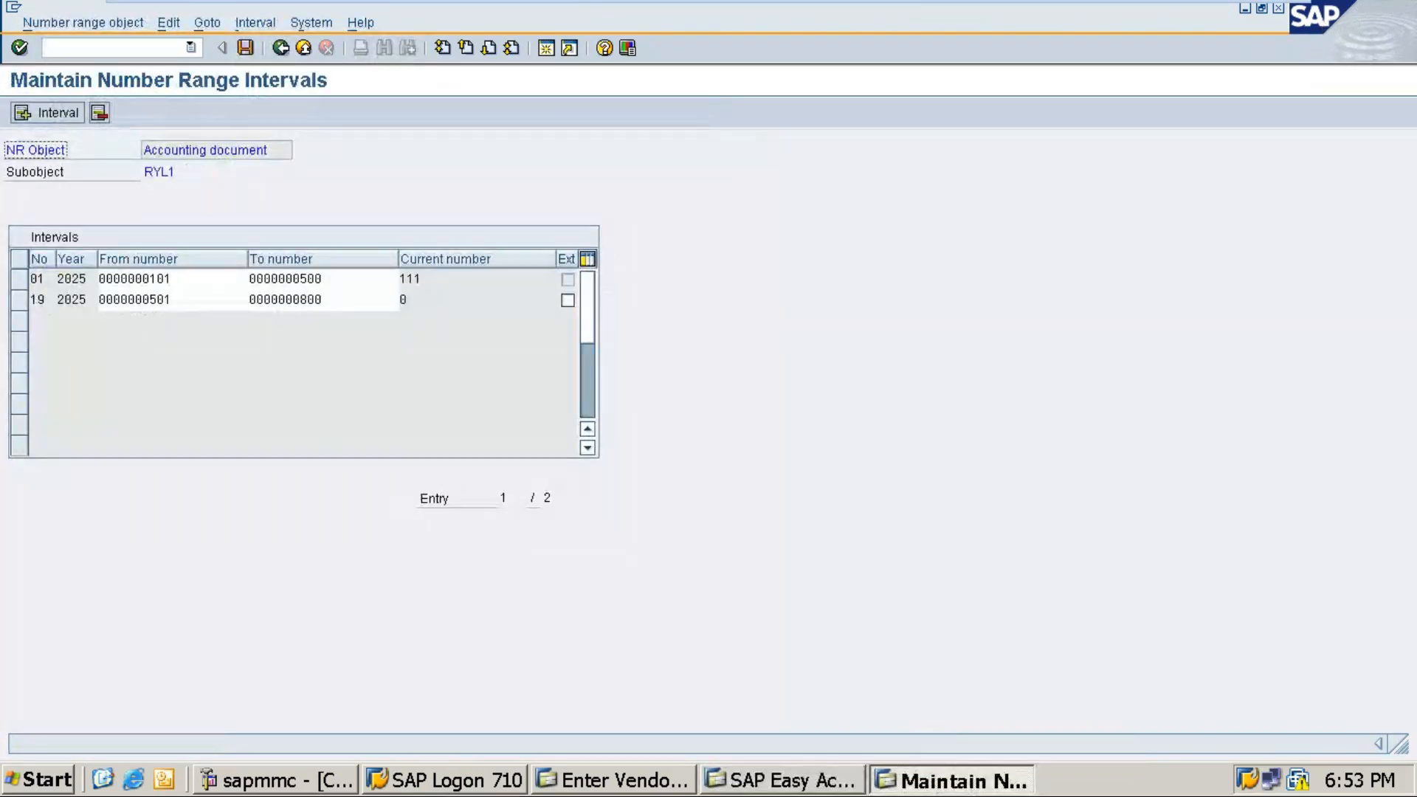
{"action": "left_click", "coordinate": [820, 785]}
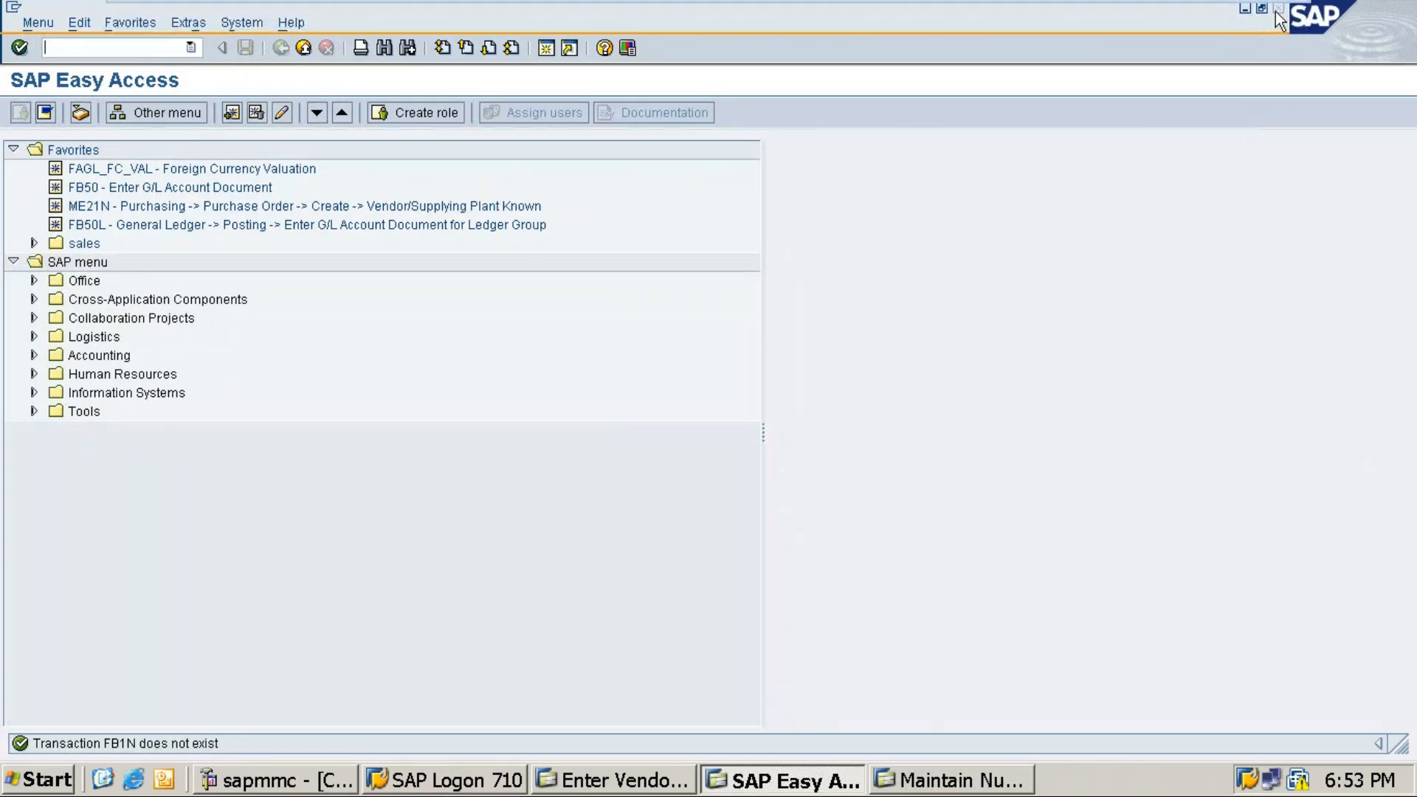
{"action": "left_click", "coordinate": [1279, 11]}
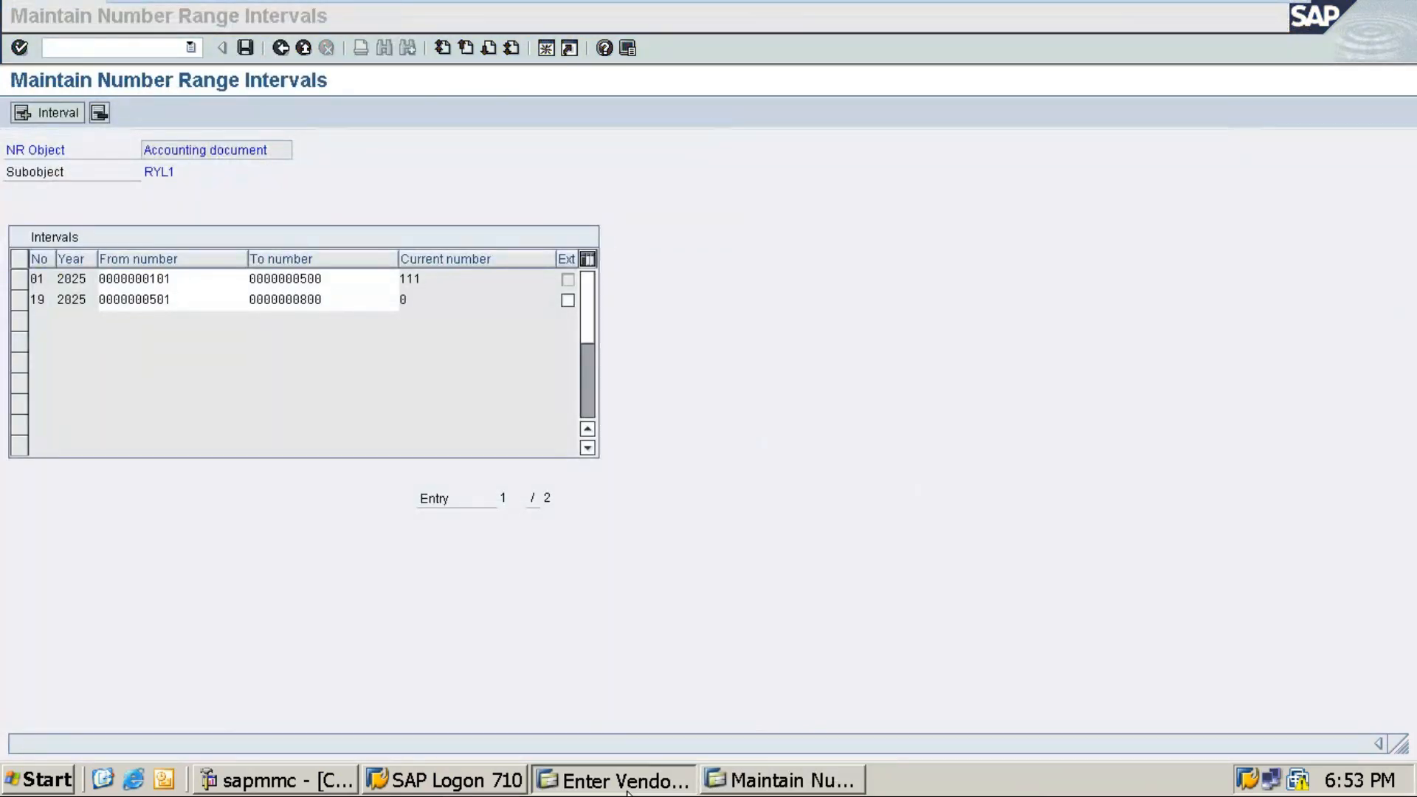
{"action": "left_click", "coordinate": [627, 786]}
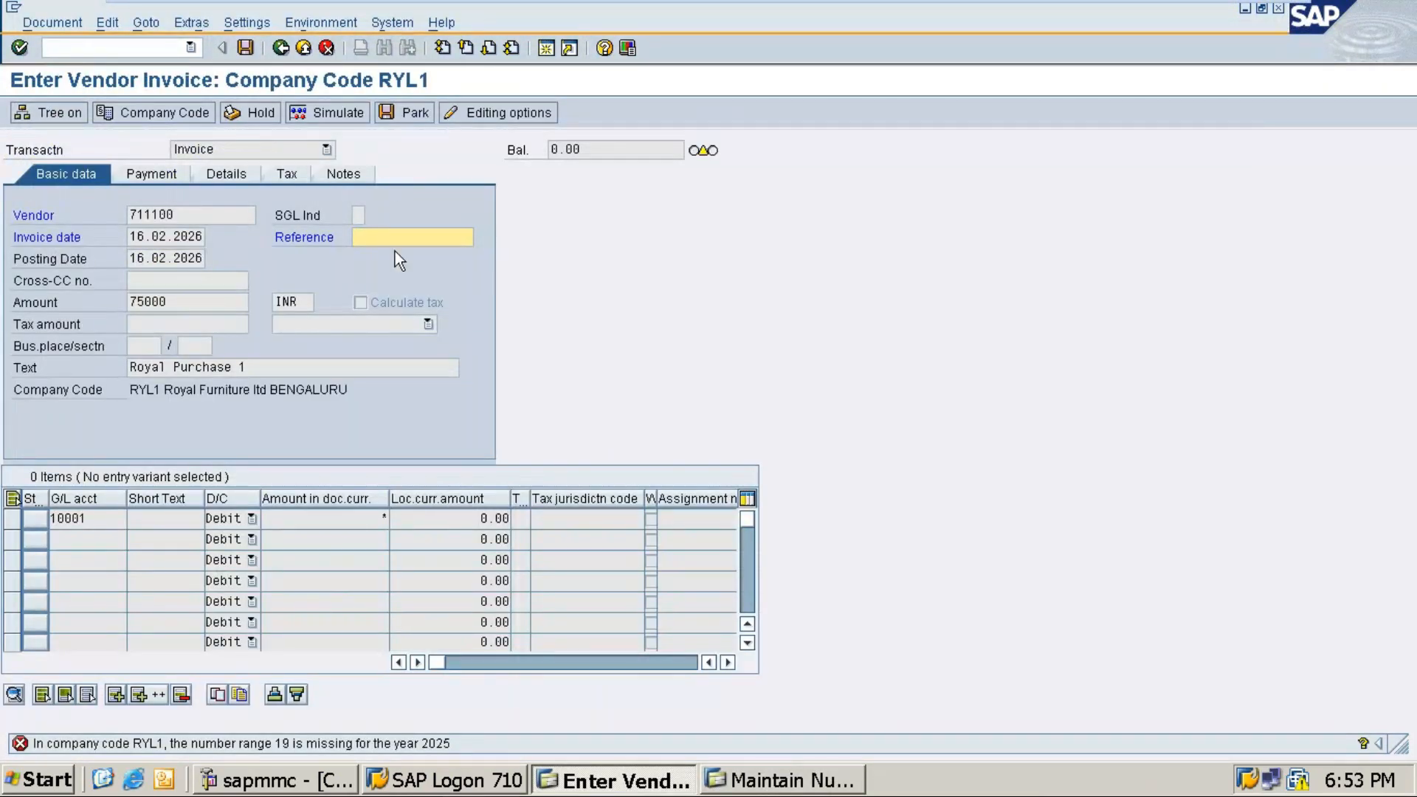
Revalidate the vendor invoice and choose RYLB (RYL1 - Bangalore Branch) as its business area in the details.
{"action": "key", "text": "Return"}
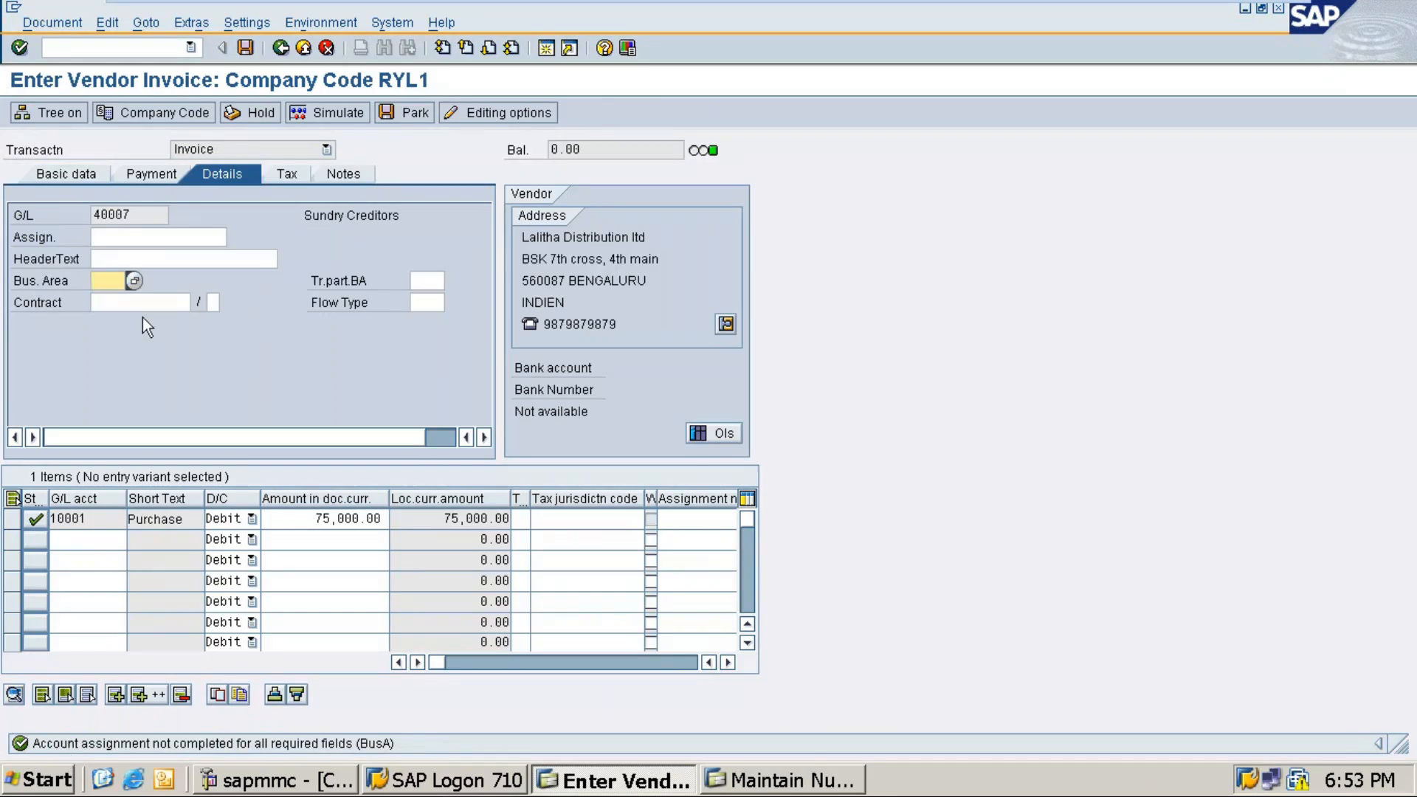
{"action": "left_click", "coordinate": [133, 280]}
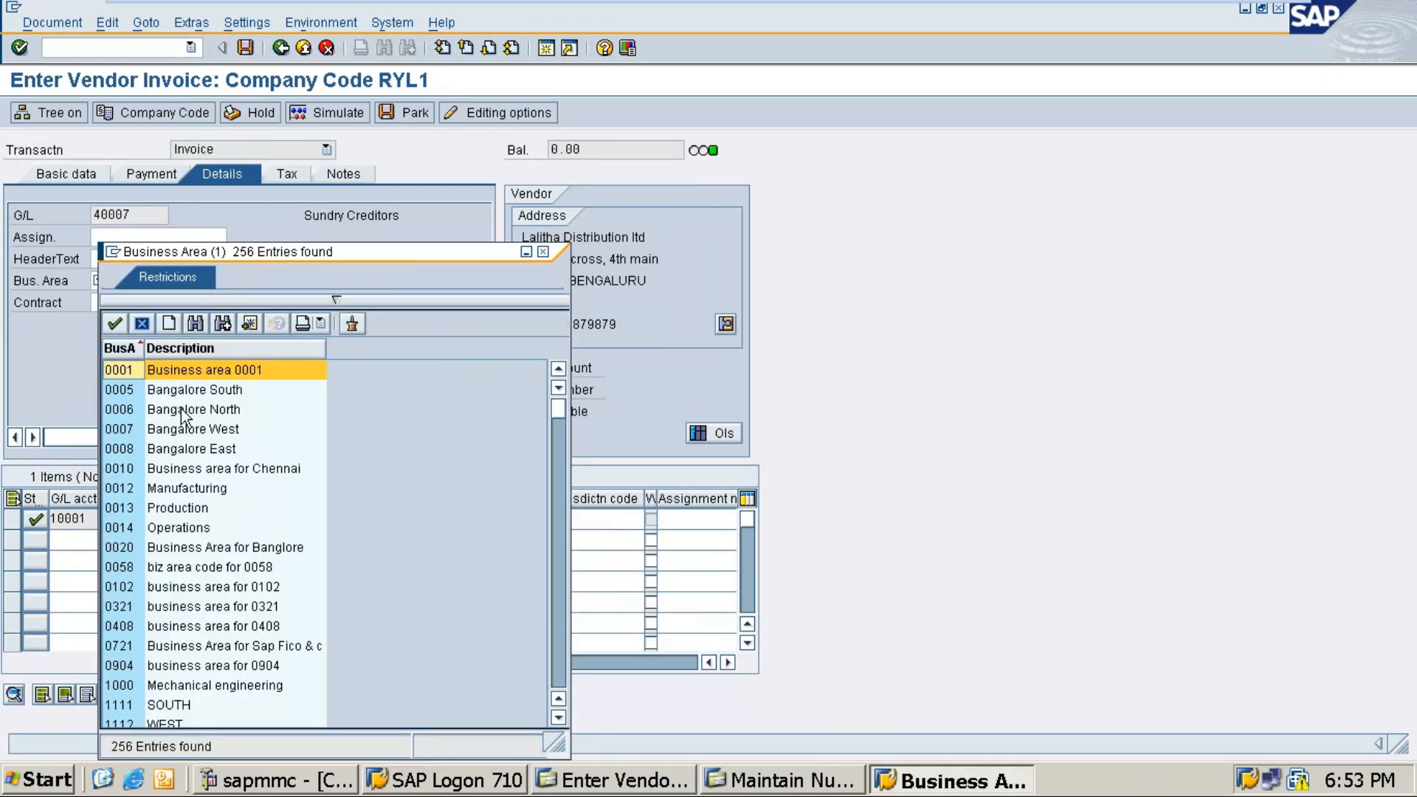
{"action": "scroll", "coordinate": [183, 415], "scroll_direction": "down", "scroll_amount": 20}
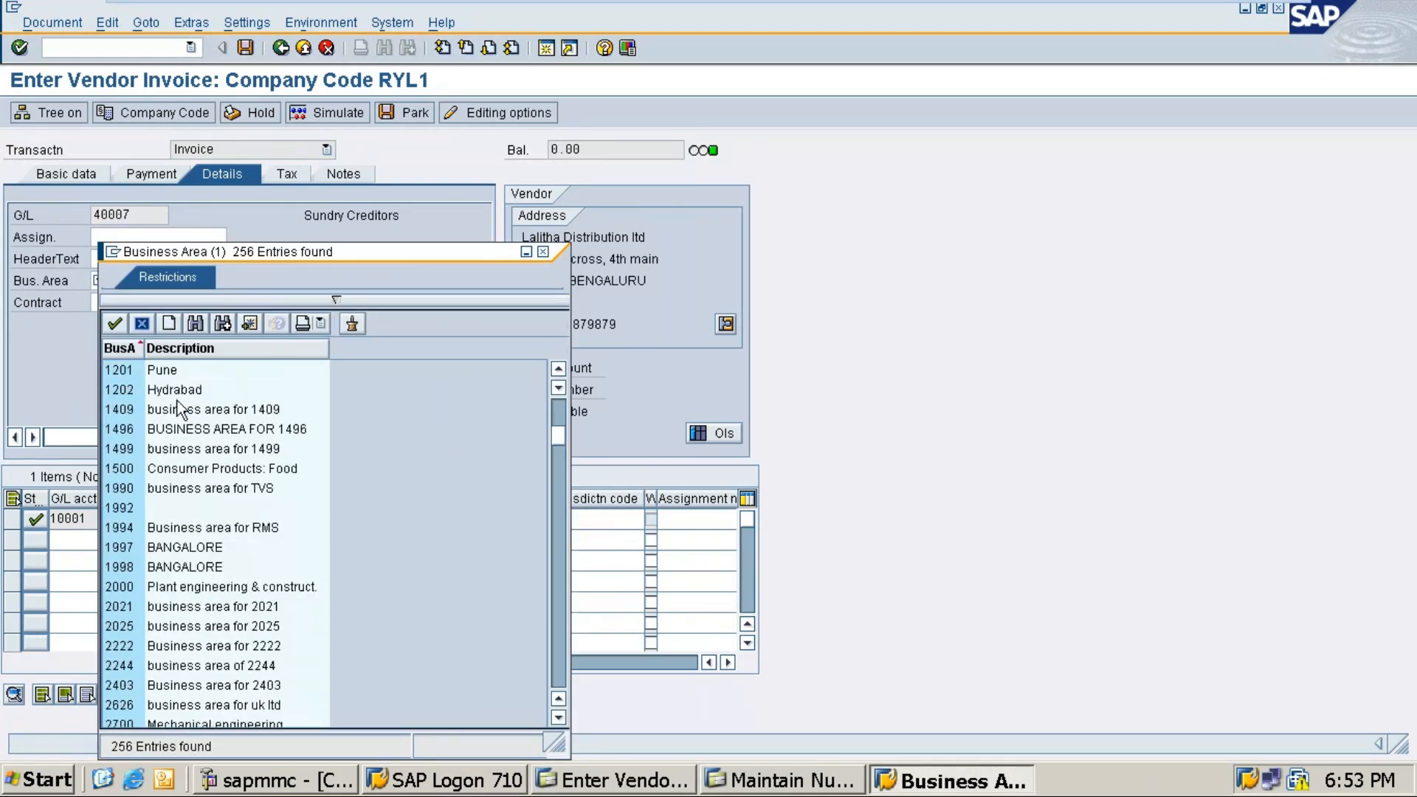
{"action": "scroll", "coordinate": [183, 410], "scroll_direction": "down", "scroll_amount": 15}
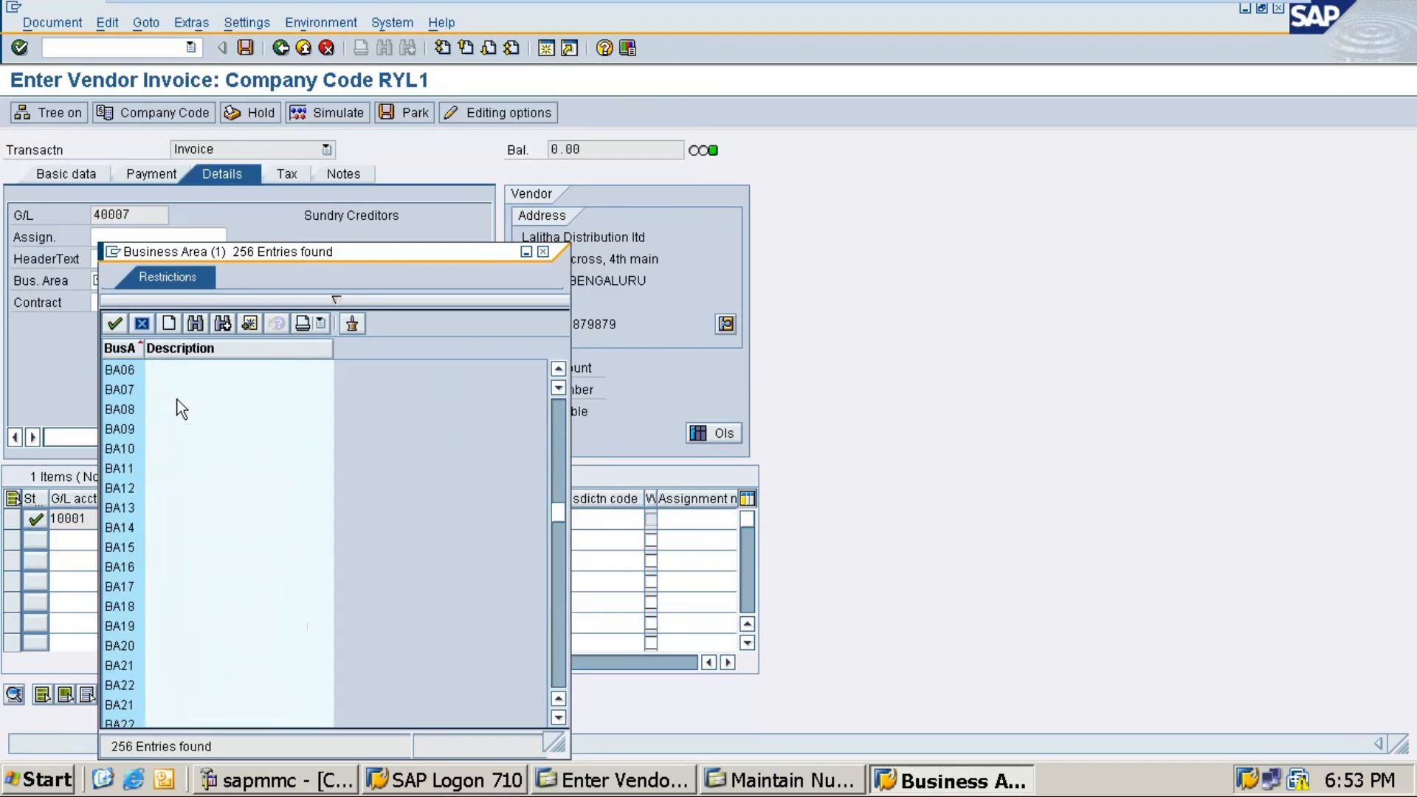
{"action": "scroll", "coordinate": [182, 410], "scroll_direction": "down", "scroll_amount": 15}
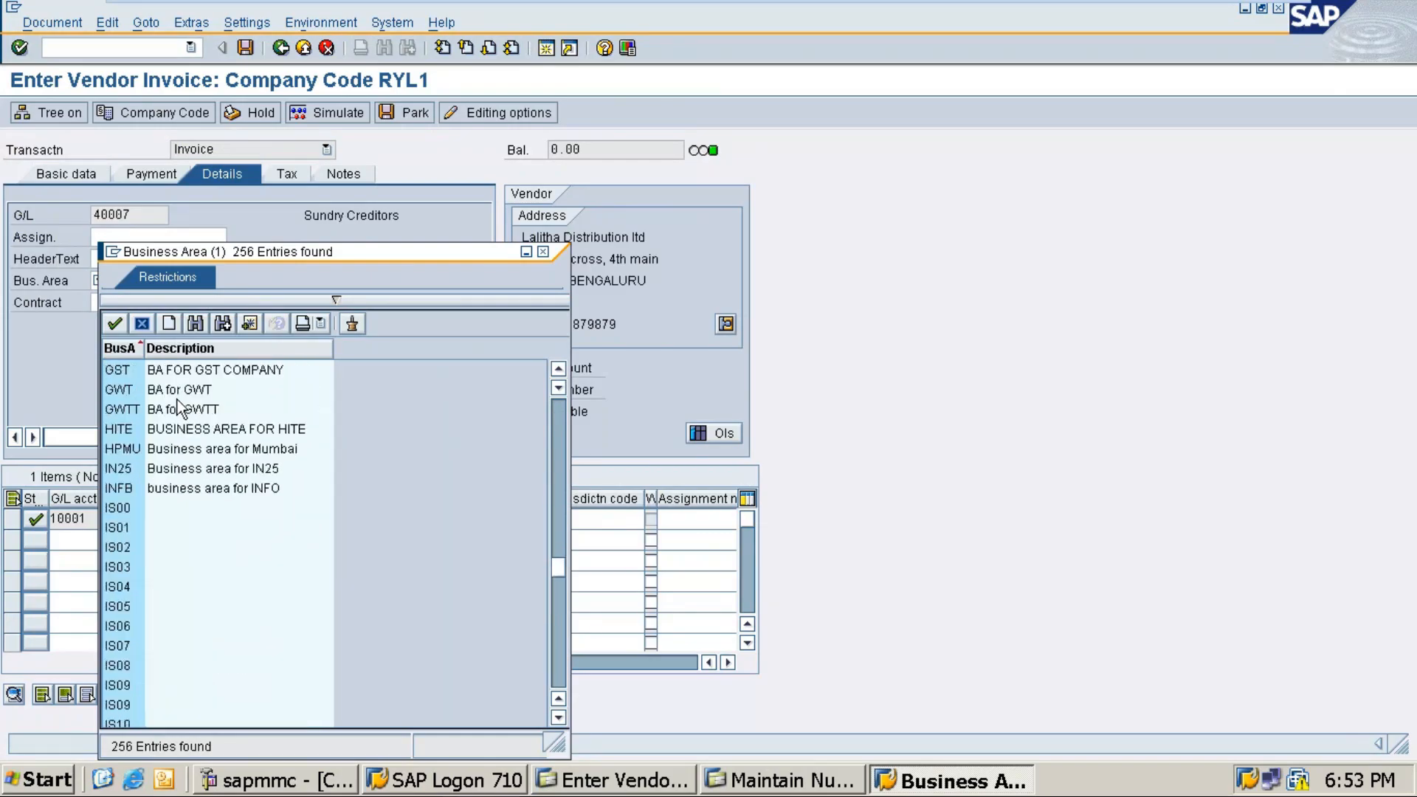
{"action": "scroll", "coordinate": [182, 410], "scroll_direction": "down", "scroll_amount": 12}
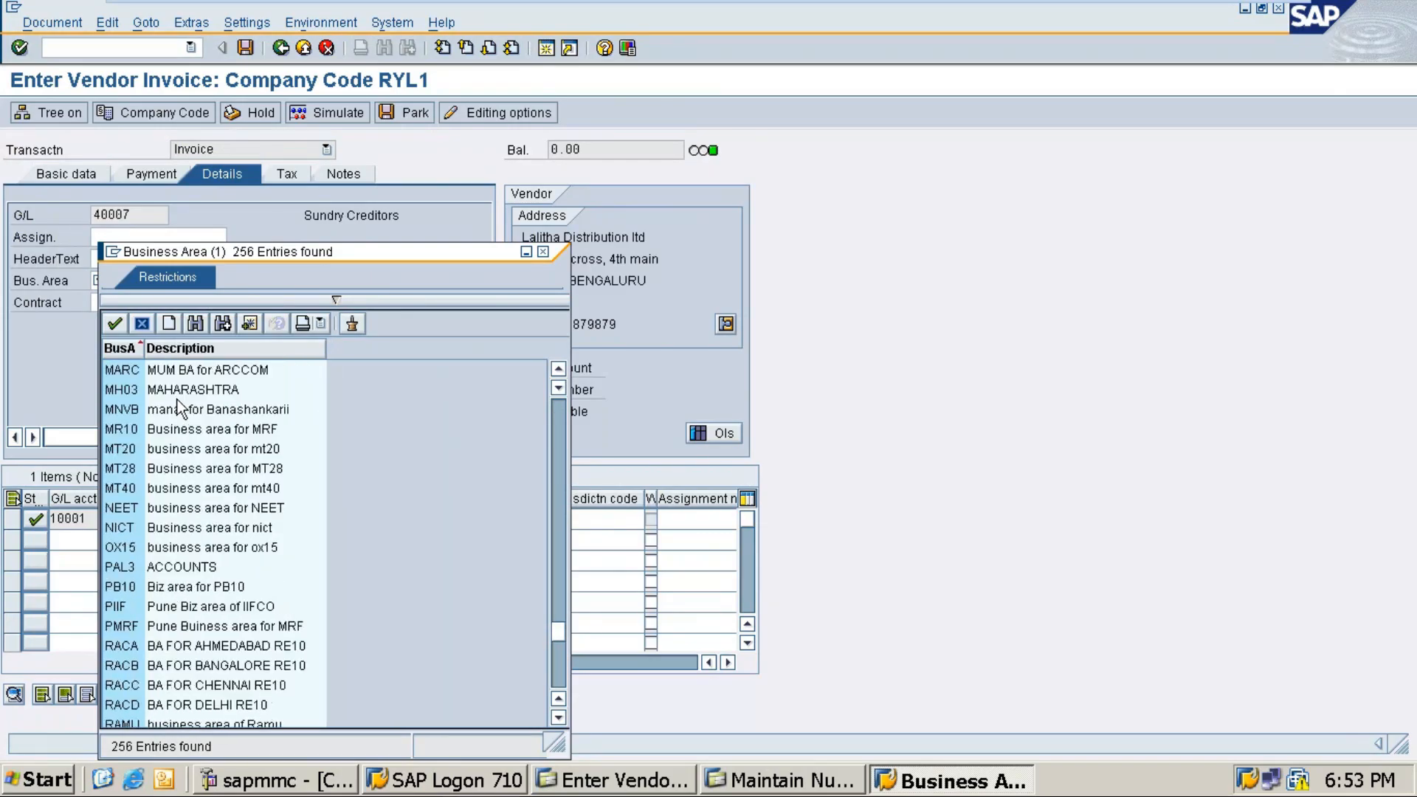
{"action": "scroll", "coordinate": [130, 547], "scroll_direction": "down", "scroll_amount": 5}
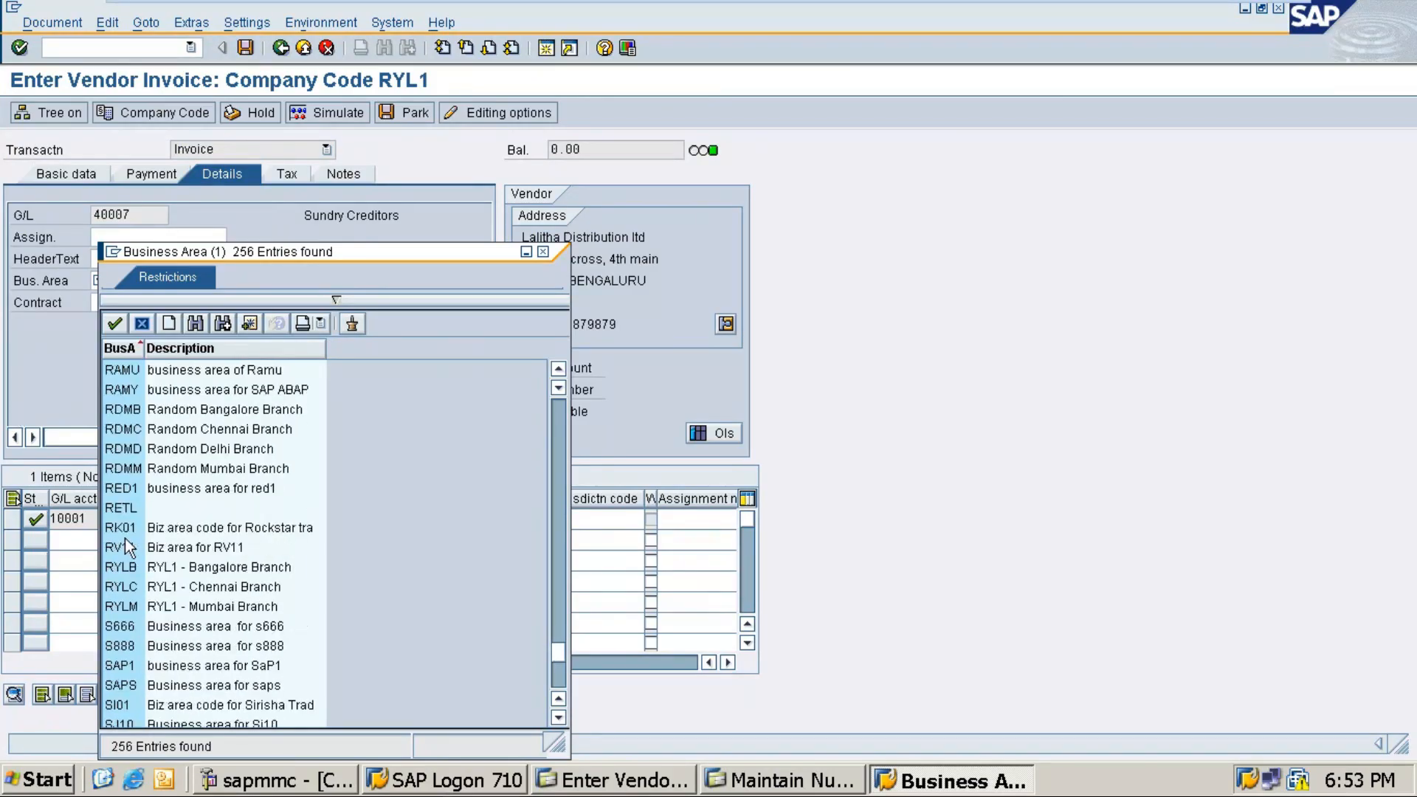
{"action": "scroll", "coordinate": [130, 547], "scroll_direction": "up", "scroll_amount": 1}
{"action": "scroll", "coordinate": [130, 547], "scroll_direction": "down", "scroll_amount": 1}
{"action": "double_click", "coordinate": [117, 568]}
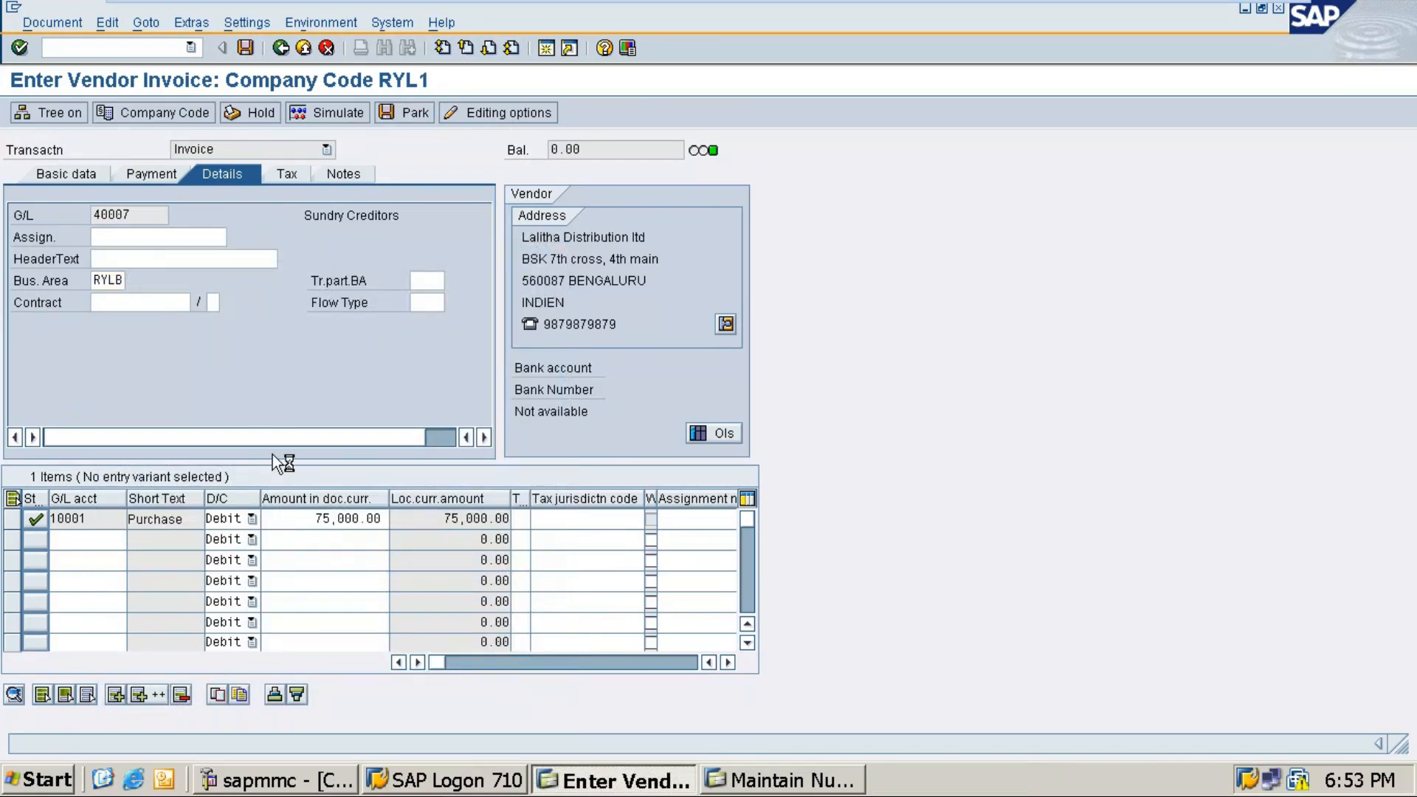
Post the completed vendor invoice and bring up the number range intervals session of company code RYL1.
{"action": "key", "text": "ctrl+s"}
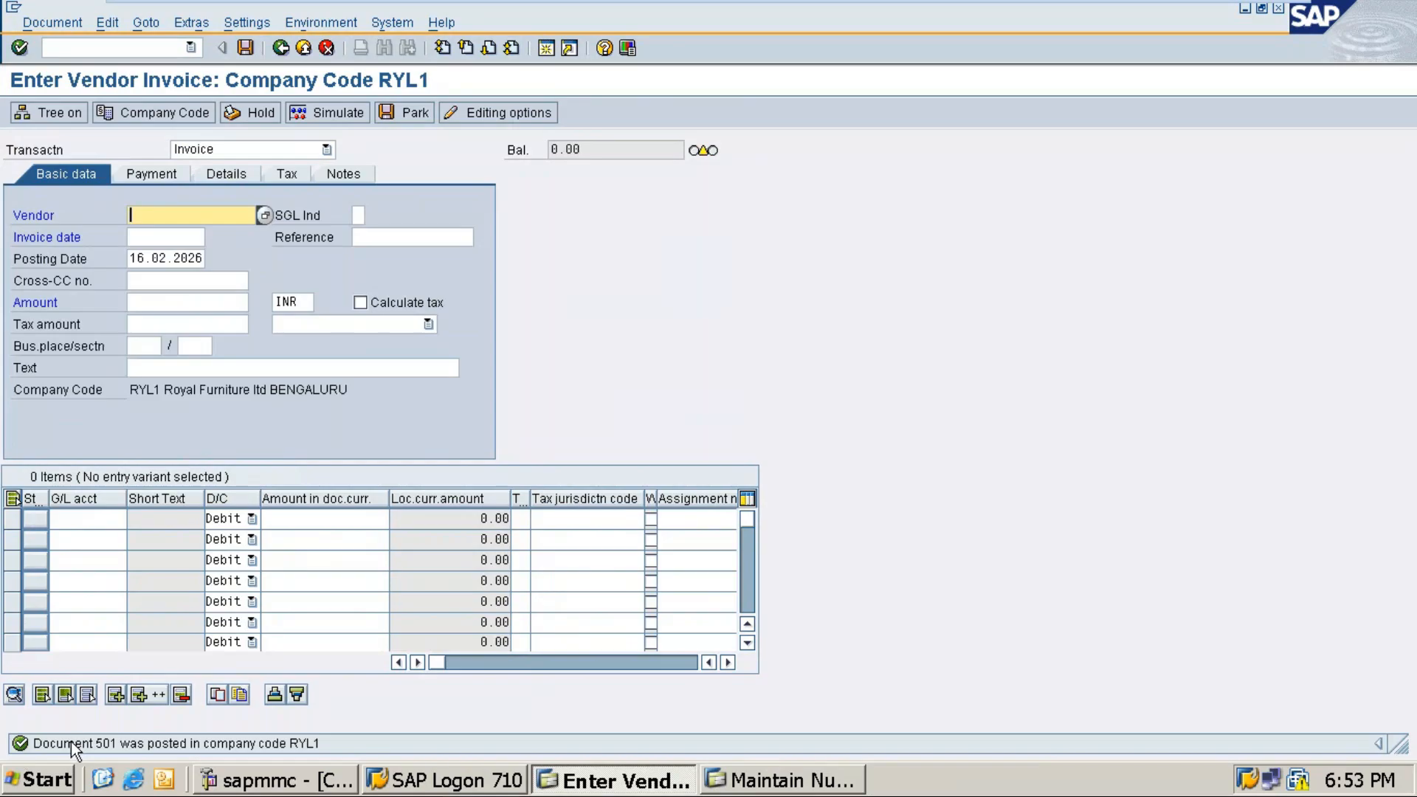
{"action": "key", "text": "alt+Tab"}
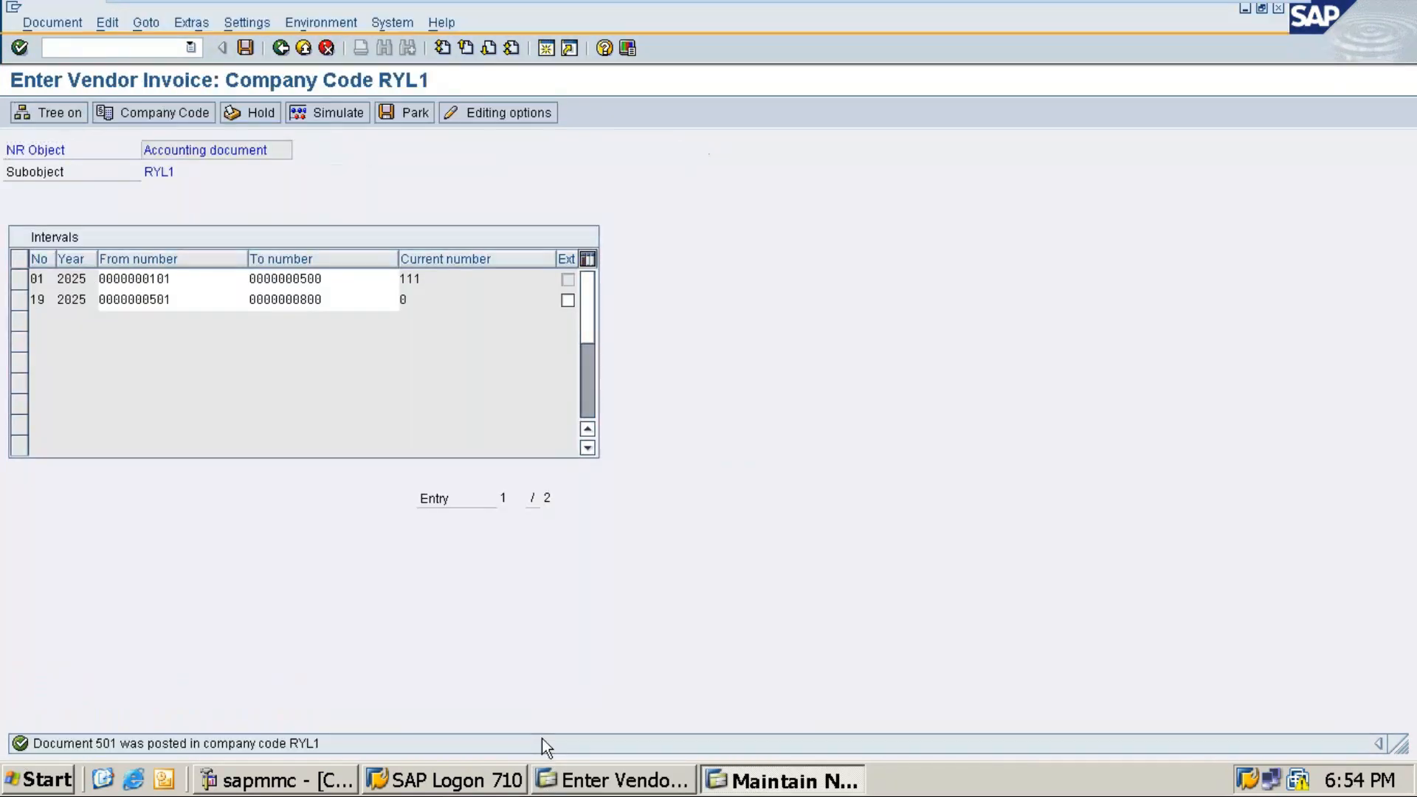
{"action": "key", "text": "alt+Tab"}
In the Word notes, add a bullet reading "Purchase from Lalitha distributor ltd" below the first purchase example.
{"action": "mouse_move", "coordinate": [1234, 11]}
{"action": "left_click", "coordinate": [1234, 11]}
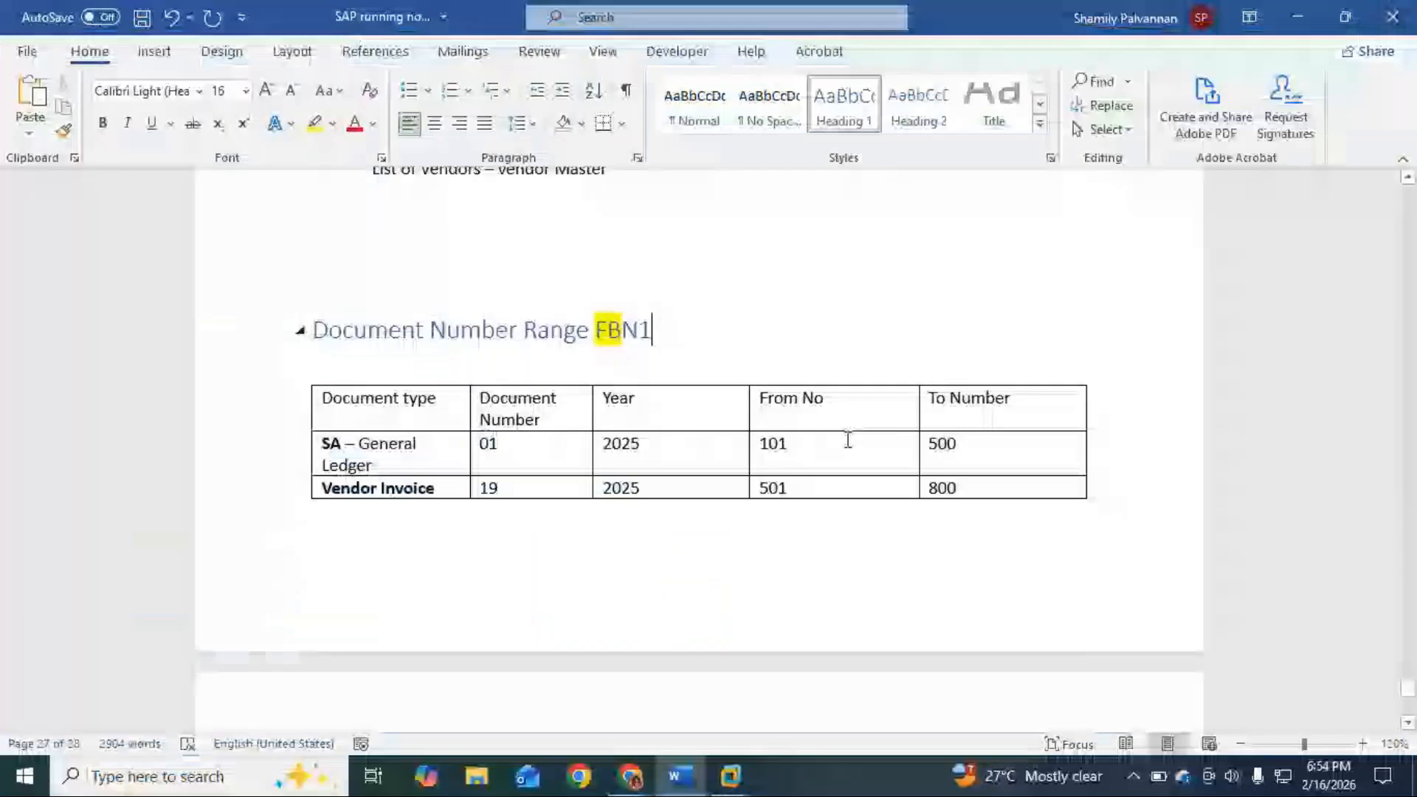
{"action": "scroll", "coordinate": [749, 585], "scroll_direction": "down", "scroll_amount": 5}
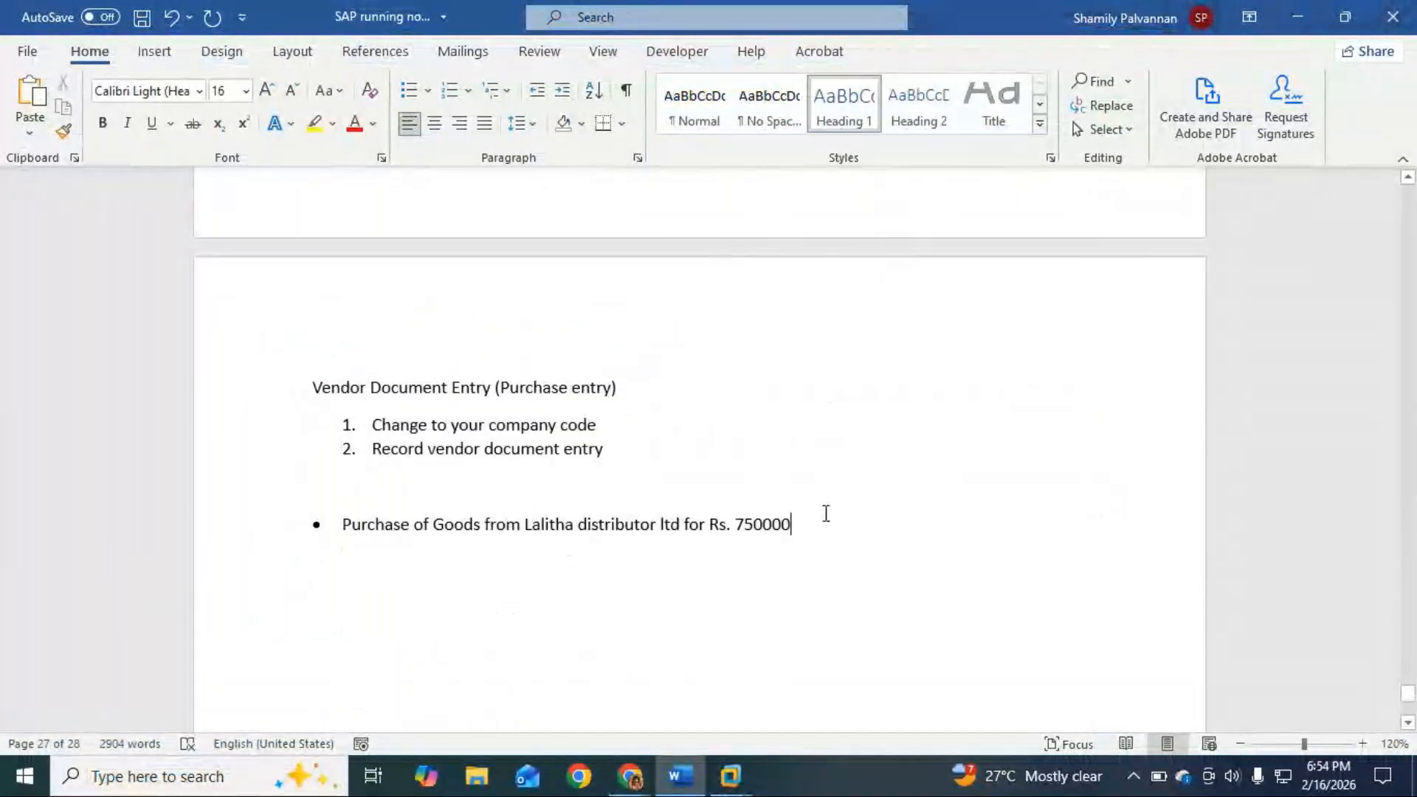
{"action": "key", "text": "Return"}
{"action": "type", "text": "Purchase f"}
{"action": "key", "text": "BackSpace"}
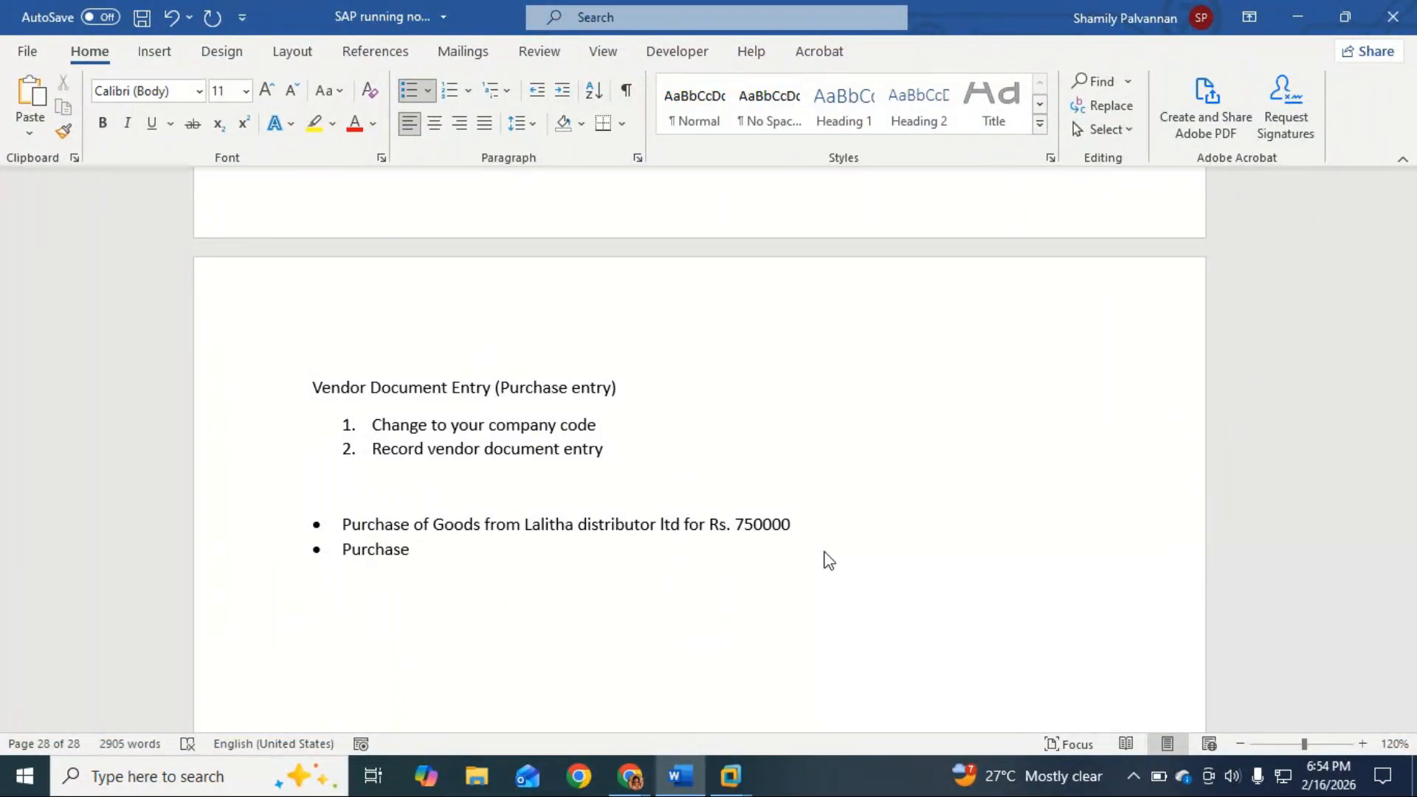
{"action": "type", "text": "from Laliitha"}
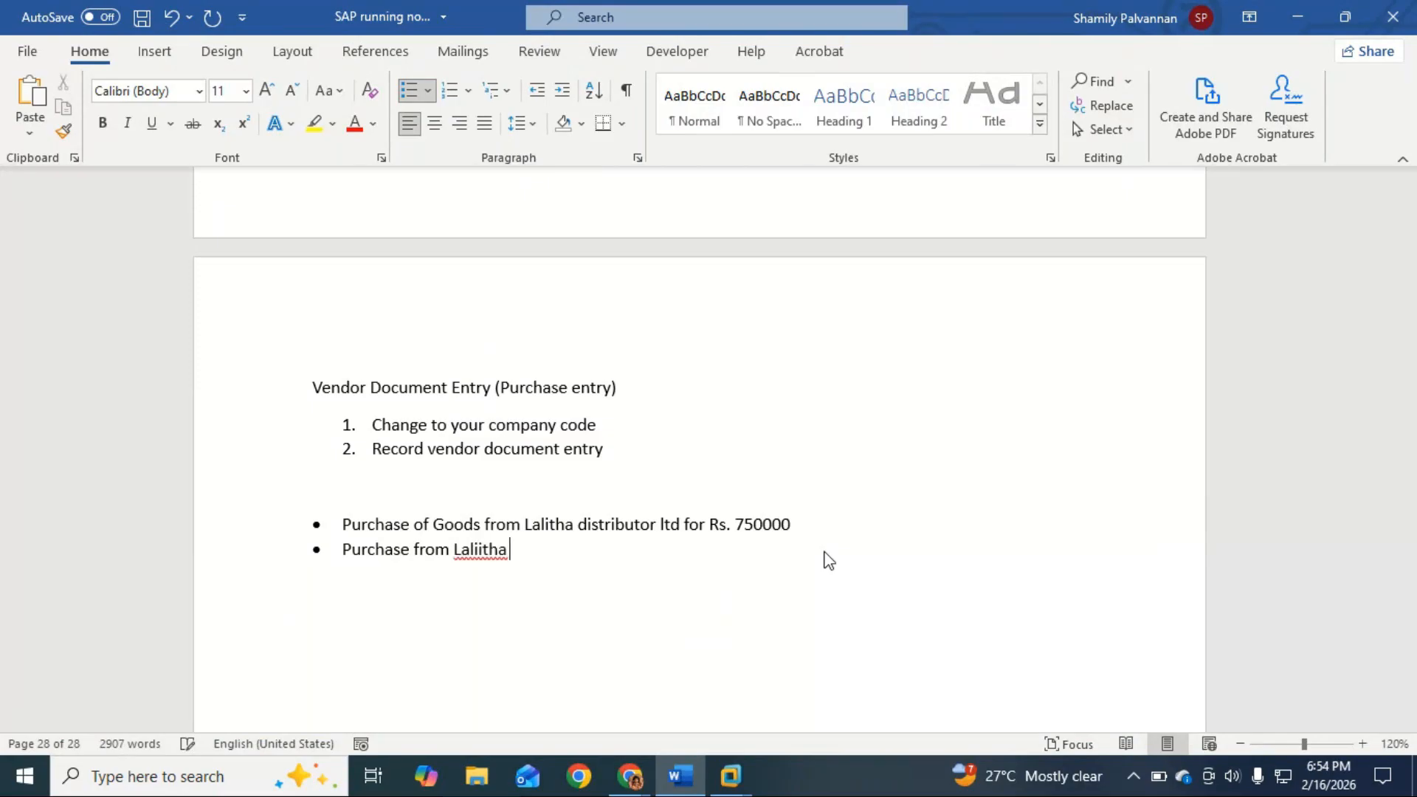
{"action": "key", "text": "BackSpace"}
{"action": "key", "text": "BackSpace"}
{"action": "key", "text": "BackSpace"}
{"action": "key", "text": "BackSpace"}
{"action": "type", "text": "tha distribu"}
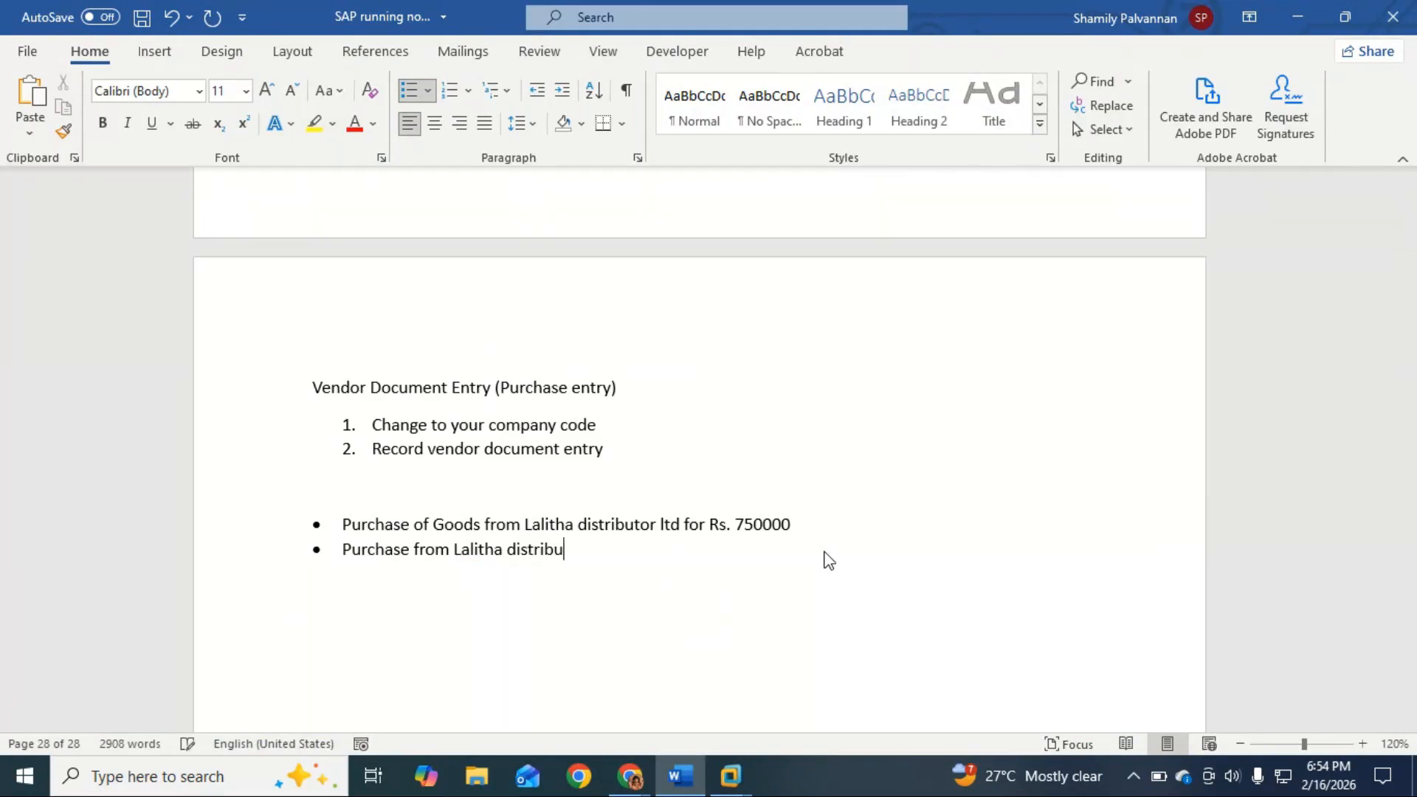
{"action": "type", "text": "tor ltd"}
Complete the second purchase bullet with "for Rs. 100000" and start an empty bullet below it.
{"action": "type", "text": " for"}
{"action": "type", "text": "zR"}
{"action": "key", "text": "BackSpace"}
{"action": "key", "text": "BackSpace"}
{"action": "type", "text": "Rs."}
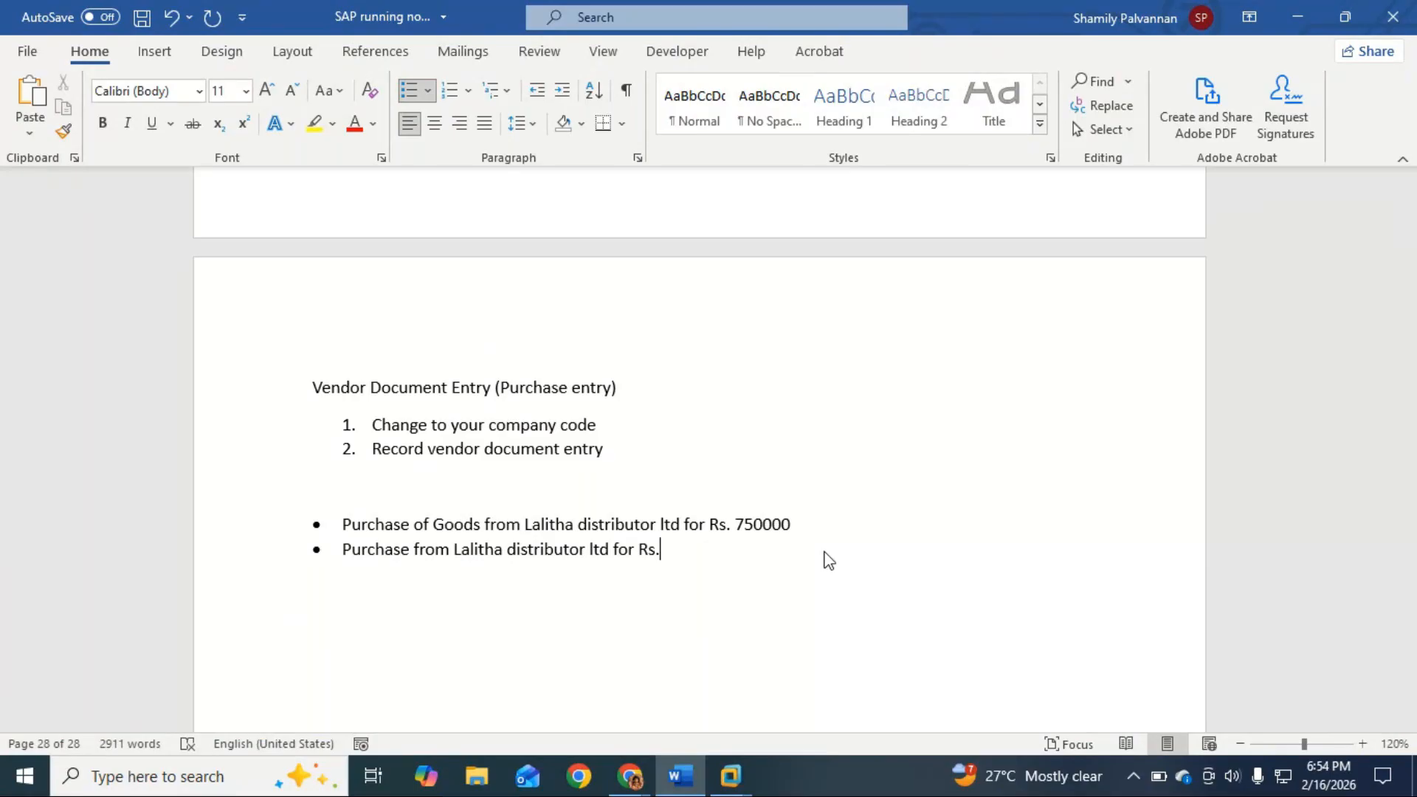
{"action": "type", "text": "100000"}
{"action": "scroll", "coordinate": [828, 561], "scroll_direction": "down", "scroll_amount": 2}
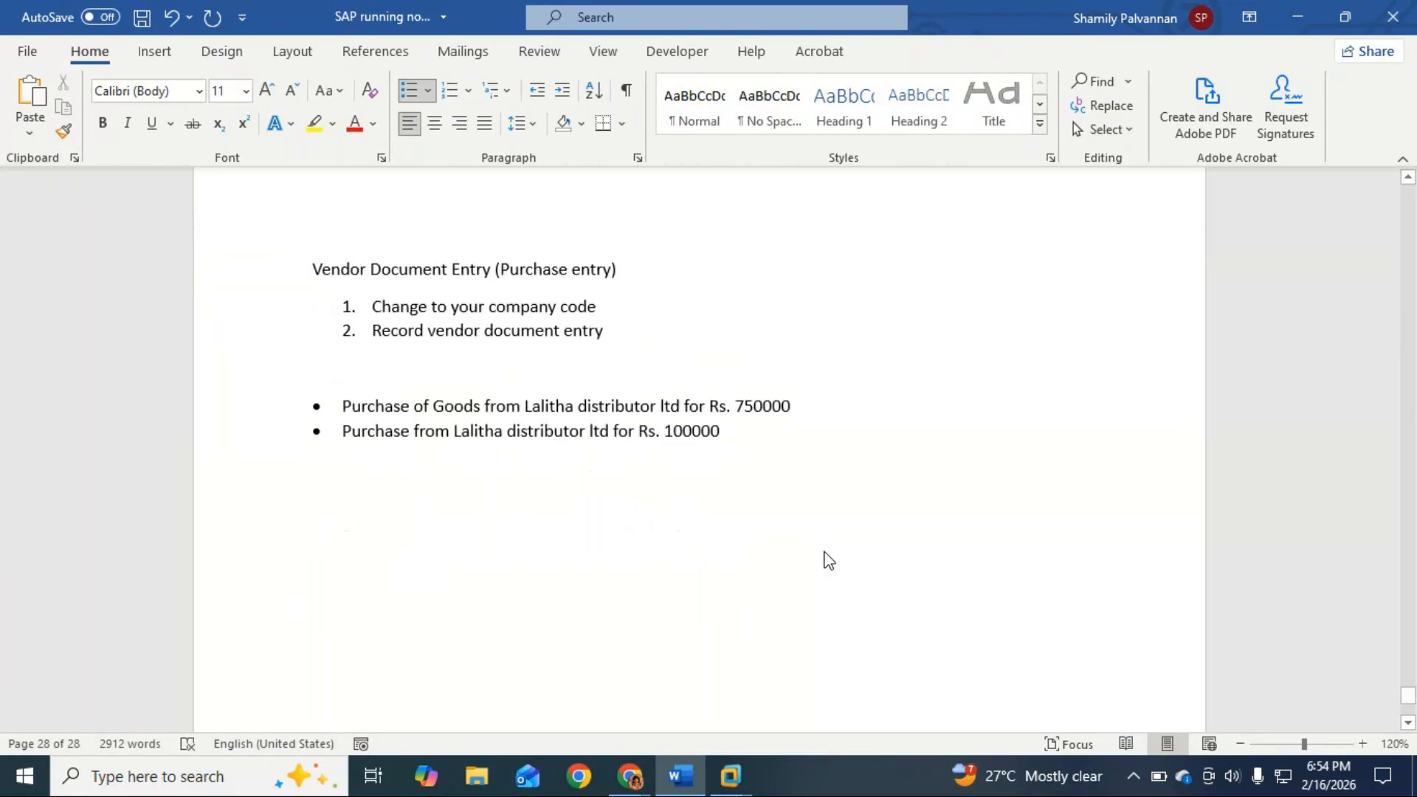
{"action": "key", "text": "Return"}
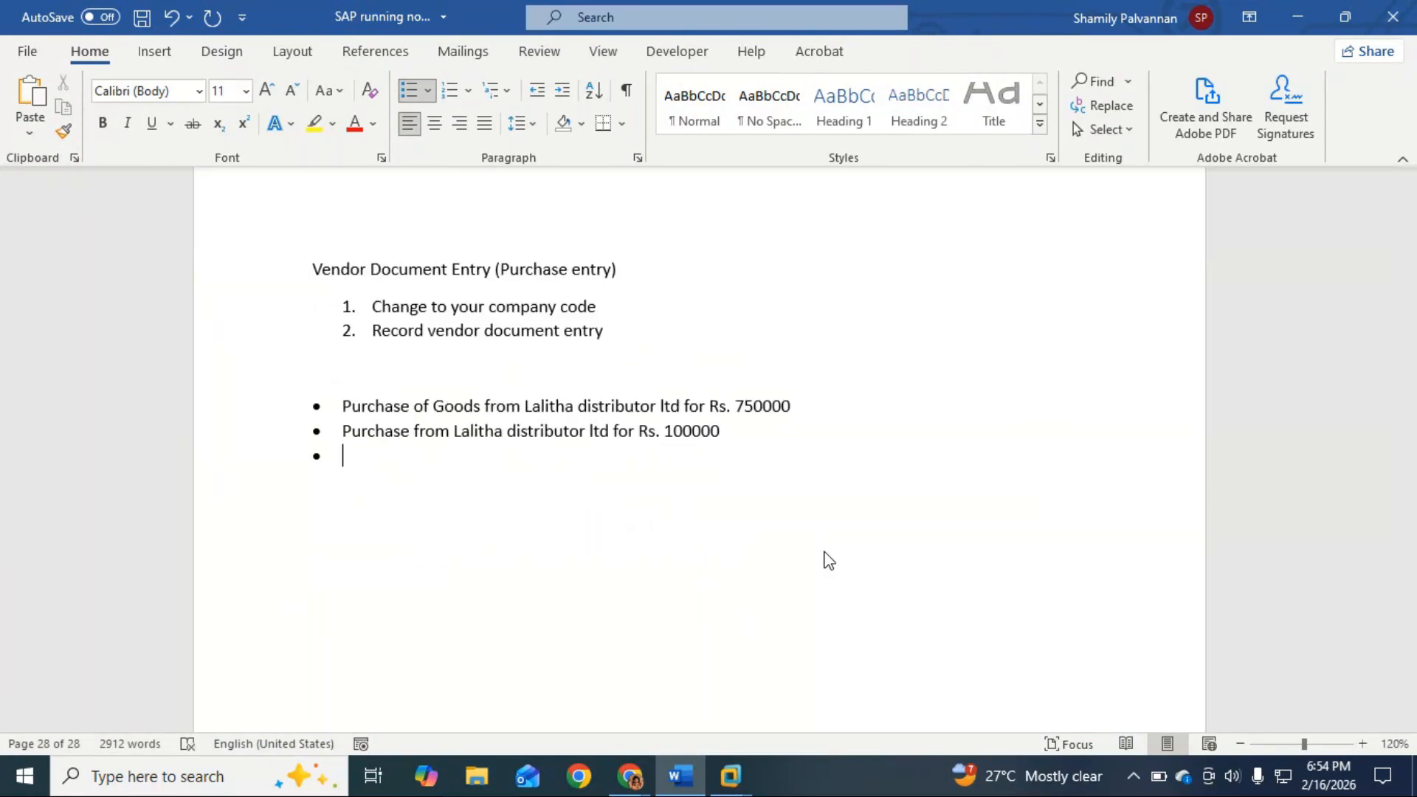
Back in SAP, look up the vendors of company code RYL1 and choose Lalitha Distribution Ltd for the new invoice.
{"action": "key", "text": "alt+Tab"}
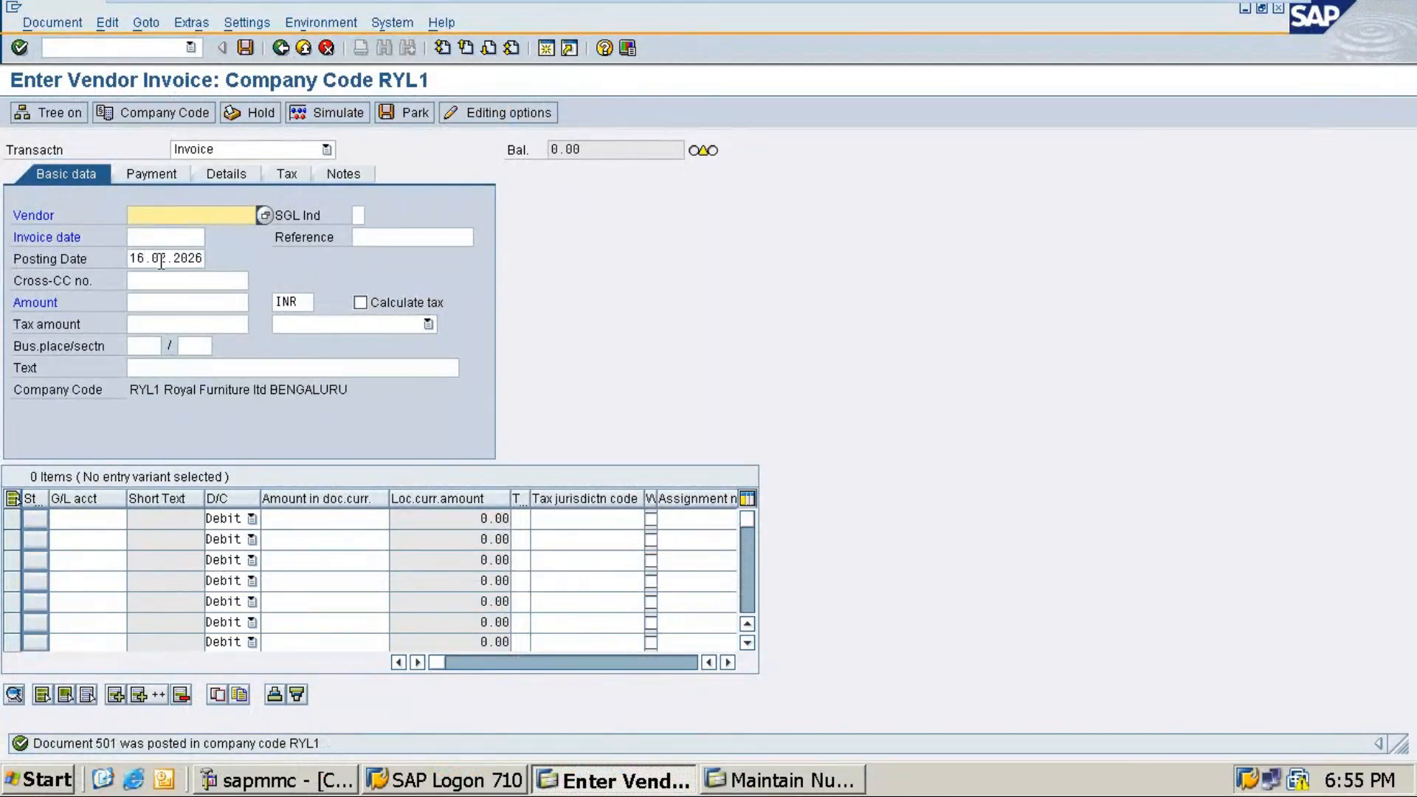
{"action": "left_click", "coordinate": [264, 217]}
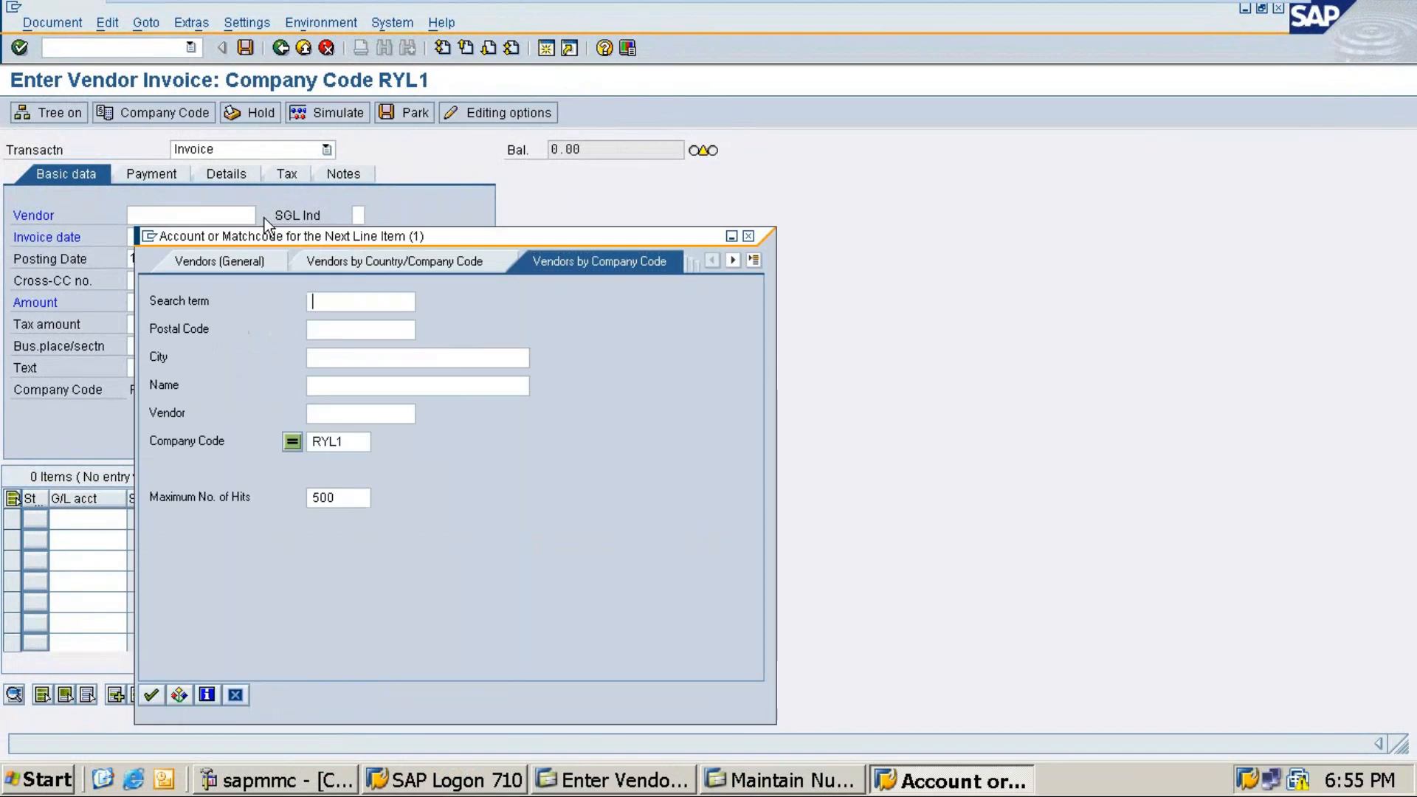
{"action": "key", "text": "Return"}
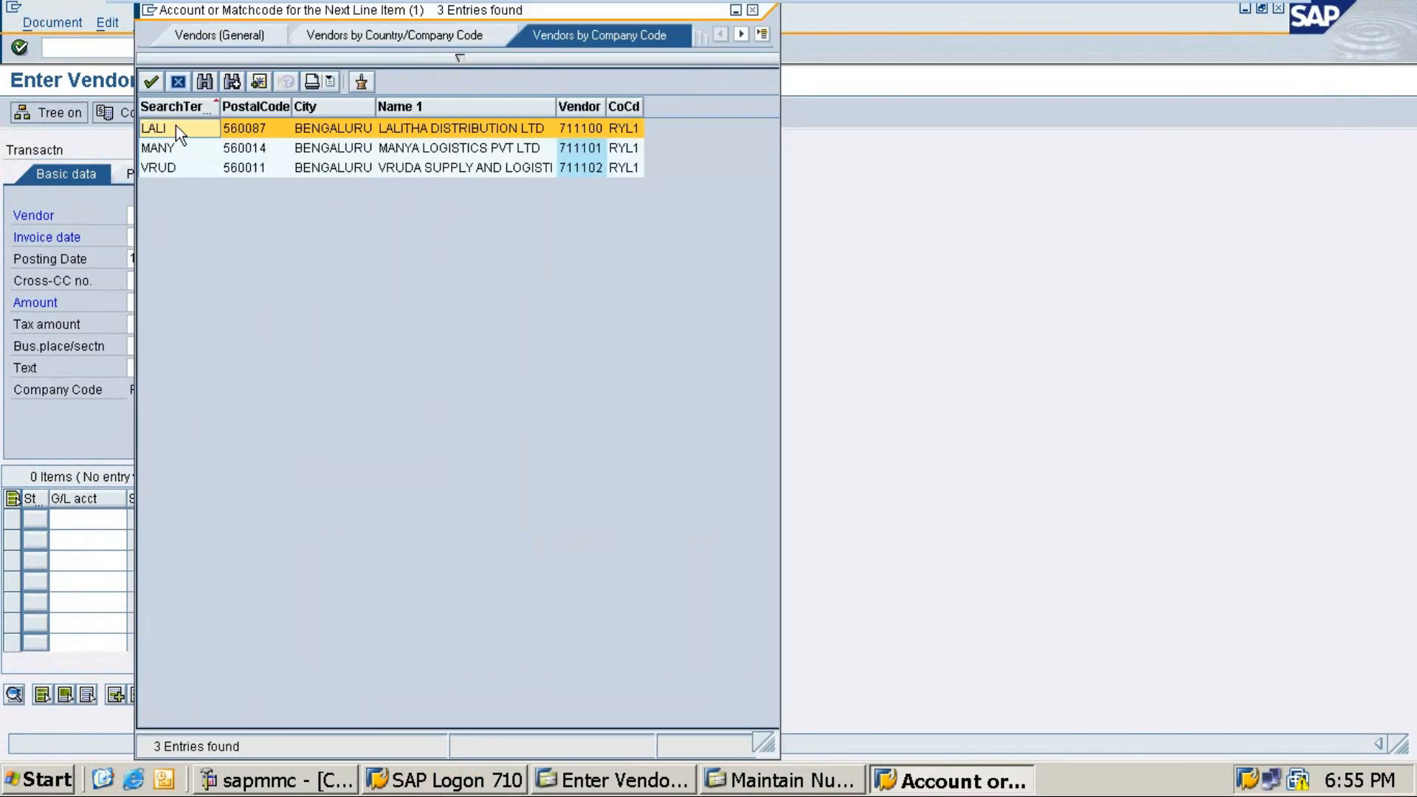
{"action": "left_click", "coordinate": [175, 127]}
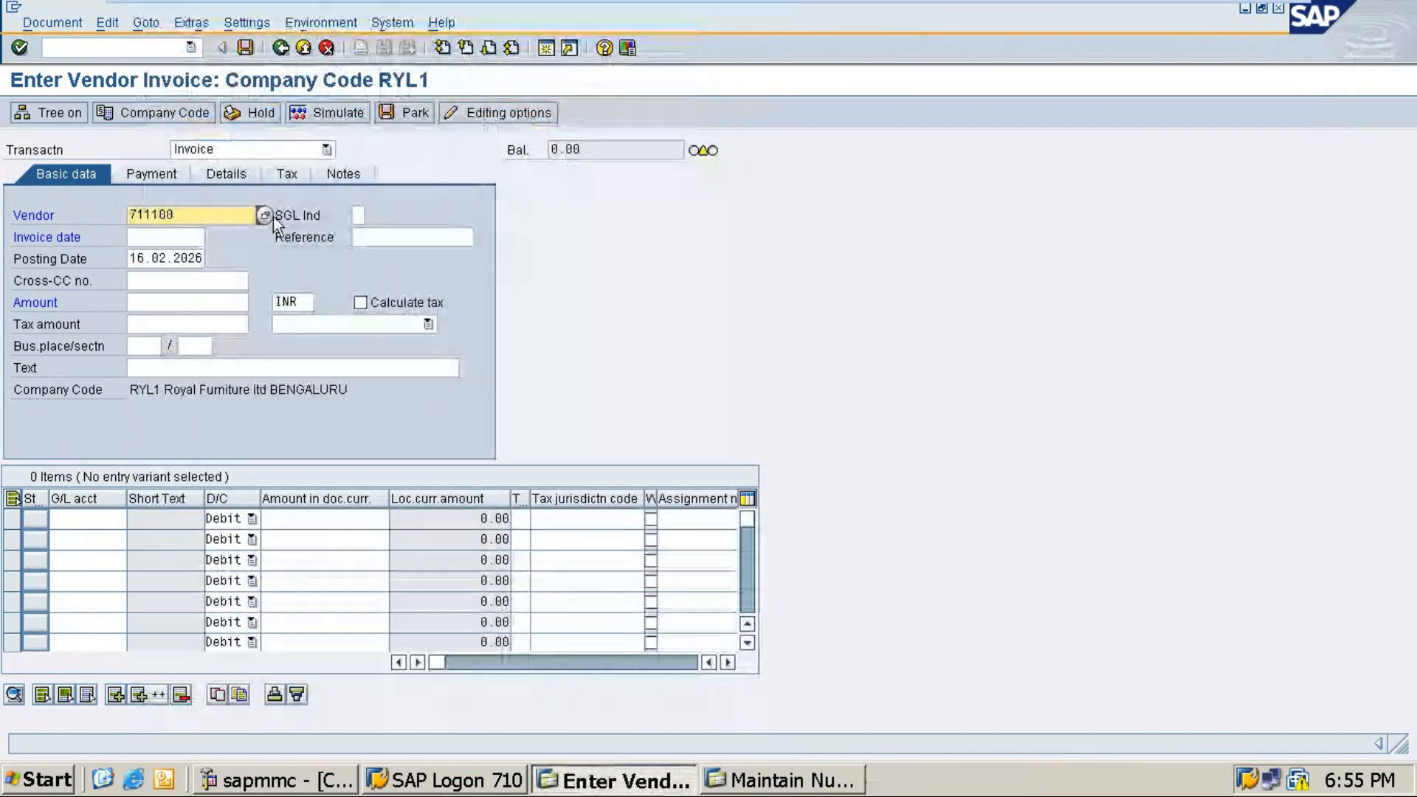
{"action": "key", "text": "Return"}
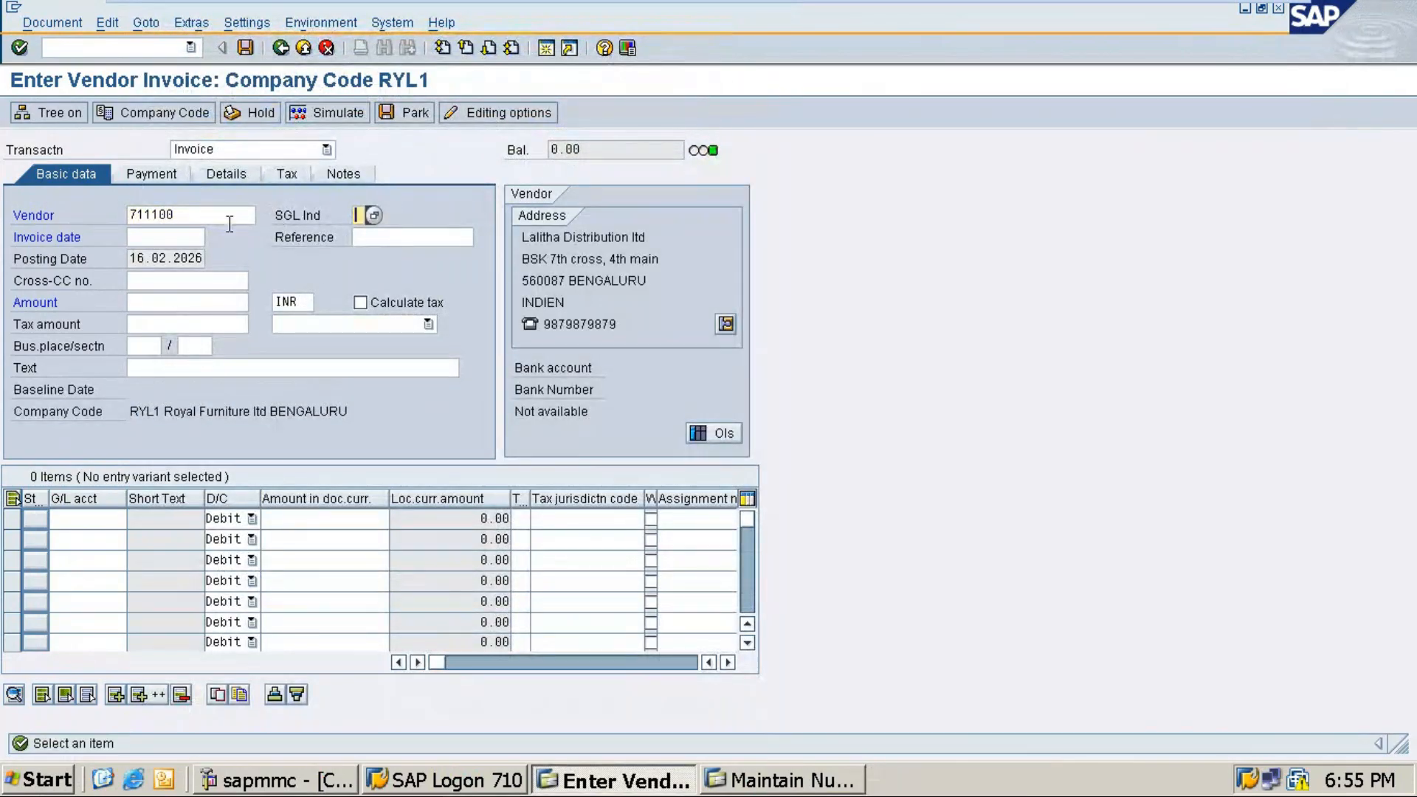
Review the list of vendors available in company code RYL1 through the vendor search.
{"action": "left_click", "coordinate": [229, 224]}
{"action": "key", "text": "F4"}
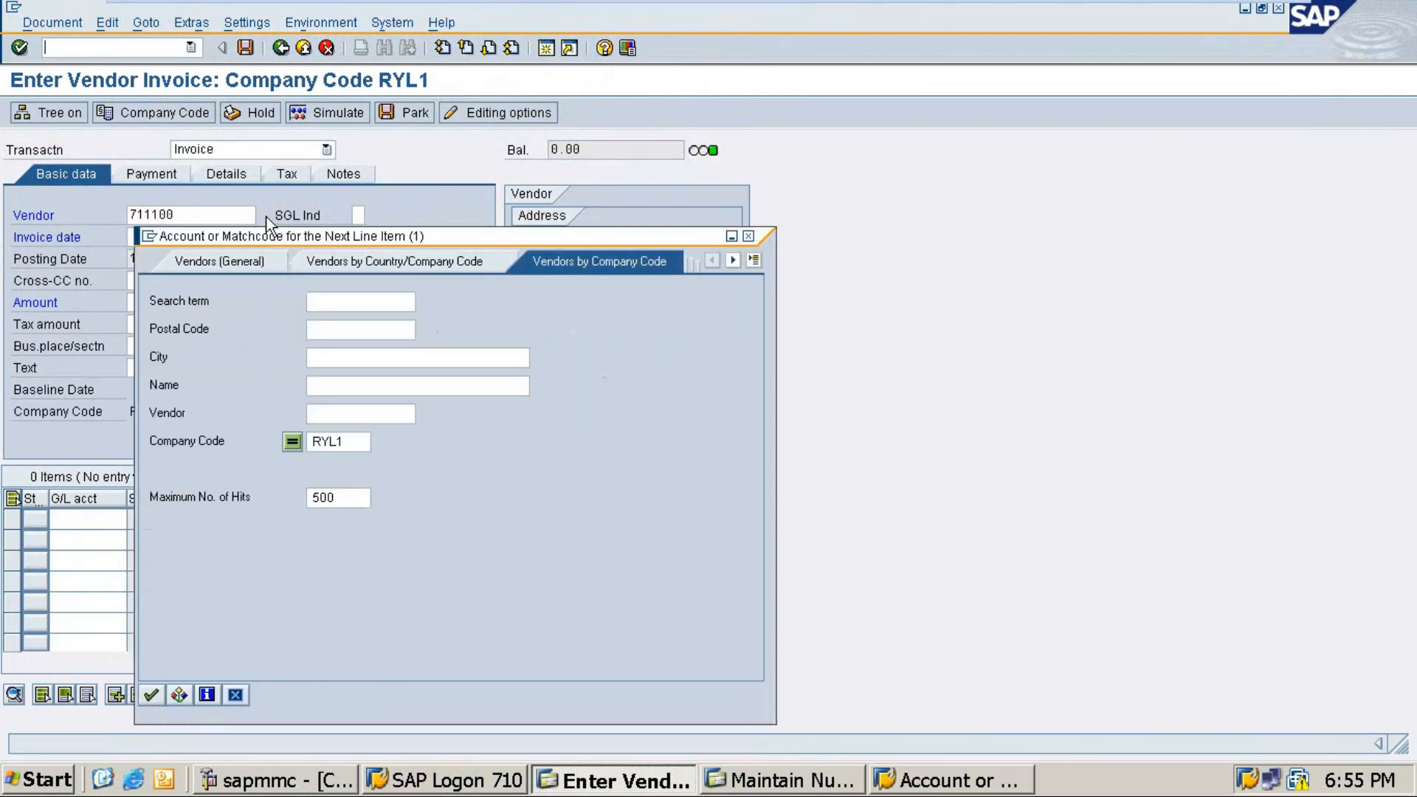
{"action": "key", "text": "Return"}
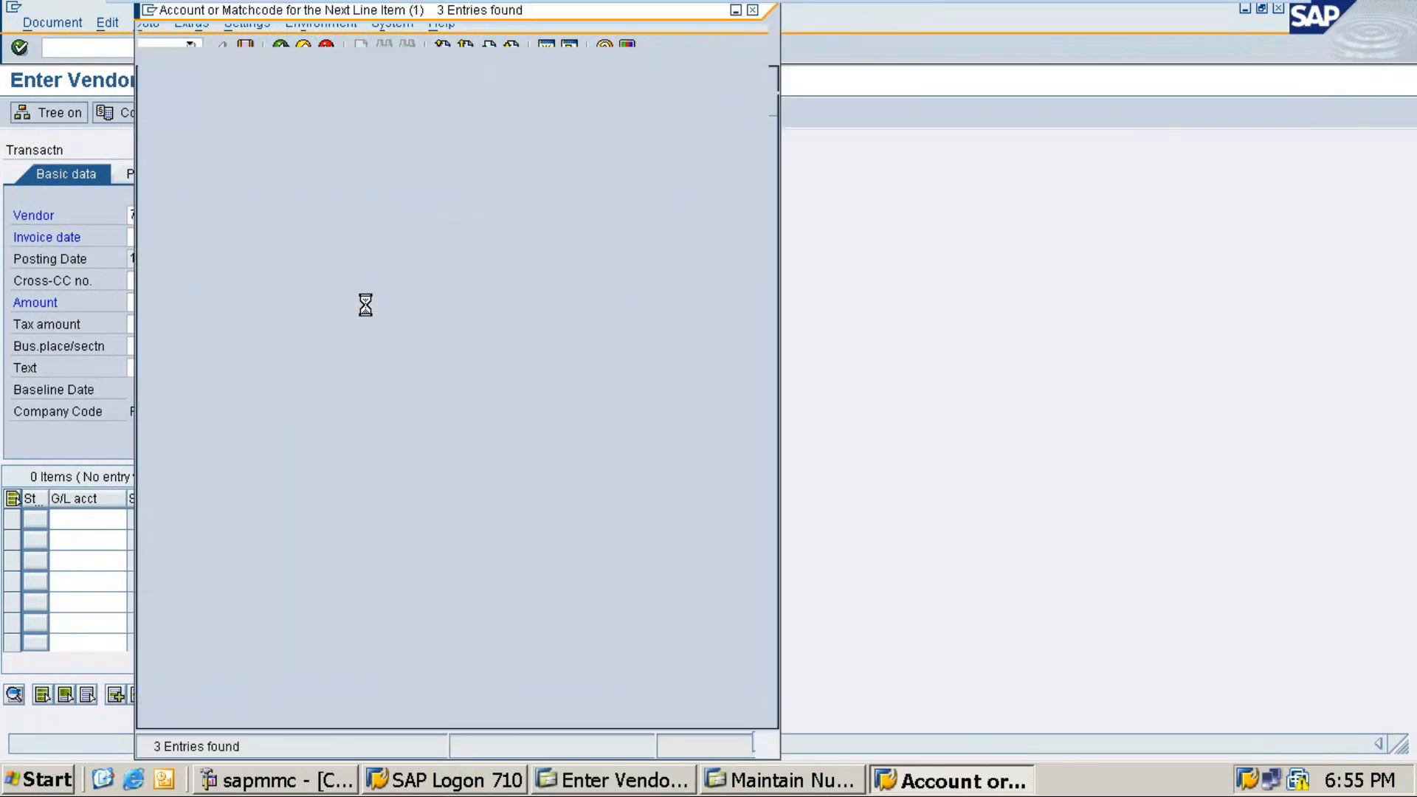
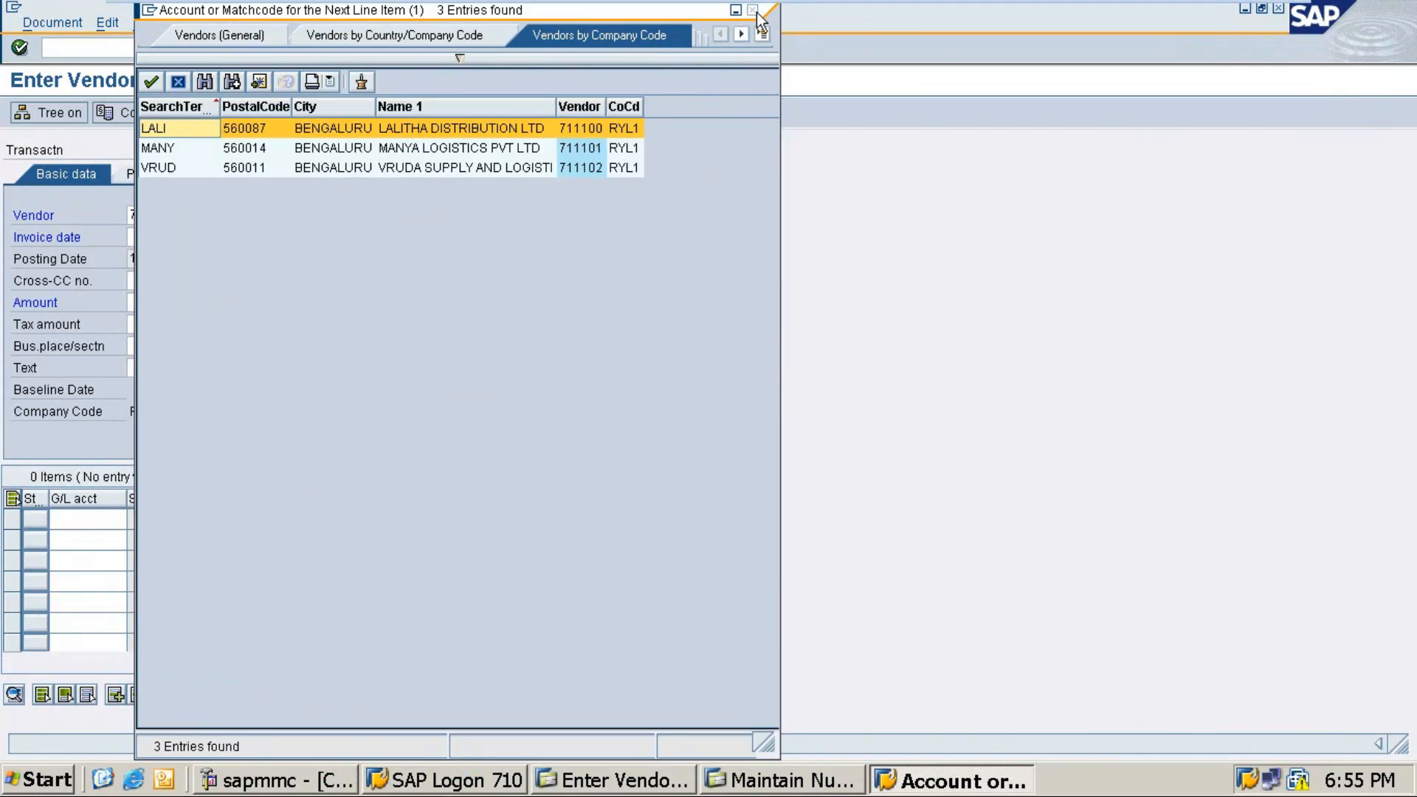
{"action": "key", "text": "Return"}
Set the vendor invoice's date to 16.02.2026 and its amount to 100000.
{"action": "left_click", "coordinate": [145, 236]}
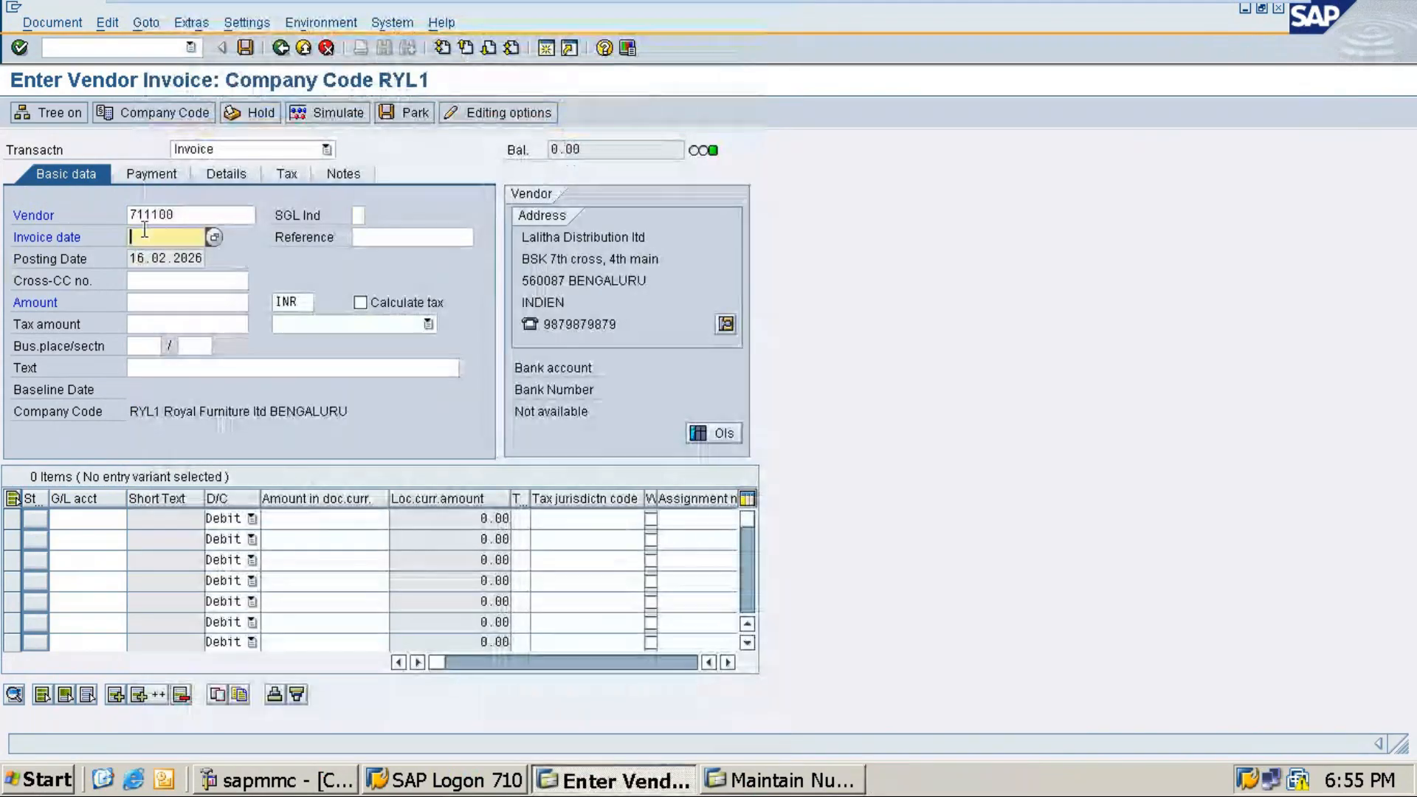
{"action": "type", "text": "16"}
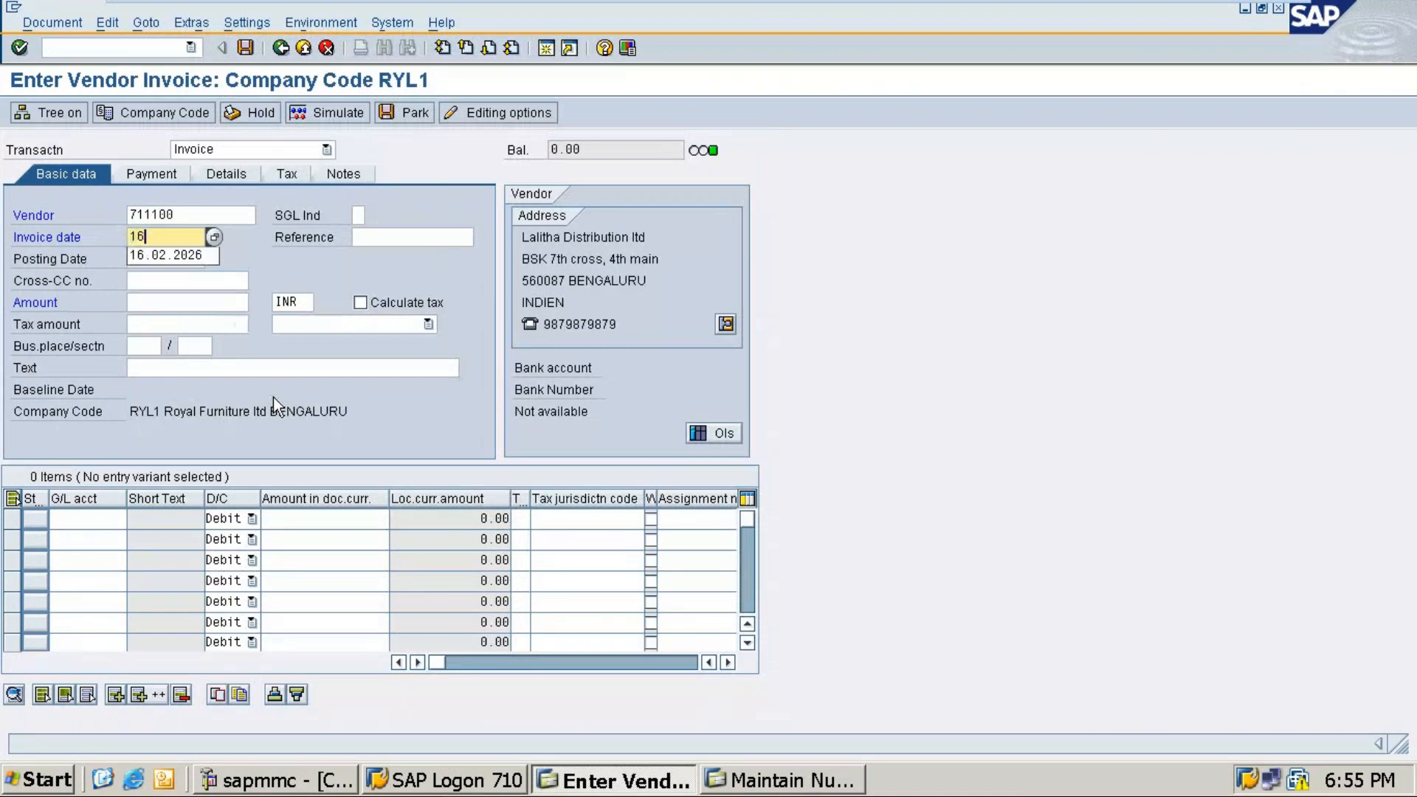
{"action": "type", "text": ".02.2026"}
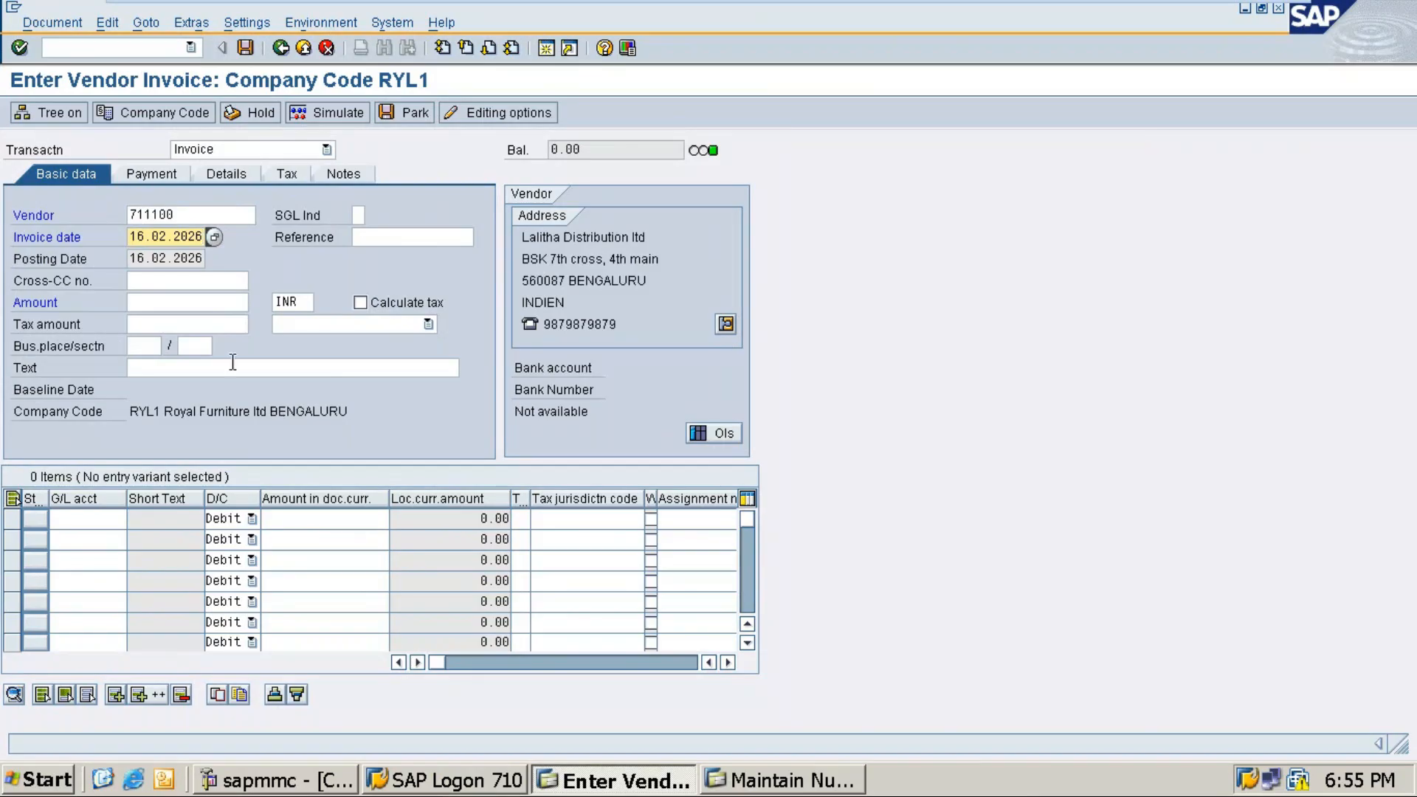
{"action": "left_click", "coordinate": [151, 304]}
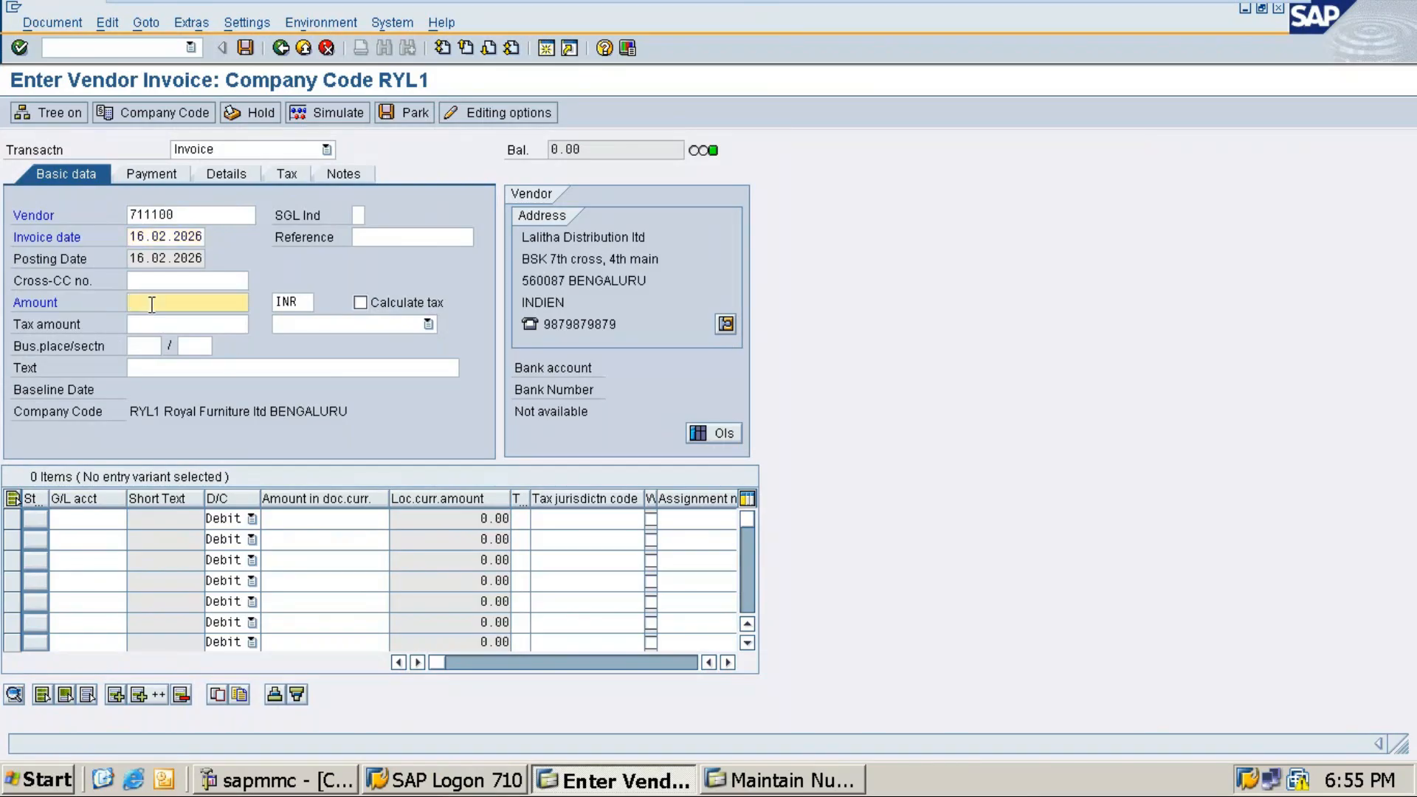
{"action": "type", "text": "10000"}
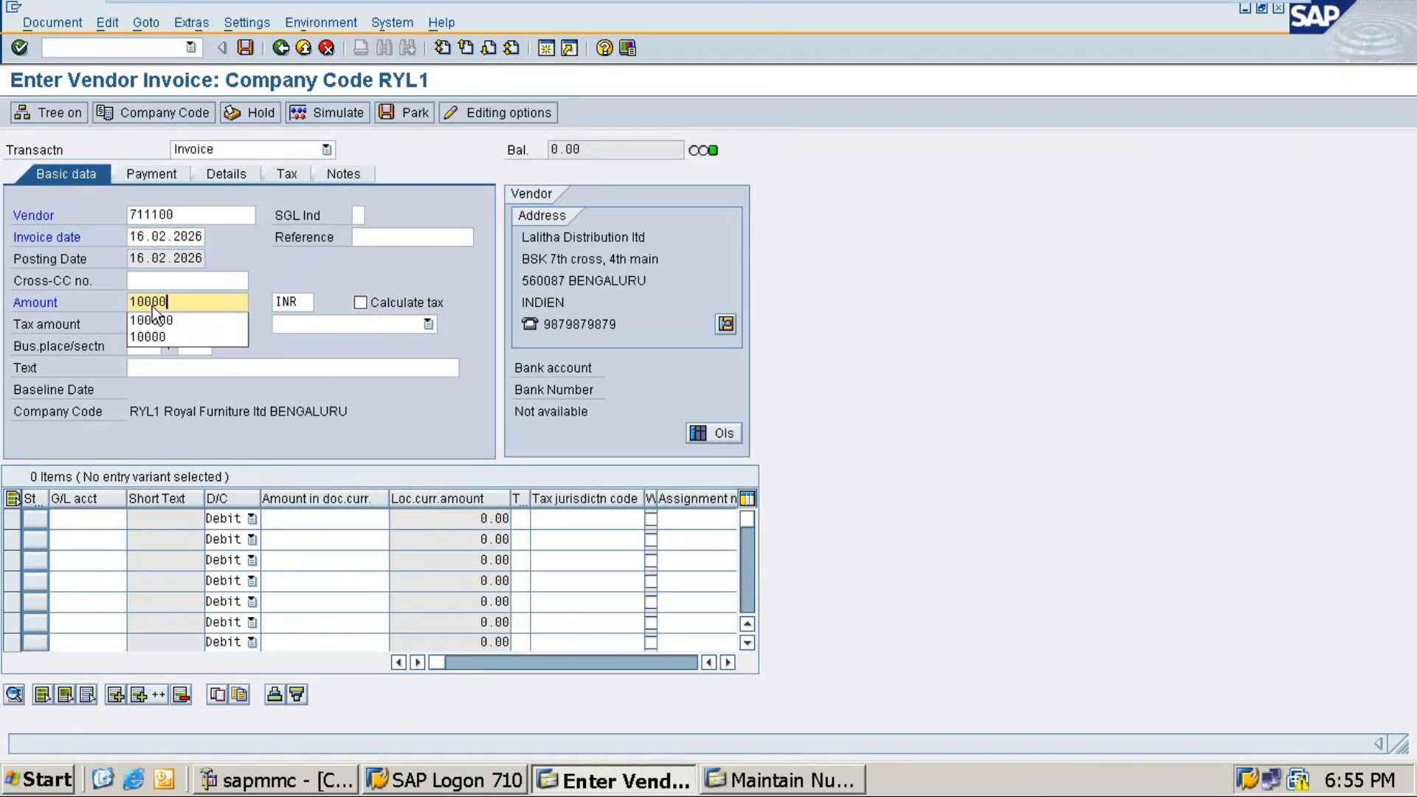
{"action": "left_click", "coordinate": [152, 319]}
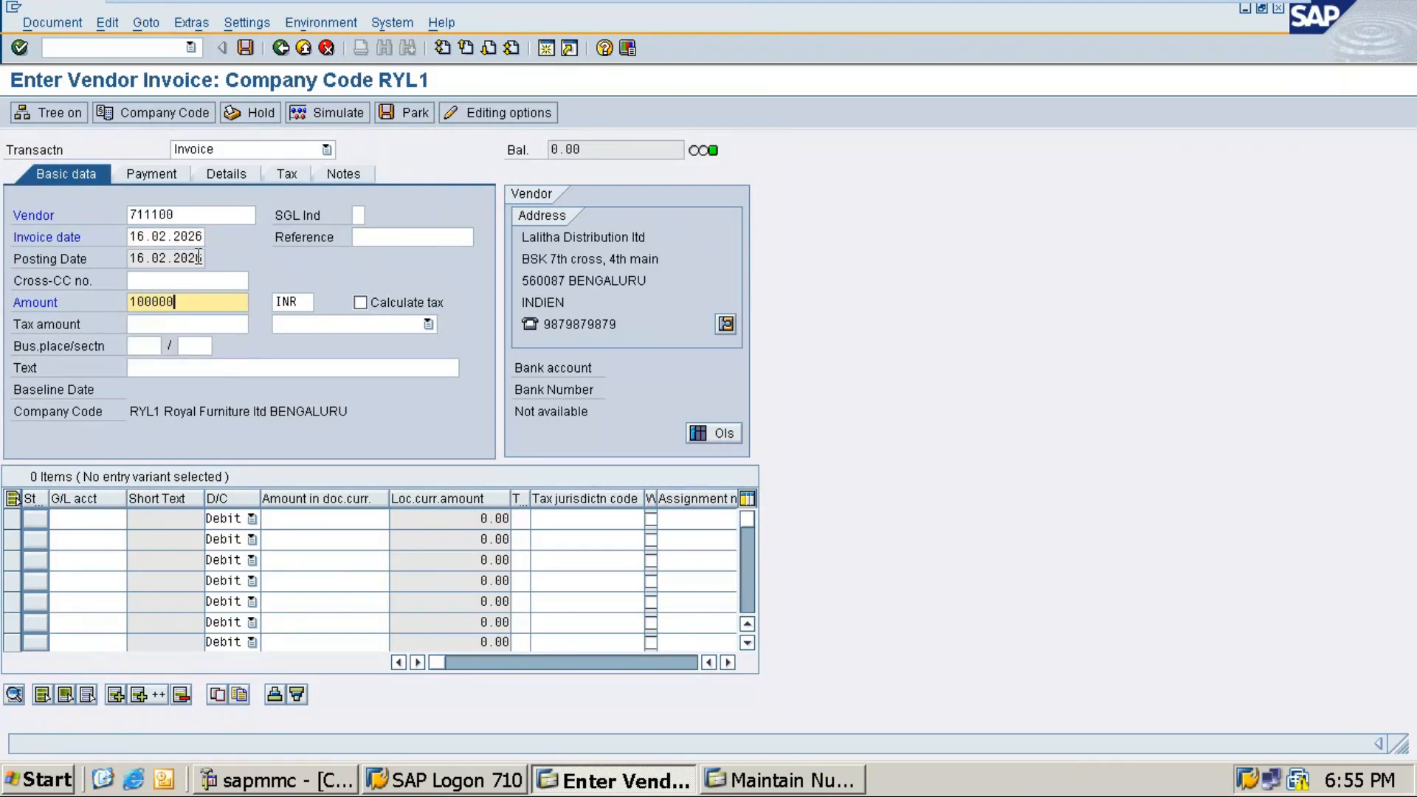
Enter "Royal Purchase 2" as the text of the vendor invoice.
{"action": "left_click", "coordinate": [233, 369]}
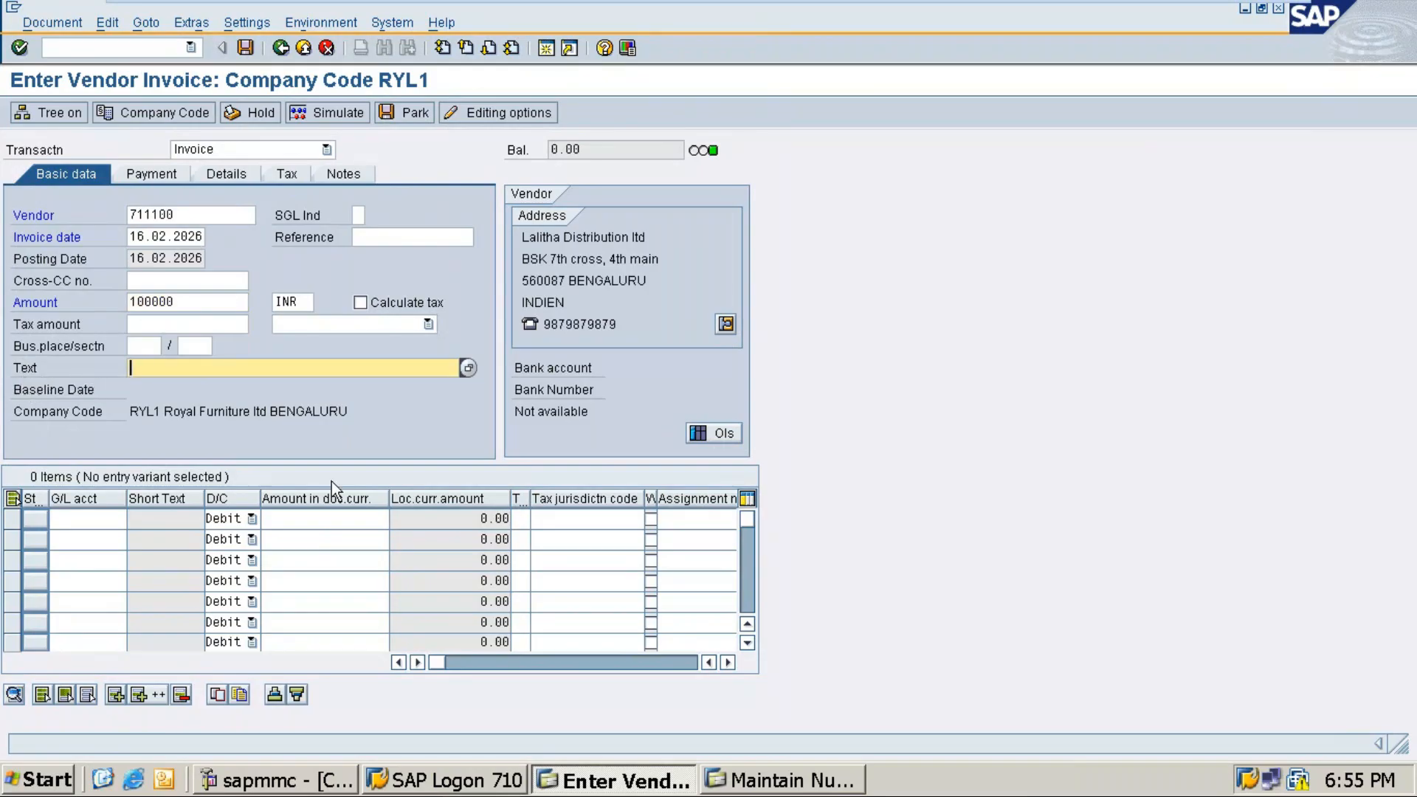
{"action": "type", "text": "royal"}
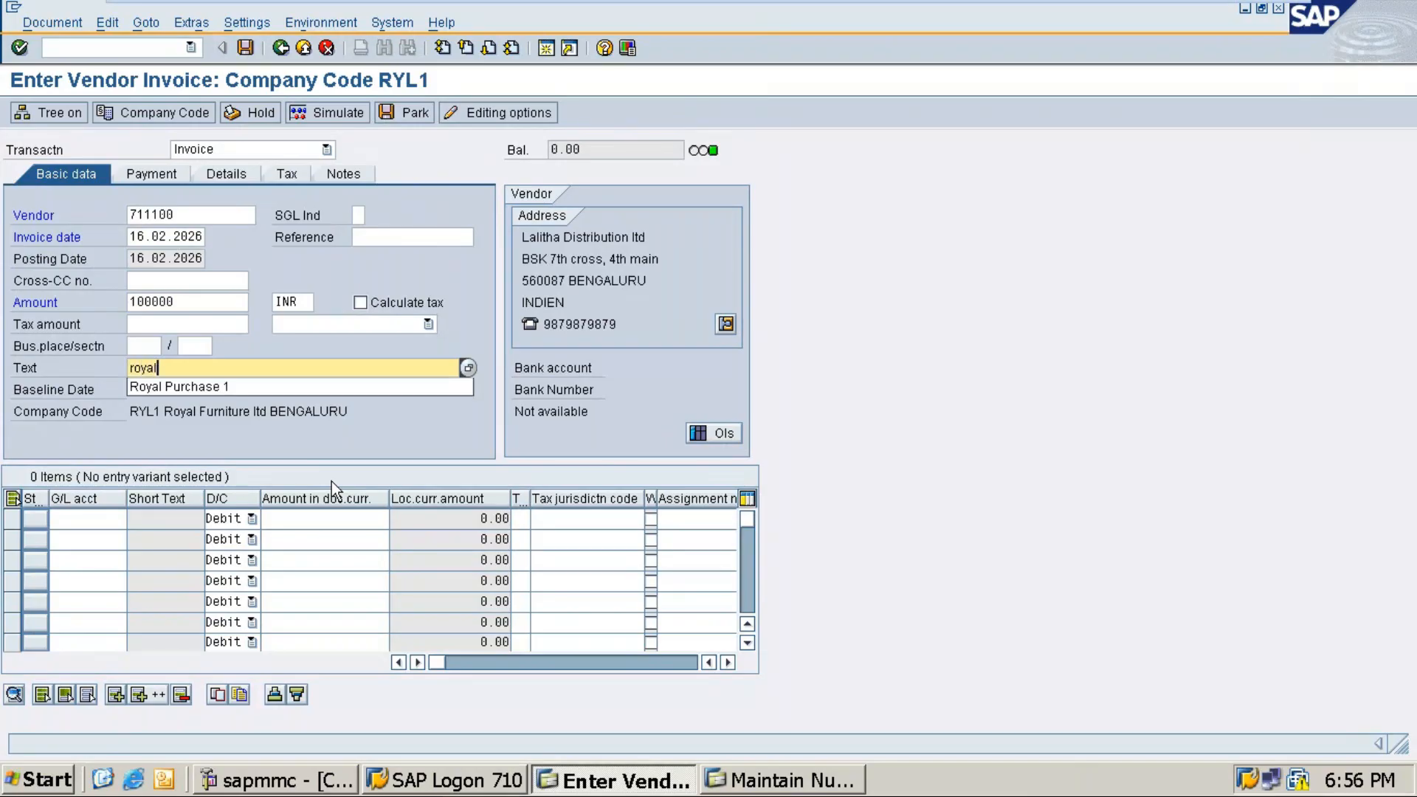
{"action": "key", "text": "Down"}
{"action": "key", "text": "Return"}
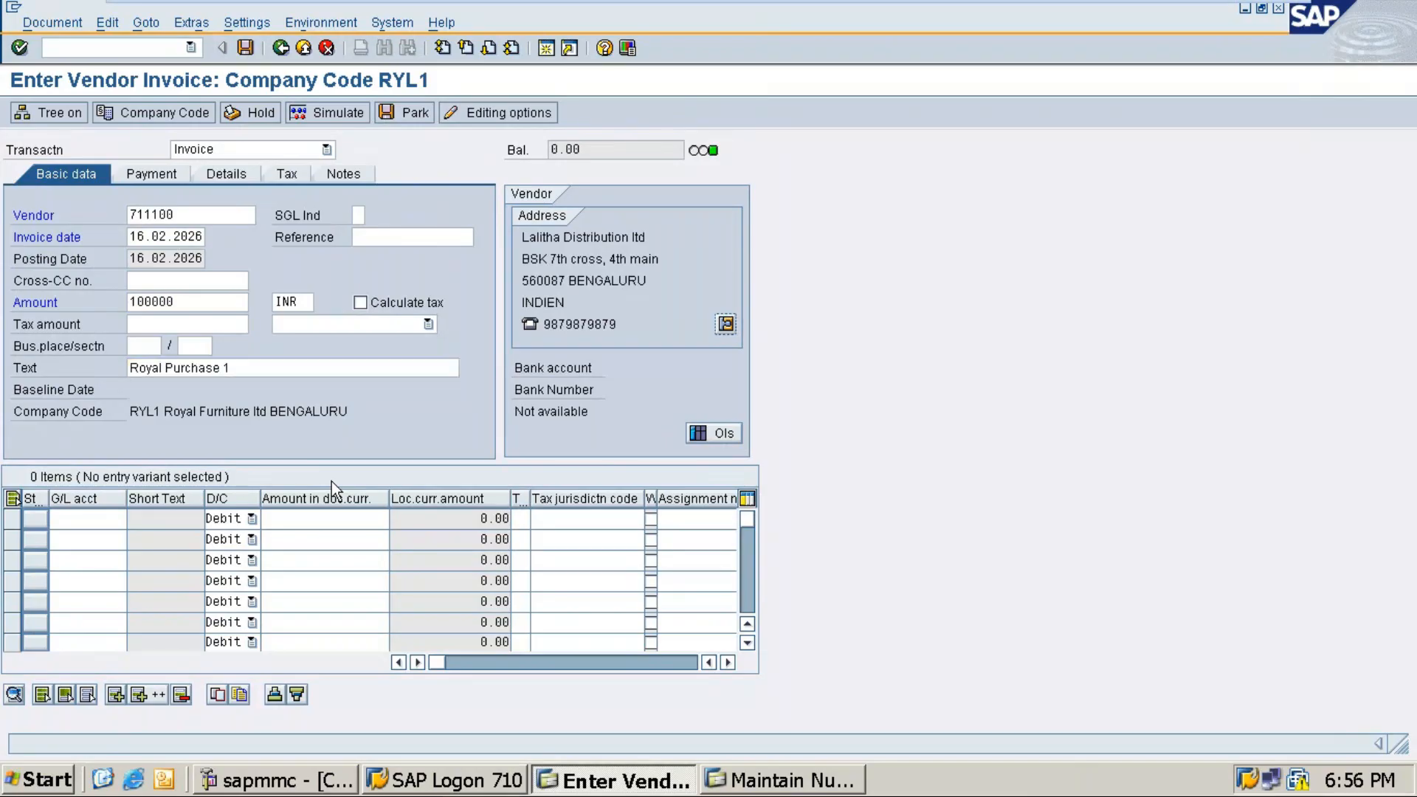
{"action": "left_click", "coordinate": [250, 363]}
{"action": "key", "text": "BackSpace"}
{"action": "type", "text": "2"}
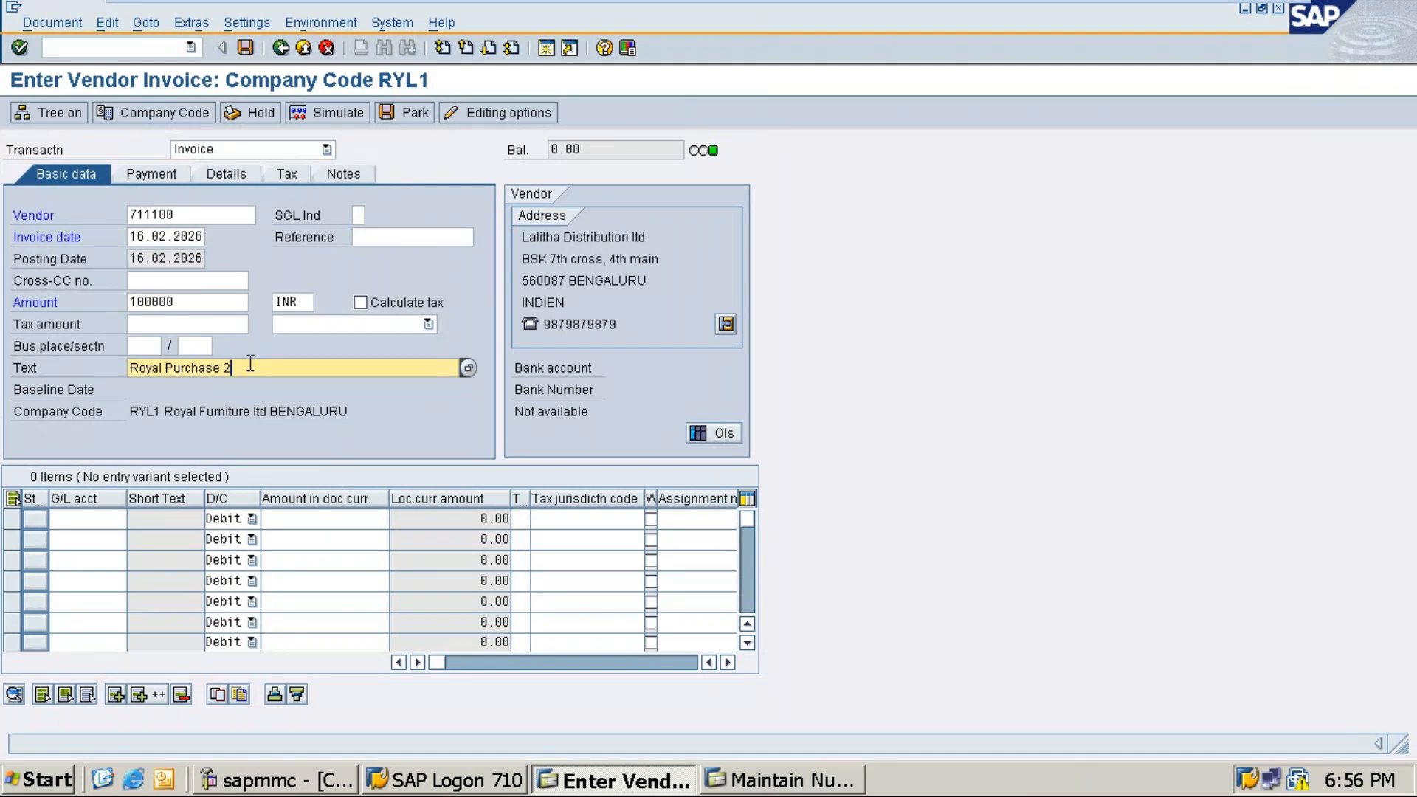
Look up the G/L accounts and choose account 10001 for the invoice's first line item.
{"action": "left_click", "coordinate": [78, 519]}
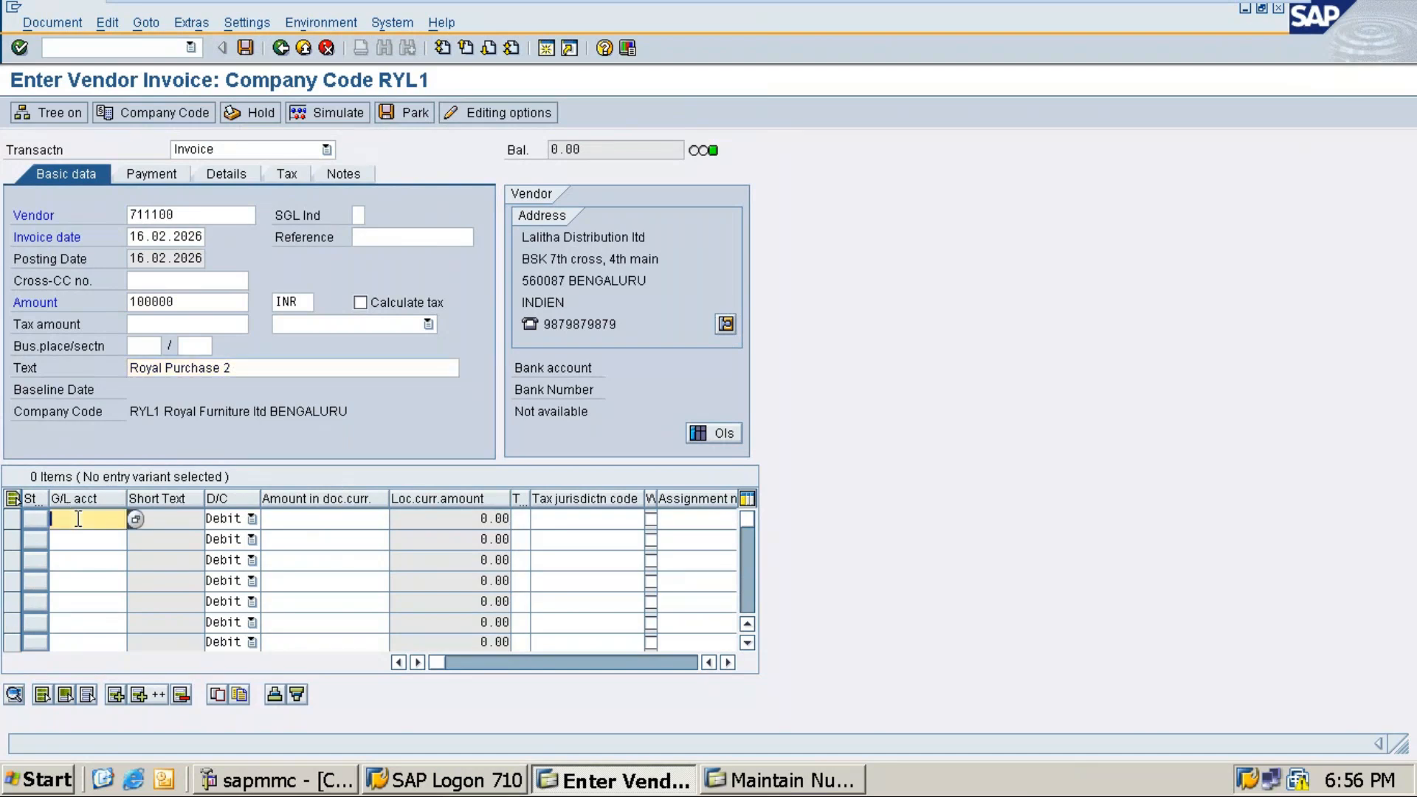
{"action": "left_click", "coordinate": [155, 350]}
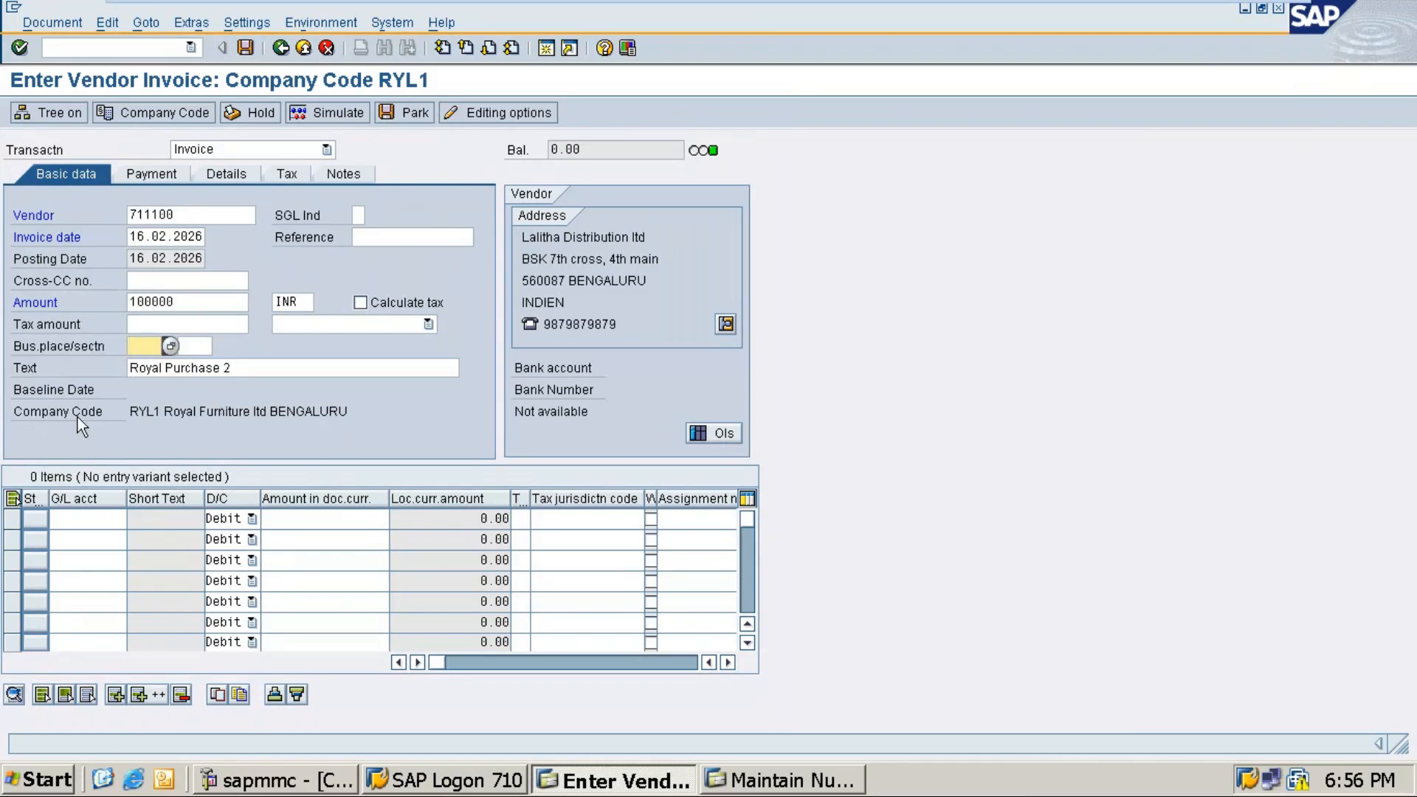
{"action": "left_click", "coordinate": [77, 521]}
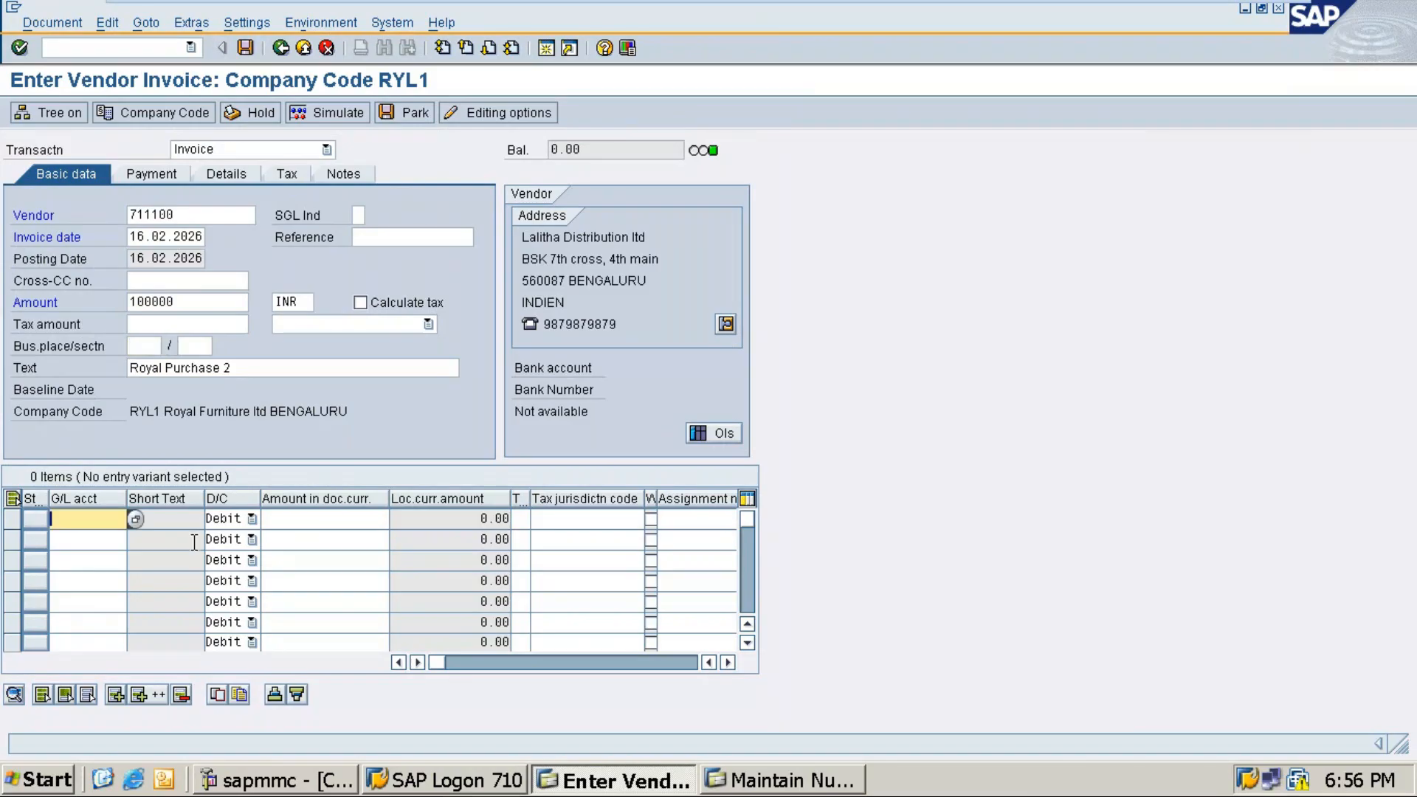
{"action": "left_click", "coordinate": [135, 519]}
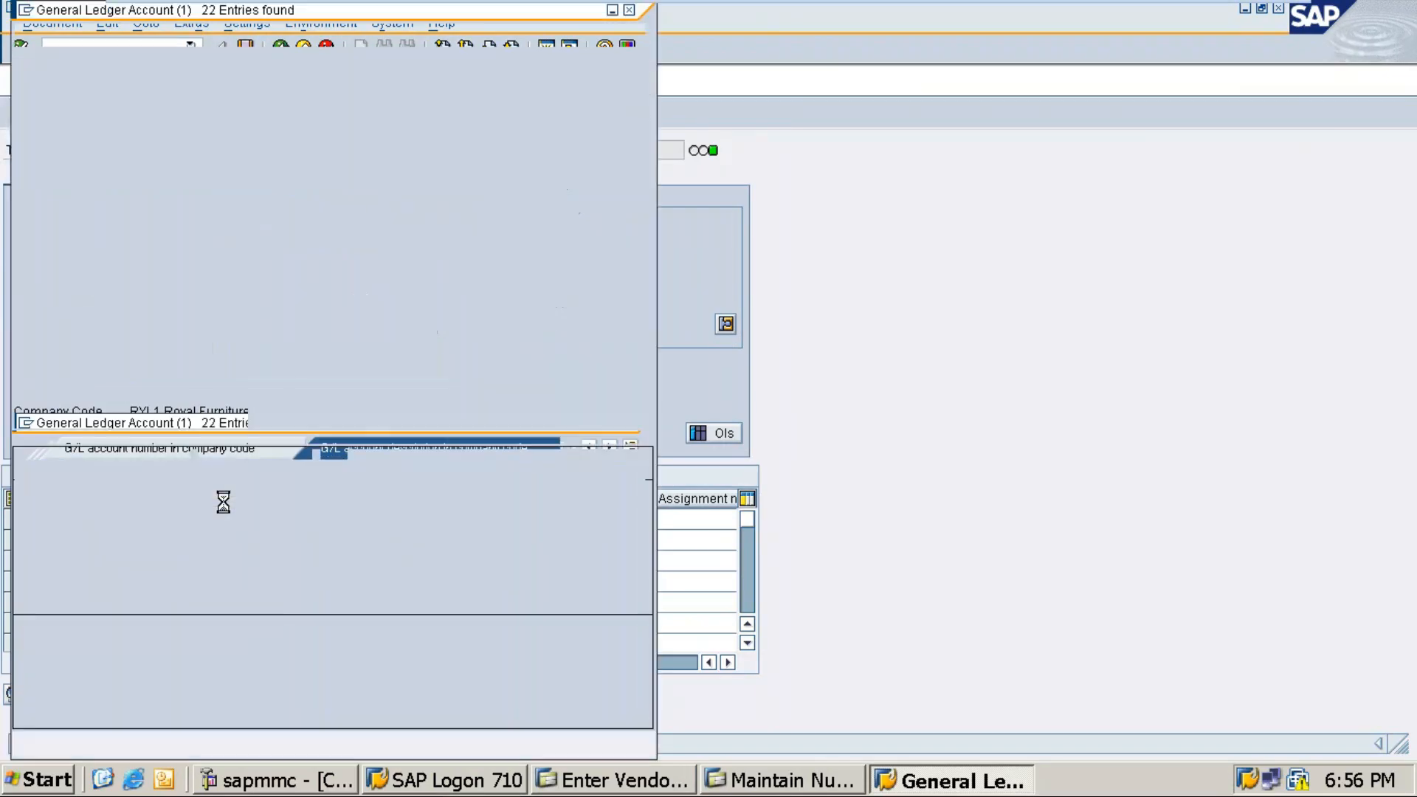
{"action": "left_click", "coordinate": [54, 366]}
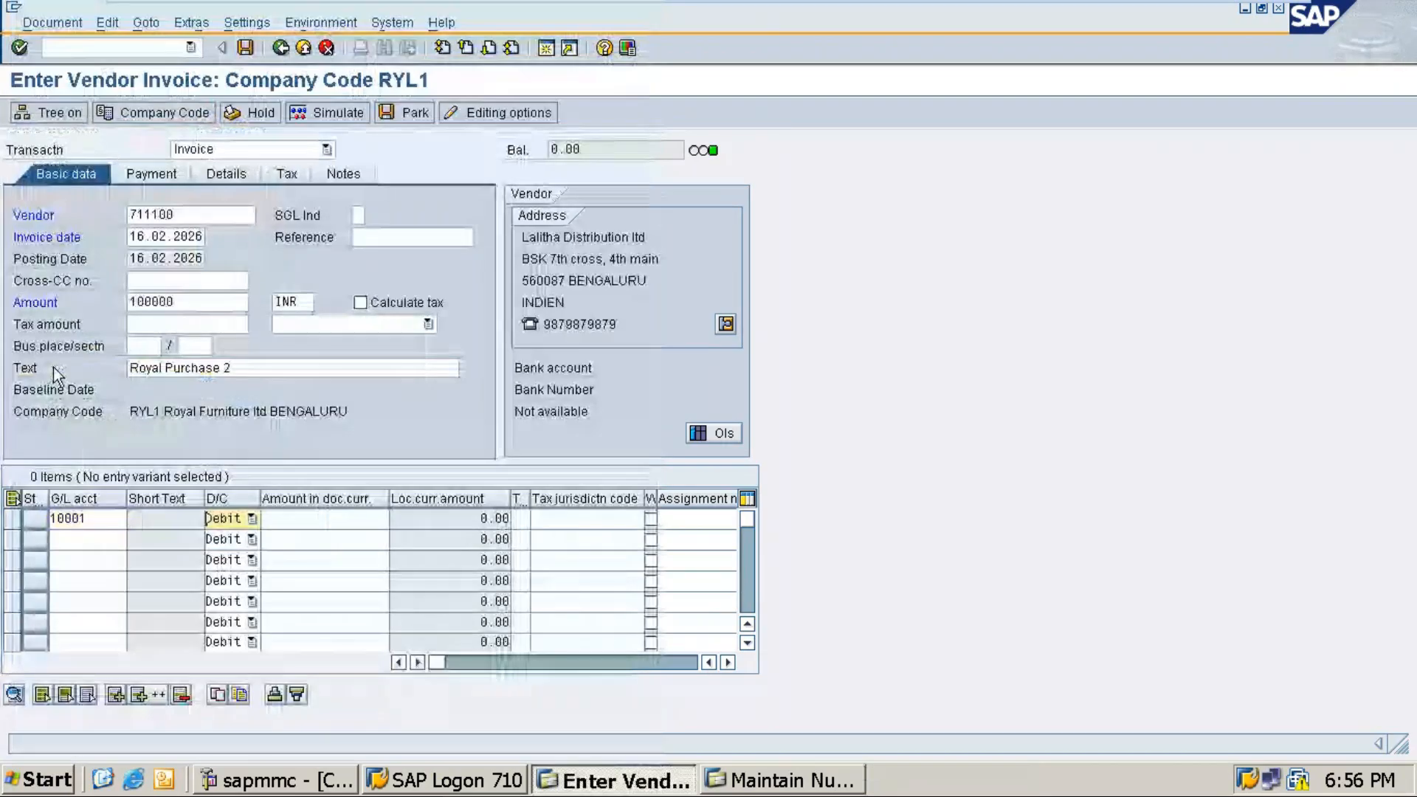
Fill the first line item's amount with * and its text with + to take over the header values, and confirm the invoice entry.
{"action": "key", "text": "Tab"}
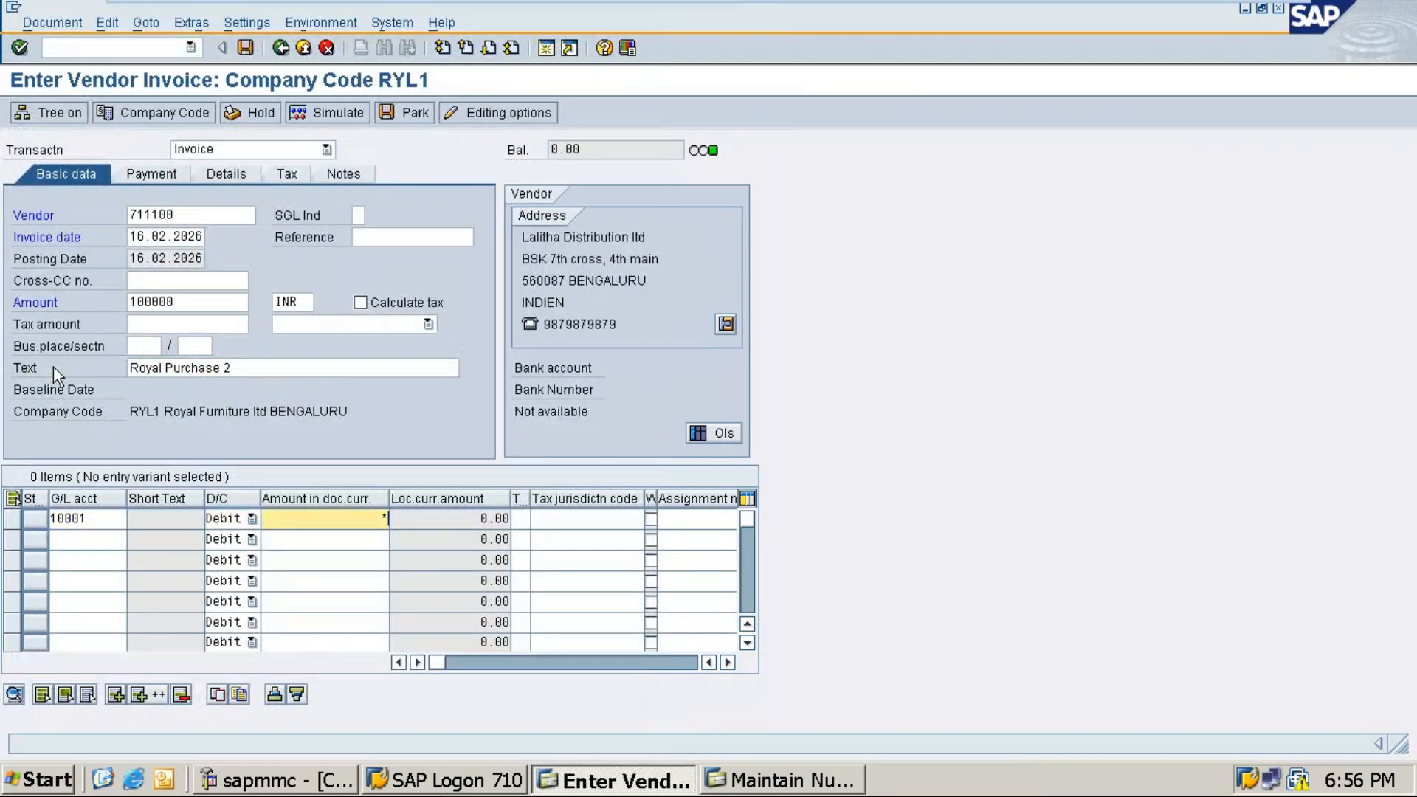
{"action": "key", "text": "Tab"}
{"action": "key", "text": "Tab"}
{"action": "key", "text": "Tab"}
{"action": "key", "text": "Tab"}
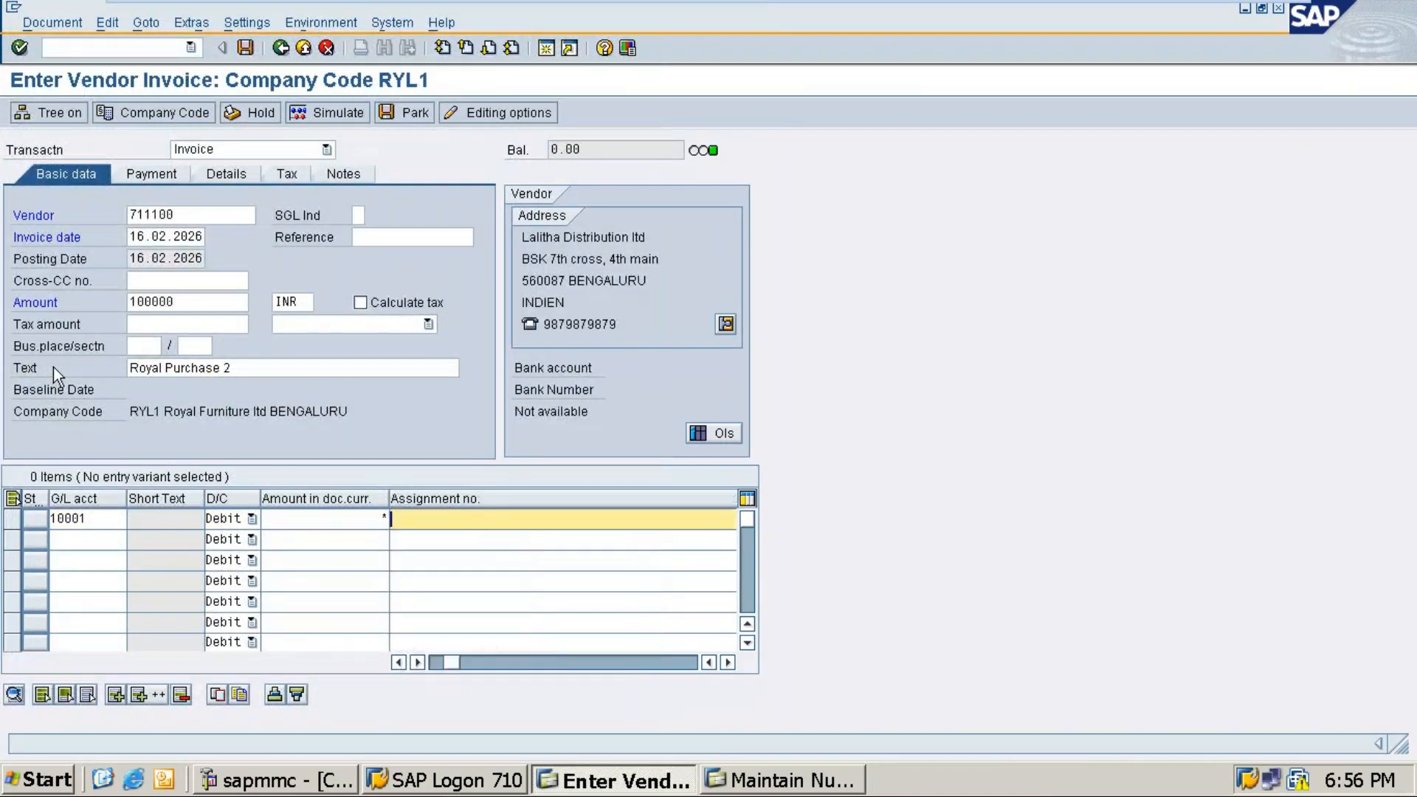
{"action": "key", "text": "Tab"}
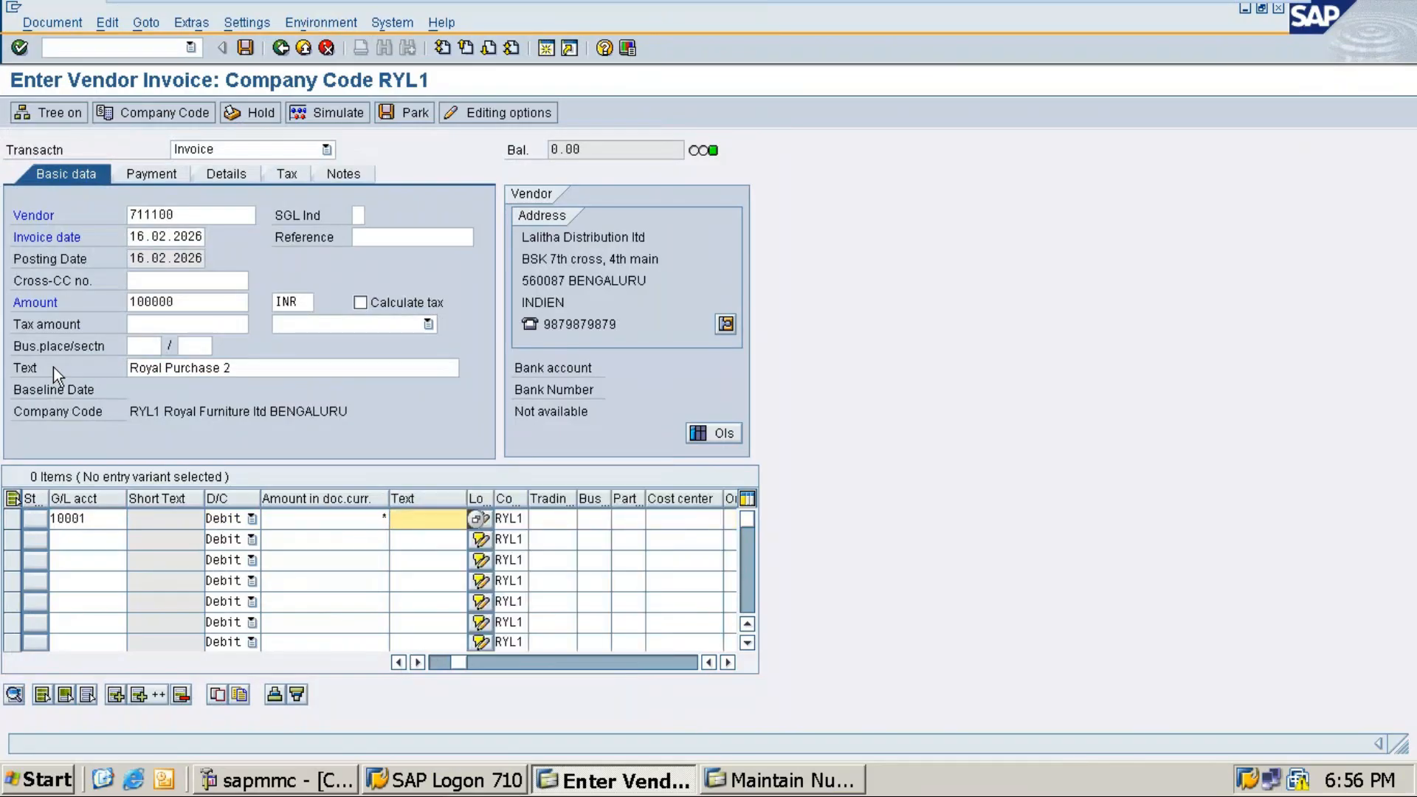
{"action": "type", "text": "+"}
{"action": "key", "text": "Return"}
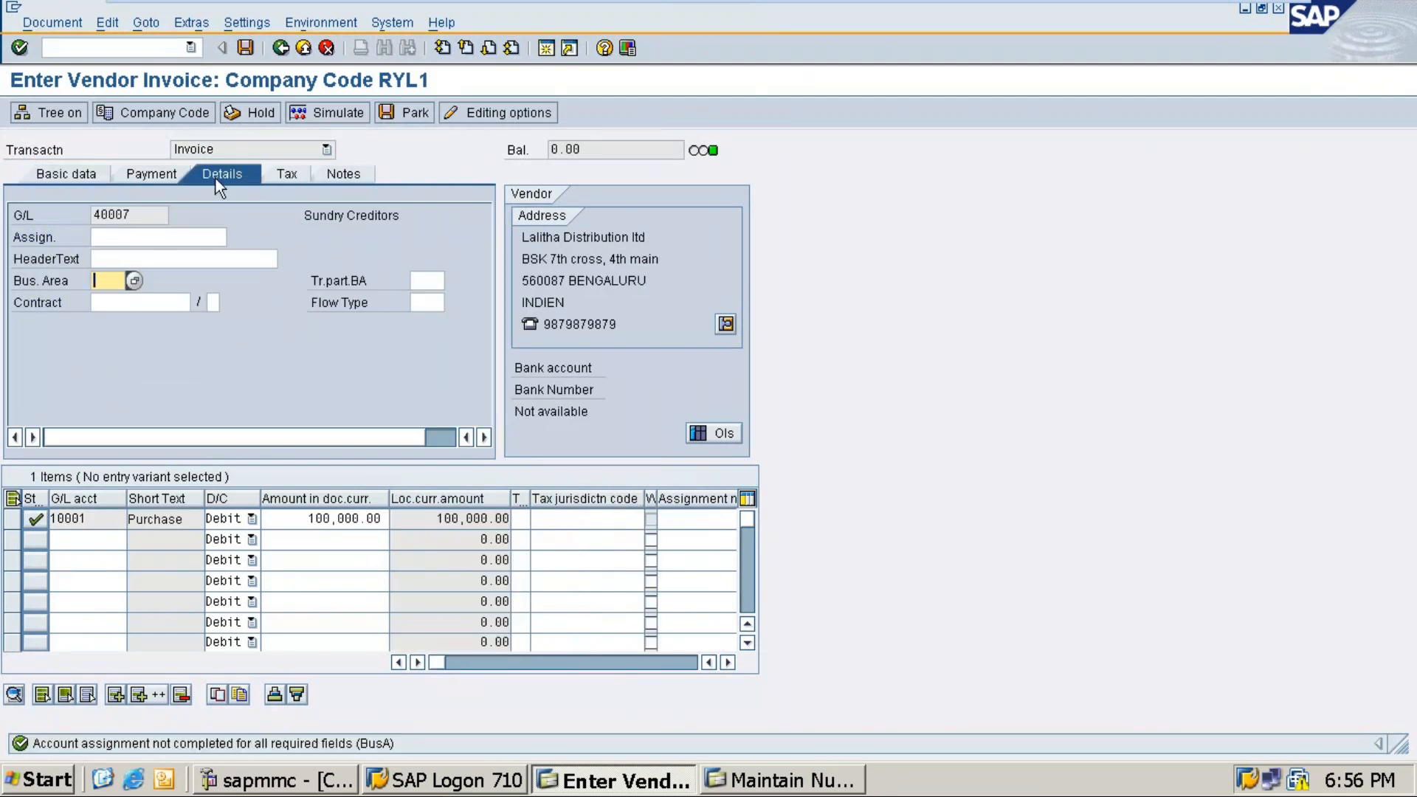
Set the vendor invoice's business area to RYLB and post the document.
{"action": "left_click", "coordinate": [55, 178]}
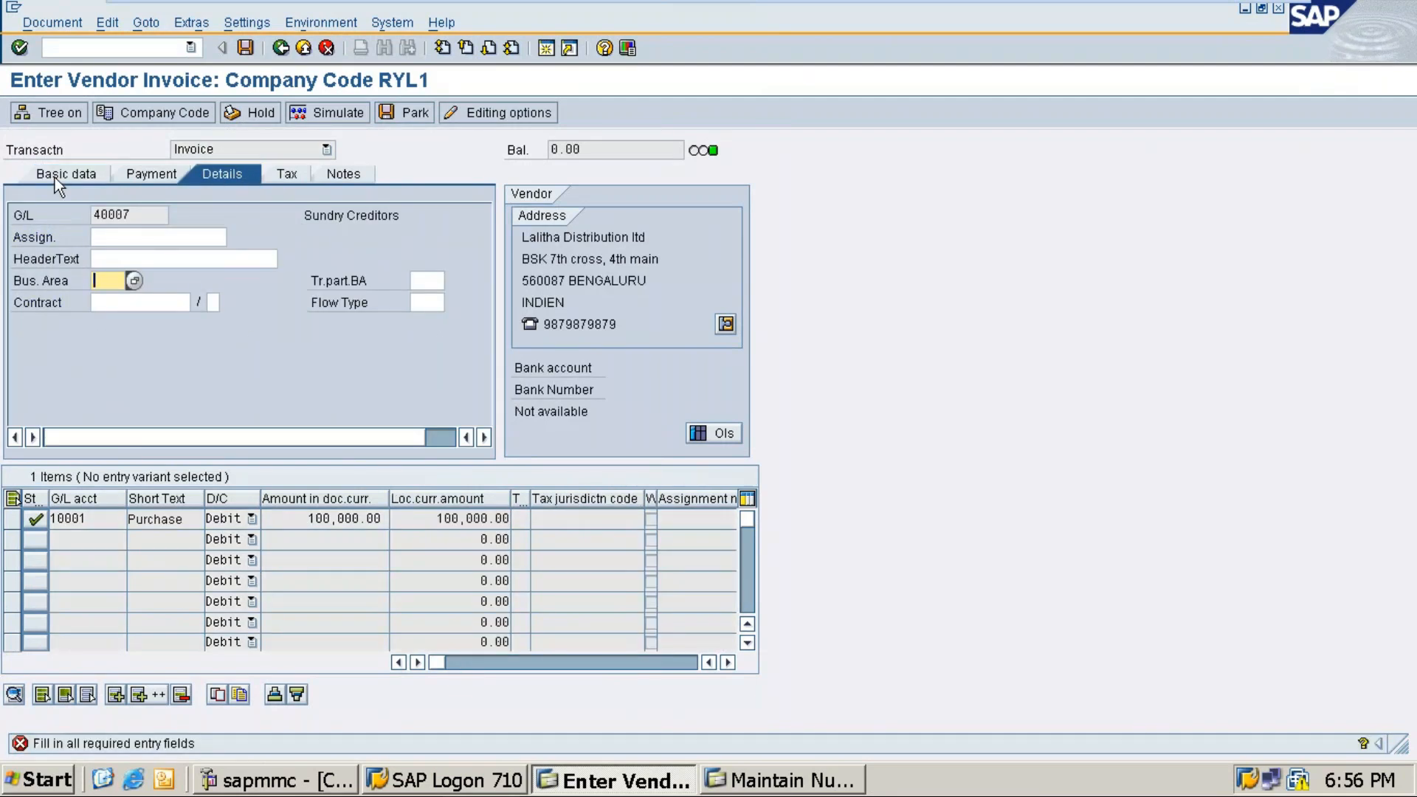
{"action": "left_click", "coordinate": [139, 170]}
{"action": "type", "text": "rylb"}
{"action": "key", "text": "Tab"}
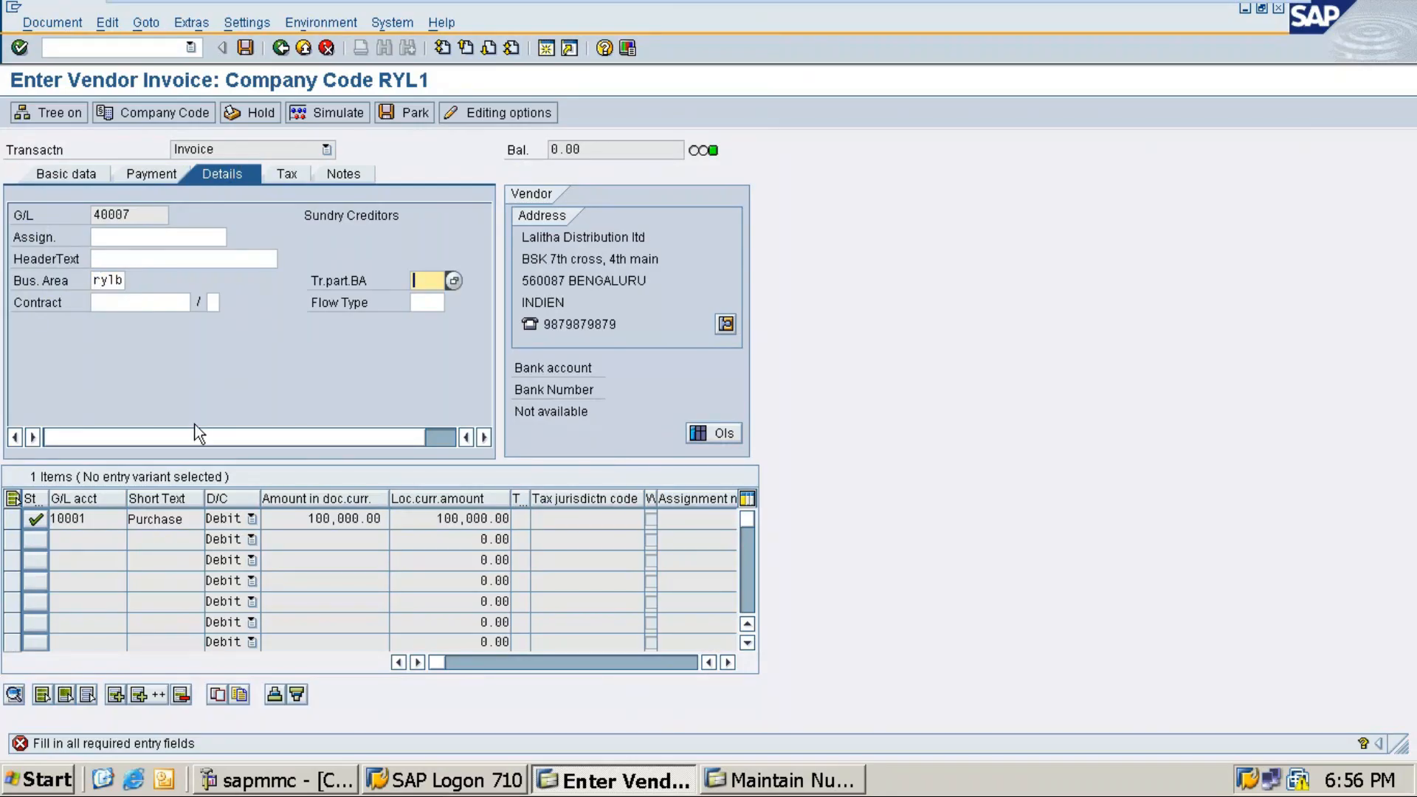
{"action": "key", "text": "Return"}
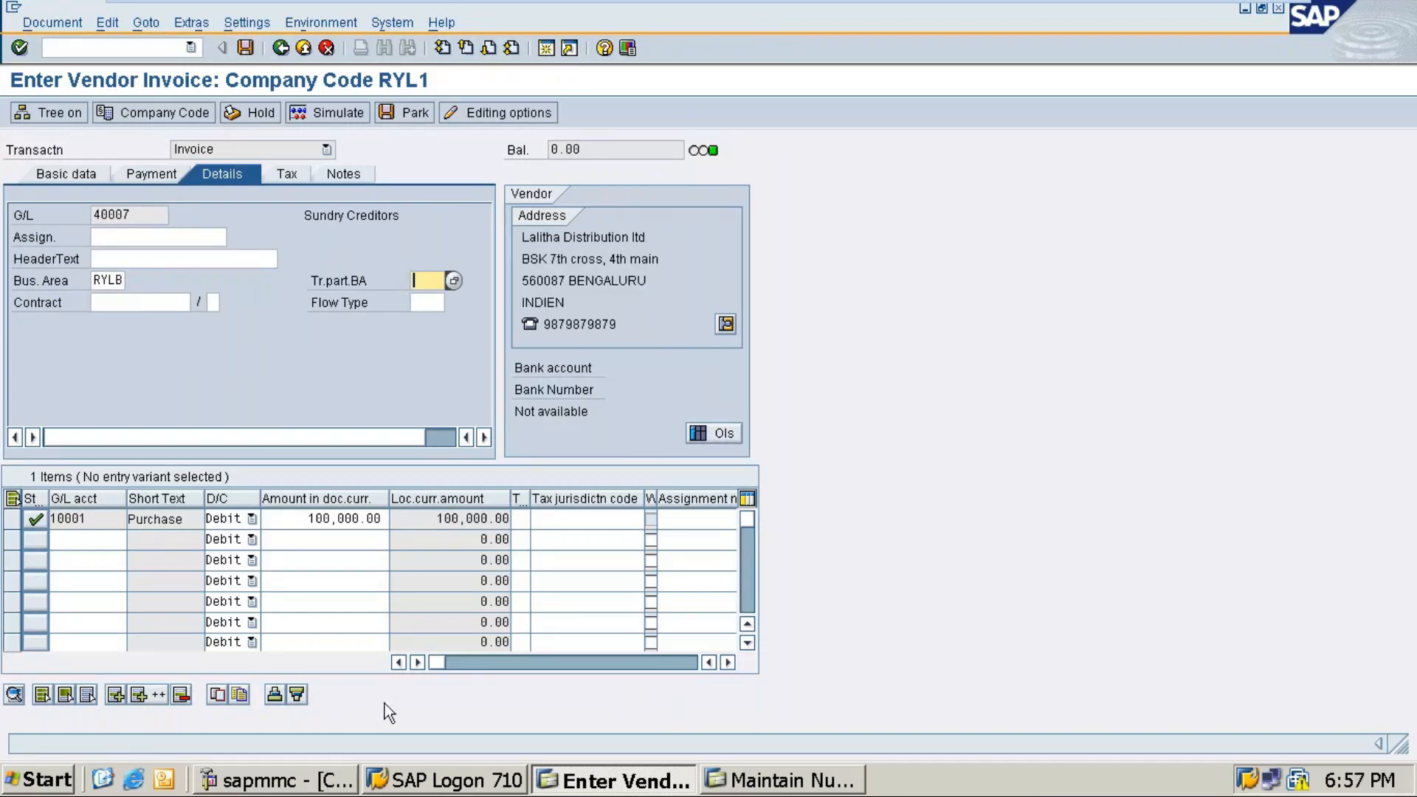
{"action": "key", "text": "ctrl+s"}
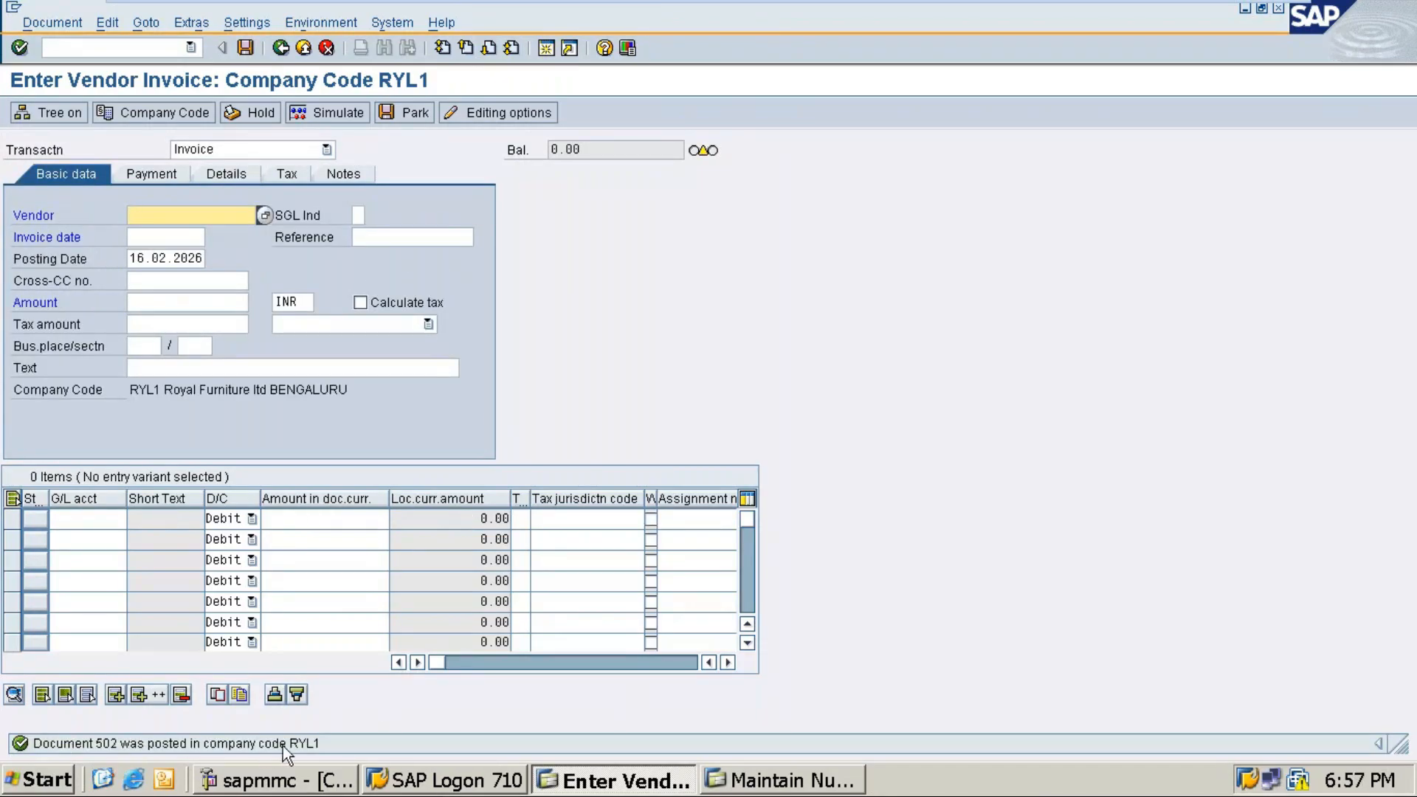
Reopen the RYL1 accounting document number range intervals in the other session, check the current numbers, and return to the vendor invoice entry.
{"action": "left_click", "coordinate": [767, 781]}
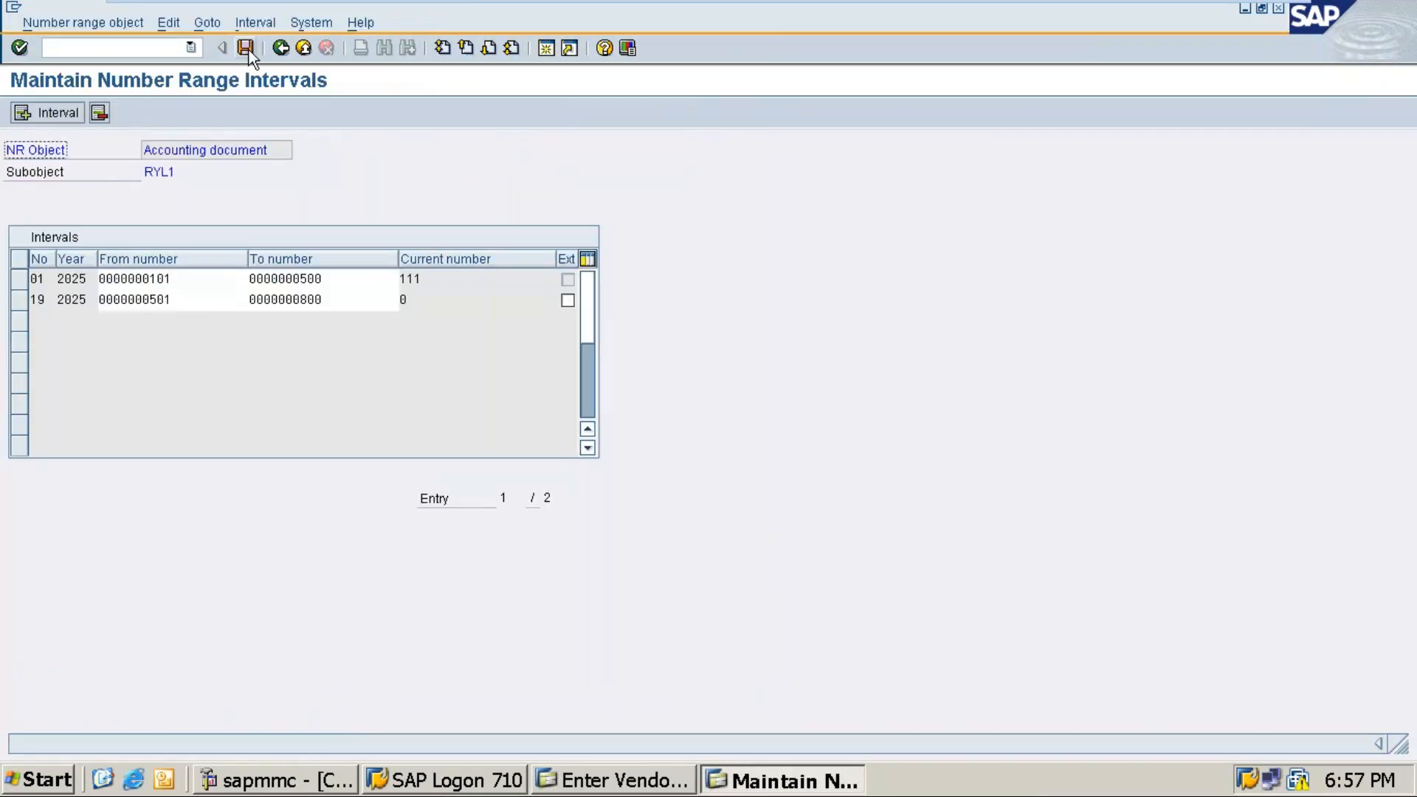
{"action": "left_click", "coordinate": [246, 48]}
{"action": "left_click", "coordinate": [278, 47]}
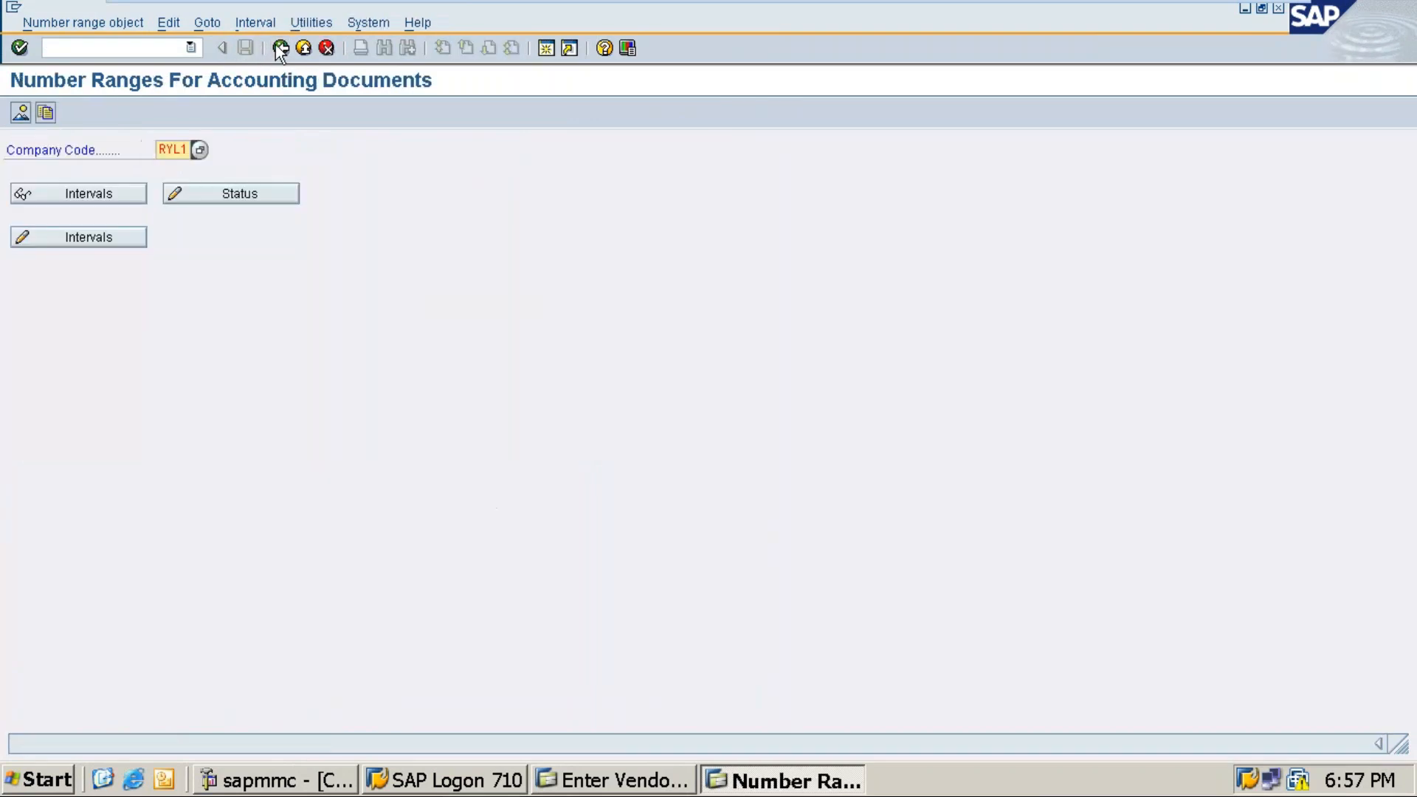
{"action": "left_click", "coordinate": [68, 235]}
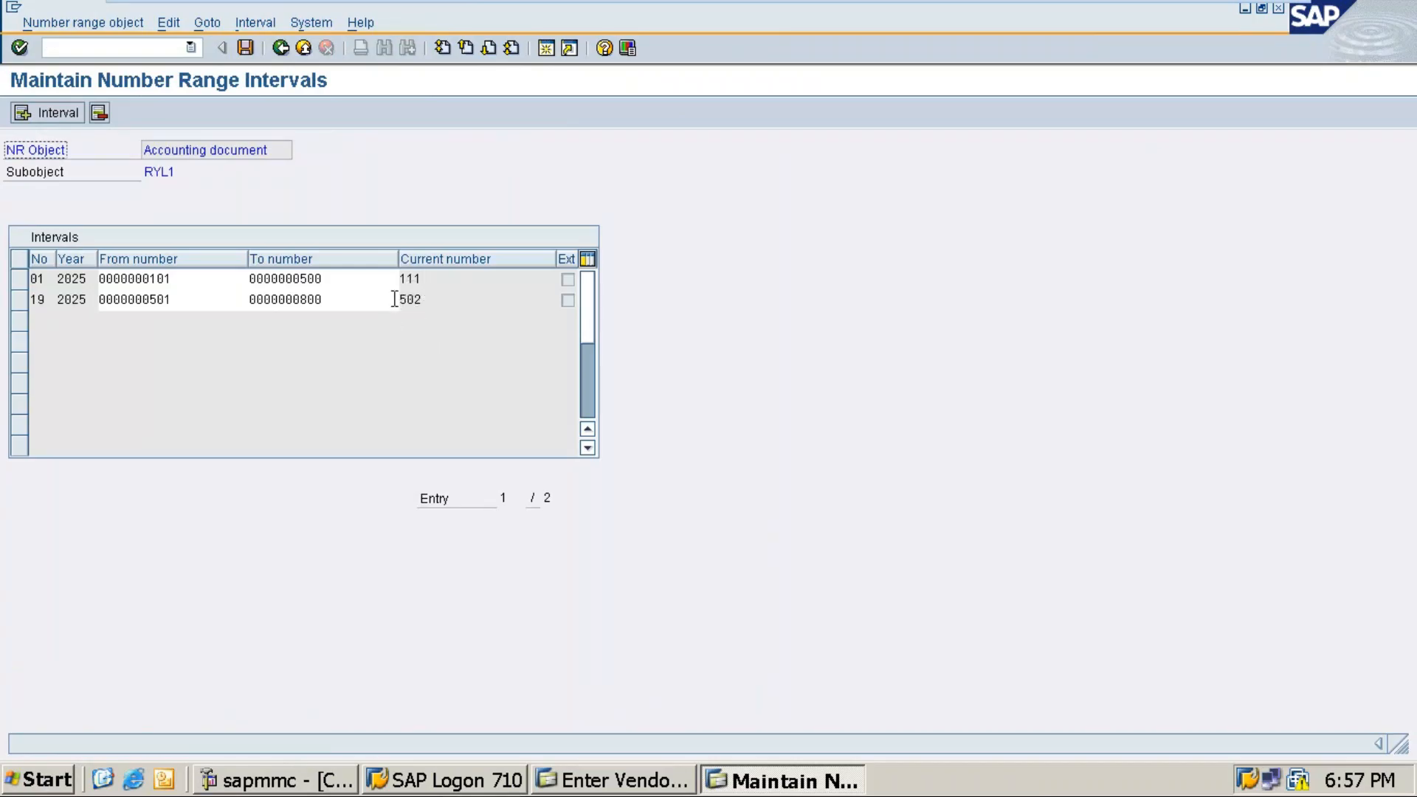
{"action": "left_click", "coordinate": [607, 779]}
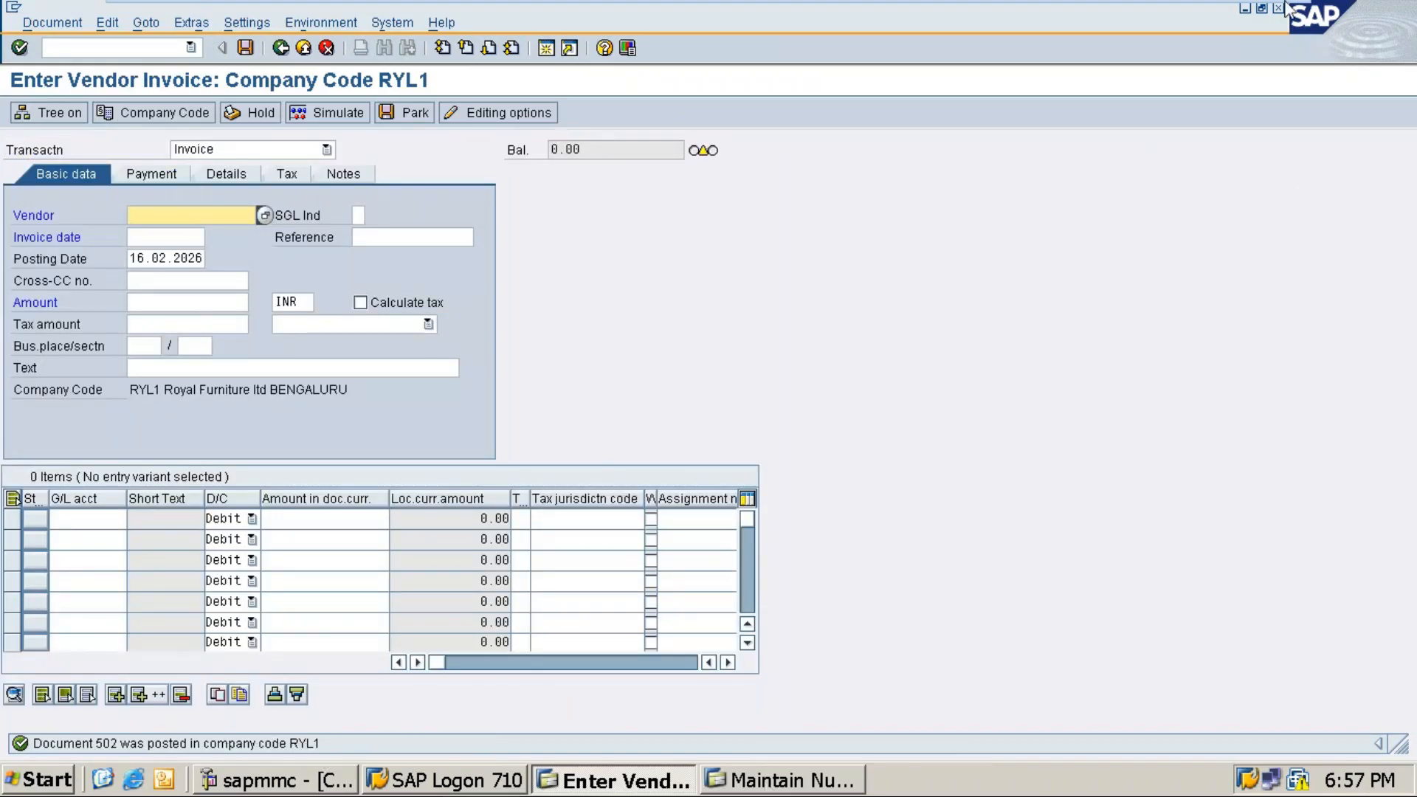
Switch to the Word notes, end the bulleted list after the Rs. 100000 purchase, and start an arrow line below it.
{"action": "mouse_move", "coordinate": [1185, 10]}
{"action": "left_click", "coordinate": [1232, 9]}
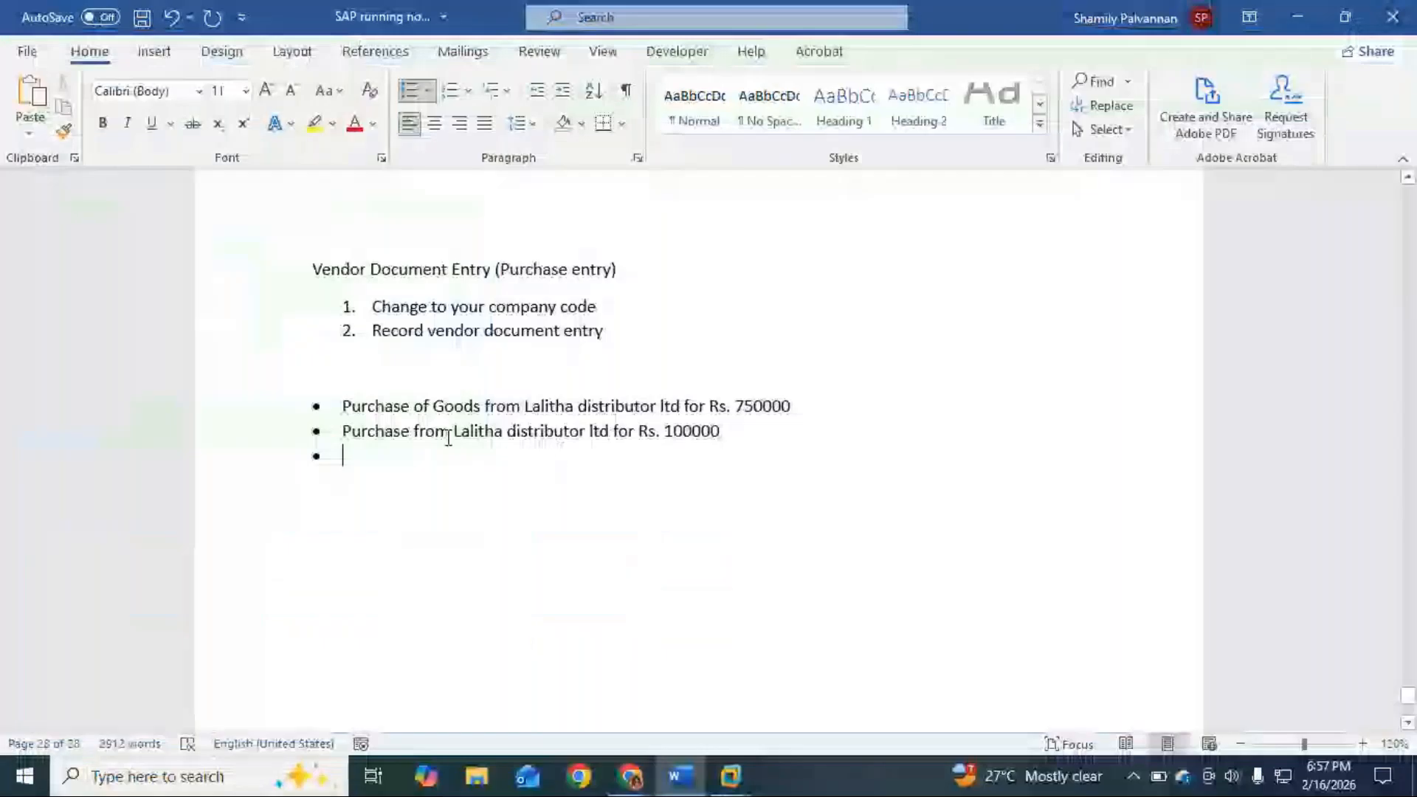
{"action": "key", "text": "BackSpace"}
{"action": "key", "text": "Return"}
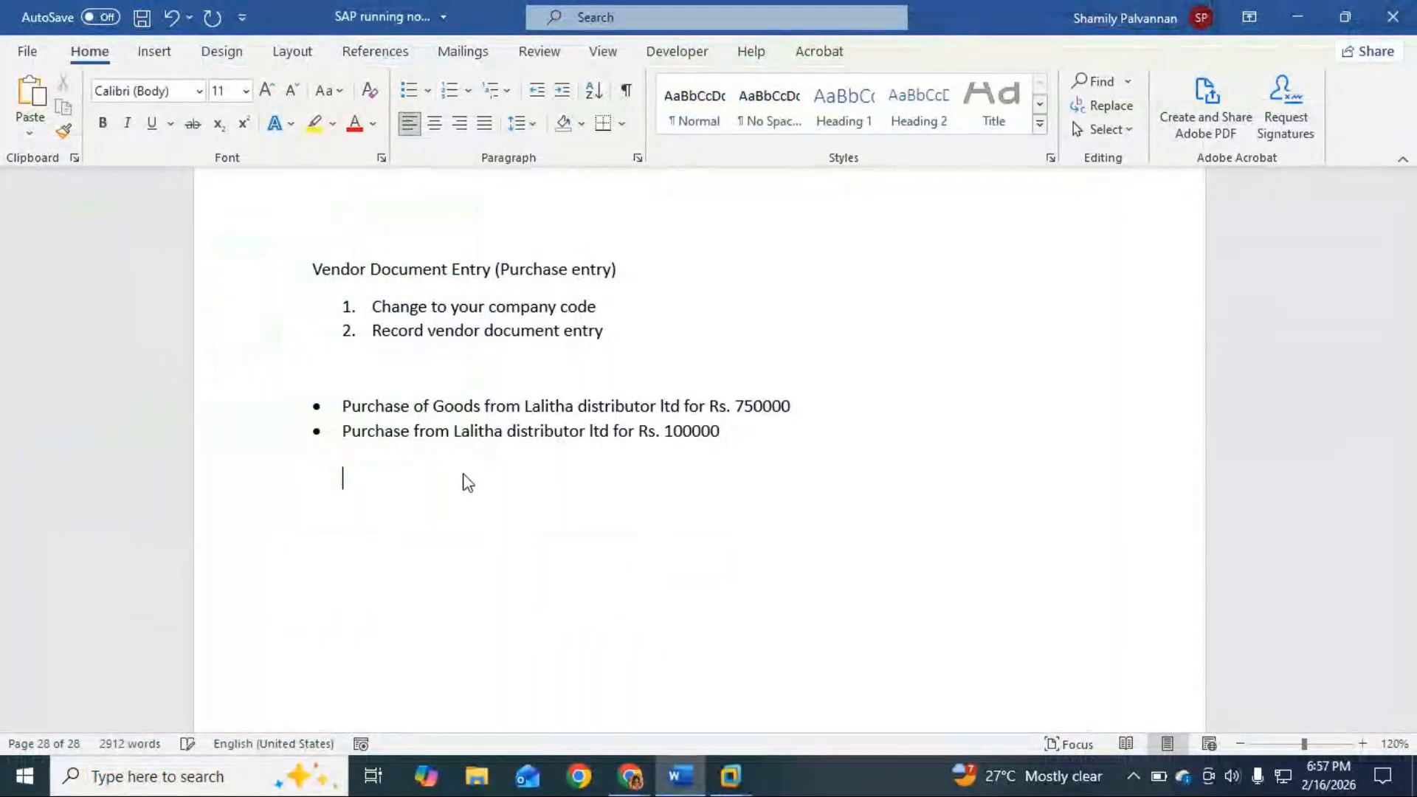
{"action": "key", "text": "BackSpace"}
{"action": "key", "text": "BackSpace"}
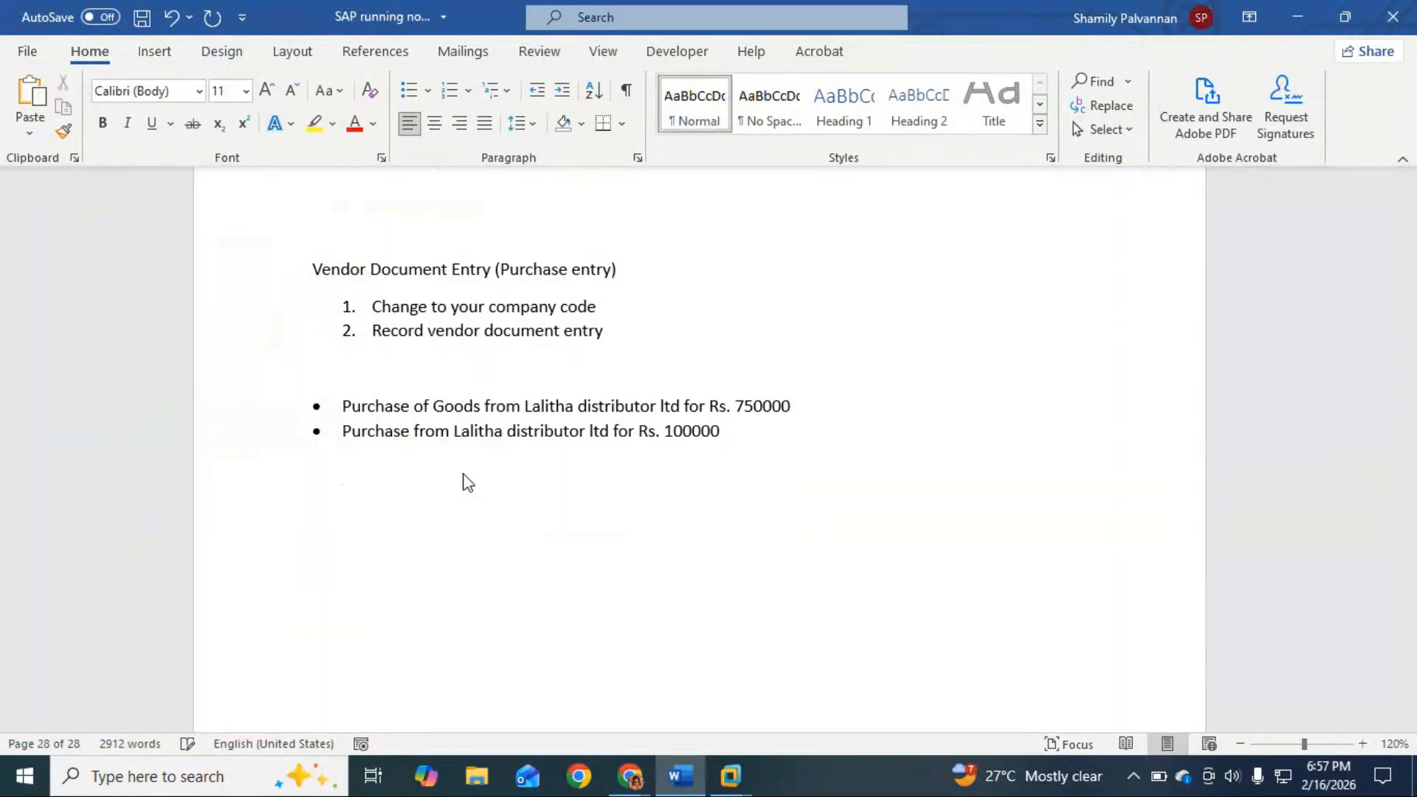
{"action": "type", "text": "=="}
{"action": "key", "text": "BackSpace"}
{"action": "key", "text": "BackSpace"}
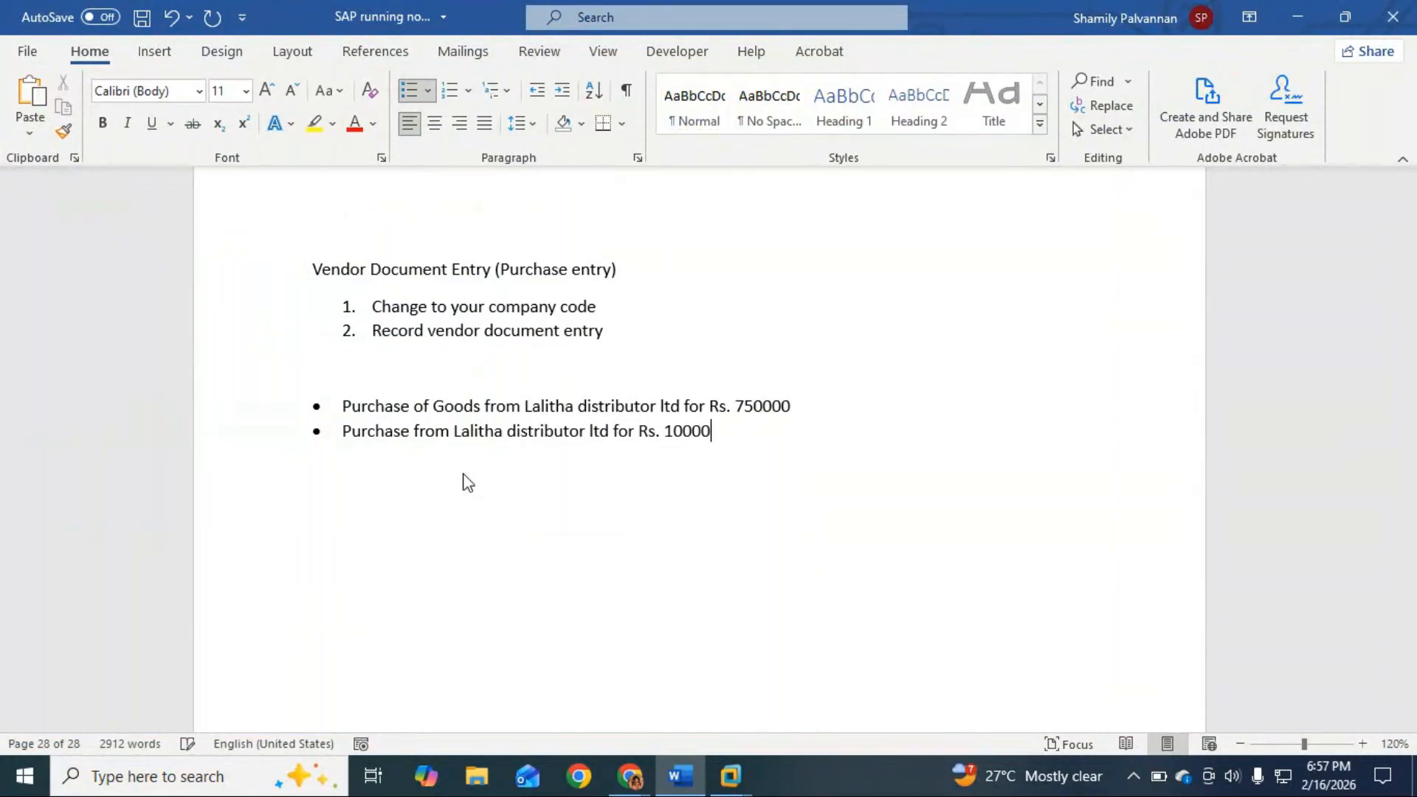
{"action": "key", "text": "Return"}
{"action": "key", "text": "Return"}
{"action": "type", "text": "==>"}
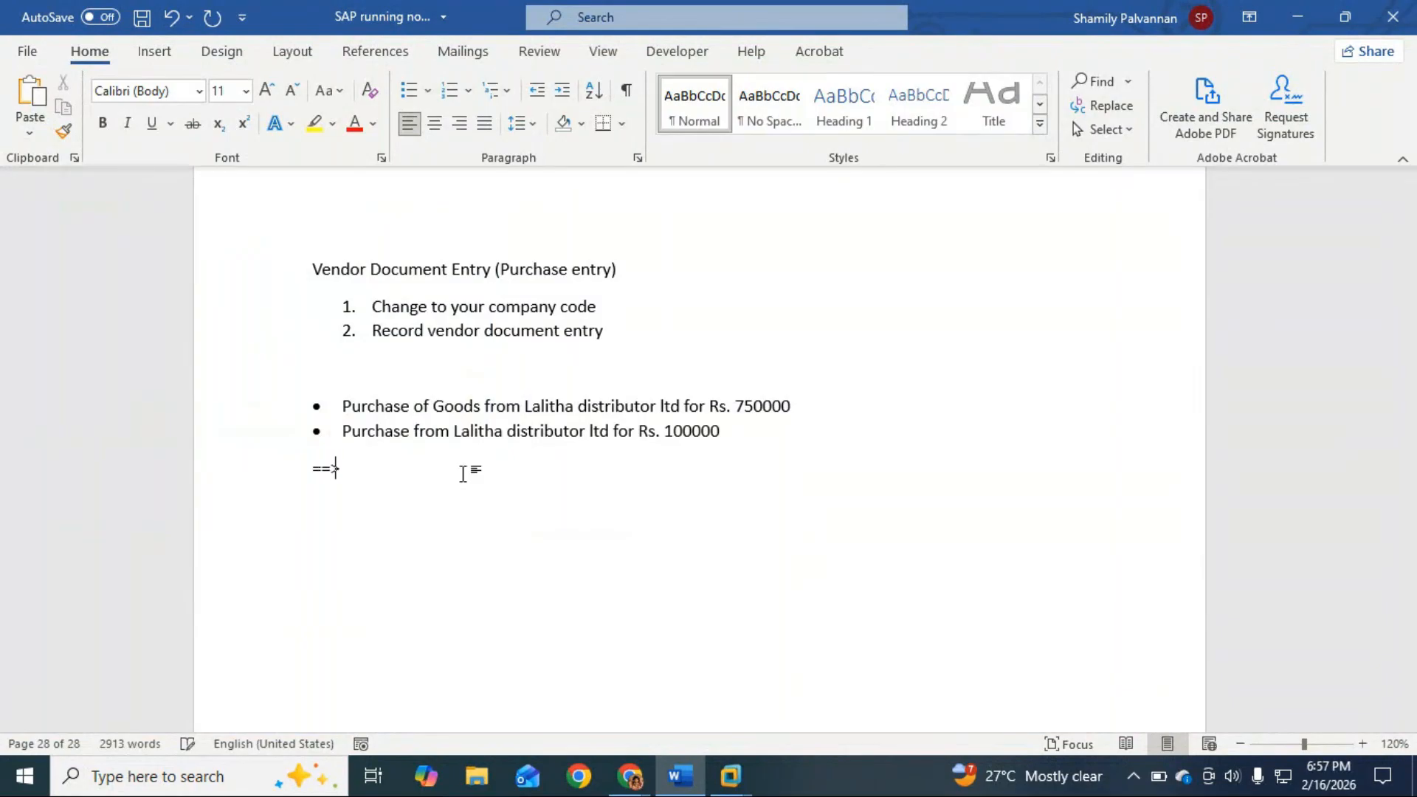
{"action": "key", "text": "ctrl+z"}
Write "2 purchase from Lalitha distribution which is 75000" on the arrow line and correct the first purchase bullet's amount to Rs. 75000.
{"action": "type", "text": "2 purchase fro "}
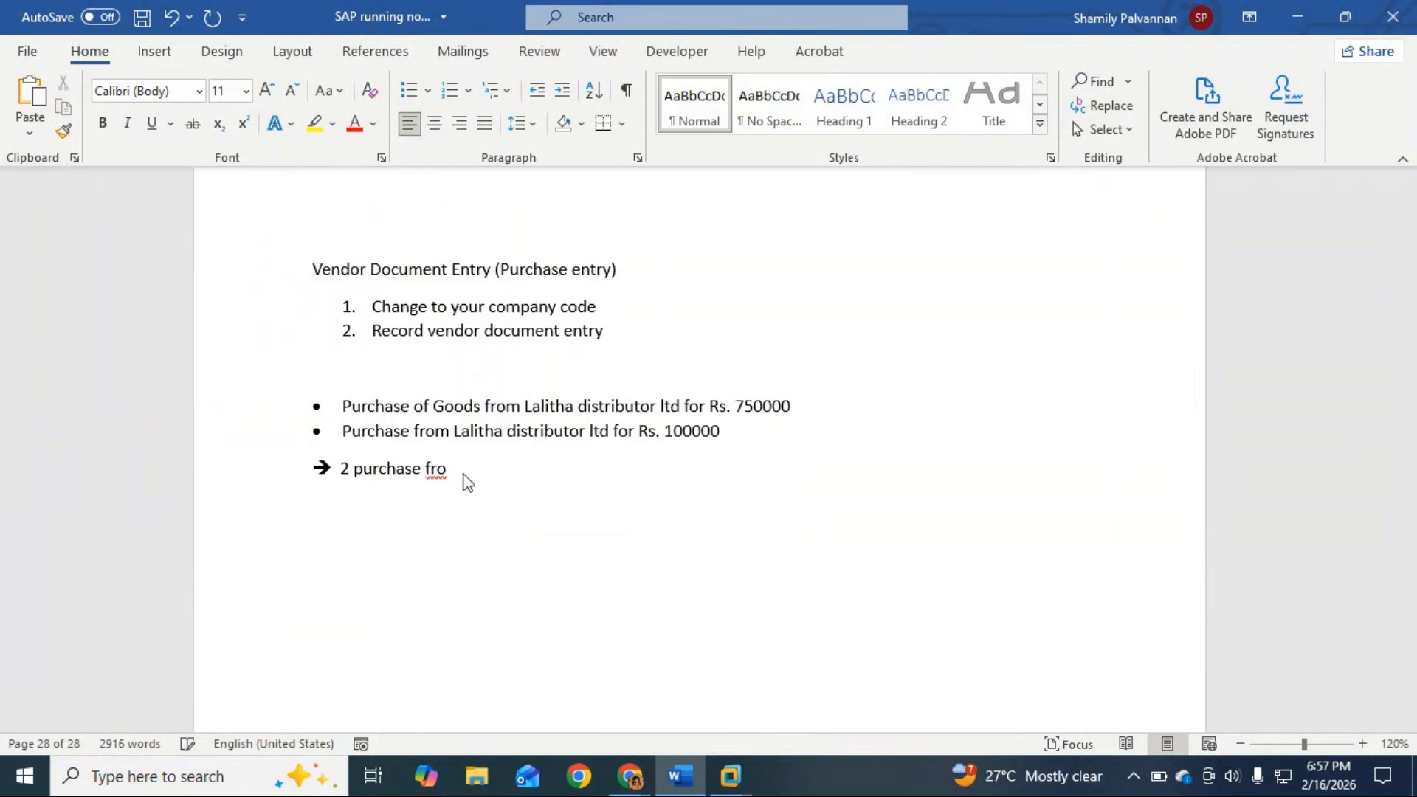
{"action": "type", "text": "m lalitha dis"}
{"action": "type", "text": "ribution"}
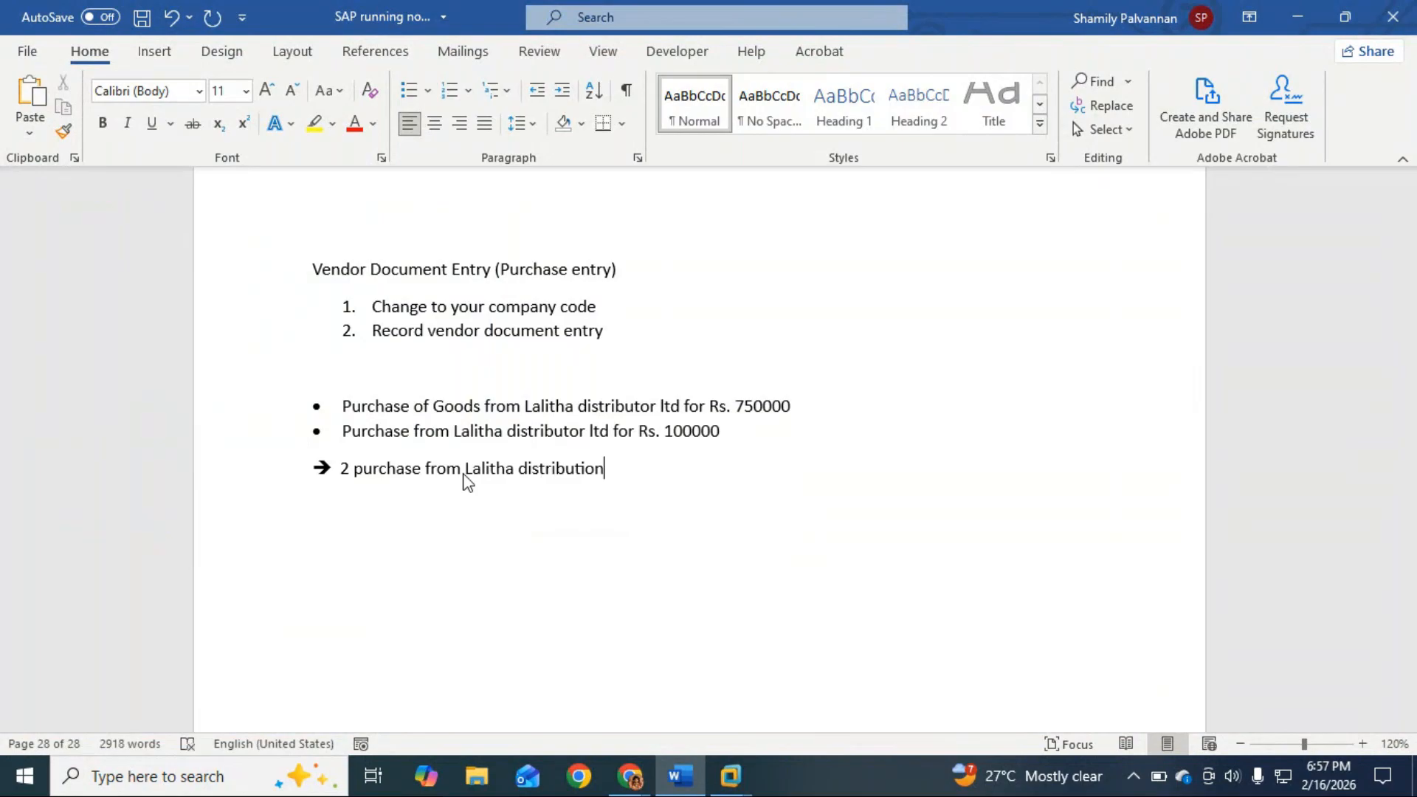
{"action": "type", "text": " = "}
{"action": "type", "text": "w"}
{"action": "key", "text": "BackSpace"}
{"action": "key", "text": "BackSpace"}
{"action": "key", "text": "BackSpace"}
{"action": "type", "text": "which is 75000"}
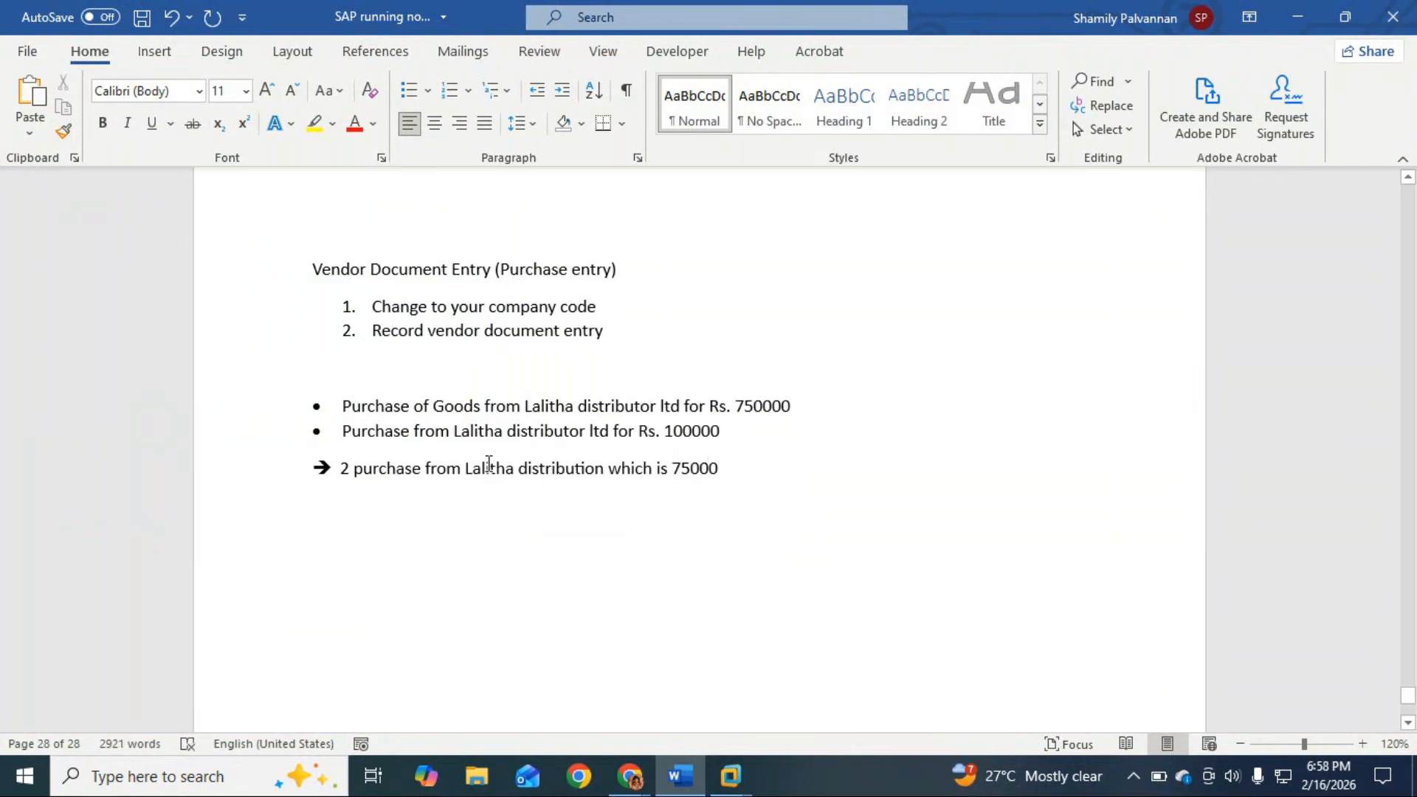
{"action": "left_click", "coordinate": [796, 402]}
{"action": "key", "text": "BackSpace"}
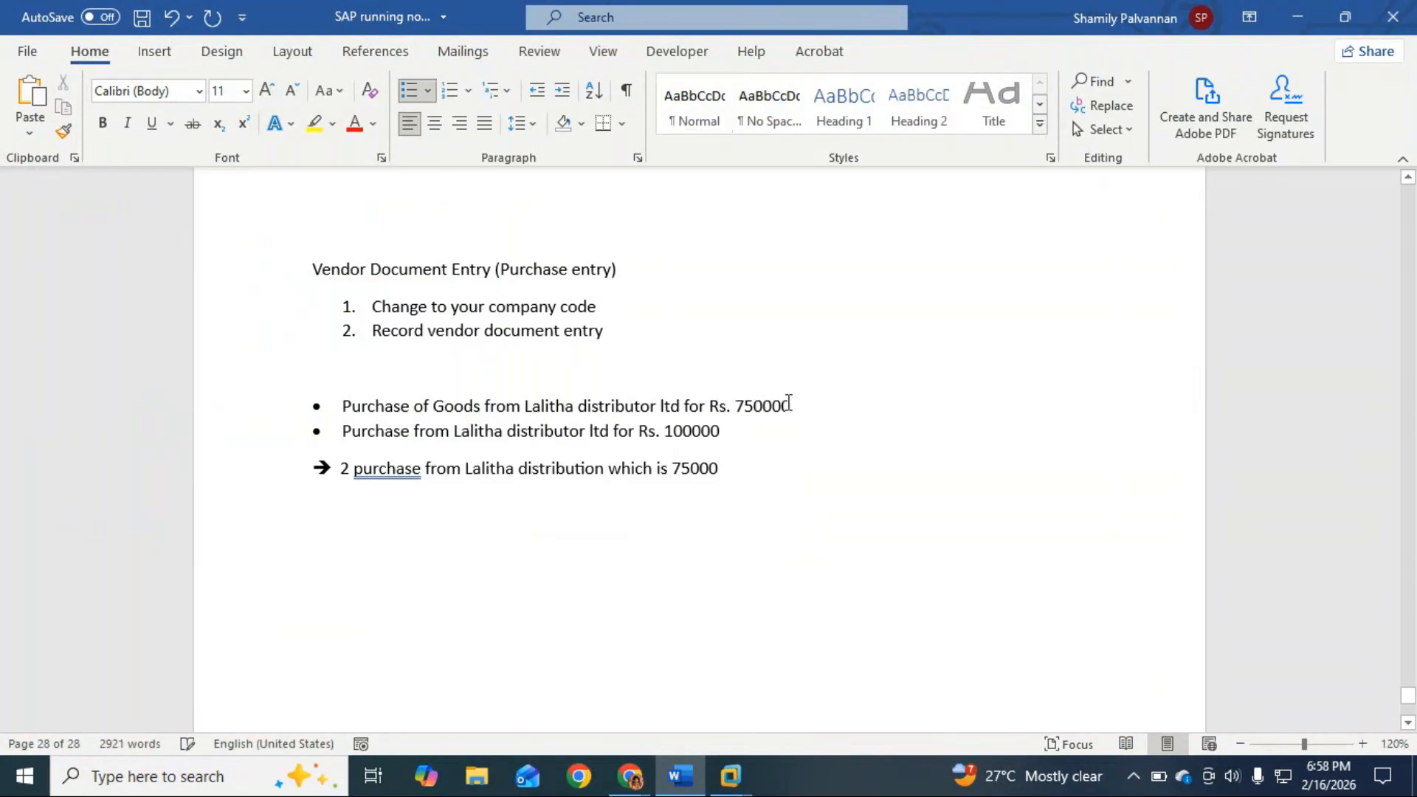
Complete the arrow line with "and 100000" and correct "purchase" to "purchases" in it.
{"action": "left_click", "coordinate": [739, 470]}
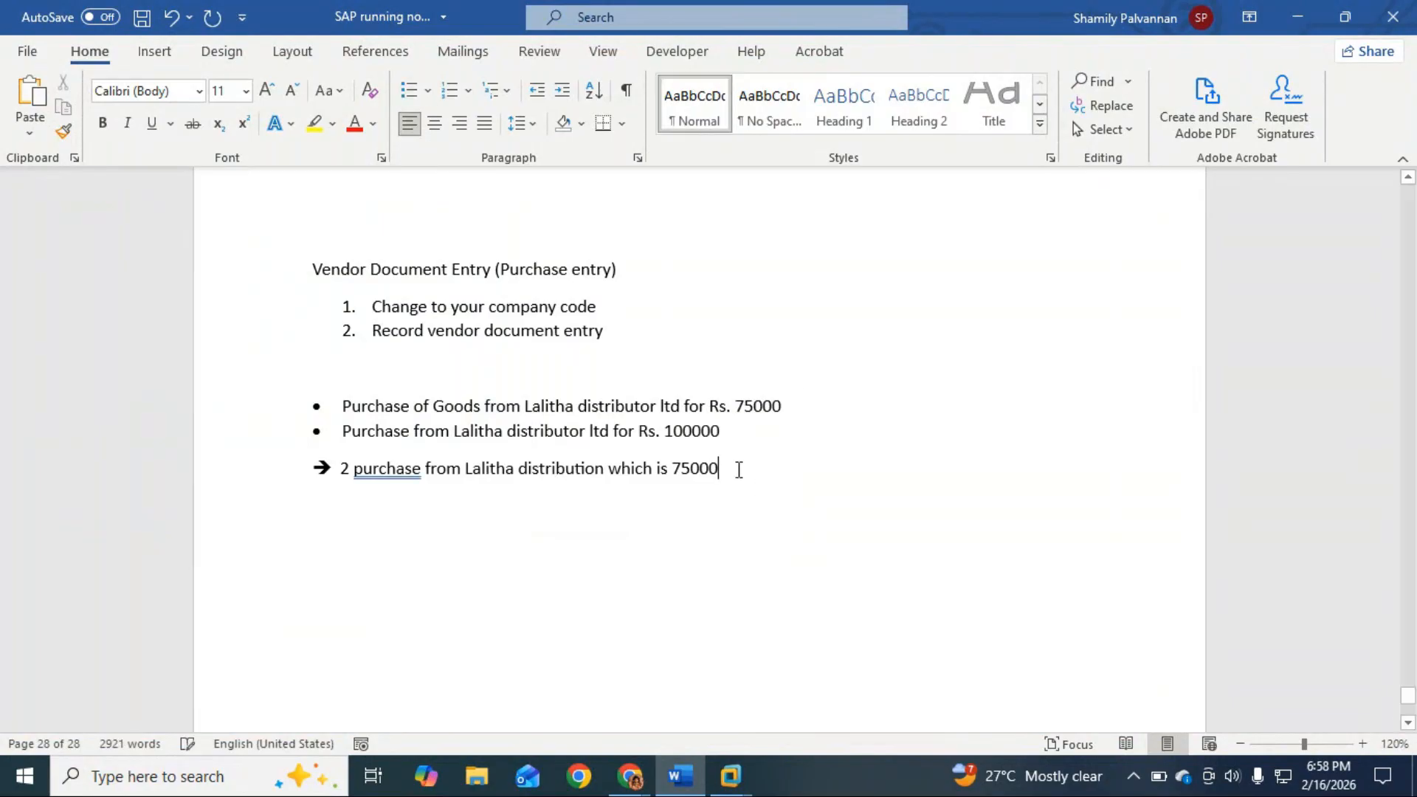
{"action": "type", "text": "+"}
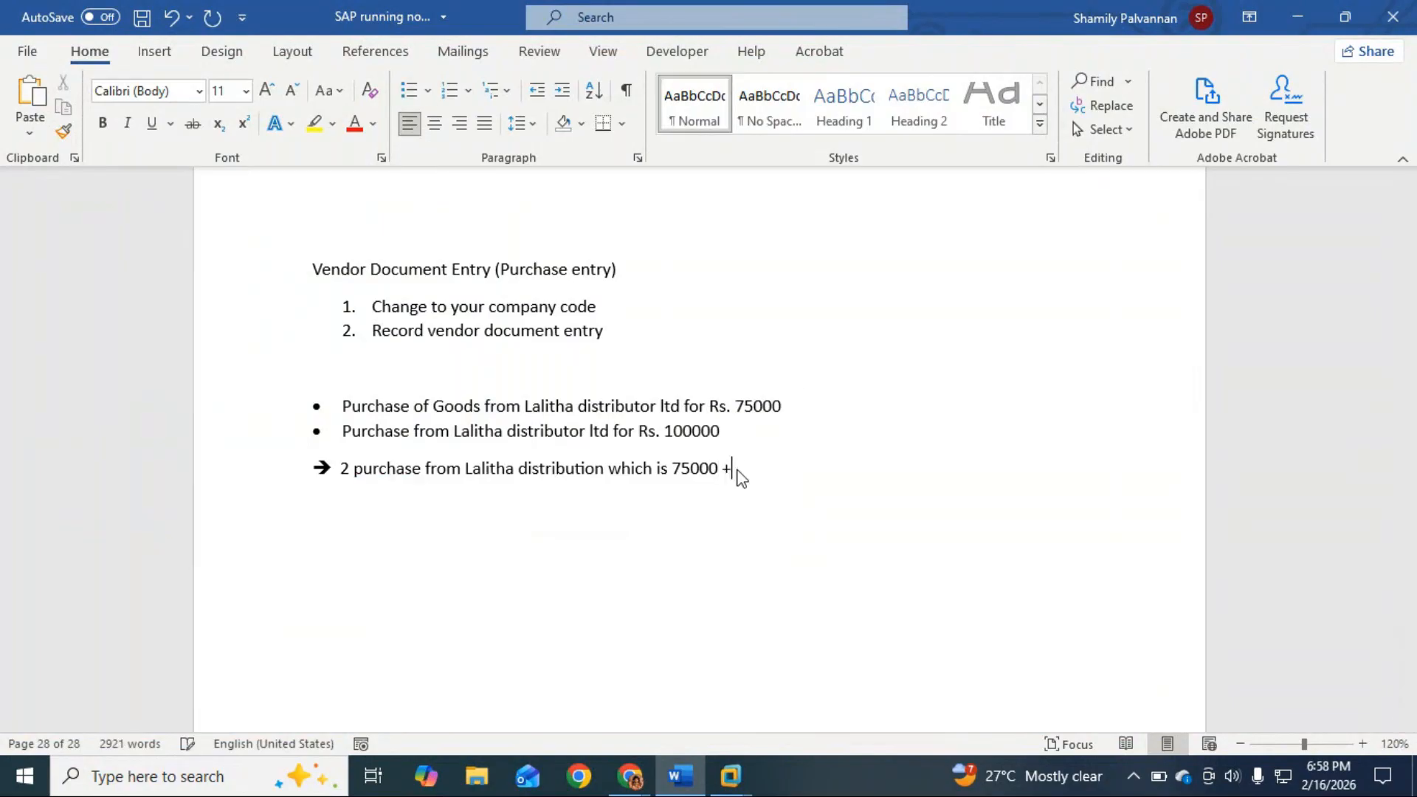
{"action": "key", "text": "BackSpace"}
{"action": "key", "text": "BackSpace"}
{"action": "type", "text": "and 100000"}
{"action": "key", "text": "Return"}
{"action": "right_click", "coordinate": [398, 477]}
{"action": "left_click", "coordinate": [324, 129]}
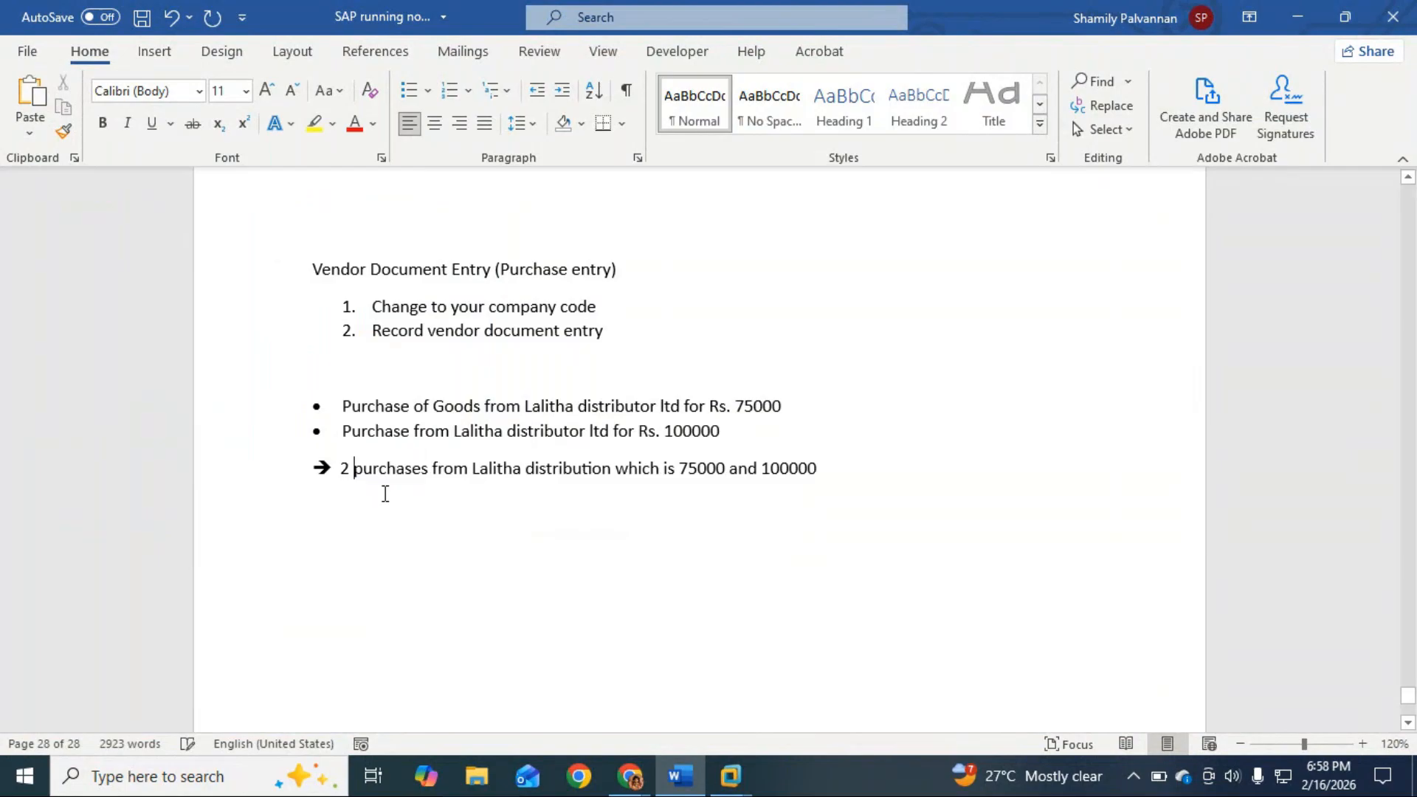
Add a second arrow line reading "Total outstanding thant has to be paid to".
{"action": "left_click", "coordinate": [909, 542]}
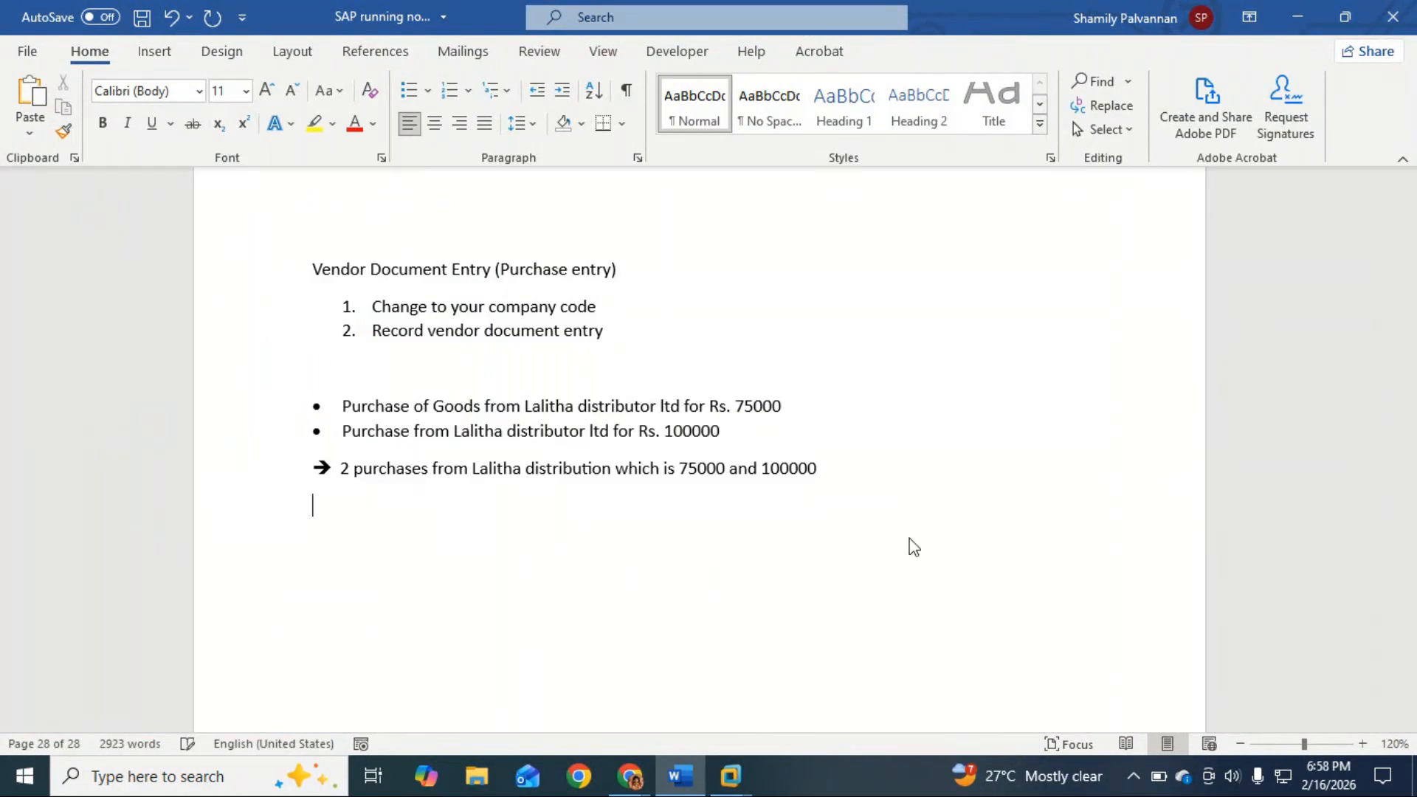
{"action": "type", "text": "==>"}
{"action": "type", "text": " Tota"}
{"action": "key", "text": "BackSpace"}
{"action": "key", "text": "BackSpace"}
{"action": "type", "text": "tla"}
{"action": "key", "text": "BackSpace"}
{"action": "key", "text": "BackSpace"}
{"action": "type", "text": "al outstanding"}
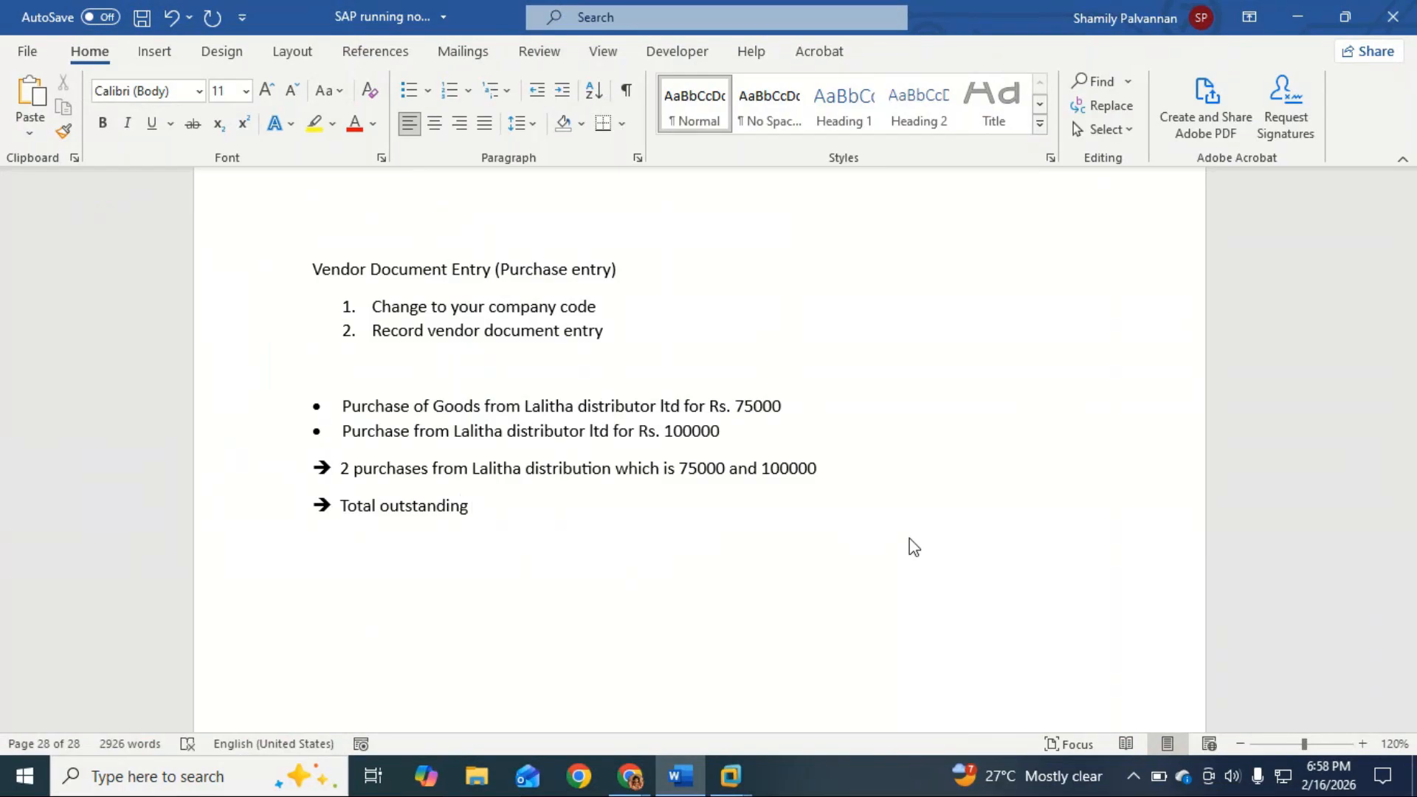
{"action": "type", "text": " thant has to be paid to"}
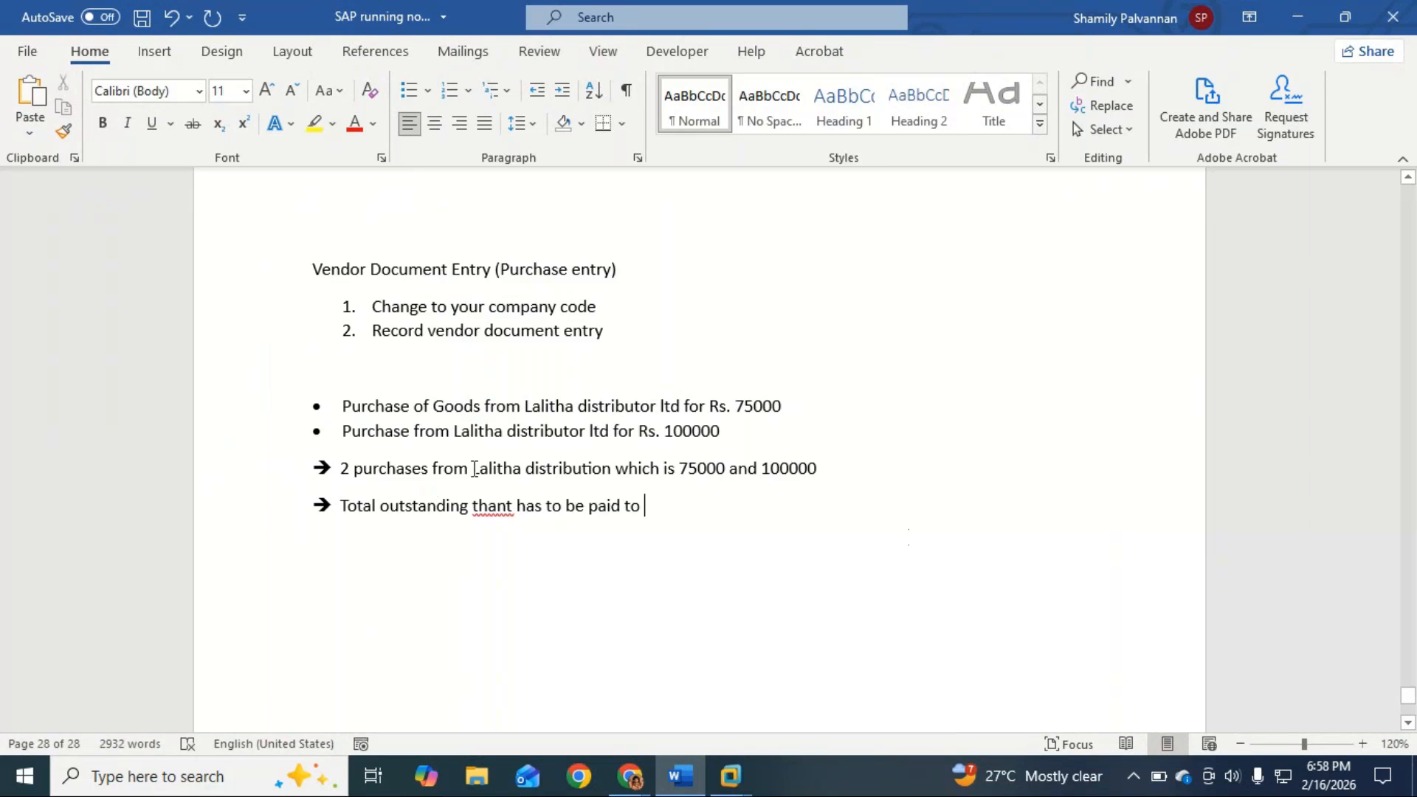
Copy "Lalitha distribution" from the first arrow line to the end of the total outstanding line and add "is" after it.
{"action": "left_click_drag", "start_coordinate": [474, 469], "coordinate": [644, 508]}
{"action": "key", "text": "ctrl+c"}
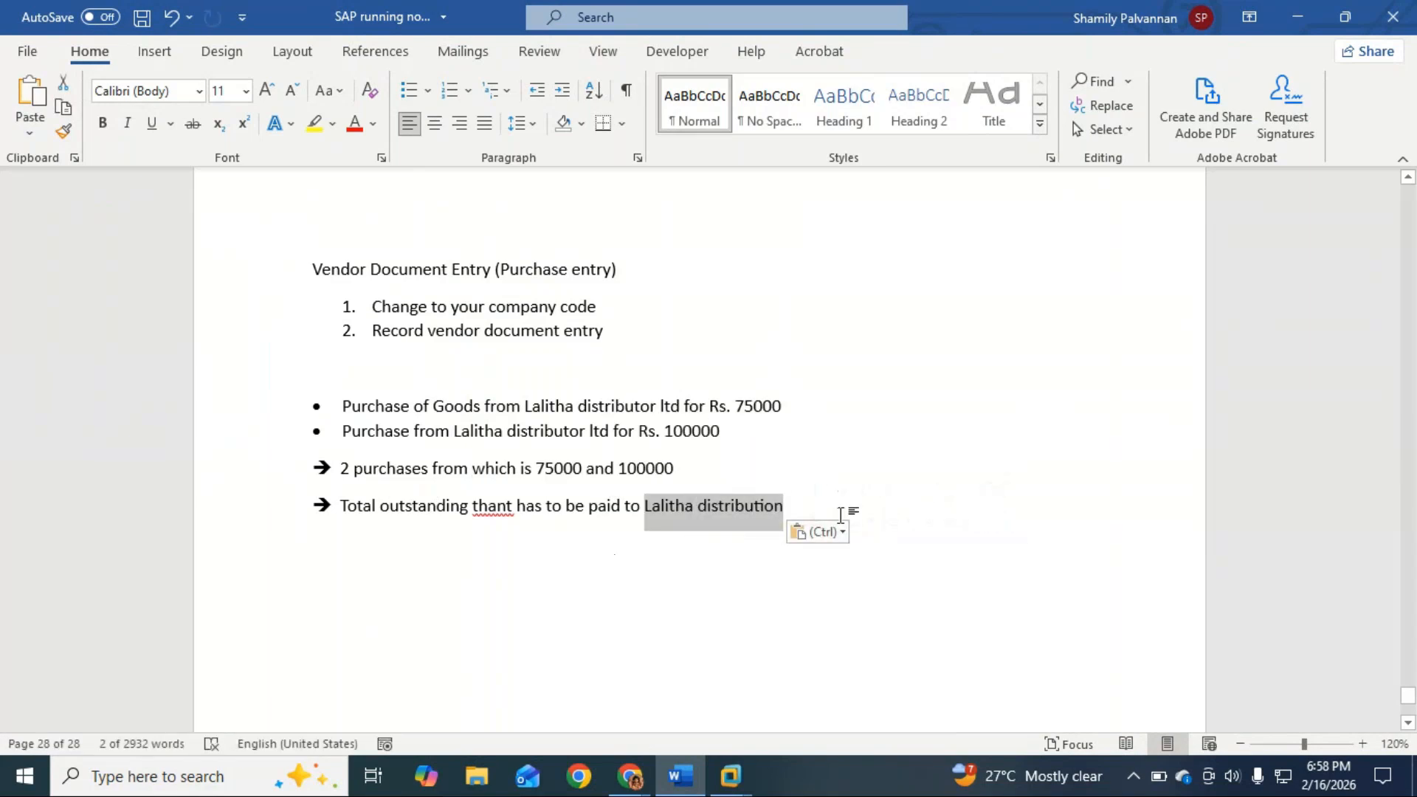
{"action": "key", "text": "ctrl+z"}
{"action": "left_click", "coordinate": [702, 518]}
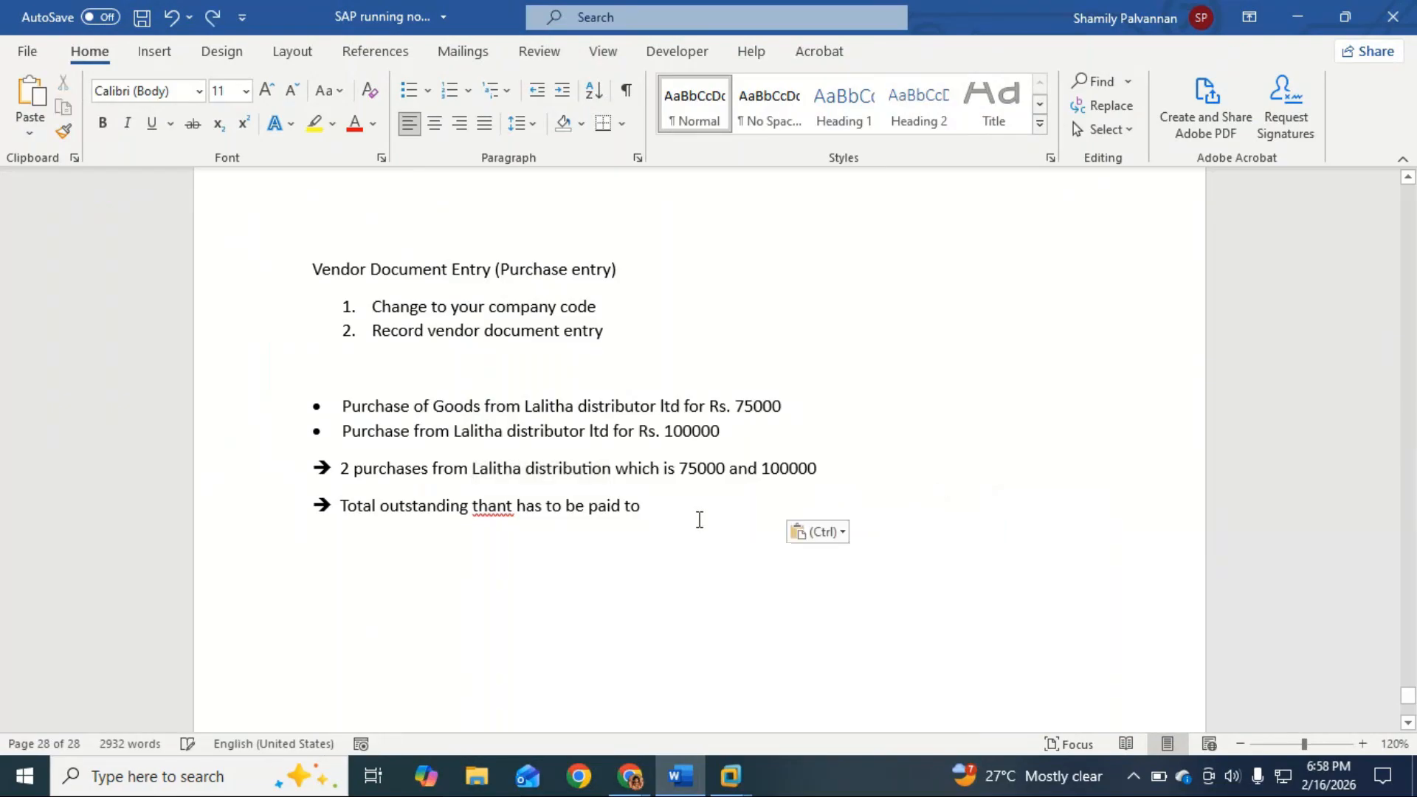
{"action": "key", "text": "ctrl+v"}
{"action": "type", "text": "is"}
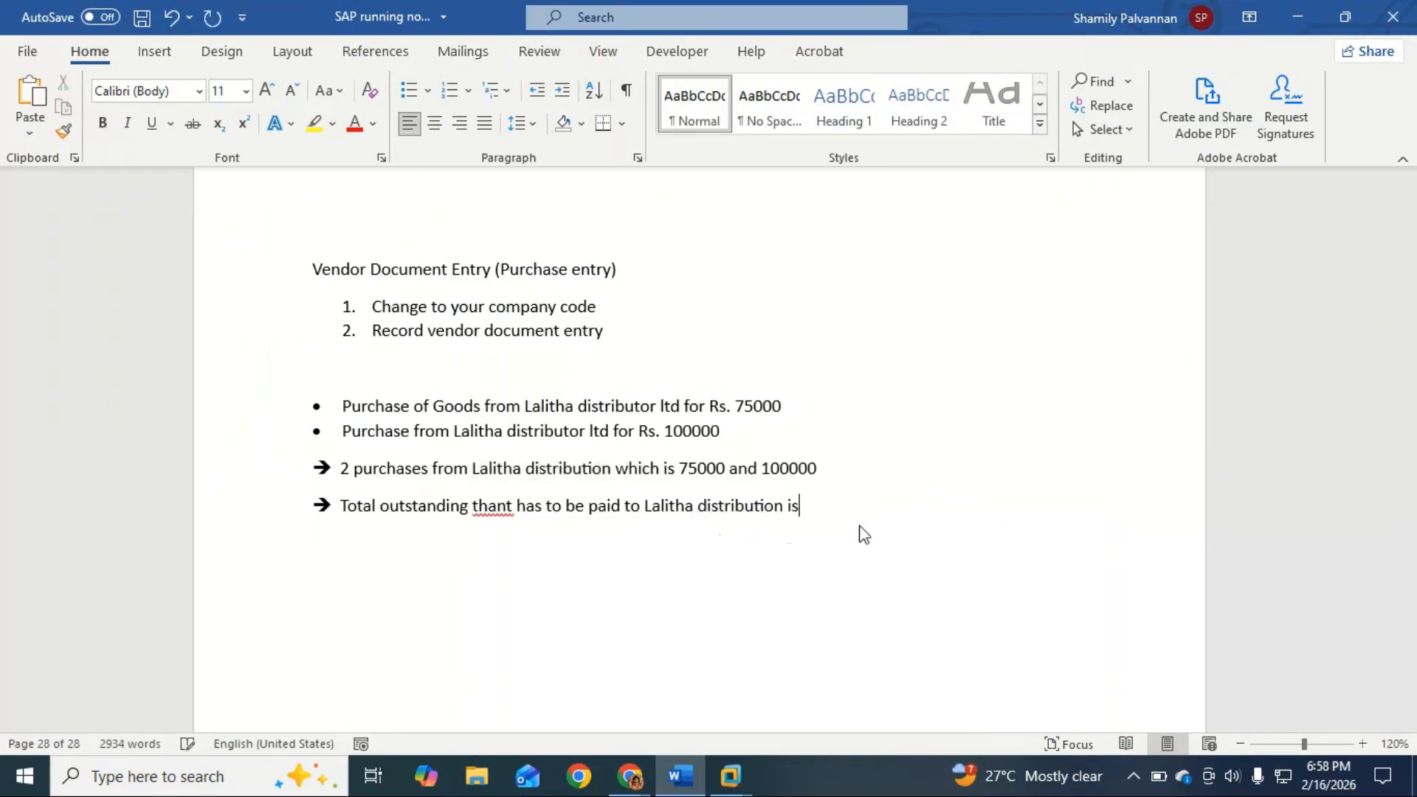
Complete the total outstanding line with "75000 + 100000" and correct "thant" to "that".
{"action": "type", "text": " 75000+"}
{"action": "key", "text": "BackSpace"}
{"action": "type", "text": "+ 10000"}
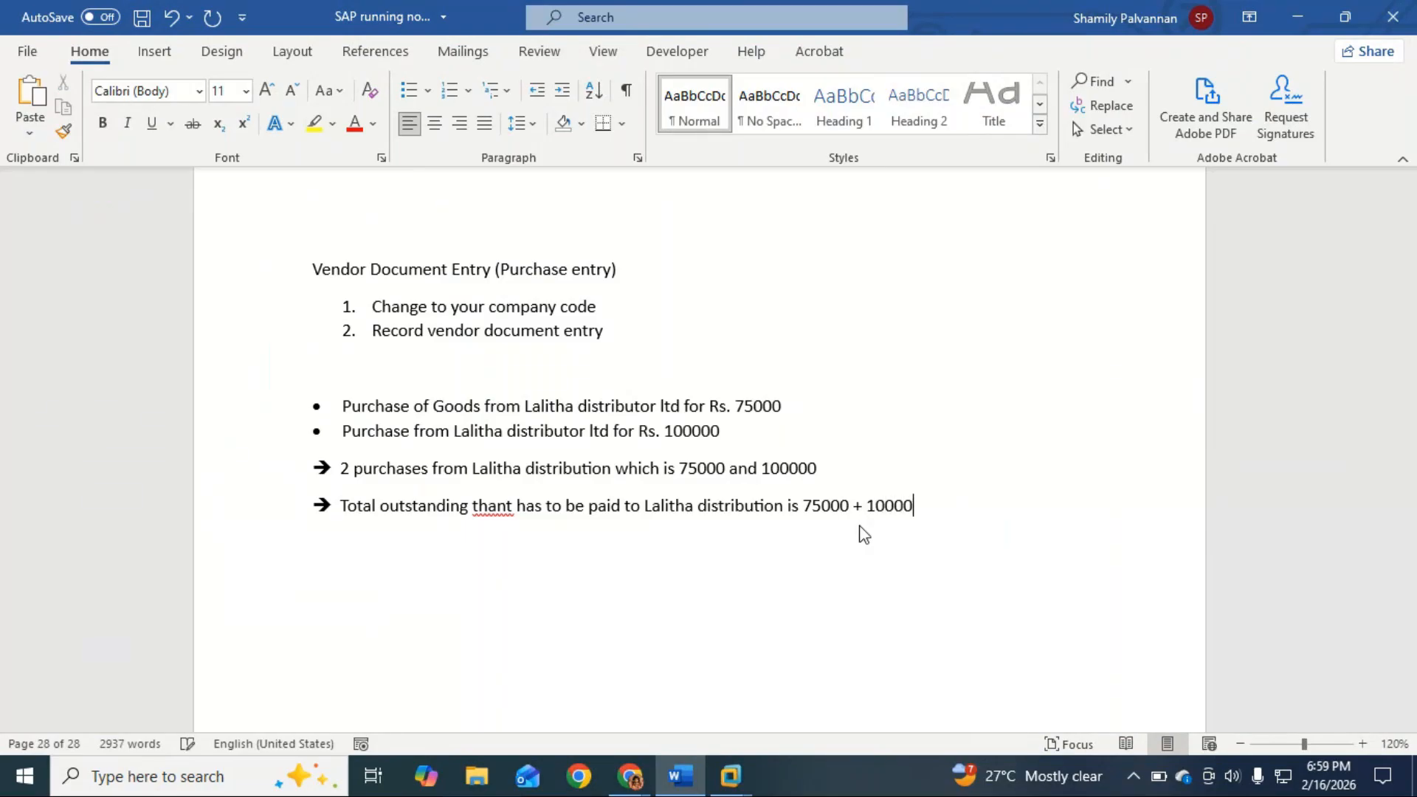
{"action": "type", "text": "0"}
{"action": "key", "text": "Return"}
{"action": "left_click", "coordinate": [509, 507]}
{"action": "key", "text": "BackSpace"}
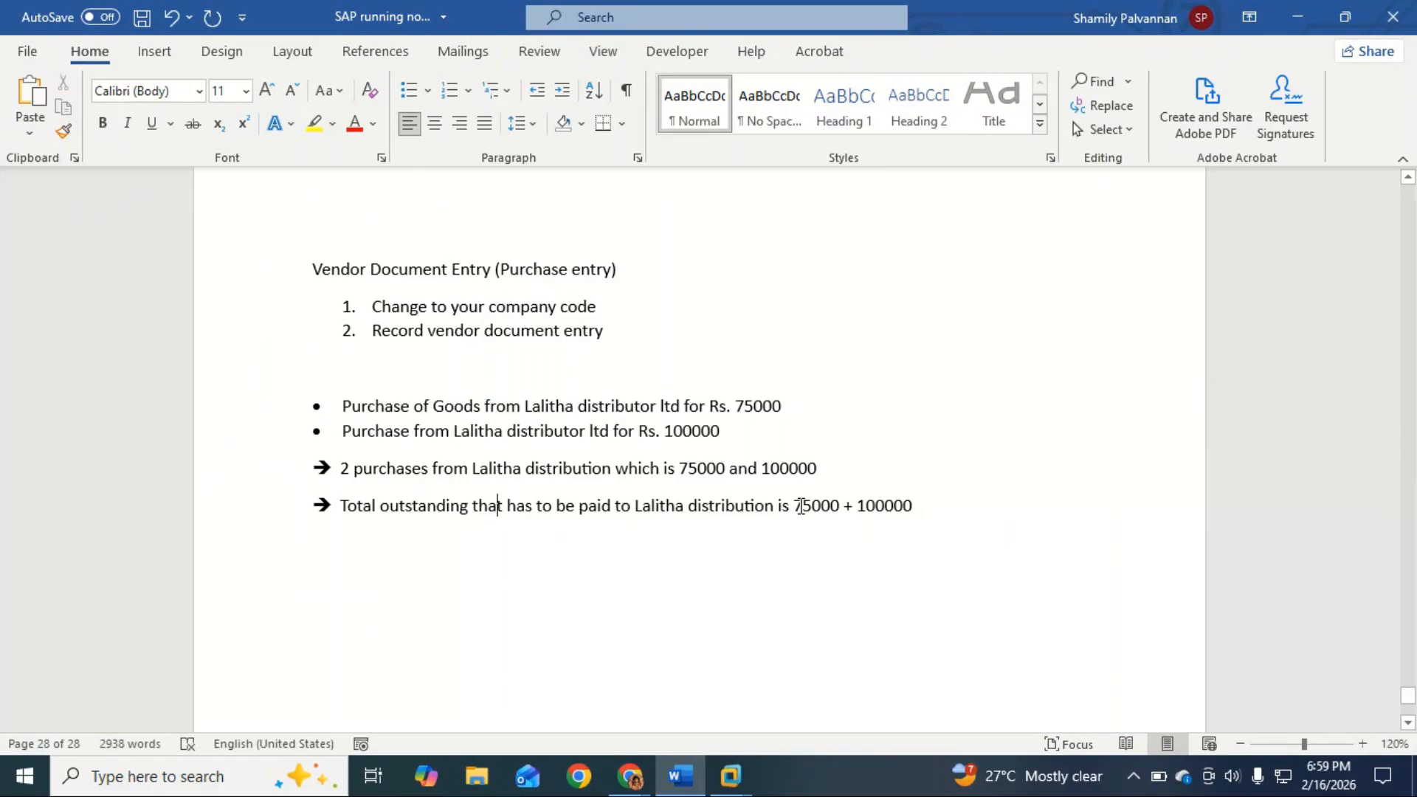
Make "75000 + 100000" bold in the total outstanding line.
{"action": "left_click_drag", "start_coordinate": [794, 516], "coordinate": [899, 538]}
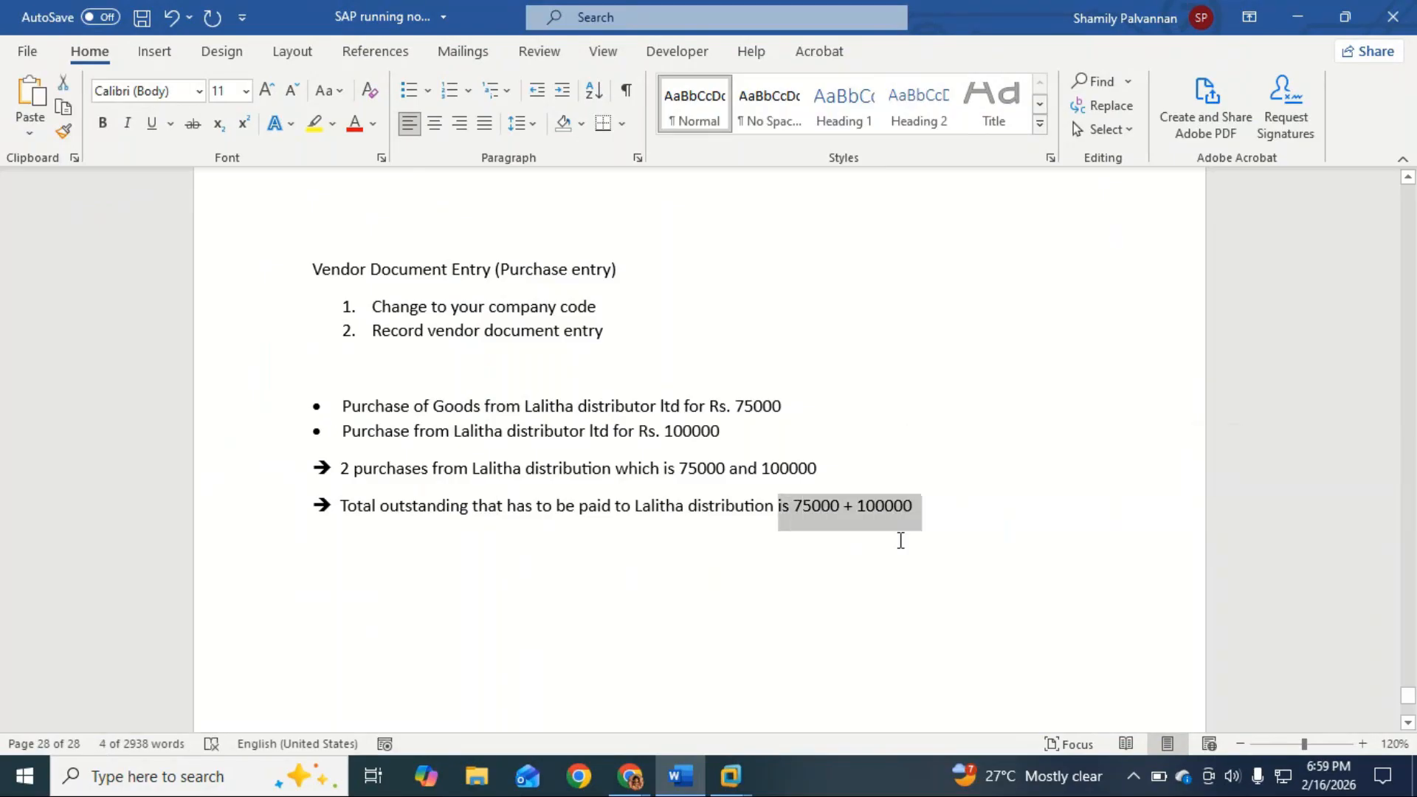
{"action": "left_click", "coordinate": [899, 541]}
{"action": "left_click", "coordinate": [778, 528]}
{"action": "key", "text": "Right"}
{"action": "key", "text": "Right"}
{"action": "key", "text": "Right"}
{"action": "key", "text": "shift+Right"}
{"action": "key", "text": "shift+Right"}
{"action": "key", "text": "shift+Right"}
{"action": "key", "text": "shift+Right"}
{"action": "key", "text": "shift+Right"}
{"action": "key", "text": "shift+Right"}
{"action": "key", "text": "shift+Right"}
{"action": "key", "text": "shift+Right"}
{"action": "key", "text": "shift+Right"}
{"action": "key", "text": "shift+Right"}
{"action": "key", "text": "shift+Right"}
{"action": "key", "text": "shift+Right"}
{"action": "key", "text": "shift+Right"}
{"action": "key", "text": "shift+Right"}
{"action": "key", "text": "ctrl+b"}
Add a third arrow line reading "Payable = 175000" below the total outstanding line.
{"action": "left_click", "coordinate": [530, 560]}
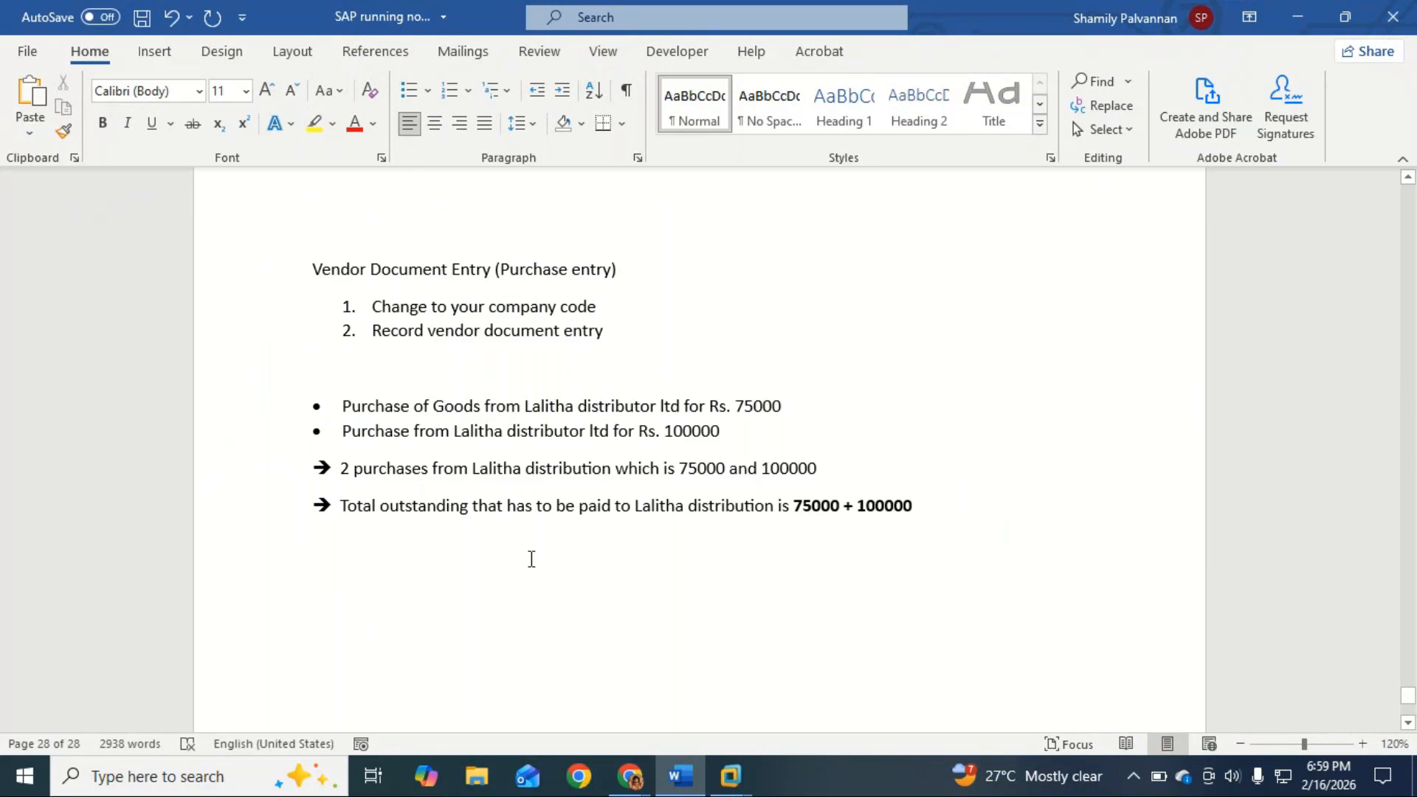
{"action": "type", "text": "==>"}
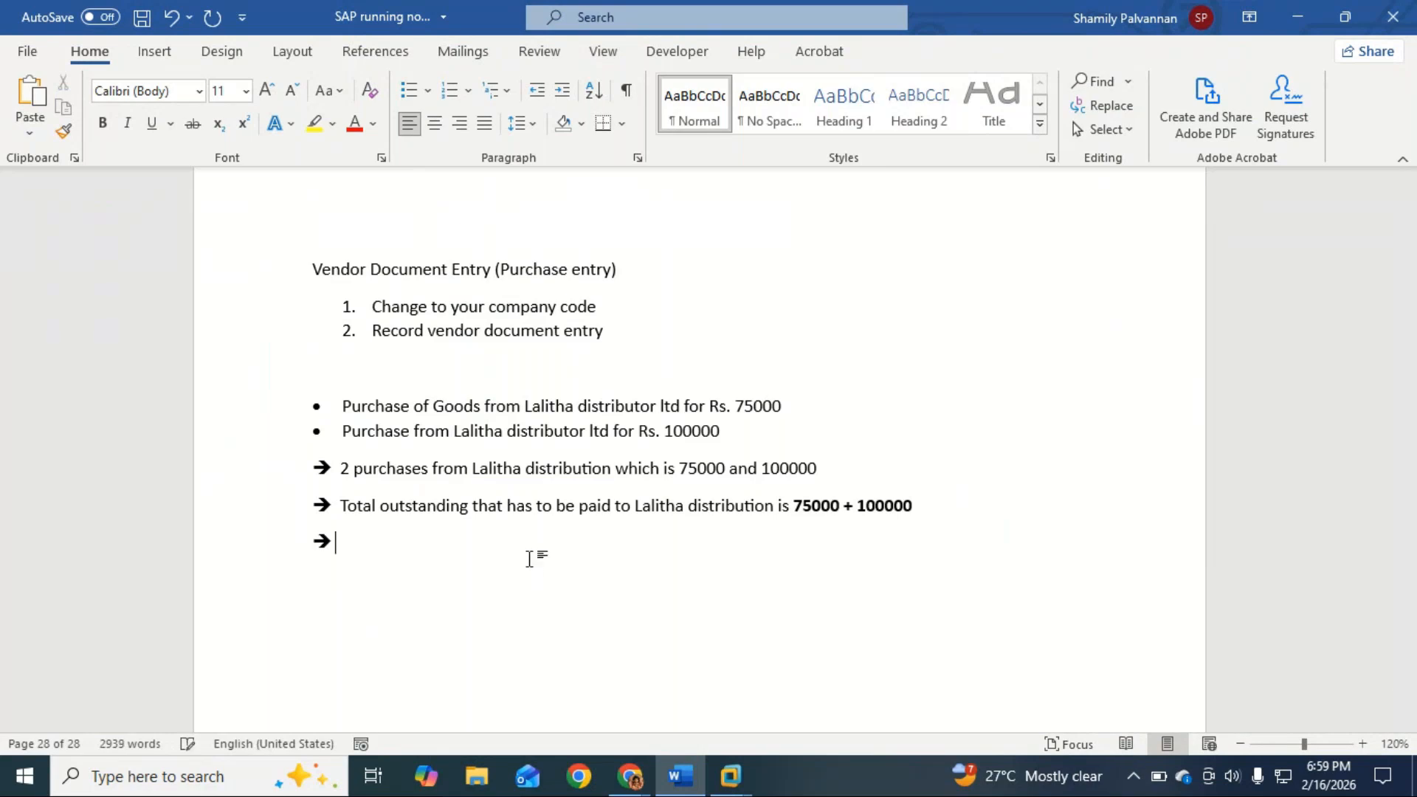
{"action": "key", "text": "ctrl+z"}
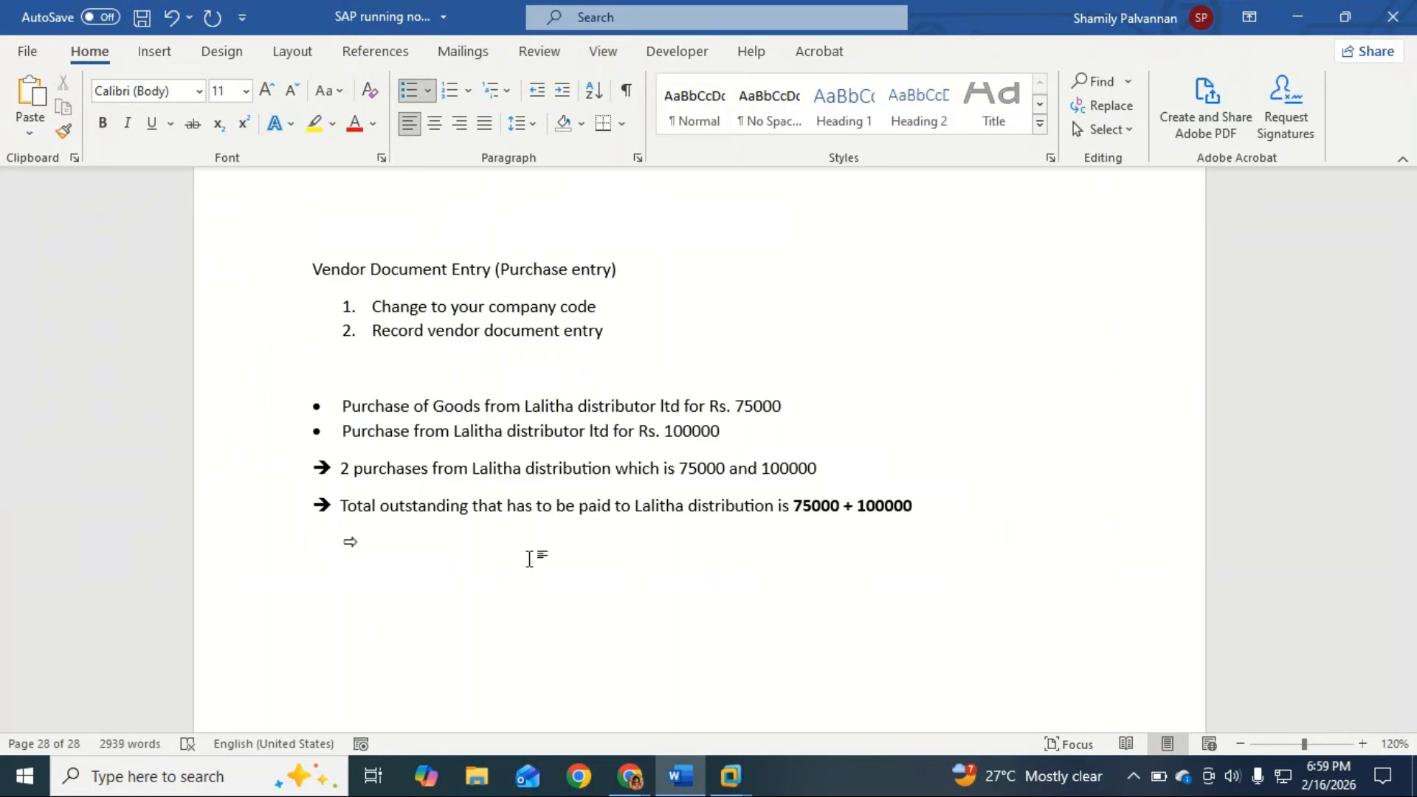
{"action": "type", "text": "Payable ="}
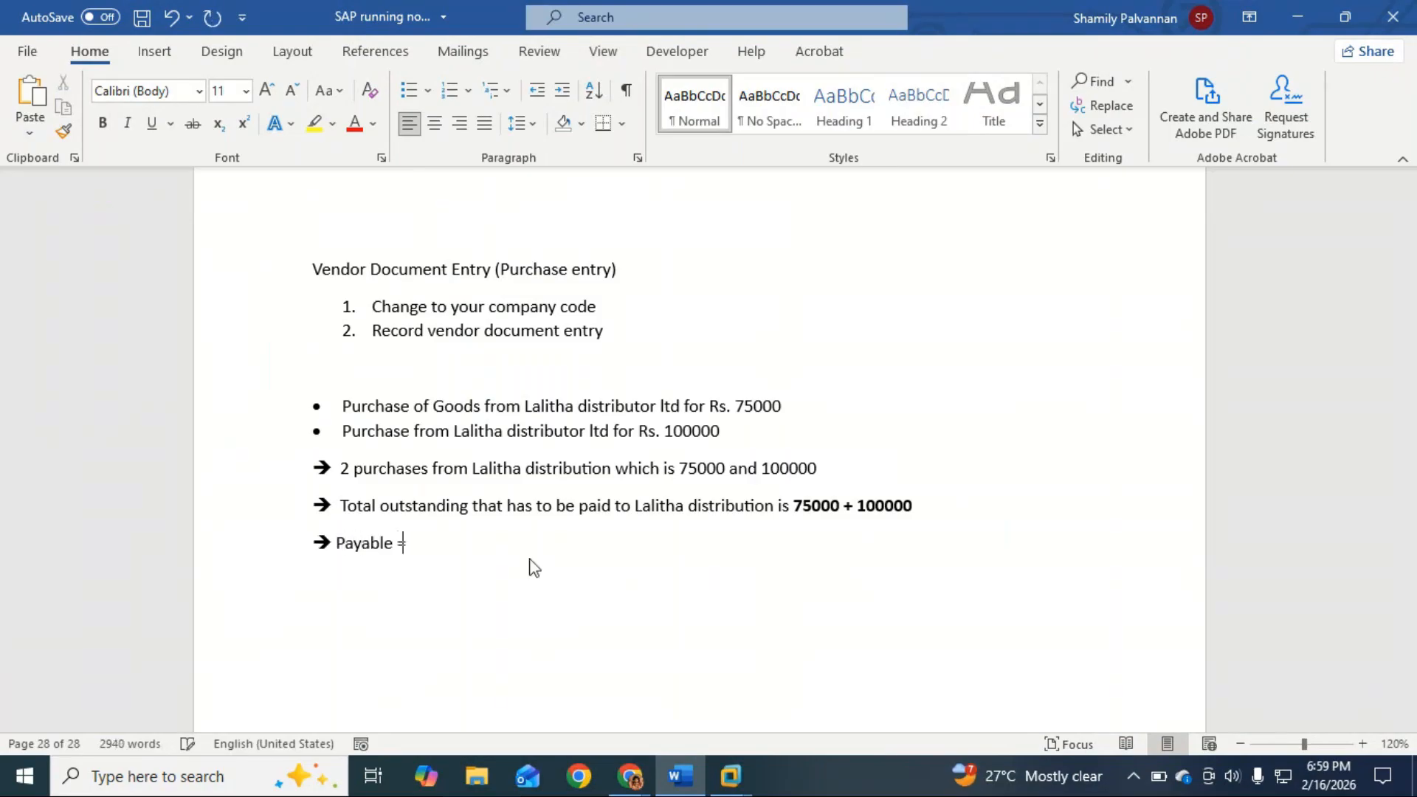
{"action": "type", "text": " 1750000"}
{"action": "key", "text": "BackSpace"}
Make the whole "Payable = 175000" text bold.
{"action": "key", "text": "shift+Left"}
{"action": "key", "text": "shift+Left"}
{"action": "key", "text": "shift+Left"}
{"action": "key", "text": "shift+Left"}
{"action": "key", "text": "shift+Left"}
{"action": "key", "text": "shift+Left"}
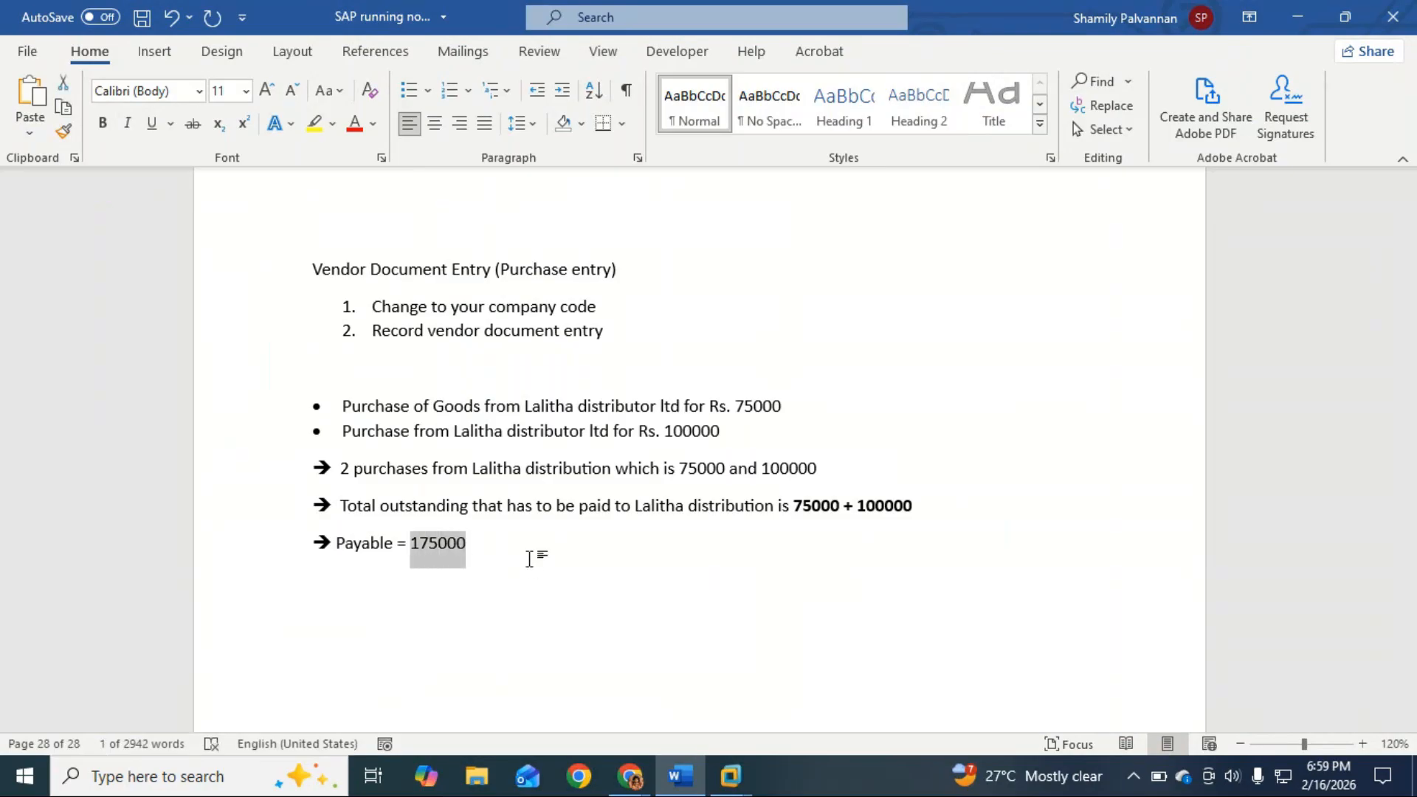
{"action": "key", "text": "shift+Left"}
{"action": "key", "text": "shift+Left"}
{"action": "key", "text": "shift+Left"}
{"action": "key", "text": "shift+Left"}
{"action": "key", "text": "shift+Left"}
{"action": "key", "text": "shift+Left"}
{"action": "key", "text": "shift+Left"}
{"action": "key", "text": "shift+Left"}
{"action": "key", "text": "shift+Left"}
{"action": "key", "text": "shift+Left"}
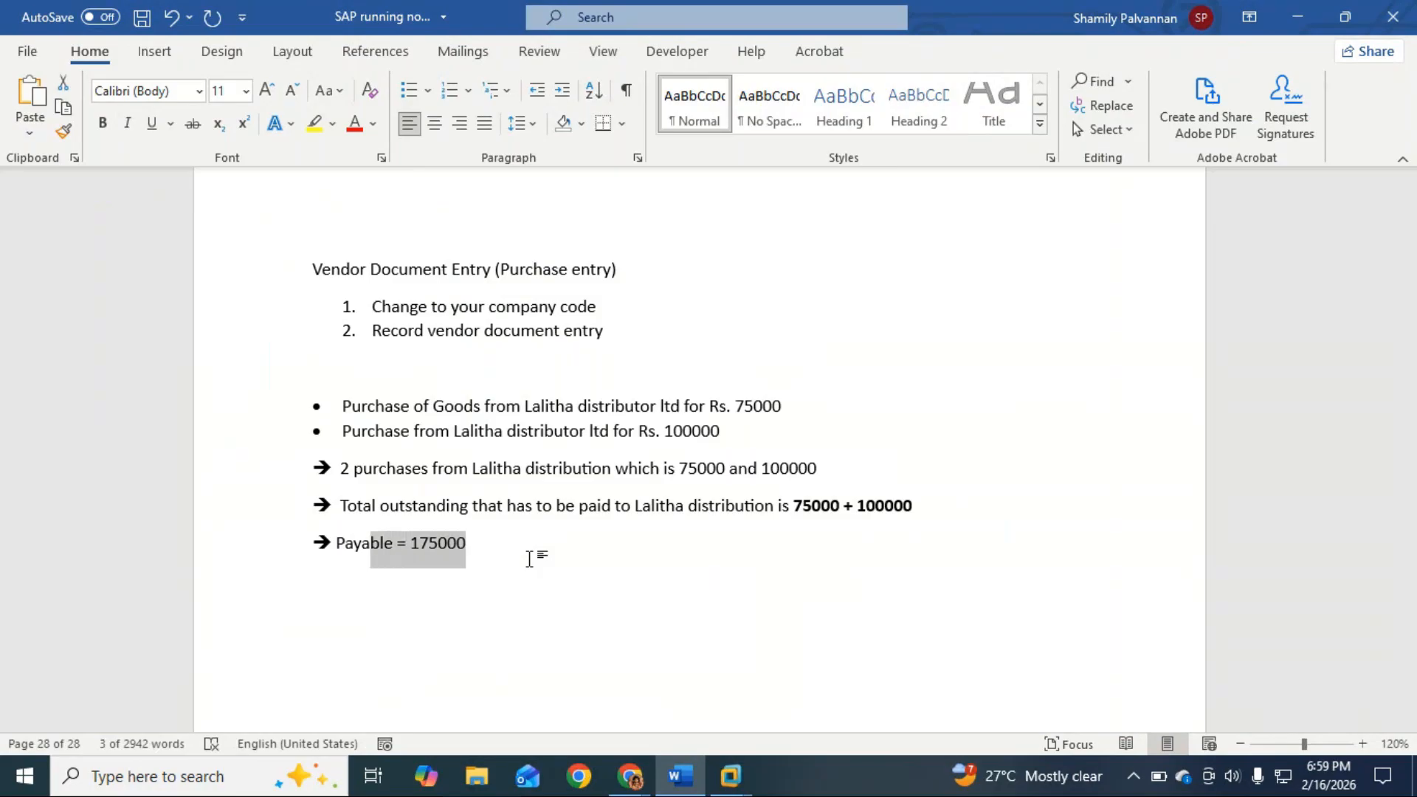
{"action": "key", "text": "ctrl+b"}
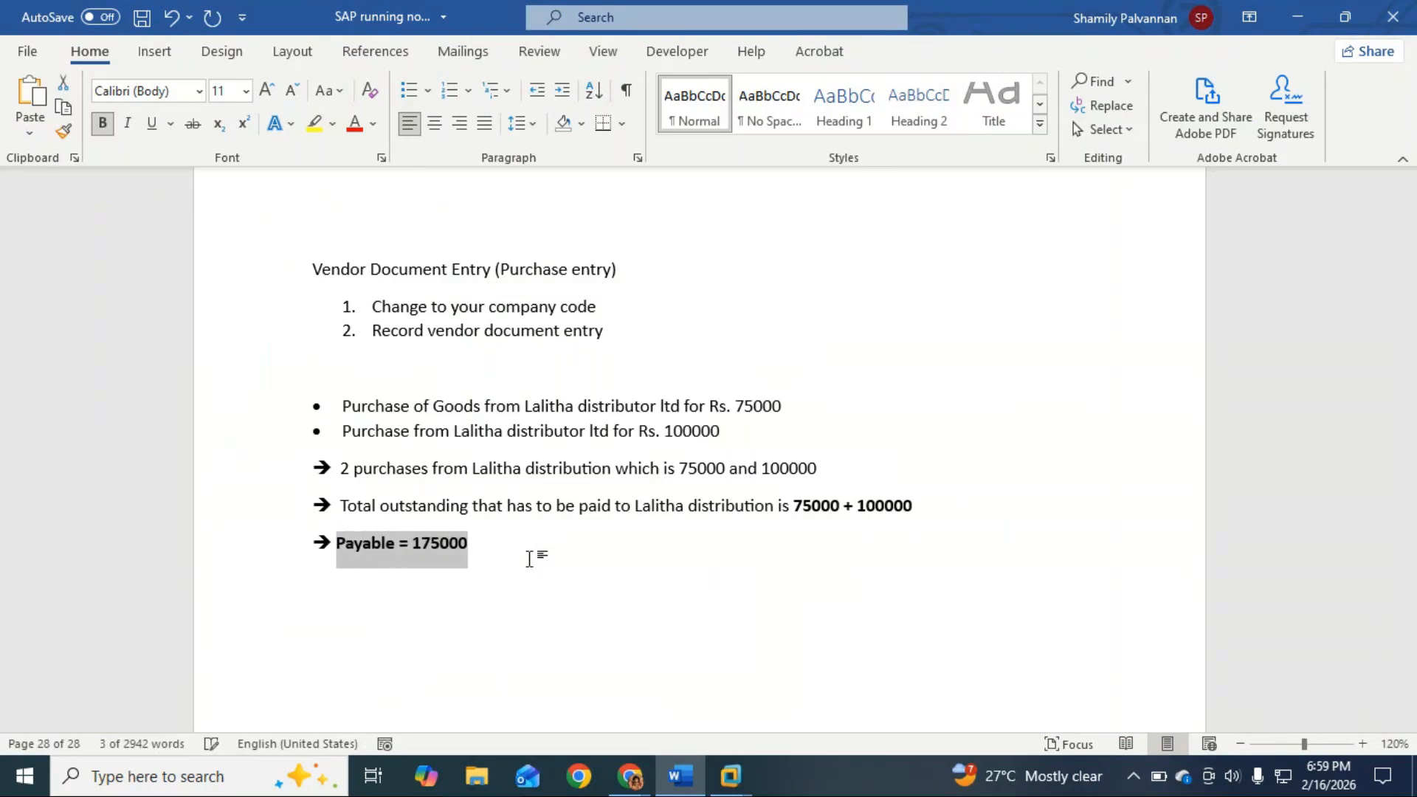
Add a bold heading "Check vendor Outstanding Payable" below the payable line, leaving a blank line between them.
{"action": "left_click", "coordinate": [529, 558]}
{"action": "key", "text": "Return"}
{"action": "type", "text": "Check "}
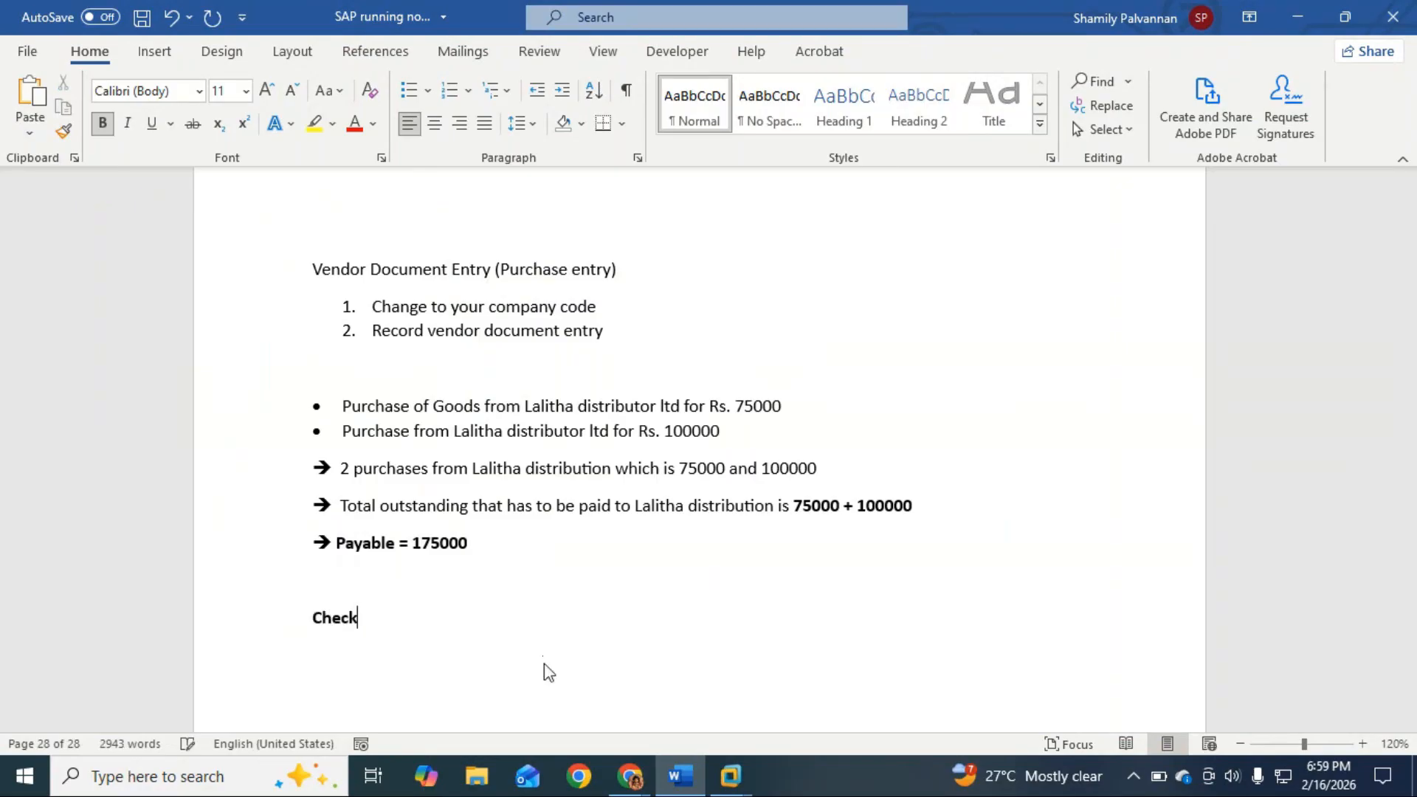
{"action": "type", "text": "vendor Outstandi"}
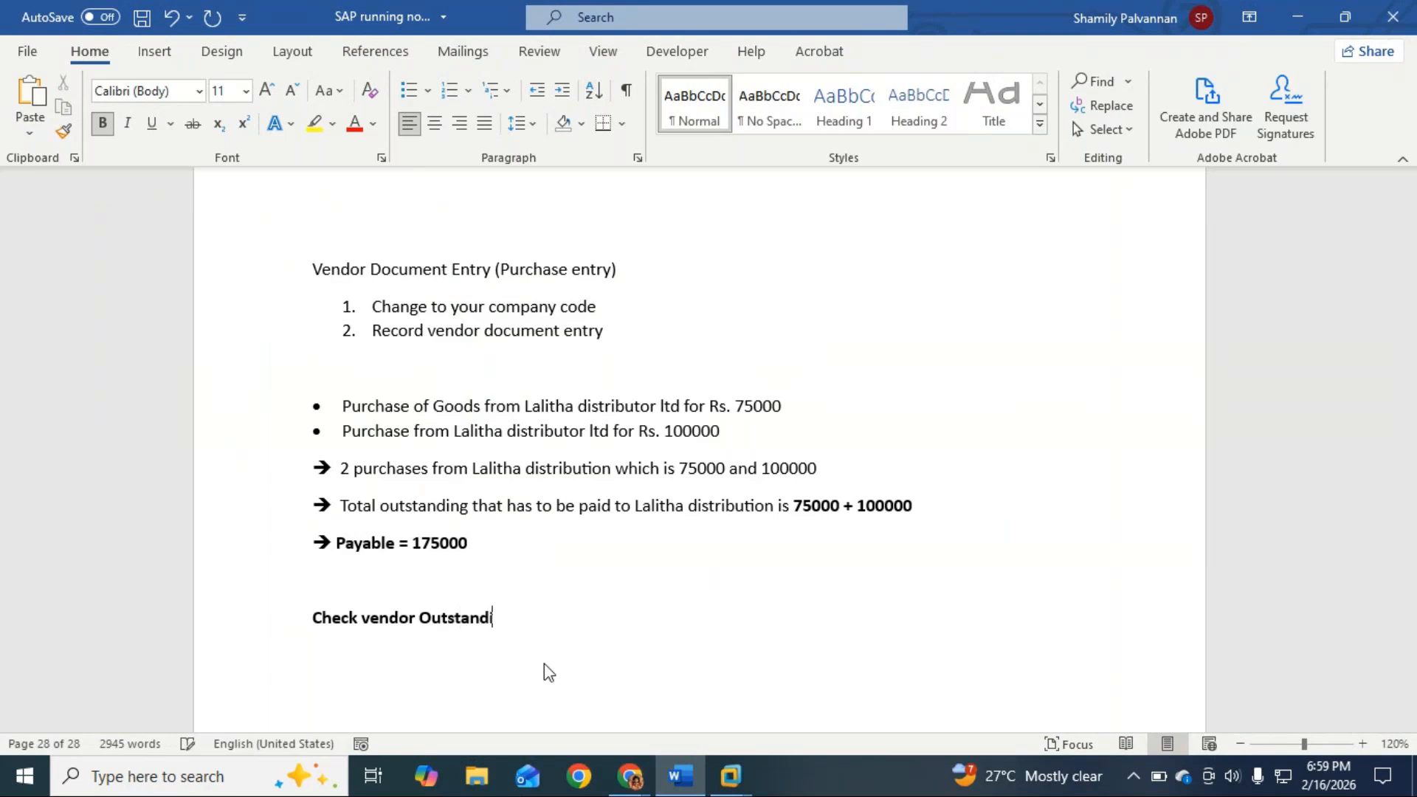
{"action": "type", "text": "ng PayABLES"}
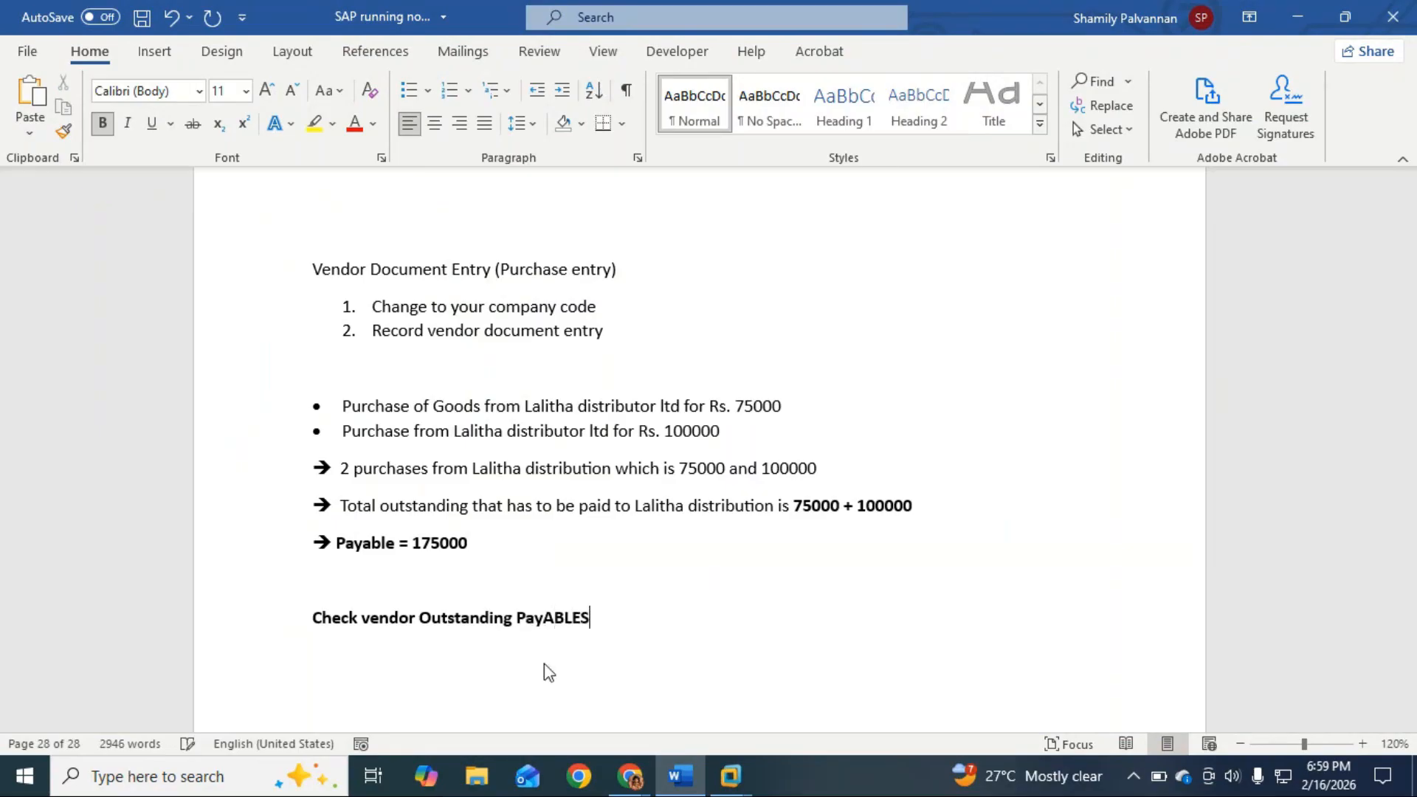
{"action": "key", "text": "BackSpace"}
{"action": "key", "text": "BackSpace"}
{"action": "key", "text": "BackSpace"}
{"action": "key", "text": "BackSpace"}
{"action": "type", "text": "able"}
{"action": "key", "text": "Return"}
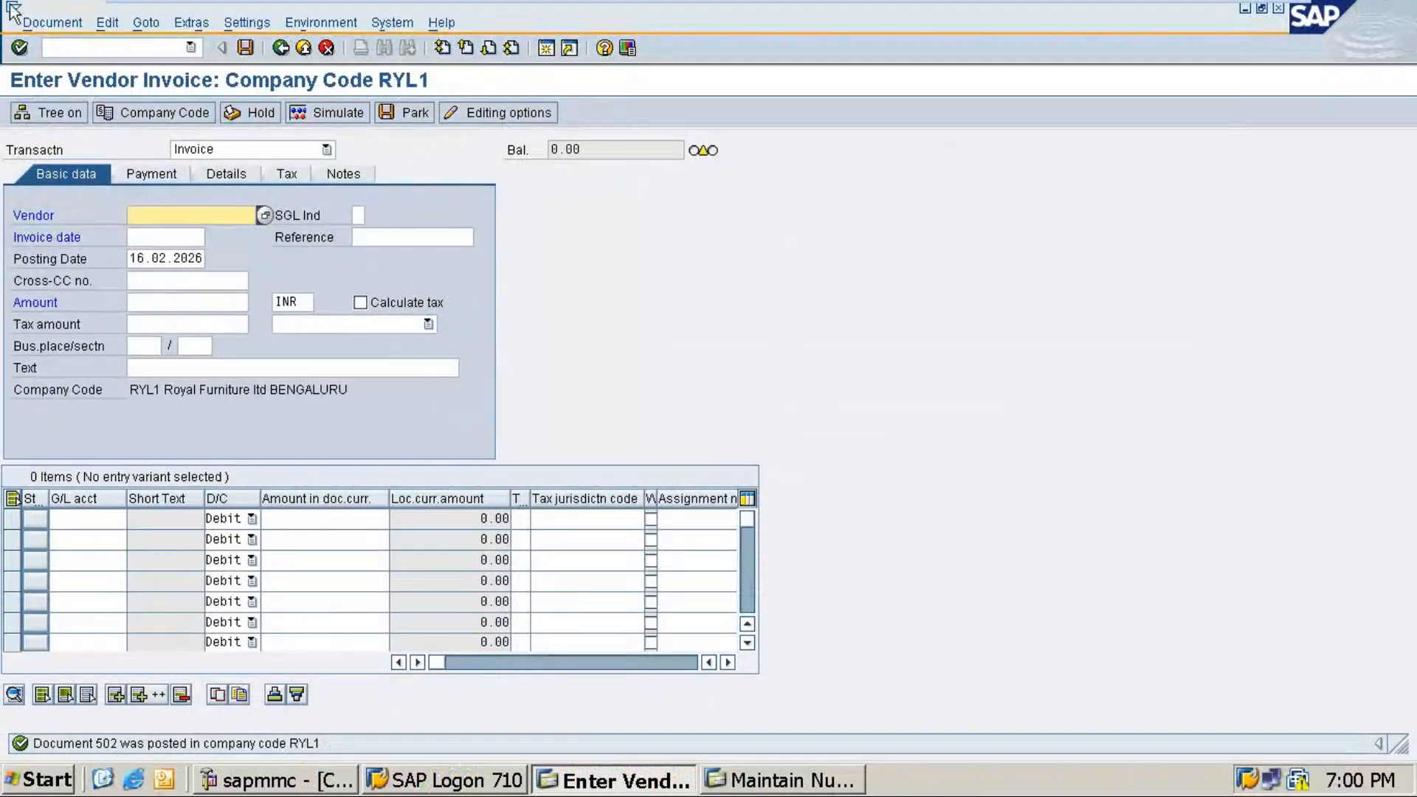
Switch to SAP and leave the vendor invoice entry for the vendor line item display with transaction /nfbl1n.
{"action": "left_click", "coordinate": [106, 47]}
{"action": "type", "text": "/n"}
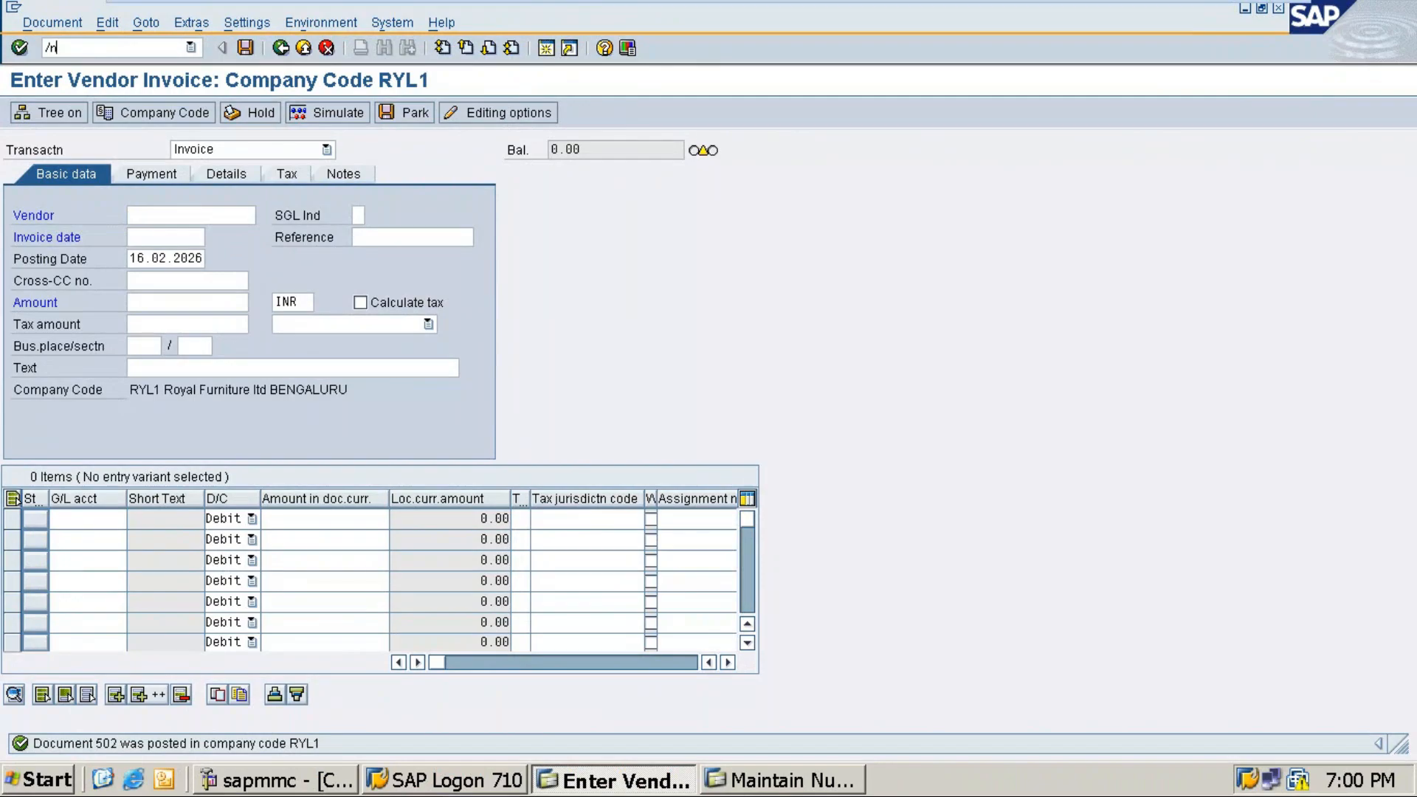
{"action": "type", "text": "fbl1n"}
{"action": "key", "text": "Return"}
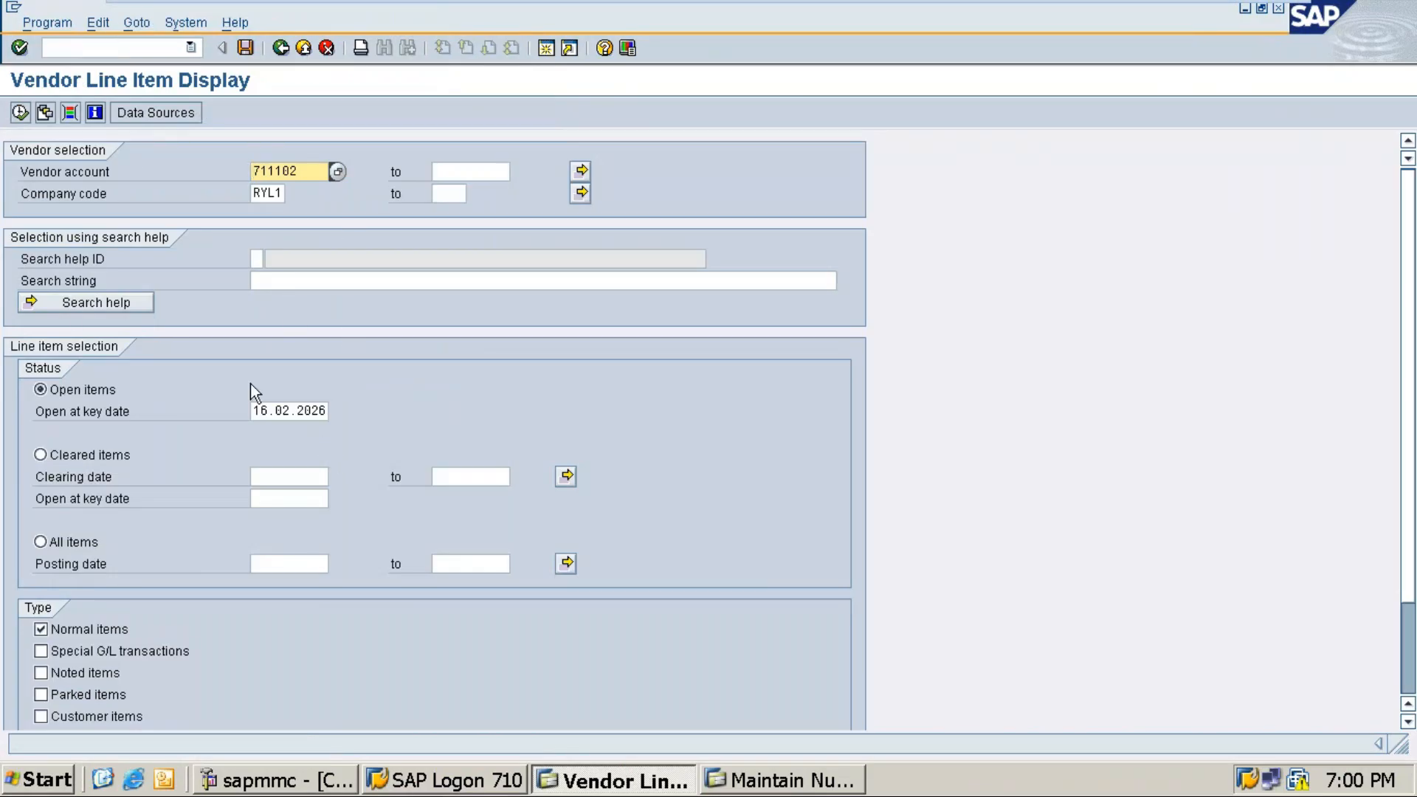
Look up the vendors of company code RYL1 and choose Lalitha Distribution Ltd as the vendor account.
{"action": "left_click", "coordinate": [308, 169]}
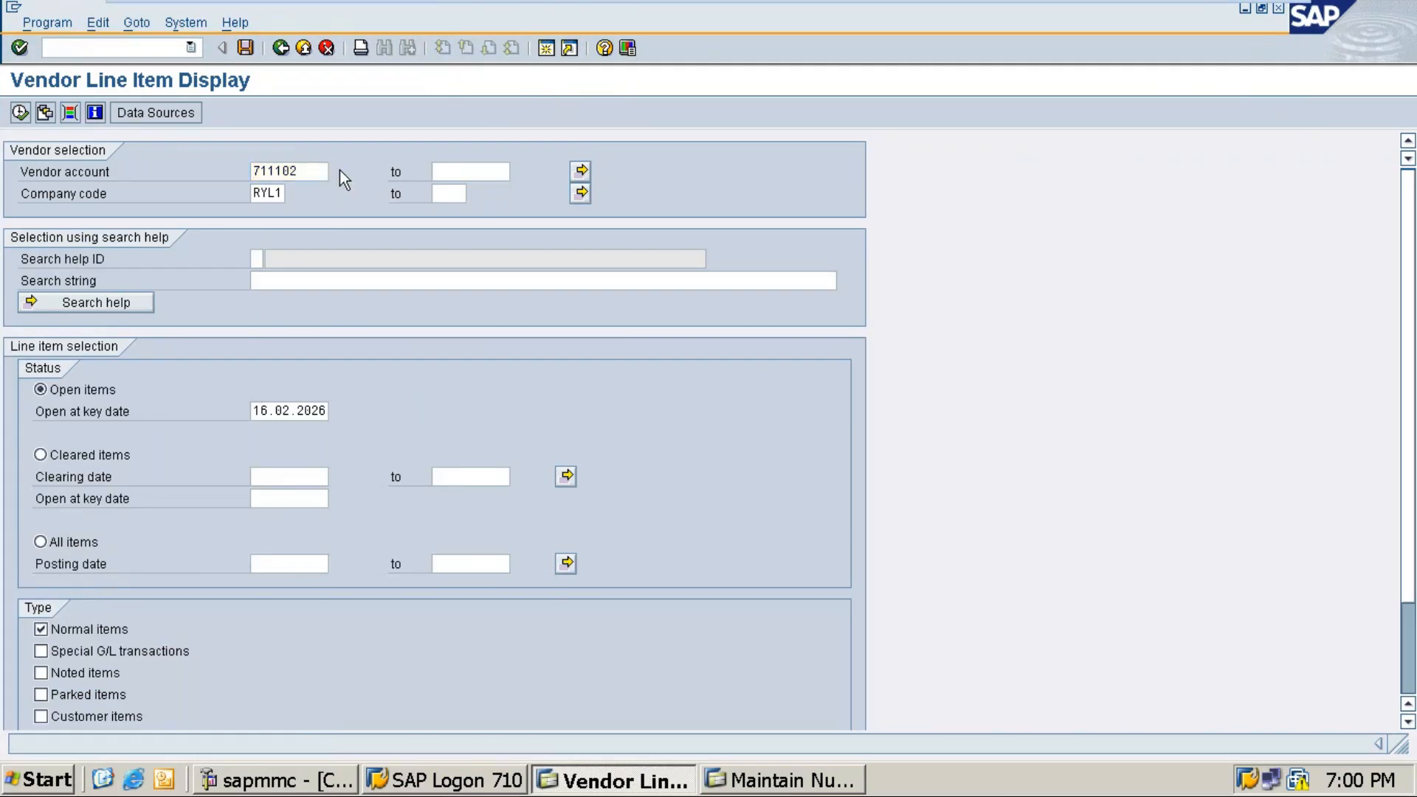
{"action": "left_click", "coordinate": [338, 171]}
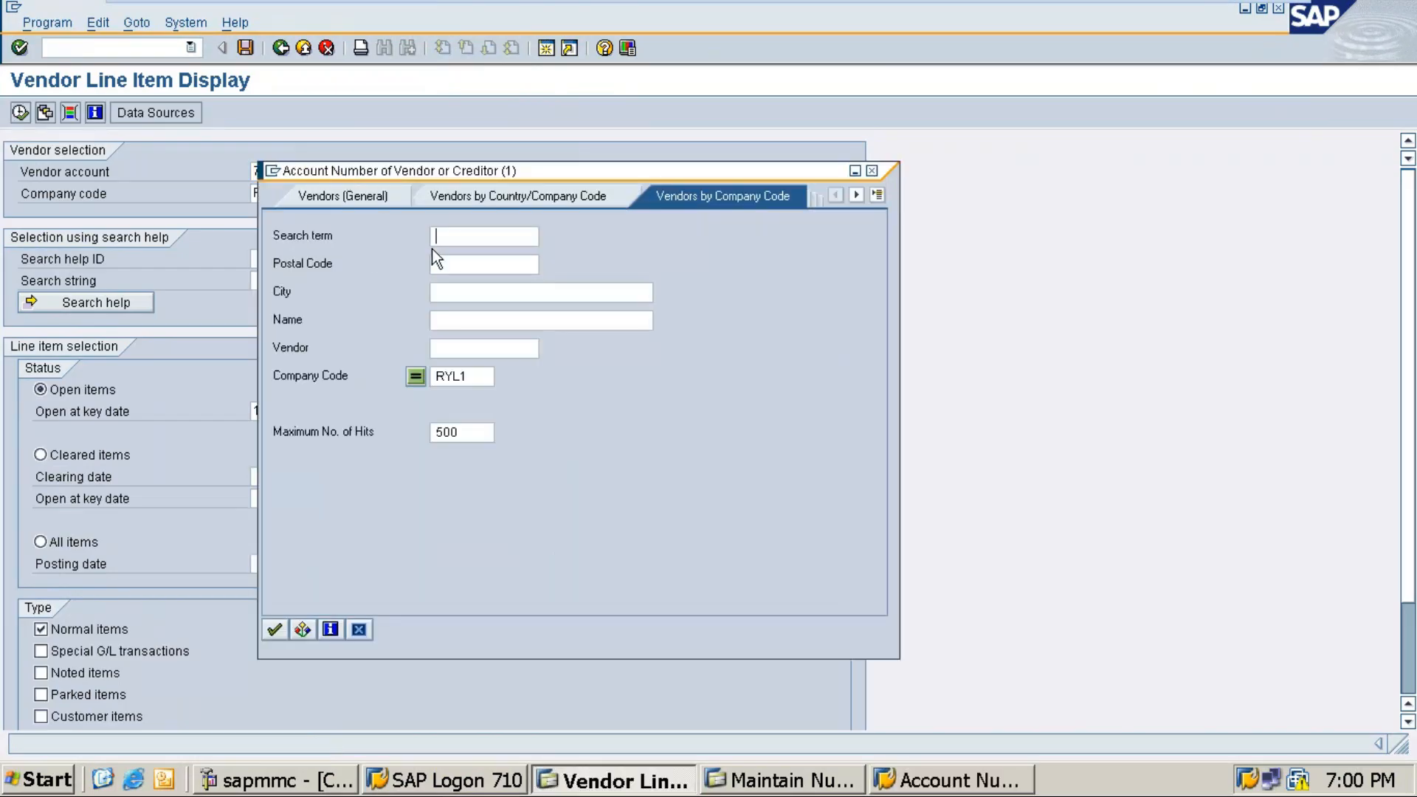
{"action": "key", "text": "Return"}
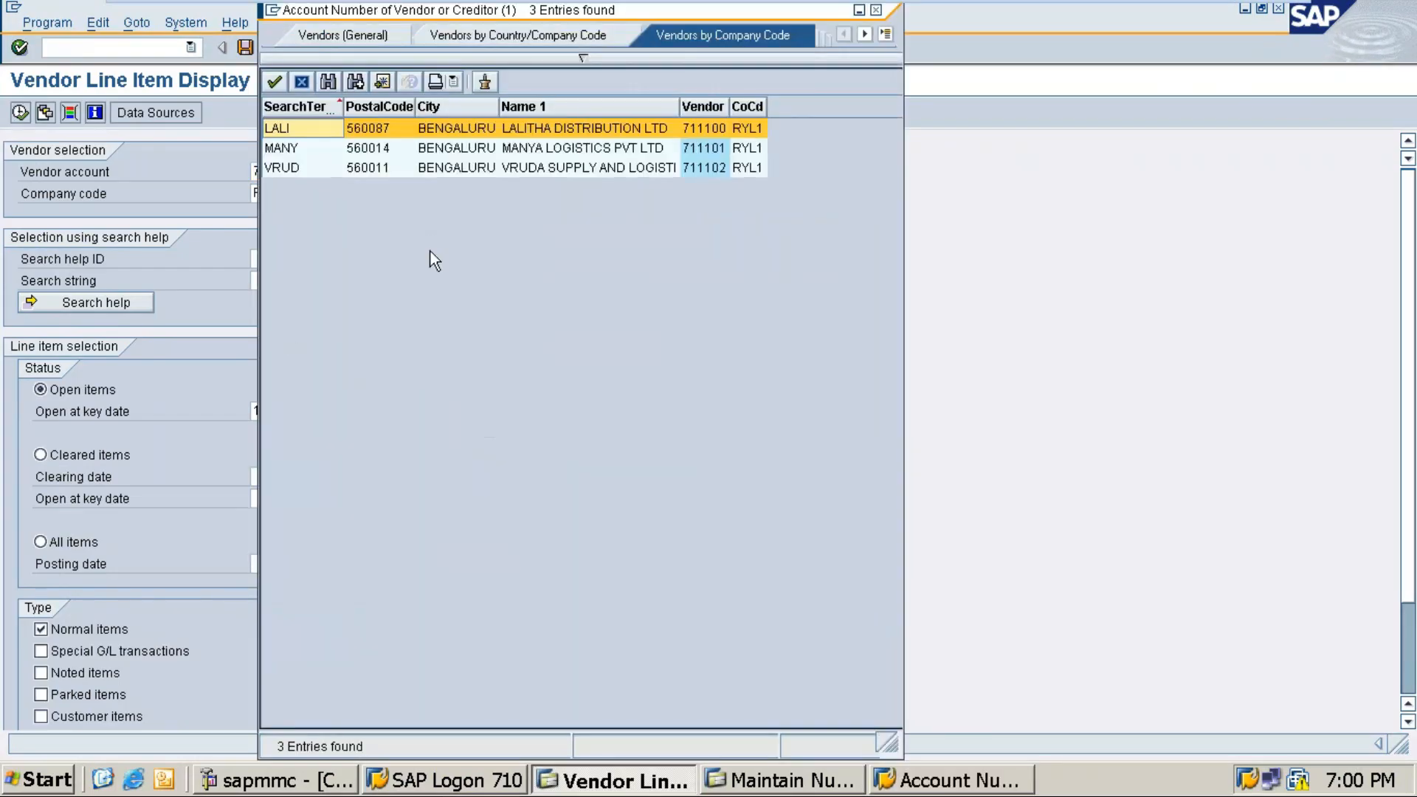
{"action": "double_click", "coordinate": [295, 131]}
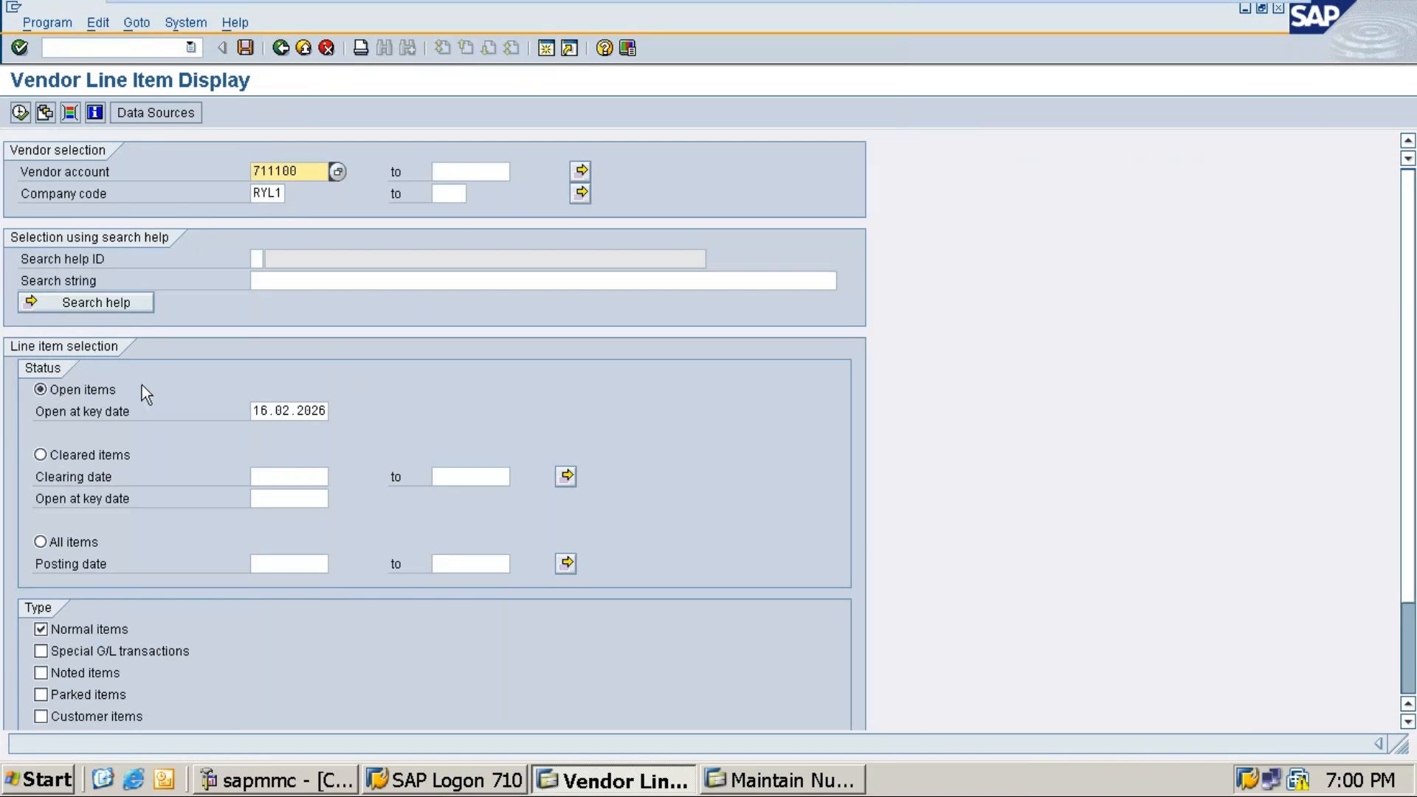
Set the line item status to All items and execute the report for the selected vendor.
{"action": "left_click", "coordinate": [104, 456]}
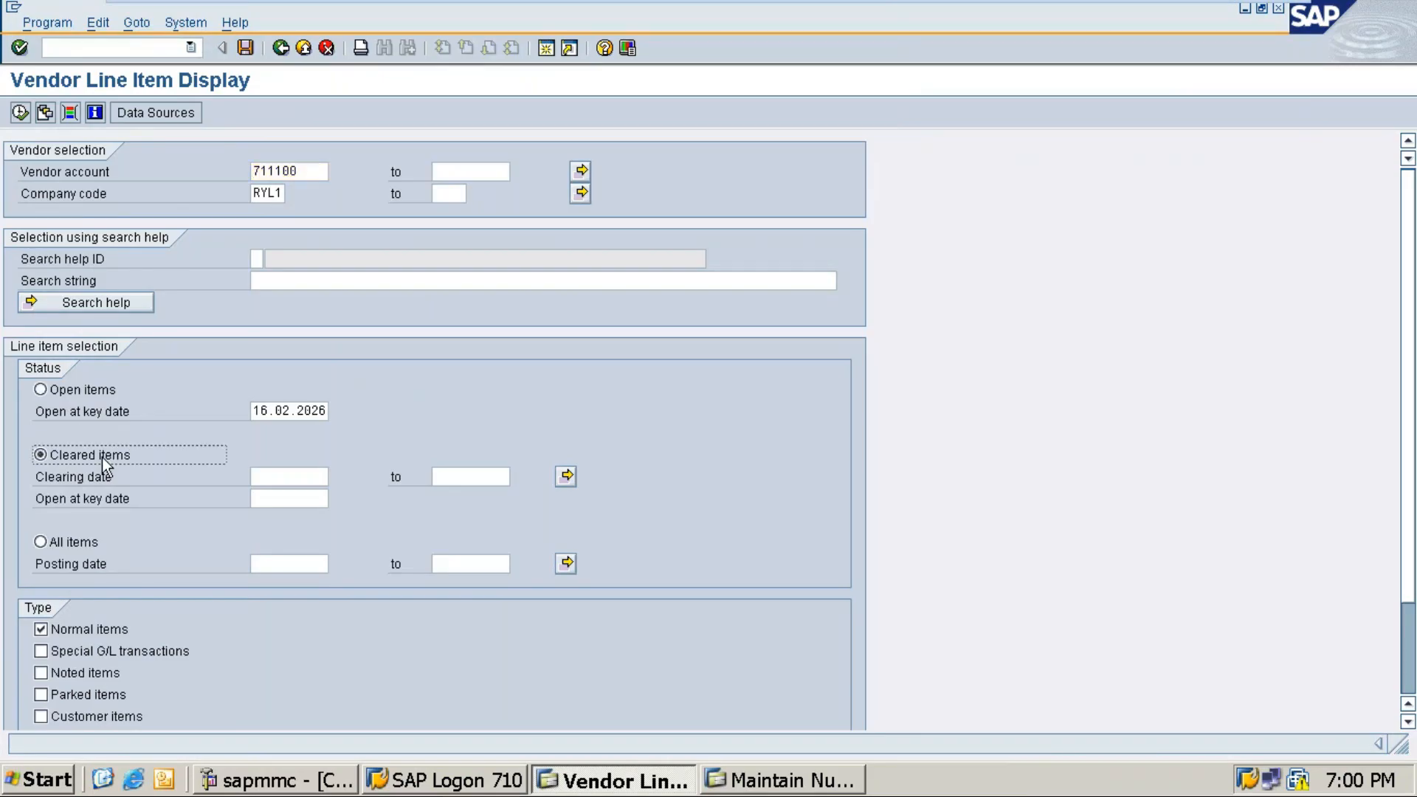
{"action": "left_click", "coordinate": [71, 548]}
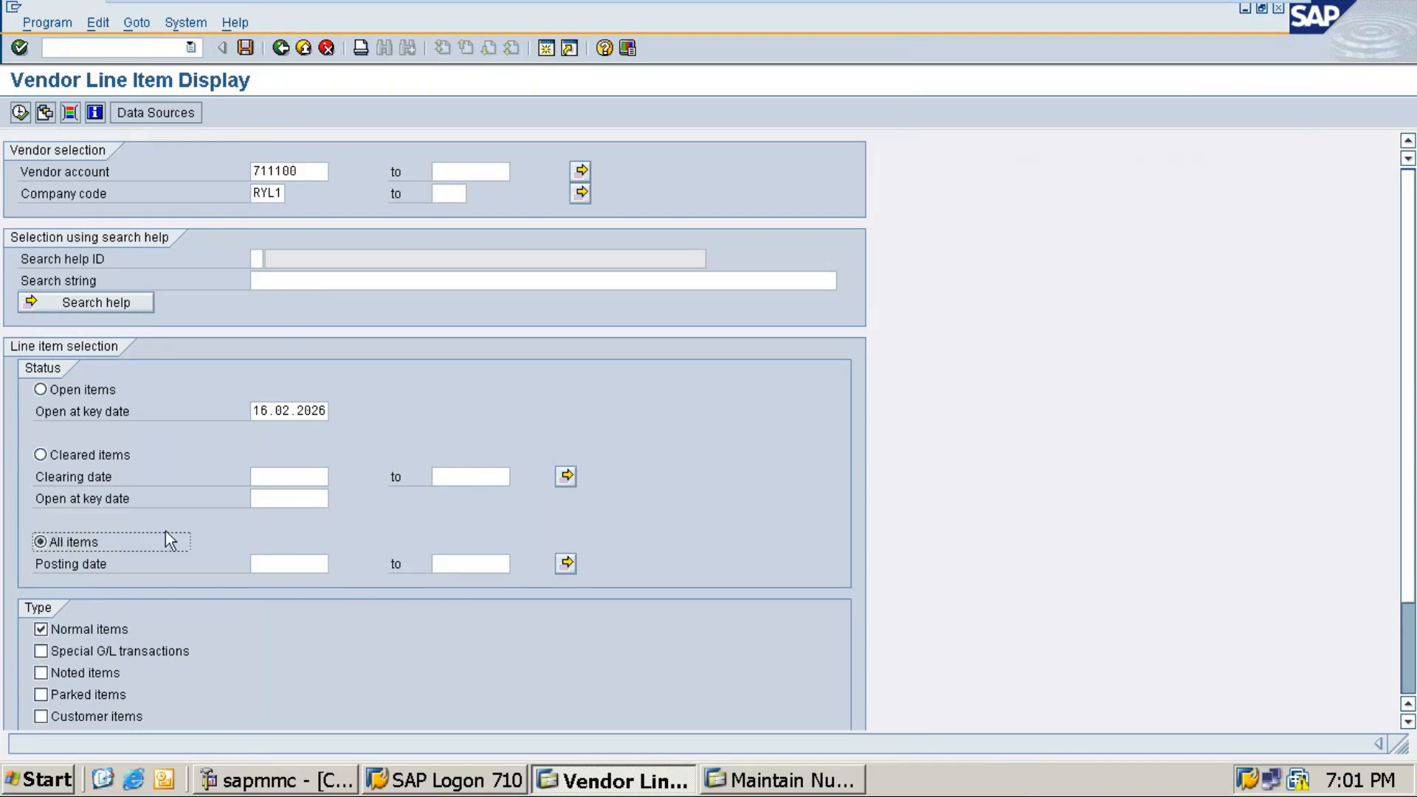
{"action": "scroll", "coordinate": [165, 530], "scroll_direction": "down", "scroll_amount": 1}
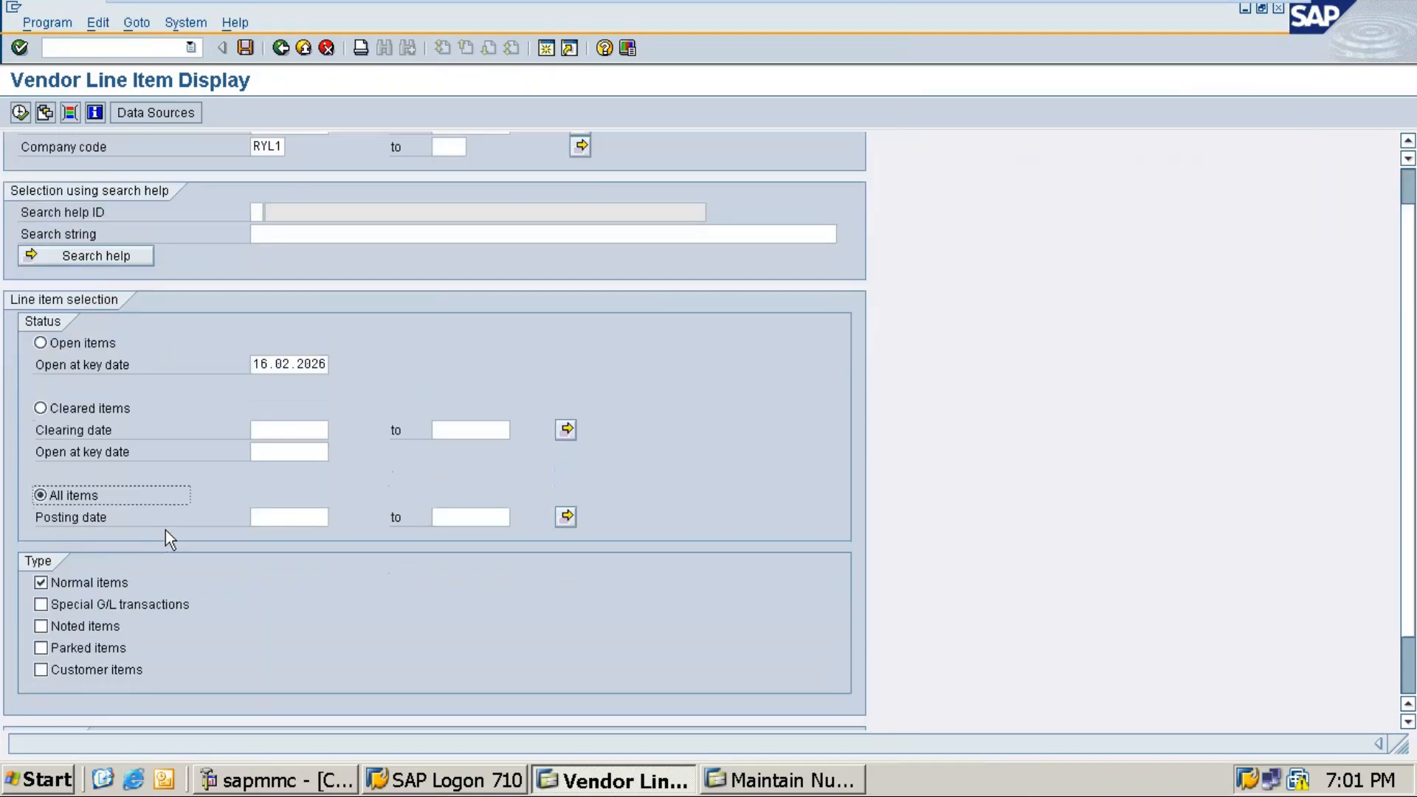
{"action": "scroll", "coordinate": [165, 530], "scroll_direction": "up", "scroll_amount": 1}
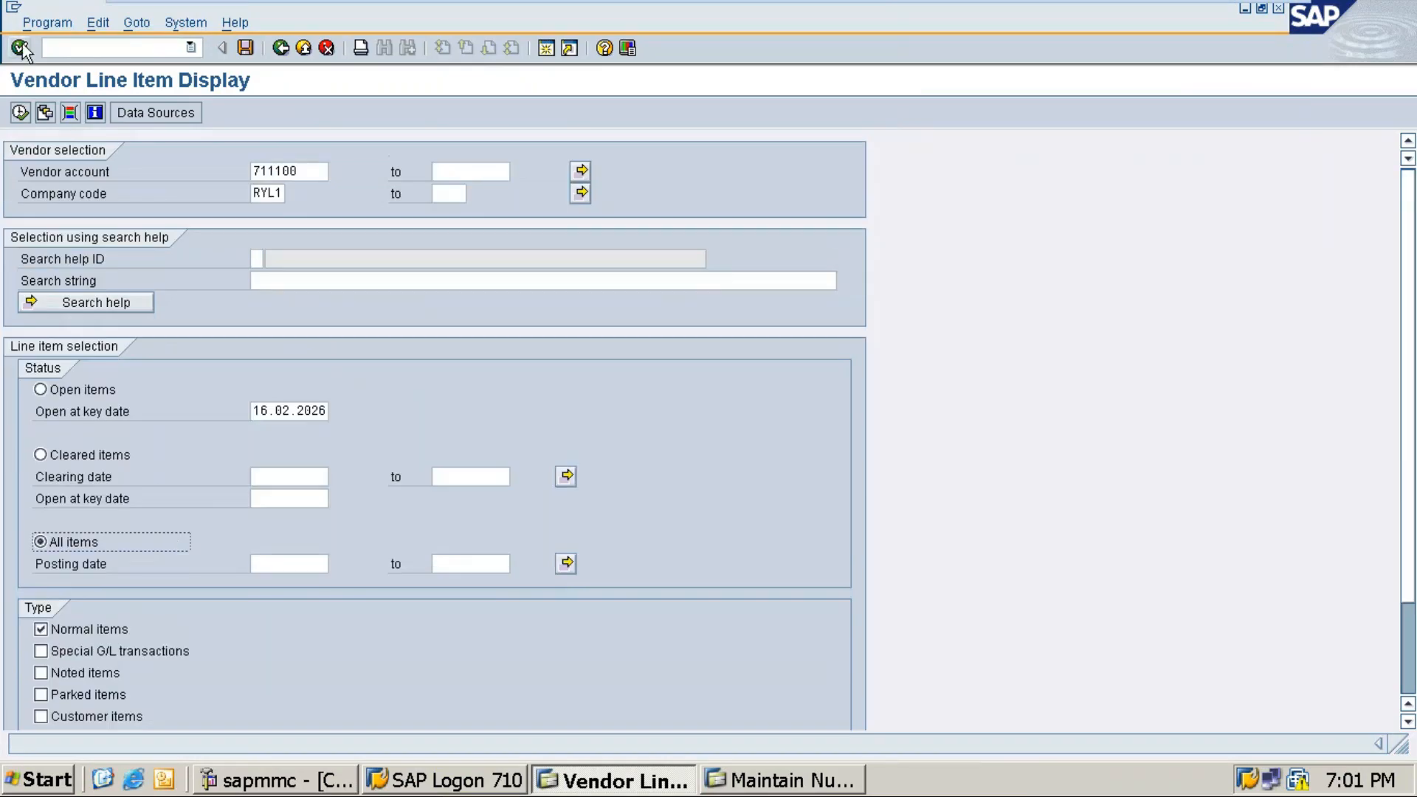
{"action": "left_click", "coordinate": [20, 114]}
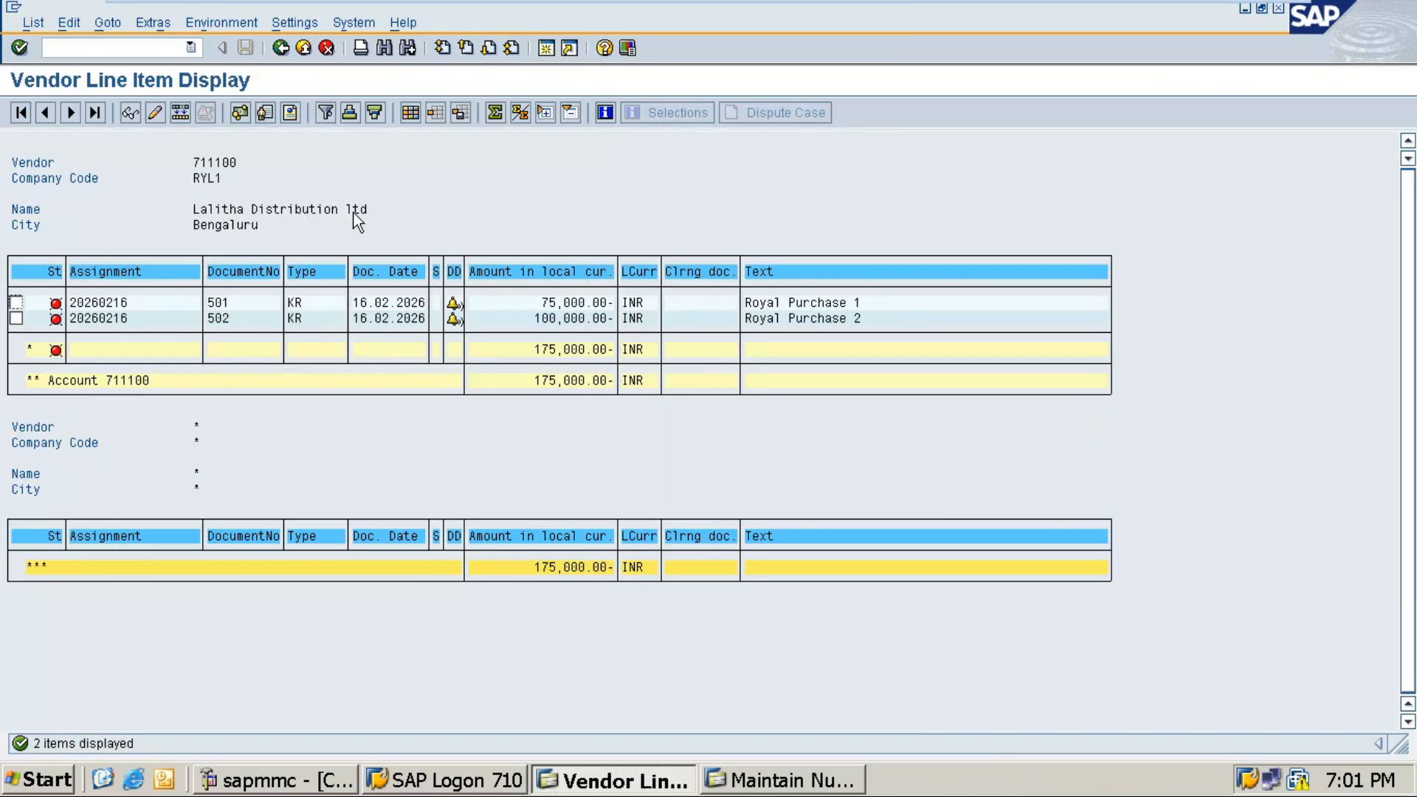
Switch to the Word notes and back to SAP, and call transaction /nfbl3 from the vendor line item list.
{"action": "mouse_move", "coordinate": [1091, 3]}
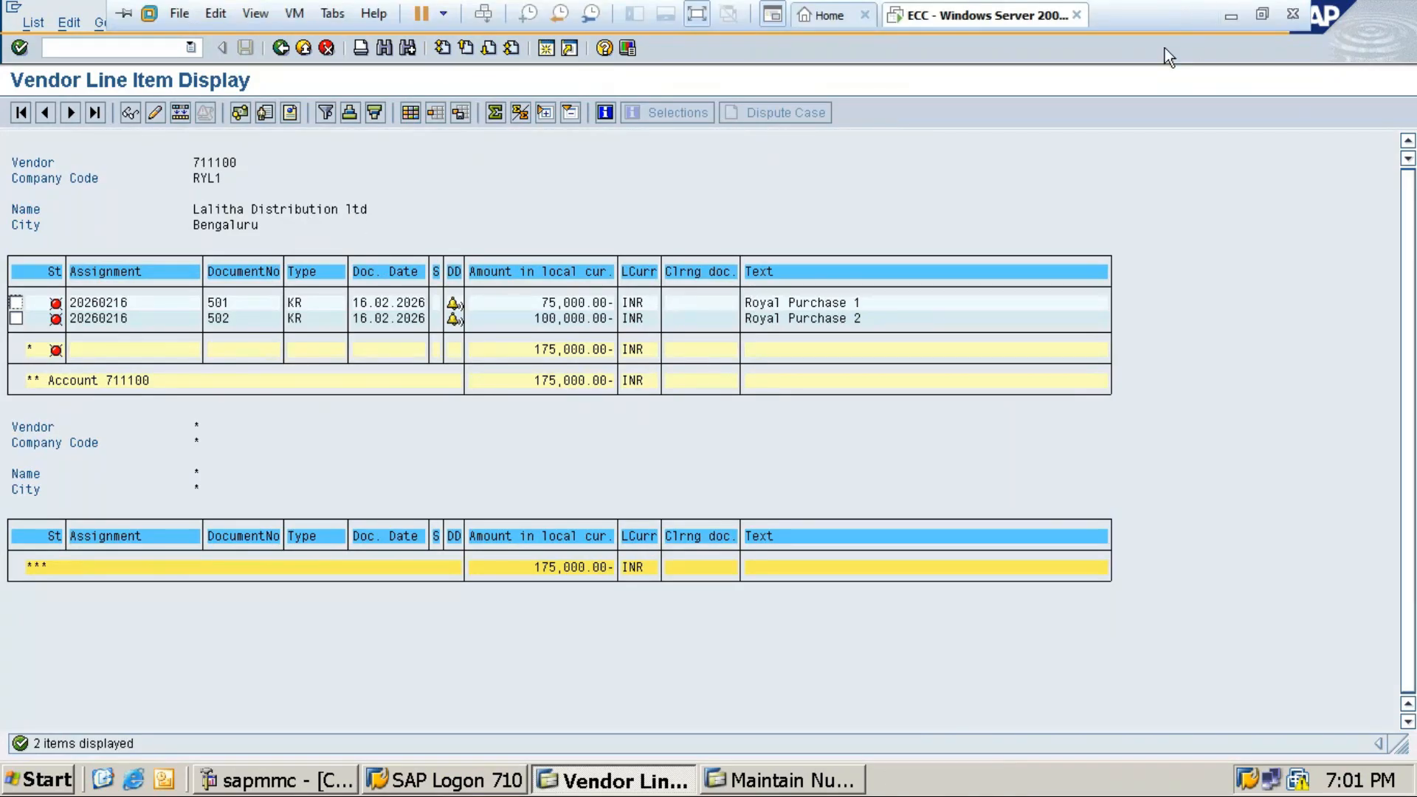
{"action": "left_click", "coordinate": [1234, 19]}
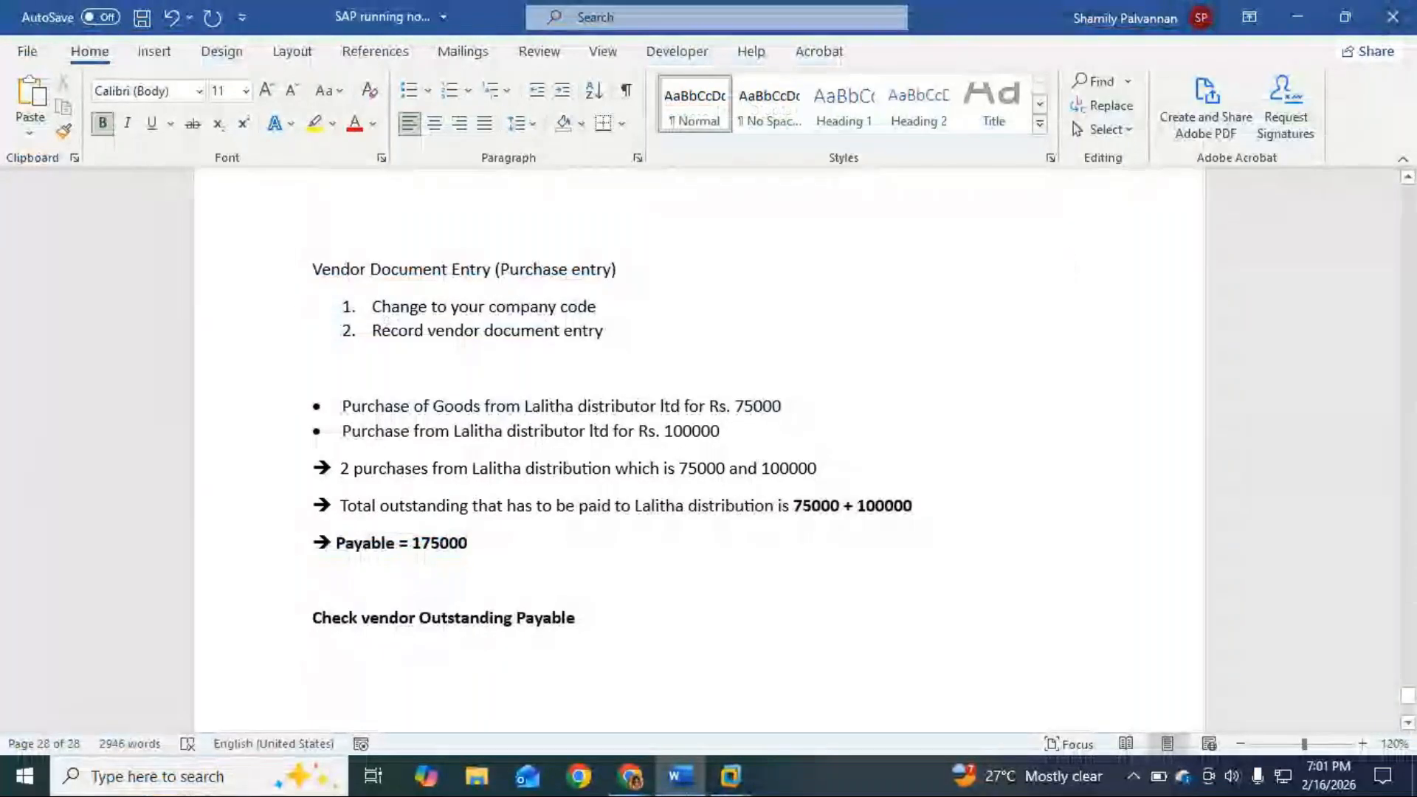
{"action": "mouse_move", "coordinate": [727, 775]}
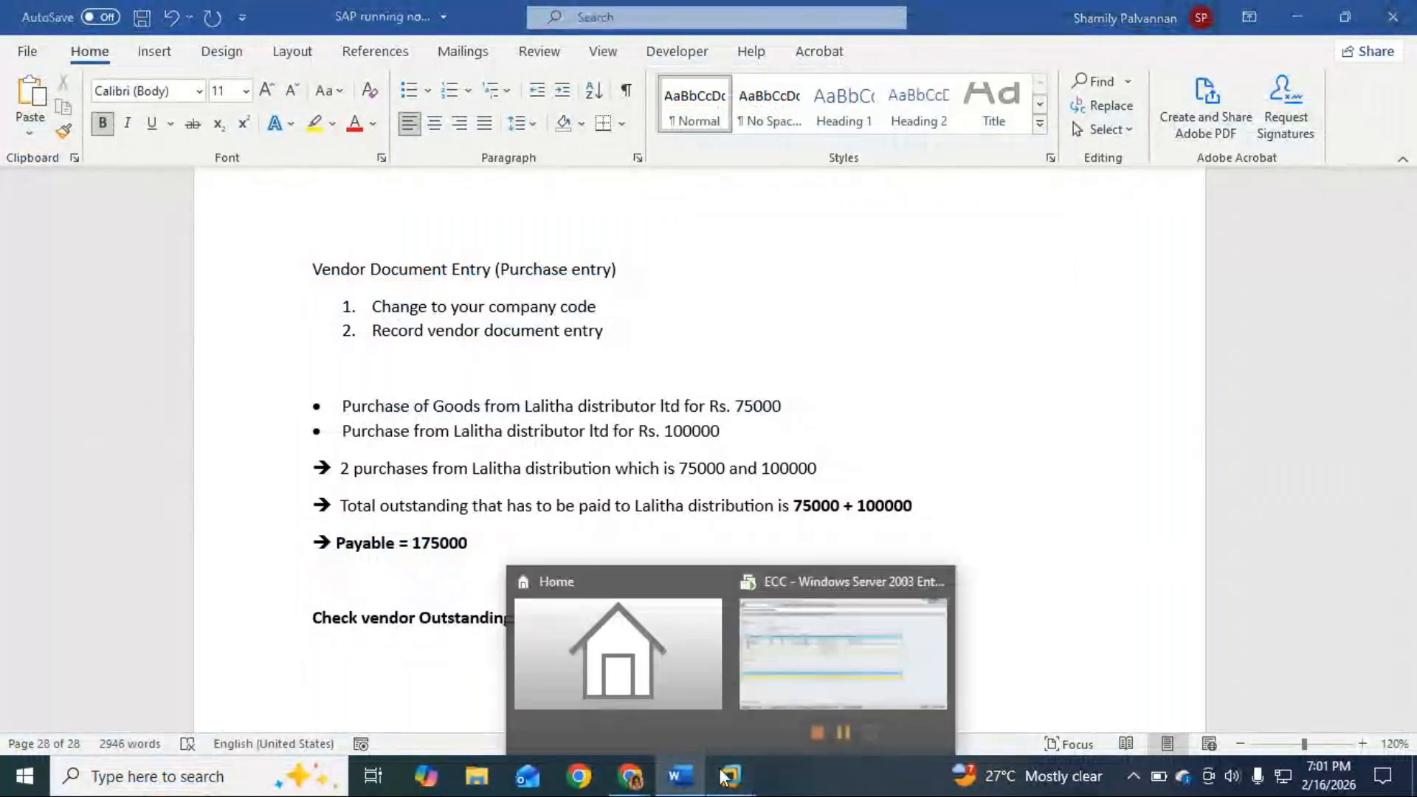
{"action": "left_click", "coordinate": [878, 688]}
{"action": "left_click", "coordinate": [107, 46]}
{"action": "type", "text": "/nfbl3"}
{"action": "key", "text": "Return"}
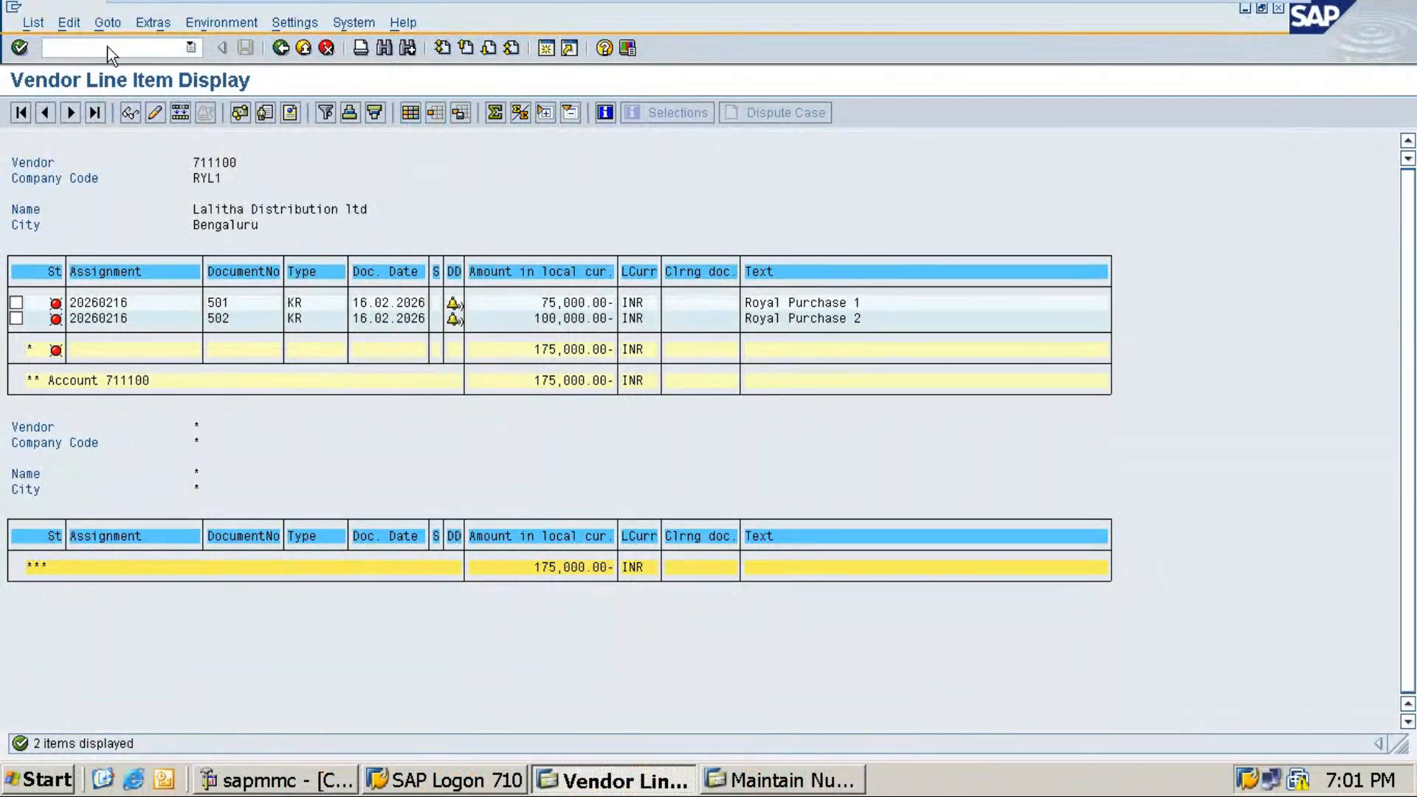
Switch to the Word notes and add the bullet "Purchase of Materials from Lalitha distributions pvt ltd for Rs. 50000" below the vendor outstanding heading.
{"action": "mouse_move", "coordinate": [1174, 4]}
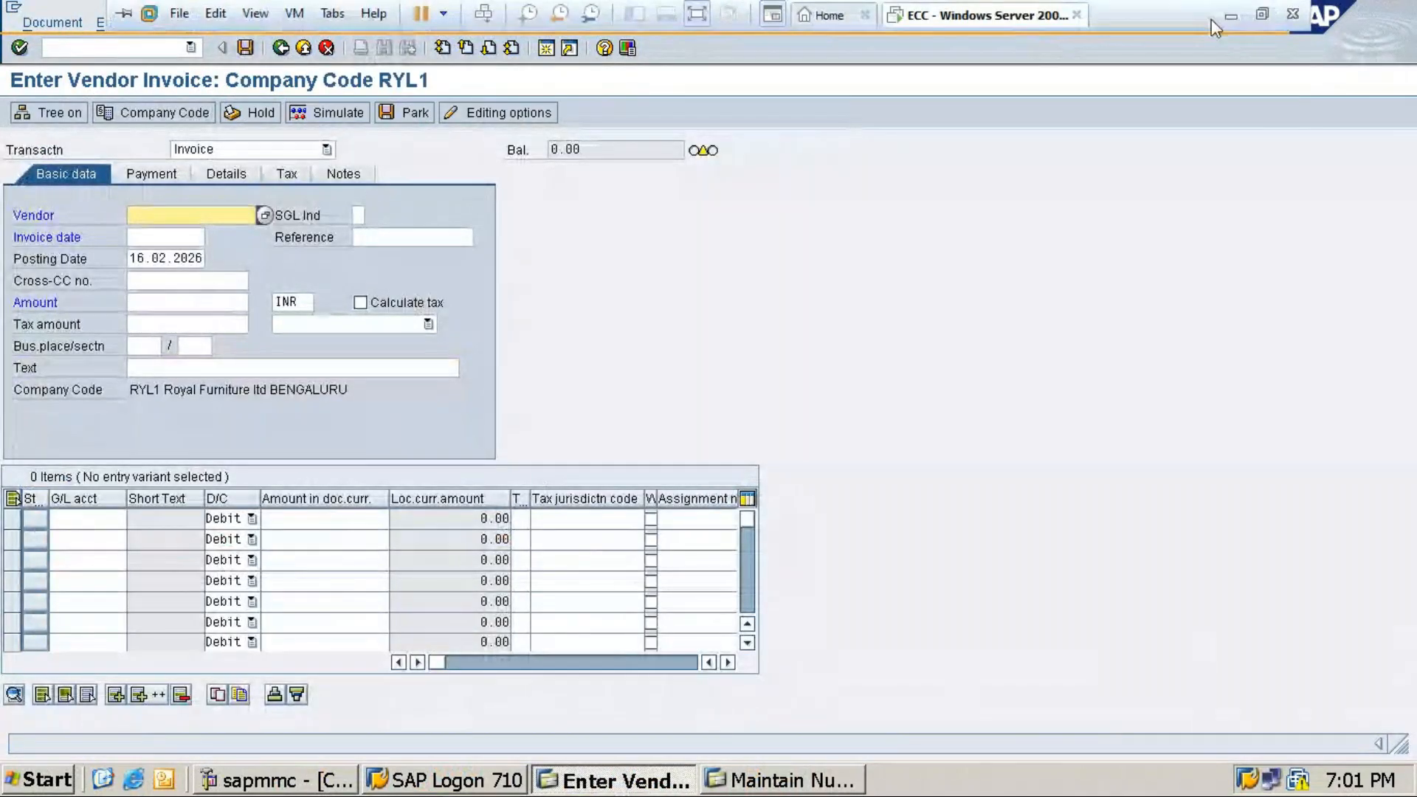
{"action": "left_click", "coordinate": [1231, 15]}
{"action": "left_click", "coordinate": [504, 640]}
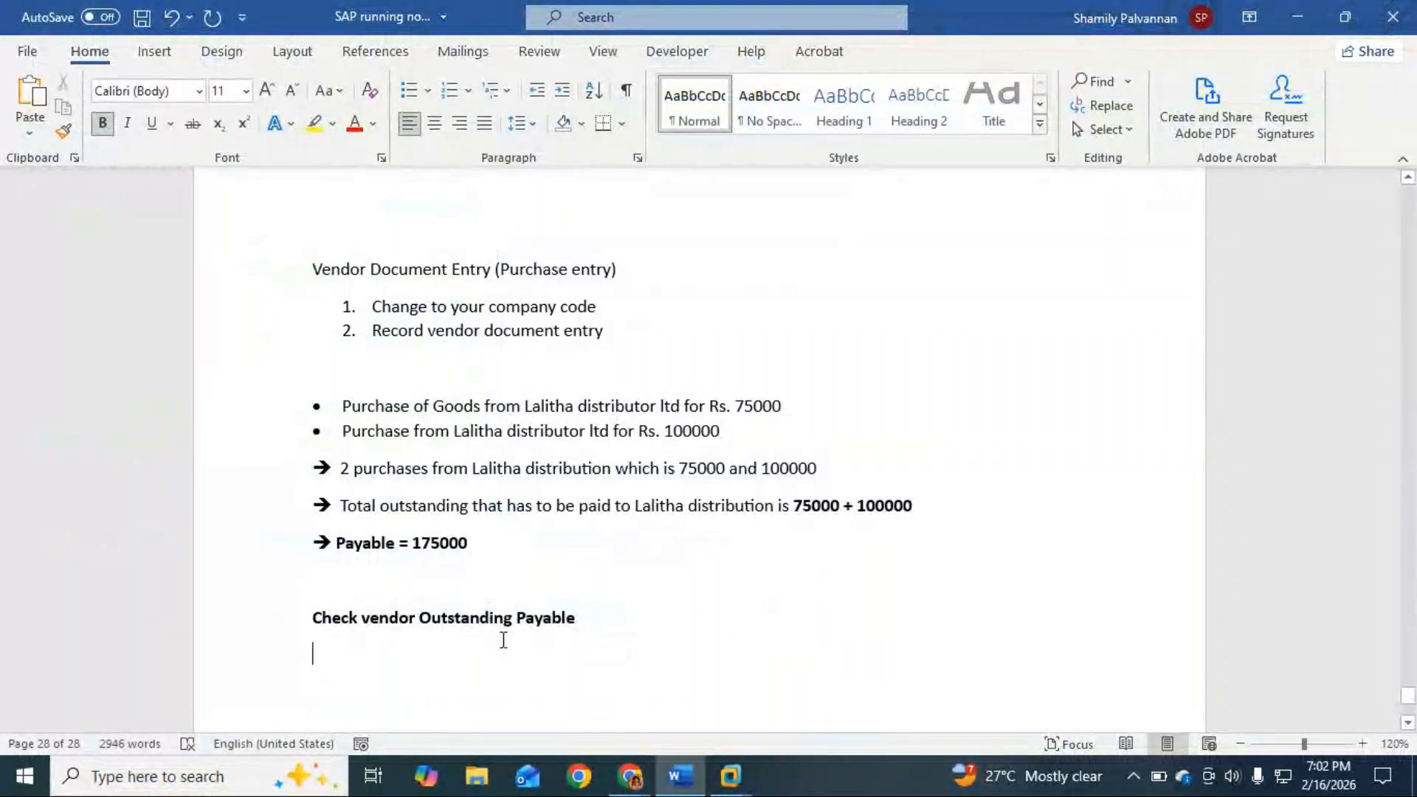
{"action": "left_click", "coordinate": [406, 90]}
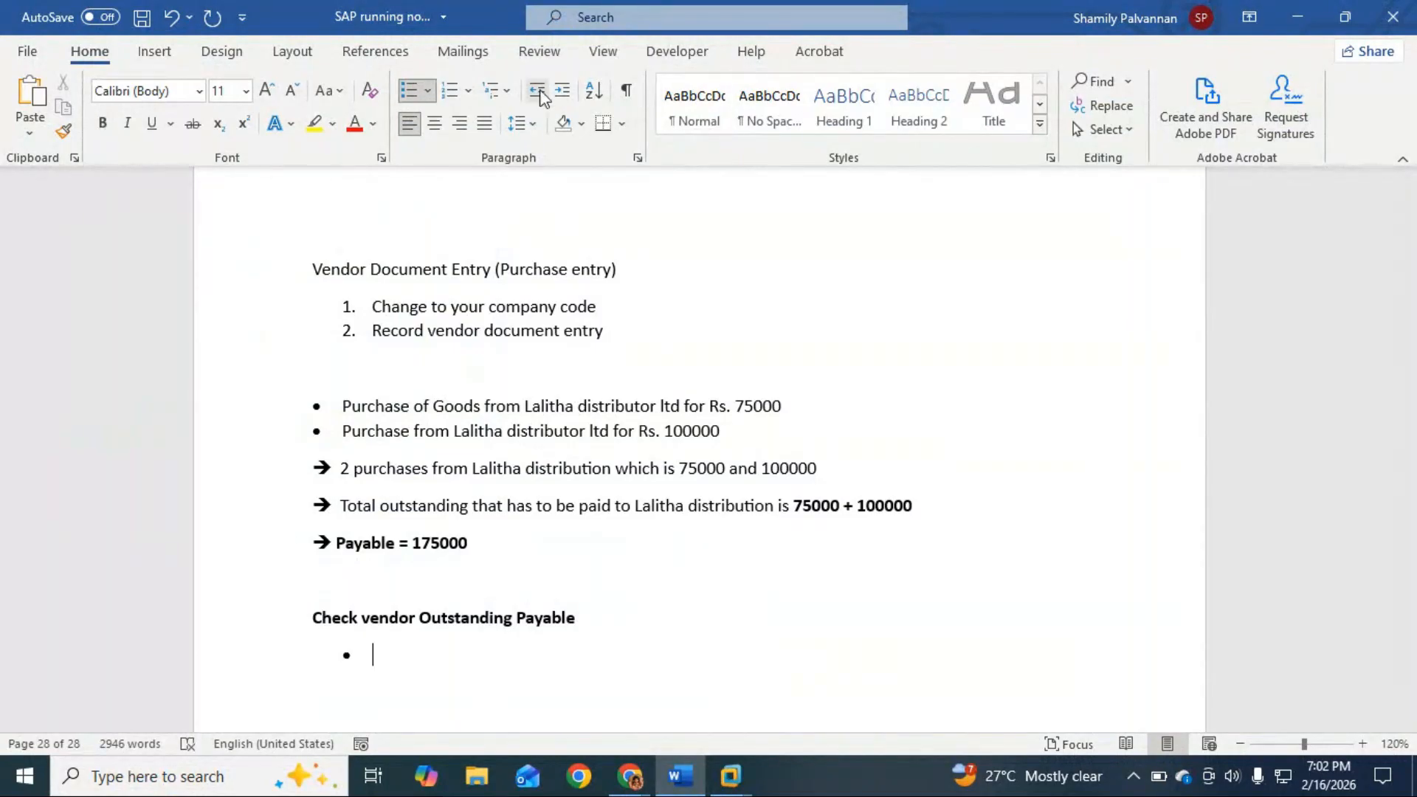
{"action": "type", "text": "Purh"}
{"action": "key", "text": "BackSpace"}
{"action": "type", "text": "chase"}
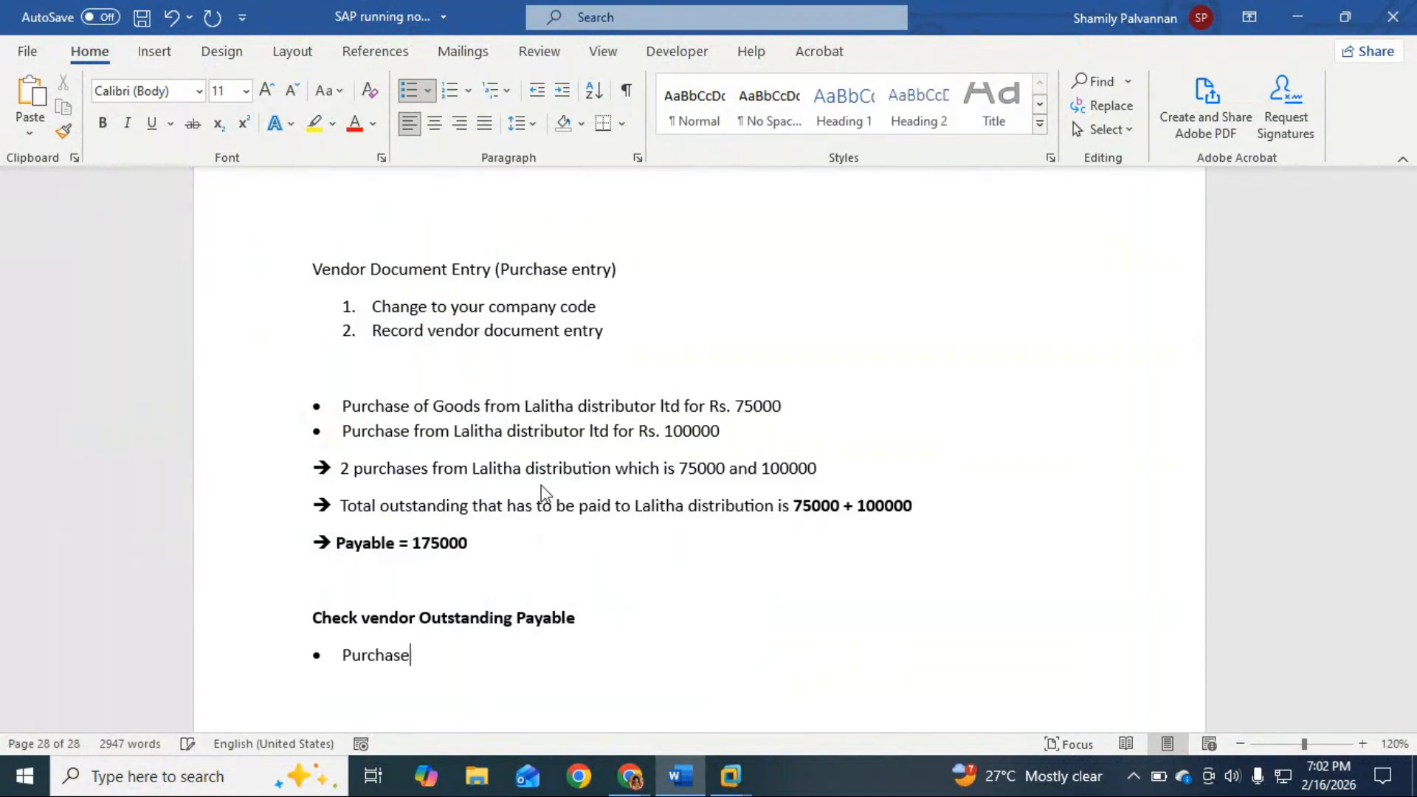
{"action": "type", "text": " of Materials from Lalit"}
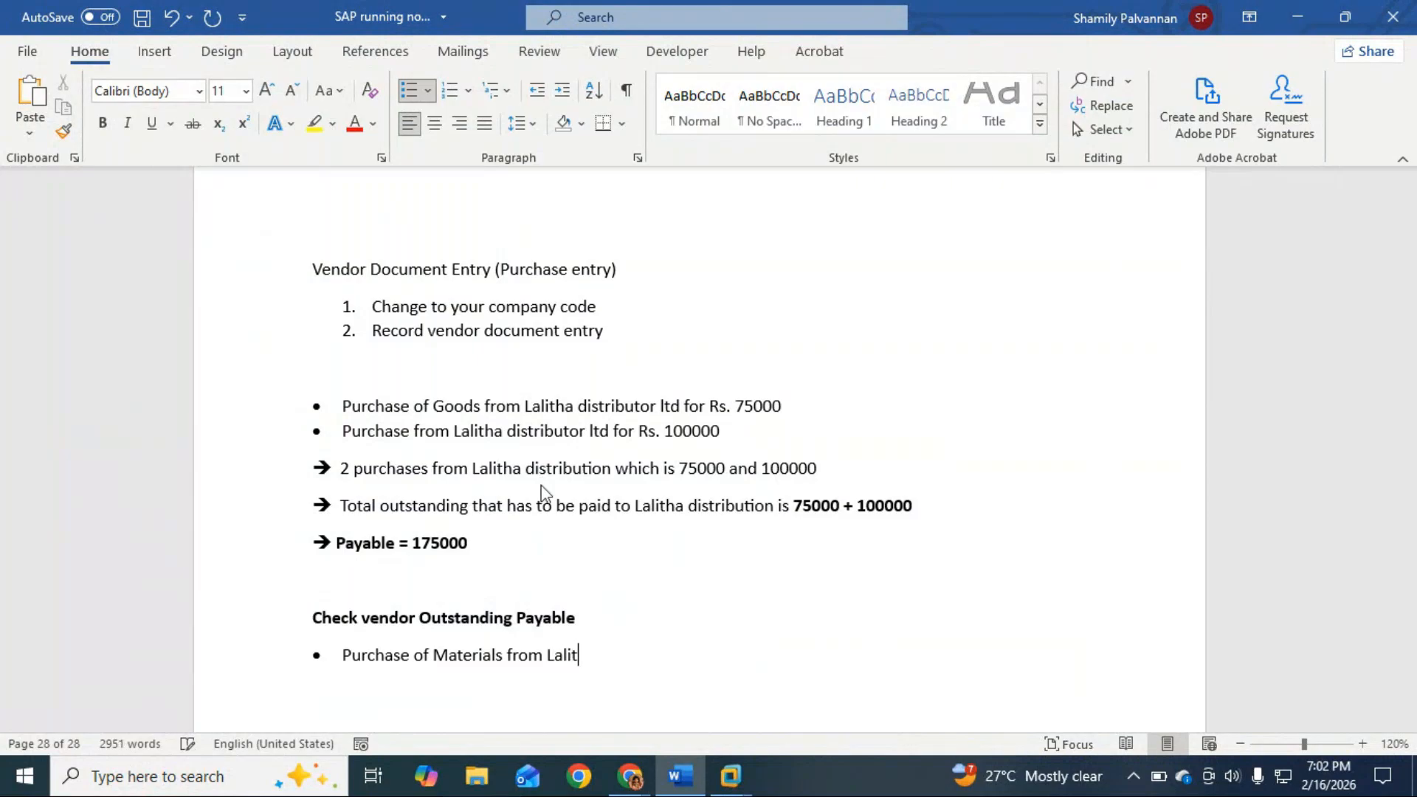
{"action": "type", "text": "ha distributions pv"}
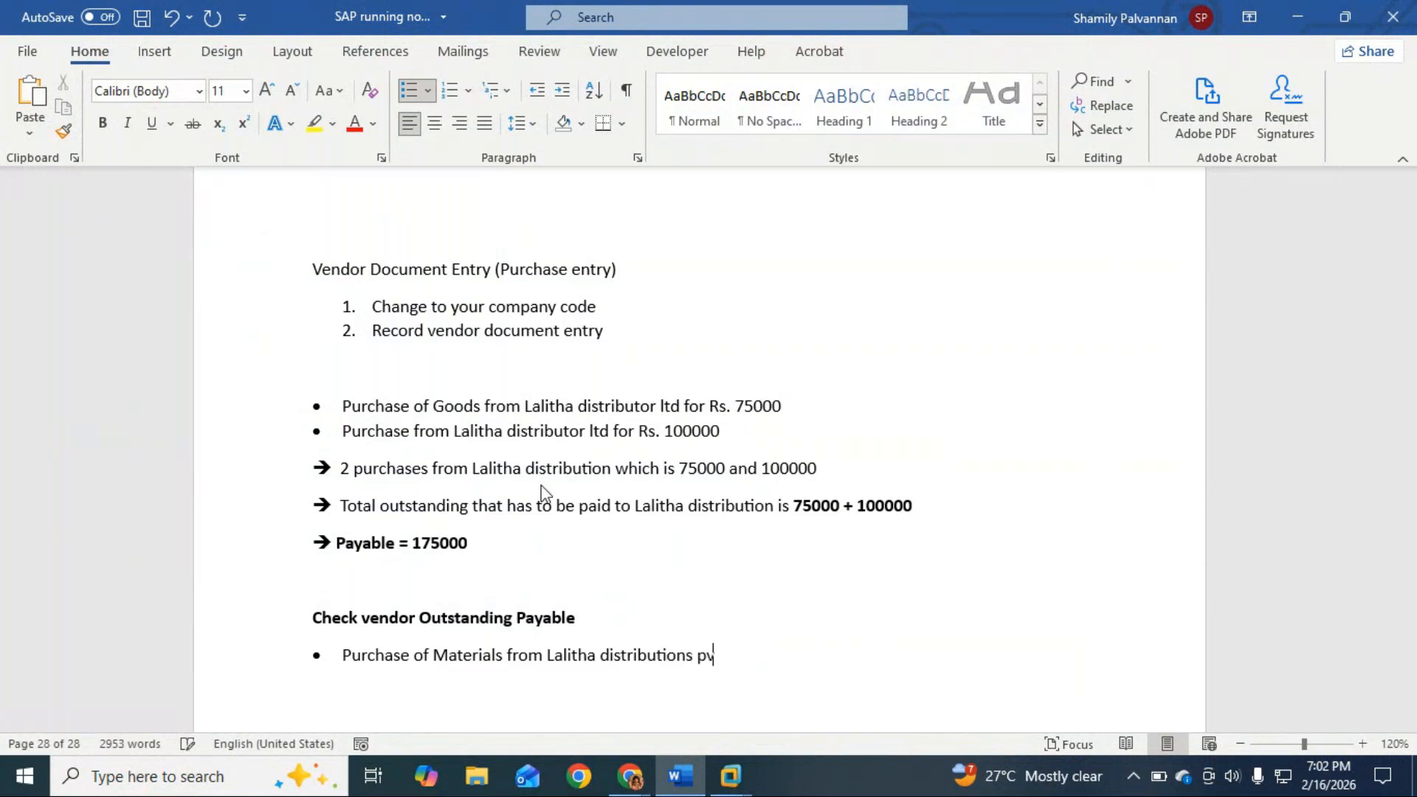
{"action": "type", "text": "t ltd for Rs. 50000"}
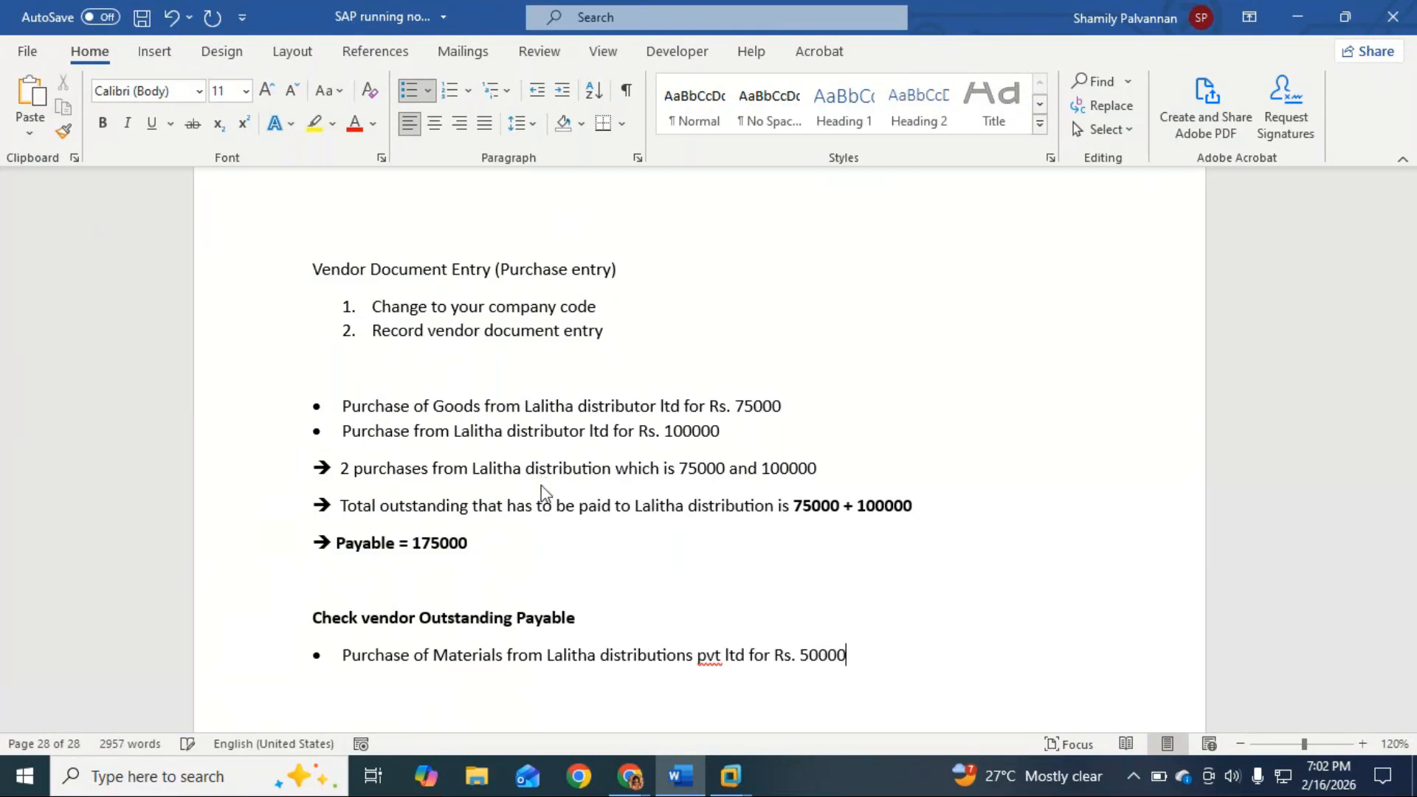
{"action": "key", "text": "Return"}
{"action": "key", "text": "BackSpace"}
Insert a blank line below the "Check vendor Outstanding Payable" heading and append an arrow and "FBL1N" to the heading.
{"action": "left_click", "coordinate": [585, 617]}
{"action": "key", "text": "Return"}
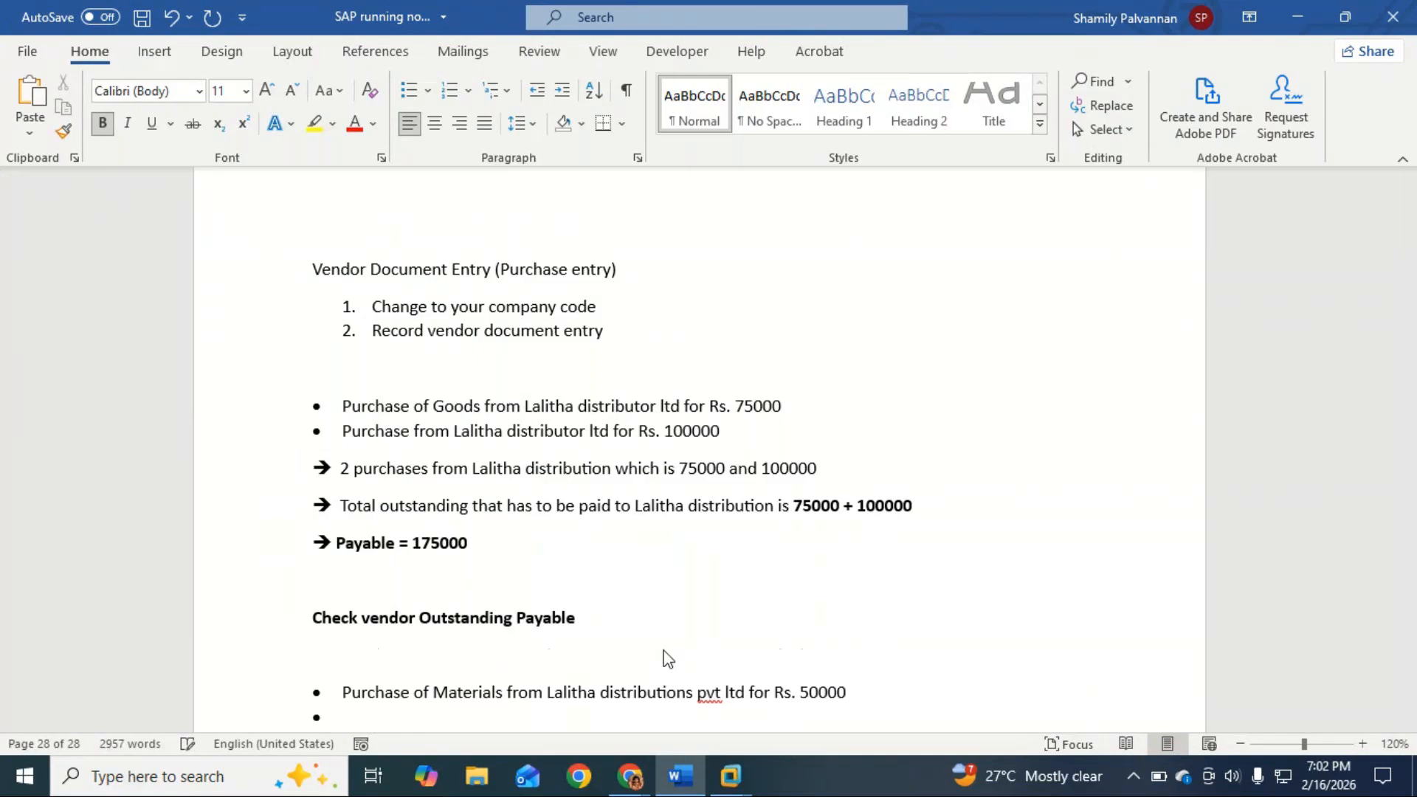
{"action": "type", "text": "-->"}
{"action": "type", "text": "FB"}
{"action": "type", "text": "L1N"}
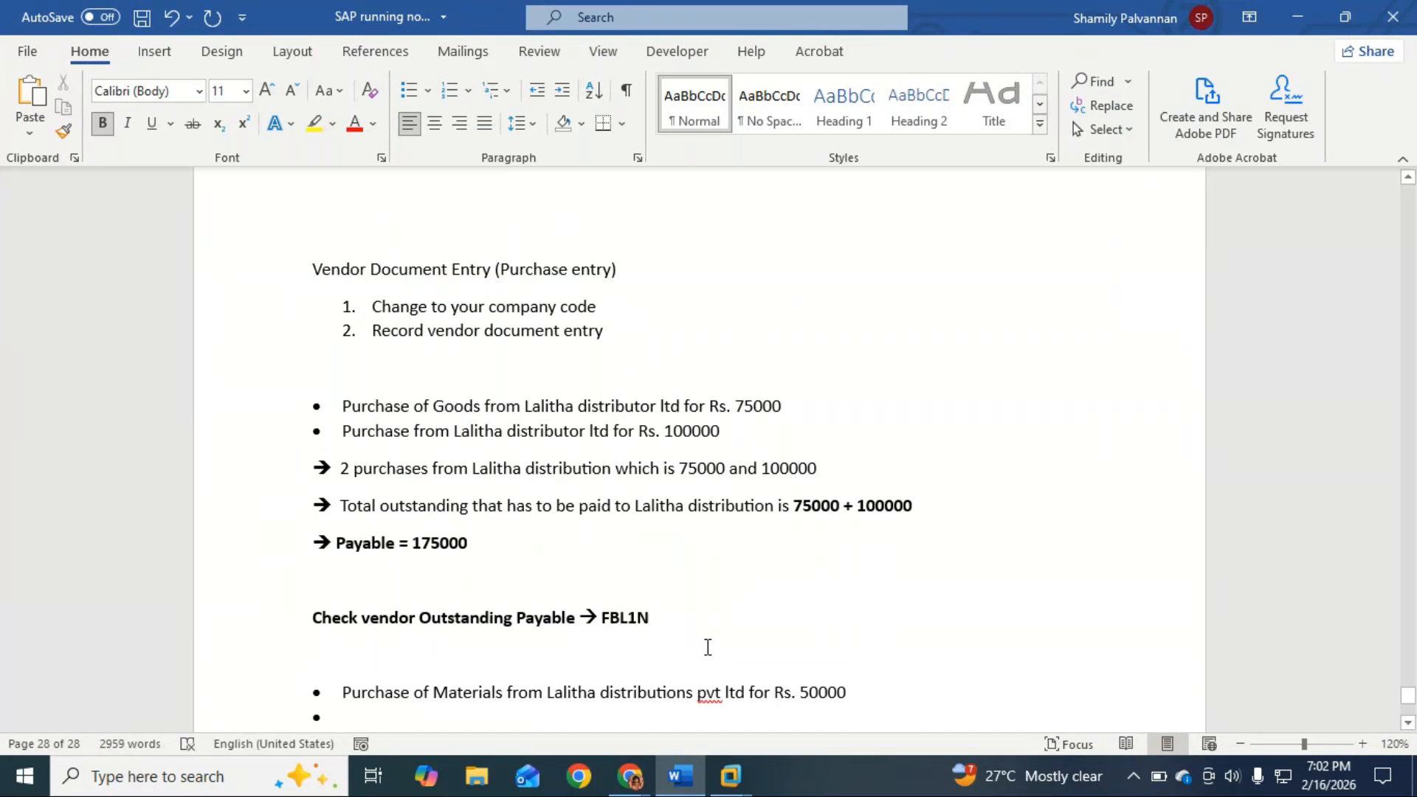
Add the bold heading "Purchase Invoice Document" on a new line above the Rs. 50000 purchase bullet.
{"action": "scroll", "coordinate": [746, 629], "scroll_direction": "down", "scroll_amount": 1}
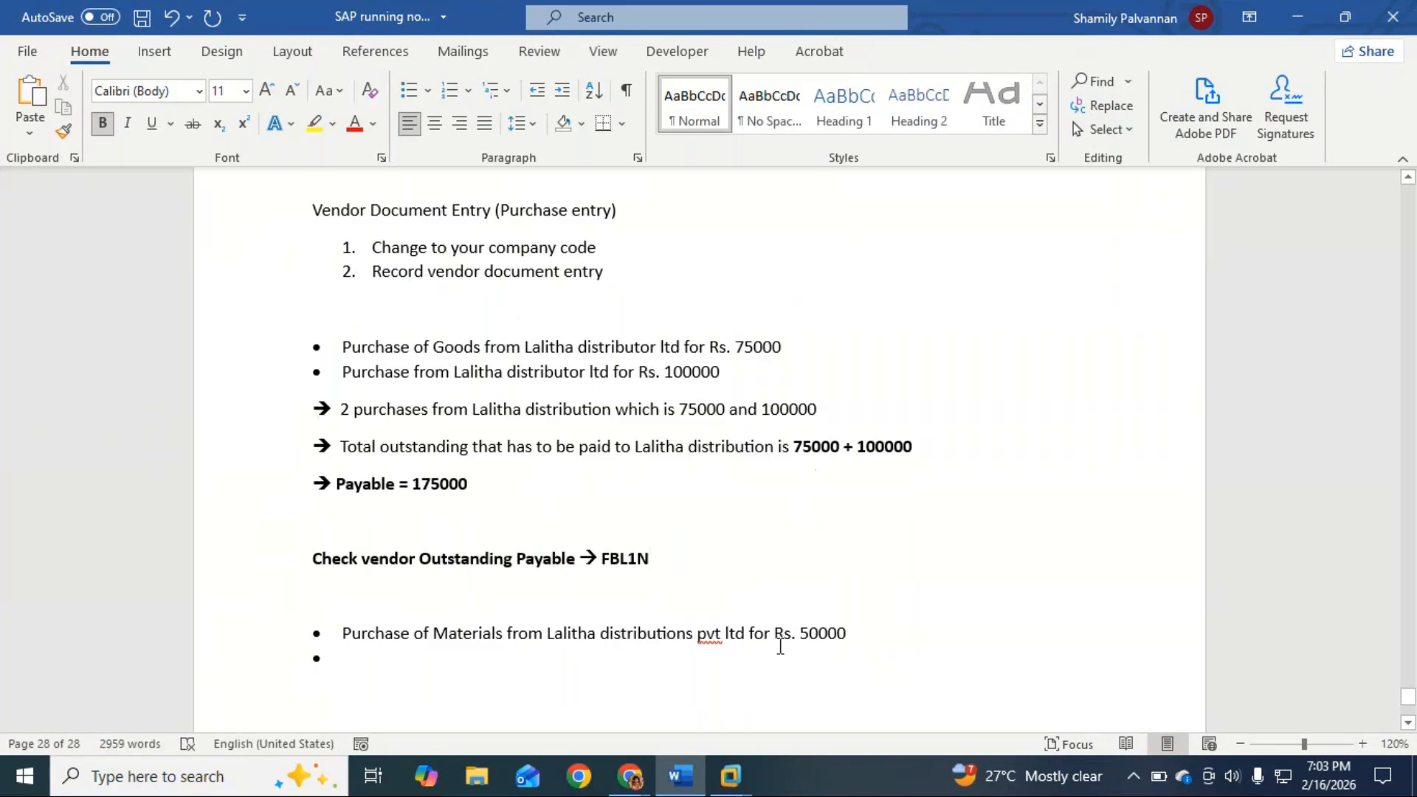
{"action": "left_click", "coordinate": [869, 634]}
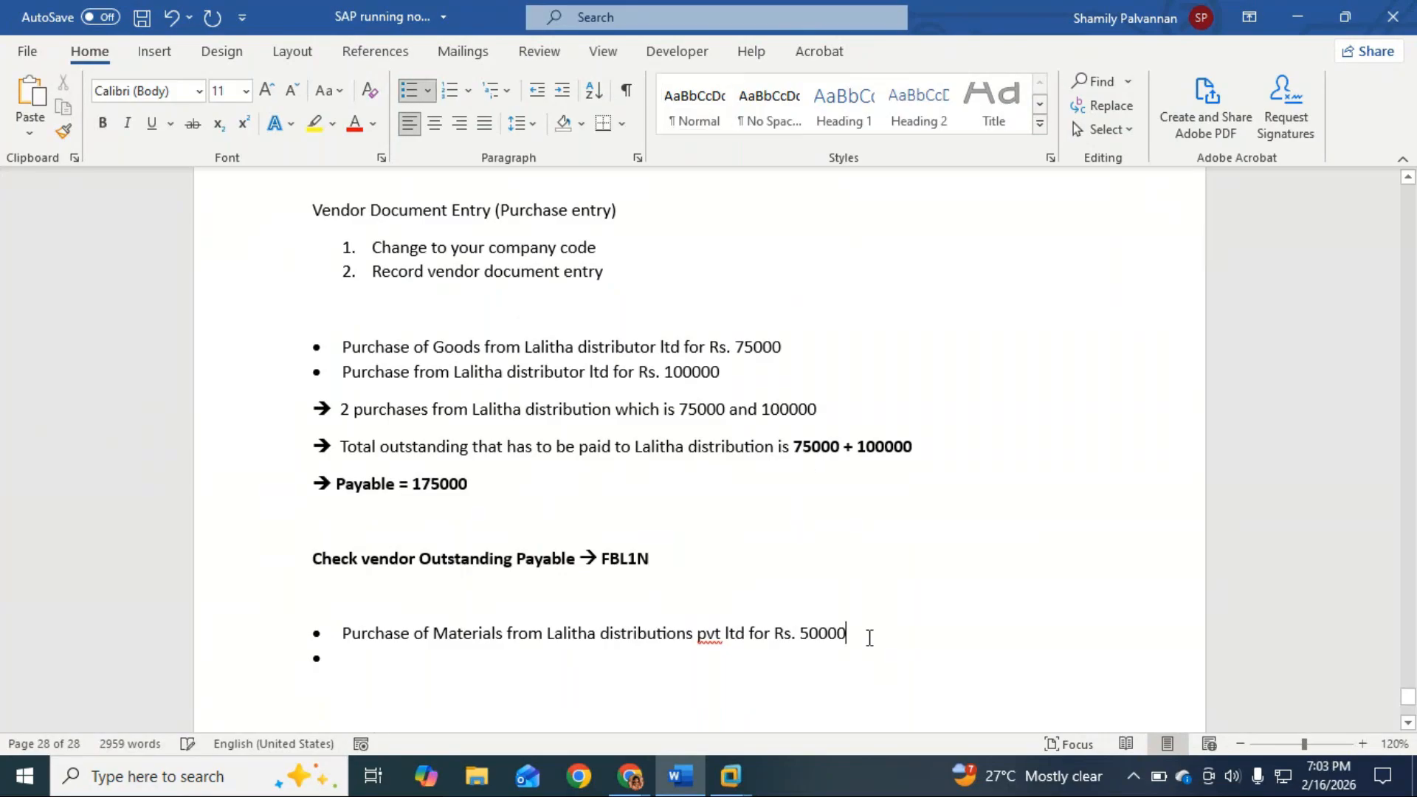
{"action": "left_click", "coordinate": [549, 617]}
{"action": "key", "text": "Return"}
{"action": "type", "text": "P"}
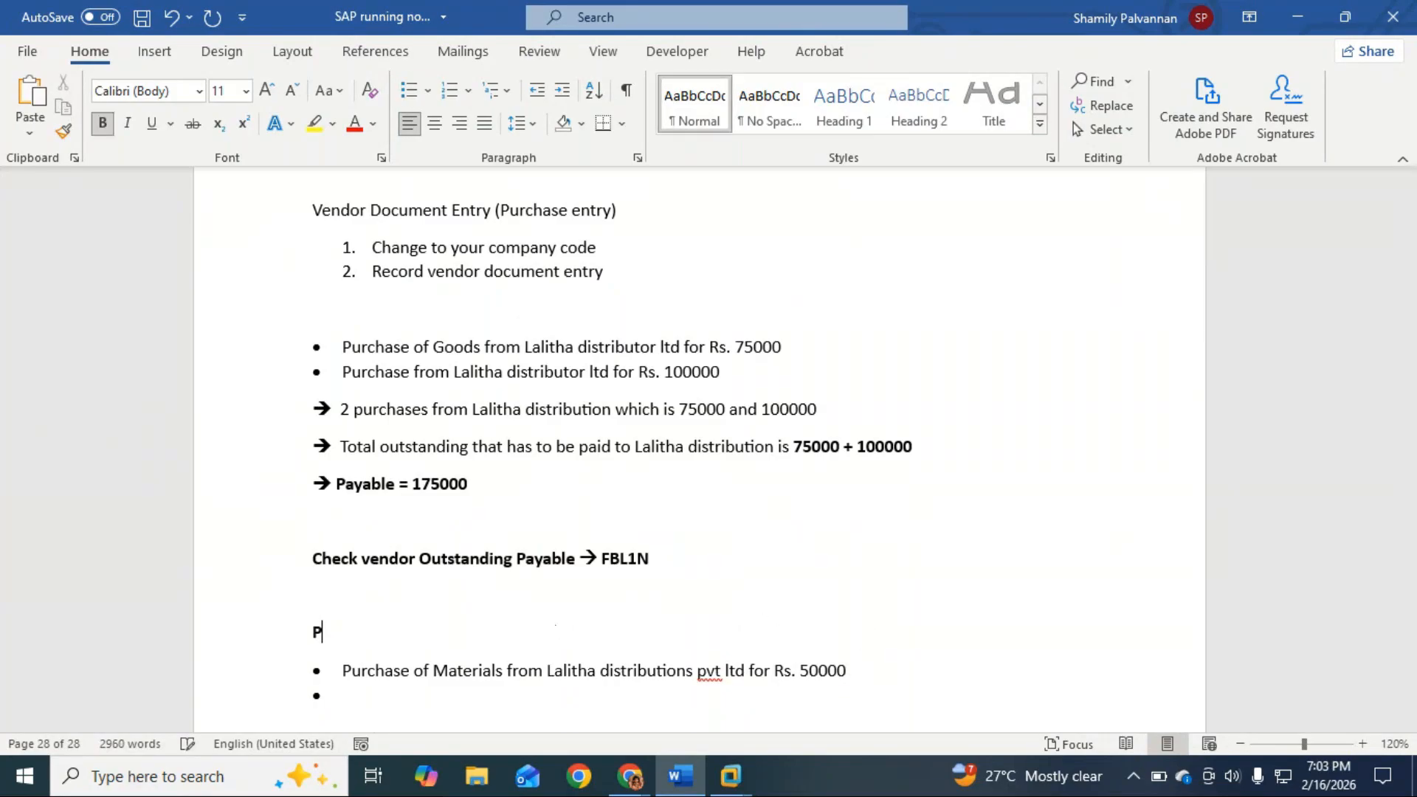
{"action": "type", "text": "urchase Invo"}
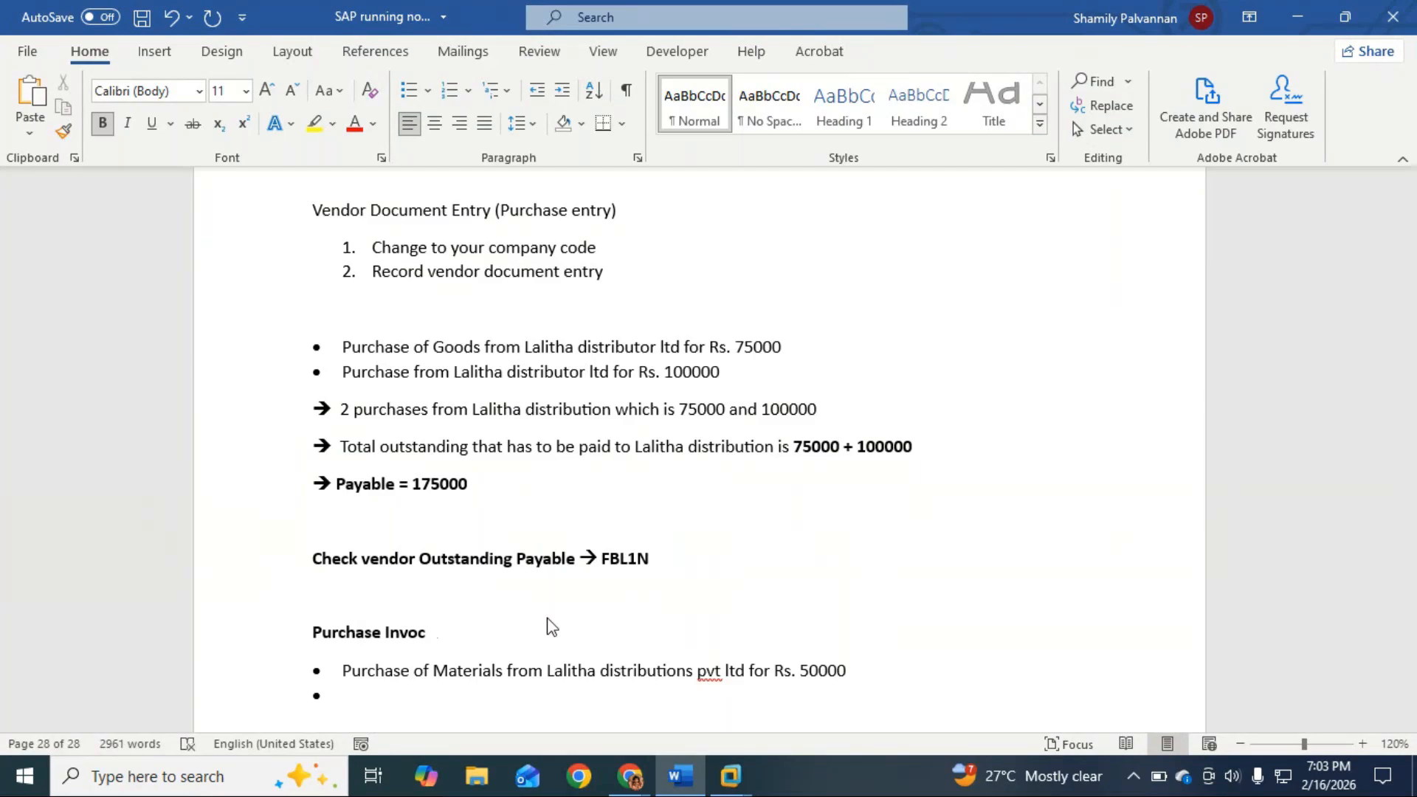
{"action": "type", "text": "ice Document"}
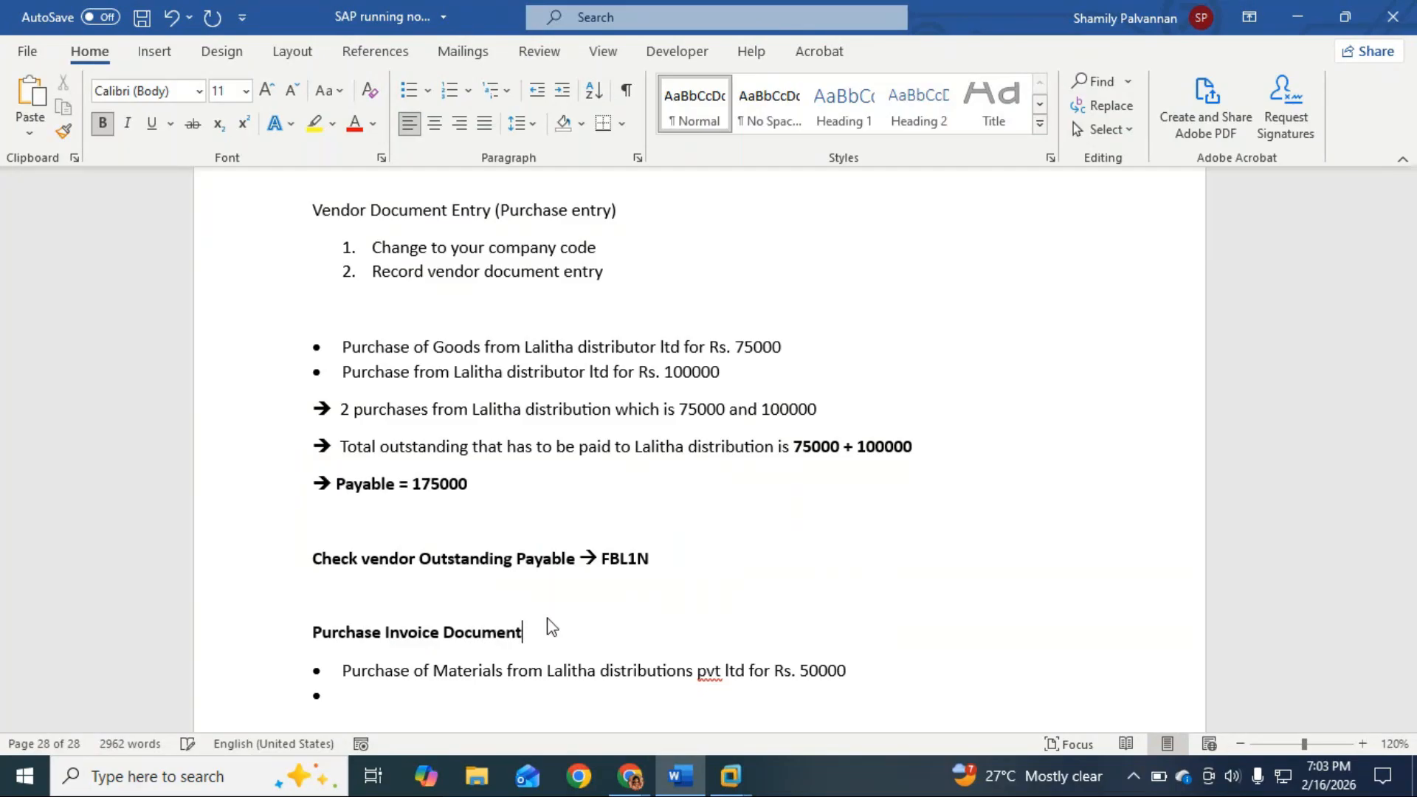
Capitalize "pvt" to "Pvt" in the Rs. 50000 purchase bullet.
{"action": "left_click", "coordinate": [706, 679]}
{"action": "key", "text": "BackSpace"}
{"action": "type", "text": "P"}
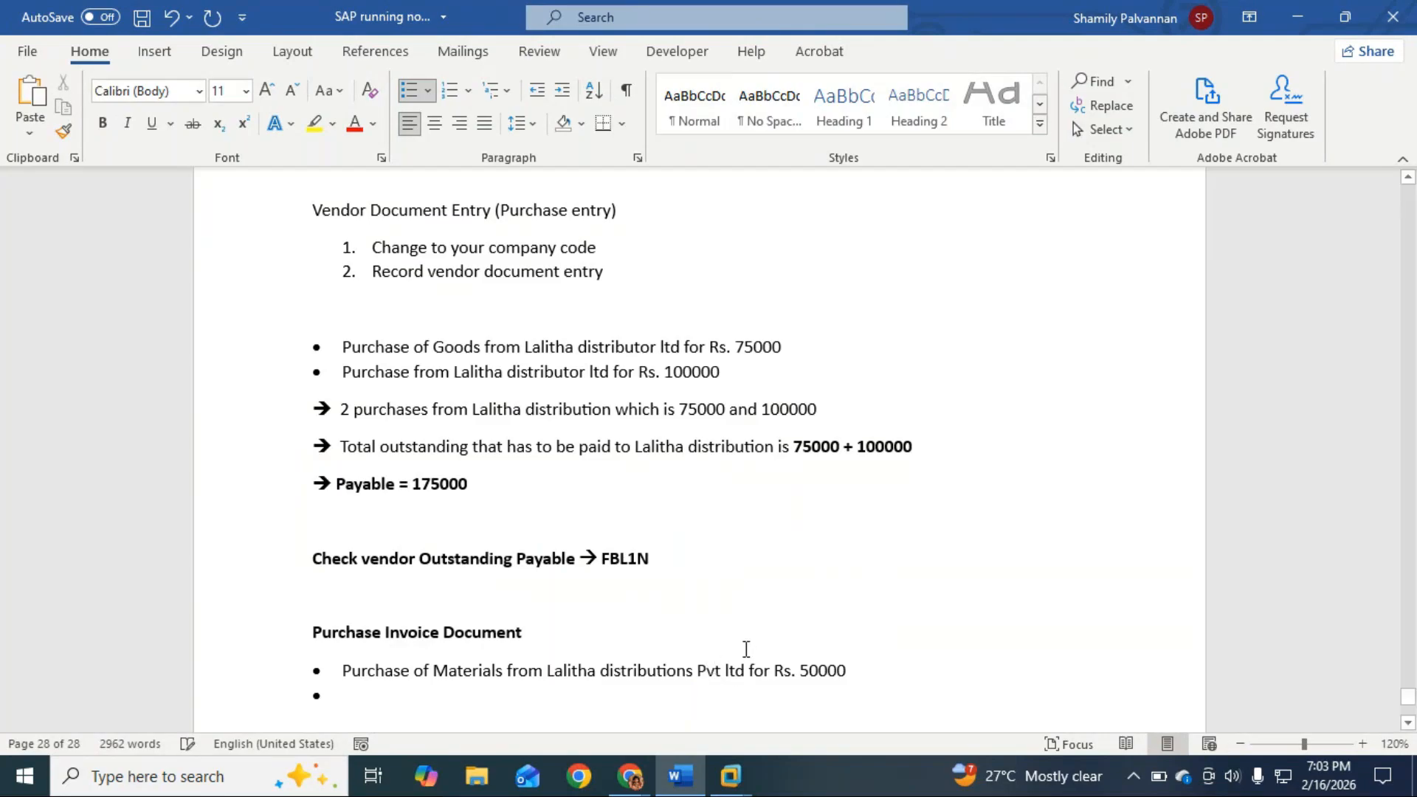
{"action": "left_click", "coordinate": [620, 701]}
Switch to the SAP vendor invoice, choose Lalitha Distribution ltd from the vendor search, and set the invoice date to 16.02.2026.
{"action": "key", "text": "alt+Tab"}
{"action": "left_click", "coordinate": [264, 217]}
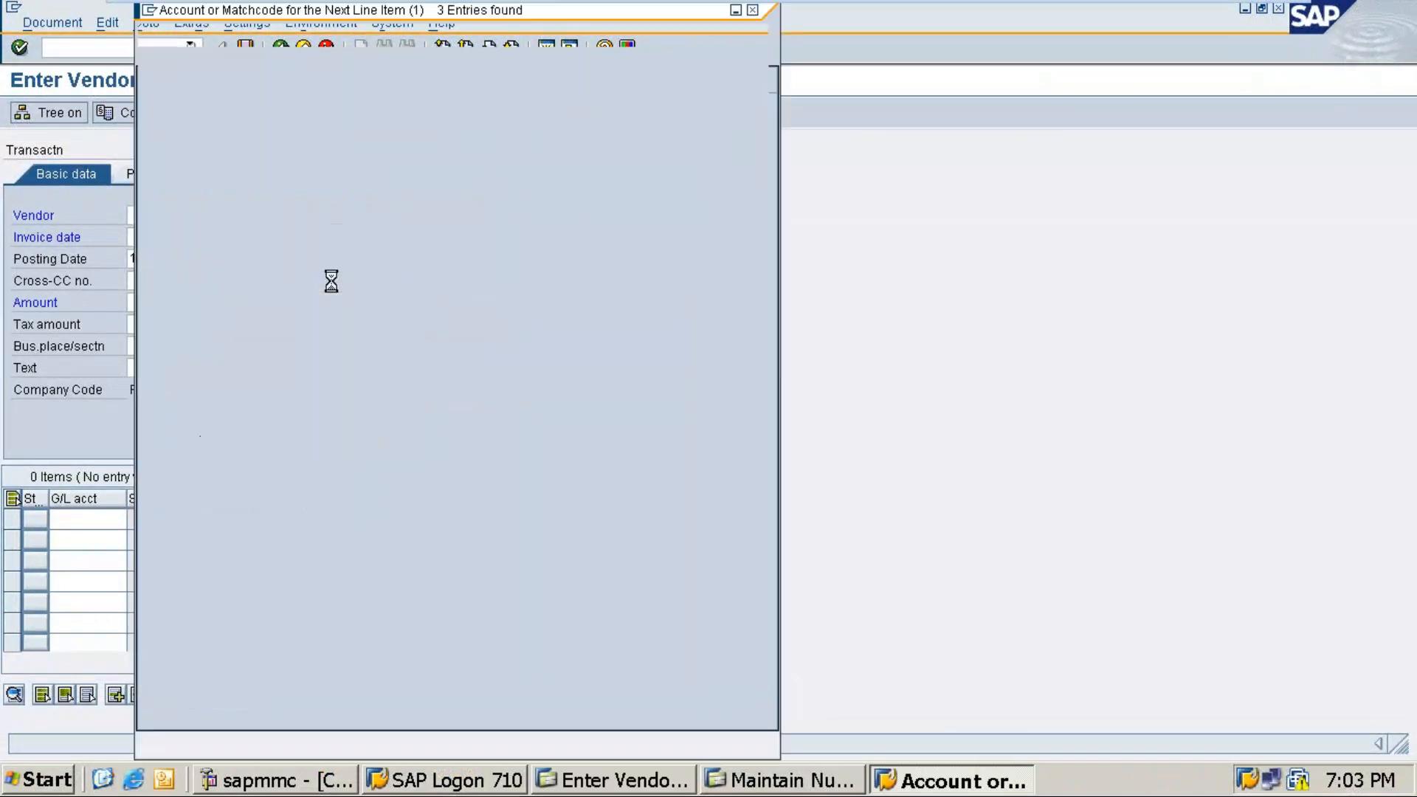
{"action": "double_click", "coordinate": [163, 130]}
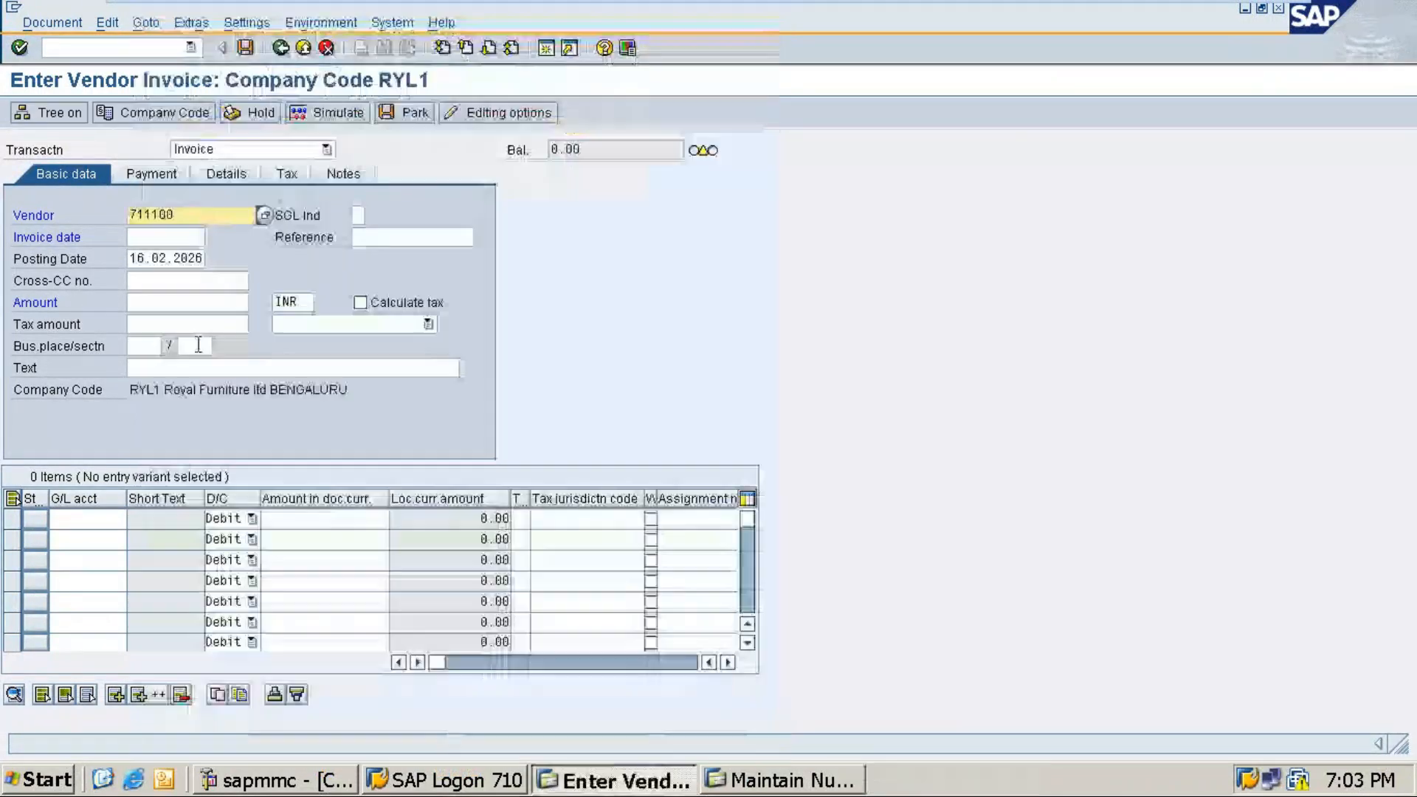
{"action": "left_click", "coordinate": [158, 239]}
{"action": "type", "text": "16.02.202"}
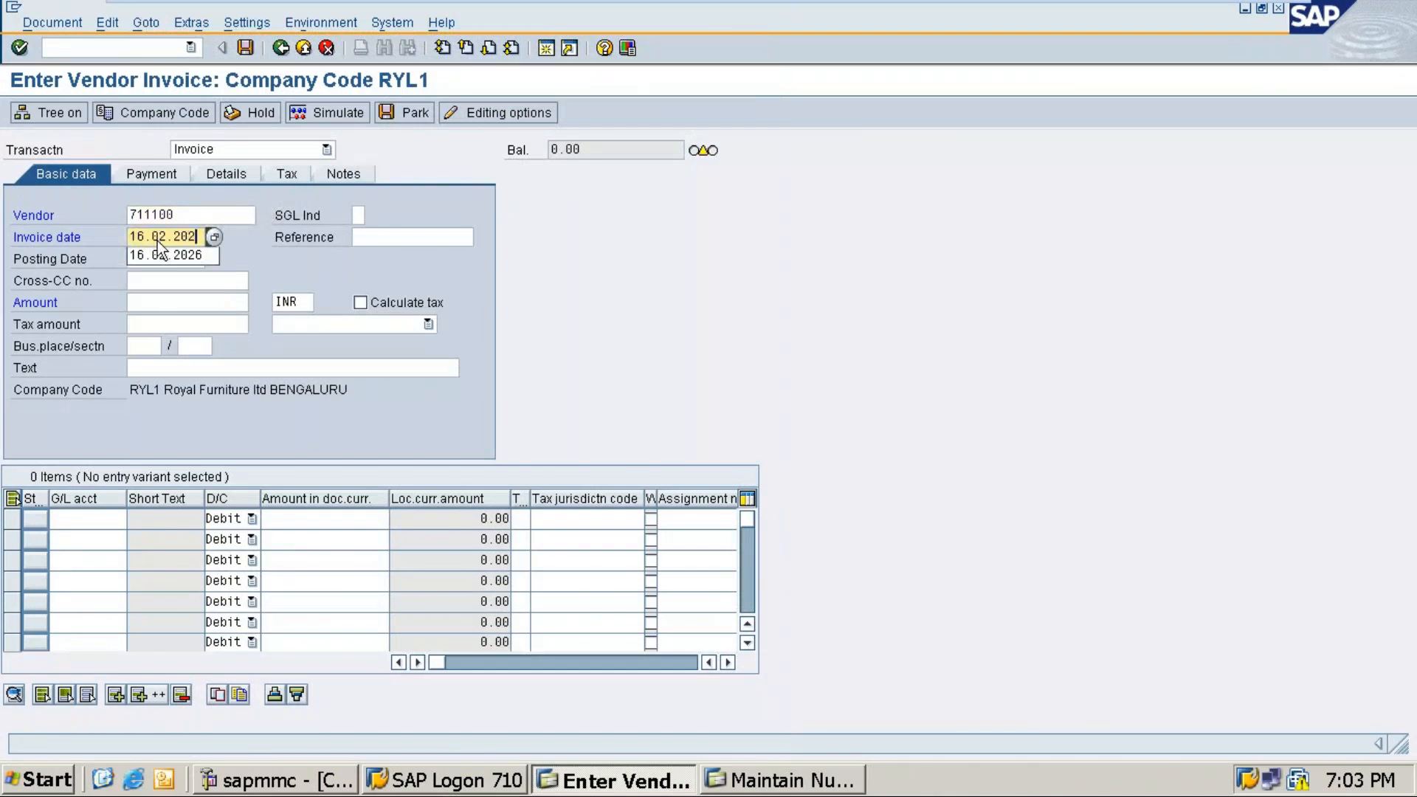
{"action": "type", "text": "6"}
Set the invoice amount to 50000 and the invoice text to "Royal Purchase 3".
{"action": "left_click", "coordinate": [162, 302]}
{"action": "type", "text": "50"}
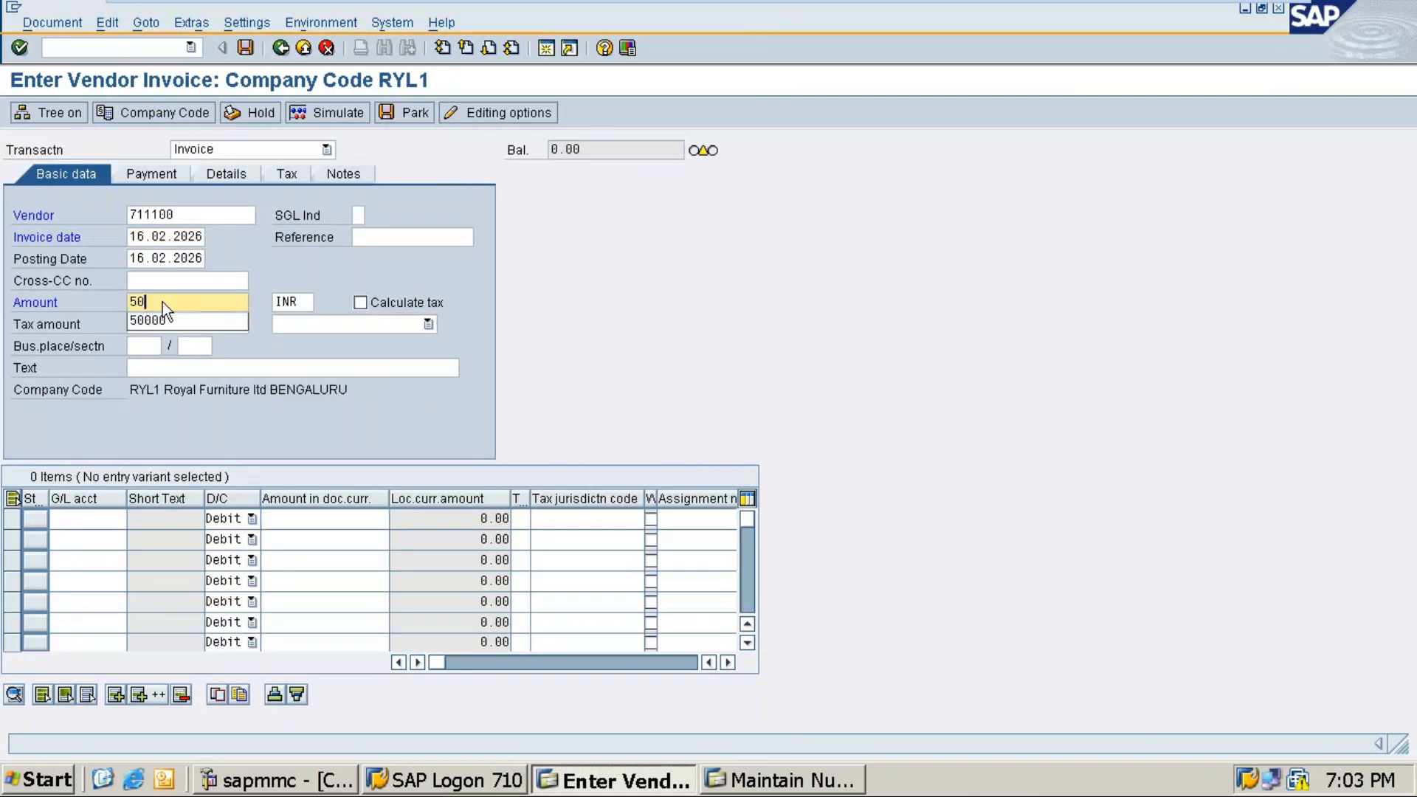
{"action": "type", "text": "000"}
{"action": "left_click", "coordinate": [184, 367]}
{"action": "type", "text": "ro"}
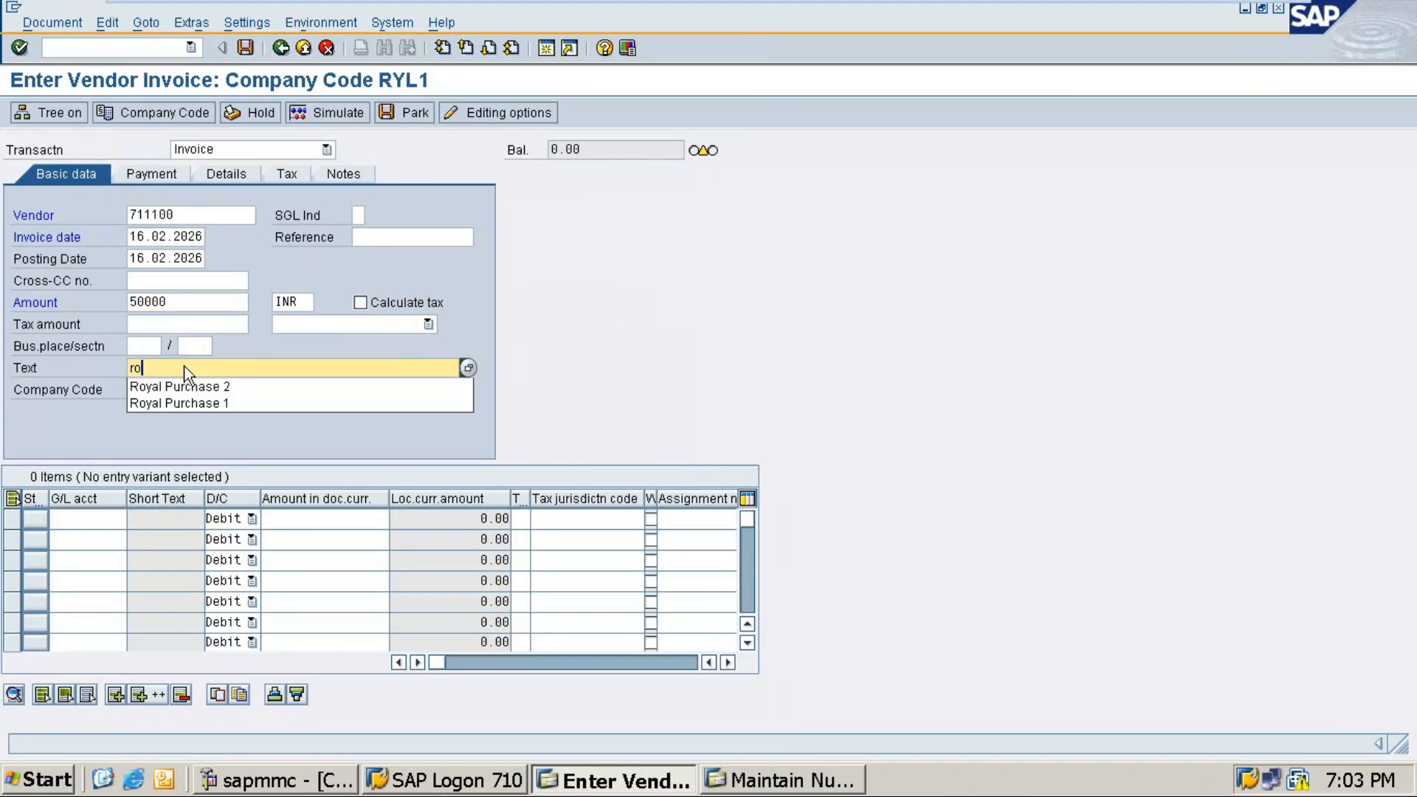
{"action": "left_click", "coordinate": [186, 386]}
{"action": "key", "text": "BackSpace"}
{"action": "type", "text": "3"}
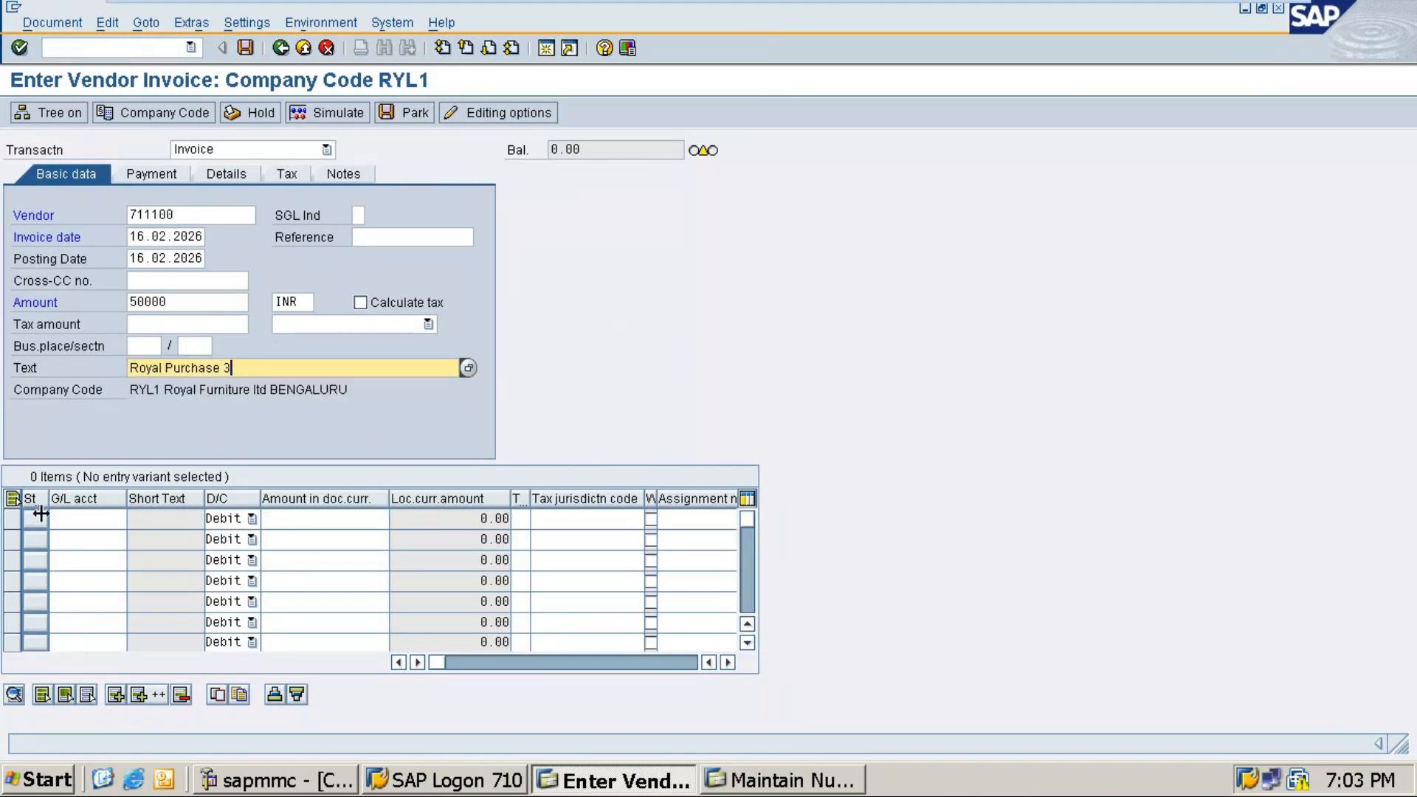
Look up the company's G/L accounts and assign the Purchase account to the first line item.
{"action": "left_click", "coordinate": [82, 521]}
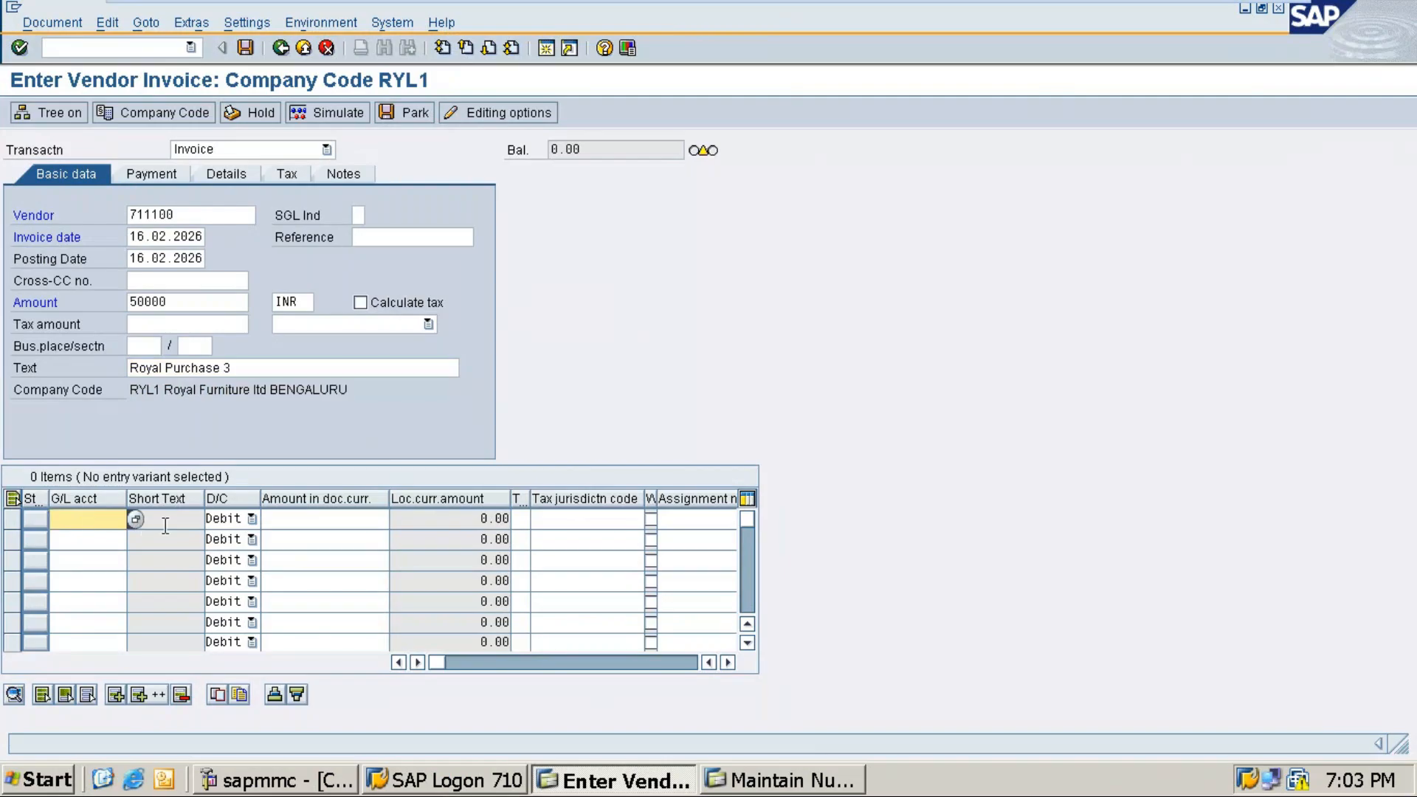
{"action": "left_click", "coordinate": [137, 520]}
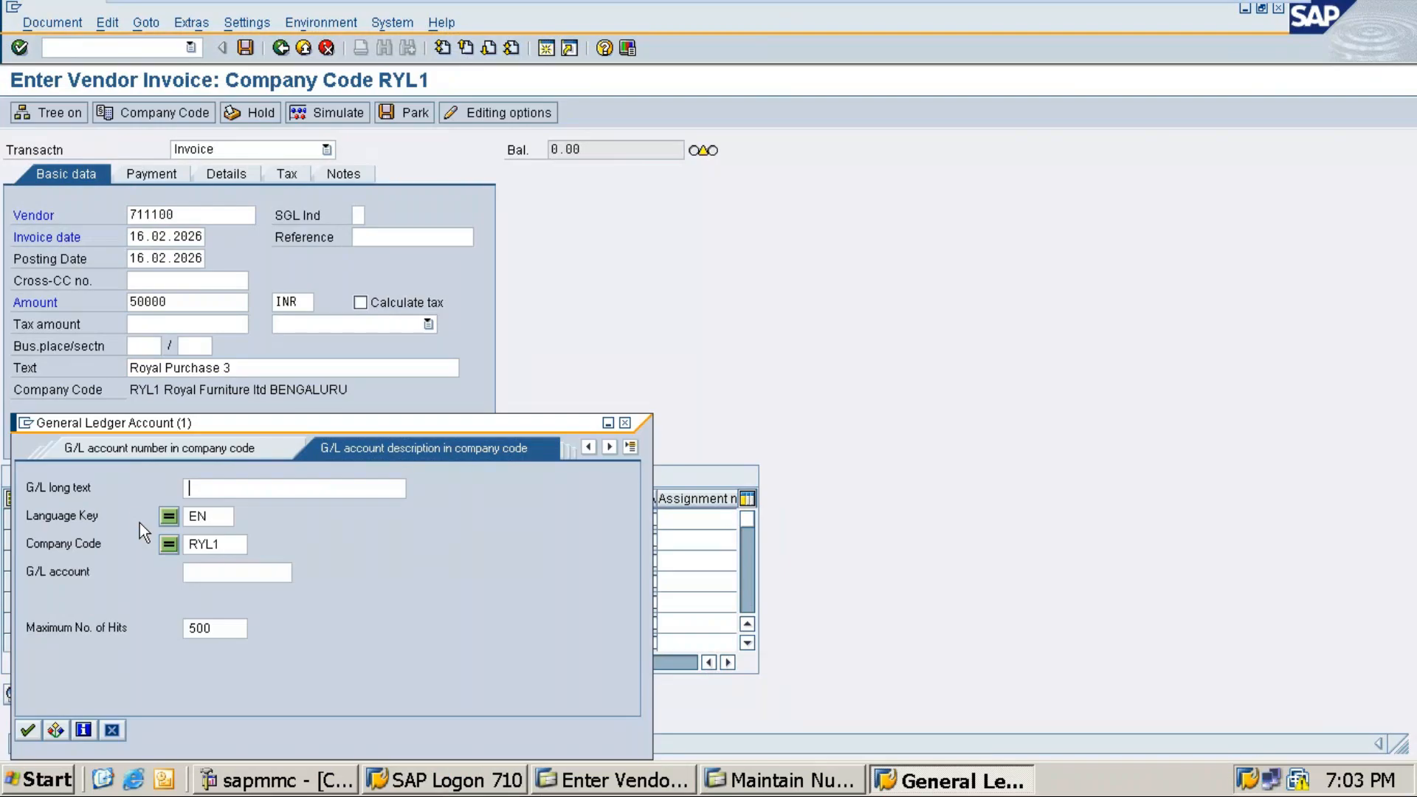
{"action": "key", "text": "Return"}
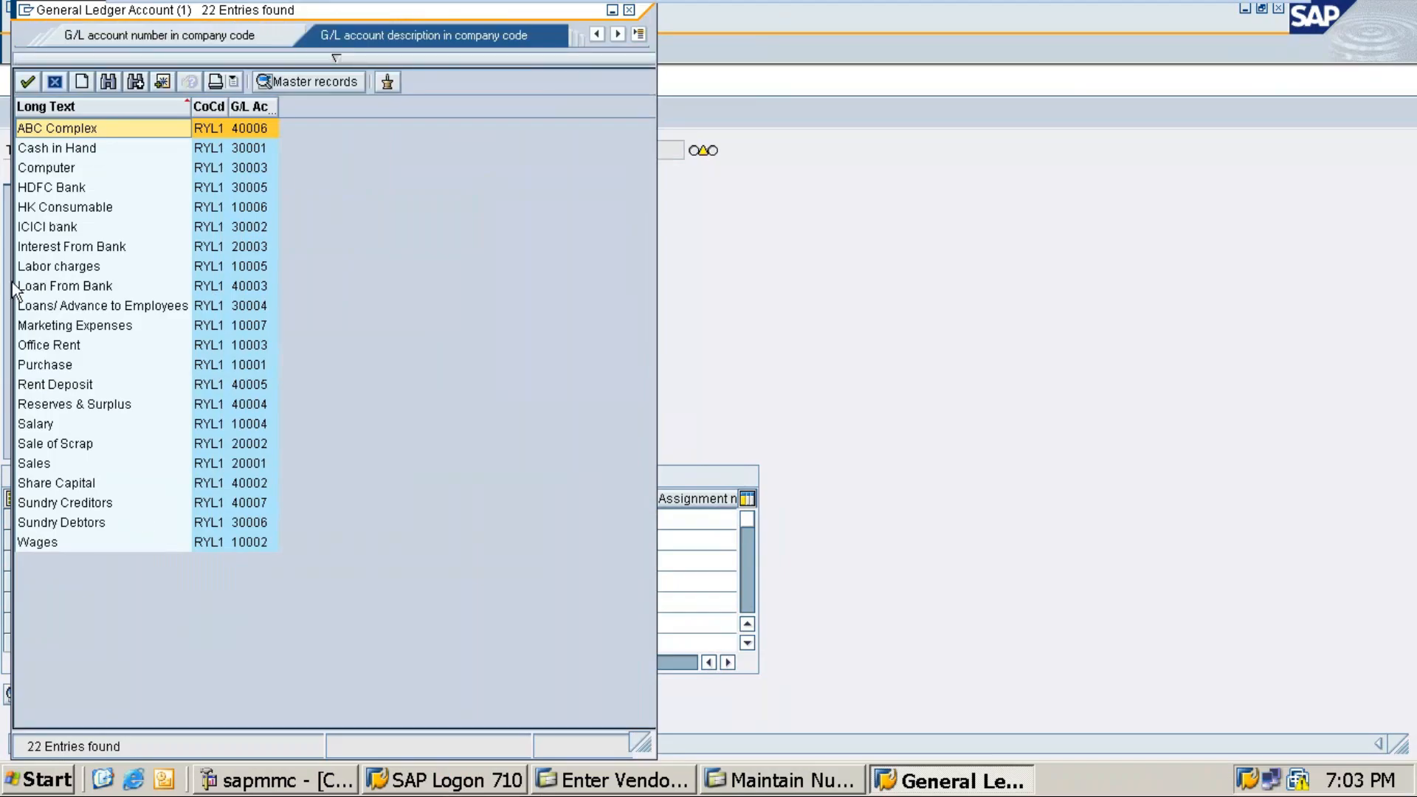
{"action": "double_click", "coordinate": [46, 365]}
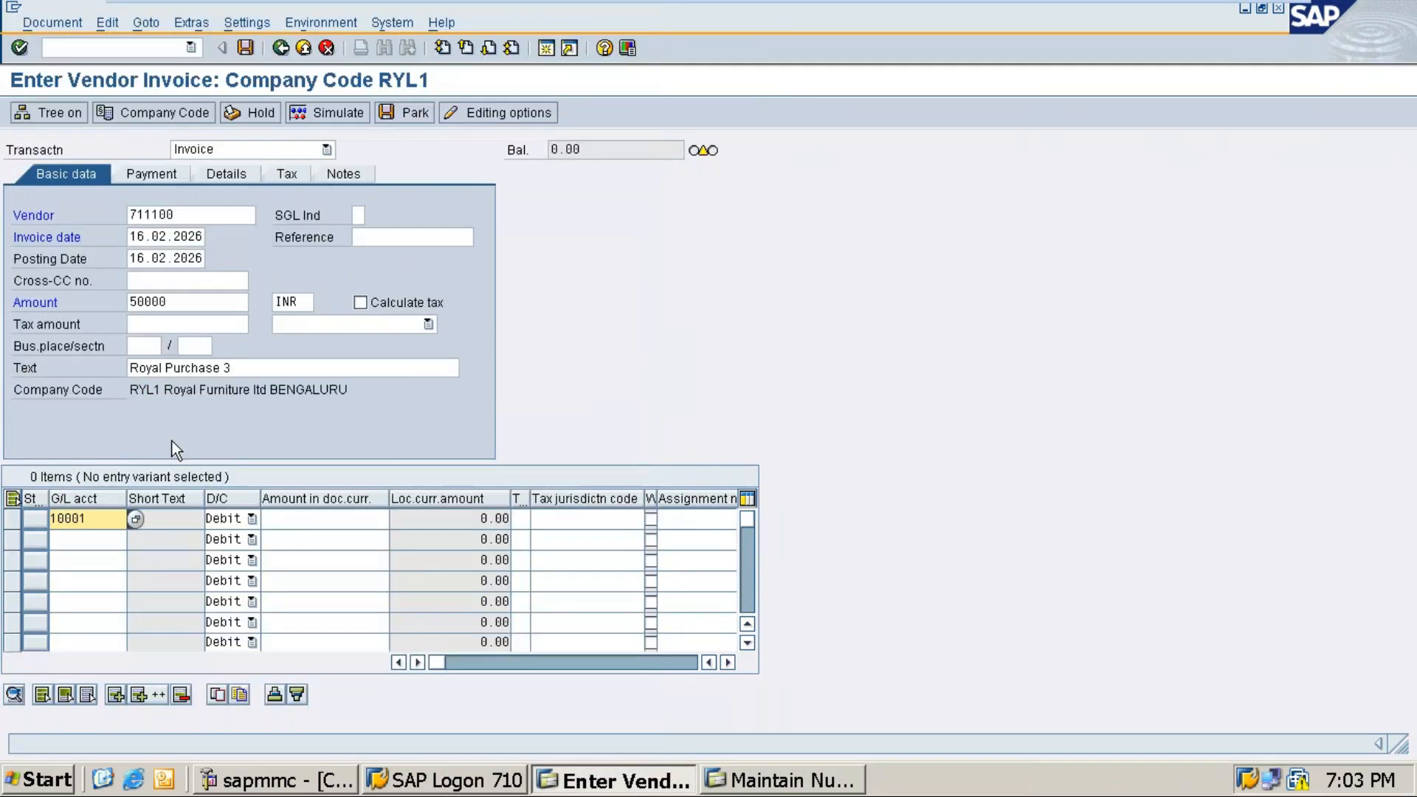
Fill the Purchase line item with "*" as the amount and "+" as the text to copy the header values.
{"action": "key", "text": "Tab"}
{"action": "key", "text": "Tab"}
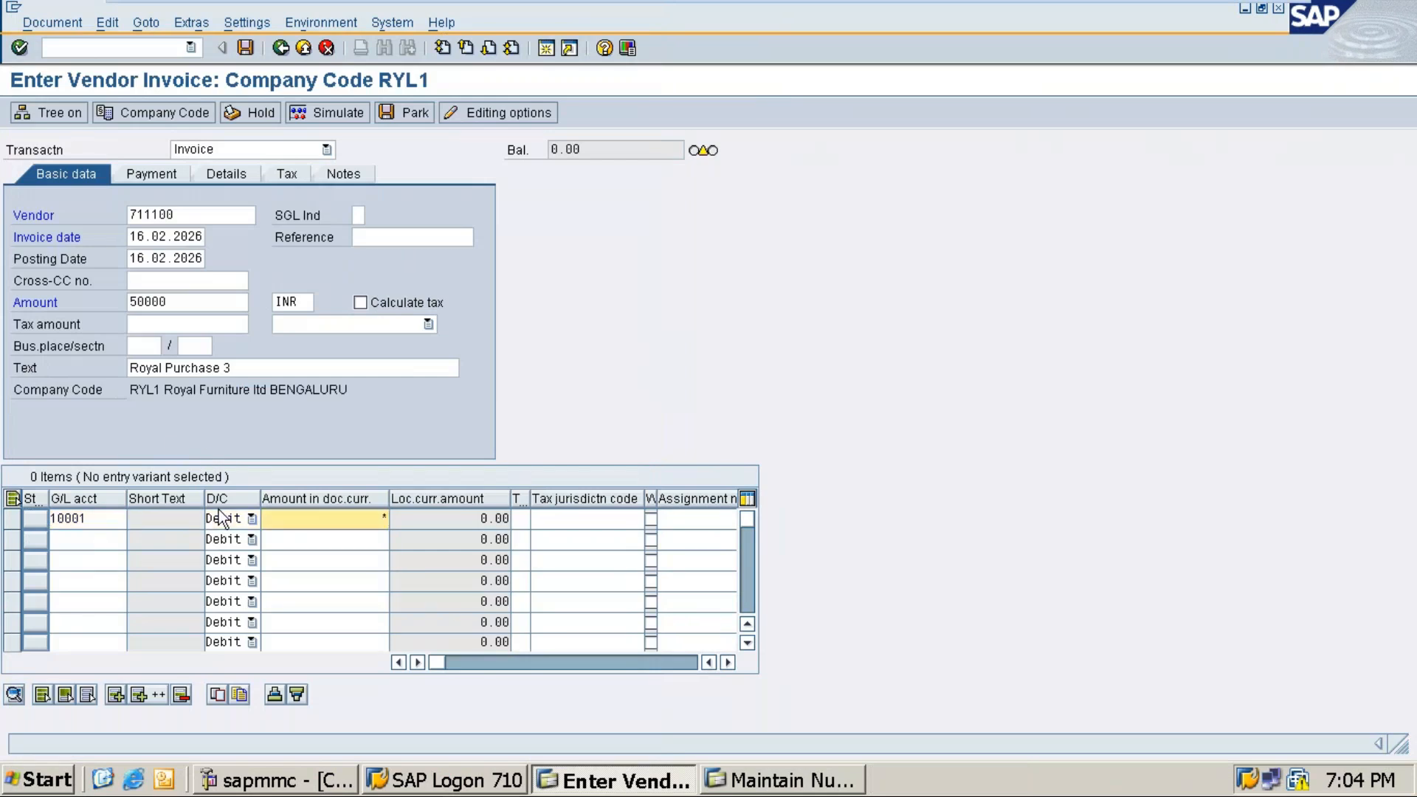
{"action": "key", "text": "Tab"}
{"action": "key", "text": "Tab"}
{"action": "key", "text": "Tab"}
{"action": "key", "text": "Tab"}
{"action": "key", "text": "Tab"}
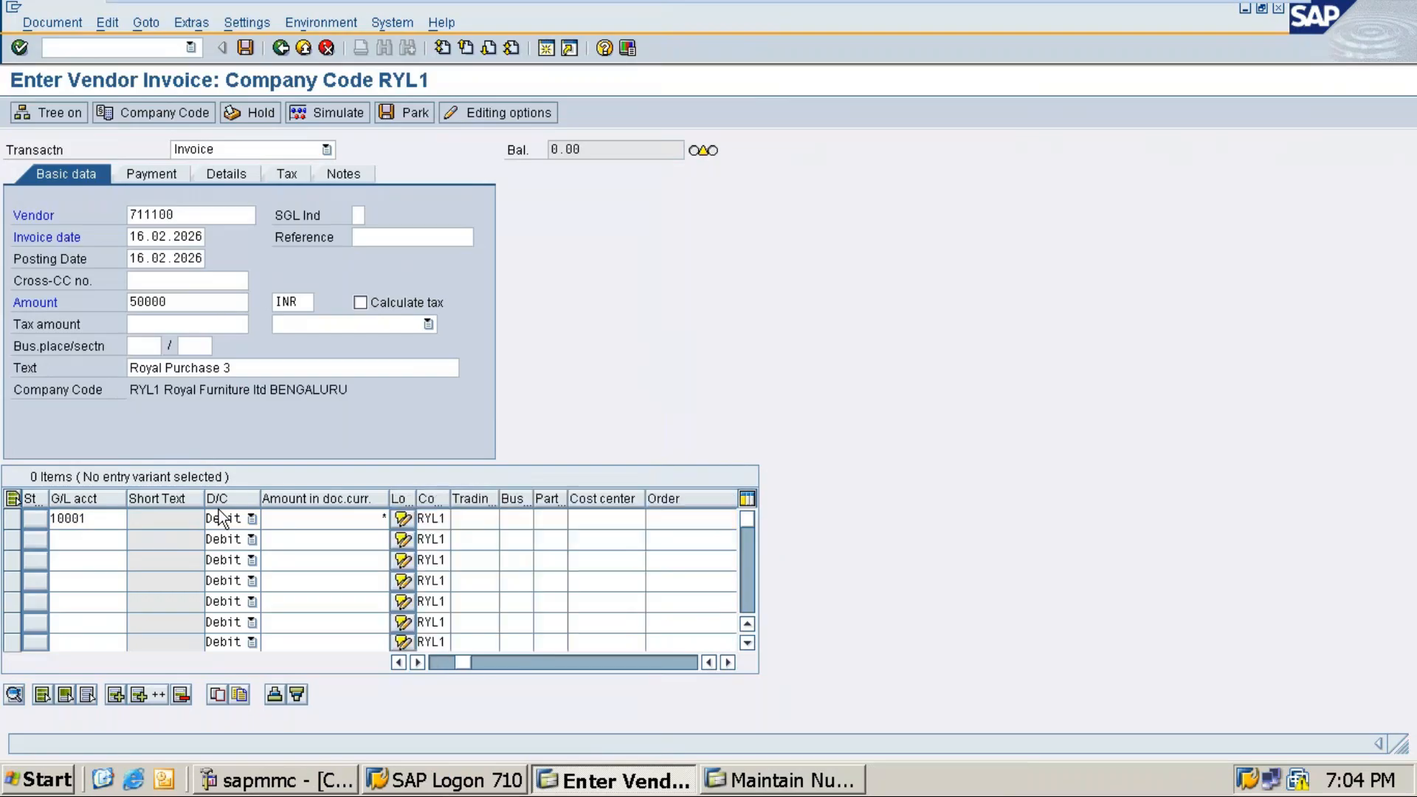
{"action": "key", "text": "shift+Tab"}
{"action": "type", "text": "+"}
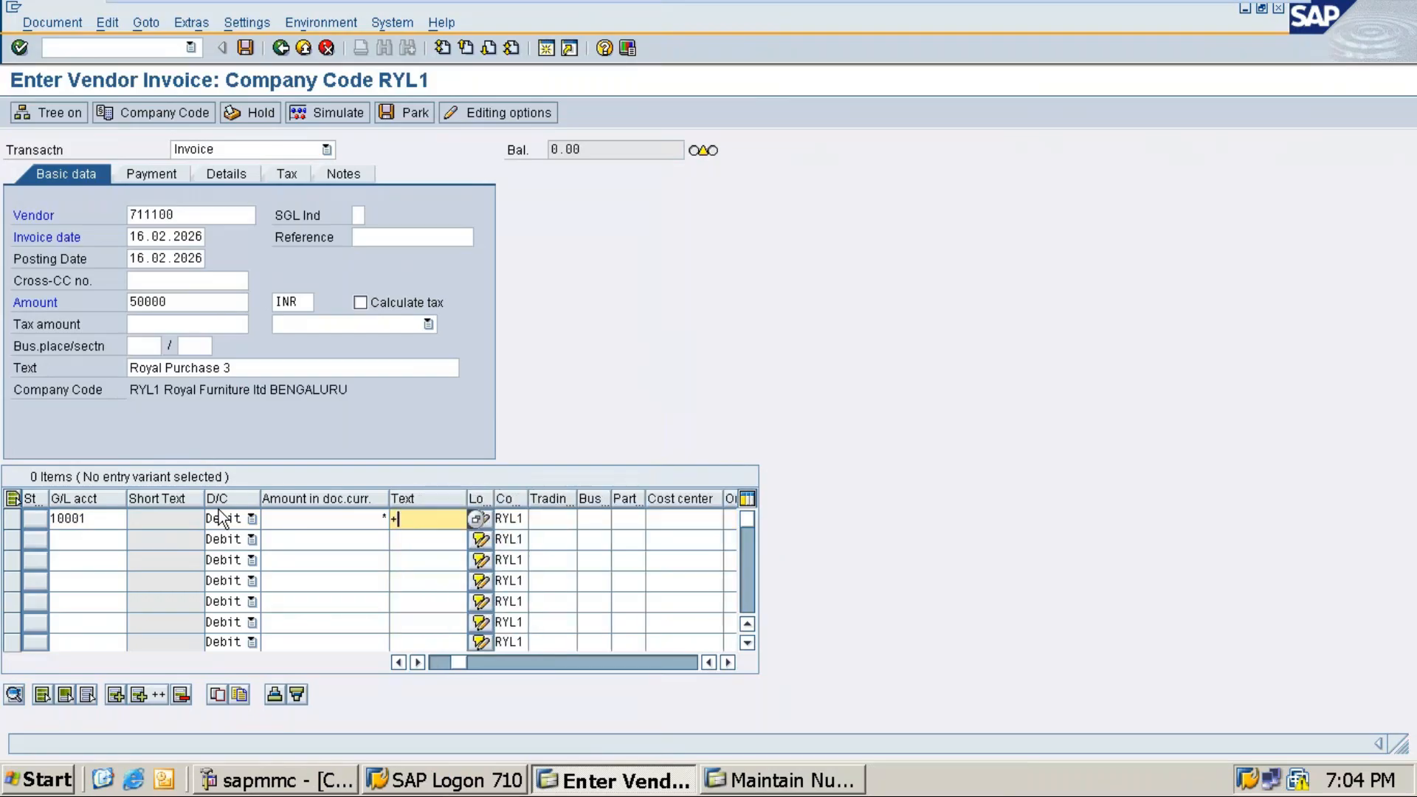
Enter business area "rylb" in the invoice details and post the vendor invoice.
{"action": "left_click", "coordinate": [219, 175]}
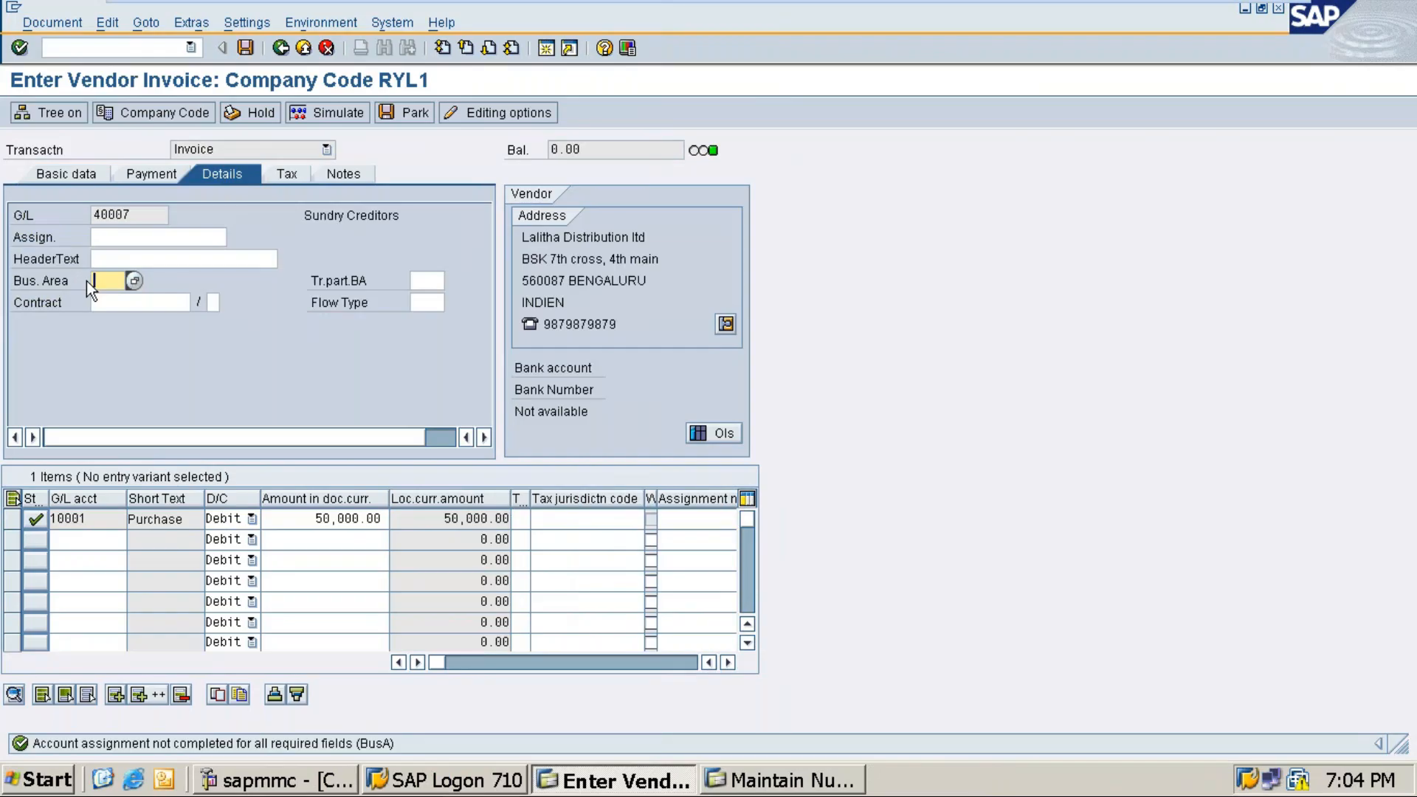
{"action": "type", "text": "rylb"}
{"action": "key", "text": "ctrl+s"}
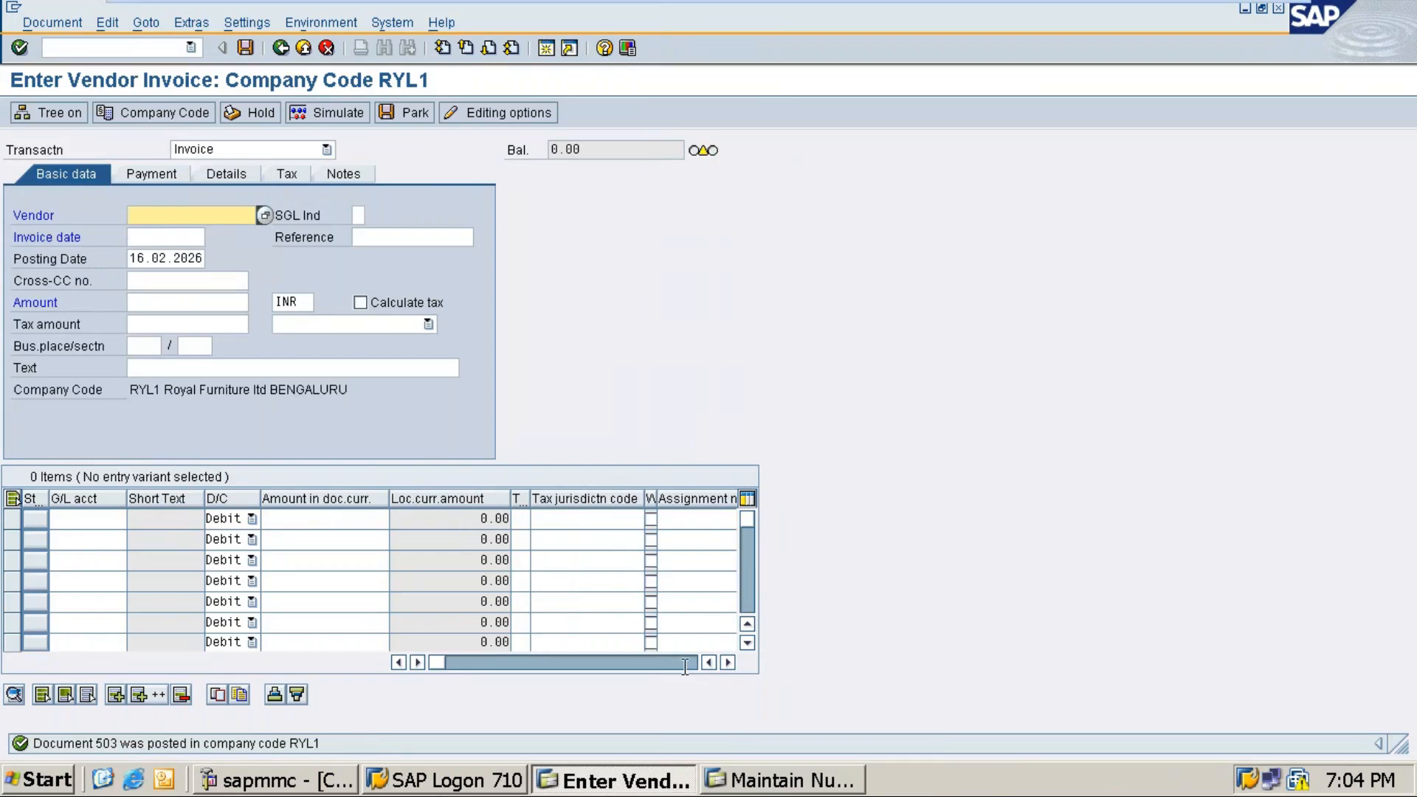
Open the Vendor Line Item Display transaction and list all items for Lalitha Distribution ltd in company code RYL1.
{"action": "left_click", "coordinate": [126, 52]}
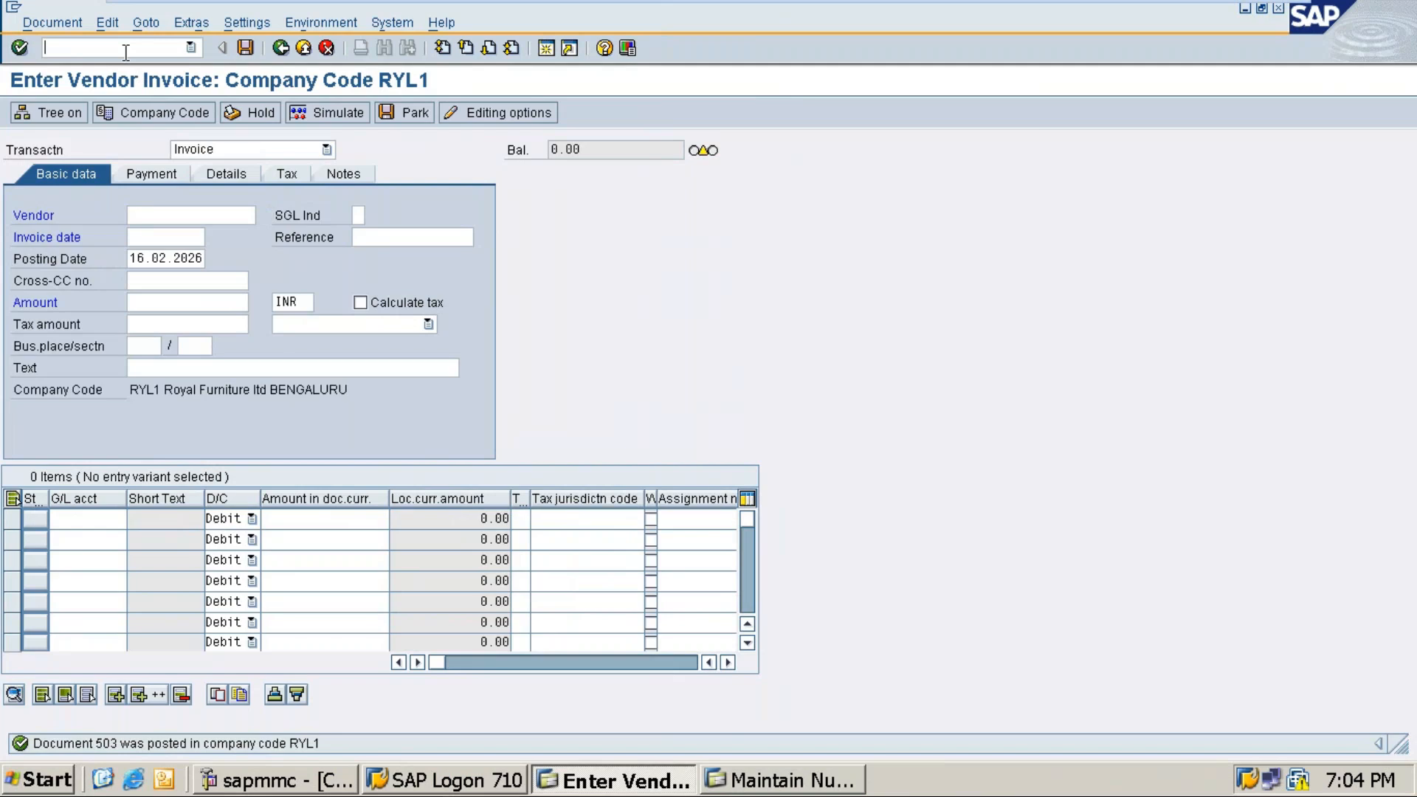
{"action": "left_click", "coordinate": [191, 48]}
{"action": "left_click", "coordinate": [104, 79]}
{"action": "key", "text": "Return"}
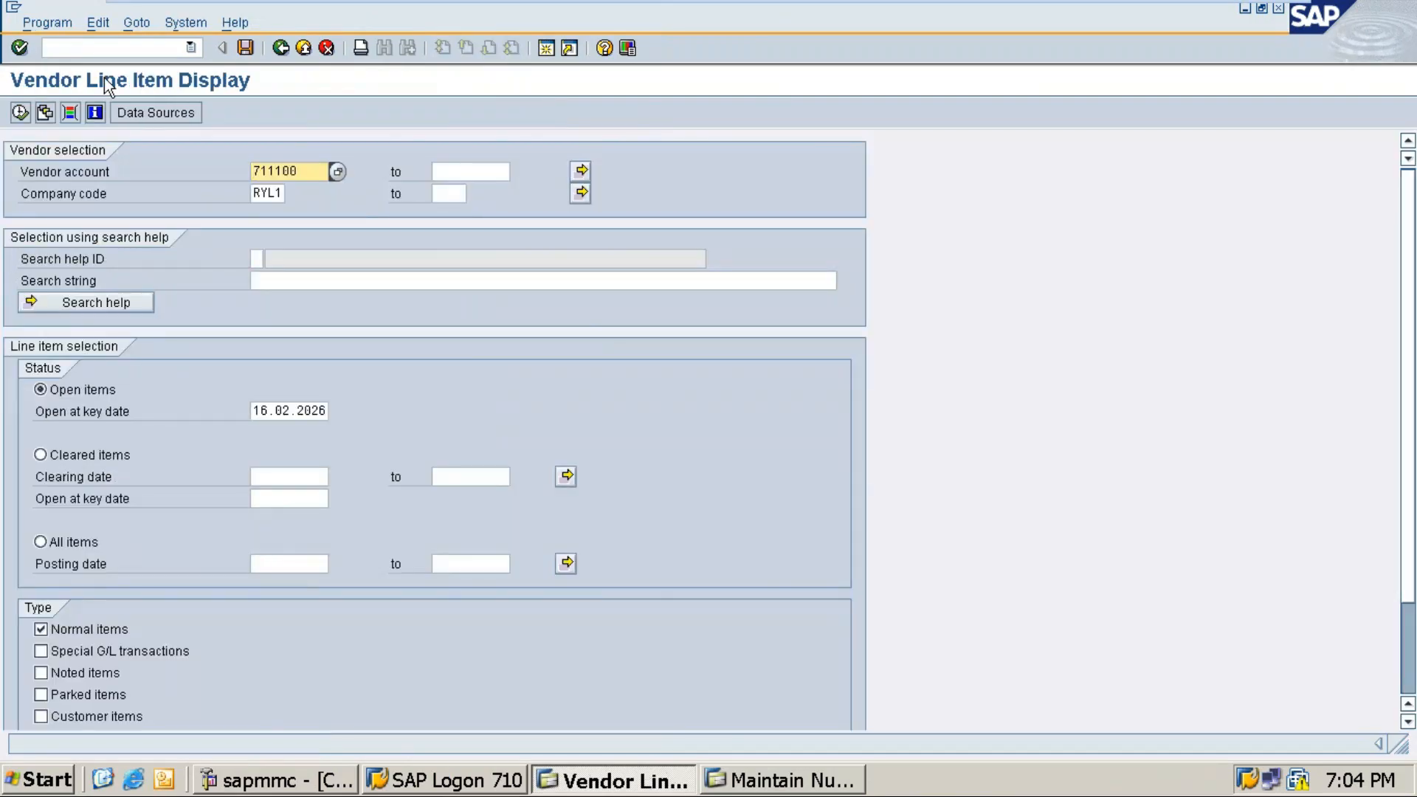
{"action": "left_click", "coordinate": [77, 543]}
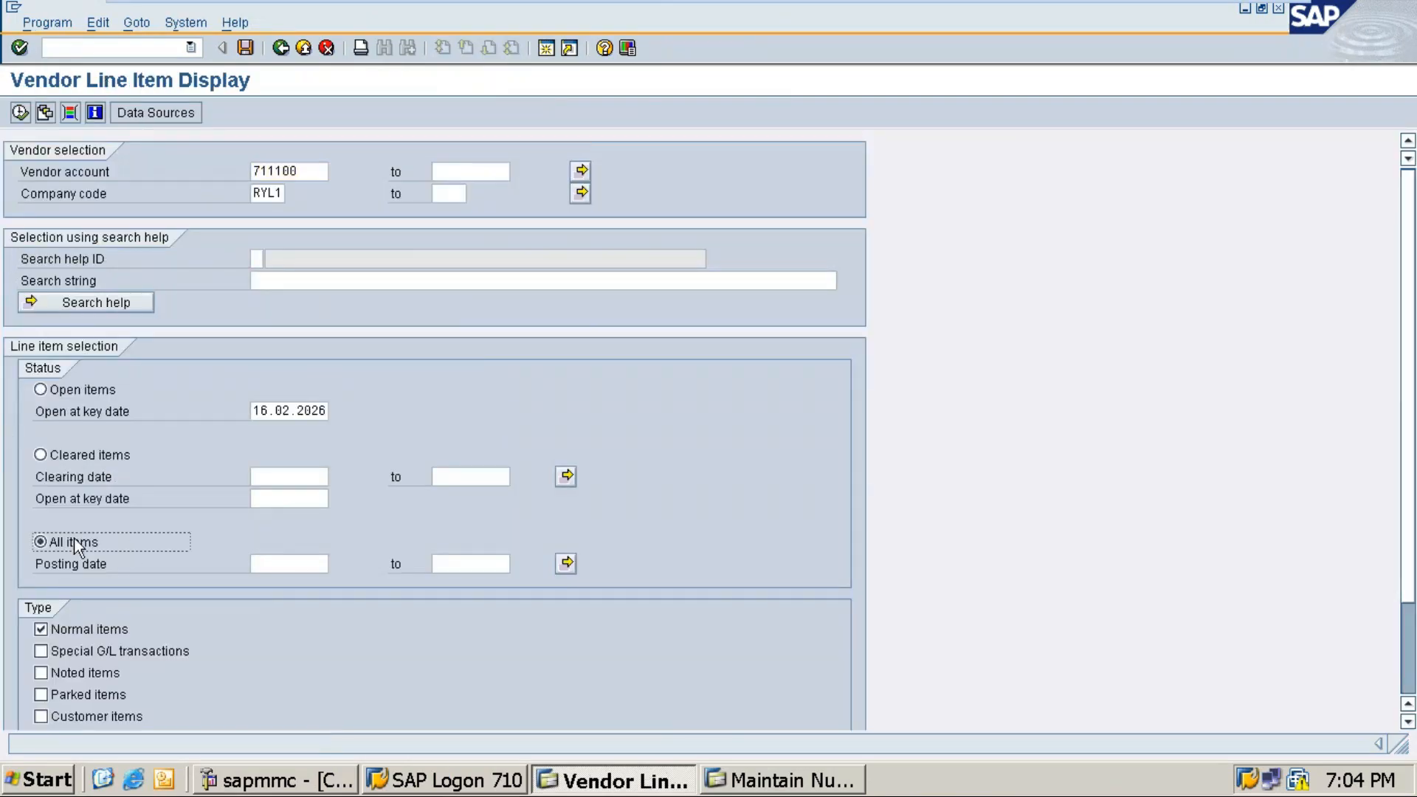
{"action": "left_click", "coordinate": [20, 113]}
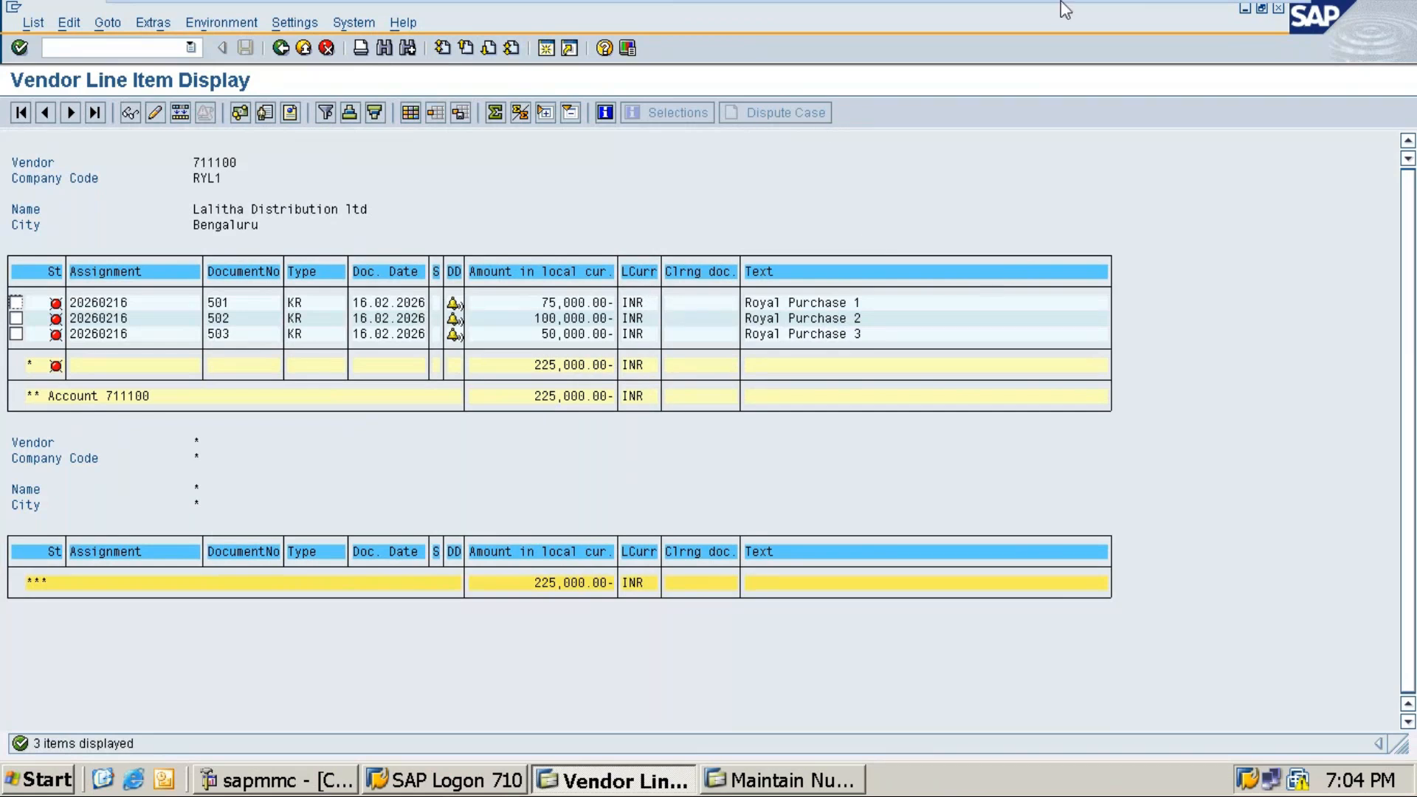
Switch to the Word notes and copy the total outstanding and payable lines below the Rs. 50000 purchase bullet.
{"action": "mouse_move", "coordinate": [1060, 2]}
{"action": "left_click", "coordinate": [1230, 16]}
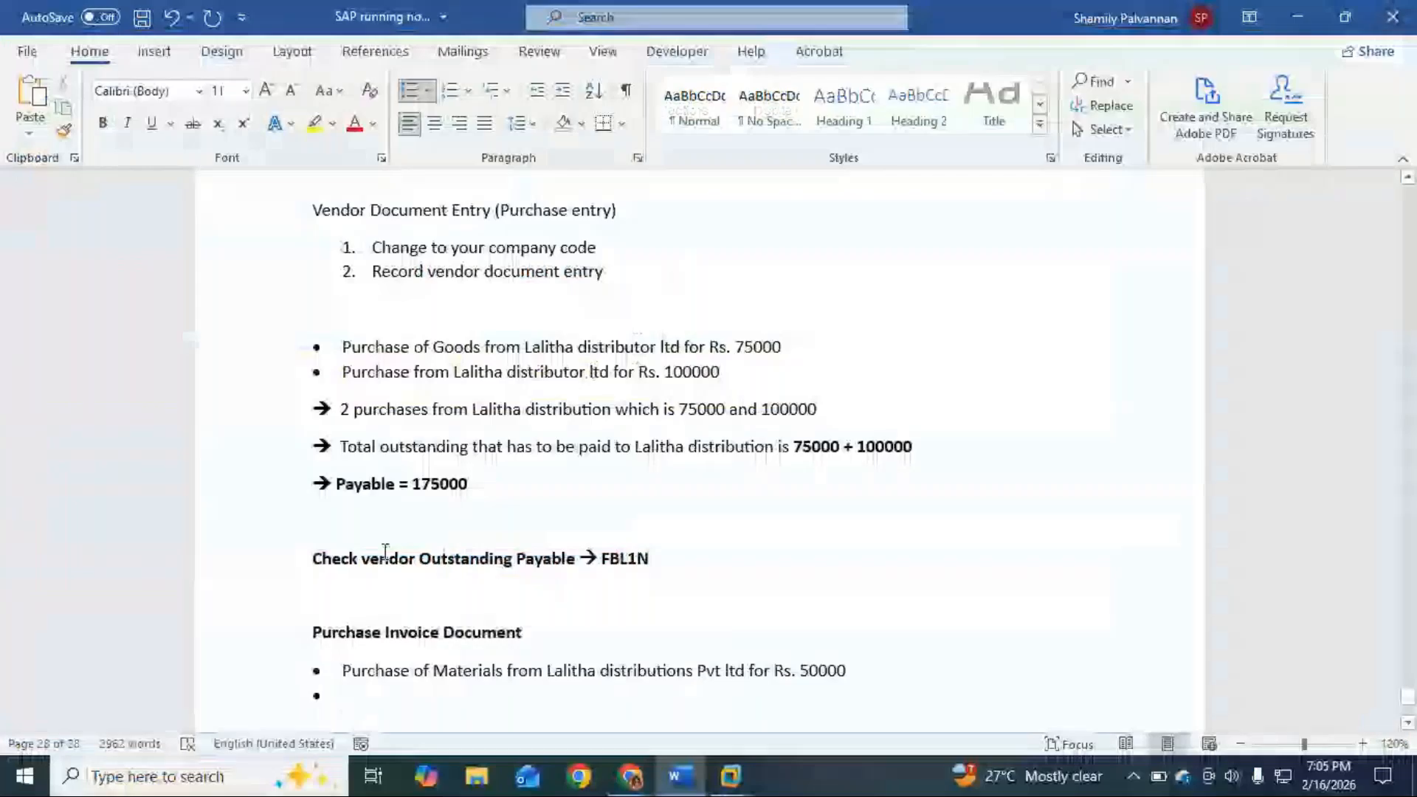
{"action": "left_click_drag", "start_coordinate": [318, 482], "coordinate": [480, 489]}
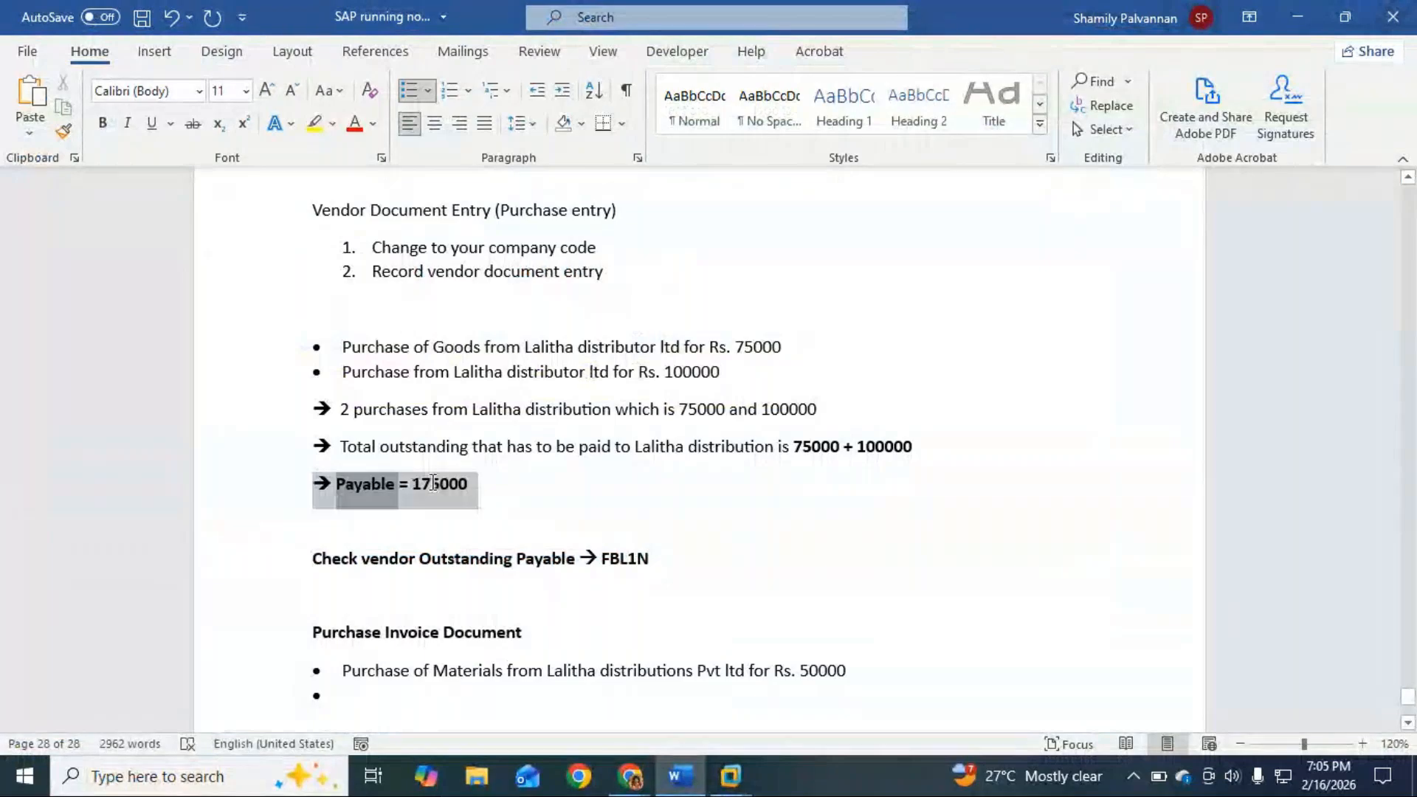
{"action": "left_click", "coordinate": [504, 490]}
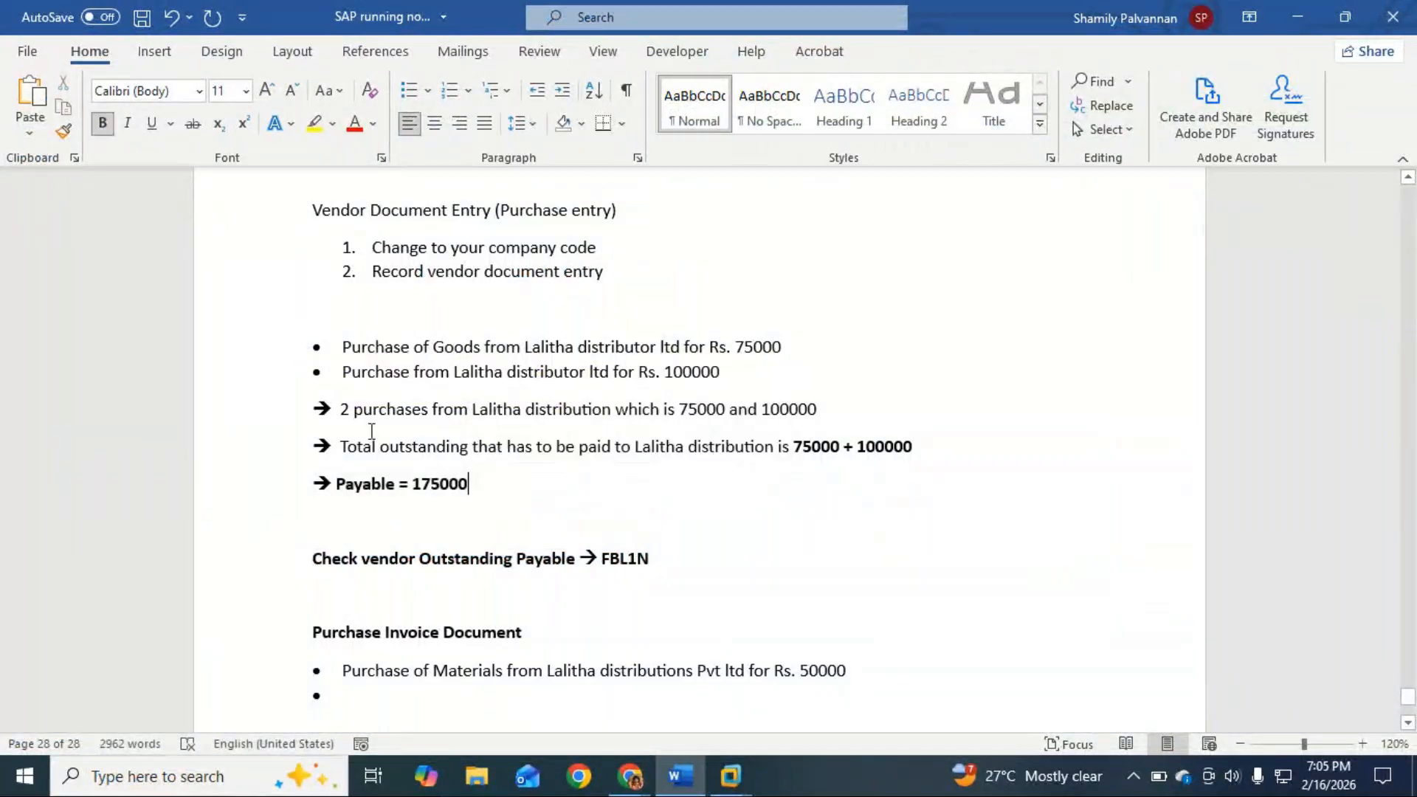
{"action": "left_click_drag", "start_coordinate": [307, 440], "coordinate": [487, 488]}
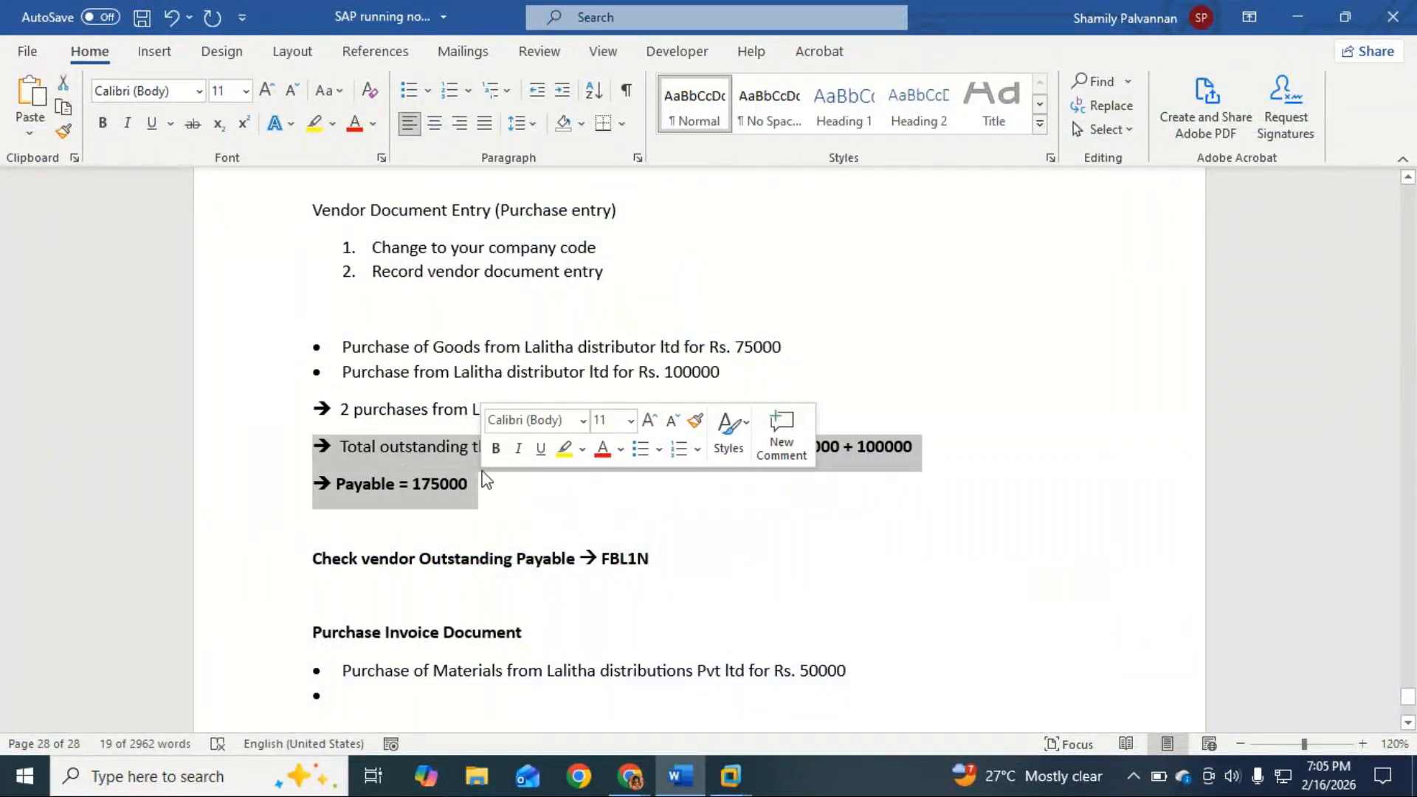
{"action": "scroll", "coordinate": [476, 654], "scroll_direction": "down", "scroll_amount": 2}
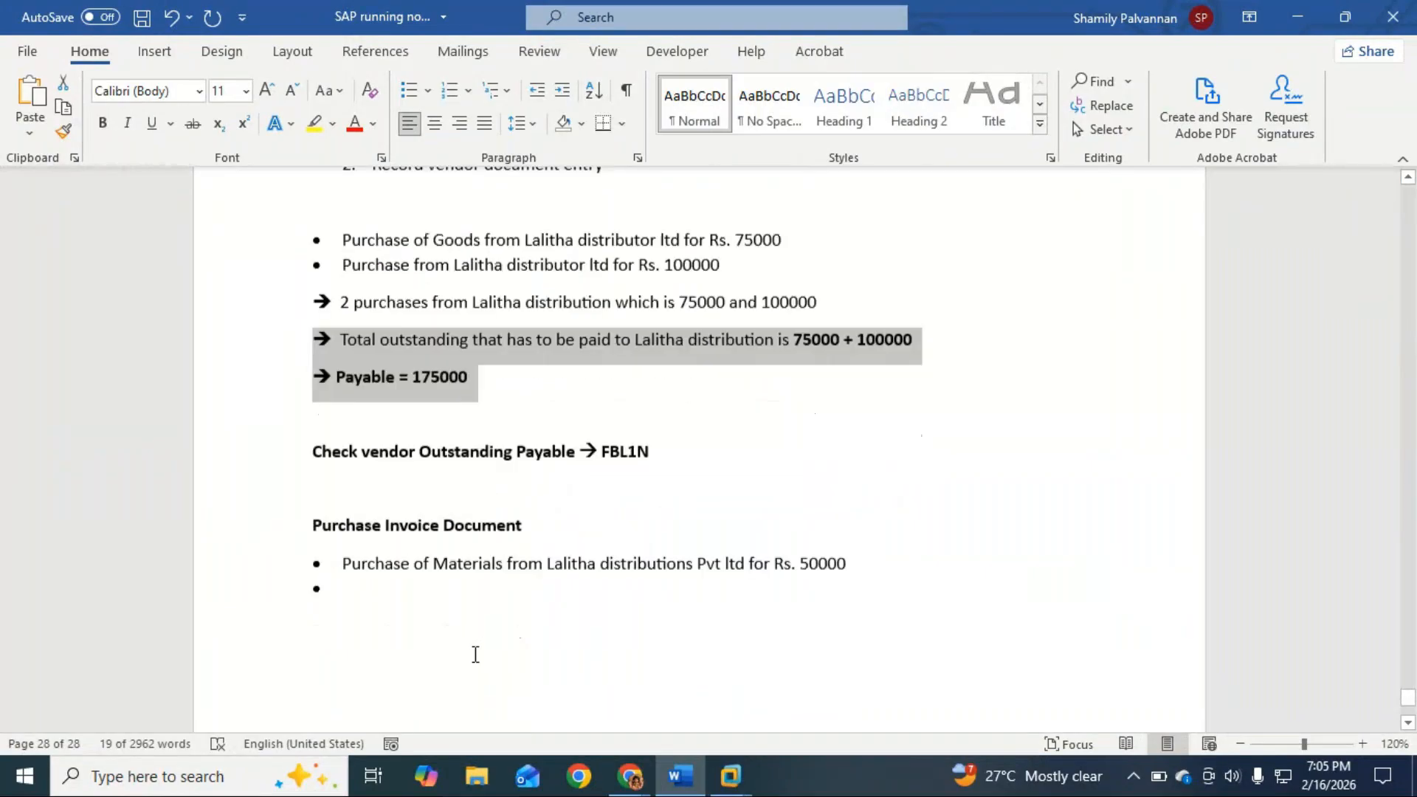
{"action": "left_click", "coordinate": [353, 577]}
{"action": "key", "text": "BackSpace"}
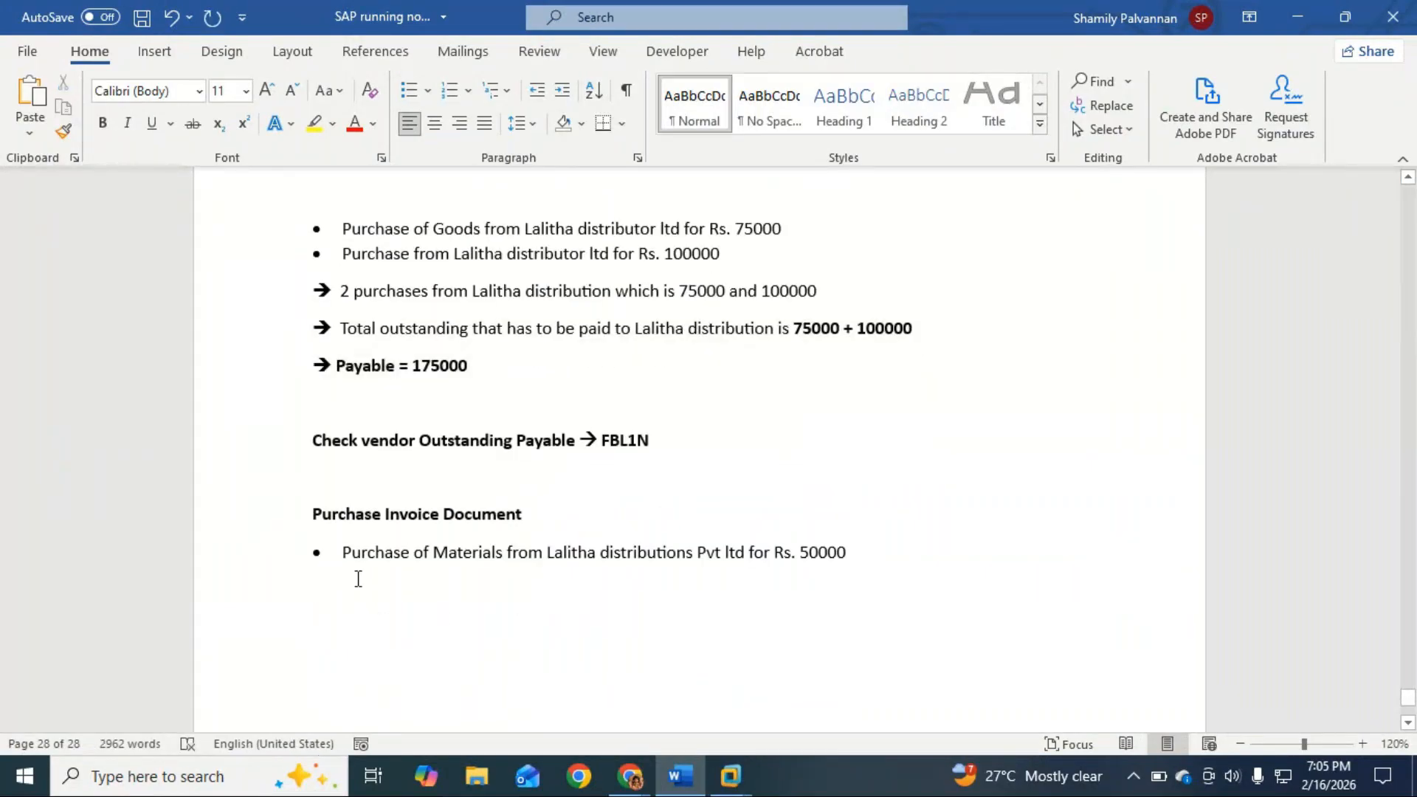
{"action": "type", "text": "➔ Total outstanding that has to be paid to Lalitha distribution is 75000 + 100000 ➔ Payable = 175000"}
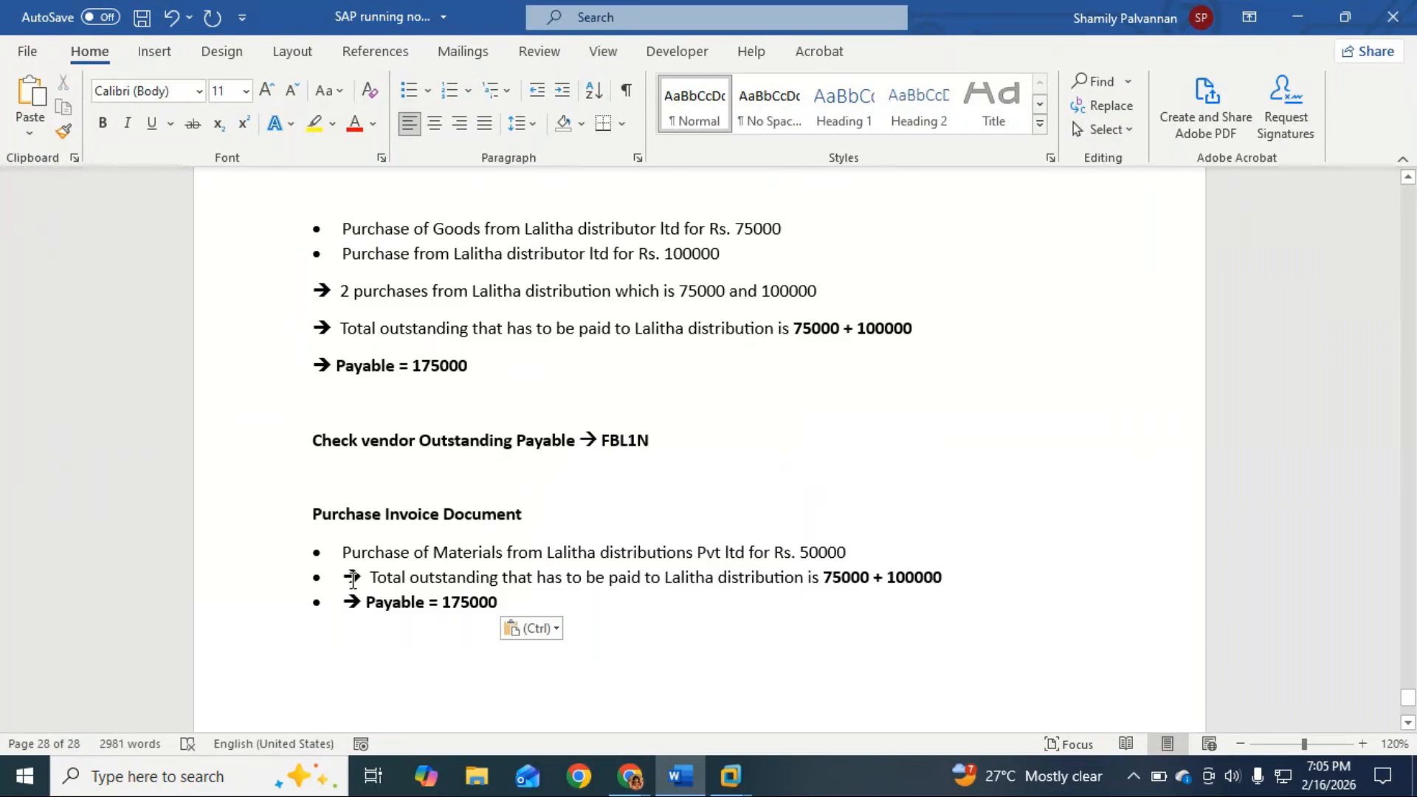
Remove the bullets from the copied total outstanding and payable lines under Purchase Invoice Document.
{"action": "left_click", "coordinate": [347, 578]}
{"action": "key", "text": "BackSpace"}
{"action": "key", "text": "BackSpace"}
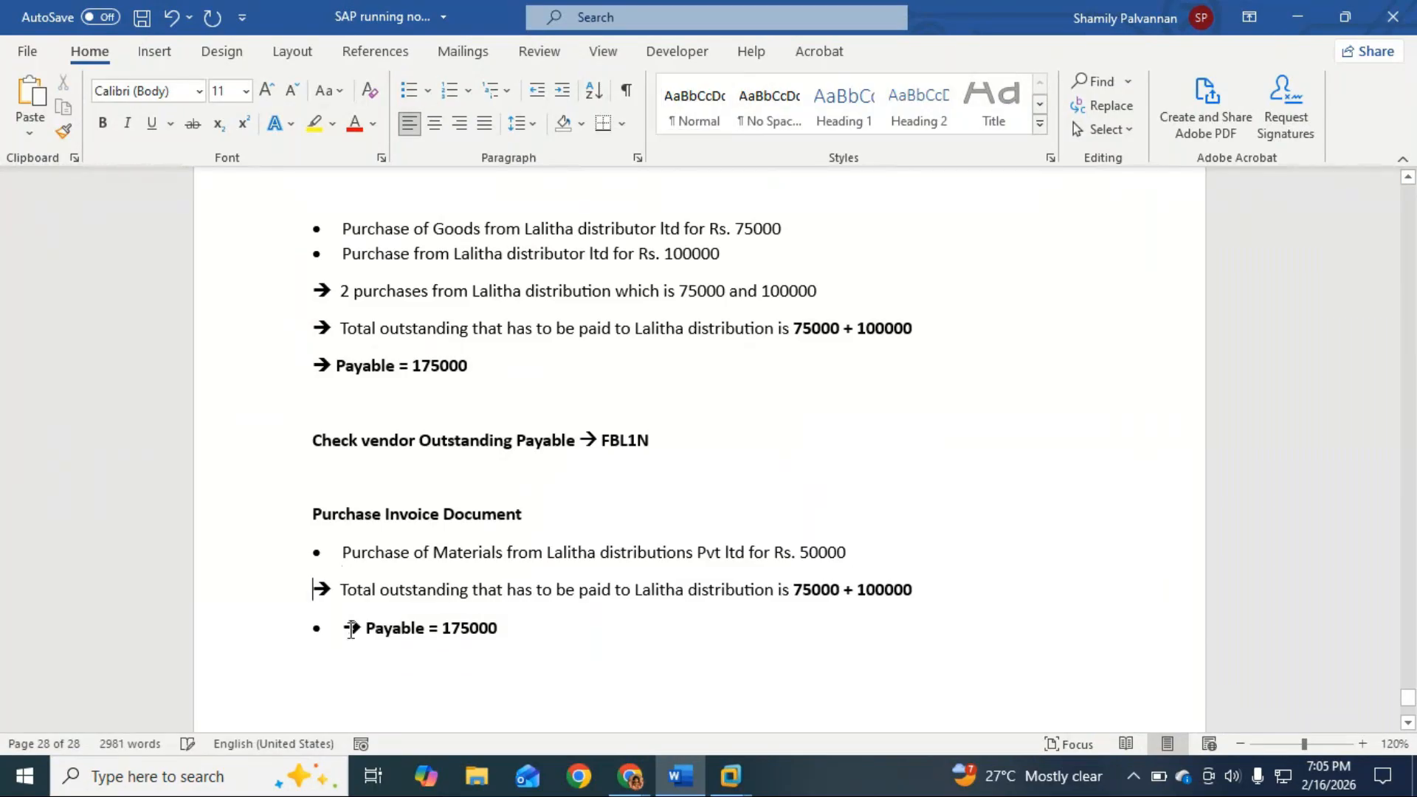
{"action": "left_click", "coordinate": [351, 631]}
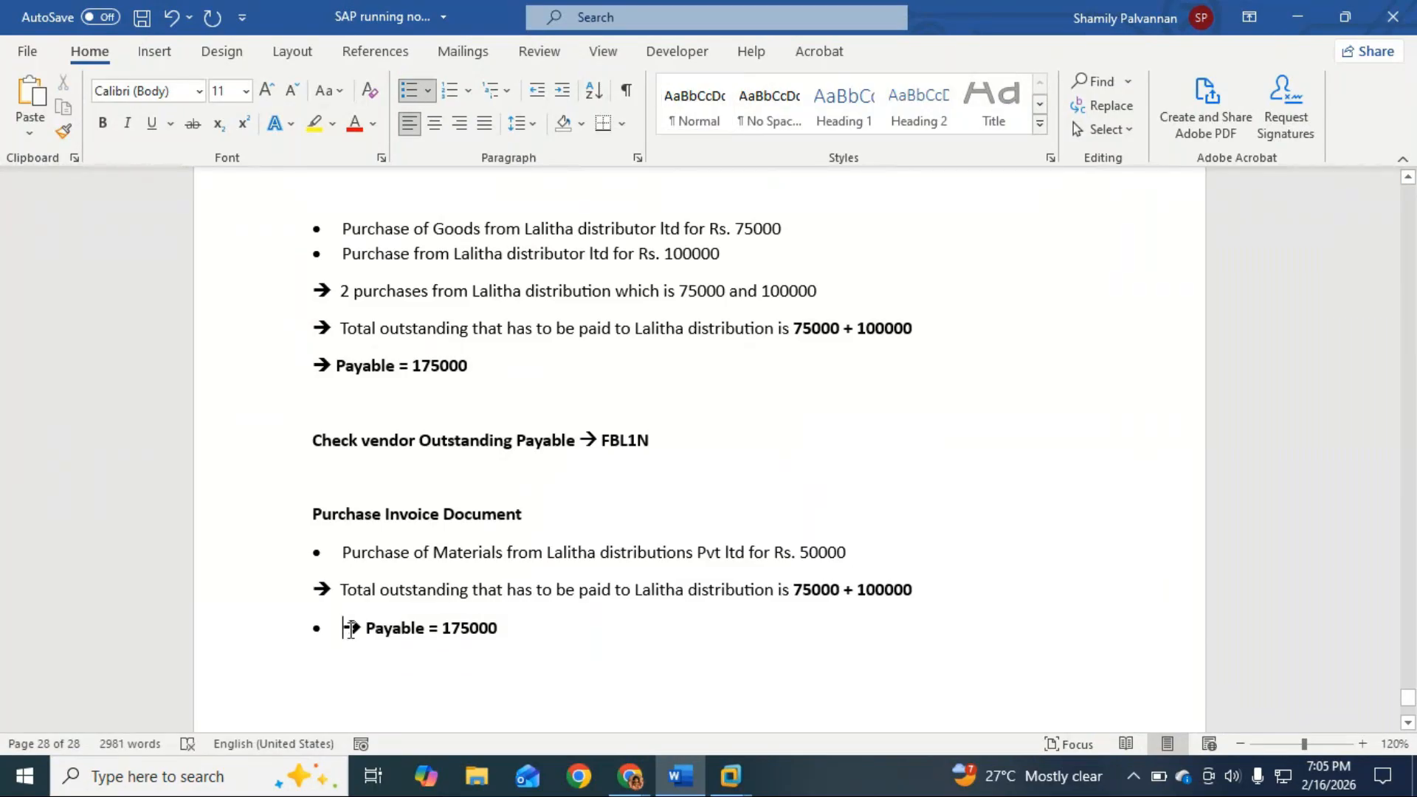
{"action": "key", "text": "BackSpace"}
{"action": "key", "text": "BackSpace"}
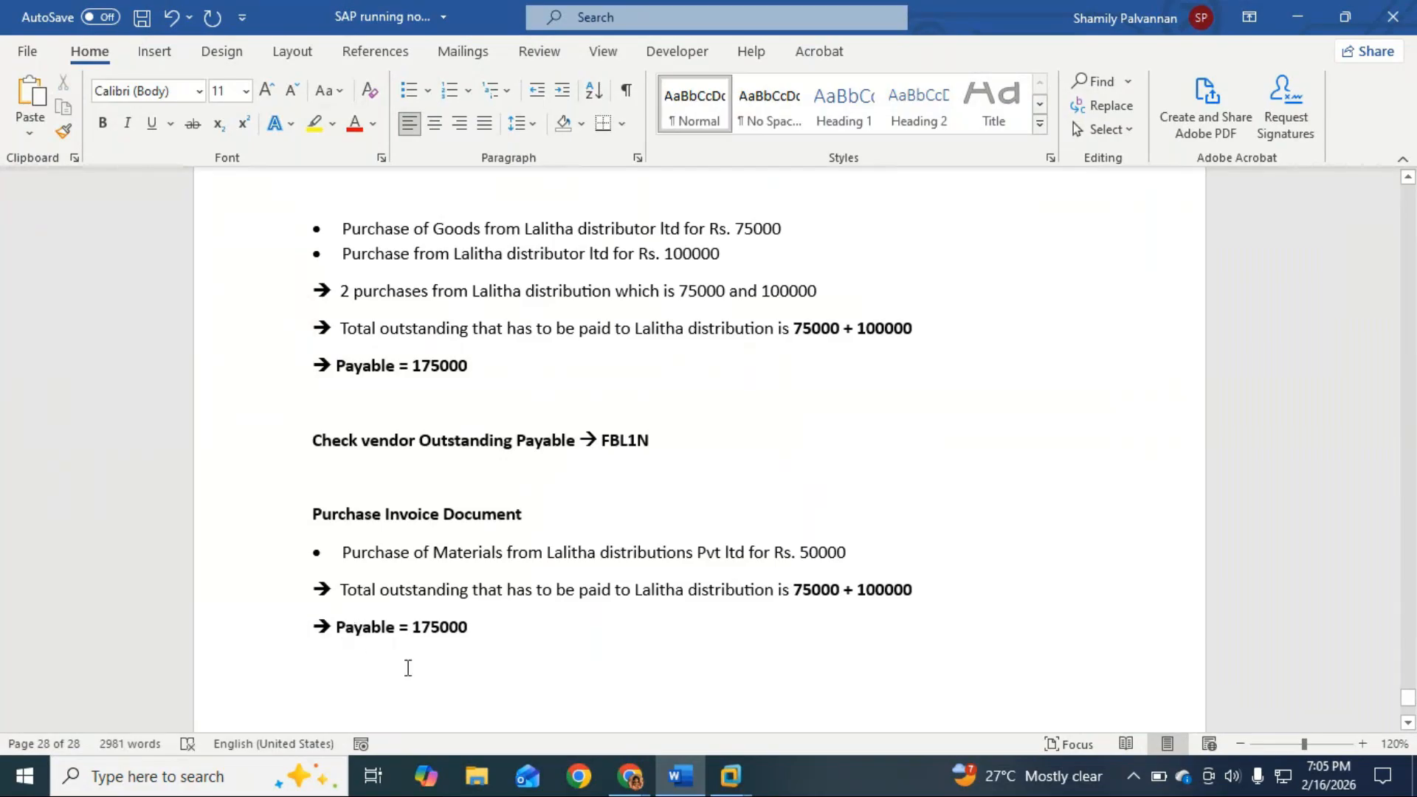
Change the payable amount in the copied line under Purchase Invoice Document to 225000.
{"action": "left_click", "coordinate": [487, 631]}
{"action": "key", "text": "BackSpace"}
{"action": "key", "text": "BackSpace"}
{"action": "key", "text": "BackSpace"}
{"action": "key", "text": "BackSpace"}
{"action": "key", "text": "BackSpace"}
{"action": "key", "text": "BackSpace"}
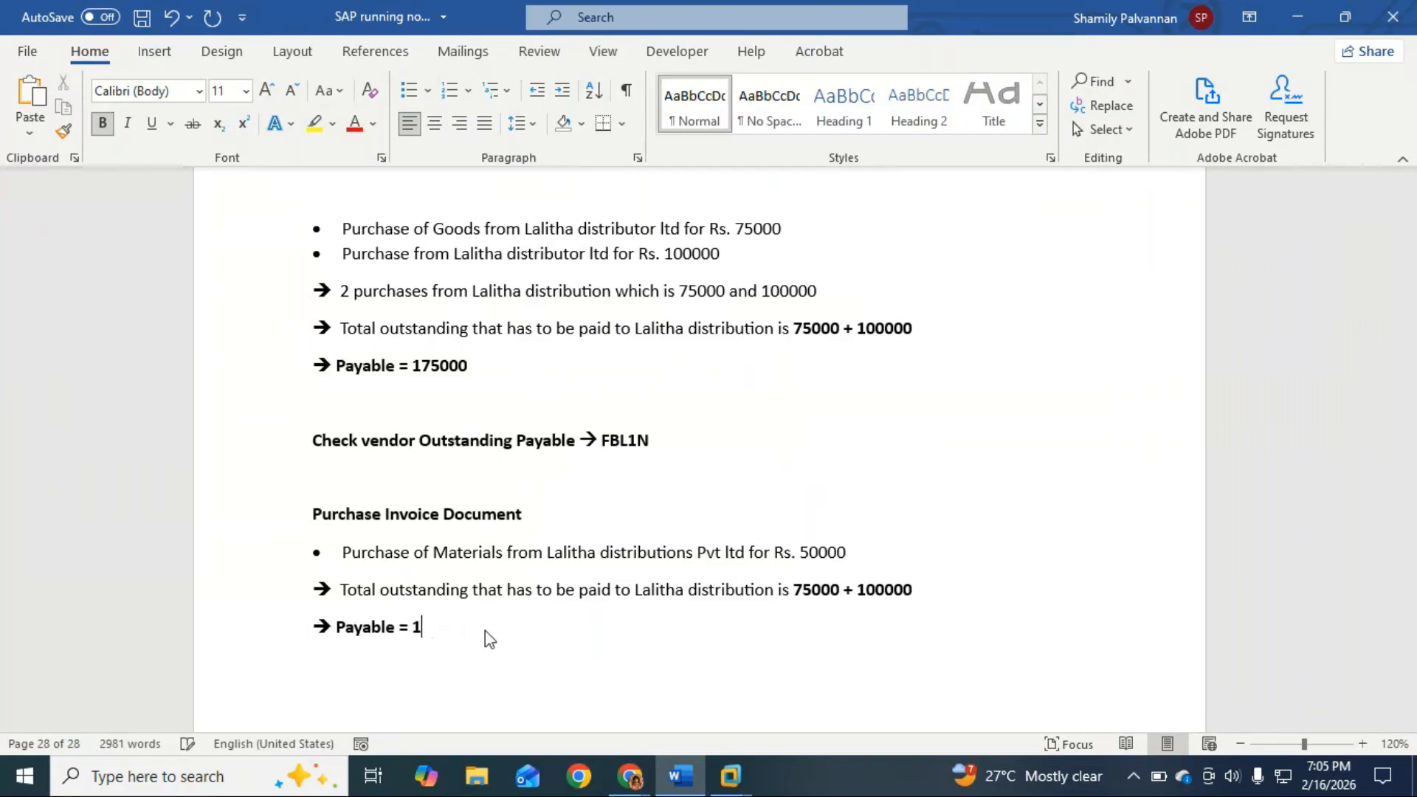
{"action": "type", "text": "225000"}
Append "+ 50000" to the sum in the copied total outstanding line.
{"action": "left_click", "coordinate": [944, 595]}
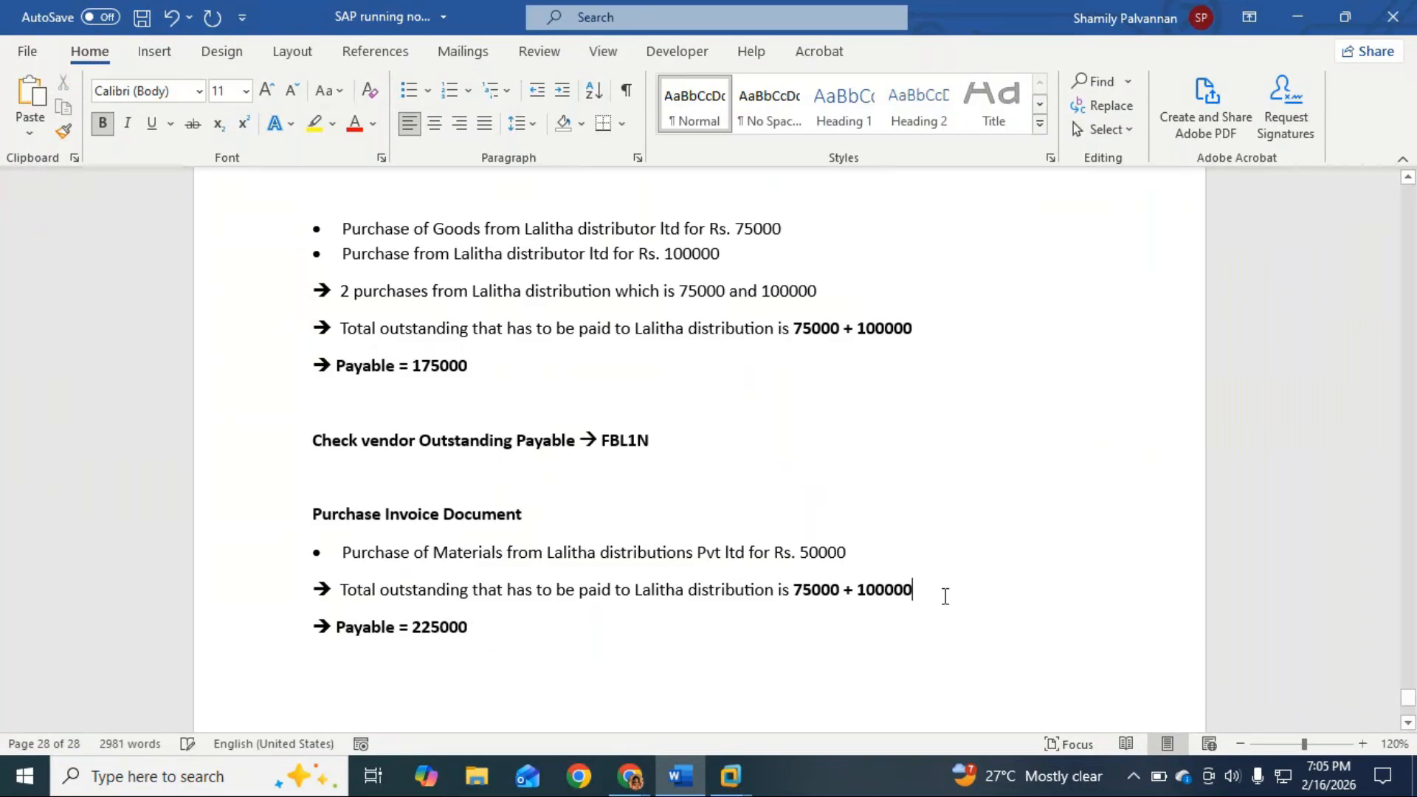
{"action": "type", "text": "+ "}
{"action": "type", "text": "5000"}
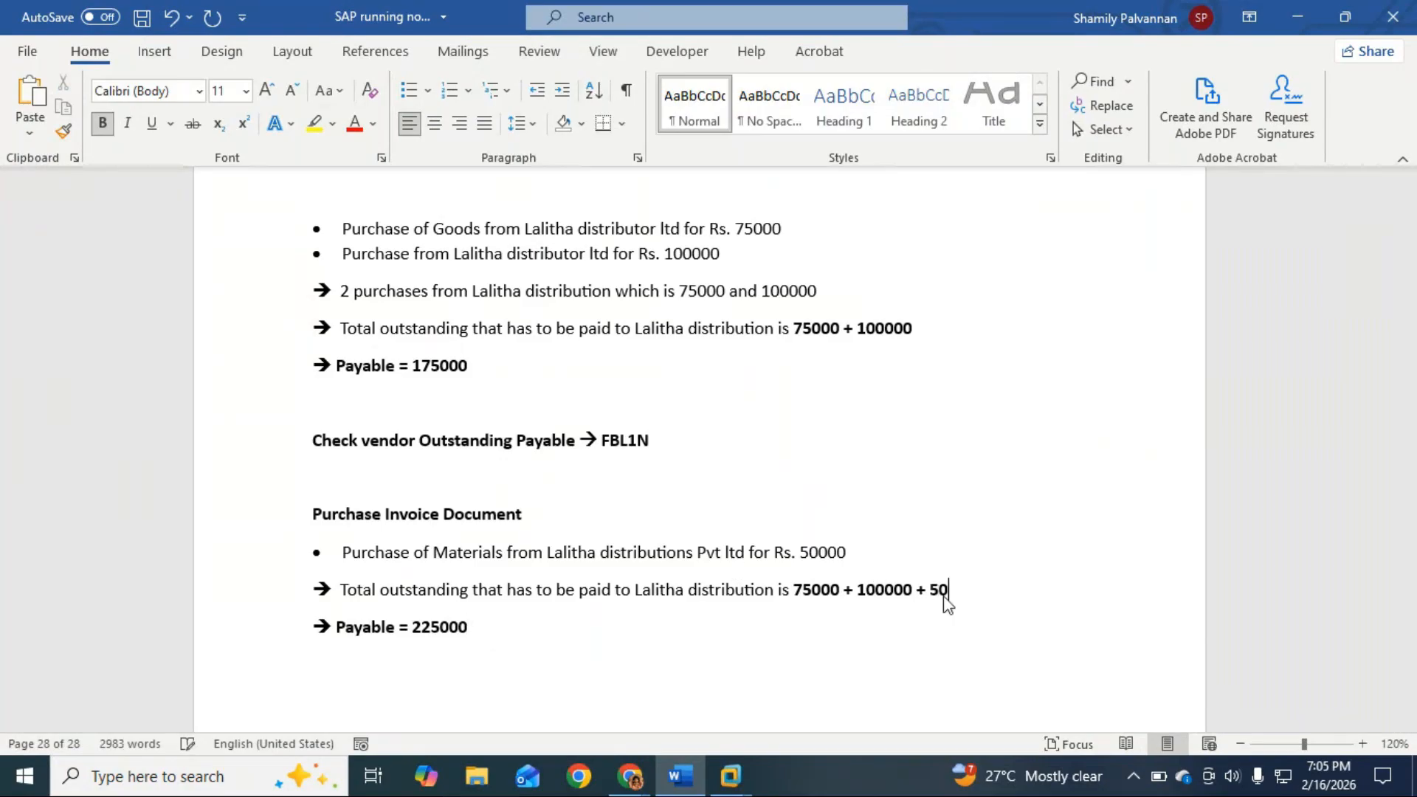
{"action": "type", "text": "0"}
Add the bold heading "Outgoing Payment" below the 225000 payable line, leaving a blank line between them.
{"action": "left_click", "coordinate": [631, 646]}
{"action": "key", "text": "Return"}
{"action": "key", "text": "Return"}
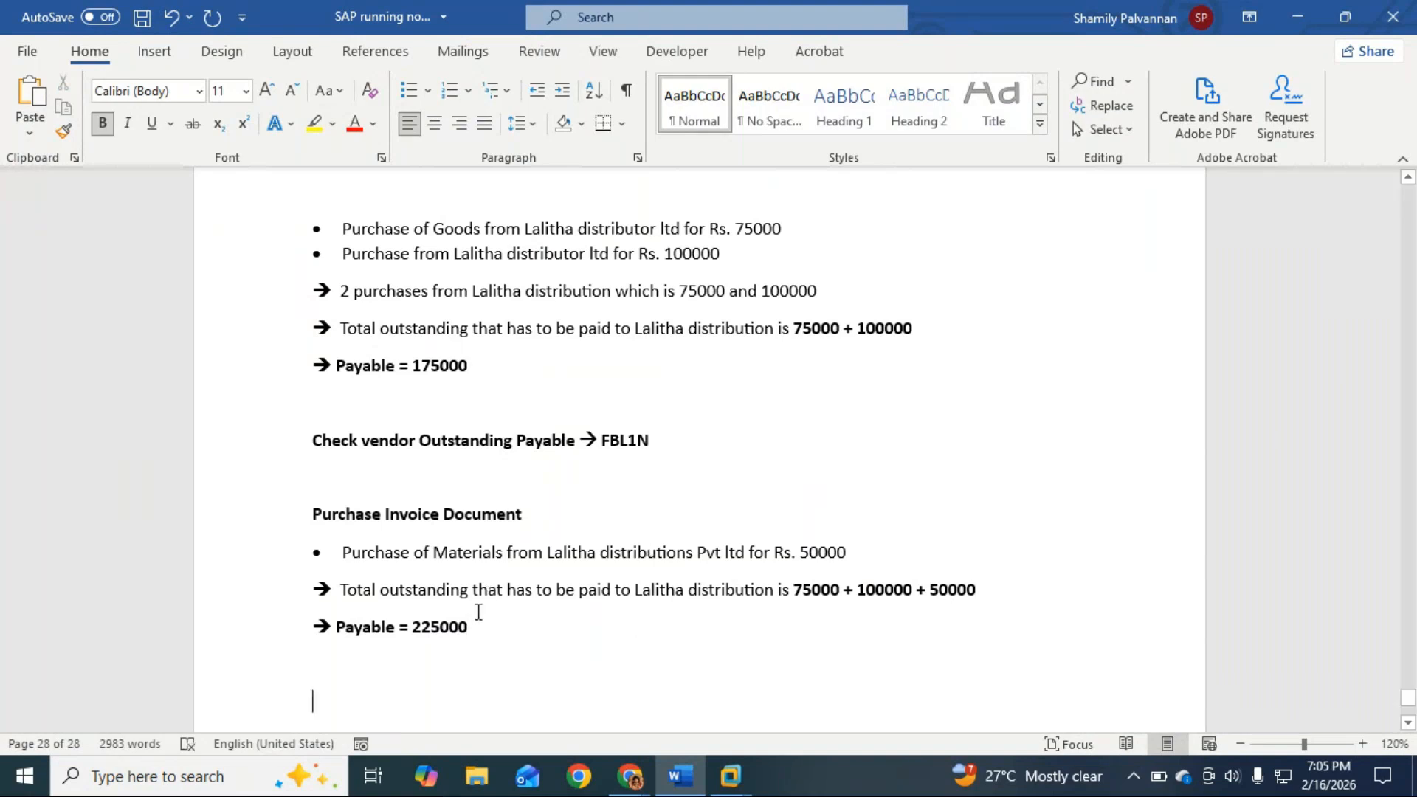
{"action": "type", "text": "P"}
{"action": "key", "text": "BackSpace"}
{"action": "key", "text": "BackSpace"}
{"action": "type", "text": "Out"}
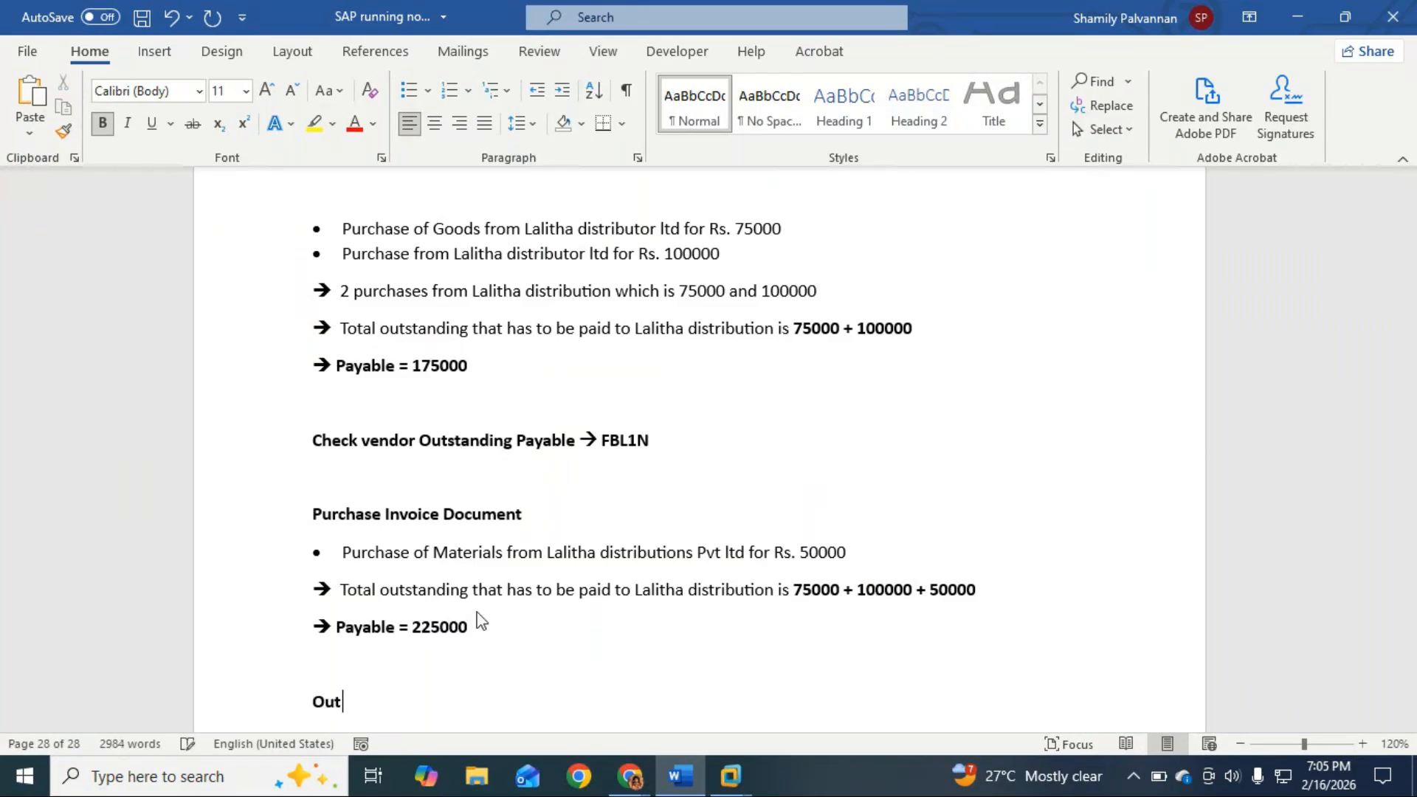
{"action": "type", "text": "goun"}
{"action": "key", "text": "BackSpace"}
{"action": "key", "text": "BackSpace"}
{"action": "type", "text": "ing Payment"}
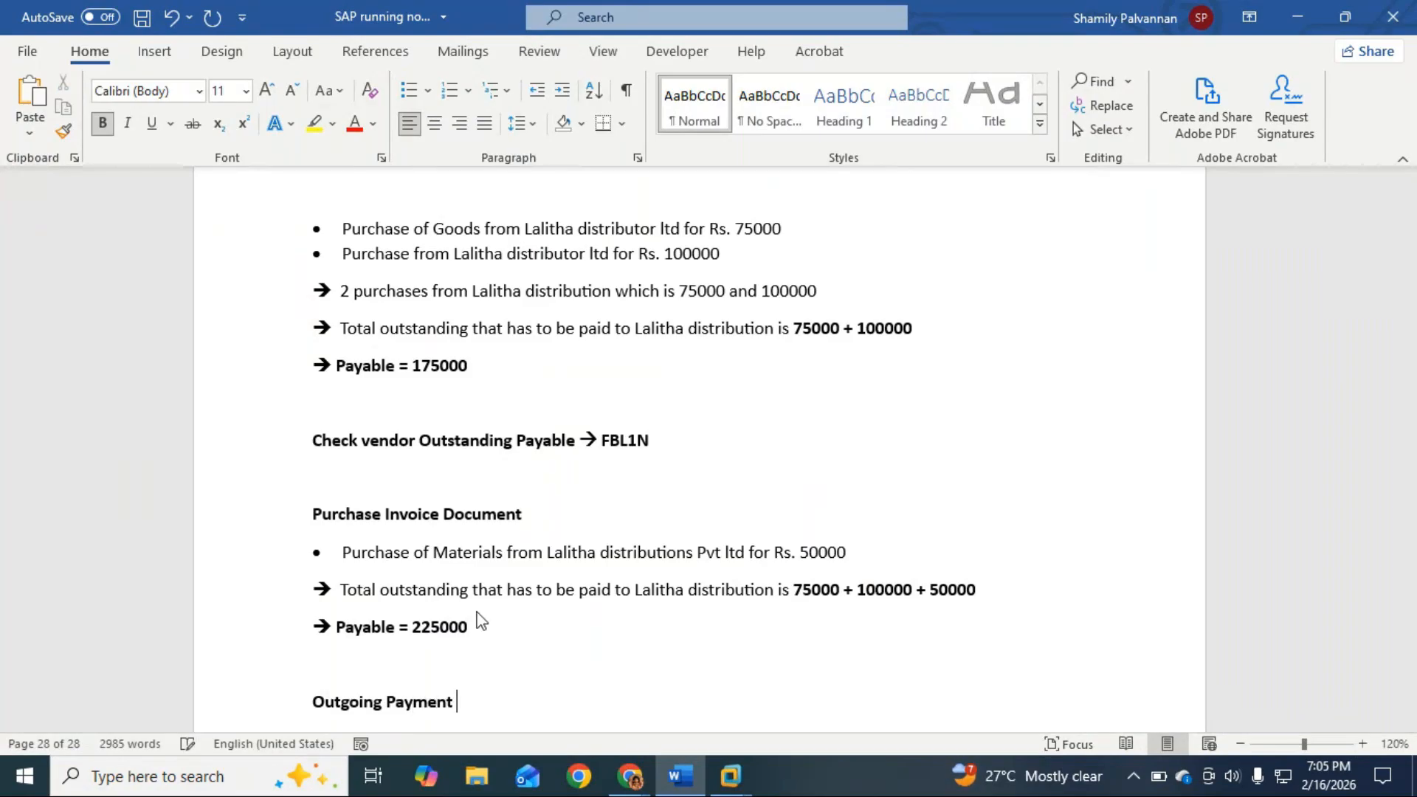
{"action": "type", "text": " - P"}
{"action": "key", "text": "BackSpace"}
{"action": "key", "text": "BackSpace"}
{"action": "key", "text": "BackSpace"}
{"action": "key", "text": "BackSpace"}
{"action": "key", "text": "alt+Tab"}
{"action": "key", "text": "alt+Tab"}
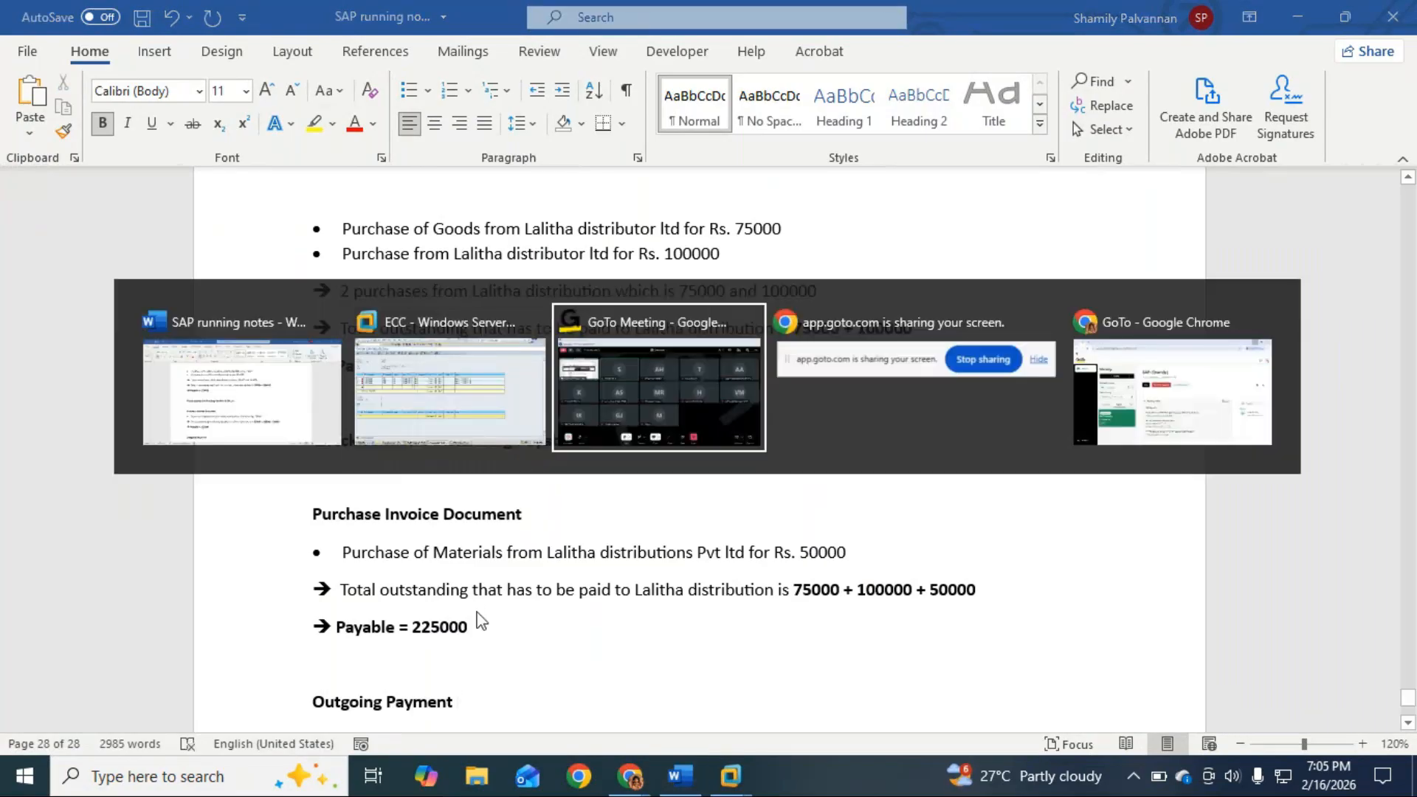
{"action": "key", "text": "alt+Tab"}
{"action": "key", "text": "alt+Tab"}
{"action": "key", "text": "alt+Tab"}
{"action": "key", "text": "alt+Tab"}
{"action": "key", "text": "alt+Tab"}
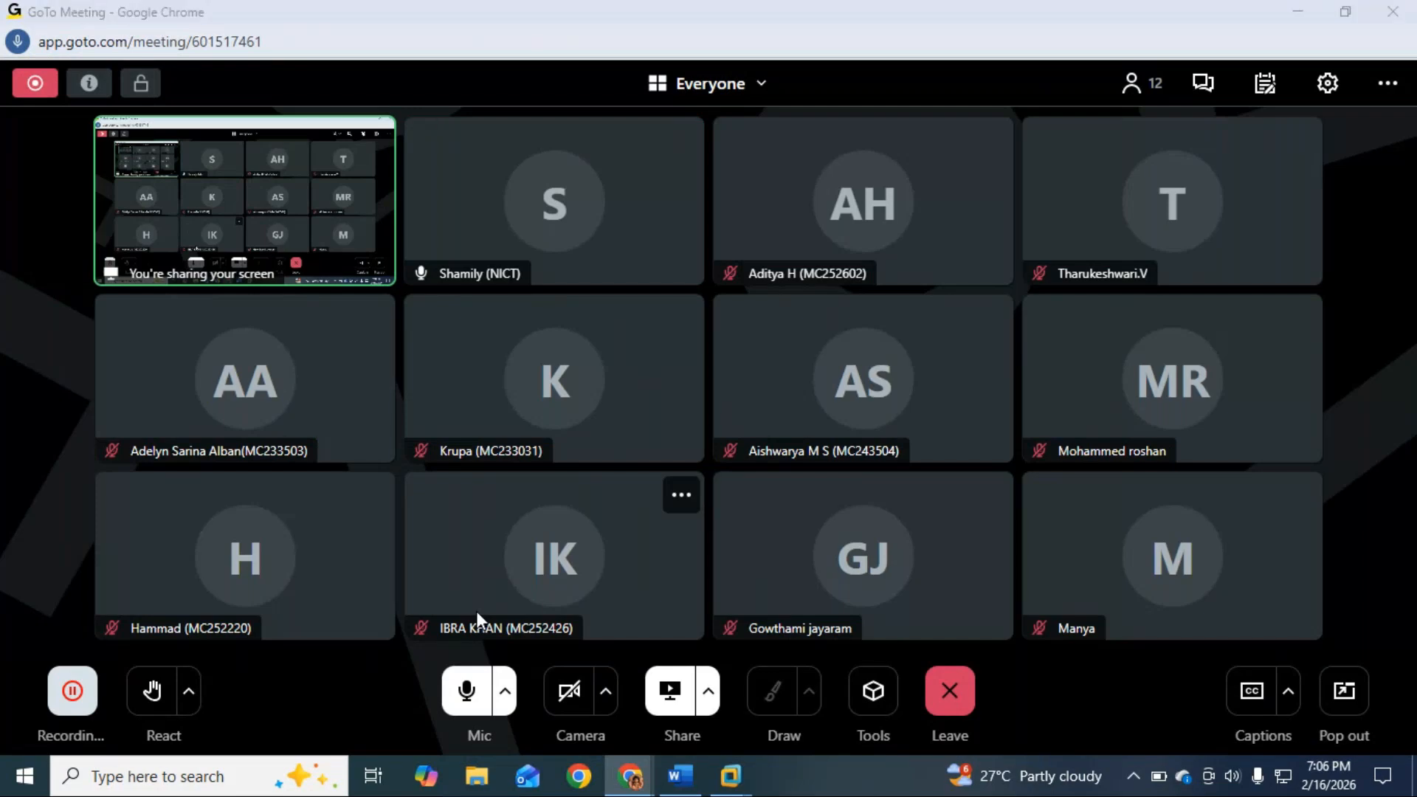
{"action": "key", "text": "alt+Tab"}
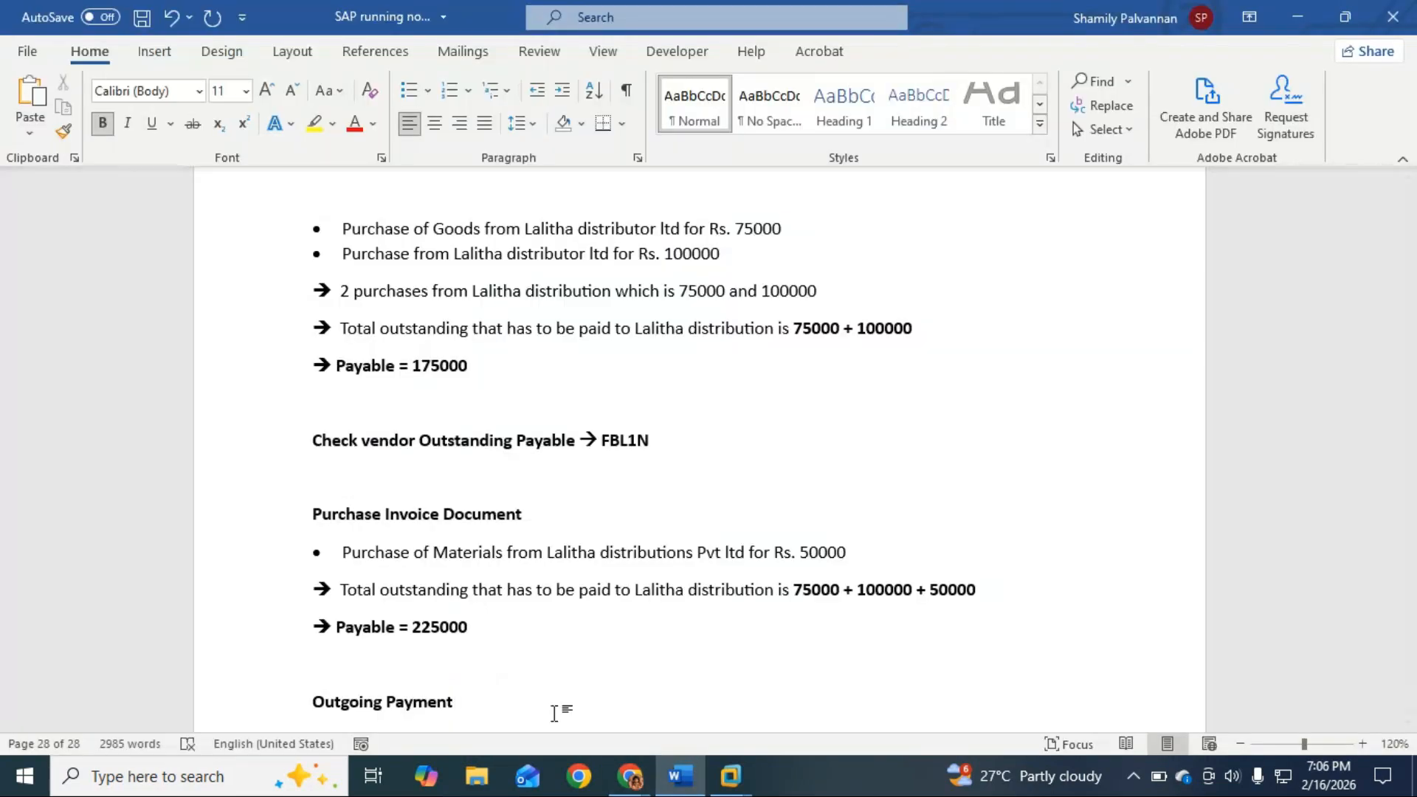
Extend the Outgoing Payment heading with "– Paying against purchase" and start a new line below it.
{"action": "scroll", "coordinate": [555, 713], "scroll_direction": "down", "scroll_amount": 1}
{"action": "left_click", "coordinate": [516, 649]}
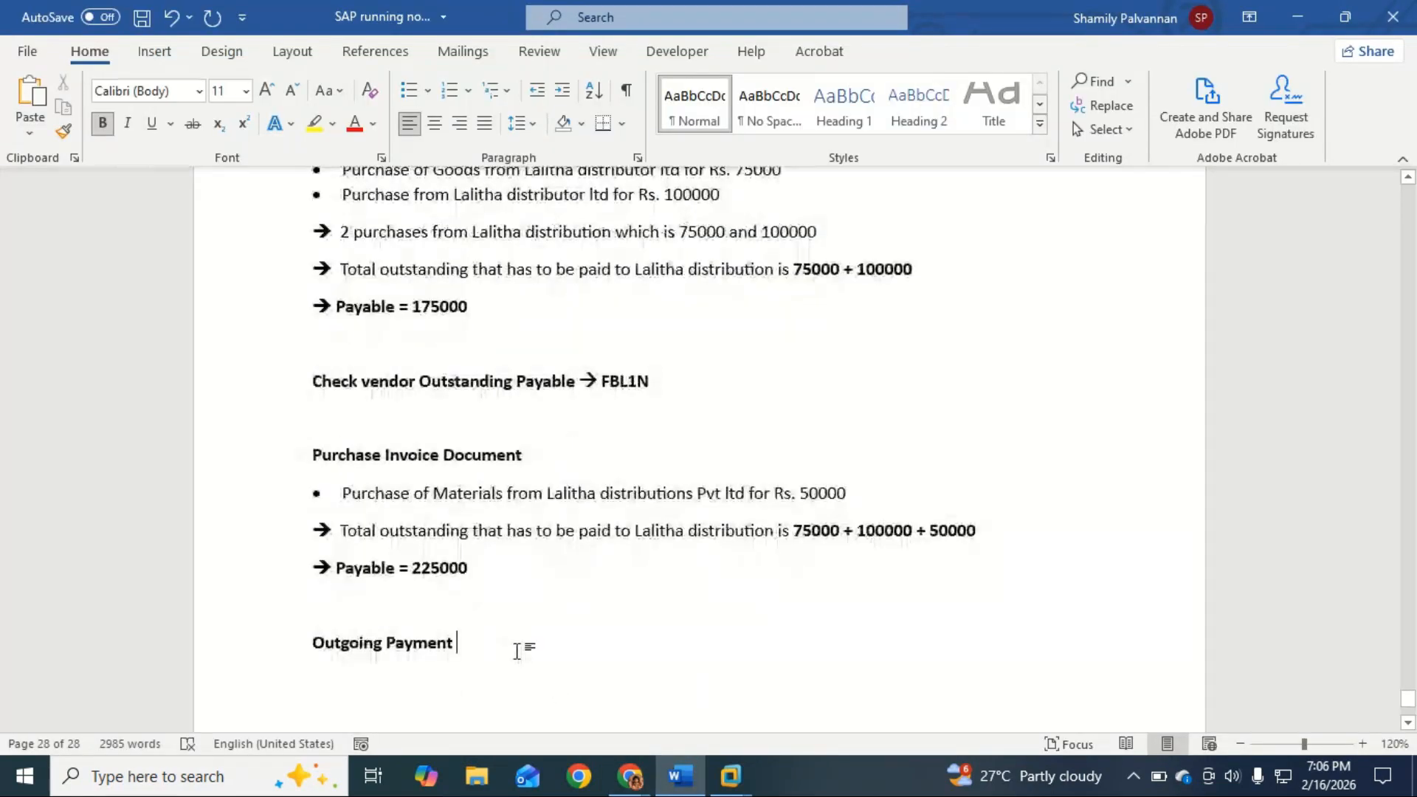
{"action": "type", "text": "-"}
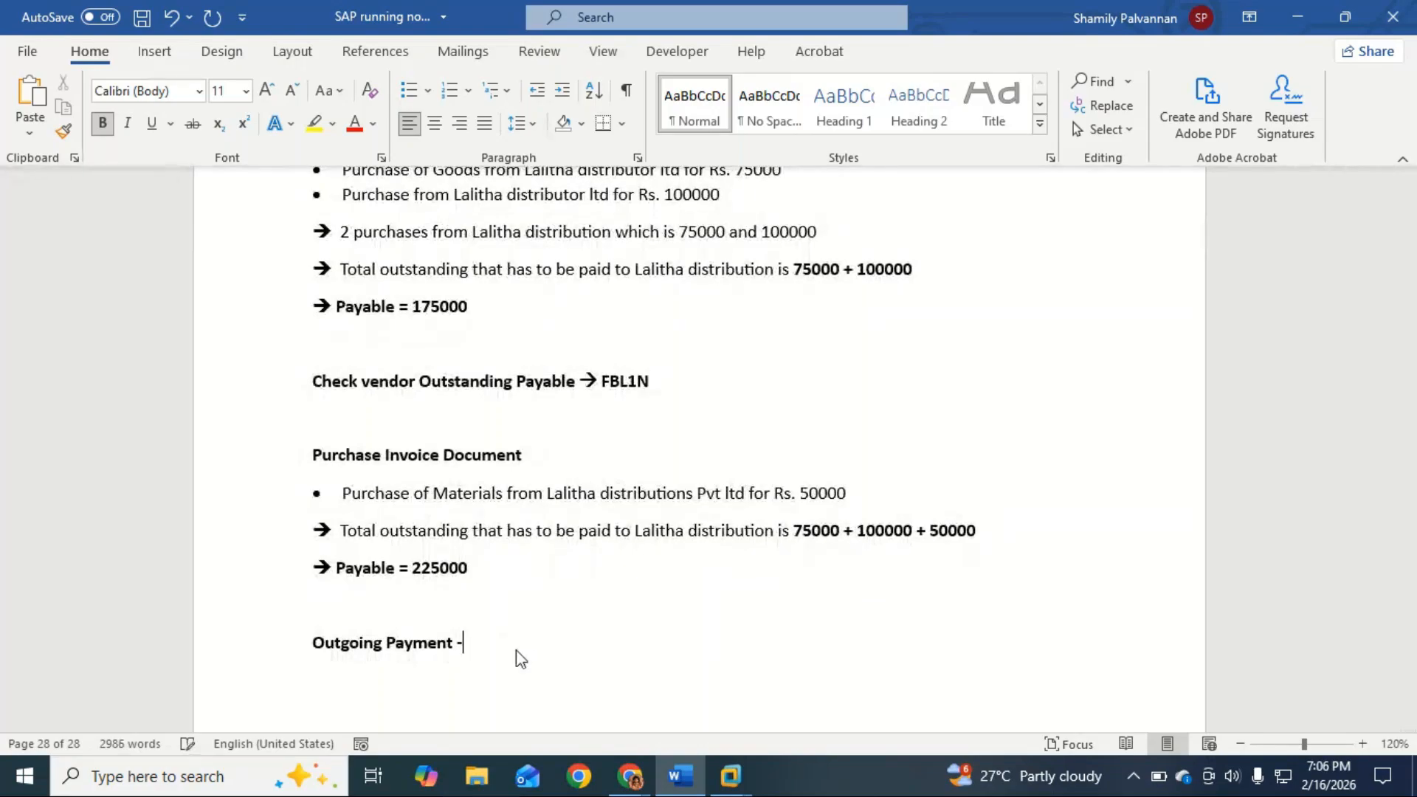
{"action": "type", "text": " pa"}
{"action": "key", "text": "BackSpace"}
{"action": "key", "text": "BackSpace"}
{"action": "type", "text": "Paying againg"}
{"action": "key", "text": "BackSpace"}
{"action": "type", "text": "st purchase"}
{"action": "key", "text": "Return"}
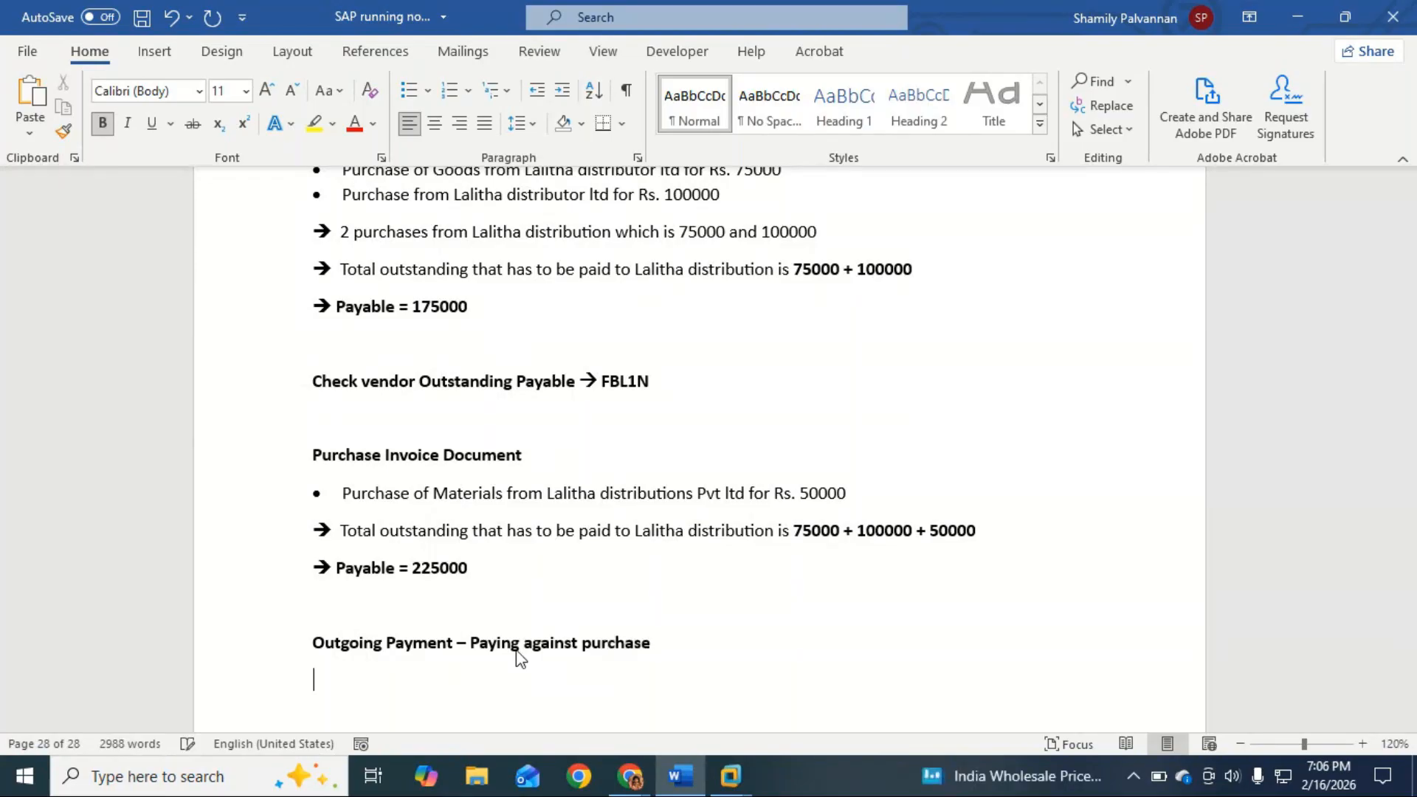
Start a bulleted line under the outgoing payment heading with the text "Paid Rs.75000".
{"action": "left_click", "coordinate": [409, 91]}
{"action": "type", "text": "Pu"}
{"action": "key", "text": "BackSpace"}
{"action": "type", "text": "A"}
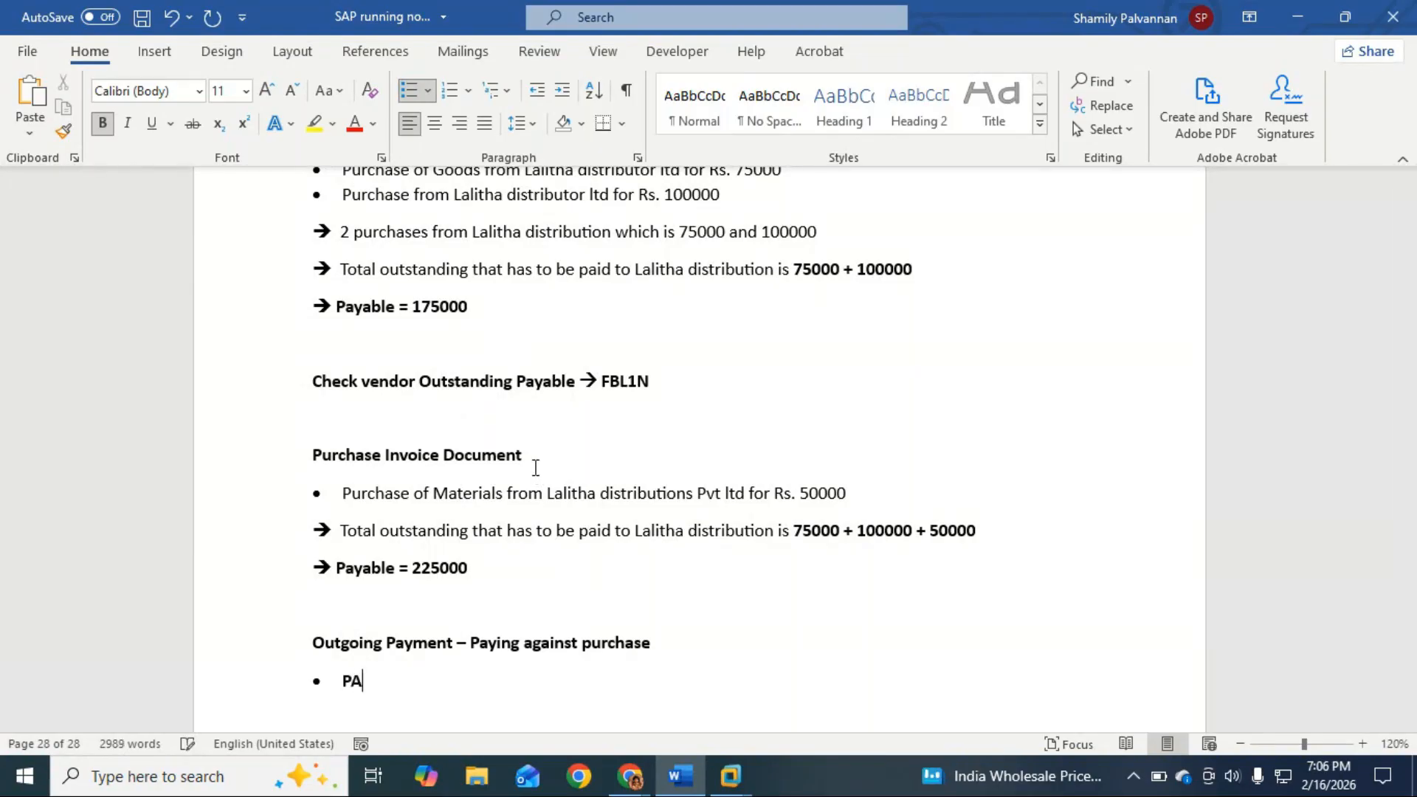
{"action": "key", "text": "BackSpace"}
{"action": "type", "text": "aif"}
{"action": "key", "text": "BackSpace"}
{"action": "type", "text": "d Rs."}
{"action": "key", "text": "BackSpace"}
{"action": "type", "text": "750000"}
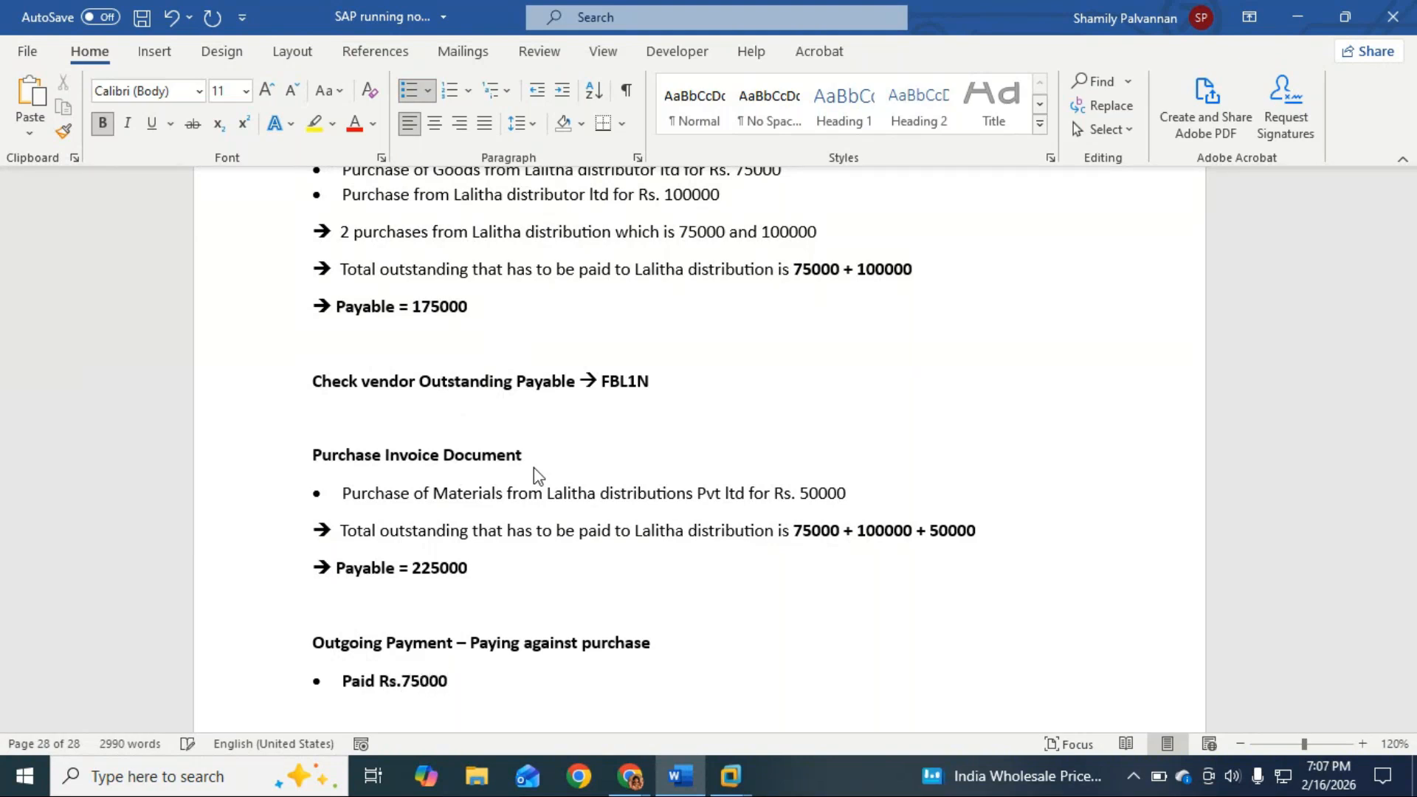
Continue the payment bullet with "to Lalitha Distribution Ltd".
{"action": "key", "text": "BackSpace"}
{"action": "type", "text": "to Lalitha dis"}
{"action": "key", "text": "BackSpace"}
{"action": "key", "text": "BackSpace"}
{"action": "key", "text": "BackSpace"}
{"action": "type", "text": "Sistr"}
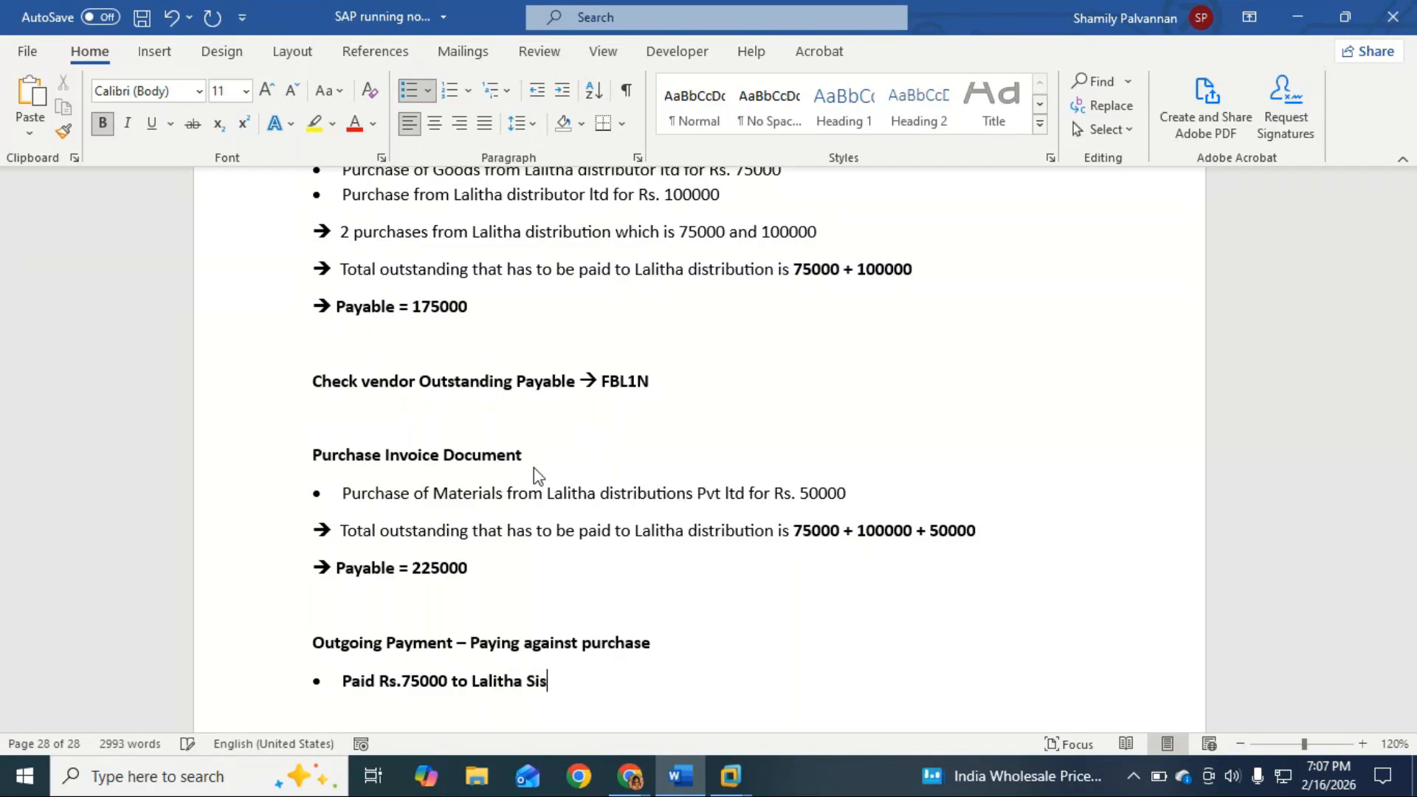
{"action": "key", "text": "BackSpace"}
{"action": "key", "text": "BackSpace"}
{"action": "key", "text": "BackSpace"}
{"action": "key", "text": "BackSpace"}
{"action": "key", "text": "BackSpace"}
{"action": "type", "text": "Distribution Ltd"}
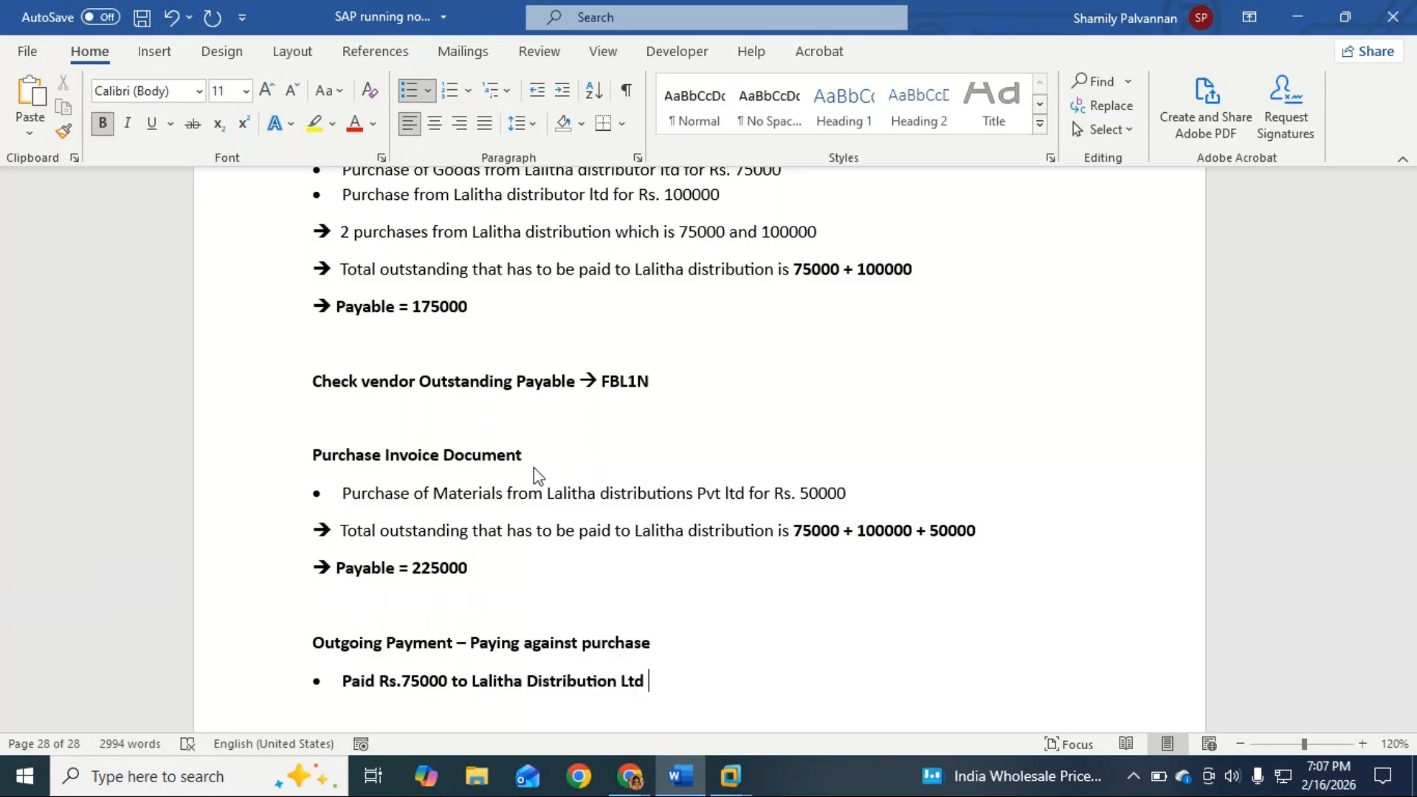
Complete the payment bullet with "by Bank" and end the bulleted list.
{"action": "type", "text": " by cash"}
{"action": "key", "text": "BackSpace"}
{"action": "key", "text": "BackSpace"}
{"action": "key", "text": "BackSpace"}
{"action": "key", "text": "BackSpace"}
{"action": "type", "text": "Bank"}
{"action": "key", "text": "BackSpace"}
{"action": "type", "text": "k"}
{"action": "key", "text": "BackSpace"}
{"action": "type", "text": "k"}
{"action": "key", "text": "Return"}
{"action": "key", "text": "Return"}
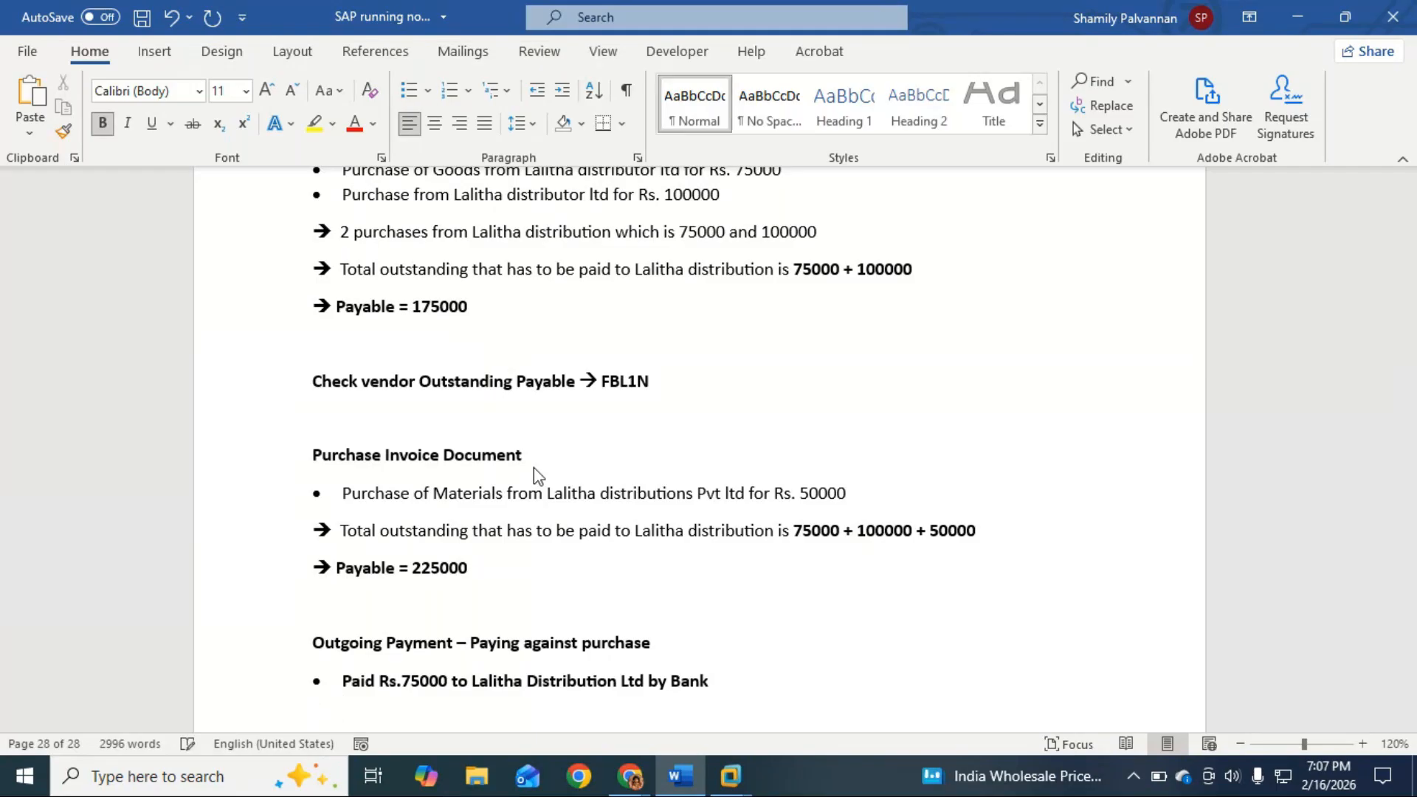
Append an arrow and the transaction code "F-53" to the outgoing payment heading.
{"action": "left_click", "coordinate": [682, 640]}
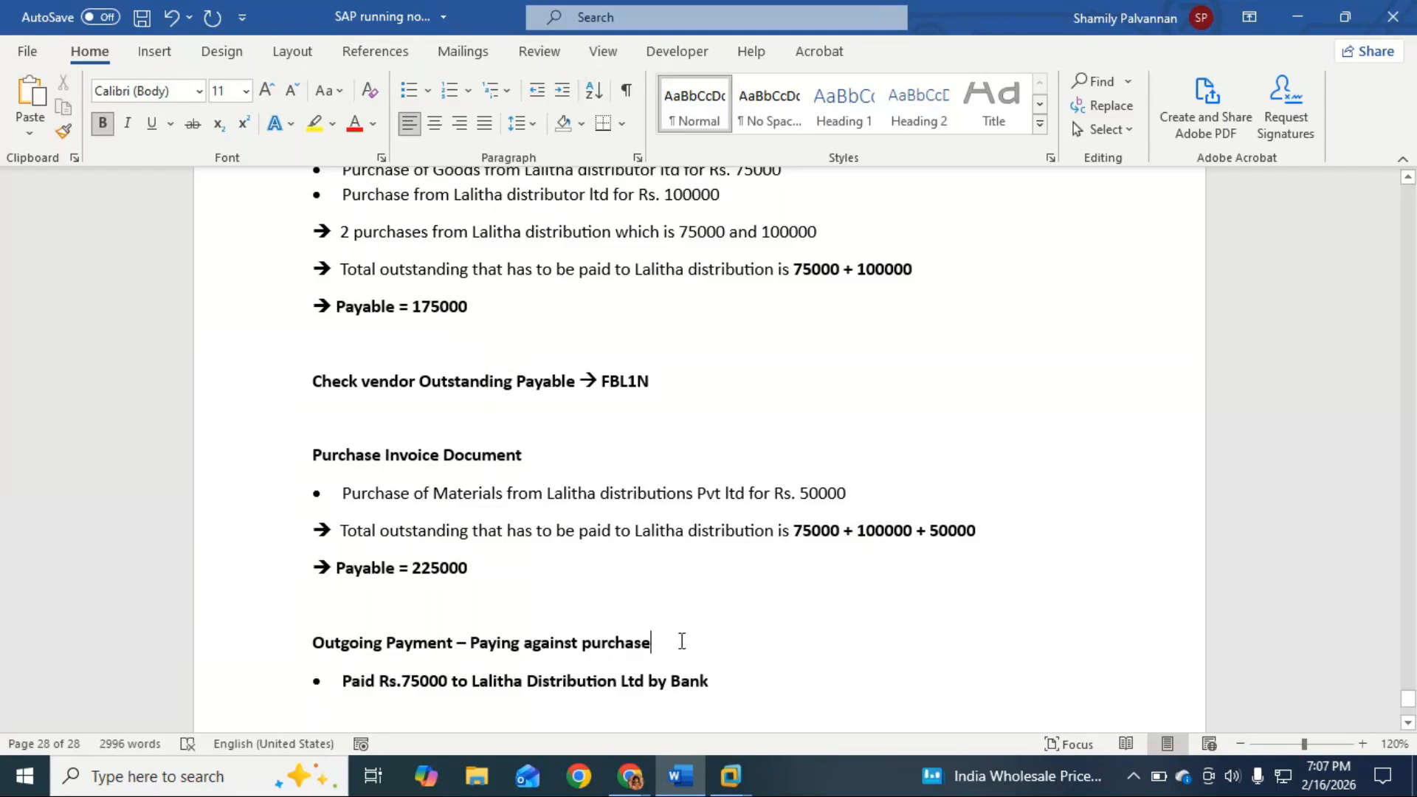
{"action": "type", "text": "==> "}
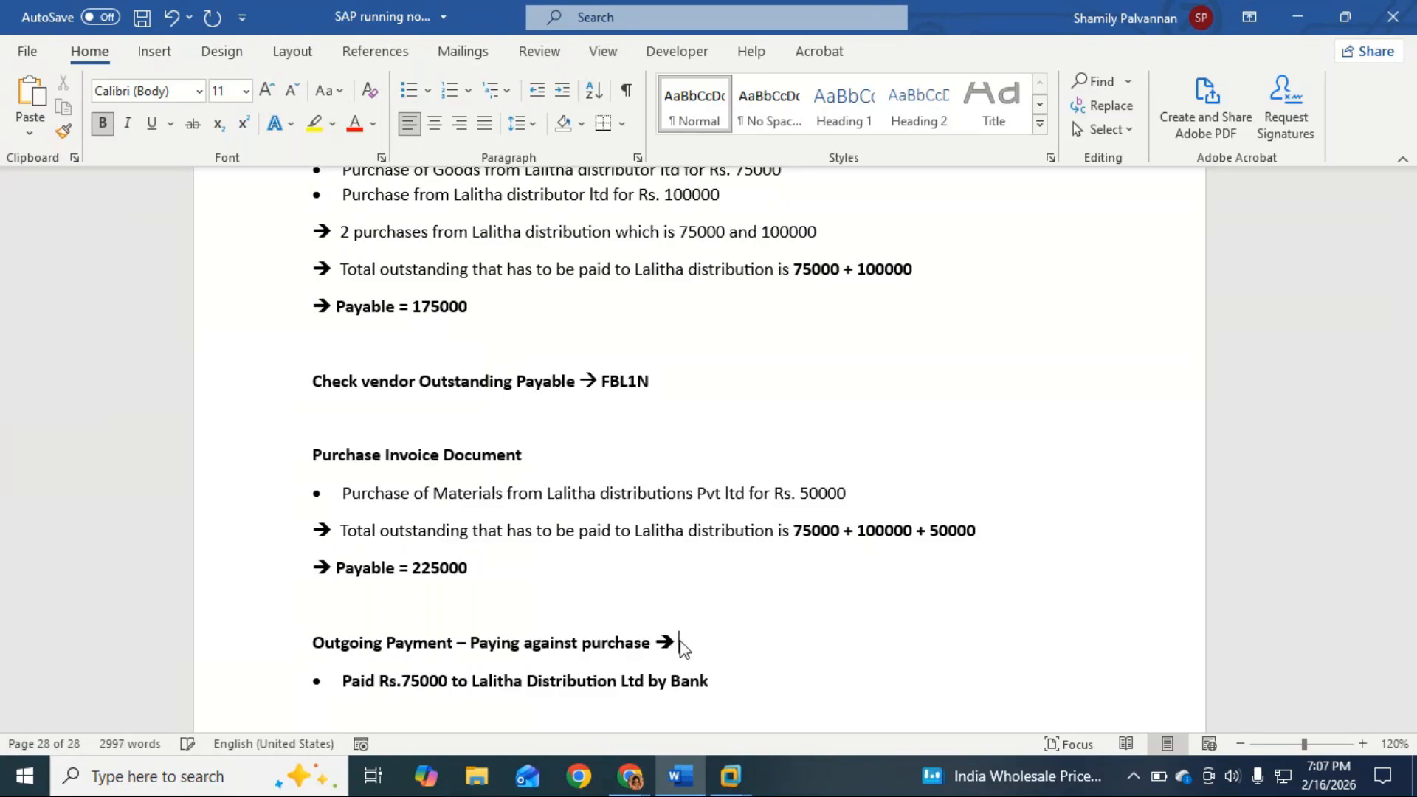
{"action": "type", "text": "F-"}
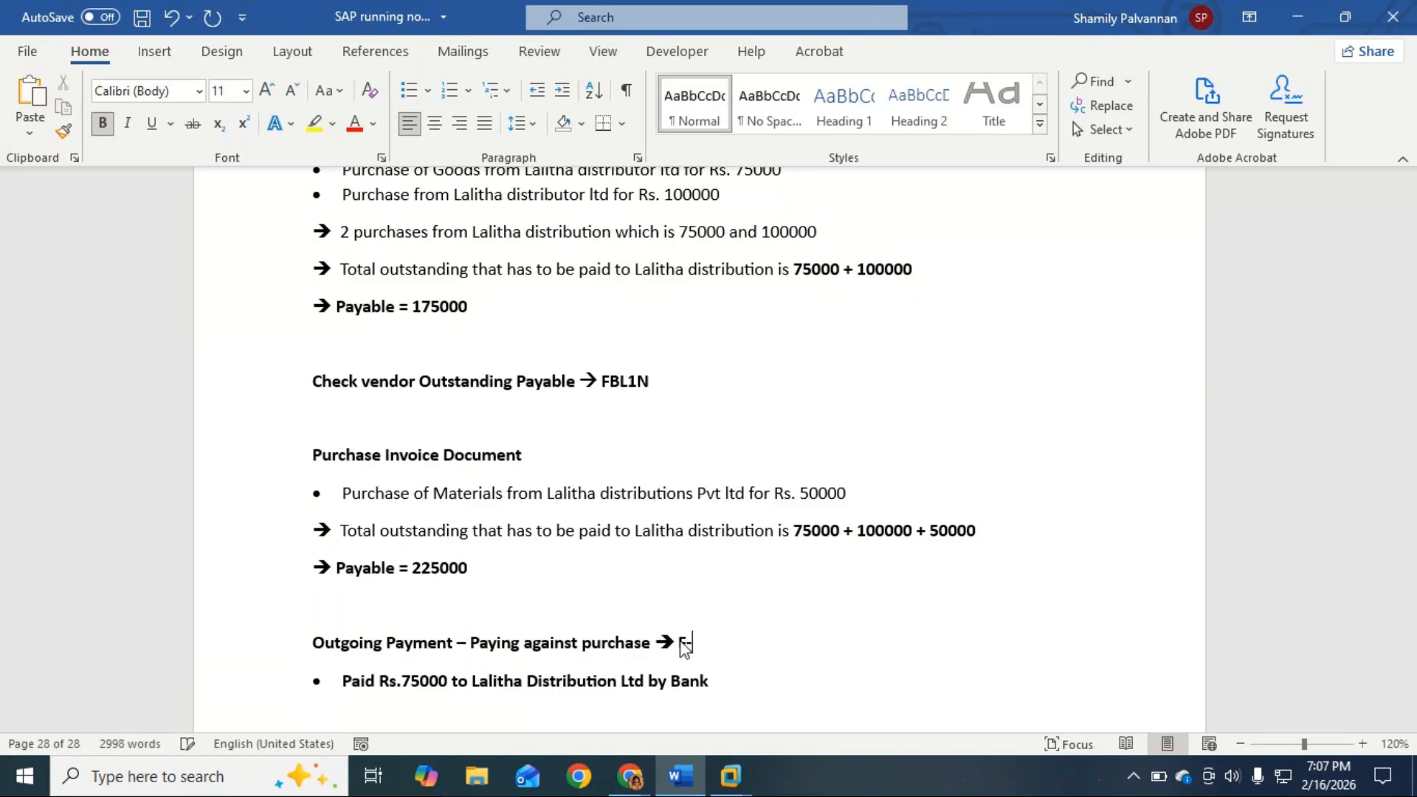
{"action": "type", "text": "55"}
{"action": "key", "text": "BackSpace"}
{"action": "key", "text": "BackSpace"}
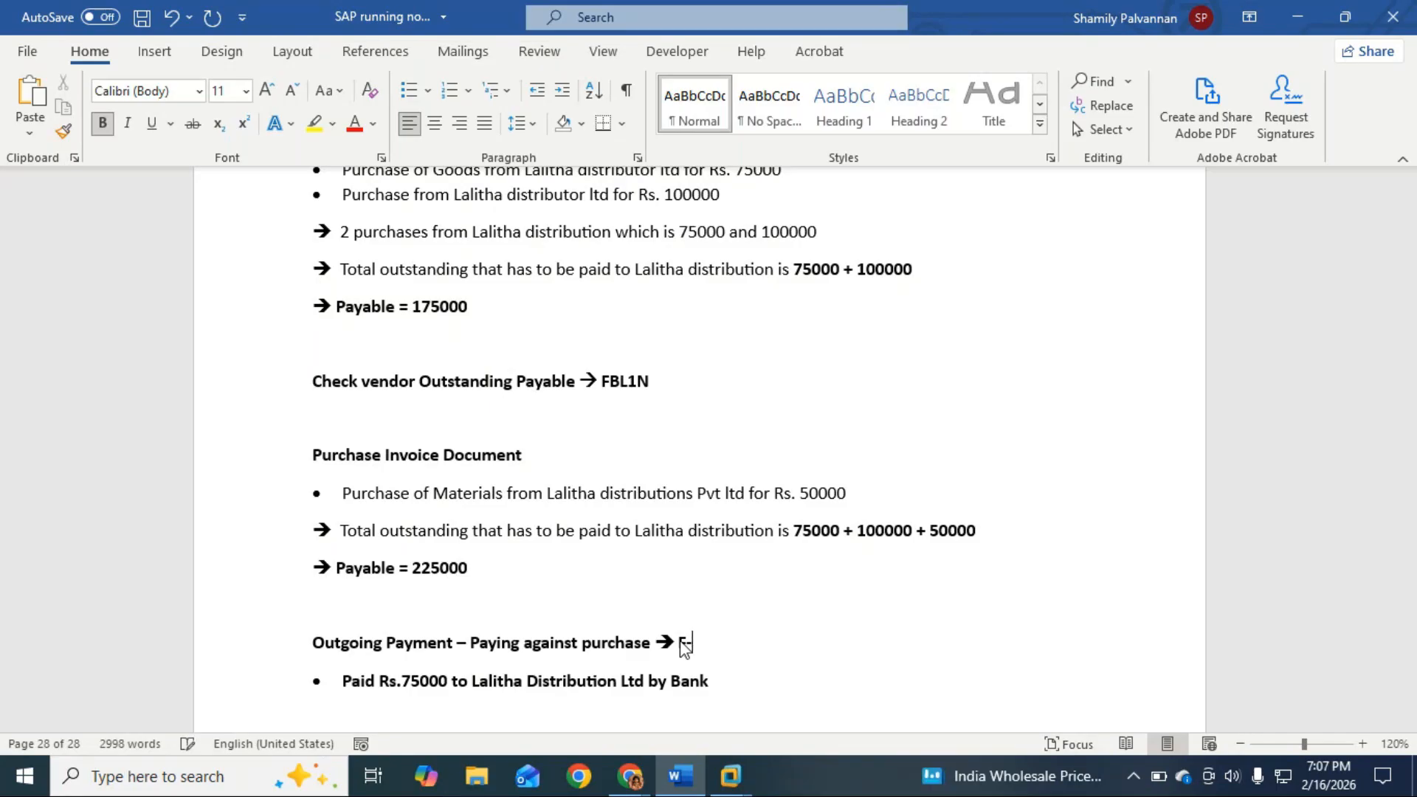
{"action": "type", "text": "53"}
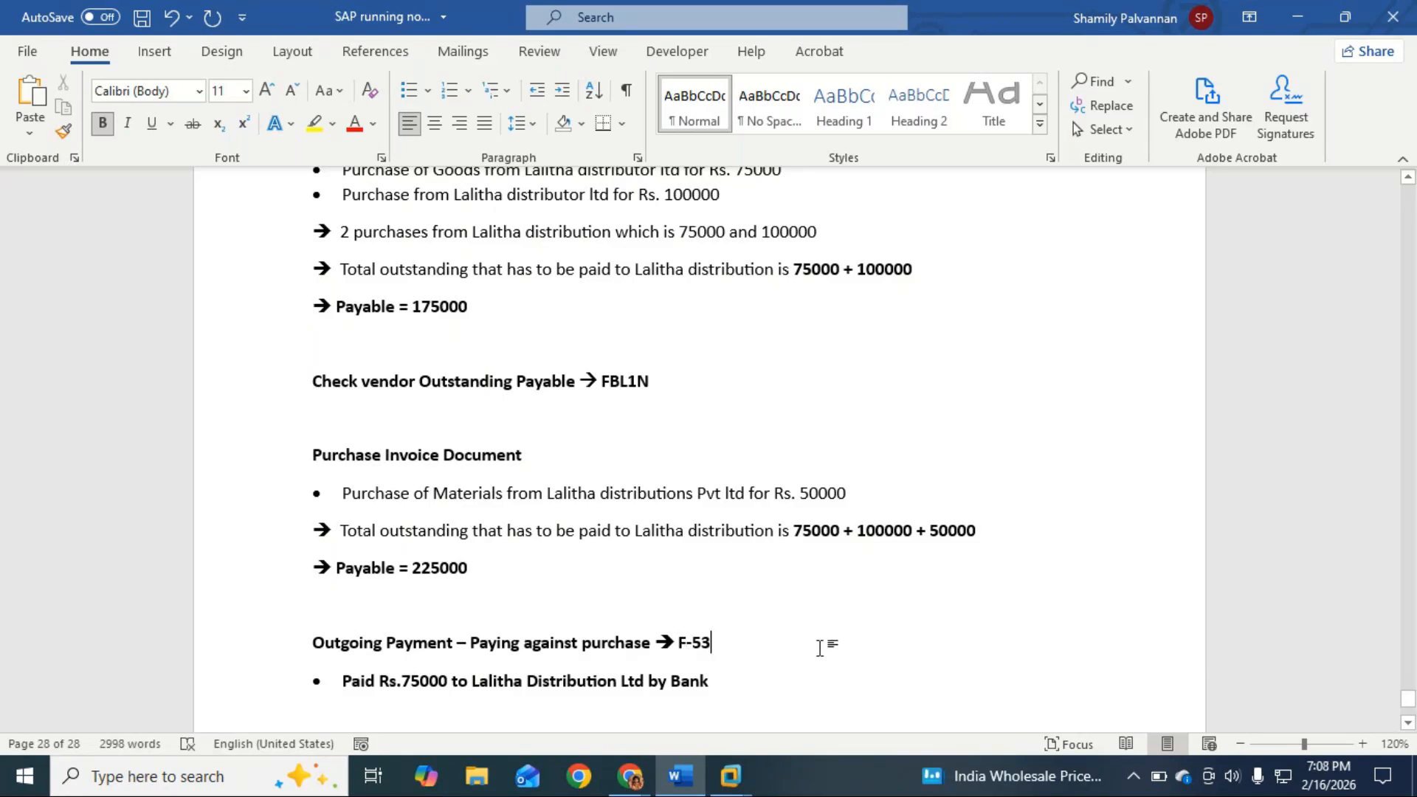
Switch back to SAP, to the vendor line item display for Lalitha Distribution ltd.
{"action": "left_click", "coordinate": [764, 683]}
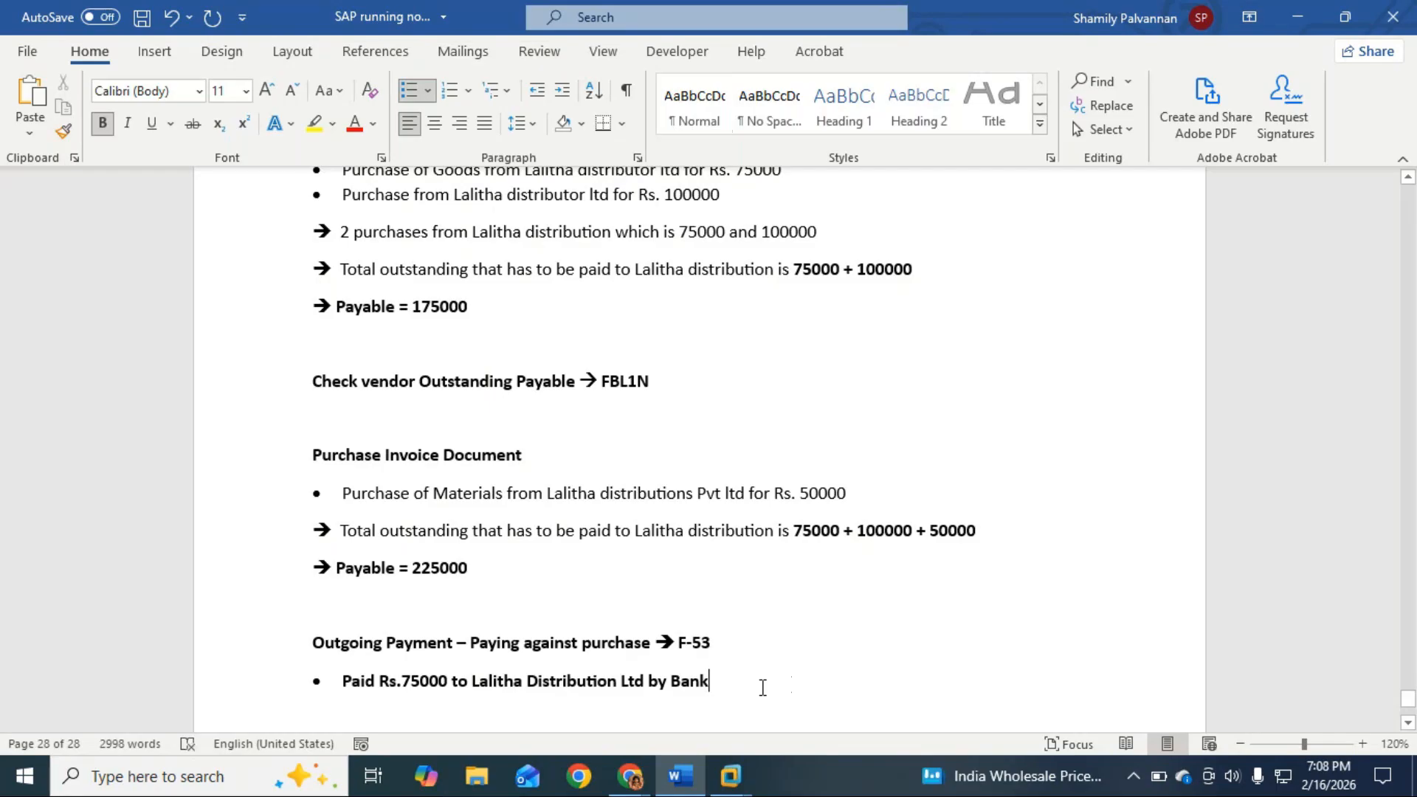
{"action": "scroll", "coordinate": [764, 675], "scroll_direction": "down", "scroll_amount": 1}
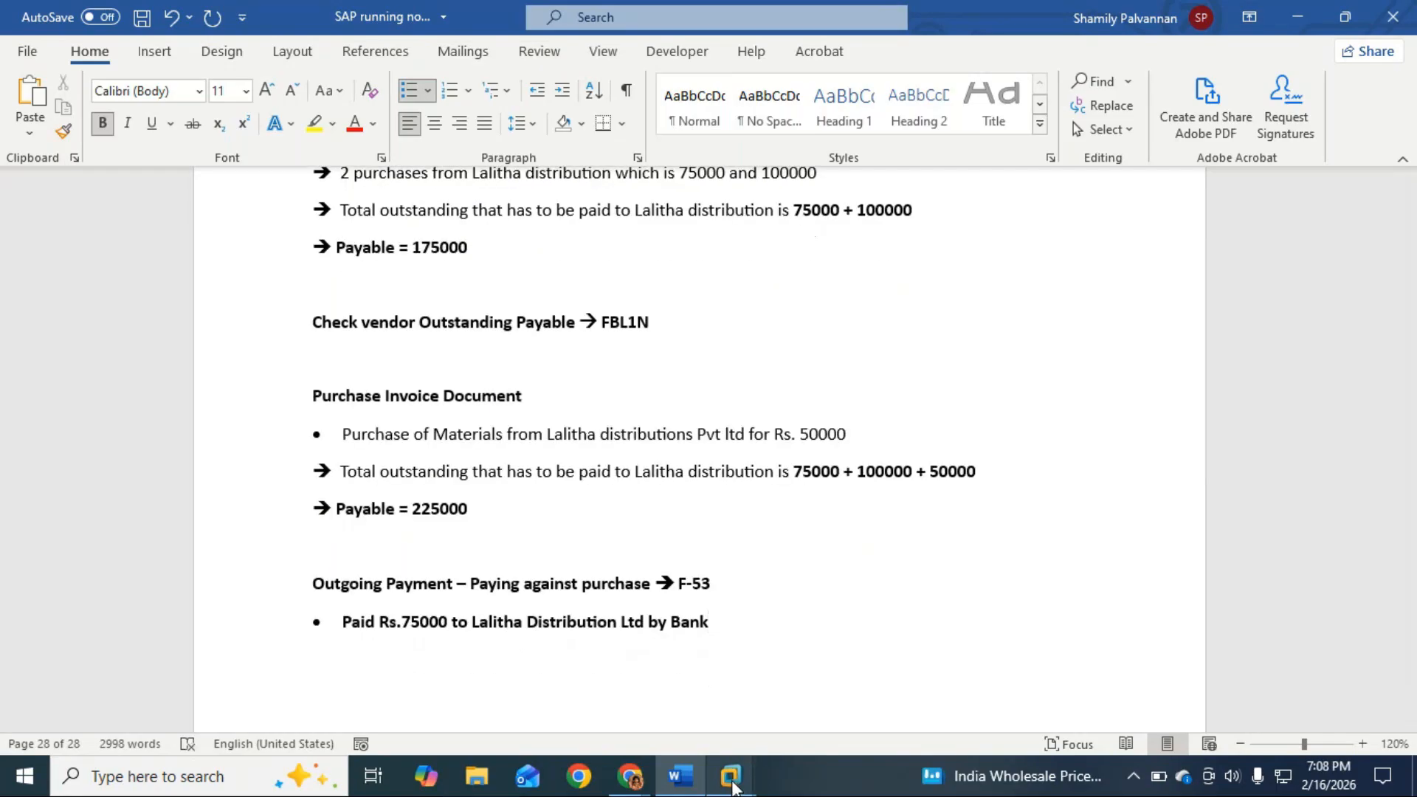
{"action": "left_click", "coordinate": [733, 786]}
{"action": "left_click", "coordinate": [797, 670]}
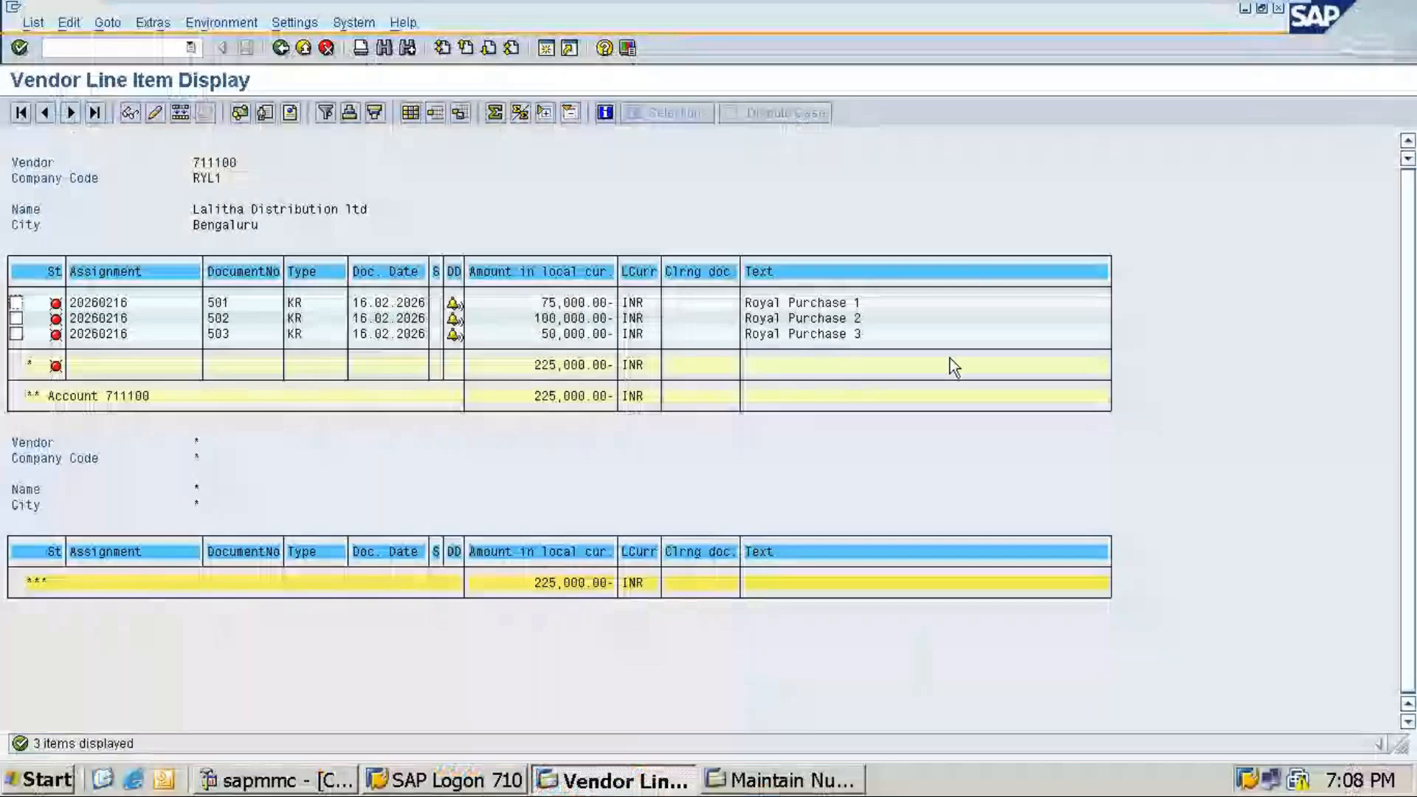
Close the vendor line item display and open transaction F-53 in the remaining SAP session.
{"action": "left_click", "coordinate": [1280, 9]}
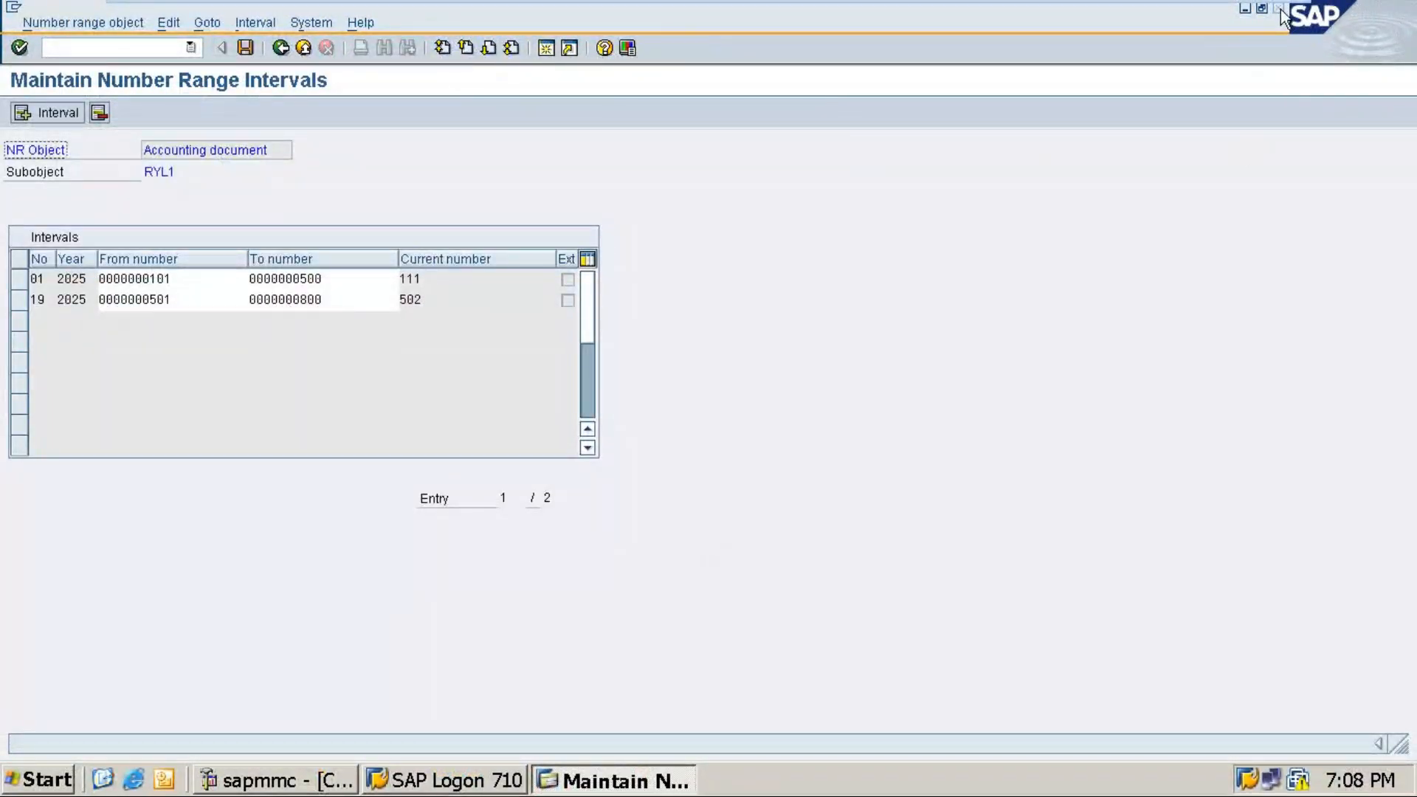
{"action": "left_click", "coordinate": [112, 49]}
{"action": "type", "text": "/nf-53"}
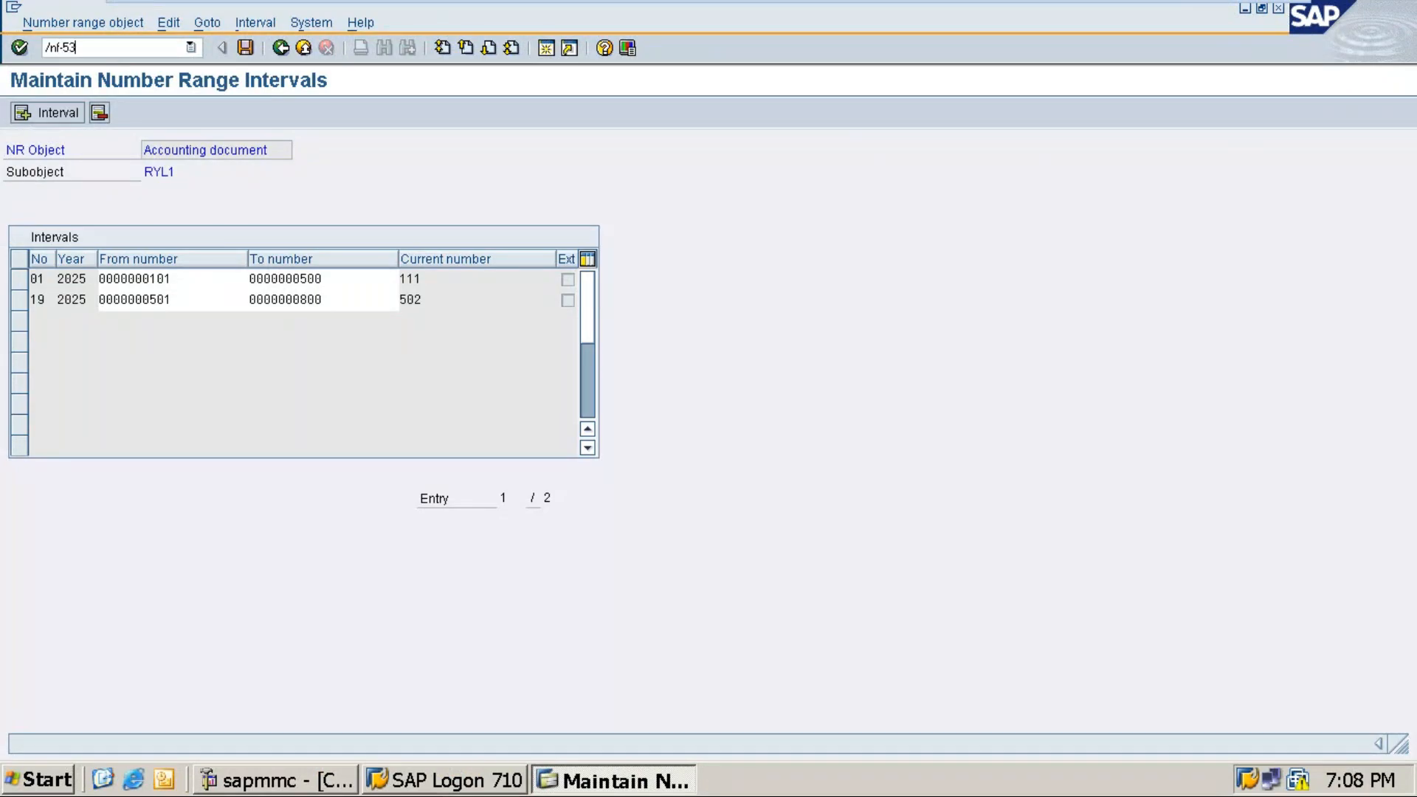
{"action": "key", "text": "Return"}
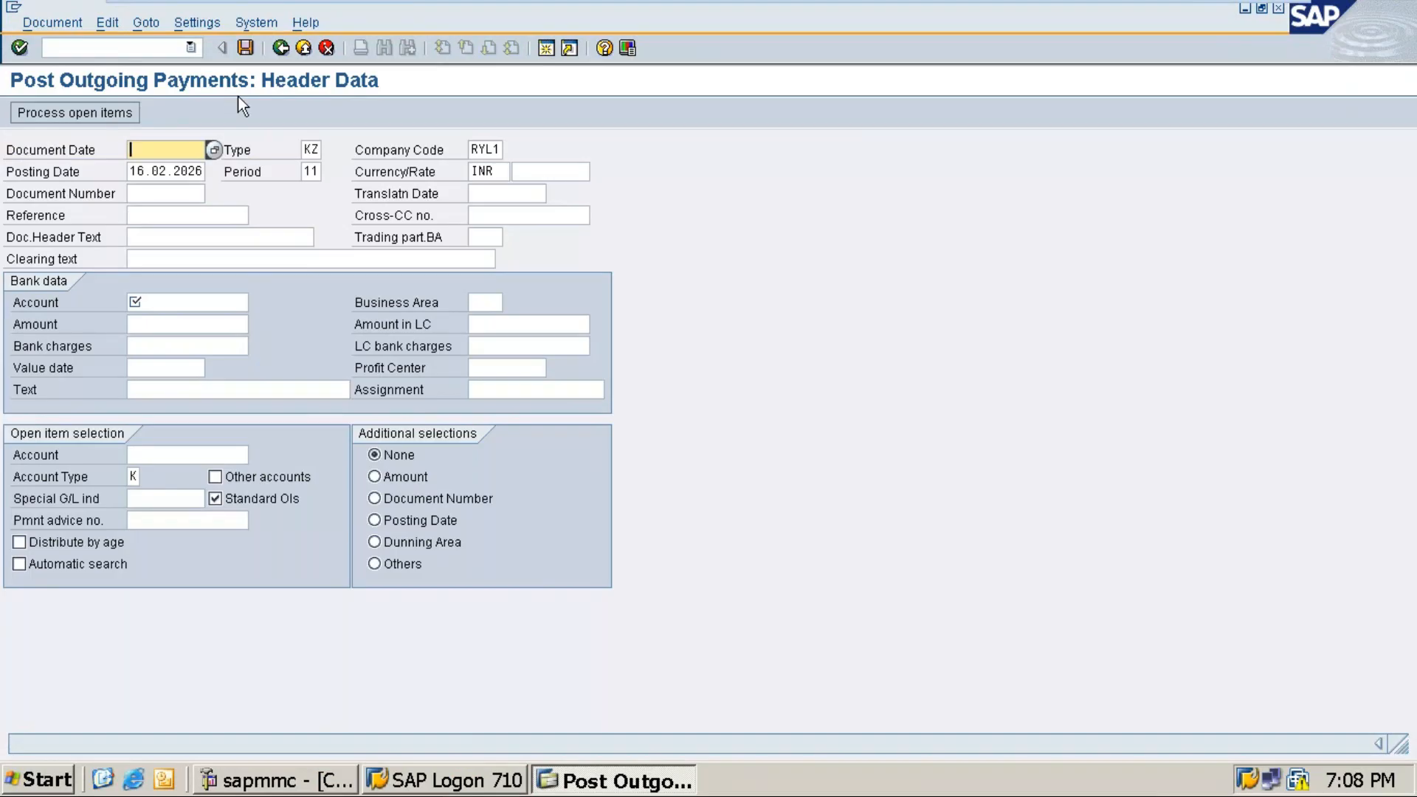
Set the document date to 16.02.2026 and check the document type and company code.
{"action": "left_click", "coordinate": [214, 150]}
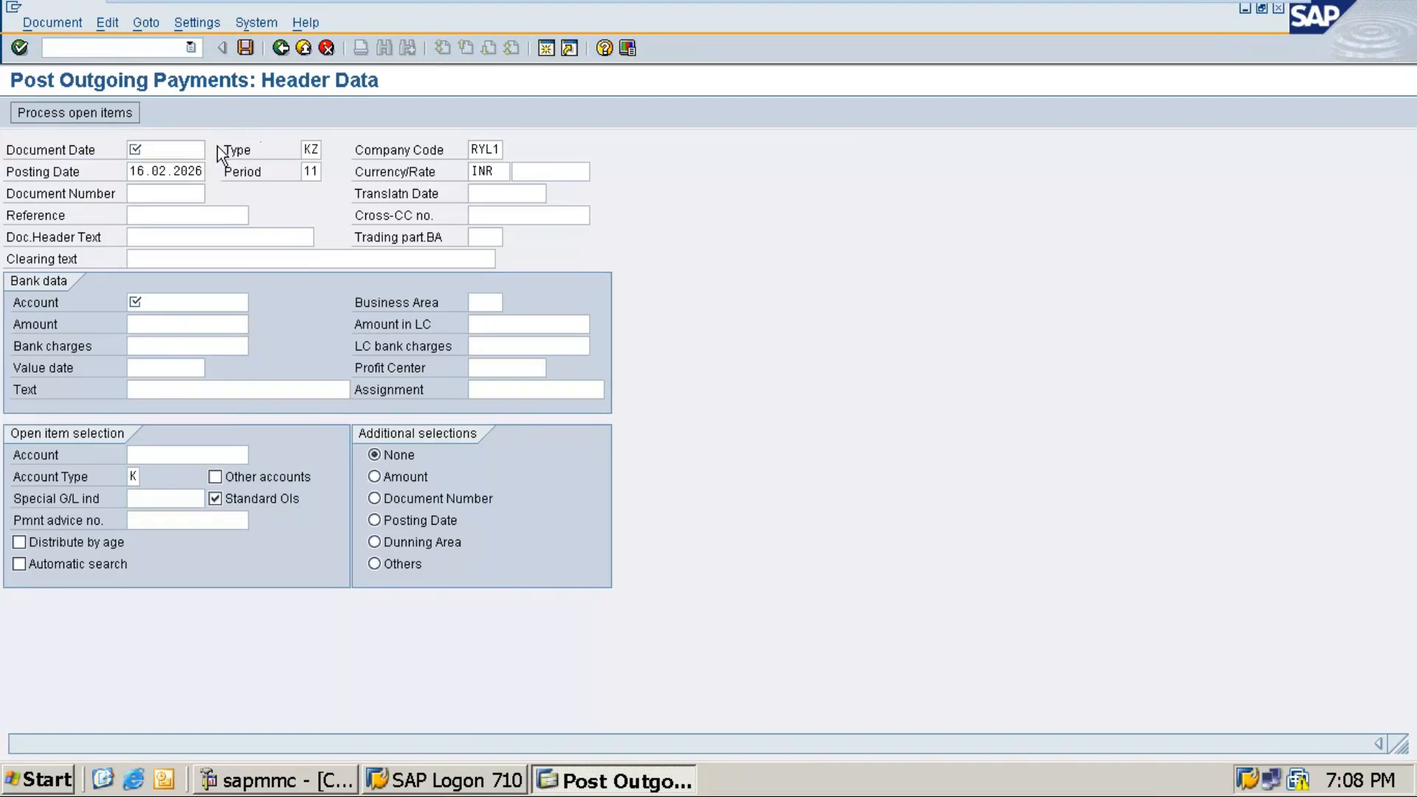
{"action": "double_click", "coordinate": [223, 410]}
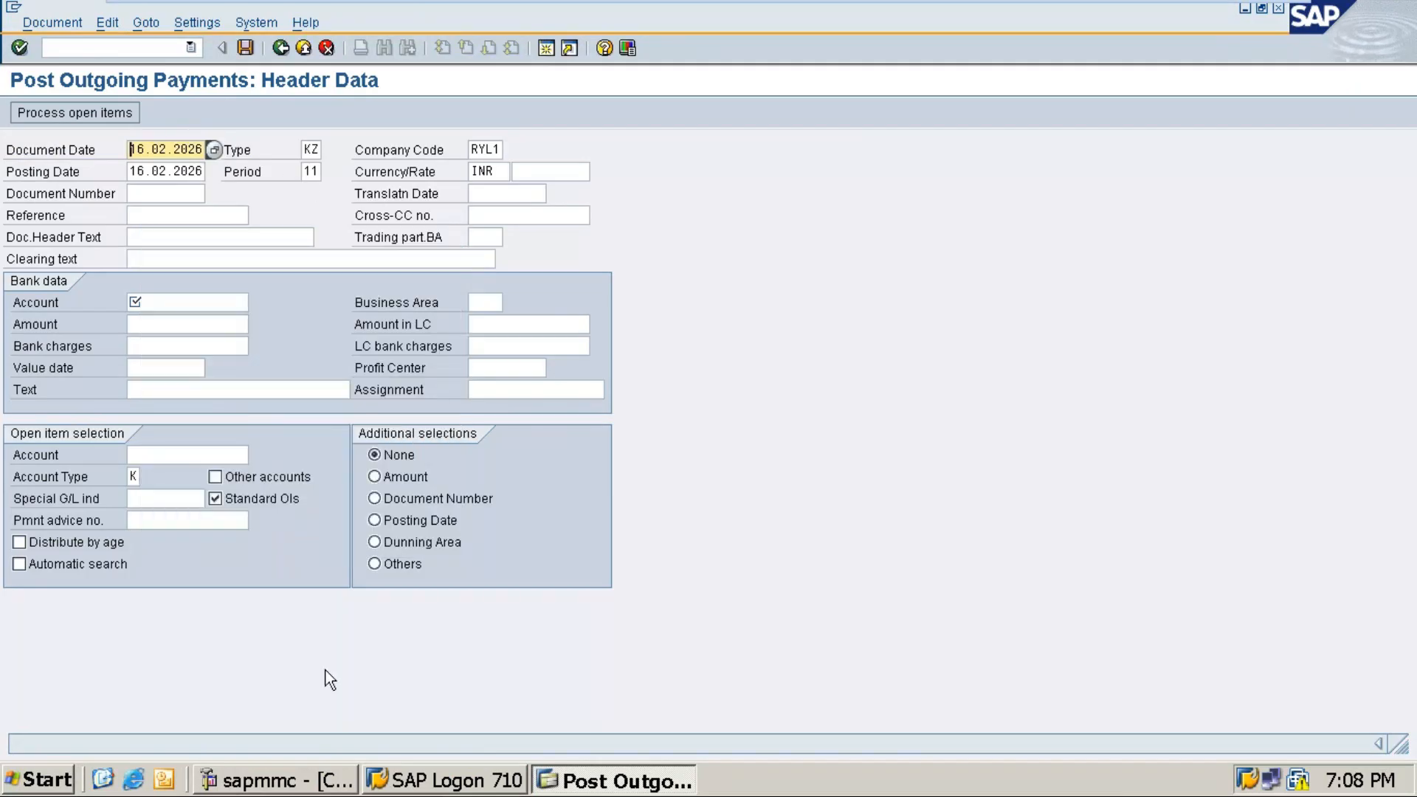
{"action": "left_click", "coordinate": [310, 149]}
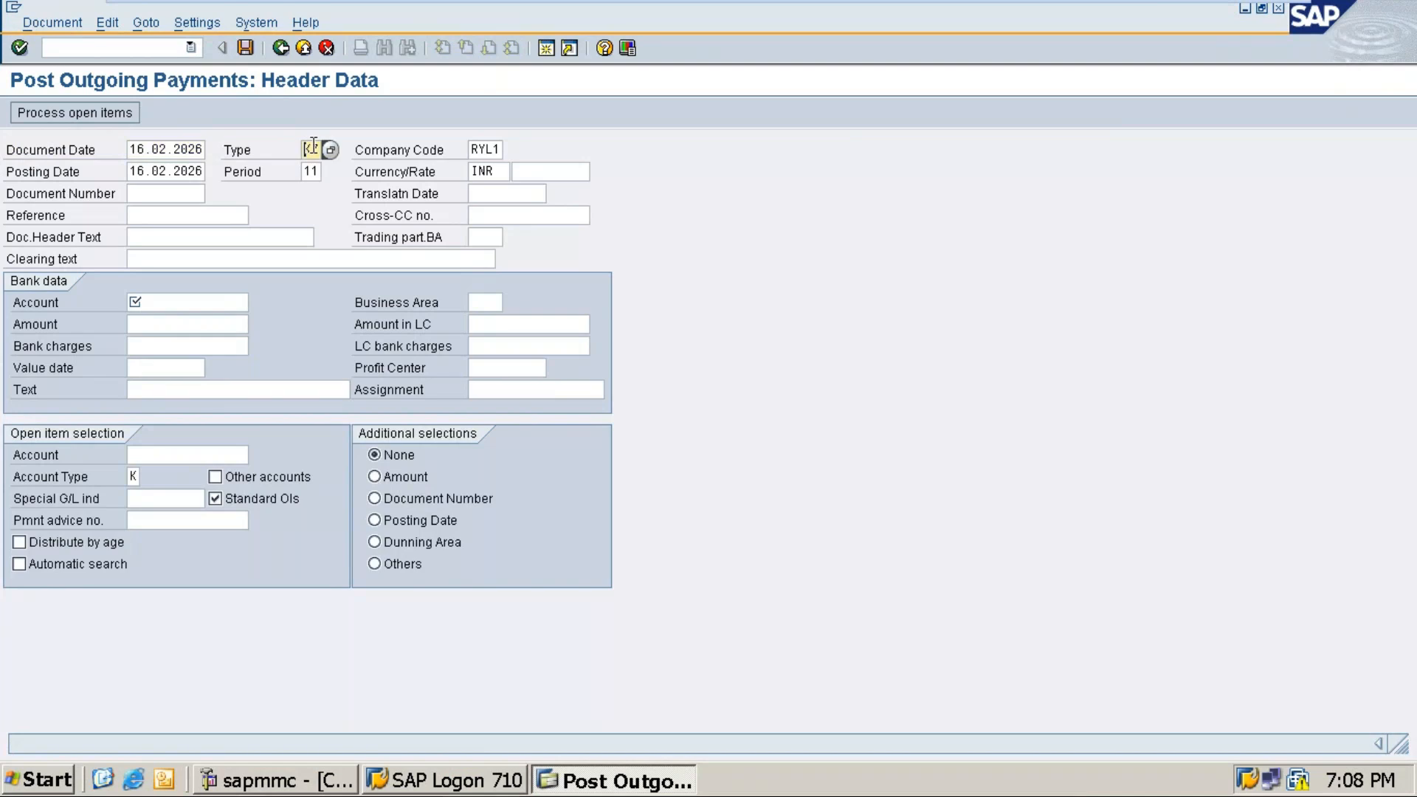
{"action": "left_click", "coordinate": [474, 150]}
Look up and choose the HDFC Bank G/L account in the bank data and set the payment amount to 75000.
{"action": "left_click", "coordinate": [192, 303]}
{"action": "key", "text": "F4"}
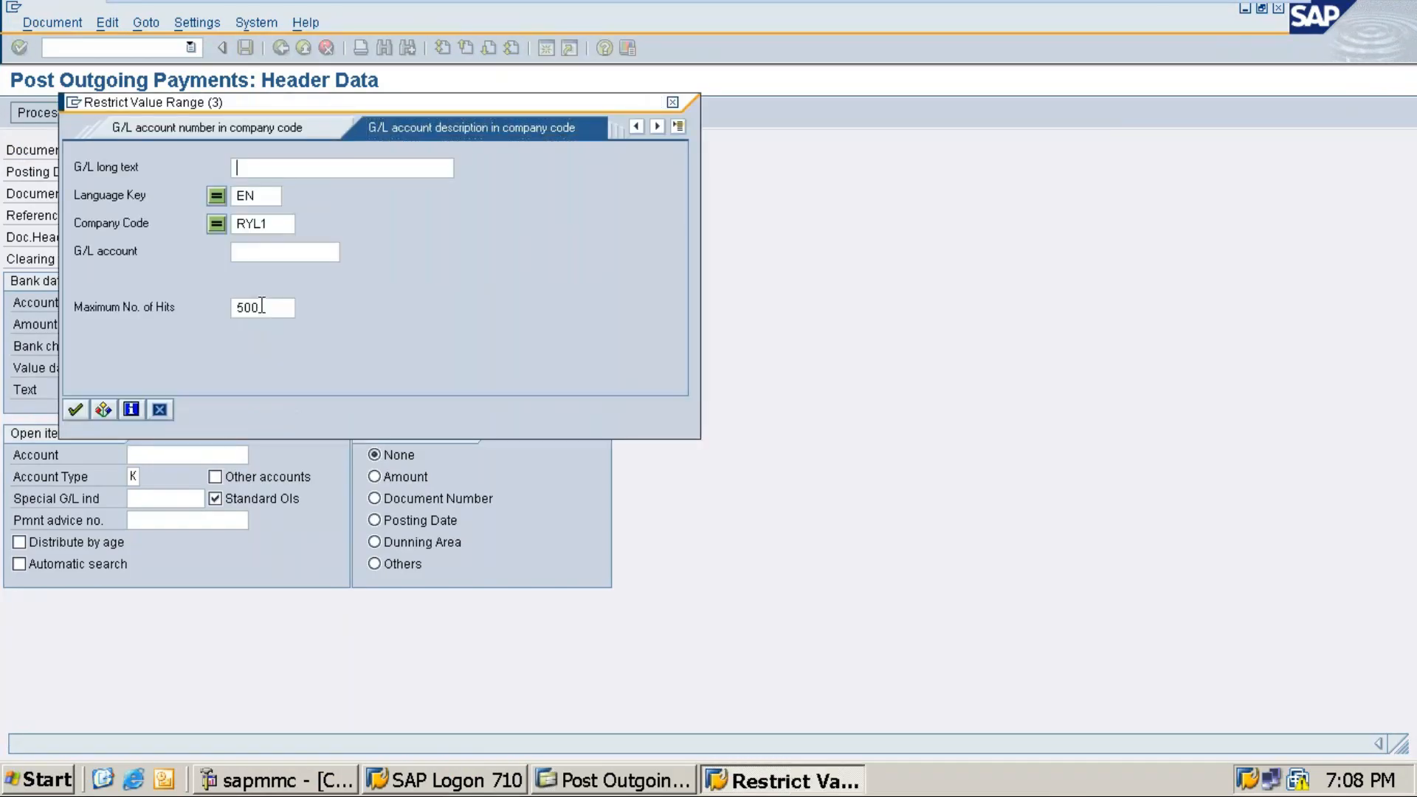
{"action": "key", "text": "Return"}
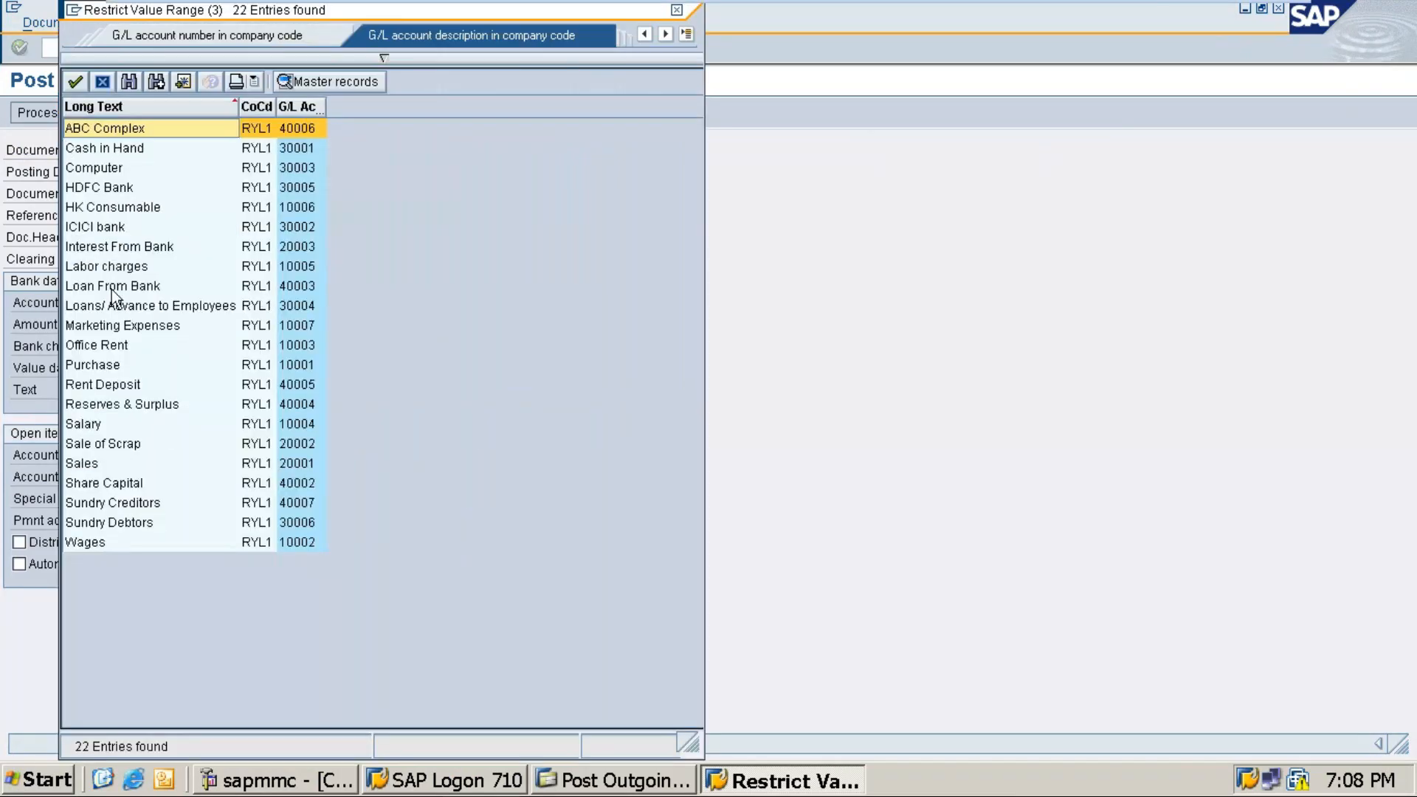
{"action": "left_click", "coordinate": [99, 190]}
{"action": "double_click", "coordinate": [99, 190]}
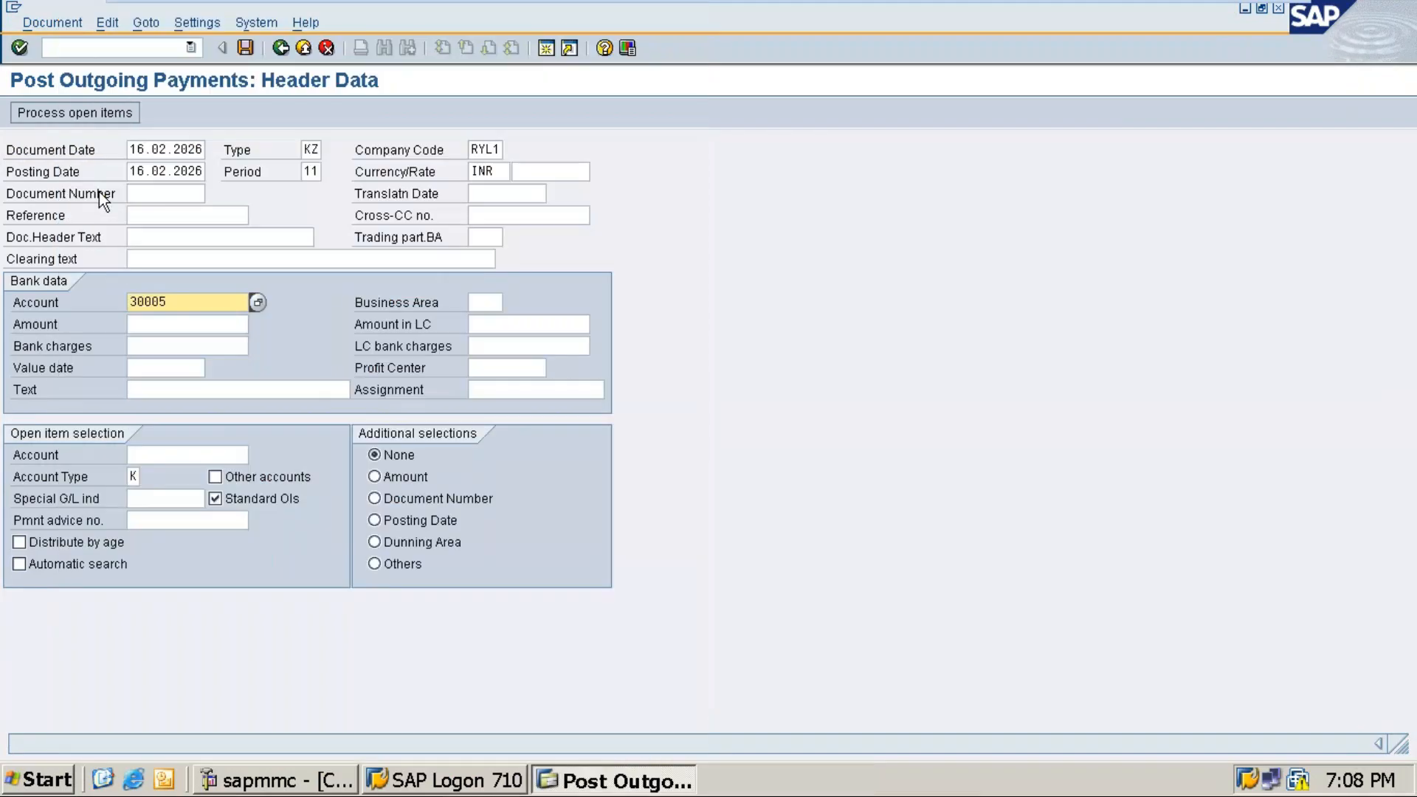
{"action": "left_click", "coordinate": [154, 325]}
{"action": "type", "text": "7"}
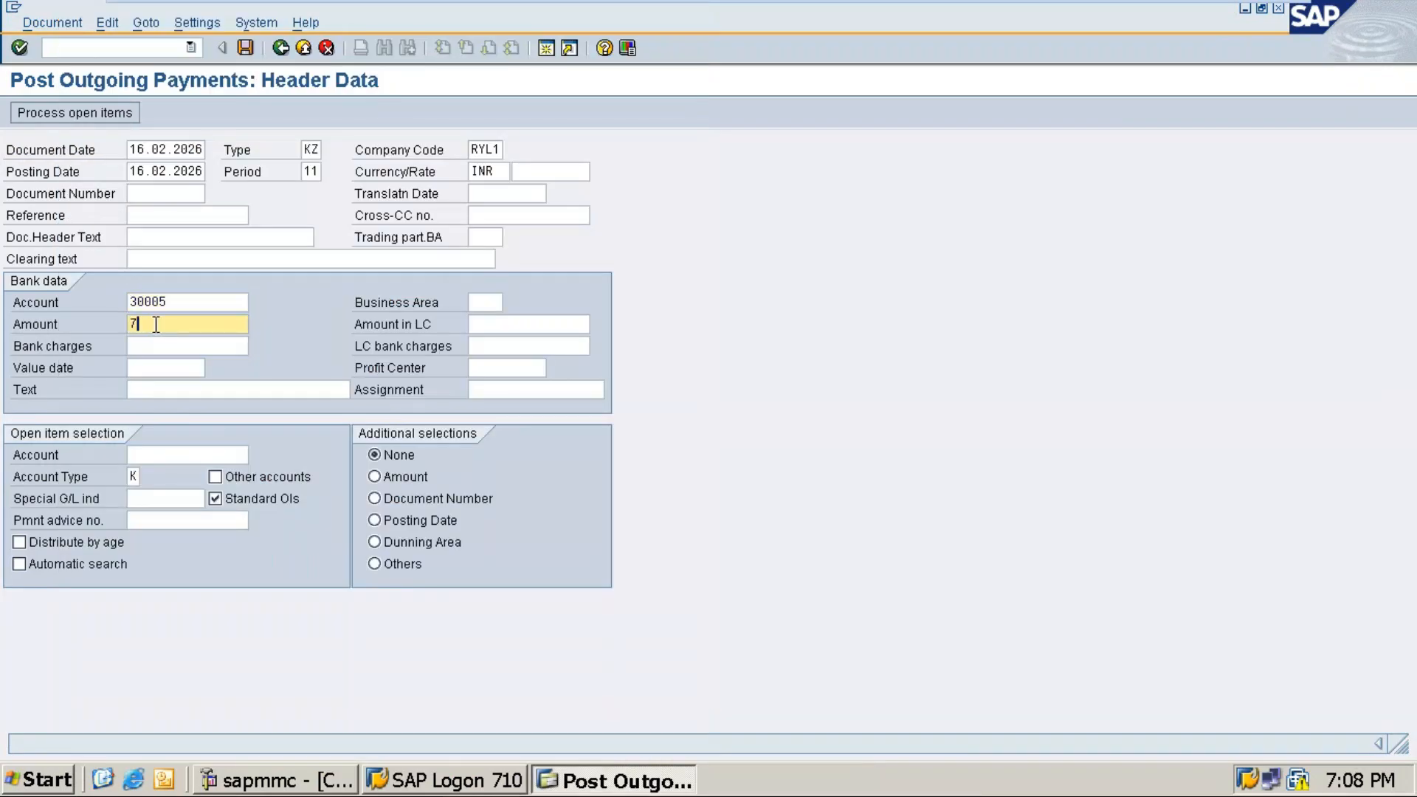
{"action": "type", "text": "5000"}
Enter "payment against Royal purchase 1" as the text of the bank data.
{"action": "left_click", "coordinate": [178, 391]}
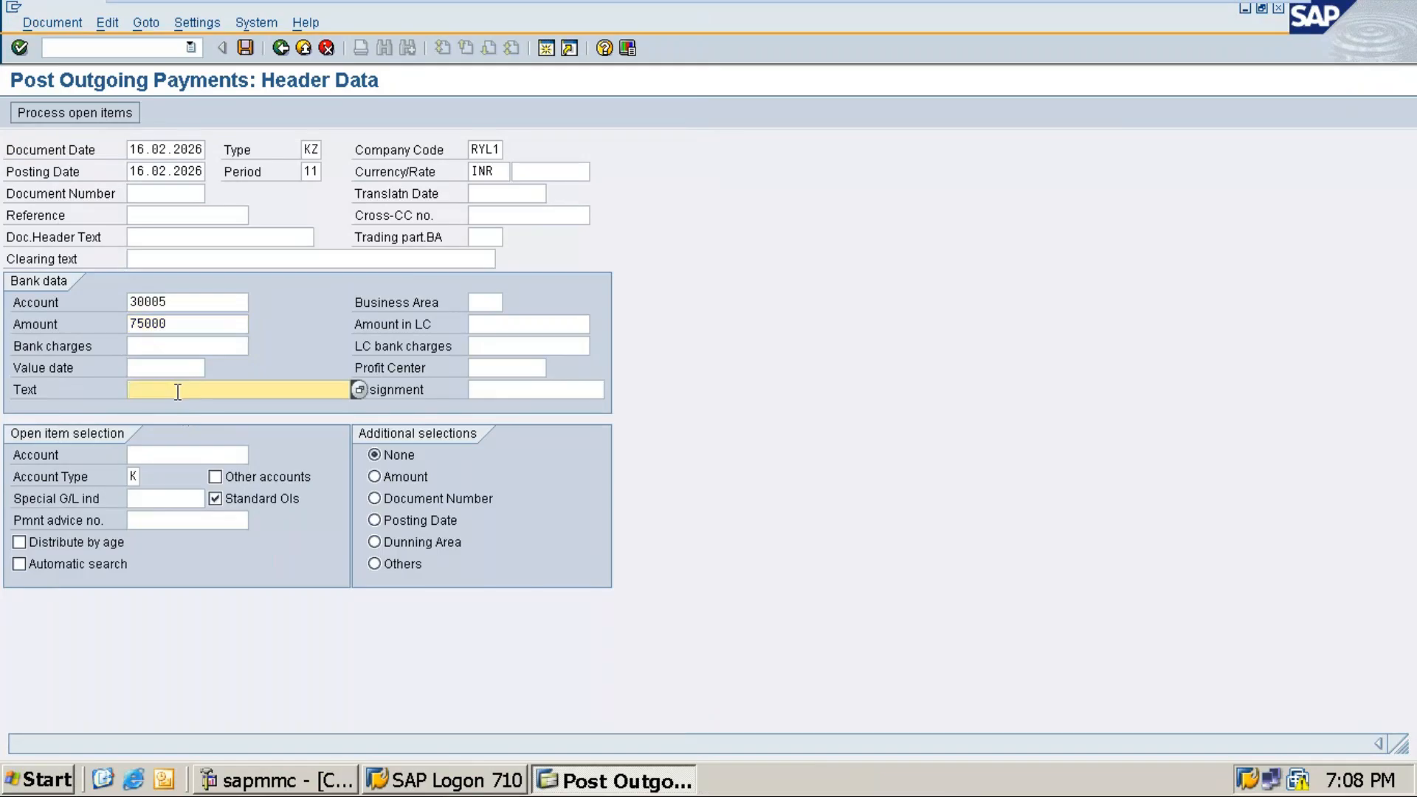
{"action": "type", "text": "pu"}
{"action": "key", "text": "BackSpace"}
{"action": "key", "text": "BackSpace"}
{"action": "key", "text": "BackSpace"}
{"action": "key", "text": "BackSpace"}
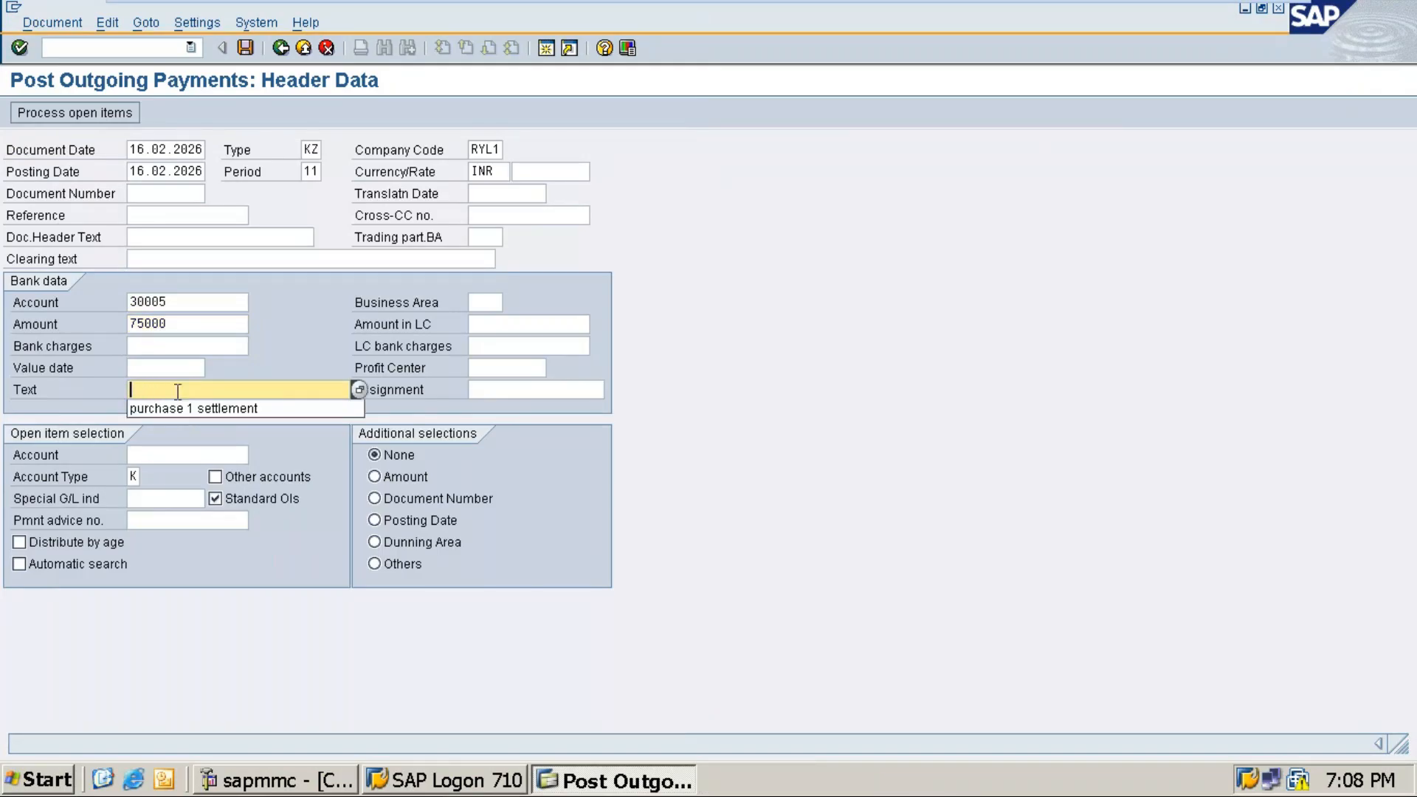
{"action": "type", "text": "R"}
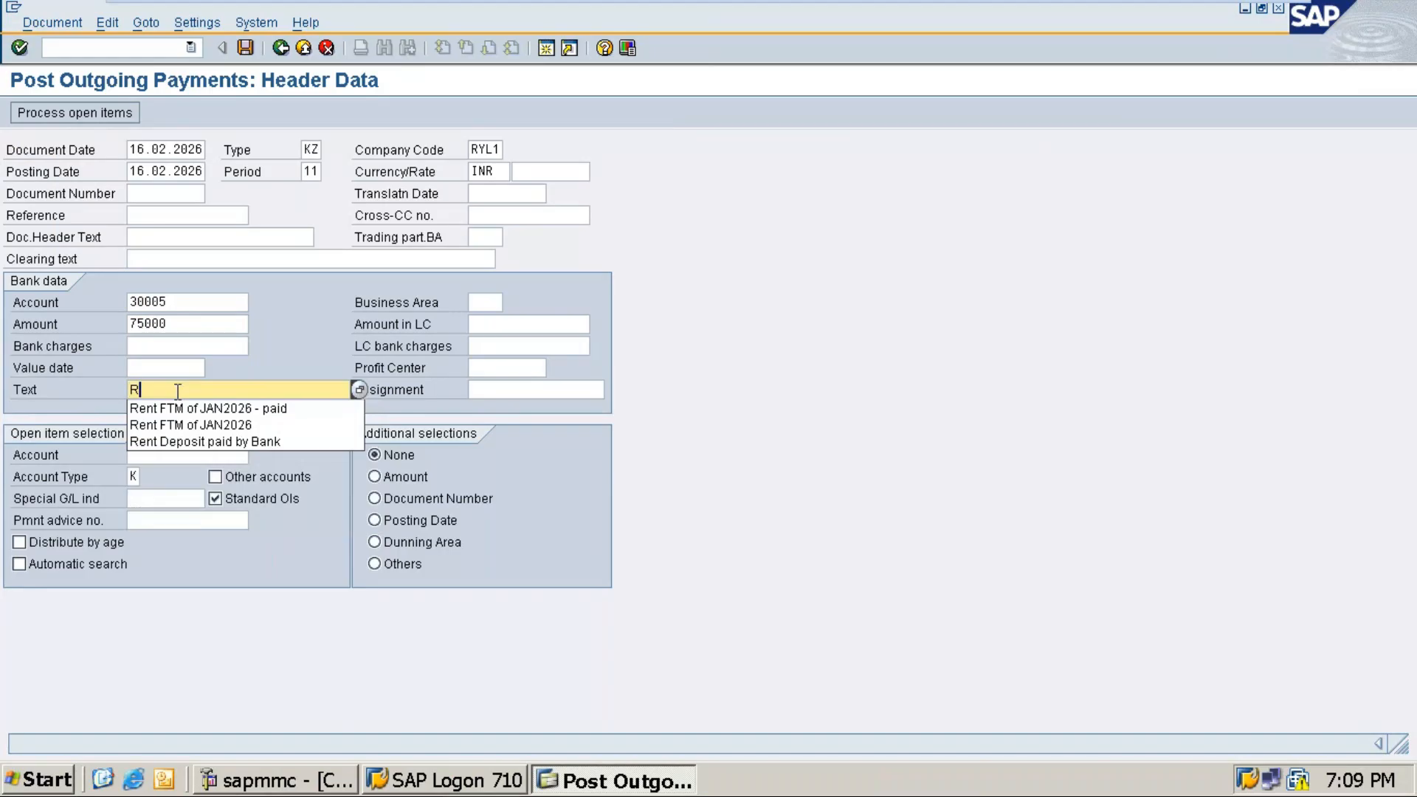
{"action": "key", "text": "BackSpace"}
{"action": "type", "text": "payment ag"}
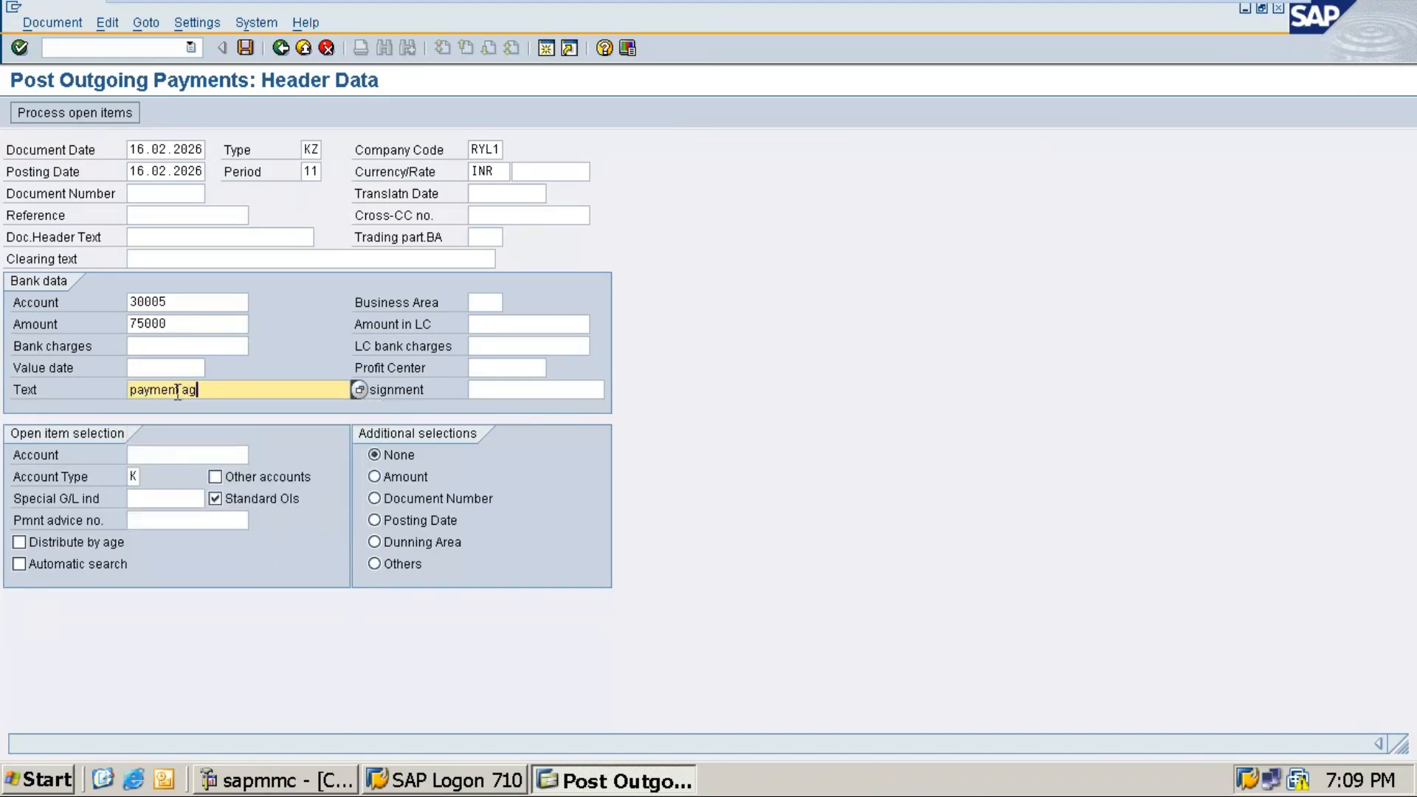
{"action": "type", "text": "ainst Royal purchase "}
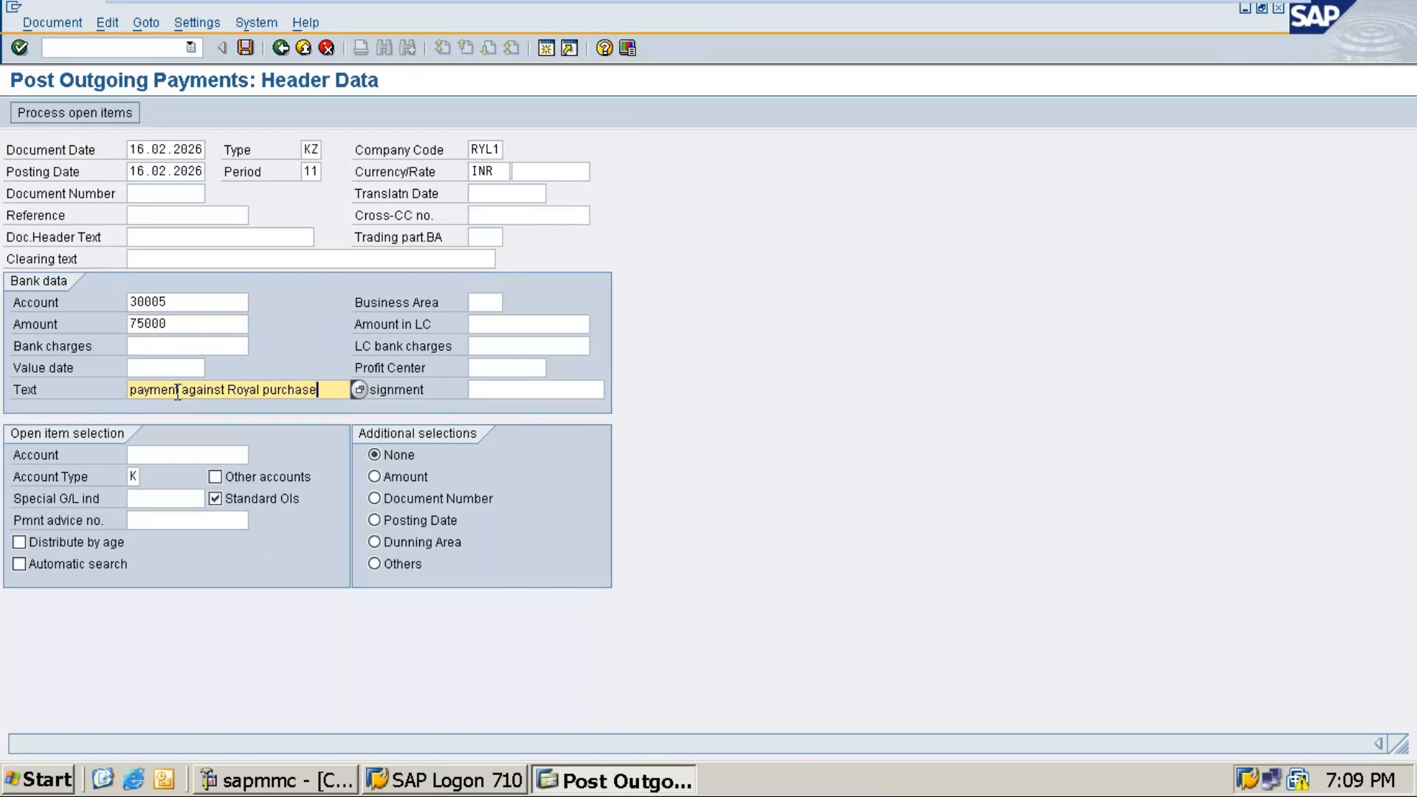
{"action": "type", "text": "1"}
Look up and choose the vendor Lalitha Distribution ltd as the account for the open item selection.
{"action": "left_click", "coordinate": [144, 455]}
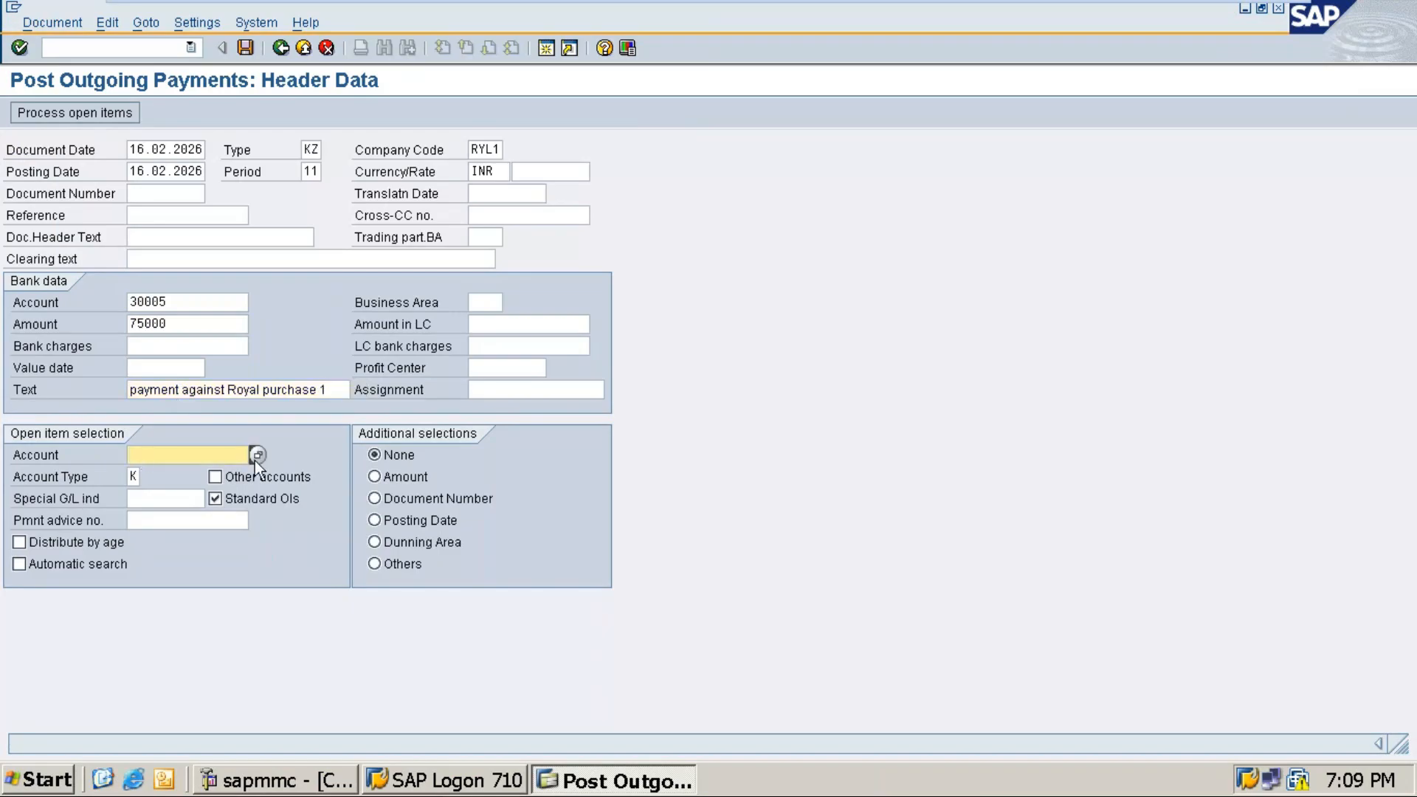
{"action": "left_click", "coordinate": [257, 455]}
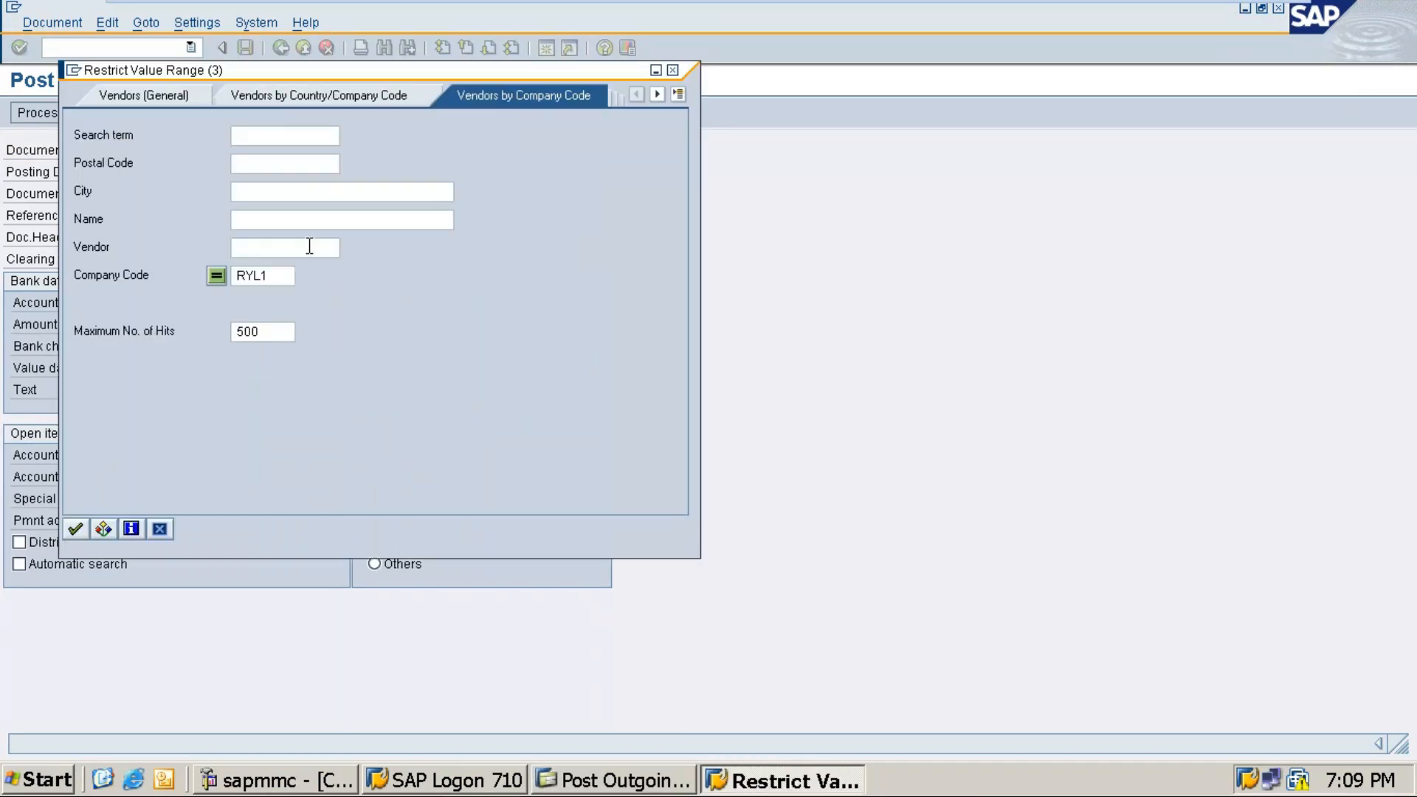
{"action": "key", "text": "Return"}
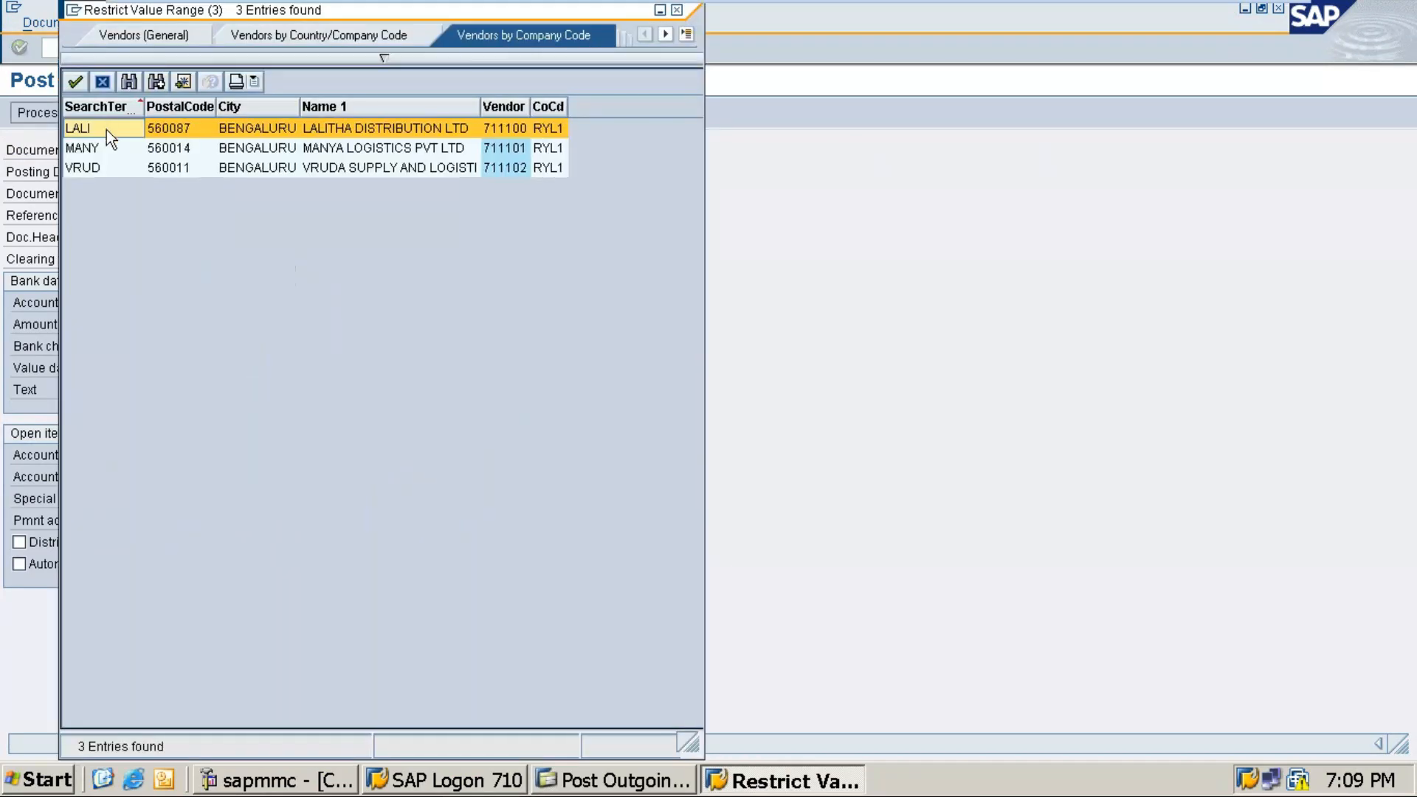
{"action": "double_click", "coordinate": [107, 130]}
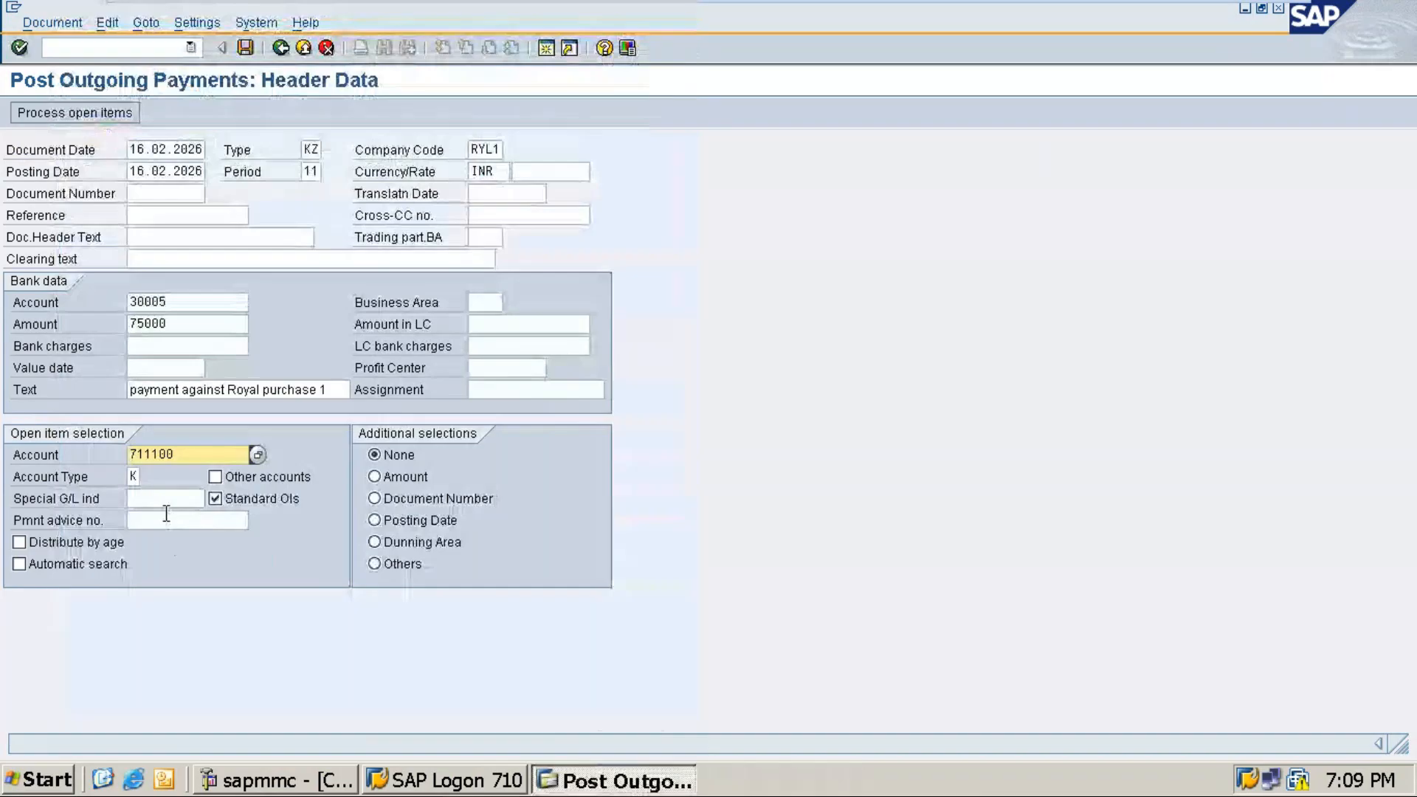
Review the dates, company code, period, bank data and vendor account of the outgoing payment, and submit the header data.
{"action": "left_click", "coordinate": [150, 152]}
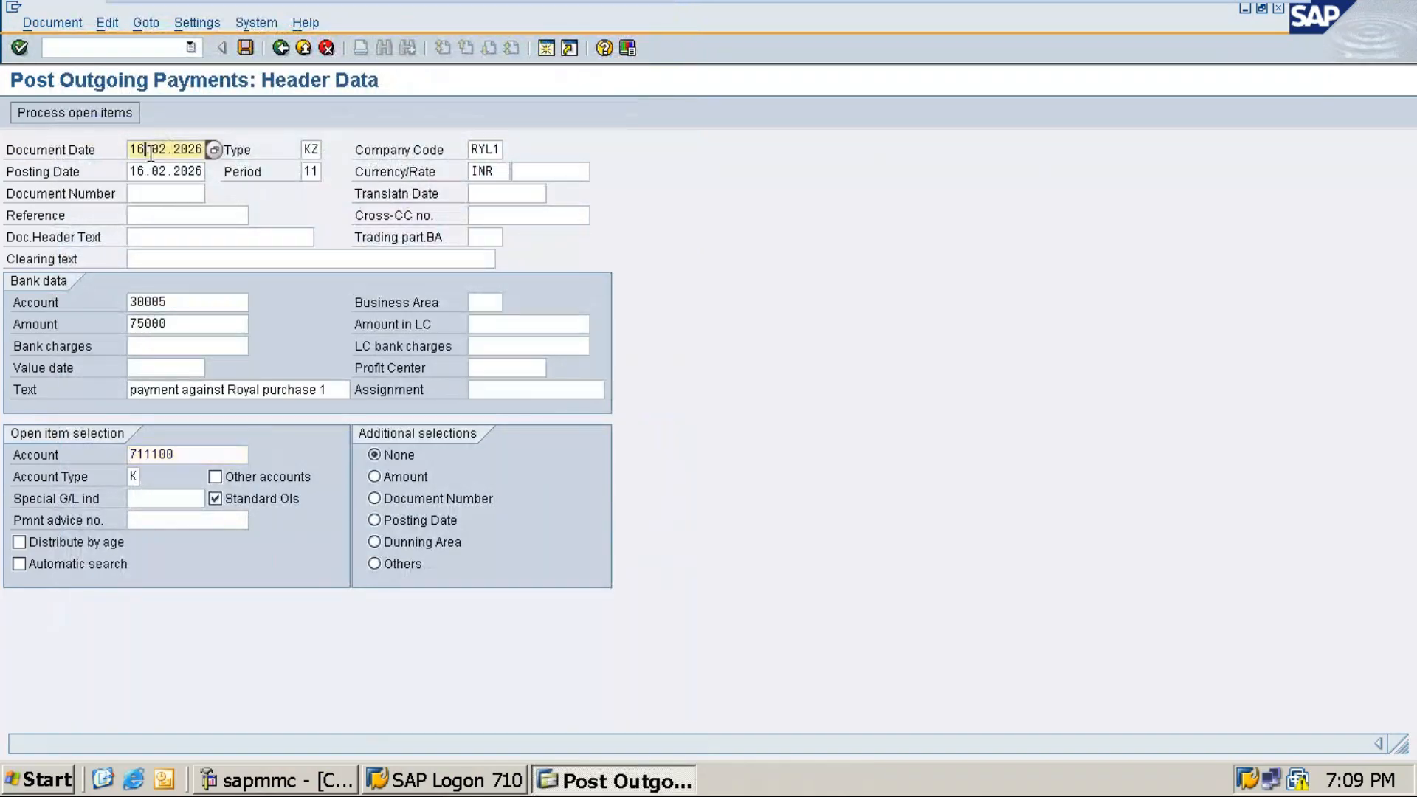
{"action": "left_click", "coordinate": [151, 170]}
{"action": "left_click", "coordinate": [153, 148]}
{"action": "left_click", "coordinate": [153, 173]}
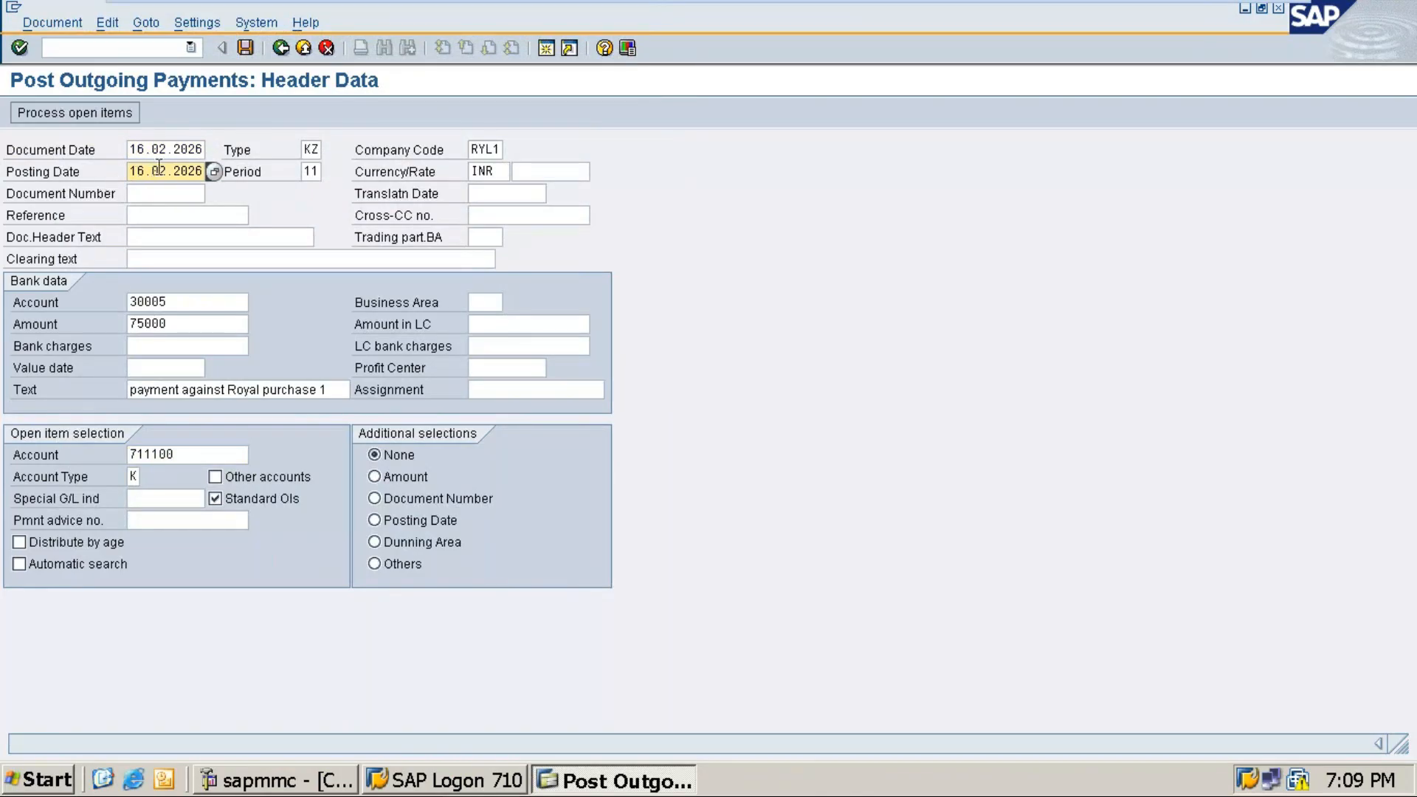
{"action": "left_click", "coordinate": [160, 150]}
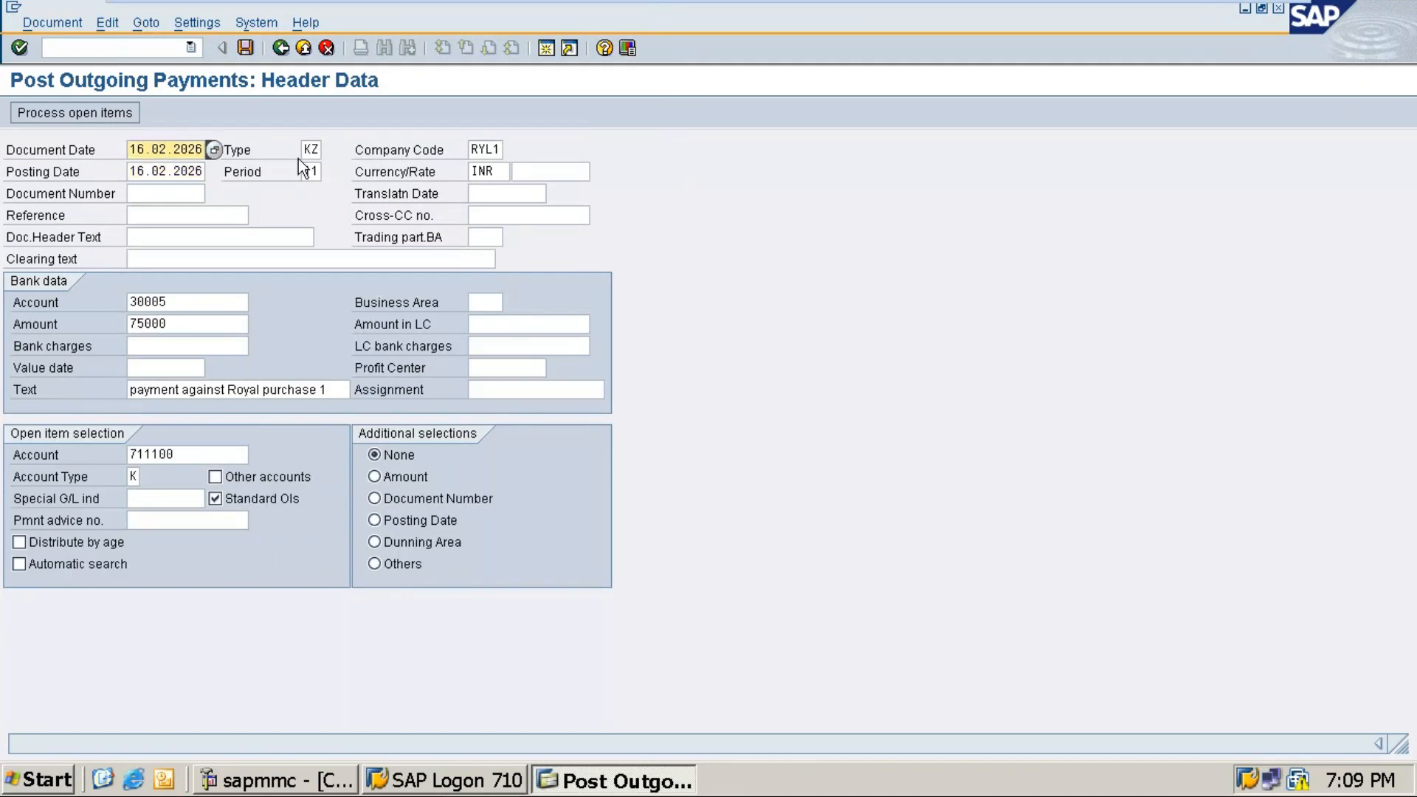
{"action": "left_click", "coordinate": [480, 149]}
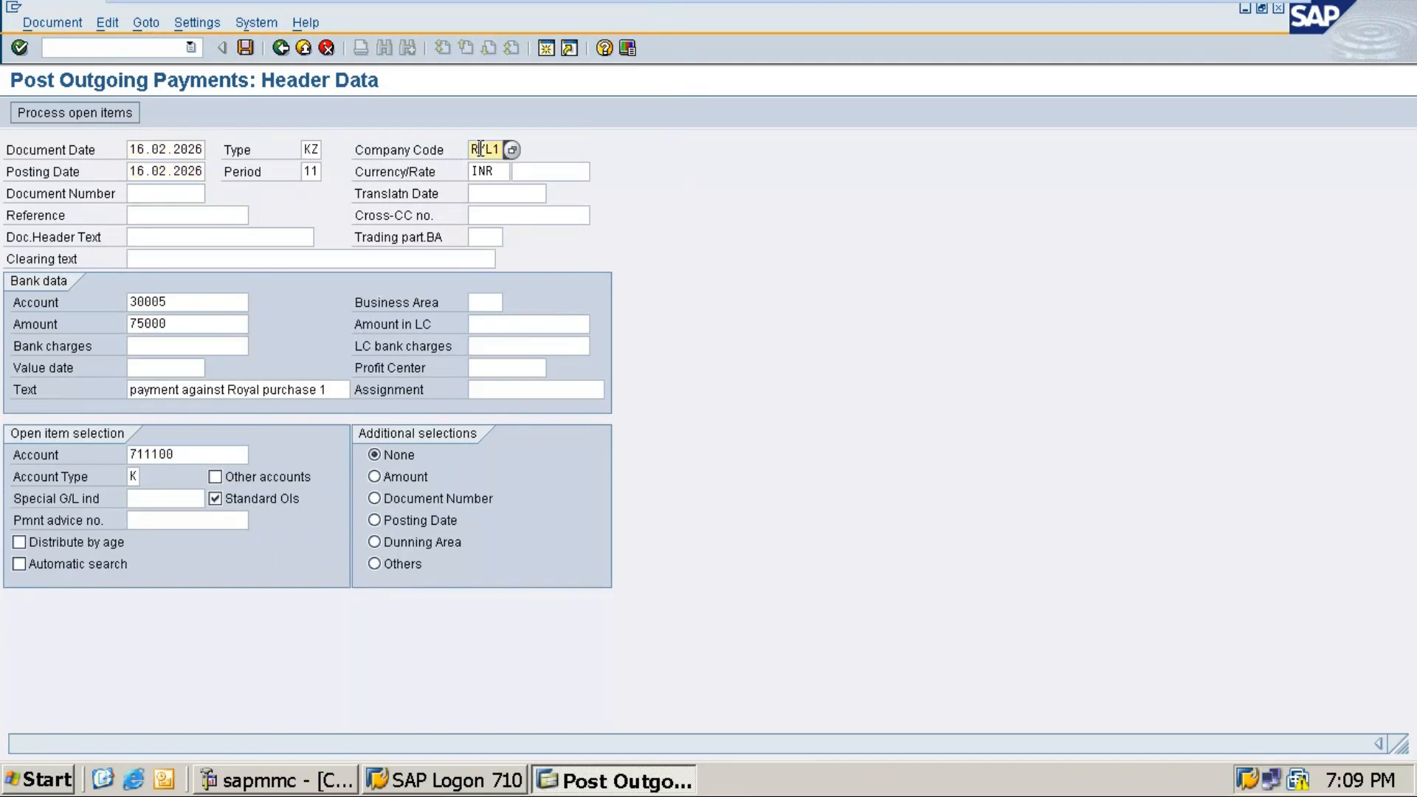
{"action": "left_click", "coordinate": [311, 172]}
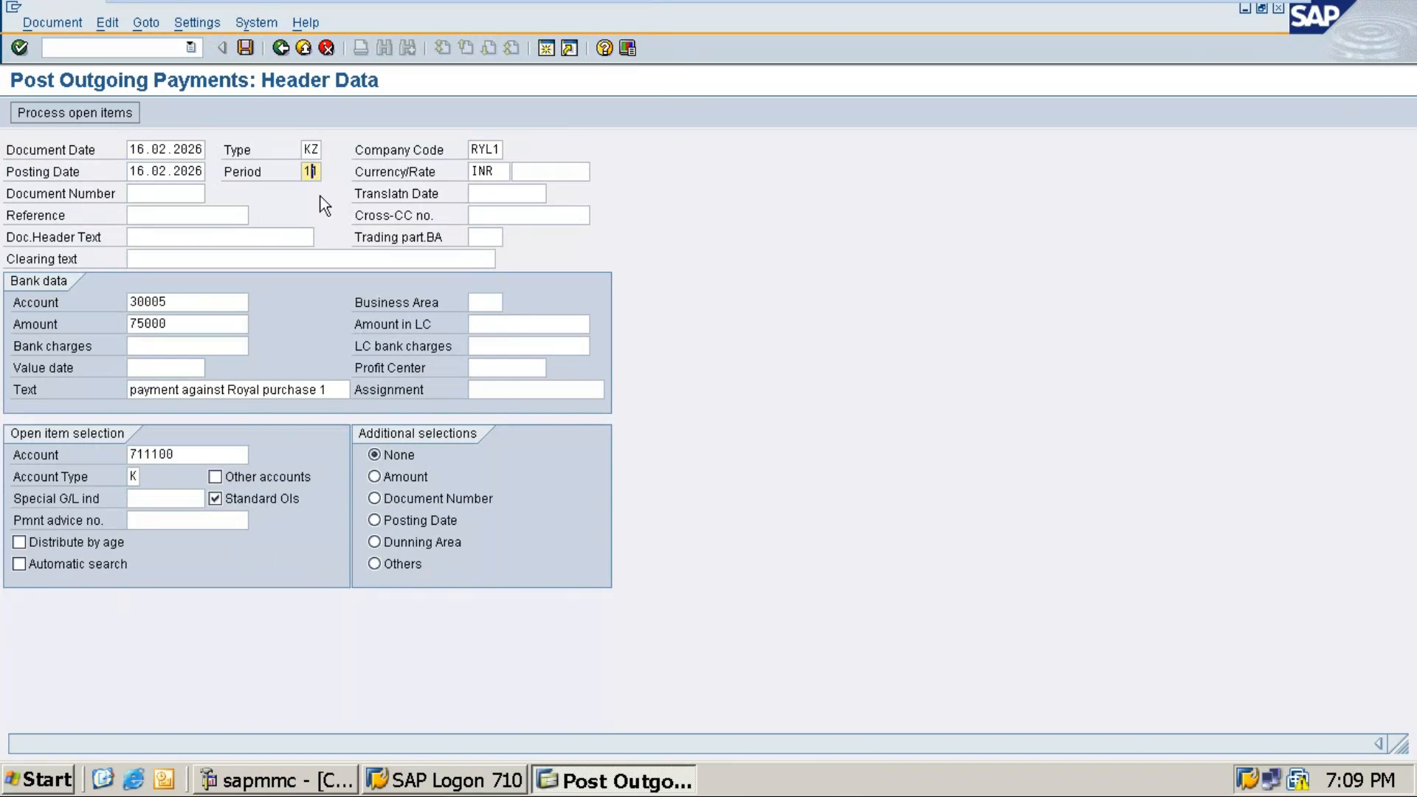
{"action": "left_click", "coordinate": [180, 304]}
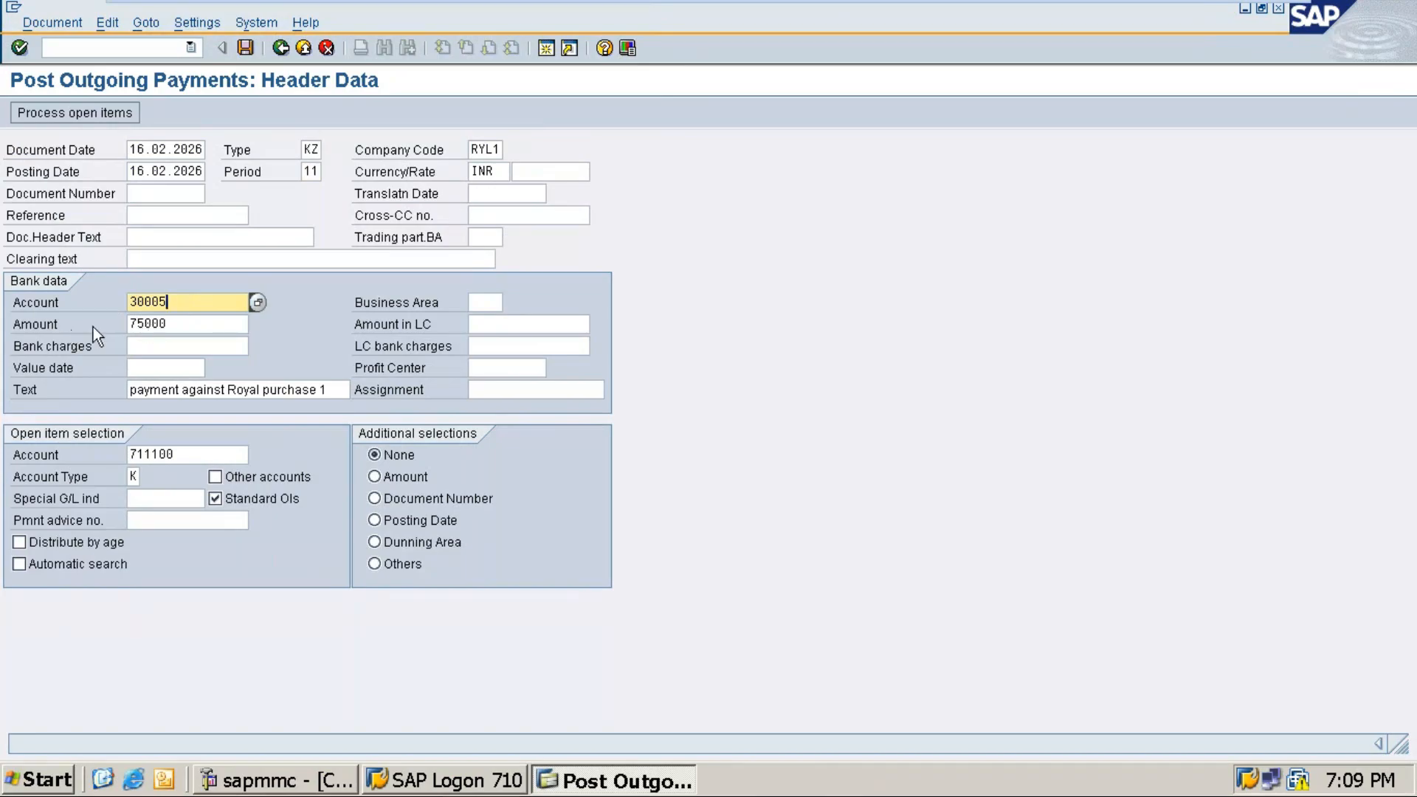
{"action": "left_click", "coordinate": [176, 323]}
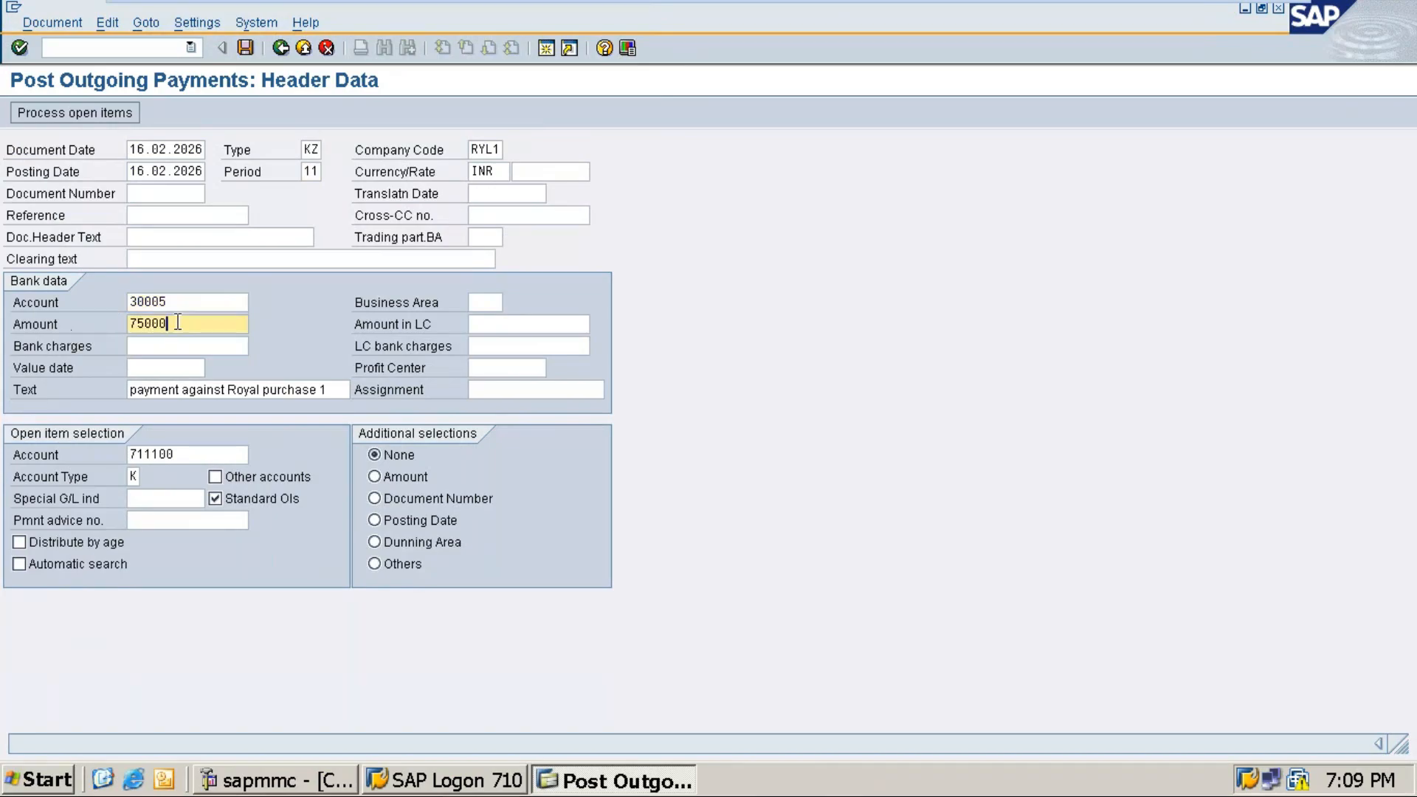
{"action": "left_click", "coordinate": [162, 385]}
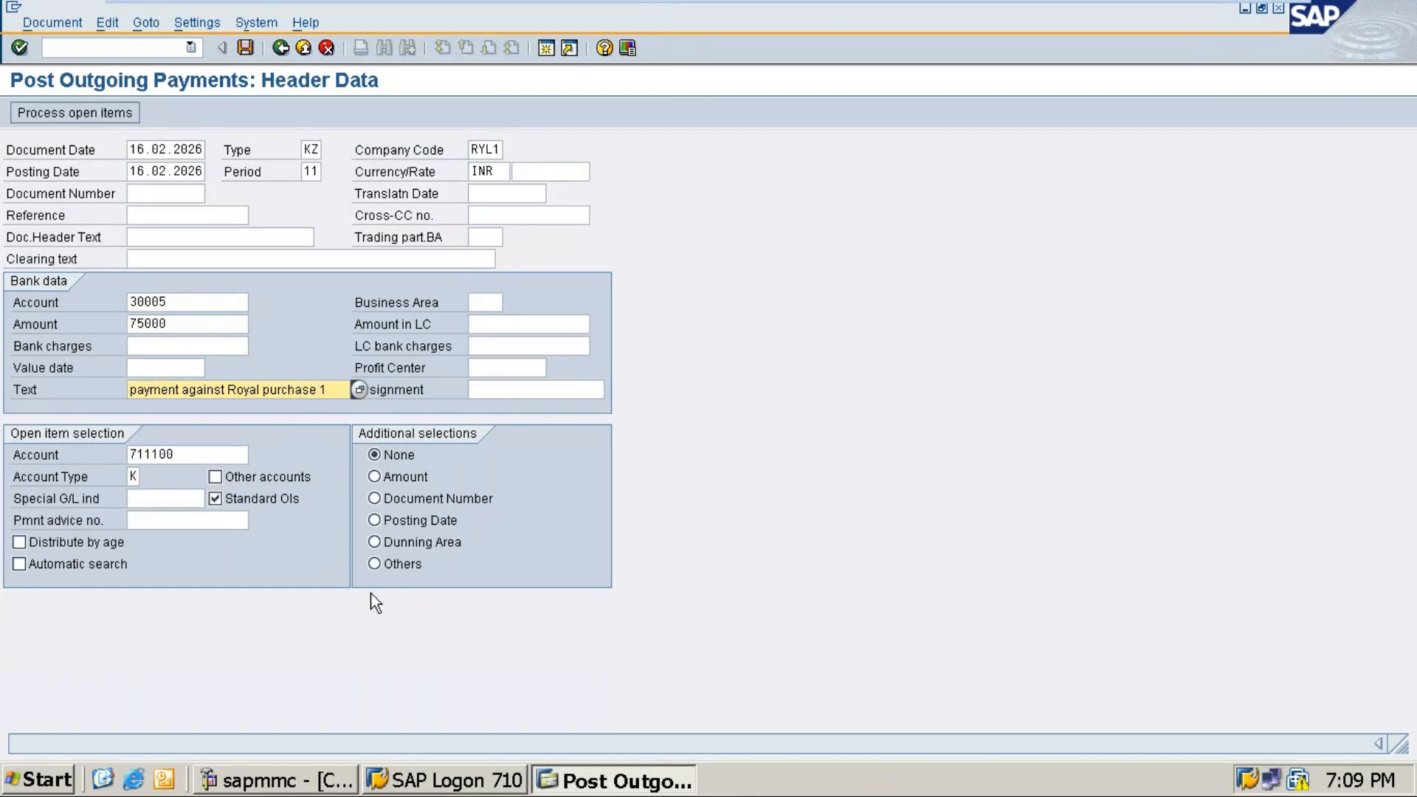
{"action": "left_click", "coordinate": [193, 456]}
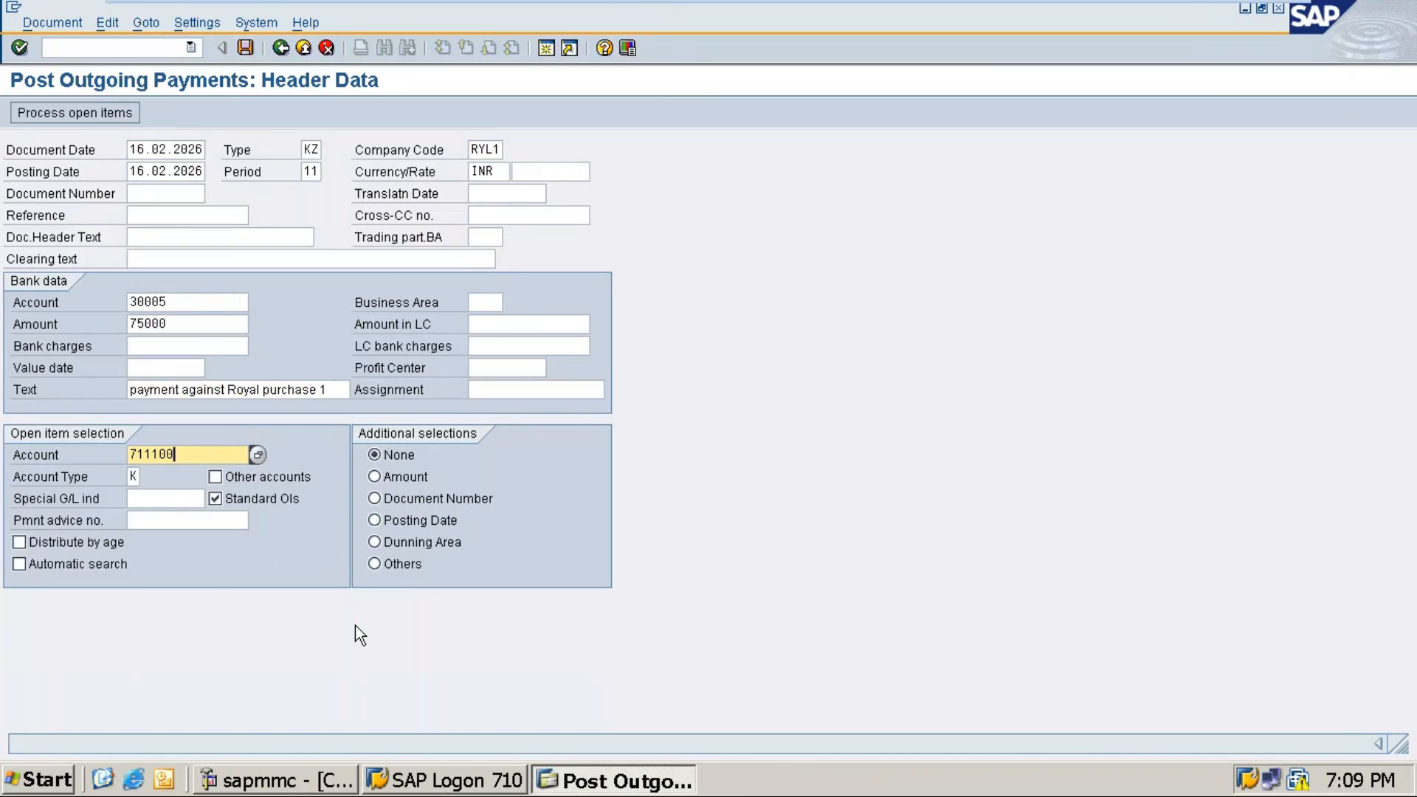
{"action": "key", "text": "Return"}
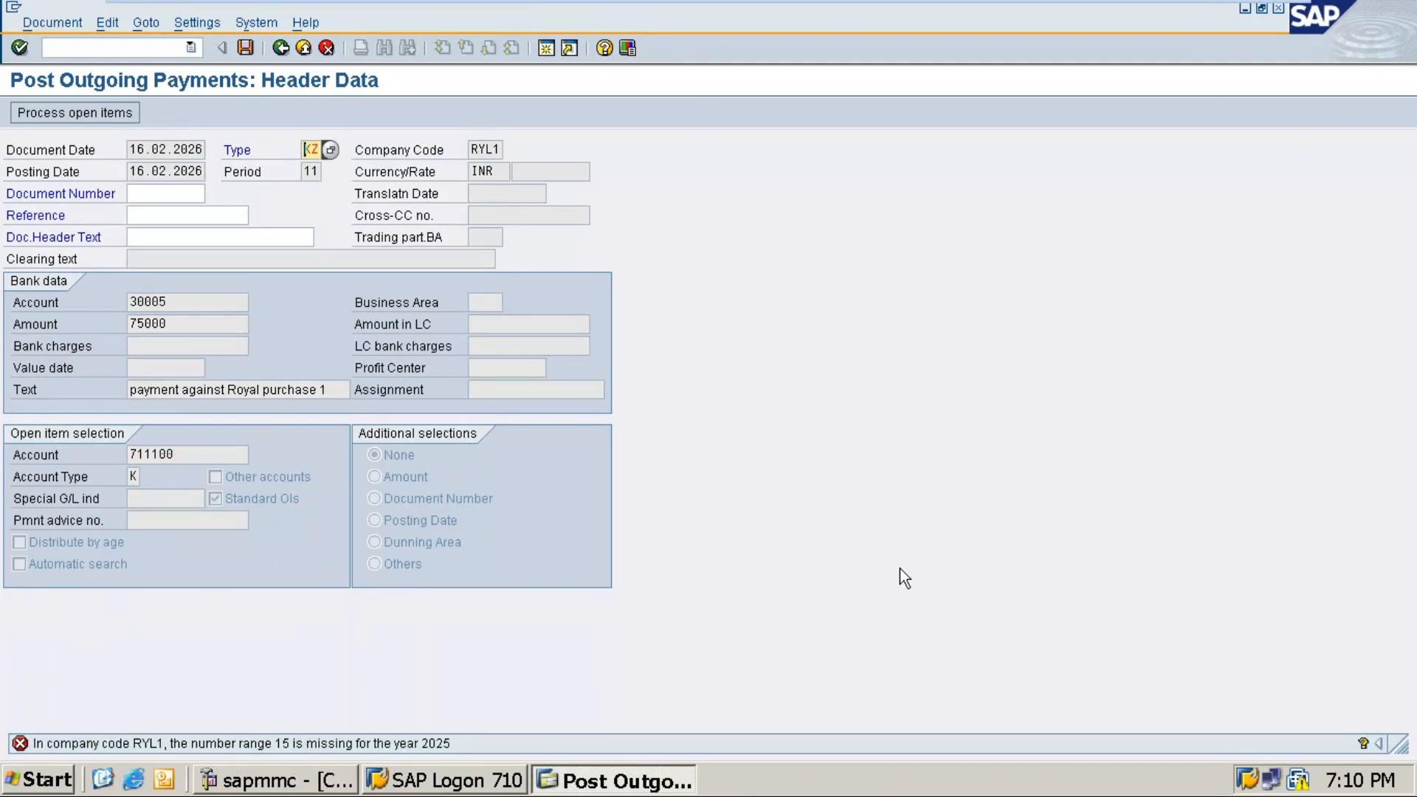
Switch to the Word notes and copy the whole table under the heading "Document Number Range FBN1".
{"action": "mouse_move", "coordinate": [1196, 11]}
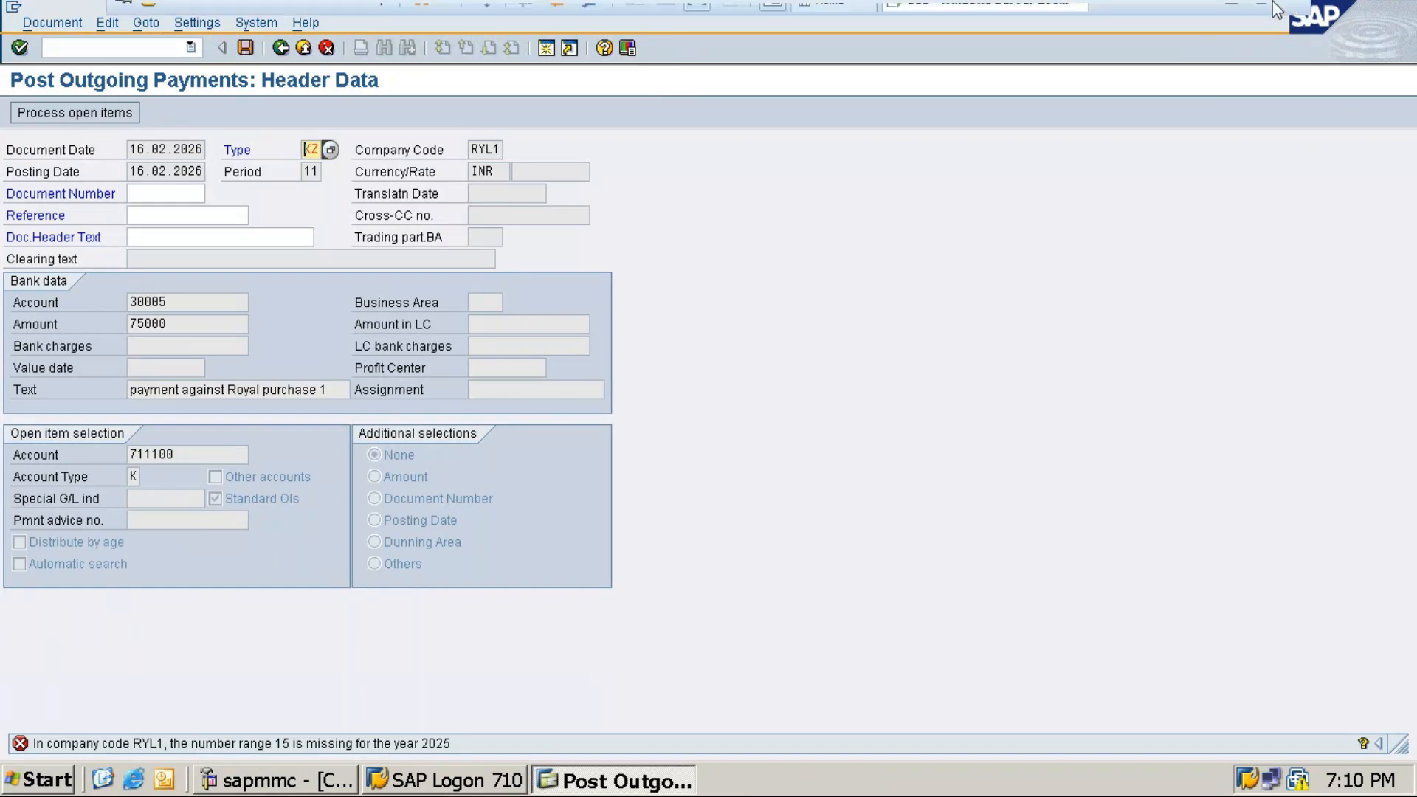
{"action": "left_click", "coordinate": [1231, 14]}
{"action": "scroll", "coordinate": [868, 542], "scroll_direction": "up", "scroll_amount": 7}
{"action": "scroll", "coordinate": [867, 545], "scroll_direction": "up", "scroll_amount": 6}
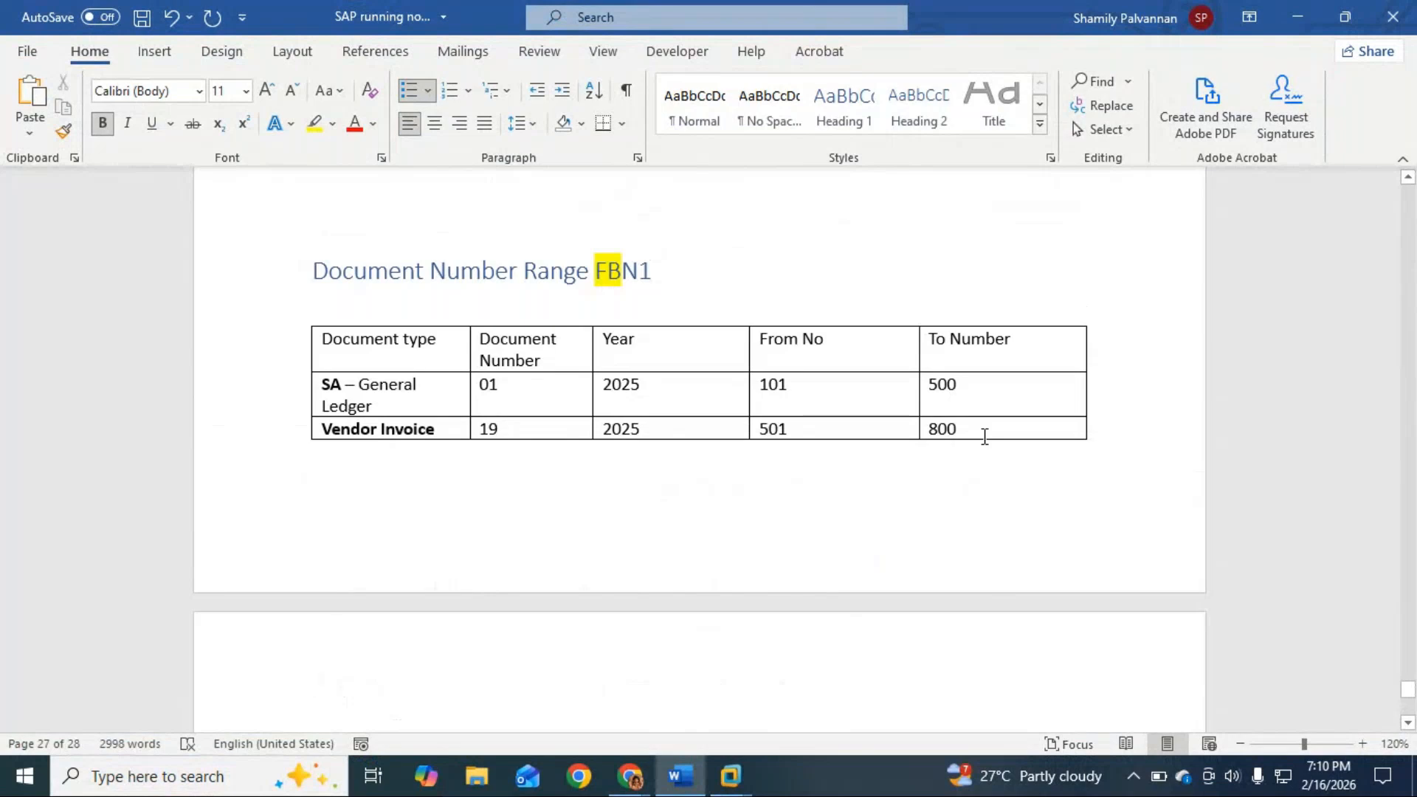
{"action": "left_click_drag", "start_coordinate": [314, 344], "coordinate": [323, 428]}
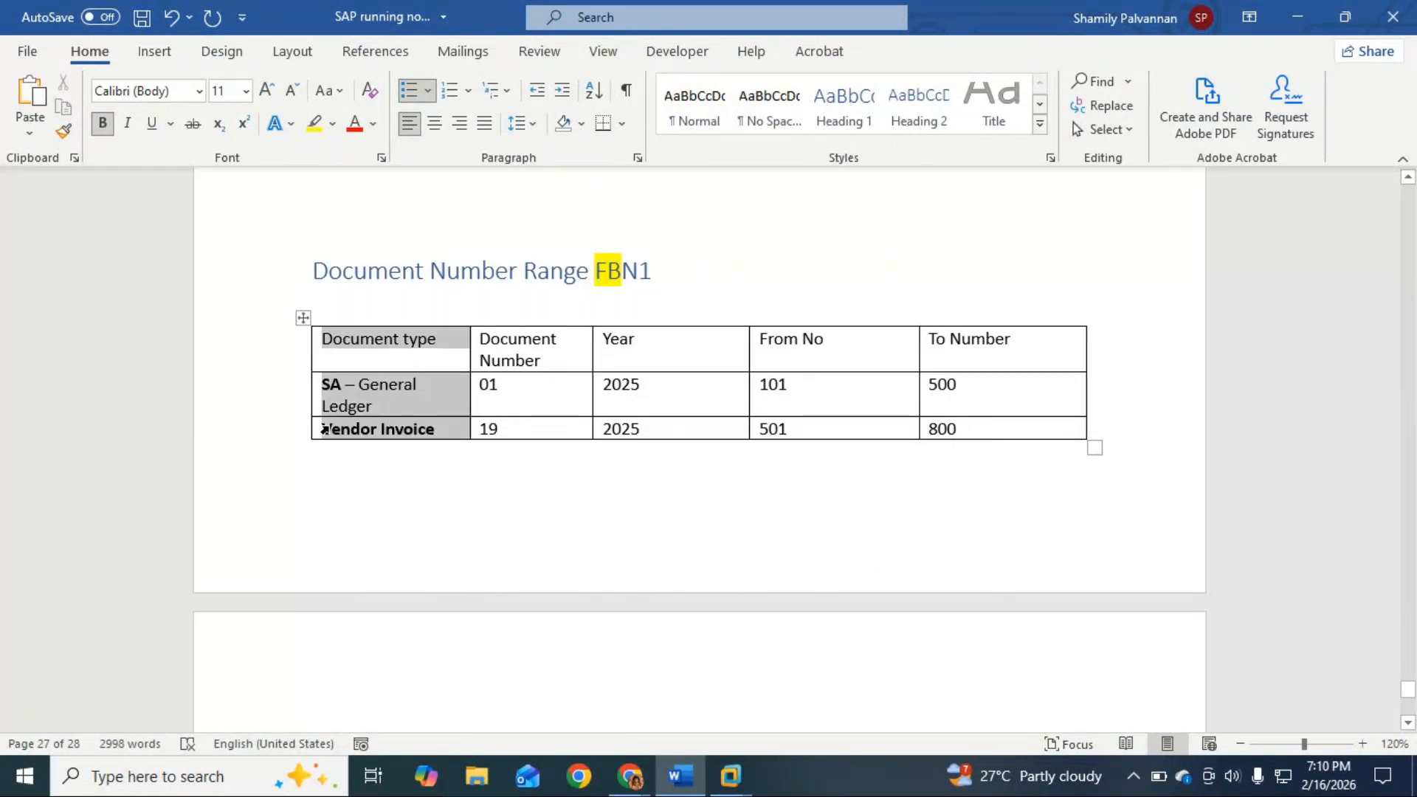
{"action": "left_click", "coordinate": [303, 318]}
{"action": "key", "text": "ctrl+c"}
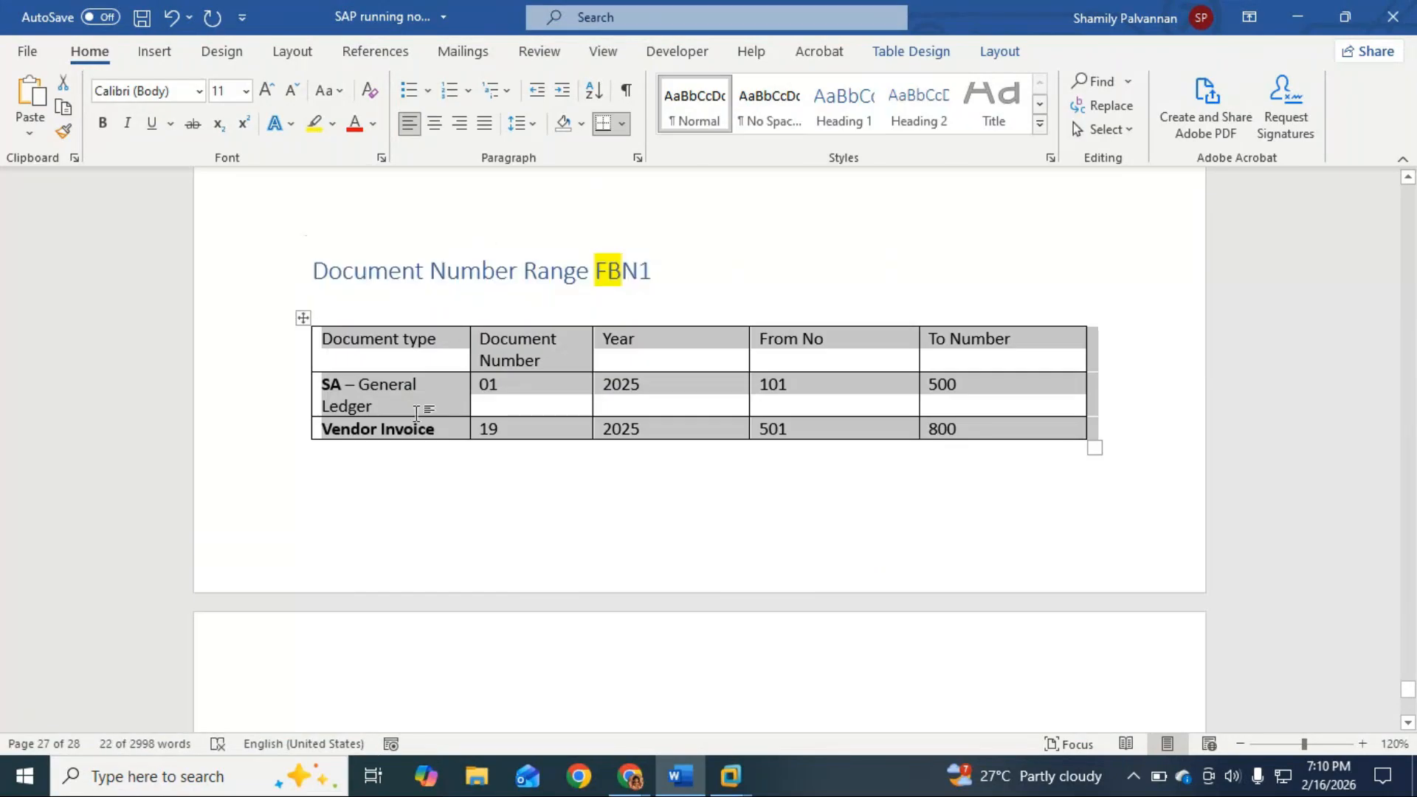
Paste the copied number range table below the bullet about the Rs.75000 payment to Lalitha Distribution Ltd.
{"action": "scroll", "coordinate": [417, 414], "scroll_direction": "down", "scroll_amount": 15}
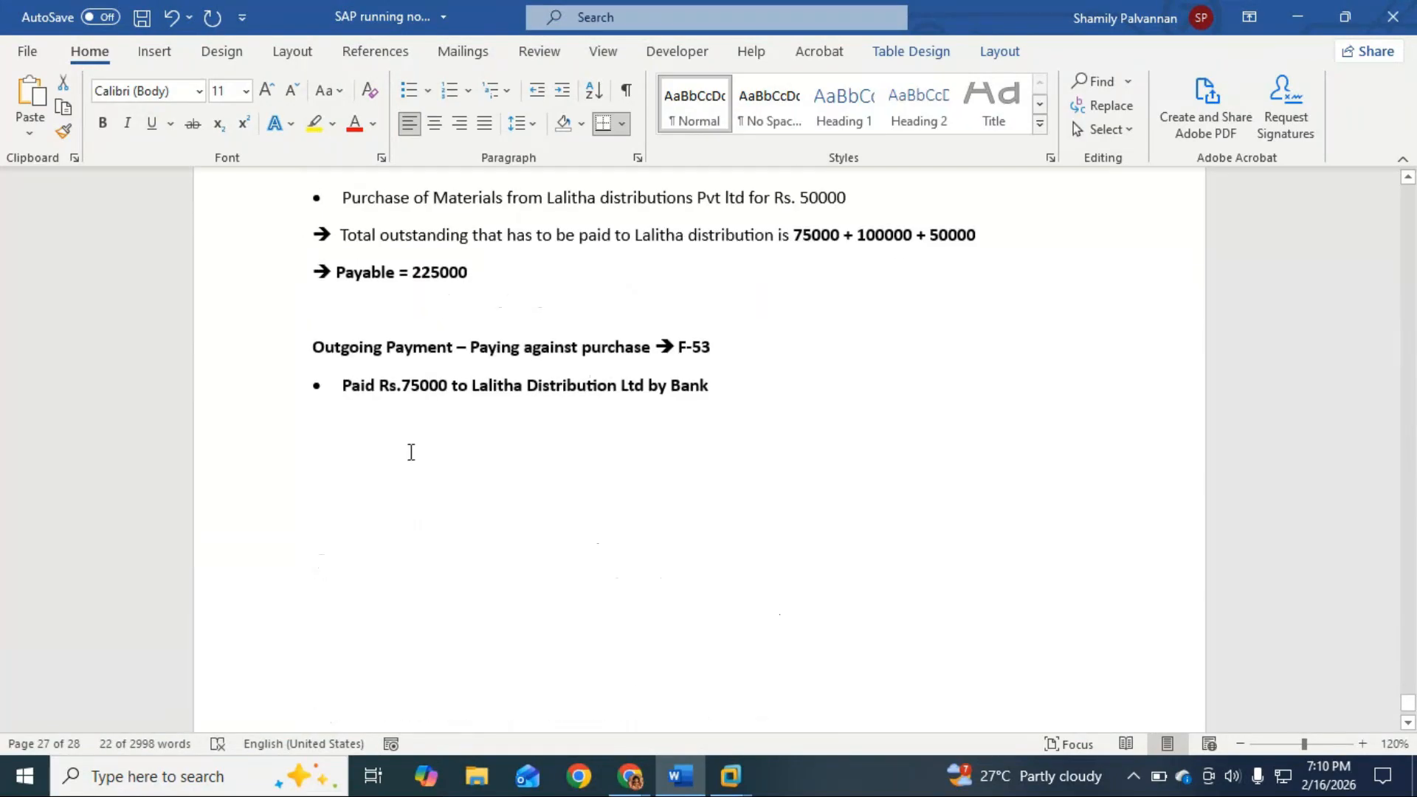
{"action": "left_click", "coordinate": [411, 451]}
{"action": "key", "text": "ctrl+v"}
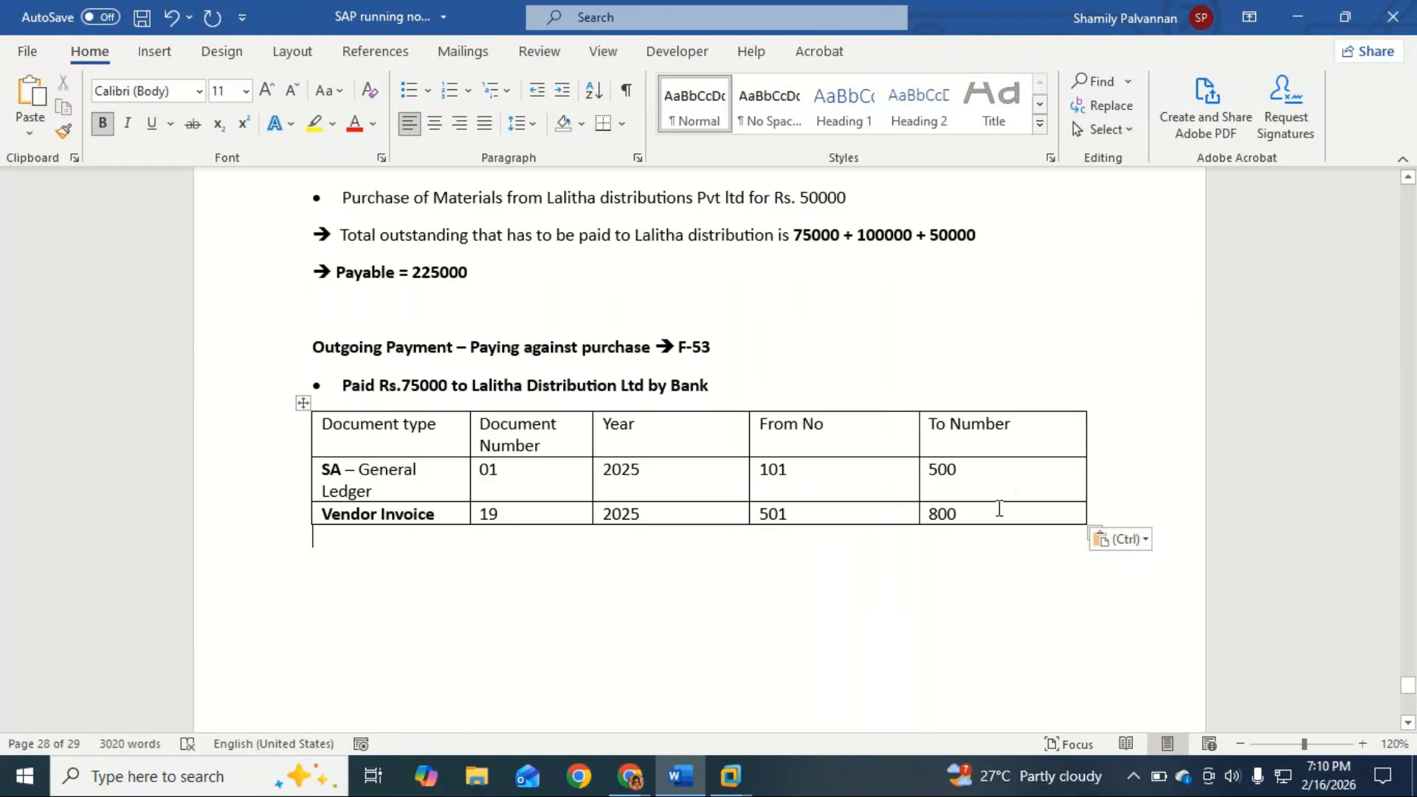
Add a row below Vendor Invoice in the pasted number range table and enter the document type KZ.
{"action": "left_click", "coordinate": [999, 508]}
{"action": "key", "text": "Tab"}
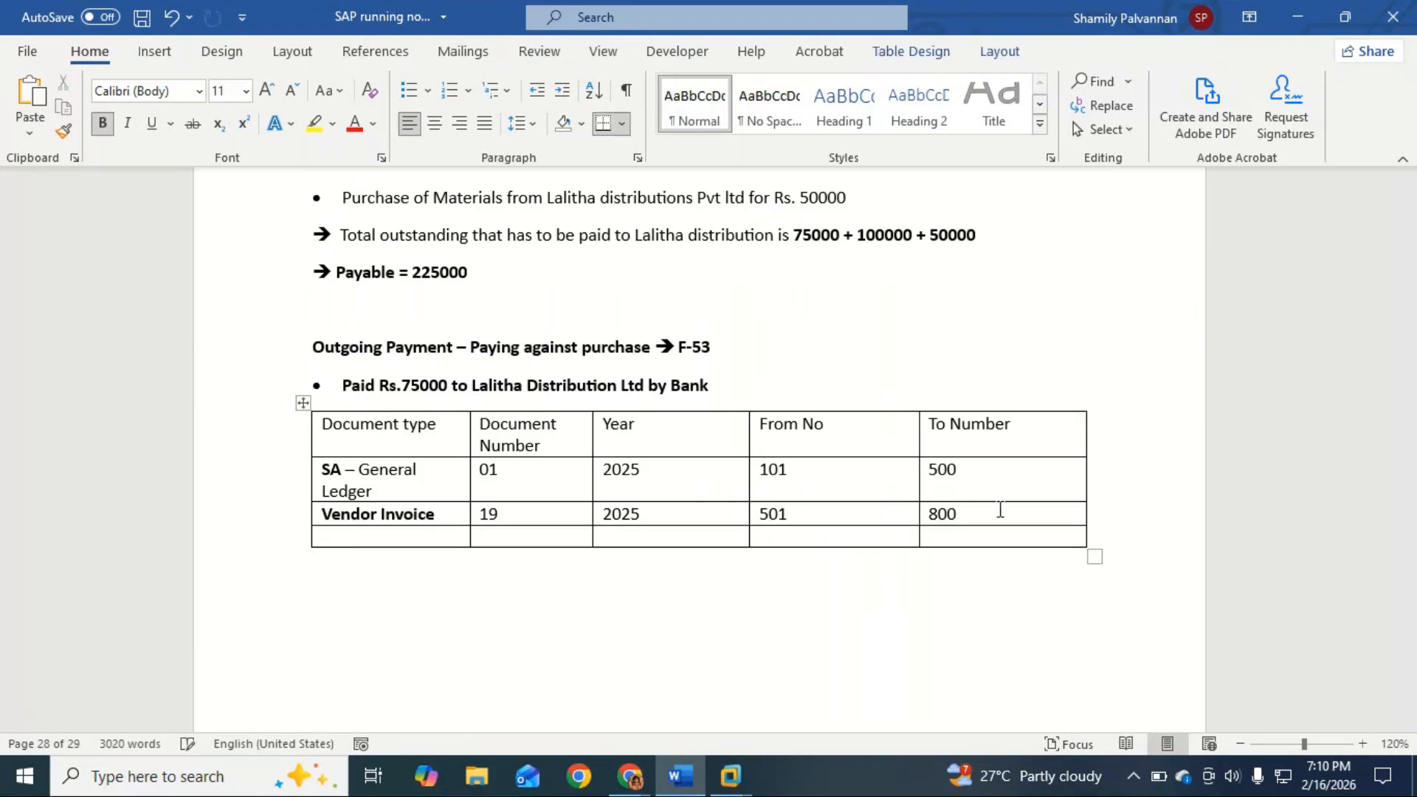
{"action": "type", "text": "D"}
{"action": "key", "text": "ctrl+z"}
{"action": "type", "text": "KZ"}
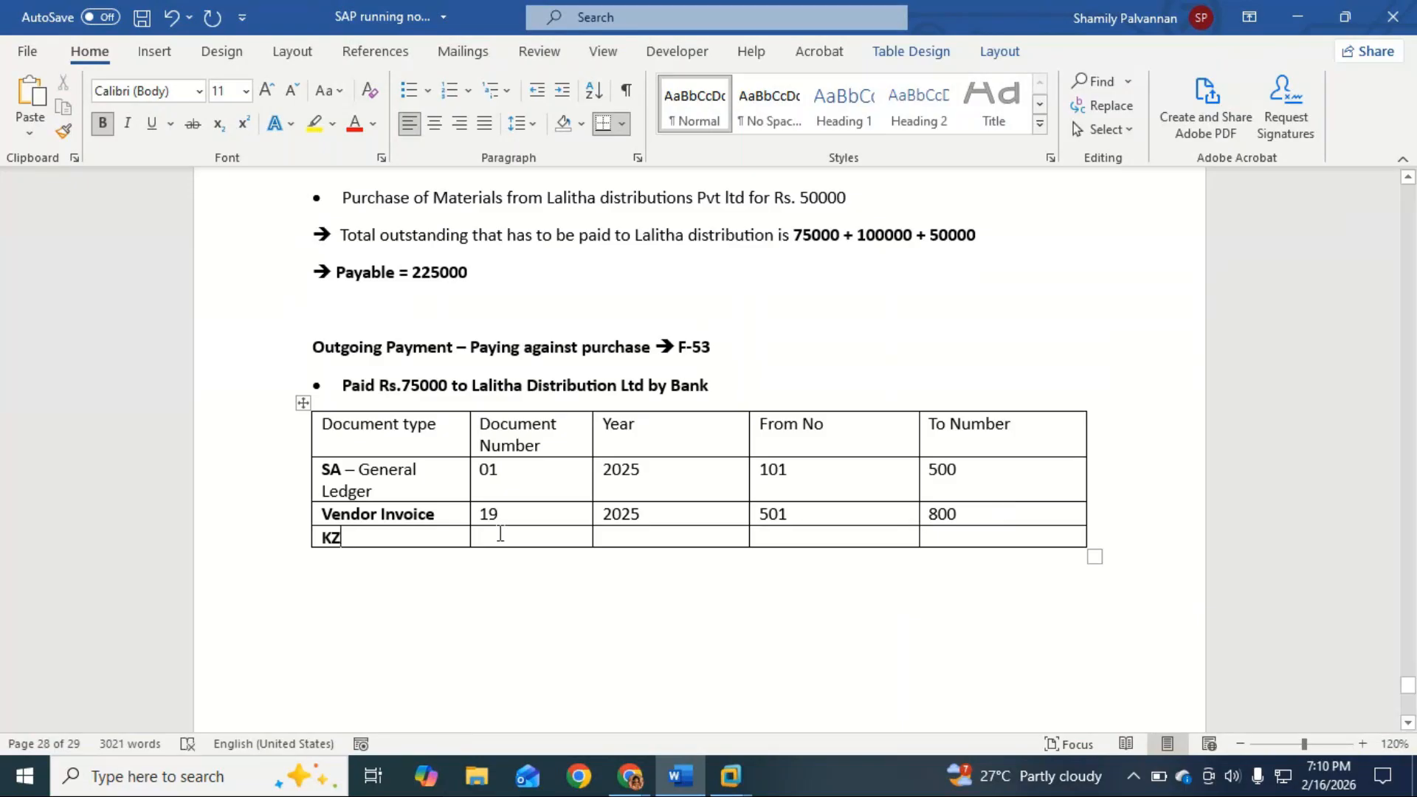
Prefix the Vendor Invoice document type in the table with "KR -".
{"action": "left_click", "coordinate": [322, 514]}
{"action": "type", "text": "KR "}
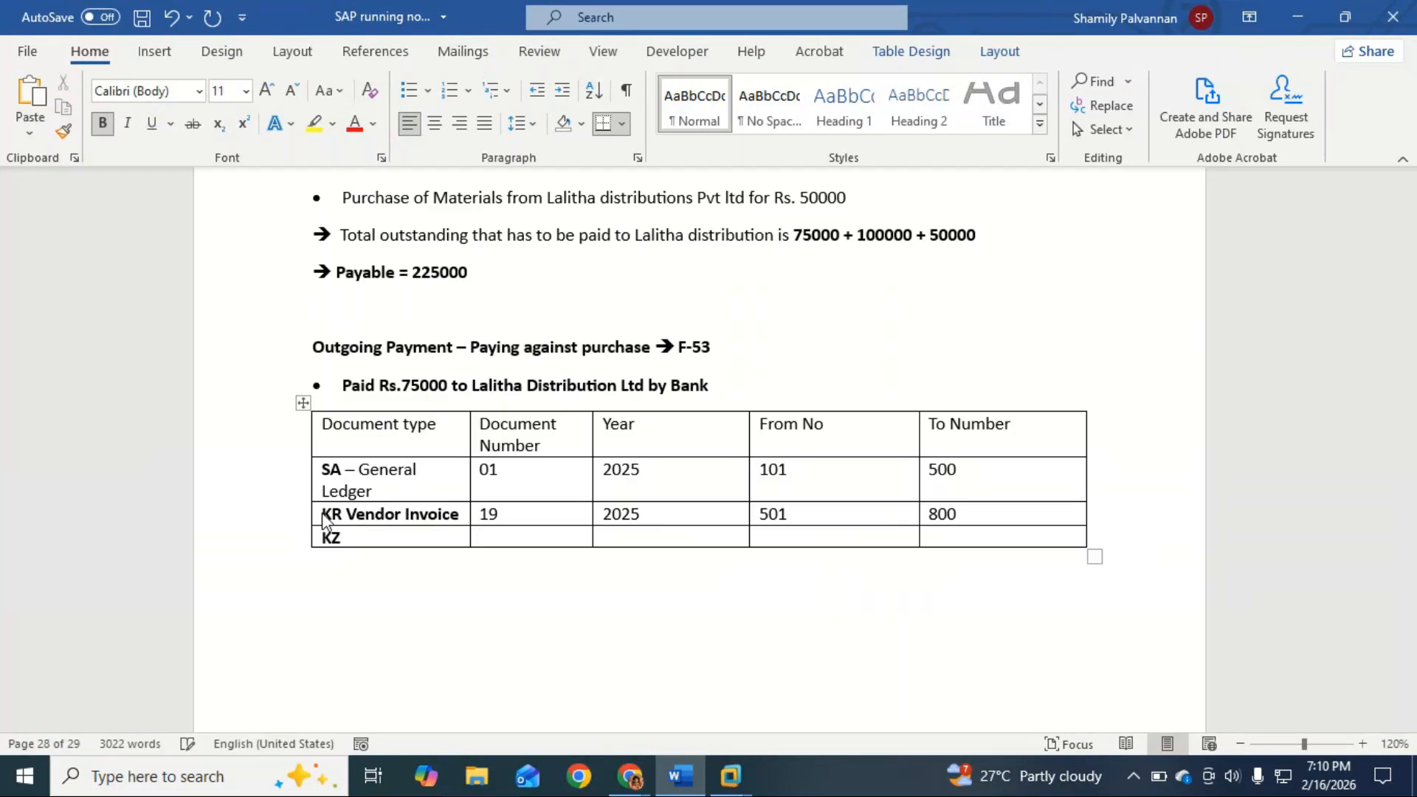
{"action": "type", "text": "-"}
Complete the new row's document type as "KZ – Vendor Outgoing Payment".
{"action": "left_click", "coordinate": [384, 567]}
{"action": "type", "text": "-"}
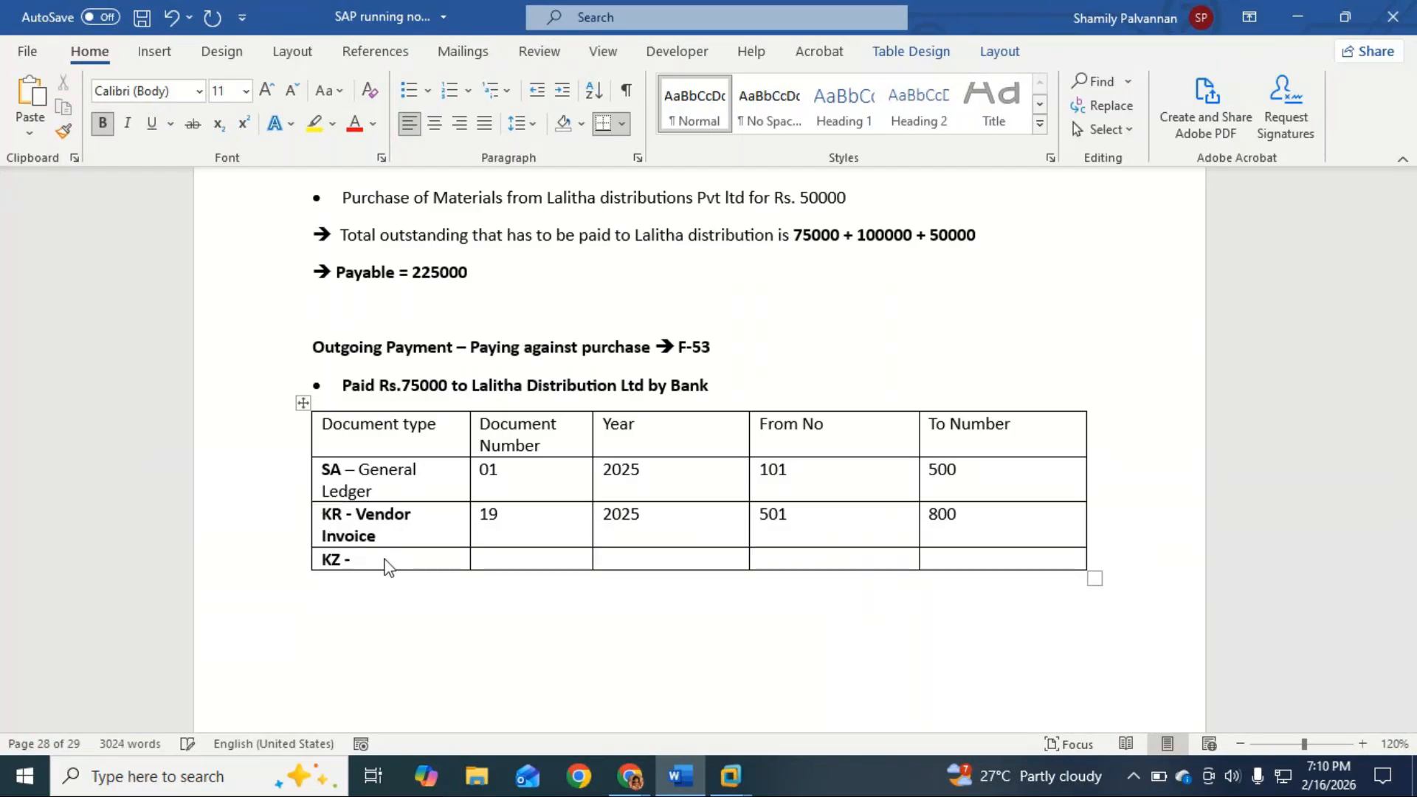
{"action": "type", "text": " Ver"}
{"action": "type", "text": "ndor"}
{"action": "key", "text": "BackSpace"}
{"action": "key", "text": "BackSpace"}
{"action": "key", "text": "BackSpace"}
{"action": "key", "text": "BackSpace"}
{"action": "key", "text": "BackSpace"}
{"action": "type", "text": "ndor Outgoing"}
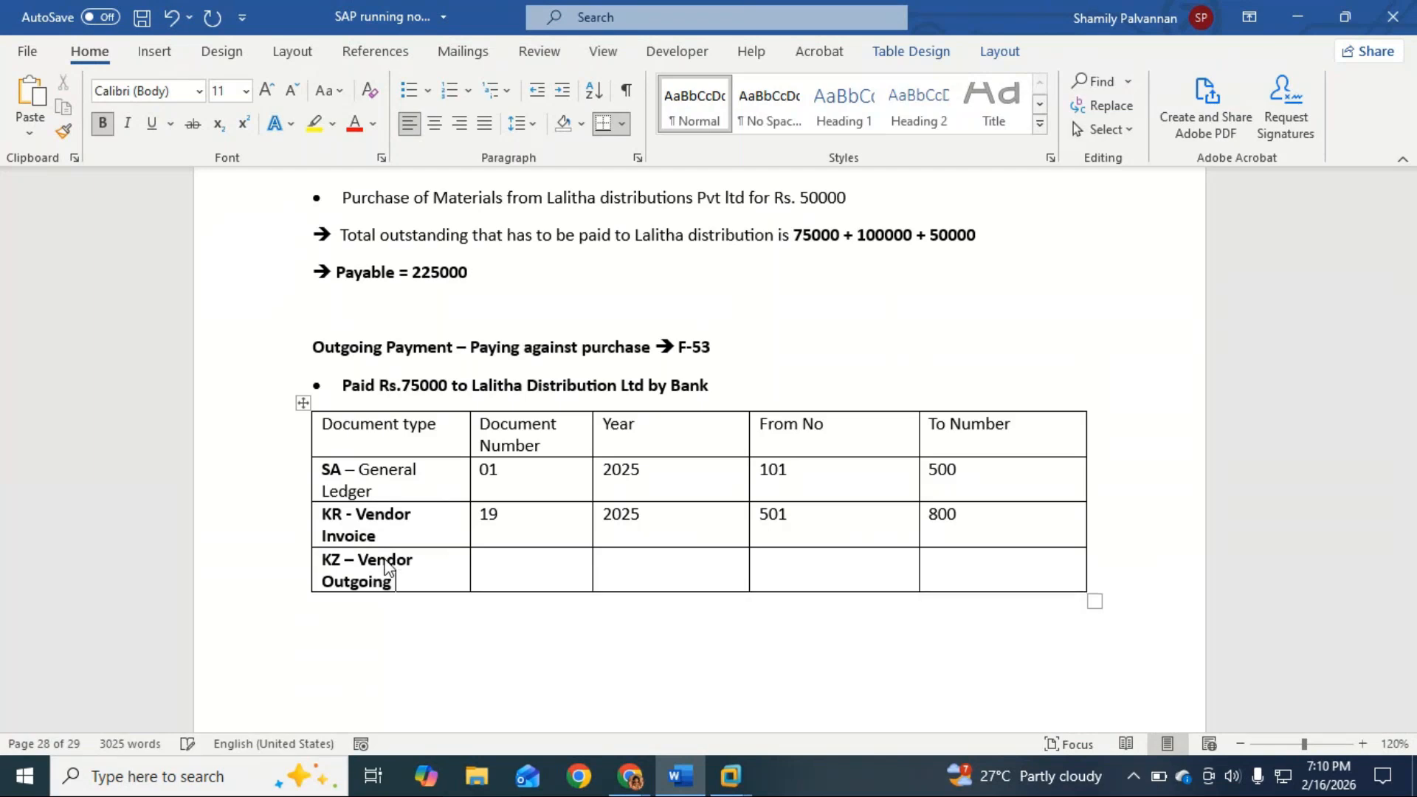
{"action": "type", "text": " Payment"}
{"action": "key", "text": "Tab"}
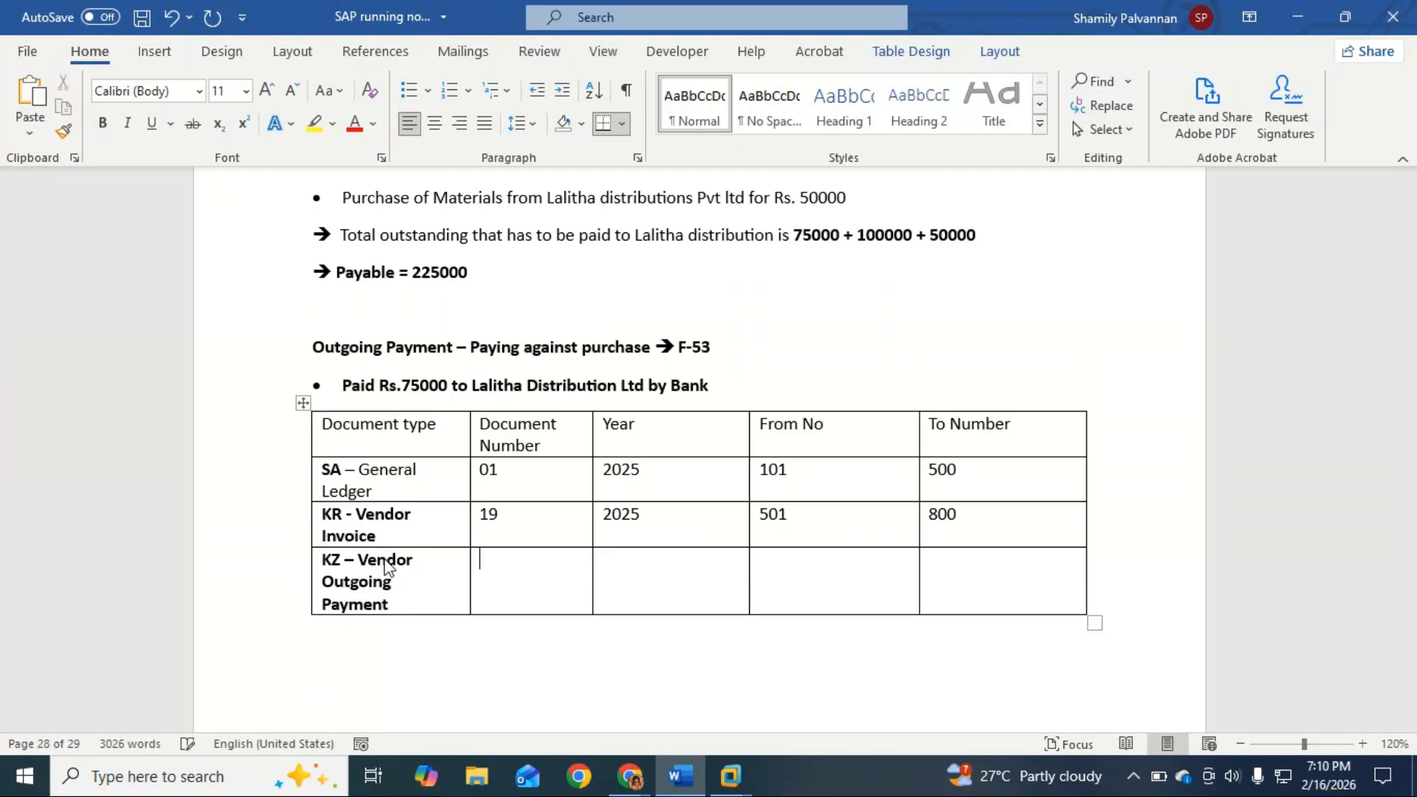
Switch to SAP to check which number range the outgoing payment's error message names, and return to the Word notes.
{"action": "key", "text": "alt+Tab"}
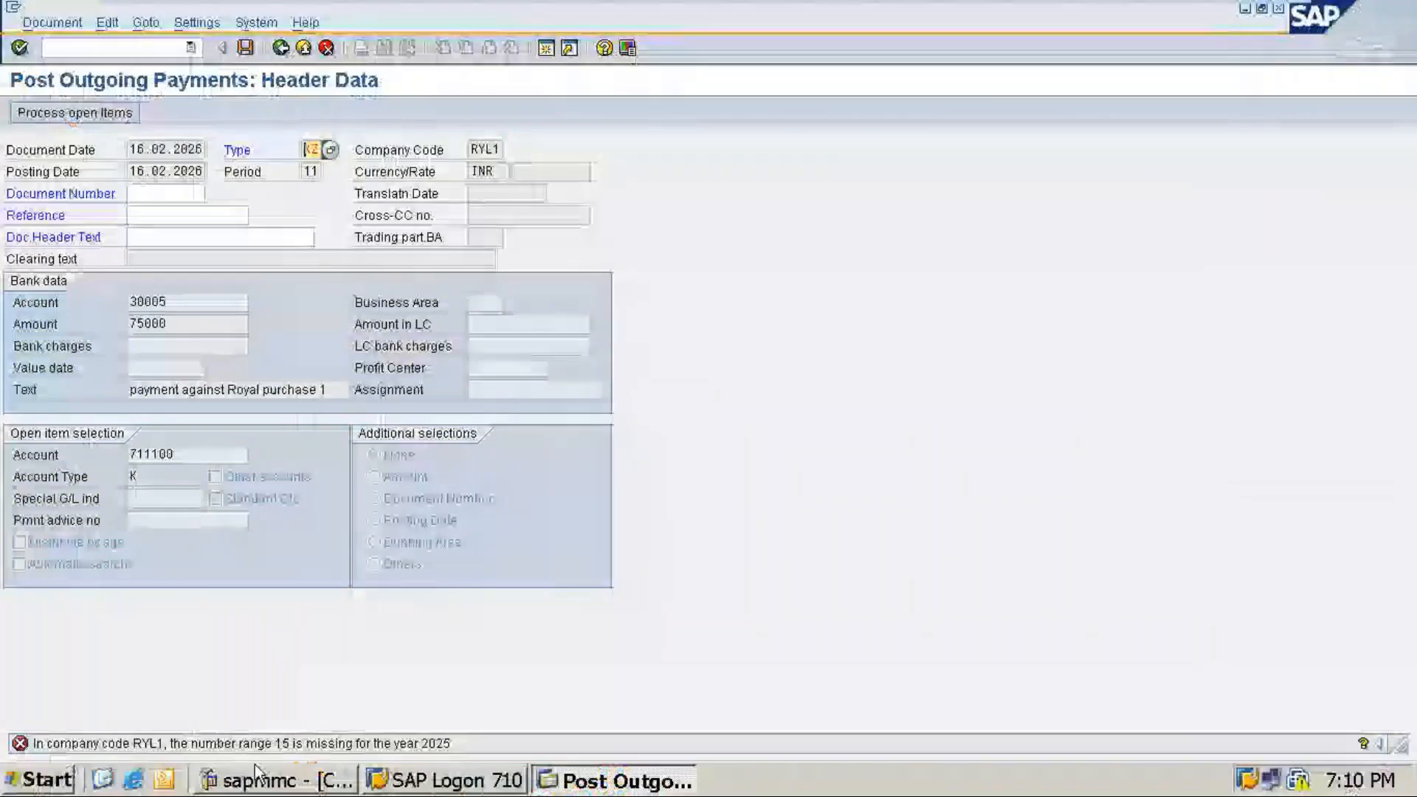
{"action": "key", "text": "alt+Tab"}
{"action": "key", "text": "alt+Tab"}
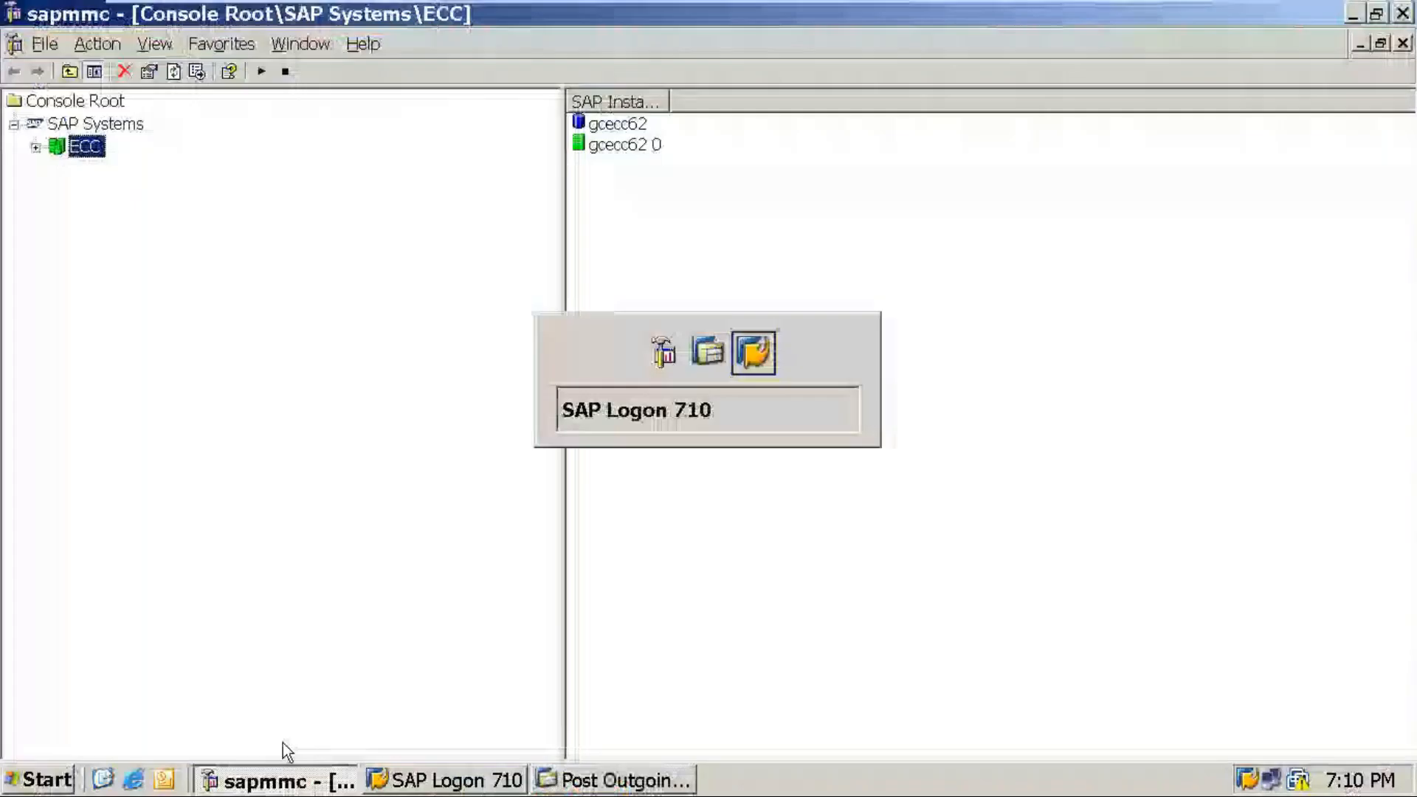
{"action": "key", "text": "alt+Tab"}
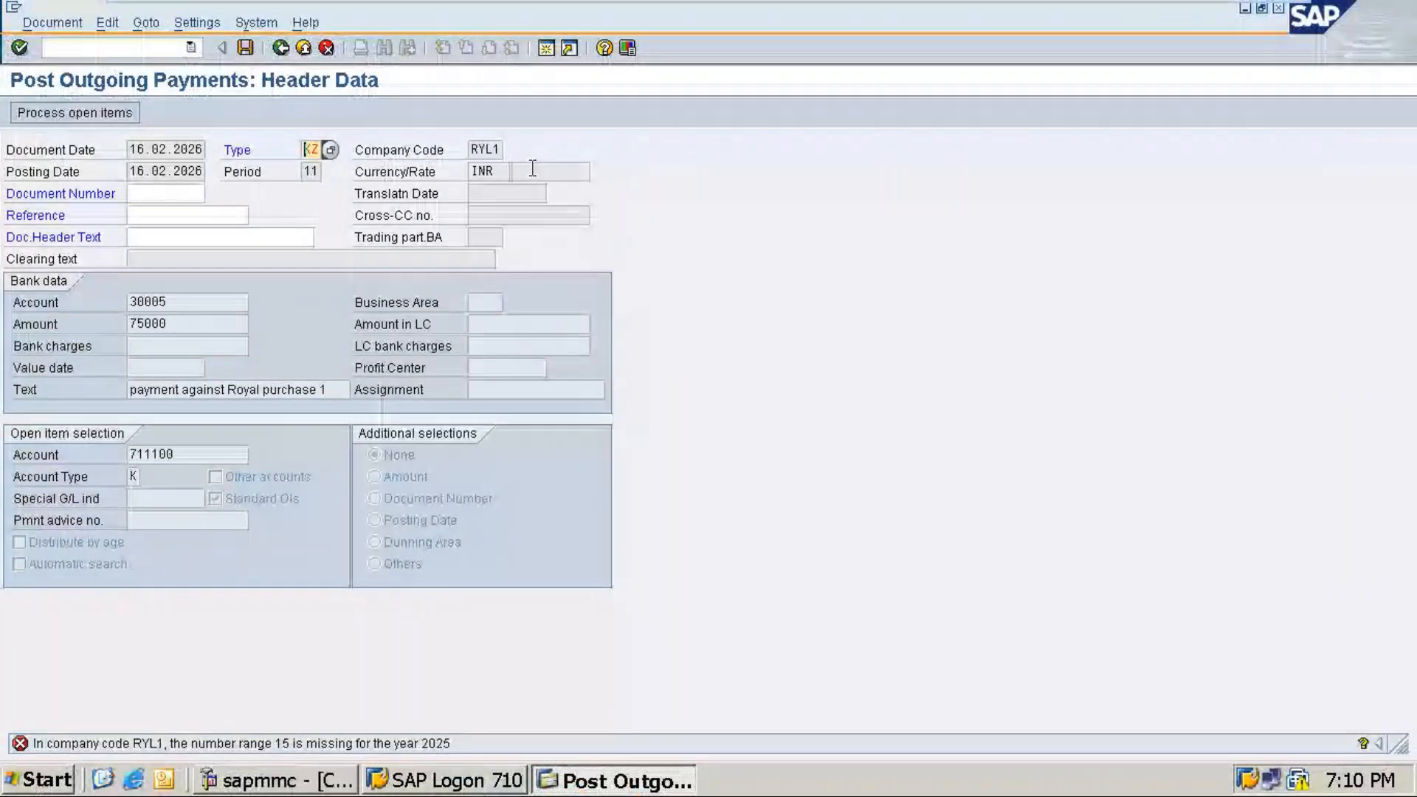
{"action": "left_click", "coordinate": [1233, 11]}
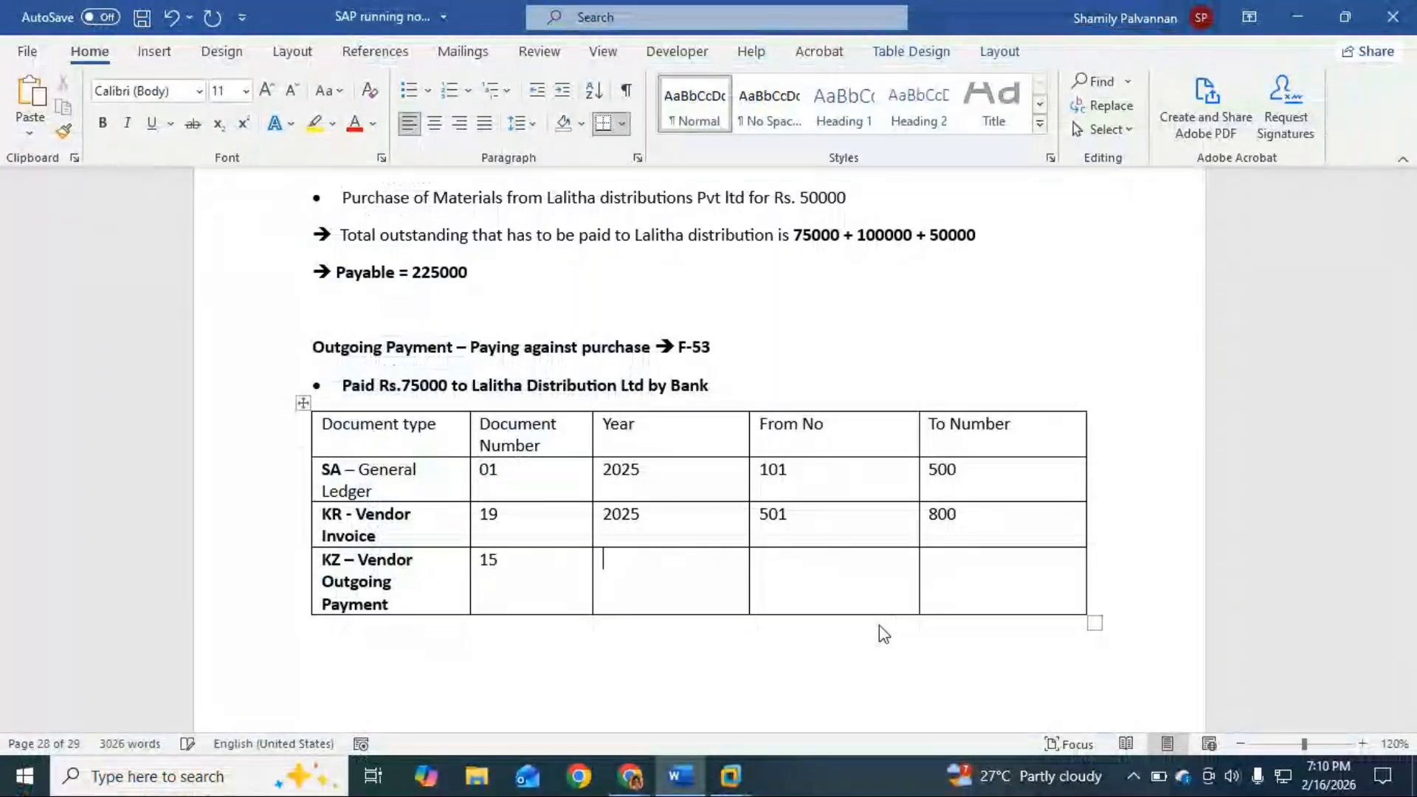
Fill in the KZ row with document number 15, year 2025, from number 801 and to number 1000.
{"action": "type", "text": "2025"}
{"action": "key", "text": "Tab"}
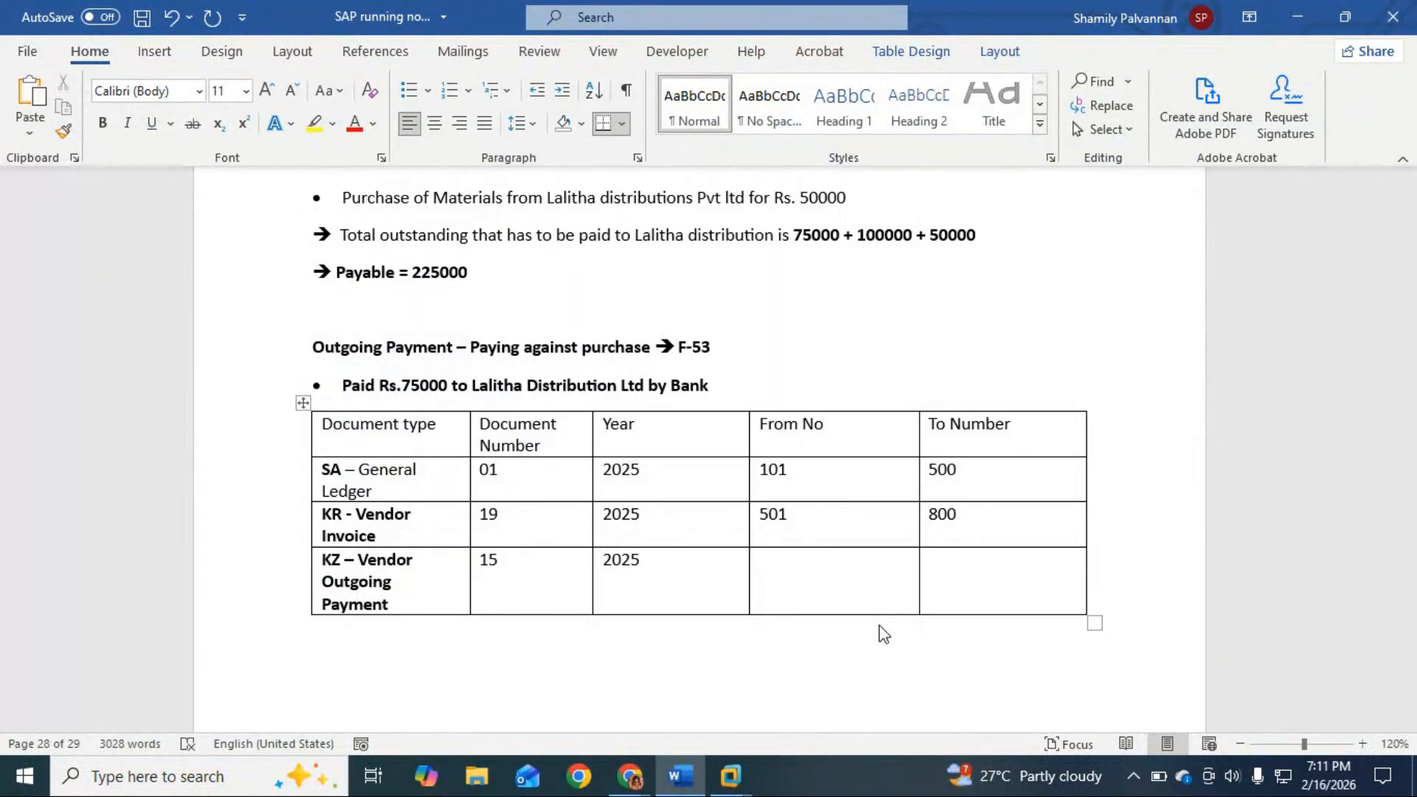
{"action": "type", "text": "801"}
{"action": "key", "text": "Tab"}
{"action": "type", "text": "1000"}
Move the number range table above the bullet about the Rs.75000 payment, directly under the Outgoing Payment heading.
{"action": "left_click", "coordinate": [1094, 623]}
{"action": "key", "text": "ctrl+x"}
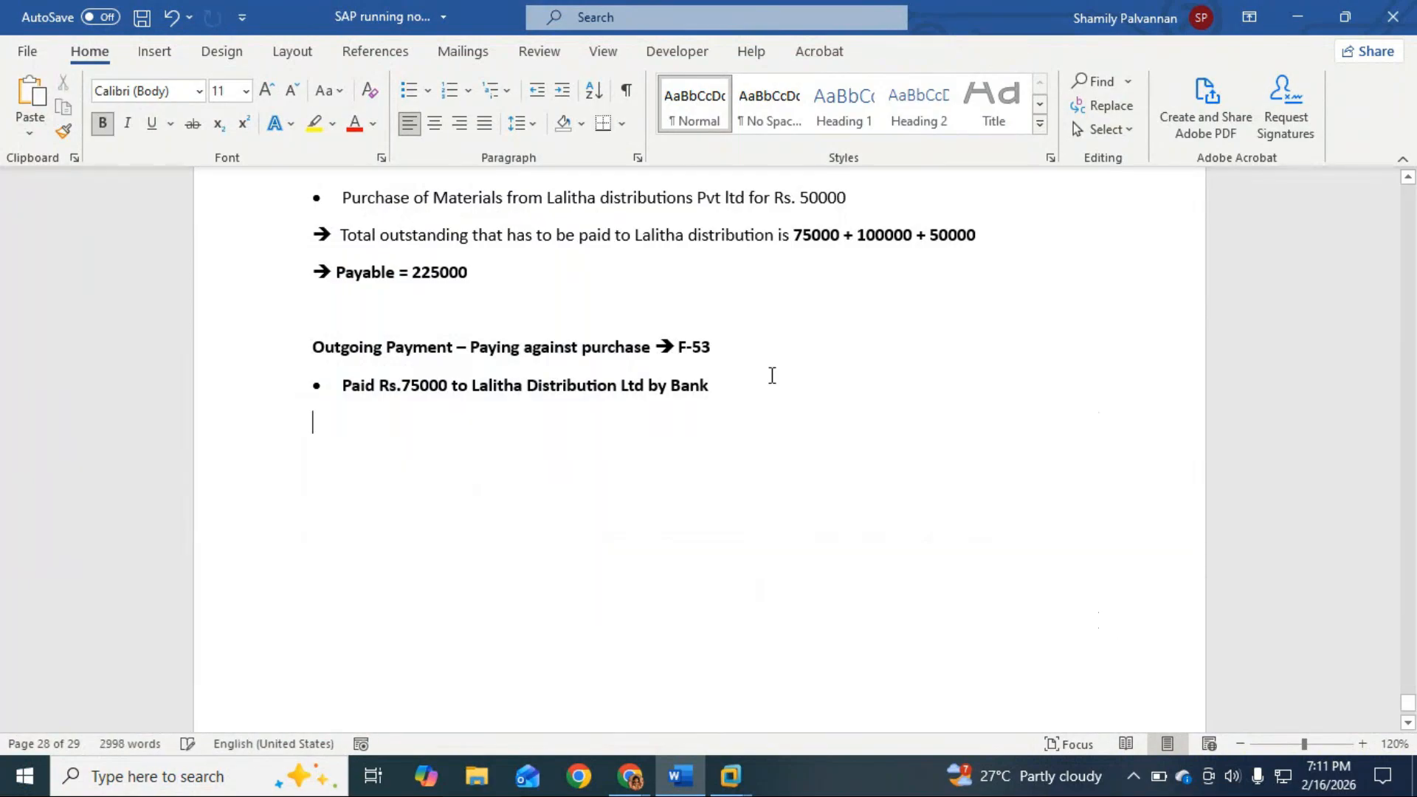
{"action": "key", "text": "Return"}
{"action": "key", "text": "Return"}
{"action": "key", "text": "Up"}
{"action": "key", "text": "ctrl+v"}
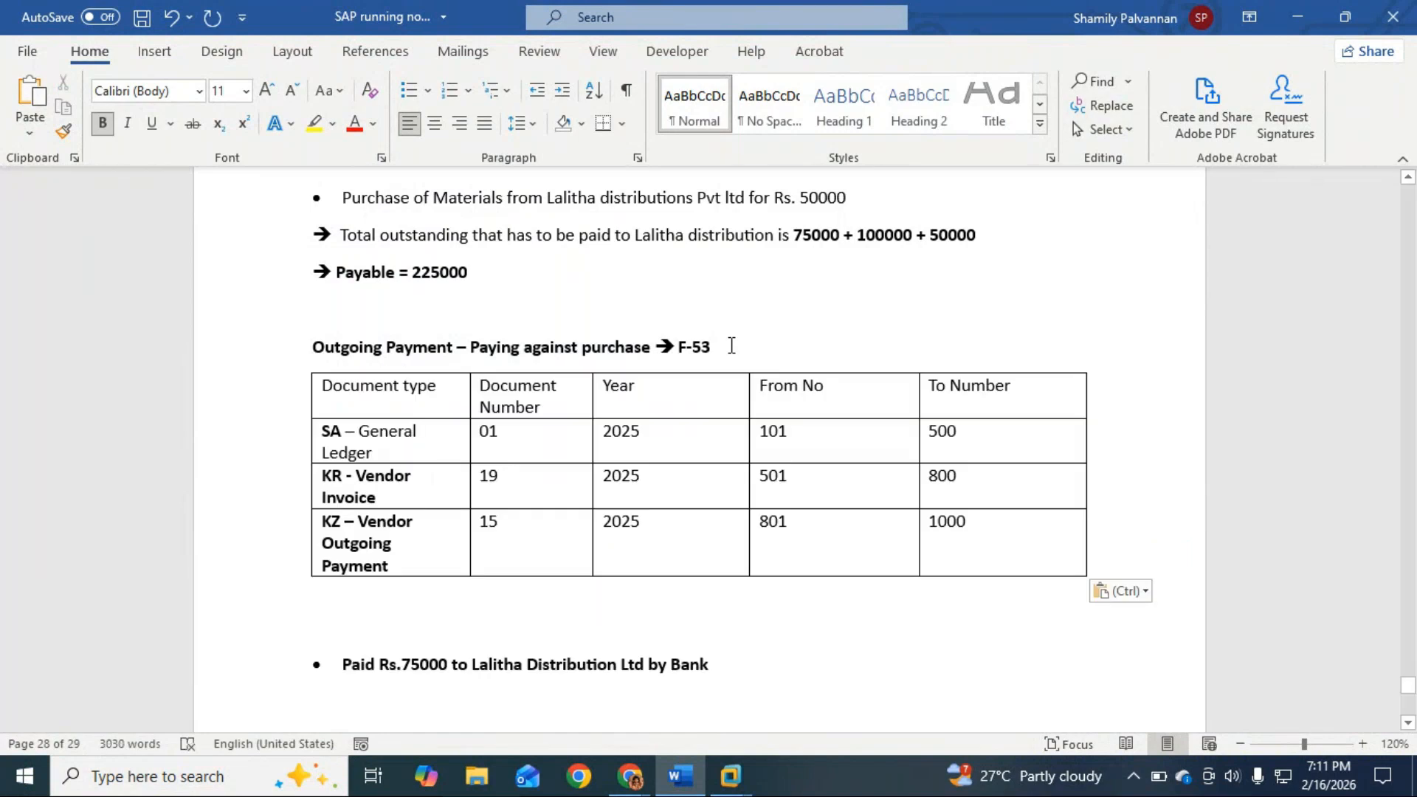
Add the title "Document number range - FBL1" above the table, separated from the F-53 heading by a blank line, and switch to SAP.
{"action": "left_click", "coordinate": [747, 348]}
{"action": "key", "text": "Return"}
{"action": "key", "text": "Return"}
{"action": "type", "text": "Docume"}
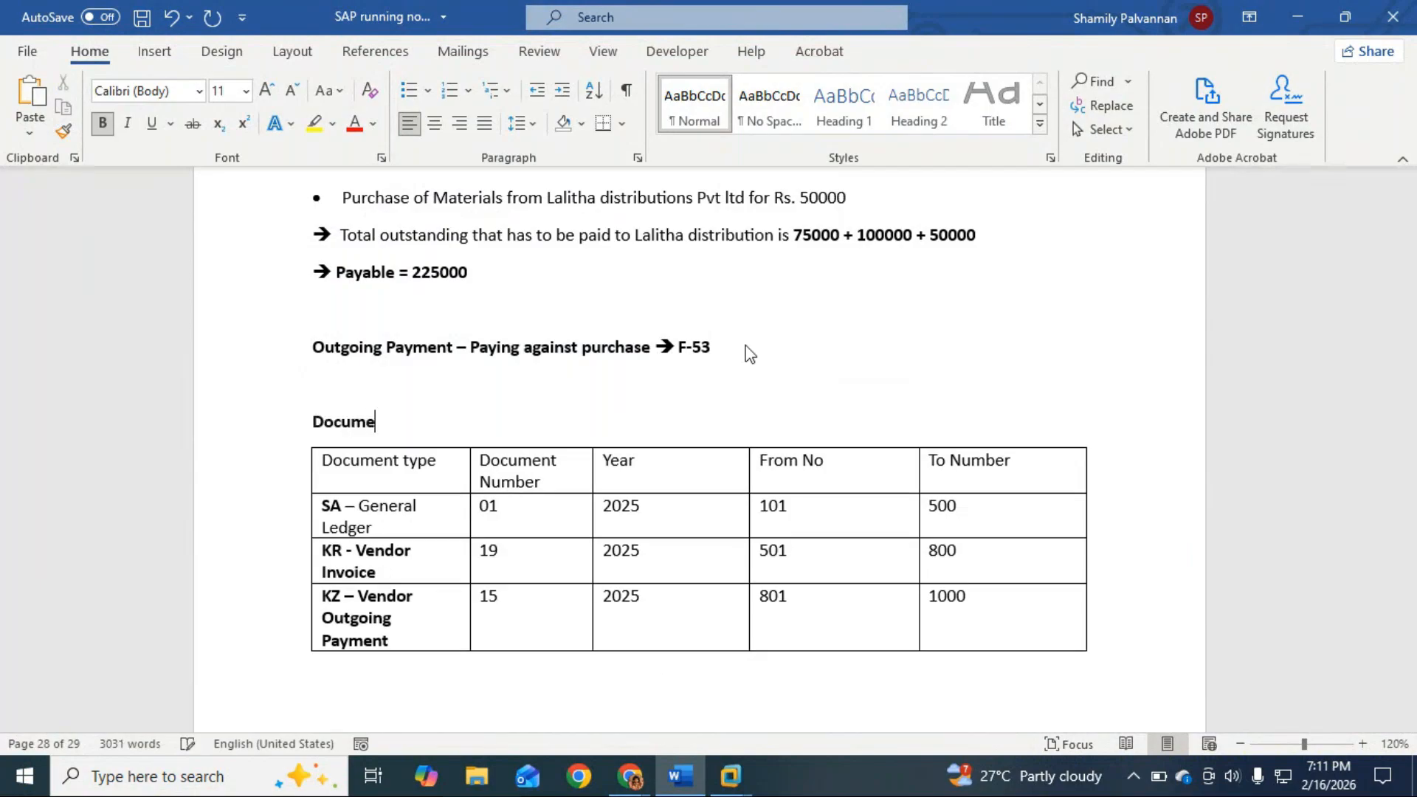
{"action": "type", "text": "nt mnumber ran"}
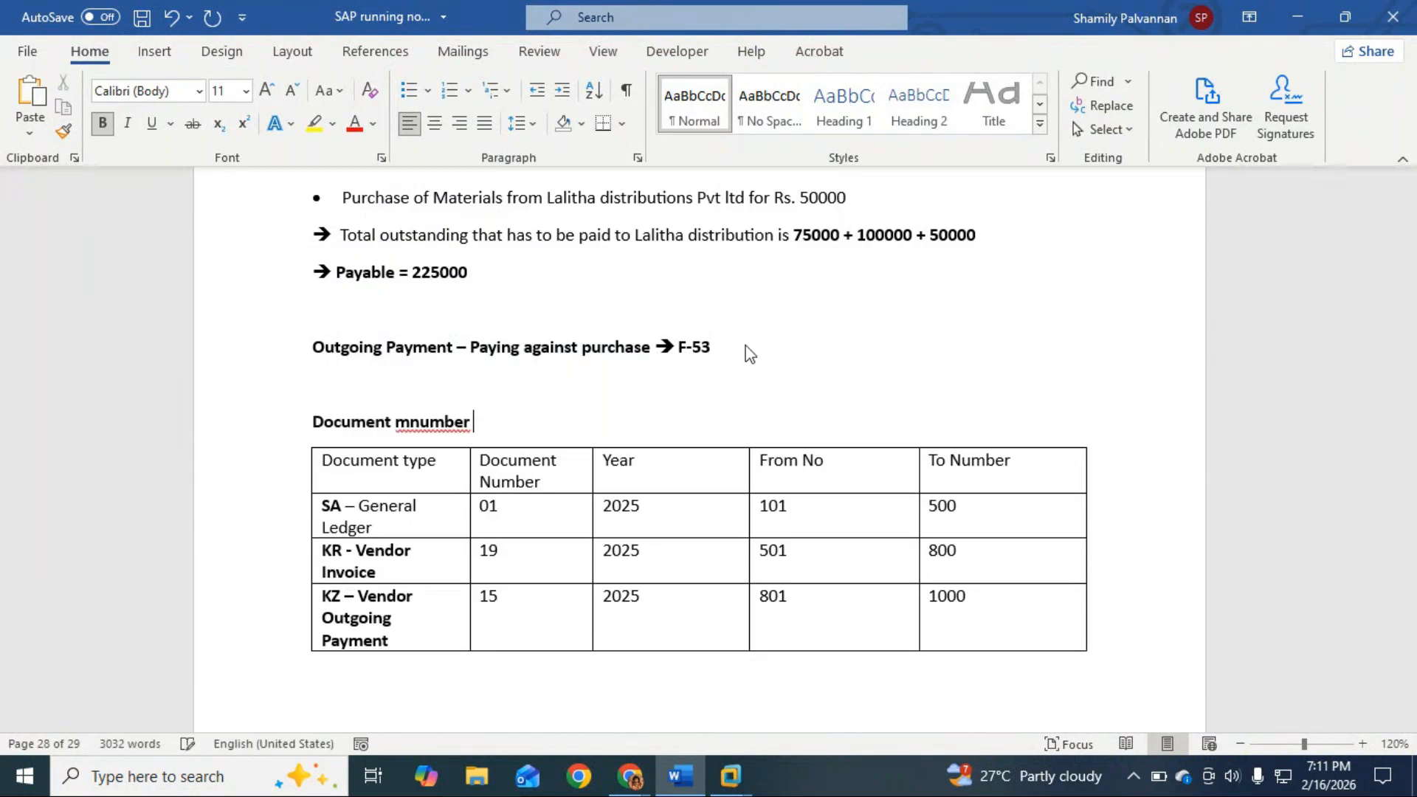
{"action": "key", "text": "BackSpace"}
{"action": "key", "text": "BackSpace"}
{"action": "key", "text": "BackSpace"}
{"action": "key", "text": "BackSpace"}
{"action": "key", "text": "BackSpace"}
{"action": "key", "text": "BackSpace"}
{"action": "key", "text": "BackSpace"}
{"action": "key", "text": "BackSpace"}
{"action": "key", "text": "BackSpace"}
{"action": "key", "text": "BackSpace"}
{"action": "key", "text": "BackSpace"}
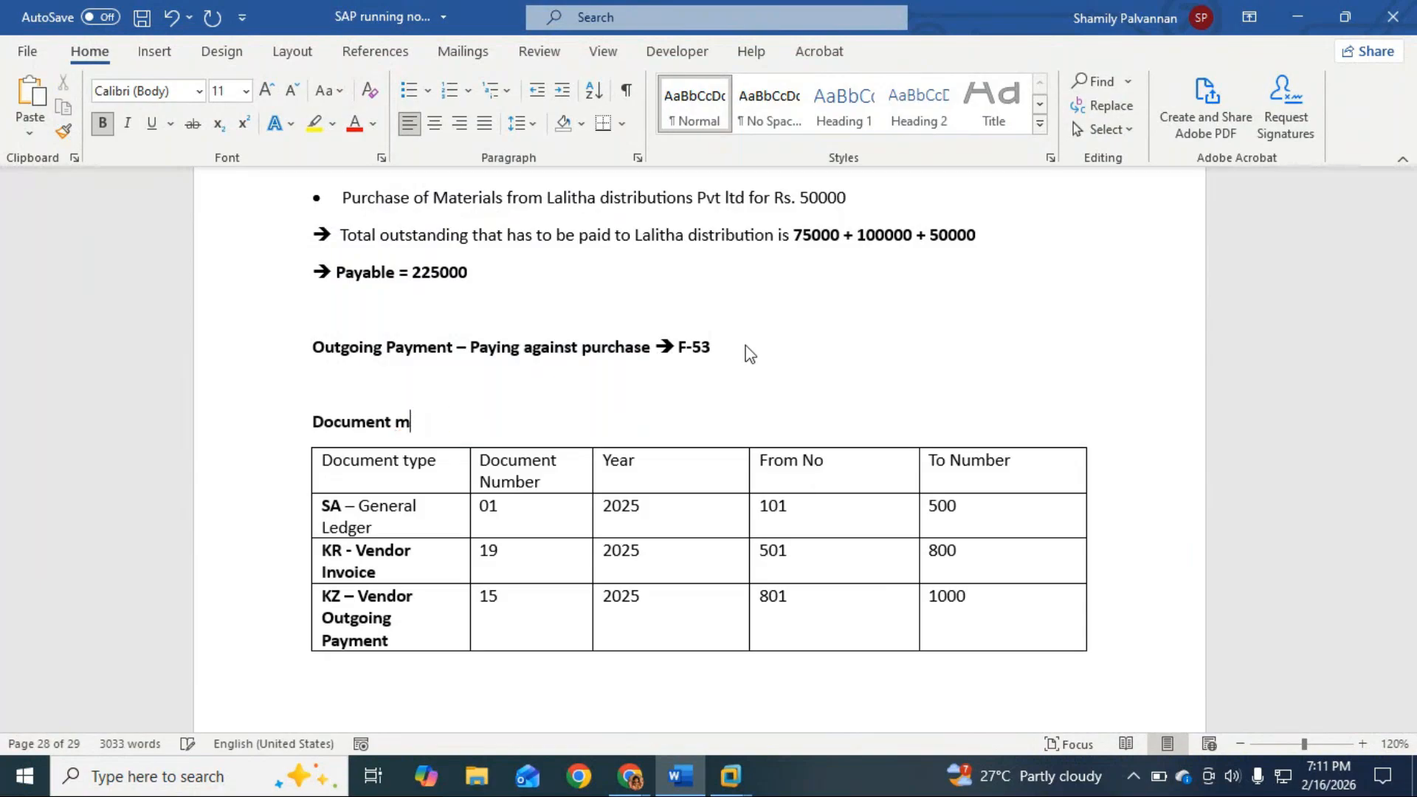
{"action": "type", "text": "number range -"}
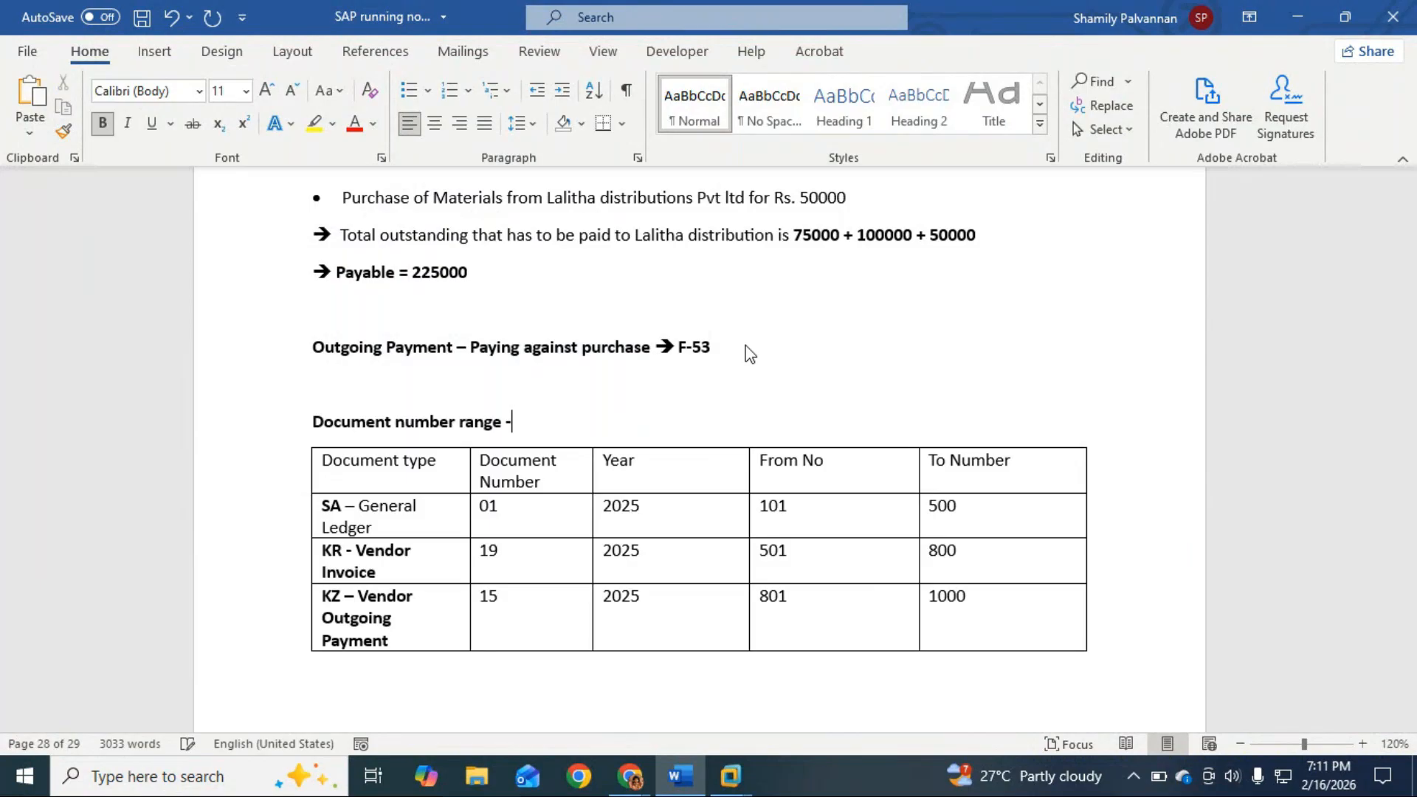
{"action": "type", "text": " FBL1"}
{"action": "scroll", "coordinate": [989, 544], "scroll_direction": "down", "scroll_amount": 3}
{"action": "left_click", "coordinate": [1005, 495]}
{"action": "key", "text": "alt+Tab"}
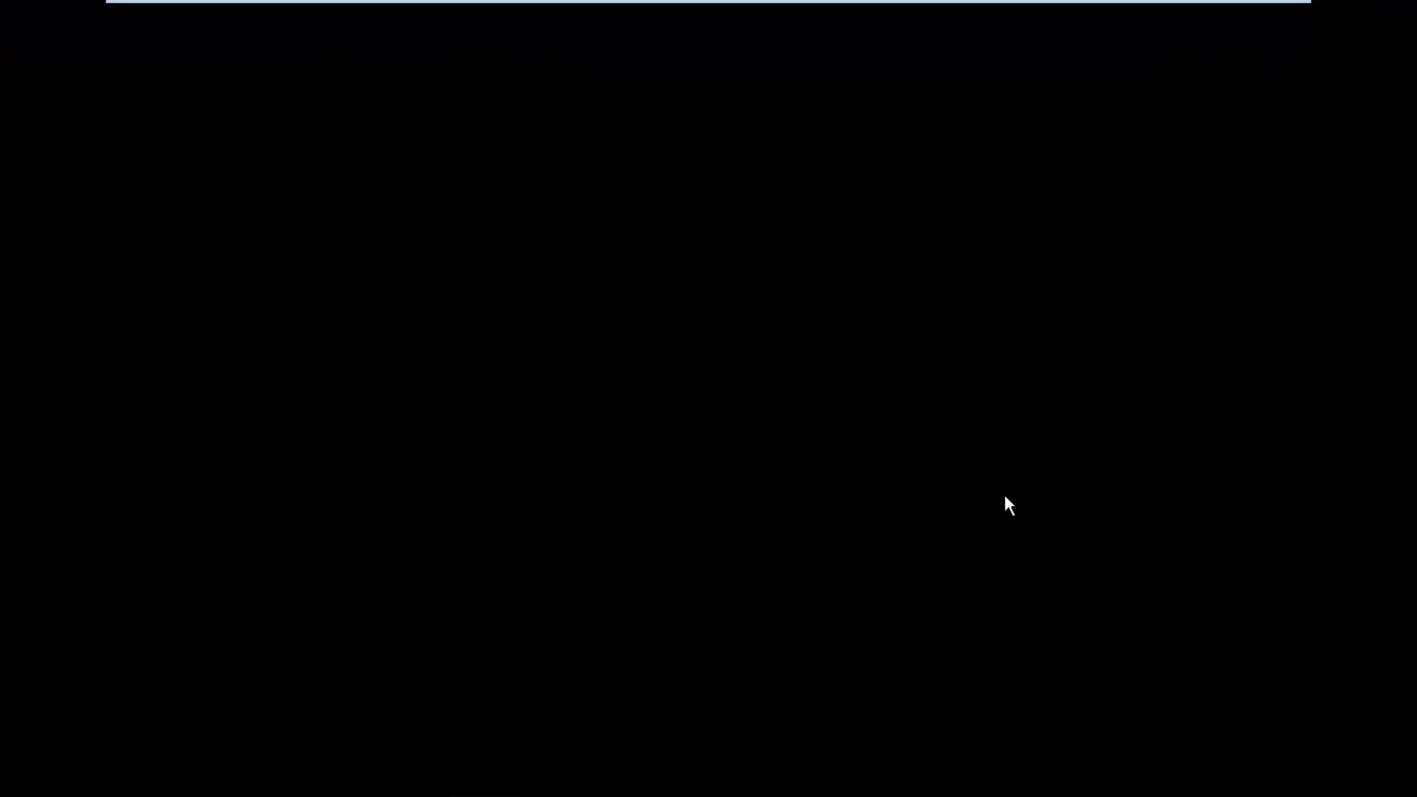
Try to reach the number range maintenance with transaction /nfbl1.
{"action": "left_click", "coordinate": [65, 49]}
{"action": "type", "text": "/nfb"}
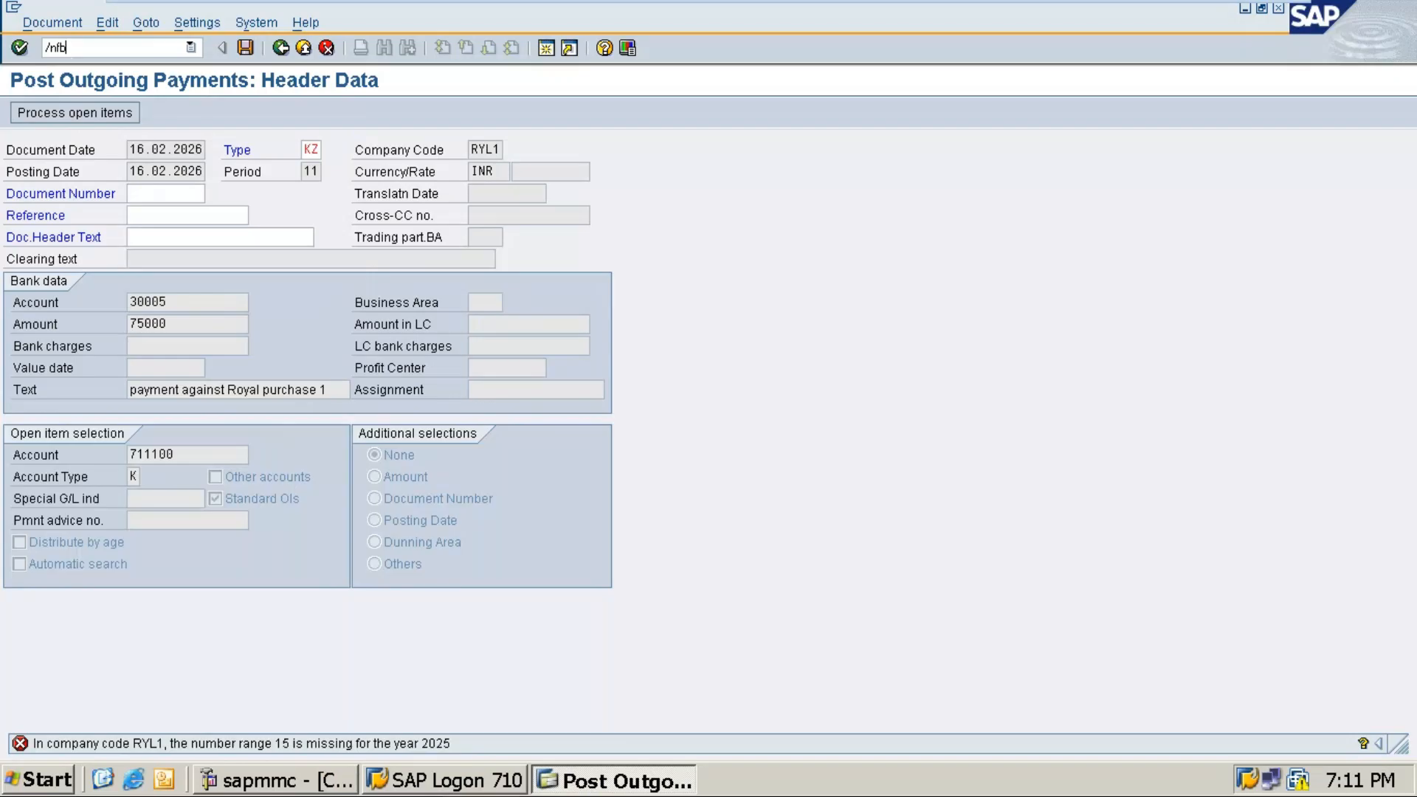
{"action": "type", "text": "l1"}
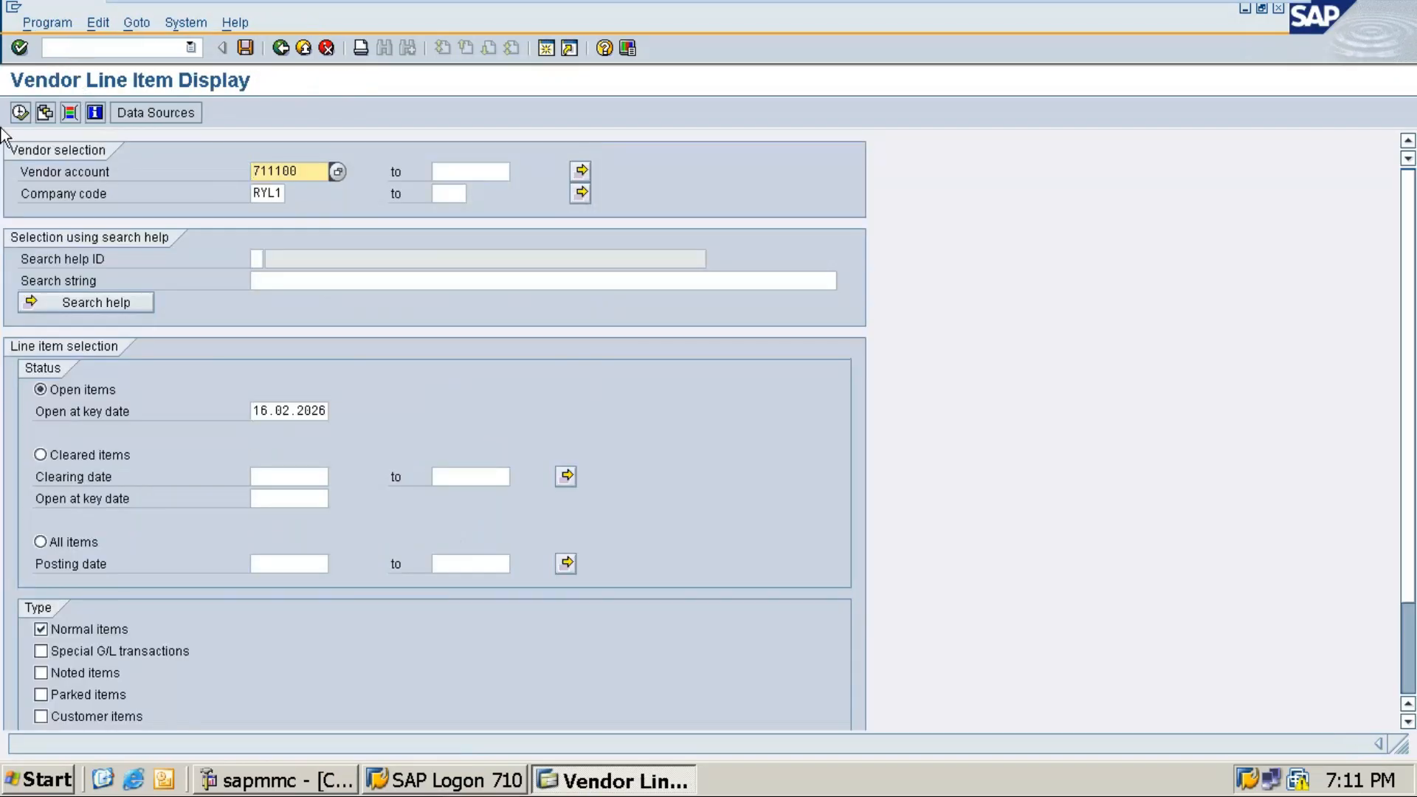
Start number range maintenance in a new session with /ofbn1 and open the intervals of company code RYL1 for editing.
{"action": "left_click", "coordinate": [174, 49]}
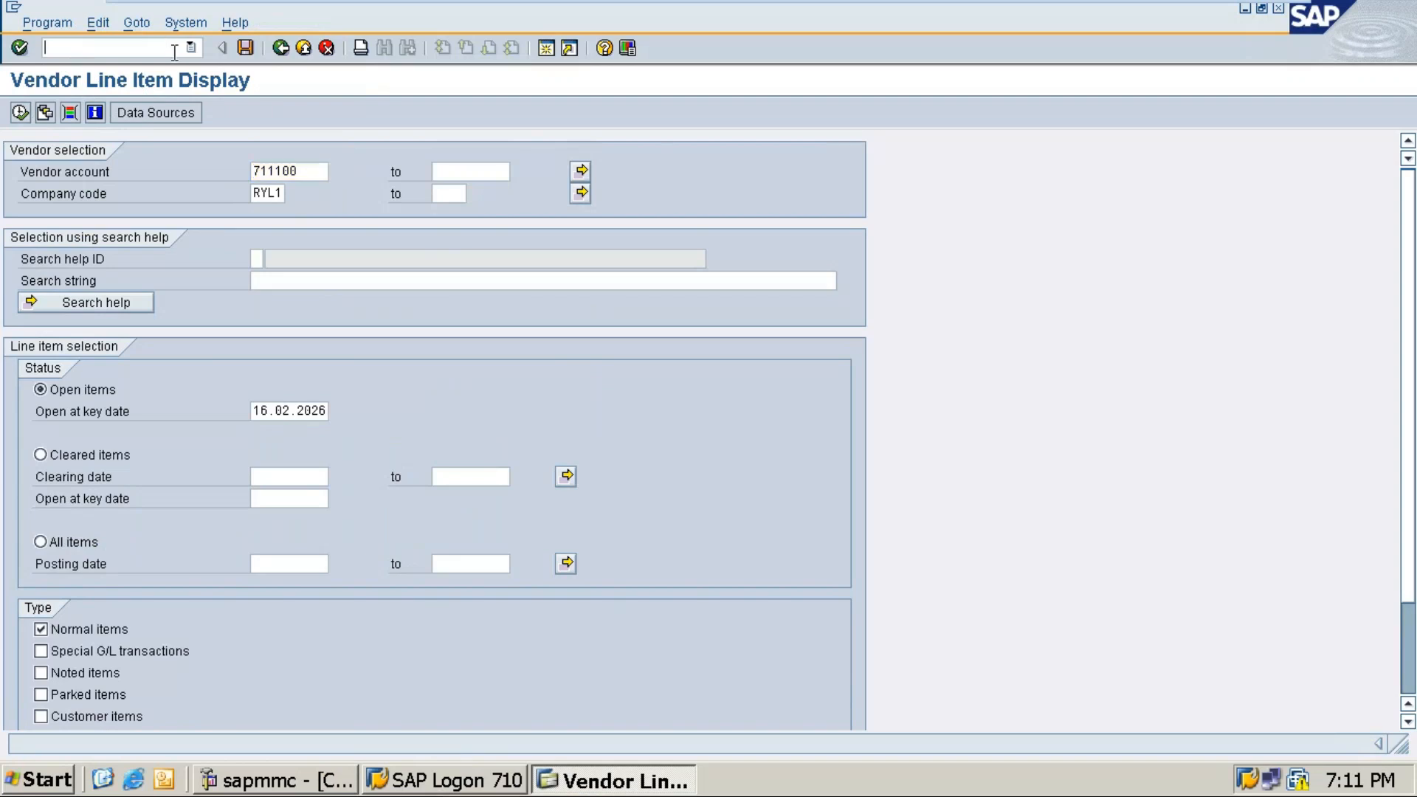
{"action": "left_click", "coordinate": [190, 48]}
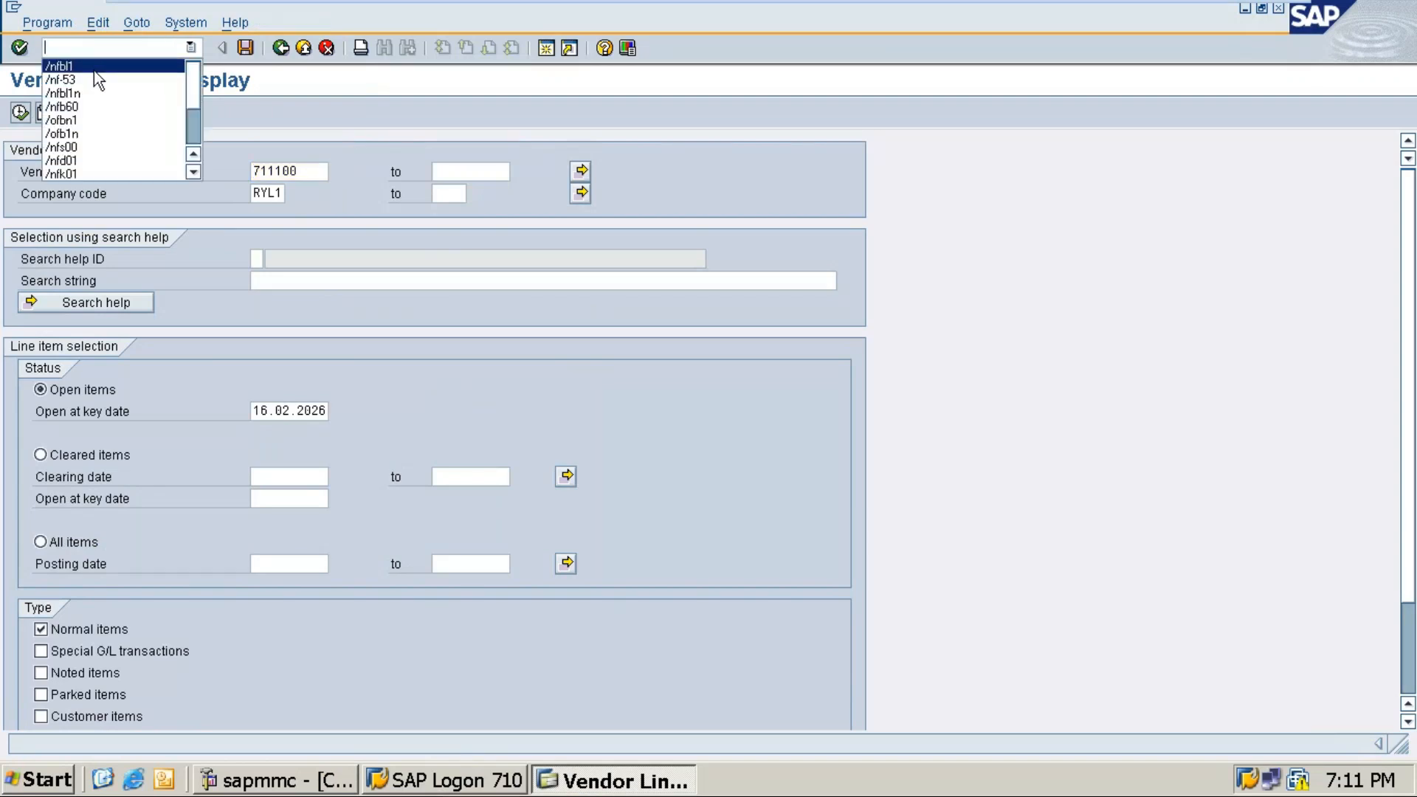
{"action": "left_click", "coordinate": [83, 120]}
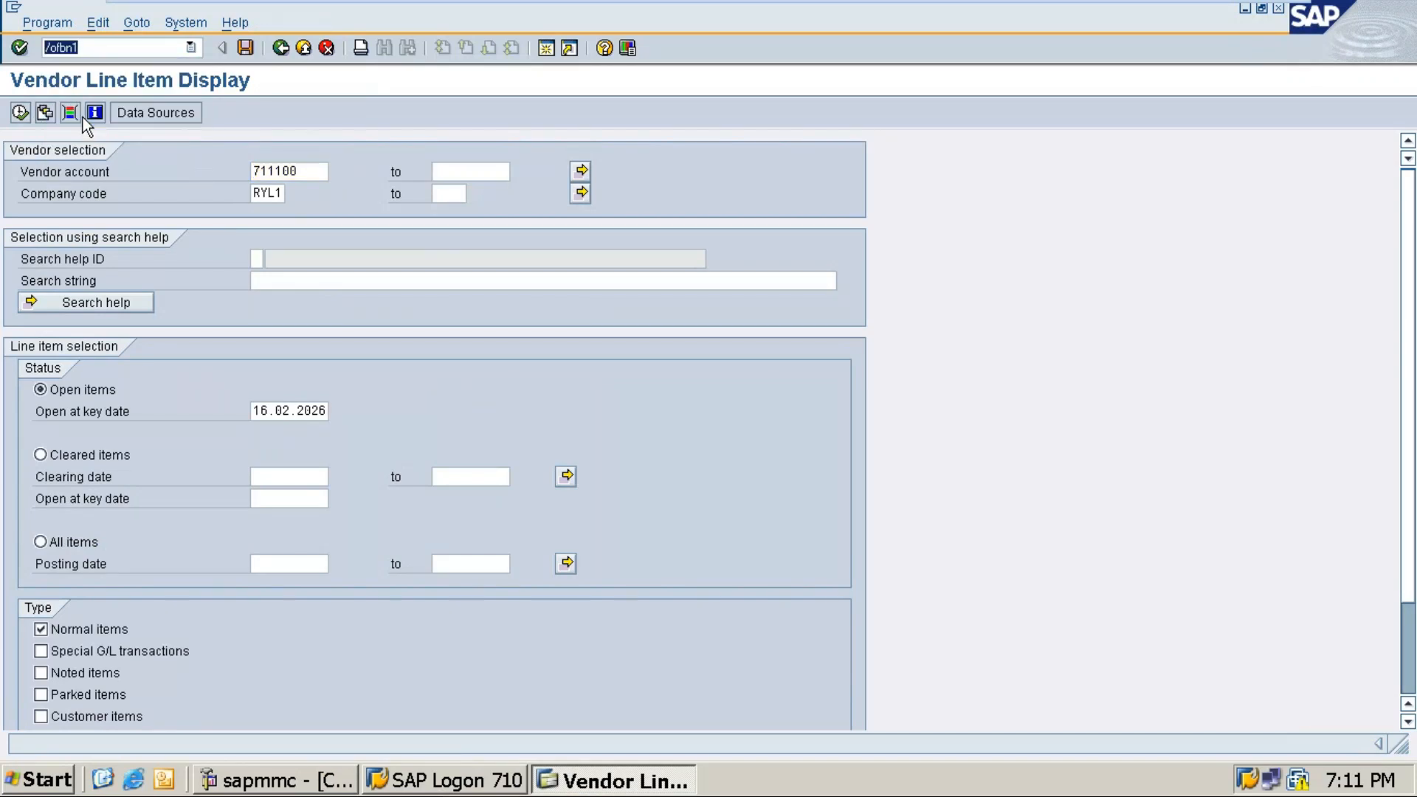
{"action": "key", "text": "Return"}
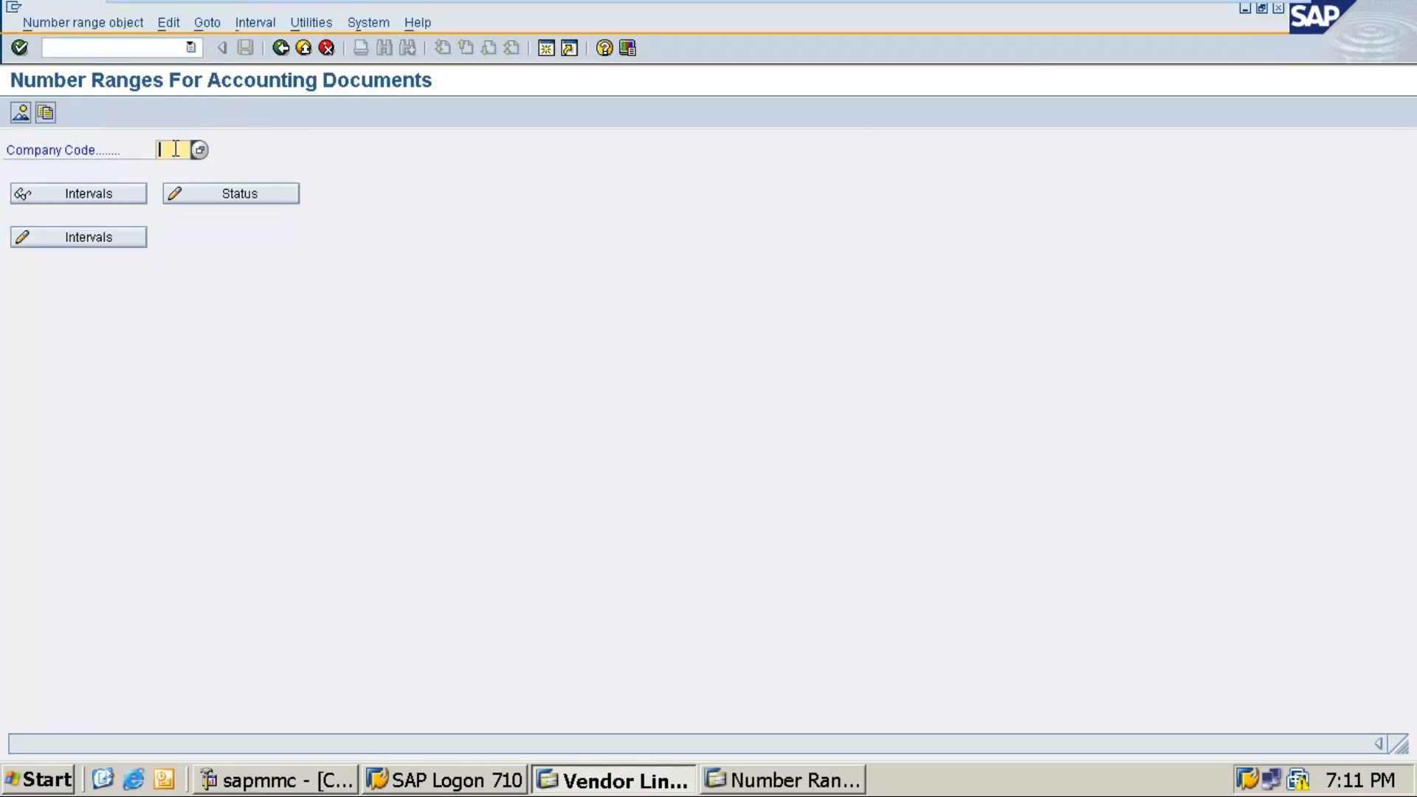
{"action": "type", "text": "ryl1"}
{"action": "key", "text": "Return"}
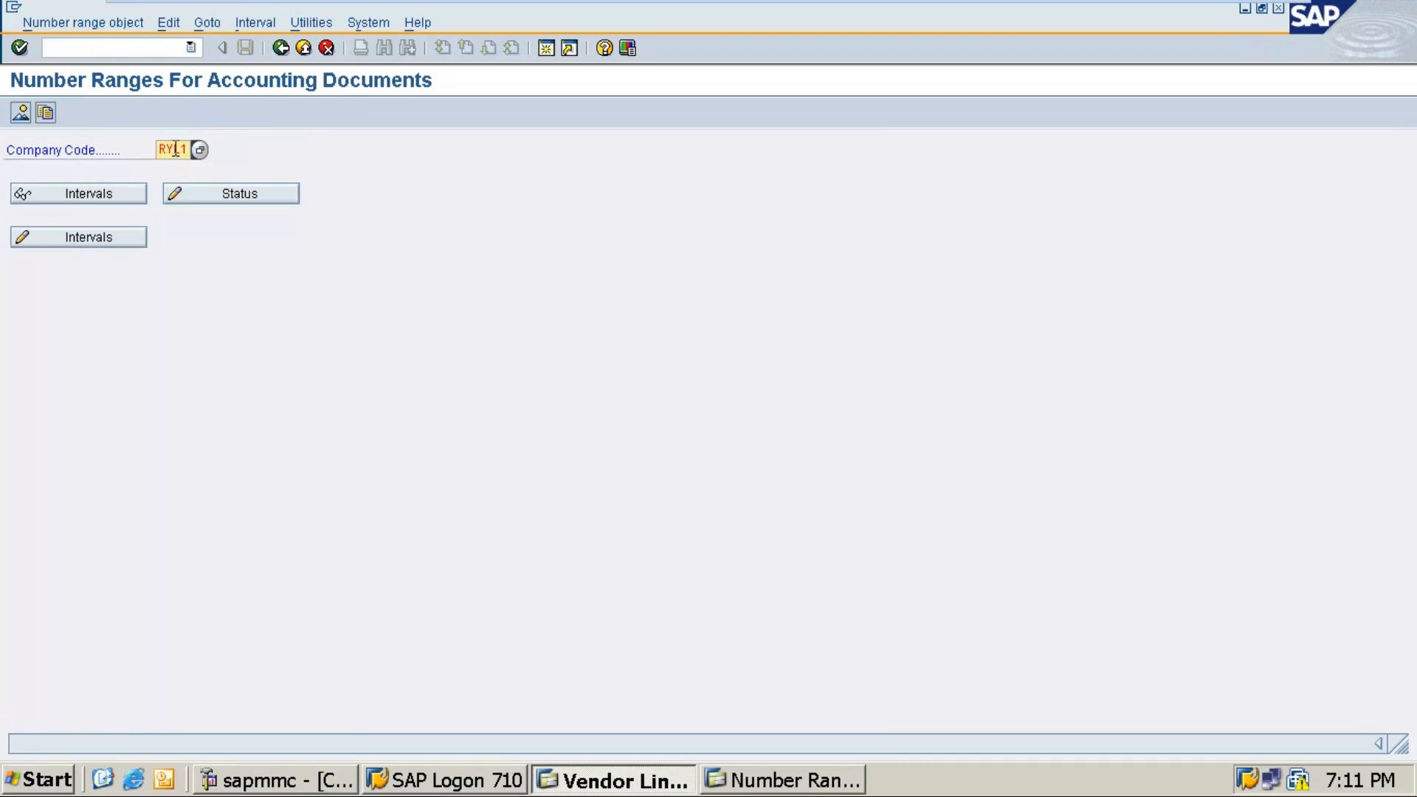
{"action": "left_click", "coordinate": [132, 238]}
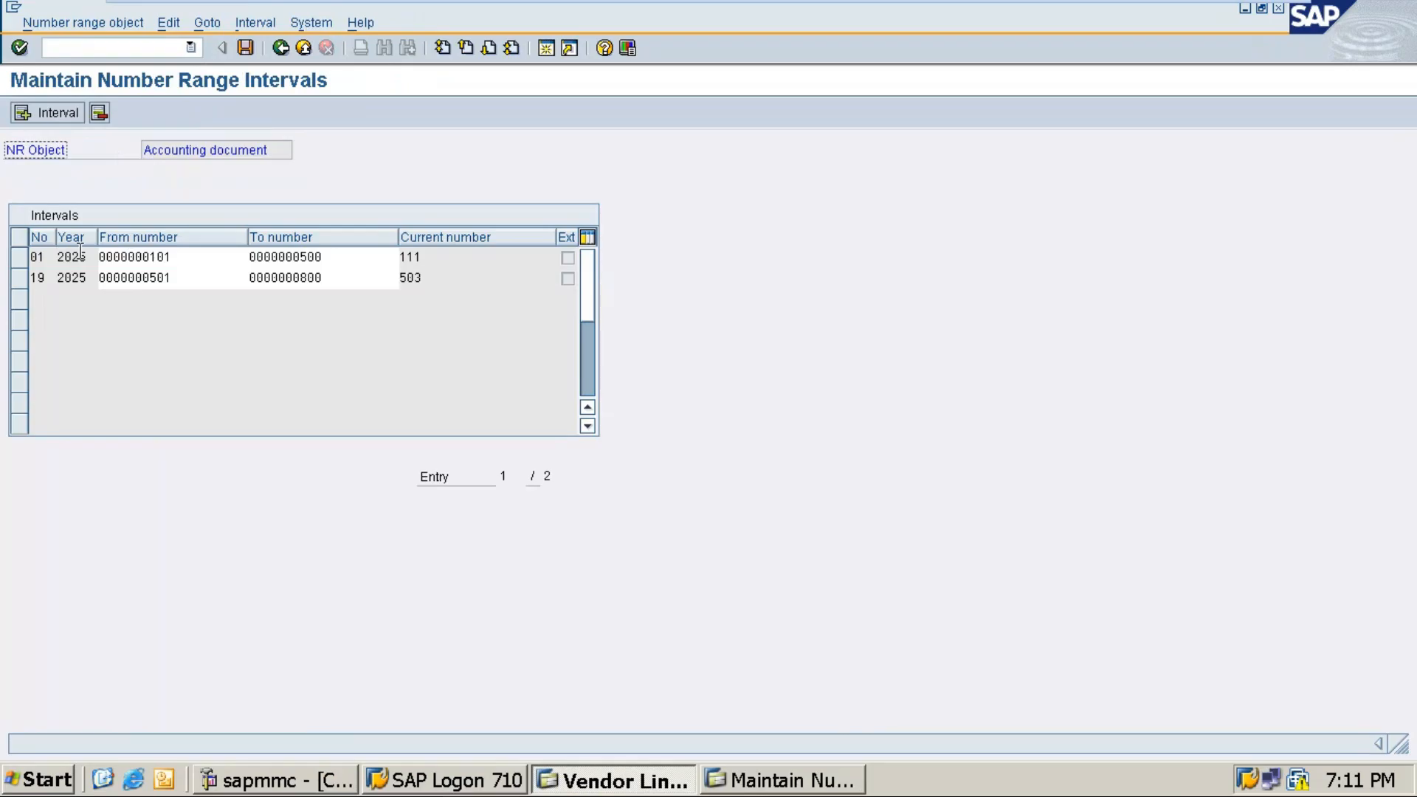
Insert number range interval 15 for year 2025 from 801 to 1000, and save the changes.
{"action": "left_click", "coordinate": [60, 120]}
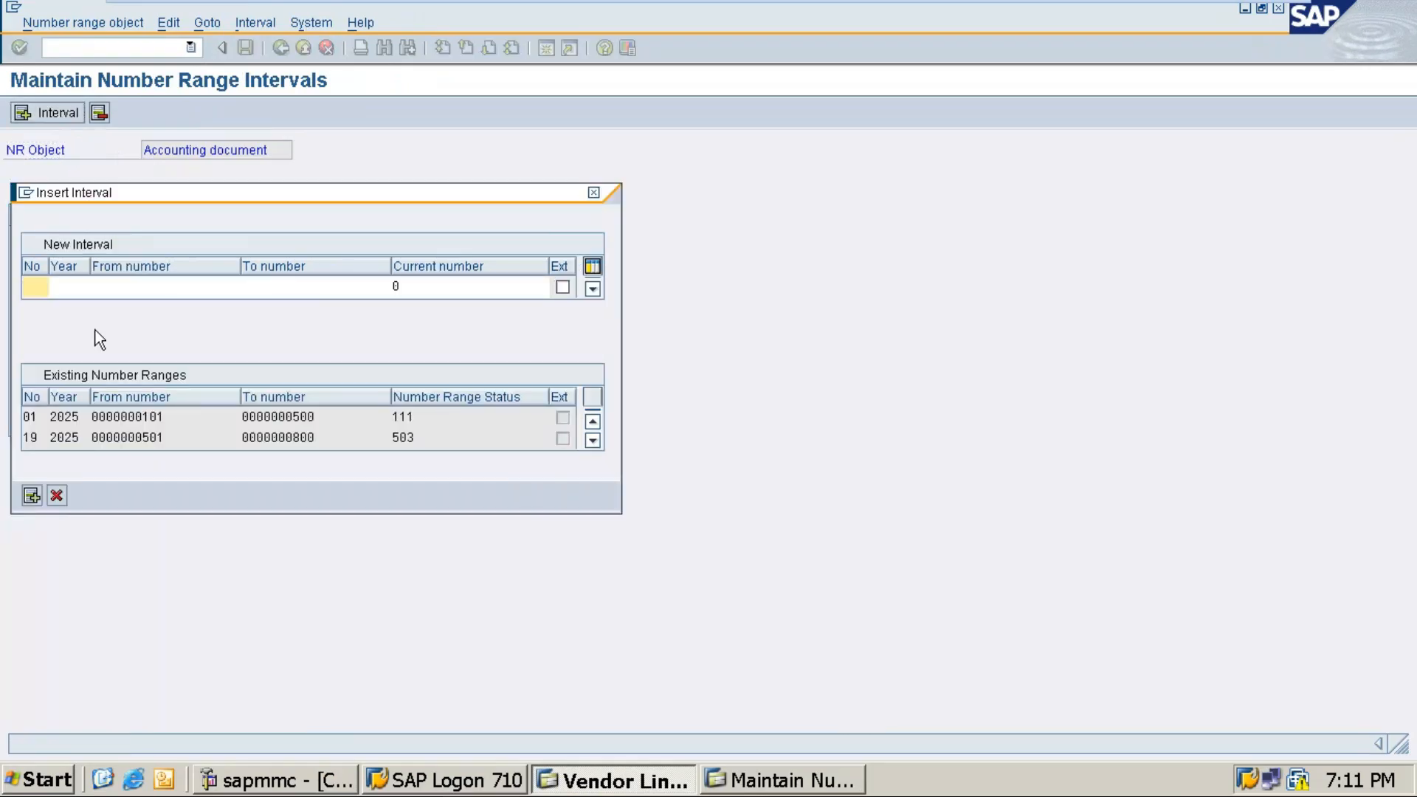
{"action": "type", "text": "15"}
{"action": "key", "text": "Tab"}
{"action": "type", "text": "2025"}
{"action": "key", "text": "Tab"}
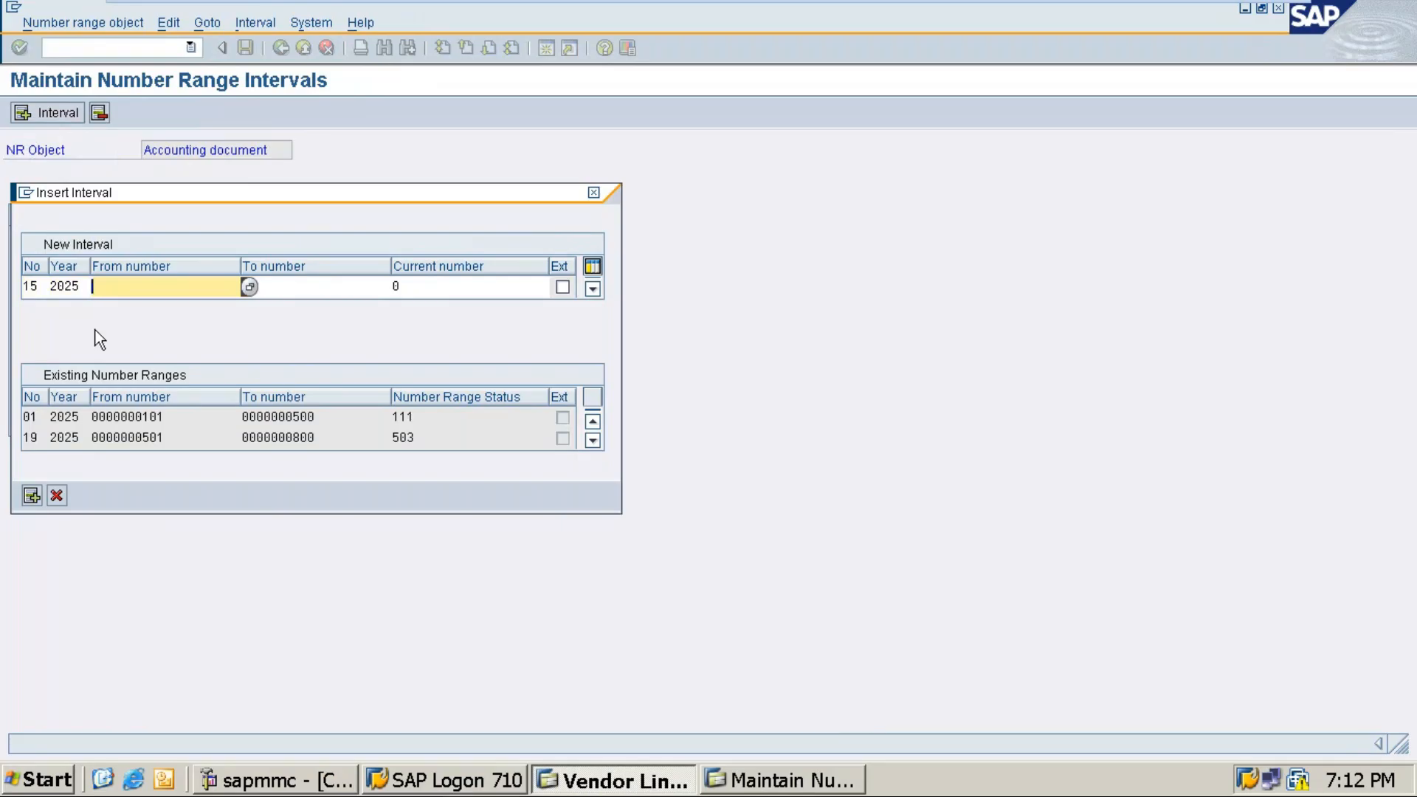
{"action": "type", "text": "801"}
{"action": "key", "text": "Tab"}
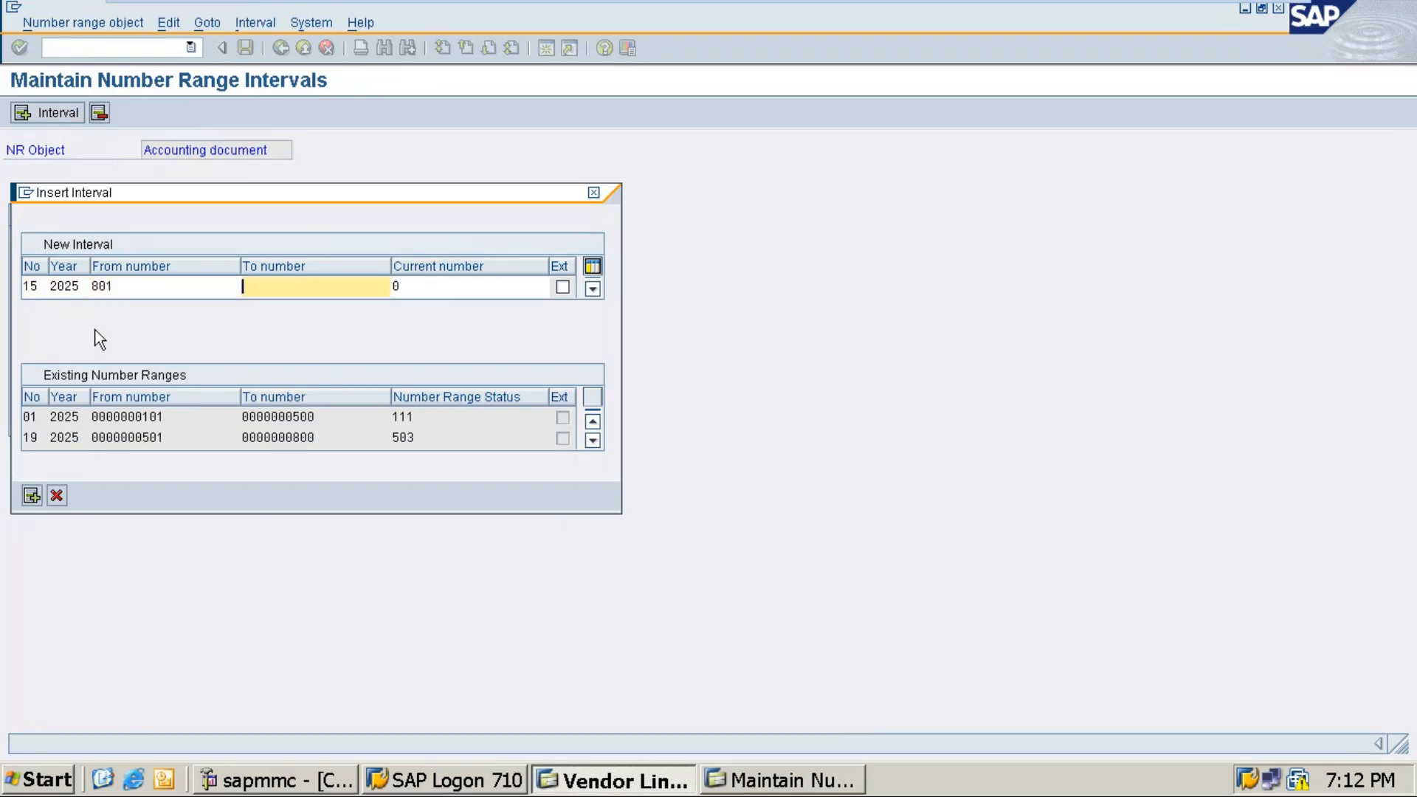
{"action": "type", "text": "1000"}
{"action": "key", "text": "Tab"}
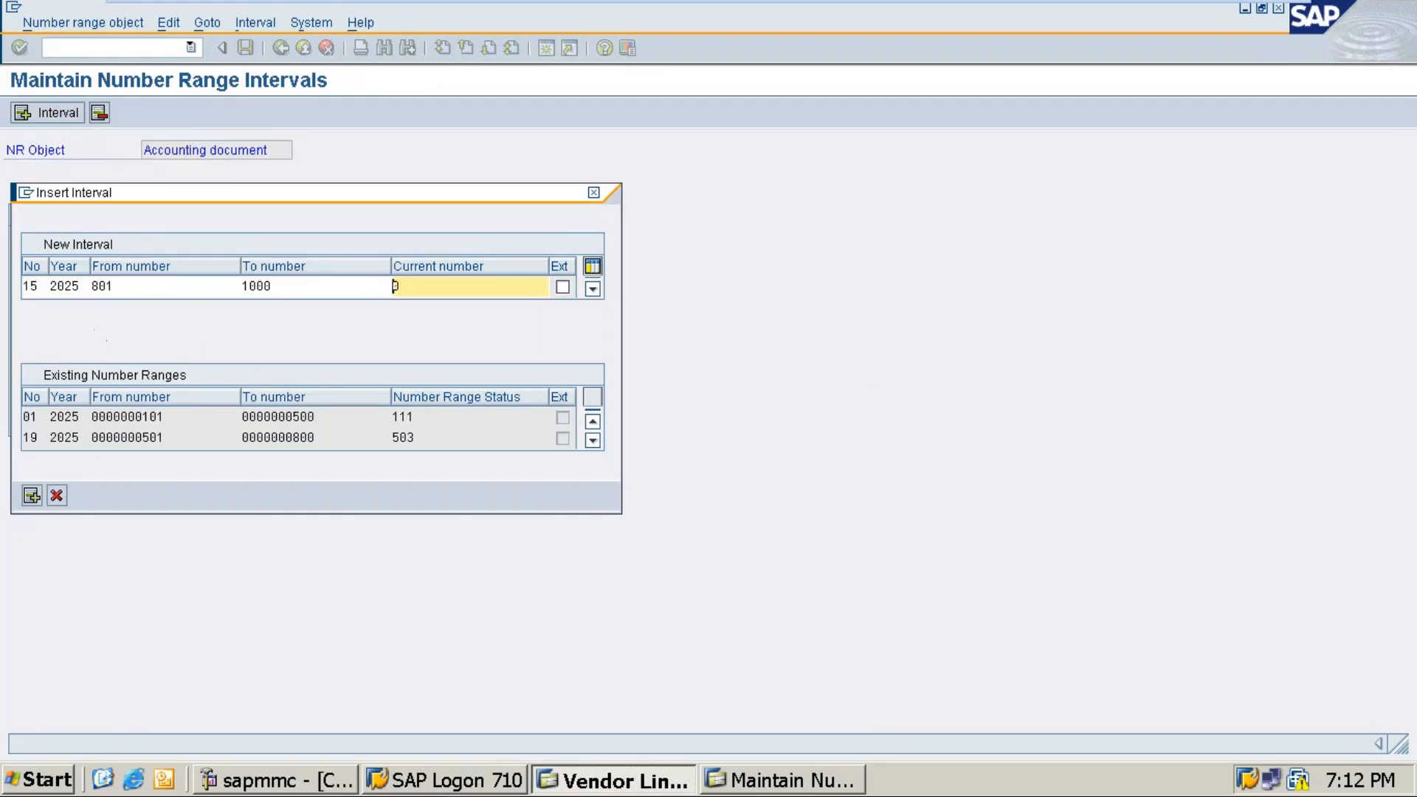
{"action": "key", "text": "Return"}
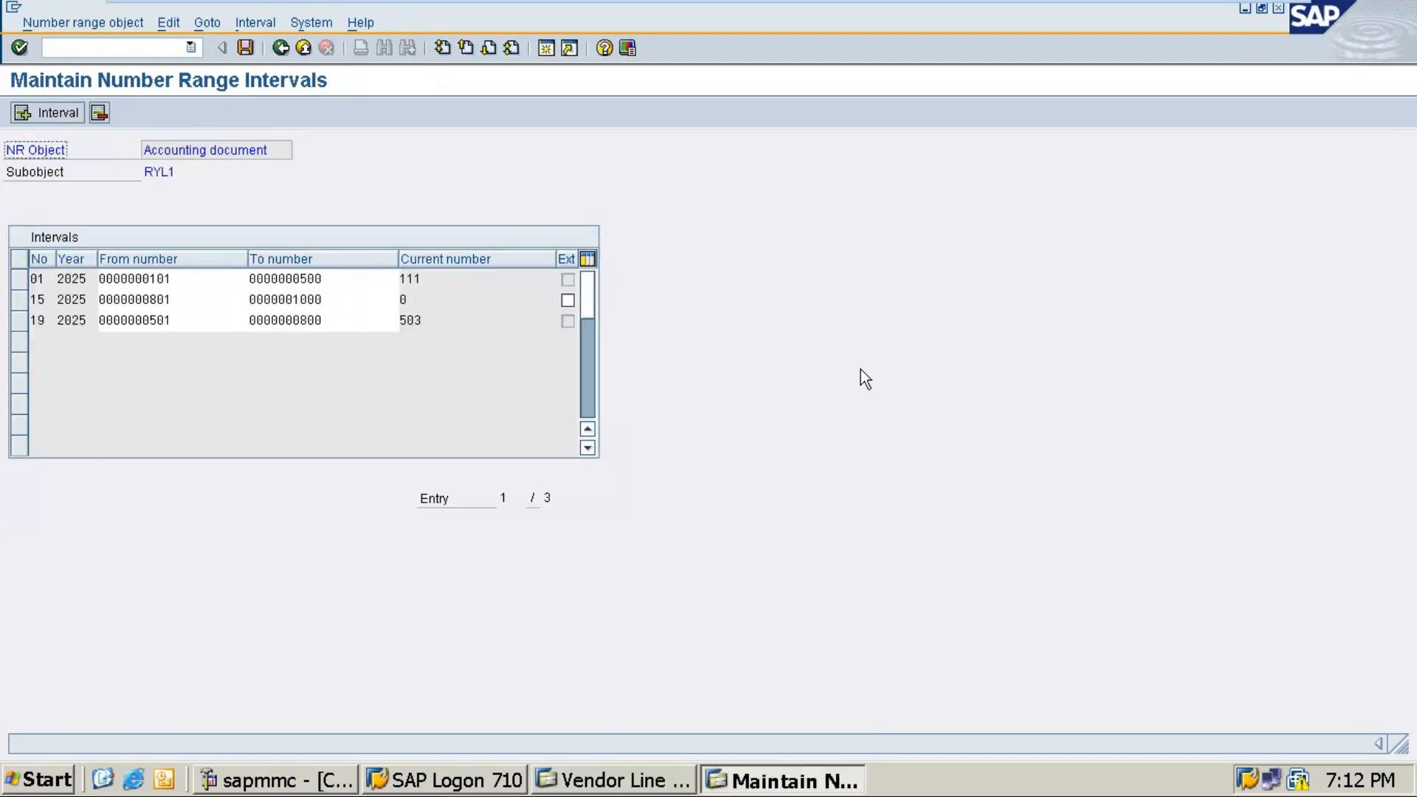
{"action": "key", "text": "ctrl+s"}
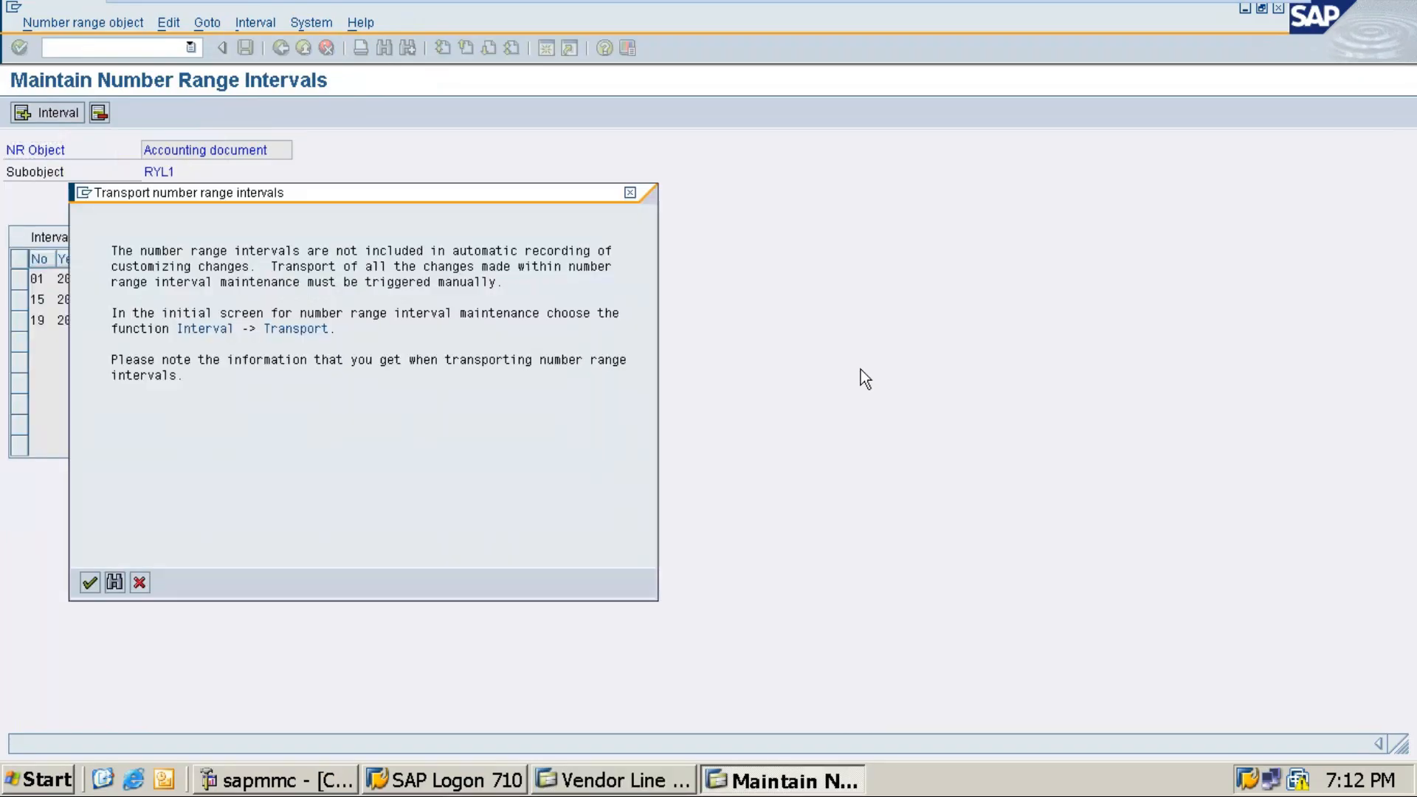
{"action": "key", "text": "Return"}
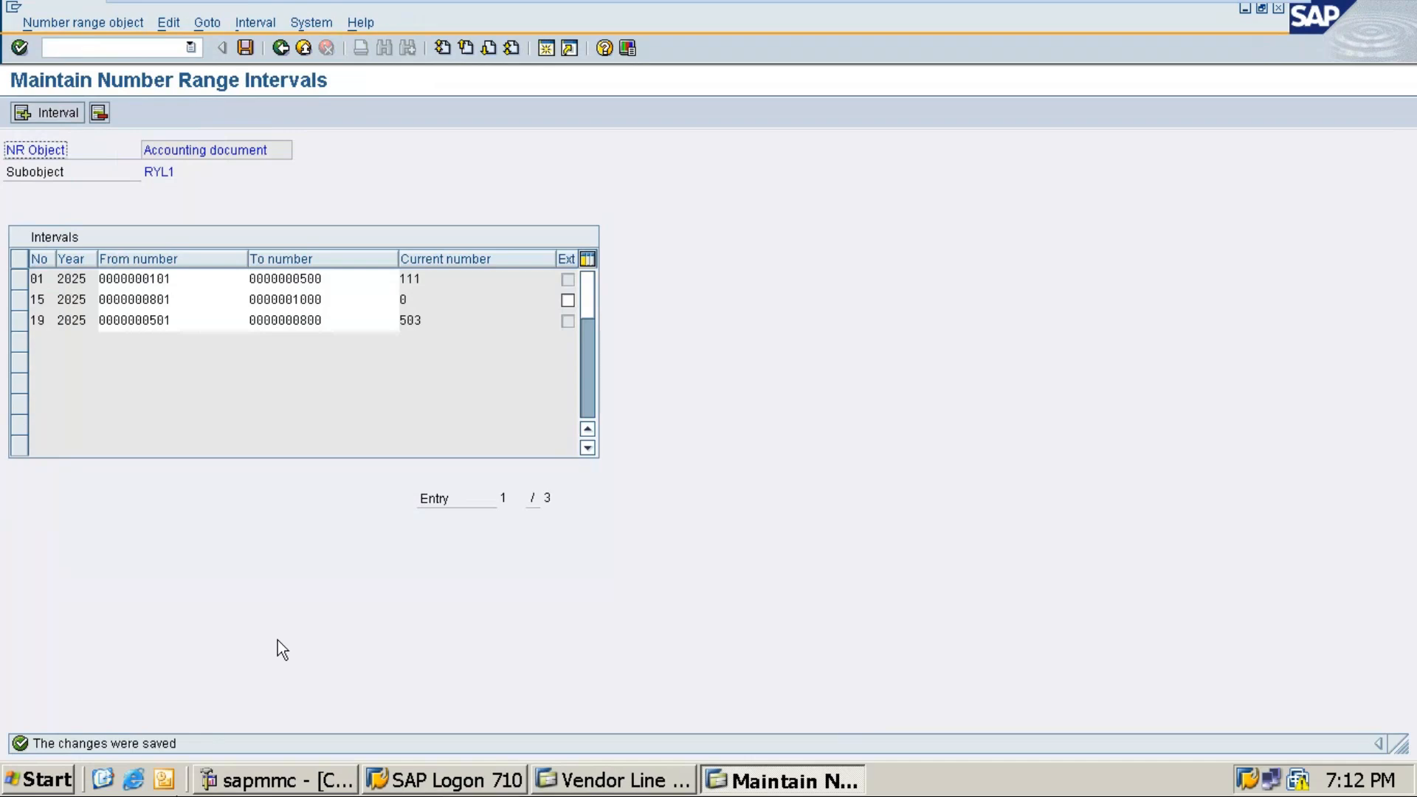
{"action": "left_click", "coordinate": [241, 47]}
Return to the Vendor Line Item Display session and restart the outgoing payment entry with /nf-53.
{"action": "left_click", "coordinate": [613, 780]}
{"action": "scroll", "coordinate": [398, 388], "scroll_direction": "down", "scroll_amount": 2}
{"action": "scroll", "coordinate": [398, 388], "scroll_direction": "up", "scroll_amount": 2}
{"action": "left_click", "coordinate": [191, 47]}
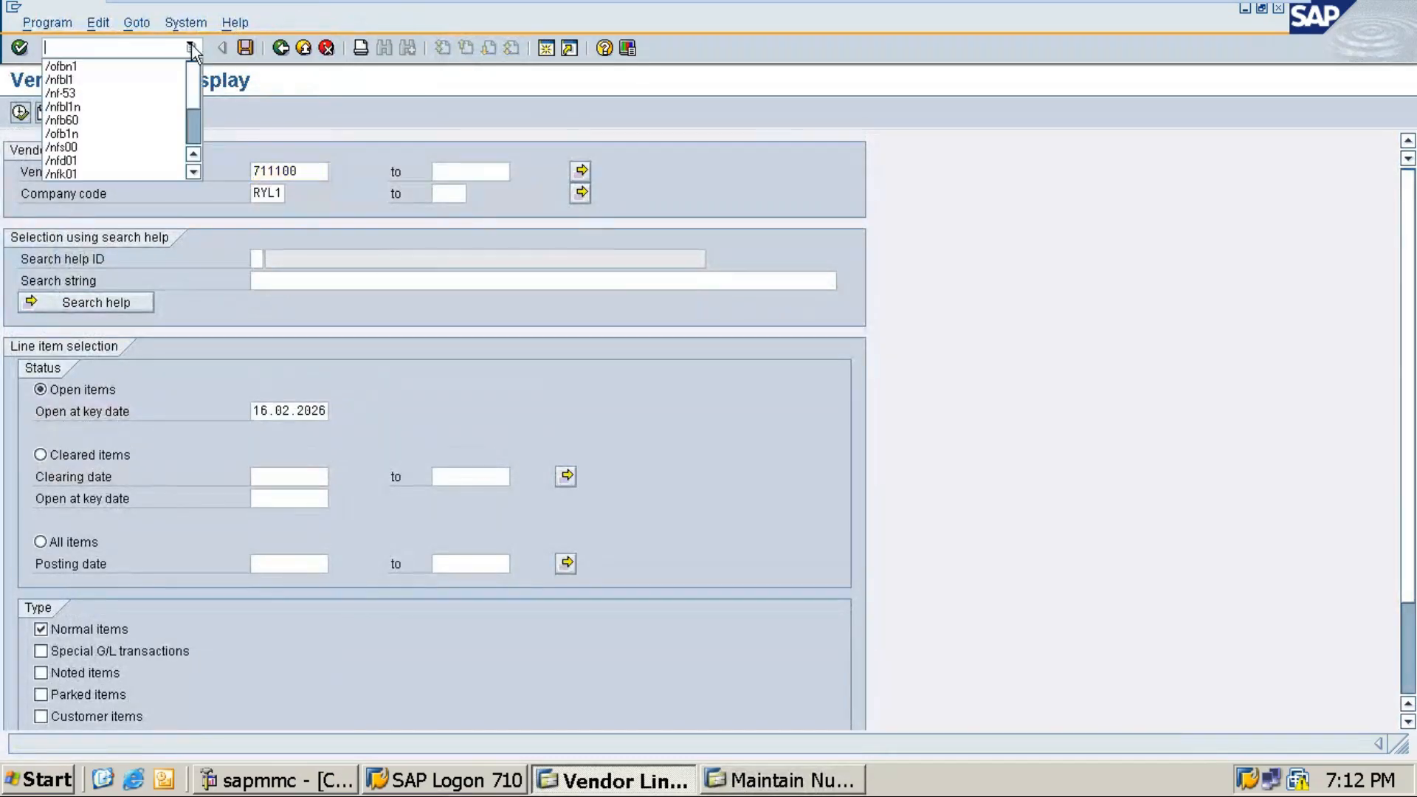
{"action": "left_click", "coordinate": [74, 93]}
{"action": "key", "text": "Return"}
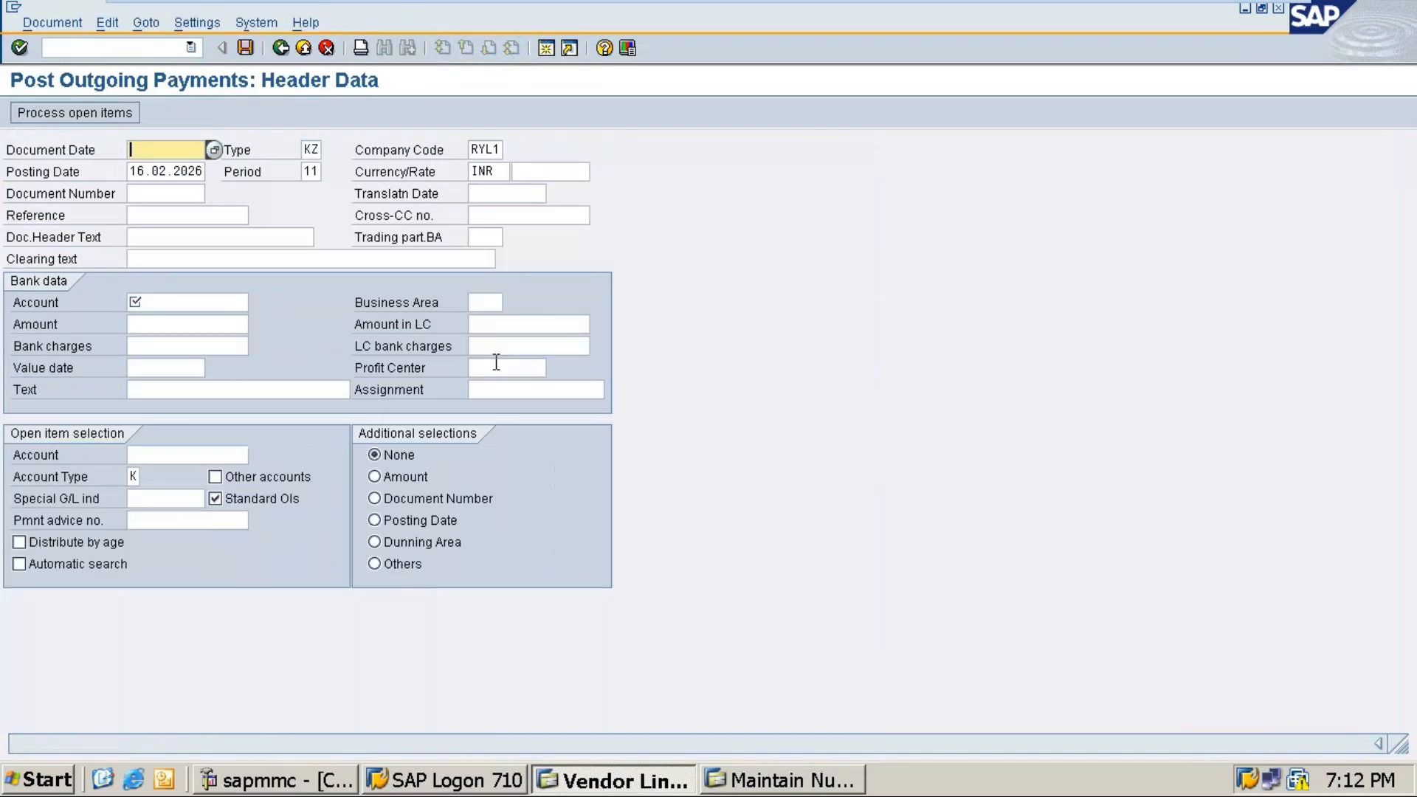
Close the Maintain Number Range Intervals session and set the outgoing payment's document date to 16.02.2026.
{"action": "left_click", "coordinate": [783, 781]}
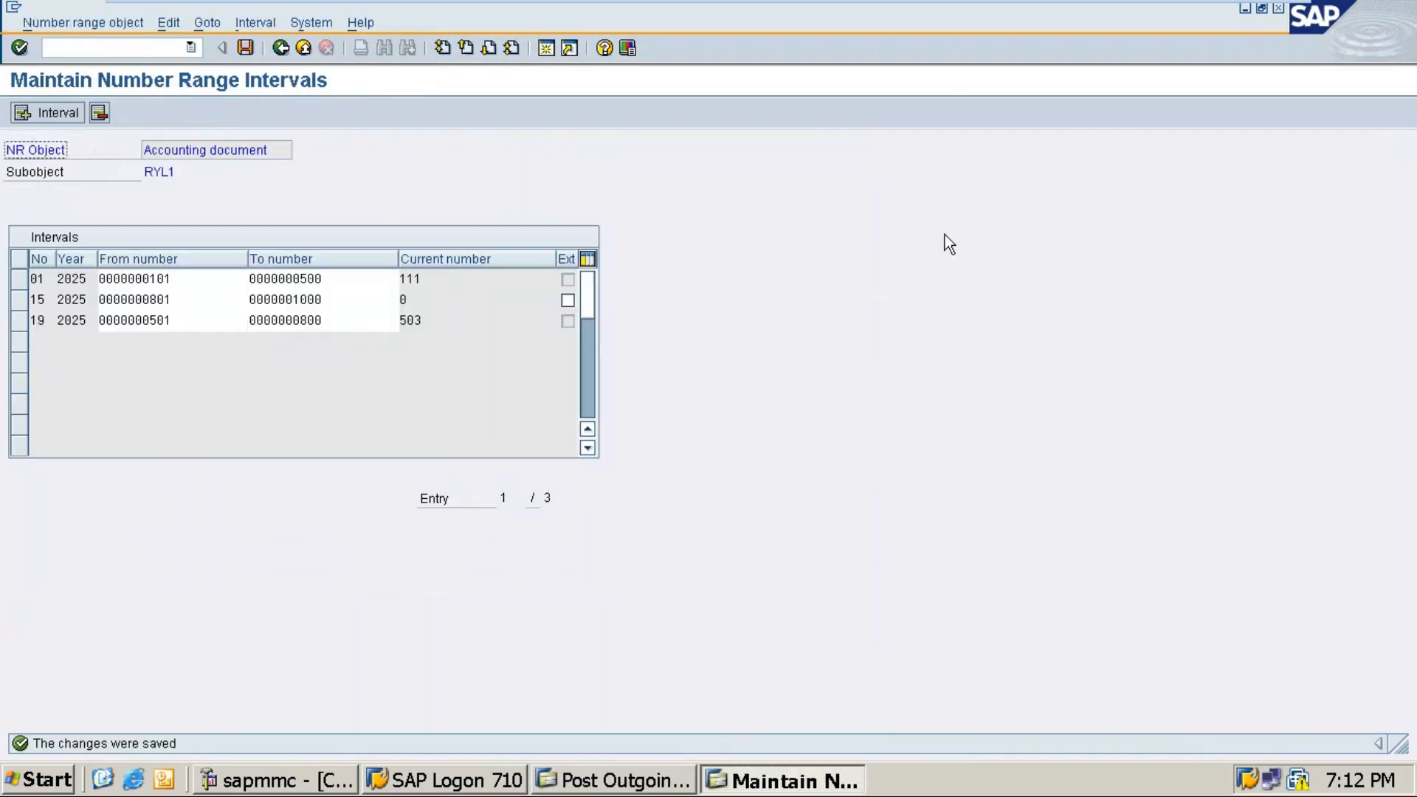
{"action": "left_click", "coordinate": [1278, 8]}
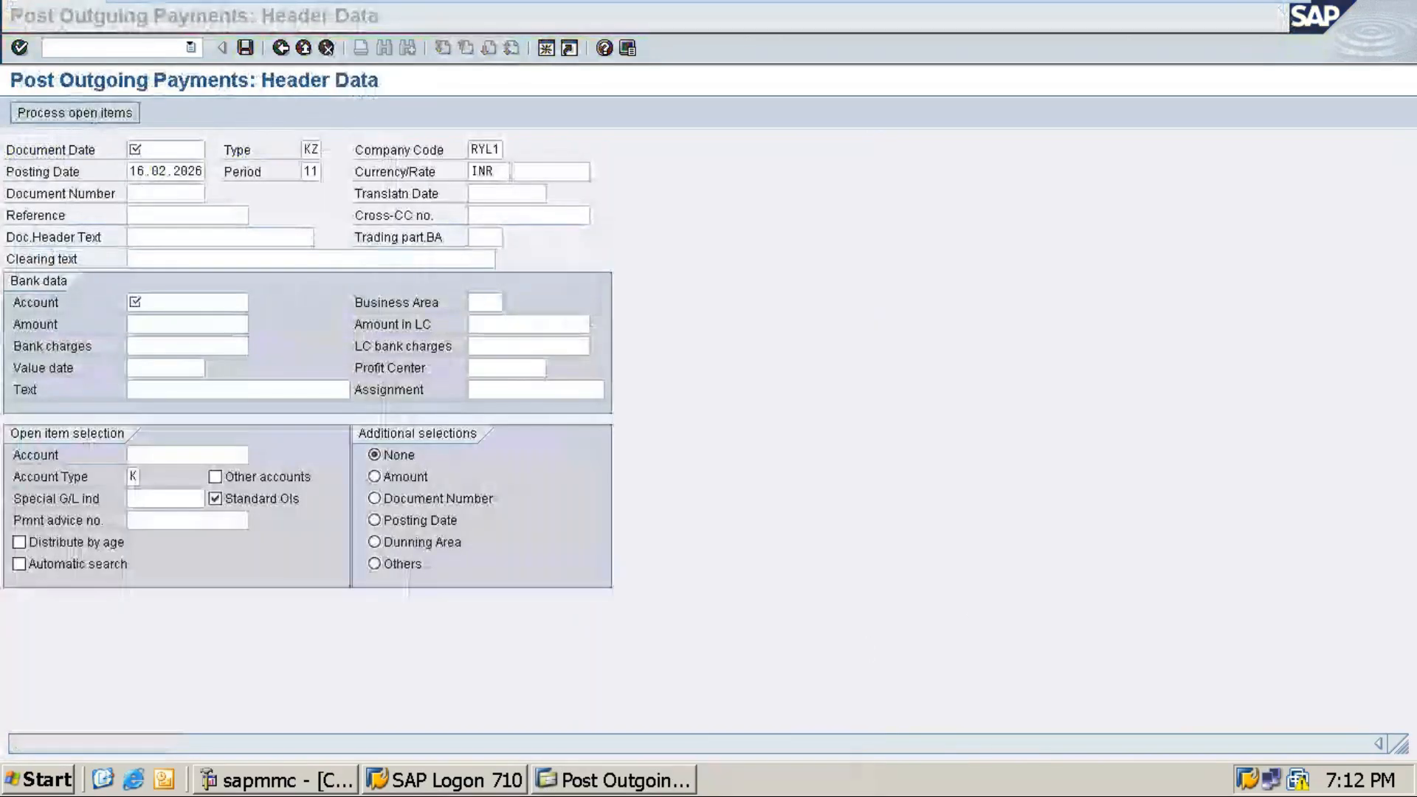
{"action": "type", "text": "16.02.2026"}
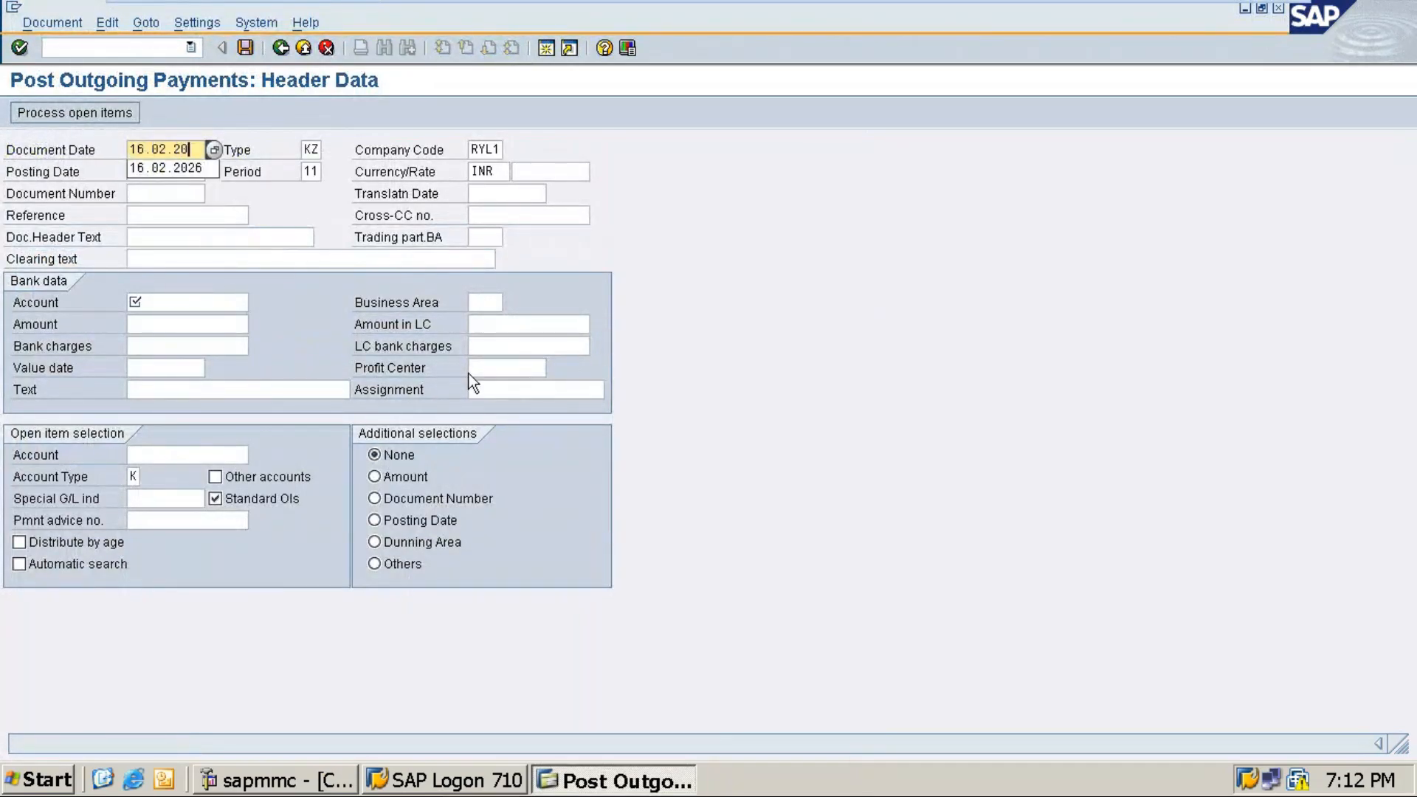
{"action": "key", "text": "Tab"}
{"action": "key", "text": "Tab"}
{"action": "key", "text": "Tab"}
{"action": "key", "text": "Tab"}
{"action": "key", "text": "Tab"}
{"action": "key", "text": "Tab"}
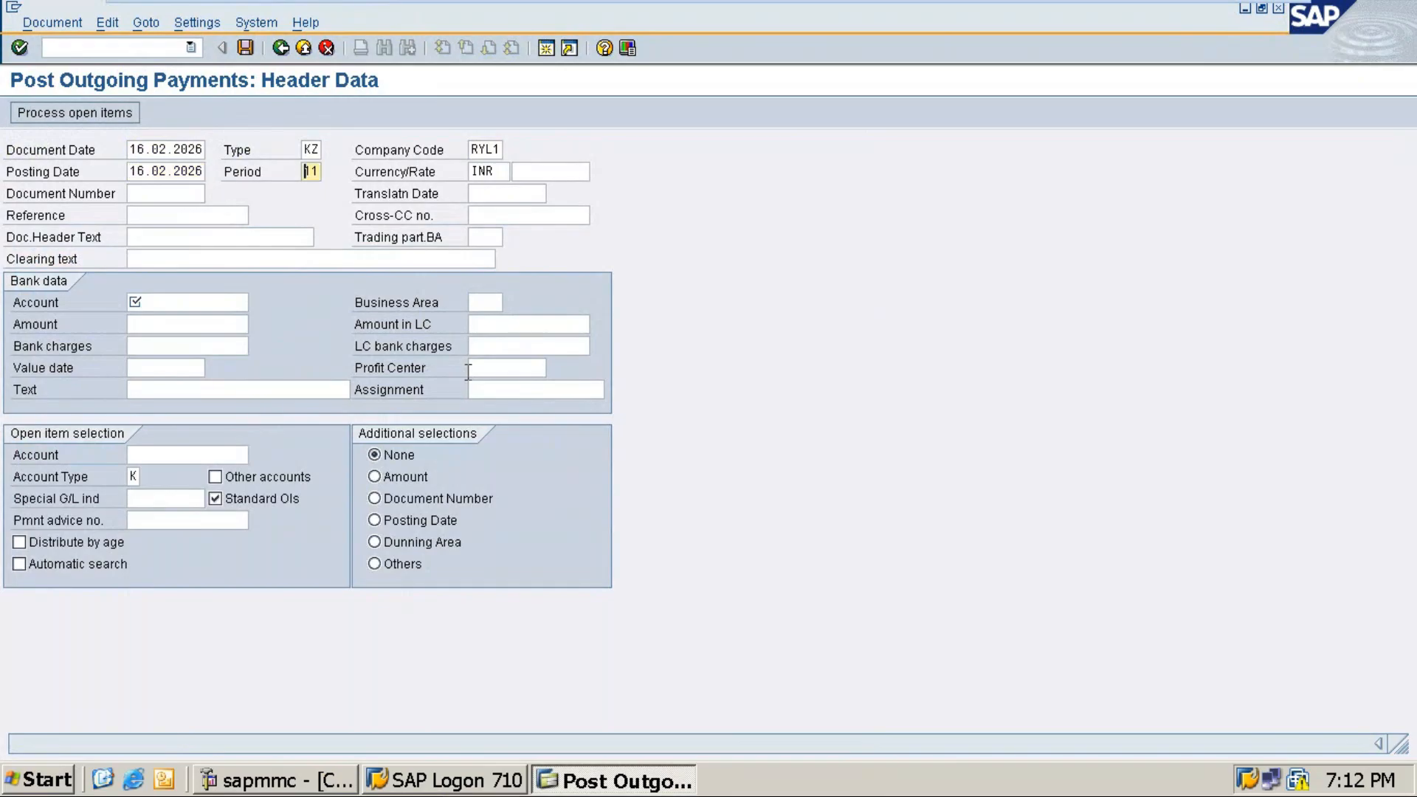
{"action": "key", "text": "Tab"}
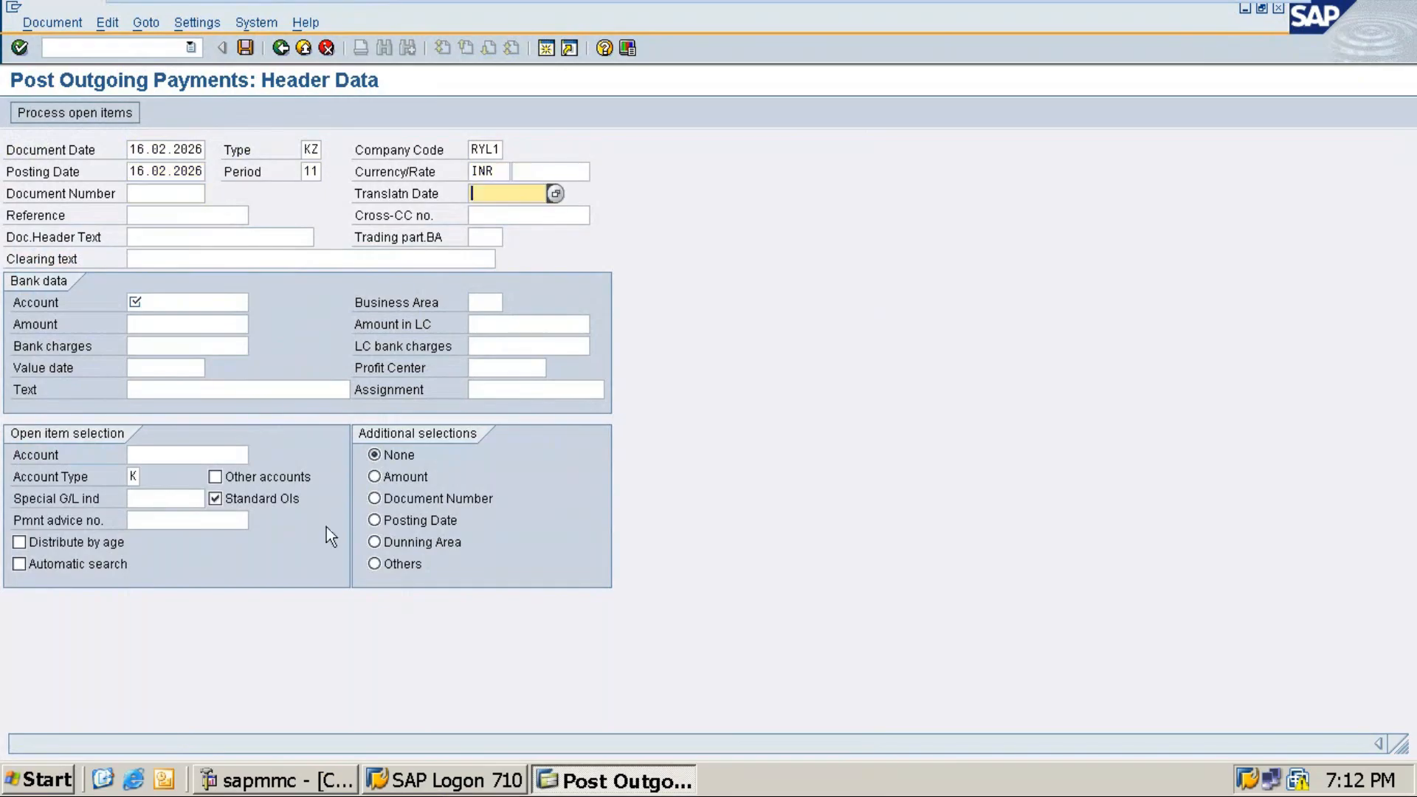
Choose the HDFC Bank G/L account for the bank data and set the payment amount to 75000.
{"action": "left_click", "coordinate": [203, 303]}
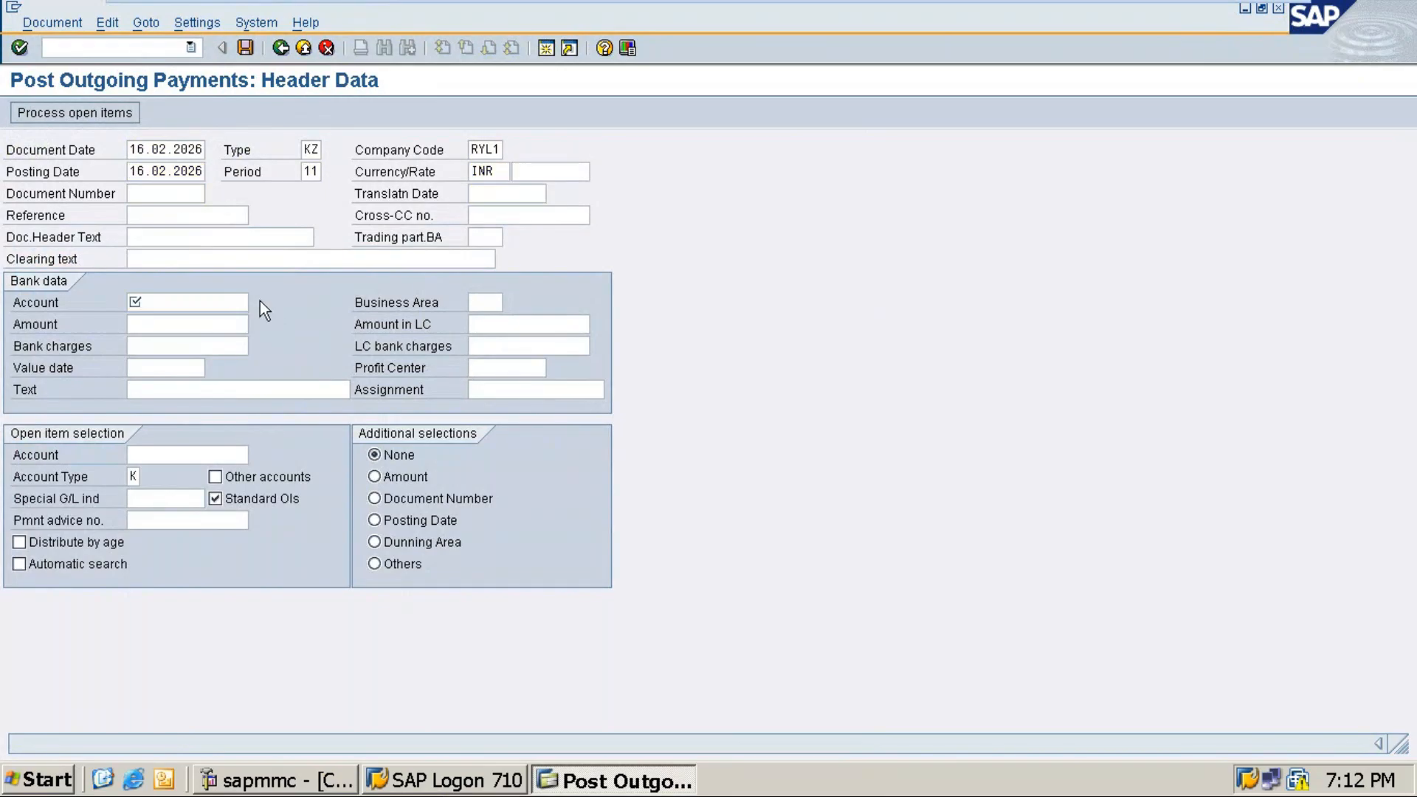
{"action": "left_click", "coordinate": [260, 300]}
{"action": "key", "text": "Return"}
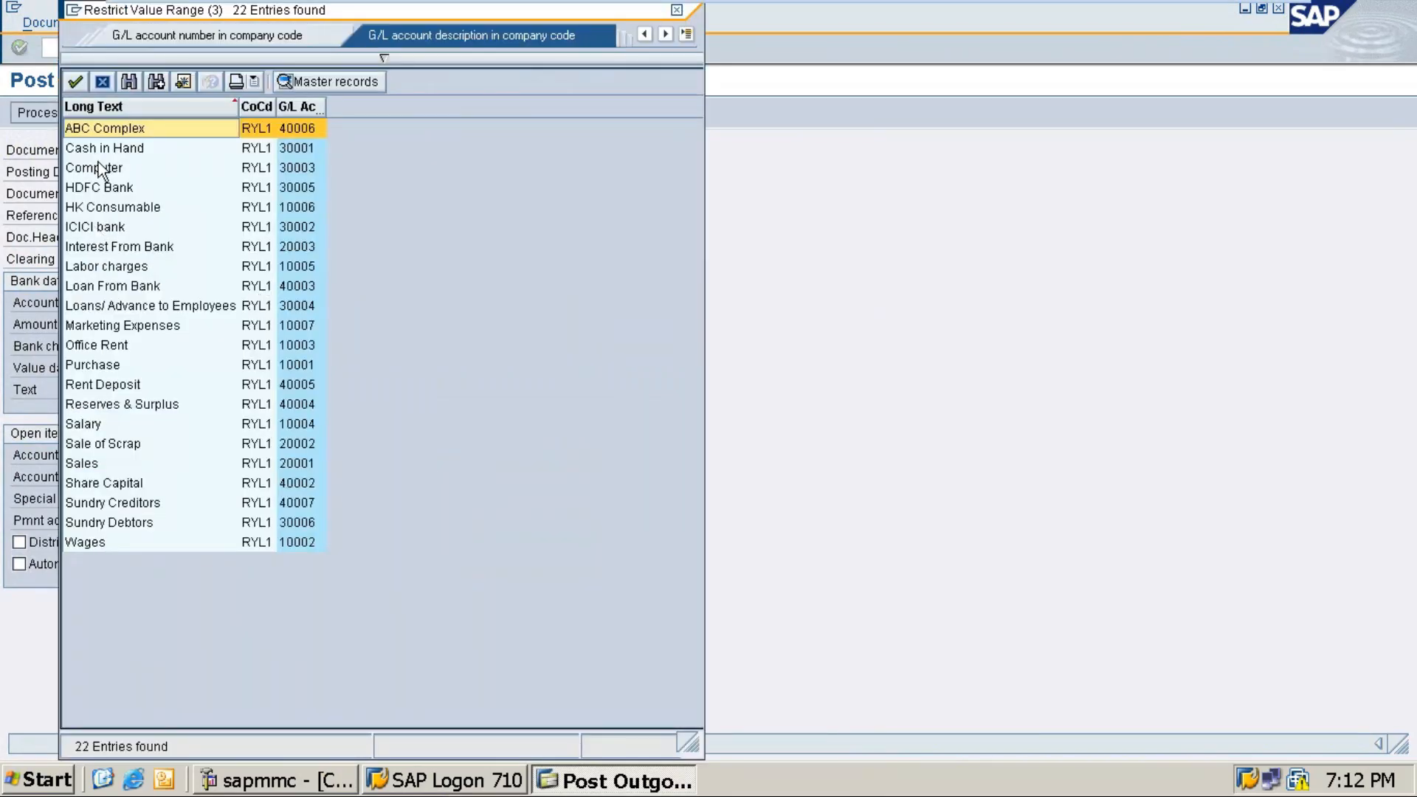
{"action": "double_click", "coordinate": [102, 187]}
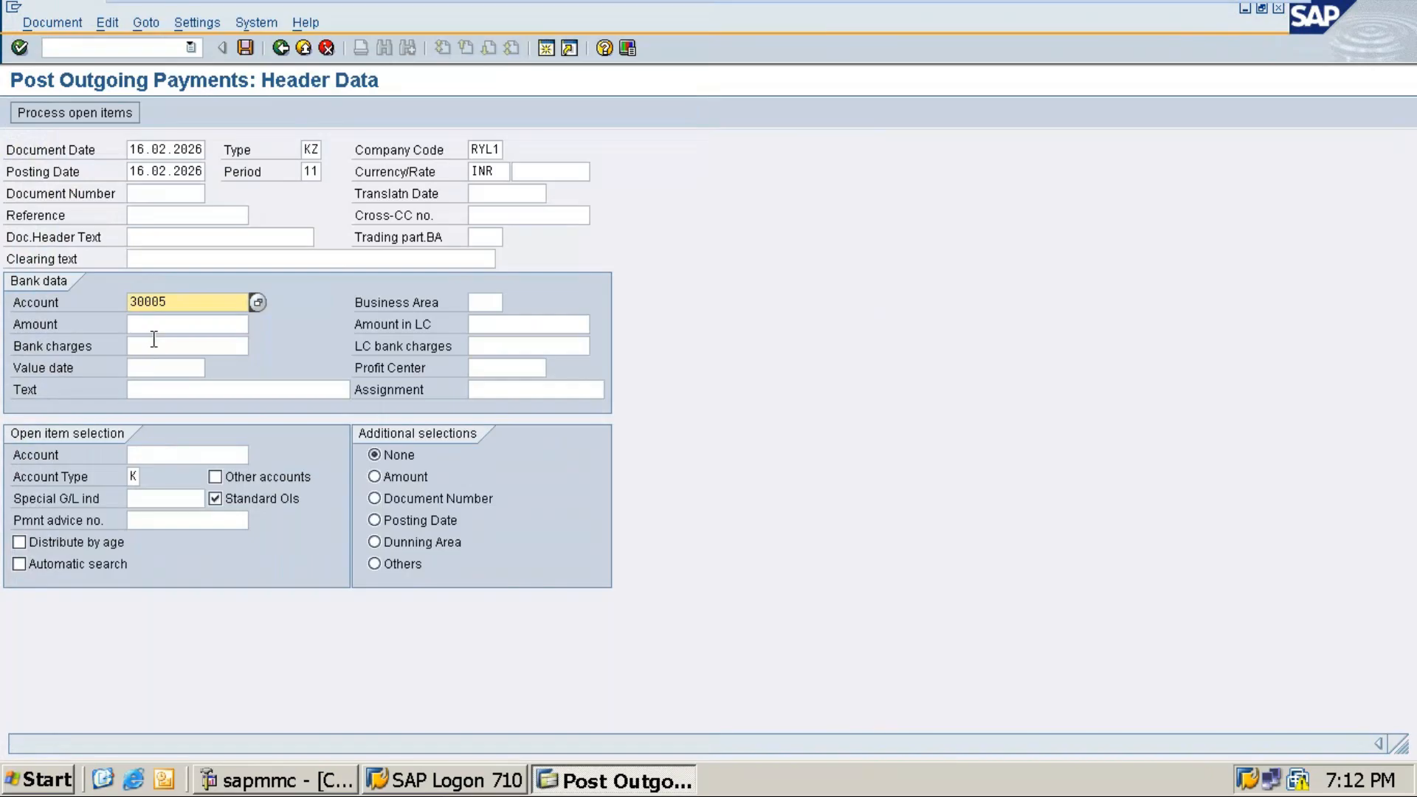
{"action": "left_click", "coordinate": [154, 329]}
{"action": "type", "text": "75000"}
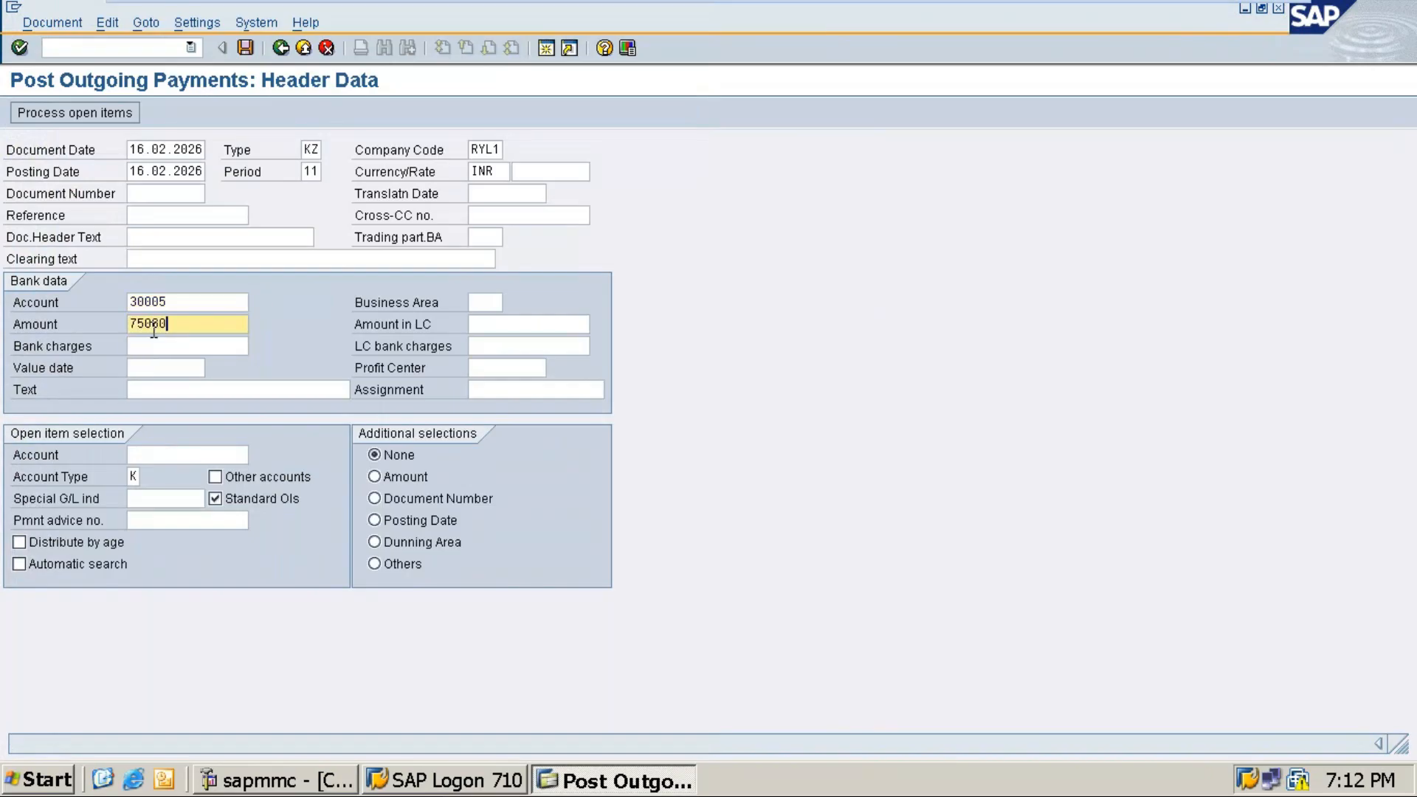
Enter the bank data text "payment against Royal purchase 1" and set the business area to Rylb.
{"action": "left_click", "coordinate": [175, 391]}
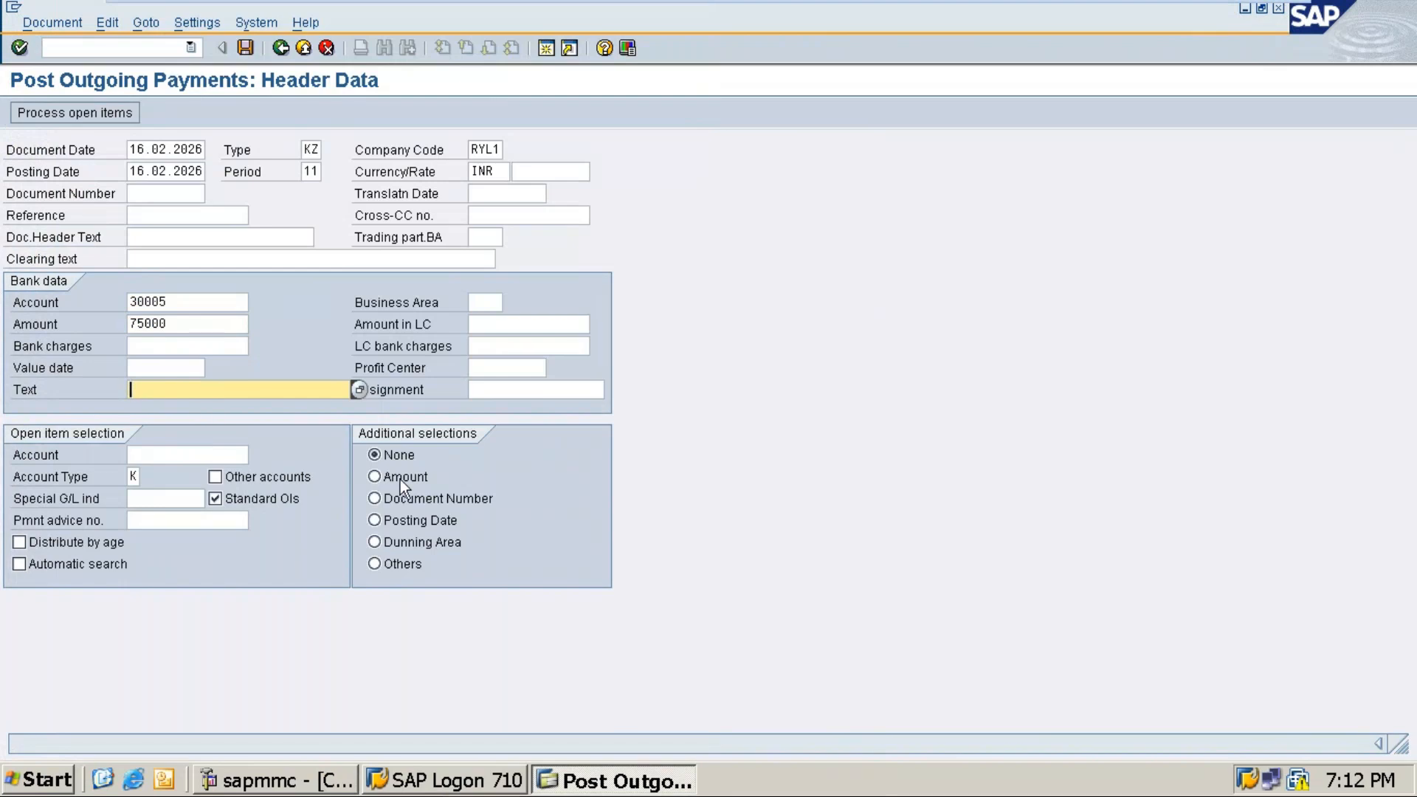
{"action": "type", "text": "p"}
{"action": "key", "text": "Down"}
{"action": "key", "text": "Tab"}
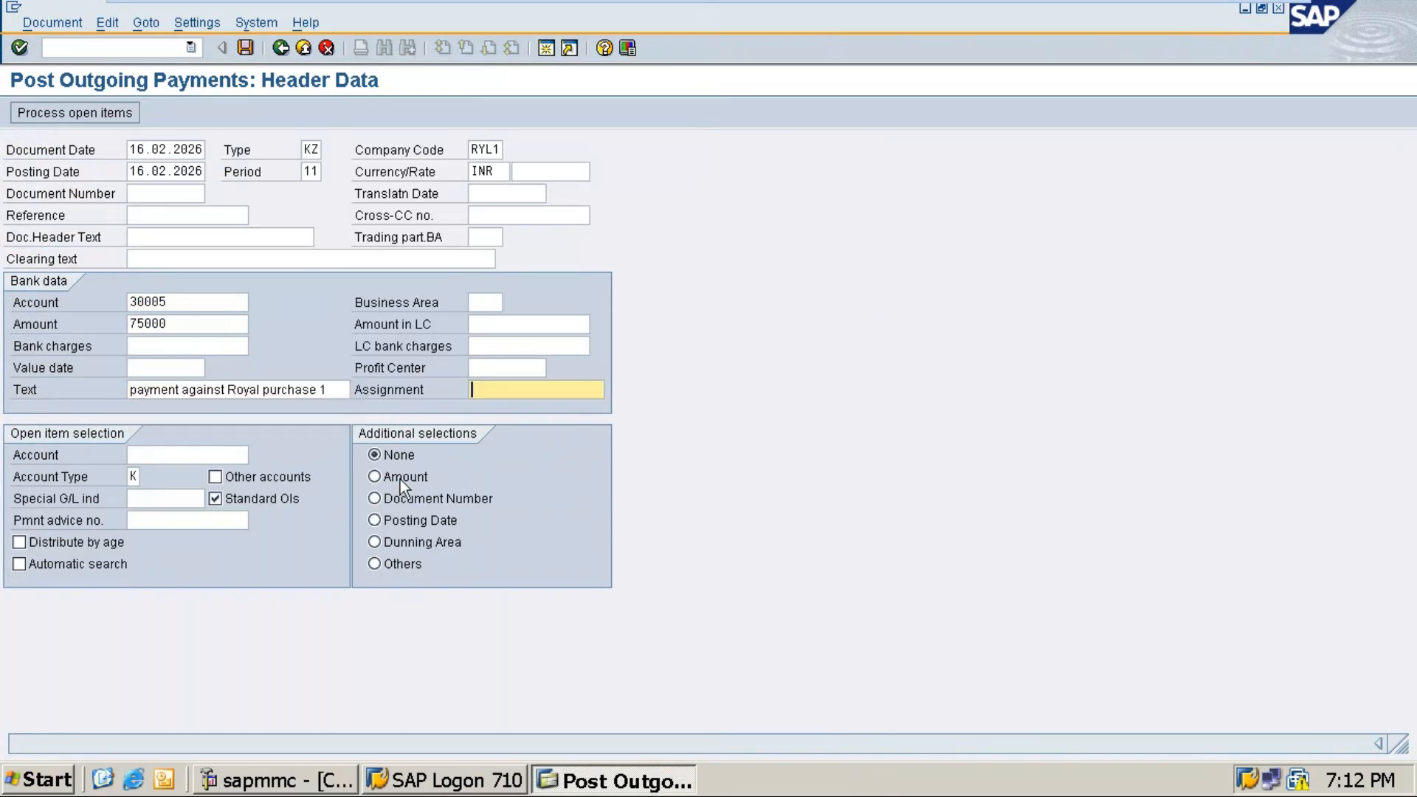
{"action": "left_click", "coordinate": [474, 300]}
{"action": "type", "text": "Ry1"}
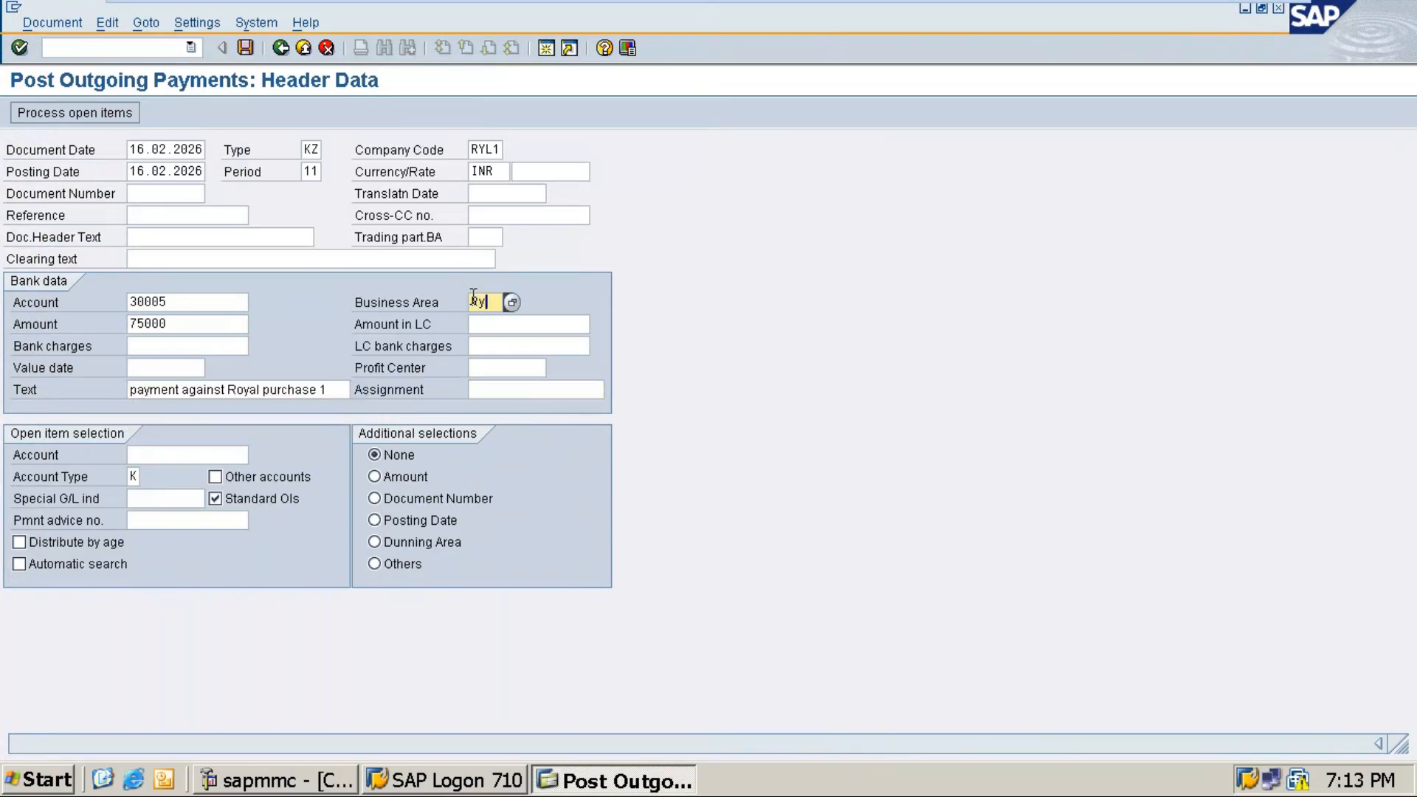
{"action": "type", "text": "b"}
Look up the vendors and choose the first one as the account for the open item selection.
{"action": "left_click", "coordinate": [206, 455]}
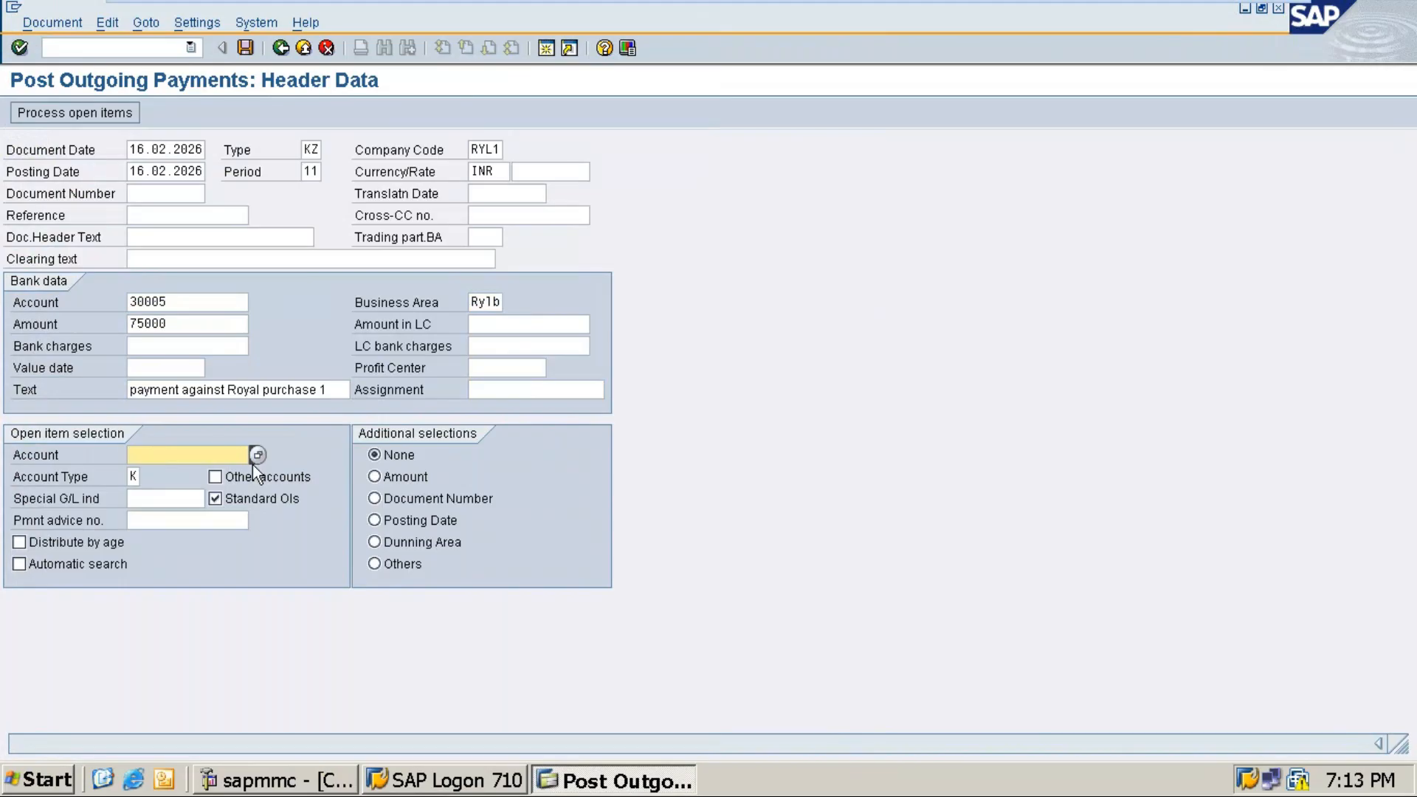
{"action": "left_click", "coordinate": [253, 458]}
{"action": "key", "text": "Return"}
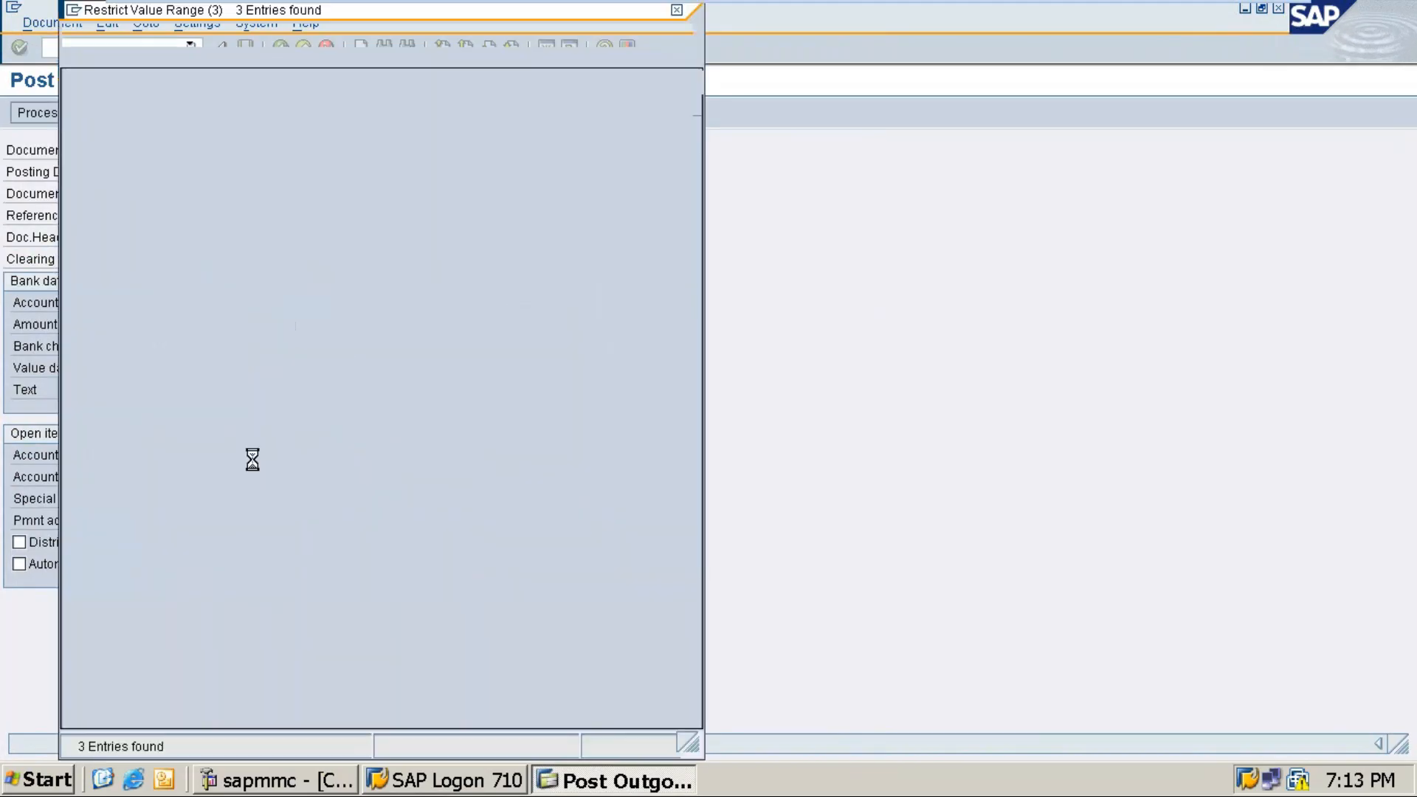
{"action": "double_click", "coordinate": [93, 127]}
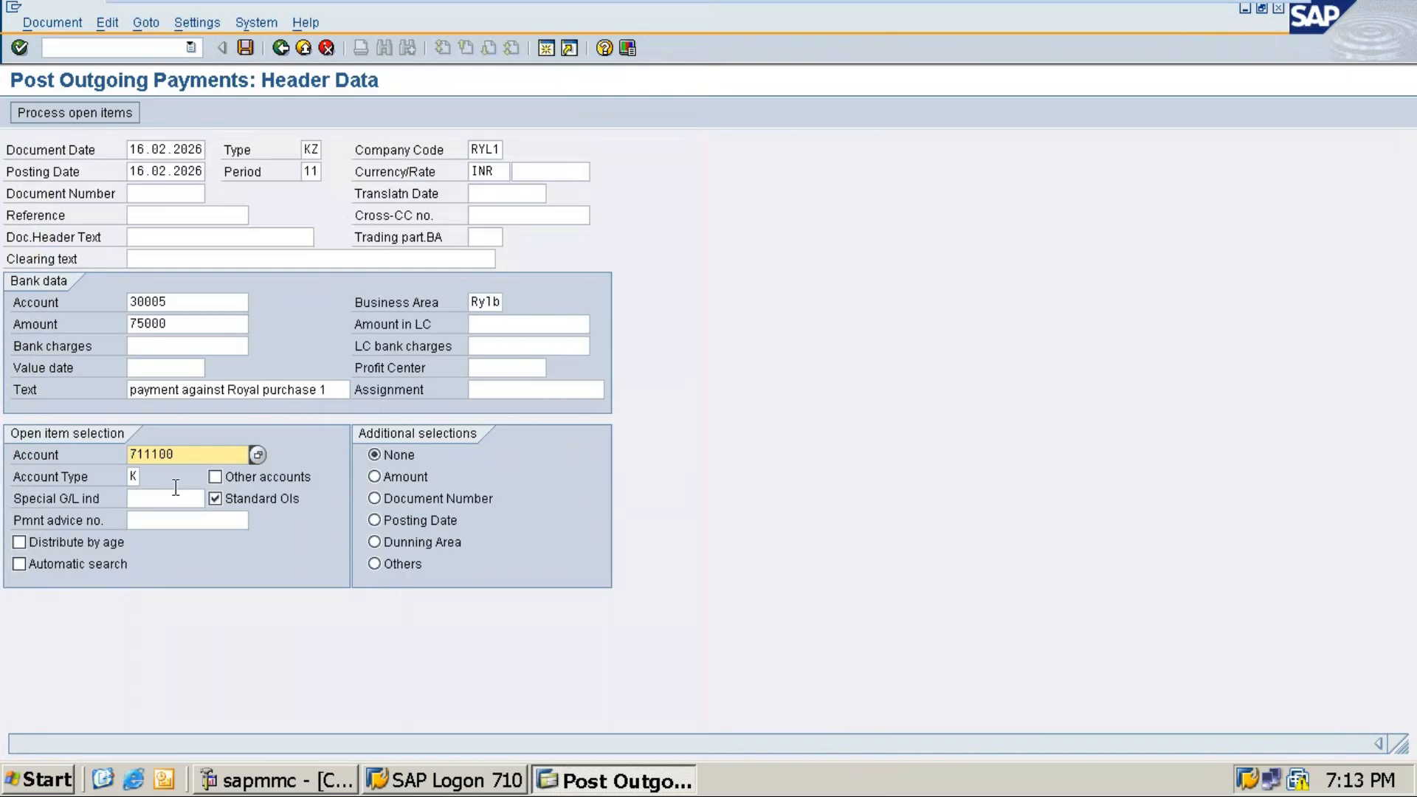
Check the dates, bank account, amount, vendor account and business area, and try to post the outgoing payment.
{"action": "left_click", "coordinate": [142, 149]}
{"action": "left_click", "coordinate": [142, 170]}
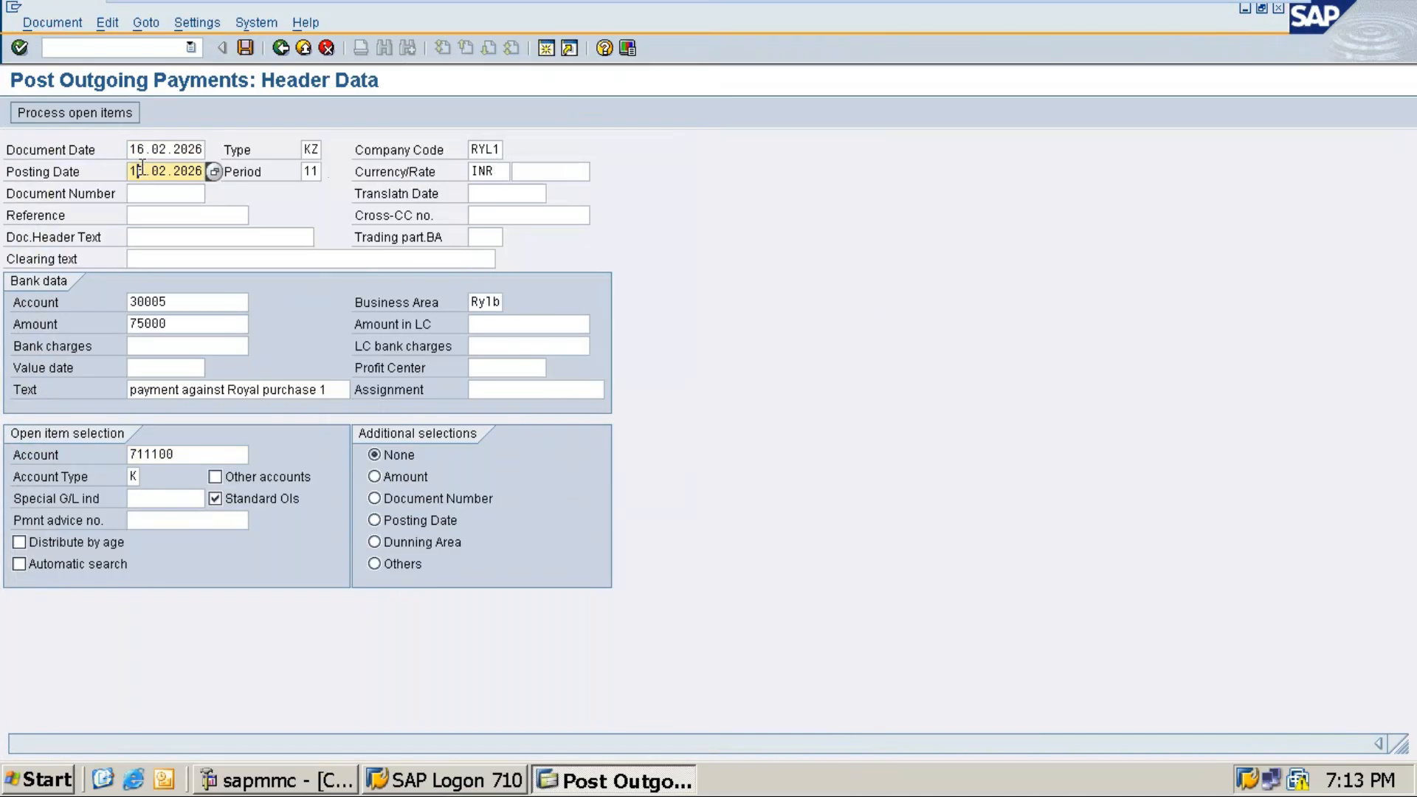
{"action": "type", "text": "6"}
{"action": "left_click", "coordinate": [188, 298]}
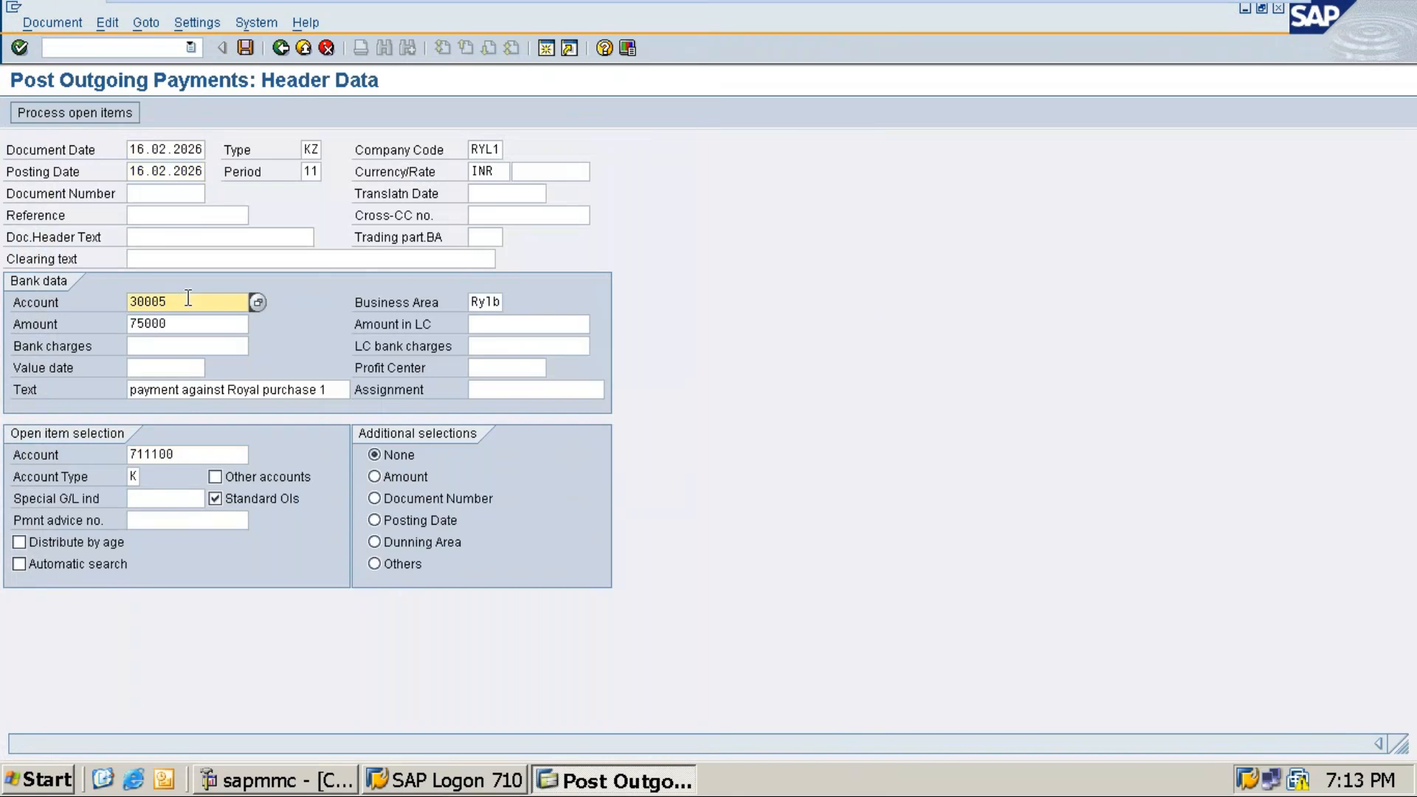
{"action": "left_click", "coordinate": [182, 325]}
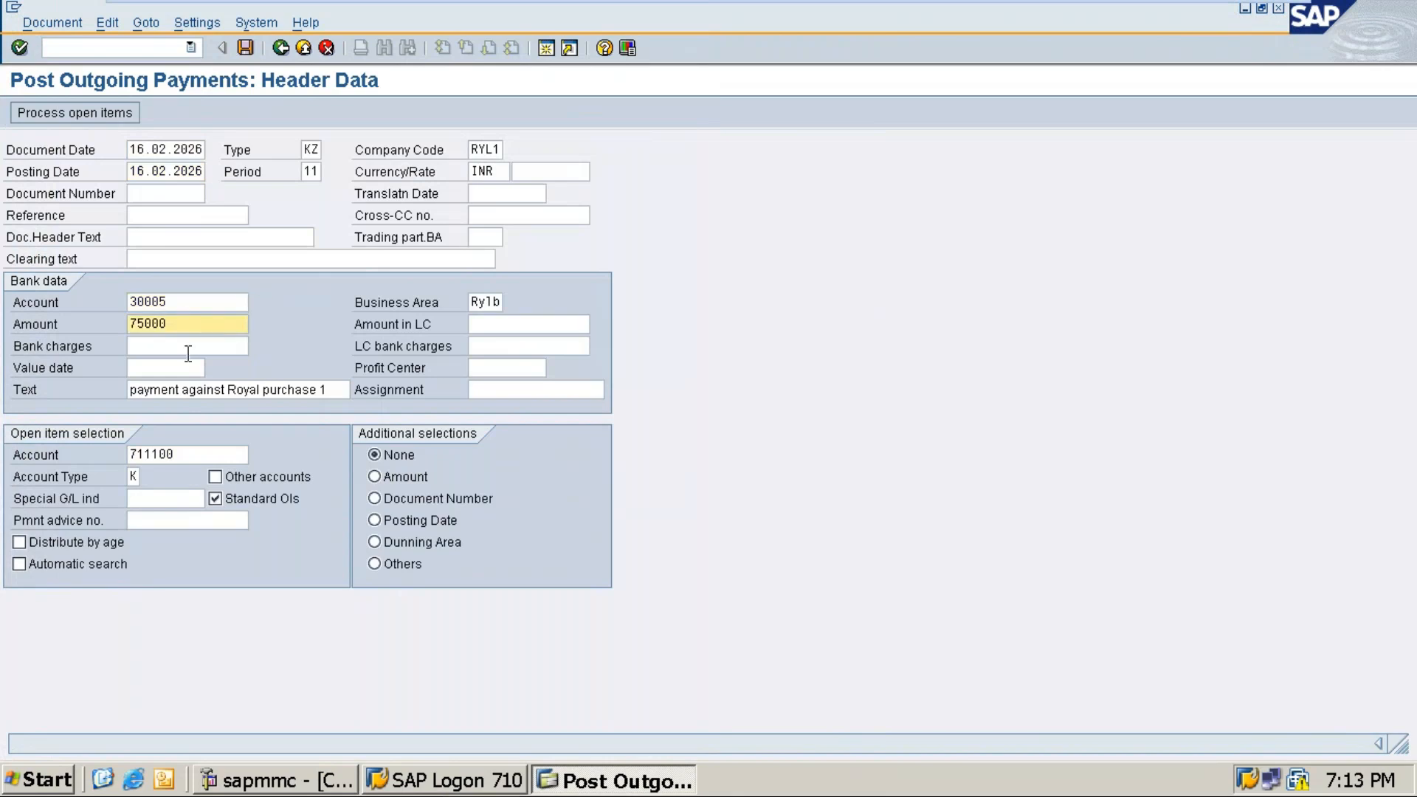
{"action": "left_click", "coordinate": [196, 453]}
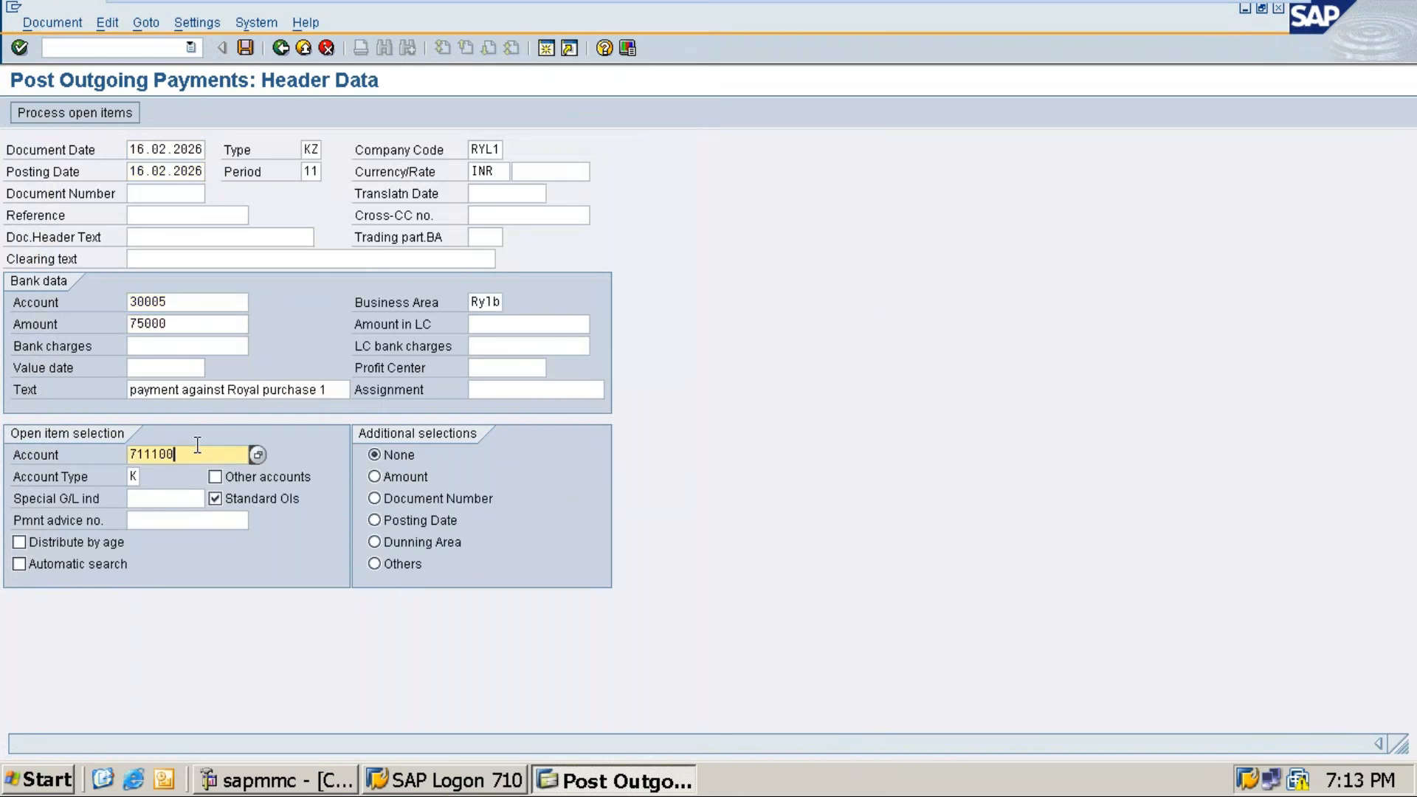
{"action": "left_click", "coordinate": [489, 309]}
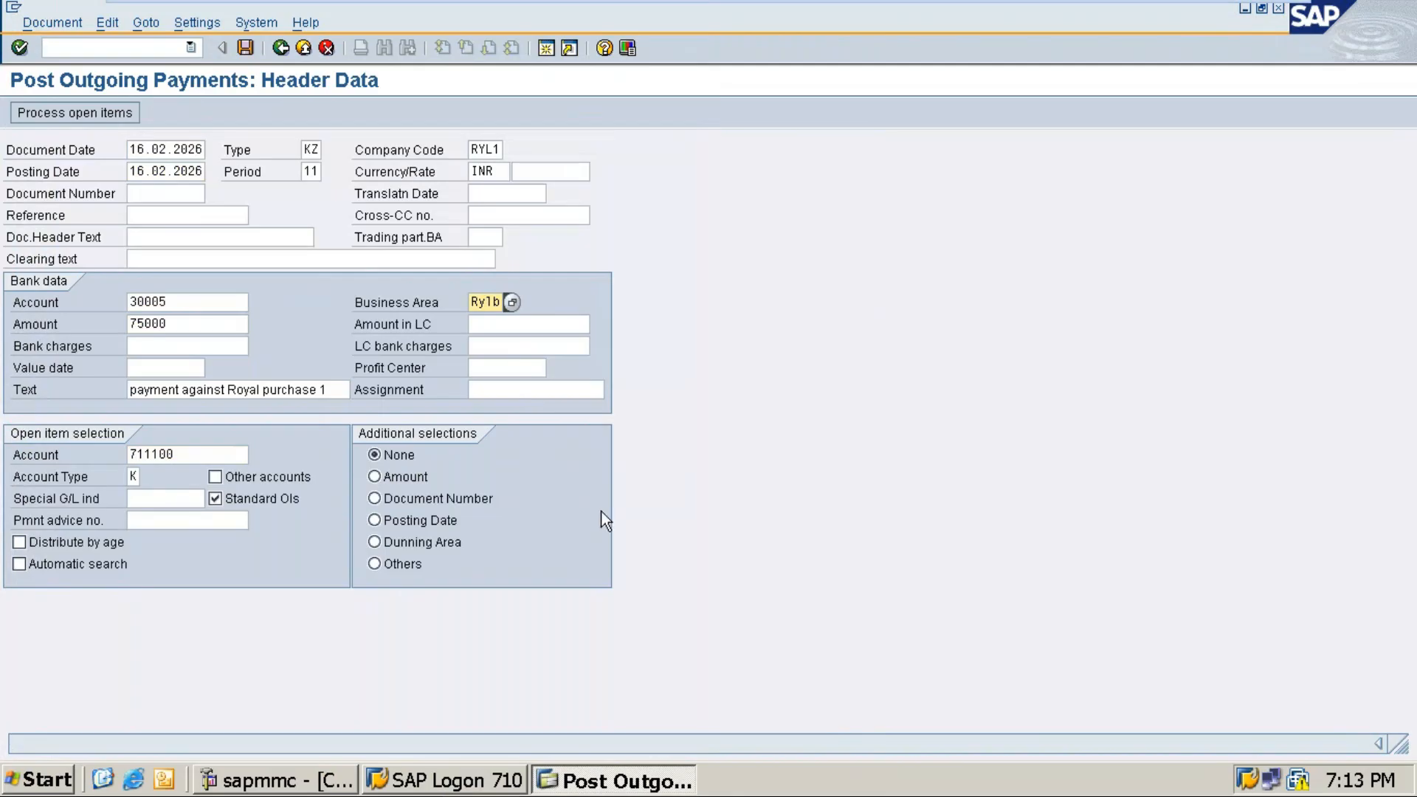
{"action": "left_click", "coordinate": [245, 47]}
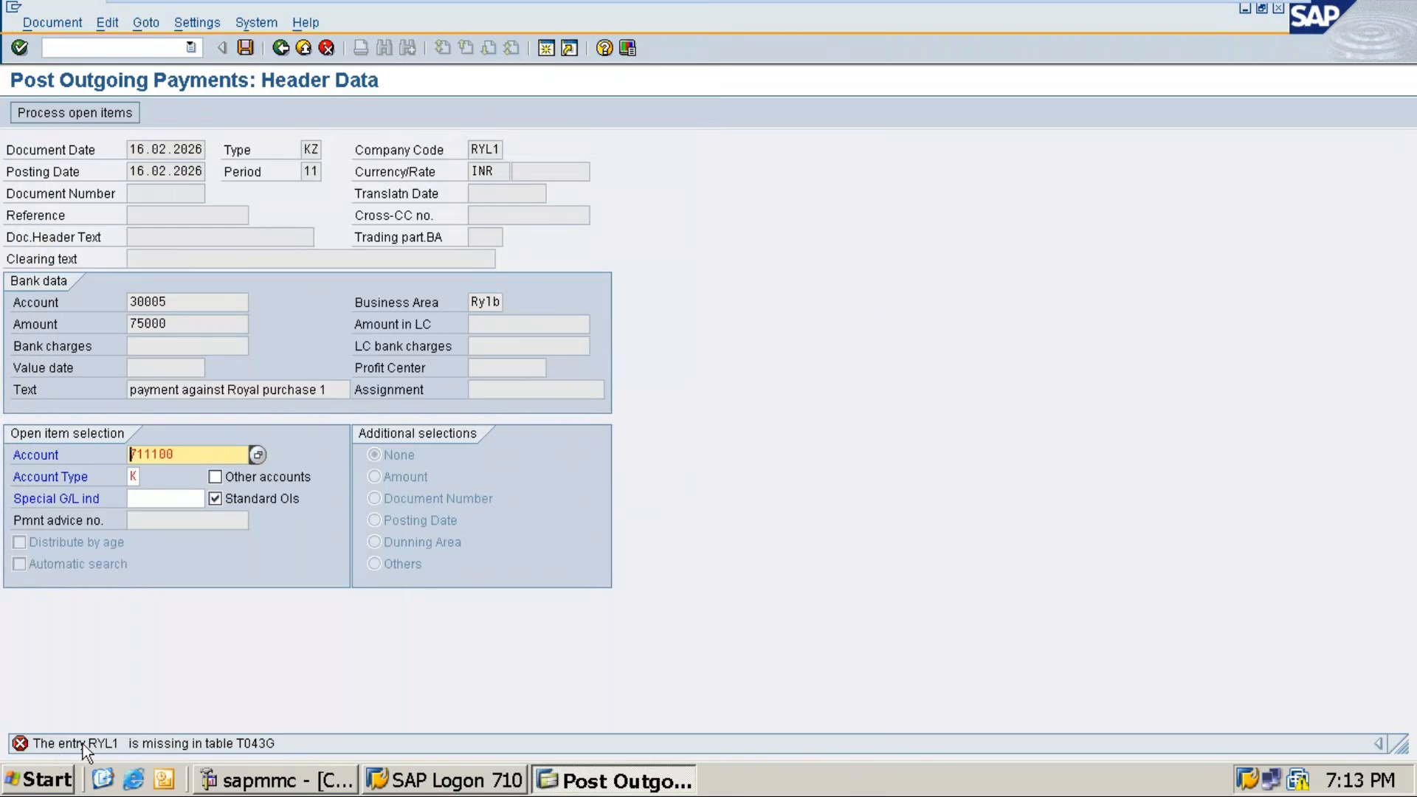
Open the details of the posting error and review the purchase and outgoing payment notes in the Word document.
{"action": "double_click", "coordinate": [108, 745]}
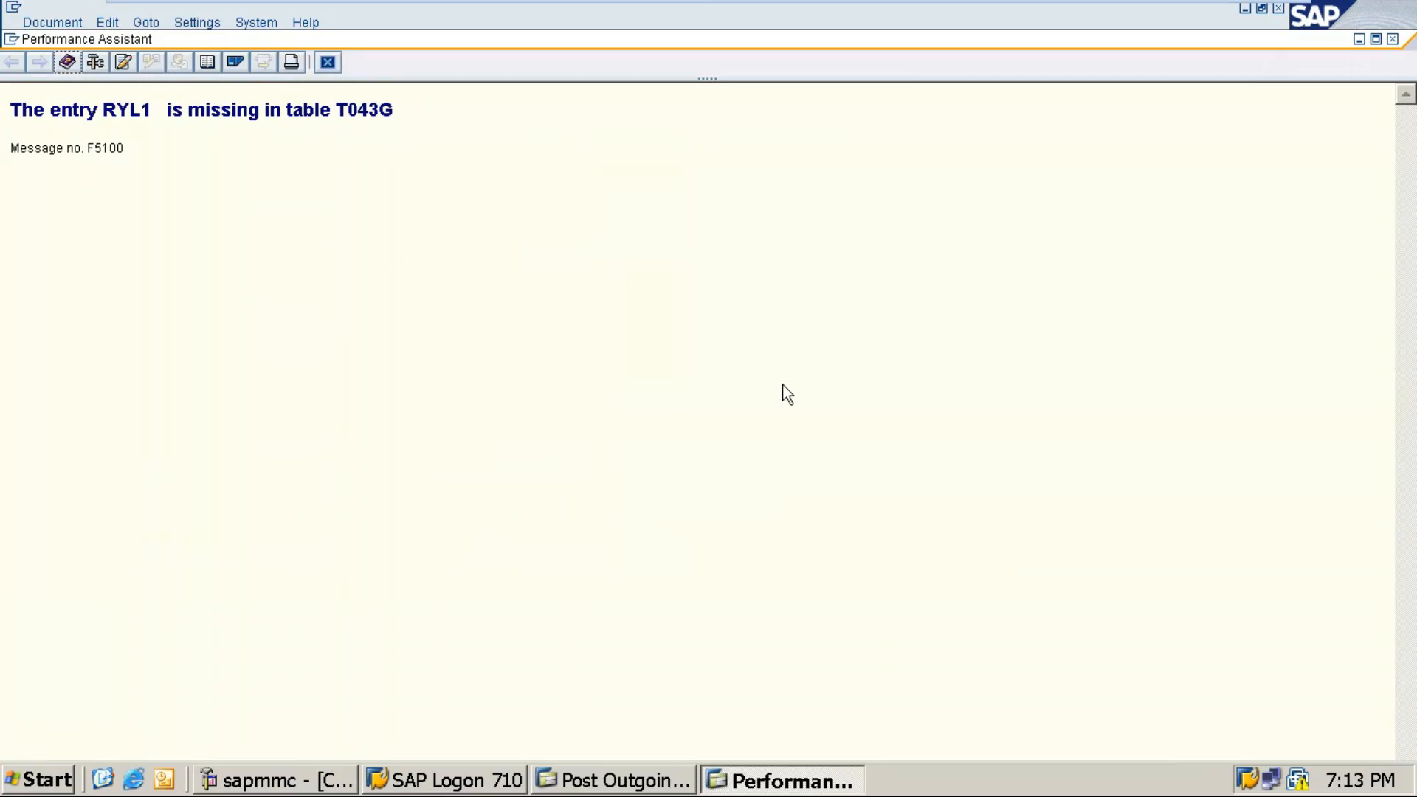
{"action": "key", "text": "alt+Tab"}
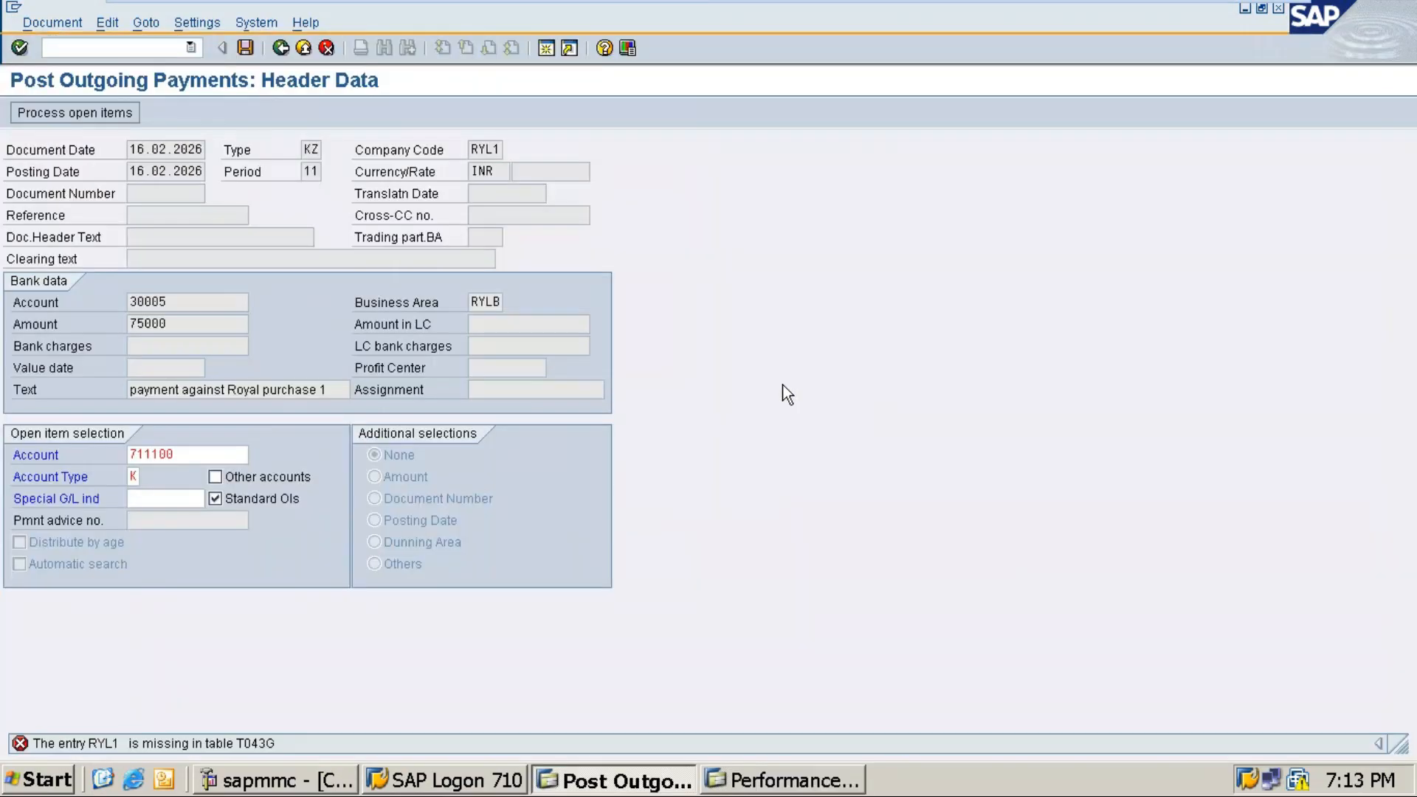
{"action": "mouse_move", "coordinate": [1224, 9]}
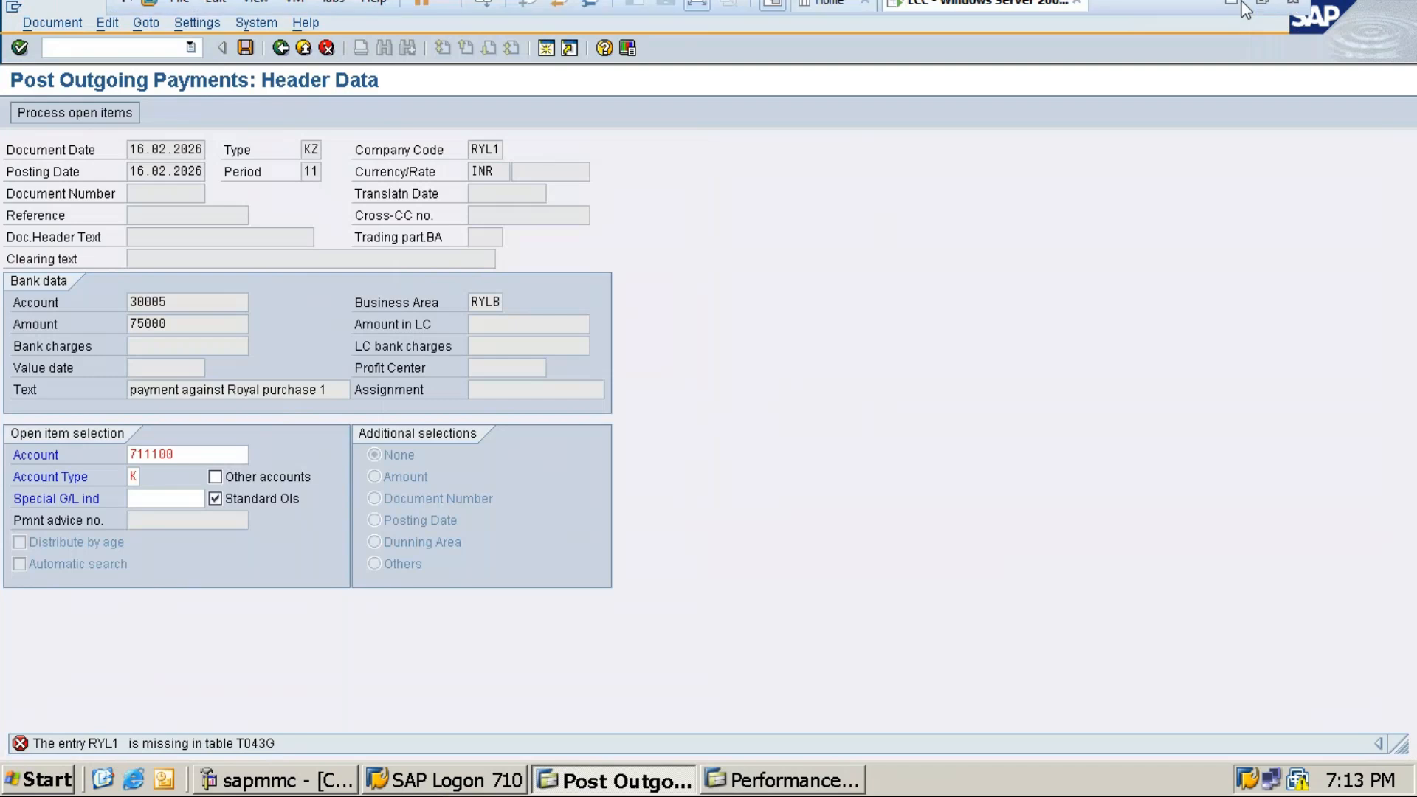
{"action": "left_click", "coordinate": [1233, 13]}
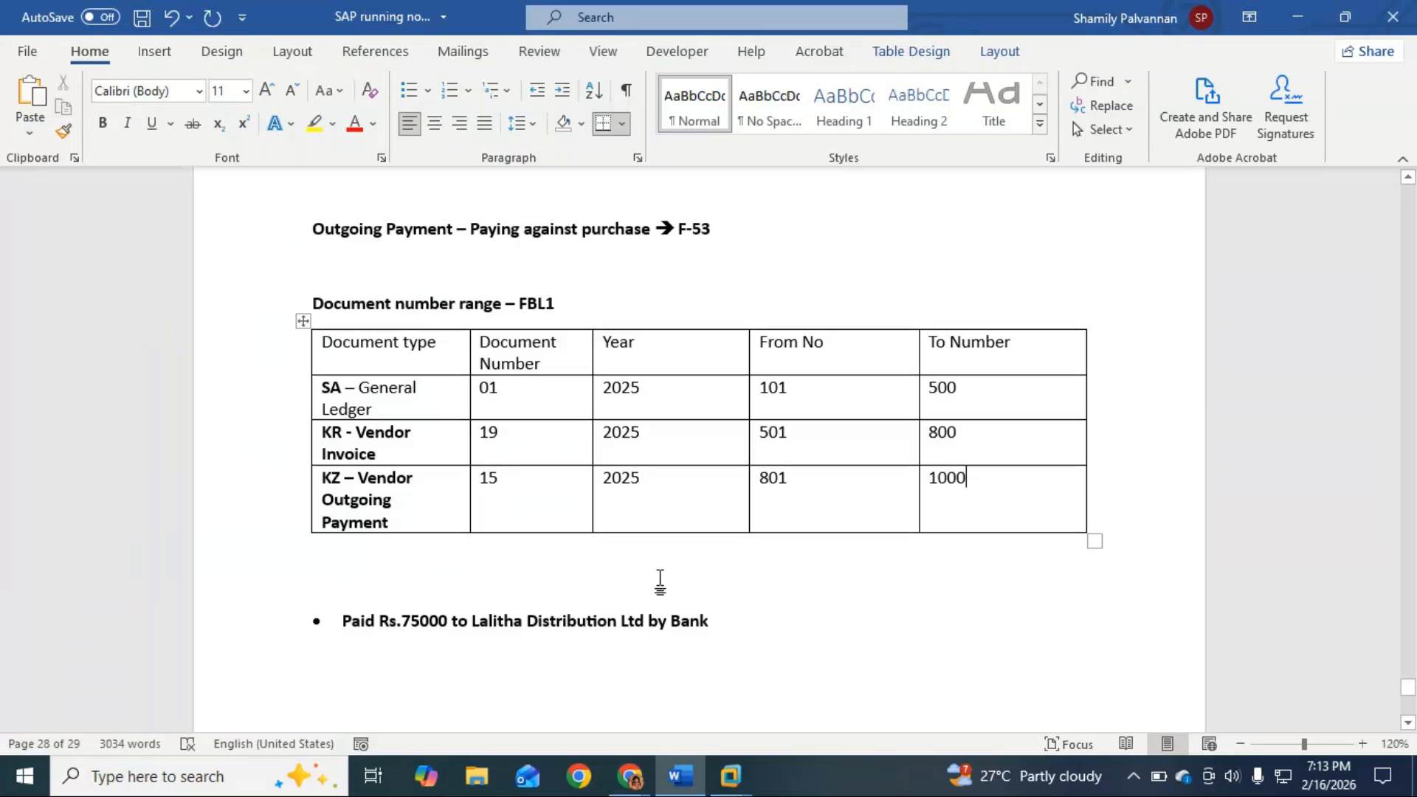
{"action": "scroll", "coordinate": [659, 583], "scroll_direction": "up", "scroll_amount": 8}
{"action": "scroll", "coordinate": [660, 577], "scroll_direction": "up", "scroll_amount": 1}
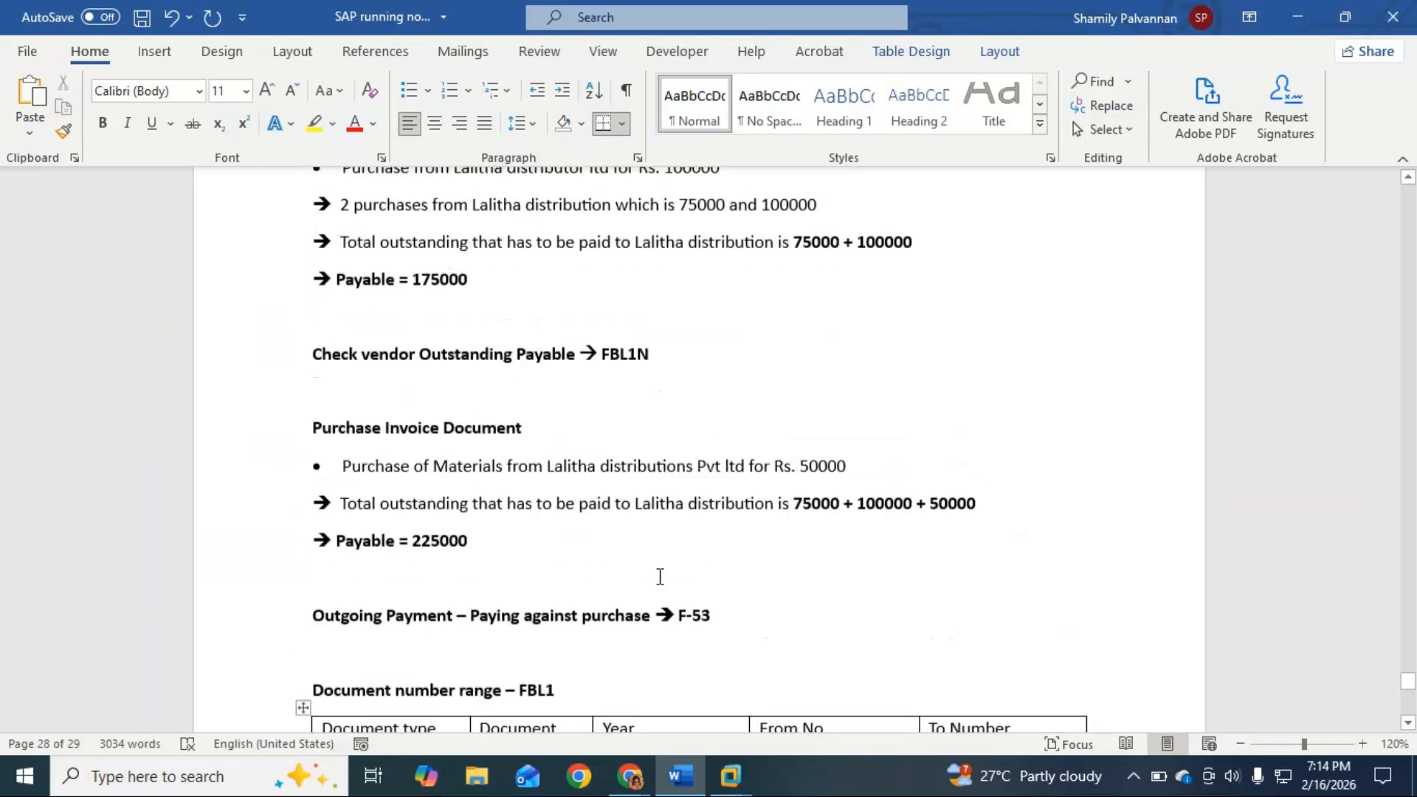
{"action": "scroll", "coordinate": [659, 577], "scroll_direction": "down", "scroll_amount": 3}
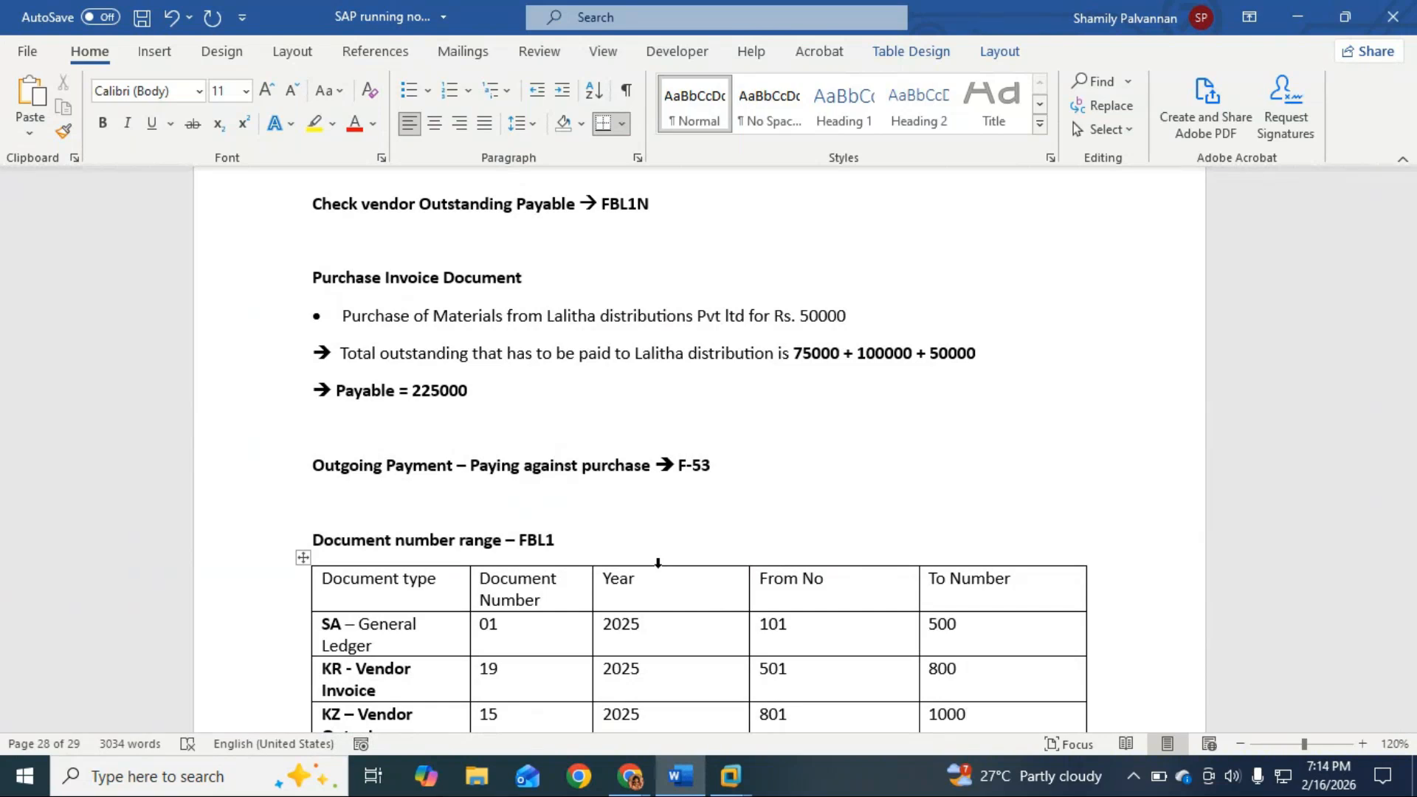
Switch back to SAP and close the Performance Assistant, keeping the outgoing payment session logged on.
{"action": "key", "text": "alt+Tab"}
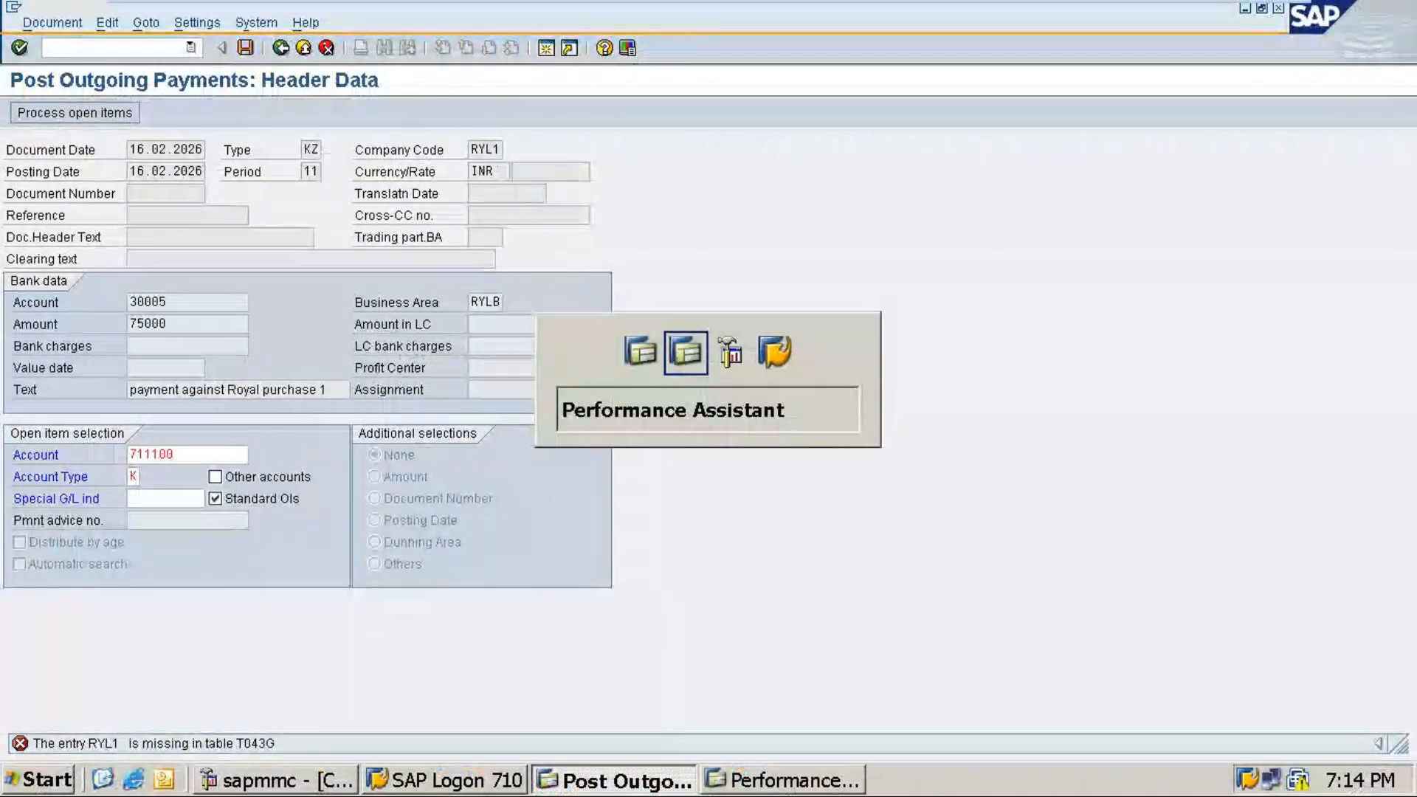
{"action": "key", "text": "alt+Tab"}
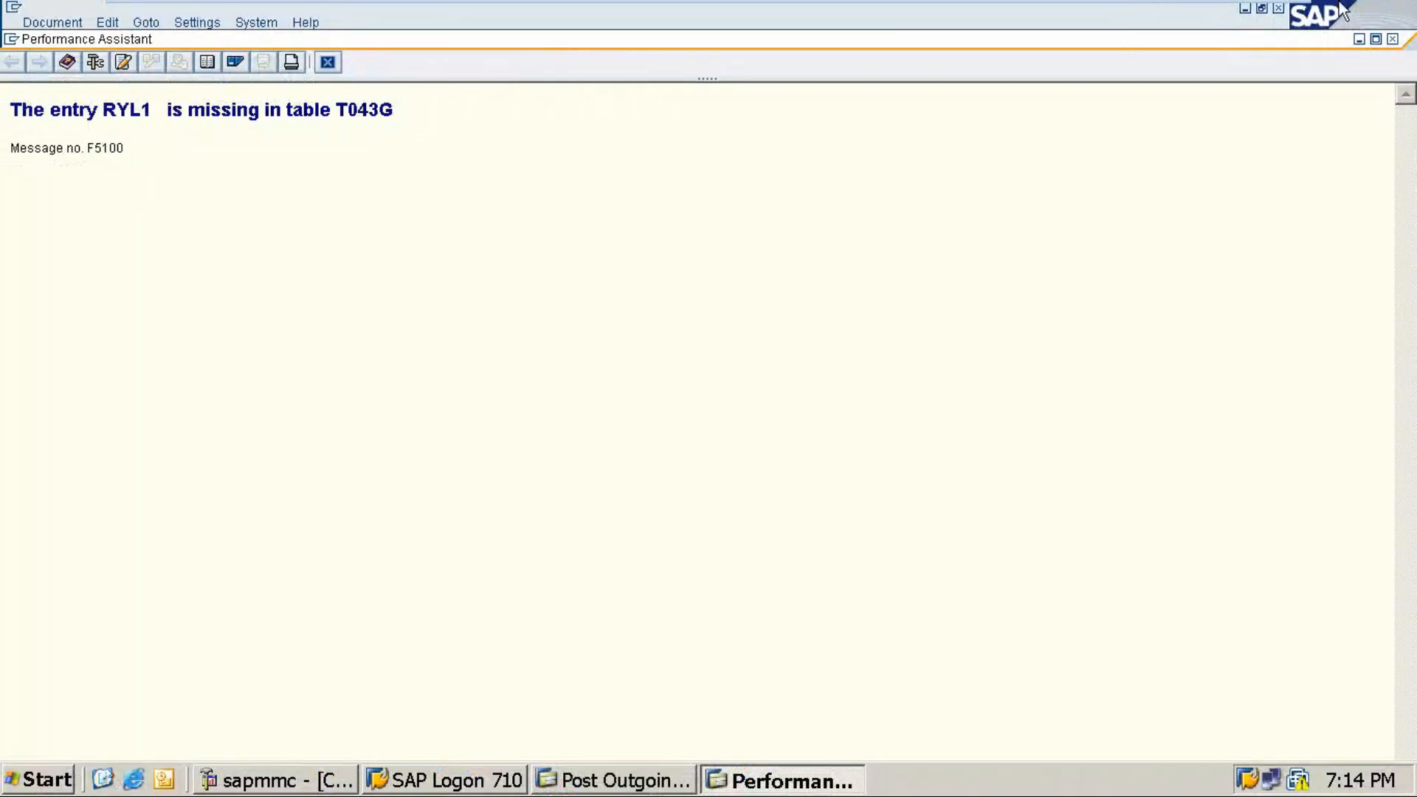
{"action": "left_click", "coordinate": [1279, 9]}
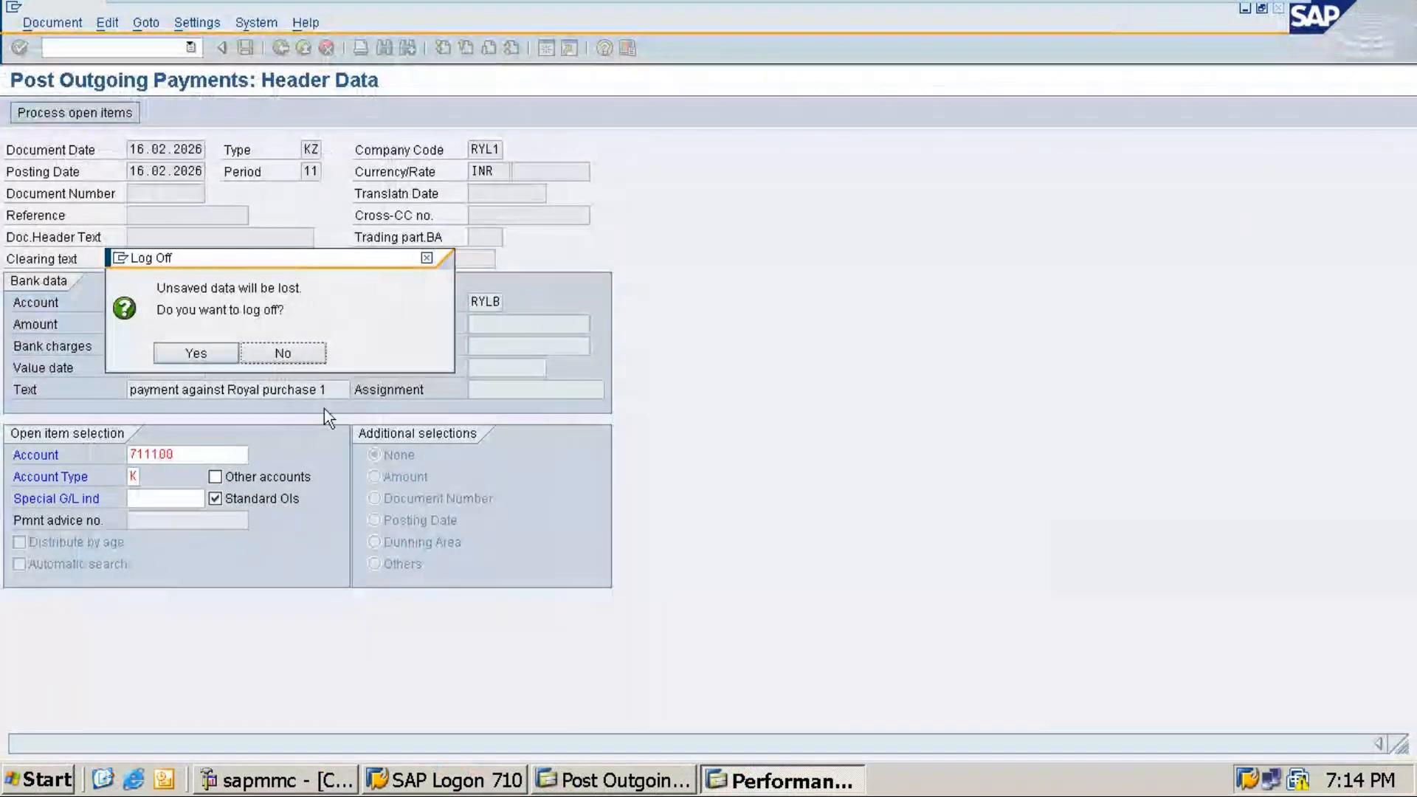
{"action": "left_click", "coordinate": [281, 354]}
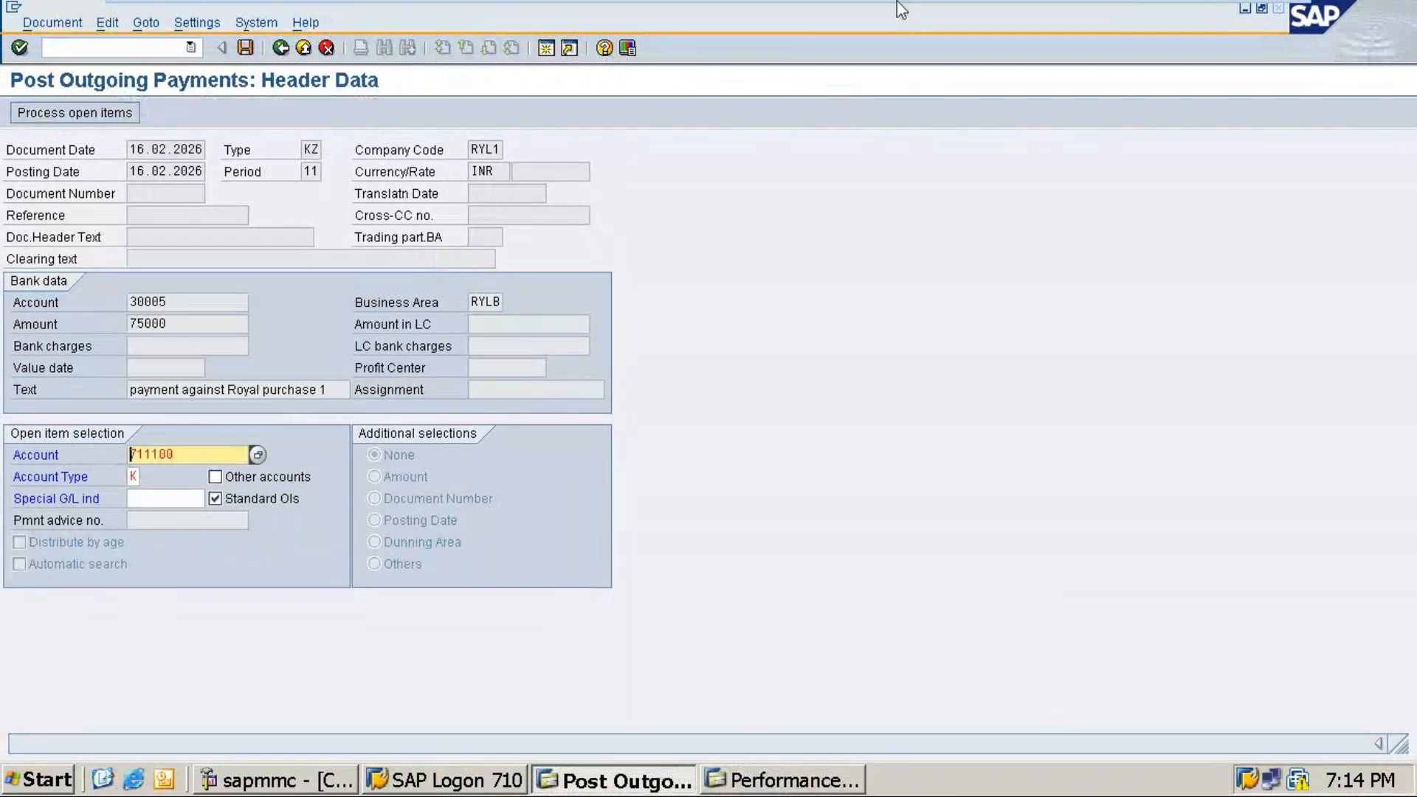
{"action": "key", "text": "Return"}
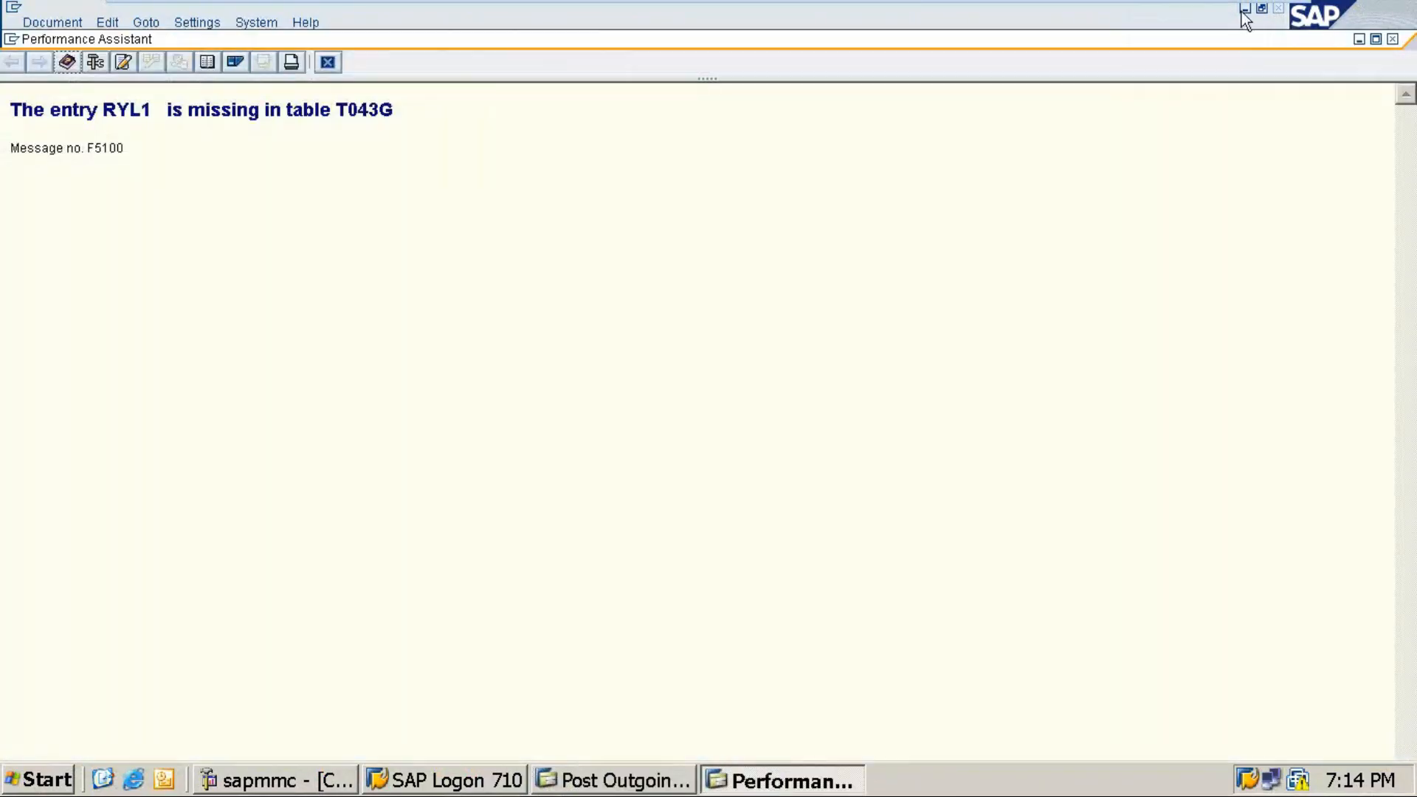
{"action": "left_click", "coordinate": [1393, 39]}
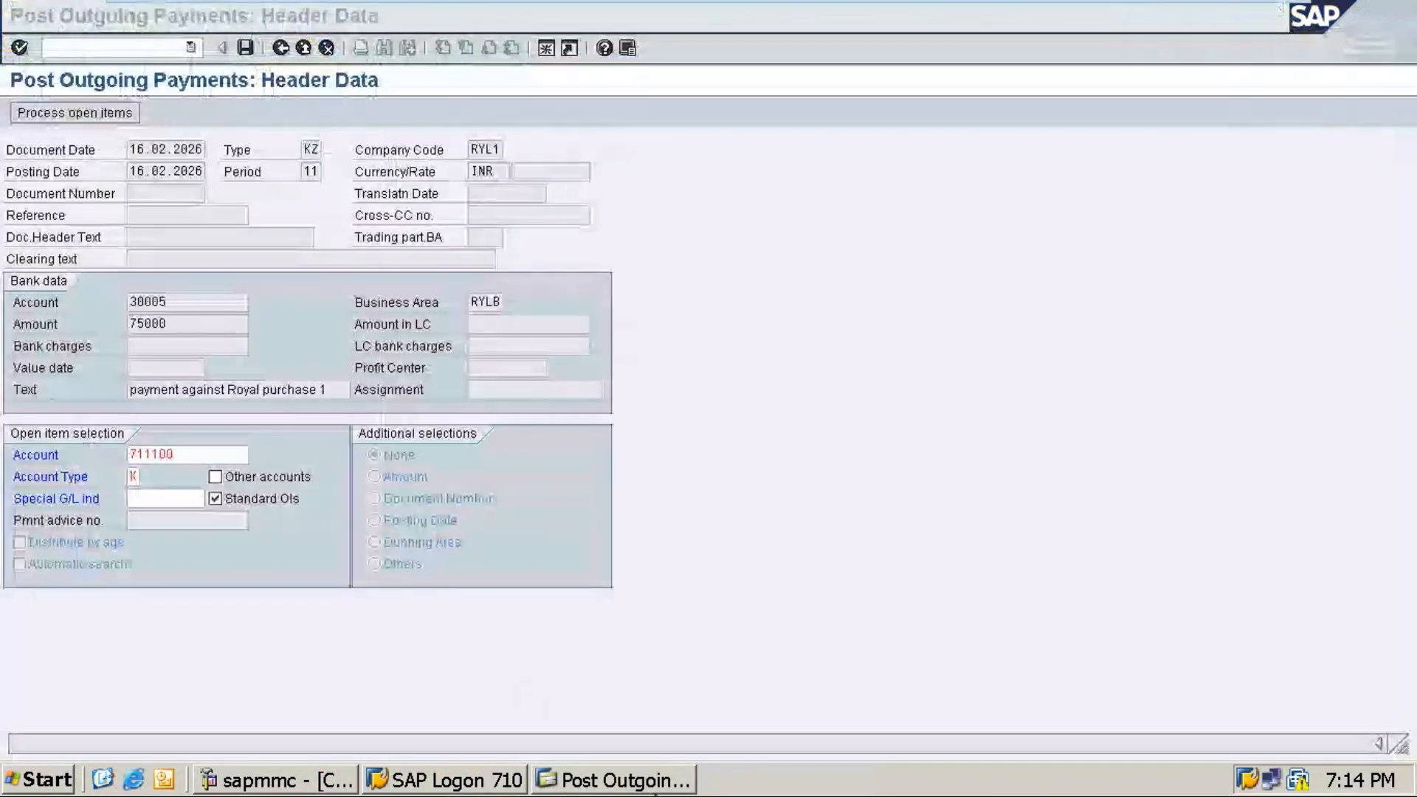
{"action": "left_click", "coordinate": [825, 542]}
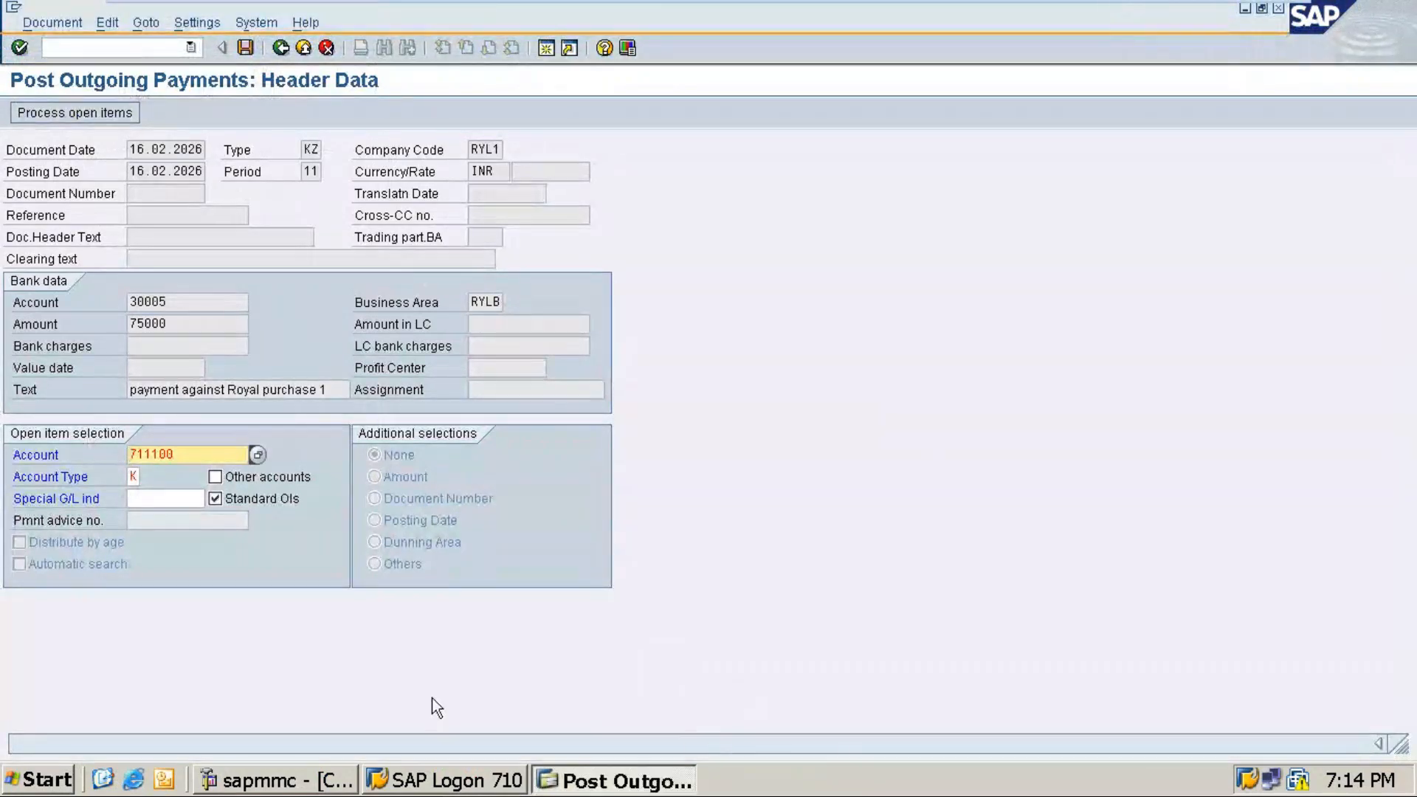
Open the FI tolerance groups for users in a new session with transaction OBA4 and start a new entry.
{"action": "left_click", "coordinate": [87, 46]}
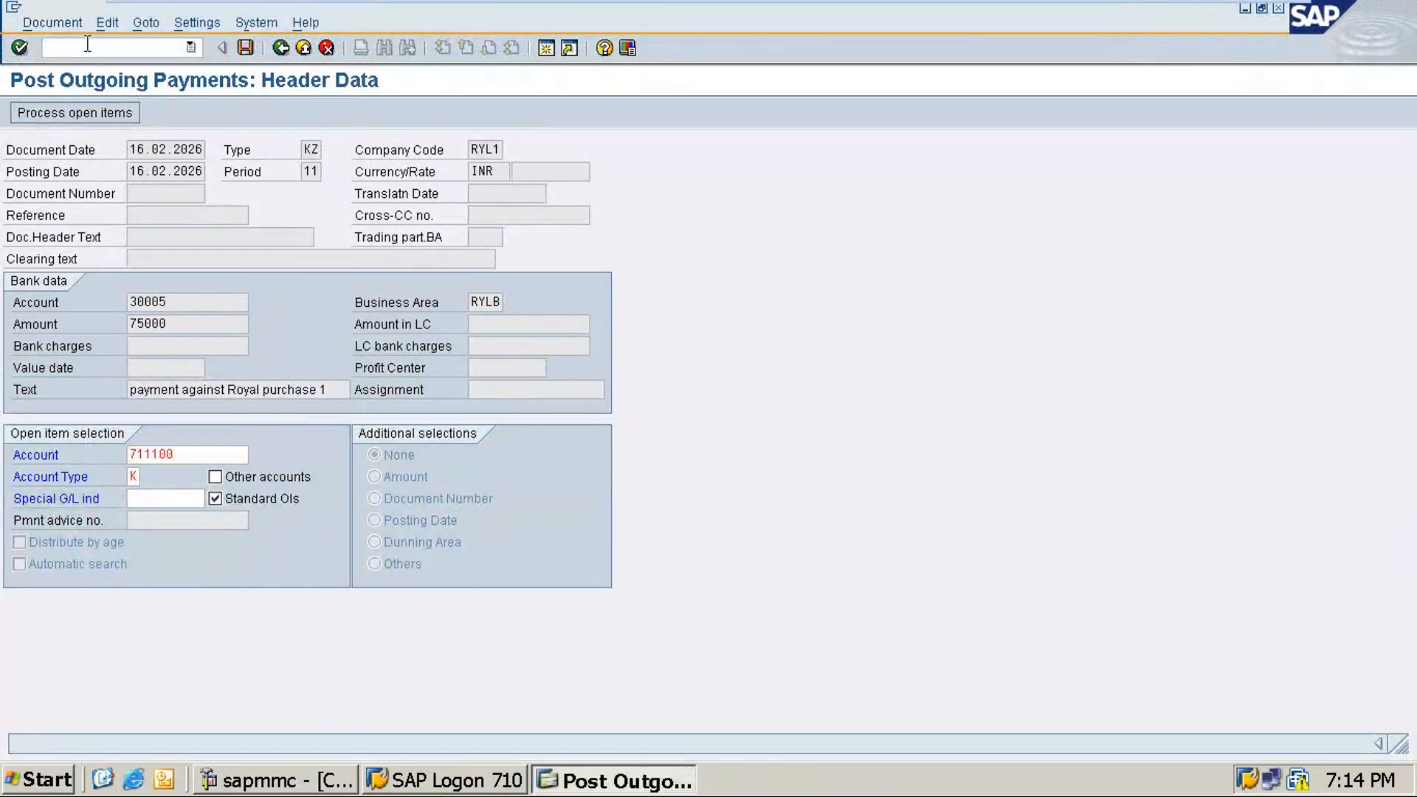
{"action": "type", "text": "/nob"}
{"action": "key", "text": "BackSpace"}
{"action": "key", "text": "BackSpace"}
{"action": "key", "text": "BackSpace"}
{"action": "key", "text": "BackSpace"}
{"action": "type", "text": "ooba"}
{"action": "key", "text": "Return"}
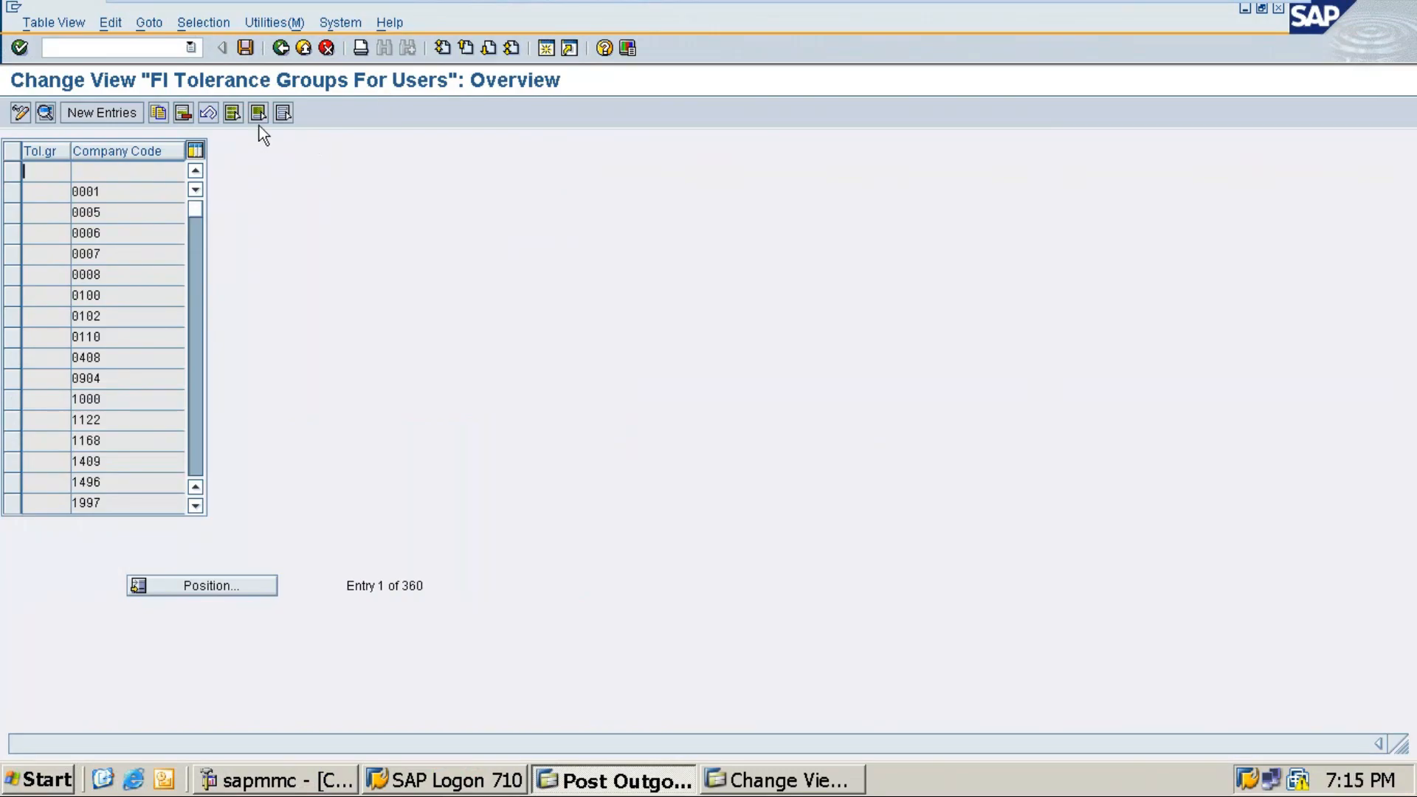
{"action": "left_click", "coordinate": [102, 112]}
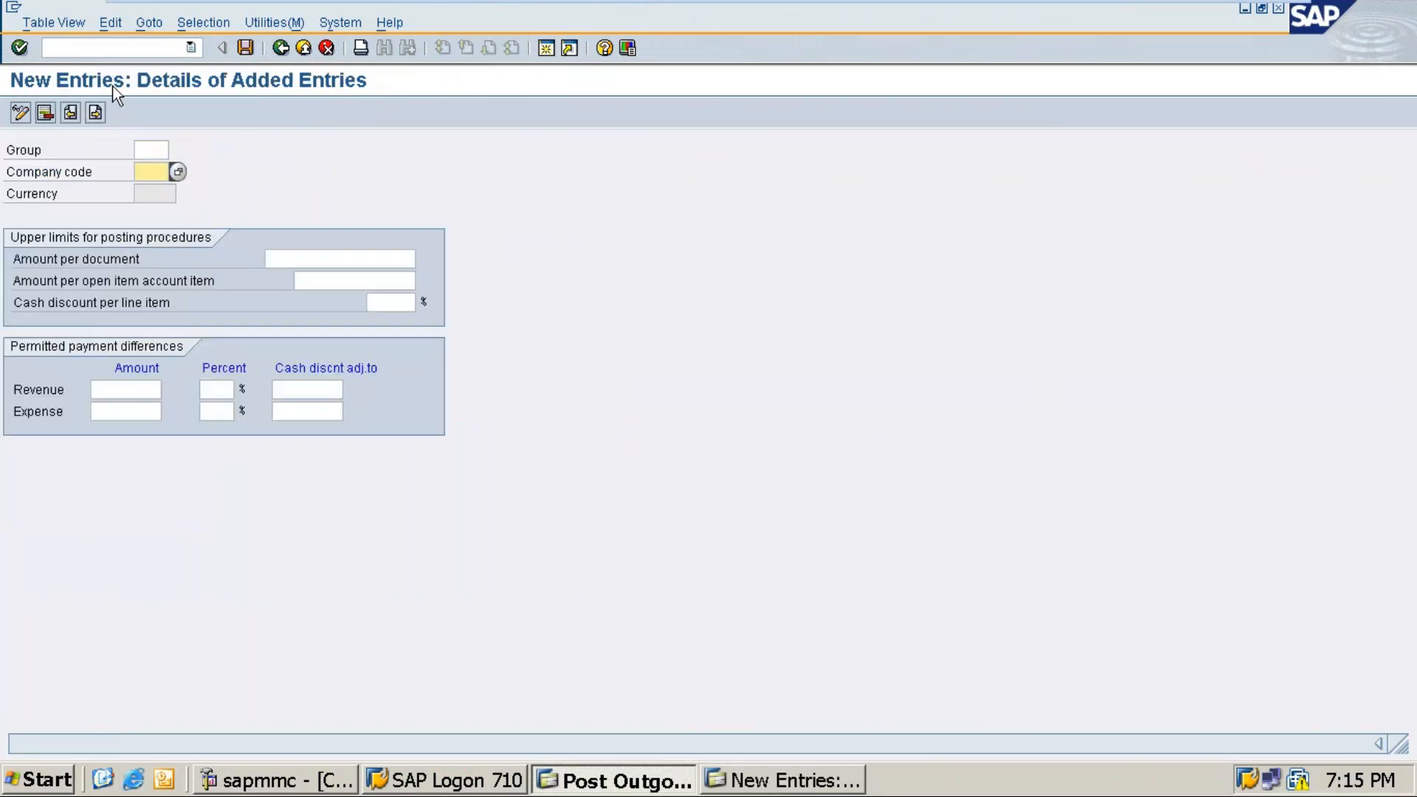
Leave the user tolerance entry and open the customer/vendor tolerances with transaction OBA3 in the same session.
{"action": "left_click", "coordinate": [118, 48]}
{"action": "left_click", "coordinate": [191, 48]}
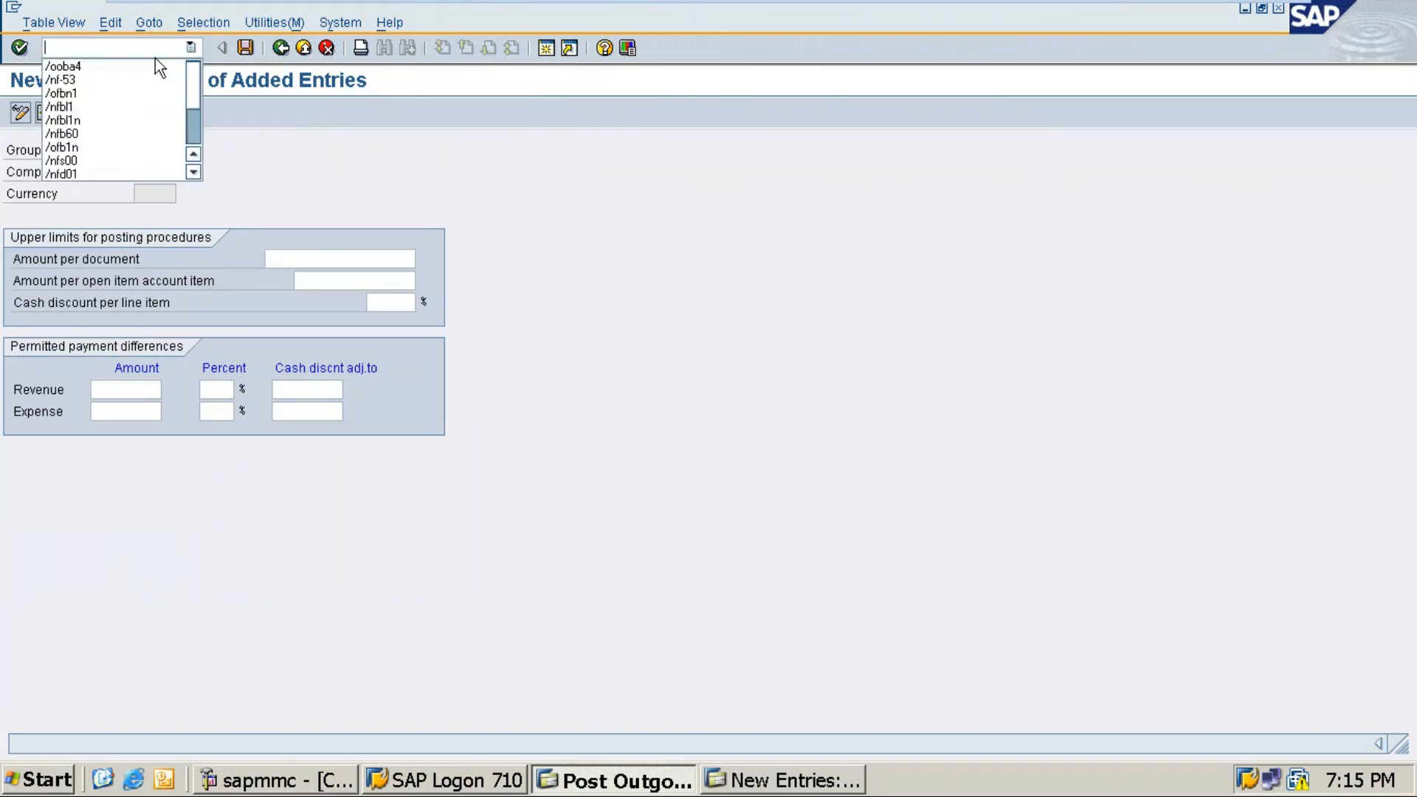
{"action": "left_click", "coordinate": [112, 47]}
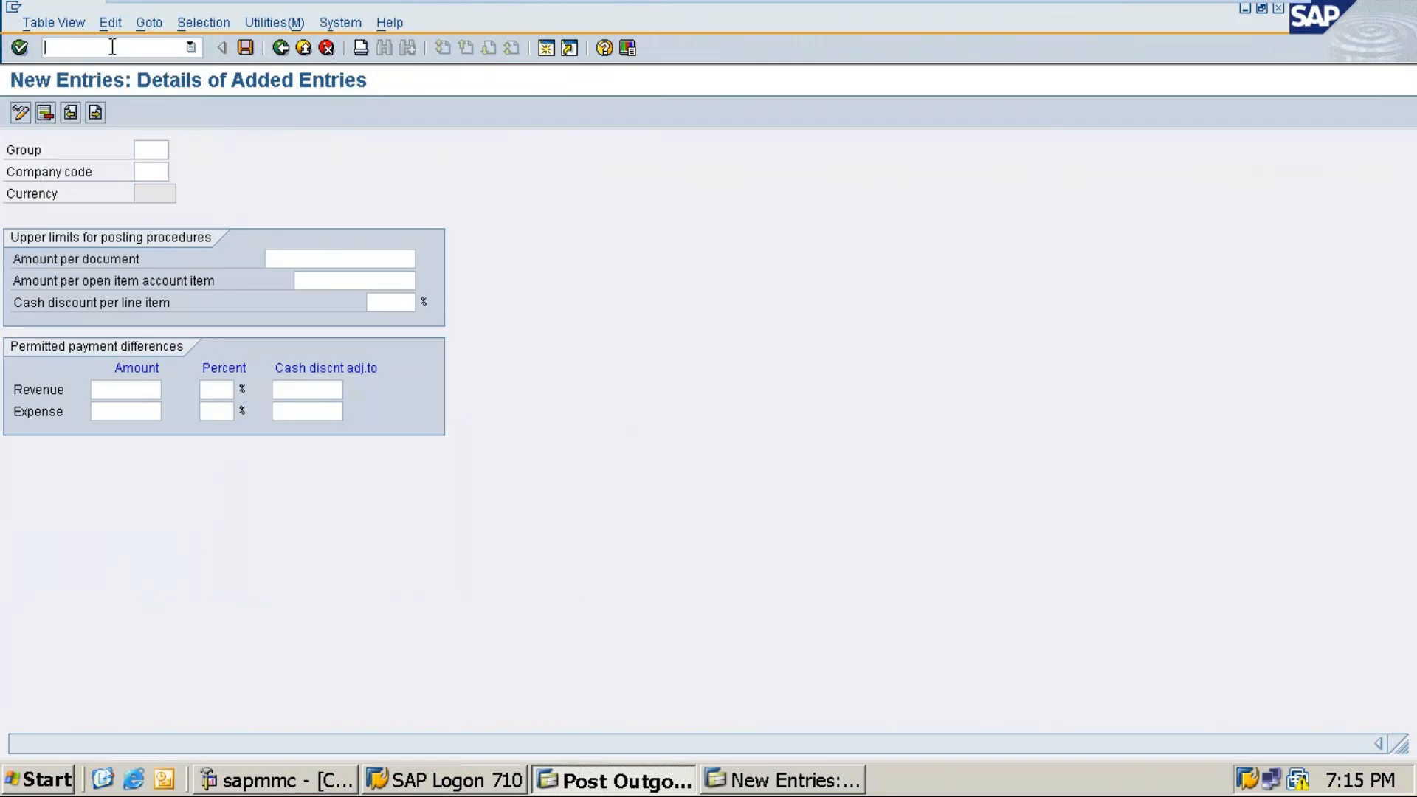
{"action": "type", "text": "/noba3"}
{"action": "key", "text": "Return"}
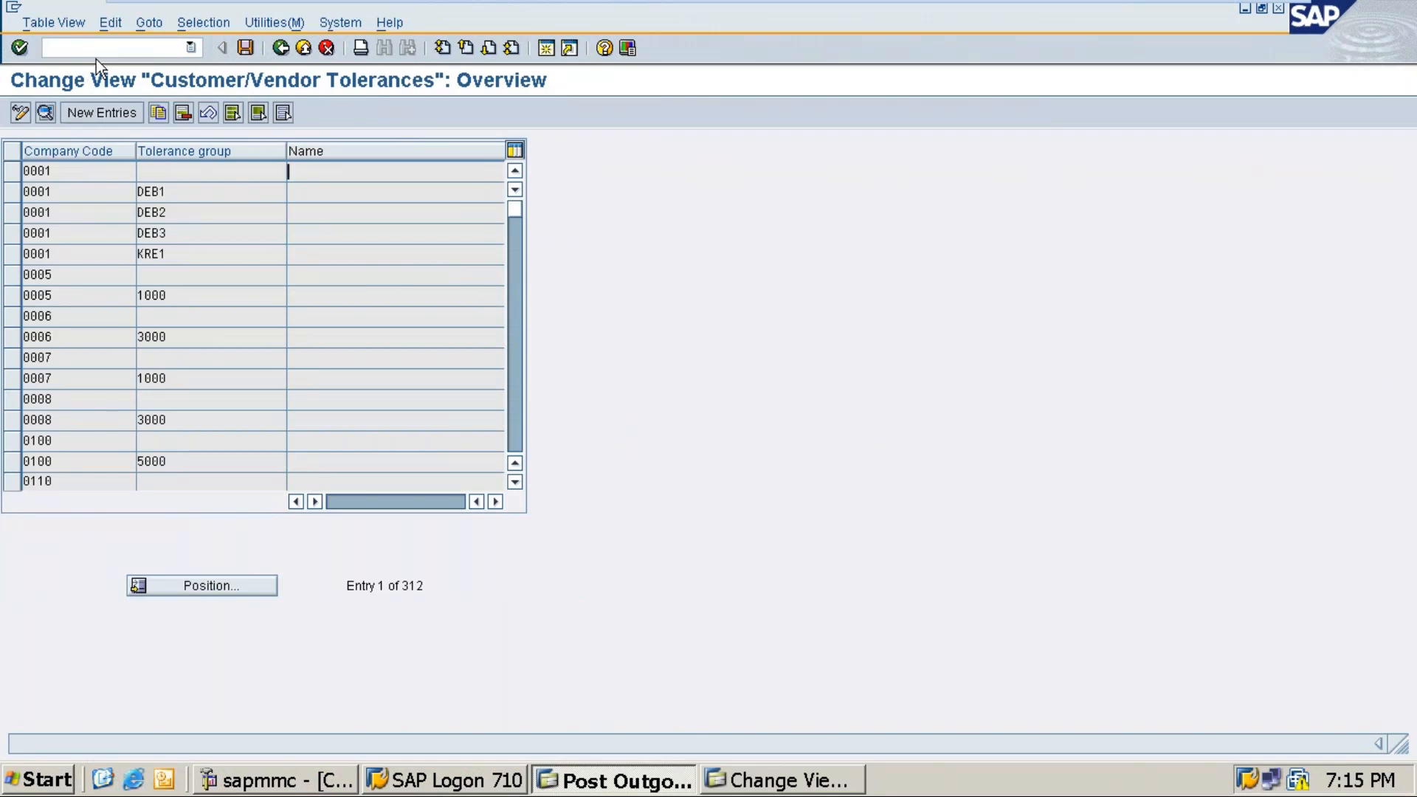
Start a new customer/vendor tolerance entry for company code RYL1, leaving the tolerance group blank.
{"action": "left_click", "coordinate": [119, 113]}
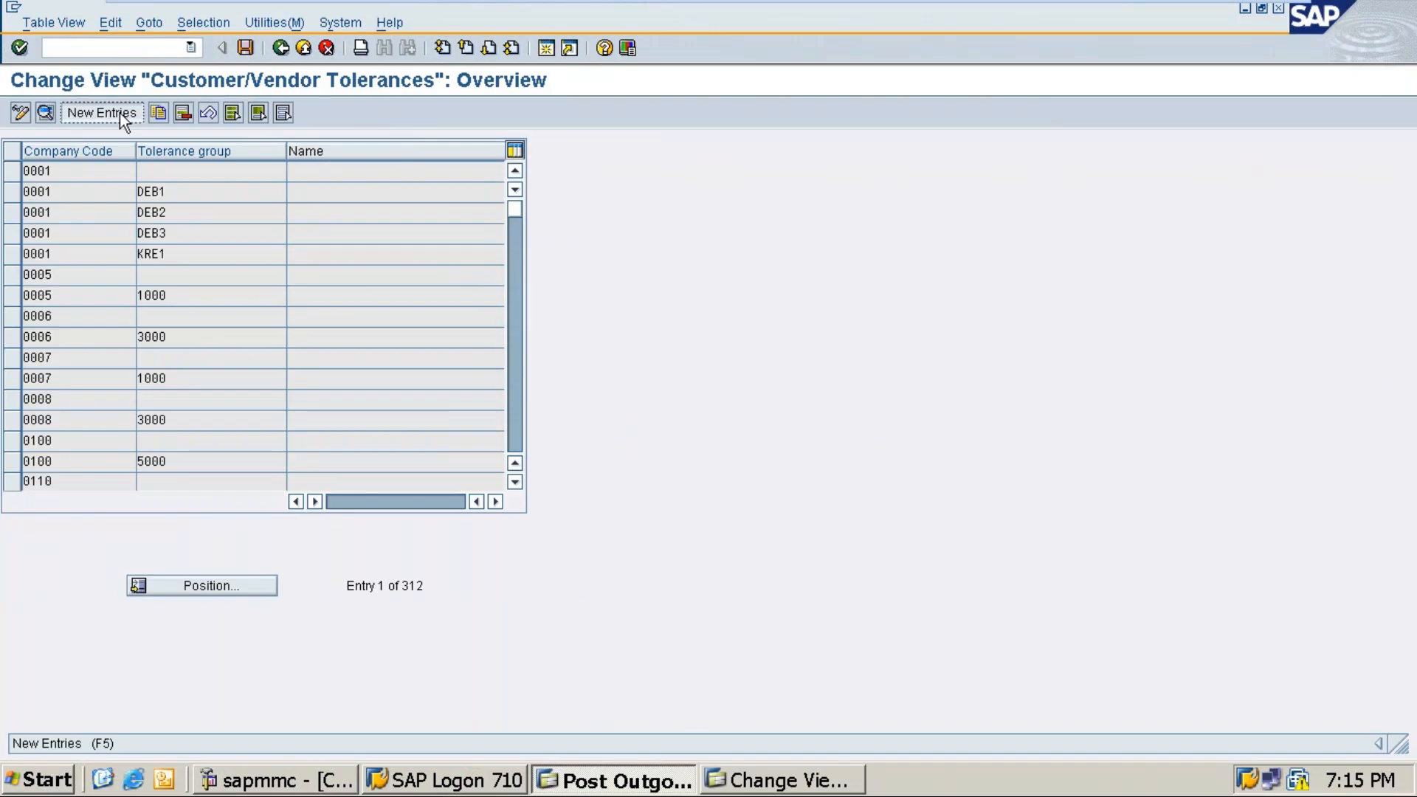
{"action": "type", "text": "r"}
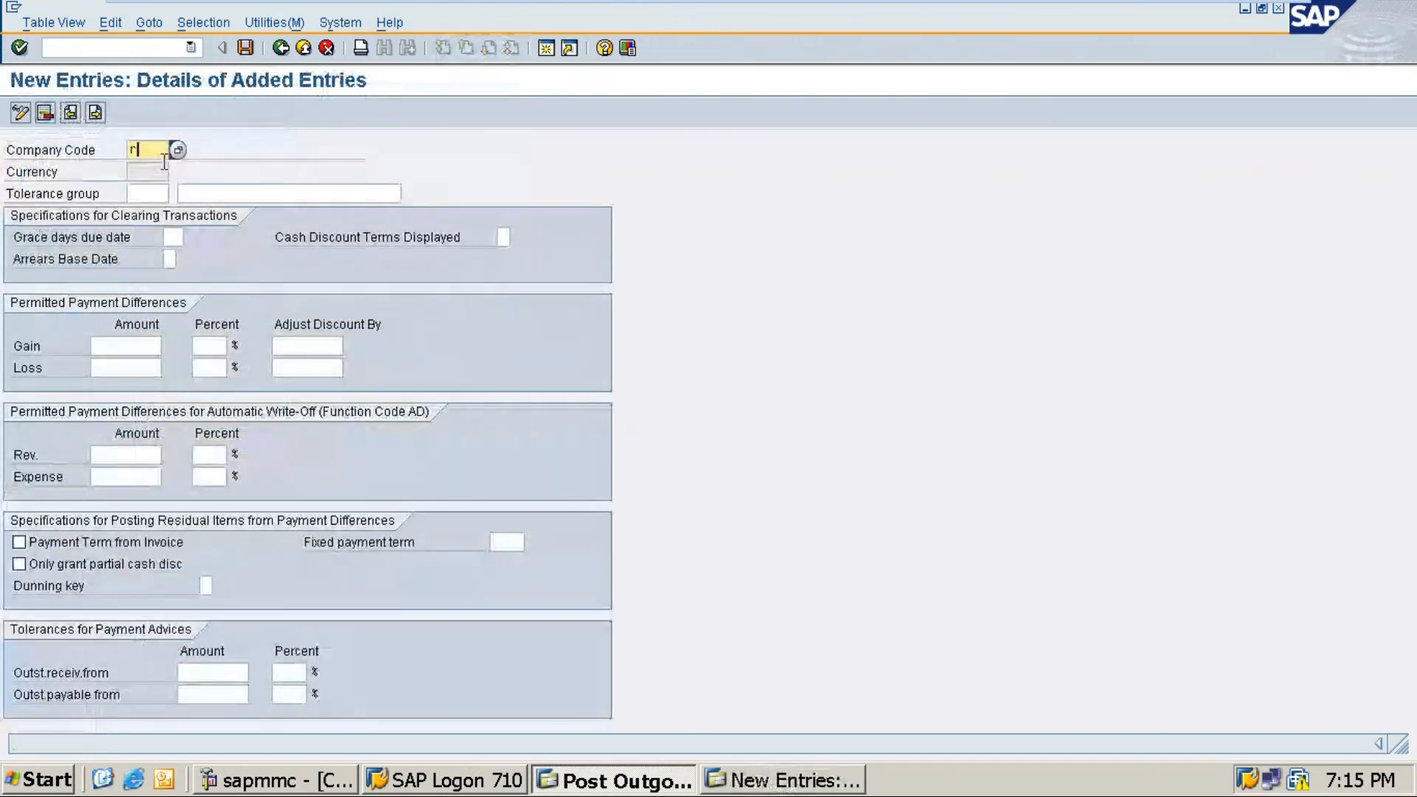
{"action": "type", "text": "y11"}
{"action": "left_click", "coordinate": [148, 193]}
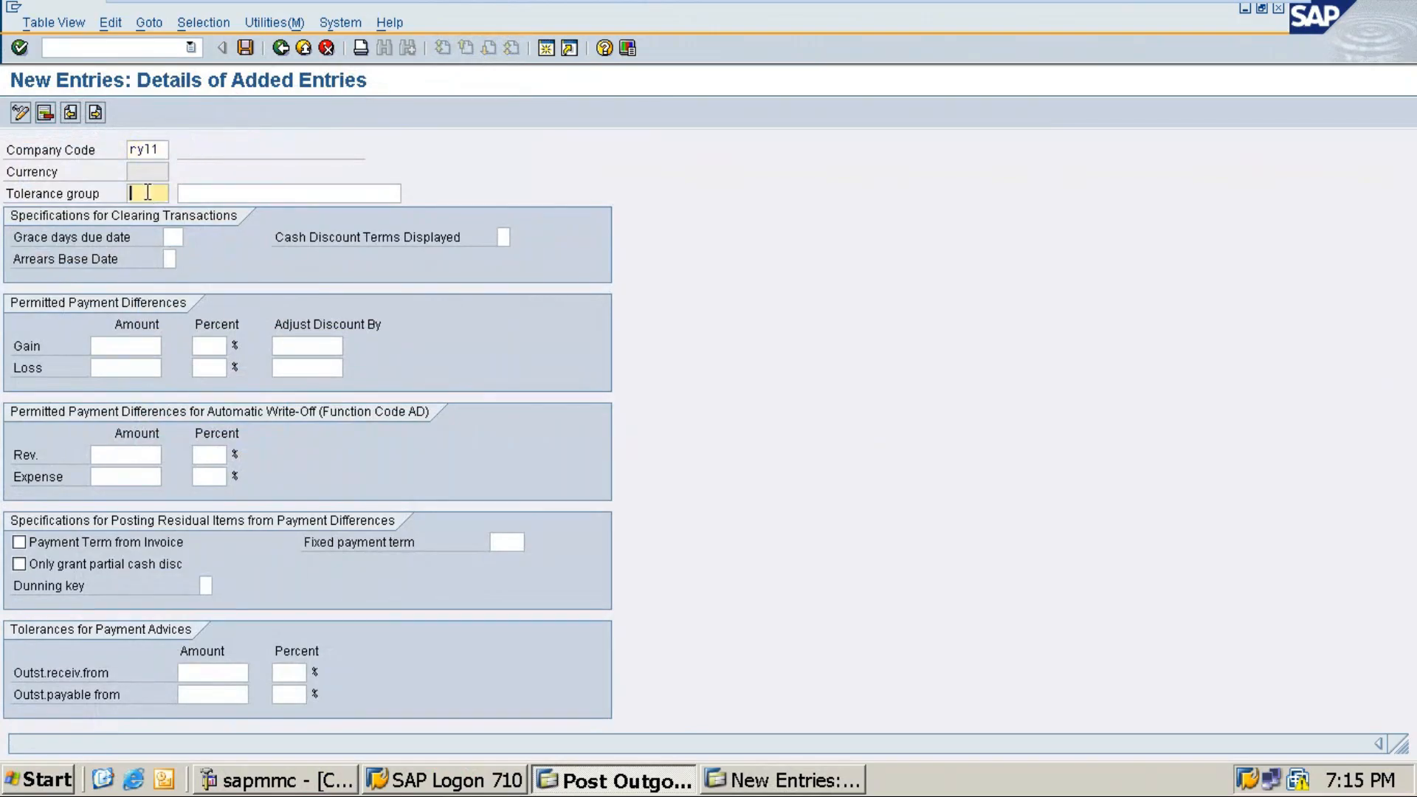
Describe the tolerance entry as "RYL1 - tolr for vendr & Cust" and save it under the proposed customizing request.
{"action": "left_click", "coordinate": [197, 193]}
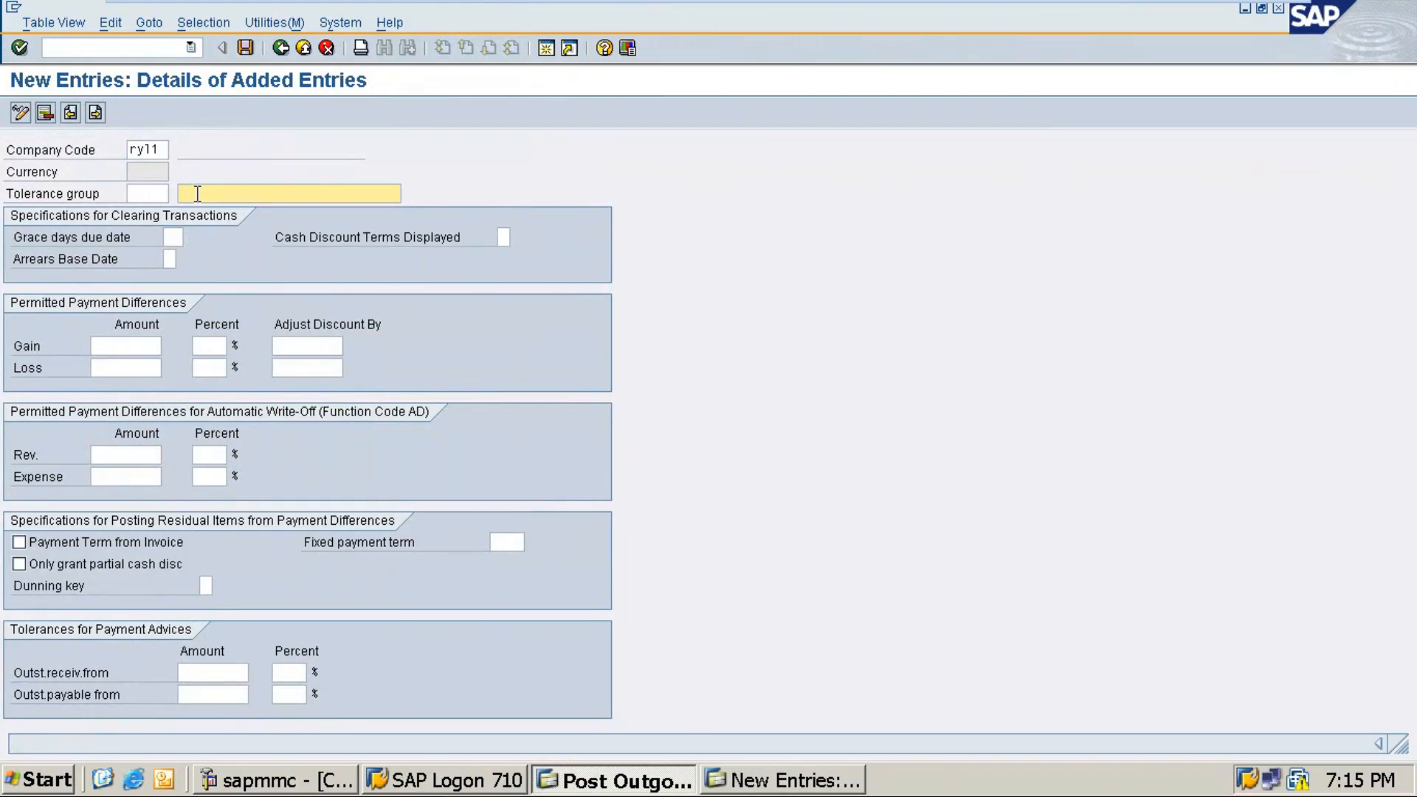
{"action": "type", "text": "RY1 1"}
{"action": "key", "text": "BackSpace"}
{"action": "type", "text": "1 - t"}
{"action": "type", "text": "o"}
{"action": "type", "text": "lerance"}
{"action": "type", "text": " for"}
{"action": "type", "text": " vee"}
{"action": "type", "text": "ndor an"}
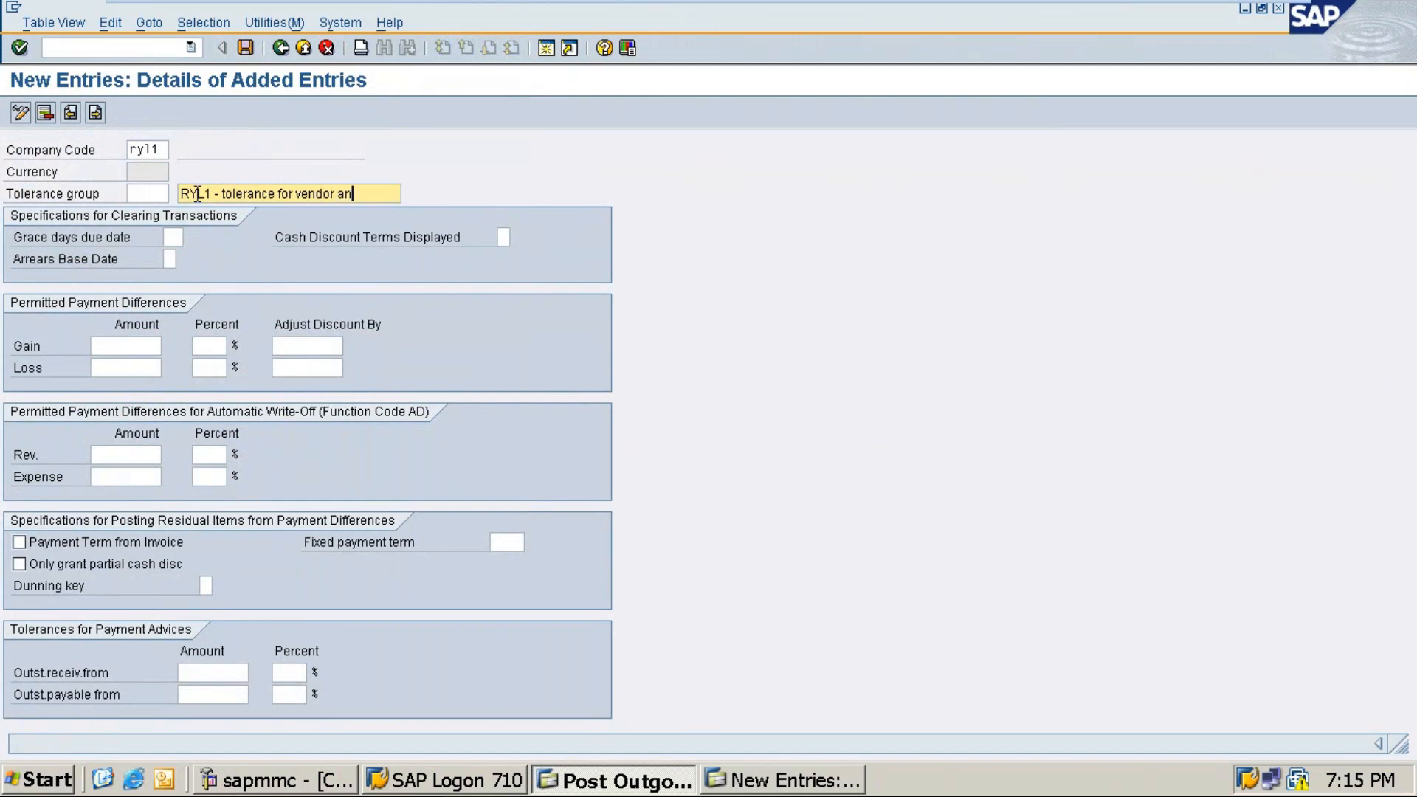
{"action": "key", "text": "BackSpace"}
{"action": "key", "text": "BackSpace"}
{"action": "key", "text": "BackSpace"}
{"action": "key", "text": "BackSpace"}
{"action": "key", "text": "BackSpace"}
{"action": "key", "text": "BackSpace"}
{"action": "key", "text": "BackSpace"}
{"action": "key", "text": "BackSpace"}
{"action": "key", "text": "BackSpace"}
{"action": "key", "text": "BackSpace"}
{"action": "key", "text": "BackSpace"}
{"action": "key", "text": "BackSpace"}
{"action": "key", "text": "BackSpace"}
{"action": "key", "text": "BackSpace"}
{"action": "key", "text": "BackSpace"}
{"action": "key", "text": "BackSpace"}
{"action": "key", "text": "BackSpace"}
{"action": "key", "text": "BackSpace"}
{"action": "key", "text": "BackSpace"}
{"action": "key", "text": "BackSpace"}
{"action": "type", "text": "r for venodr"}
{"action": "key", "text": "BackSpace"}
{"action": "key", "text": "BackSpace"}
{"action": "key", "text": "BackSpace"}
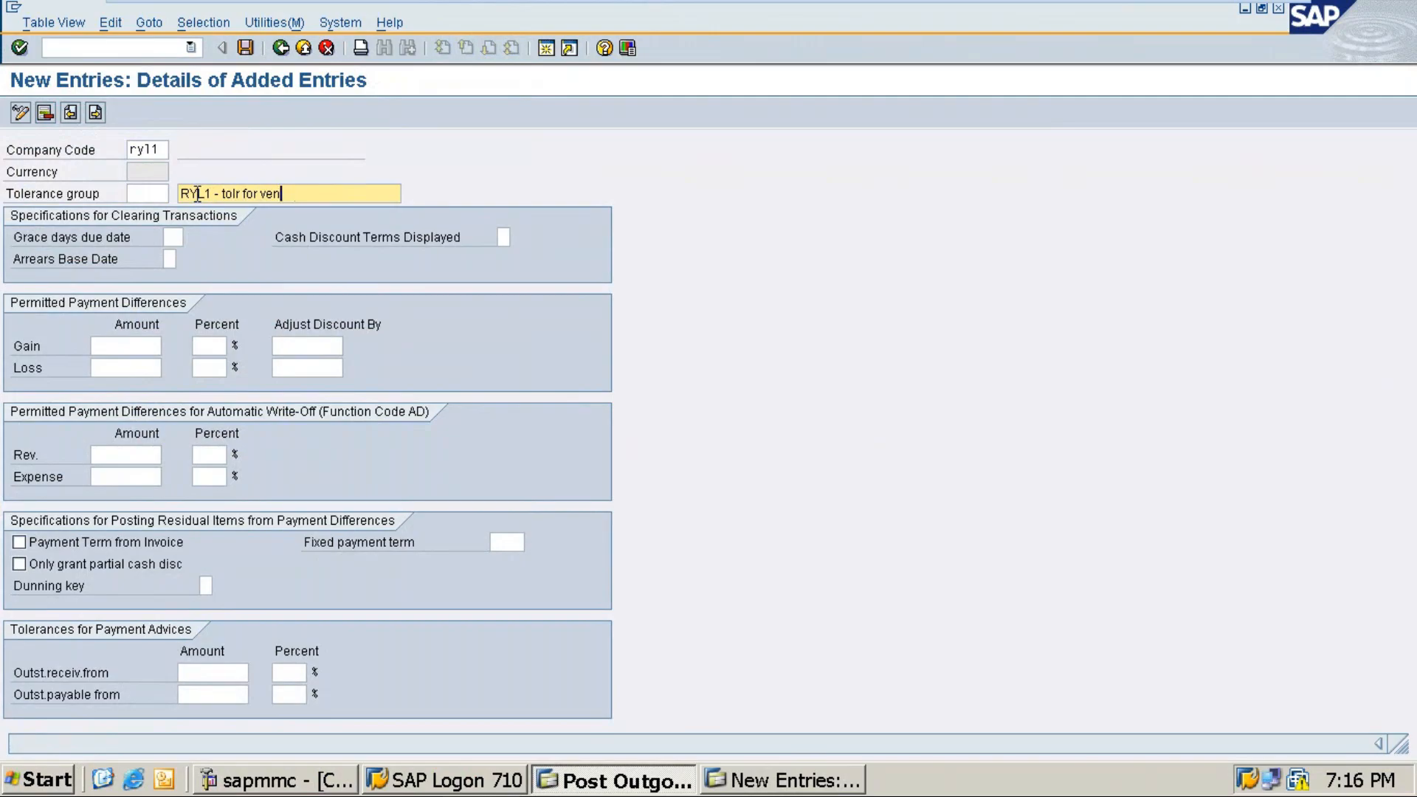
{"action": "type", "text": "dr & Cust"}
{"action": "left_click", "coordinate": [242, 47]}
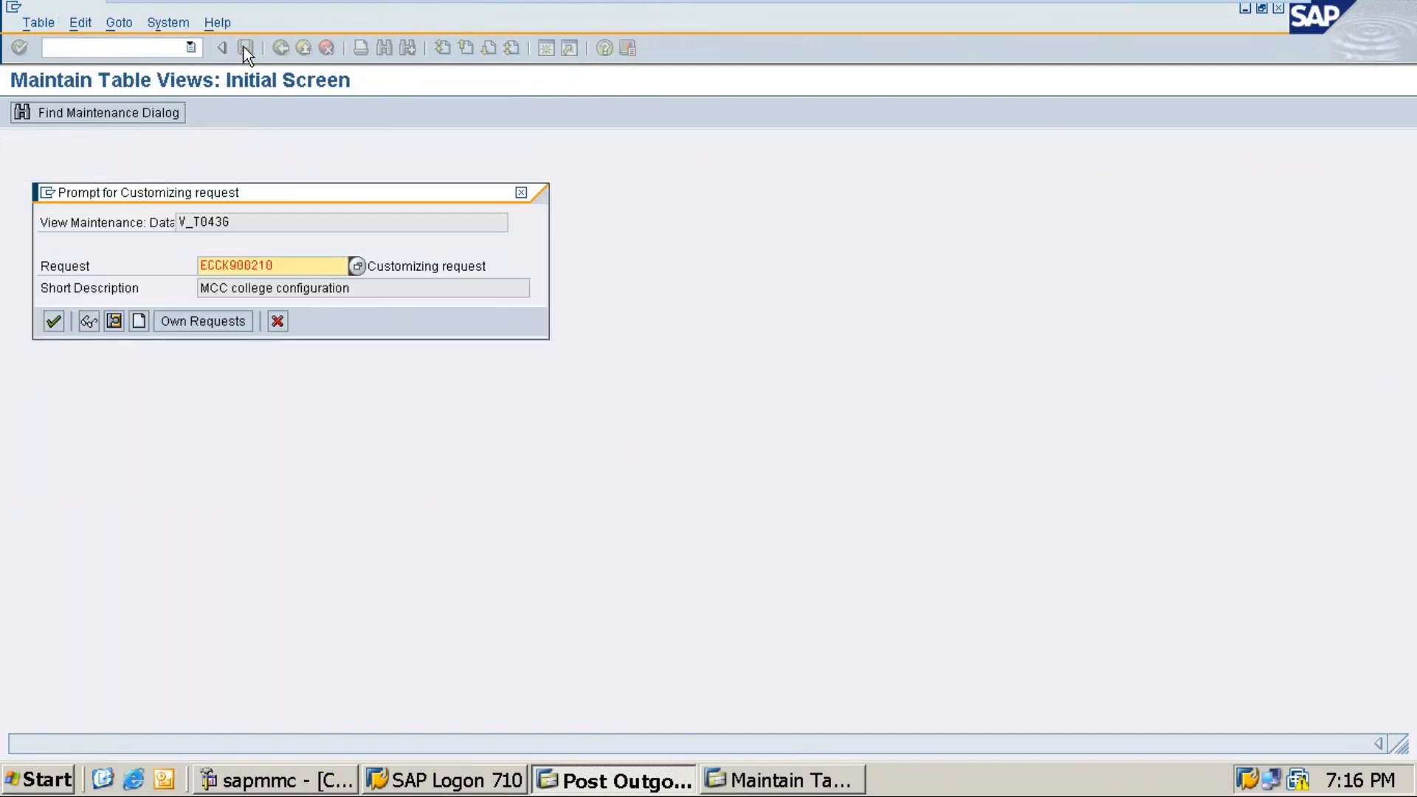
{"action": "key", "text": "Return"}
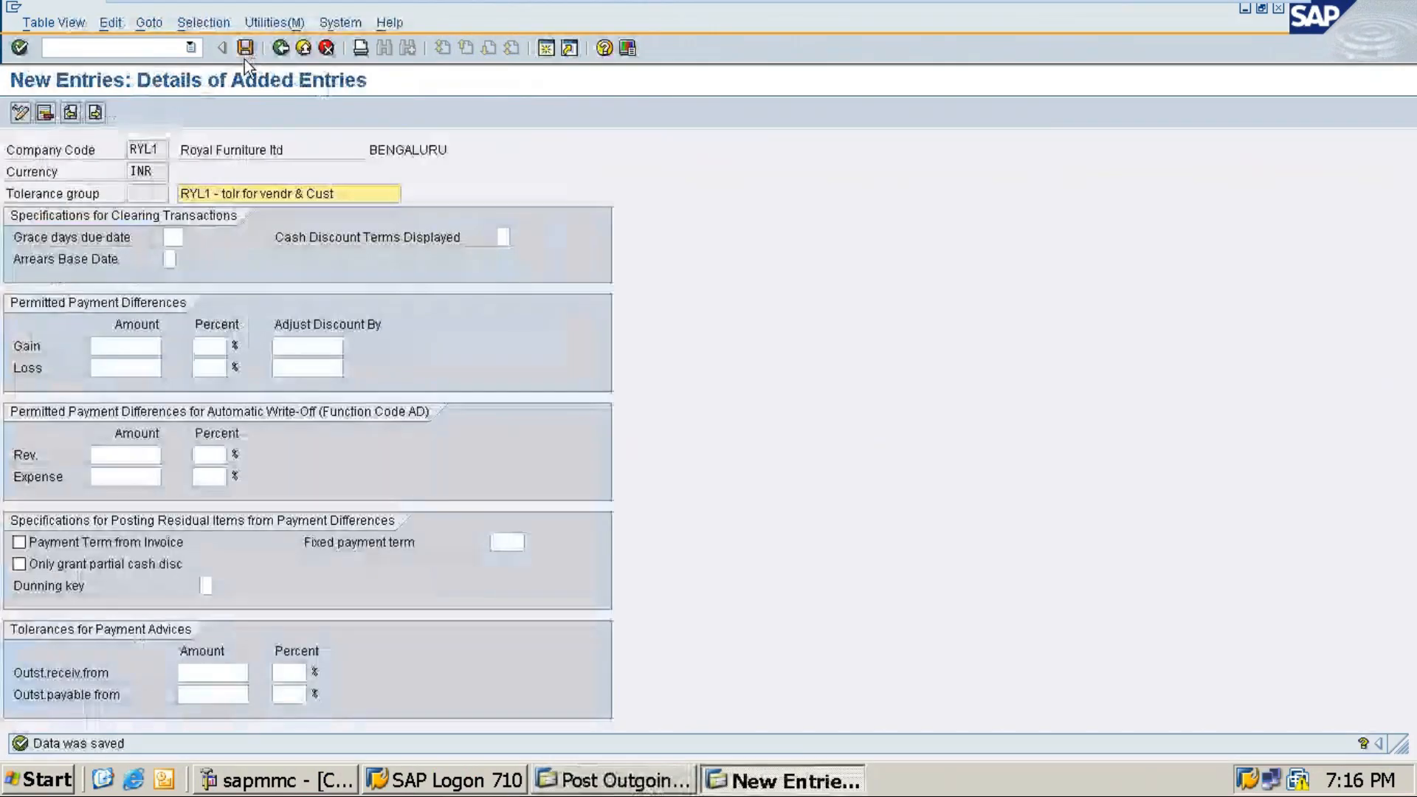
Return to the outgoing payment, deactivate open items 502 and 503 so only item 501 is cleared, and post it.
{"action": "left_click", "coordinate": [607, 783]}
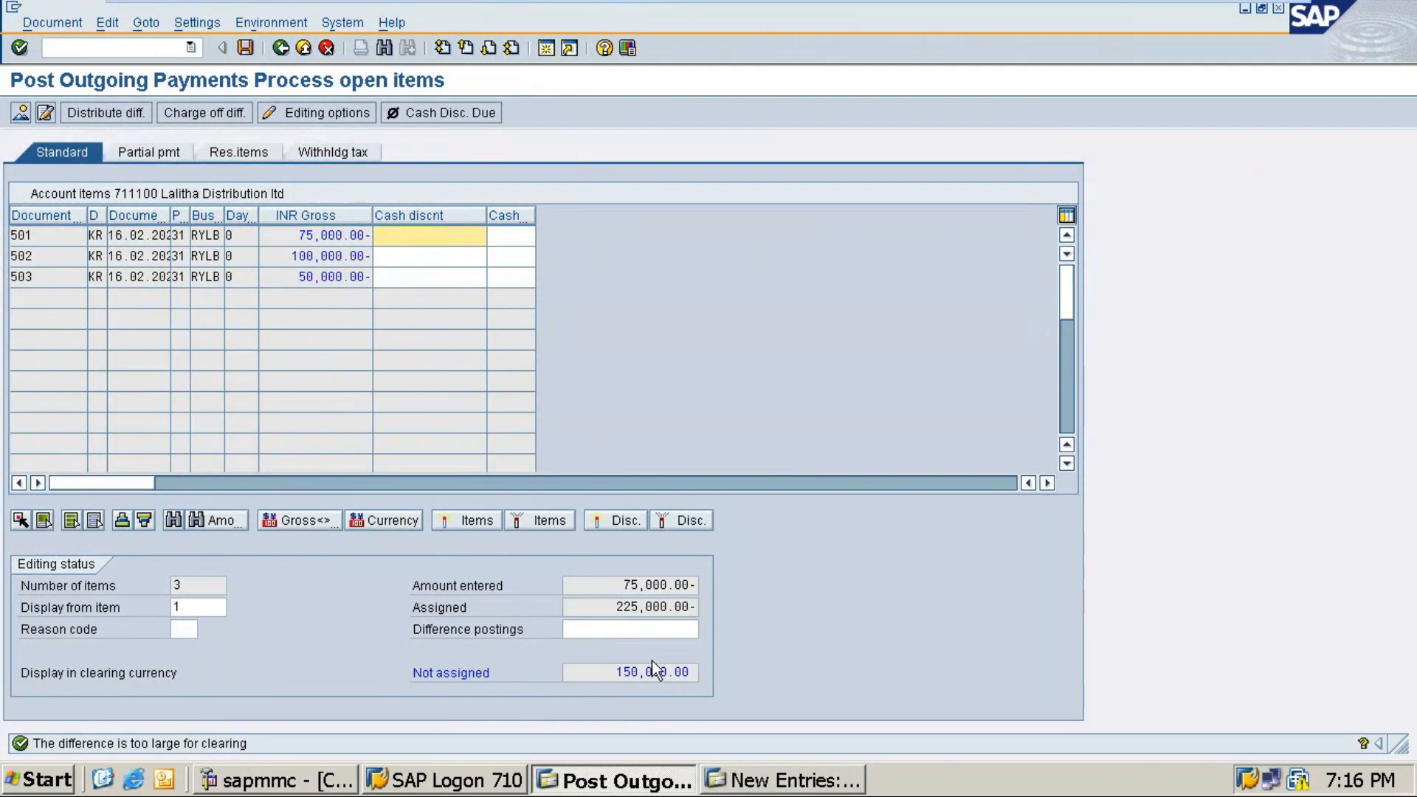
{"action": "double_click", "coordinate": [309, 255]}
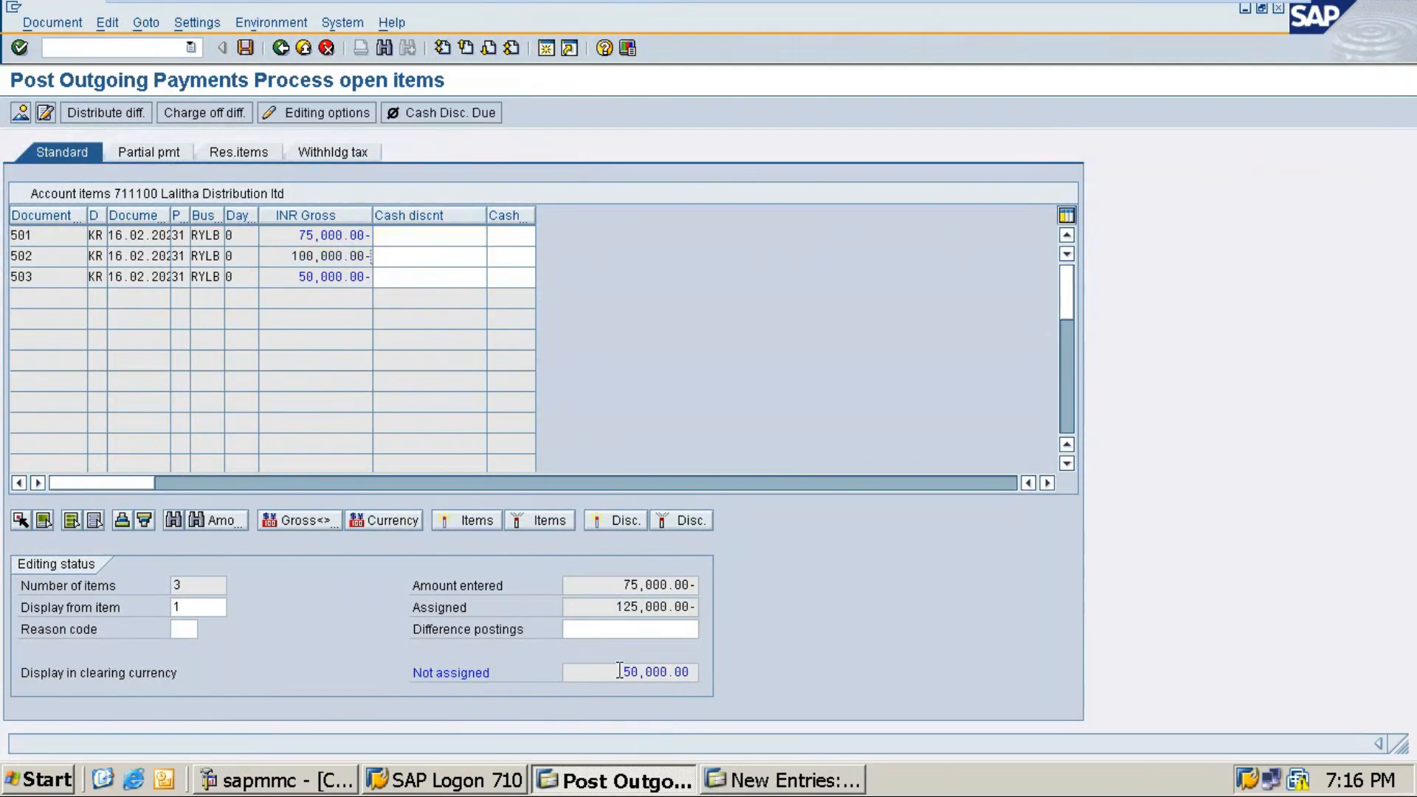
{"action": "double_click", "coordinate": [327, 277]}
{"action": "left_click", "coordinate": [245, 49]}
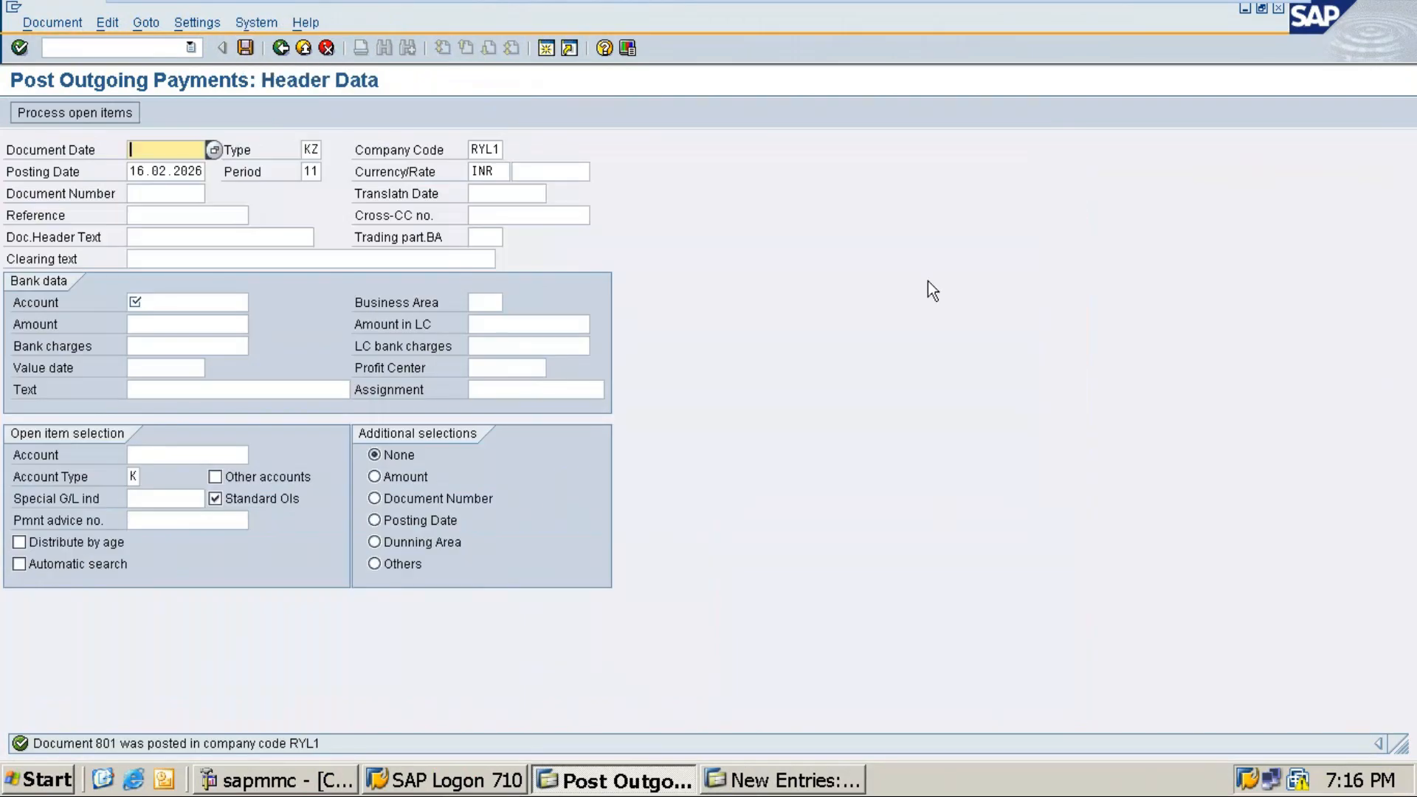
Switch to the Word notes and review the purchase, document number range and outgoing payment sections.
{"action": "left_click", "coordinate": [1231, 15]}
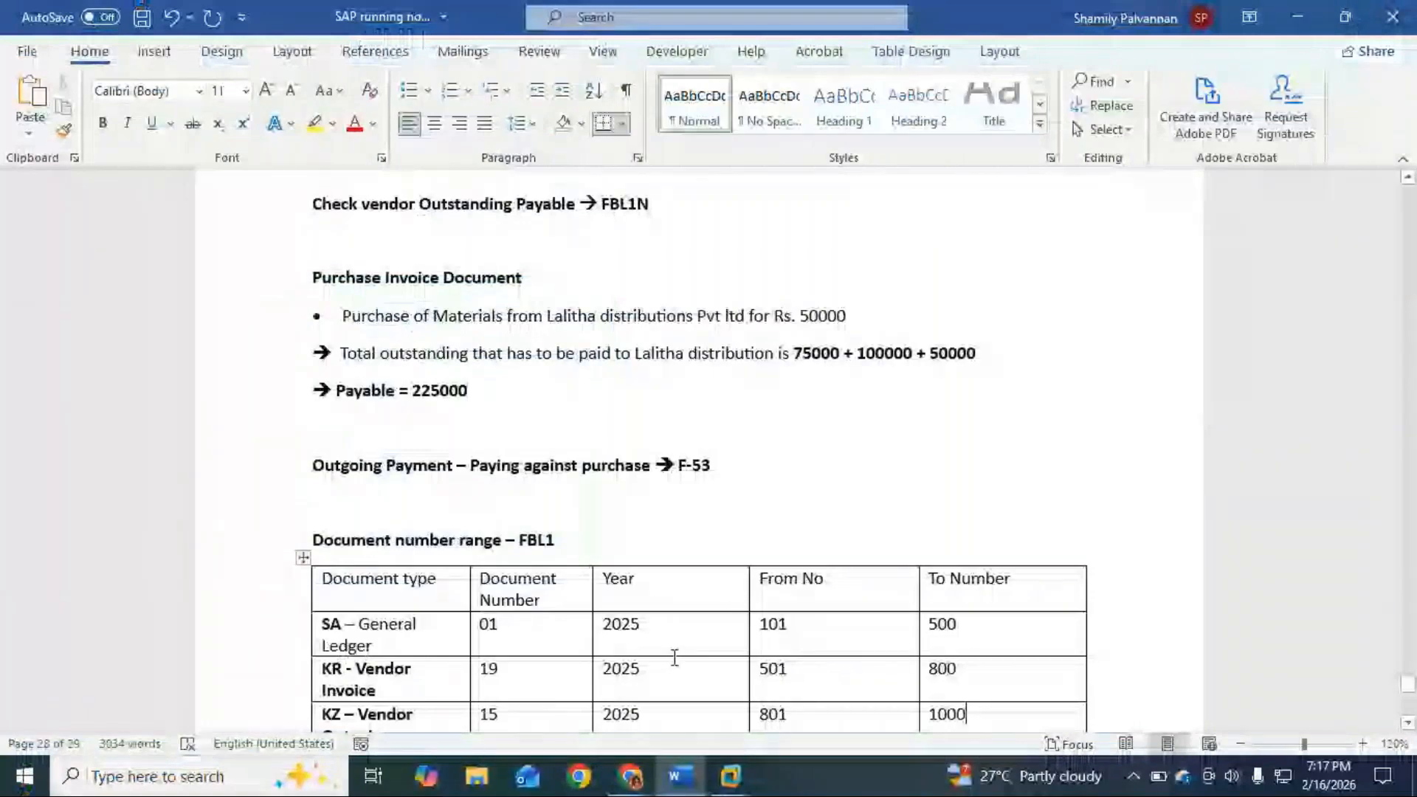
{"action": "scroll", "coordinate": [591, 517], "scroll_direction": "down", "scroll_amount": 3}
{"action": "scroll", "coordinate": [537, 555], "scroll_direction": "up", "scroll_amount": 10}
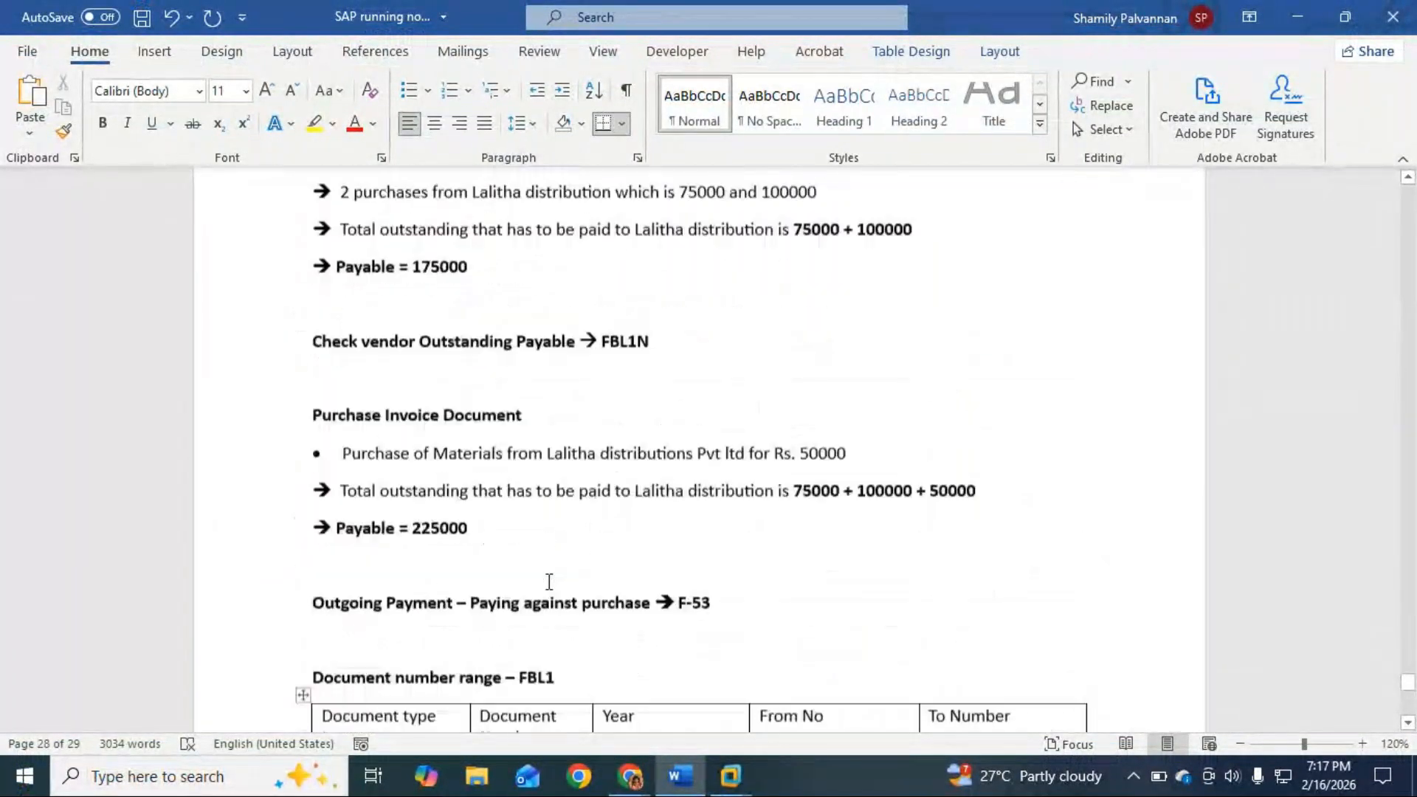
{"action": "scroll", "coordinate": [549, 579], "scroll_direction": "up", "scroll_amount": 12}
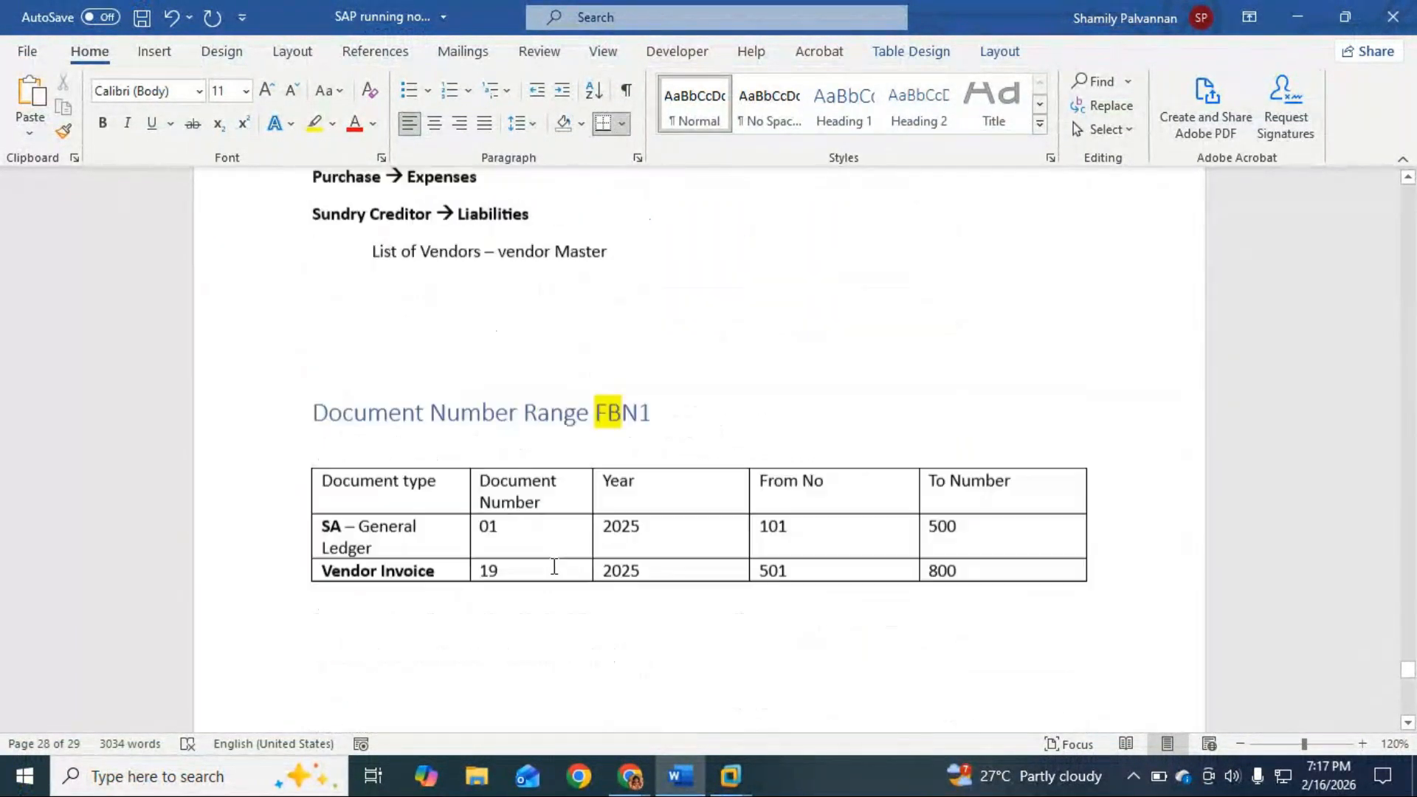
{"action": "scroll", "coordinate": [559, 556], "scroll_direction": "up", "scroll_amount": 1}
{"action": "scroll", "coordinate": [561, 554], "scroll_direction": "down", "scroll_amount": 13}
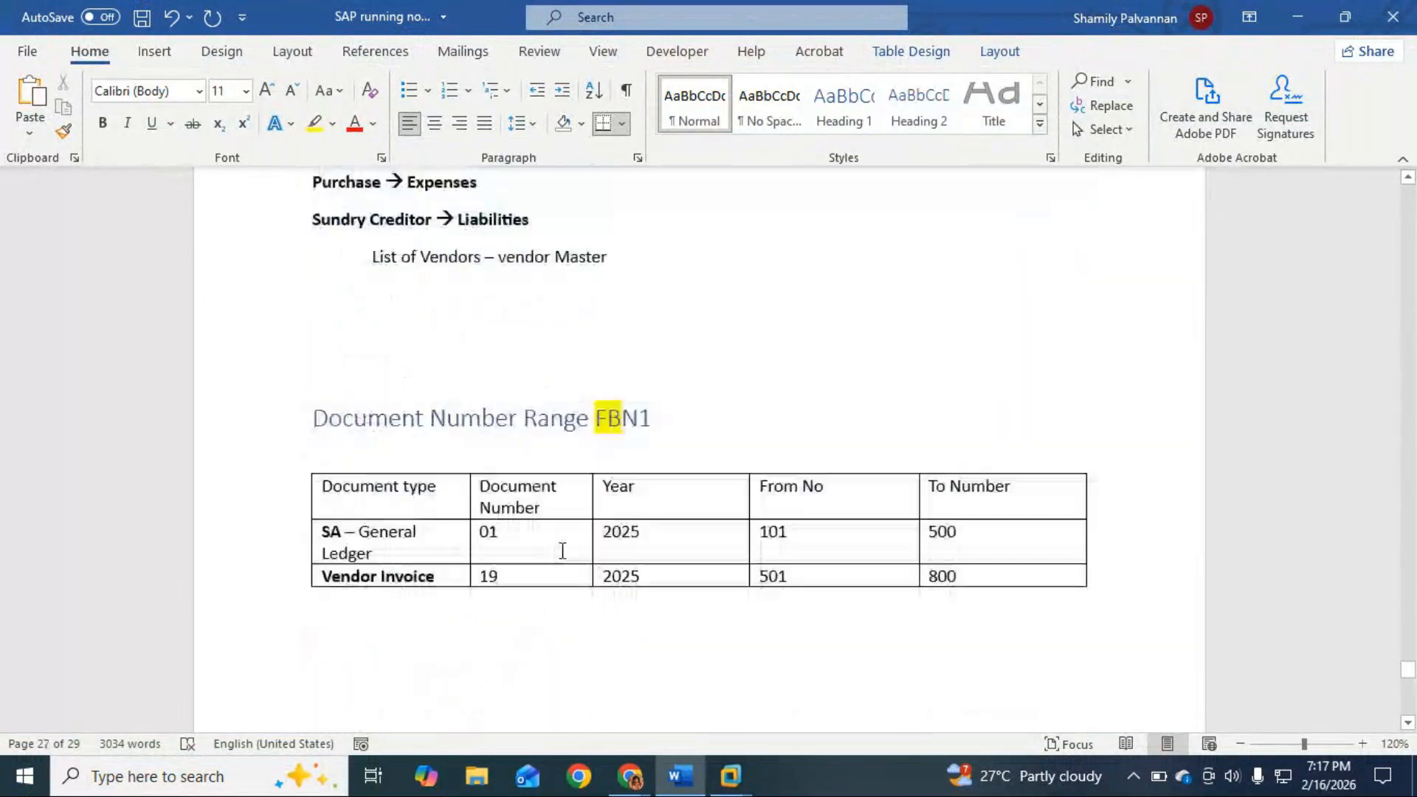
{"action": "scroll", "coordinate": [562, 550], "scroll_direction": "down", "scroll_amount": 12}
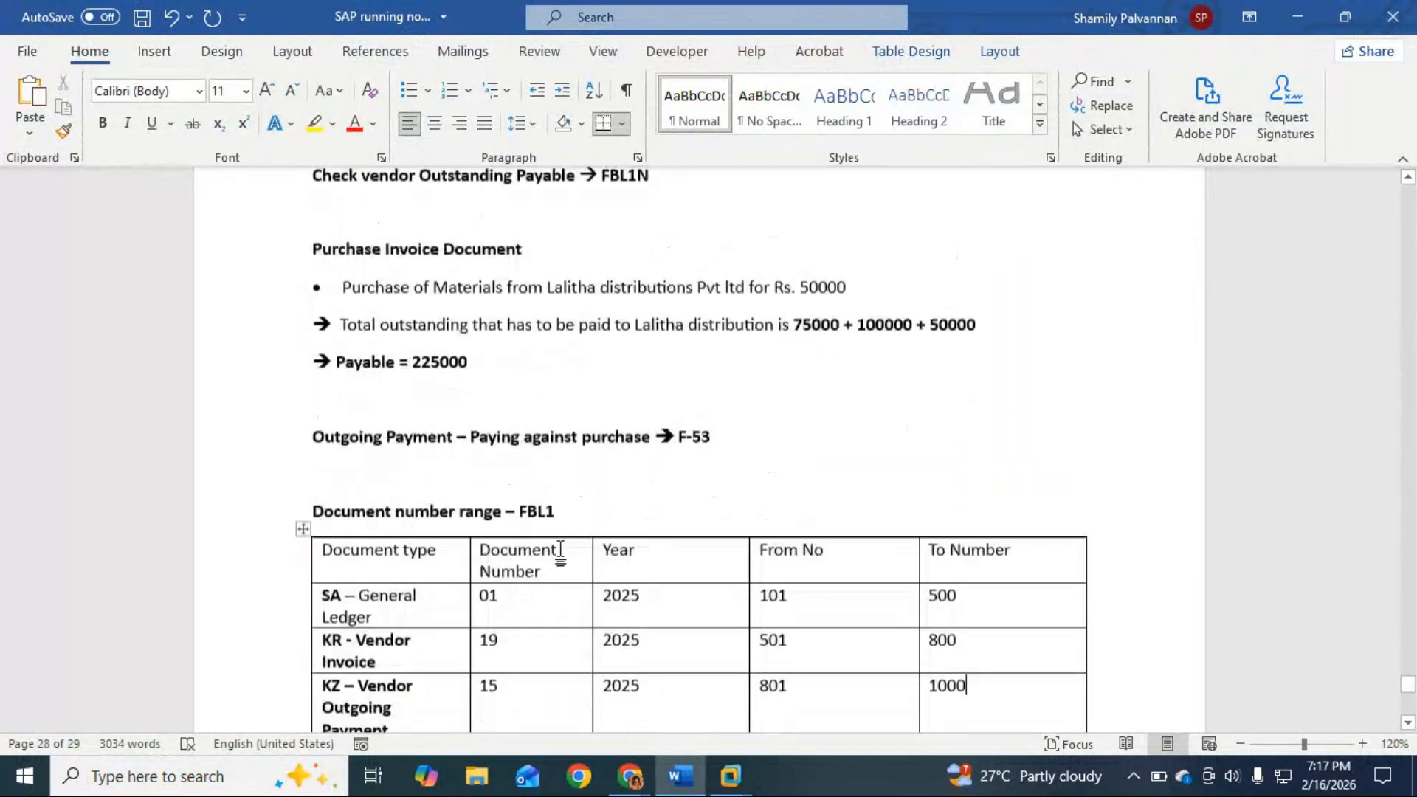
{"action": "scroll", "coordinate": [562, 550], "scroll_direction": "up", "scroll_amount": 2}
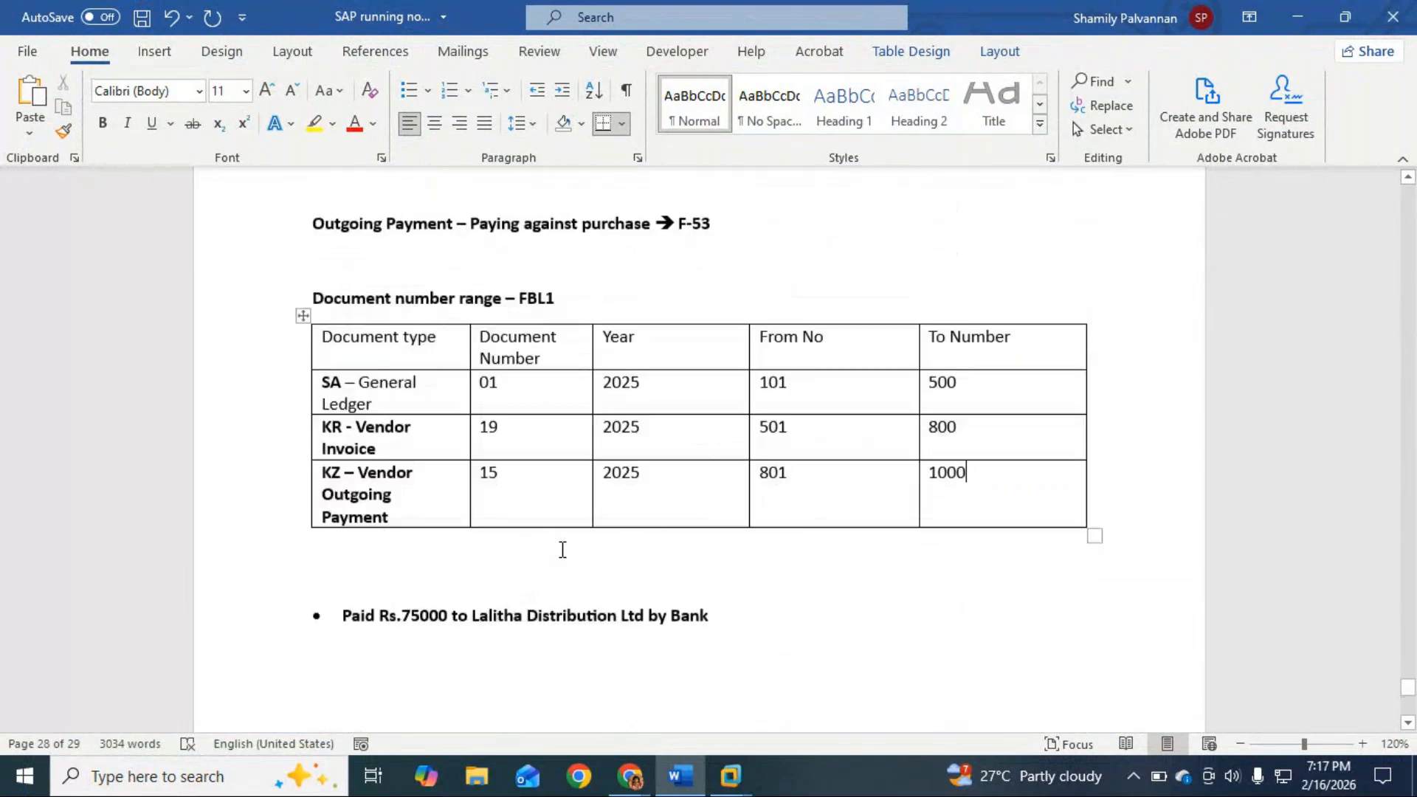
{"action": "scroll", "coordinate": [448, 450], "scroll_direction": "up", "scroll_amount": 2}
{"action": "scroll", "coordinate": [447, 450], "scroll_direction": "down", "scroll_amount": 6}
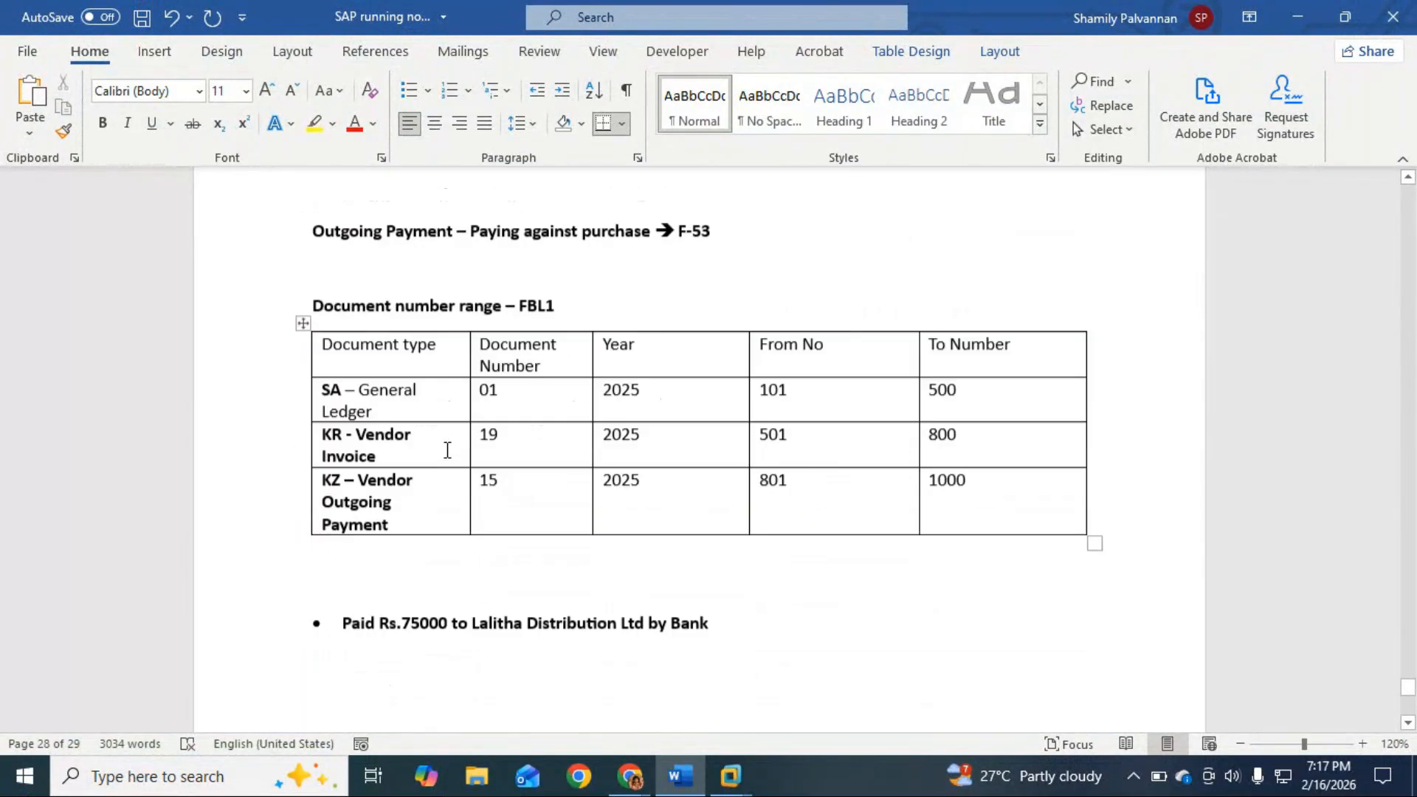
{"action": "scroll", "coordinate": [448, 450], "scroll_direction": "down", "scroll_amount": 1}
{"action": "scroll", "coordinate": [448, 450], "scroll_direction": "up", "scroll_amount": 4}
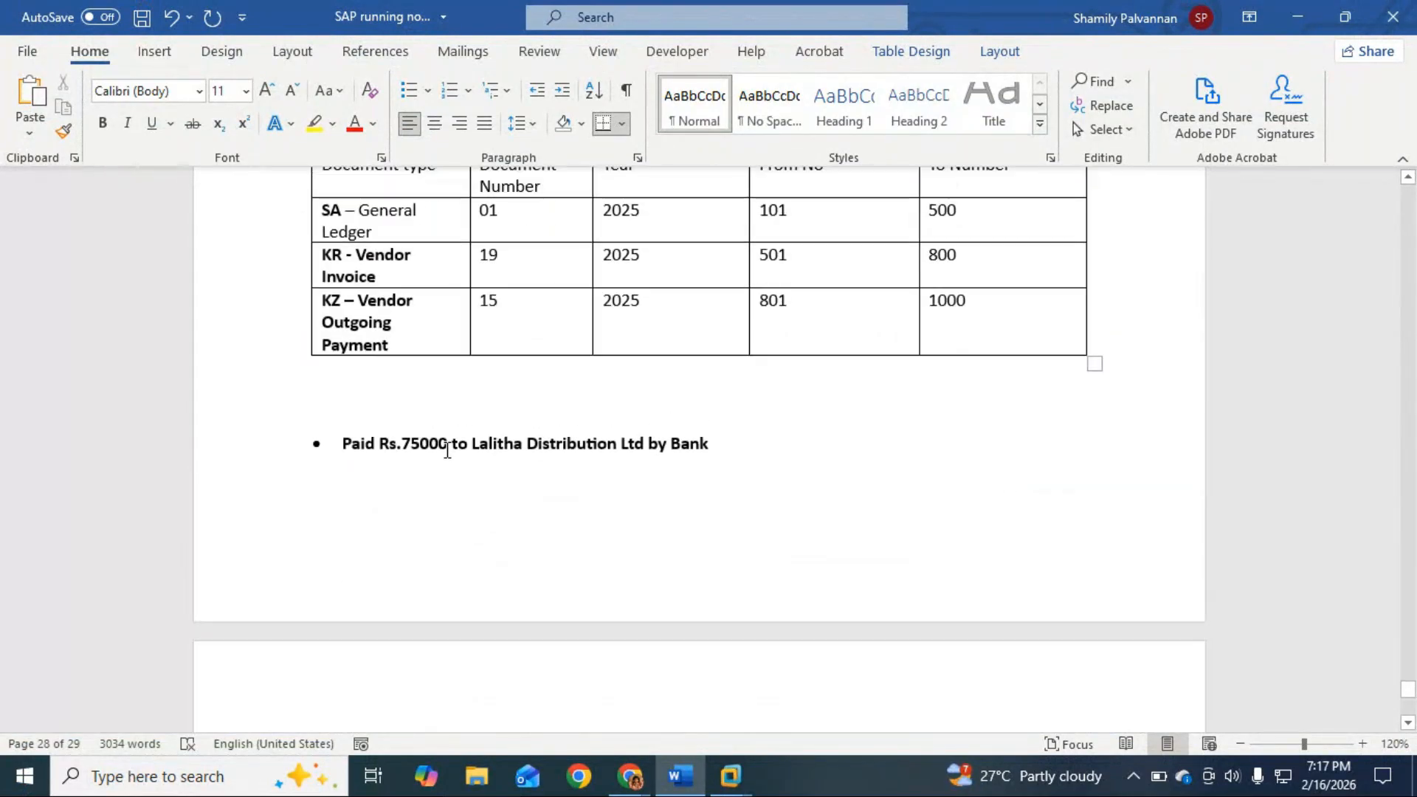
Insert "HDFC" before "Bank" in the bullet about the Rs.75000 payment to Lalitha Distribution Ltd.
{"action": "left_click", "coordinate": [362, 519]}
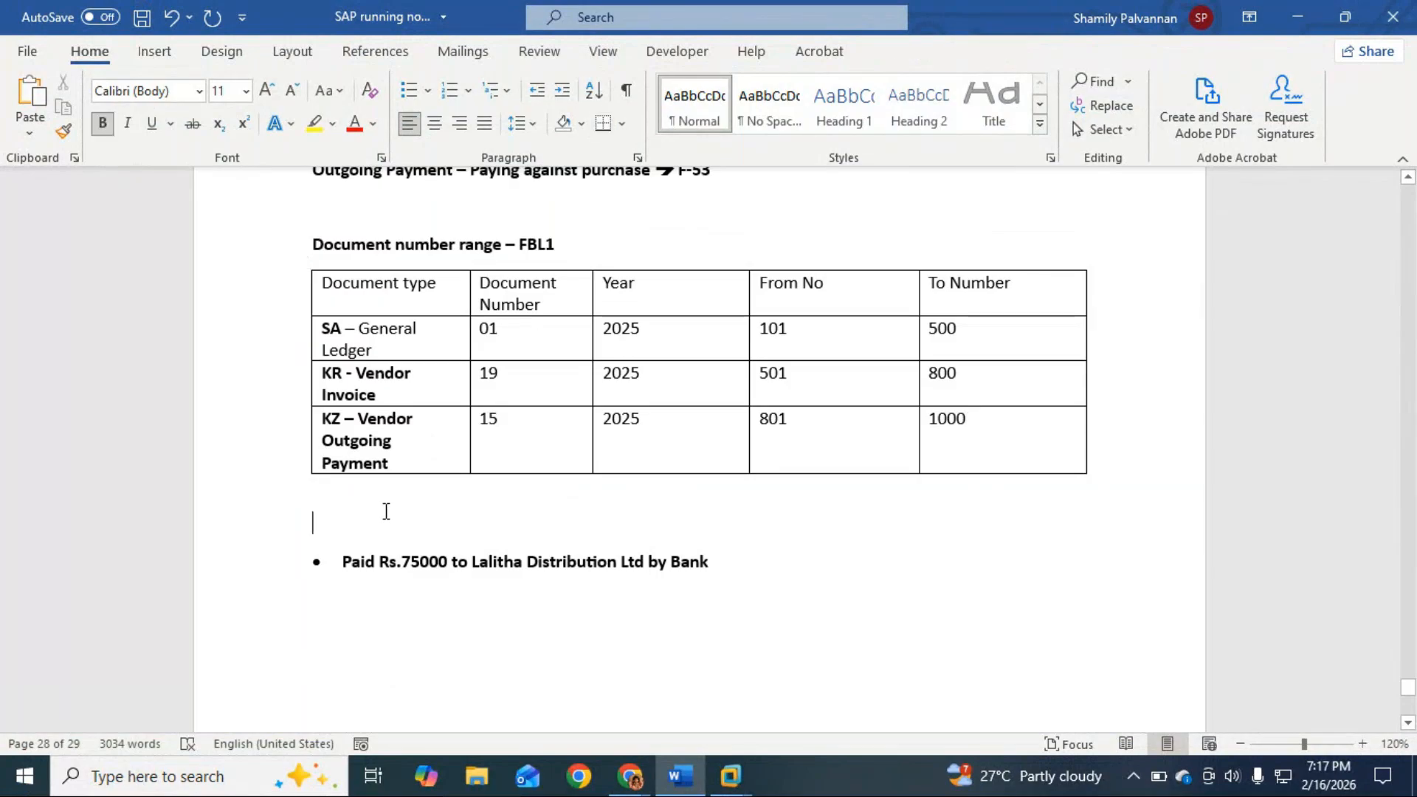
{"action": "left_click", "coordinate": [671, 562]}
{"action": "type", "text": "HDFC"}
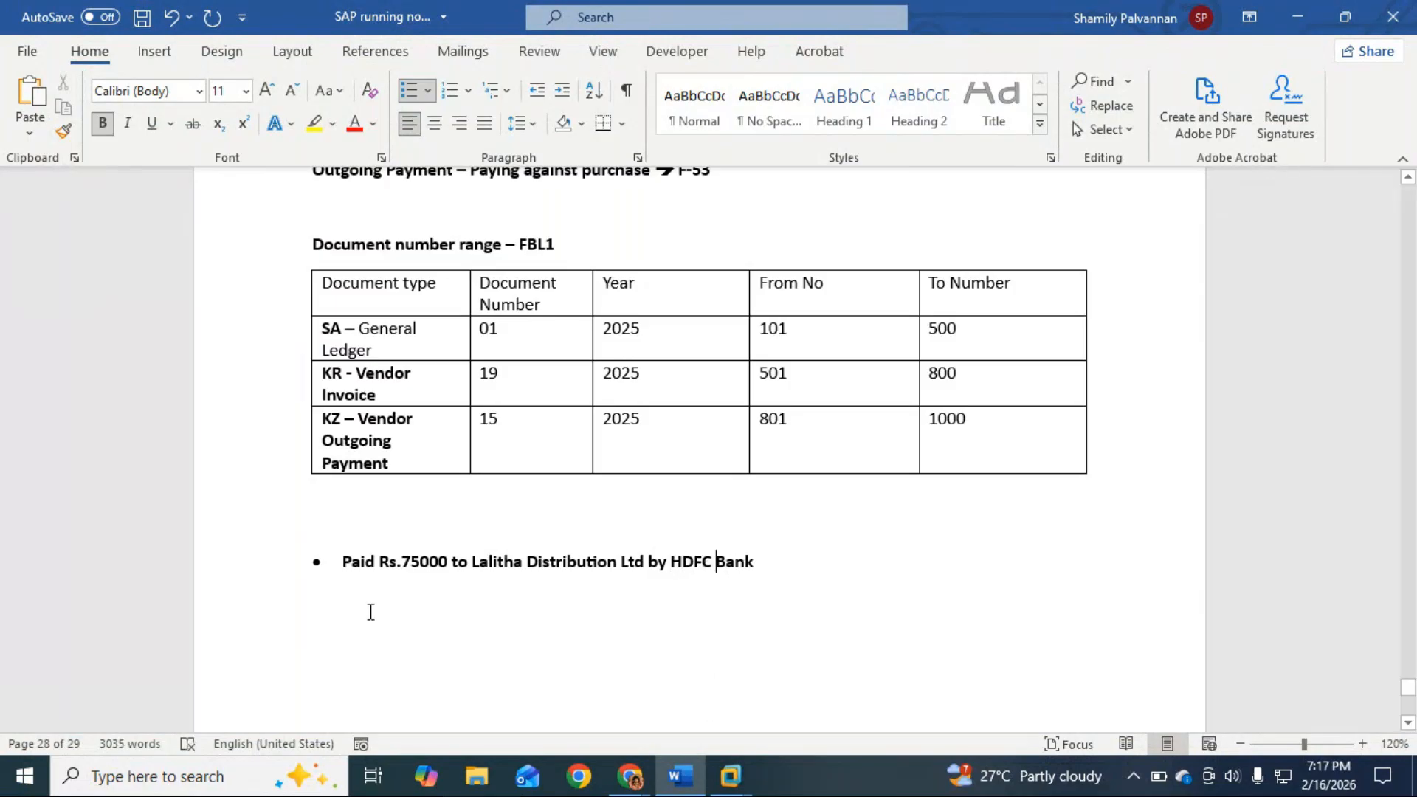
Add the line "Tolerance group for Vendor and Customer → OBA3" between the number range table and the payment bullet.
{"action": "left_click", "coordinate": [363, 524]}
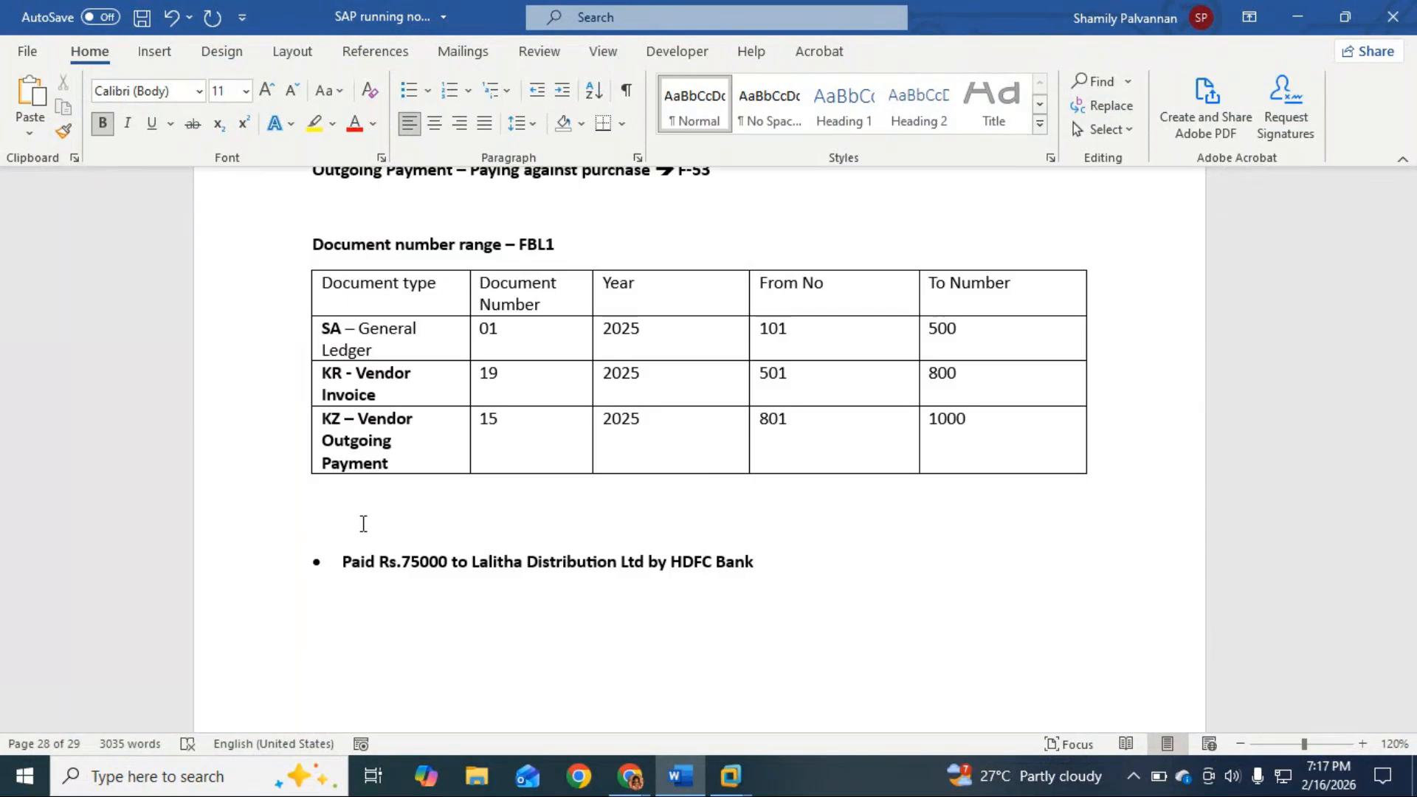
{"action": "type", "text": "Tolerance group"}
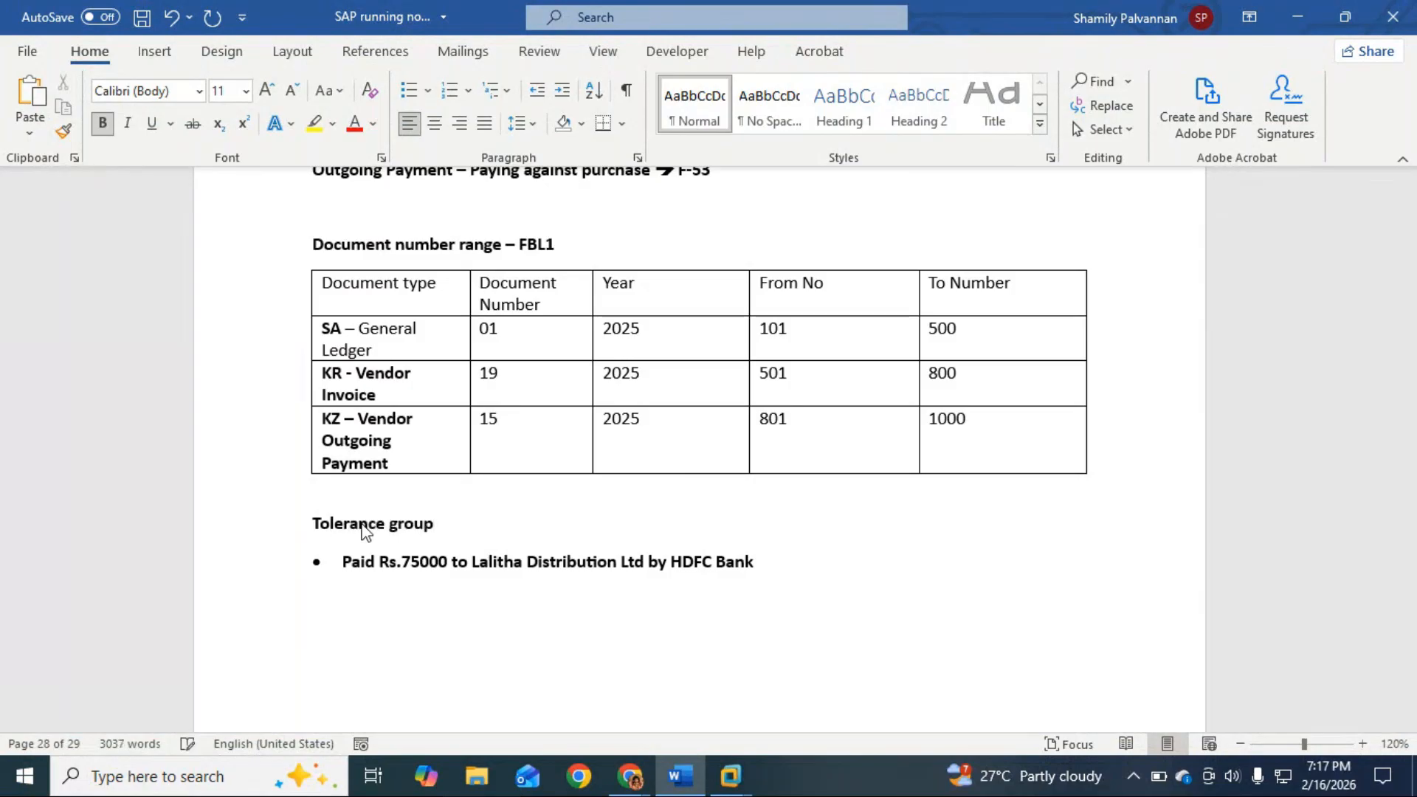
{"action": "type", "text": " for Vend"}
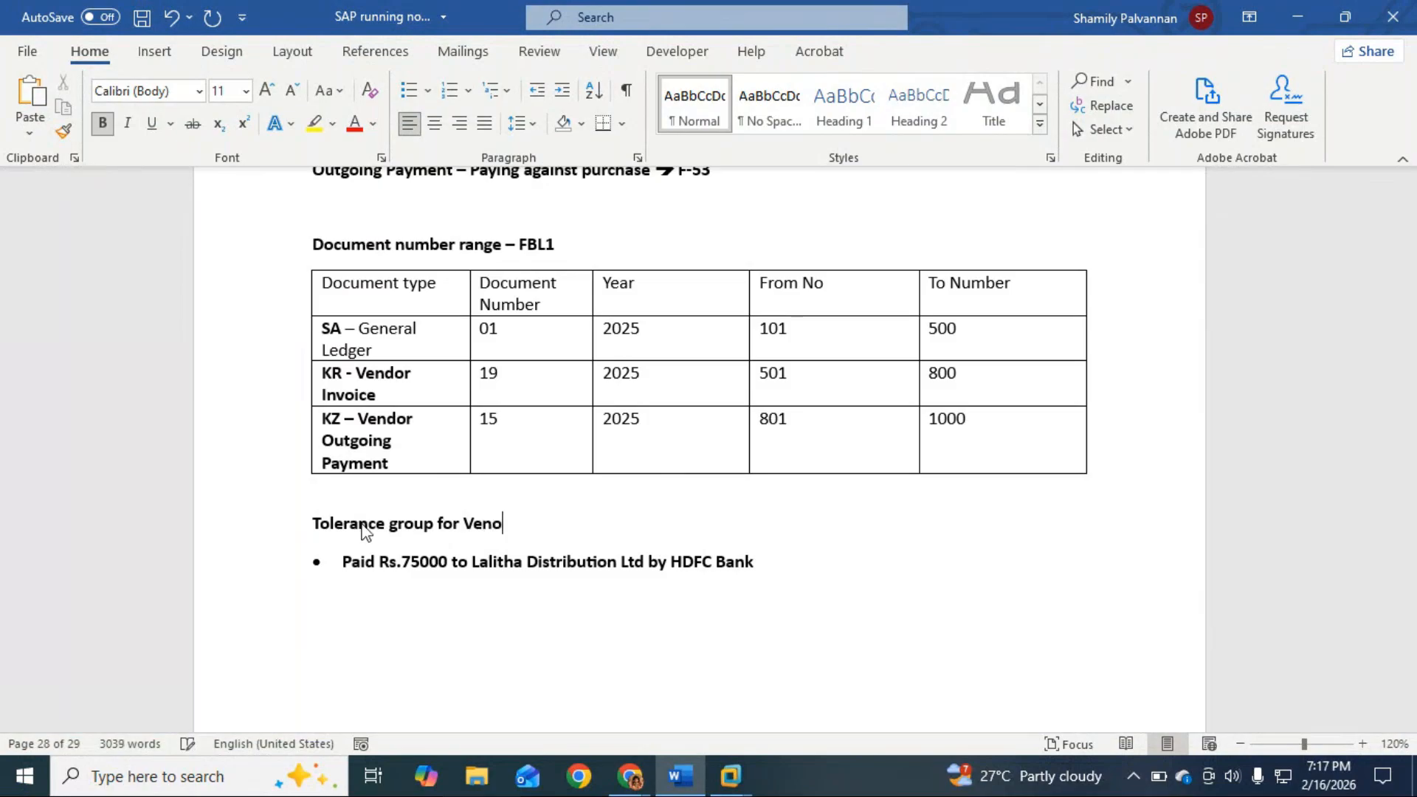
{"action": "key", "text": "BackSpace"}
{"action": "type", "text": "dor and Customer"}
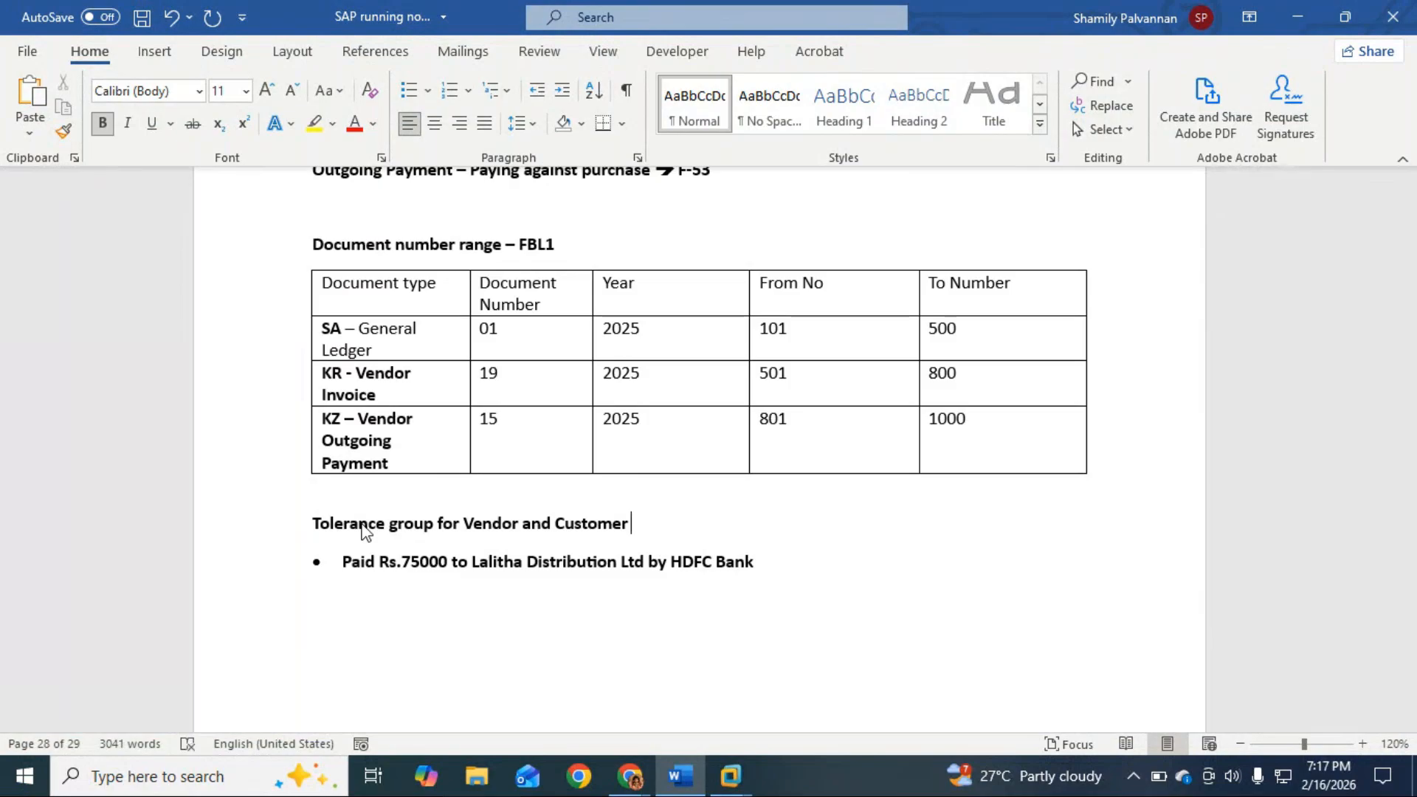
{"action": "key", "text": "BackSpace"}
{"action": "type", "text": "r"}
{"action": "key", "text": "BackSpace"}
{"action": "type", "text": "=="}
{"action": "type", "text": "OBA"}
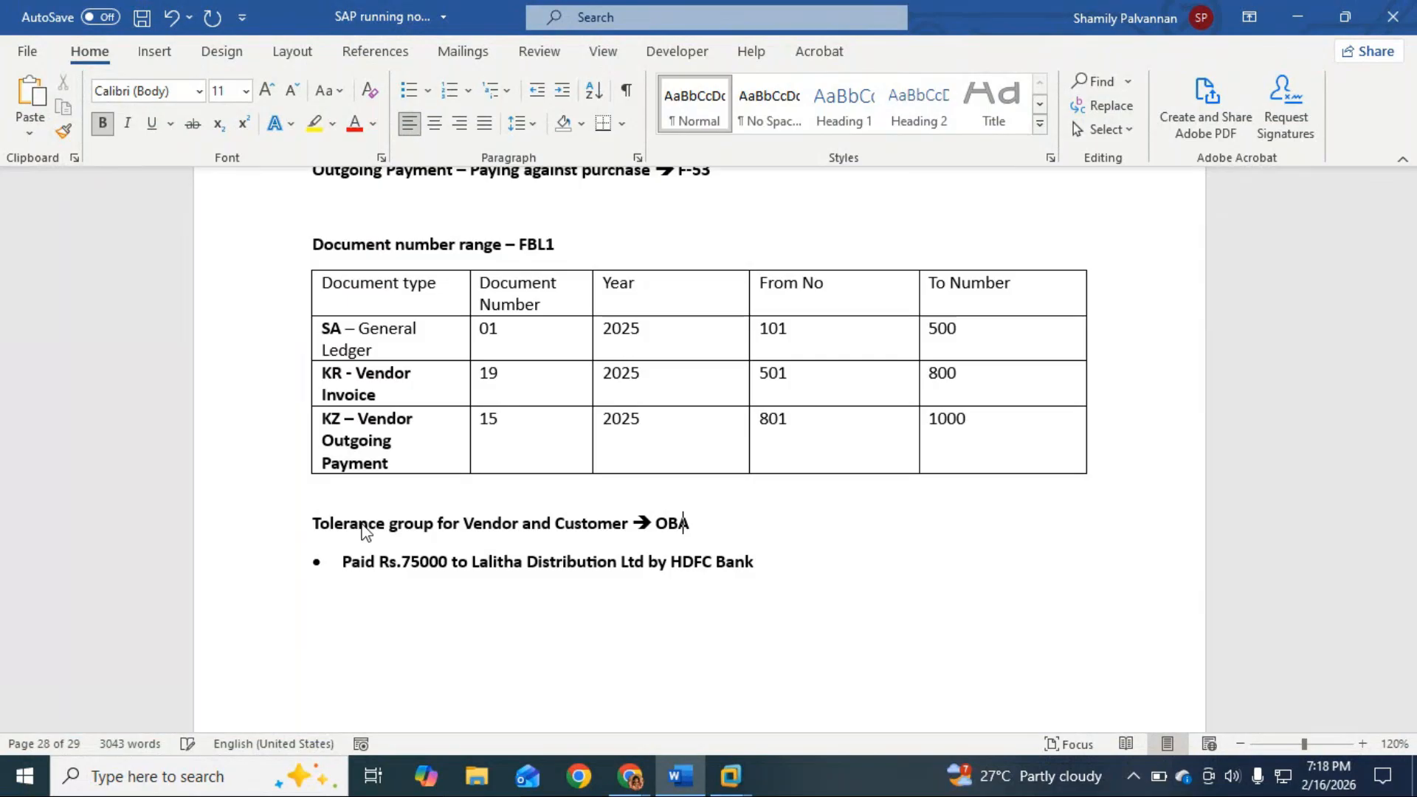
{"action": "scroll", "coordinate": [361, 525], "scroll_direction": "down", "scroll_amount": 10}
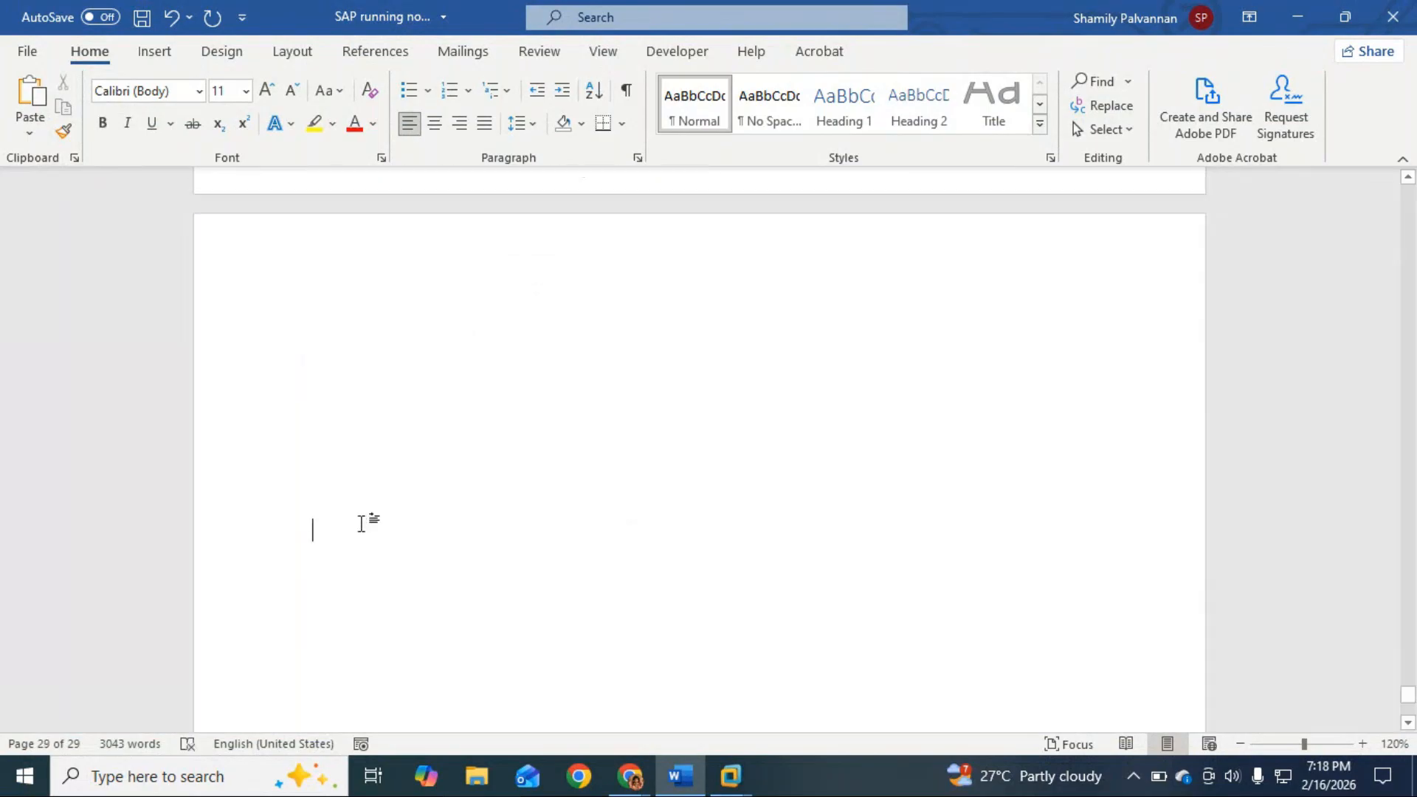
{"action": "scroll", "coordinate": [460, 561], "scroll_direction": "up", "scroll_amount": 5}
{"action": "left_click", "coordinate": [749, 385]}
{"action": "type", "text": "3"}
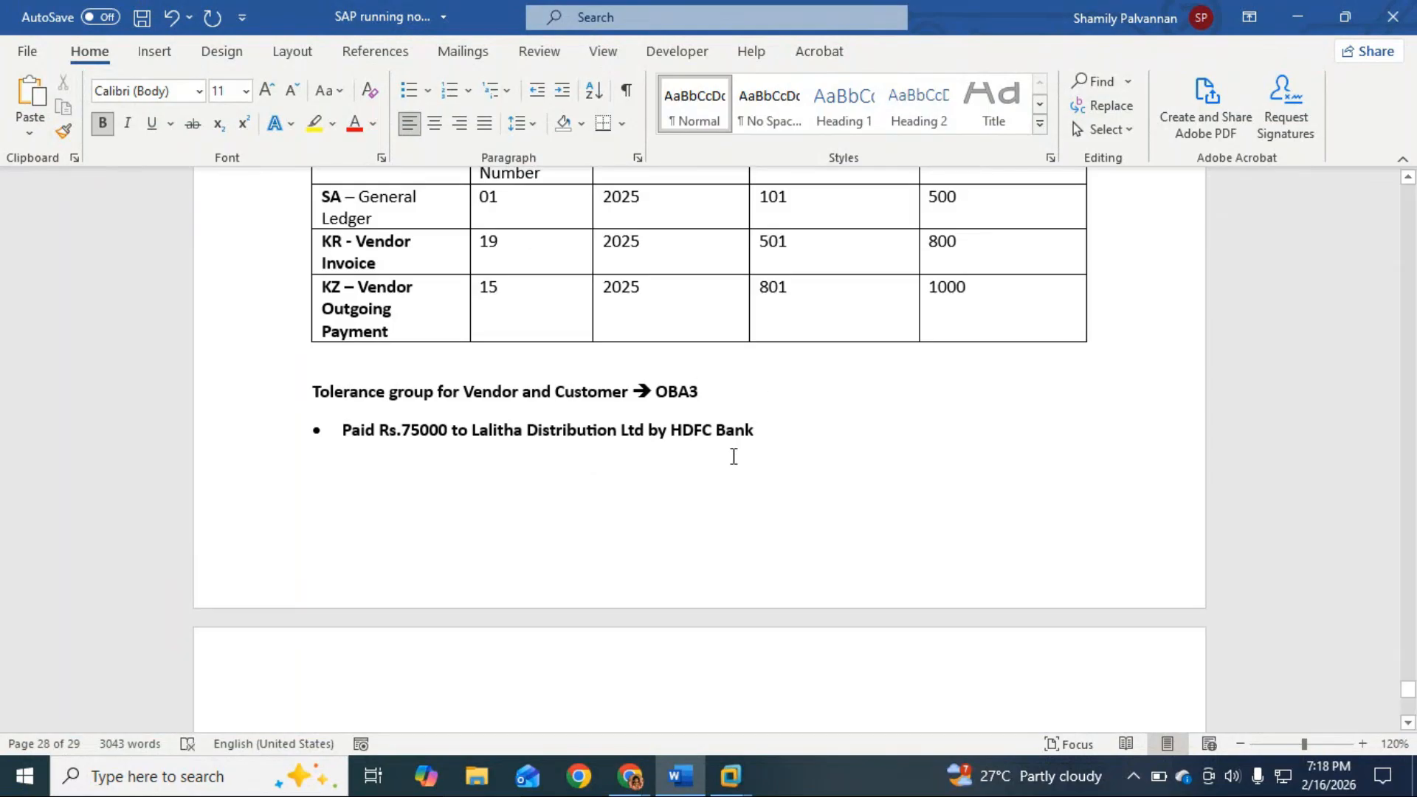
{"action": "scroll", "coordinate": [547, 477], "scroll_direction": "up", "scroll_amount": 3}
{"action": "scroll", "coordinate": [760, 411], "scroll_direction": "down", "scroll_amount": 3}
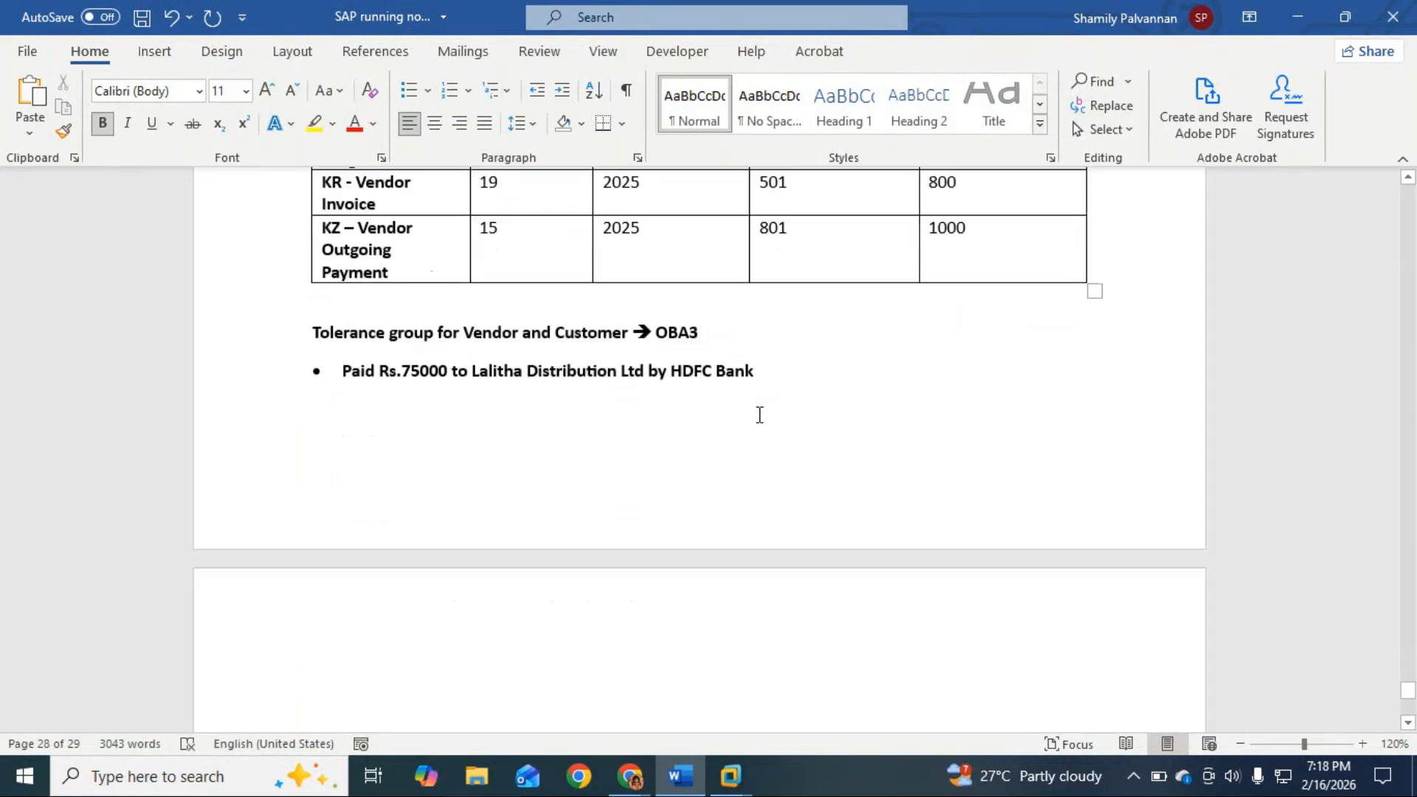
Check the outgoing payment header in the SAP session, and return to the payment bullet in the Word notes.
{"action": "left_click", "coordinate": [768, 378]}
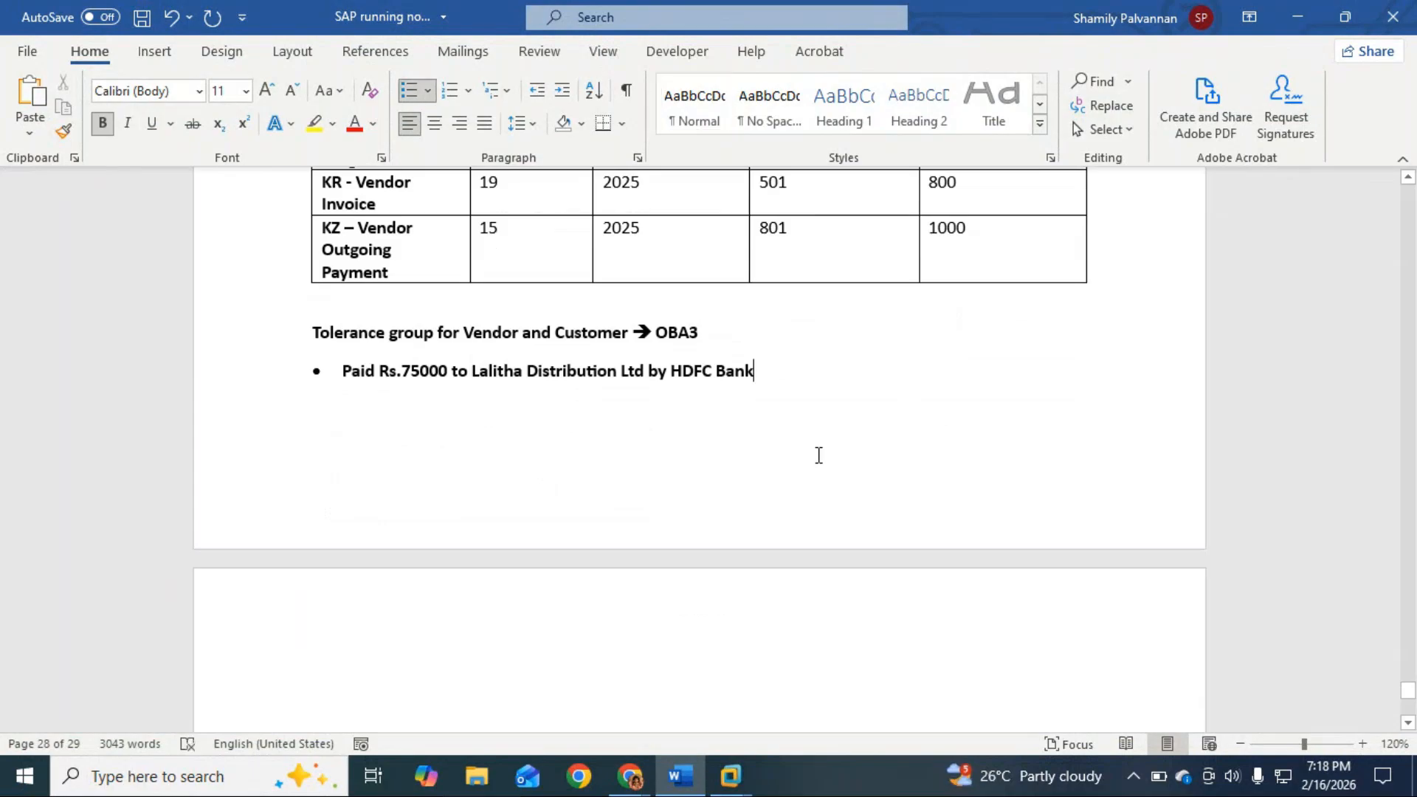
{"action": "key", "text": "alt+Tab"}
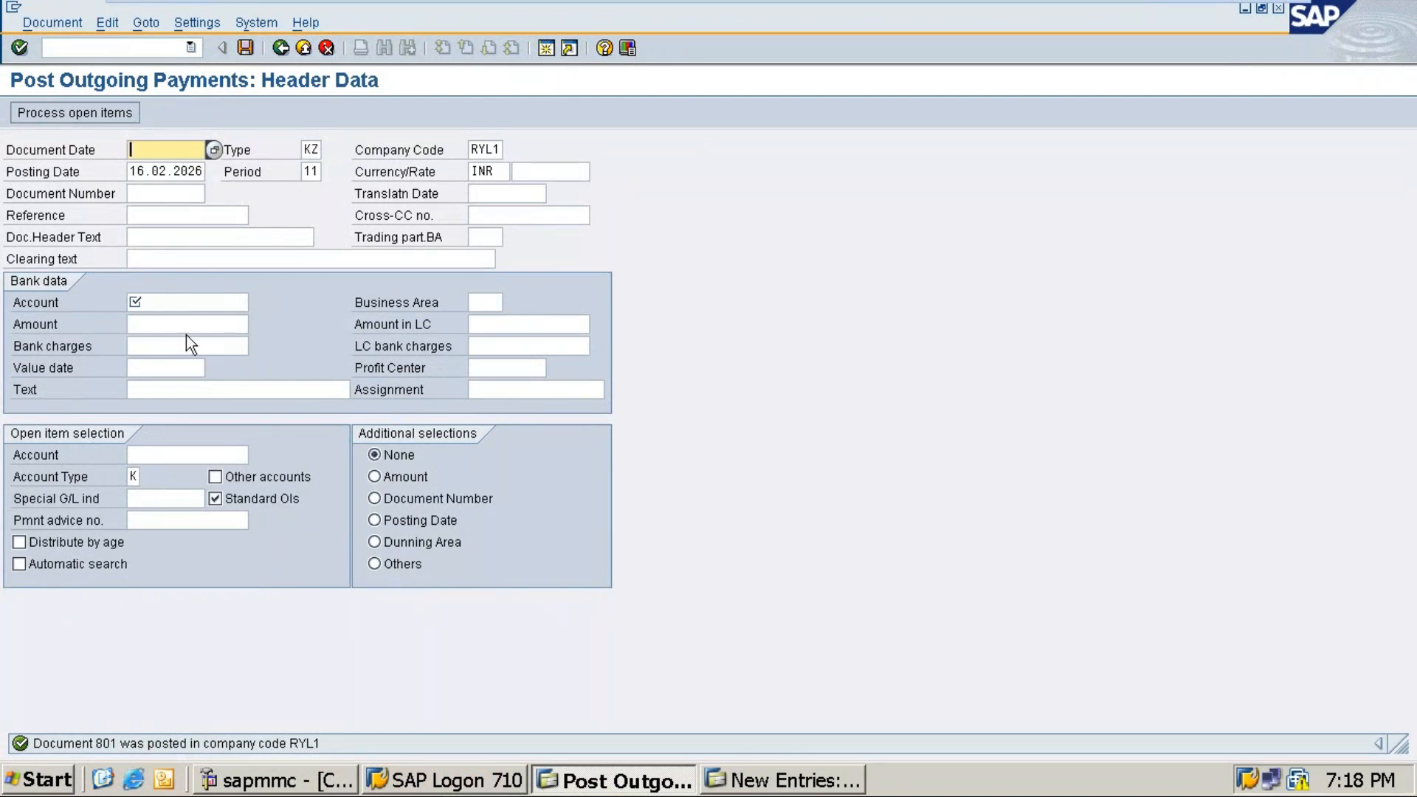
{"action": "key", "text": "alt+Tab"}
{"action": "key", "text": "alt+Tab"}
{"action": "key", "text": "alt+Tab"}
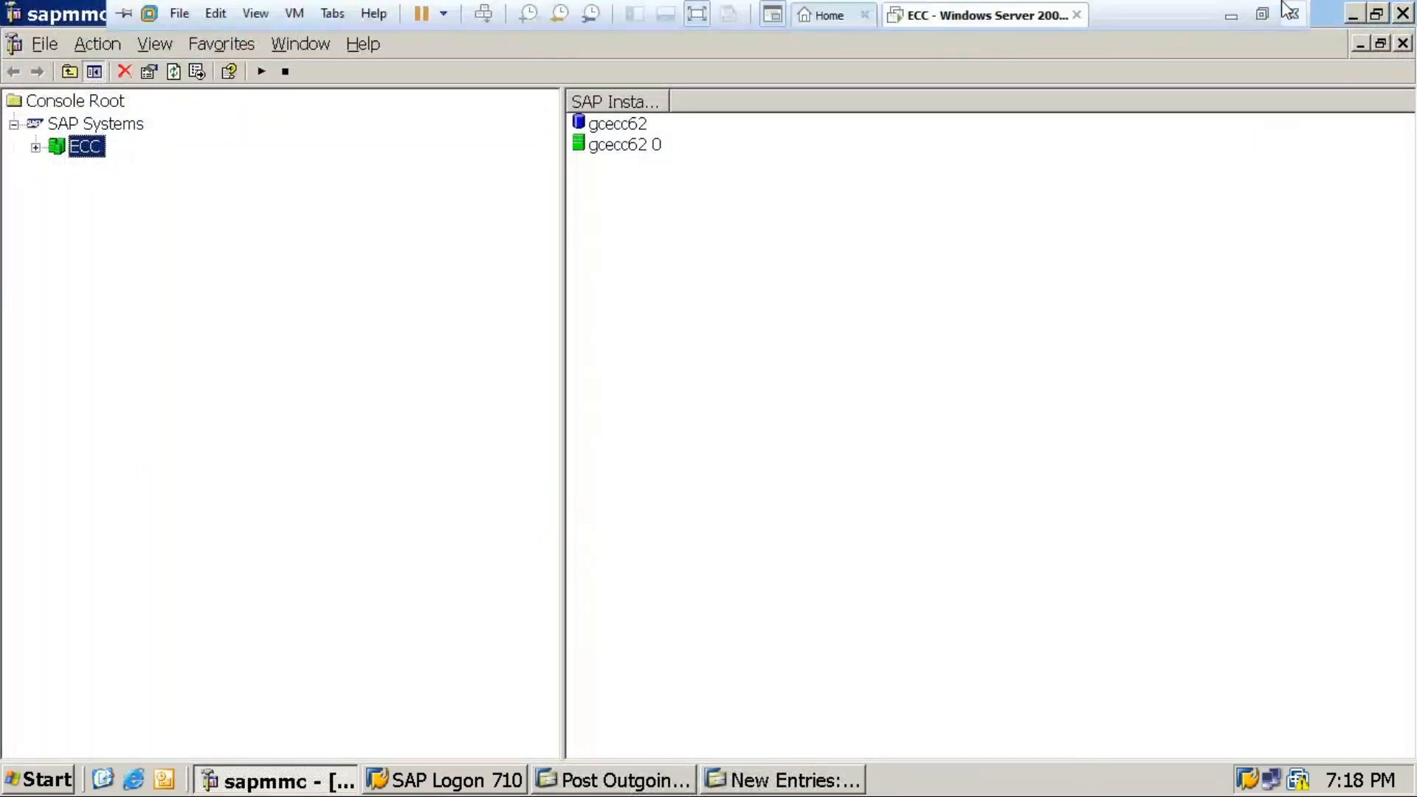
{"action": "left_click", "coordinate": [1234, 14]}
{"action": "scroll", "coordinate": [618, 399], "scroll_direction": "up", "scroll_amount": 3}
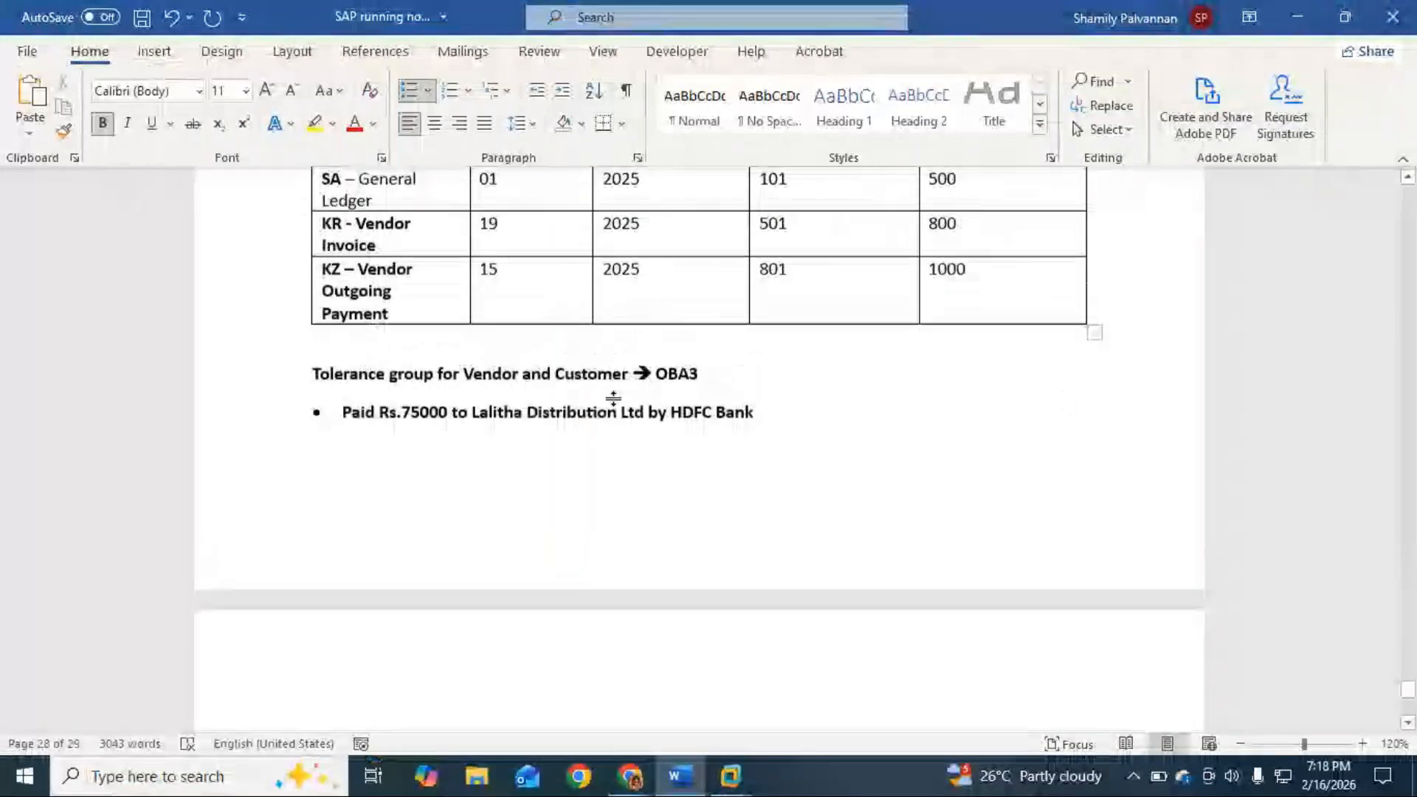
{"action": "scroll", "coordinate": [613, 398], "scroll_direction": "down", "scroll_amount": 2}
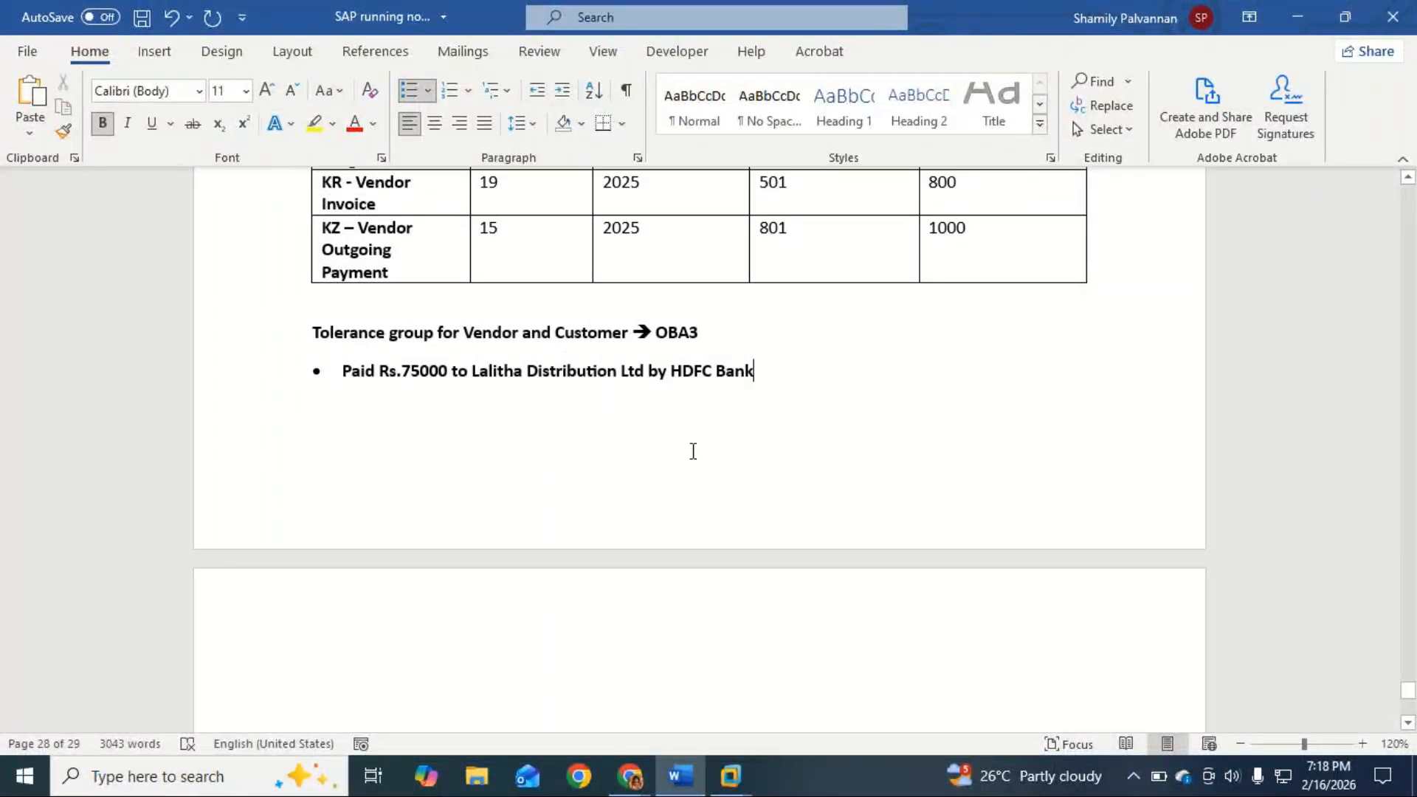
Add a bullet below the HDFC Bank payment reading "Paid to Lalitha Distribution Ltd Rs. 50000 from ICICI Bank".
{"action": "key", "text": "Return"}
{"action": "type", "text": "Paid R"}
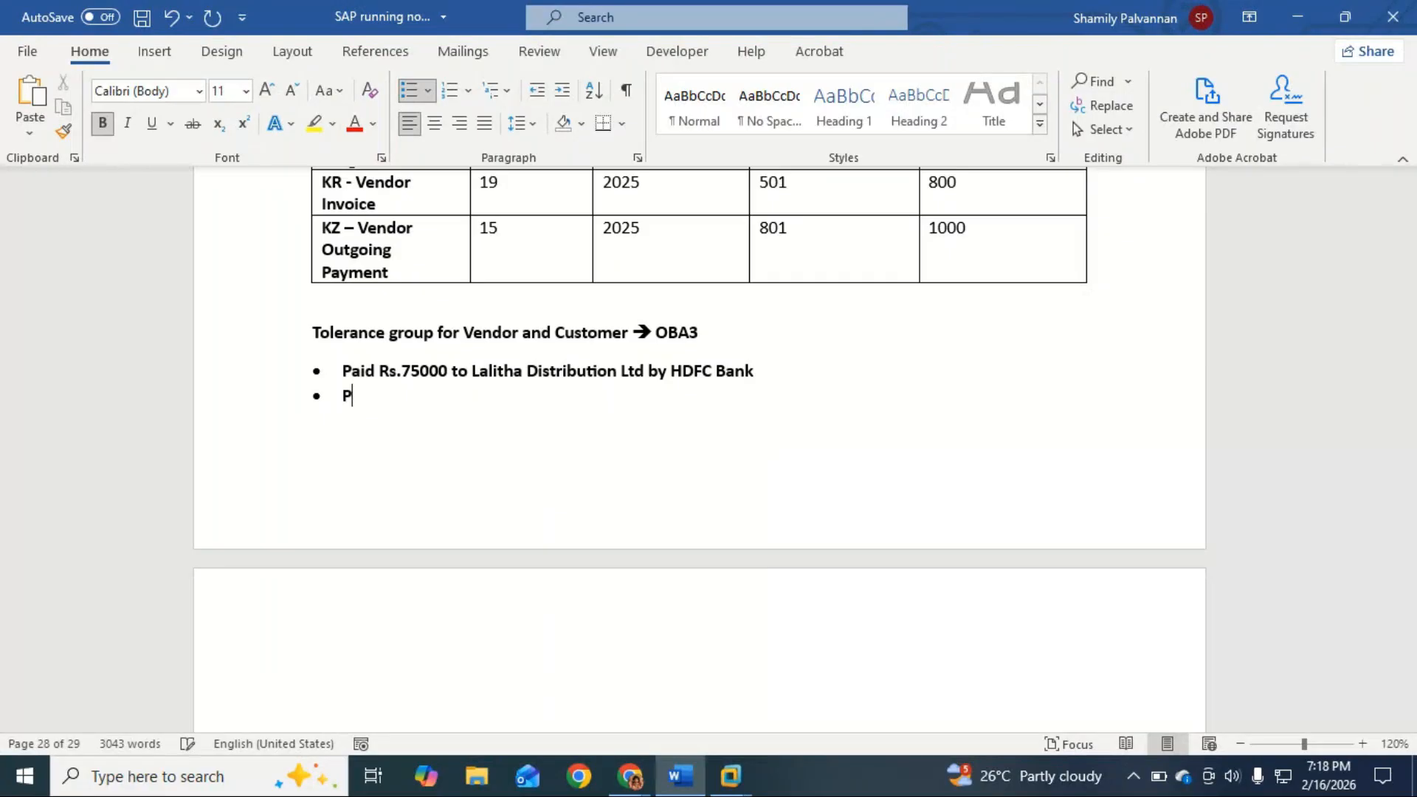
{"action": "key", "text": "BackSpace"}
{"action": "type", "text": "to L"}
{"action": "type", "text": "ali"}
{"action": "key", "text": "BackSpace"}
{"action": "key", "text": "BackSpace"}
{"action": "type", "text": "itha"}
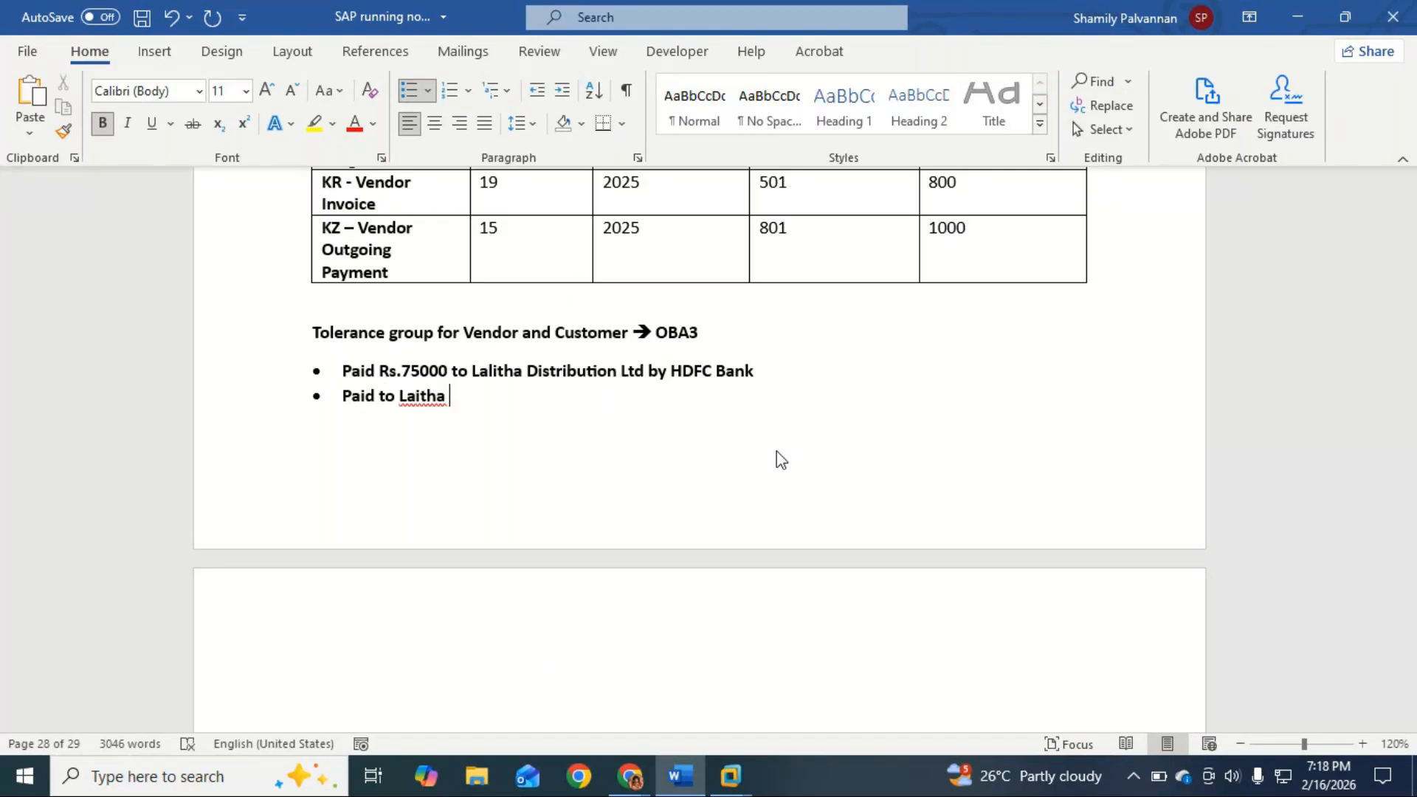
{"action": "key", "text": "BackSpace"}
{"action": "key", "text": "BackSpace"}
{"action": "key", "text": "BackSpace"}
{"action": "key", "text": "BackSpace"}
{"action": "type", "text": "litha Dos"}
{"action": "key", "text": "BackSpace"}
{"action": "key", "text": "BackSpace"}
{"action": "type", "text": "si"}
{"action": "key", "text": "BackSpace"}
{"action": "key", "text": "BackSpace"}
{"action": "key", "text": "BackSpace"}
{"action": "type", "text": "istribu"}
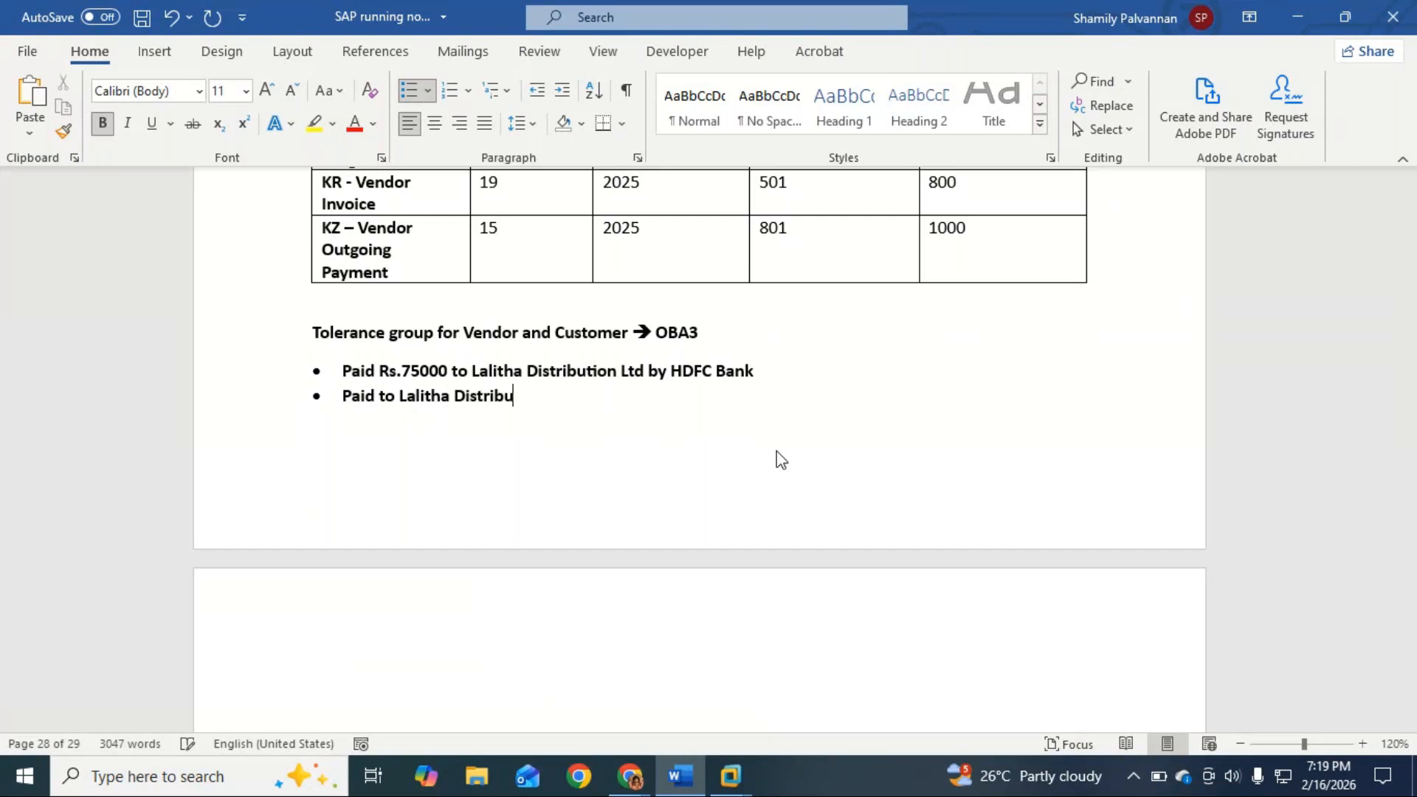
{"action": "type", "text": "tion Ltd Rs. 500"}
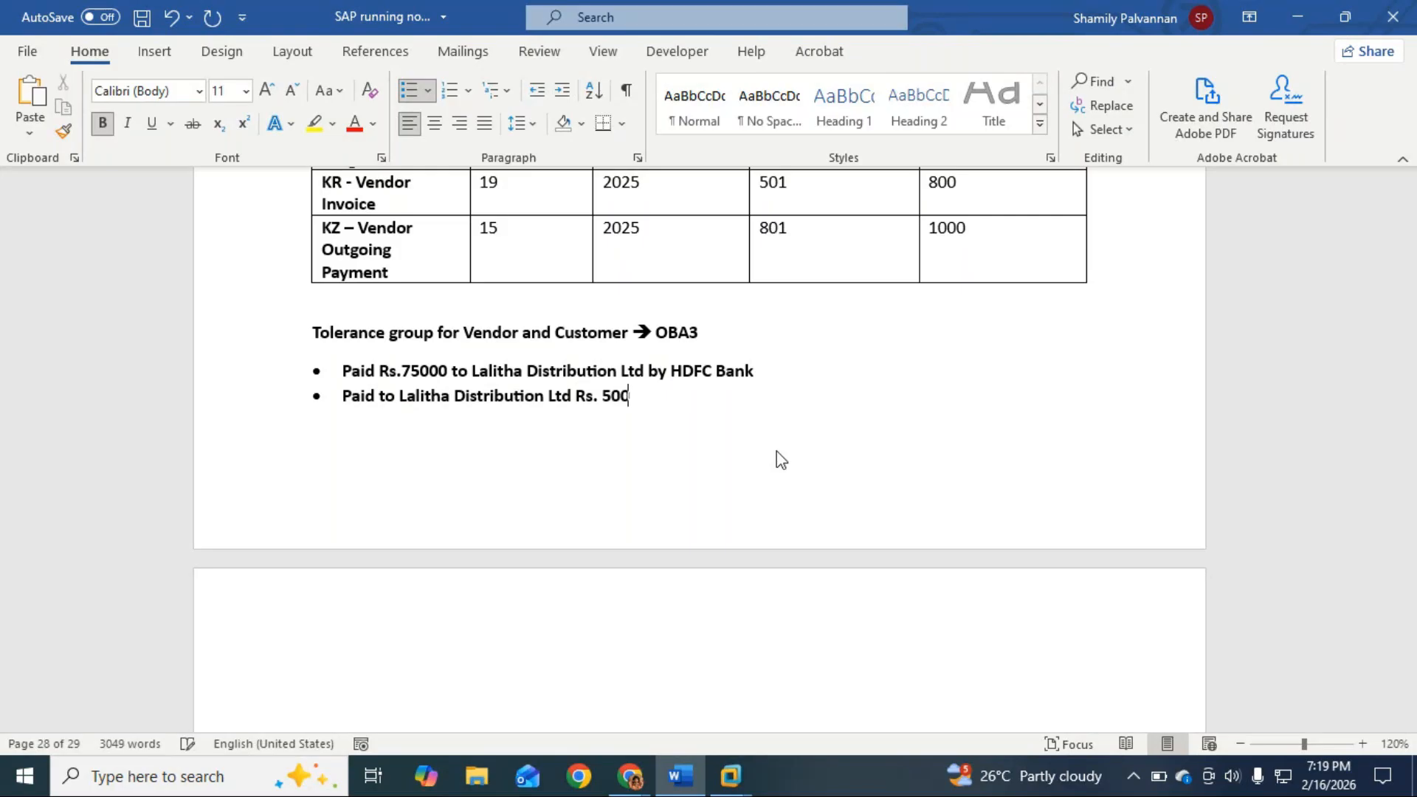
{"action": "type", "text": "00 from ICICI="}
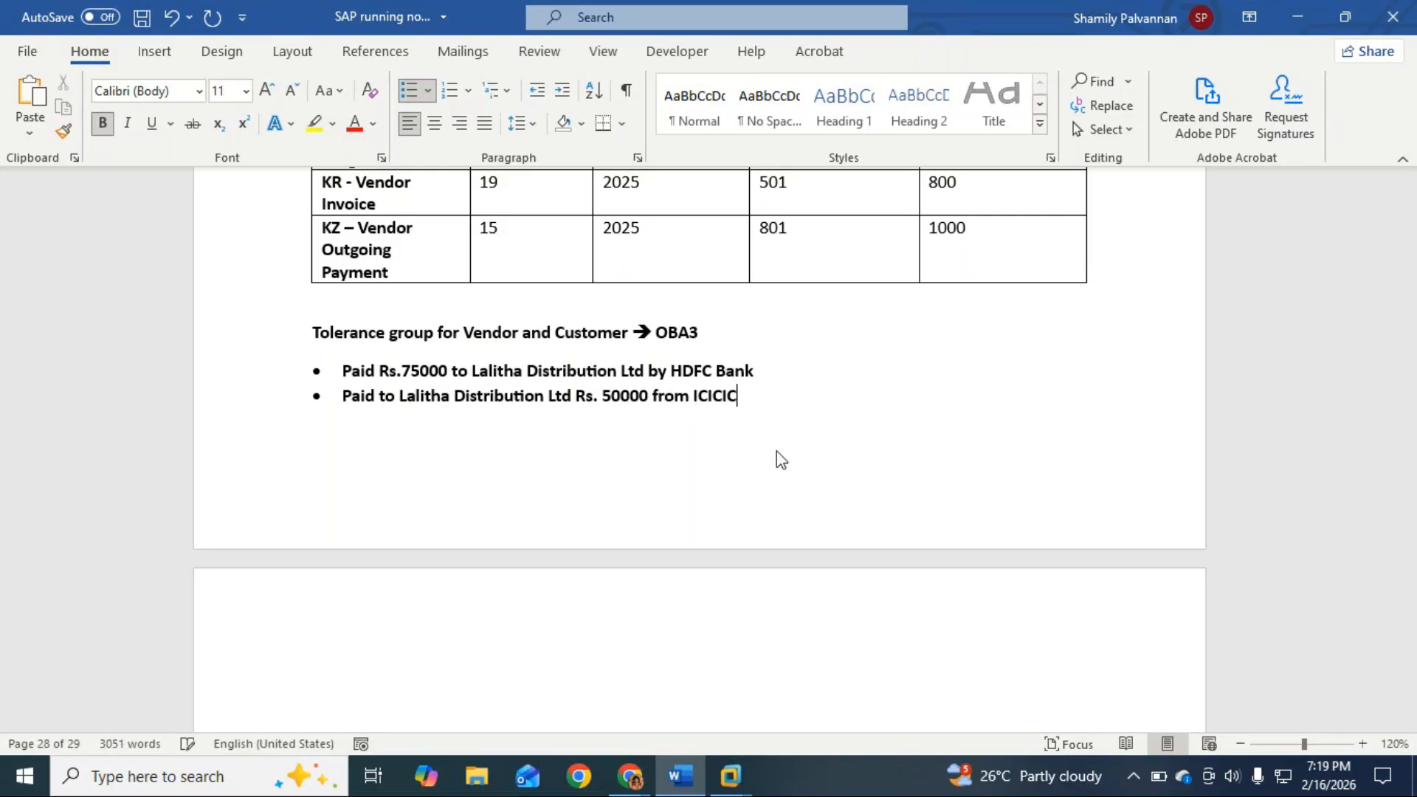
{"action": "key", "text": "BackSpace"}
{"action": "key", "text": "BackSpace"}
{"action": "type", "text": "Bank’"}
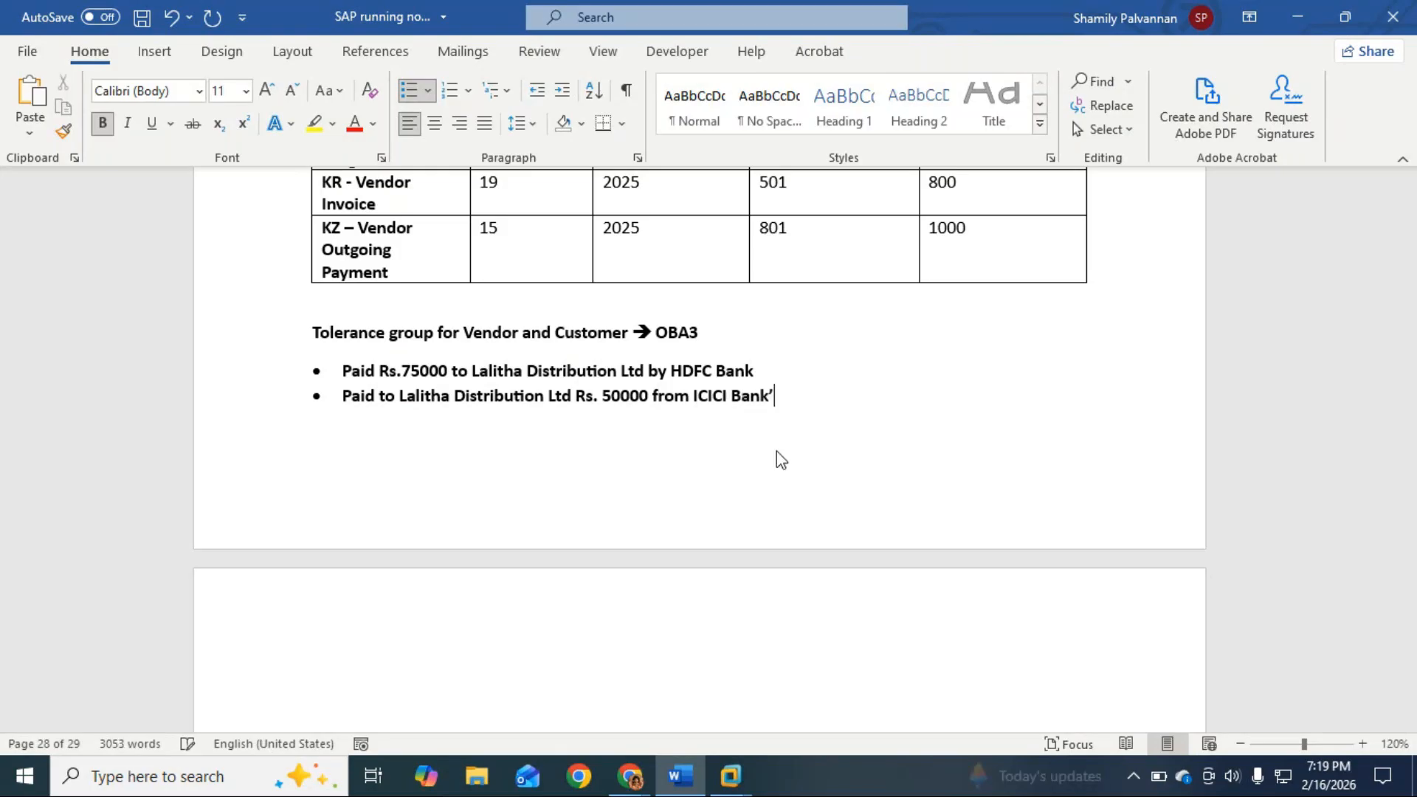
{"action": "key", "text": "Return"}
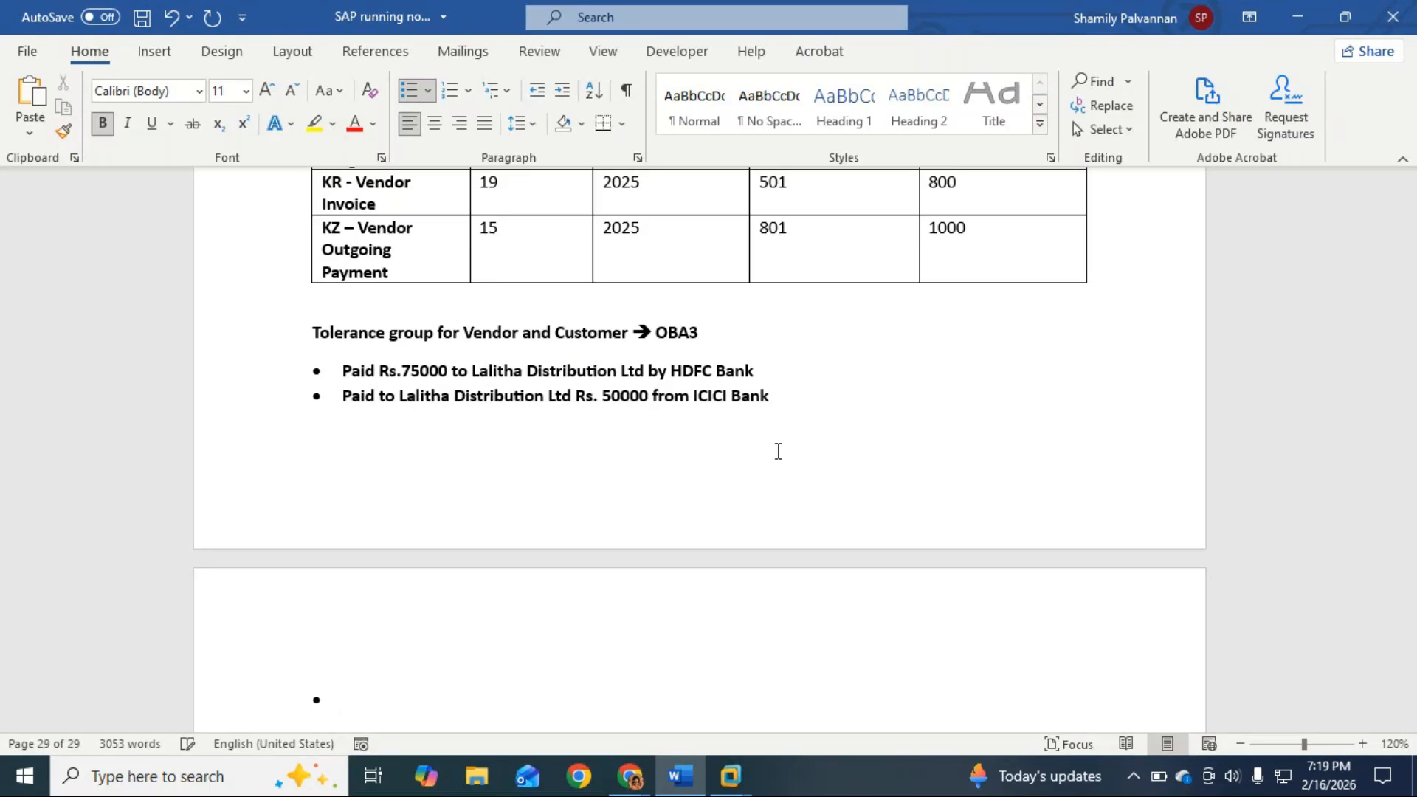
Switch to SAP's outgoing payment header and set the document date to 16.02.2026.
{"action": "key", "text": "alt+Tab"}
{"action": "key", "text": "alt+Tab"}
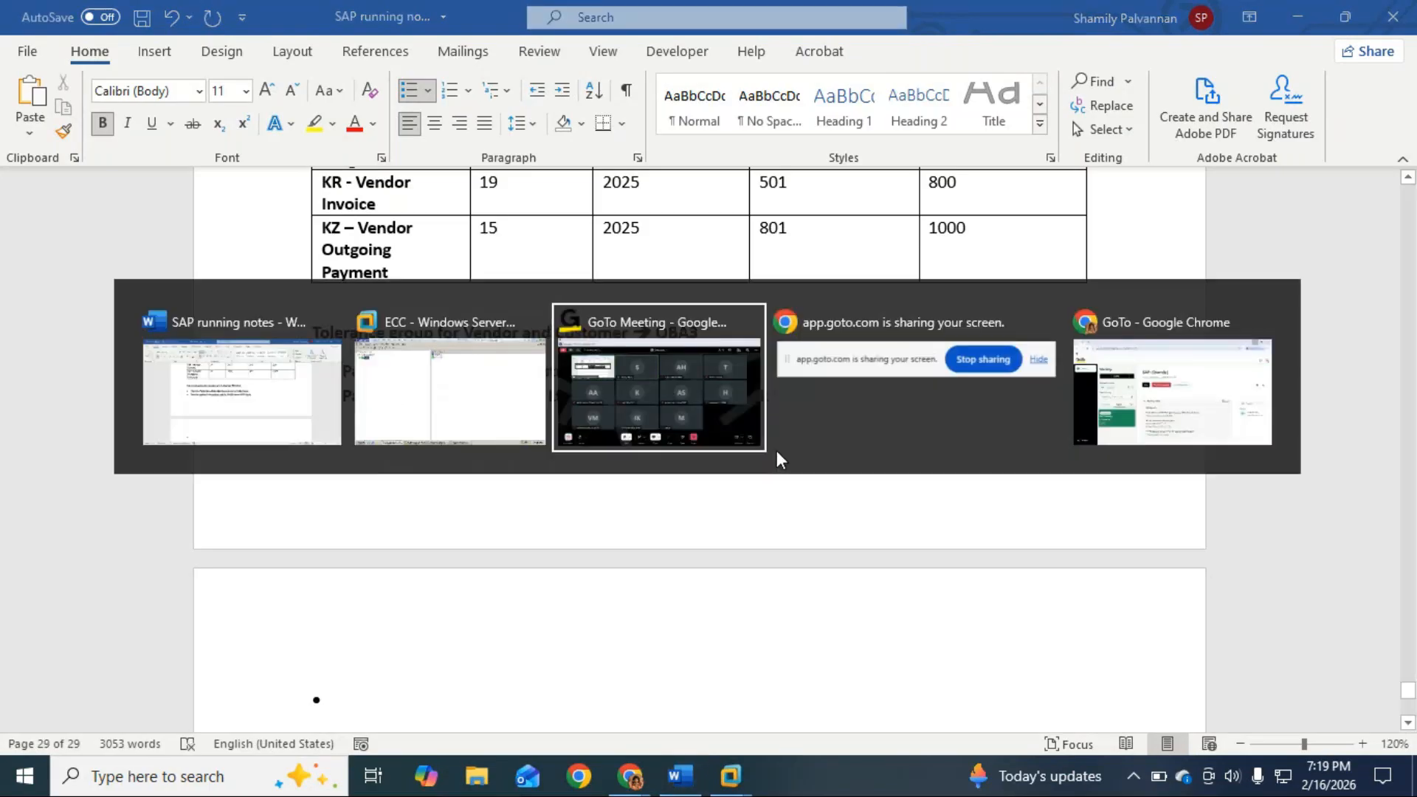
{"action": "key", "text": "alt+Tab"}
{"action": "key", "text": "alt+Tab"}
{"action": "key", "text": "alt+Tab"}
{"action": "key", "text": "alt+Tab"}
{"action": "key", "text": "alt+Tab"}
{"action": "key", "text": "alt+Tab"}
{"action": "key", "text": "alt+Tab"}
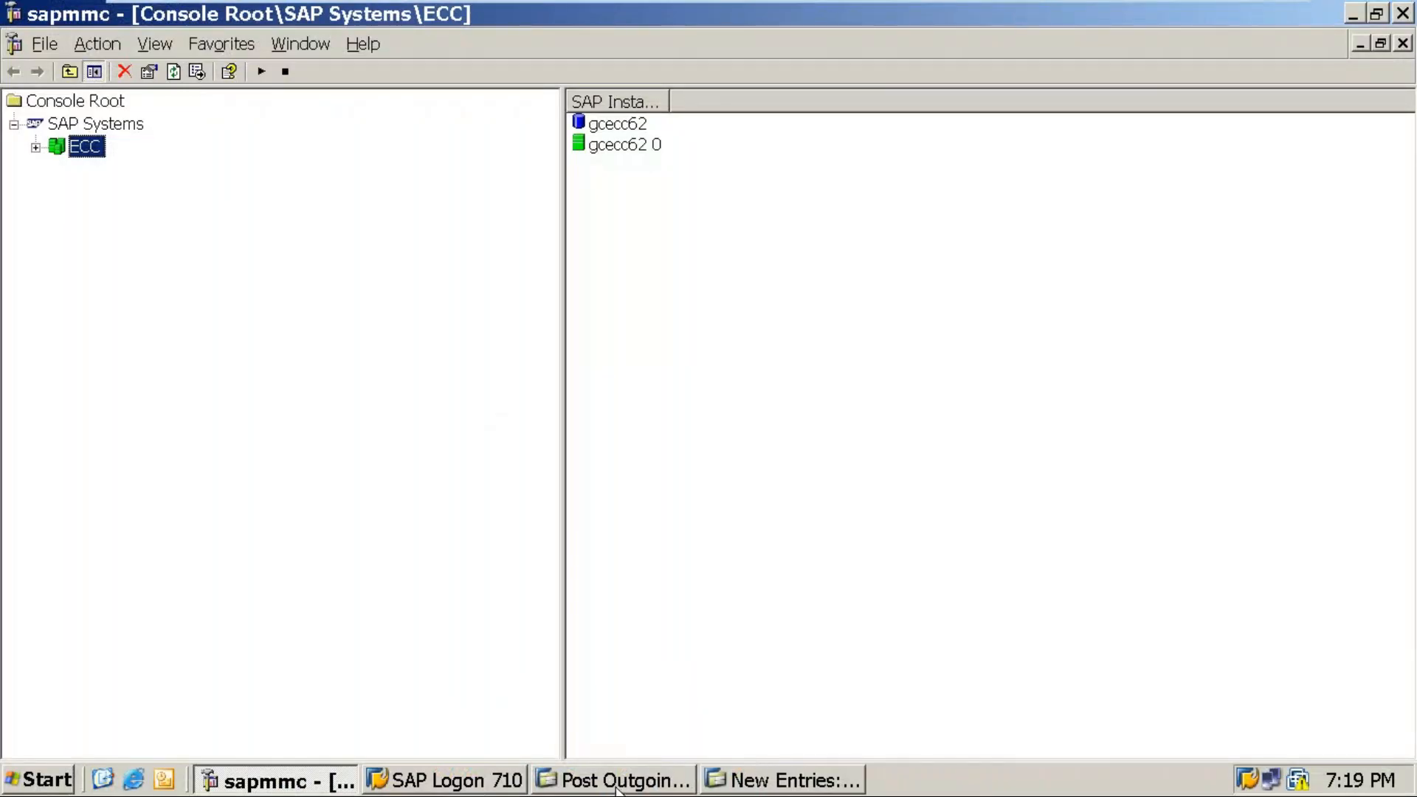
{"action": "left_click", "coordinate": [619, 782]}
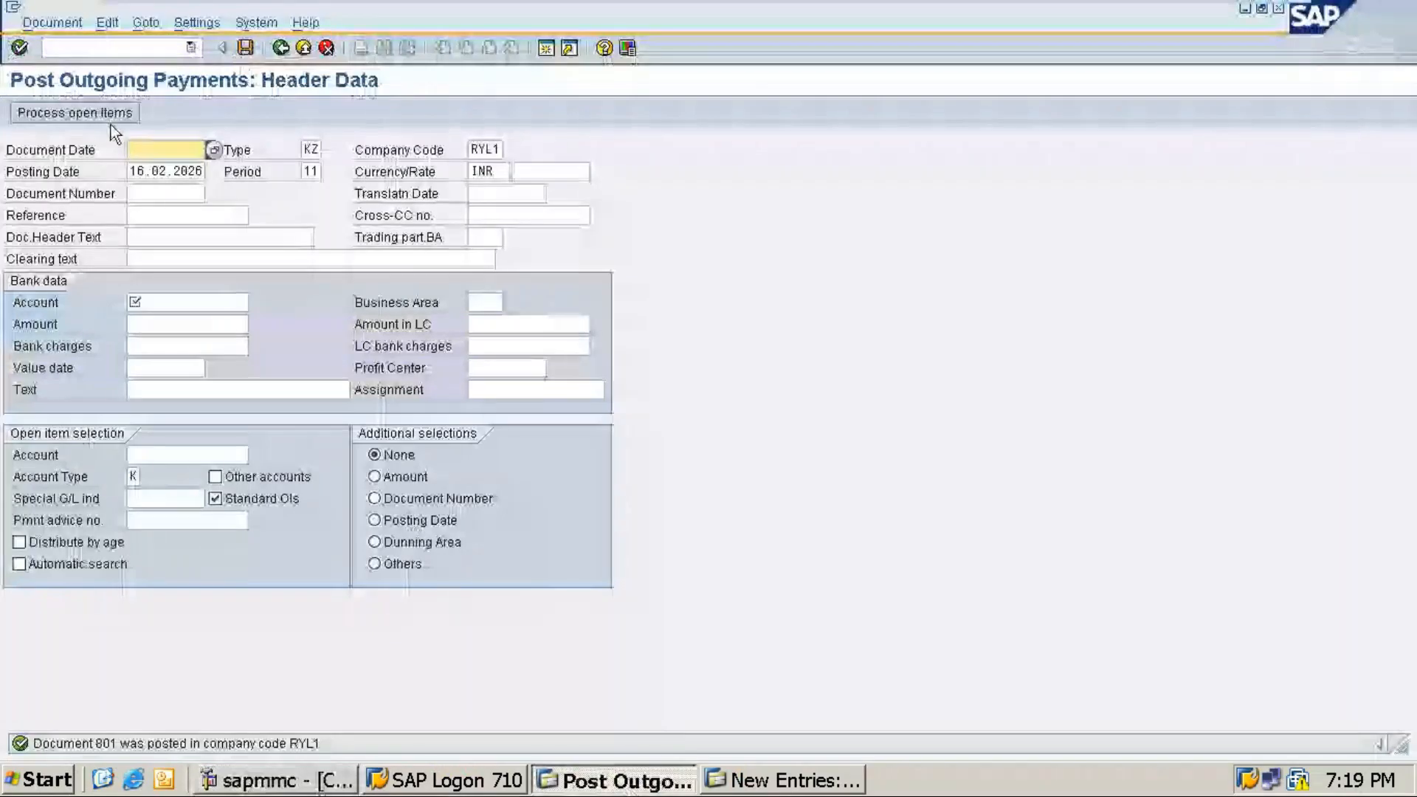
{"action": "type", "text": "16.02.2026"}
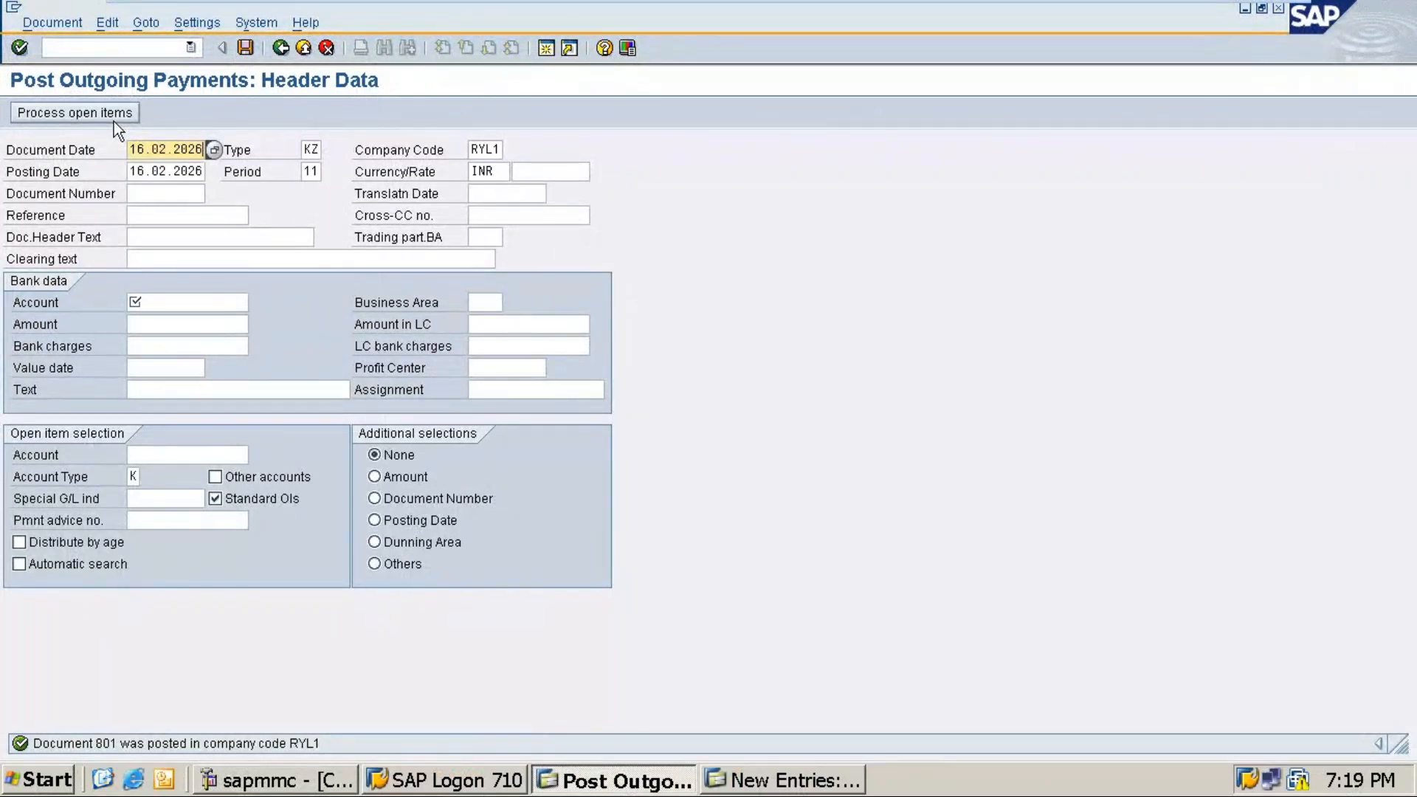
Choose the ICICI Bank G/L account of RYL1 as the payment's bank account and set the amount to 50000.
{"action": "left_click", "coordinate": [179, 309]}
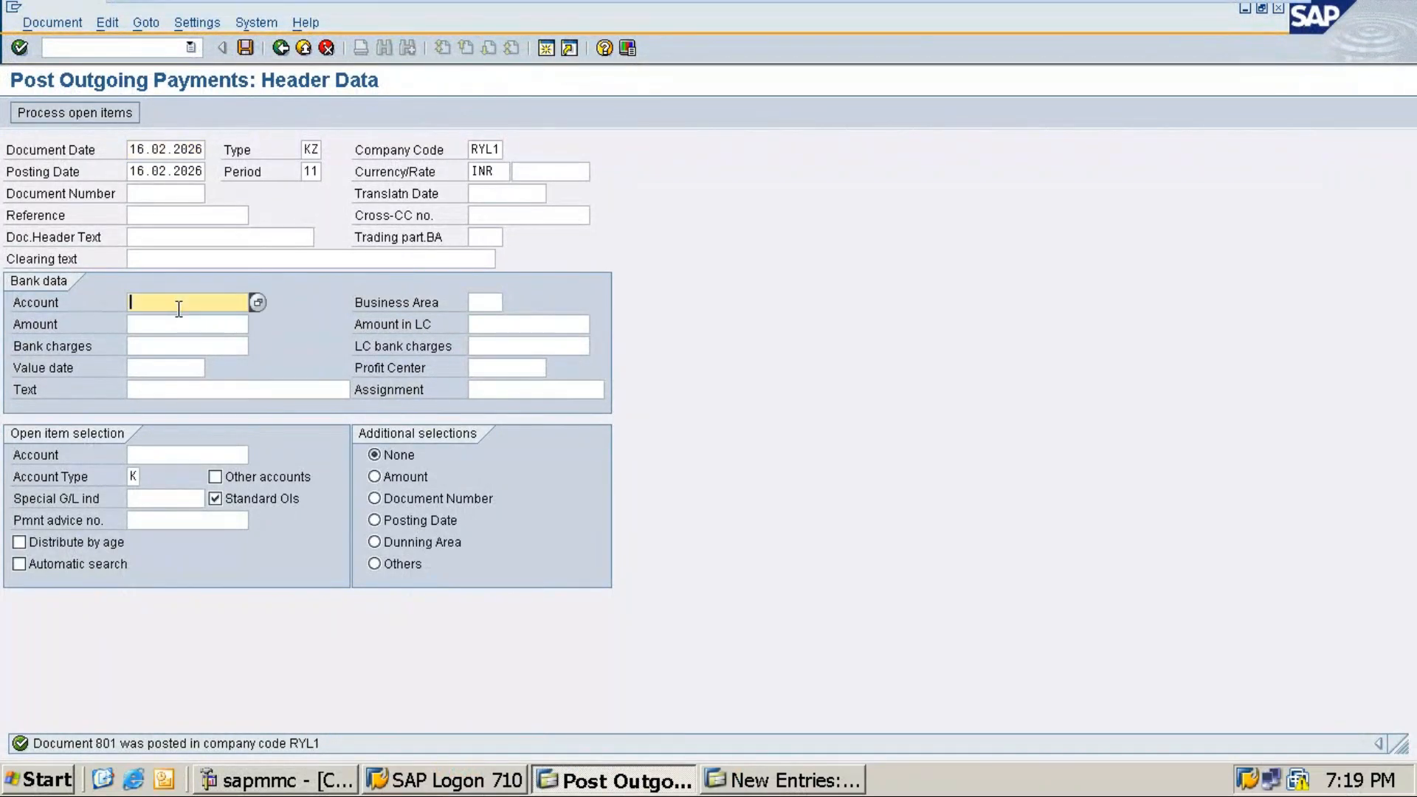
{"action": "left_click", "coordinate": [255, 298]}
{"action": "key", "text": "Return"}
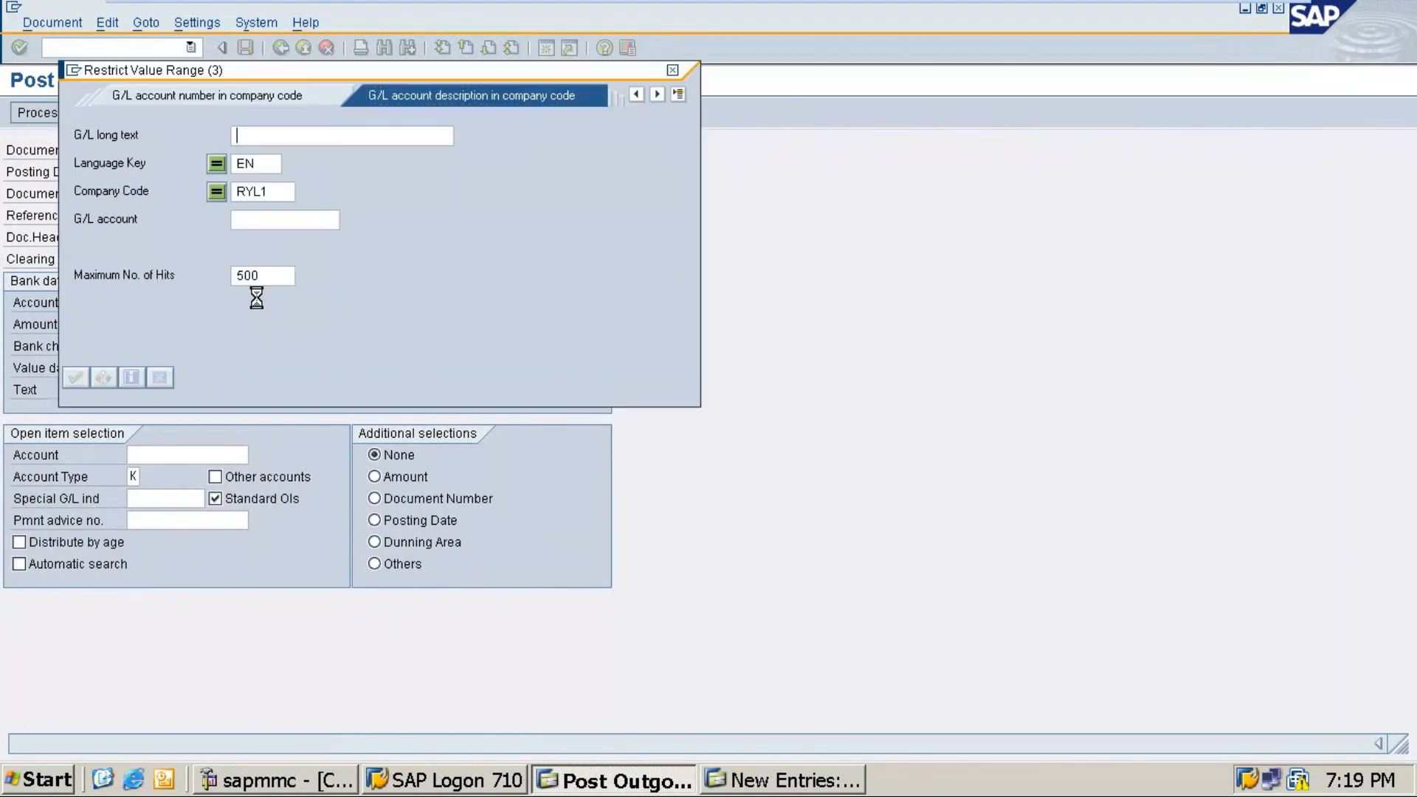
{"action": "left_click", "coordinate": [99, 227]}
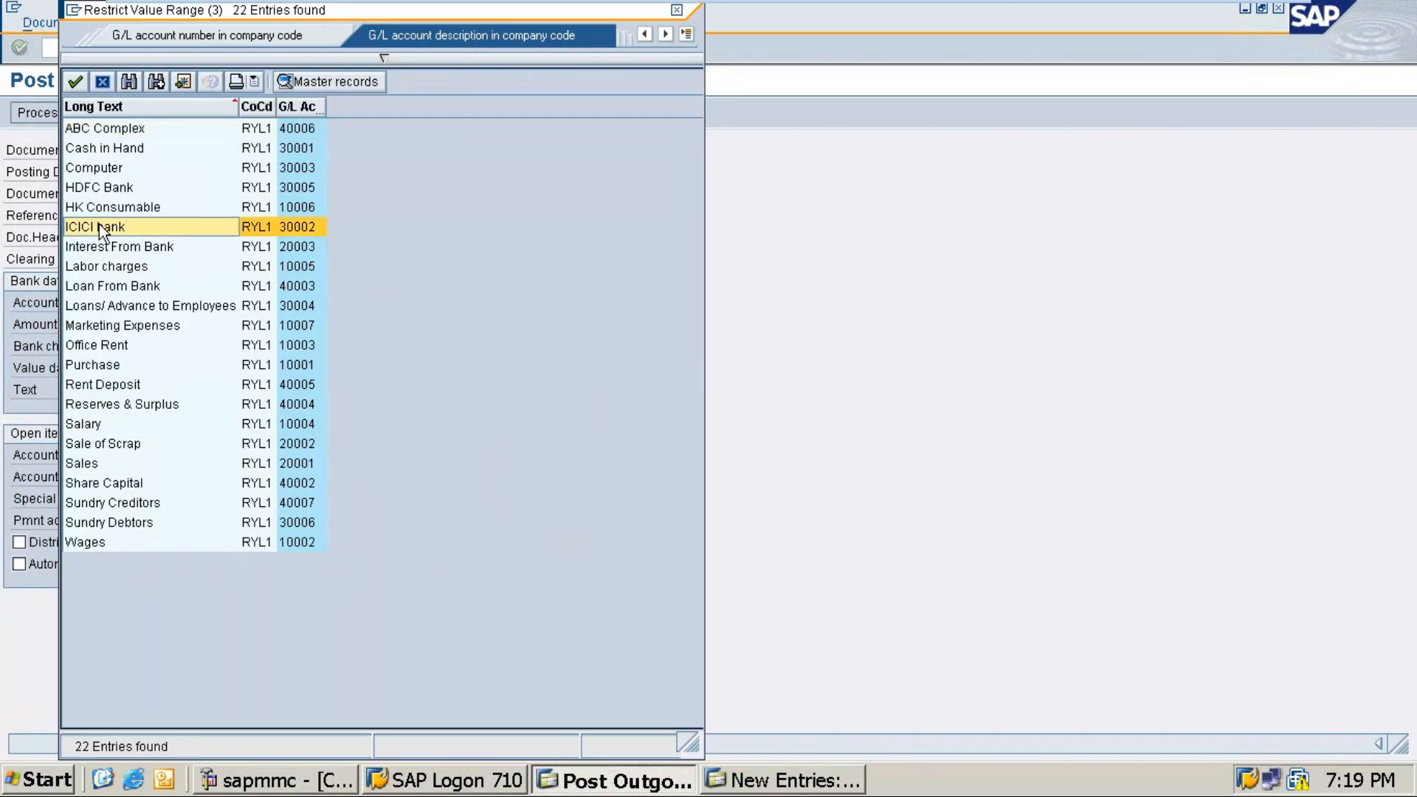
{"action": "double_click", "coordinate": [105, 227]}
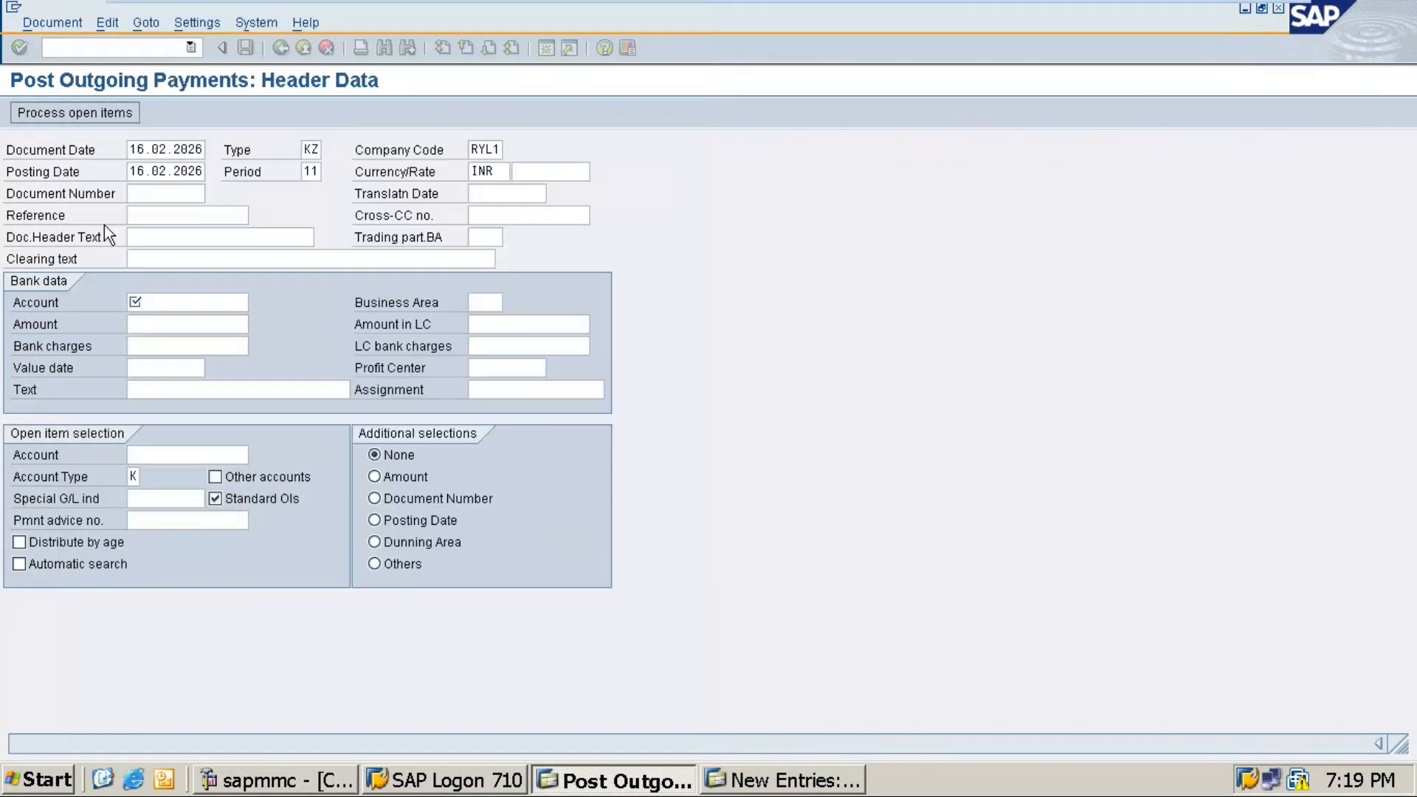
{"action": "left_click", "coordinate": [146, 324]}
{"action": "type", "text": "500"}
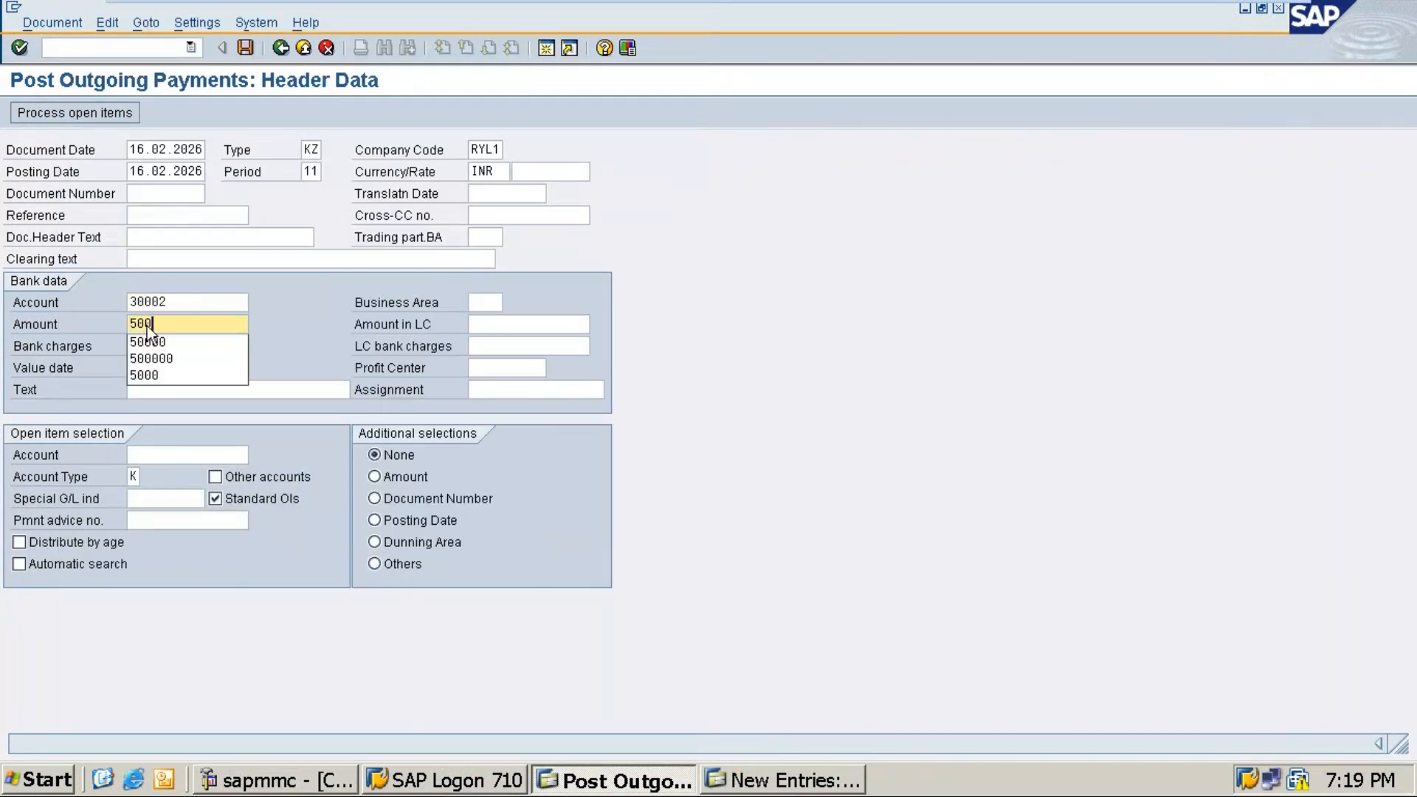
{"action": "type", "text": "00"}
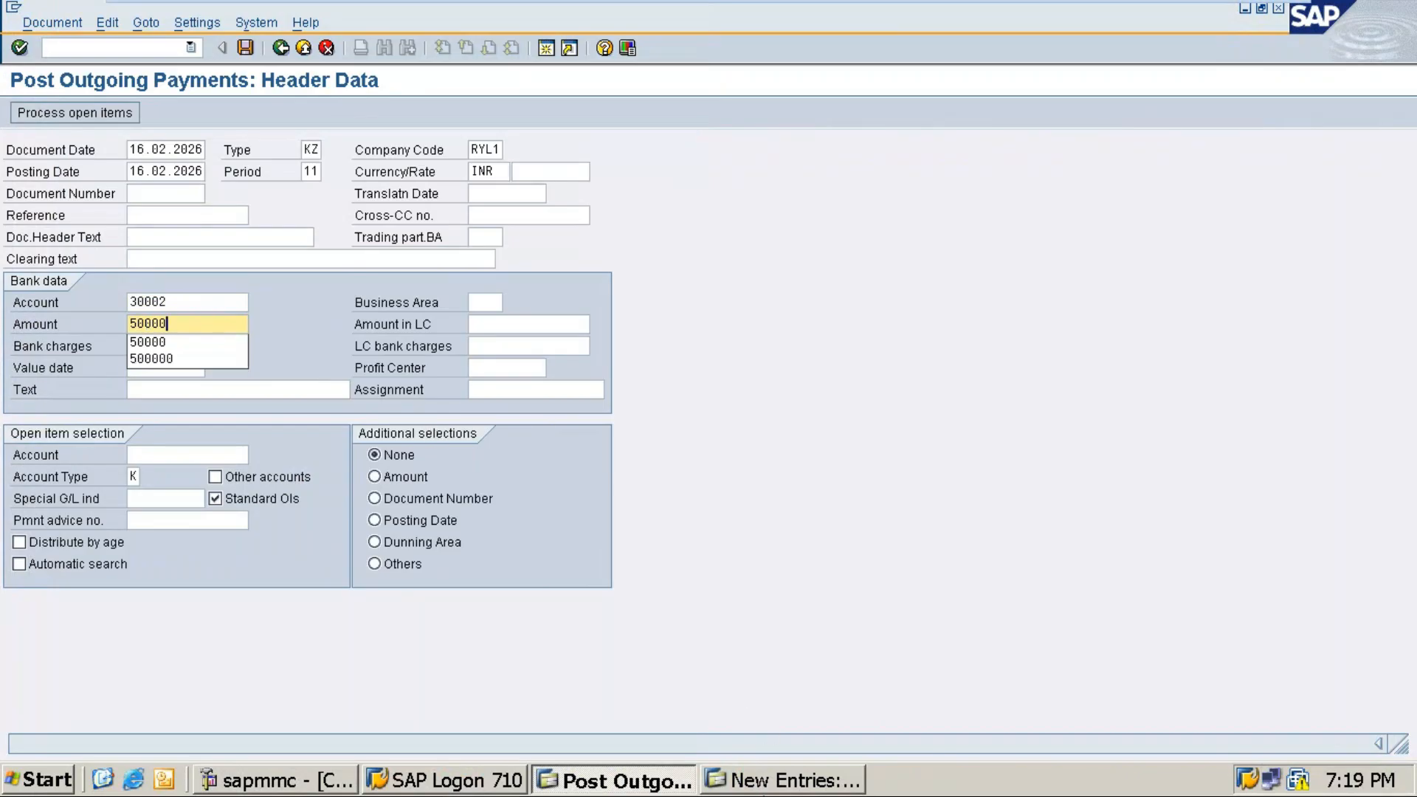
Check the saved RYL1 vendor and customer tolerance group entry and the recently used transaction codes.
{"action": "left_click", "coordinate": [772, 785]}
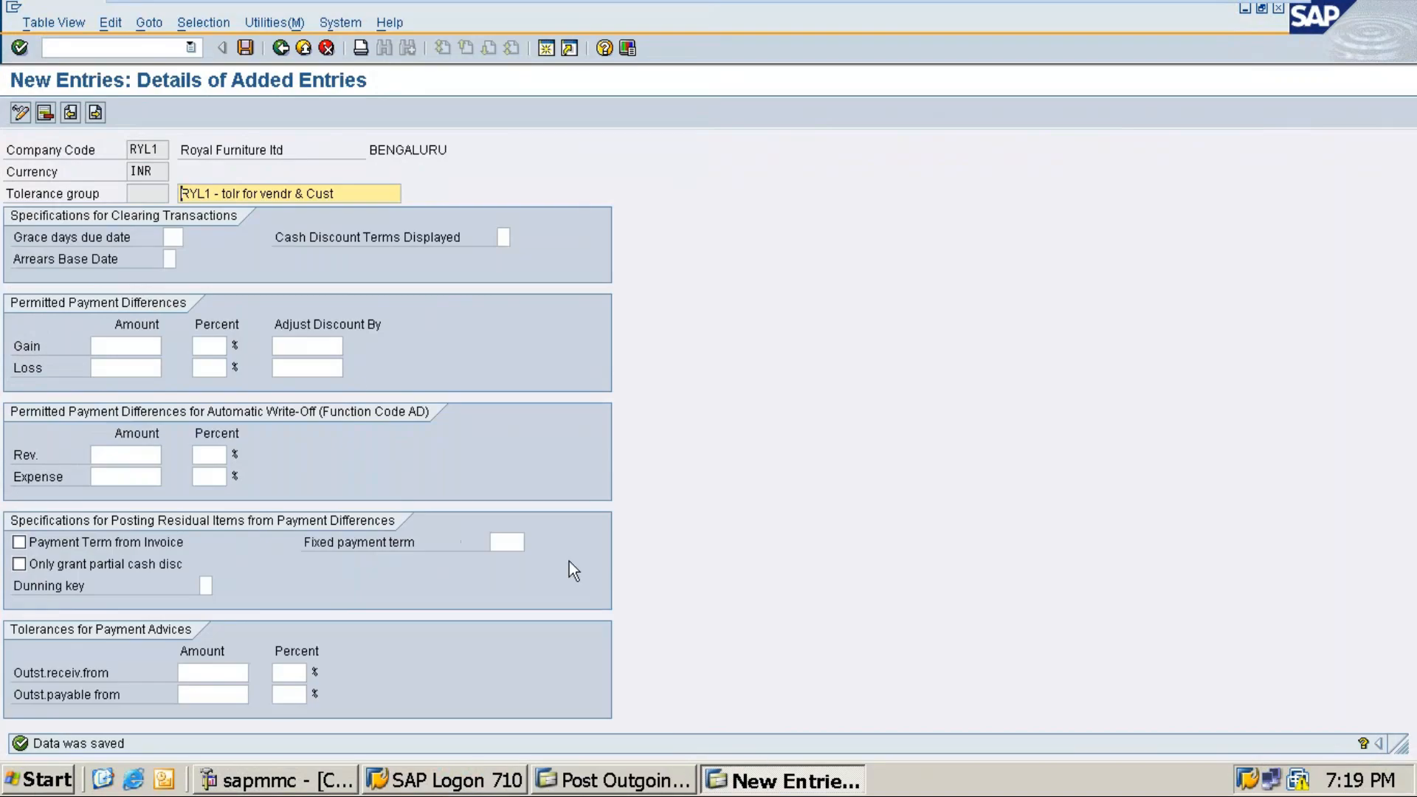
{"action": "left_click", "coordinate": [246, 47]}
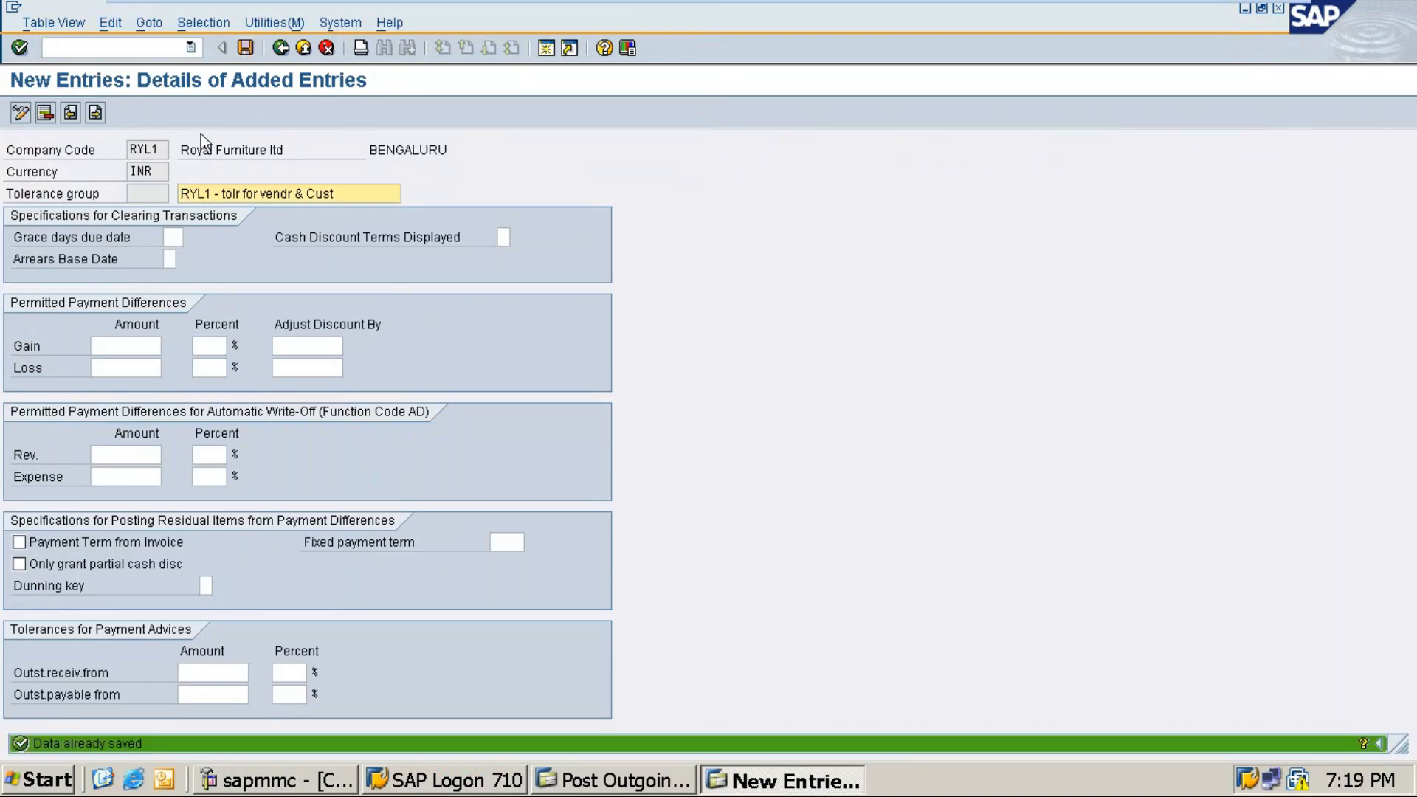
{"action": "left_click", "coordinate": [191, 48]}
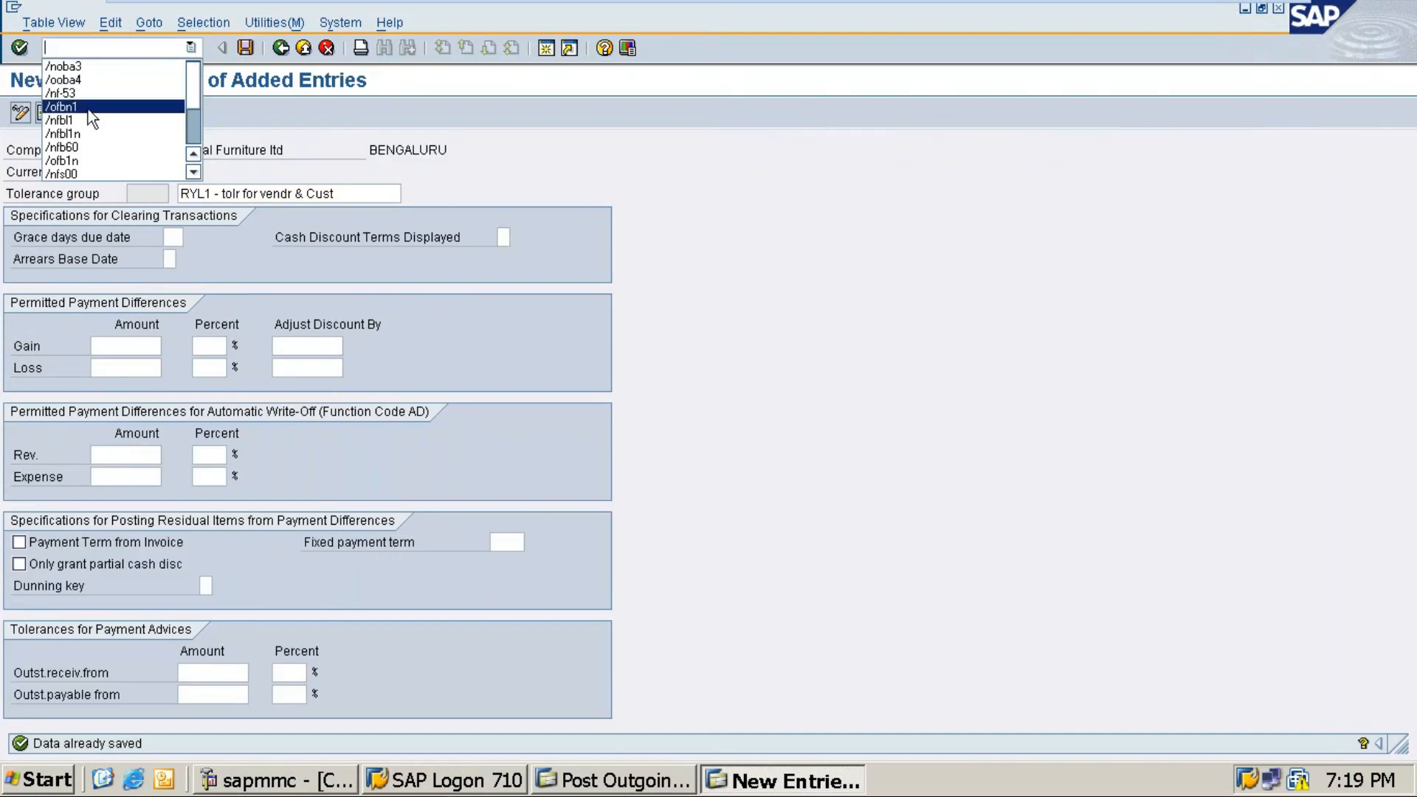
{"action": "key", "text": "alt+Tab"}
{"action": "key", "text": "alt+Tab"}
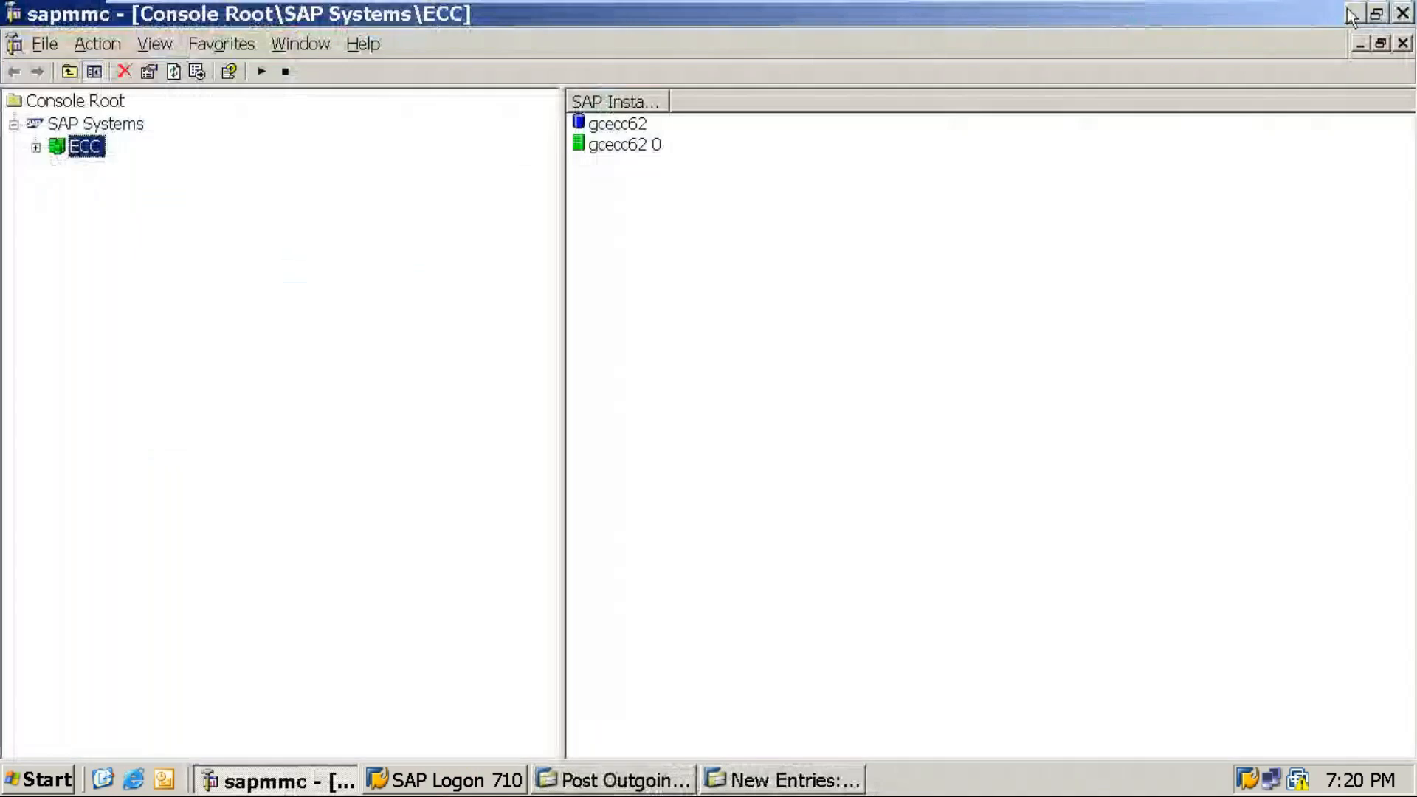
{"action": "left_click", "coordinate": [1351, 12]}
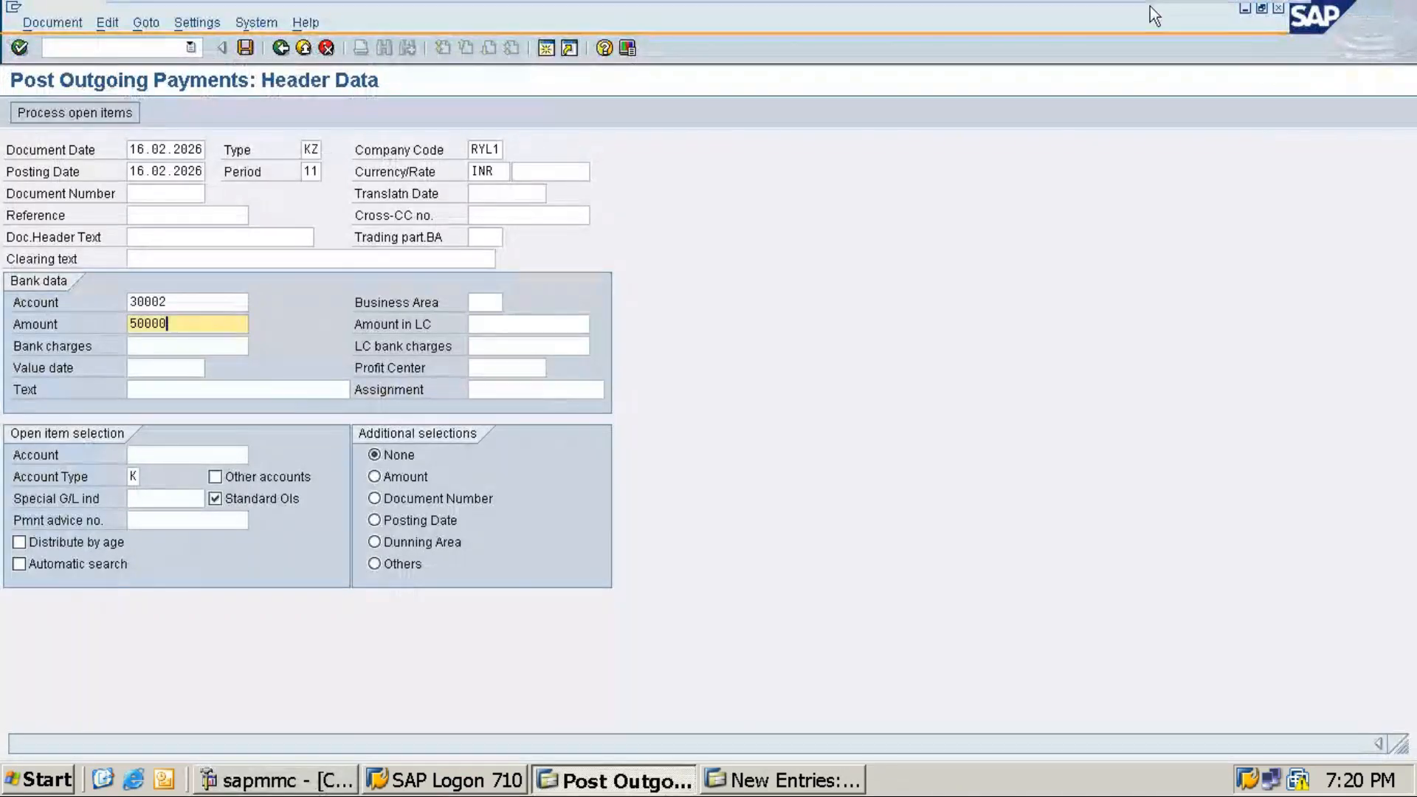
Switch to the Word notes and start an unbulleted arrow line below the HDFC Bank payment bullet.
{"action": "left_click", "coordinate": [1231, 10]}
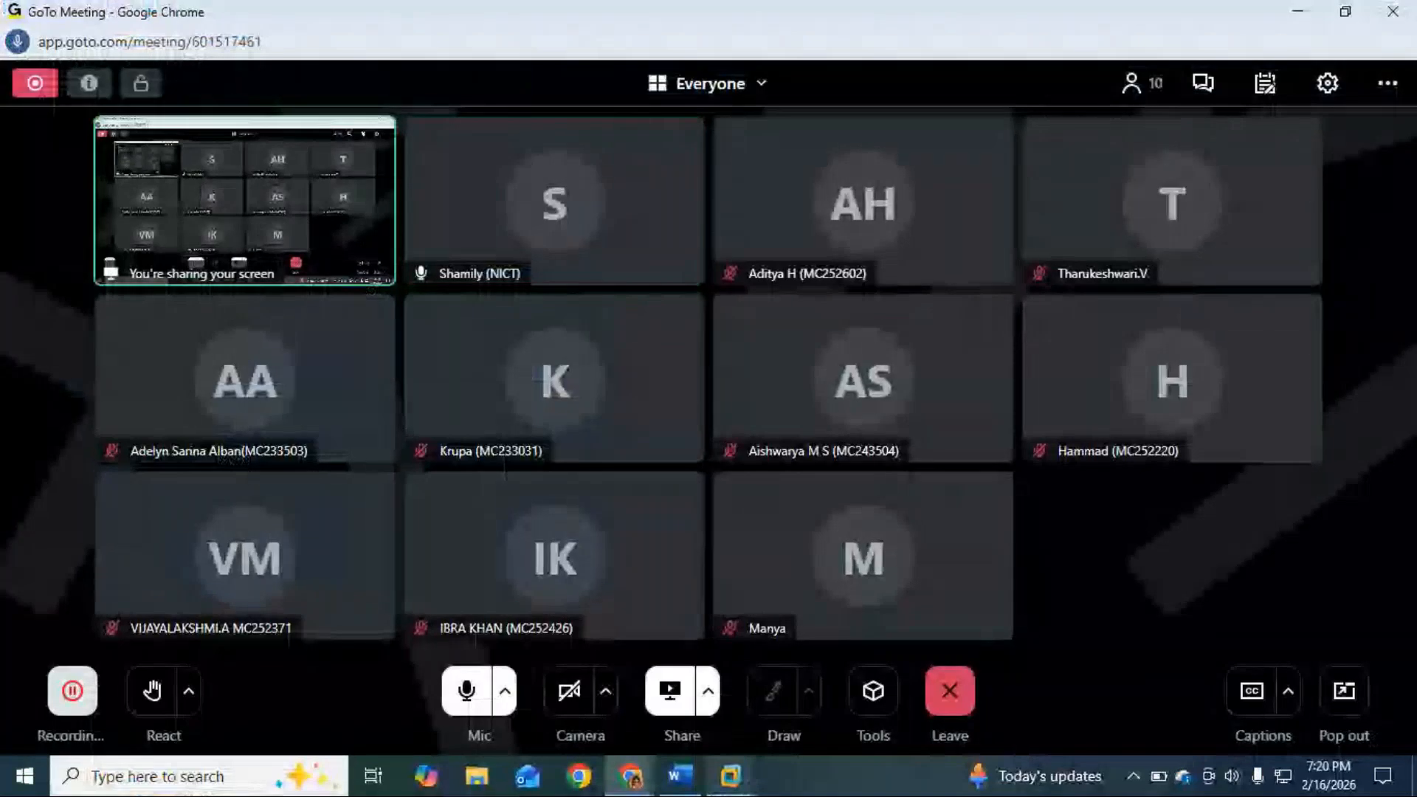
{"action": "left_click", "coordinate": [701, 787]}
{"action": "key", "text": "End"}
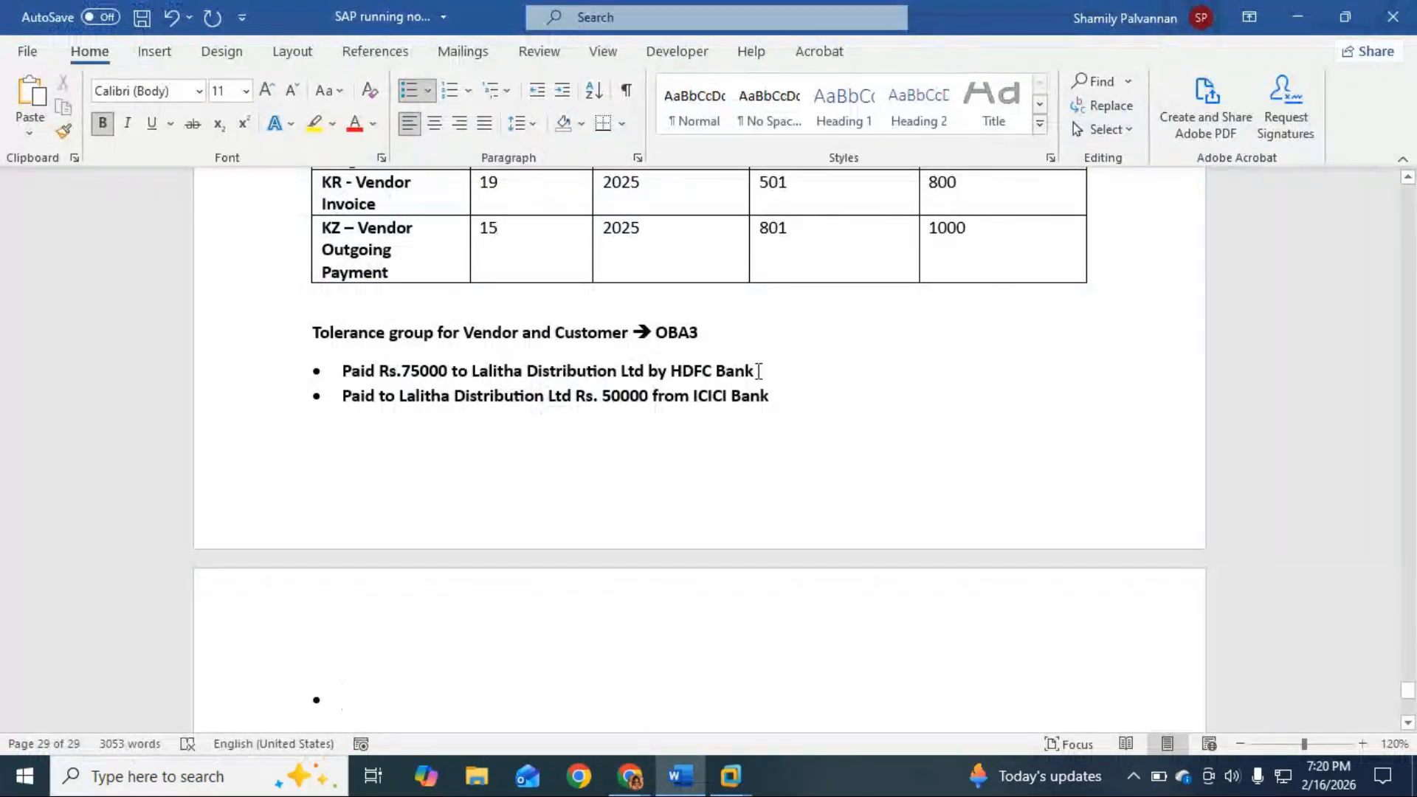
{"action": "key", "text": "Return"}
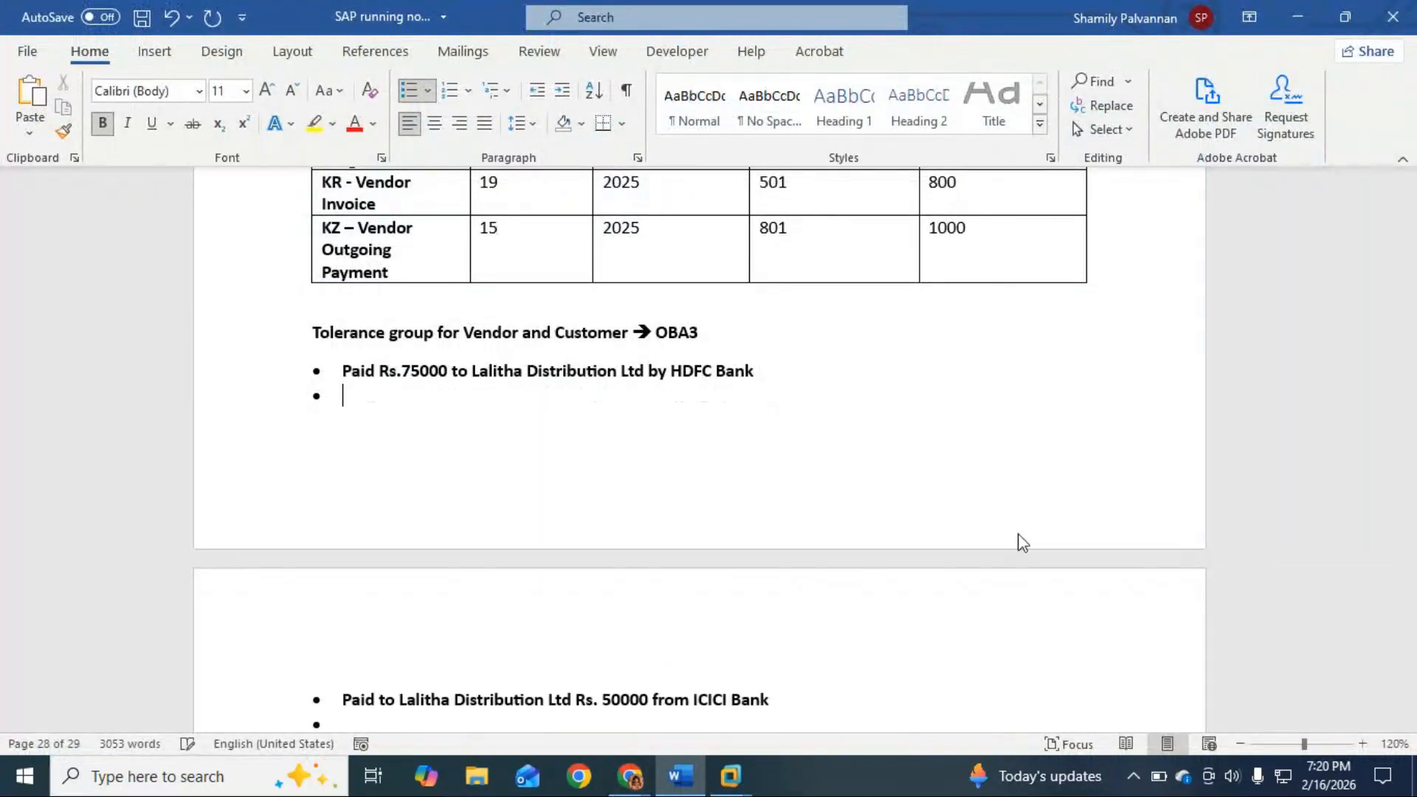
{"action": "key", "text": "BackSpace"}
{"action": "key", "text": "BackSpace"}
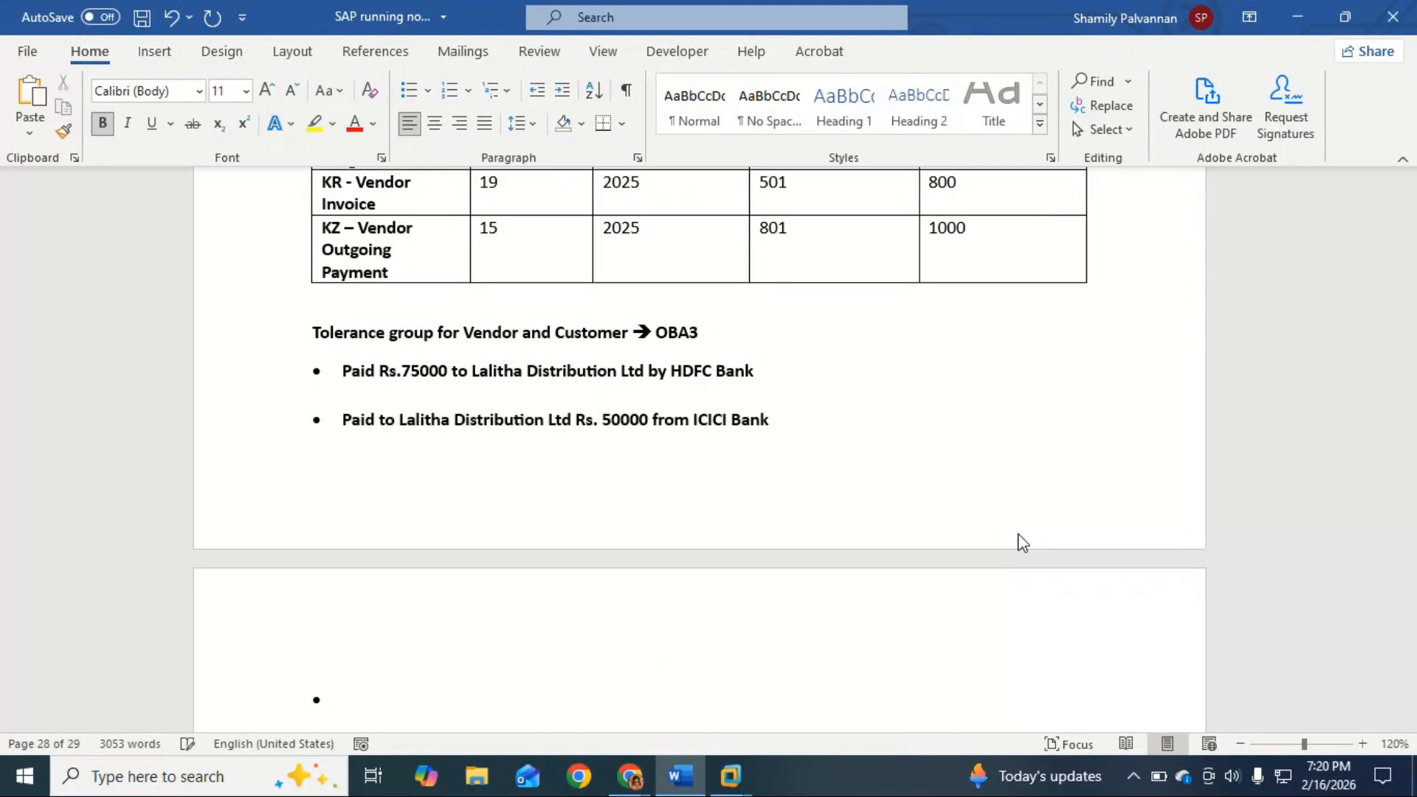
{"action": "key", "text": "Return"}
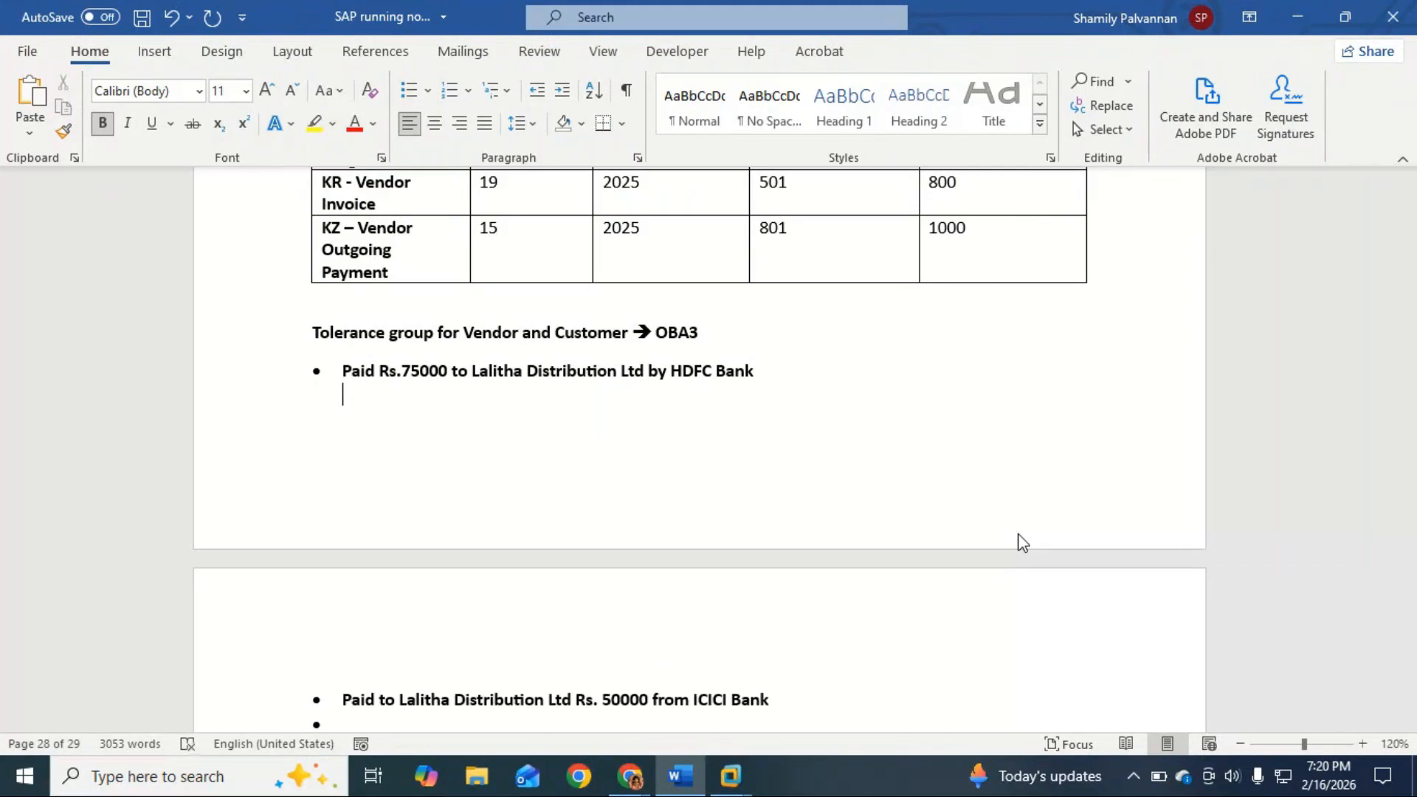
{"action": "key", "text": "BackSpace"}
{"action": "type", "text": "=="}
{"action": "key", "text": "BackSpace"}
{"action": "key", "text": "BackSpace"}
{"action": "key", "text": "Return"}
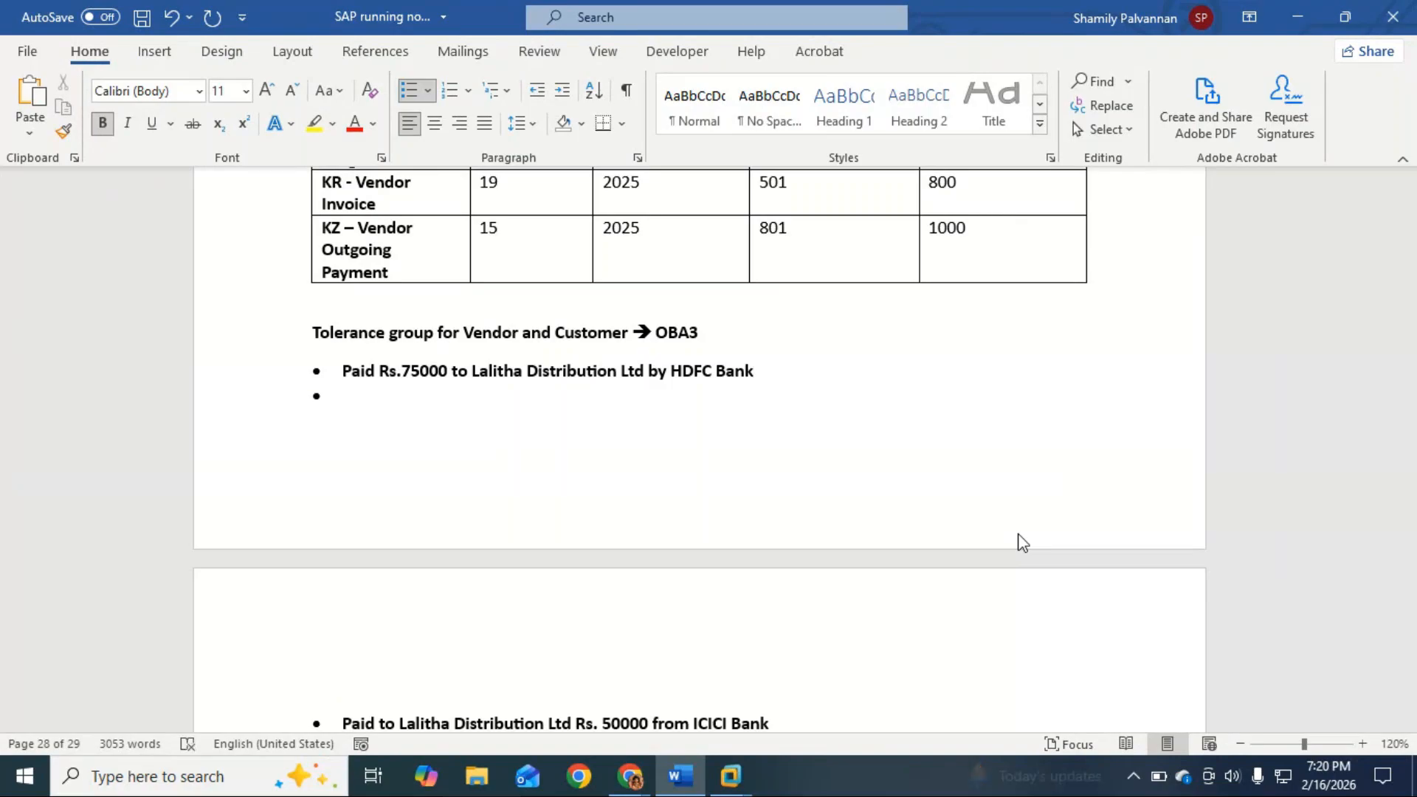
{"action": "key", "text": "BackSpace"}
{"action": "type", "text": "==>"}
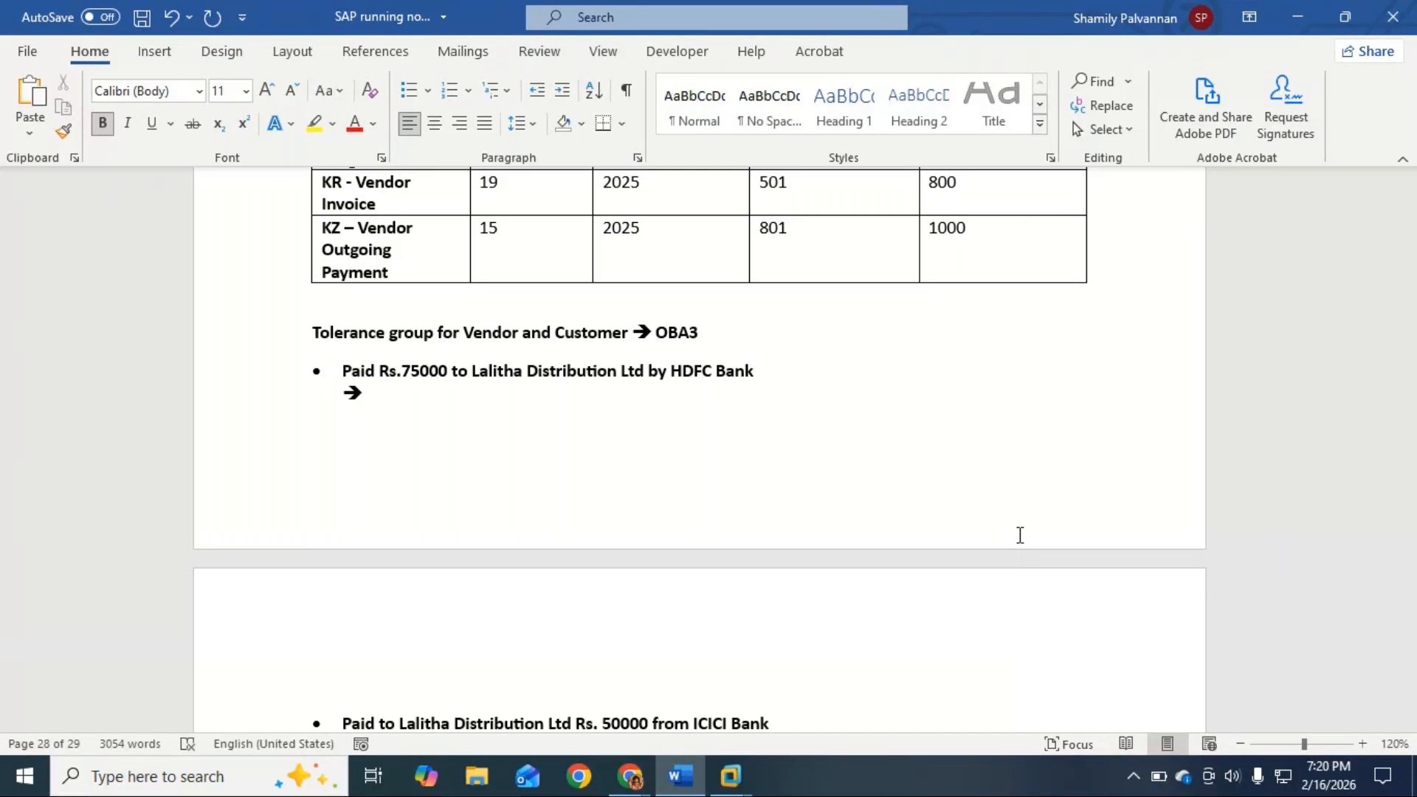
{"action": "scroll", "coordinate": [1020, 535], "scroll_direction": "up", "scroll_amount": 10}
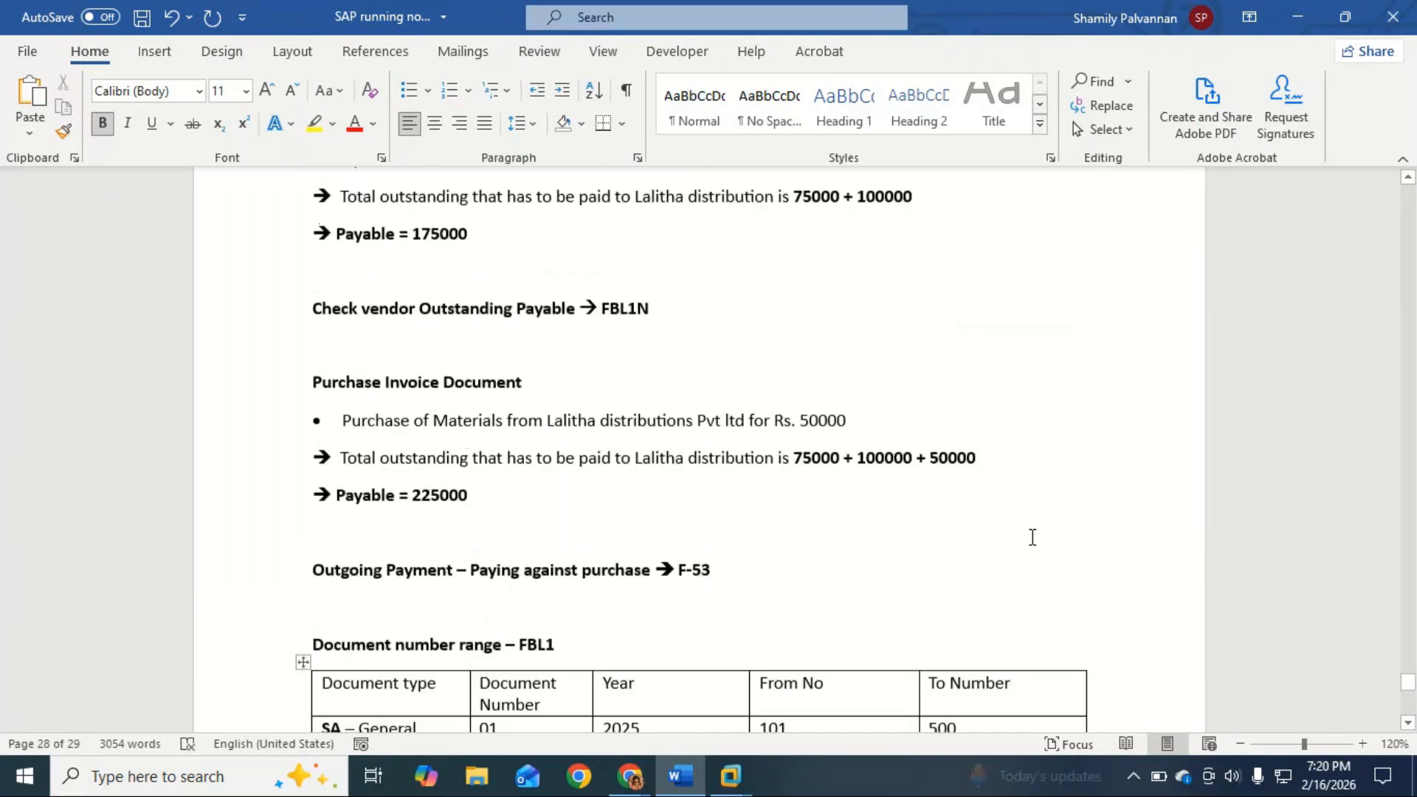
{"action": "scroll", "coordinate": [430, 496], "scroll_direction": "down", "scroll_amount": 5}
{"action": "type", "text": "Now the"}
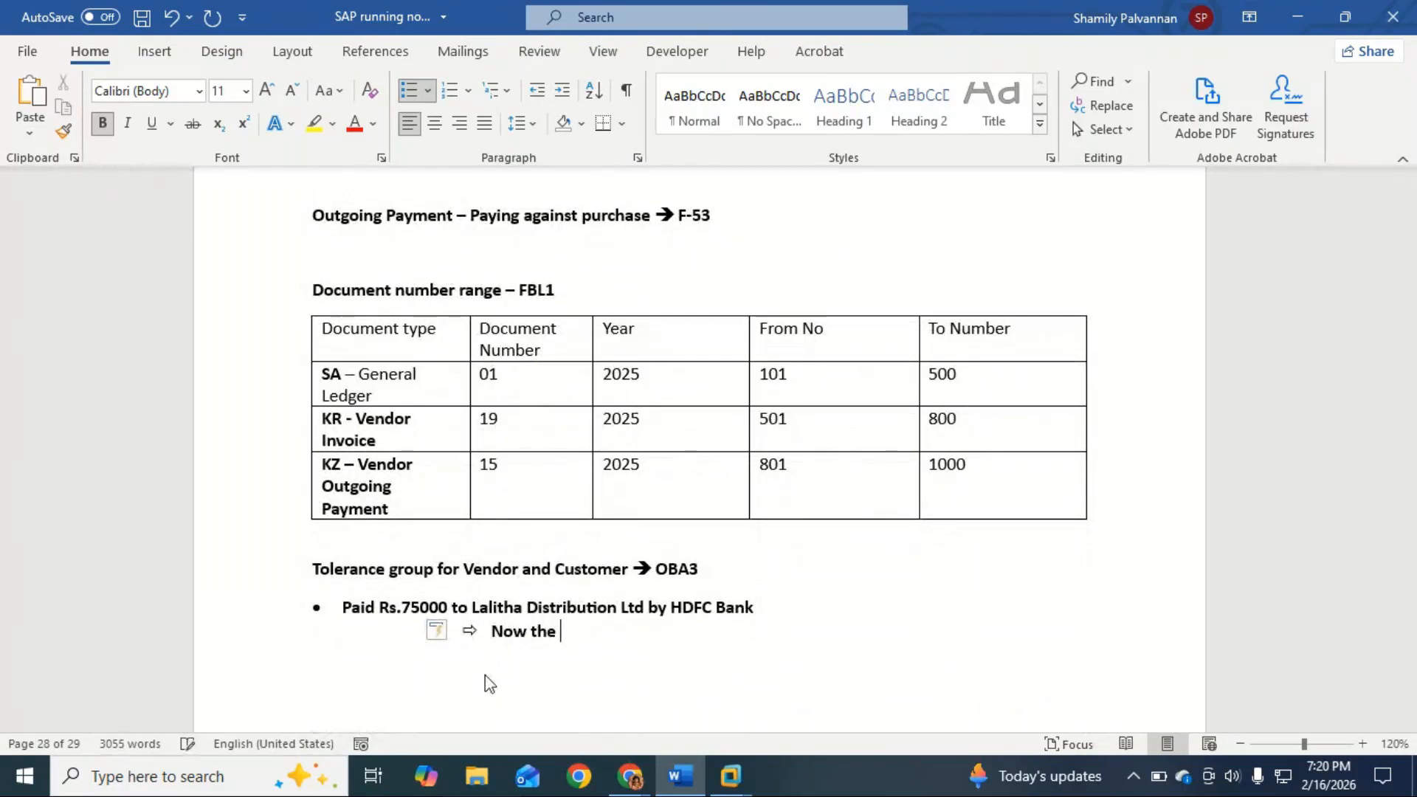
{"action": "key", "text": "ctrl+z"}
{"action": "key", "text": "ctrl+z"}
{"action": "key", "text": "ctrl+z"}
{"action": "key", "text": "ctrl+z"}
{"action": "key", "text": "ctrl+z"}
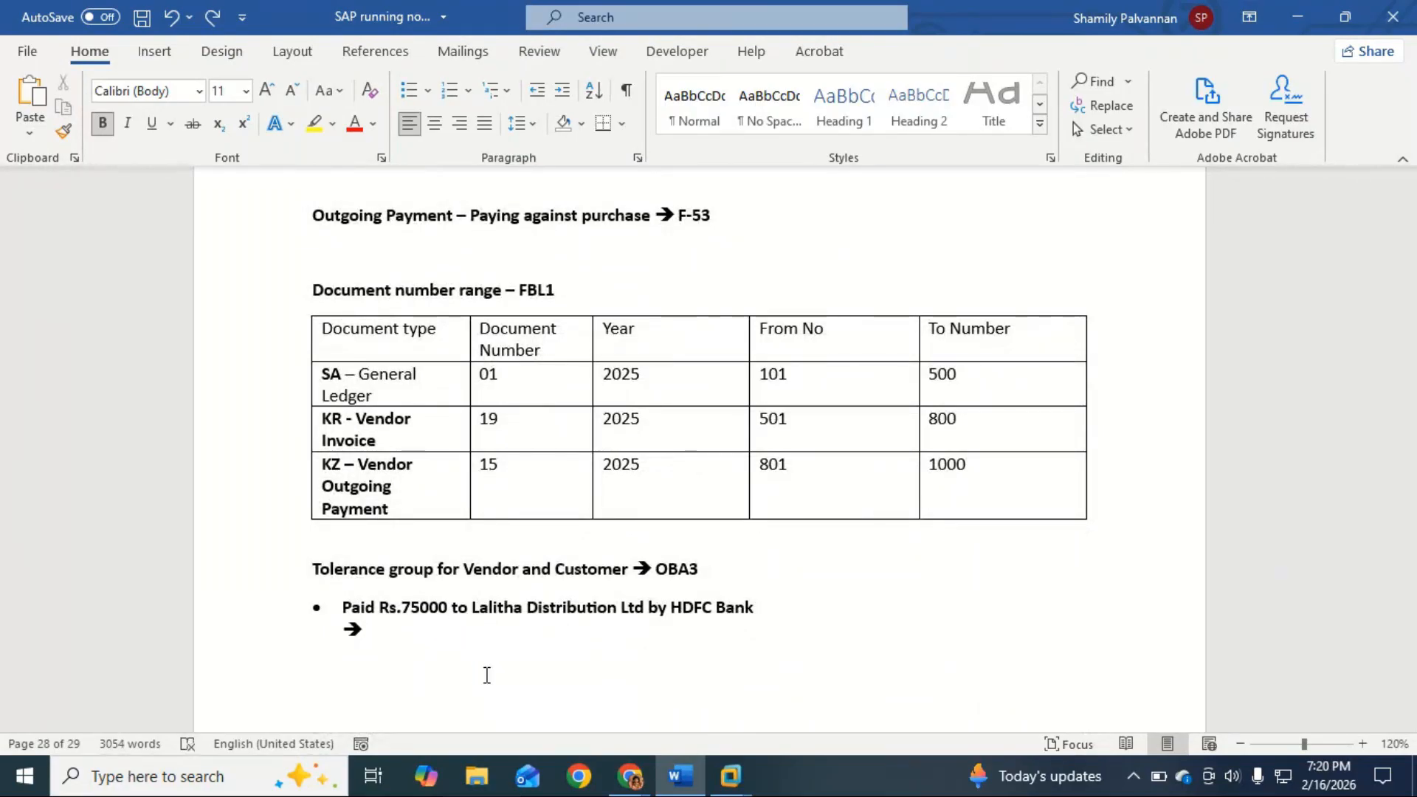
Write "Now, total Payable must be" on the arrow line below the HDFC Bank payment.
{"action": "type", "text": "No"}
{"action": "type", "text": "w th"}
{"action": "key", "text": "BackSpace"}
{"action": "key", "text": "BackSpace"}
{"action": "key", "text": "BackSpace"}
{"action": "type", "text": ", total Payable must be"}
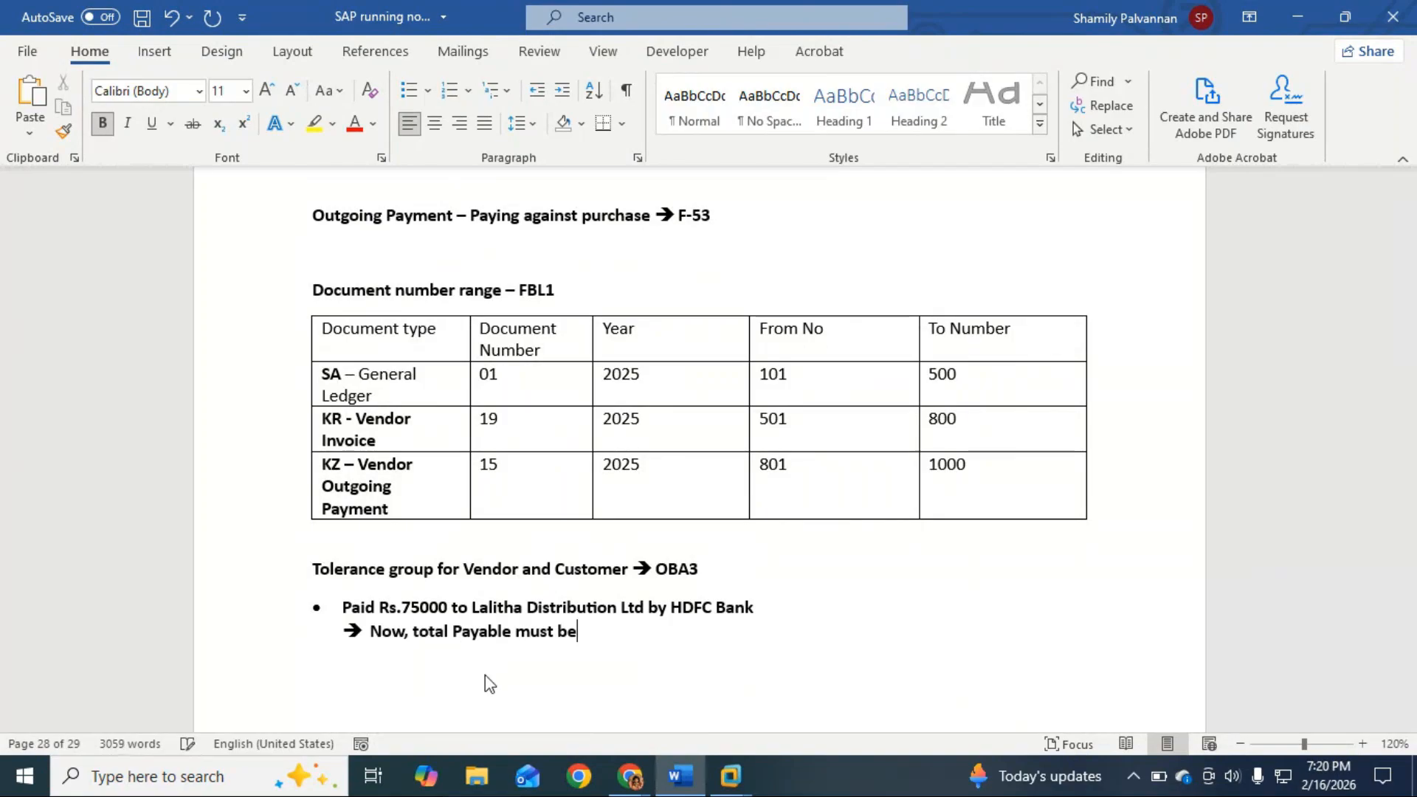
Complete the total payable line with the copied amount 225000 from the purchase invoice section, followed by "- 75000 = 150000".
{"action": "scroll", "coordinate": [517, 656], "scroll_direction": "up", "scroll_amount": 5}
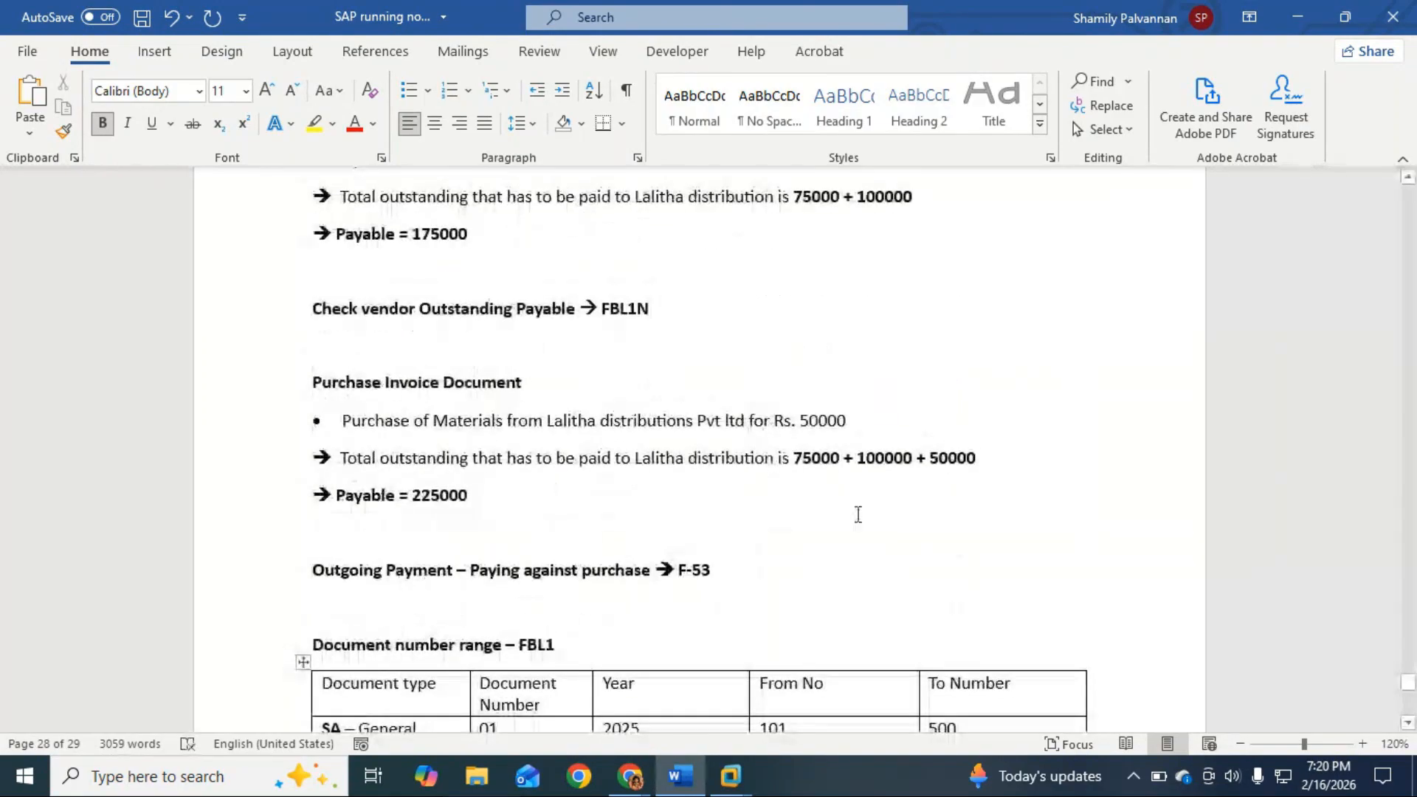
{"action": "left_click_drag", "start_coordinate": [411, 496], "coordinate": [480, 498]}
{"action": "key", "text": "ctrl+c"}
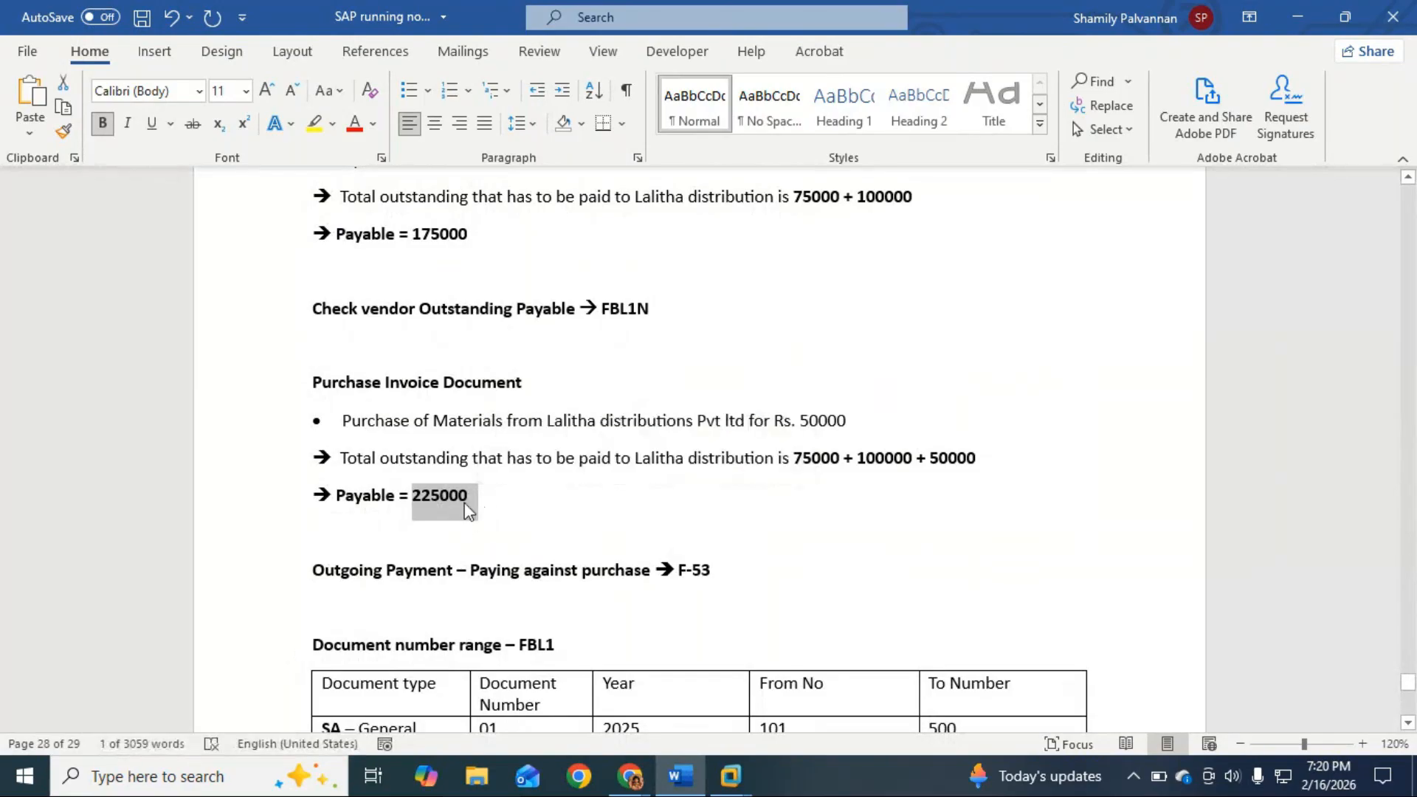
{"action": "scroll", "coordinate": [472, 517], "scroll_direction": "down", "scroll_amount": 6}
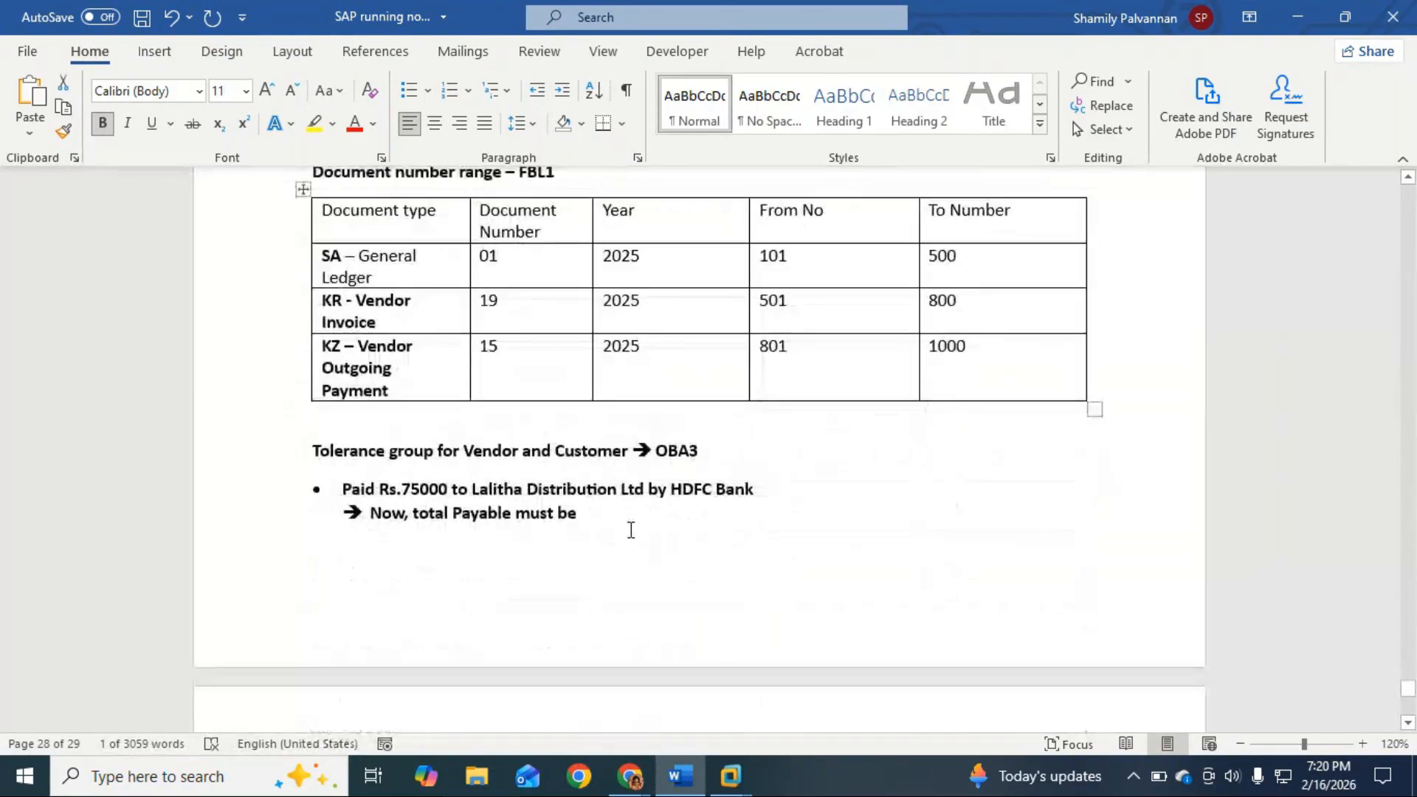
{"action": "left_click", "coordinate": [631, 530]}
{"action": "key", "text": "ctrl+v"}
{"action": "scroll", "coordinate": [629, 517], "scroll_direction": "down", "scroll_amount": 2}
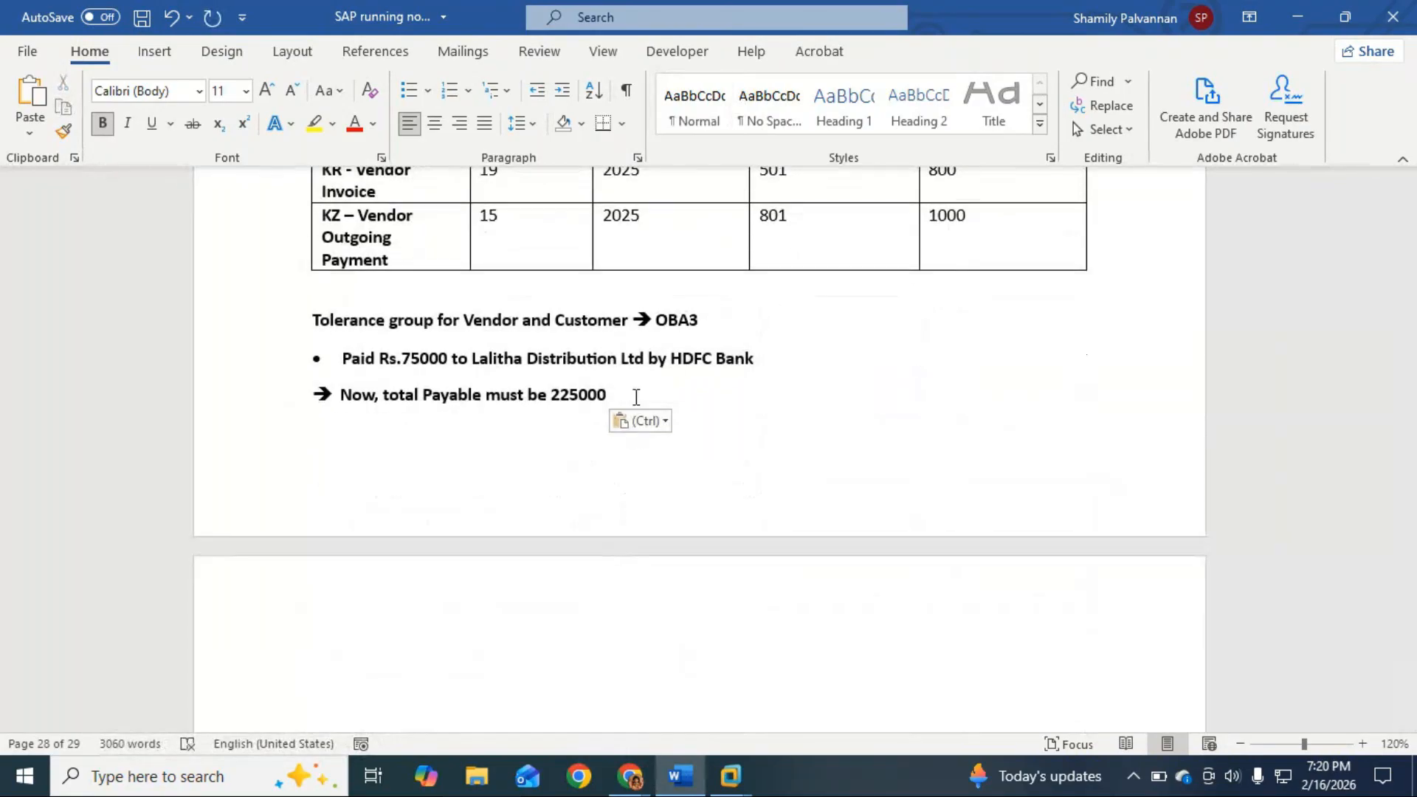
{"action": "type", "text": "- "}
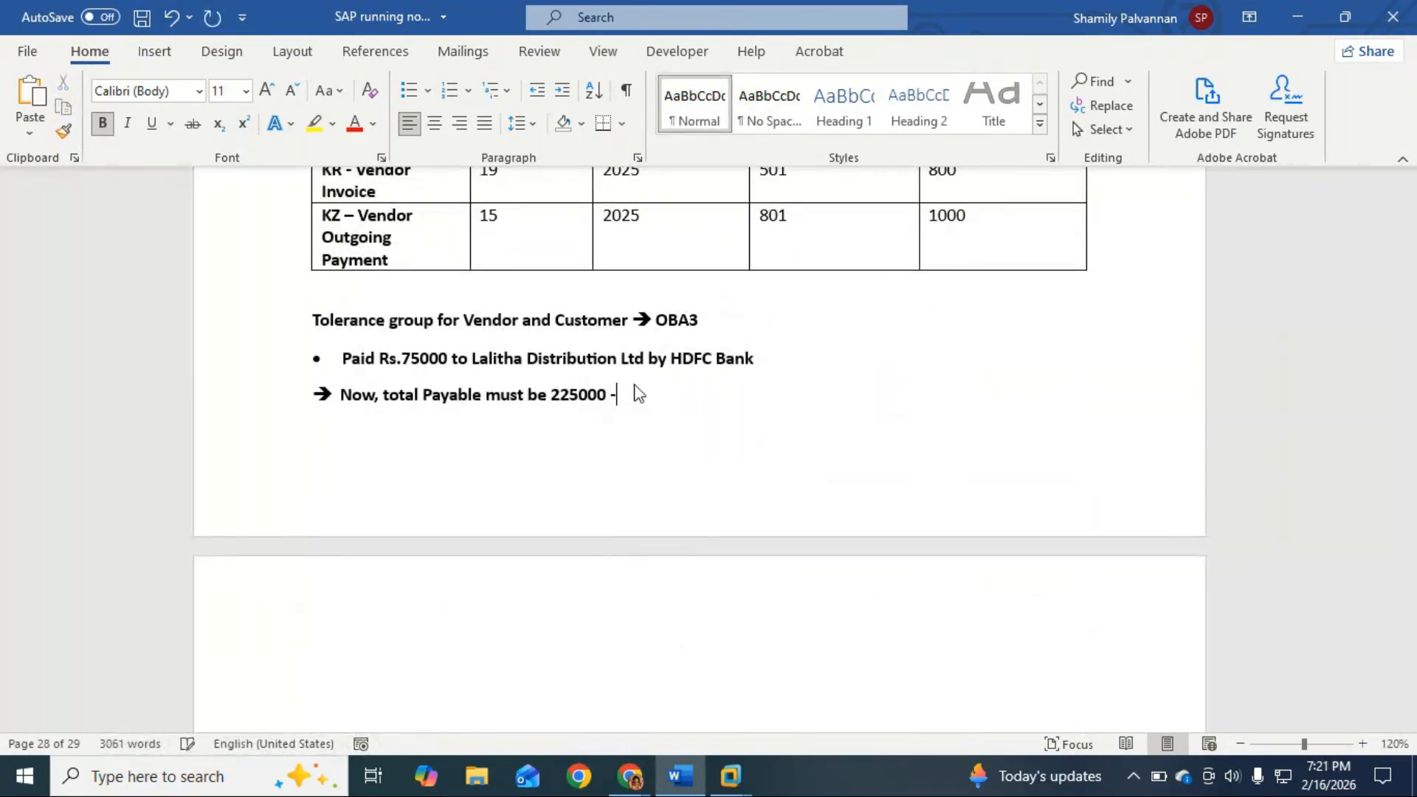
{"action": "type", "text": "75000 = 150000"}
Add the line "Lets check out Outstanding Payable" above the ICICI Bank payment bullet.
{"action": "scroll", "coordinate": [633, 421], "scroll_direction": "down", "scroll_amount": 3}
{"action": "left_click", "coordinate": [428, 486]}
{"action": "type", "text": "lets check o"}
{"action": "type", "text": "Outstand"}
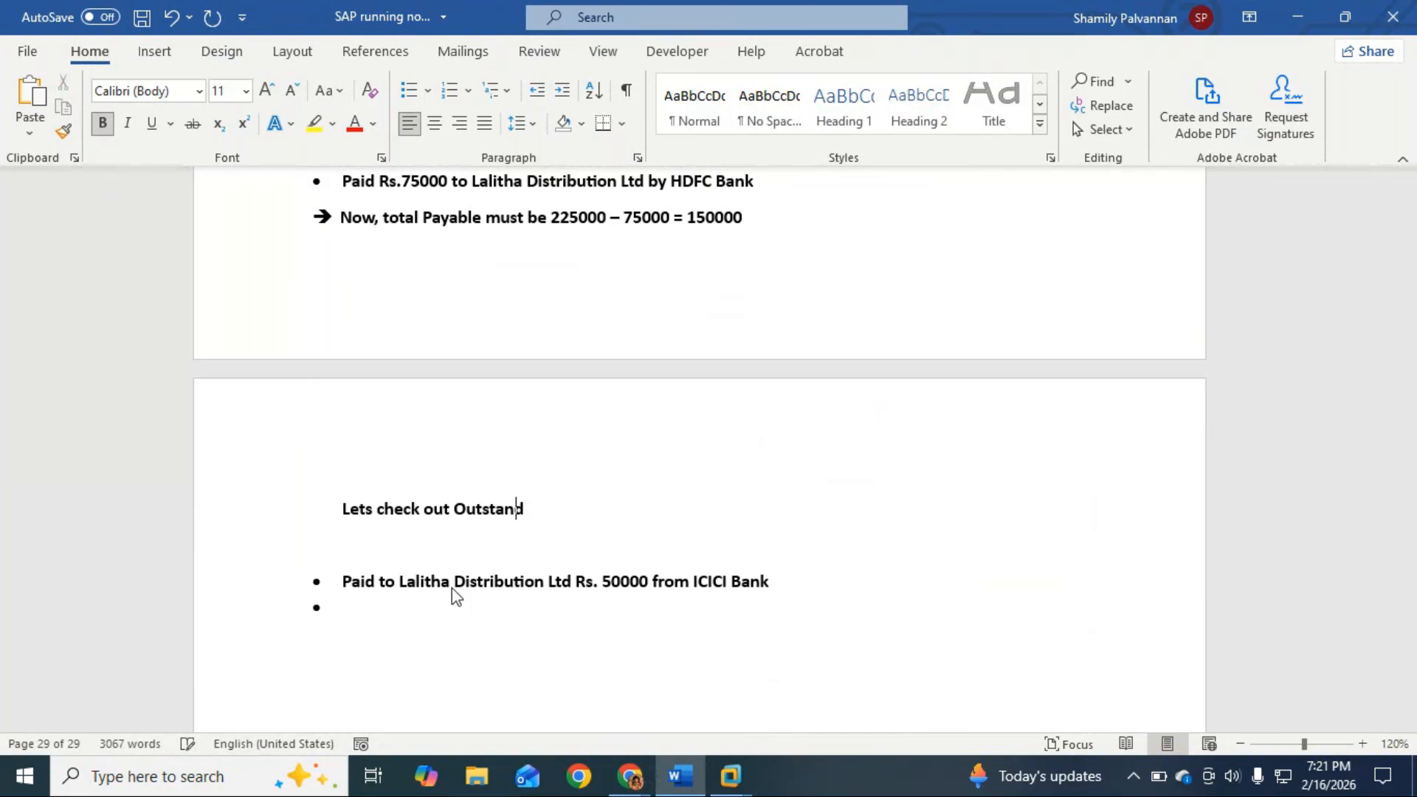
{"action": "type", "text": "ing Payable"}
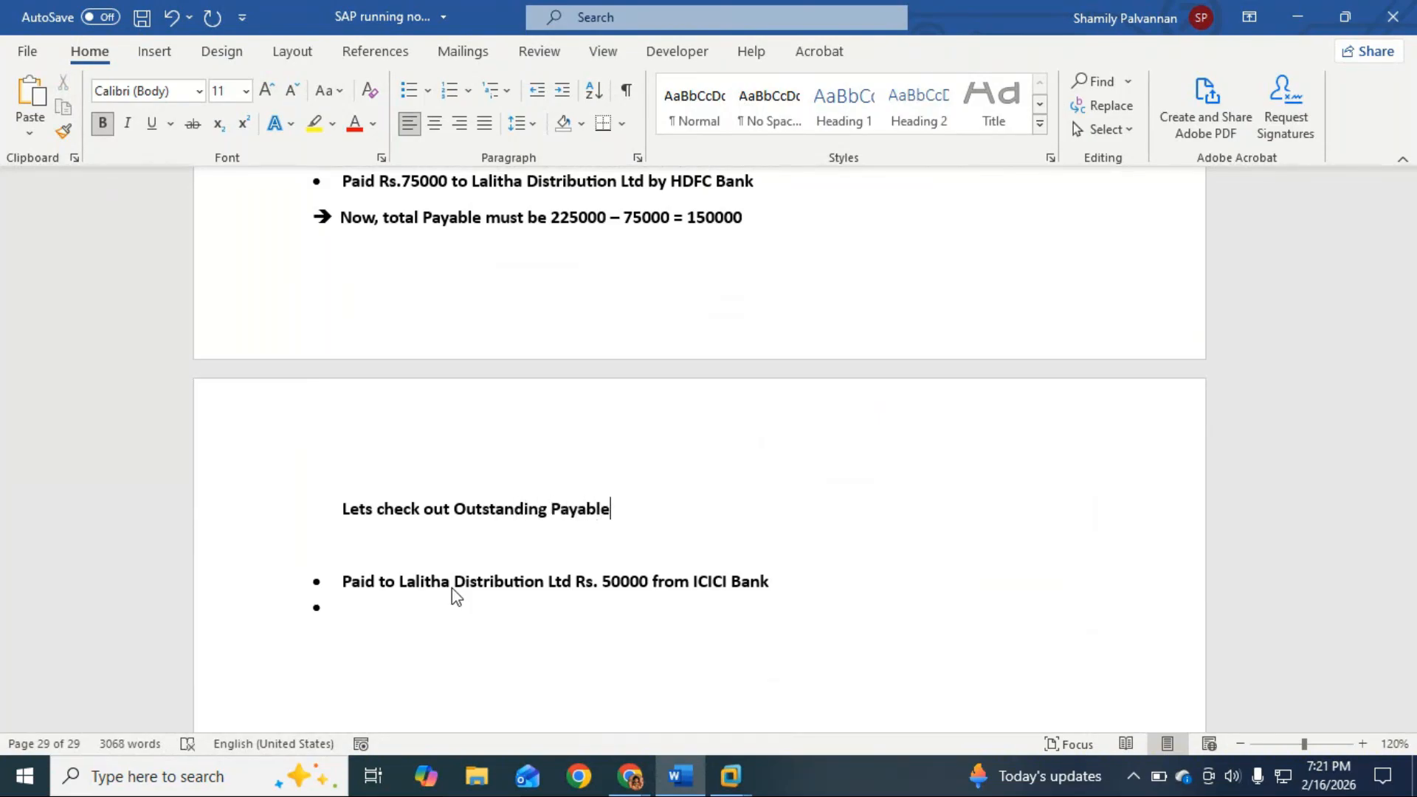
Switch to SAP and close the extra session showing the new tolerance group entry.
{"action": "key", "text": "alt+Tab"}
{"action": "key", "text": "alt+Tab"}
{"action": "key", "text": "Tab"}
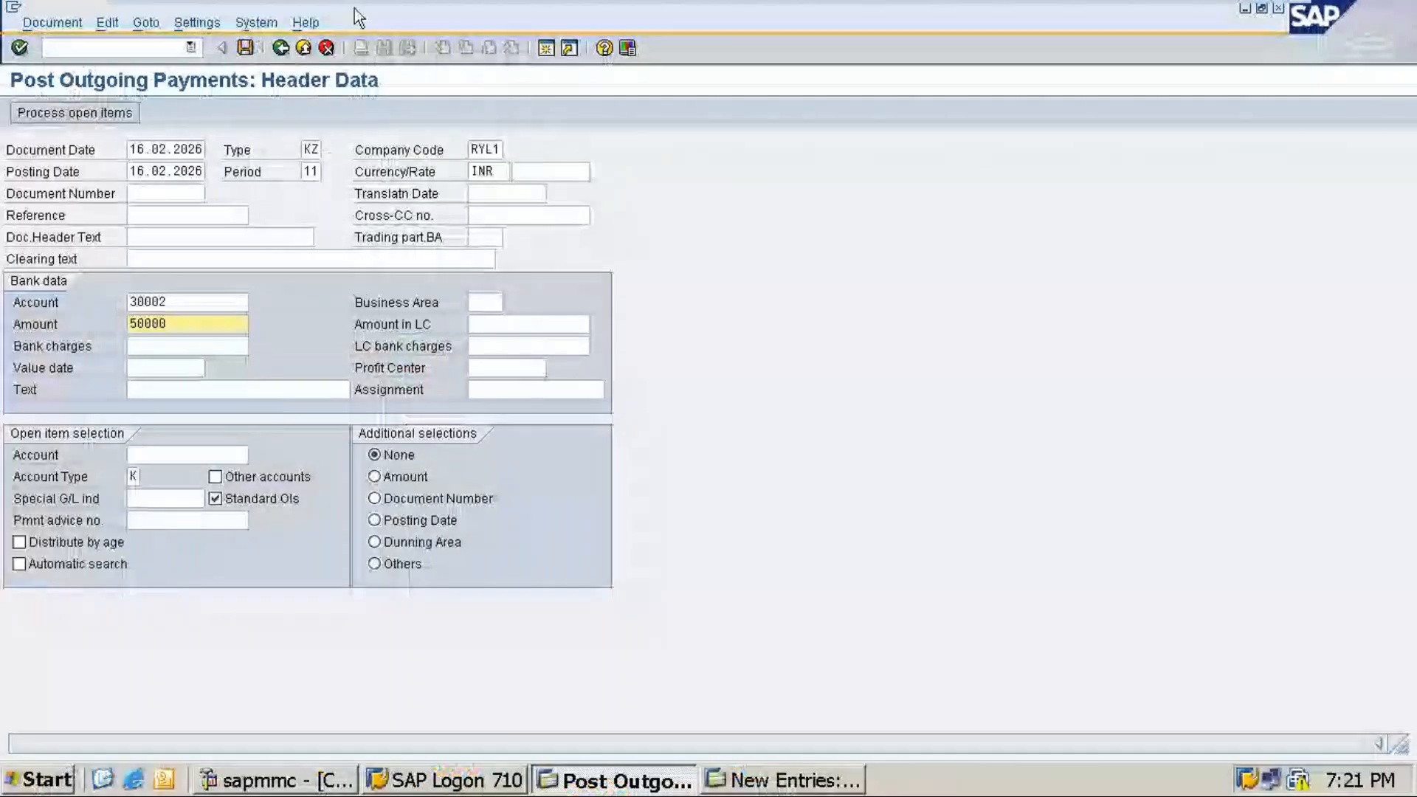
{"action": "left_click", "coordinate": [738, 781]}
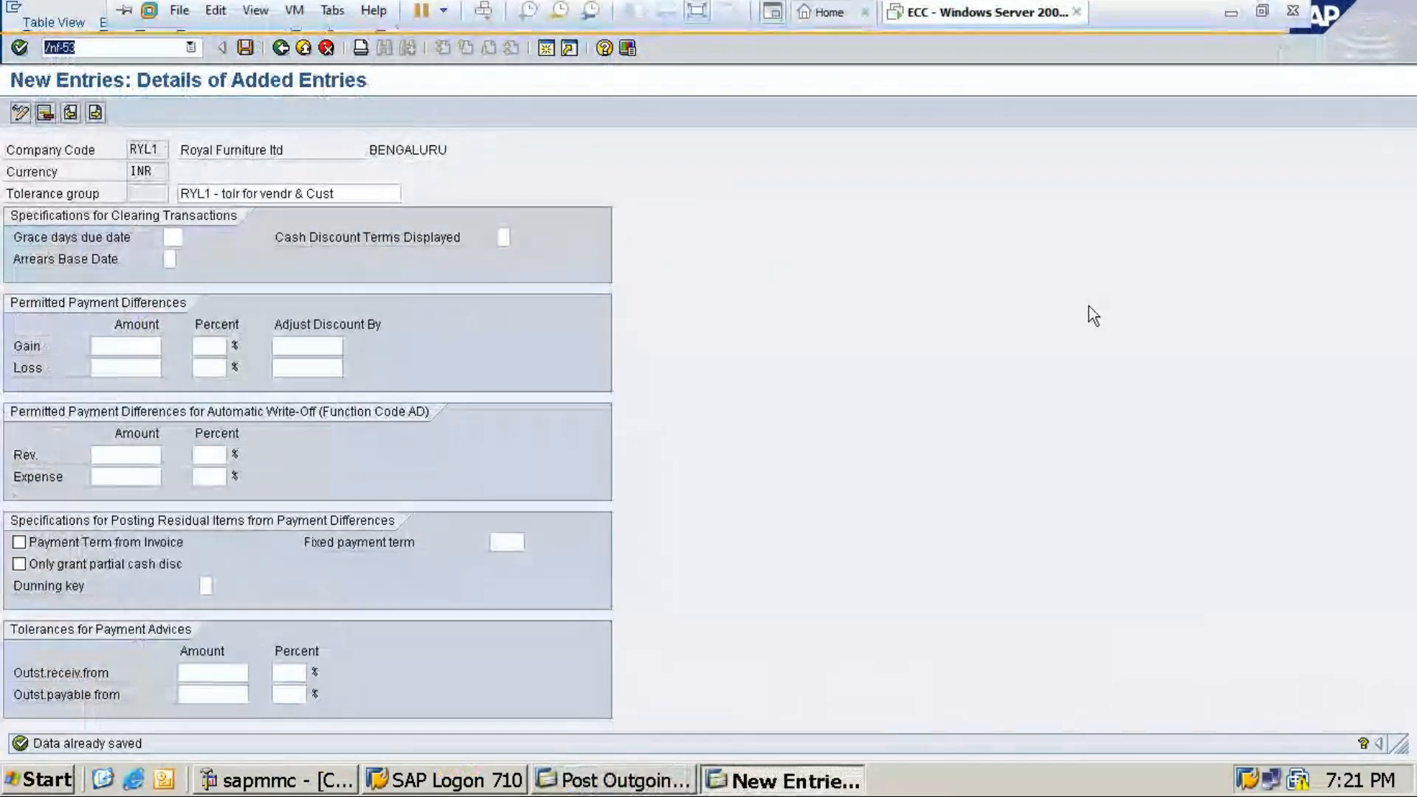
{"action": "left_click", "coordinate": [1279, 8]}
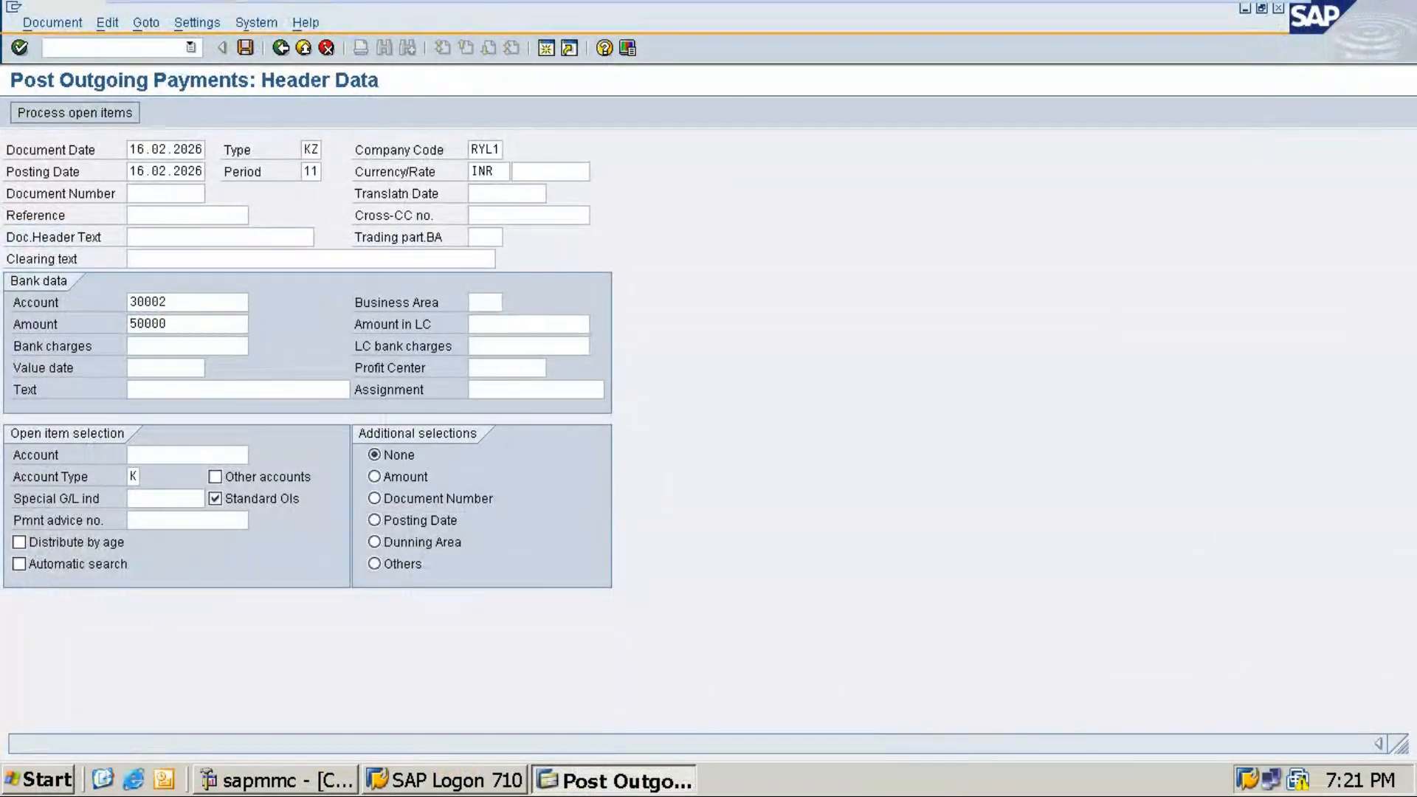
Run transaction FBL1N and display all line items of the Lalitha Distribution vendor account in company code RYL1.
{"action": "type", "text": "fbl1n"}
{"action": "key", "text": "Return"}
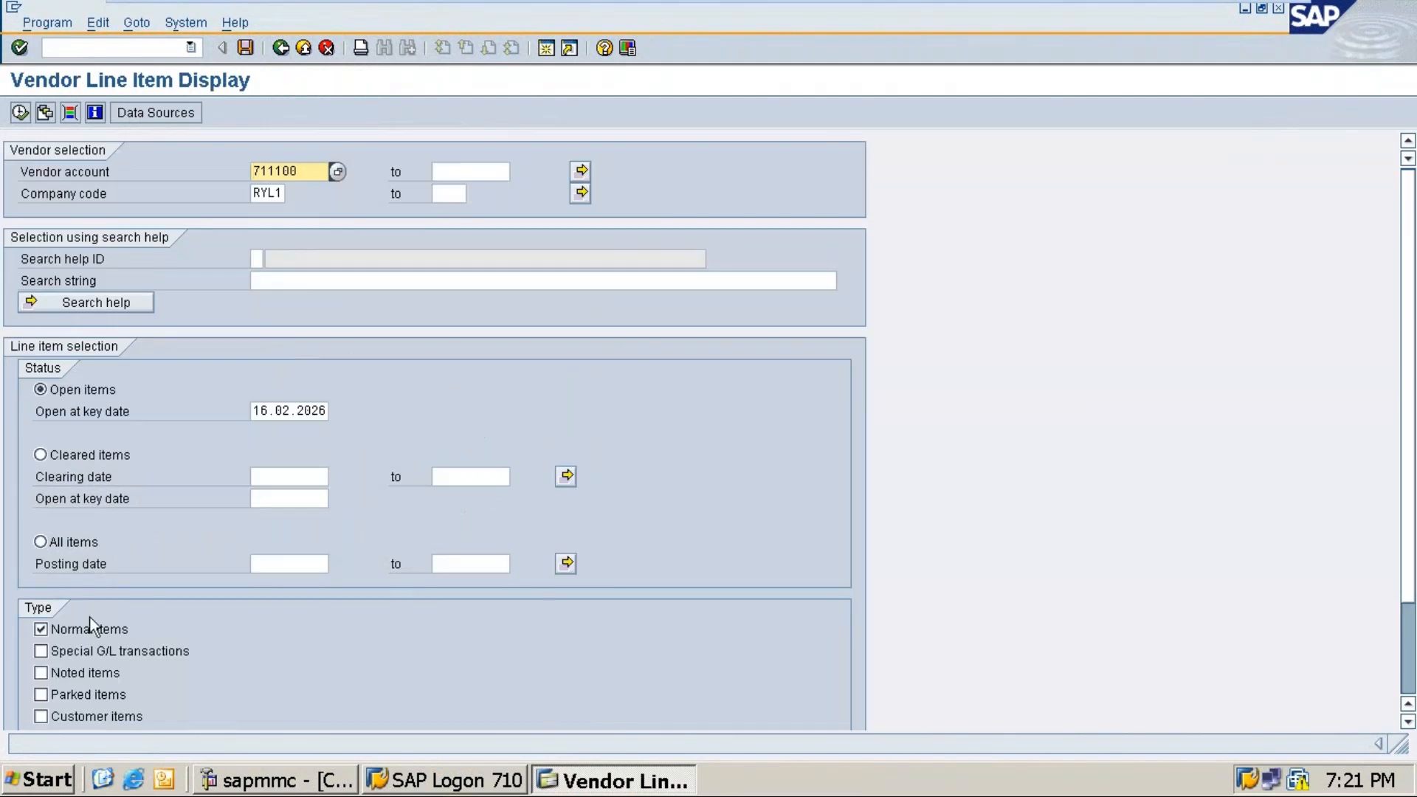
{"action": "left_click", "coordinate": [42, 543]}
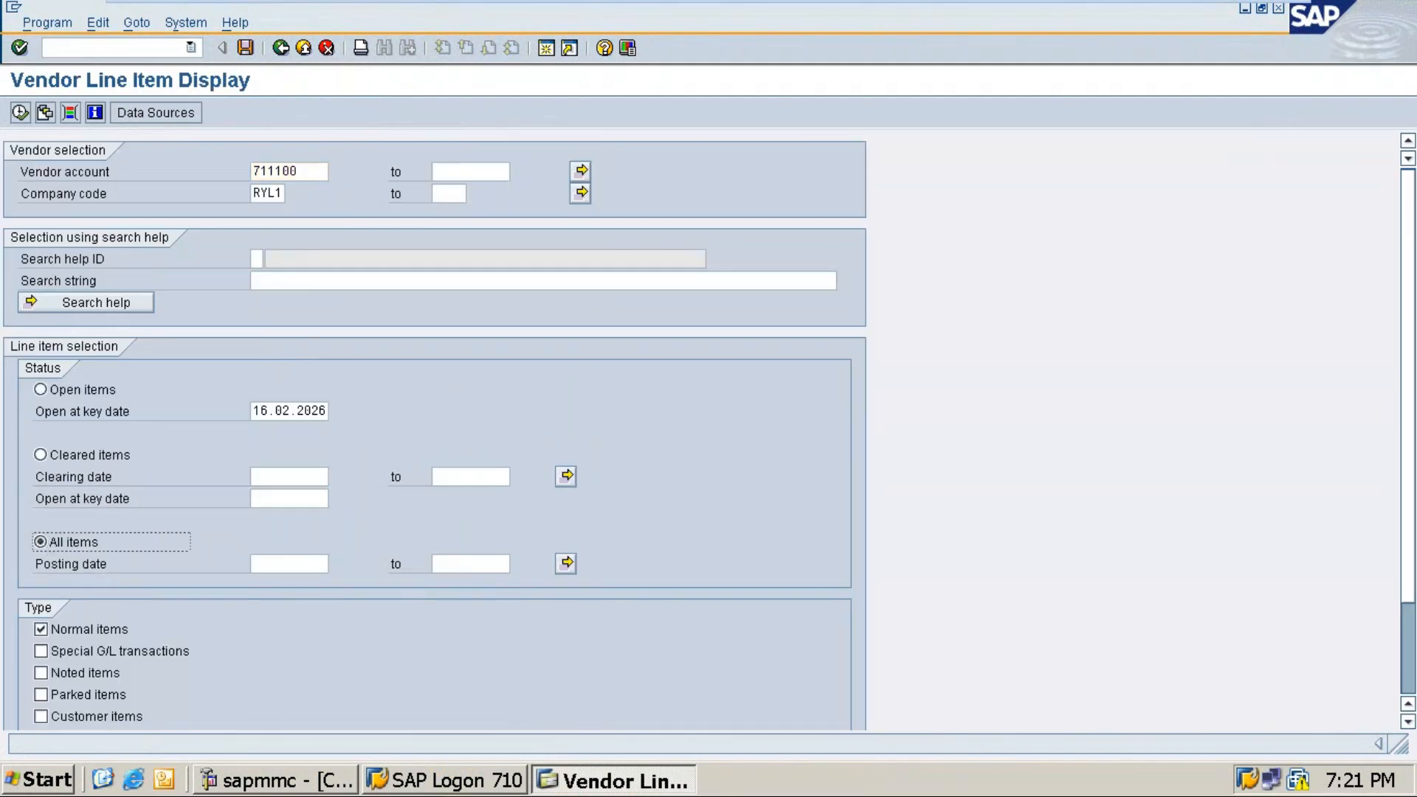
{"action": "left_click", "coordinate": [20, 112]}
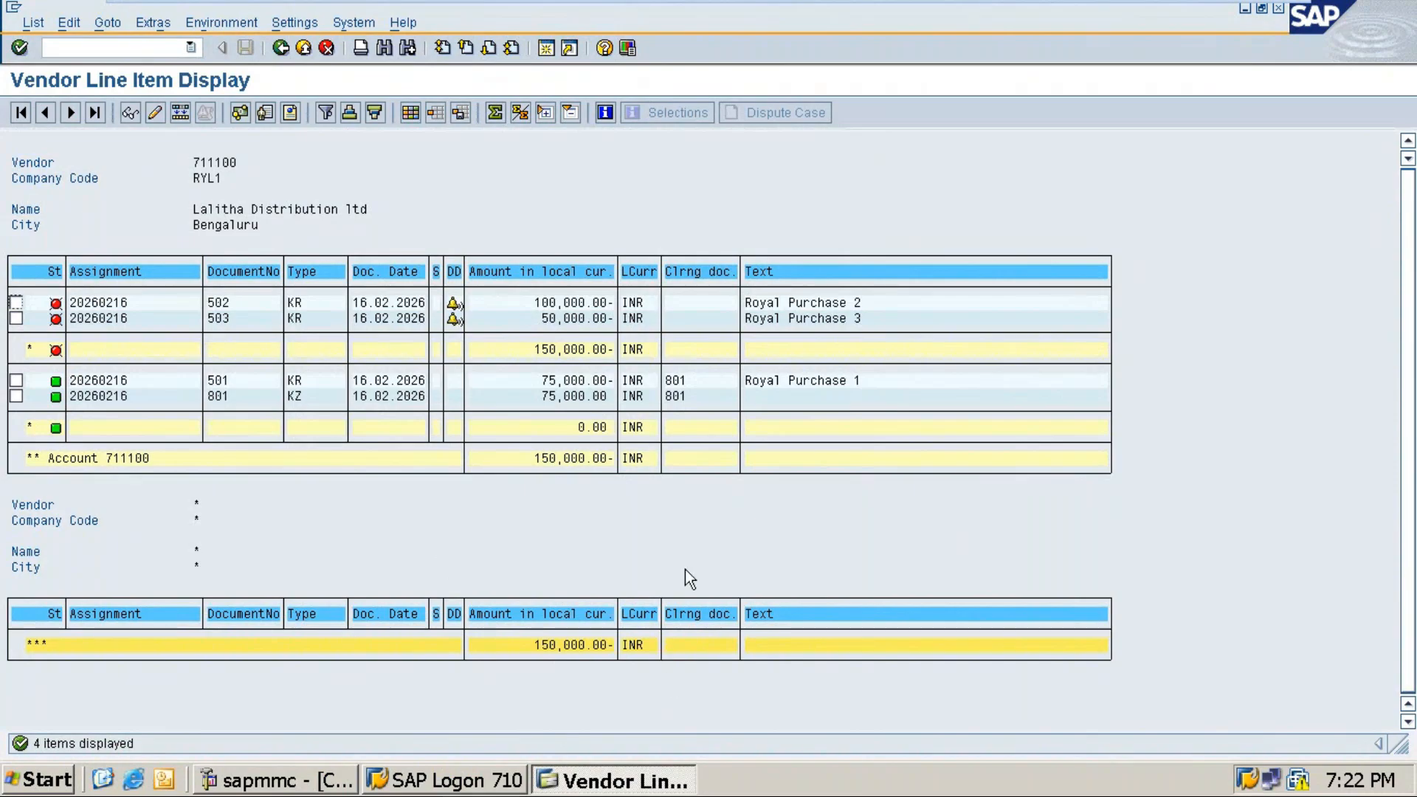
Examine the amounts and texts of the open invoices Royal Purchase 2 and Royal Purchase 3.
{"action": "left_click_drag", "start_coordinate": [534, 321], "coordinate": [584, 325]}
{"action": "key", "text": "ctrl+c"}
{"action": "left_click_drag", "start_coordinate": [506, 303], "coordinate": [888, 303]}
{"action": "key", "text": "ctrl+c"}
{"action": "left_click_drag", "start_coordinate": [522, 319], "coordinate": [874, 325]}
{"action": "key", "text": "ctrl+c"}
{"action": "mouse_move", "coordinate": [969, 74]}
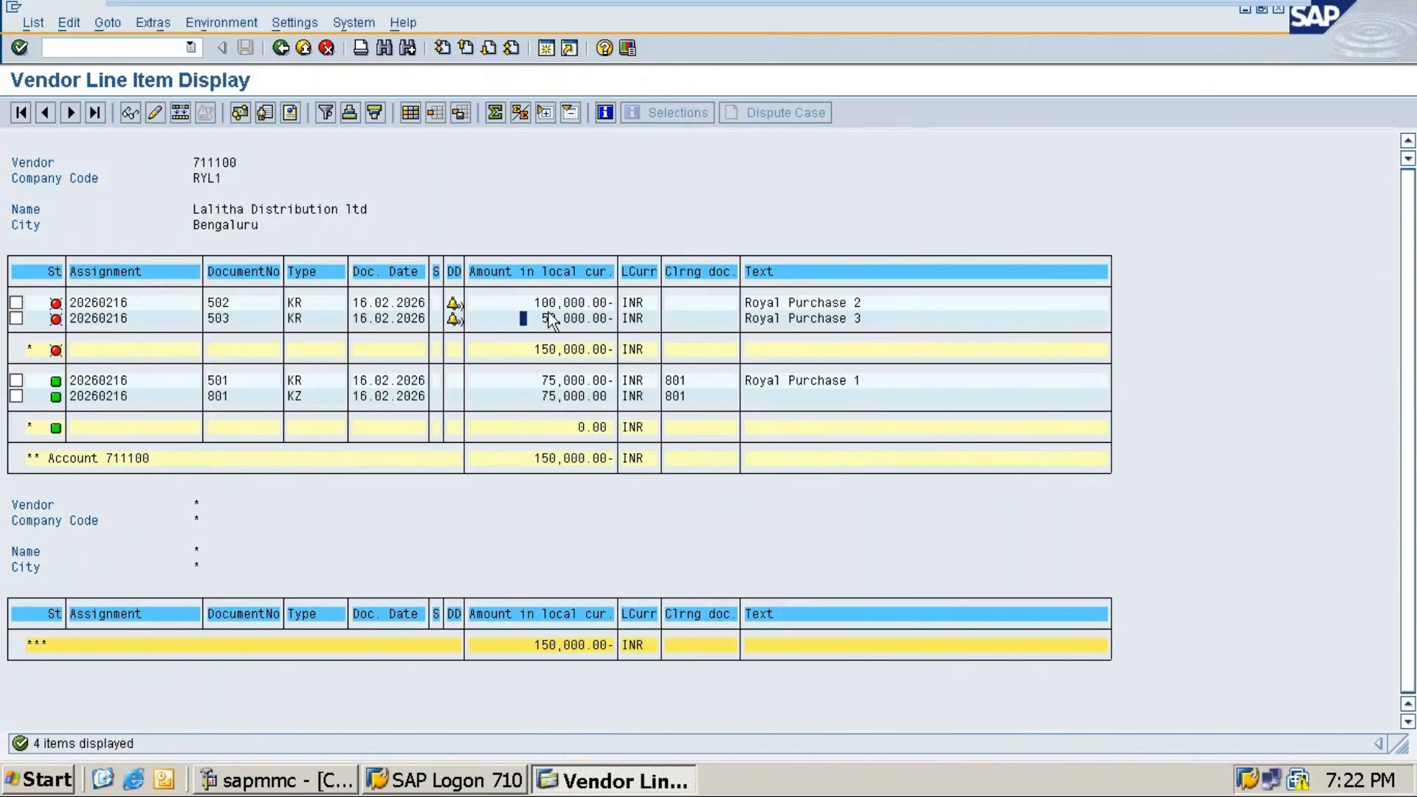
{"action": "left_click_drag", "start_coordinate": [527, 303], "coordinate": [894, 292]}
{"action": "key", "text": "ctrl+c"}
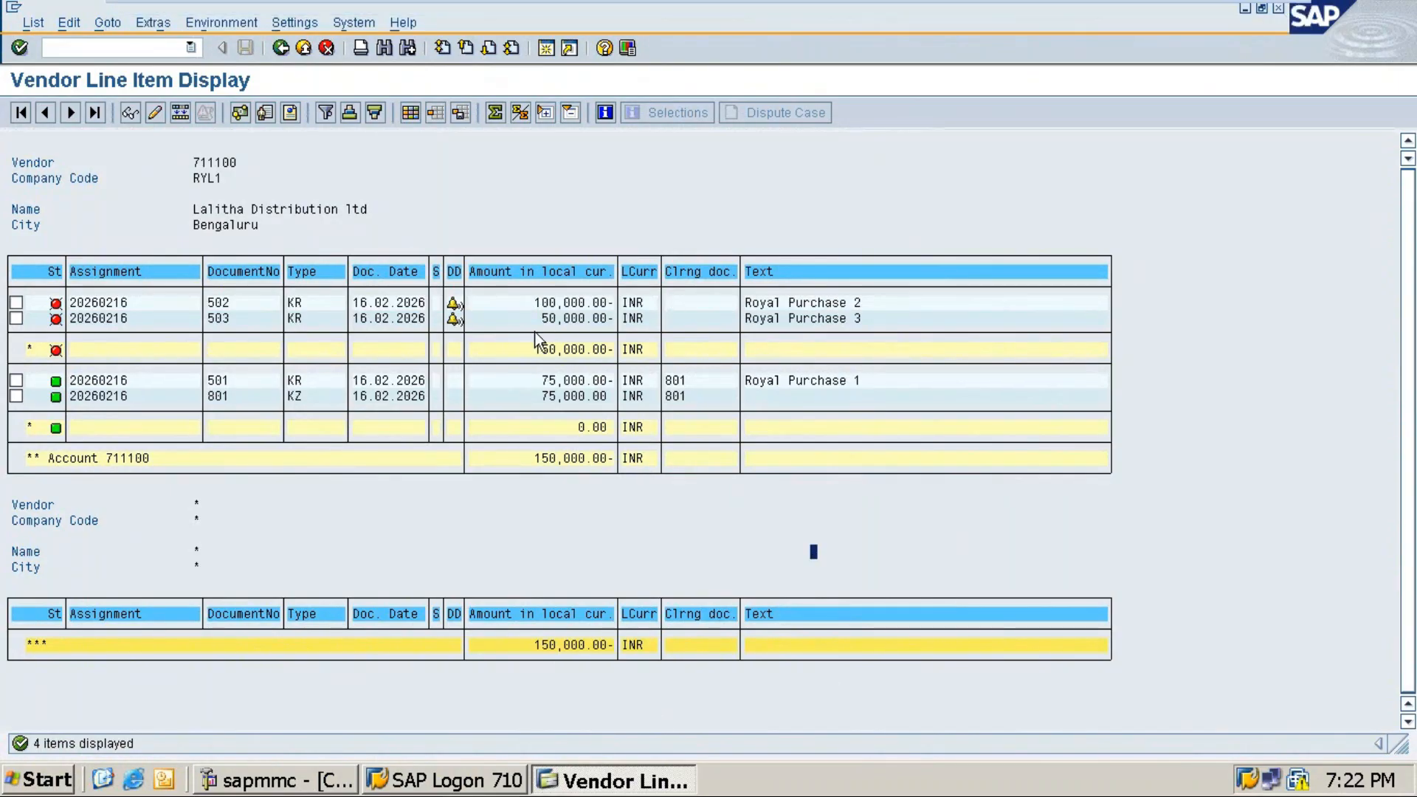
Switch to the Word notes and review the payment bullet for Lalitha Distribution Ltd from ICICI Bank.
{"action": "left_click", "coordinate": [1231, 11]}
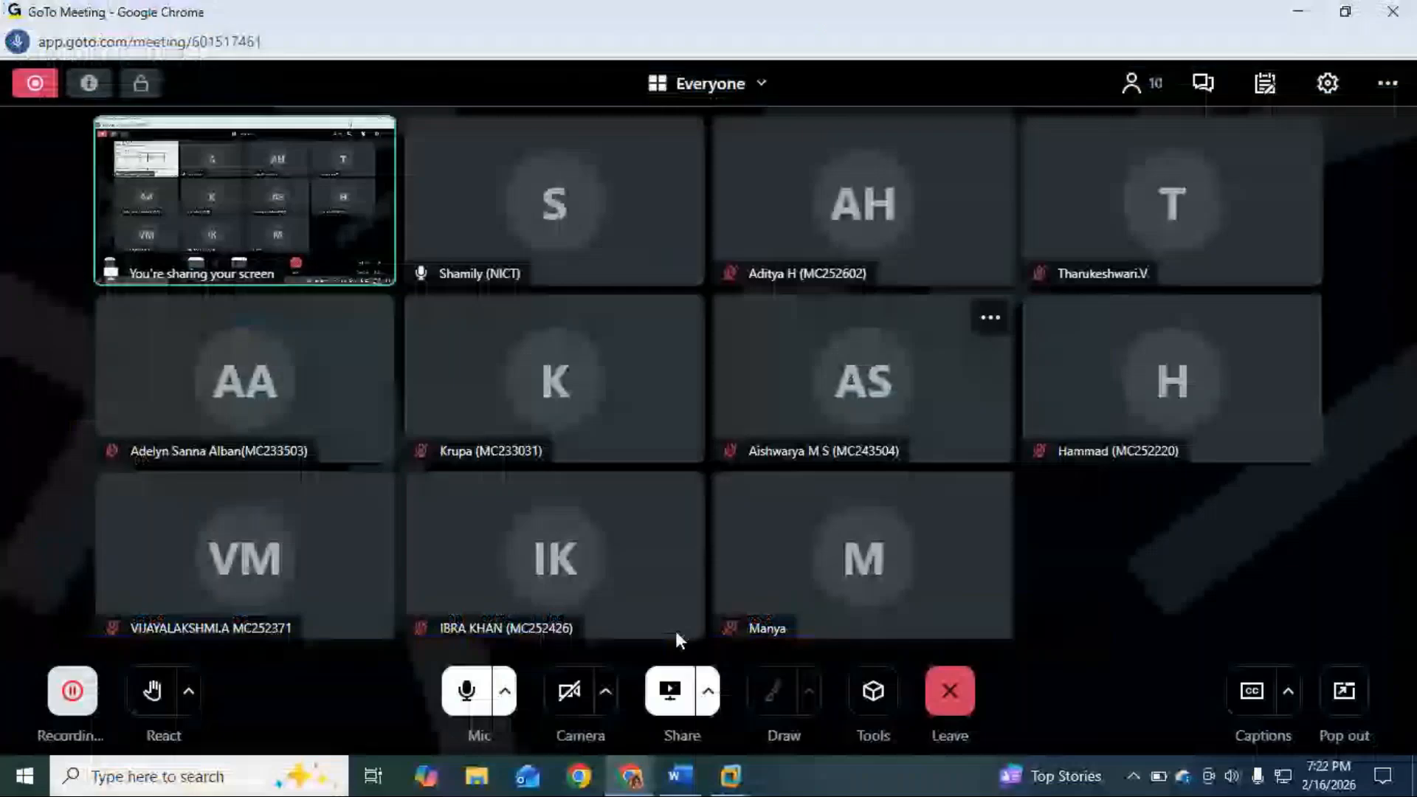
{"action": "left_click", "coordinate": [680, 777]}
{"action": "left_click", "coordinate": [400, 608]}
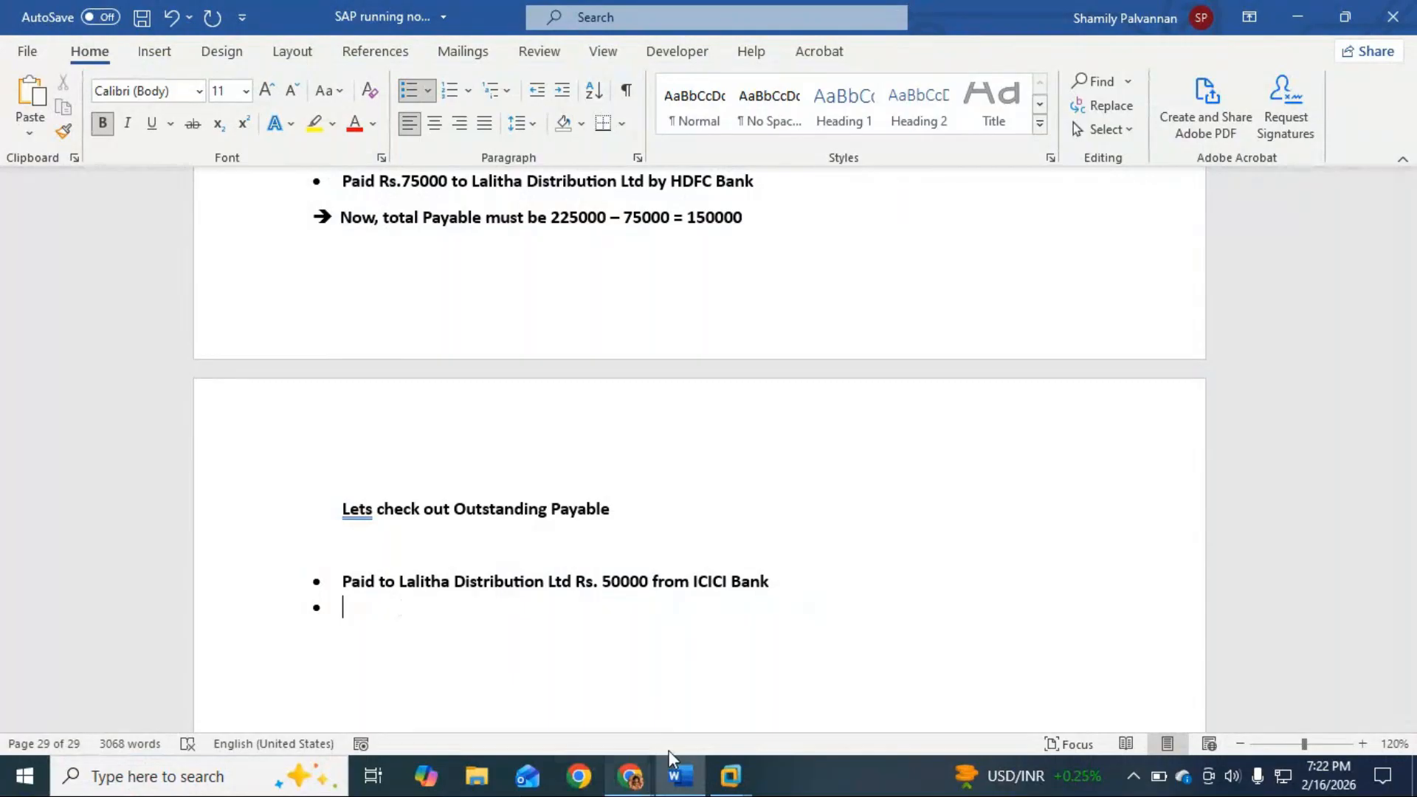
{"action": "left_click_drag", "start_coordinate": [404, 581], "coordinate": [770, 580]}
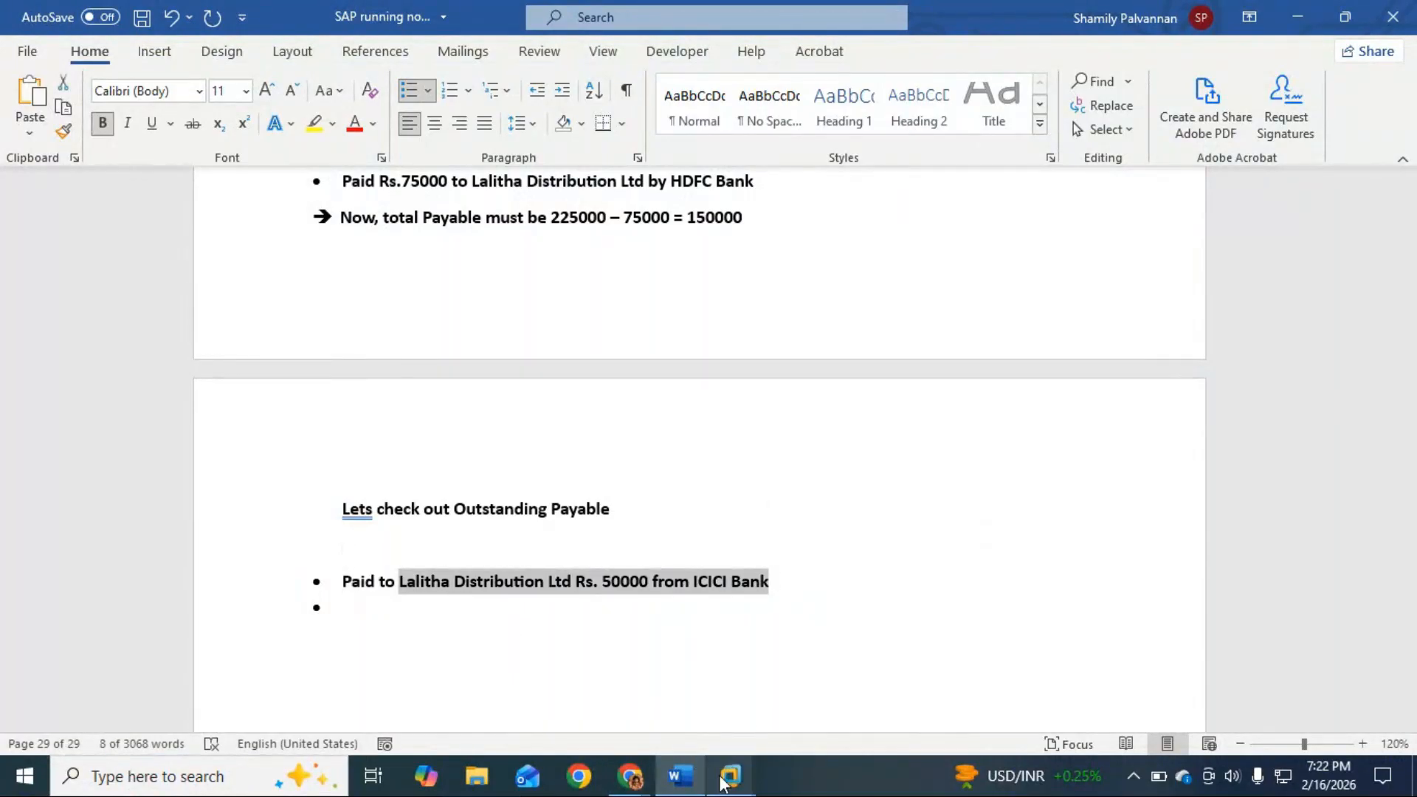
Switch to SAP and try to start the payment document in transaction F-65 with document date 16.02.2026.
{"action": "mouse_move", "coordinate": [731, 775]}
{"action": "left_click", "coordinate": [791, 679]}
{"action": "left_click", "coordinate": [147, 46]}
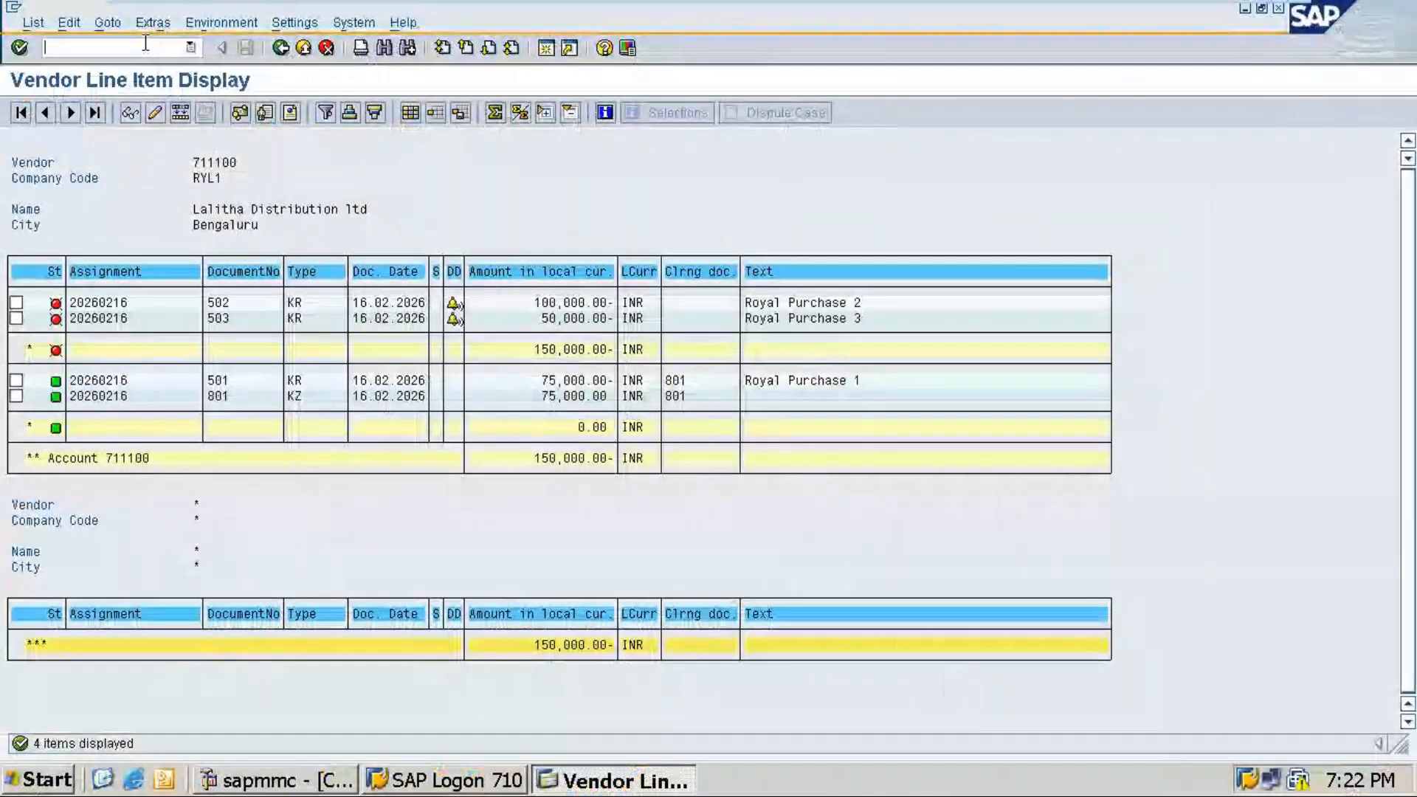
{"action": "type", "text": "/n"}
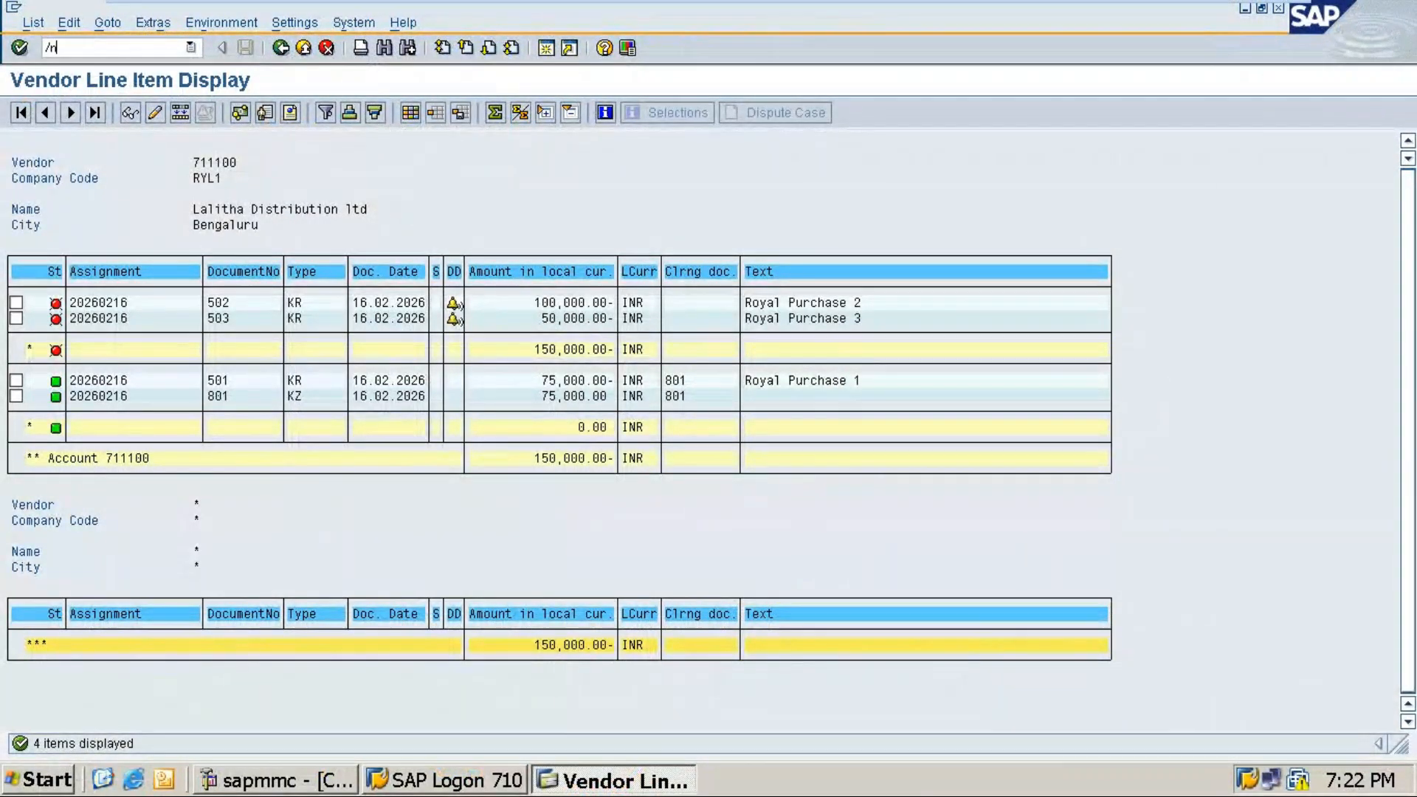
{"action": "type", "text": "f-65"}
{"action": "key", "text": "Return"}
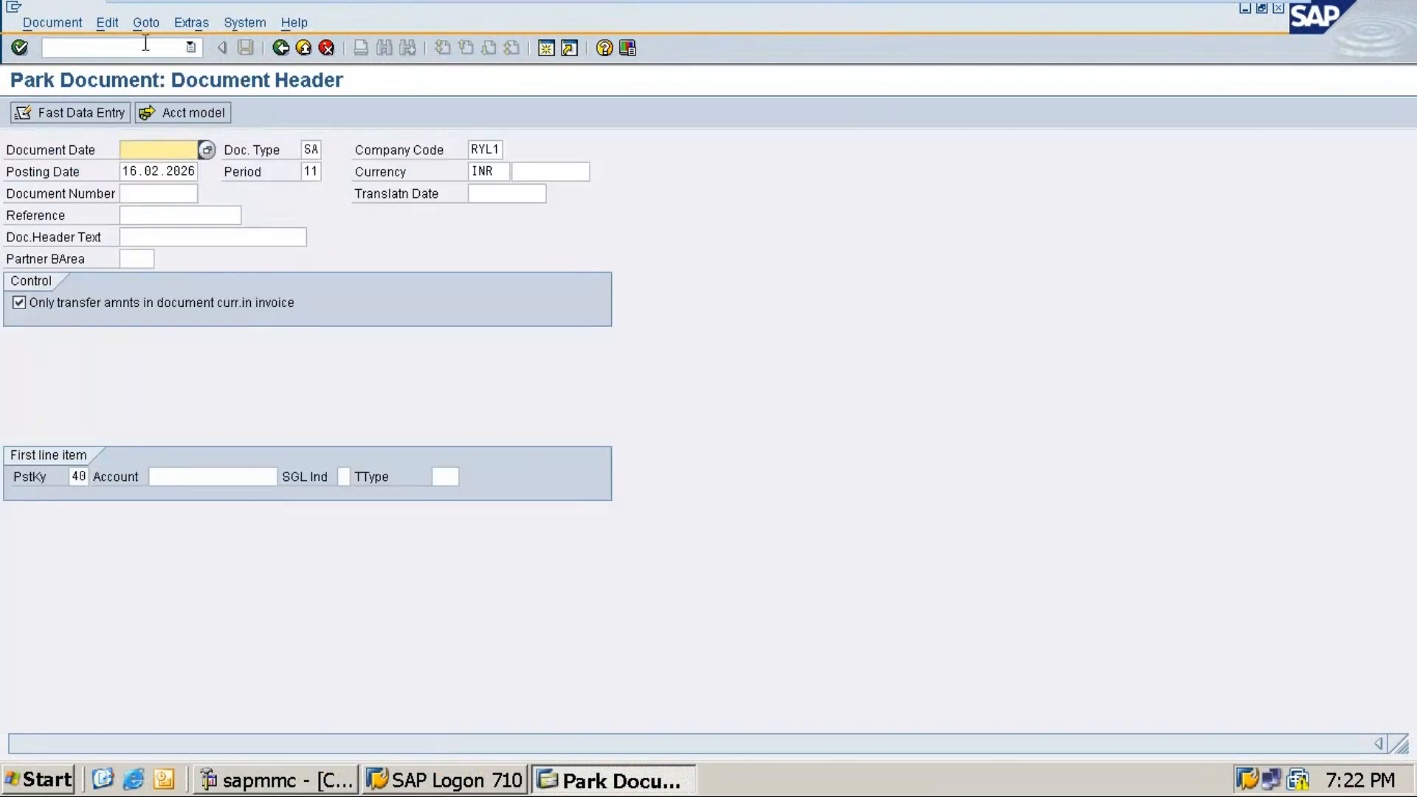
{"action": "type", "text": "16.02"}
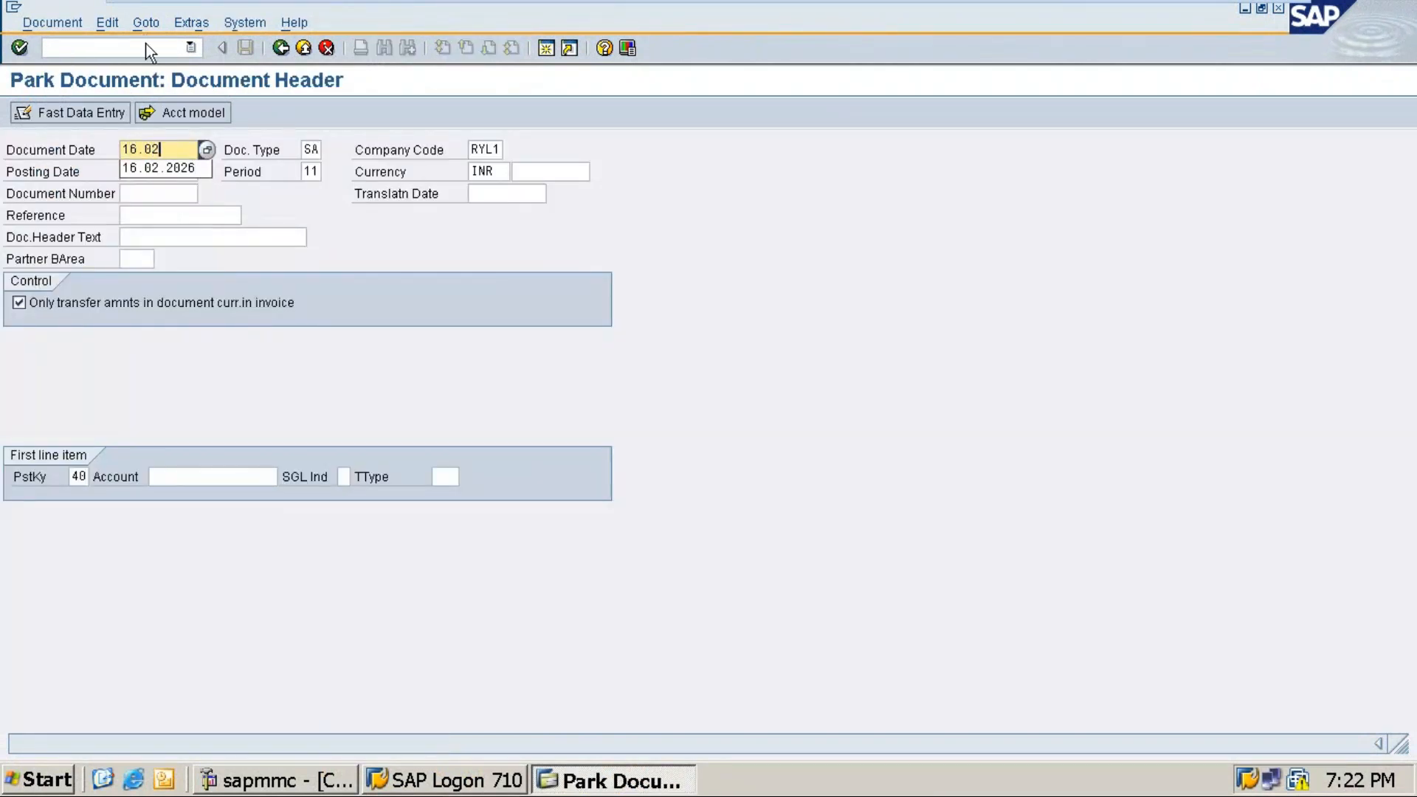
{"action": "type", "text": ".2026"}
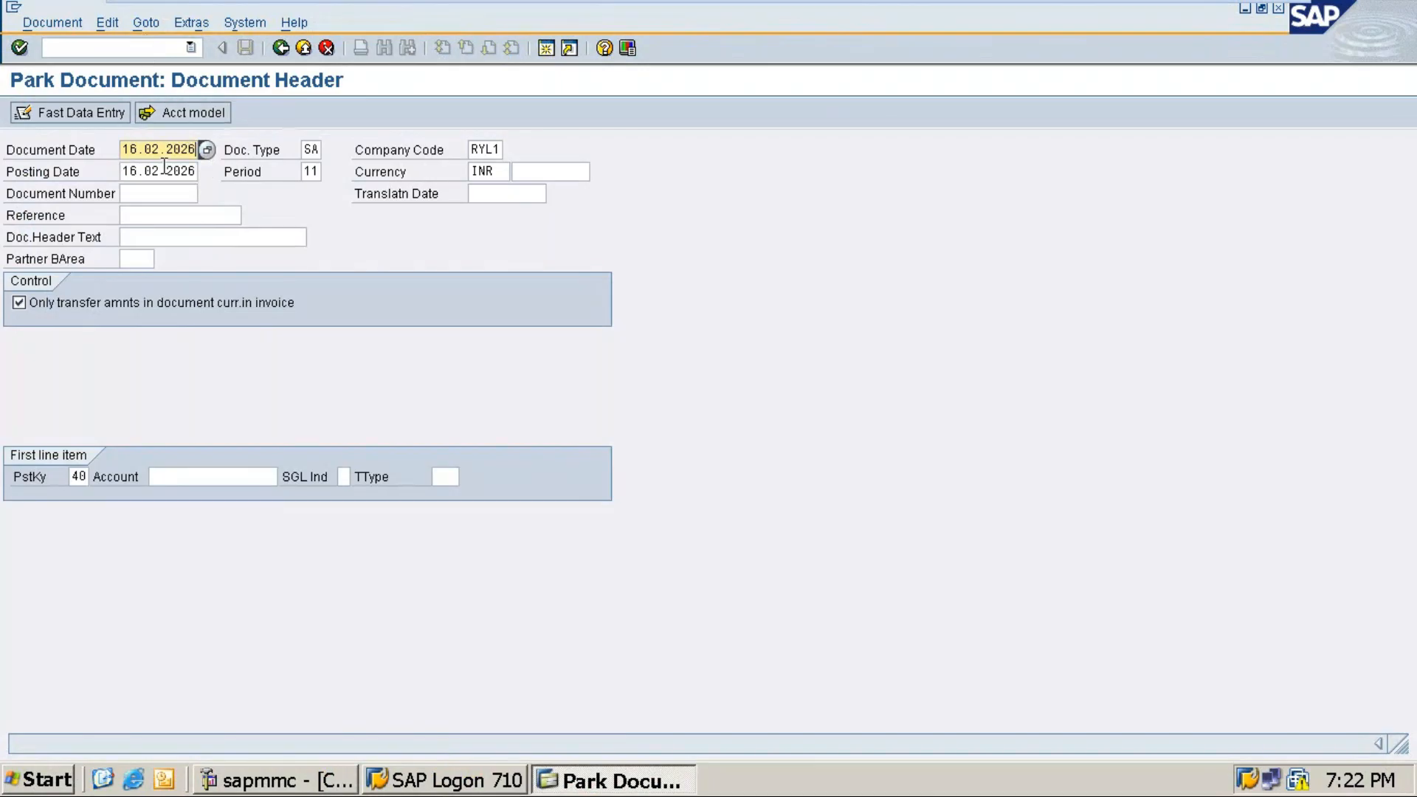
Run transaction F-53 and set the document date of the outgoing payment to 16.02.2026.
{"action": "left_click", "coordinate": [192, 48]}
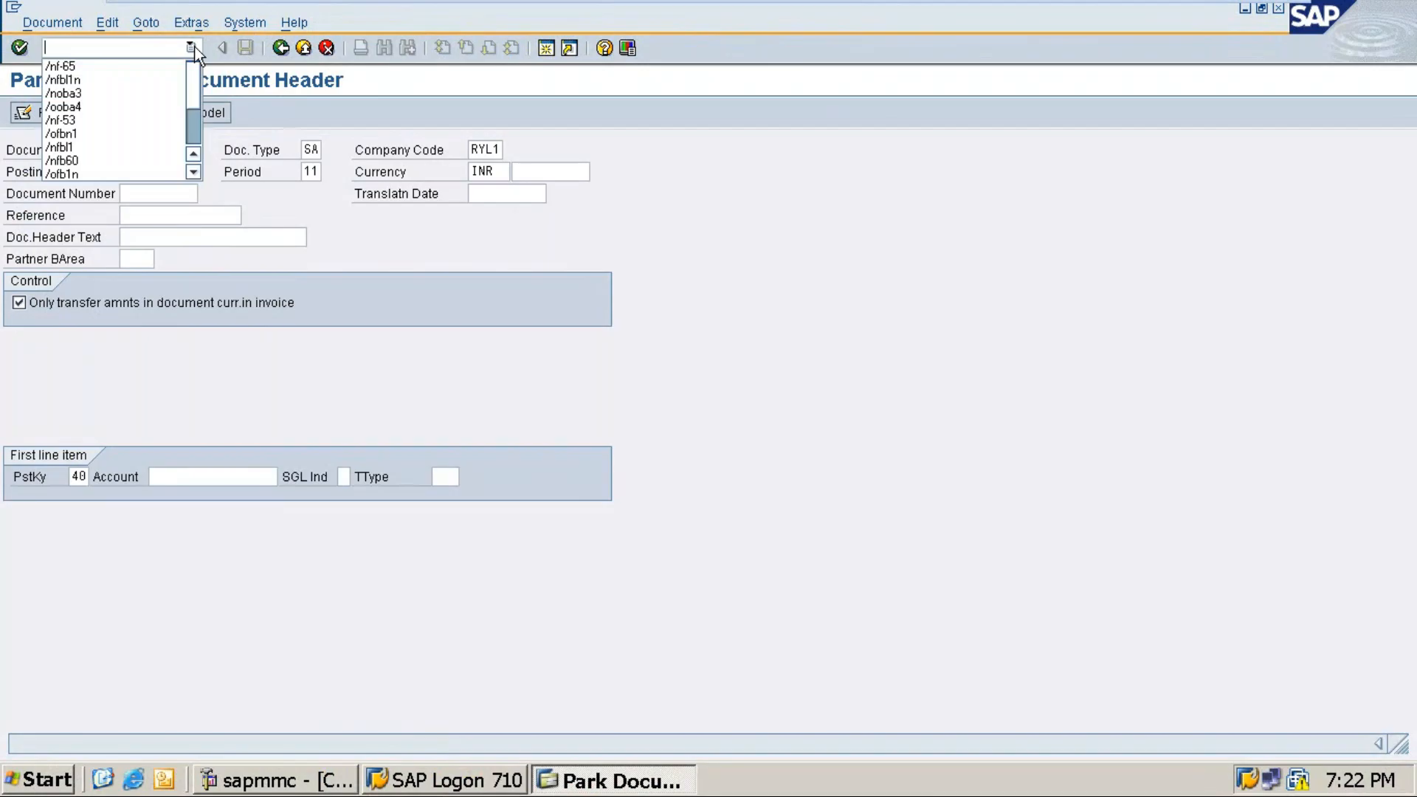
{"action": "left_click", "coordinate": [100, 120]}
{"action": "key", "text": "Return"}
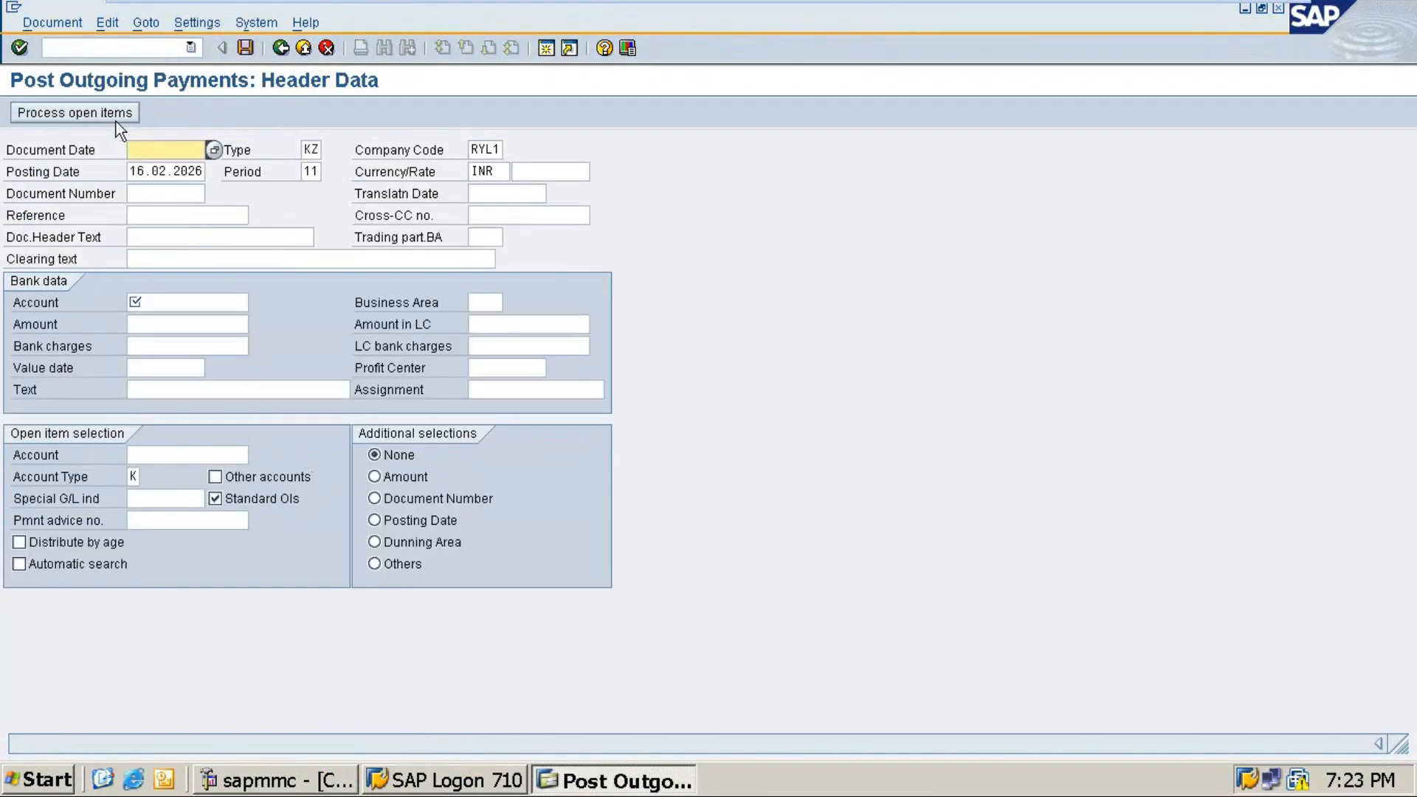
{"action": "type", "text": "16"}
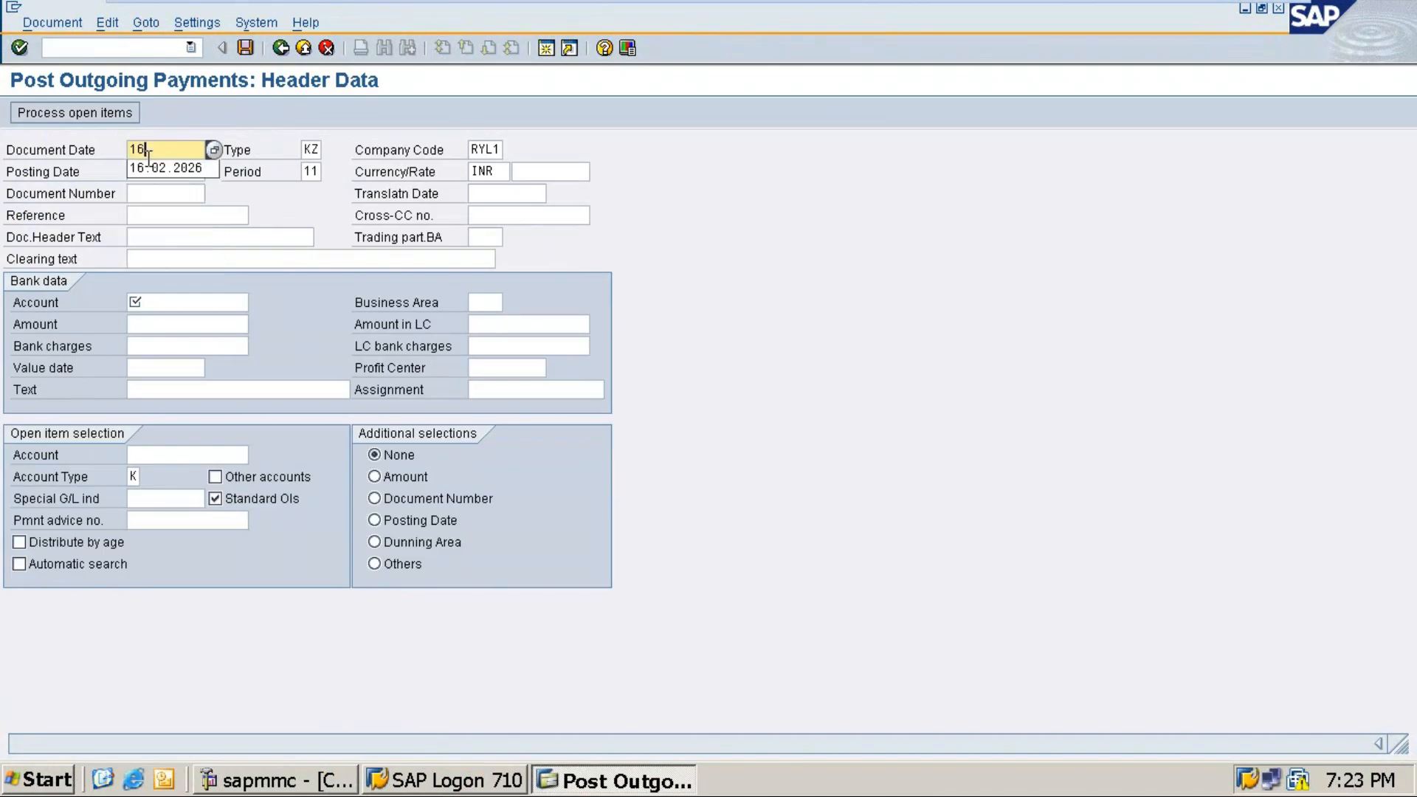
{"action": "type", "text": ".02.2026"}
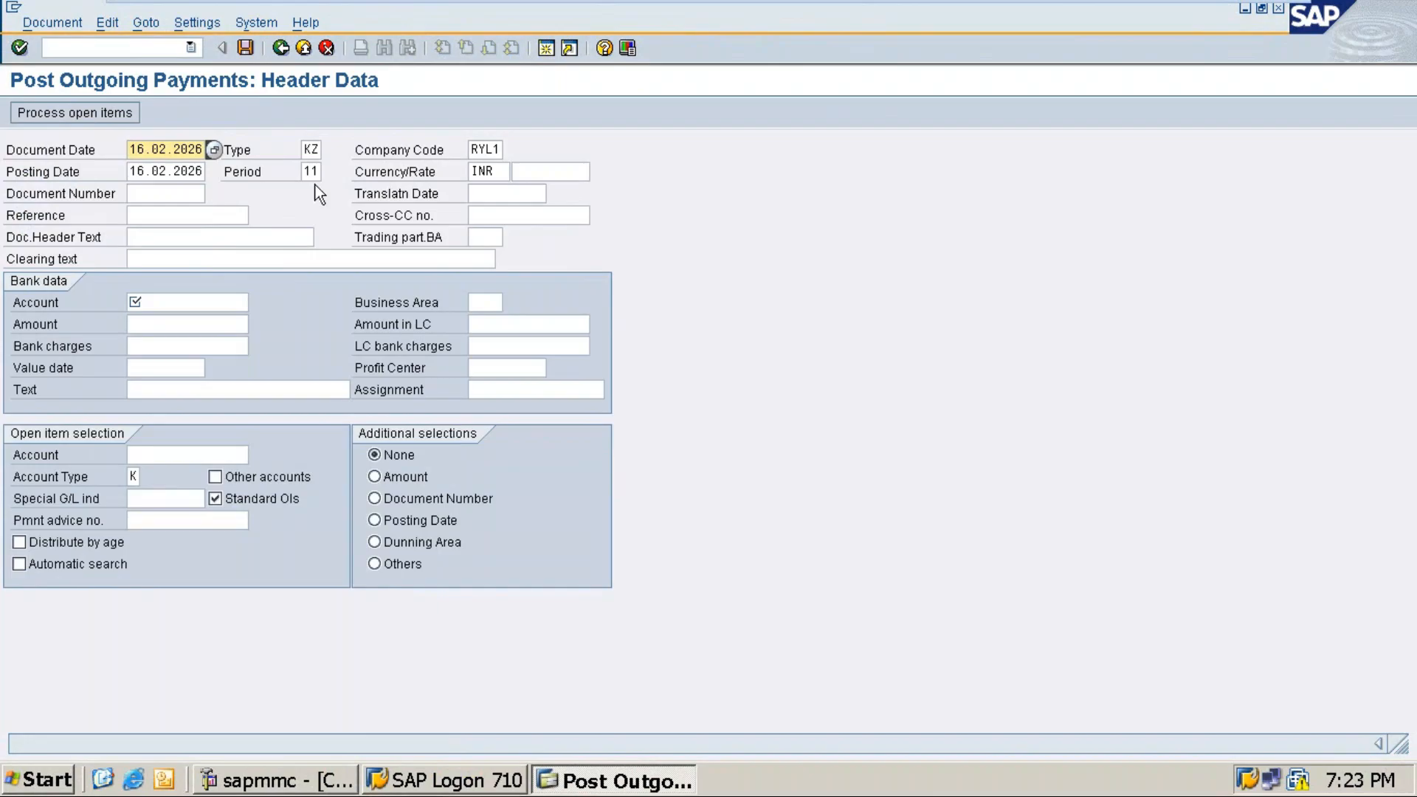
{"action": "left_click", "coordinate": [163, 258]}
{"action": "type", "text": "p"}
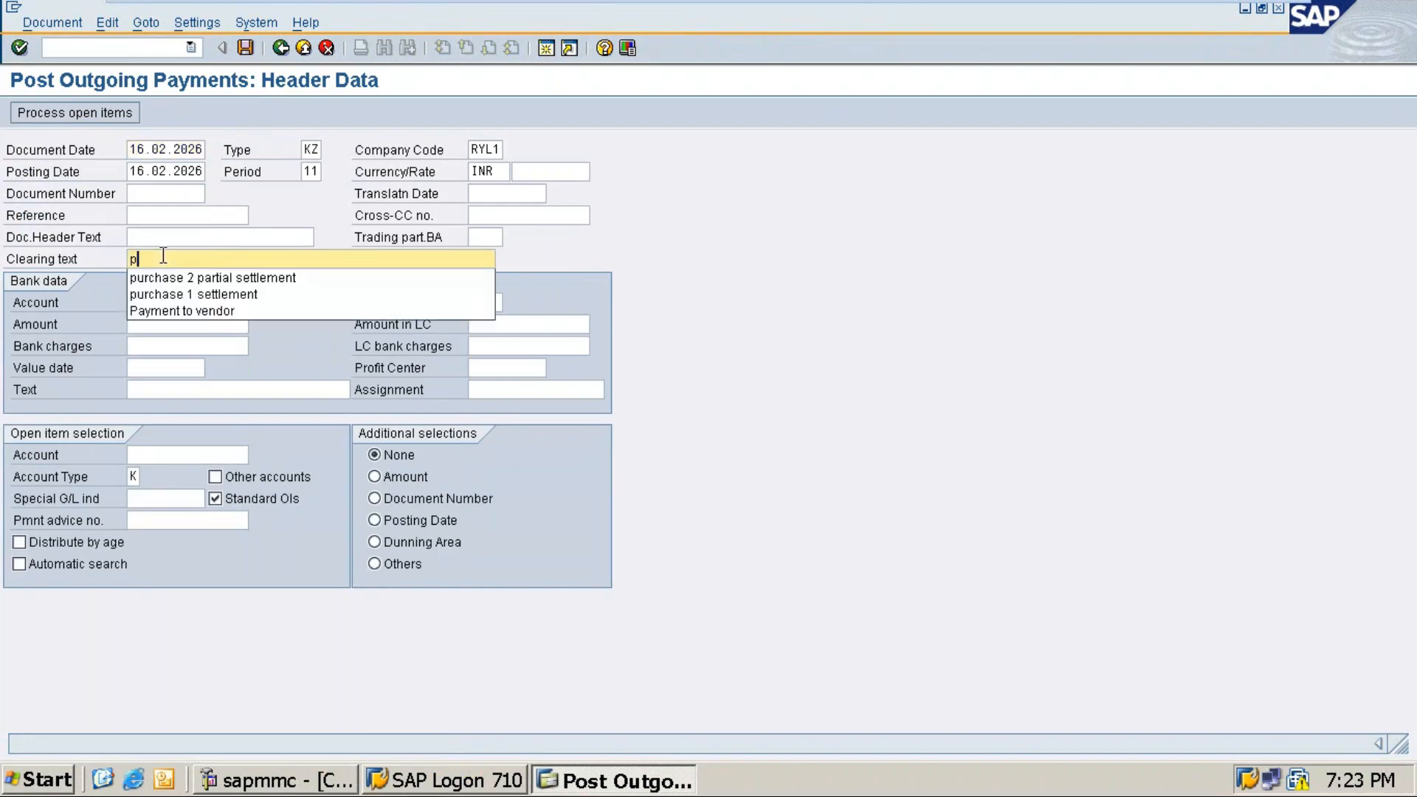
{"action": "key", "text": "BackSpace"}
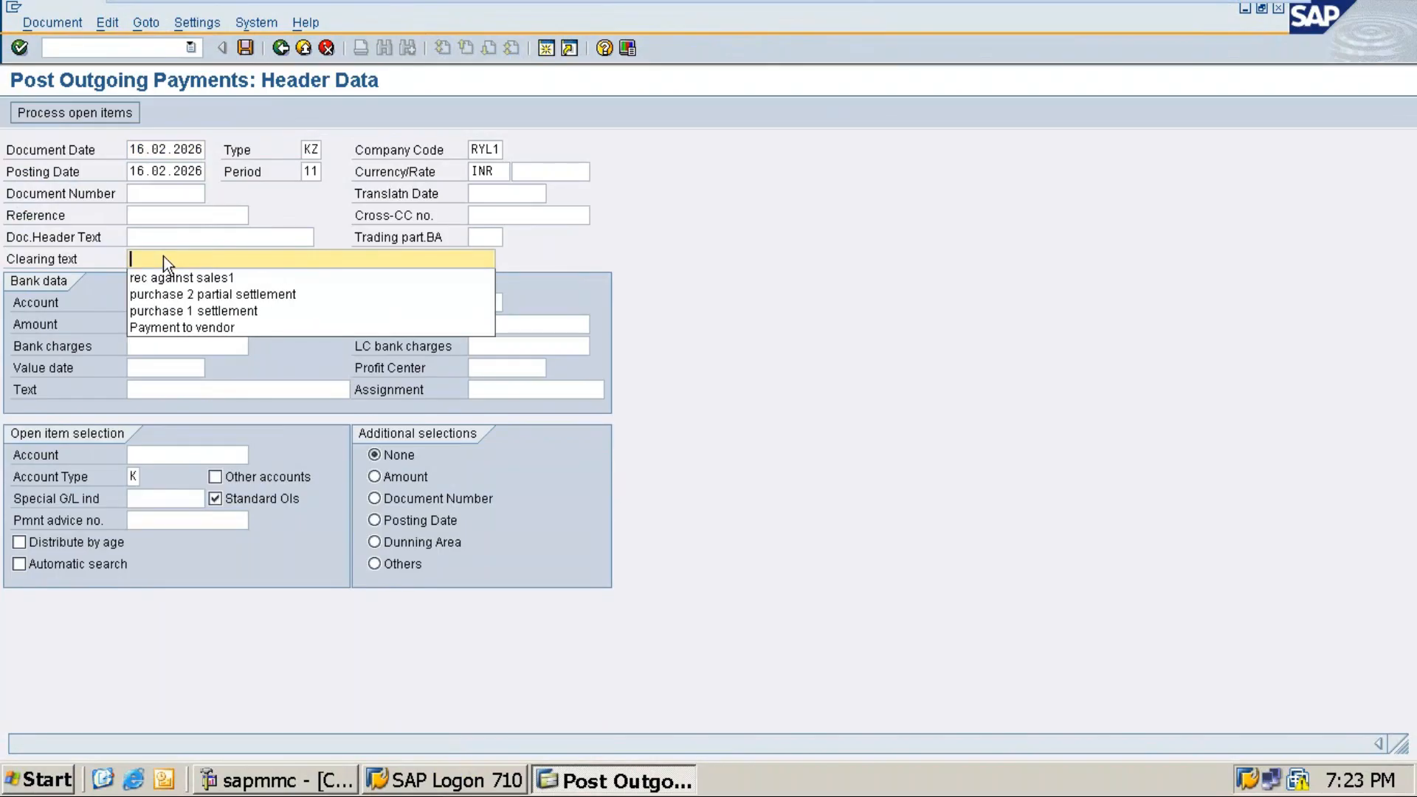
{"action": "type", "text": "pay"}
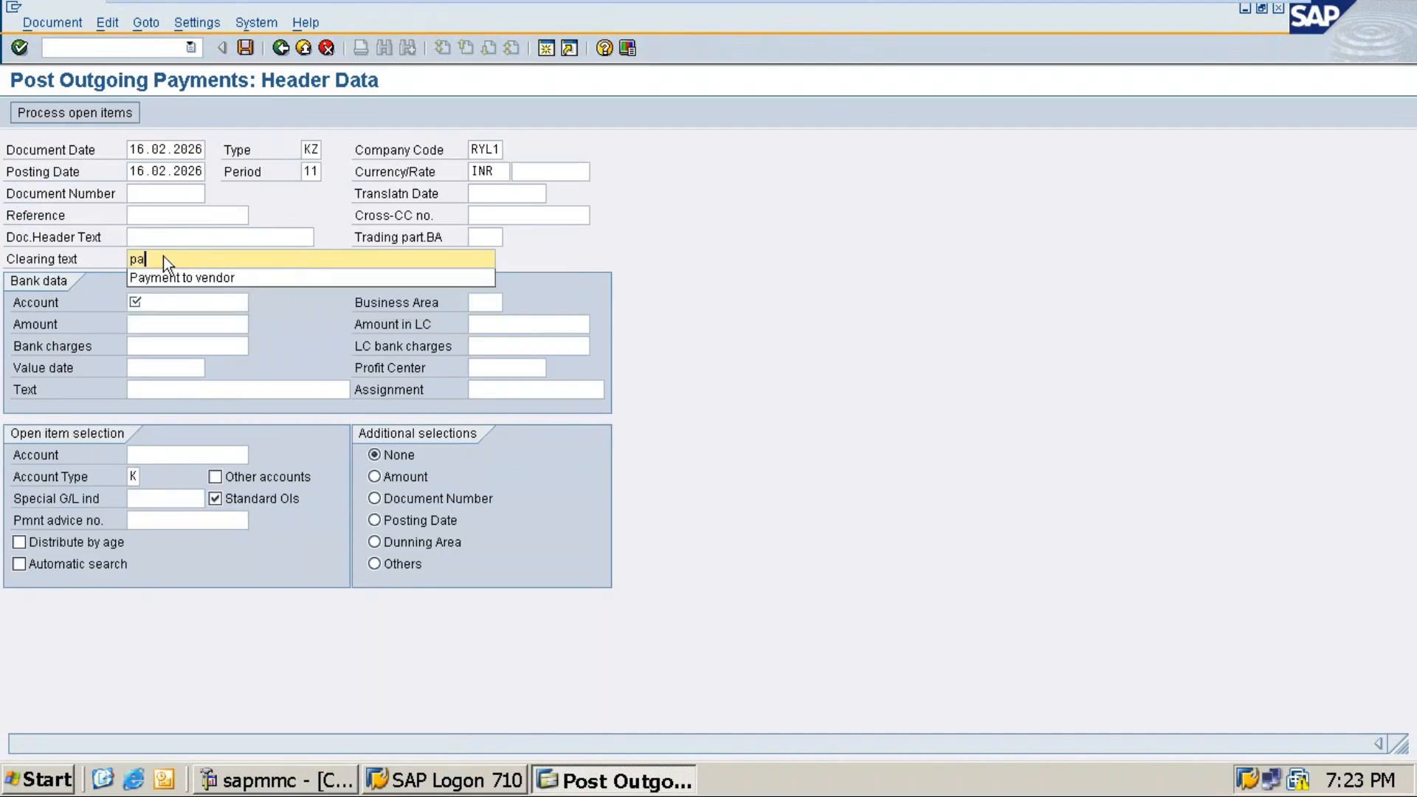
{"action": "key", "text": "BackSpace"}
{"action": "key", "text": "BackSpace"}
{"action": "key", "text": "BackSpace"}
{"action": "type", "text": "paid"}
{"action": "key", "text": "BackSpace"}
{"action": "key", "text": "BackSpace"}
{"action": "key", "text": "BackSpace"}
{"action": "key", "text": "BackSpace"}
{"action": "type", "text": "ro"}
{"action": "key", "text": "BackSpace"}
{"action": "key", "text": "BackSpace"}
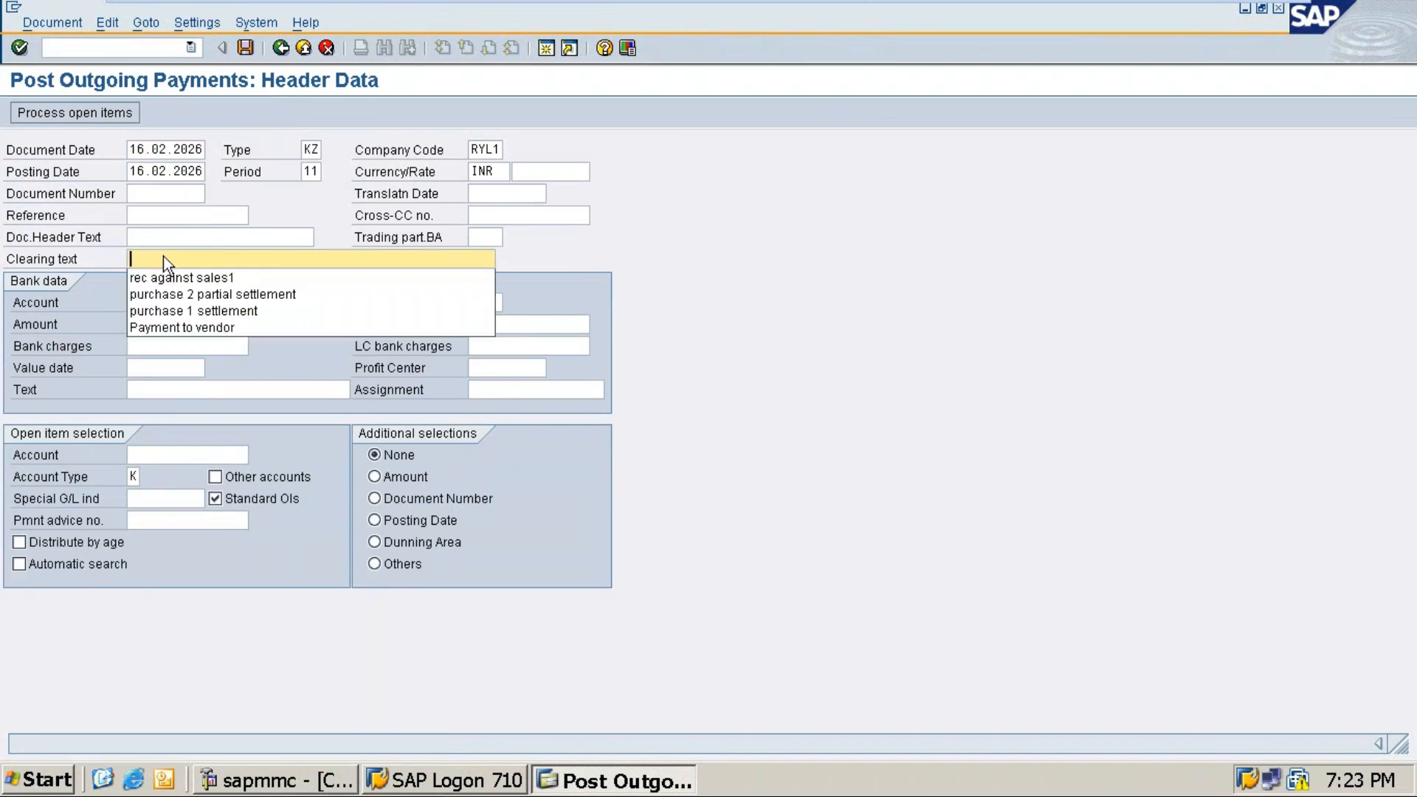
Enter "payment against purchase 3 from Royal co" as the clearing text of the payment.
{"action": "type", "text": "payment a"}
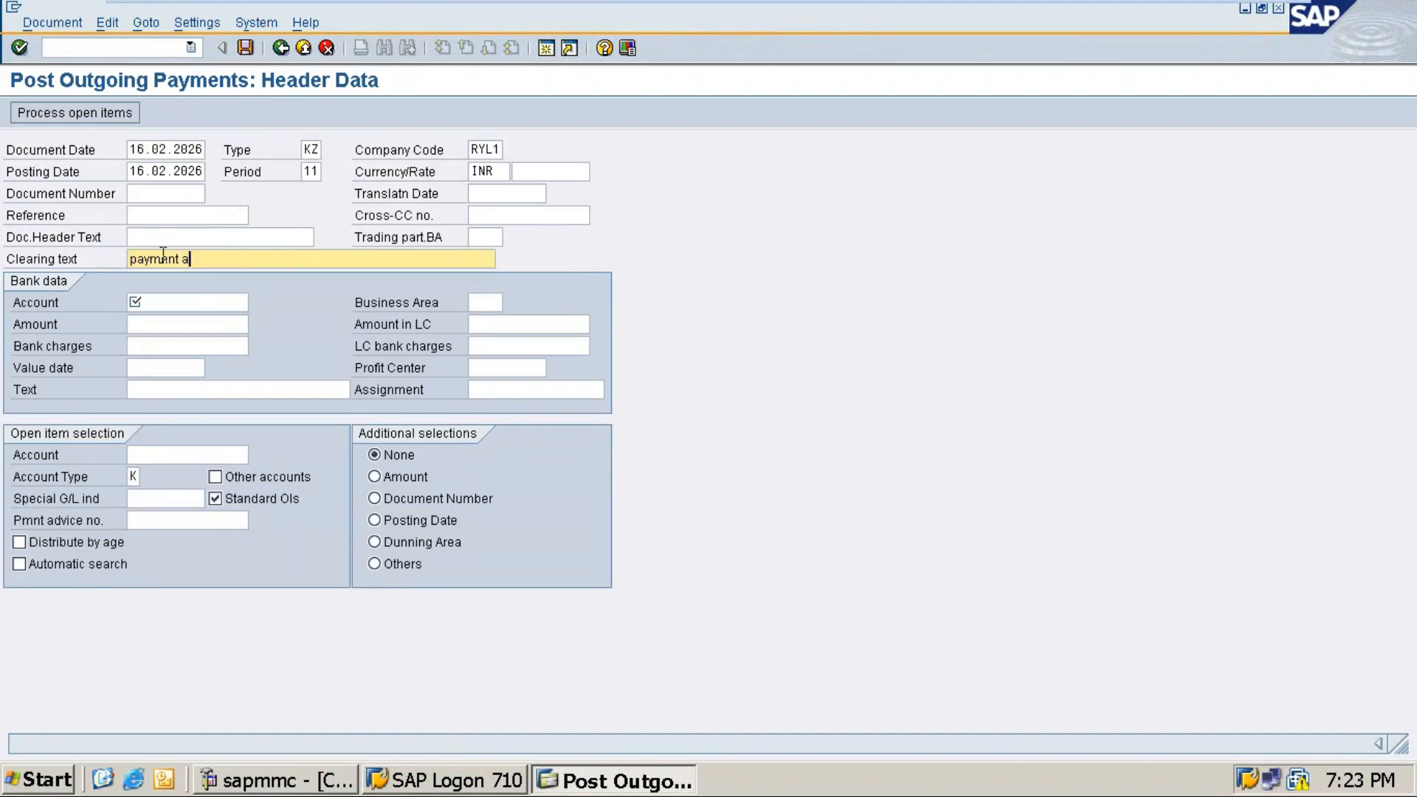
{"action": "type", "text": "fgainst "}
{"action": "type", "text": "Royal"}
{"action": "key", "text": "BackSpace"}
{"action": "key", "text": "BackSpace"}
{"action": "key", "text": "BackSpace"}
{"action": "key", "text": "BackSpace"}
{"action": "key", "text": "BackSpace"}
{"action": "key", "text": "BackSpace"}
{"action": "type", "text": "purchase 3 from Ro"}
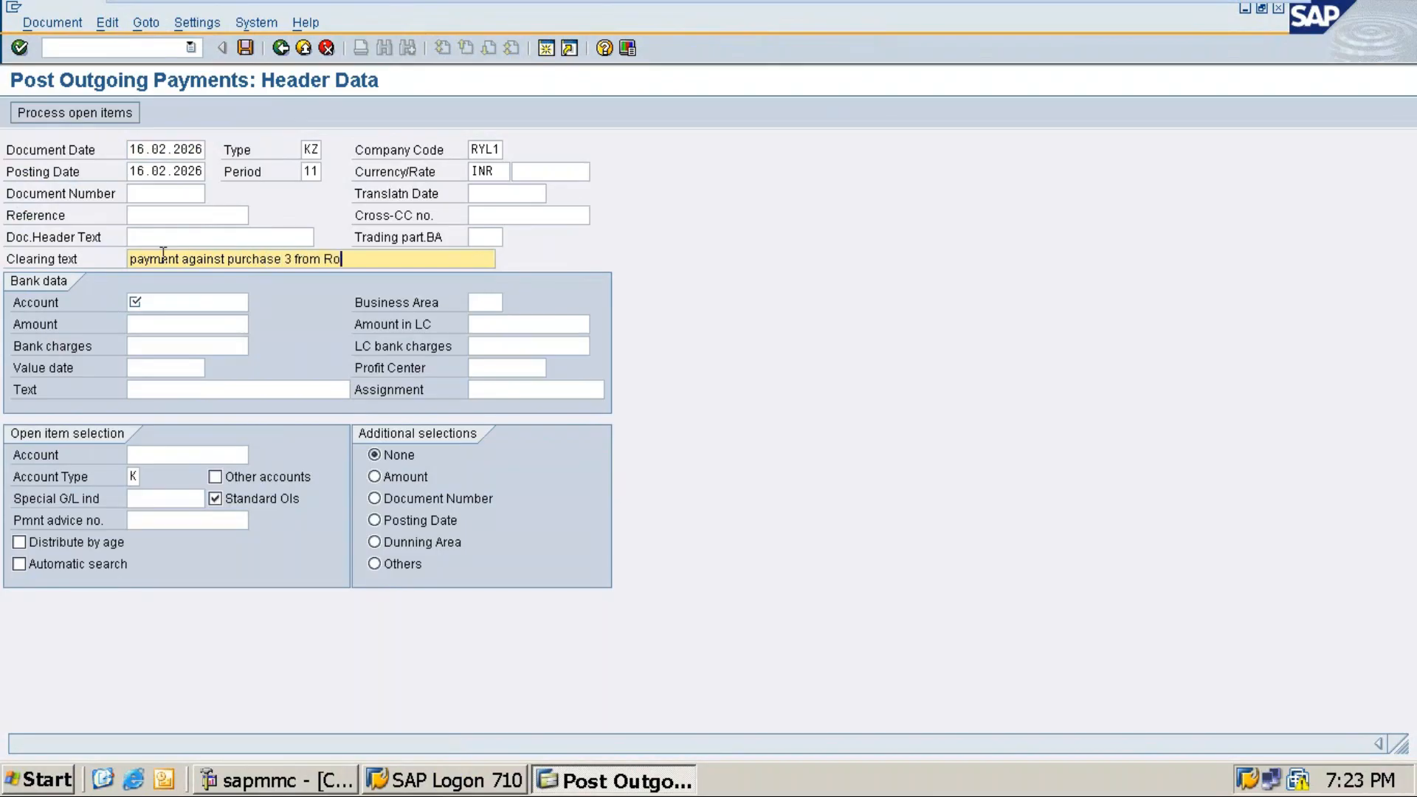
{"action": "type", "text": "yal co"}
Set the bank account to the ICICI bank G/L account 30002 with an amount of 50000.
{"action": "left_click", "coordinate": [150, 295]}
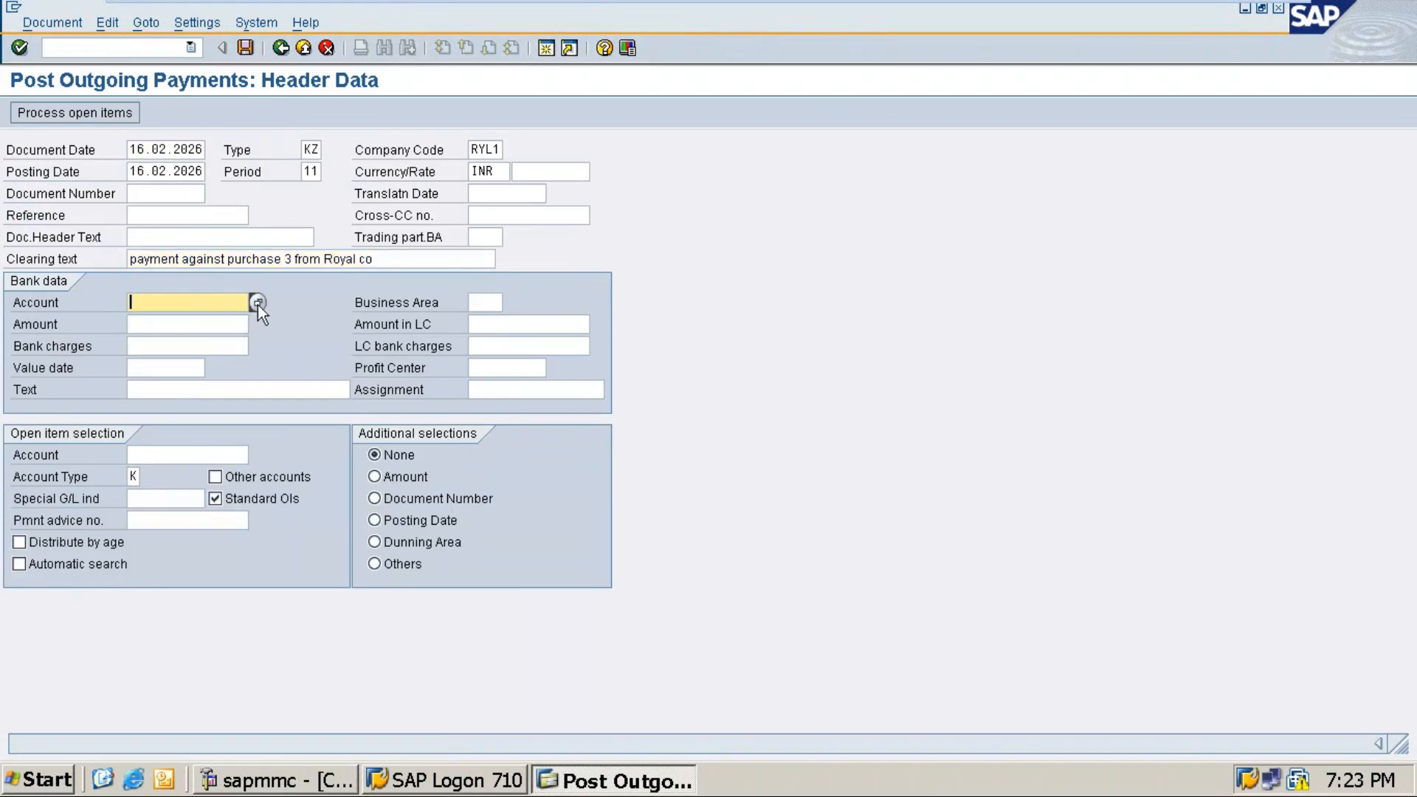
{"action": "left_click", "coordinate": [258, 301]}
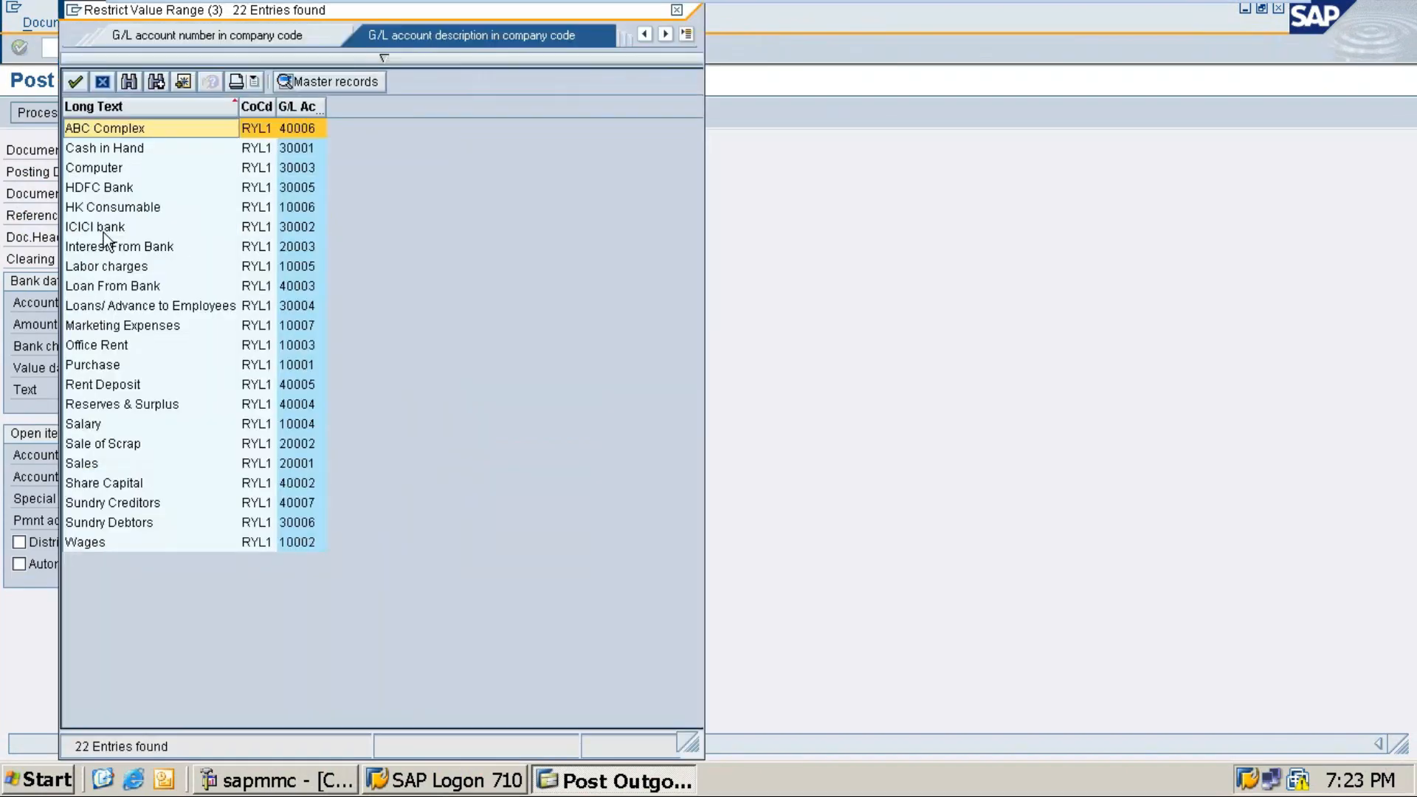
{"action": "left_click", "coordinate": [103, 231]}
{"action": "left_click", "coordinate": [183, 319]}
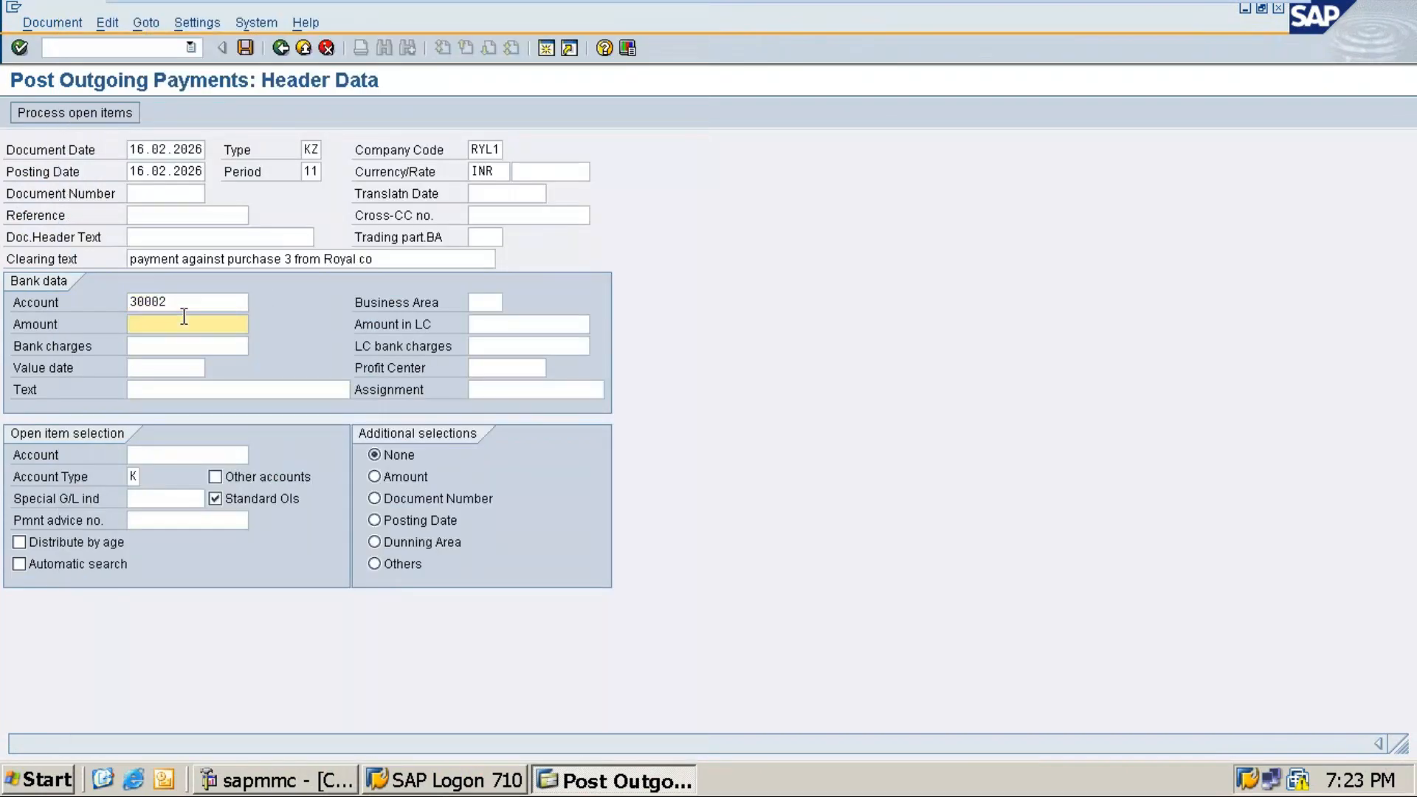
{"action": "type", "text": "50000"}
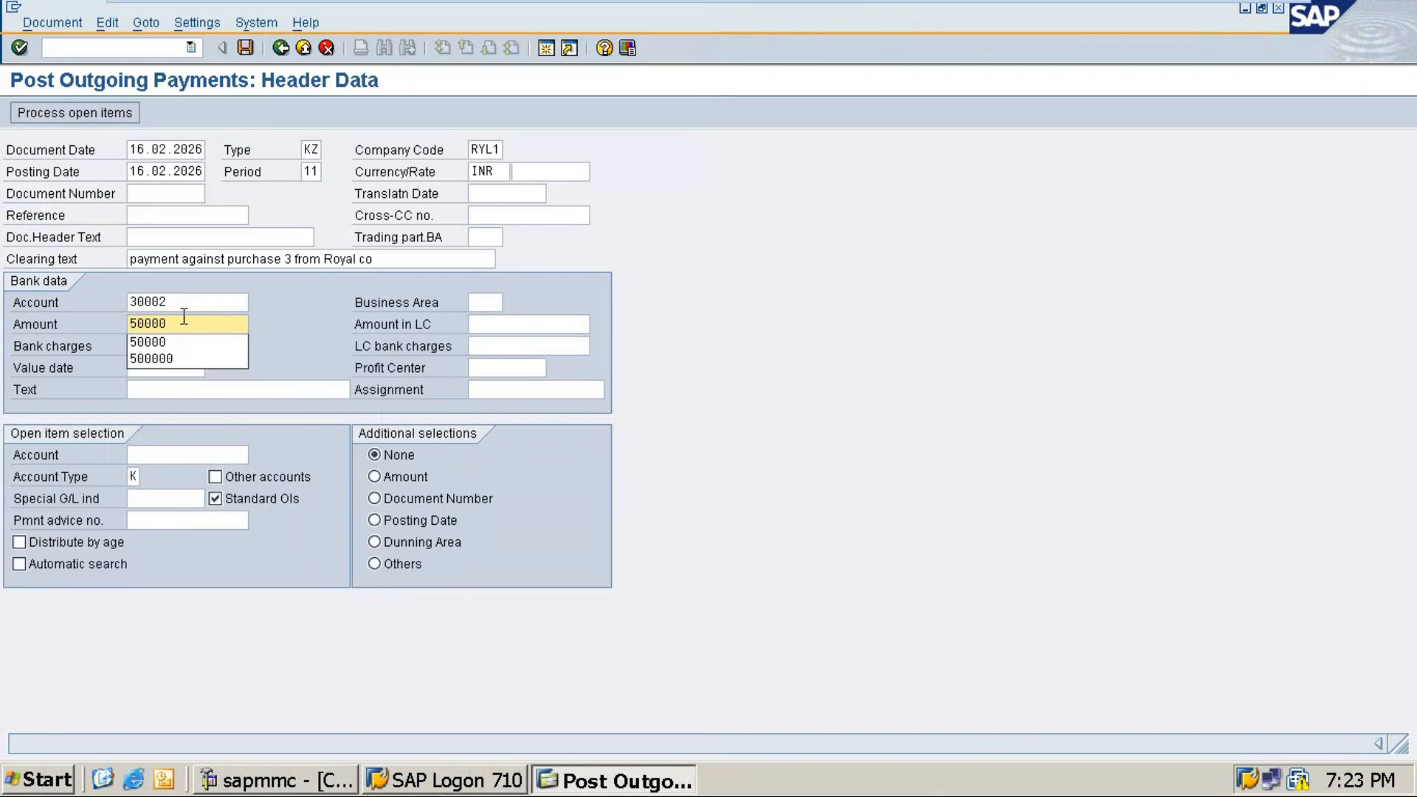
Try to copy the clearing text into the text of the bank data.
{"action": "left_click", "coordinate": [191, 389]}
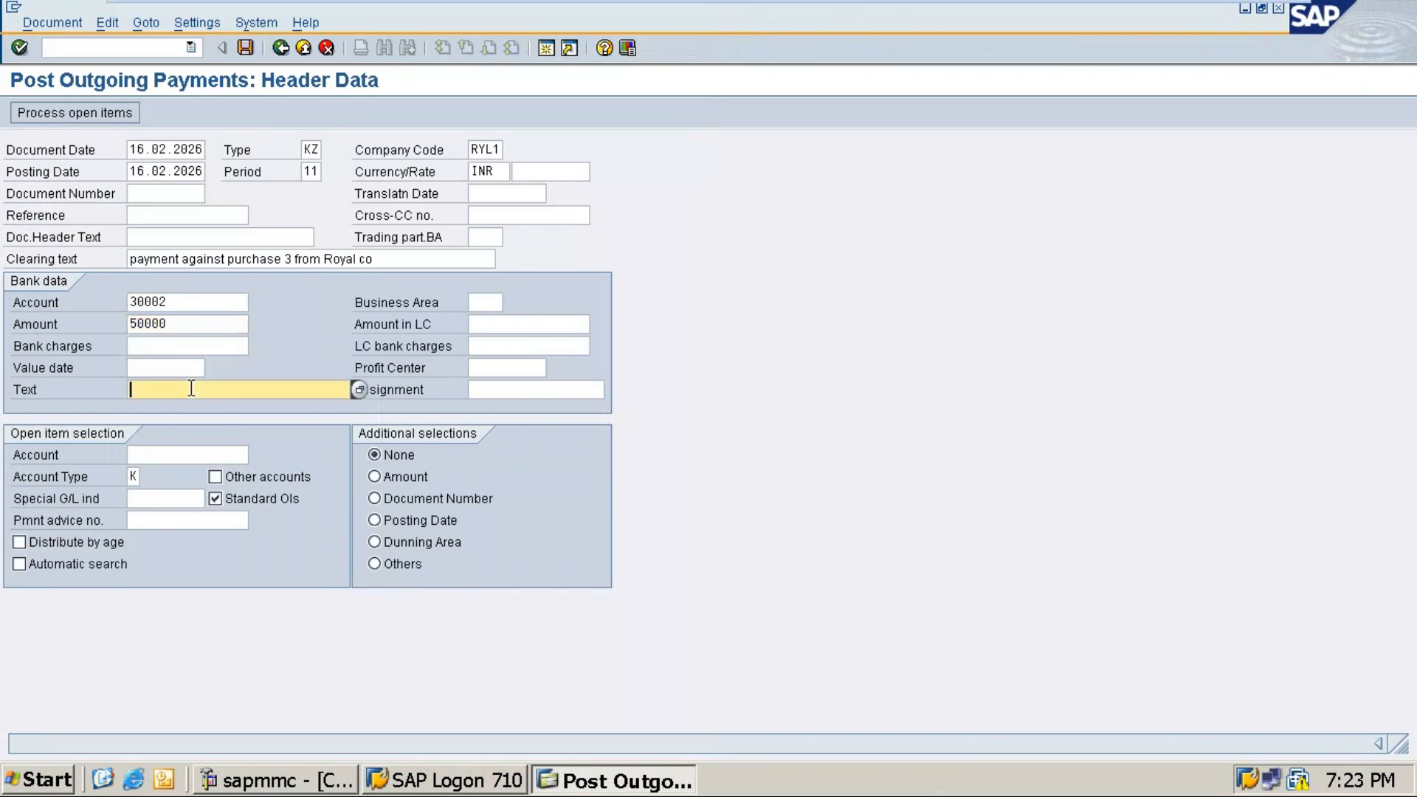
{"action": "left_click_drag", "start_coordinate": [383, 259], "coordinate": [77, 259]}
{"action": "key", "text": "ctrl+c"}
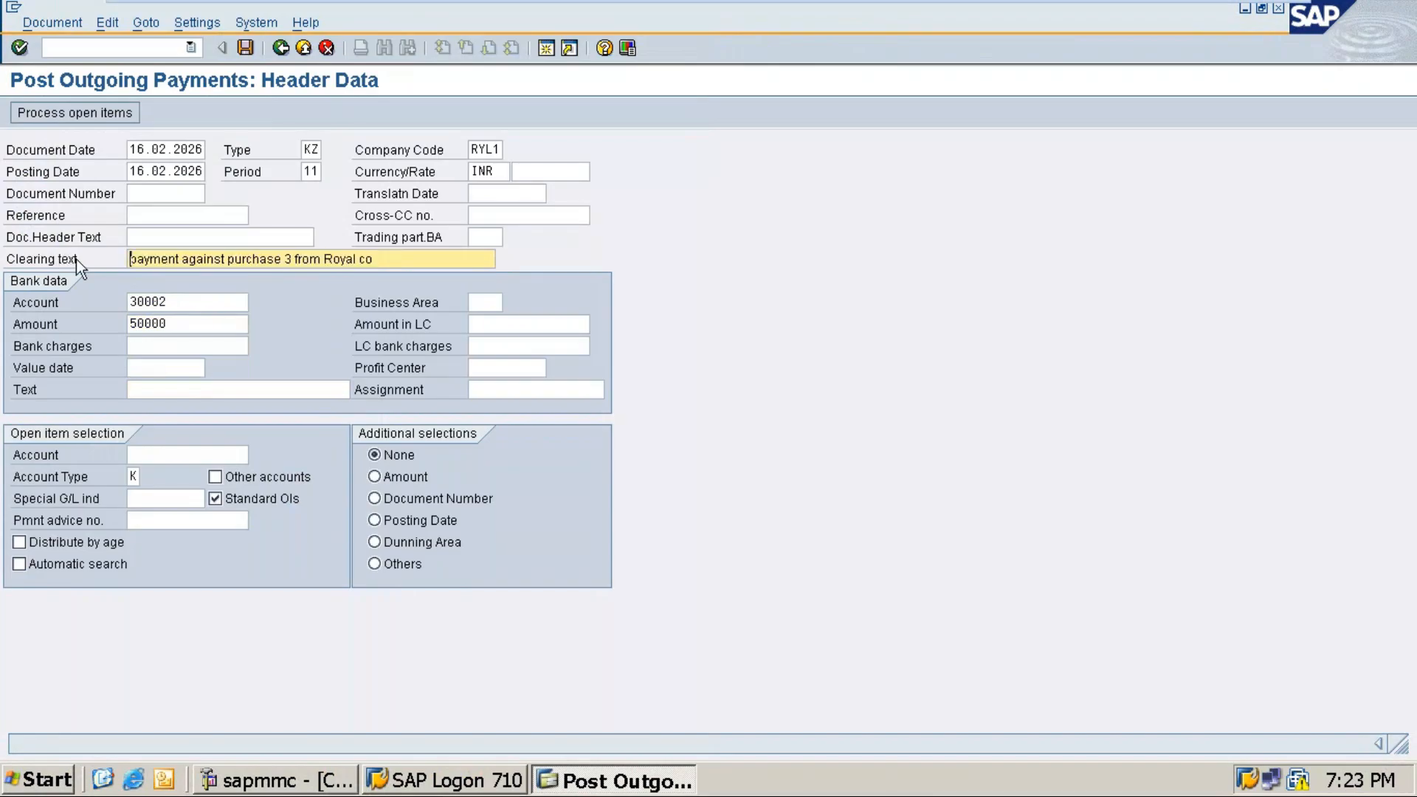
{"action": "left_click", "coordinate": [162, 389]}
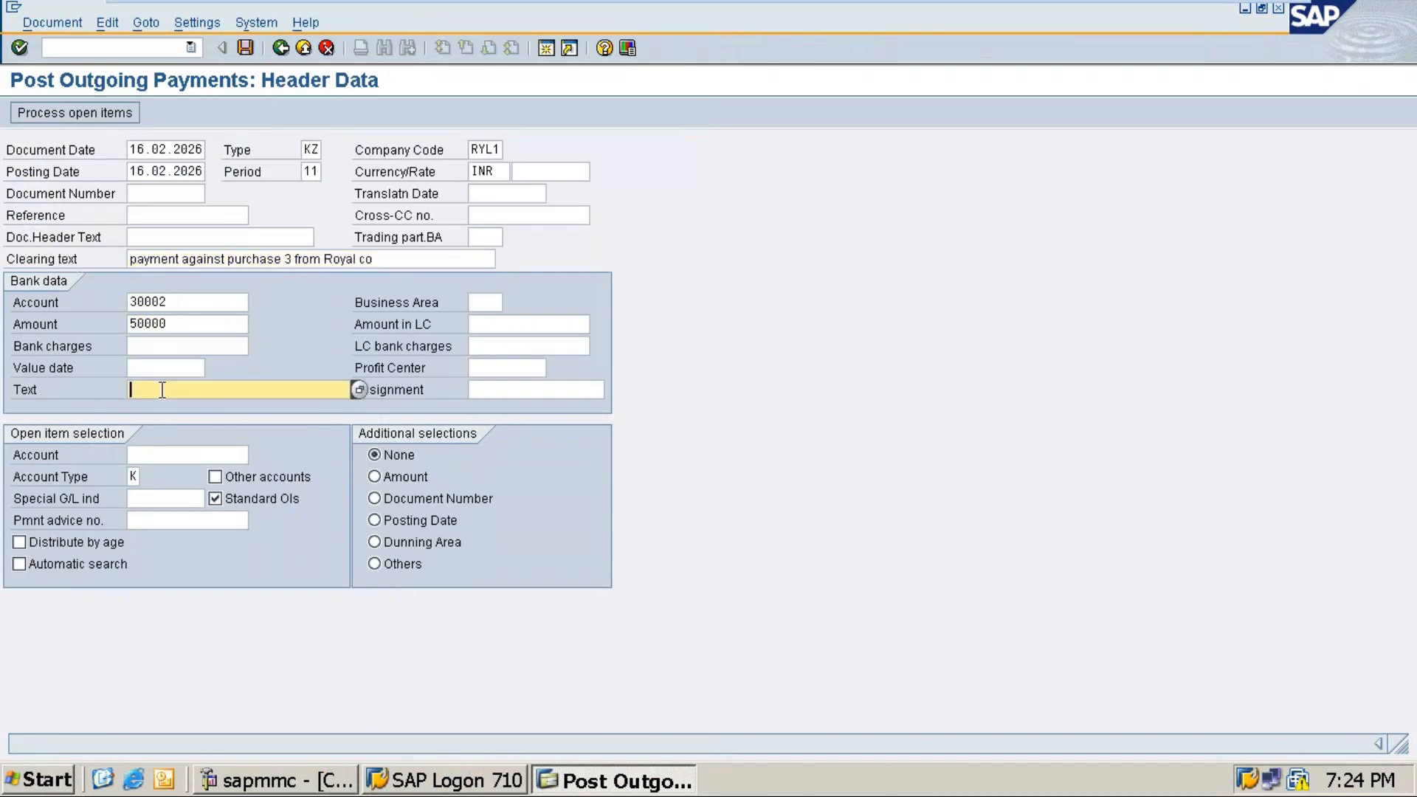
{"action": "key", "text": "ctrl+v"}
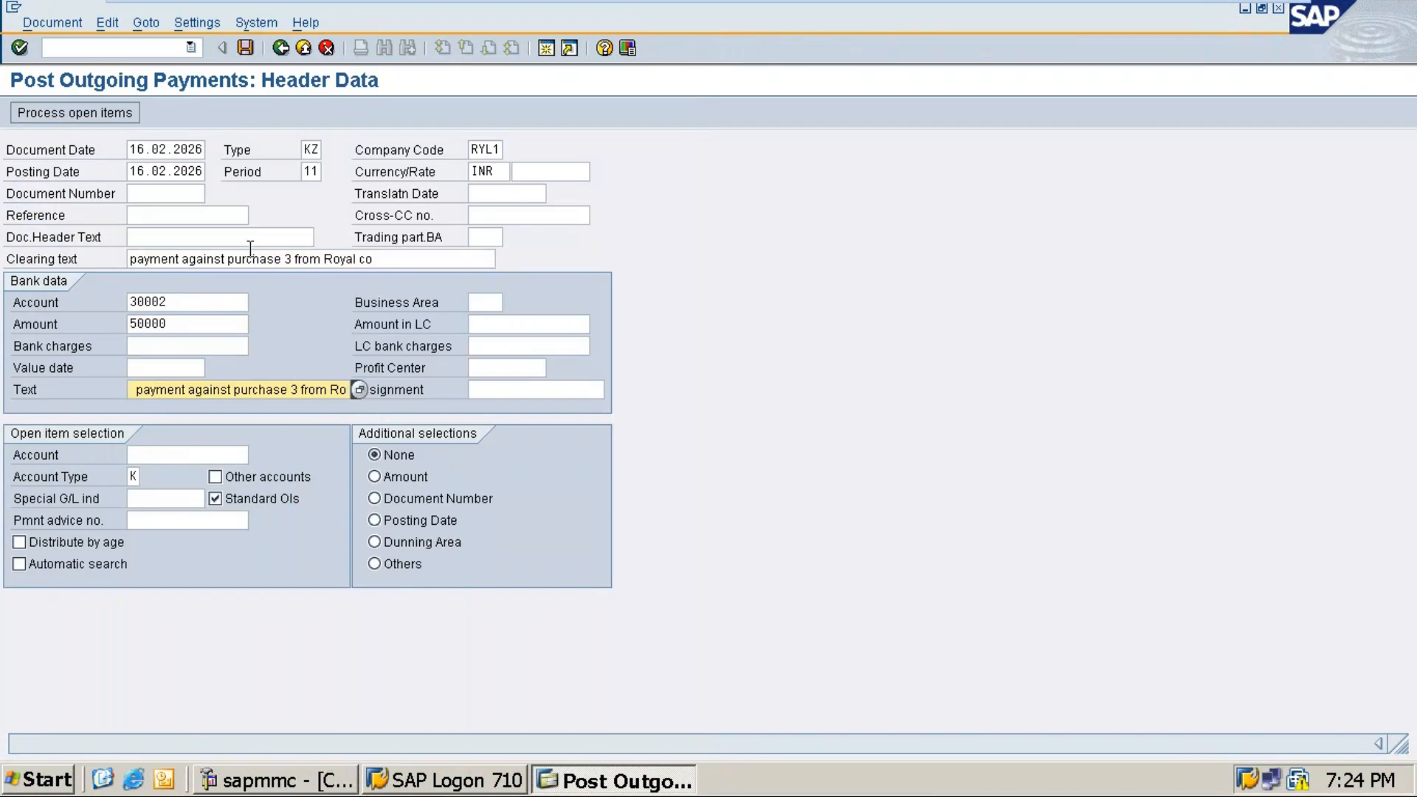
Delete the whole clearing text from the payment header.
{"action": "left_click_drag", "start_coordinate": [377, 260], "coordinate": [38, 262]}
{"action": "left_click", "coordinate": [36, 263]}
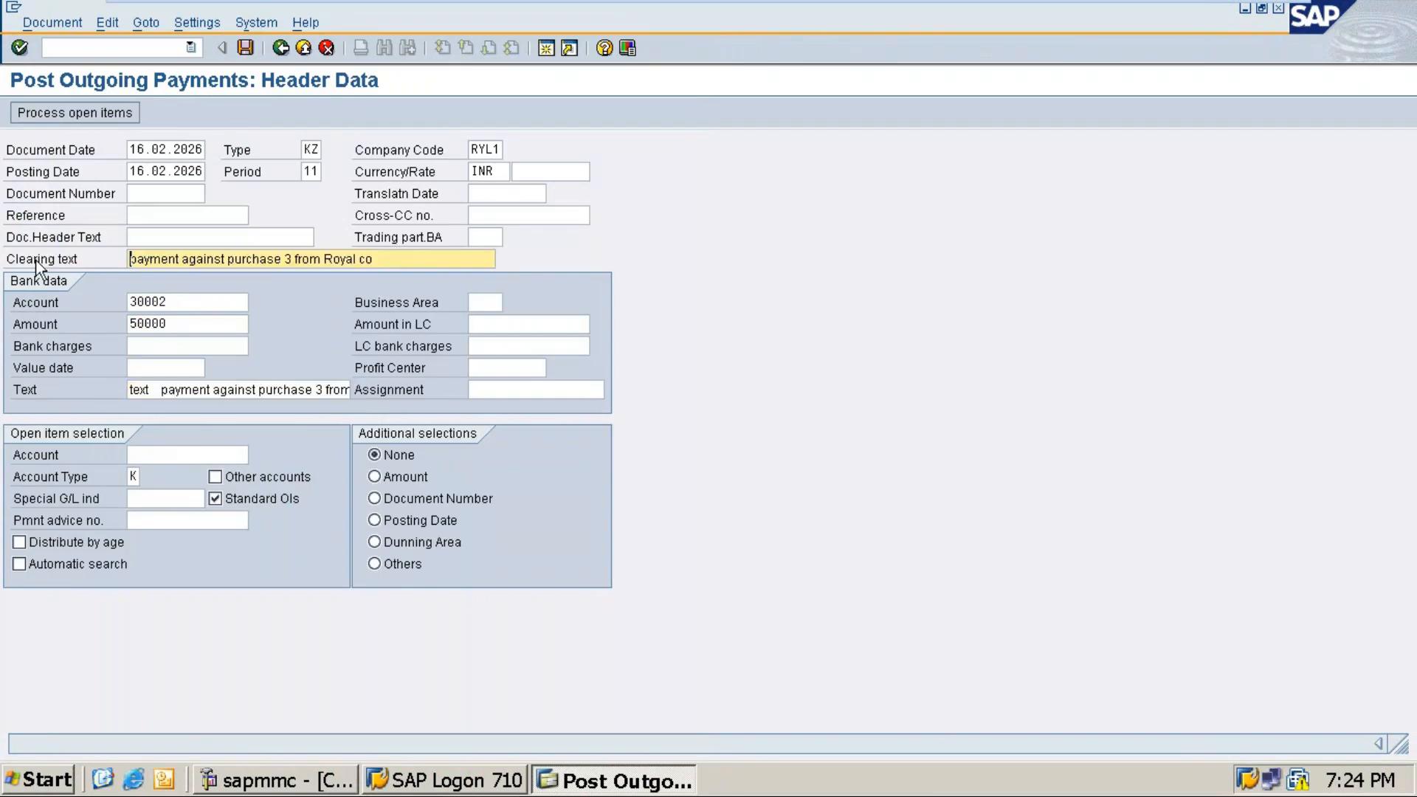
{"action": "left_click_drag", "start_coordinate": [390, 255], "coordinate": [1, 267]}
{"action": "left_click", "coordinate": [375, 260]}
{"action": "key", "text": "BackSpace"}
{"action": "key", "text": "BackSpace"}
{"action": "key", "text": "BackSpace"}
{"action": "key", "text": "BackSpace"}
{"action": "key", "text": "BackSpace"}
{"action": "key", "text": "BackSpace"}
{"action": "key", "text": "BackSpace"}
{"action": "key", "text": "BackSpace"}
{"action": "key", "text": "BackSpace"}
{"action": "key", "text": "BackSpace"}
{"action": "key", "text": "BackSpace"}
{"action": "key", "text": "BackSpace"}
{"action": "key", "text": "BackSpace"}
{"action": "key", "text": "BackSpace"}
{"action": "key", "text": "BackSpace"}
{"action": "key", "text": "BackSpace"}
{"action": "key", "text": "BackSpace"}
{"action": "key", "text": "BackSpace"}
{"action": "key", "text": "BackSpace"}
{"action": "key", "text": "BackSpace"}
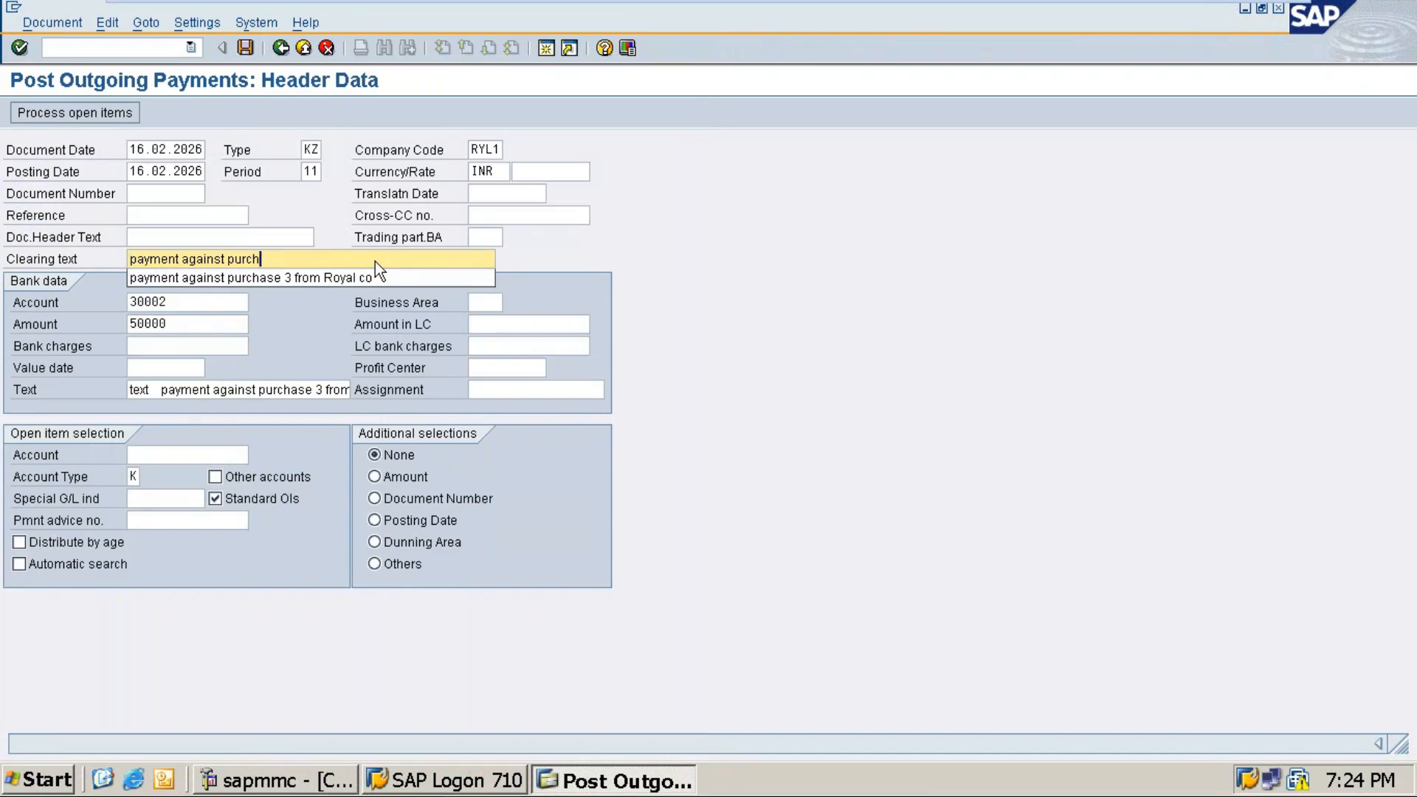
{"action": "key", "text": "BackSpace"}
{"action": "key", "text": "BackSpace"}
{"action": "key", "text": "BackSpace"}
{"action": "key", "text": "BackSpace"}
{"action": "key", "text": "BackSpace"}
{"action": "key", "text": "BackSpace"}
{"action": "key", "text": "BackSpace"}
{"action": "key", "text": "BackSpace"}
{"action": "key", "text": "BackSpace"}
{"action": "key", "text": "BackSpace"}
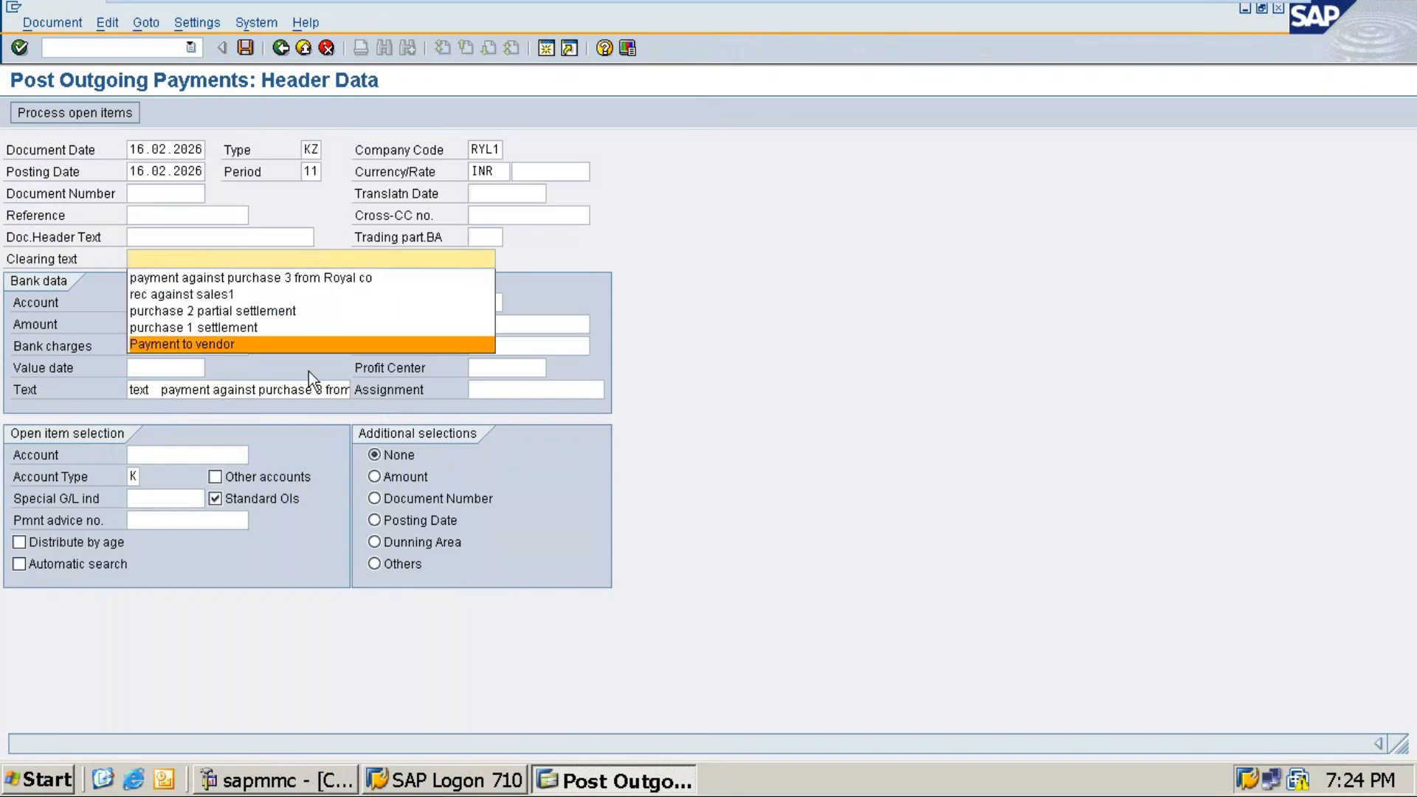
Replace the bank data text with the earlier entry "payment against Royal purchase 1".
{"action": "left_click", "coordinate": [310, 391]}
{"action": "left_click", "coordinate": [292, 388]}
{"action": "key", "text": "BackSpace"}
{"action": "key", "text": "BackSpace"}
{"action": "key", "text": "BackSpace"}
{"action": "key", "text": "BackSpace"}
{"action": "key", "text": "BackSpace"}
{"action": "key", "text": "BackSpace"}
{"action": "key", "text": "BackSpace"}
{"action": "key", "text": "BackSpace"}
{"action": "key", "text": "BackSpace"}
{"action": "key", "text": "BackSpace"}
{"action": "key", "text": "BackSpace"}
{"action": "key", "text": "BackSpace"}
{"action": "key", "text": "BackSpace"}
{"action": "key", "text": "BackSpace"}
{"action": "key", "text": "BackSpace"}
{"action": "key", "text": "BackSpace"}
{"action": "key", "text": "BackSpace"}
{"action": "key", "text": "BackSpace"}
{"action": "key", "text": "BackSpace"}
{"action": "key", "text": "BackSpace"}
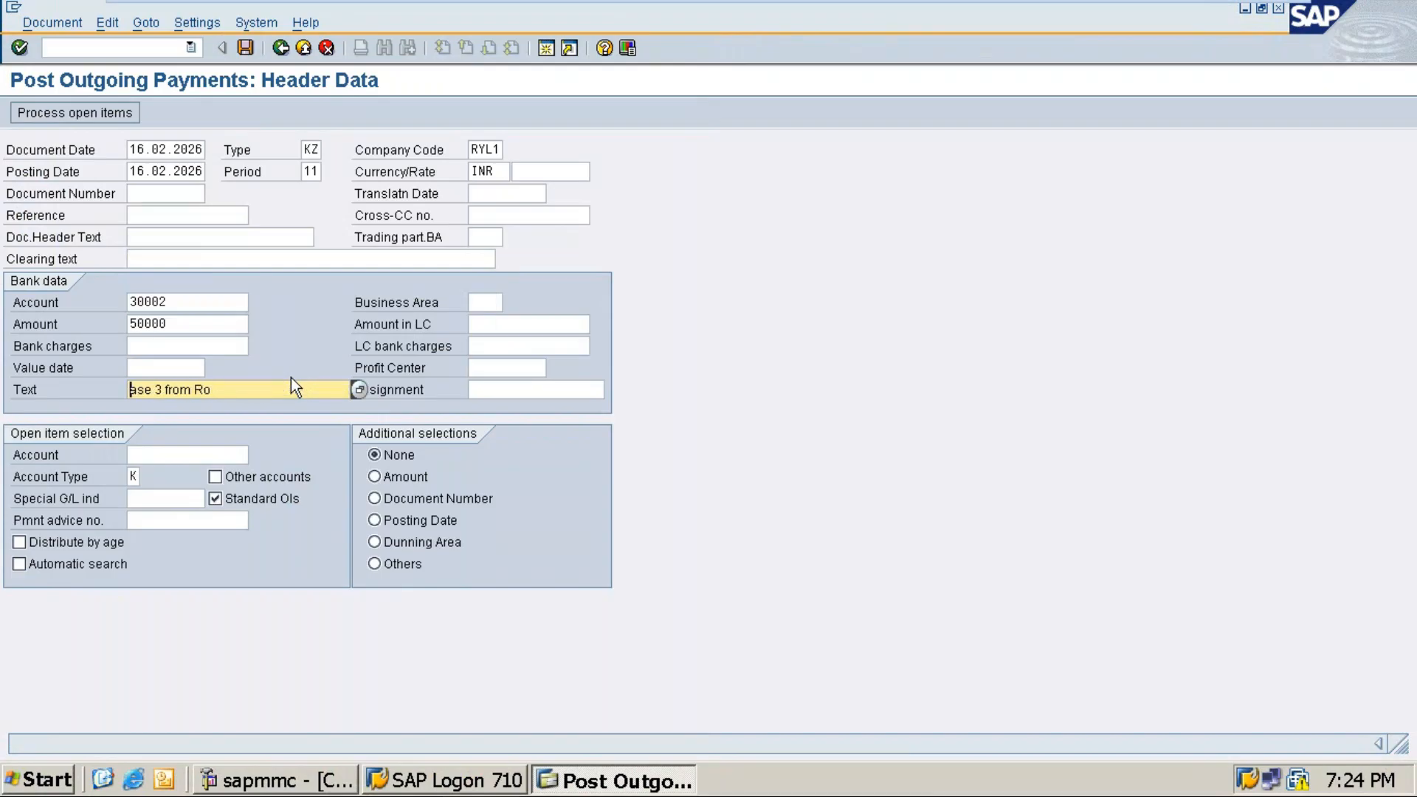
{"action": "key", "text": "BackSpace"}
{"action": "key", "text": "BackSpace"}
{"action": "key", "text": "BackSpace"}
{"action": "key", "text": "BackSpace"}
{"action": "key", "text": "BackSpace"}
{"action": "key", "text": "BackSpace"}
{"action": "key", "text": "BackSpace"}
{"action": "key", "text": "BackSpace"}
{"action": "key", "text": "BackSpace"}
{"action": "key", "text": "BackSpace"}
{"action": "key", "text": "BackSpace"}
{"action": "key", "text": "BackSpace"}
{"action": "key", "text": "BackSpace"}
{"action": "key", "text": "BackSpace"}
{"action": "key", "text": "BackSpace"}
{"action": "key", "text": "BackSpace"}
{"action": "key", "text": "BackSpace"}
{"action": "key", "text": "BackSpace"}
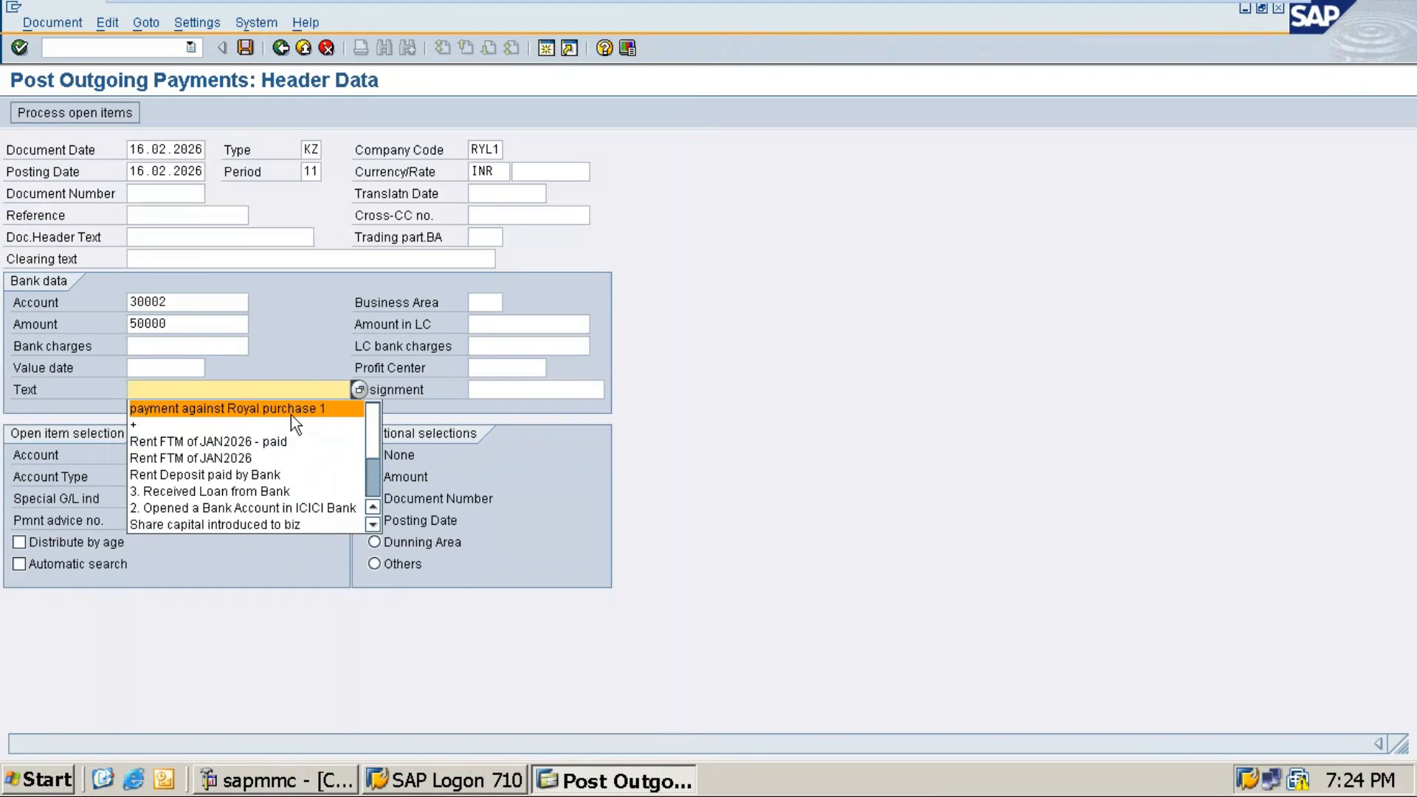
{"action": "left_click", "coordinate": [292, 408]}
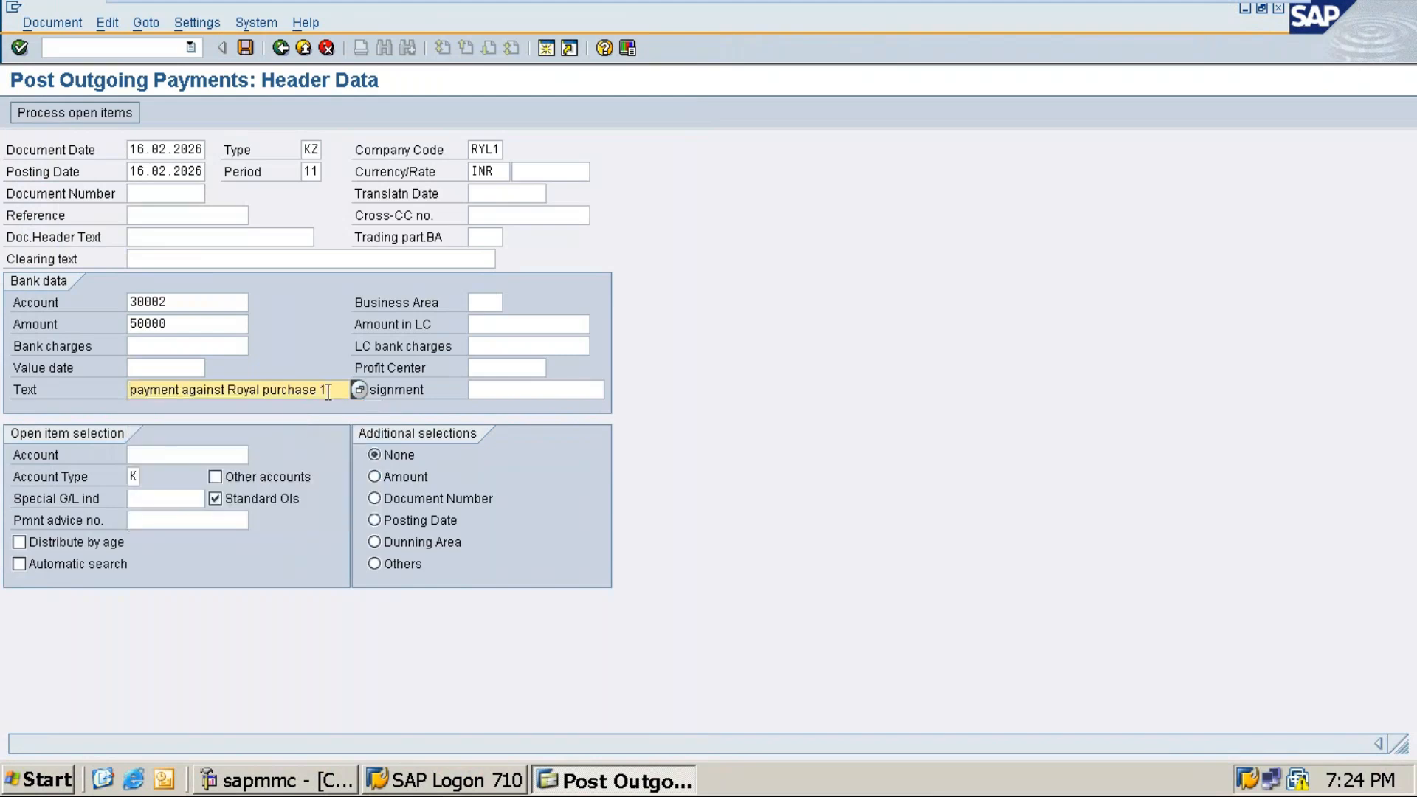
Complete the bank text as "payment against Royal purchase 3" and choose Lalitha Distribution Ltd as the open item vendor account.
{"action": "key", "text": "BackSpace"}
{"action": "type", "text": "3"}
{"action": "left_click", "coordinate": [190, 455]}
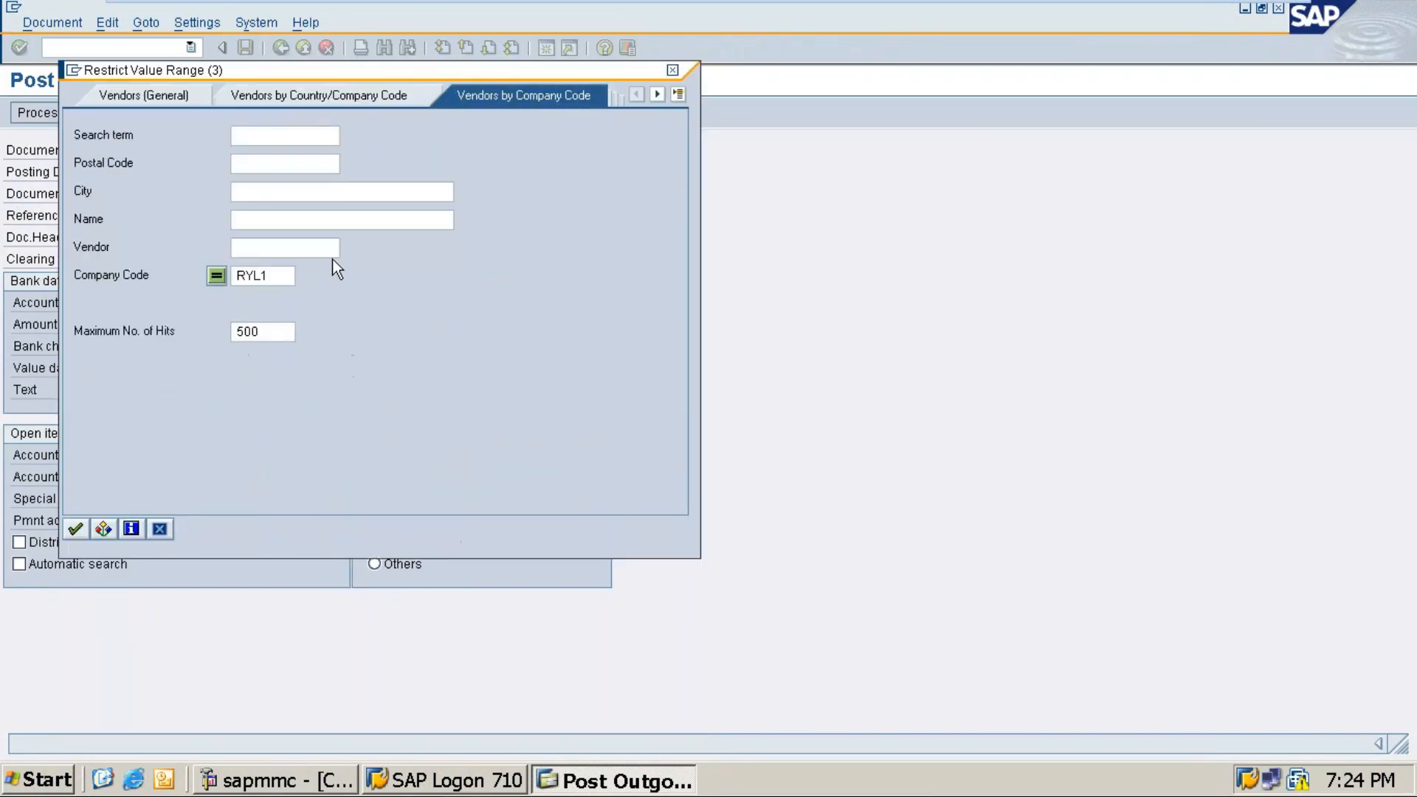
{"action": "key", "text": "Return"}
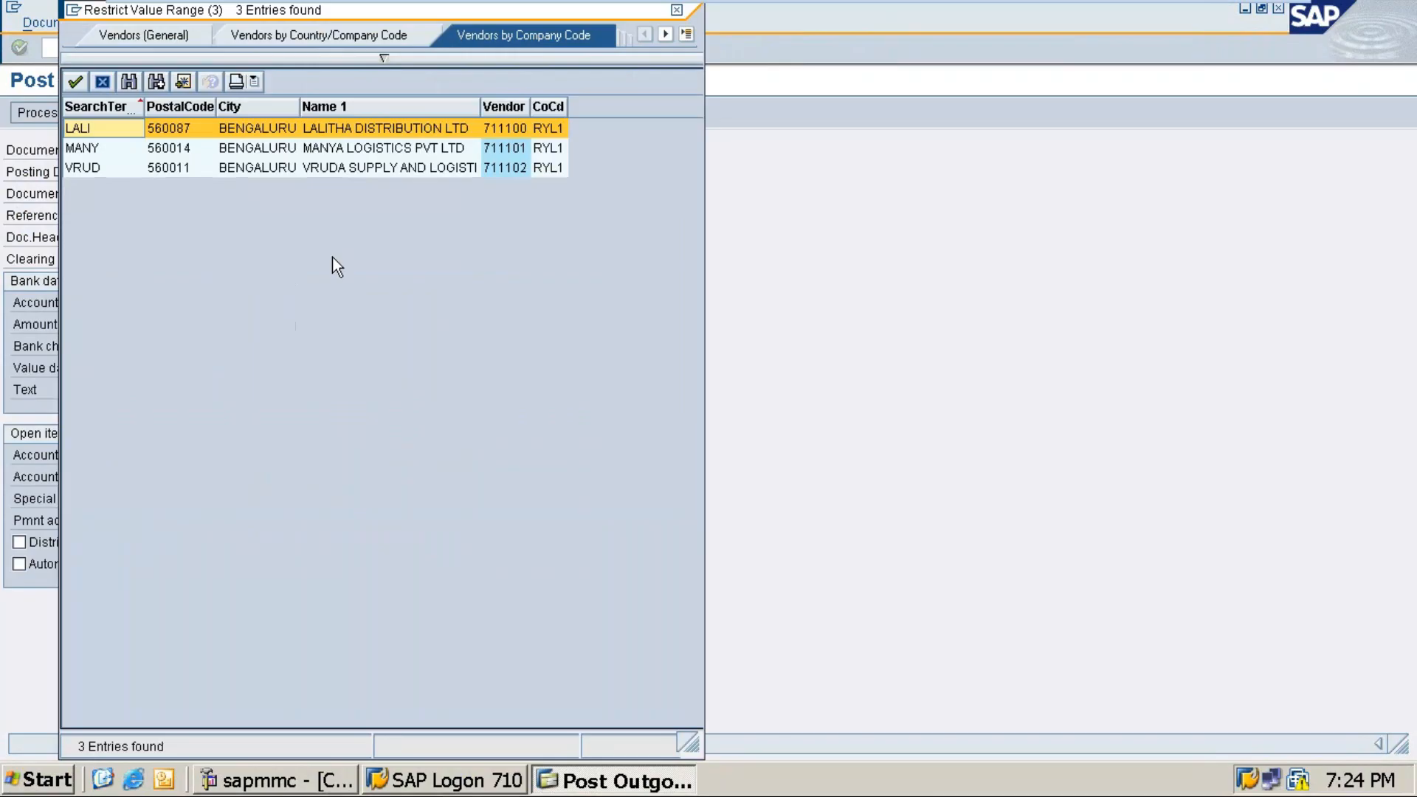
{"action": "double_click", "coordinate": [255, 127]}
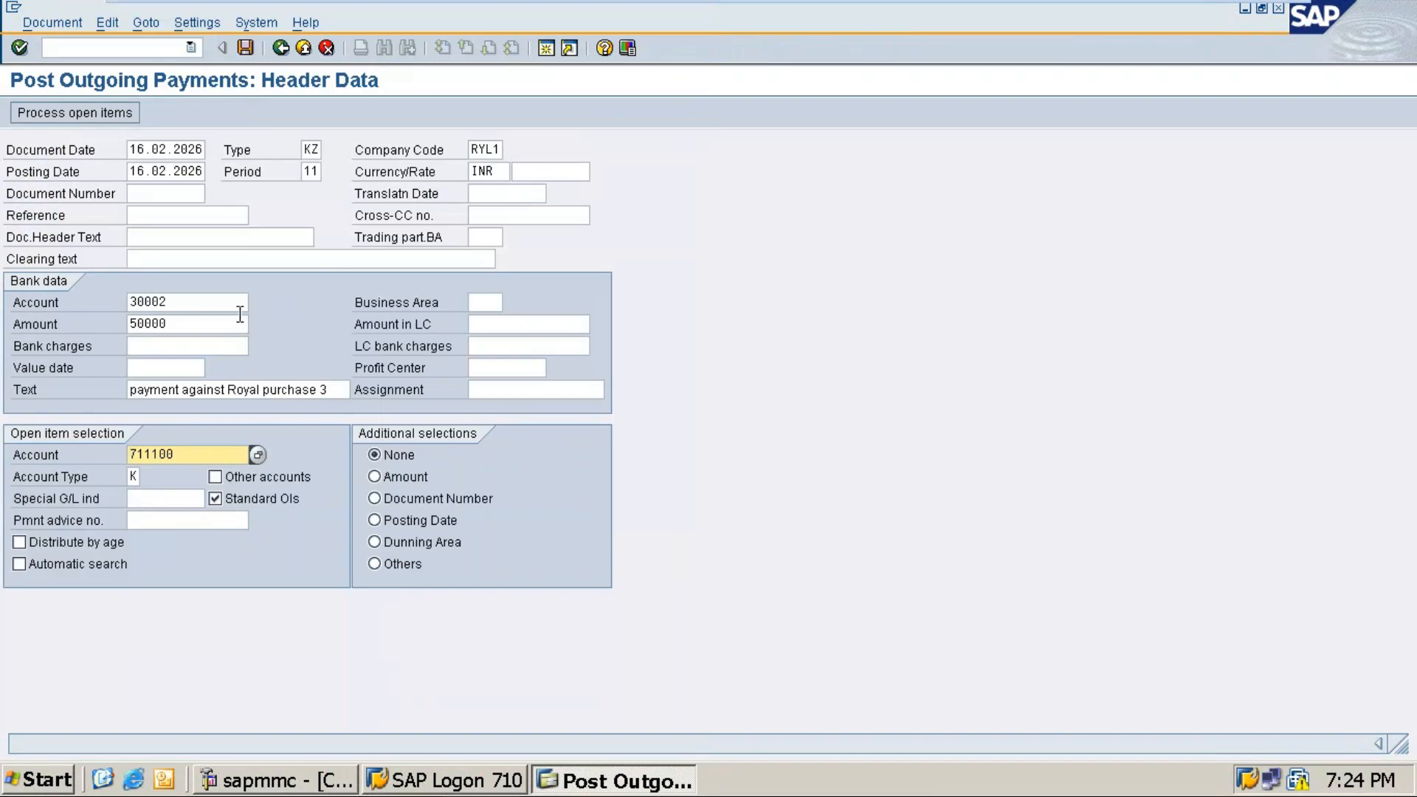
Process the vendor's open items, exclude the 100,000 INR invoice from clearing, and post the payment against the 50,000 INR invoice.
{"action": "key", "text": "shift+F4"}
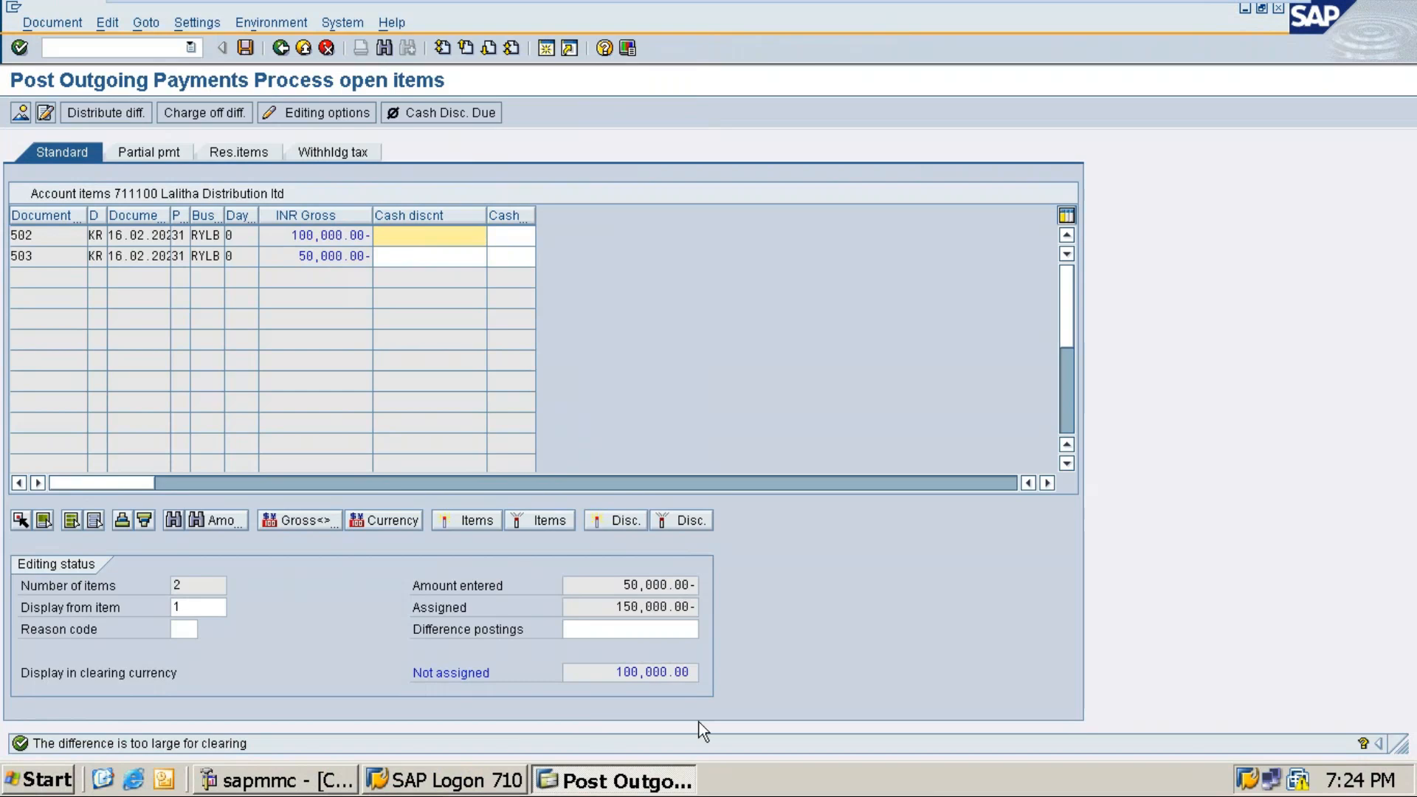
{"action": "double_click", "coordinate": [323, 234]}
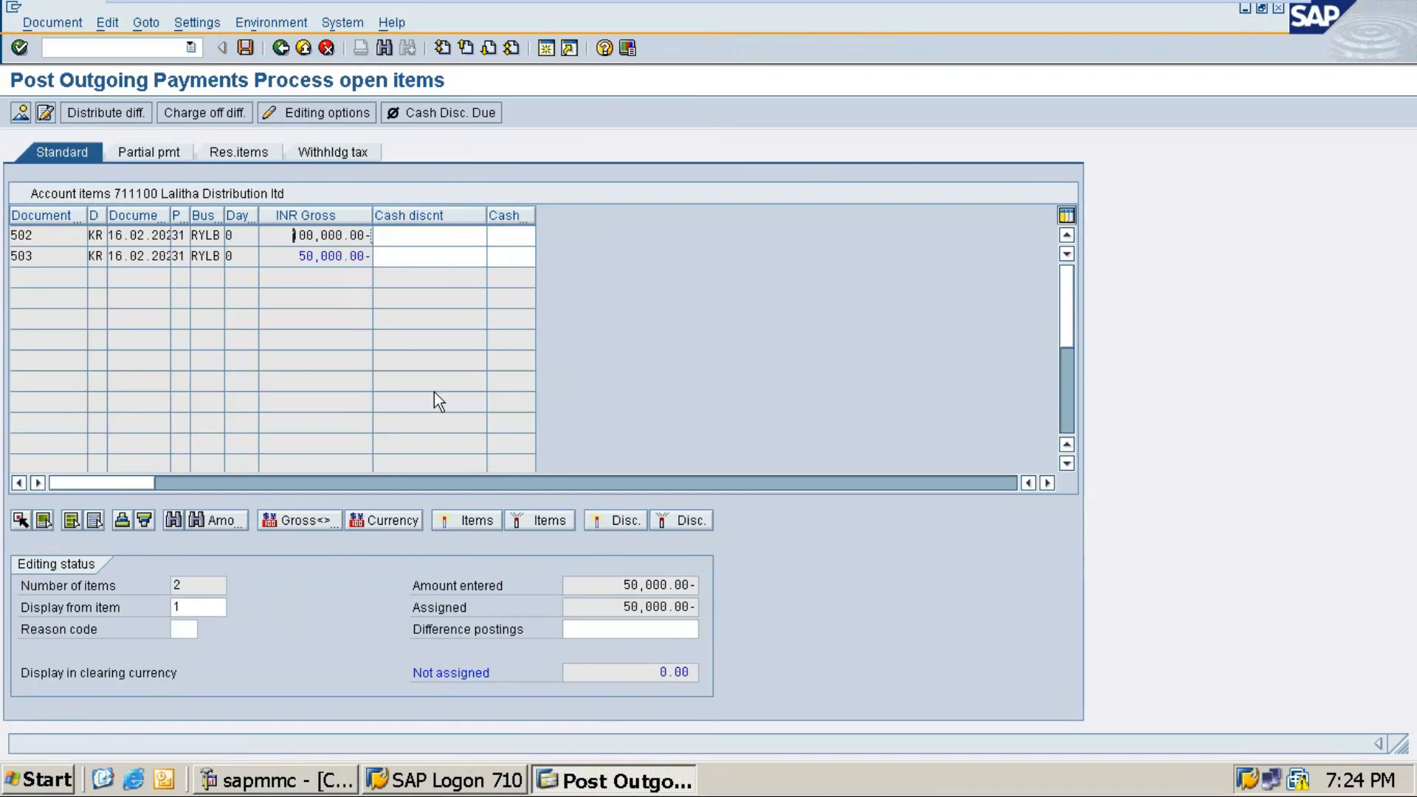
{"action": "left_click", "coordinate": [245, 48]}
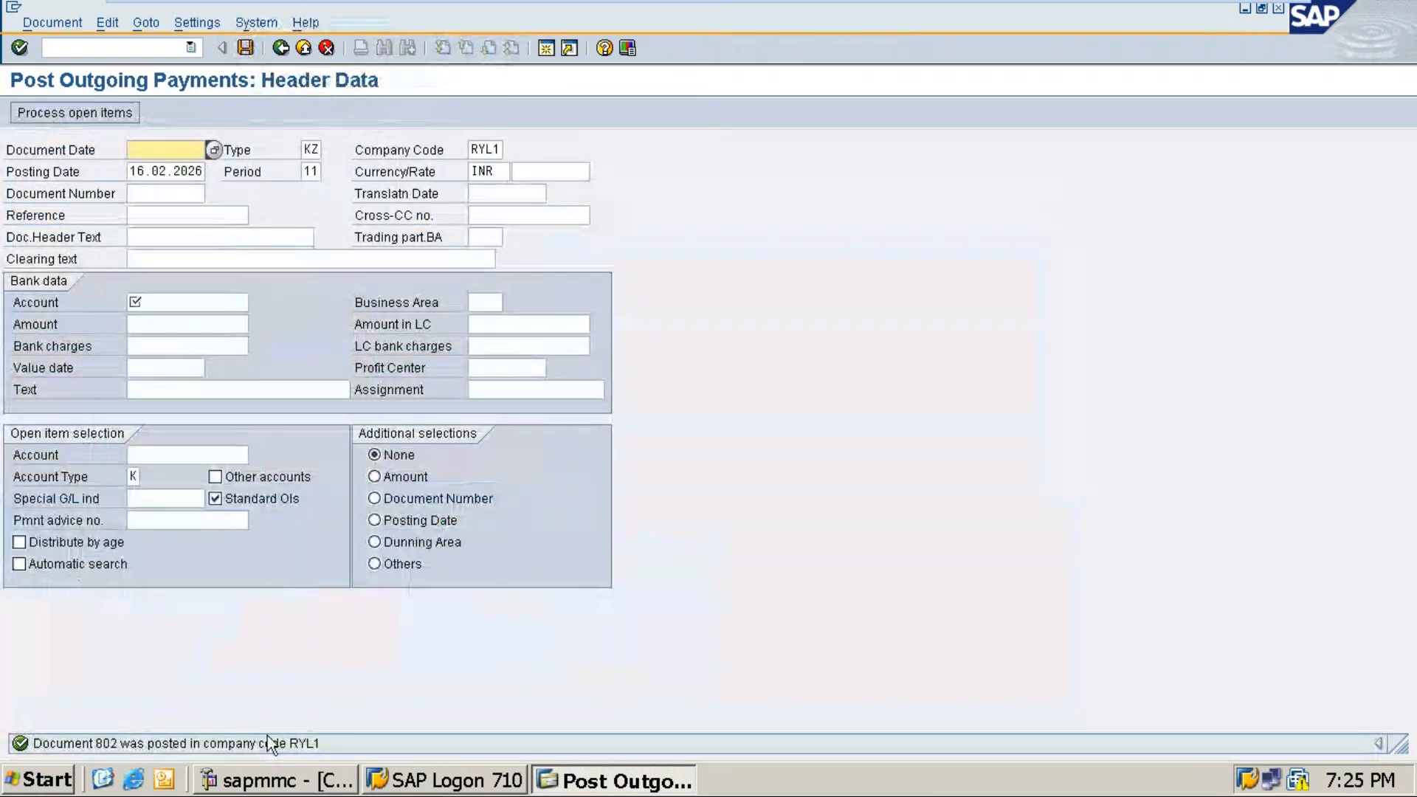
Run the vendor line item display /nfbl1n for Lalitha Distribution Ltd in company code RYL1, showing all items.
{"action": "left_click", "coordinate": [190, 48]}
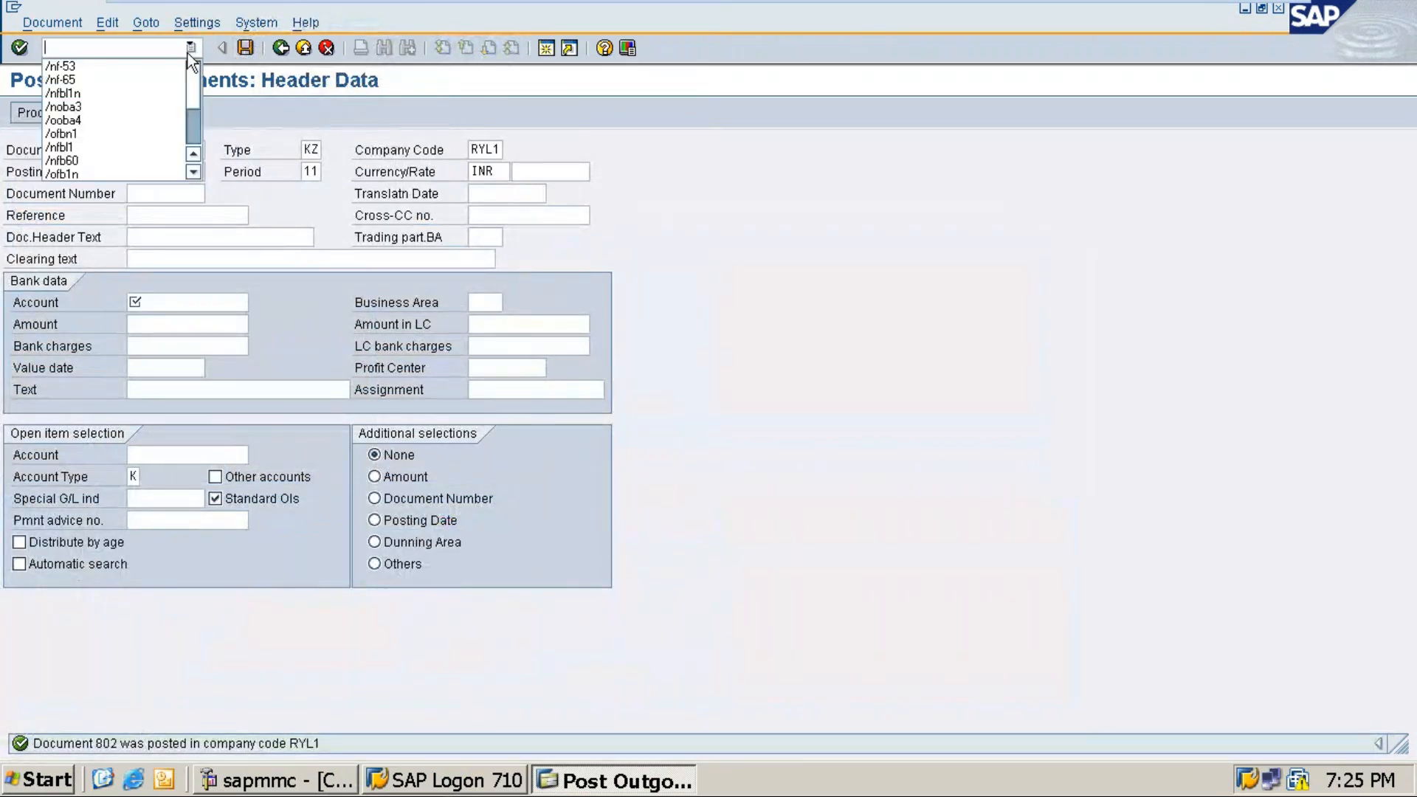
{"action": "left_click", "coordinate": [94, 93]}
{"action": "key", "text": "Return"}
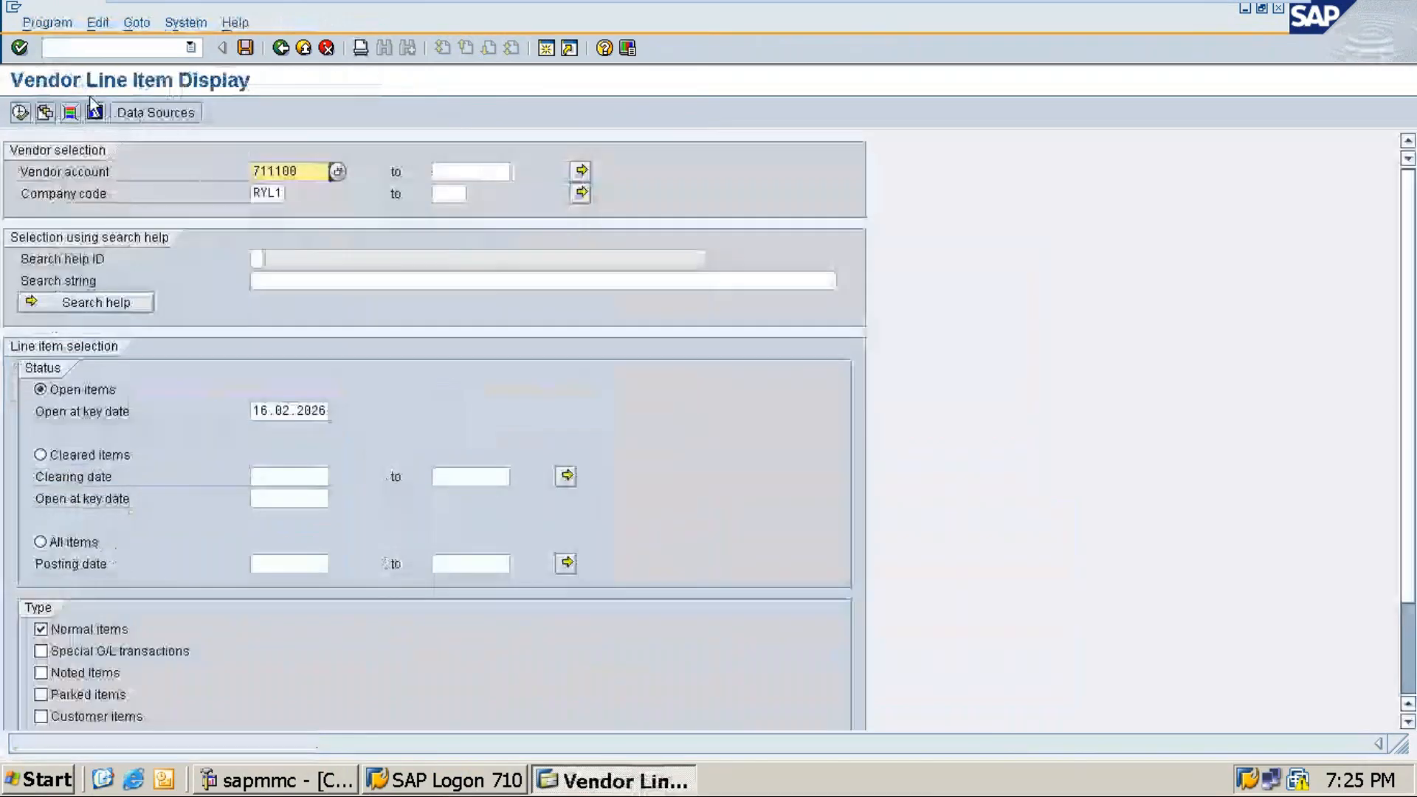
{"action": "left_click", "coordinate": [78, 542]}
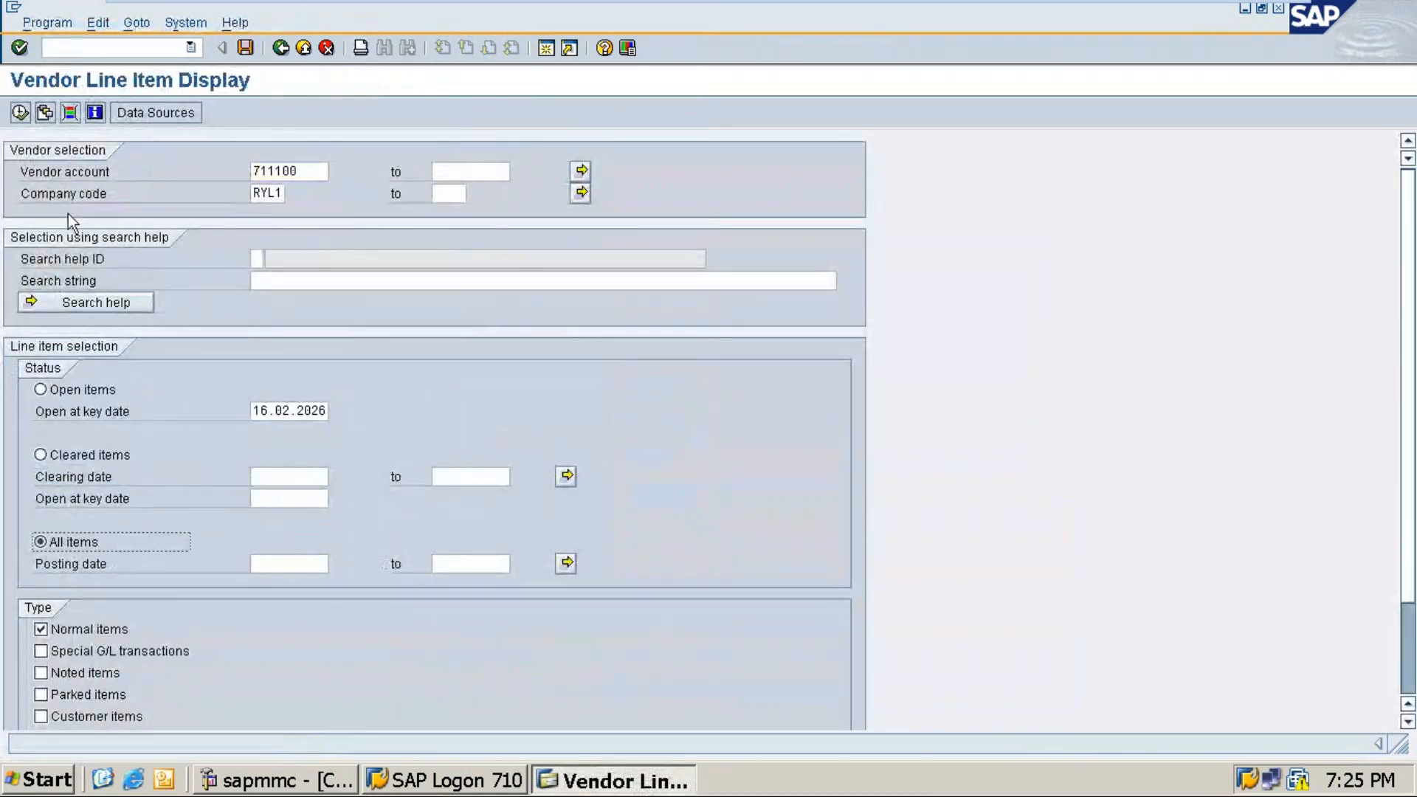
{"action": "left_click", "coordinate": [20, 113]}
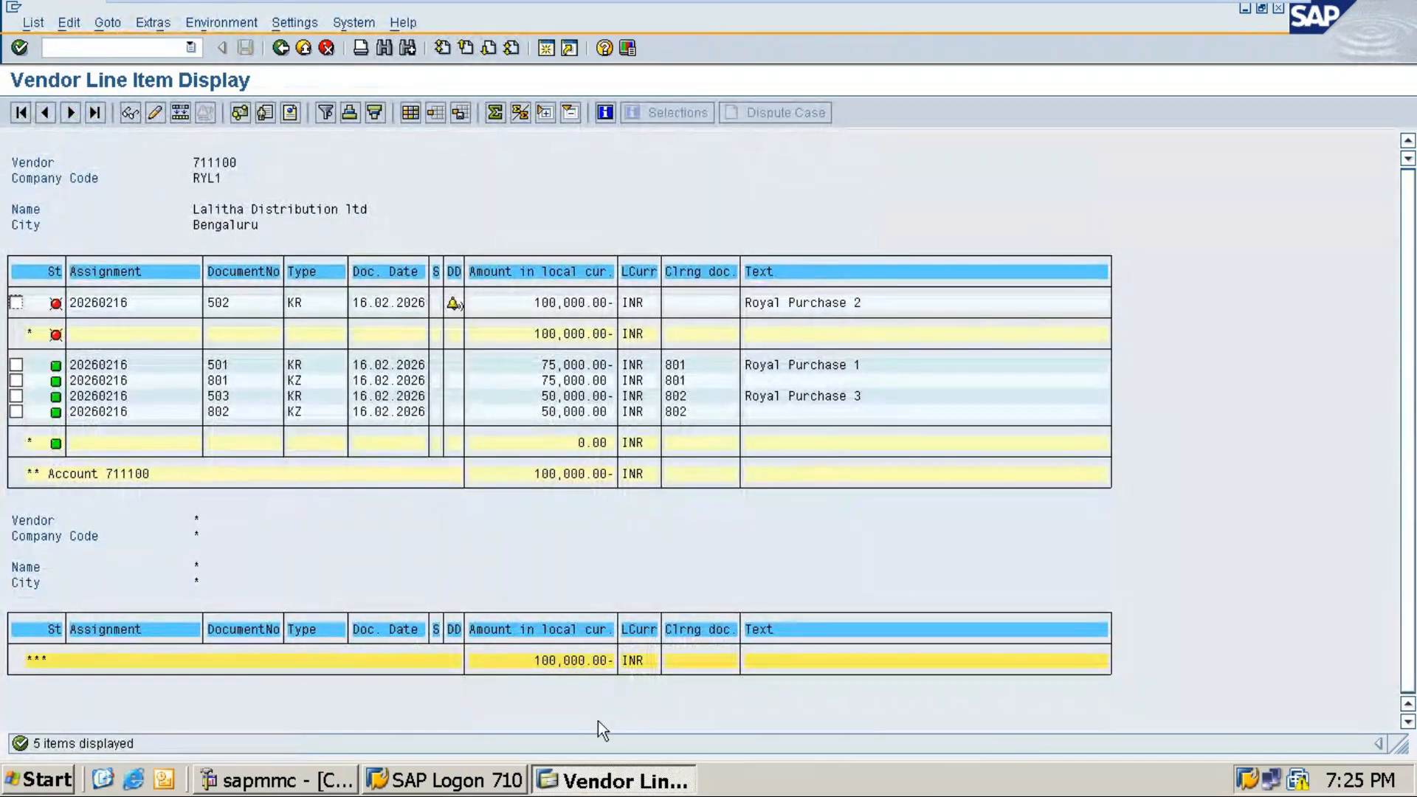
Switch to the Word notes and copy the "total Payable must be" calculation into the empty bullet below the ICICI Bank payment.
{"action": "left_click", "coordinate": [1231, 10]}
{"action": "left_click", "coordinate": [787, 592]}
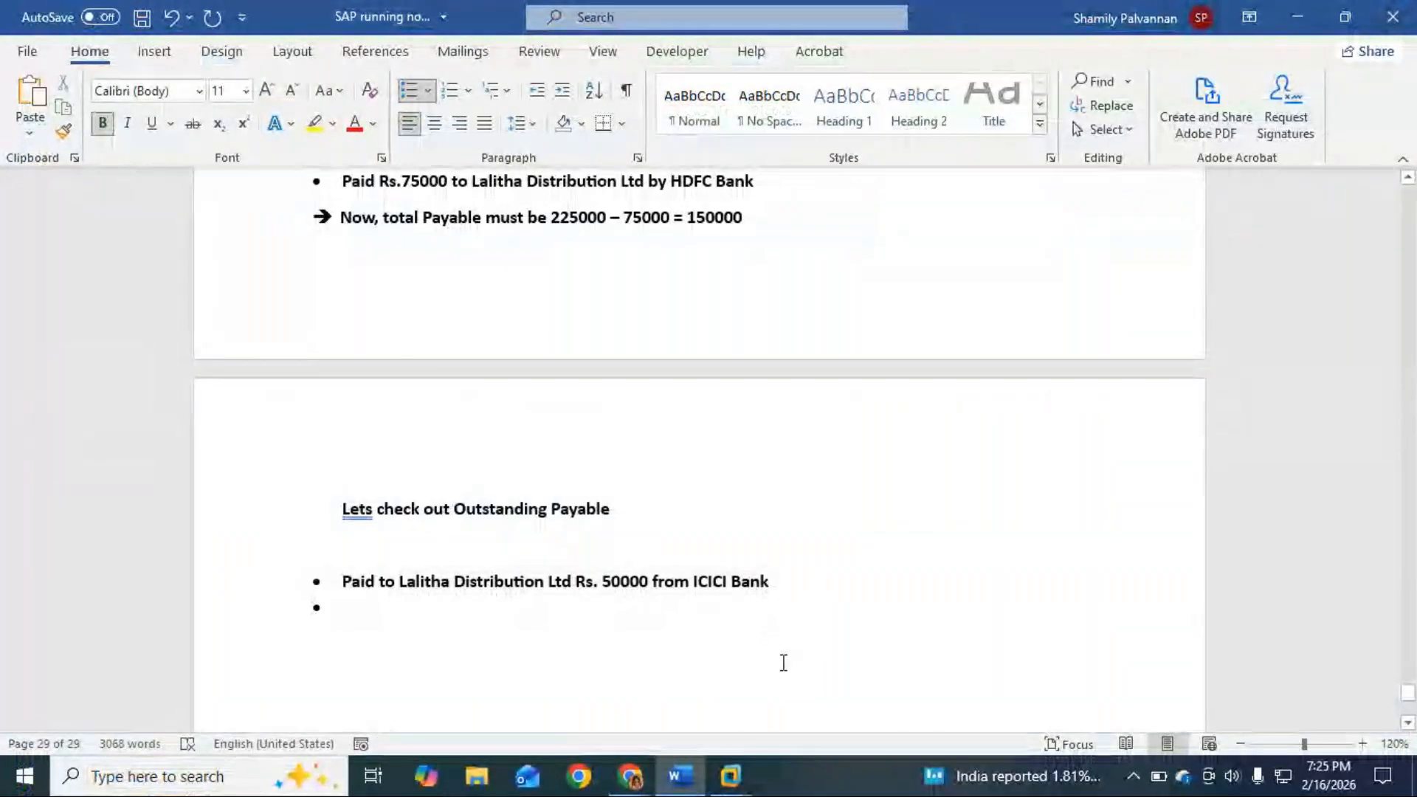
{"action": "scroll", "coordinate": [653, 535], "scroll_direction": "up", "scroll_amount": 1}
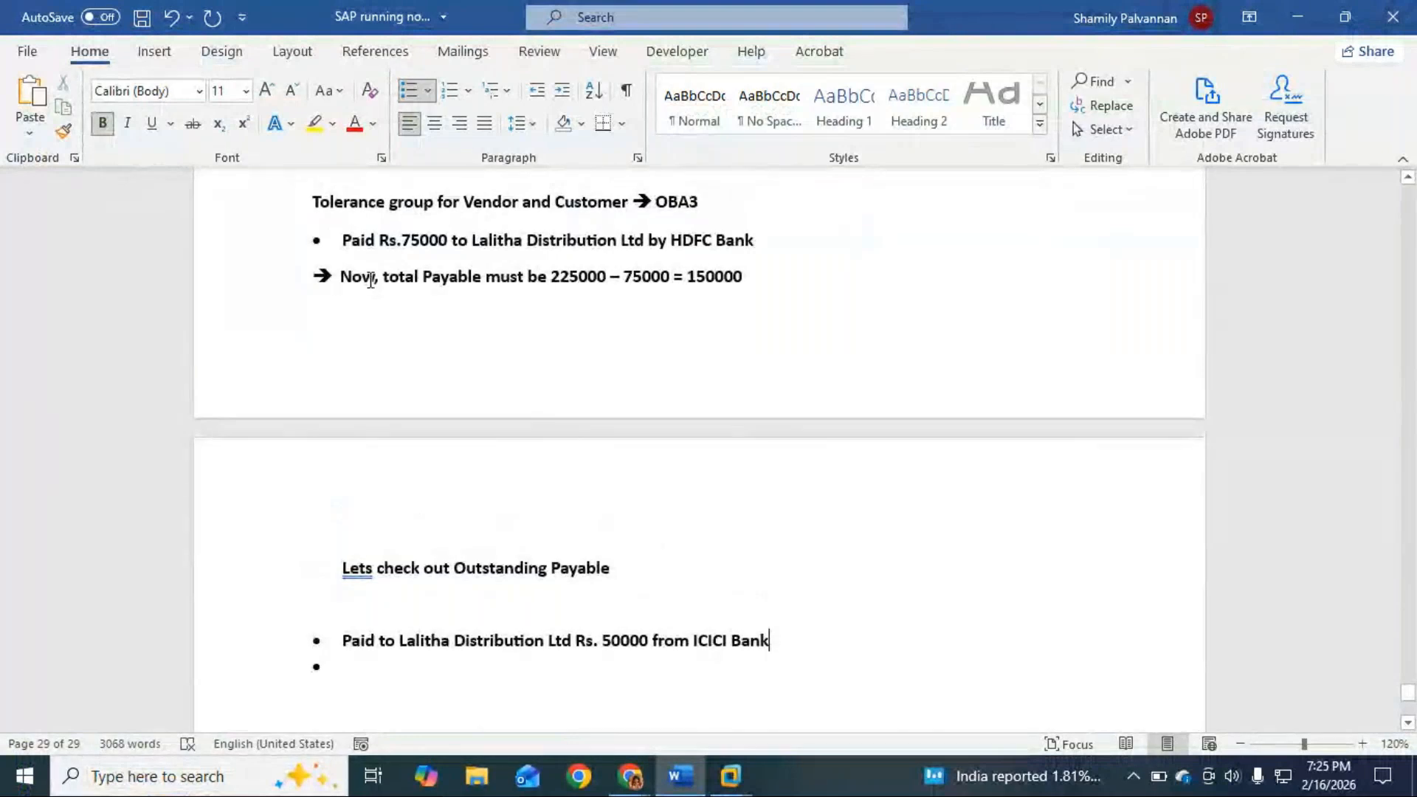
{"action": "left_click_drag", "start_coordinate": [385, 279], "coordinate": [760, 280]}
{"action": "key", "text": "ctrl+c"}
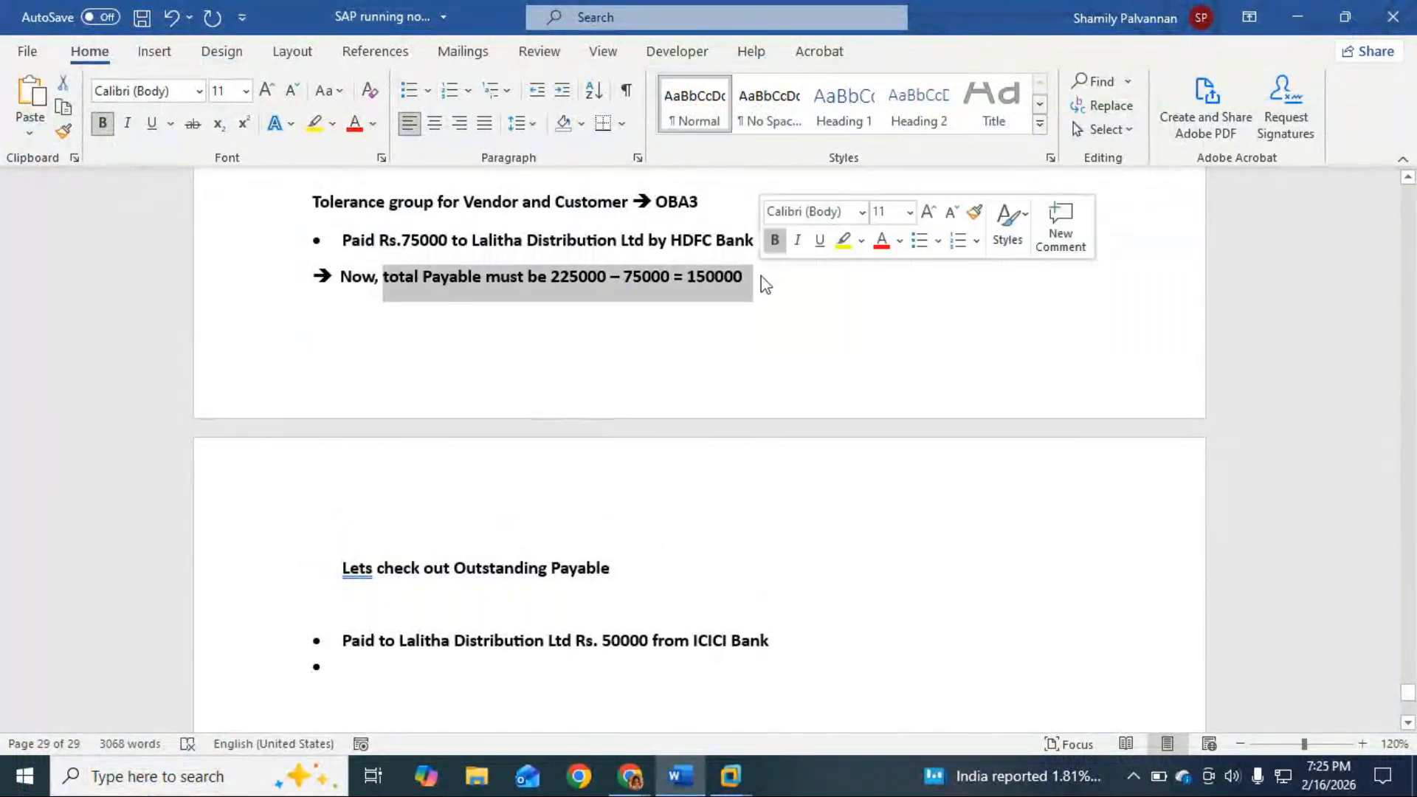
{"action": "left_click", "coordinate": [355, 670]}
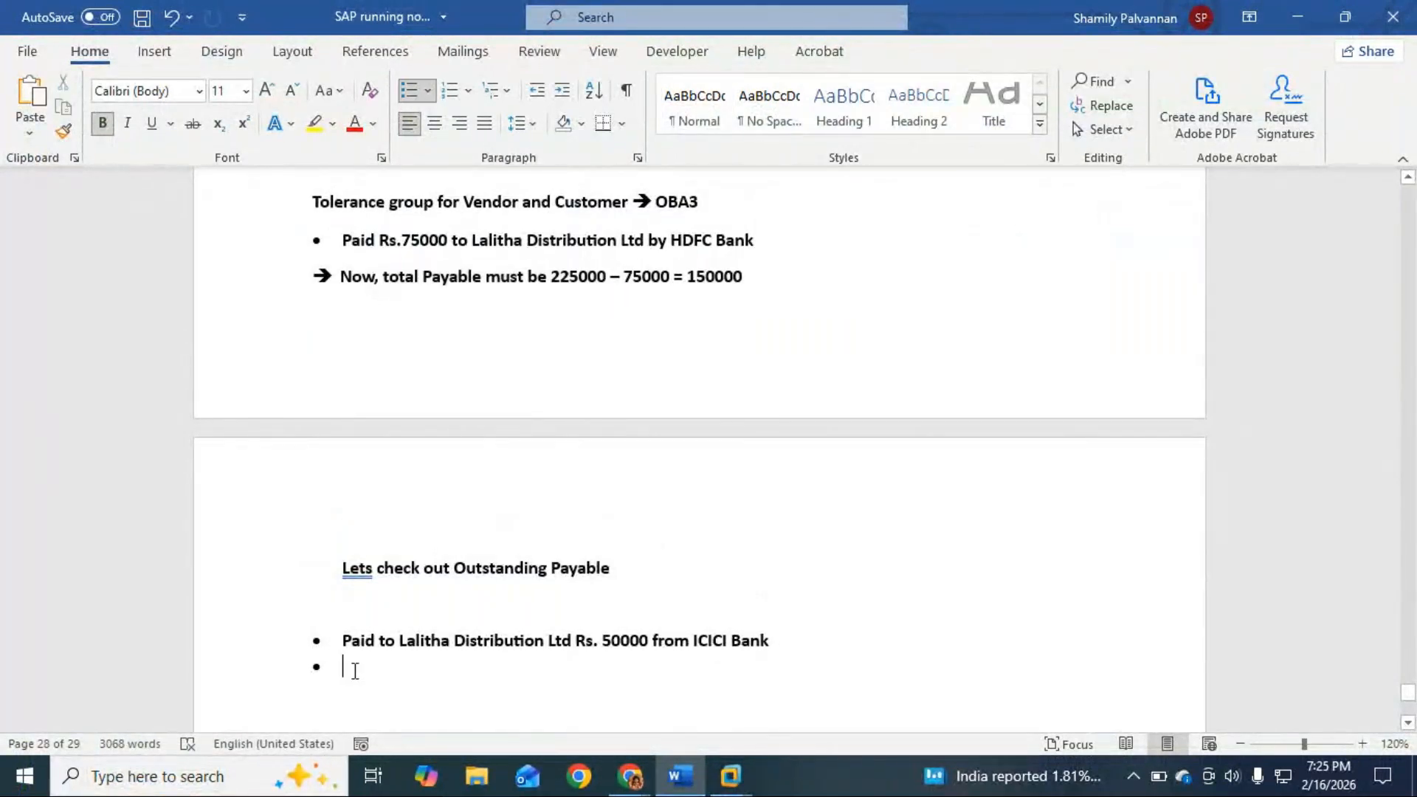
{"action": "key", "text": "BackSpace"}
{"action": "key", "text": "ctrl+v"}
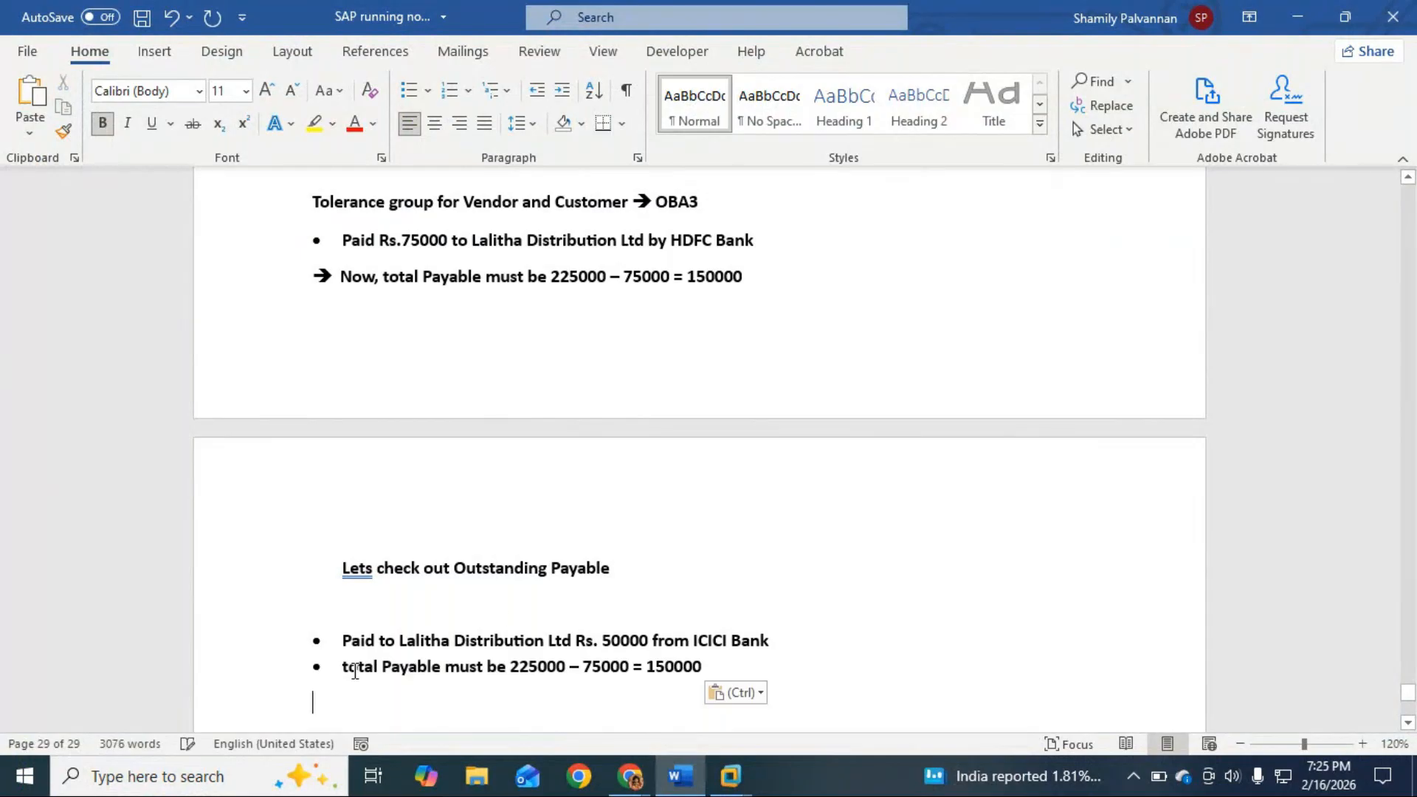
Rewrite the copied bullet as "total Payable is 150000 – 50000 = 100000" and end the bulleted list after it.
{"action": "left_click", "coordinate": [629, 668]}
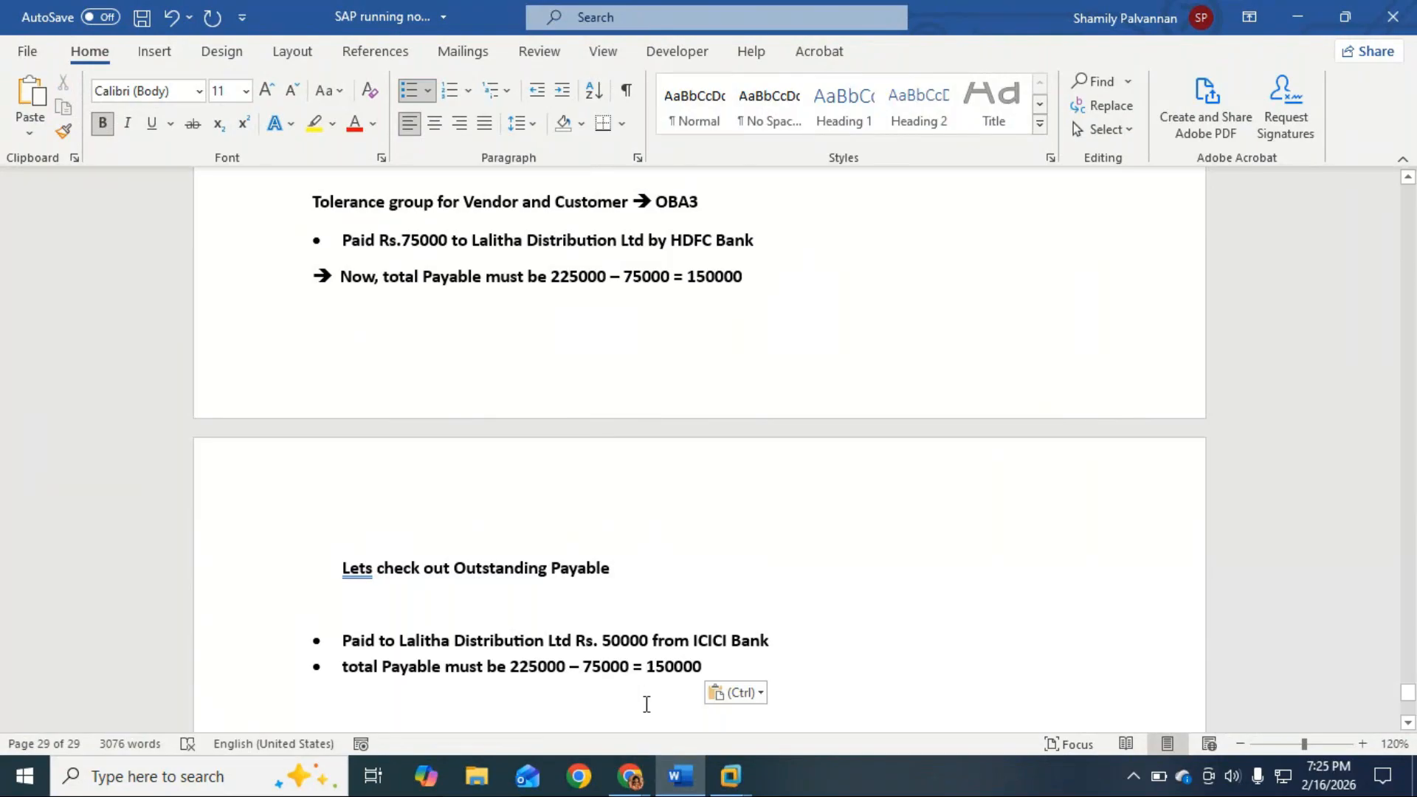
{"action": "key", "text": "BackSpace"}
{"action": "key", "text": "BackSpace"}
{"action": "key", "text": "BackSpace"}
{"action": "key", "text": "BackSpace"}
{"action": "key", "text": "BackSpace"}
{"action": "key", "text": "BackSpace"}
{"action": "key", "text": "BackSpace"}
{"action": "key", "text": "BackSpace"}
{"action": "key", "text": "BackSpace"}
{"action": "key", "text": "BackSpace"}
{"action": "key", "text": "BackSpace"}
{"action": "key", "text": "BackSpace"}
{"action": "key", "text": "BackSpace"}
{"action": "key", "text": "BackSpace"}
{"action": "key", "text": "BackSpace"}
{"action": "key", "text": "BackSpace"}
{"action": "key", "text": "BackSpace"}
{"action": "key", "text": "BackSpace"}
{"action": "key", "text": "BackSpace"}
{"action": "key", "text": "BackSpace"}
{"action": "key", "text": "BackSpace"}
{"action": "key", "text": "BackSpace"}
{"action": "key", "text": "BackSpace"}
{"action": "key", "text": "BackSpace"}
{"action": "key", "text": "BackSpace"}
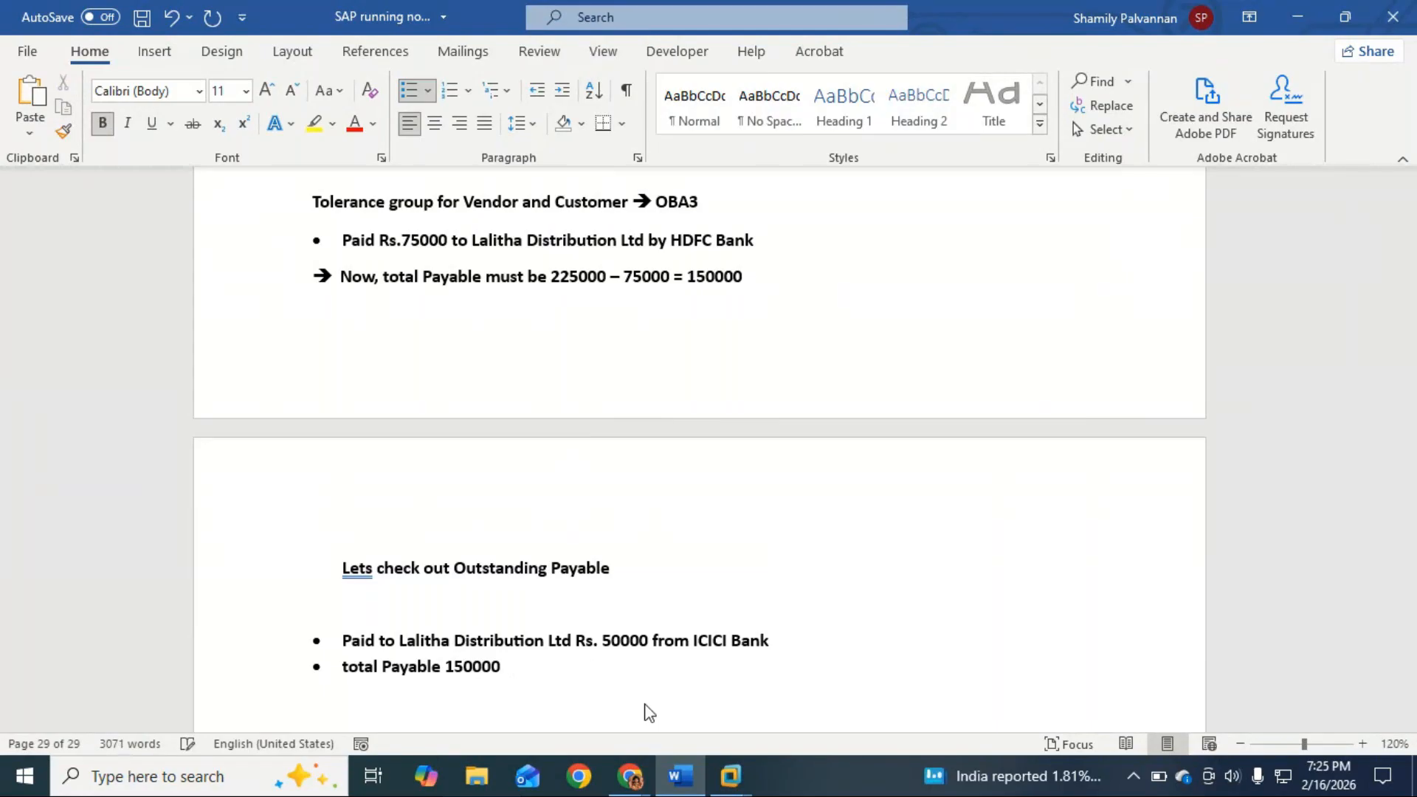
{"action": "type", "text": "is"}
{"action": "left_click", "coordinate": [602, 673]}
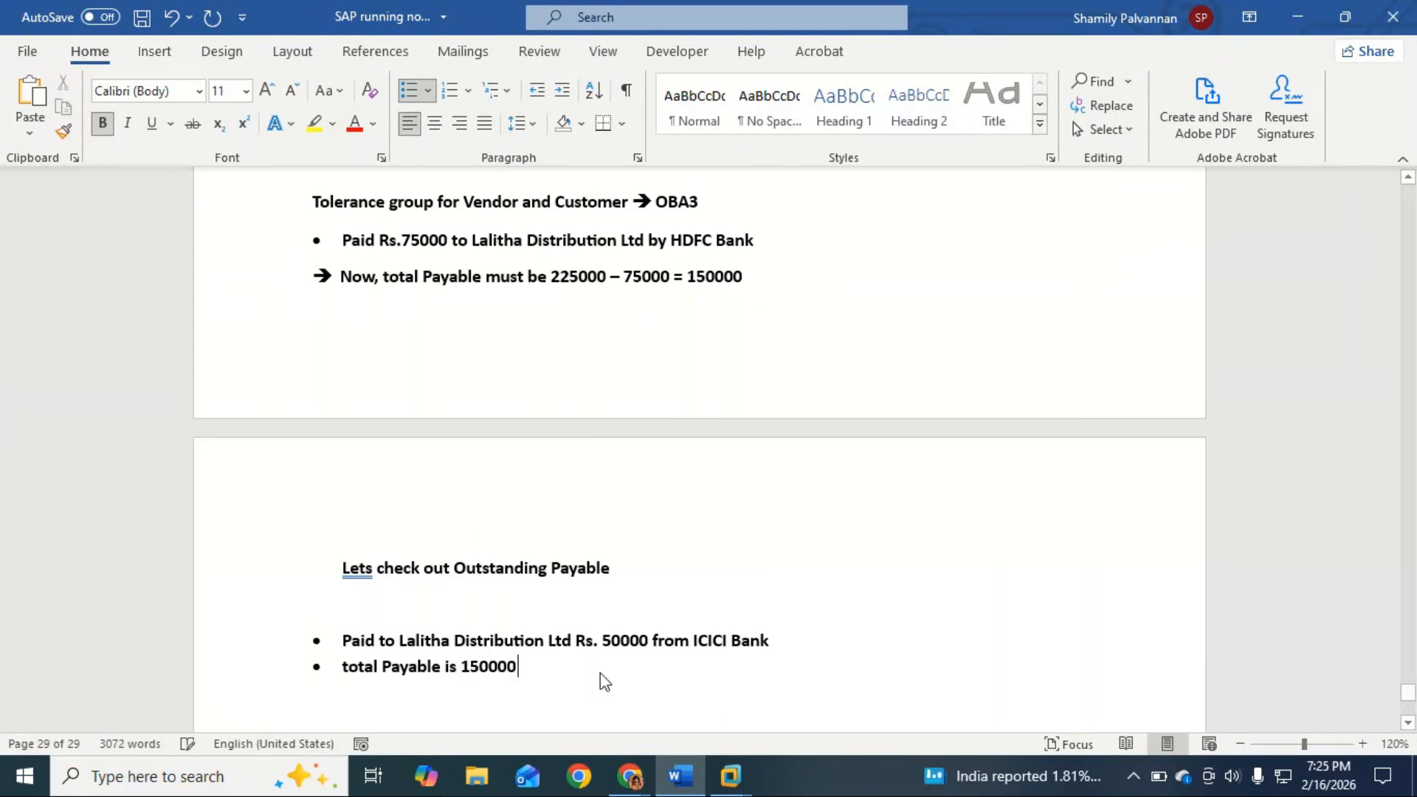
{"action": "type", "text": "- 50000 "}
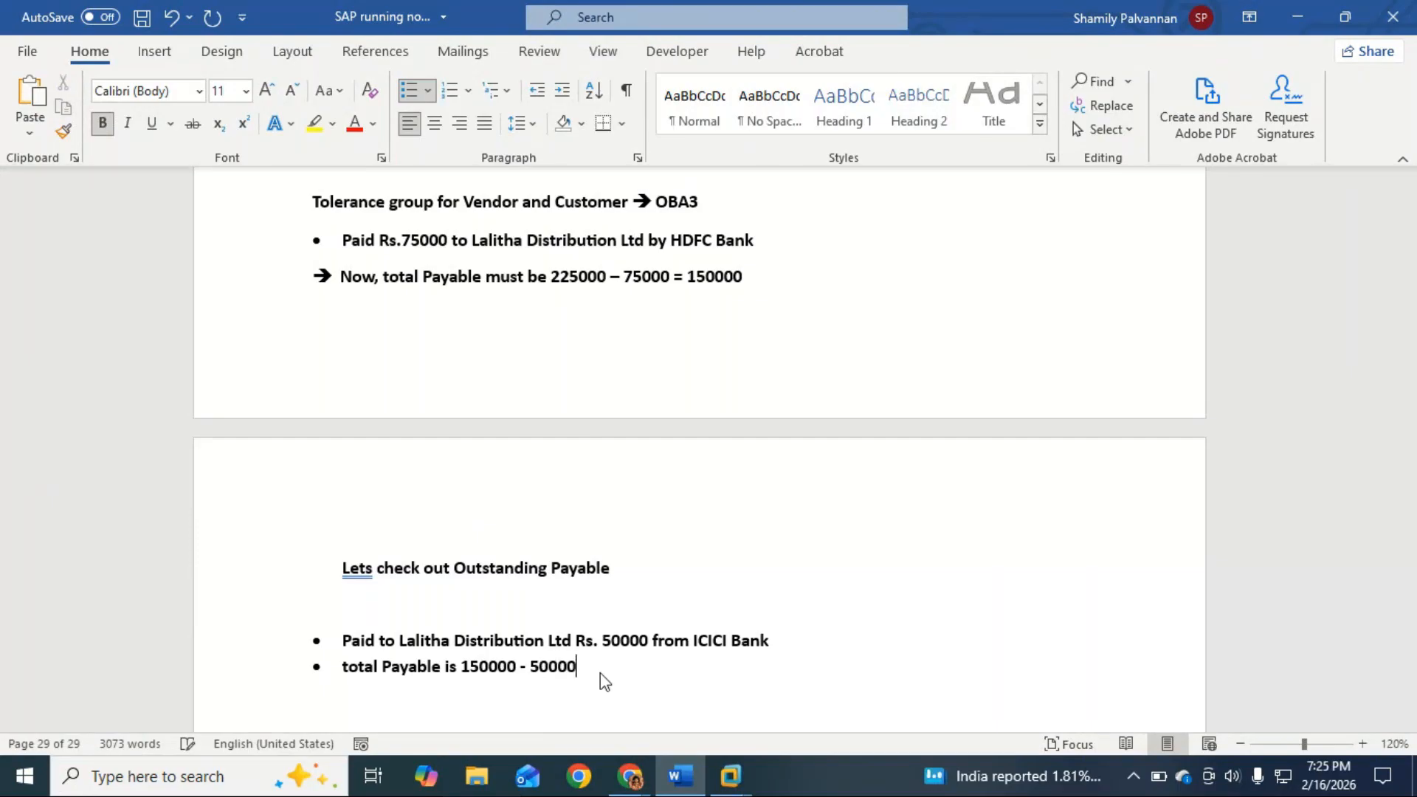
{"action": "type", "text": "= 100000"}
{"action": "key", "text": "Return"}
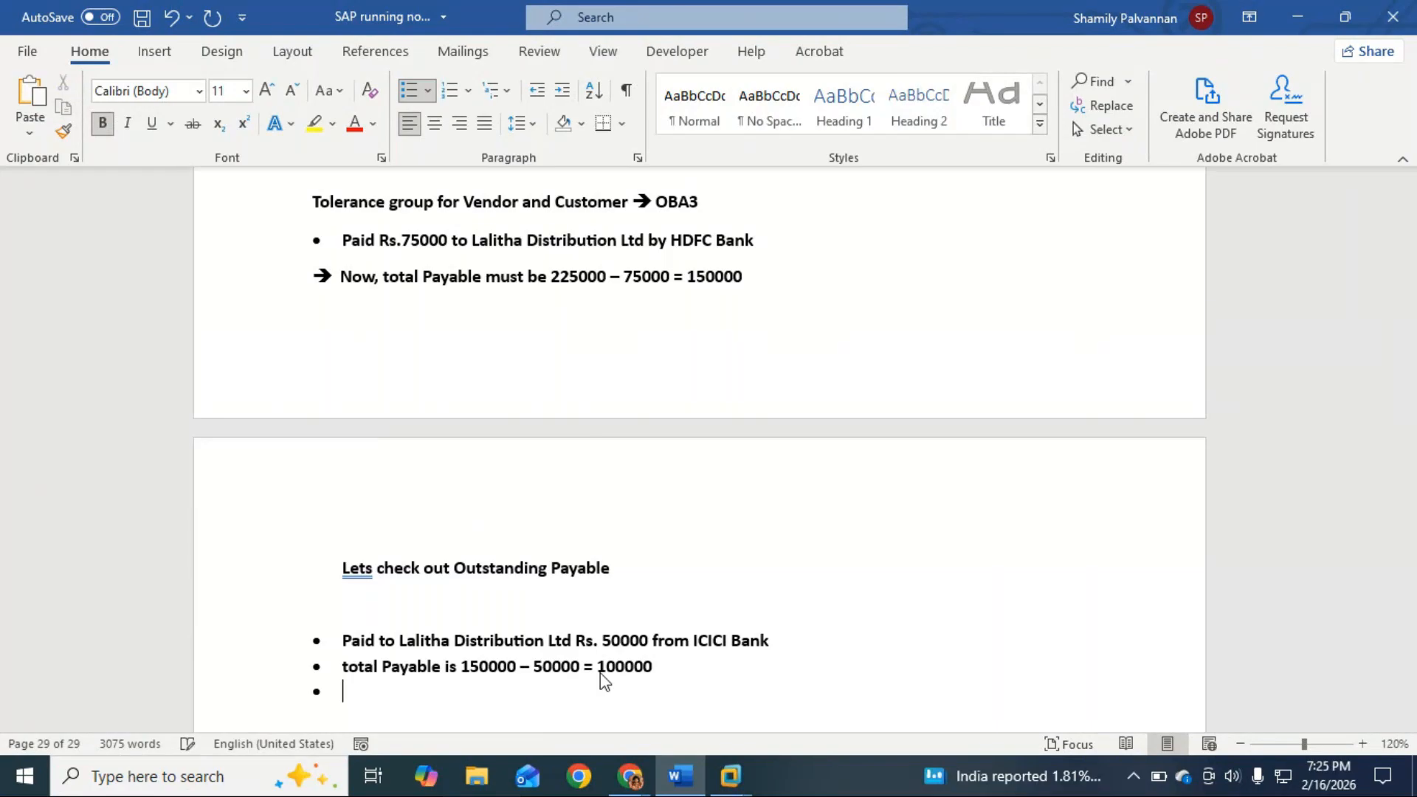
{"action": "key", "text": "Return"}
Copy the "Purchase of Materials from Lalitha distributions Pvt ltd" line from Purchase Invoice Document into a bullet below the total payable line.
{"action": "scroll", "coordinate": [625, 614], "scroll_direction": "down", "scroll_amount": 2}
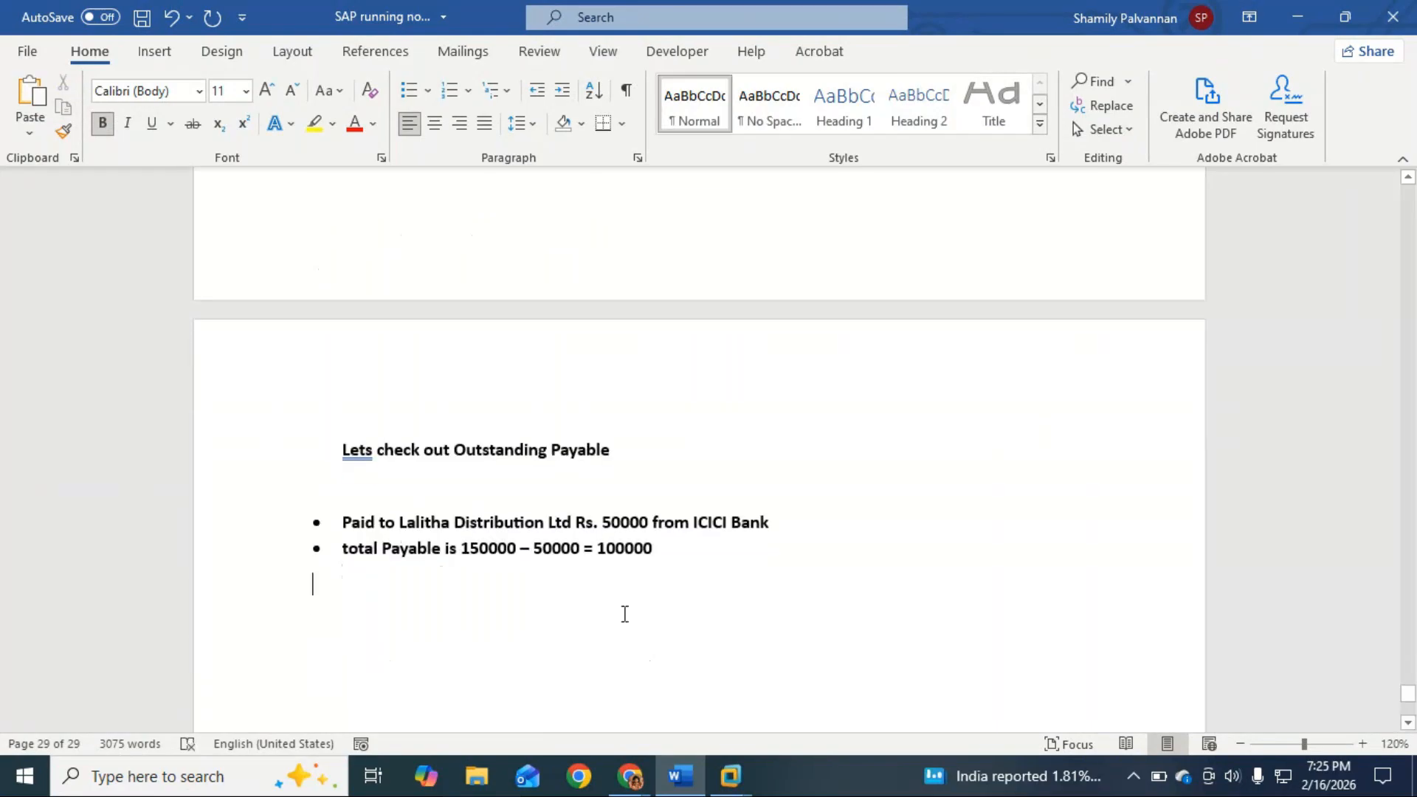
{"action": "scroll", "coordinate": [624, 614], "scroll_direction": "up", "scroll_amount": 6}
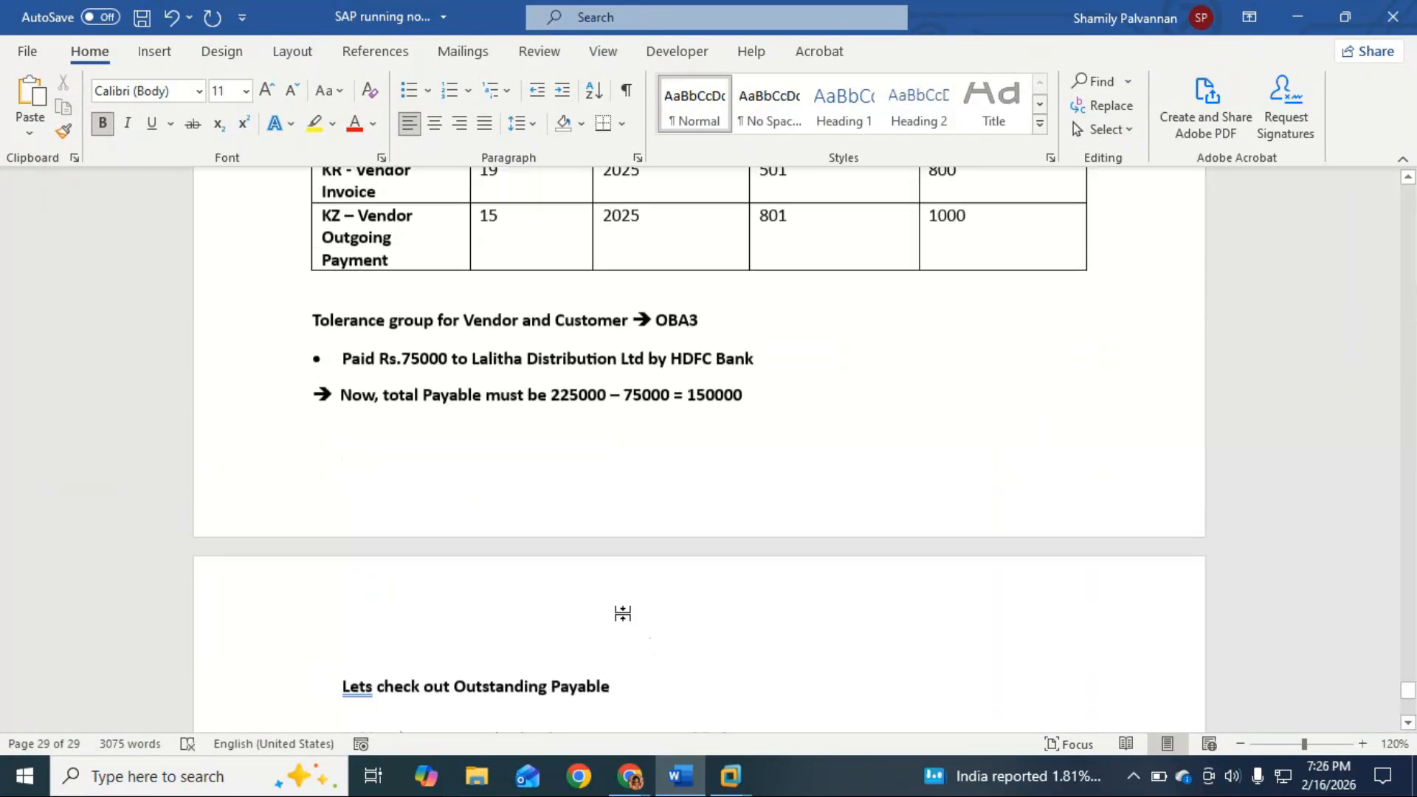
{"action": "scroll", "coordinate": [624, 614], "scroll_direction": "up", "scroll_amount": 9}
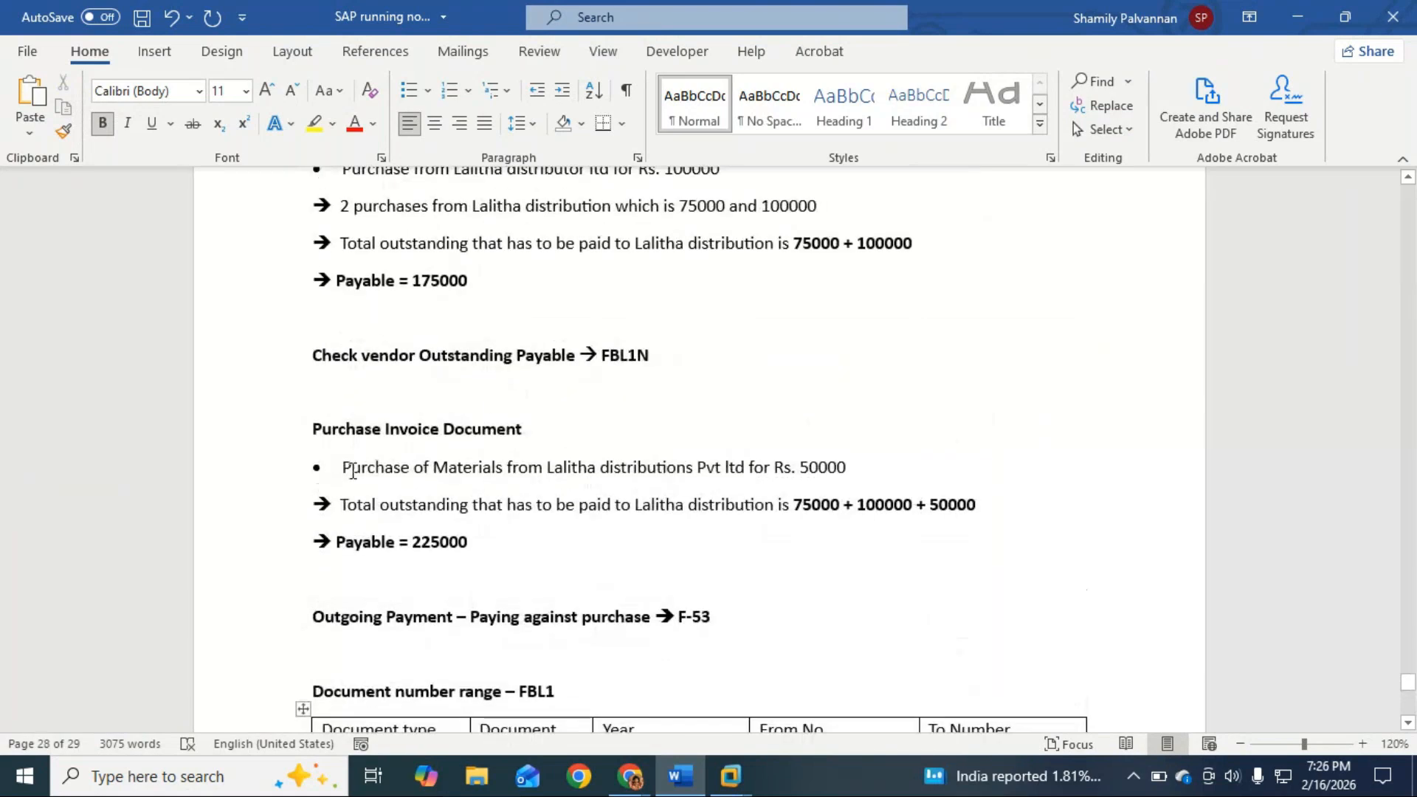
{"action": "left_click_drag", "start_coordinate": [352, 471], "coordinate": [842, 463]}
{"action": "key", "text": "ctrl+c"}
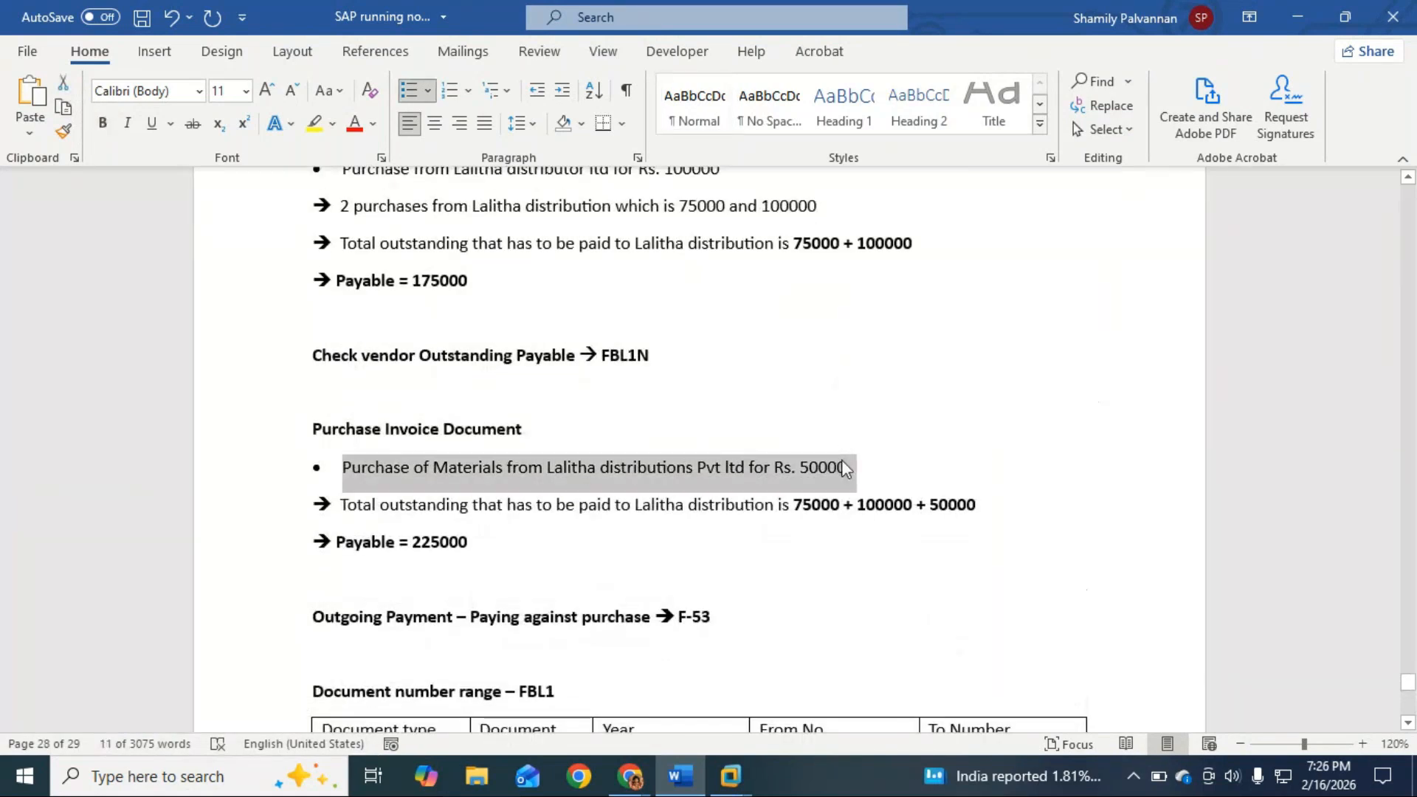
{"action": "left_click", "coordinate": [835, 645]}
{"action": "scroll", "coordinate": [838, 647], "scroll_direction": "down", "scroll_amount": 3}
{"action": "scroll", "coordinate": [838, 646], "scroll_direction": "down", "scroll_amount": 10}
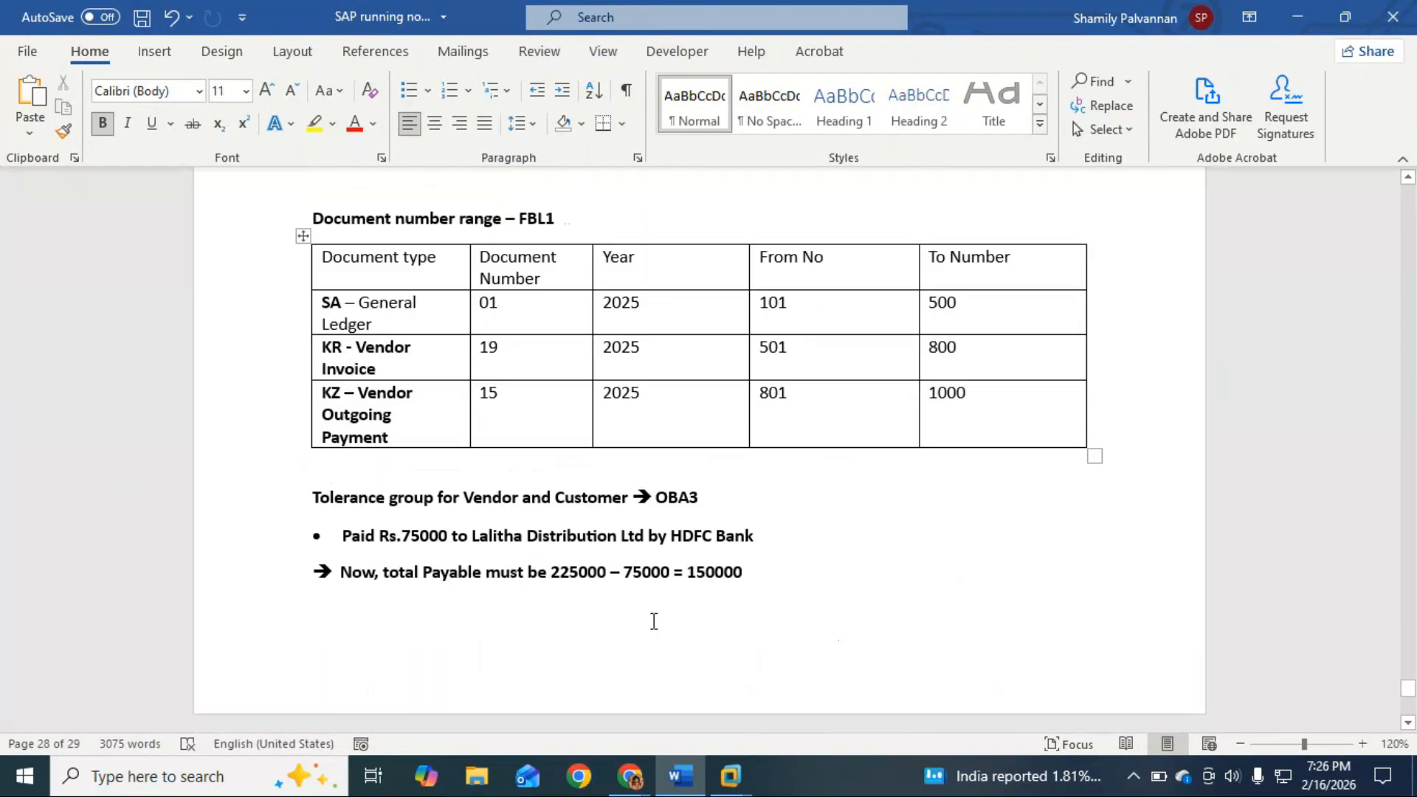
{"action": "left_click", "coordinate": [655, 569]}
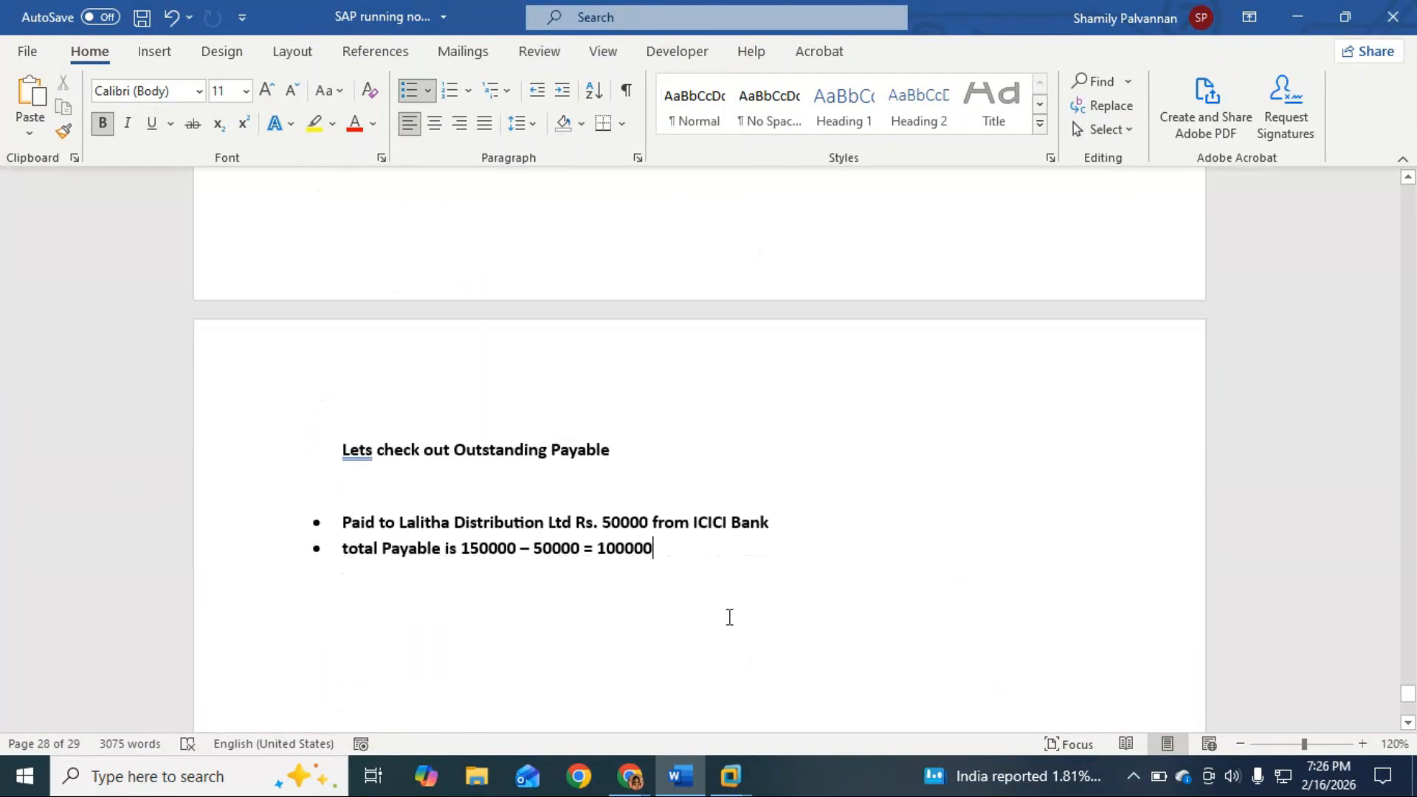
{"action": "key", "text": "Return"}
{"action": "key", "text": "BackSpace"}
{"action": "key", "text": "ctrl+v"}
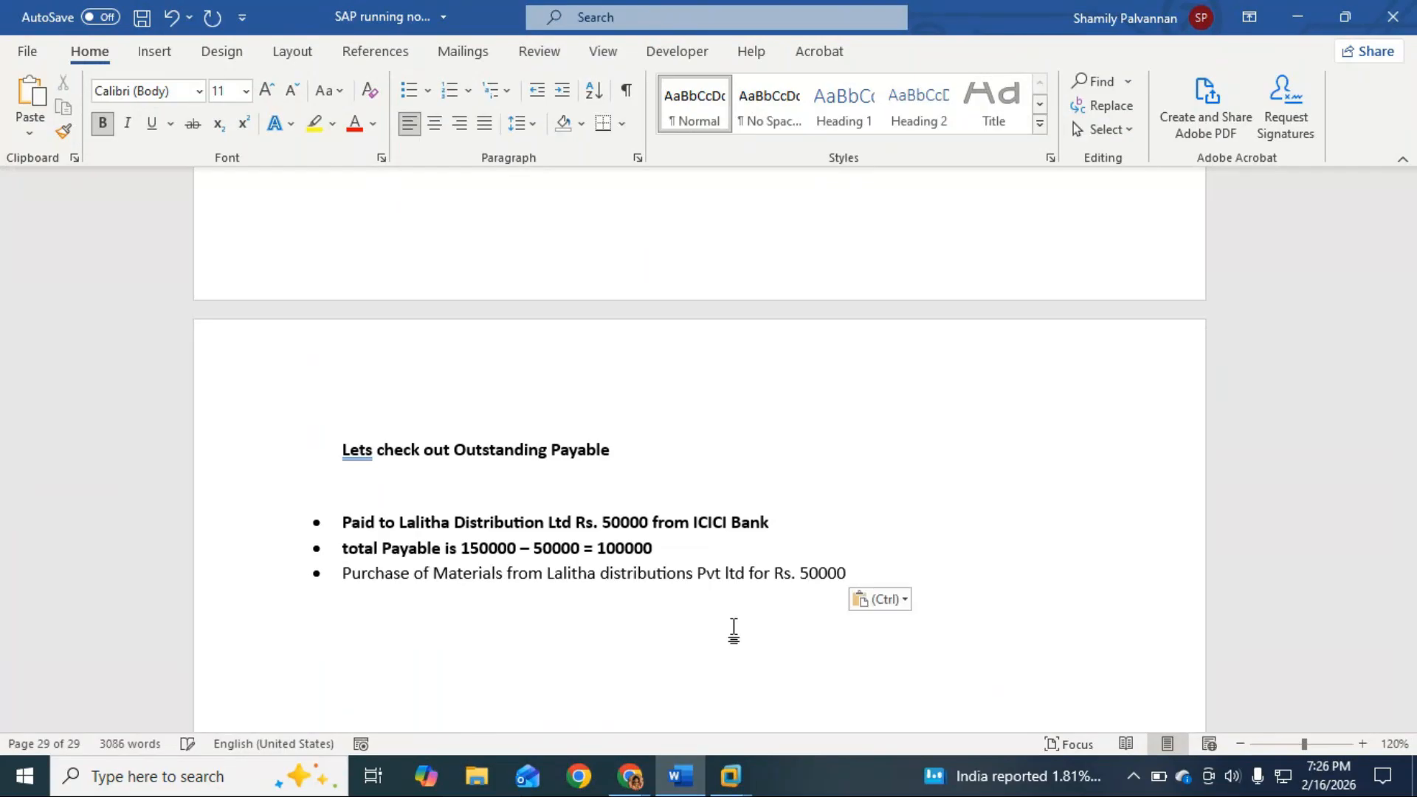
Insert a blank line above the pasted purchase bullet and change its amount to Rs. 81000.
{"action": "left_click", "coordinate": [731, 559]}
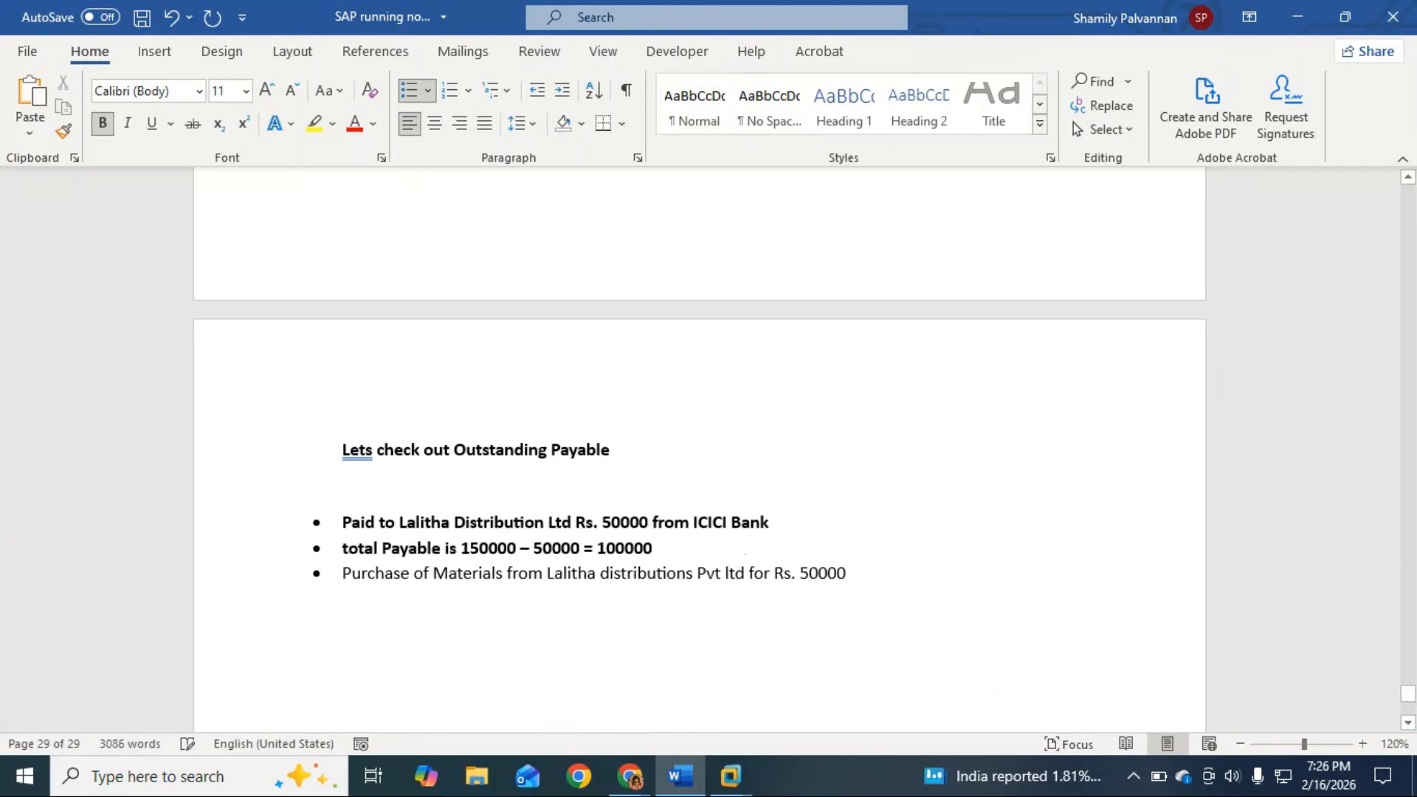
{"action": "key", "text": "Return"}
{"action": "key", "text": "Return"}
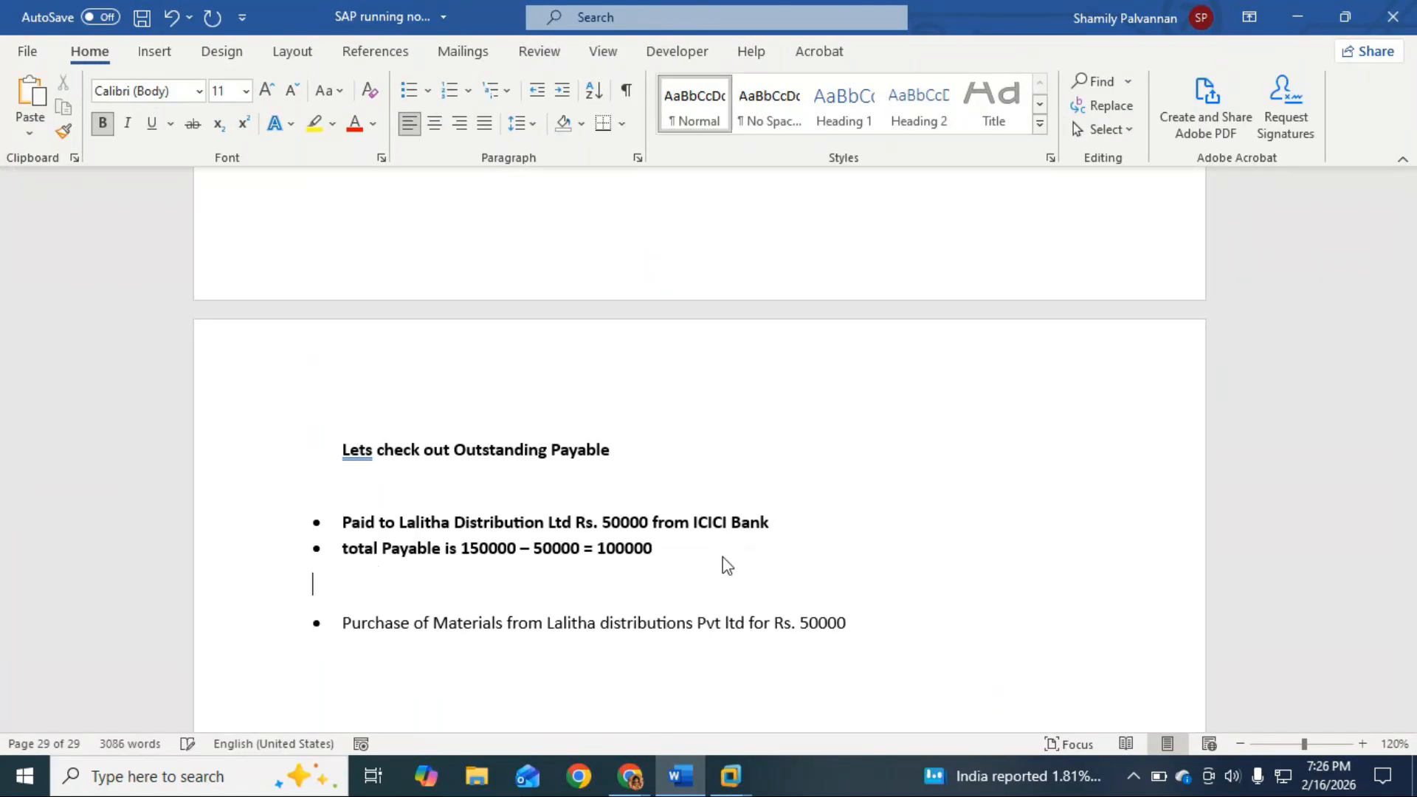
{"action": "left_click", "coordinate": [868, 624]}
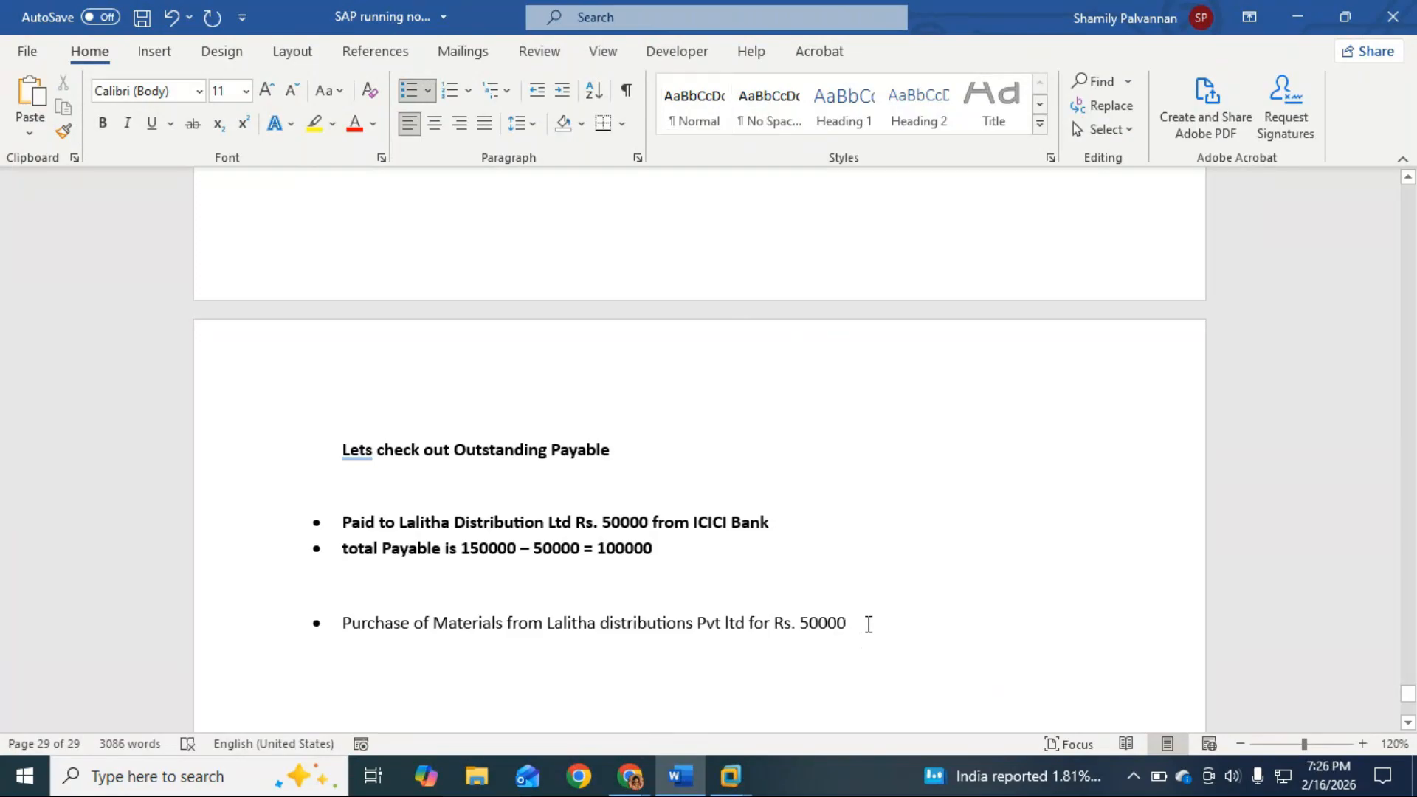
{"action": "key", "text": "BackSpace"}
{"action": "key", "text": "BackSpace"}
{"action": "key", "text": "BackSpace"}
{"action": "key", "text": "BackSpace"}
{"action": "key", "text": "BackSpace"}
{"action": "left_click", "coordinate": [466, 653]}
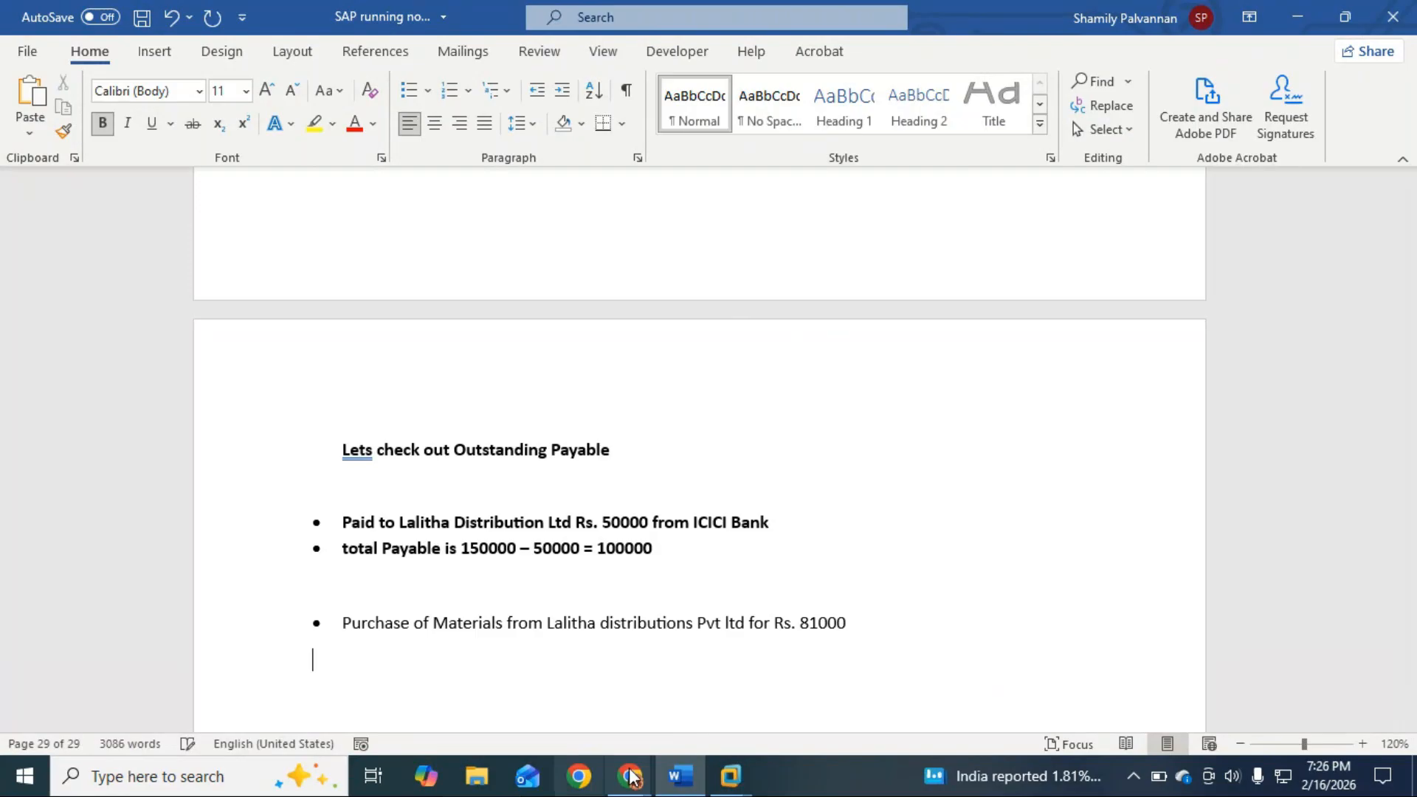
Switch back to SAP and open vendor invoice entry with transaction /nfb60.
{"action": "mouse_move", "coordinate": [730, 774]}
{"action": "left_click", "coordinate": [799, 694]}
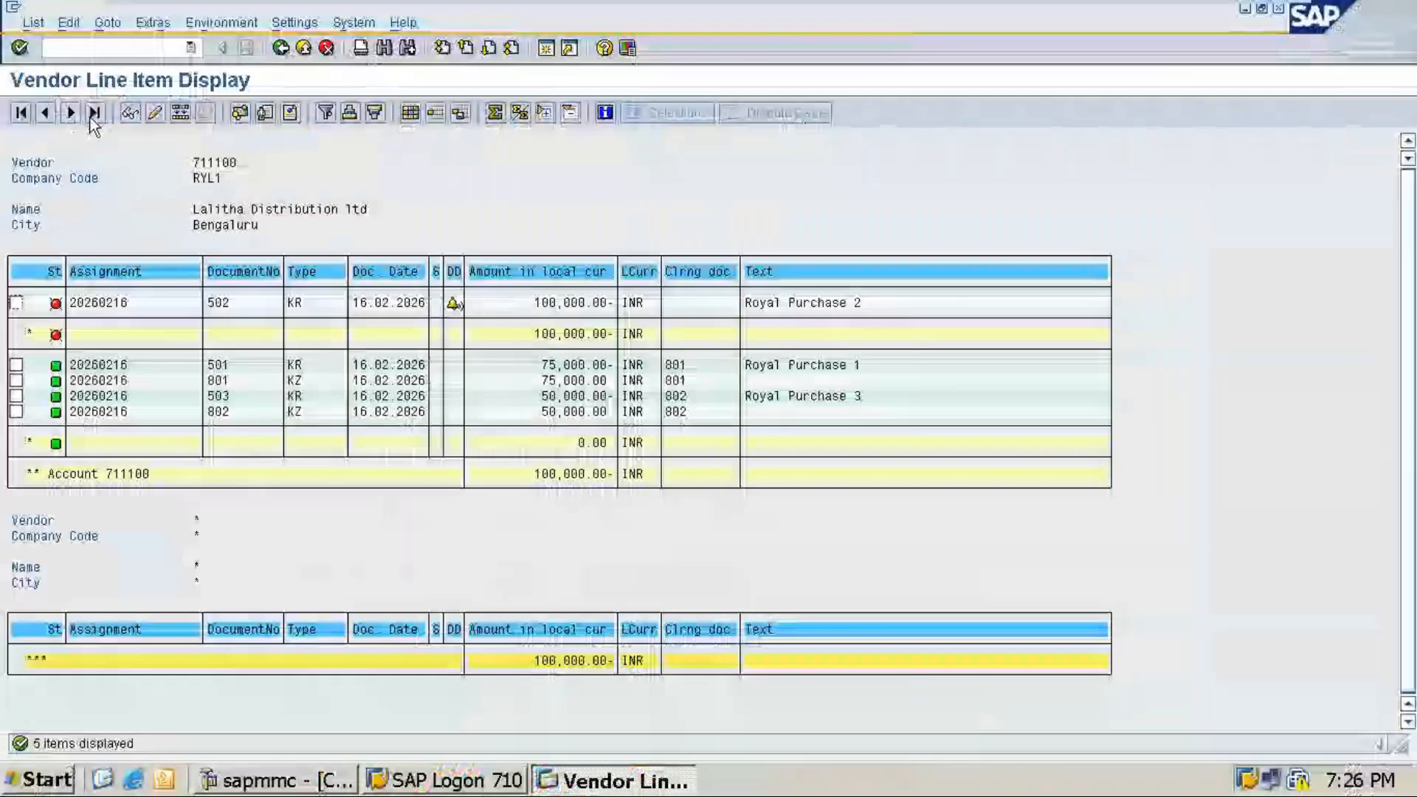
{"action": "left_click", "coordinate": [191, 47]}
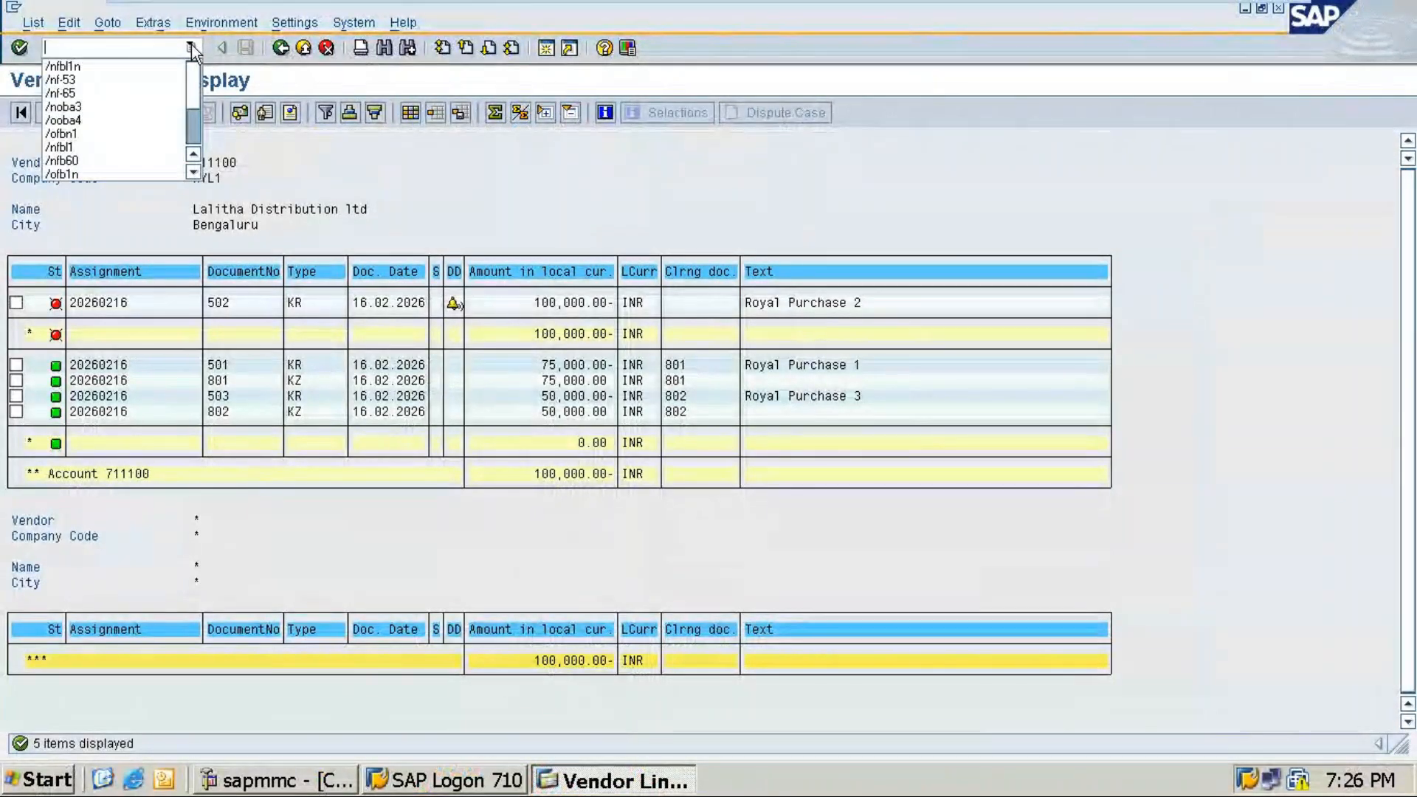
{"action": "left_click", "coordinate": [87, 161]}
{"action": "key", "text": "Return"}
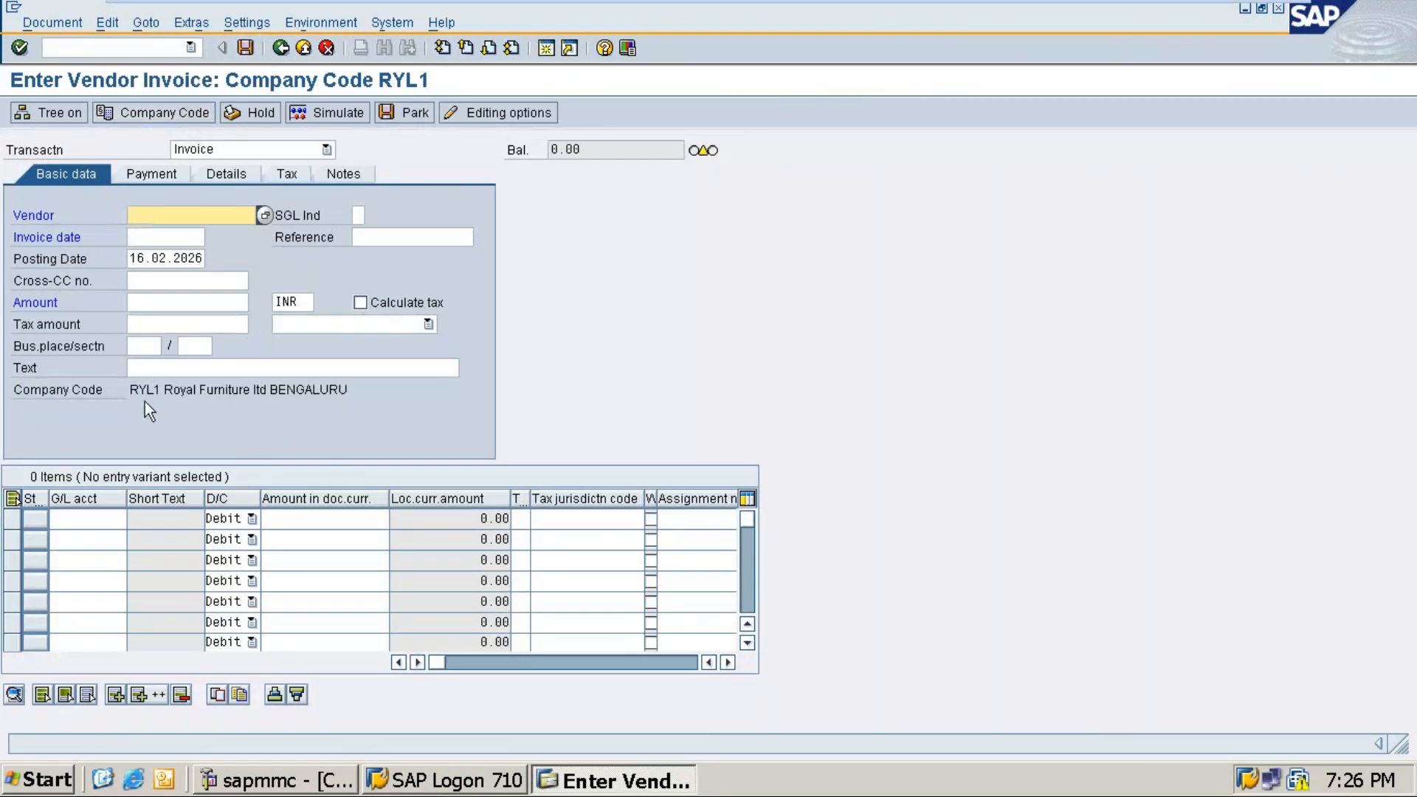
Select Lalitha Distribution Ltd as the invoice vendor and set the invoice date to 16.02.2026.
{"action": "left_click", "coordinate": [261, 217]}
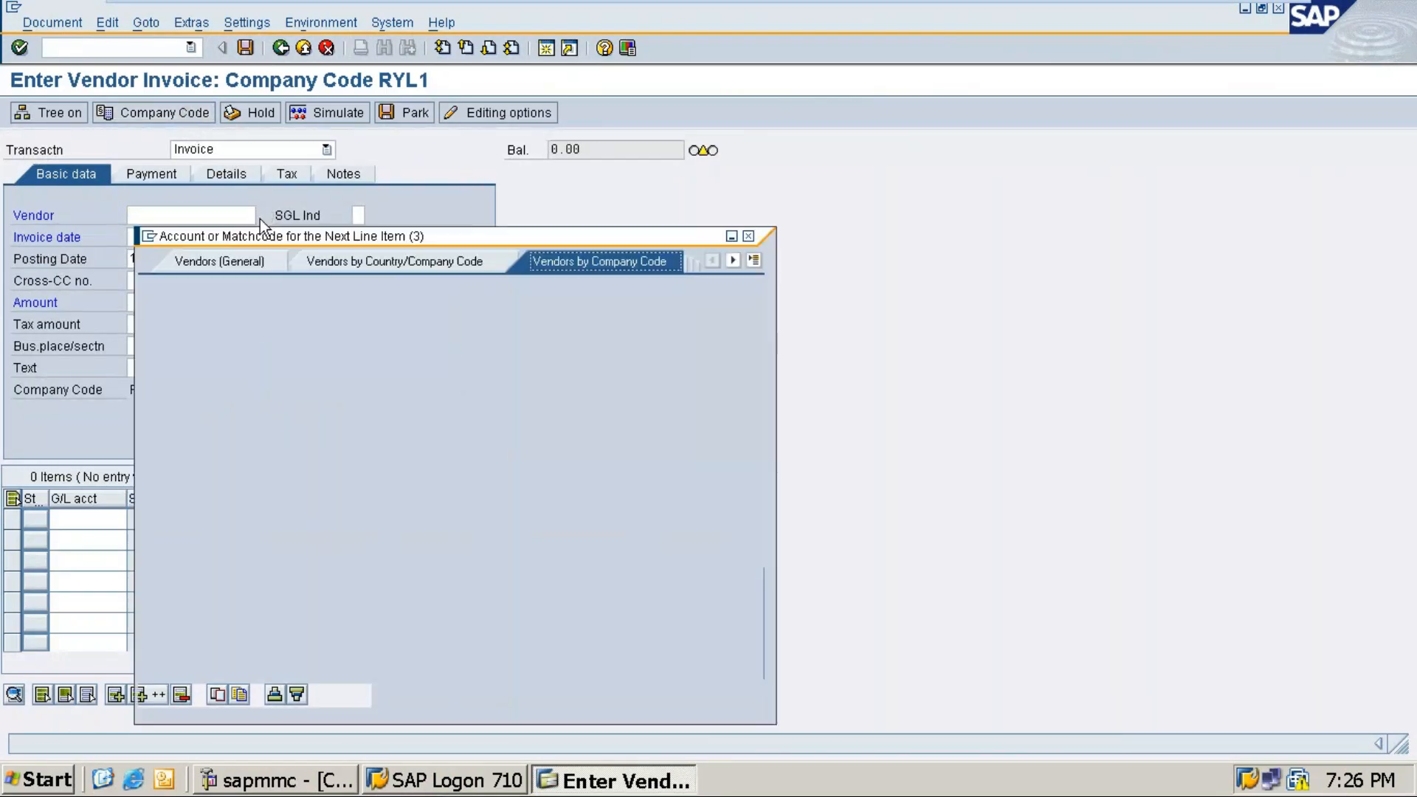
{"action": "key", "text": "Return"}
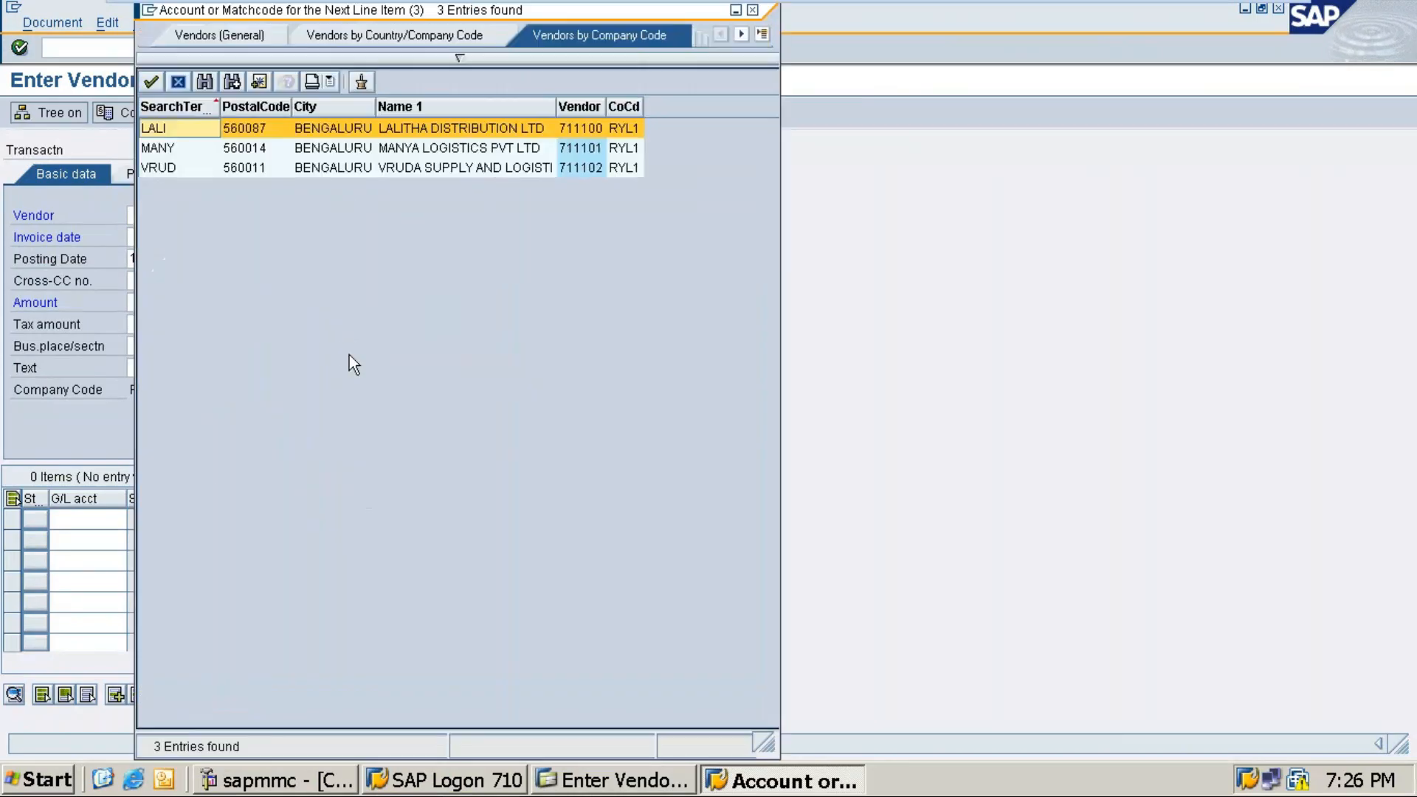
{"action": "double_click", "coordinate": [165, 131]}
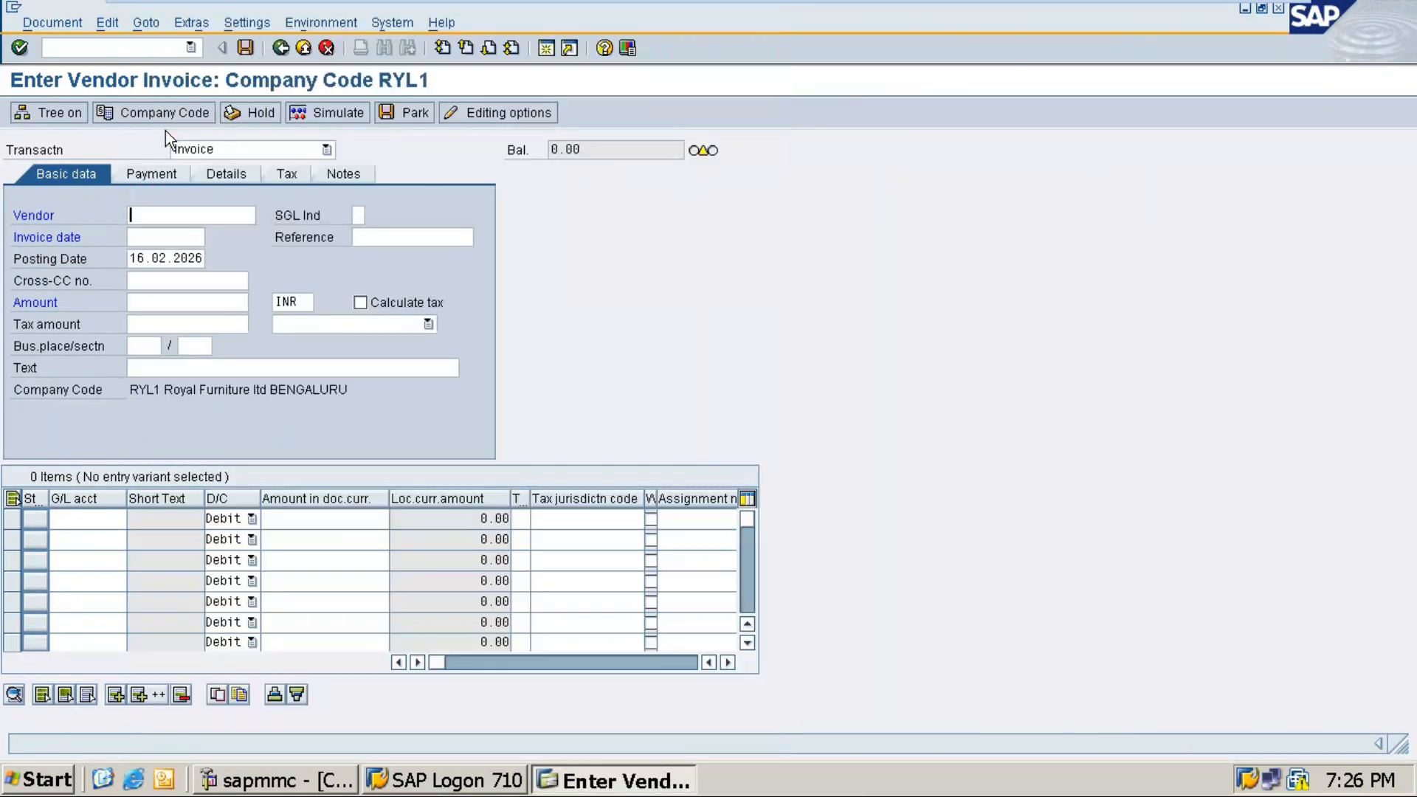
{"action": "left_click", "coordinate": [148, 239]}
{"action": "left_click", "coordinate": [214, 237]}
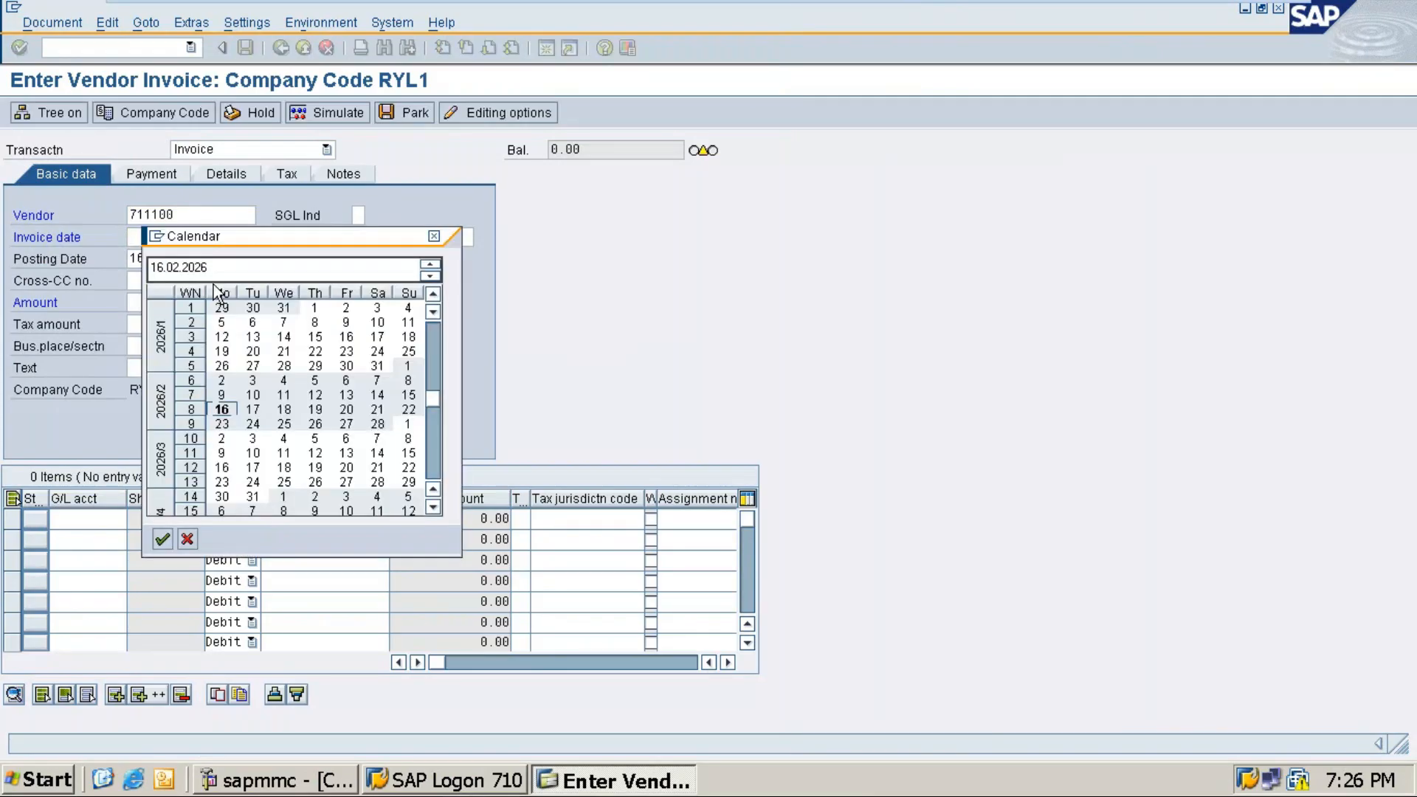
{"action": "double_click", "coordinate": [222, 414]}
Set the vendor invoice amount to 81000 and the header text to "Royal Purchase 4".
{"action": "left_click", "coordinate": [155, 303]}
{"action": "type", "text": "81000"}
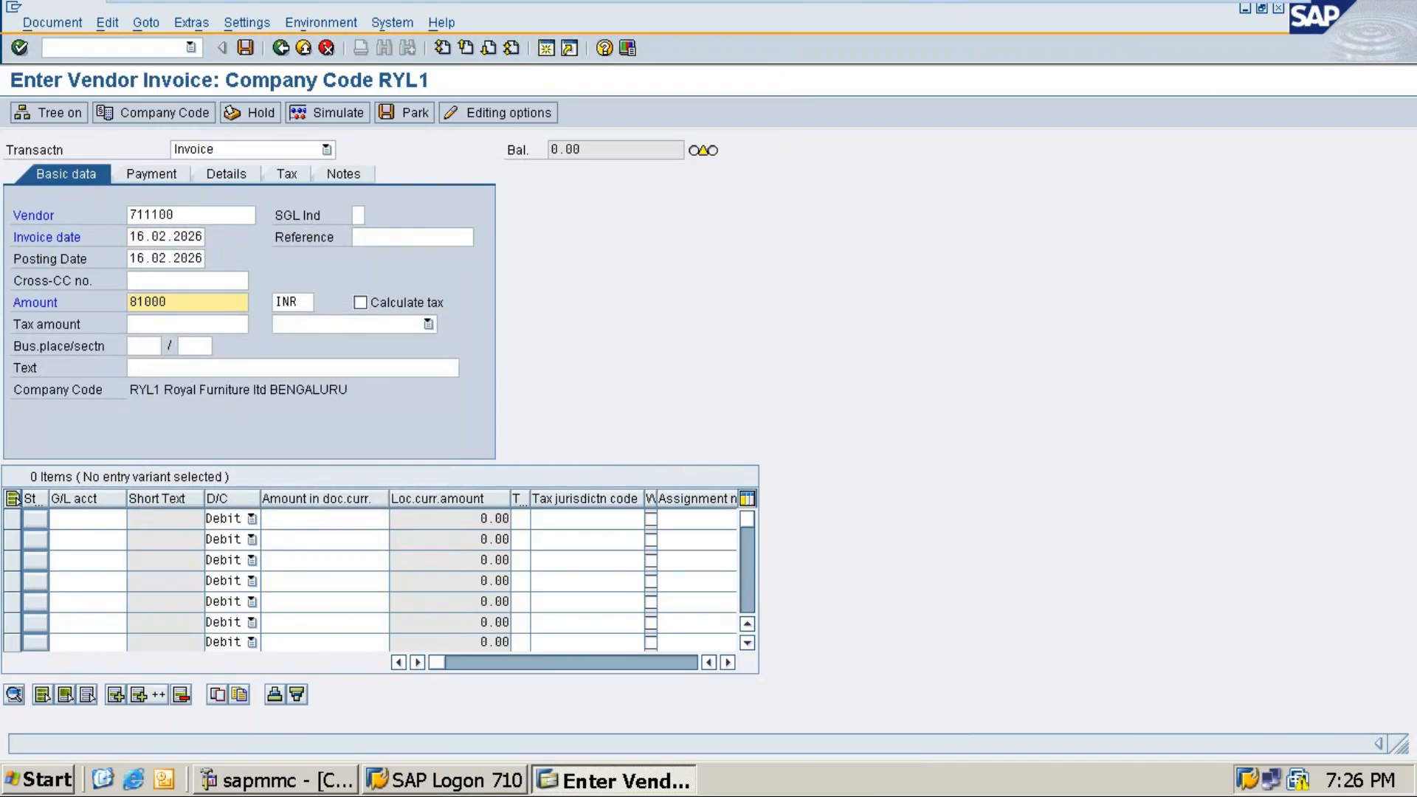
{"action": "left_click", "coordinate": [172, 369]}
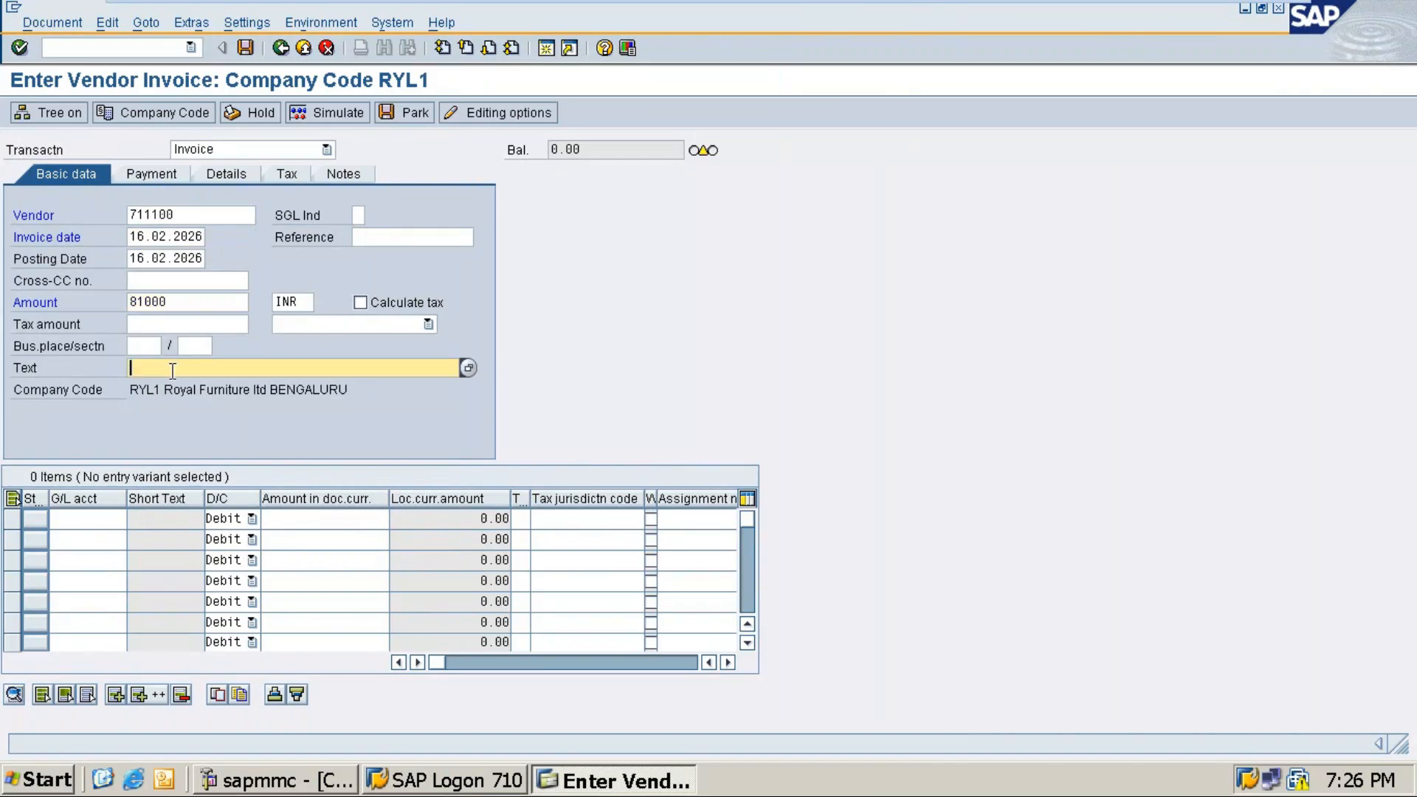
{"action": "type", "text": "r"}
{"action": "left_click", "coordinate": [180, 385]}
{"action": "key", "text": "BackSpace"}
{"action": "type", "text": "4"}
Assign the Purchase G/L account 10001 to the first line item with a debit amount of 81000.
{"action": "left_click", "coordinate": [64, 518]}
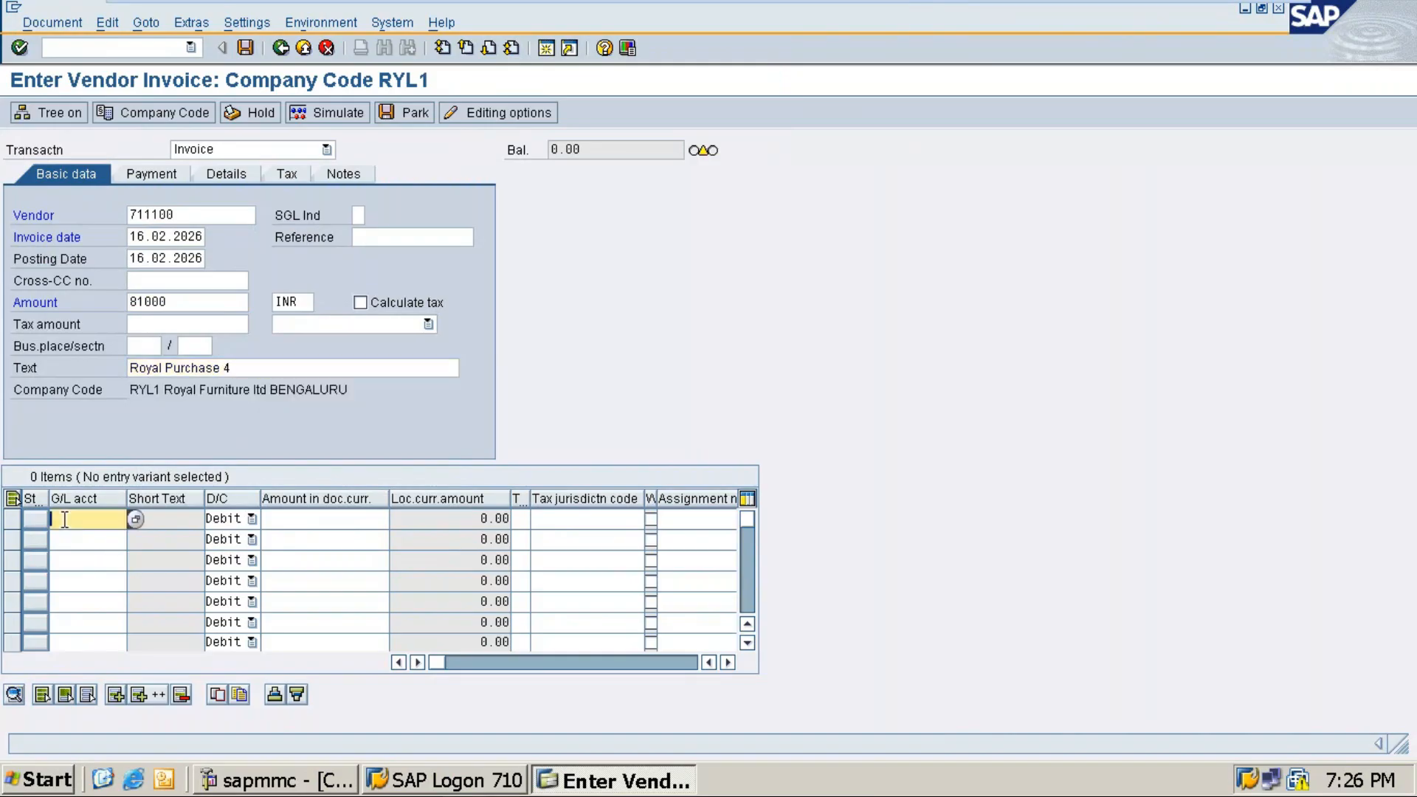
{"action": "left_click", "coordinate": [136, 520]}
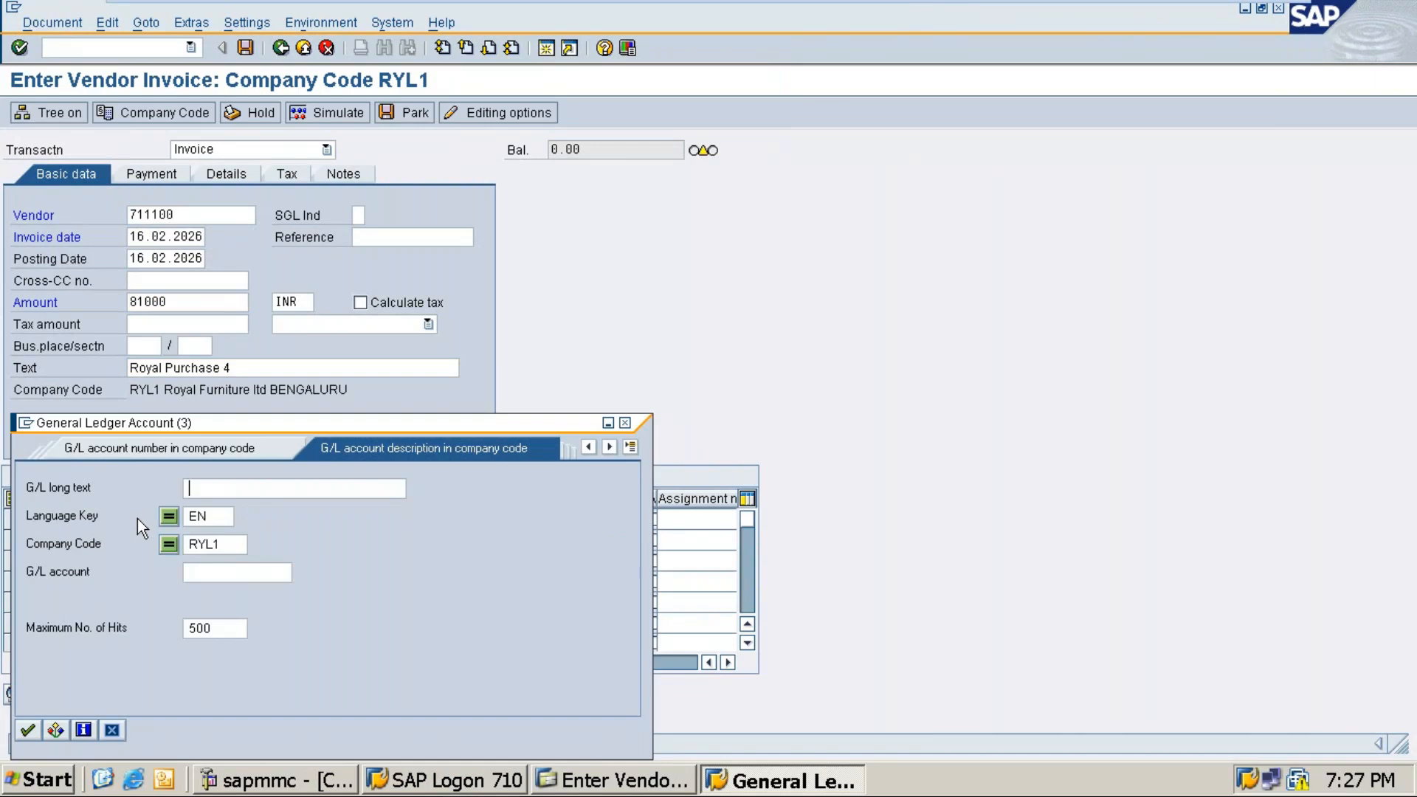
{"action": "key", "text": "Return"}
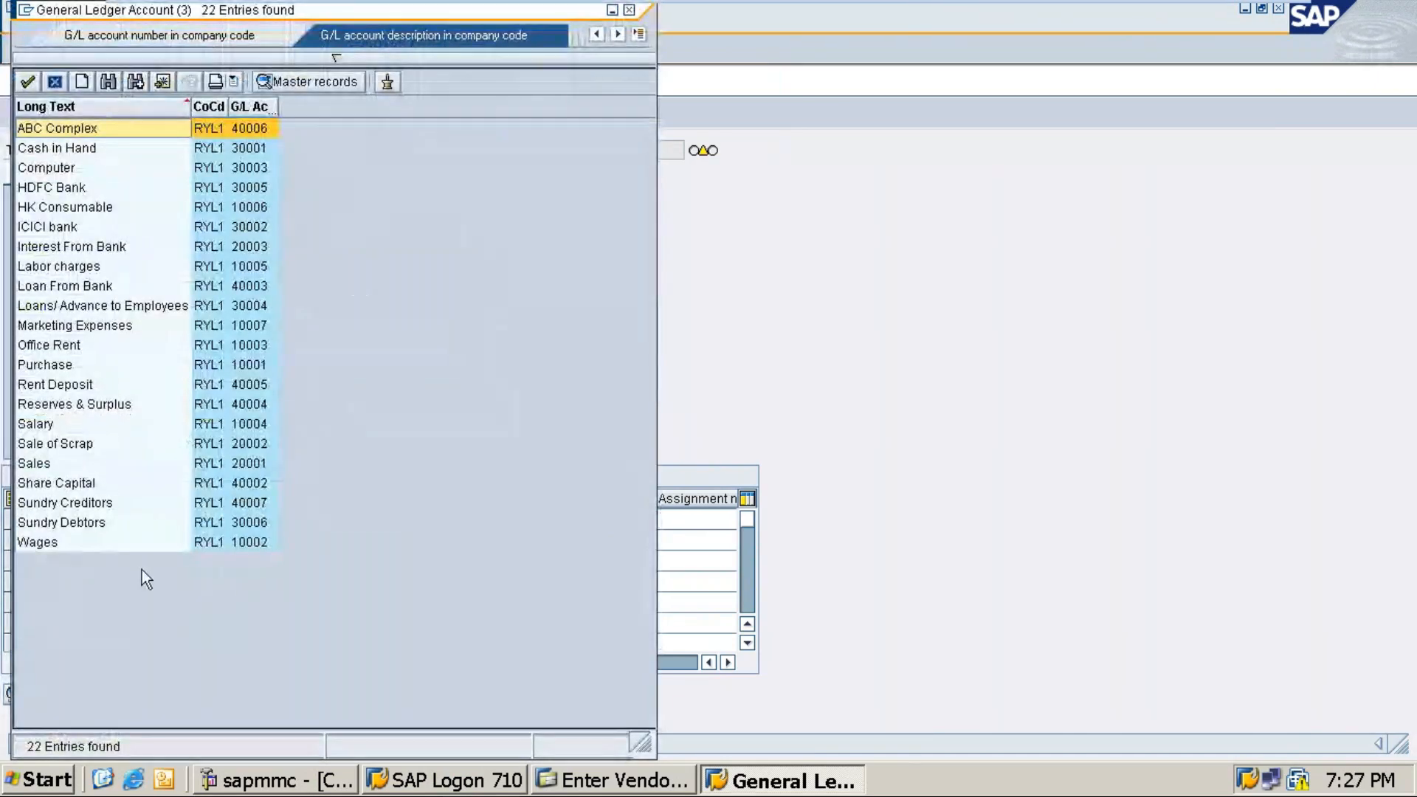
{"action": "left_click", "coordinate": [54, 369]}
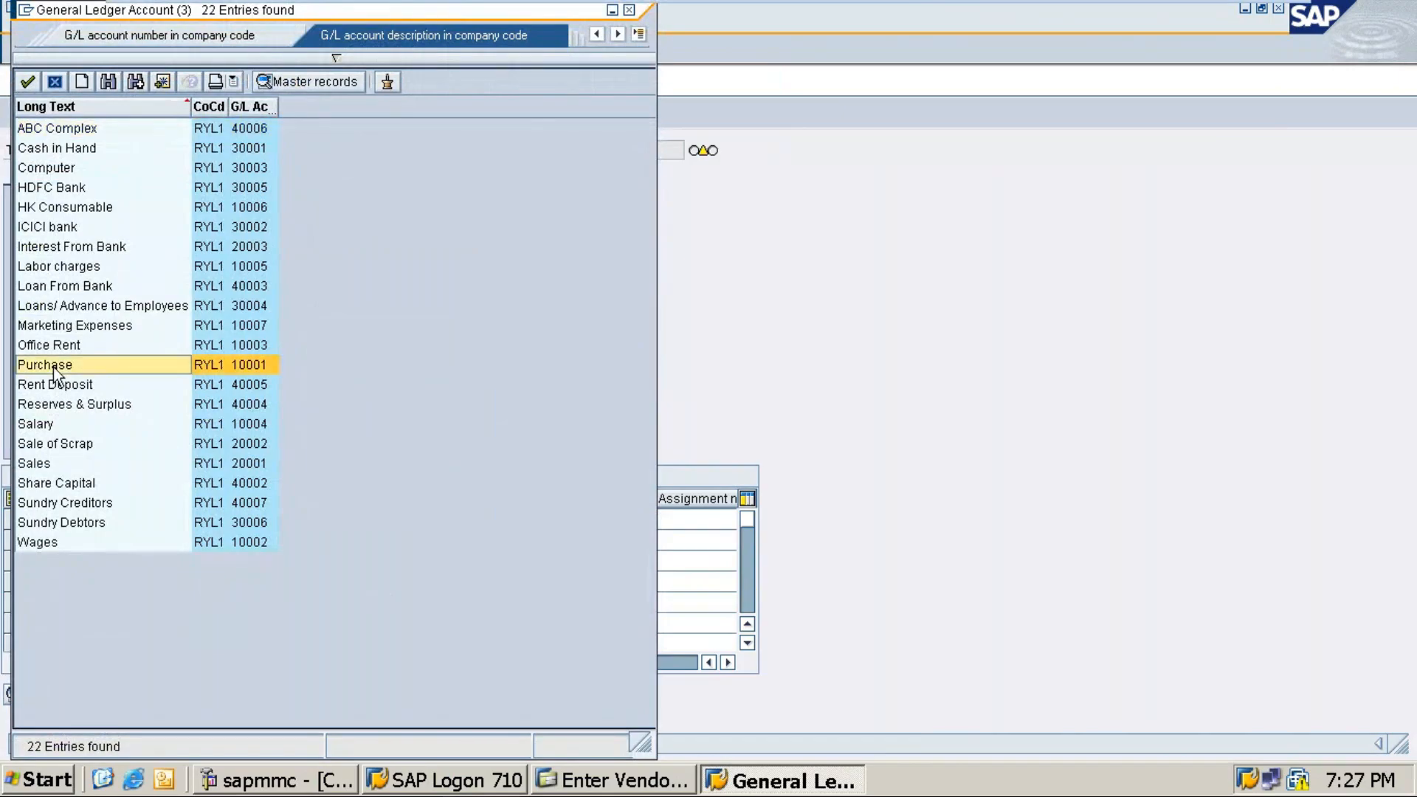
{"action": "double_click", "coordinate": [54, 369]}
{"action": "left_click", "coordinate": [304, 521]}
{"action": "type", "text": "81000"}
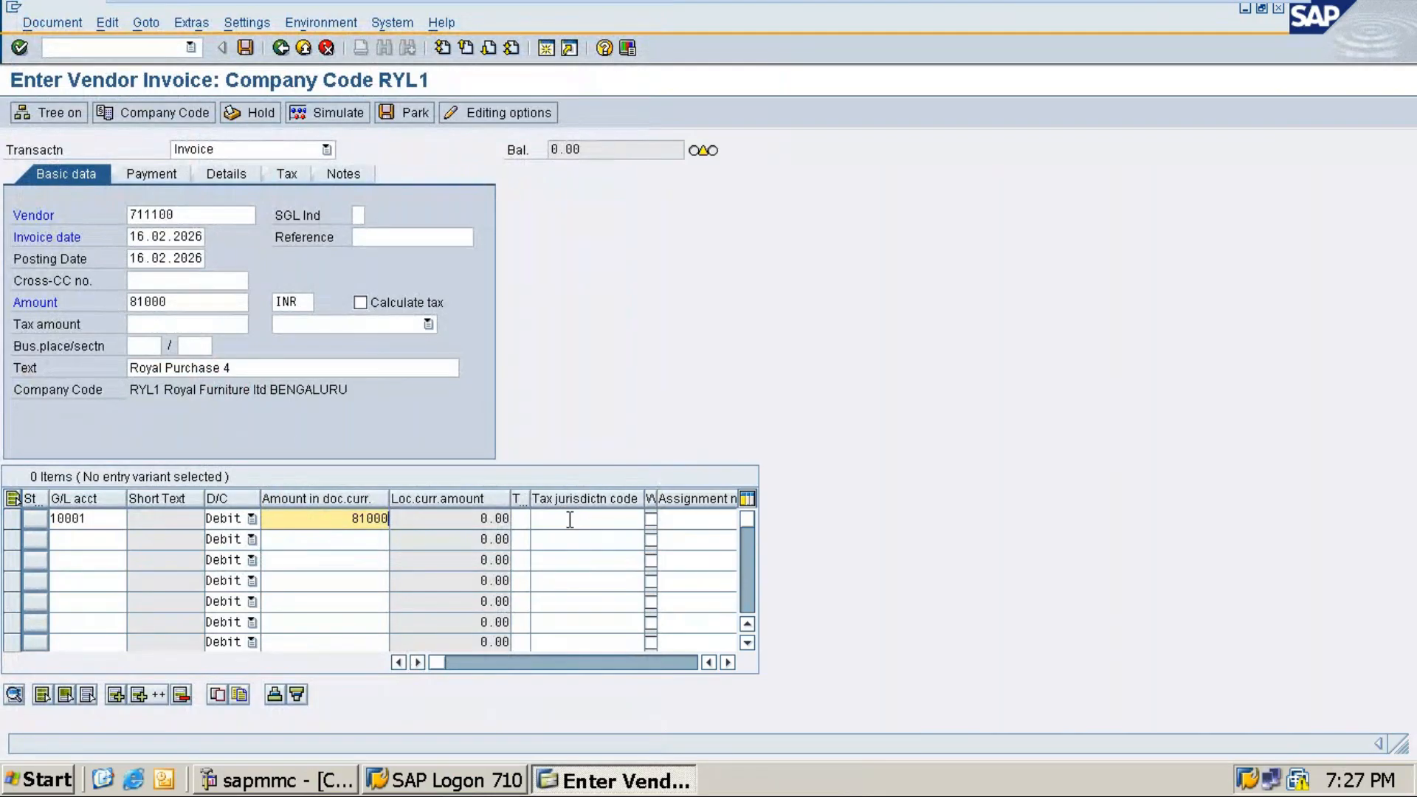
Enter * as the Purchase line item's text to copy the header text.
{"action": "key", "text": "Tab"}
{"action": "key", "text": "Tab"}
{"action": "key", "text": "Tab"}
{"action": "key", "text": "Tab"}
{"action": "key", "text": "Tab"}
{"action": "key", "text": "Tab"}
{"action": "key", "text": "Tab"}
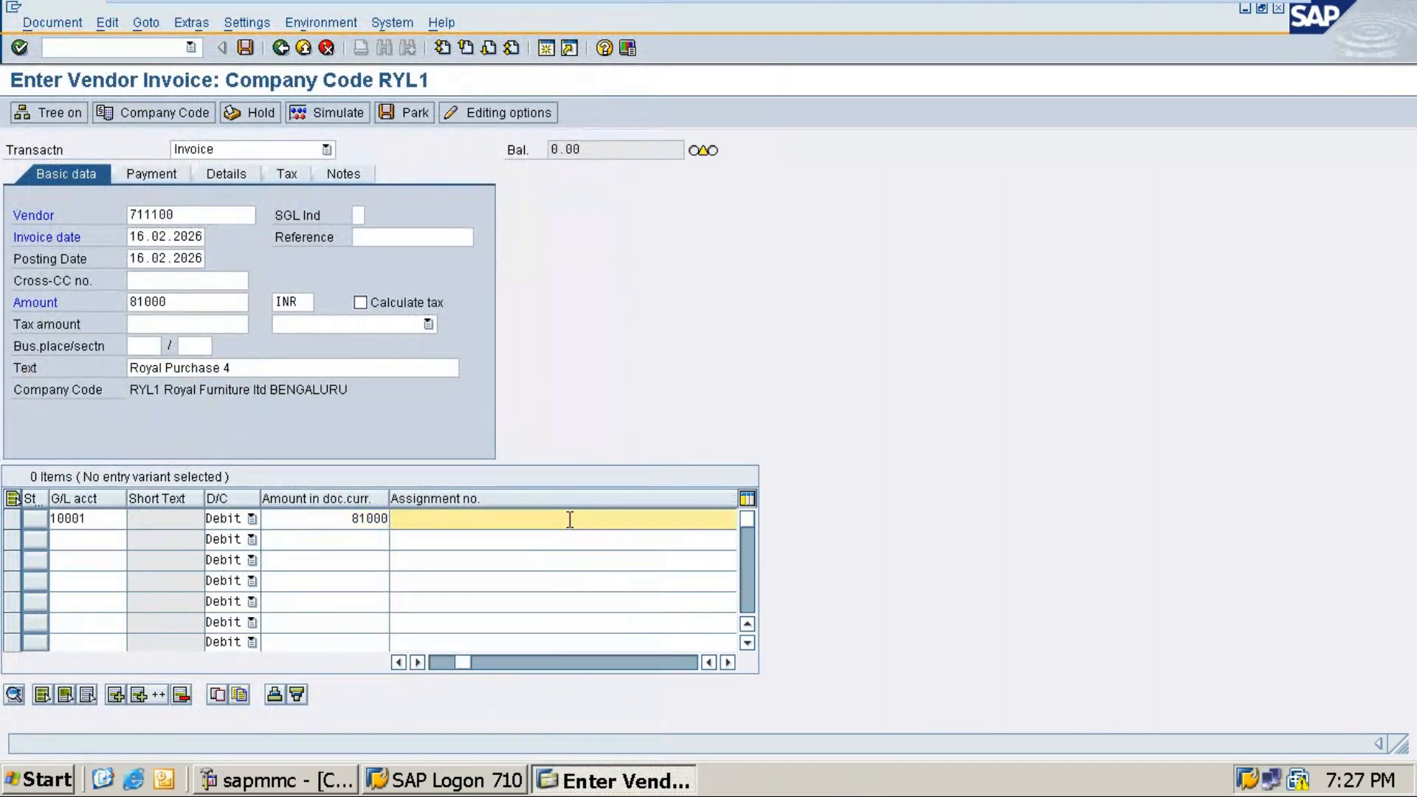
{"action": "key", "text": "shift+Tab"}
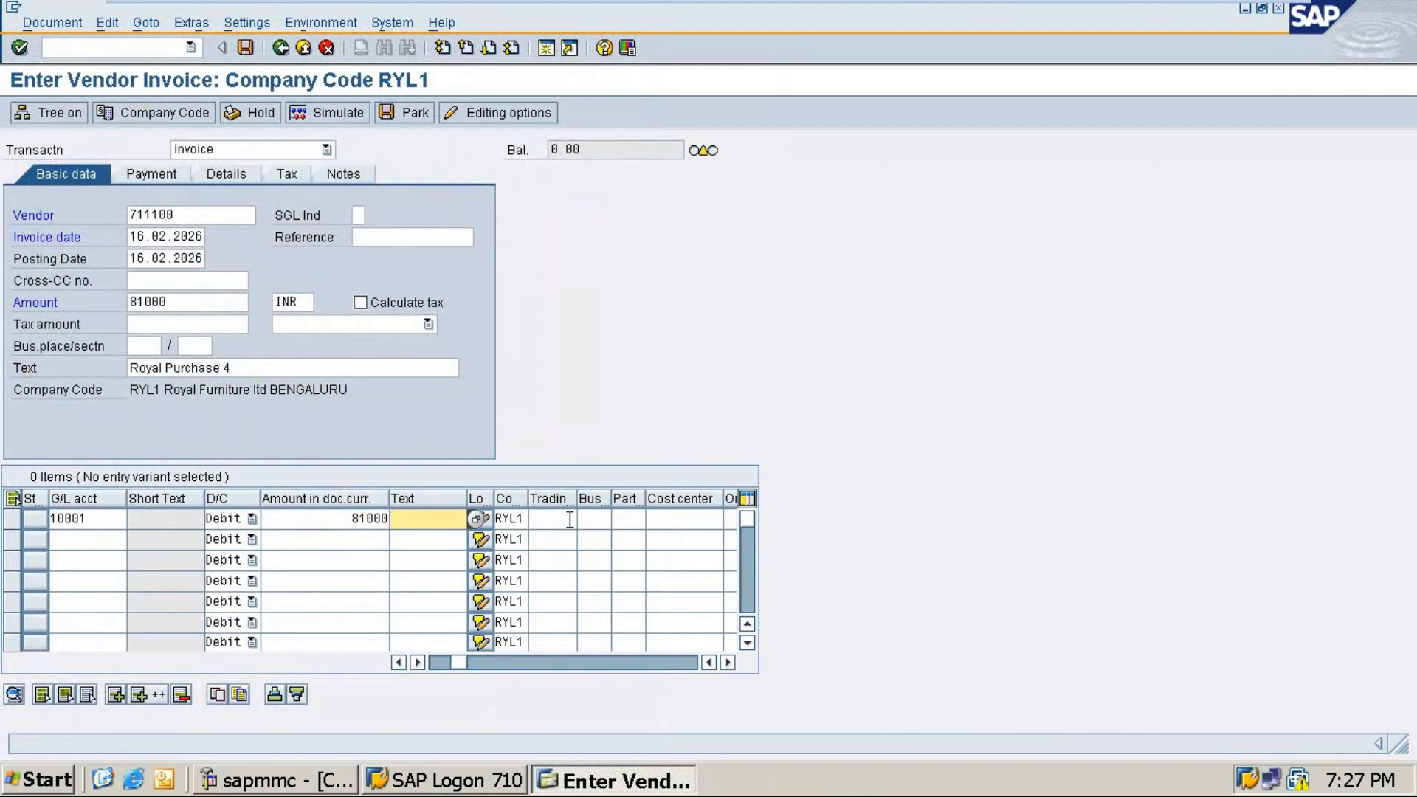
{"action": "type", "text": "*"}
Validate the entries, enter business area rylb in the invoice details and post the invoice.
{"action": "key", "text": "Return"}
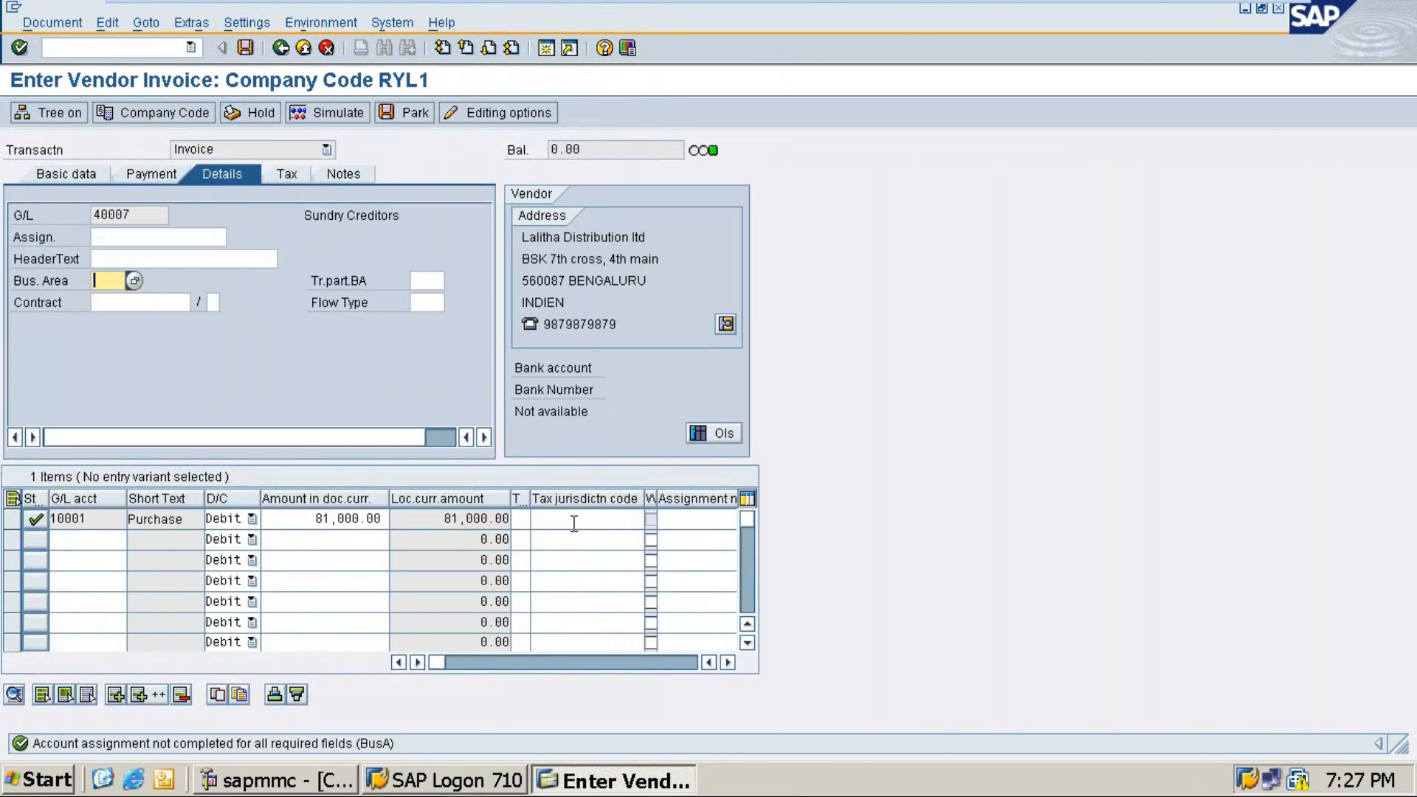
{"action": "type", "text": "rylb"}
{"action": "key", "text": "ctrl+s"}
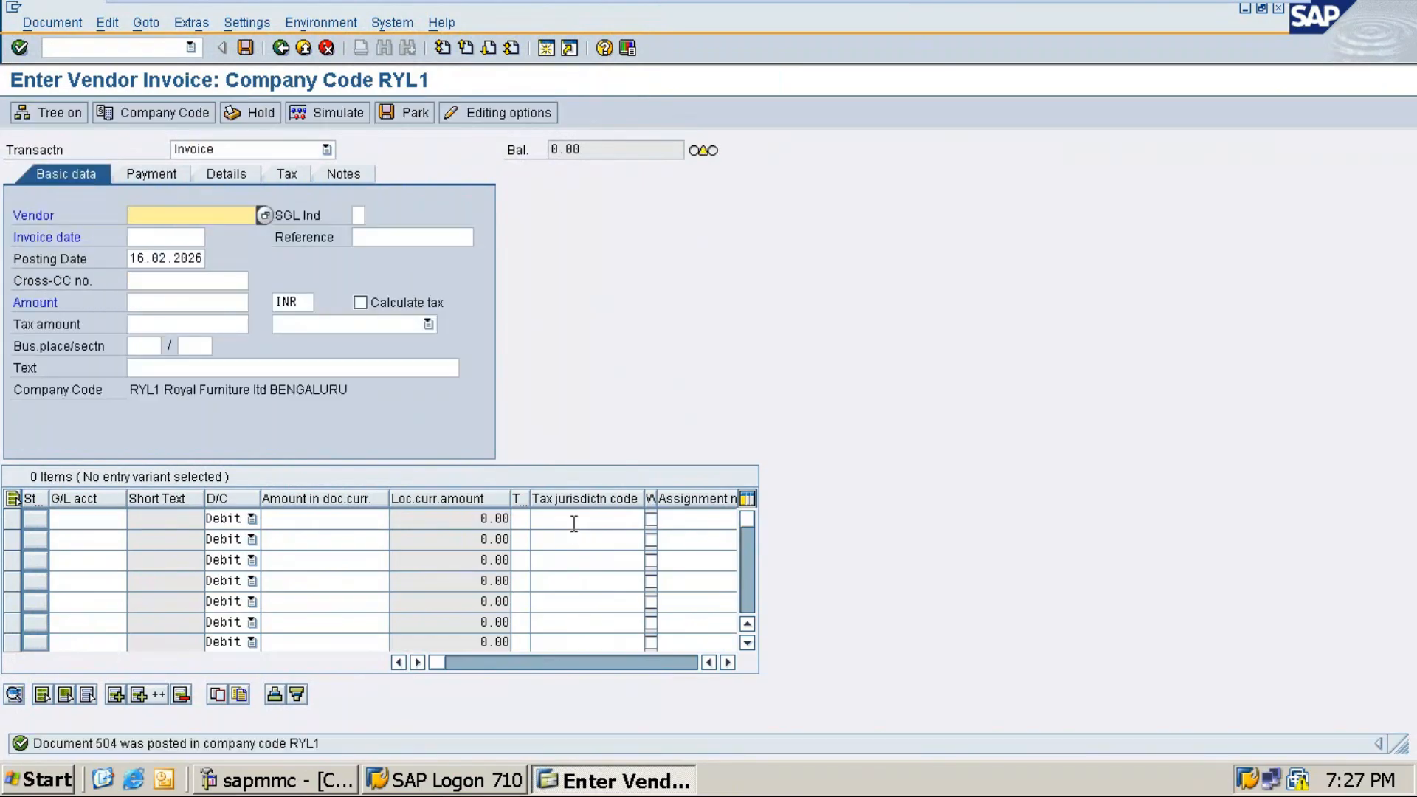
Run transaction /nfbl1n and display all line items for Lalitha Distribution Ltd in company code RYL1.
{"action": "left_click", "coordinate": [188, 49]}
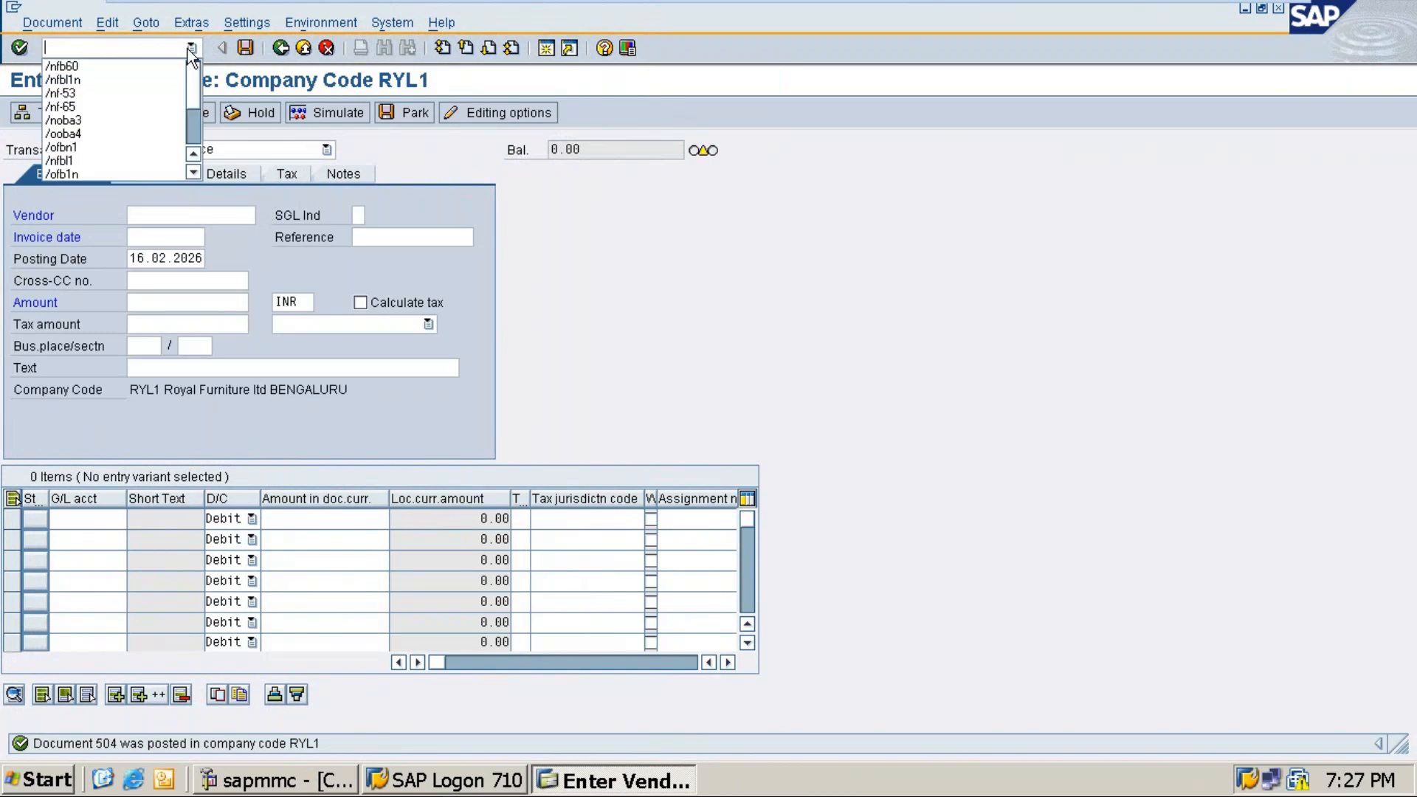
{"action": "left_click", "coordinate": [95, 76]}
{"action": "key", "text": "Return"}
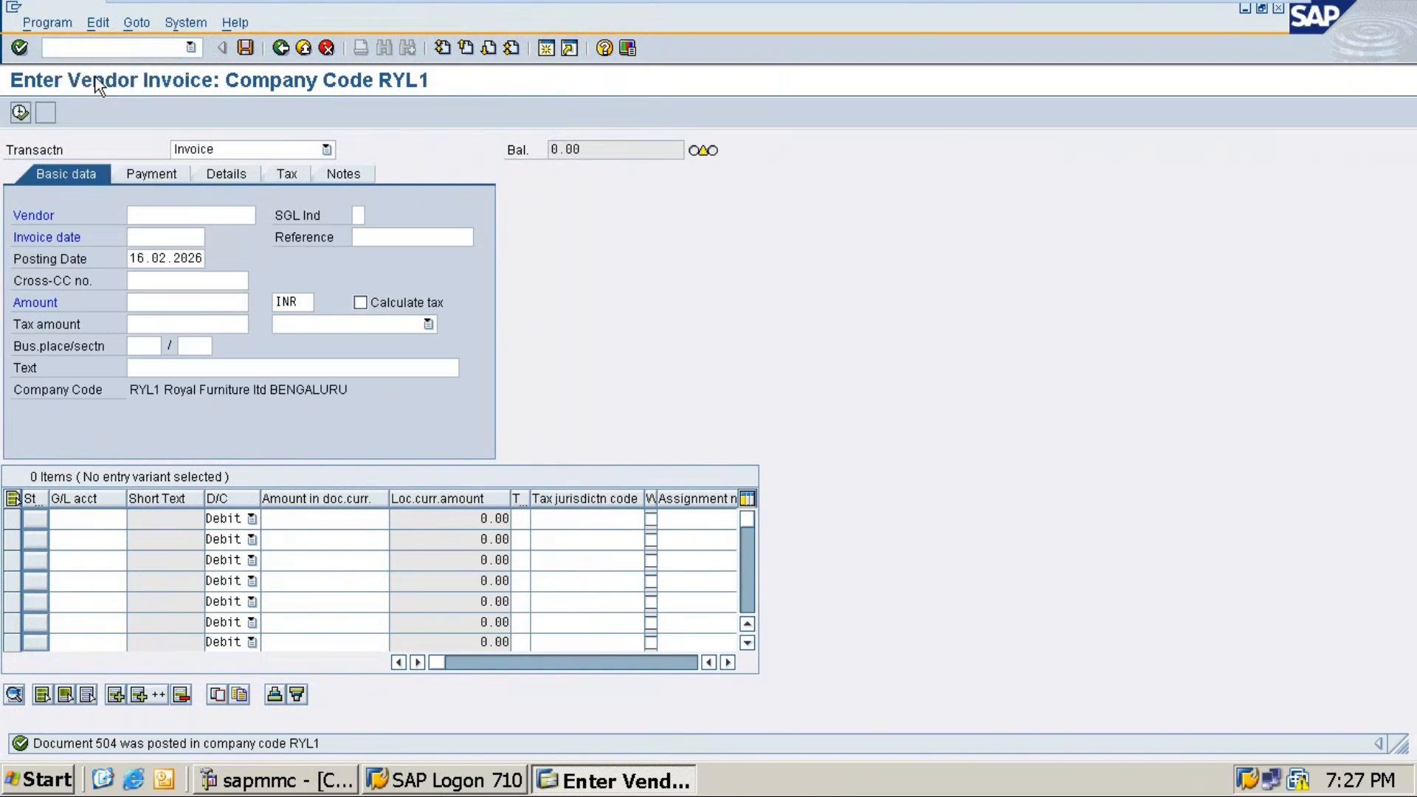
{"action": "left_click", "coordinate": [40, 543]}
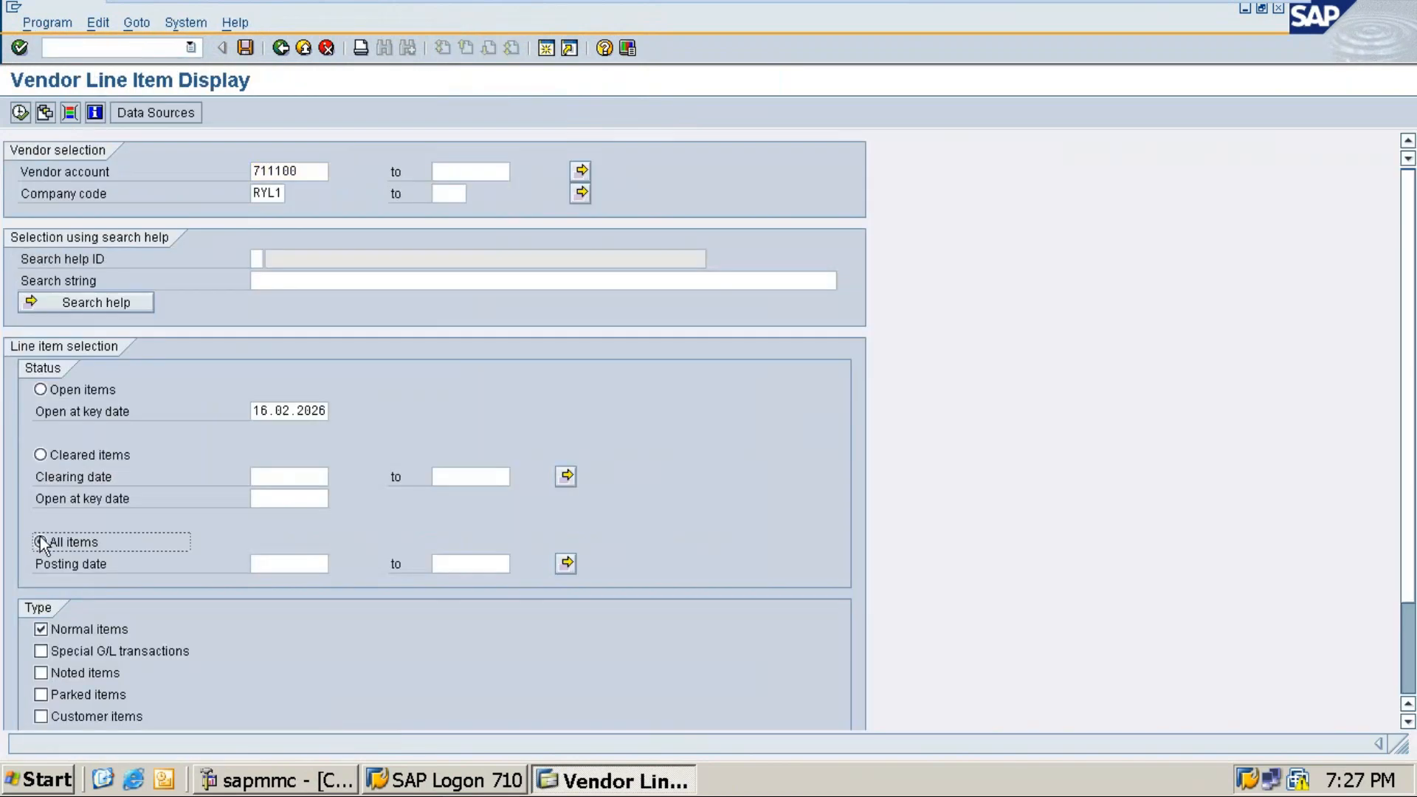
{"action": "left_click", "coordinate": [20, 113]}
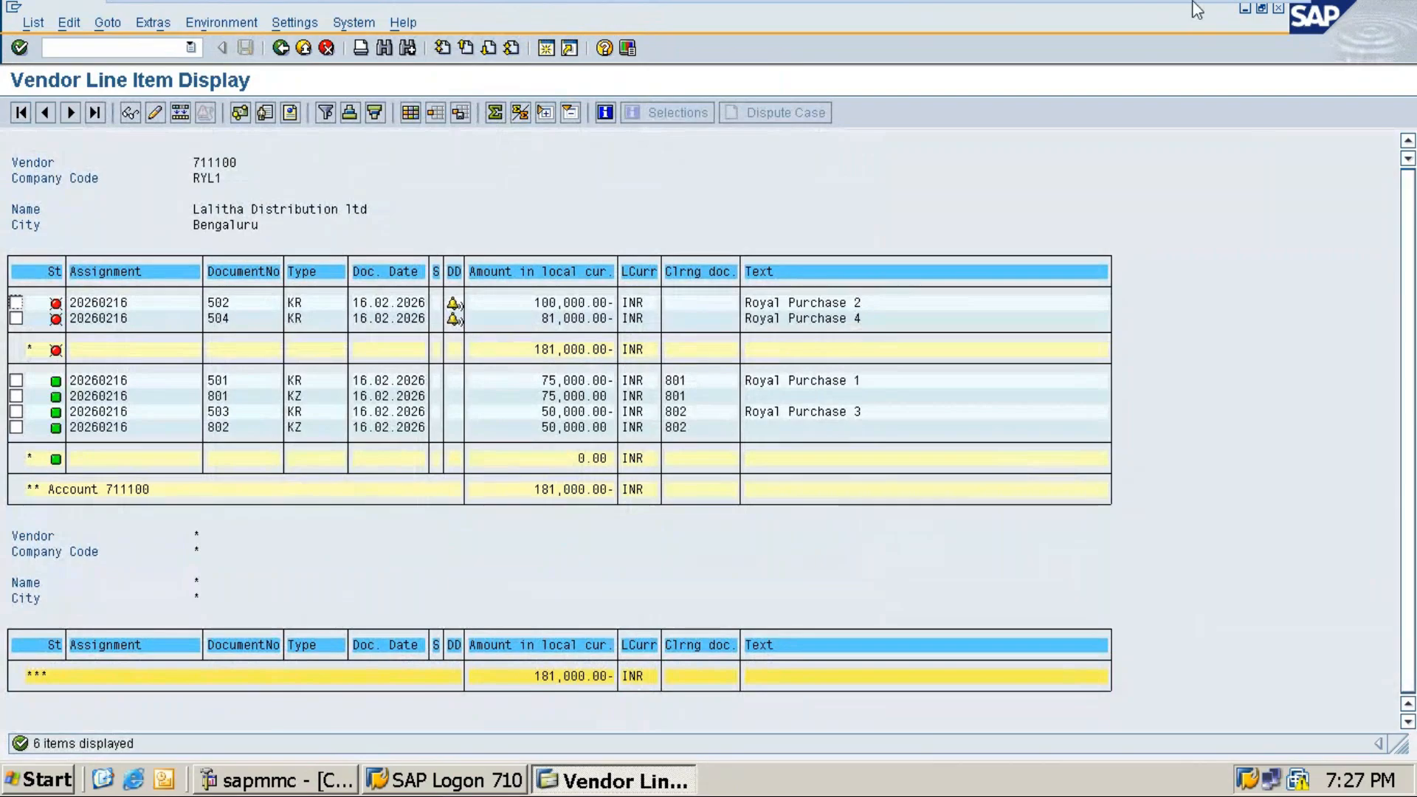
Switch to the Word notes and start an arrow line below the Rs. 81000 purchase bullet.
{"action": "left_click", "coordinate": [1240, 12]}
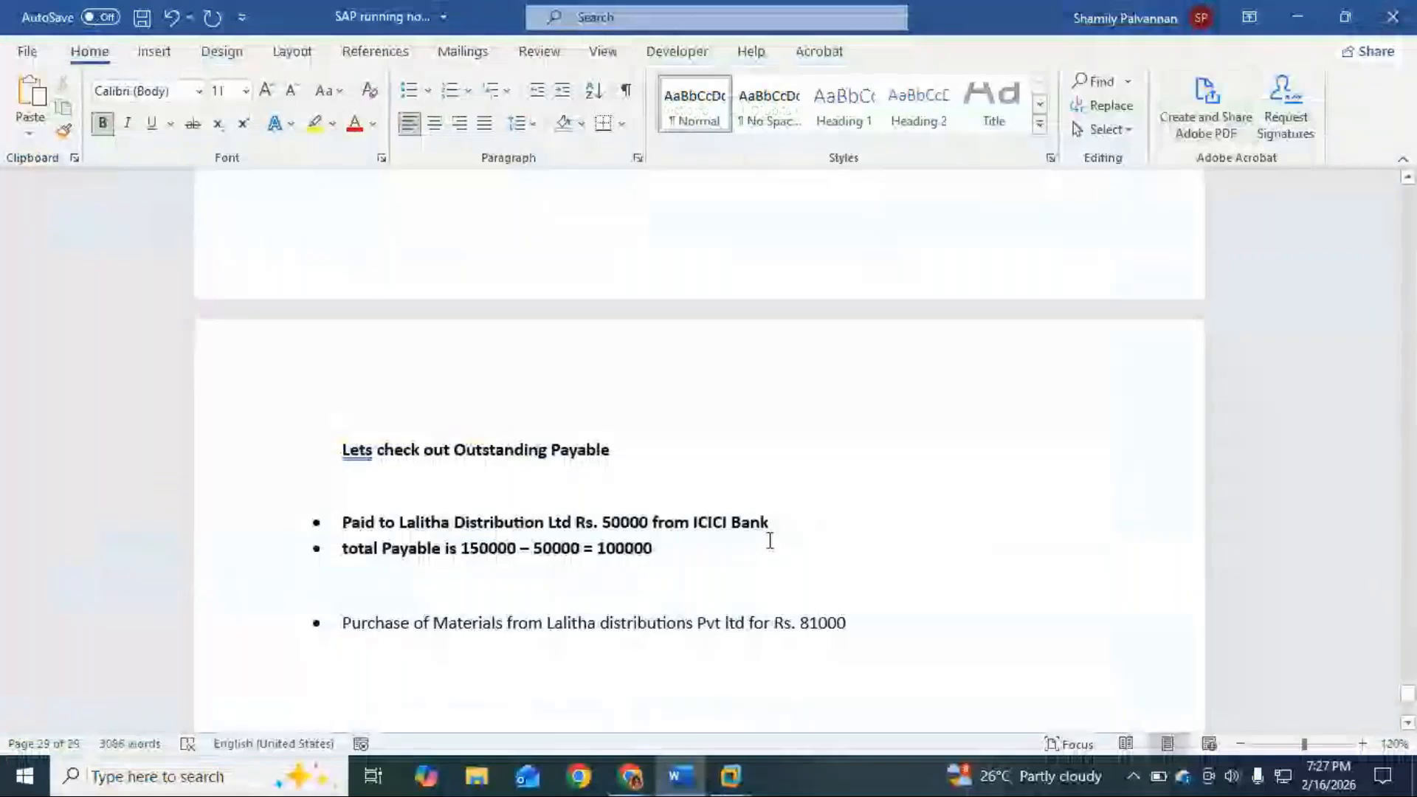
{"action": "type", "text": "==>"}
{"action": "key", "text": "BackSpace"}
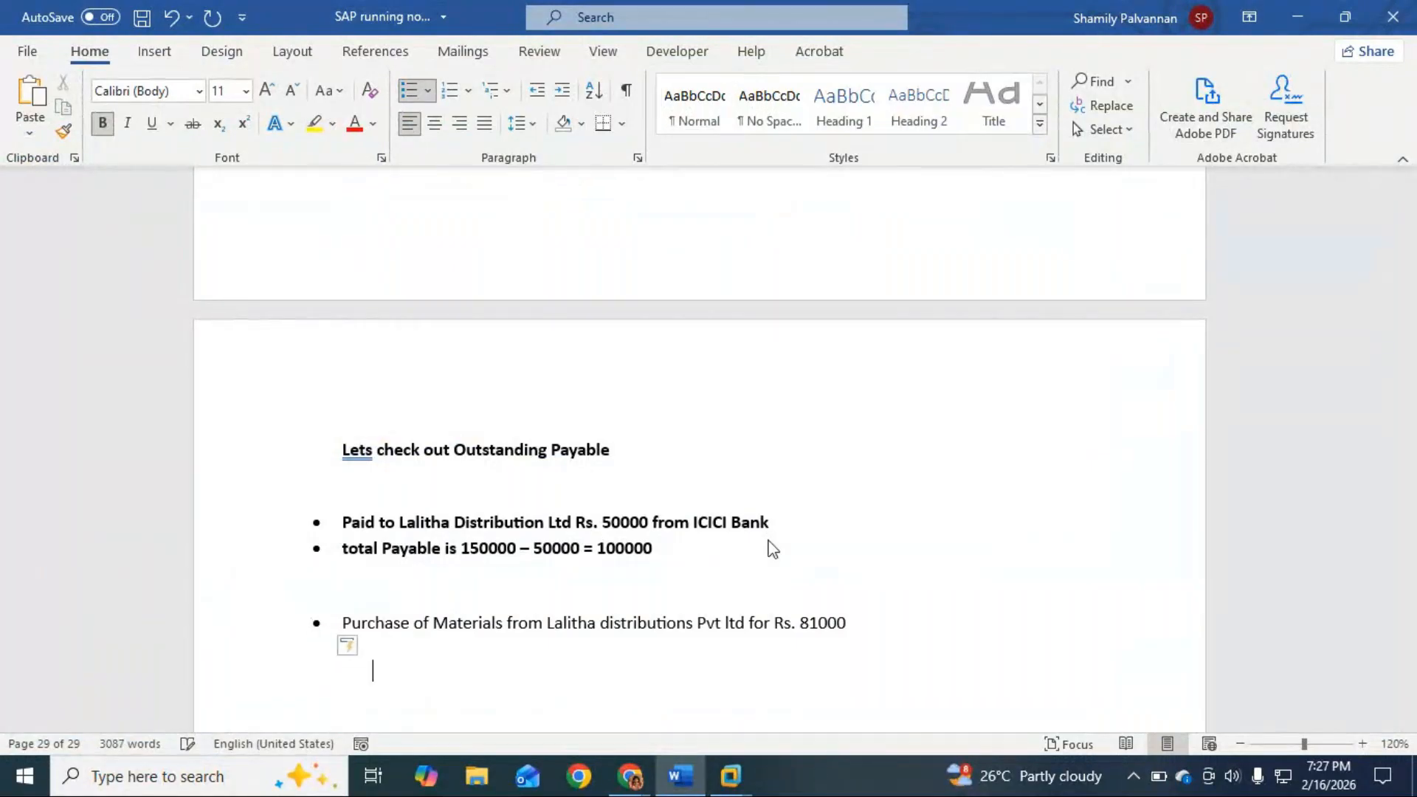
{"action": "key", "text": "BackSpace"}
{"action": "key", "text": "ctrl+z"}
{"action": "key", "text": "ctrl+z"}
{"action": "key", "text": "ctrl+z"}
Write "Current Payable amount is 100000 + 81000 = 181000" on the arrow line.
{"action": "type", "text": "c"}
{"action": "key", "text": "BackSpace"}
{"action": "type", "text": "curren"}
{"action": "key", "text": "BackSpace"}
{"action": "type", "text": "nc"}
{"action": "key", "text": "BackSpace"}
{"action": "type", "text": "t paend"}
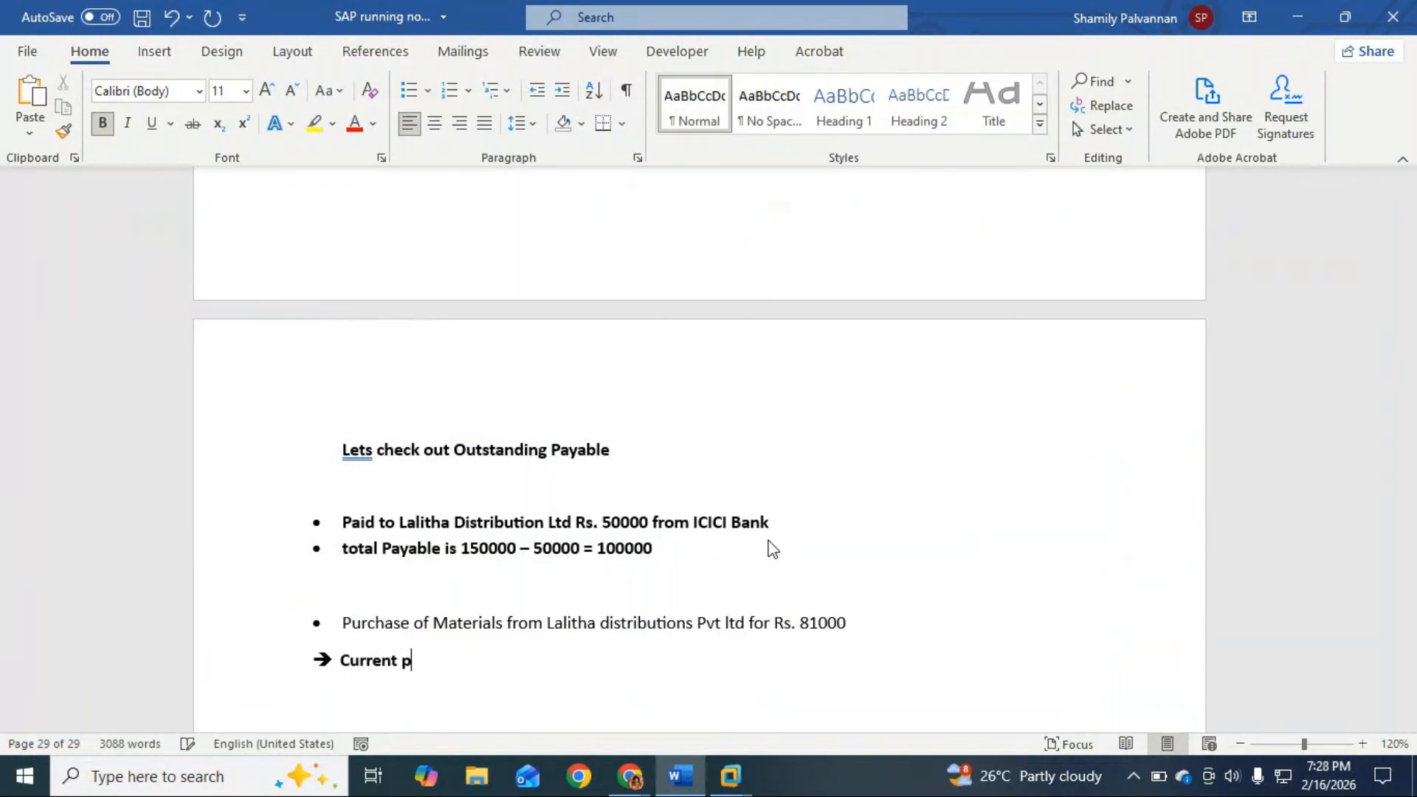
{"action": "key", "text": "BackSpace"}
{"action": "key", "text": "BackSpace"}
{"action": "key", "text": "BackSpace"}
{"action": "key", "text": "BackSpace"}
{"action": "key", "text": "BackSpace"}
{"action": "key", "text": "BackSpace"}
{"action": "type", "text": "Payabl"}
{"action": "type", "text": "r"}
{"action": "type", "text": "e amount"}
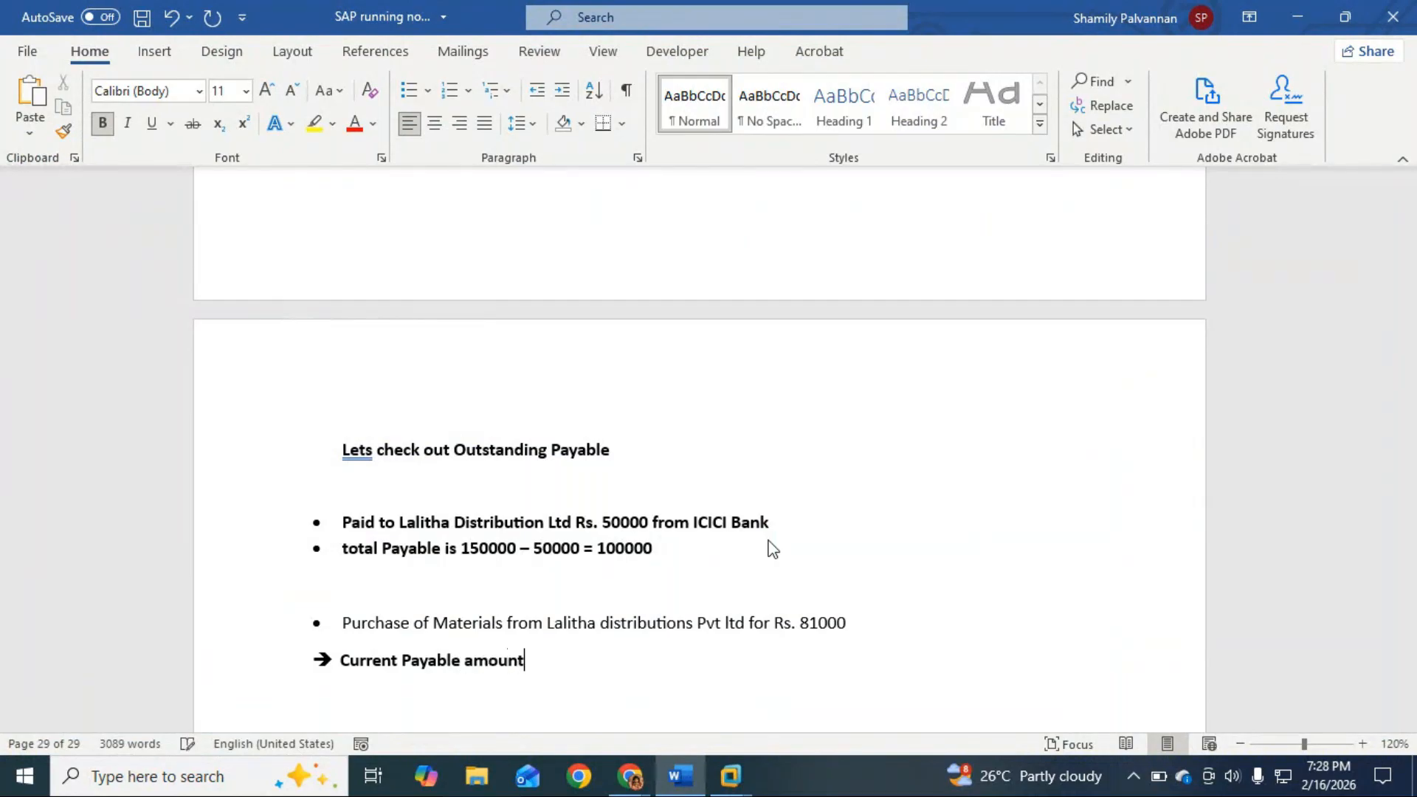
{"action": "type", "text": " is 100000 + "}
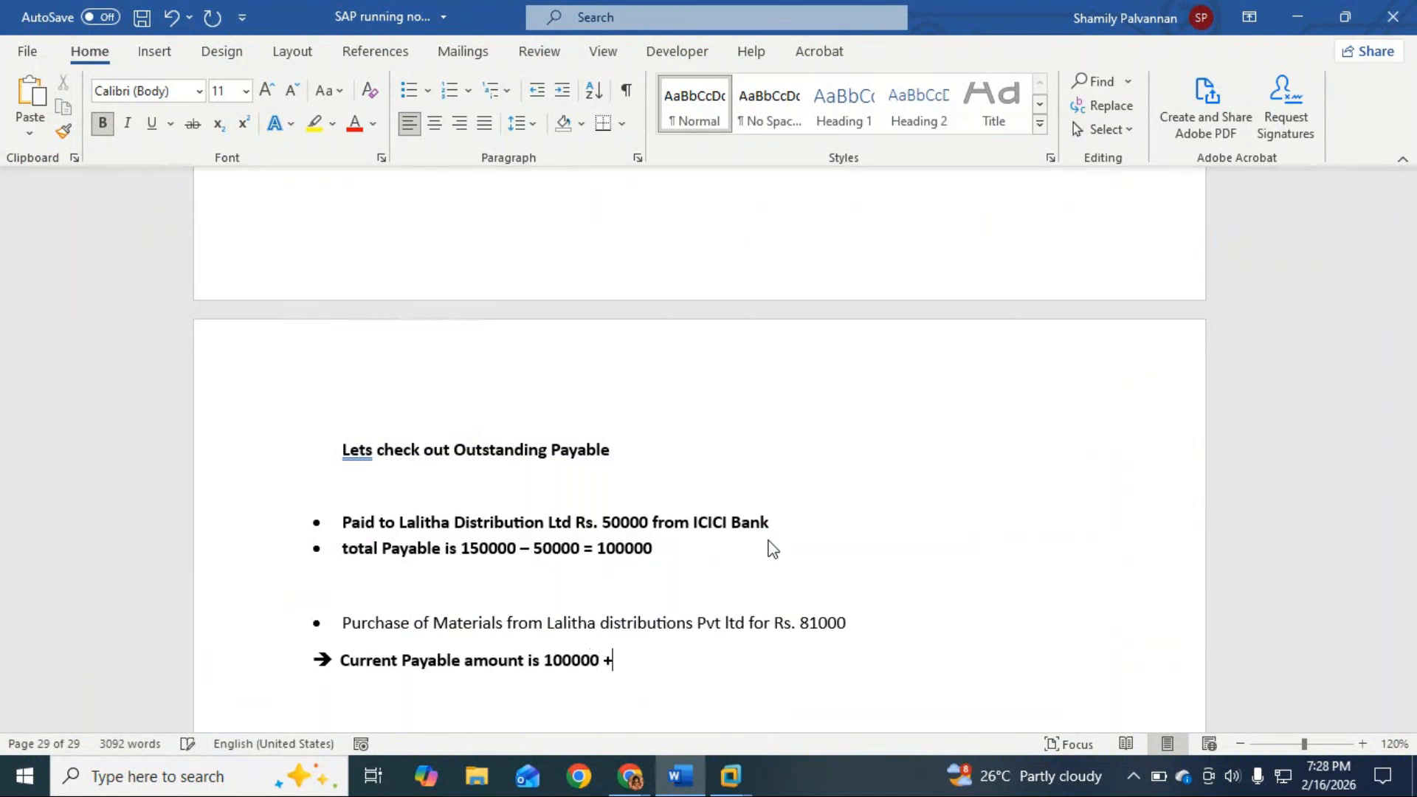
{"action": "type", "text": "81000 = 181000"}
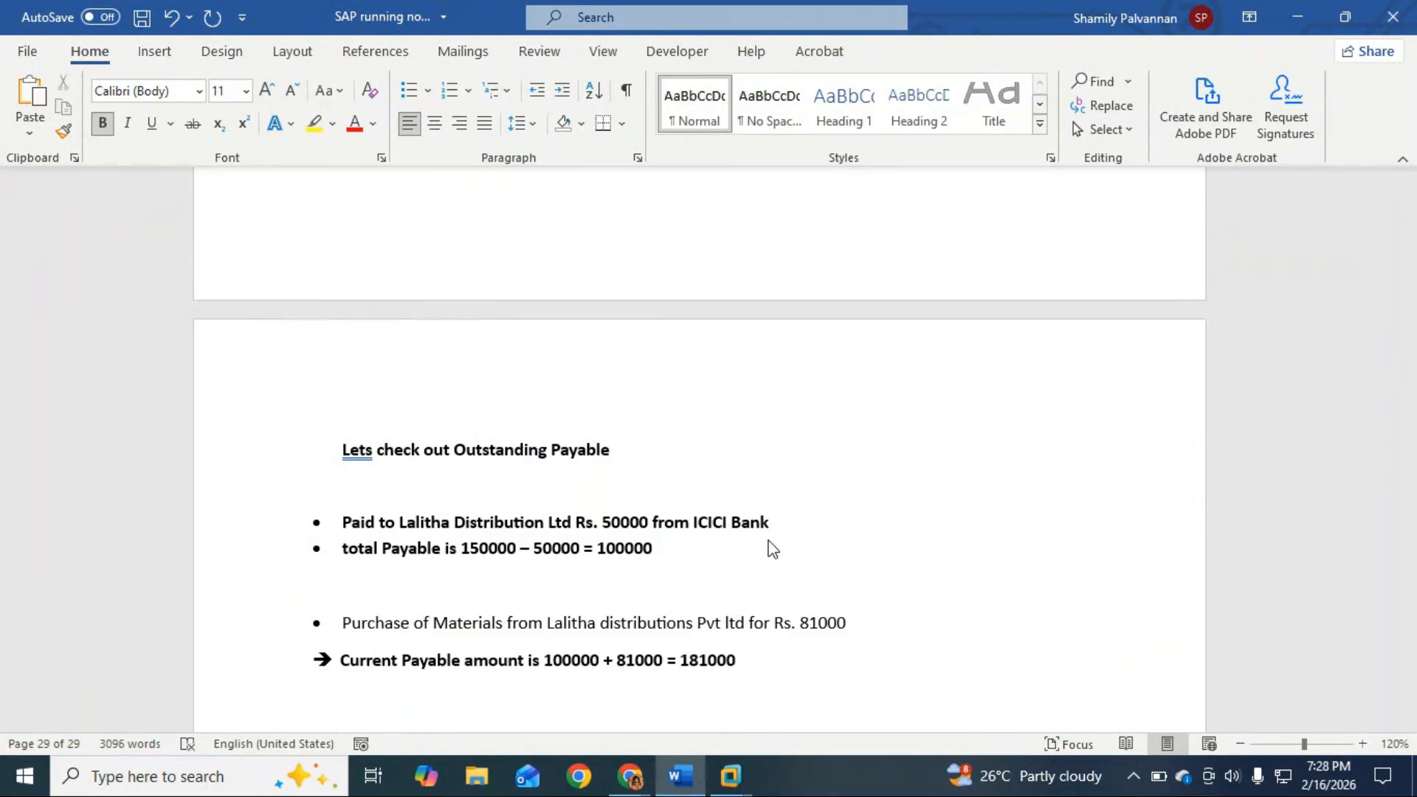
Add a bullet below it reading "Paid Rs. 60000 against the Royal purchase 2 from Lalitha Distribution ltd" and start another bullet.
{"action": "key", "text": "Return"}
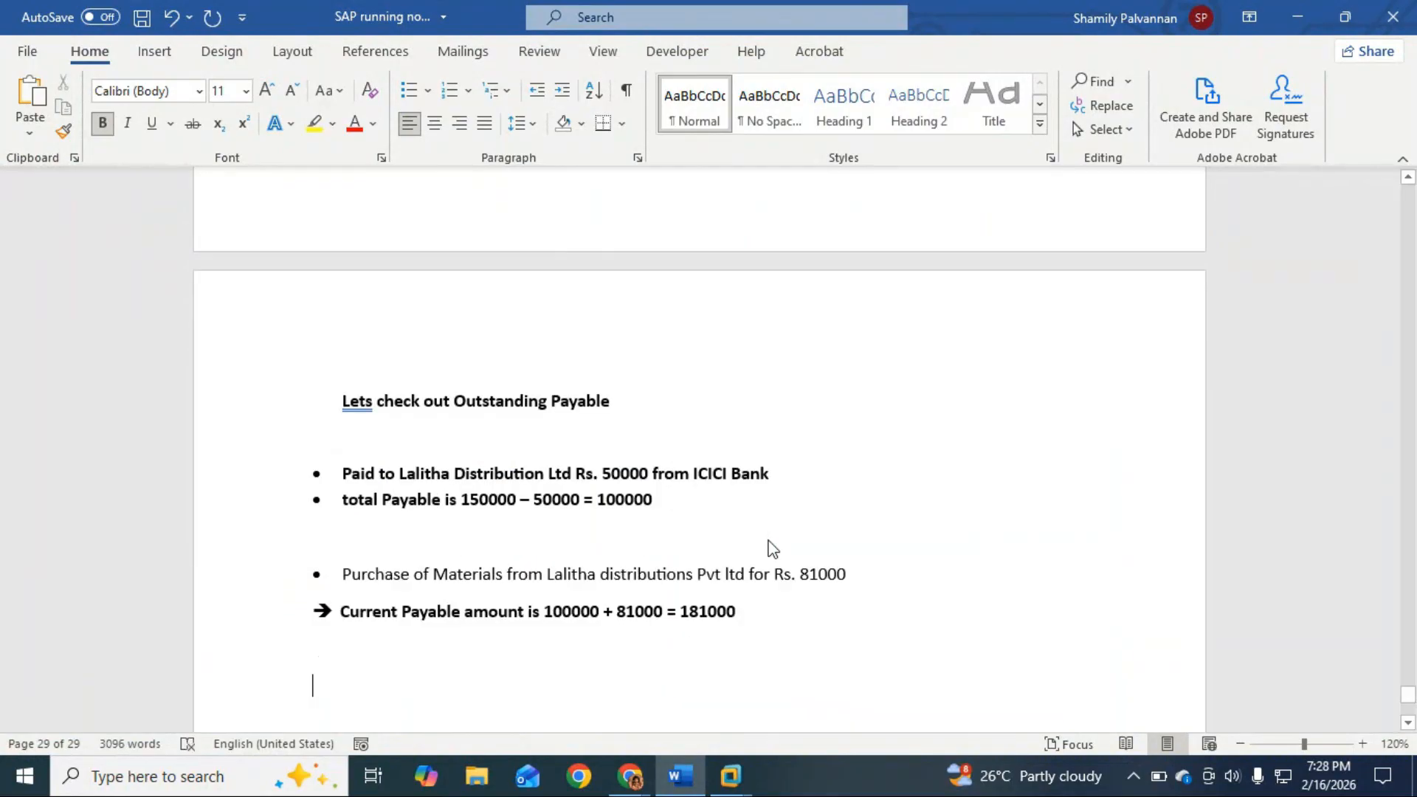
{"action": "left_click", "coordinate": [408, 90]}
{"action": "left_click", "coordinate": [538, 90]}
{"action": "type", "text": "Paid RS"}
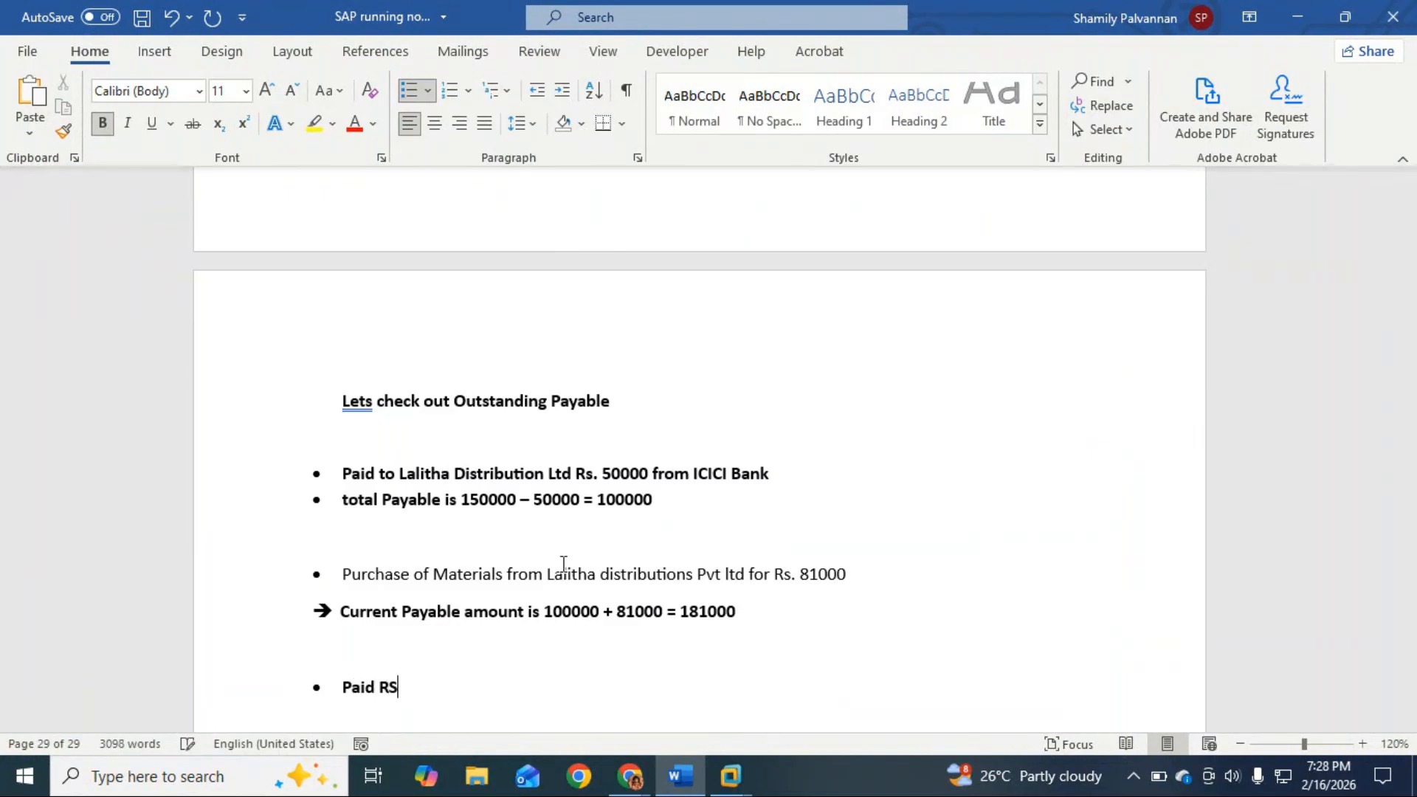
{"action": "key", "text": "BackSpace"}
{"action": "type", "text": "s."}
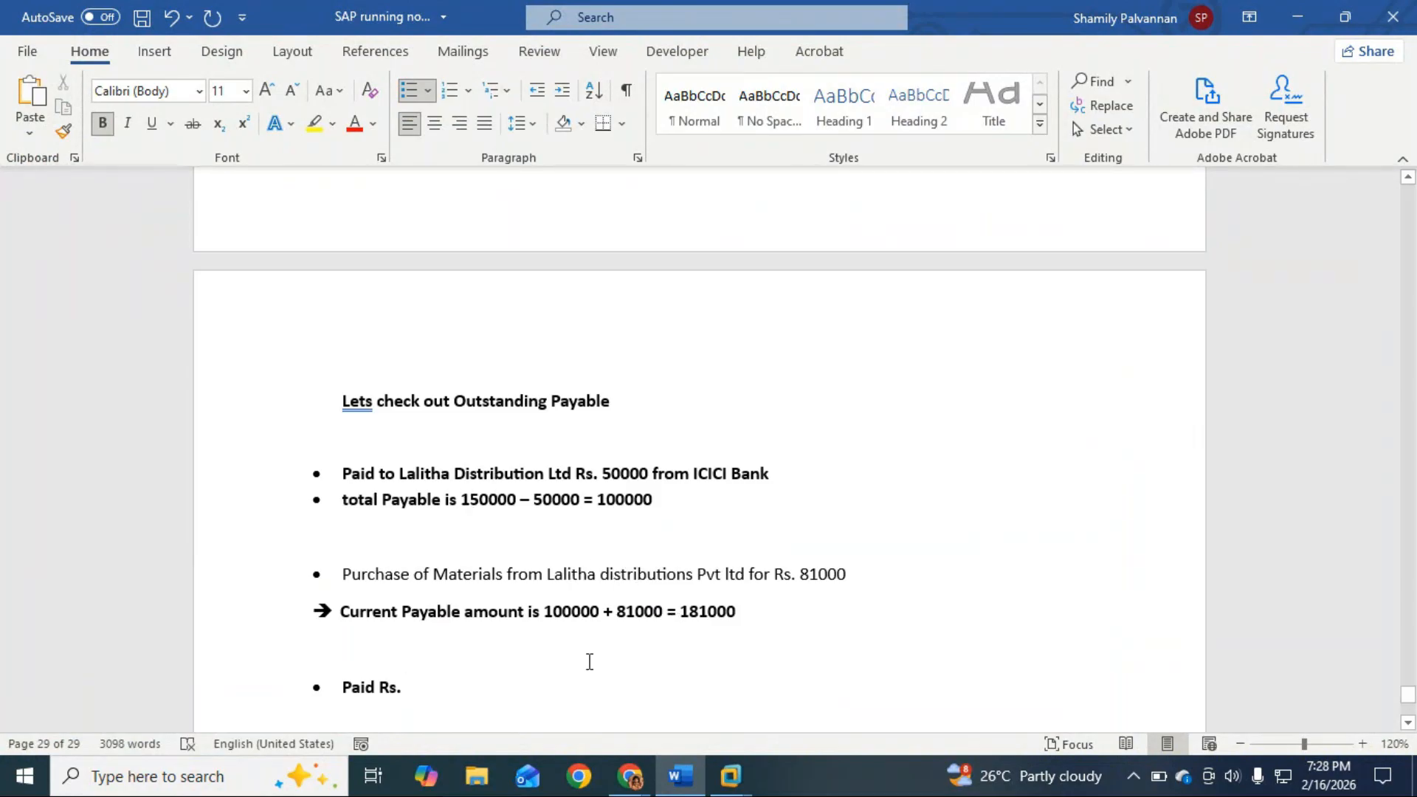
{"action": "type", "text": "60000 against the pur"}
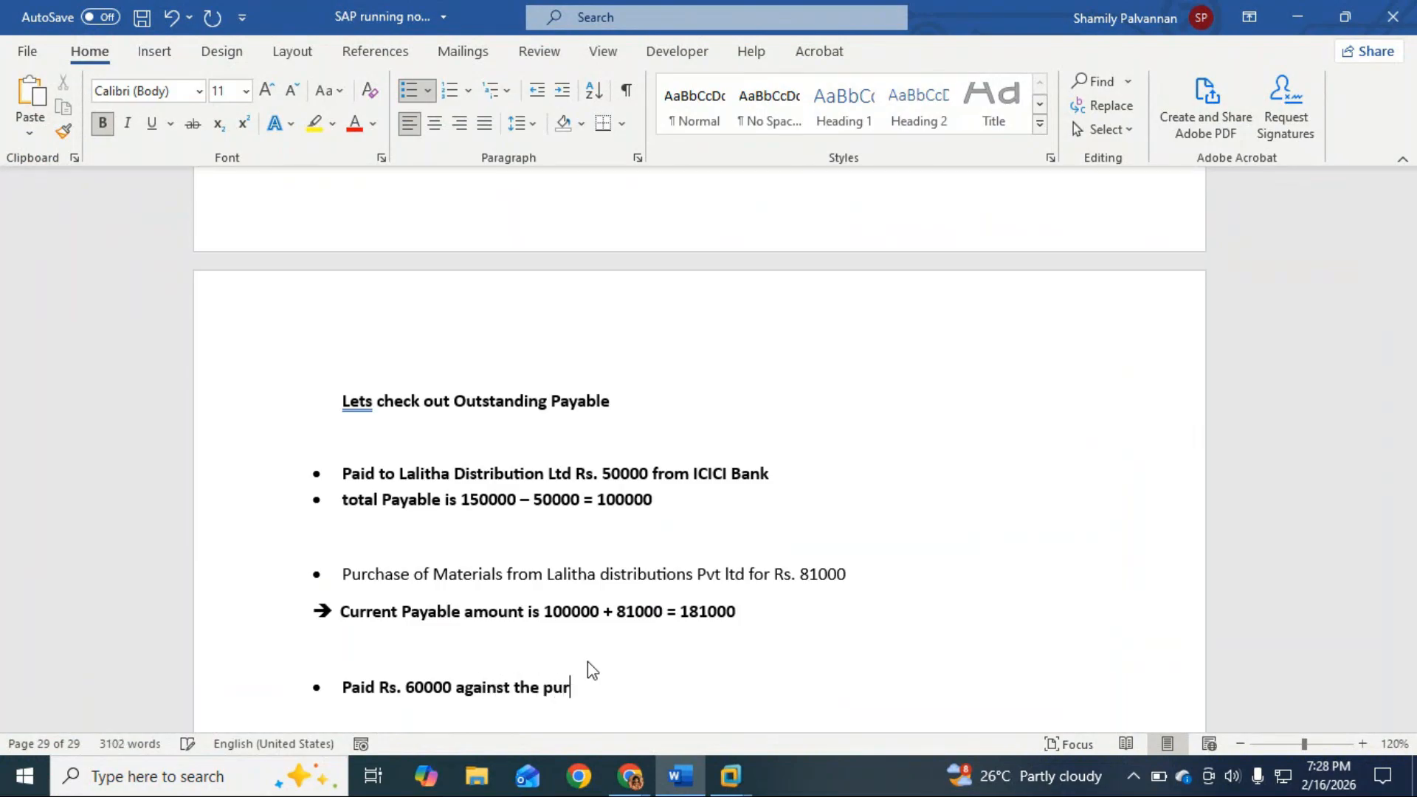
{"action": "type", "text": "p"}
{"action": "key", "text": "BackSpace"}
{"action": "key", "text": "BackSpace"}
{"action": "type", "text": "Royal purchase 2 fro"}
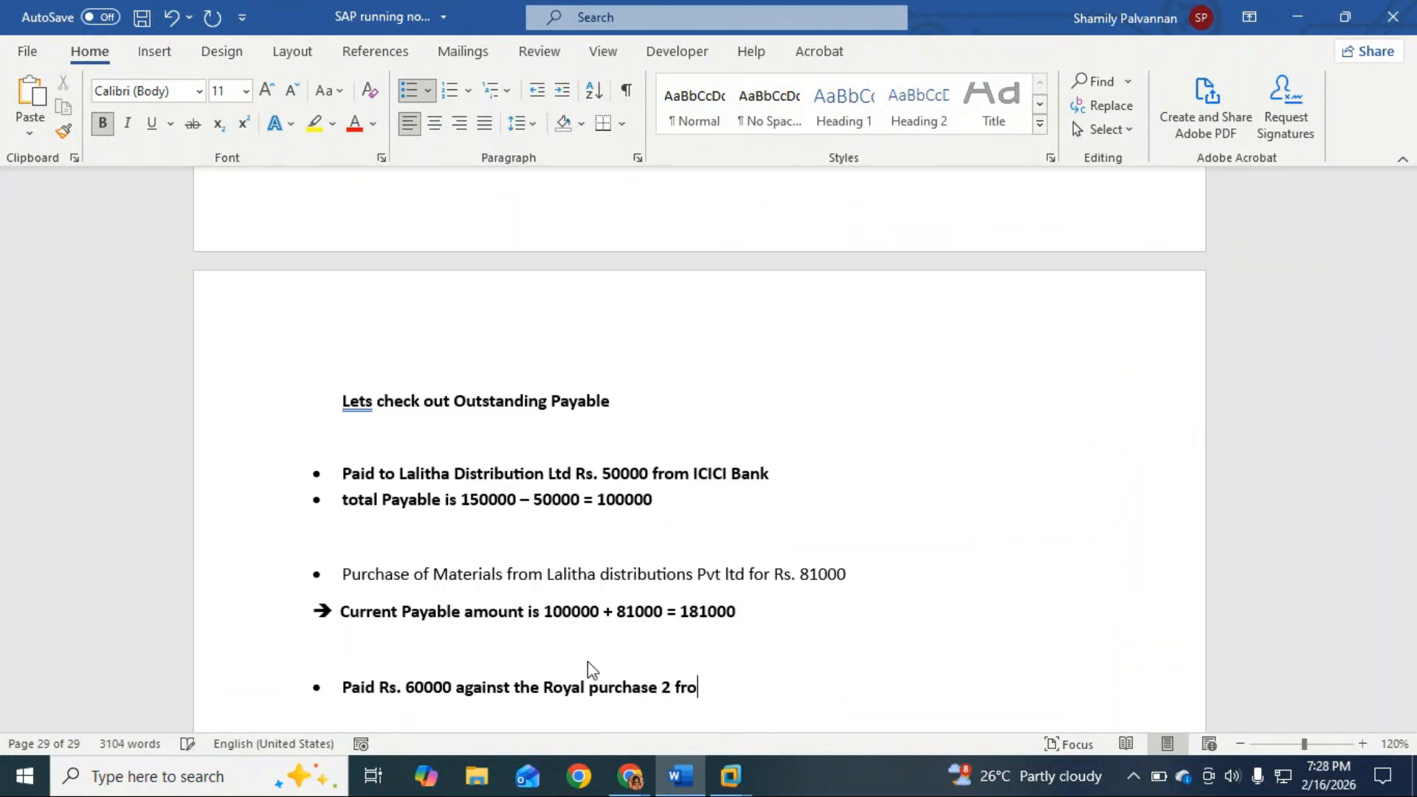
{"action": "type", "text": "m Lalitha D"}
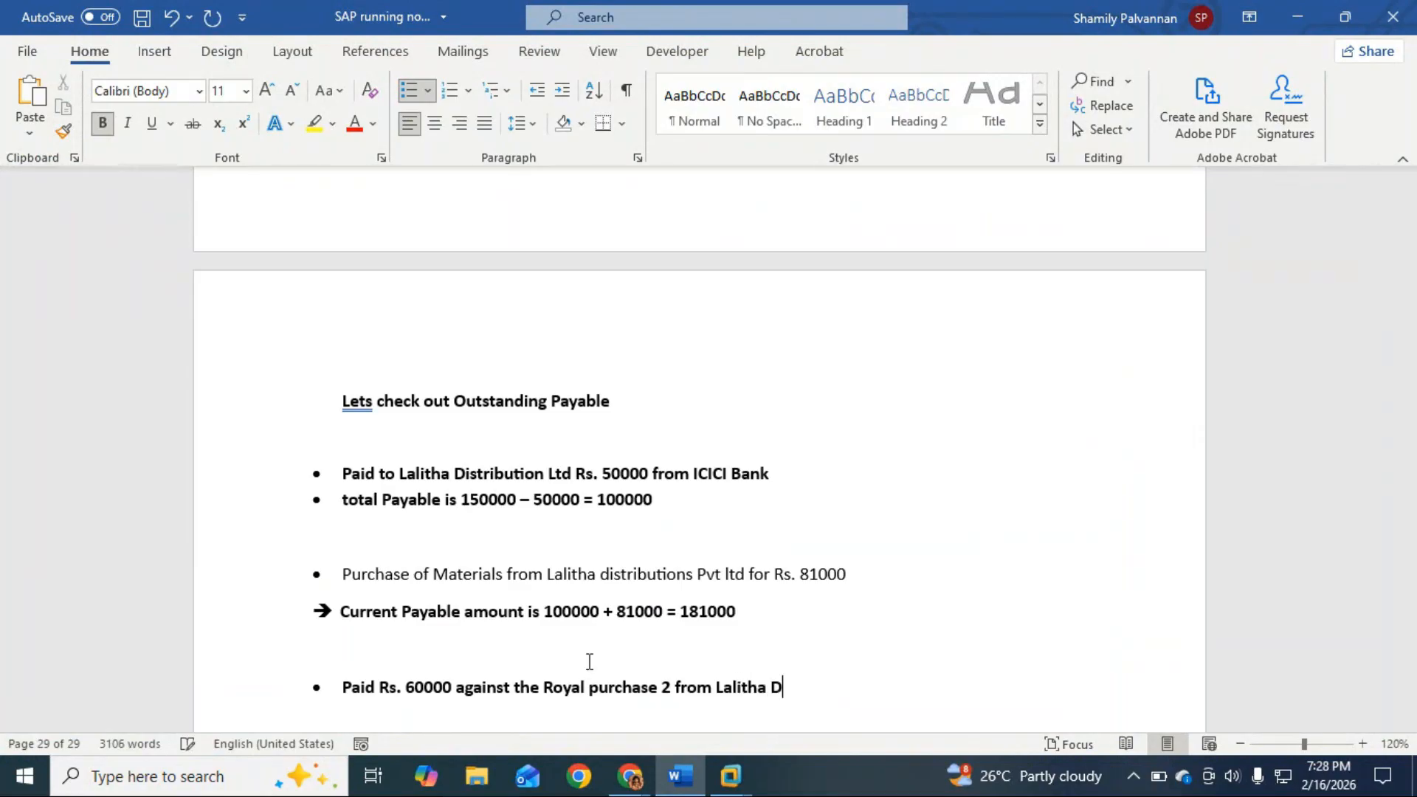
{"action": "type", "text": "istribution ltd"}
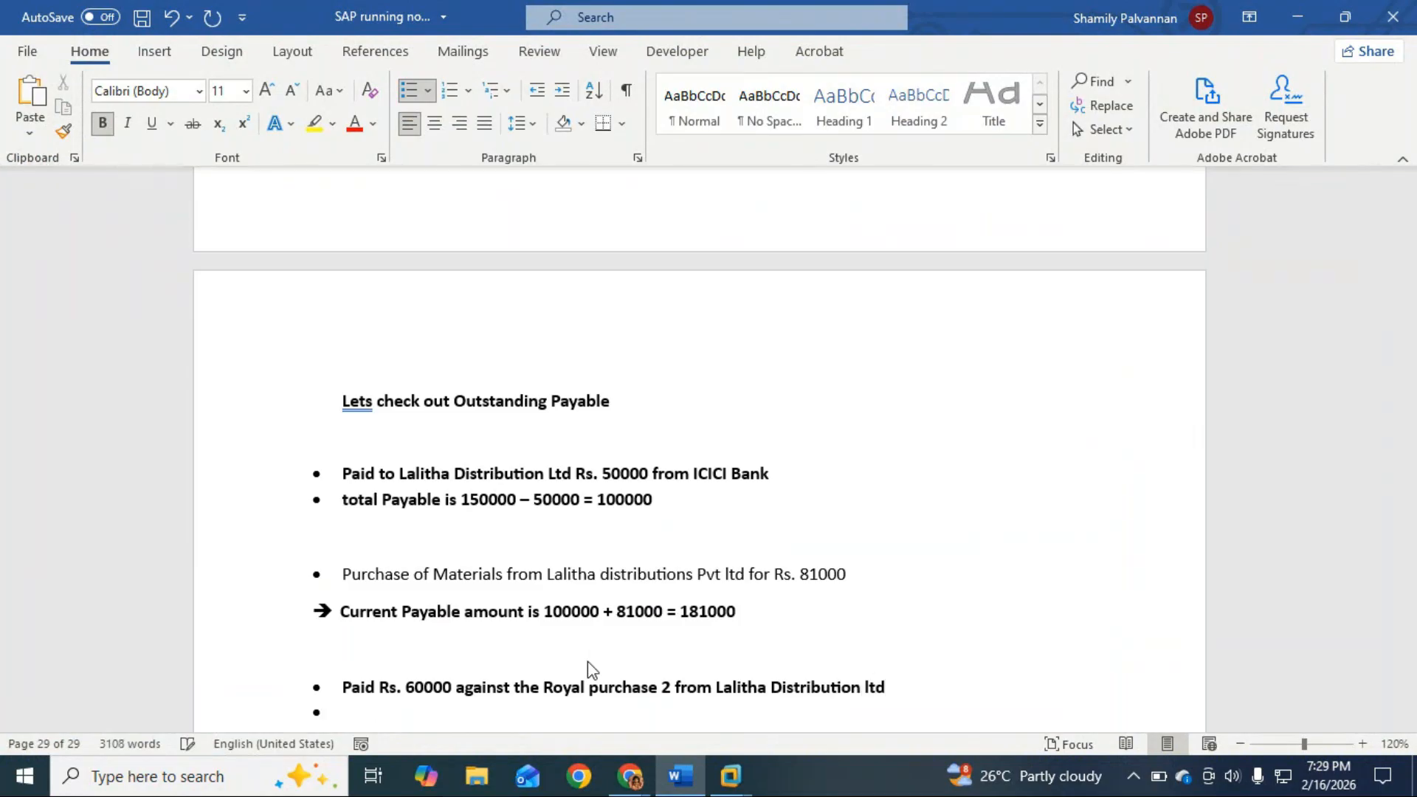
{"action": "key", "text": "Return"}
{"action": "key", "text": "alt+Tab"}
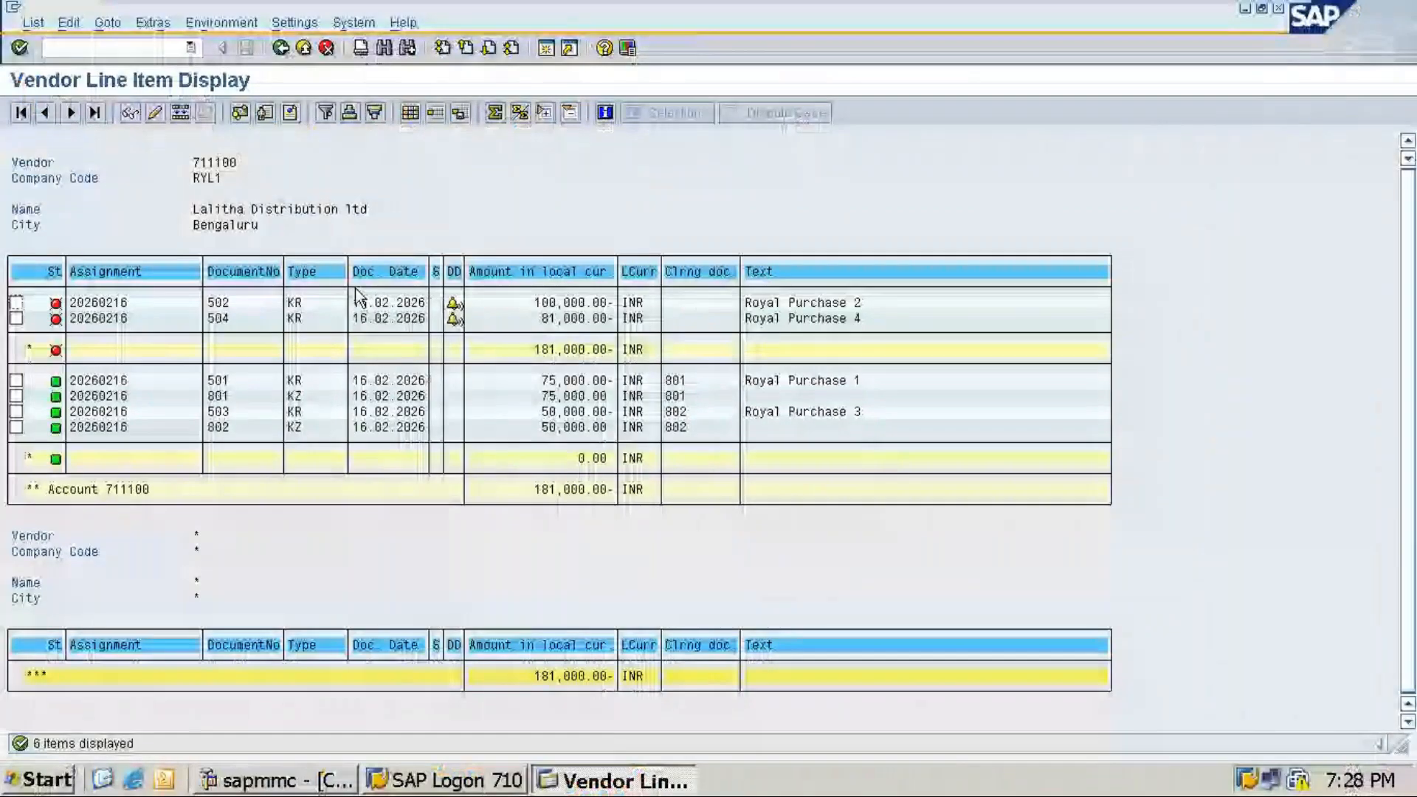
{"action": "left_click", "coordinate": [99, 41]}
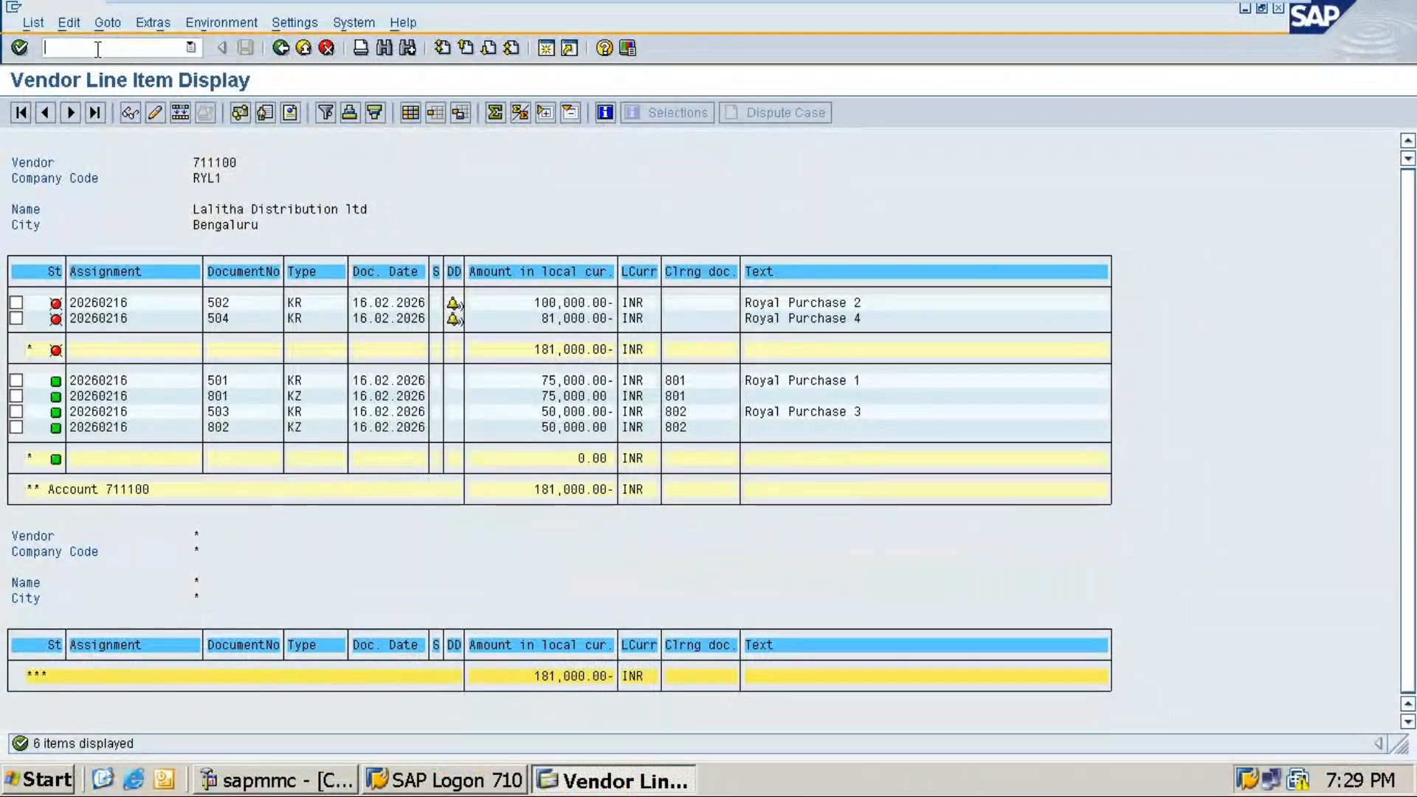
{"action": "key", "text": "alt+Tab"}
{"action": "key", "text": "alt+Tab"}
{"action": "left_click", "coordinate": [1236, 11]}
Highlight the line "Outgoing Payment – Paying against purchase → F-53" in yellow.
{"action": "scroll", "coordinate": [500, 555], "scroll_direction": "up", "scroll_amount": 5}
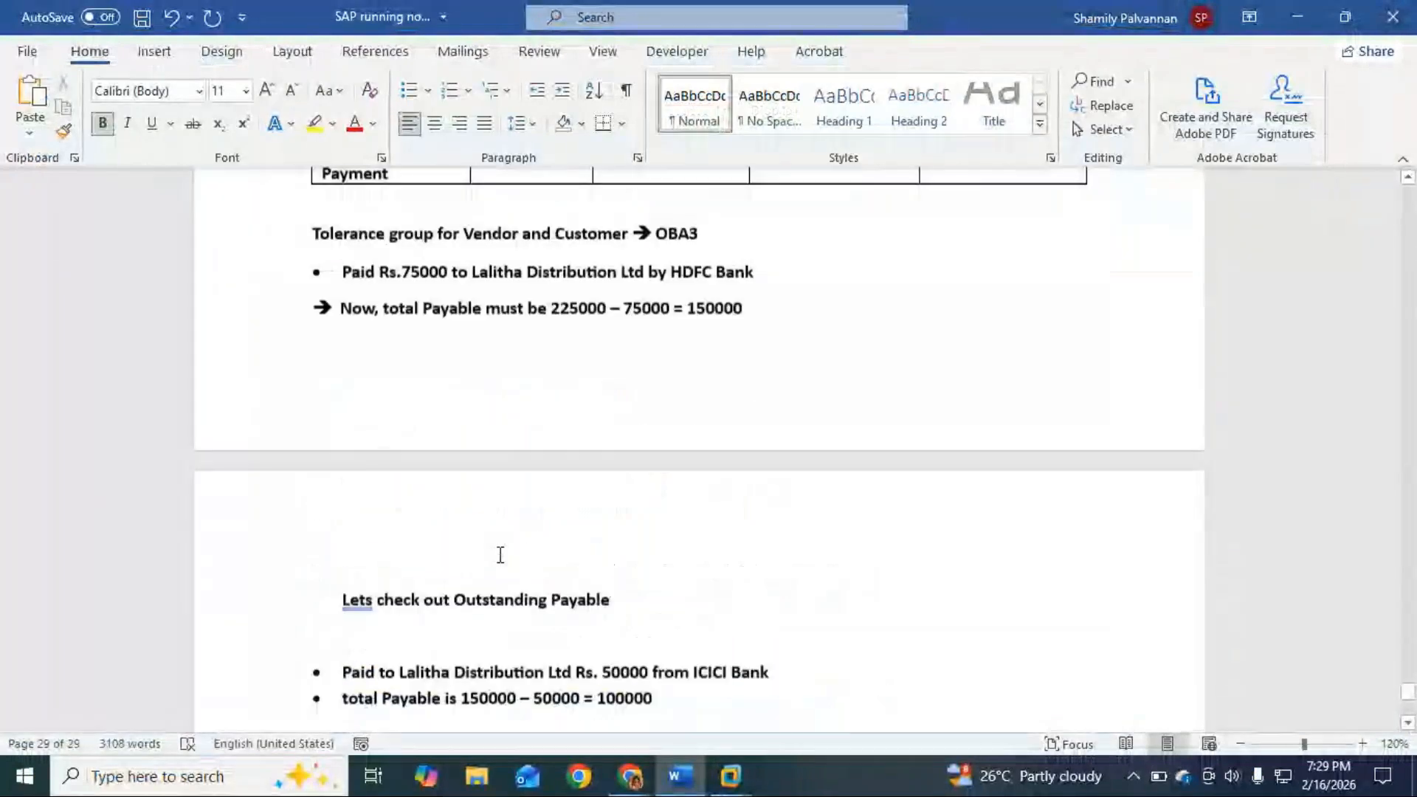
{"action": "scroll", "coordinate": [501, 555], "scroll_direction": "up", "scroll_amount": 6}
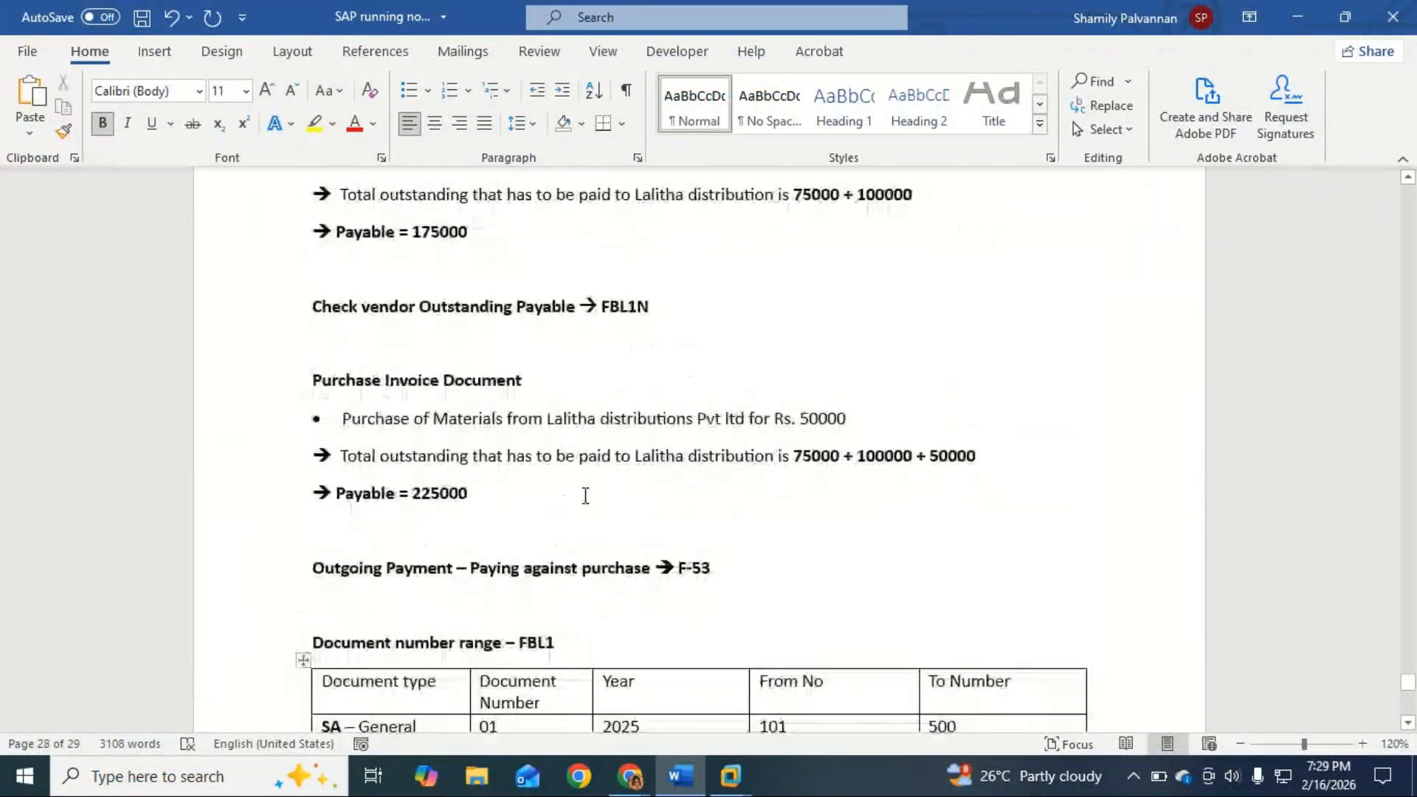
{"action": "scroll", "coordinate": [585, 495], "scroll_direction": "up", "scroll_amount": 6}
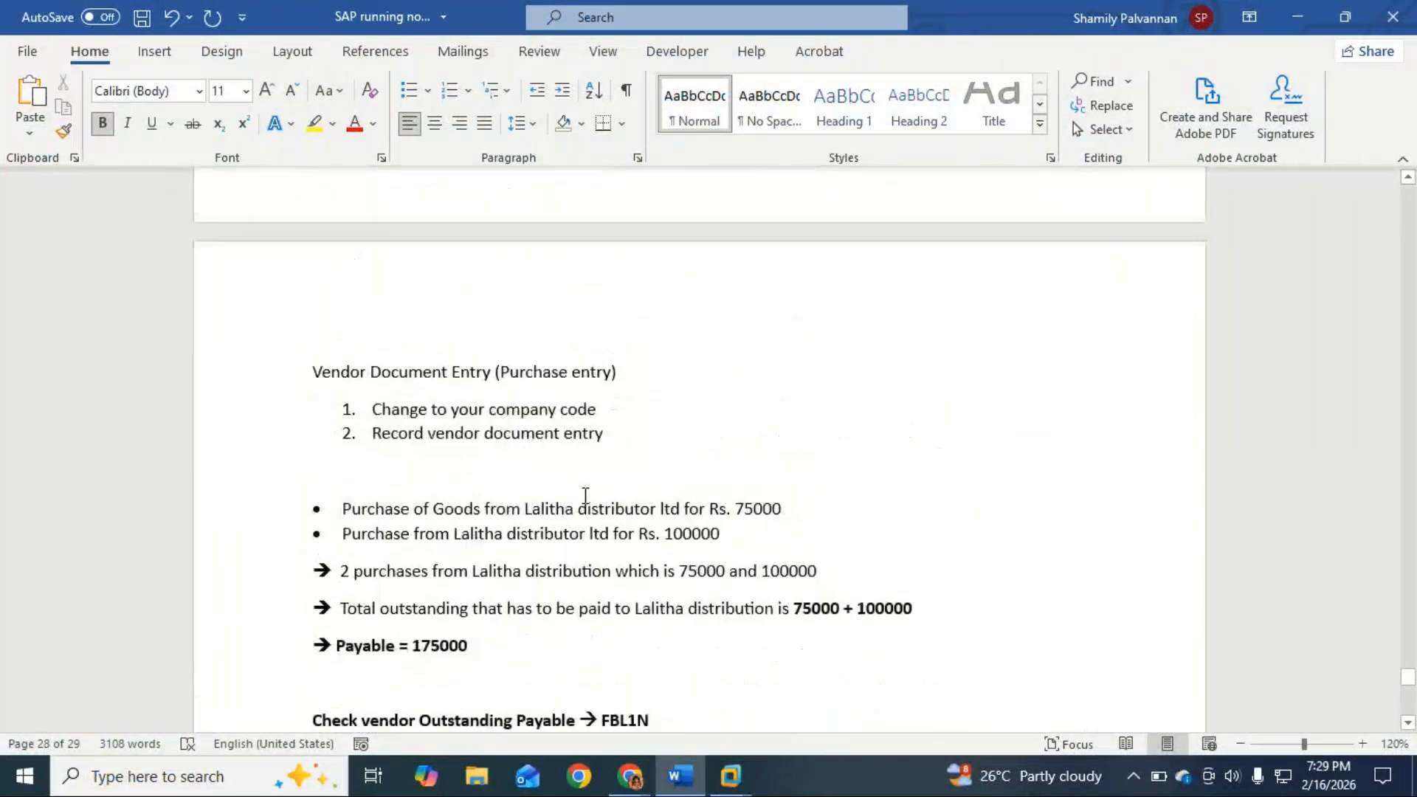
{"action": "scroll", "coordinate": [585, 496], "scroll_direction": "down", "scroll_amount": 5}
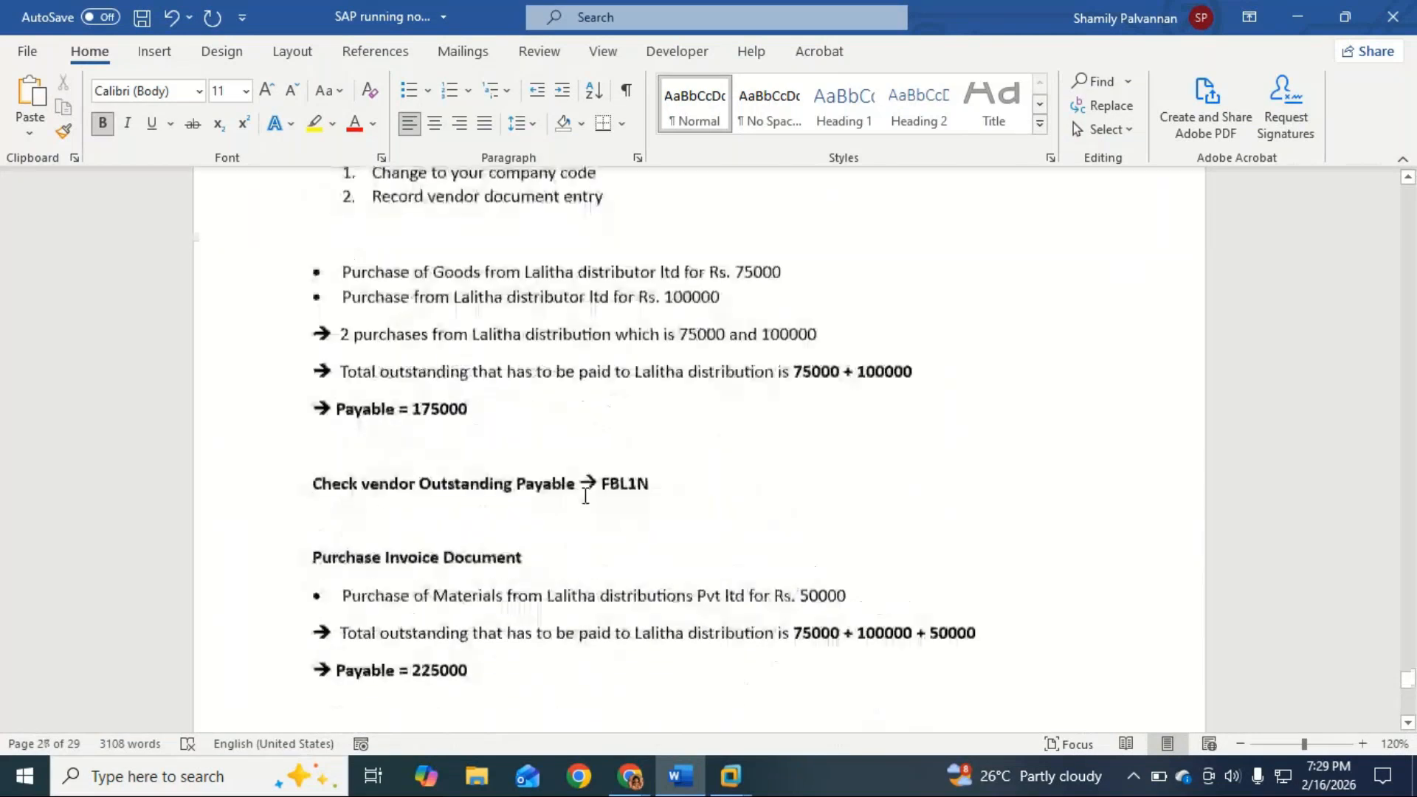
{"action": "scroll", "coordinate": [585, 495], "scroll_direction": "down", "scroll_amount": 9}
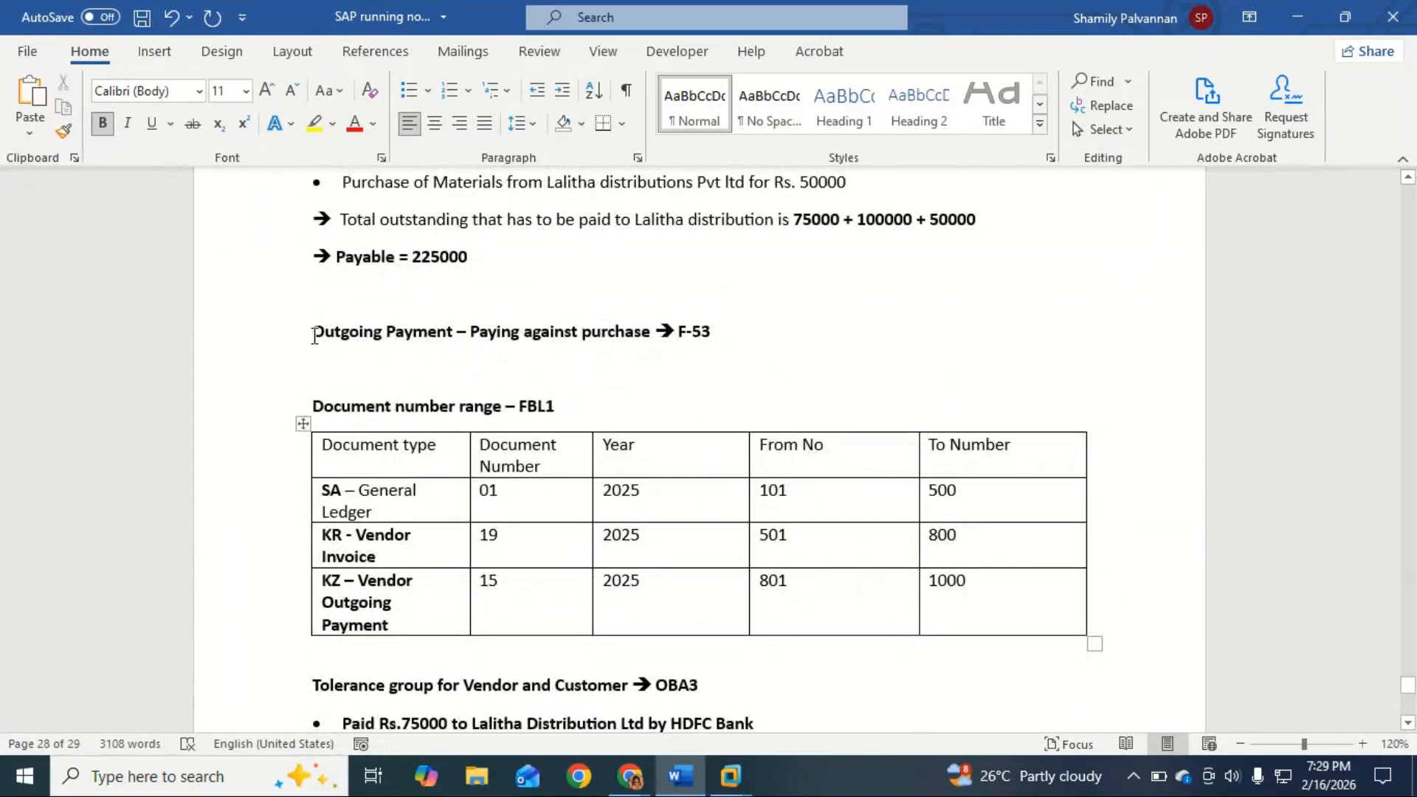
{"action": "triple_click", "coordinate": [397, 332]}
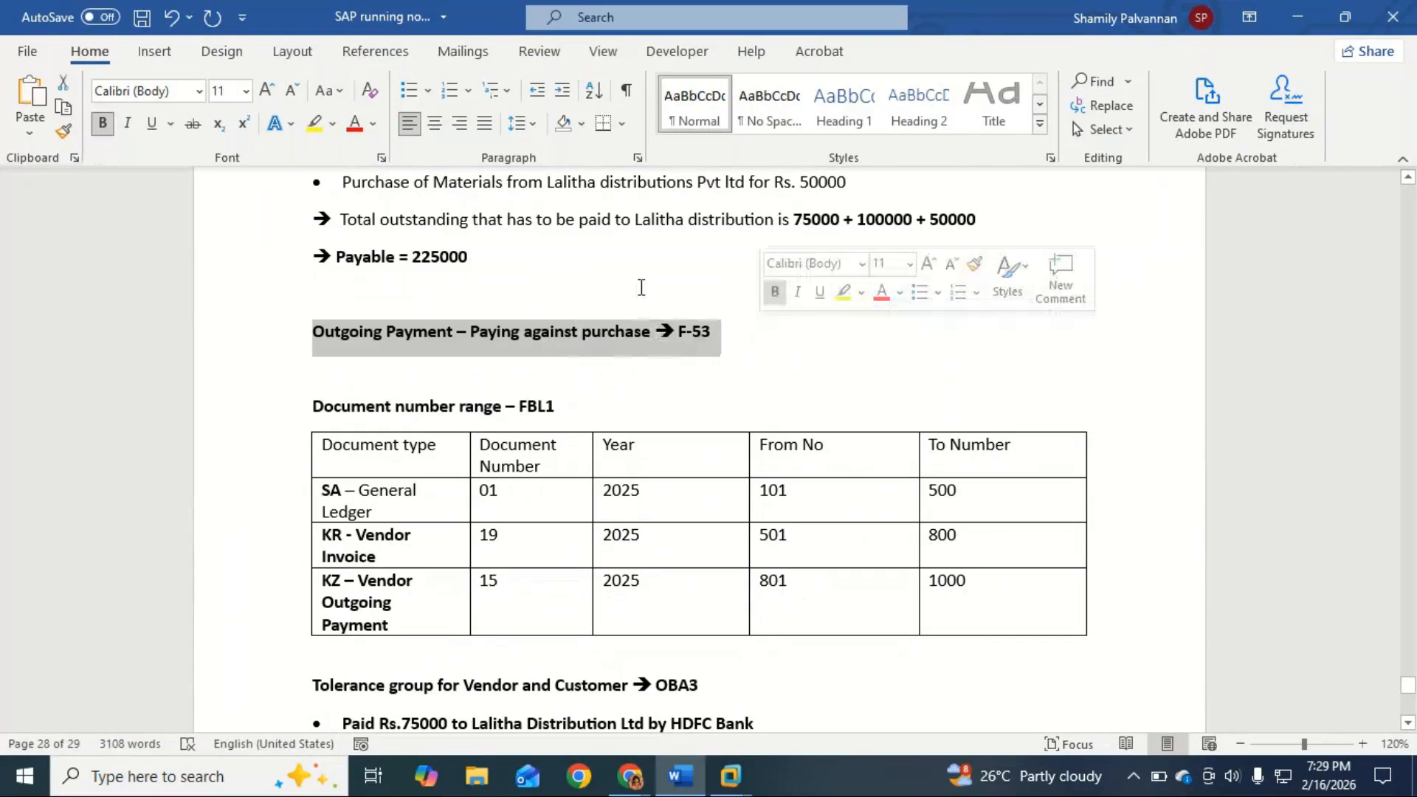
{"action": "left_click", "coordinate": [315, 123]}
Highlight the line "Check vendor Outstanding Payable → FBL1N" in yellow.
{"action": "scroll", "coordinate": [353, 399], "scroll_direction": "up", "scroll_amount": 10}
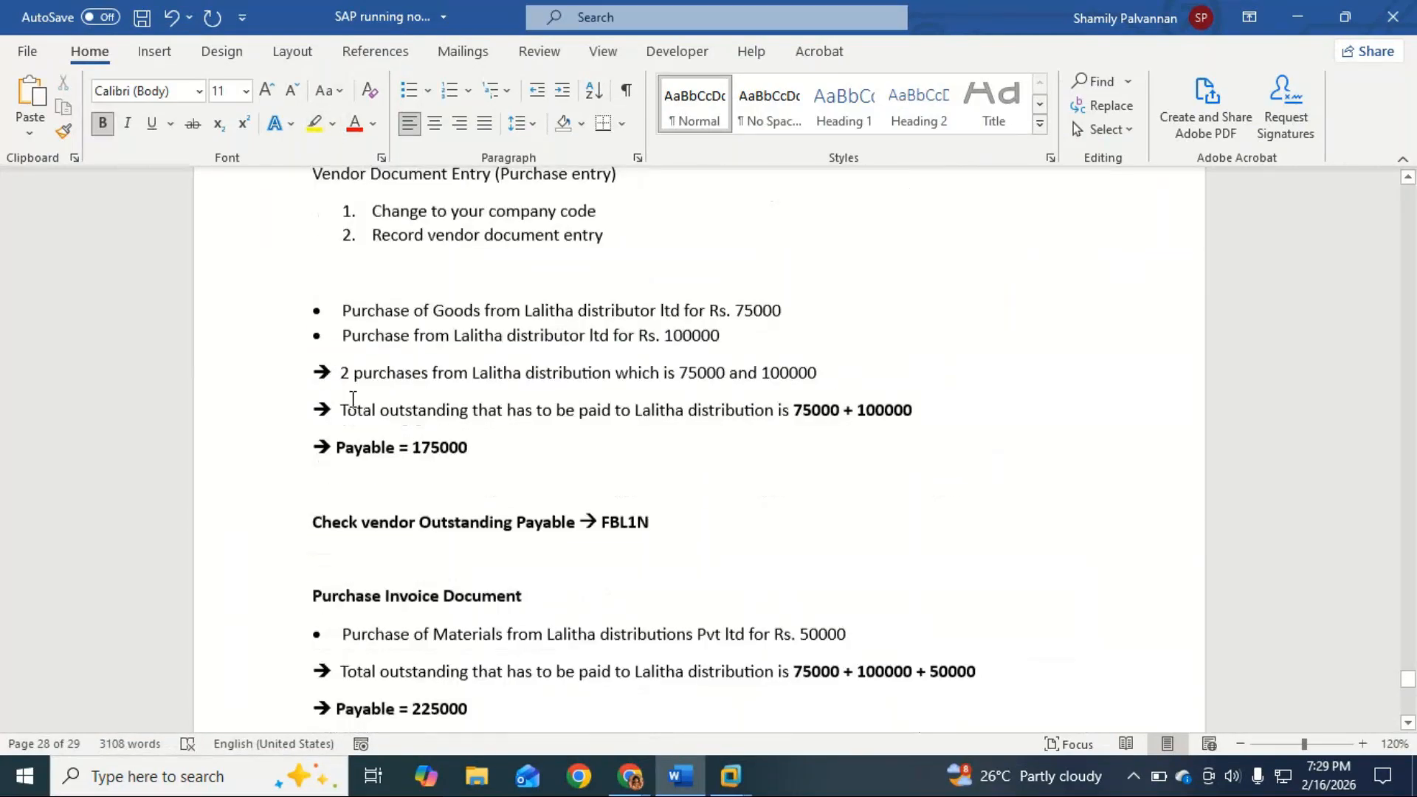
{"action": "triple_click", "coordinate": [308, 548]}
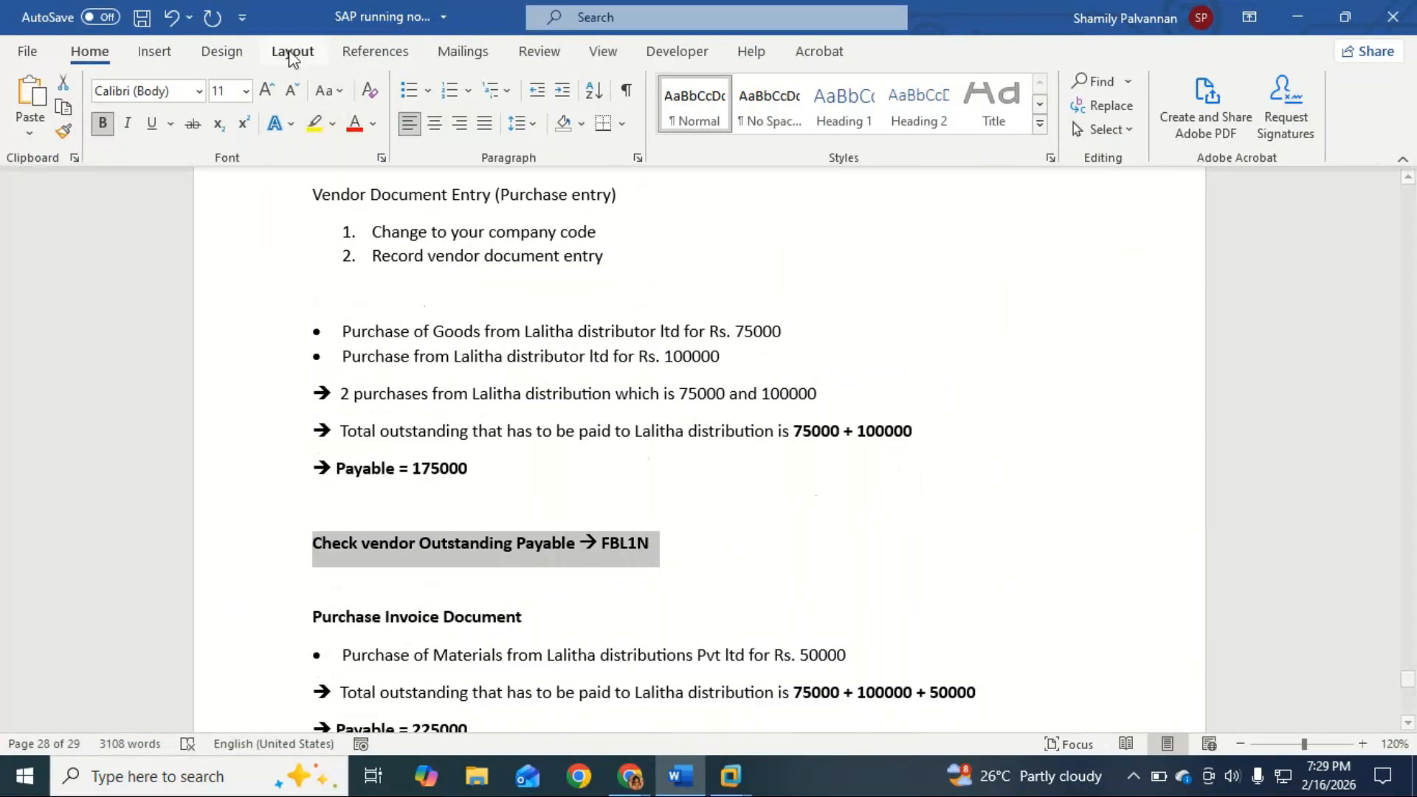
{"action": "left_click", "coordinate": [315, 124]}
Append "- FB60" to the heading "Vendor Document Entry (Purchase entry)".
{"action": "scroll", "coordinate": [374, 399], "scroll_direction": "up", "scroll_amount": 3}
{"action": "scroll", "coordinate": [375, 398], "scroll_direction": "up", "scroll_amount": 3}
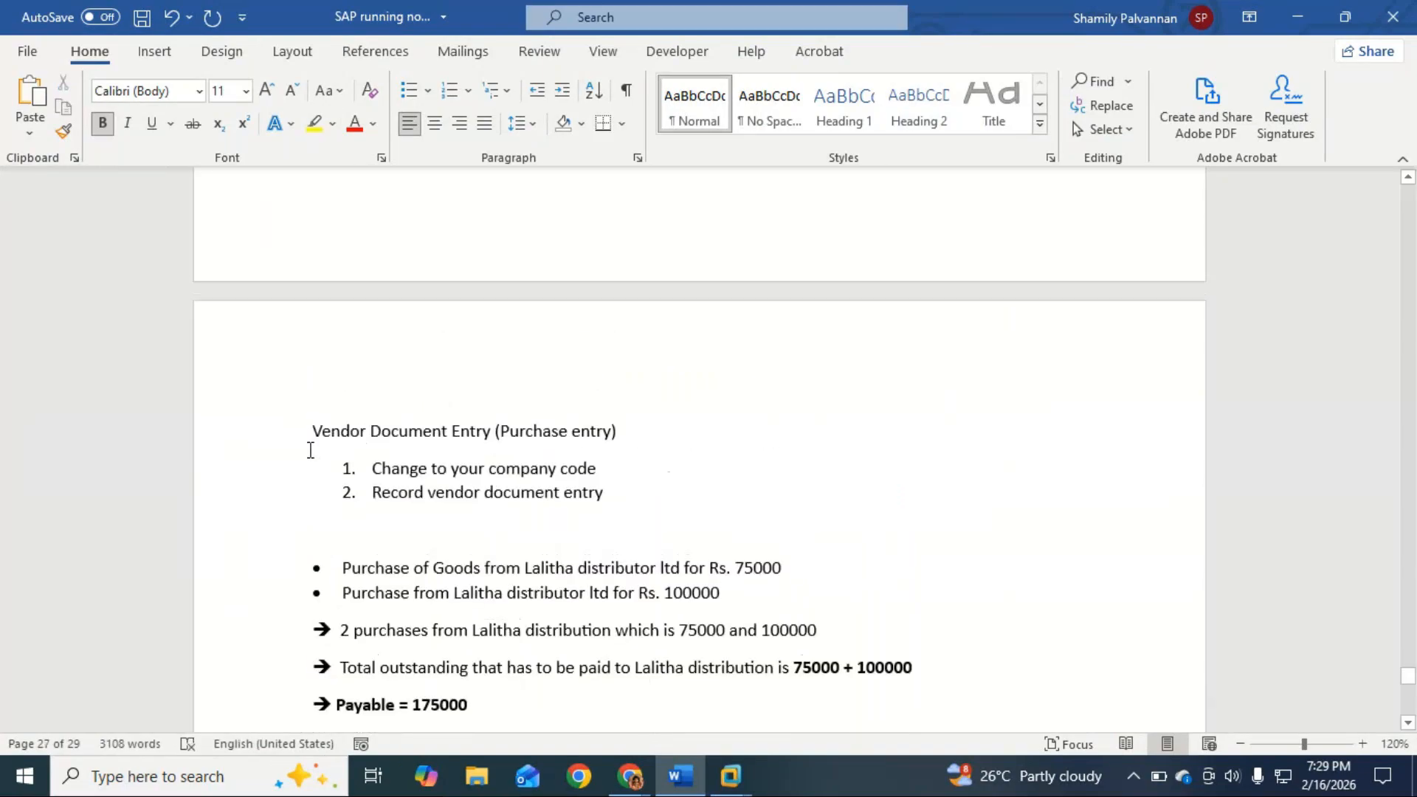
{"action": "scroll", "coordinate": [310, 451], "scroll_direction": "up", "scroll_amount": 10}
{"action": "scroll", "coordinate": [407, 508], "scroll_direction": "down", "scroll_amount": 6}
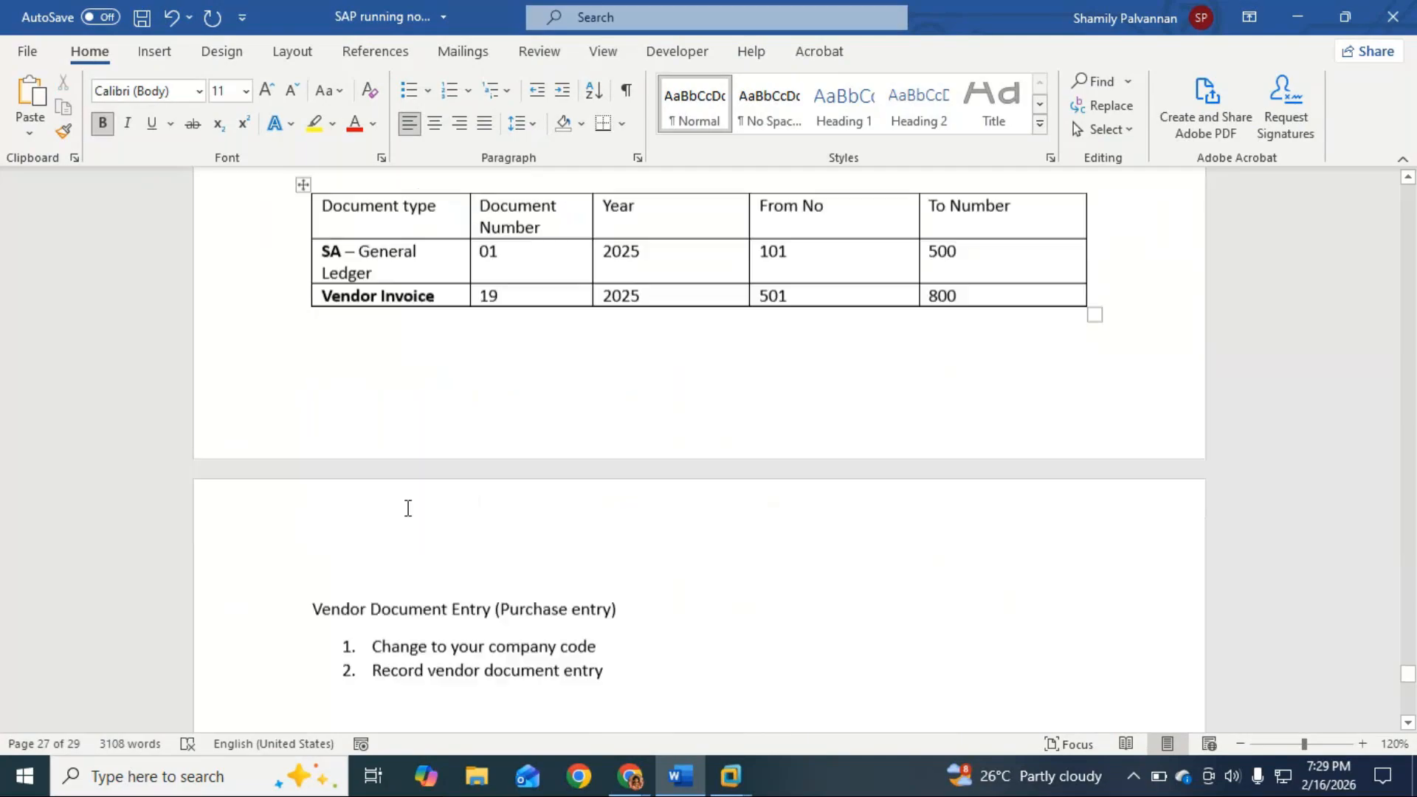
{"action": "left_click", "coordinate": [622, 611]}
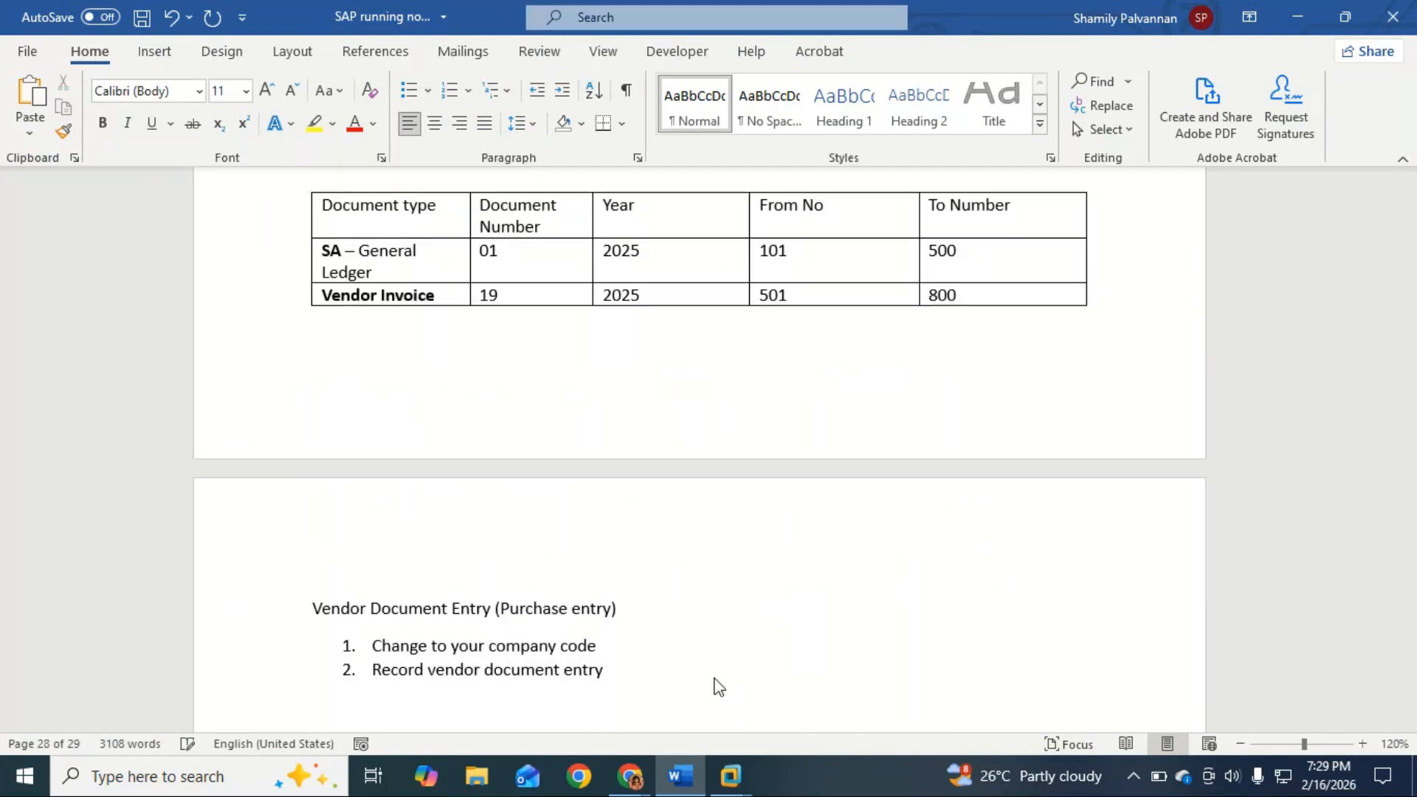
{"action": "type", "text": "- FB60"}
Make the Vendor Document Entry heading bold and highlight it in yellow.
{"action": "scroll", "coordinate": [620, 525], "scroll_direction": "down", "scroll_amount": 3}
{"action": "left_click_drag", "start_coordinate": [665, 434], "coordinate": [311, 432]}
{"action": "left_click", "coordinate": [103, 122]}
{"action": "left_click", "coordinate": [314, 124]}
{"action": "left_click", "coordinate": [547, 563]}
Highlight the line "Tolerance group for Vendor and Customer → OBA3" in yellow.
{"action": "scroll", "coordinate": [554, 572], "scroll_direction": "down", "scroll_amount": 3}
{"action": "scroll", "coordinate": [561, 578], "scroll_direction": "down", "scroll_amount": 10}
{"action": "scroll", "coordinate": [561, 579], "scroll_direction": "up", "scroll_amount": 3}
{"action": "scroll", "coordinate": [562, 579], "scroll_direction": "down", "scroll_amount": 3}
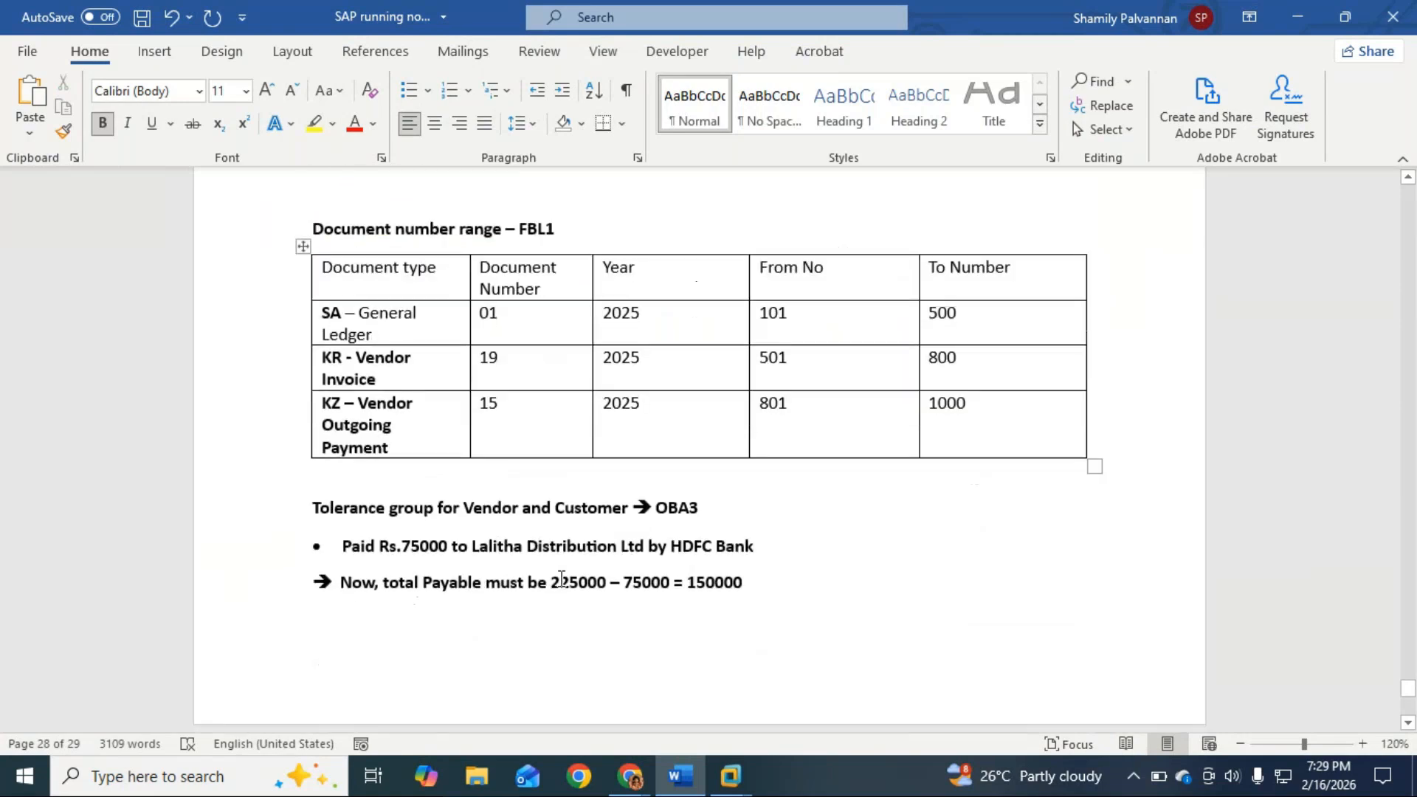
{"action": "left_click_drag", "start_coordinate": [704, 509], "coordinate": [326, 507]}
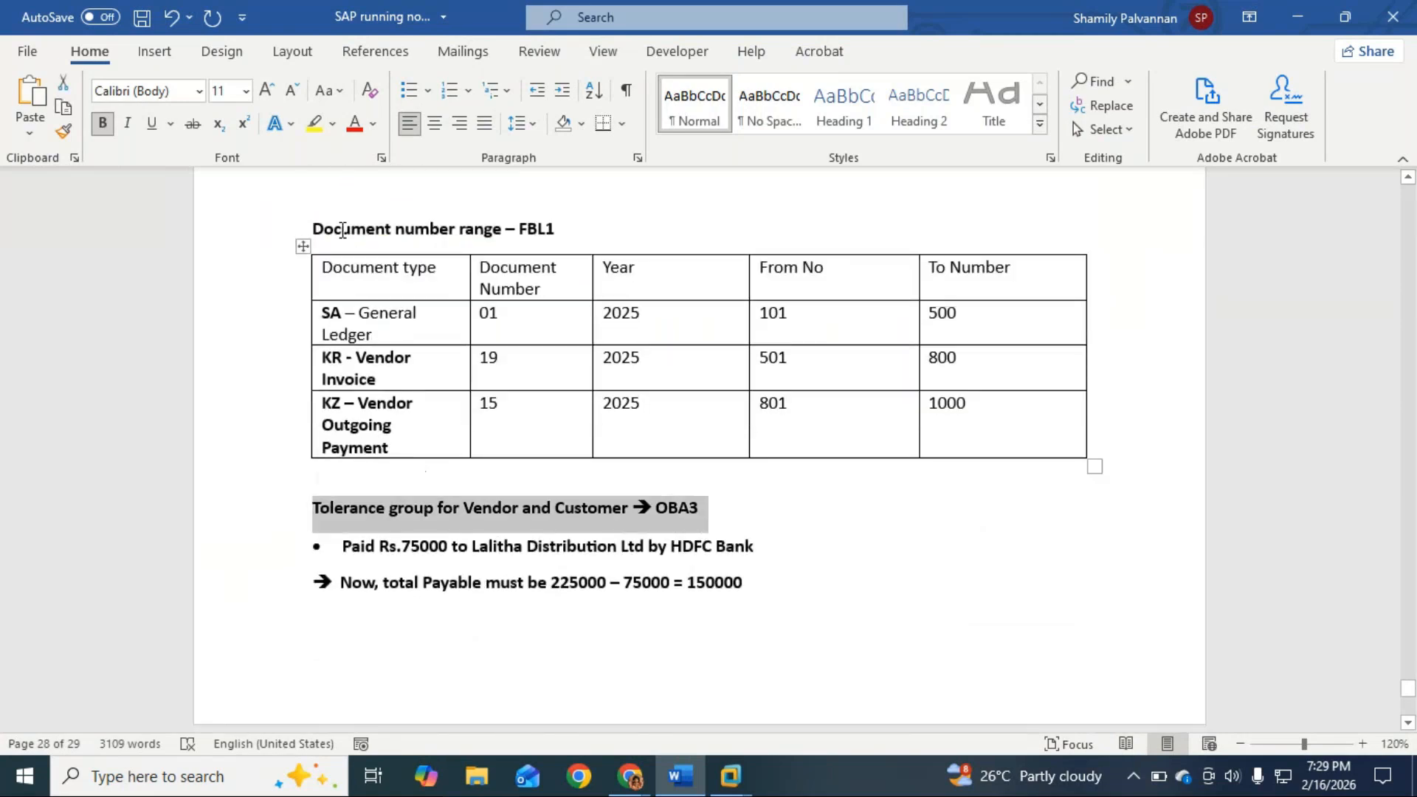
{"action": "left_click", "coordinate": [314, 124]}
Copy the highlighted "Outgoing Payment – Paying against purchase → F-53" line onto a new line above the Rs. 60000 payment bullet.
{"action": "scroll", "coordinate": [504, 490], "scroll_direction": "down", "scroll_amount": 6}
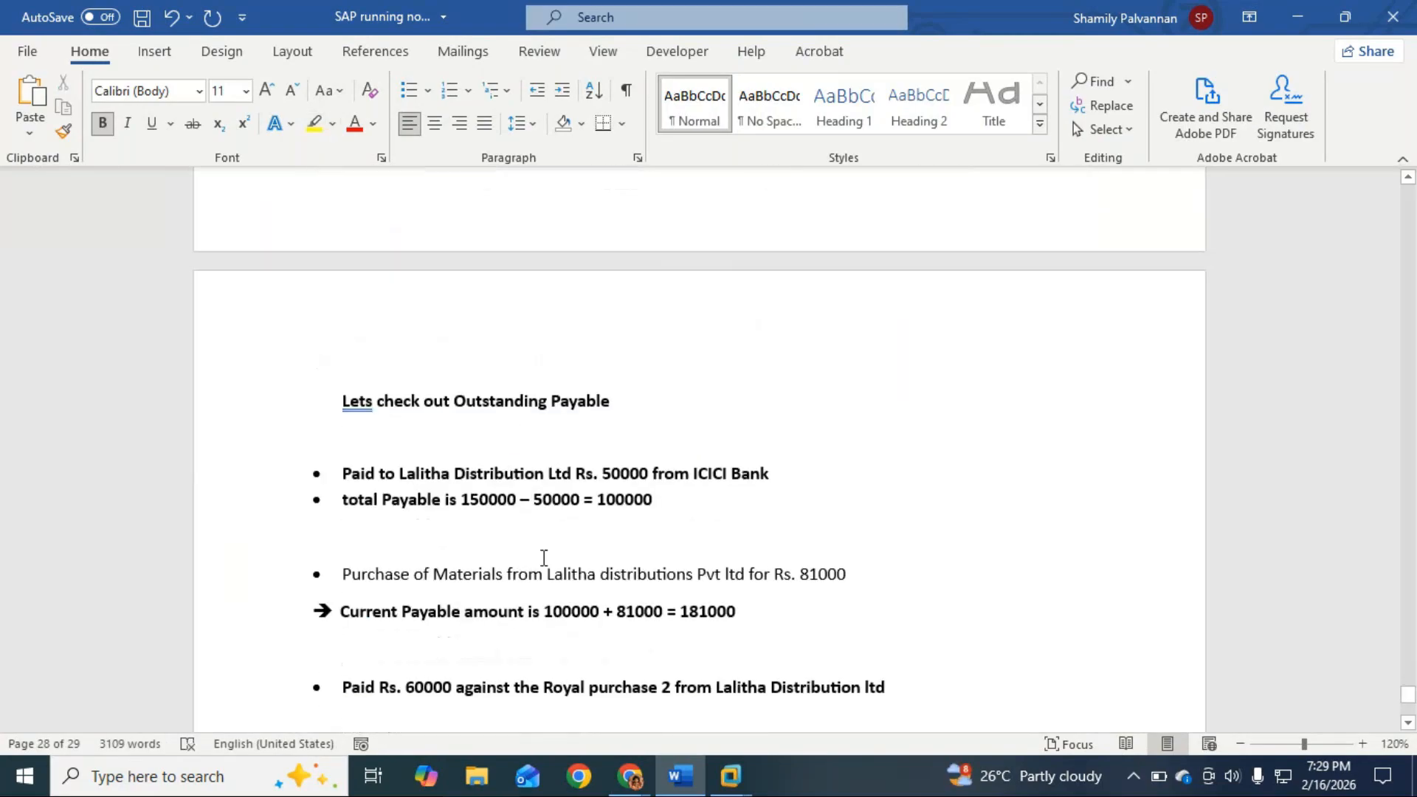
{"action": "scroll", "coordinate": [544, 557], "scroll_direction": "down", "scroll_amount": 3}
{"action": "left_click", "coordinate": [704, 533]}
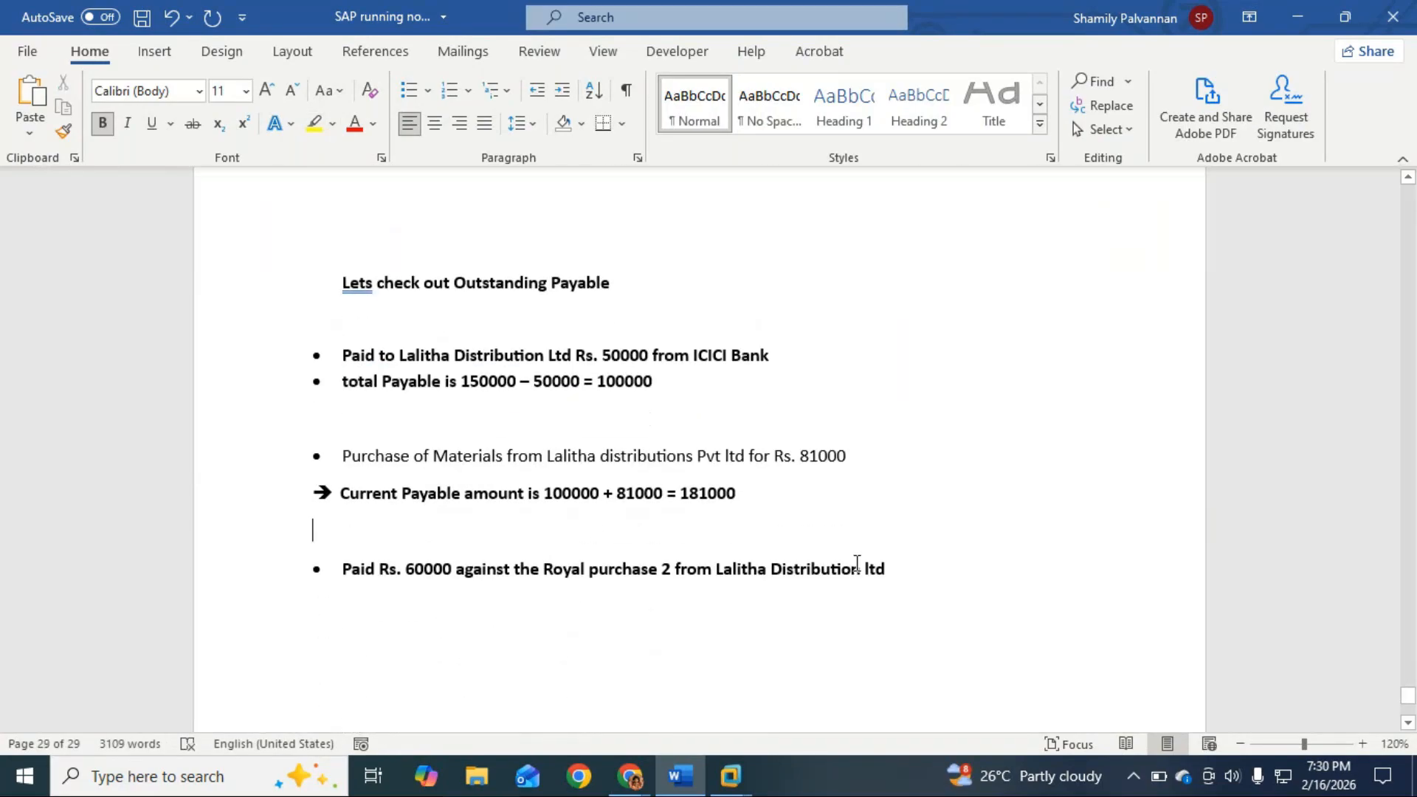
{"action": "key", "text": "Return"}
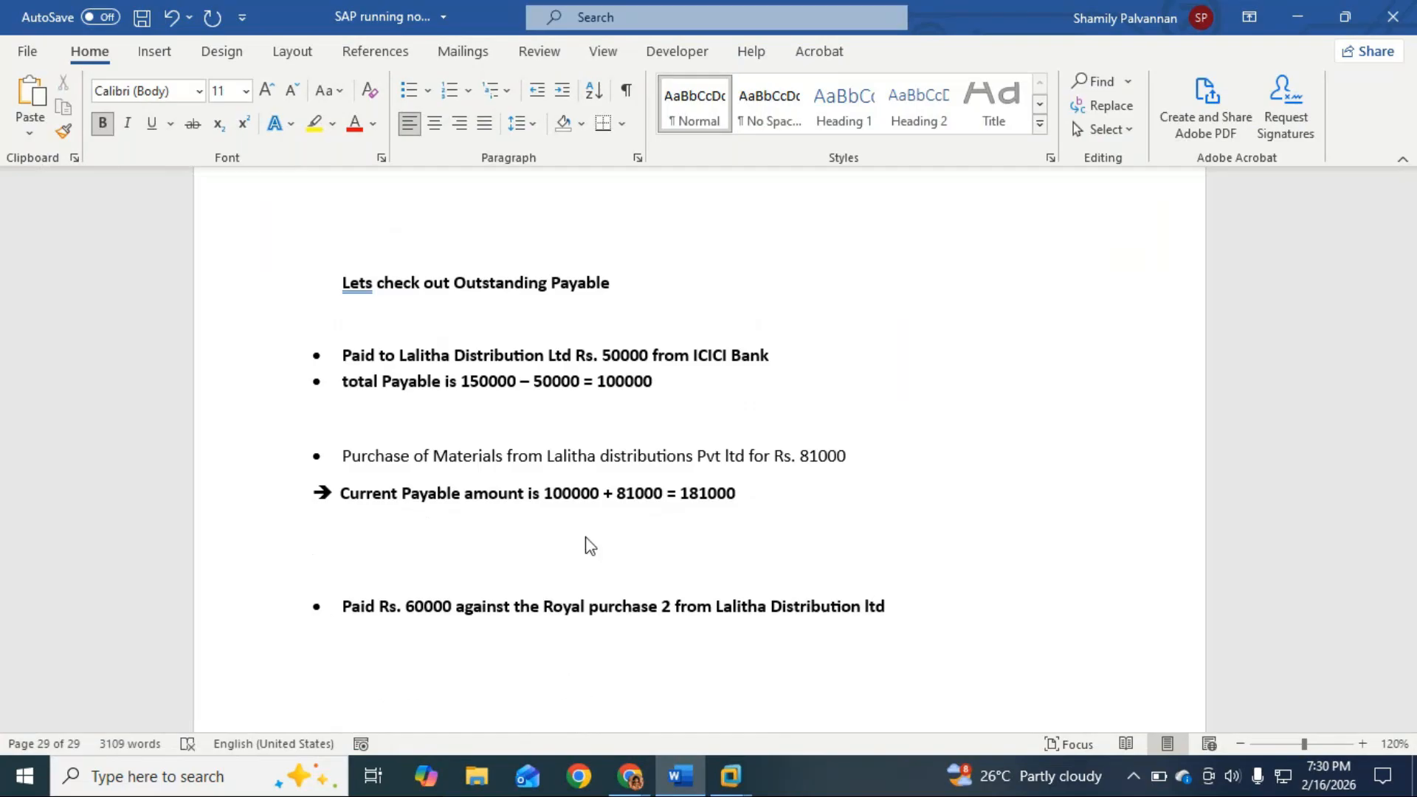
{"action": "scroll", "coordinate": [591, 547], "scroll_direction": "up", "scroll_amount": 20}
{"action": "left_click_drag", "start_coordinate": [310, 507], "coordinate": [721, 509]}
{"action": "key", "text": "ctrl+c"}
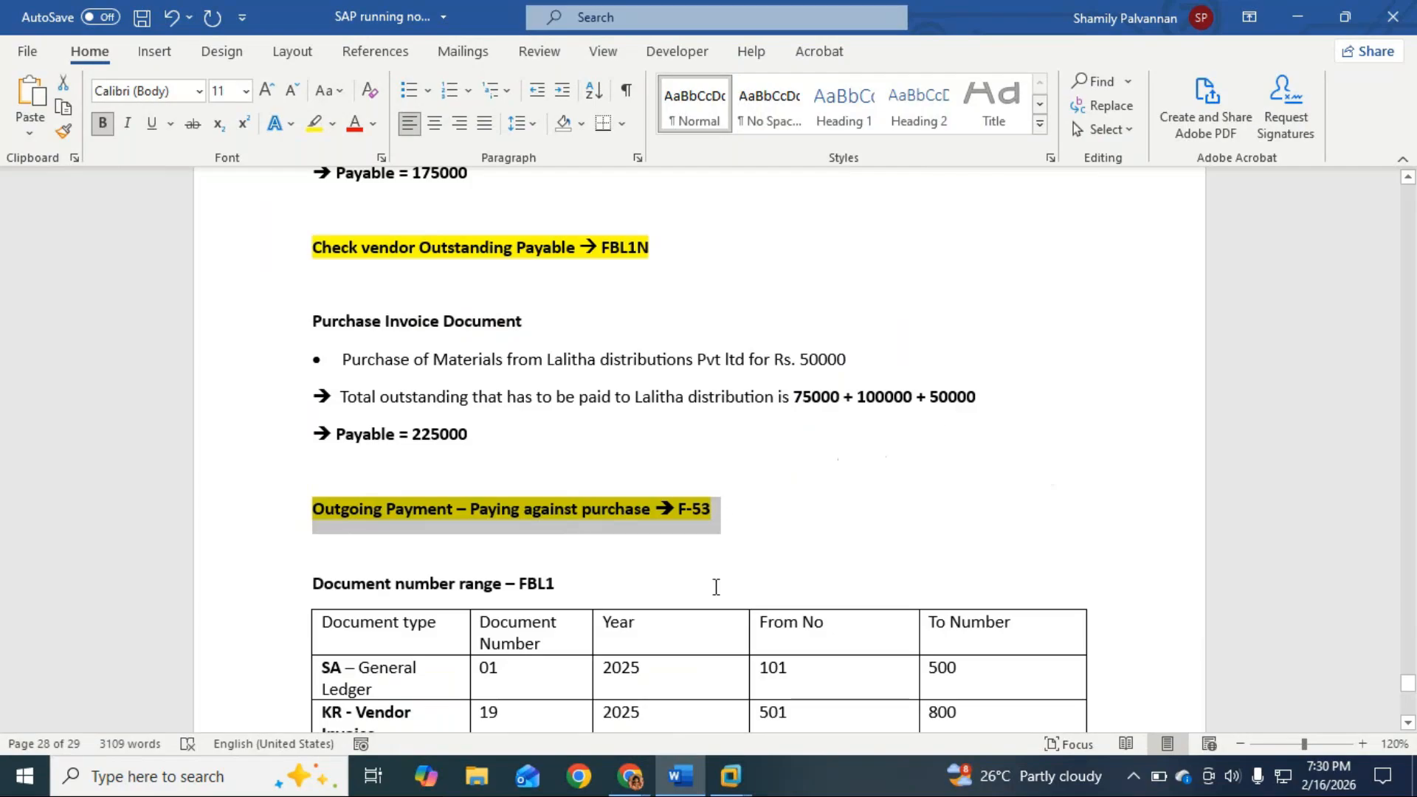
{"action": "scroll", "coordinate": [716, 587], "scroll_direction": "down", "scroll_amount": 12}
{"action": "scroll", "coordinate": [404, 593], "scroll_direction": "down", "scroll_amount": 2}
{"action": "left_click", "coordinate": [349, 558]}
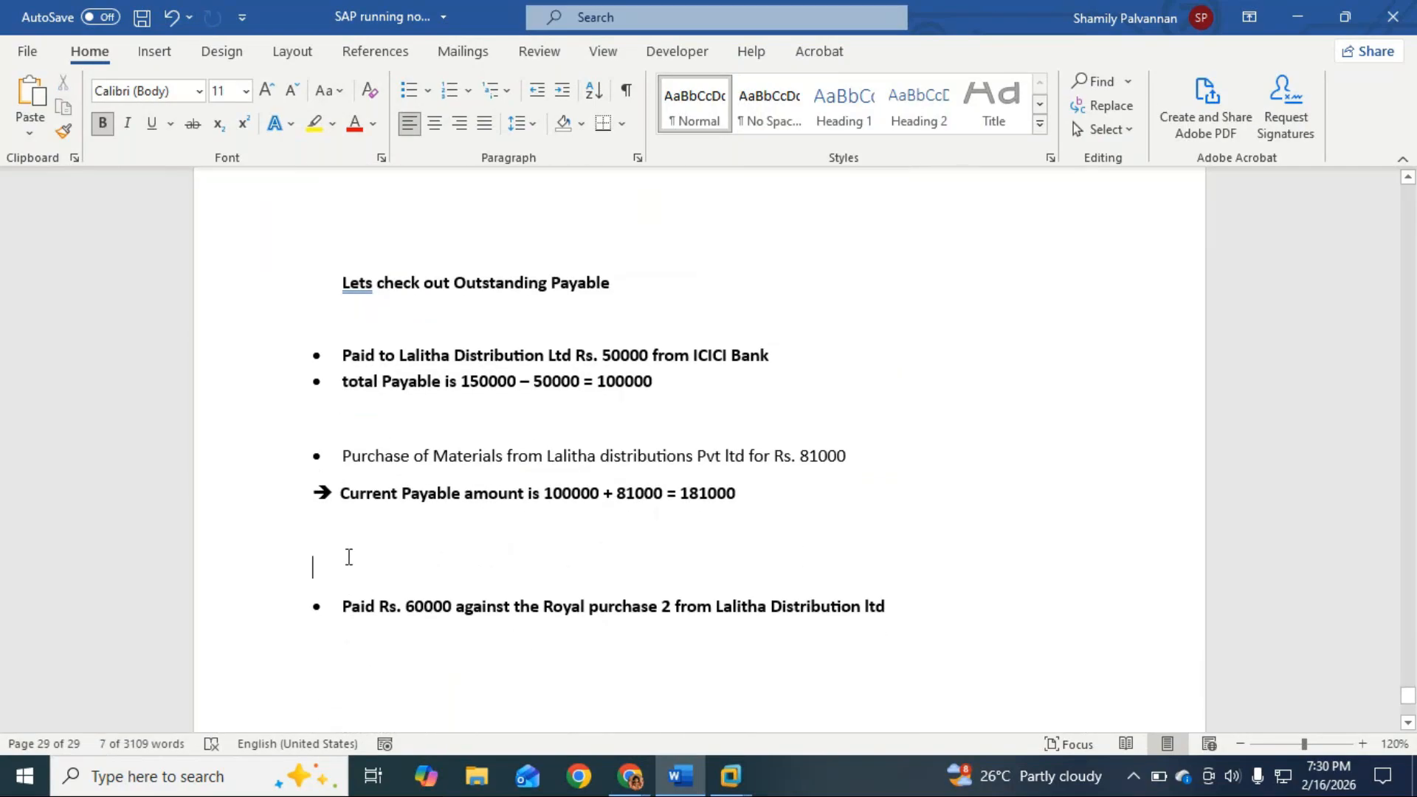
{"action": "key", "text": "ctrl+v"}
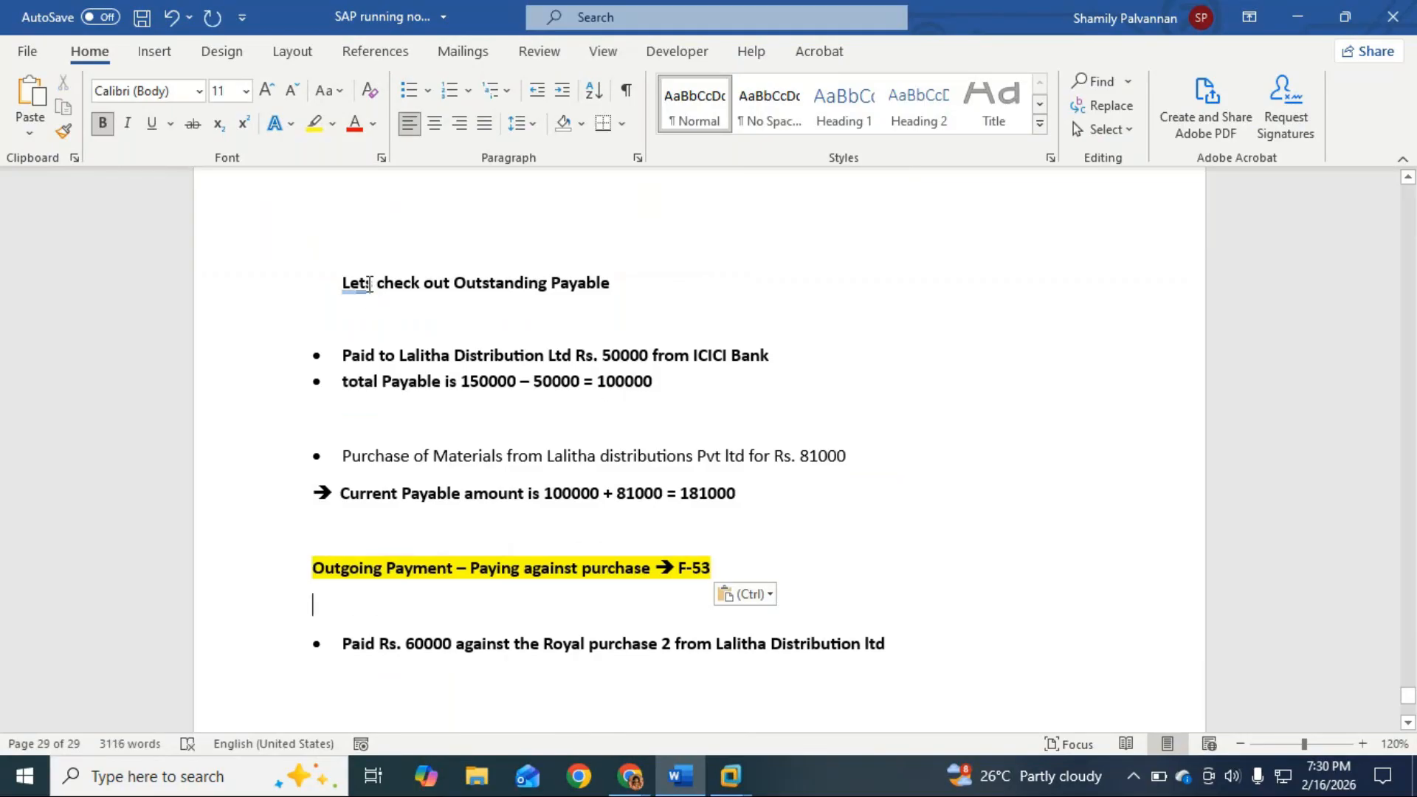
Add a comma after "Lets" in the Outstanding Payable heading and correct the word to "Let's".
{"action": "left_click", "coordinate": [372, 284]}
{"action": "type", "text": ","}
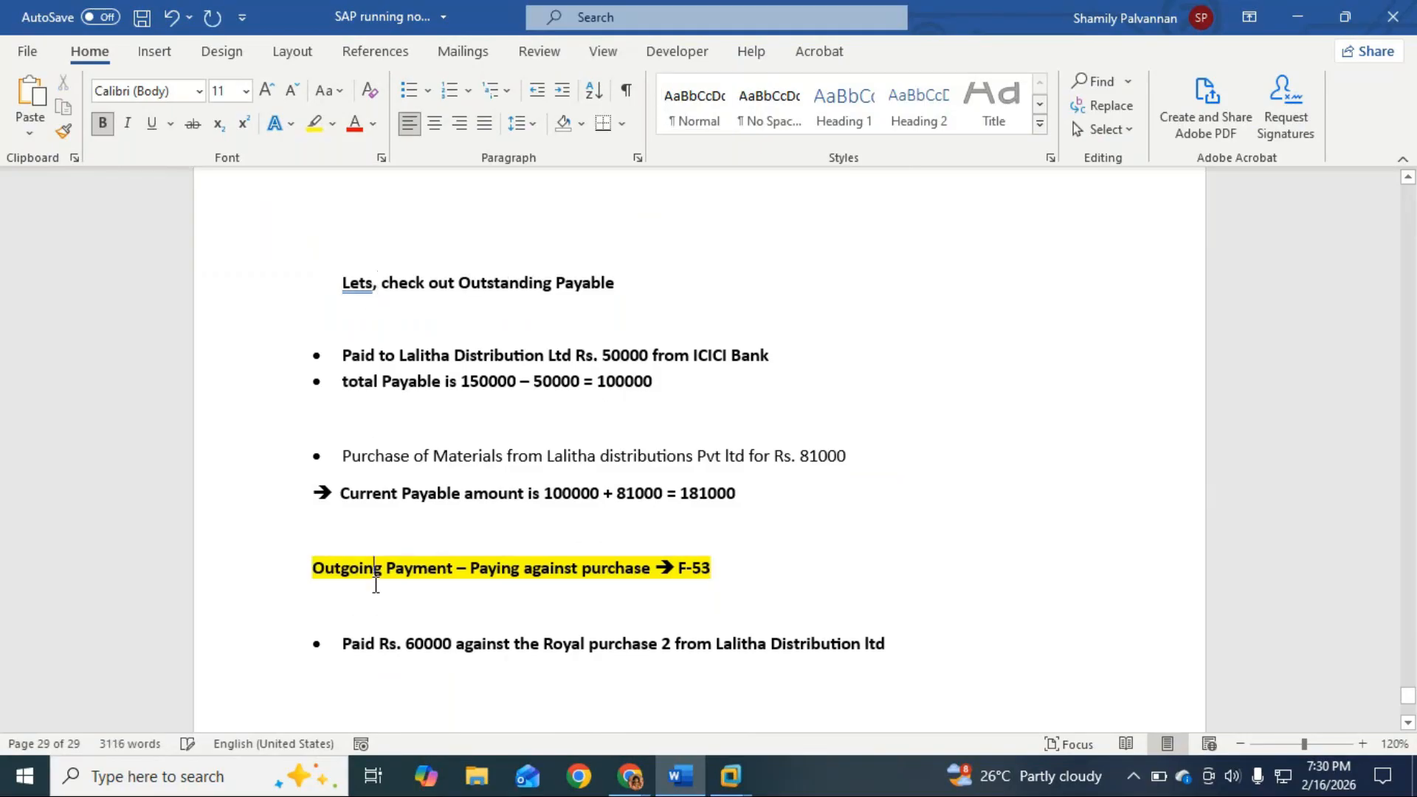
{"action": "right_click", "coordinate": [358, 286]}
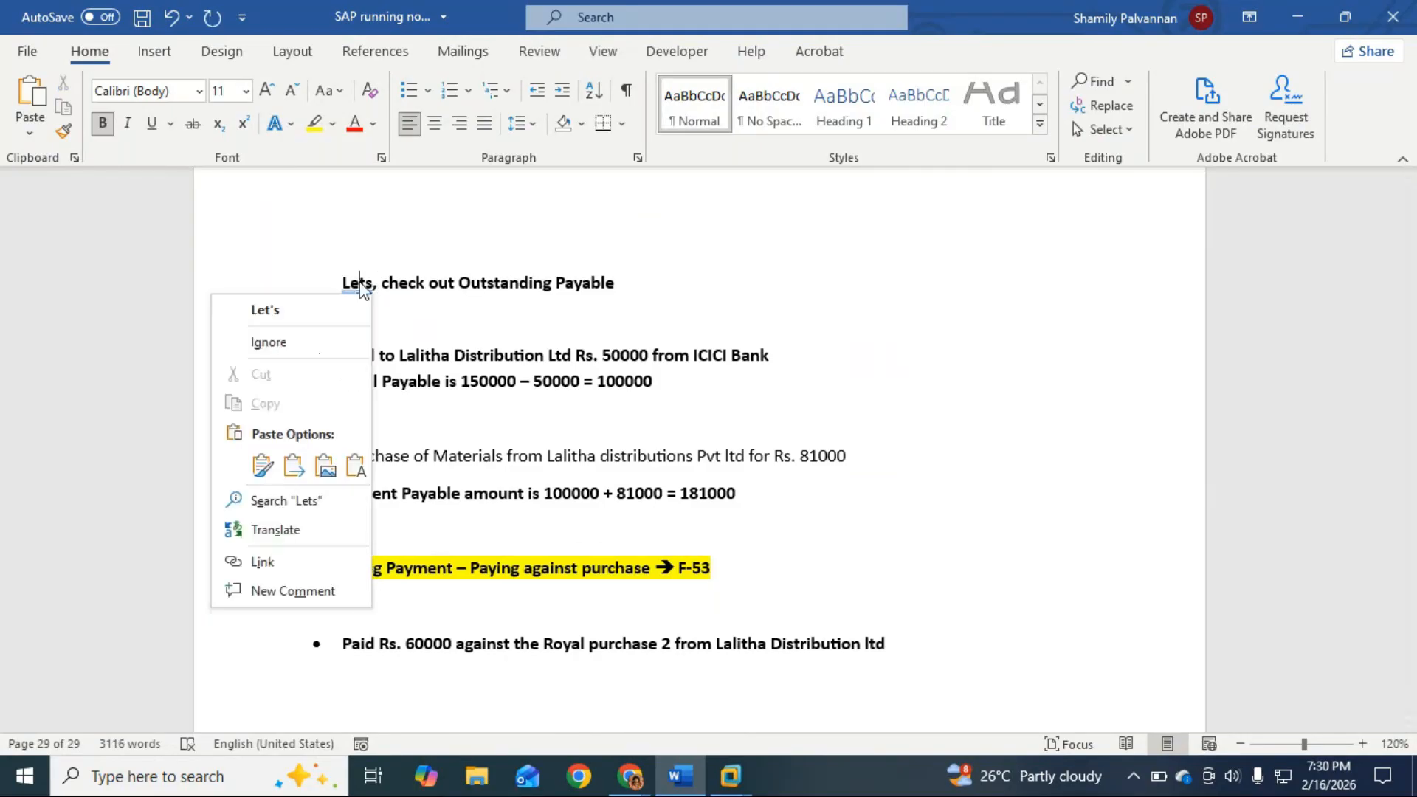
{"action": "left_click", "coordinate": [284, 304]}
{"action": "scroll", "coordinate": [469, 616], "scroll_direction": "down", "scroll_amount": 3}
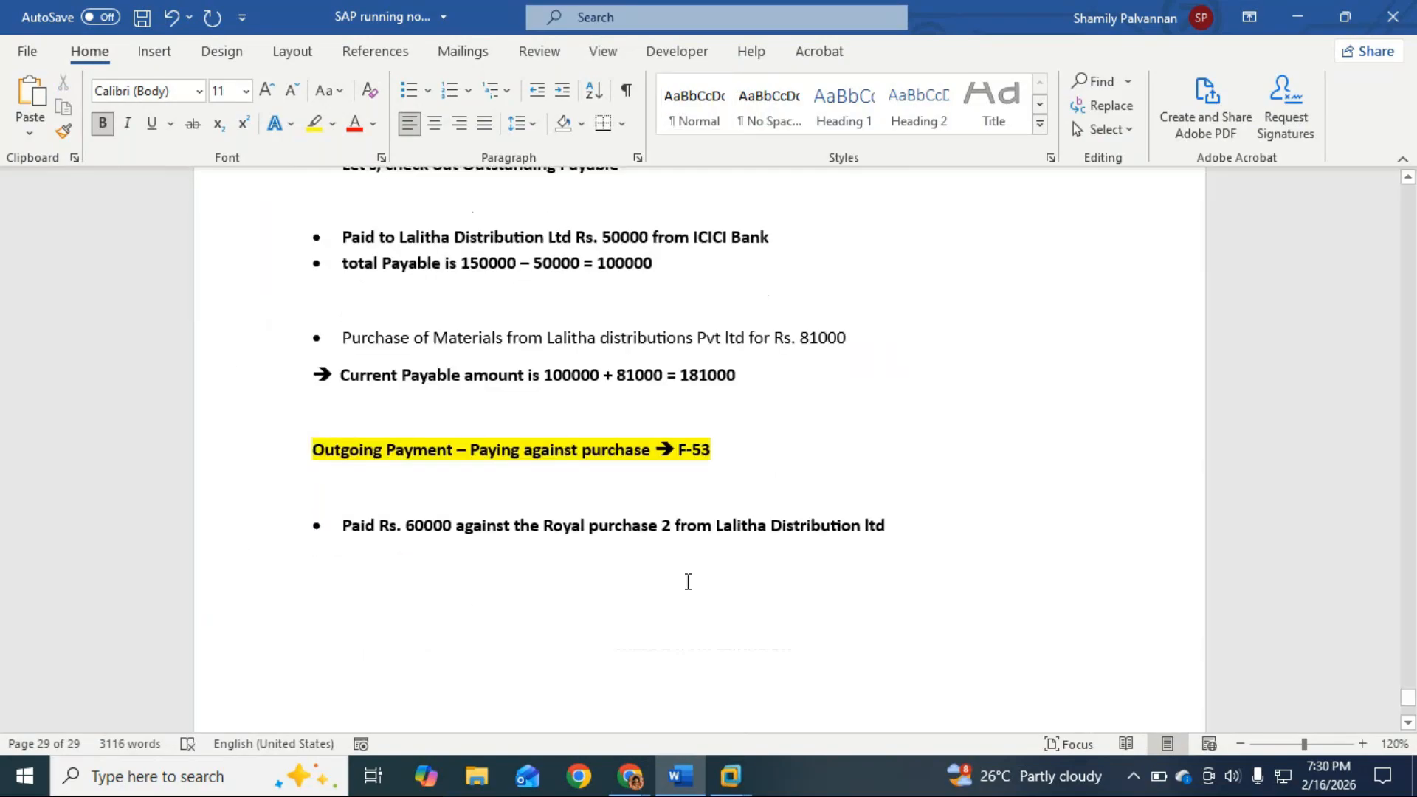
{"action": "left_click", "coordinate": [917, 528]}
Switch to SAP, run transaction /nf-53 and enter 16.02.2026 as the outgoing payment's document date.
{"action": "key", "text": "alt+Tab"}
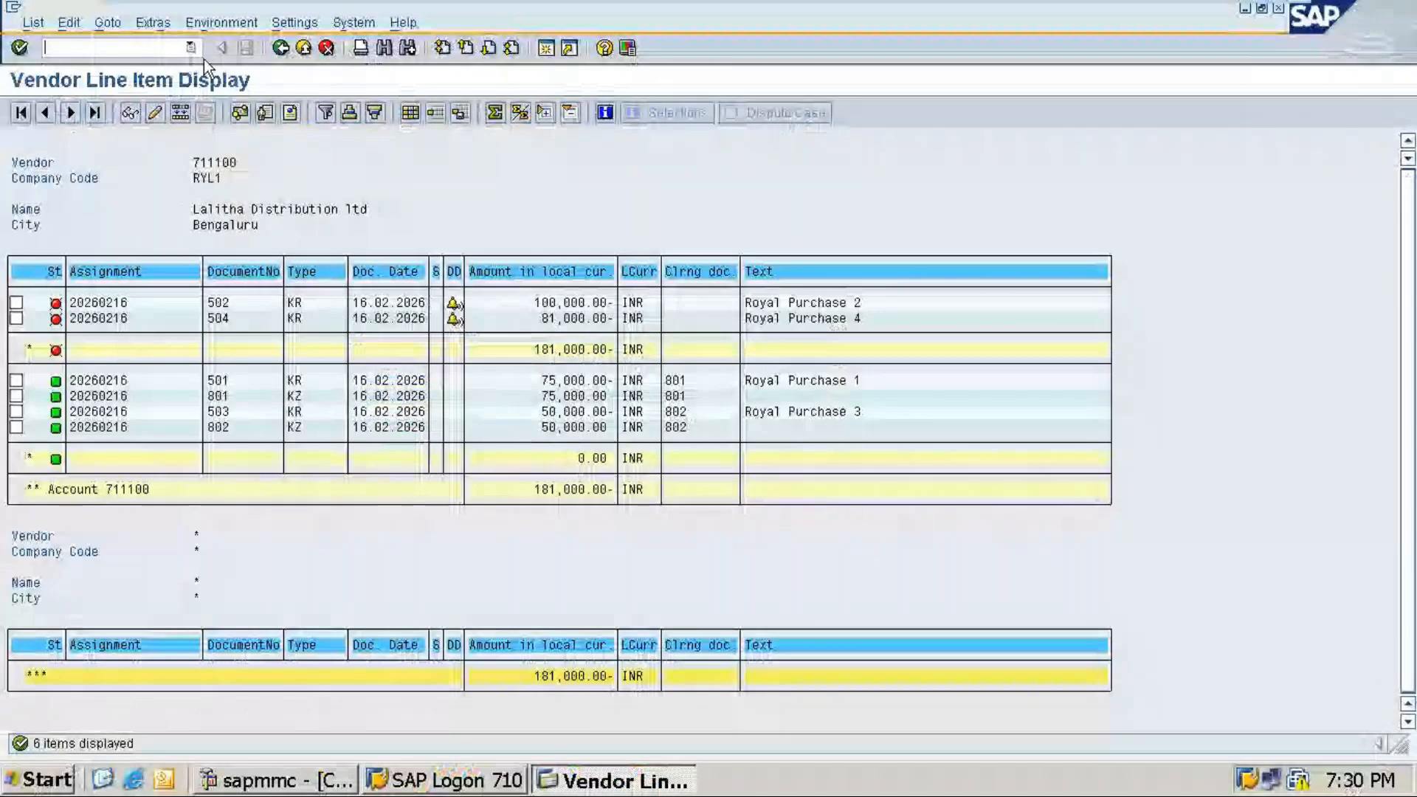
{"action": "left_click", "coordinate": [111, 47]}
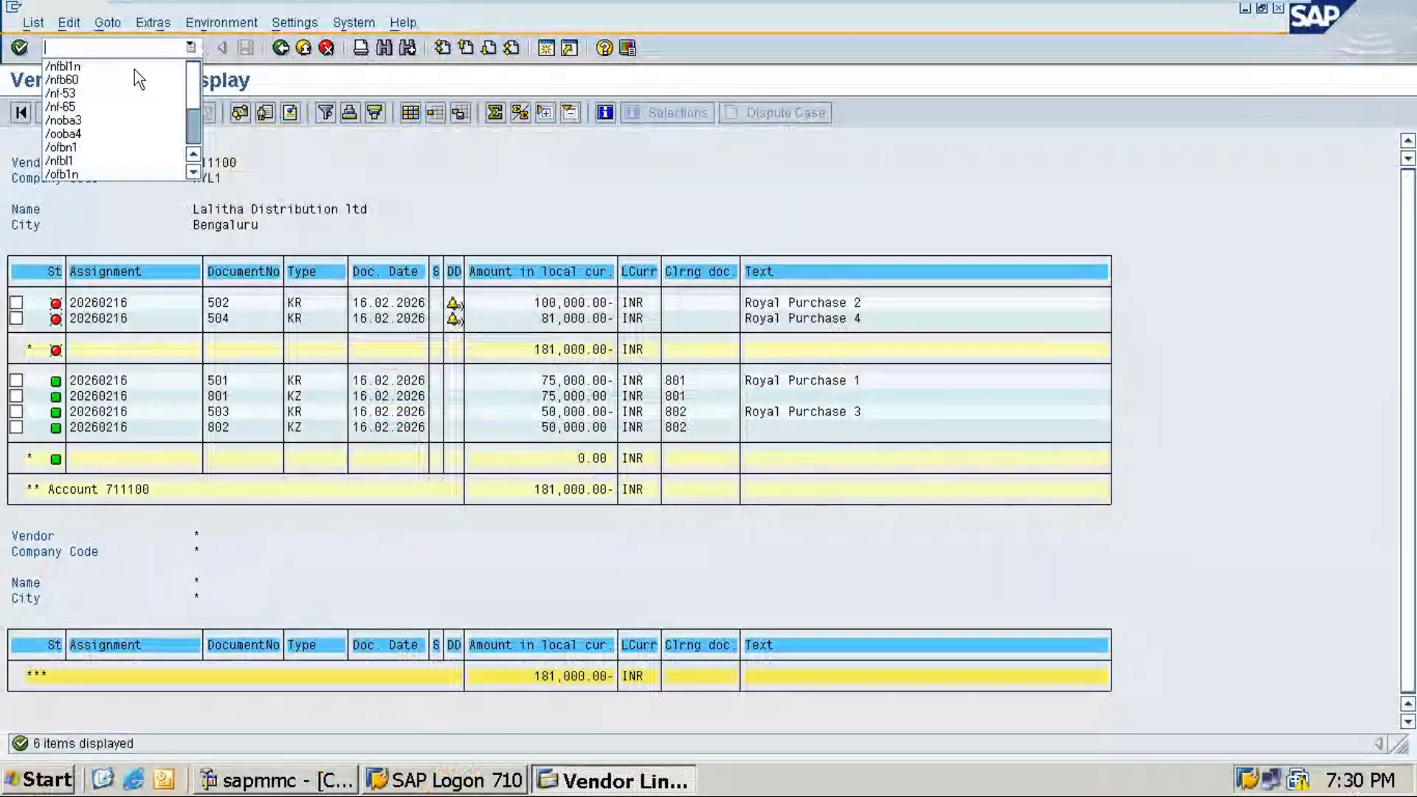
{"action": "left_click", "coordinate": [78, 94]}
{"action": "key", "text": "Return"}
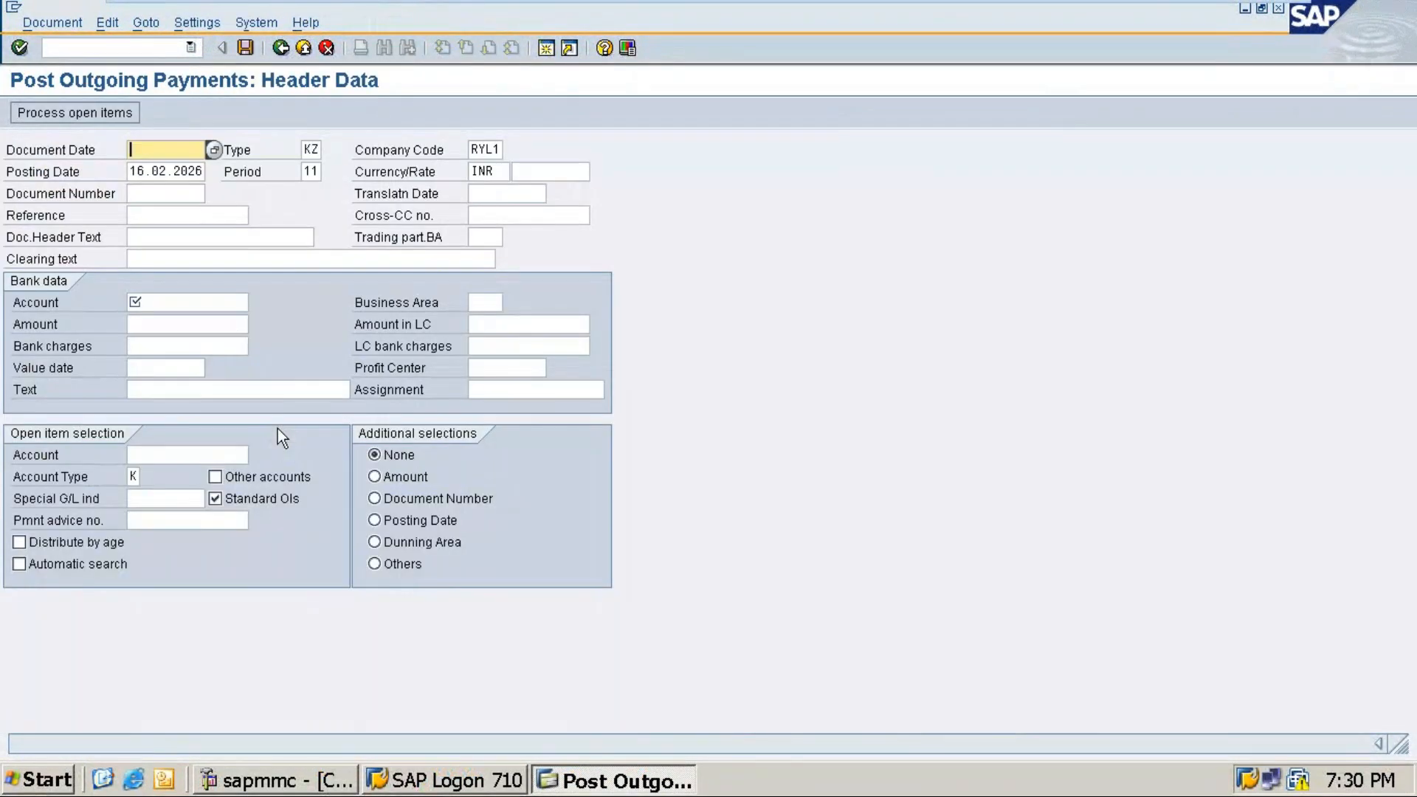
{"action": "type", "text": "16.0"}
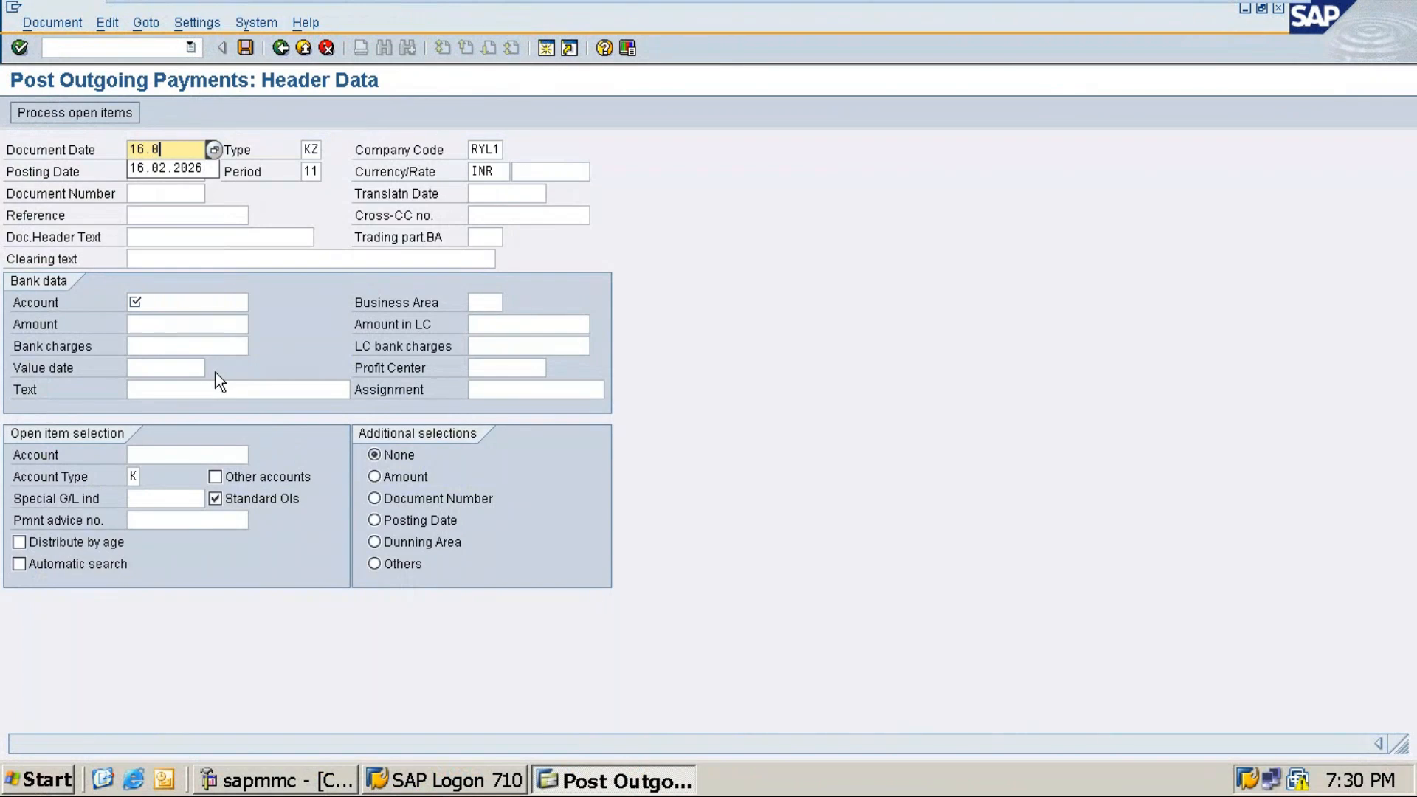
{"action": "type", "text": "2.2026"}
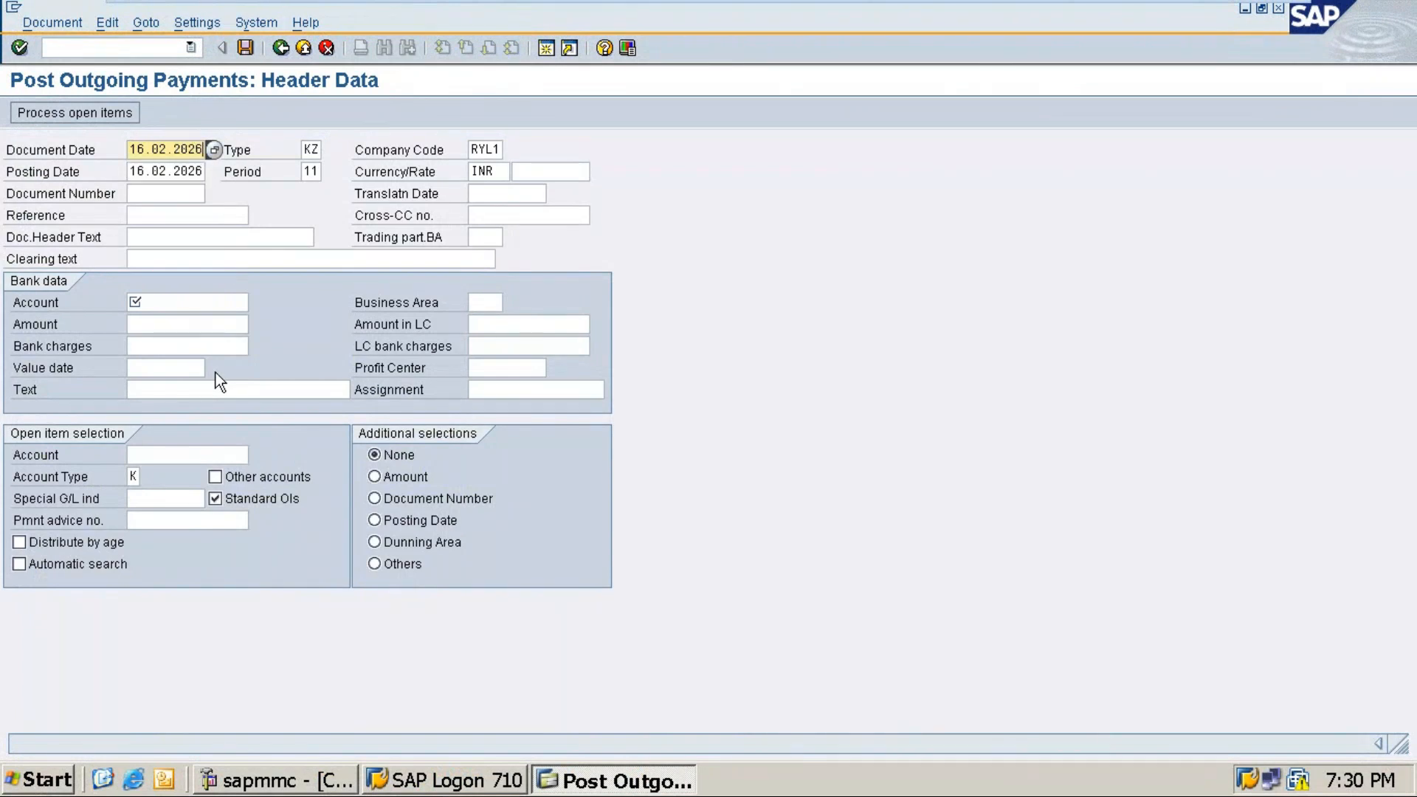
Choose the ICICI bank G/L account for the bank data and set the amount to 60000.
{"action": "left_click", "coordinate": [162, 305]}
{"action": "left_click", "coordinate": [260, 303]}
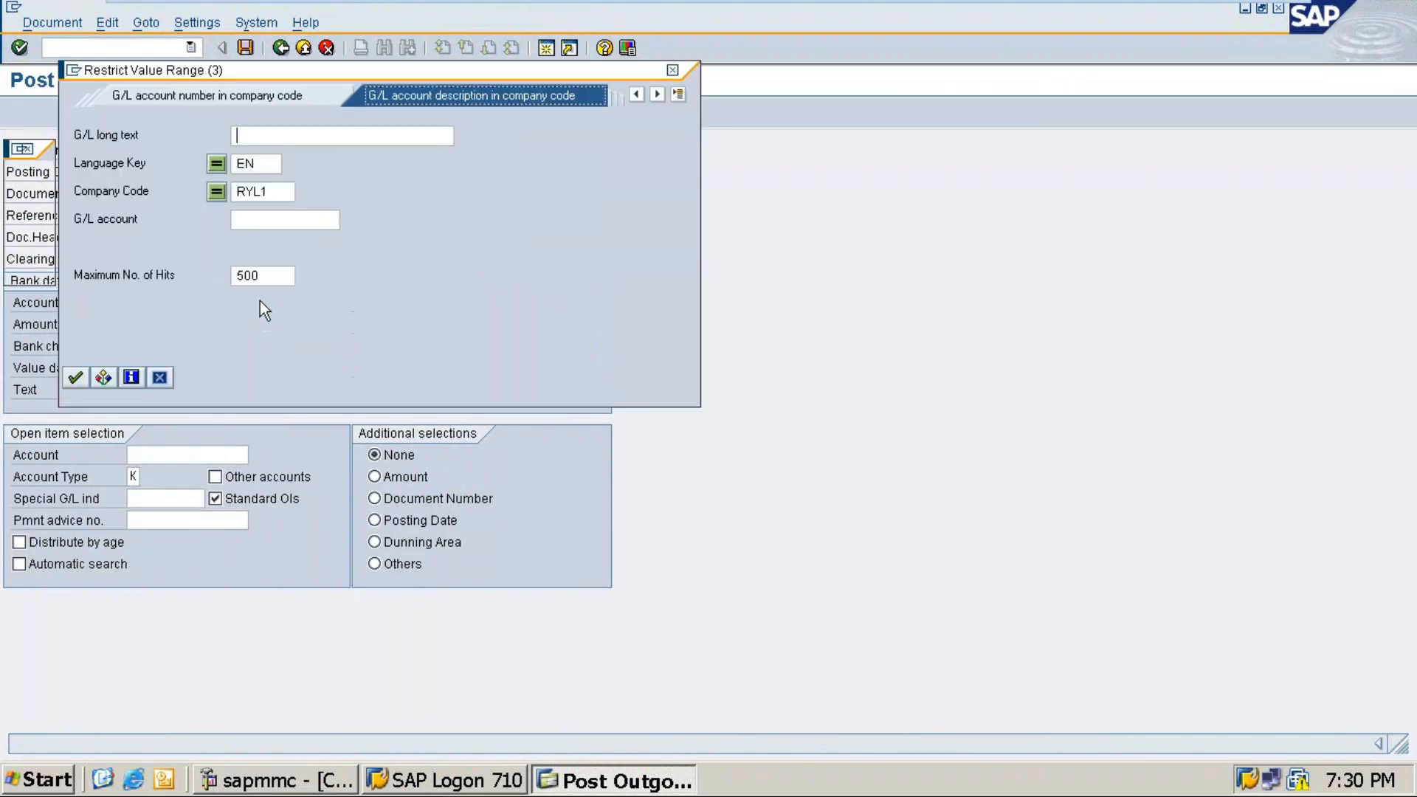
{"action": "key", "text": "Return"}
{"action": "left_click", "coordinate": [94, 227]}
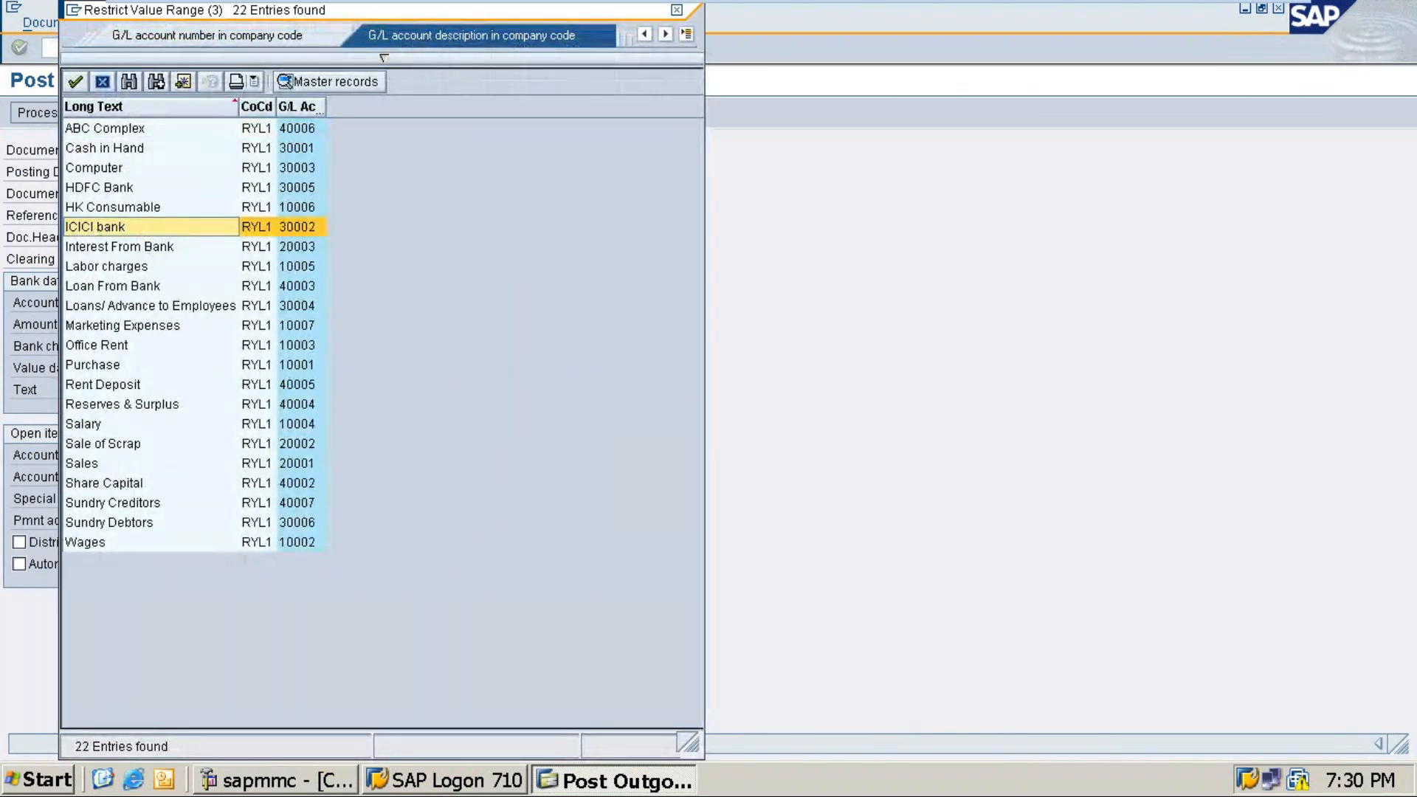
{"action": "key", "text": "Return"}
{"action": "left_click", "coordinate": [141, 327]}
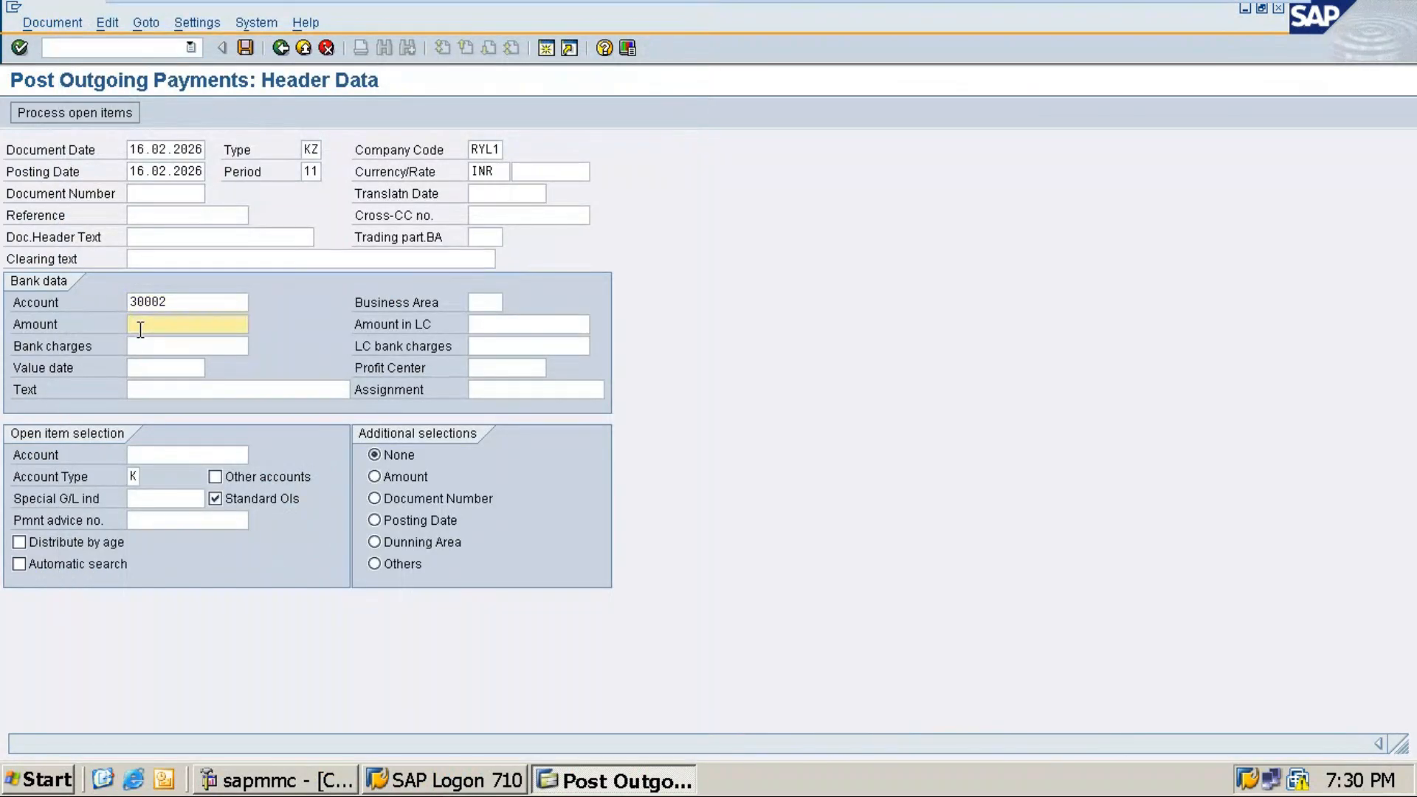
{"action": "type", "text": "60000"}
Switch to the Word notes and add "from ICICI bank" to the end of the Rs. 60000 payment bullet.
{"action": "key", "text": "alt+Tab"}
{"action": "left_click", "coordinate": [1325, 11]}
{"action": "mouse_move", "coordinate": [1226, 11]}
{"action": "left_click", "coordinate": [1231, 16]}
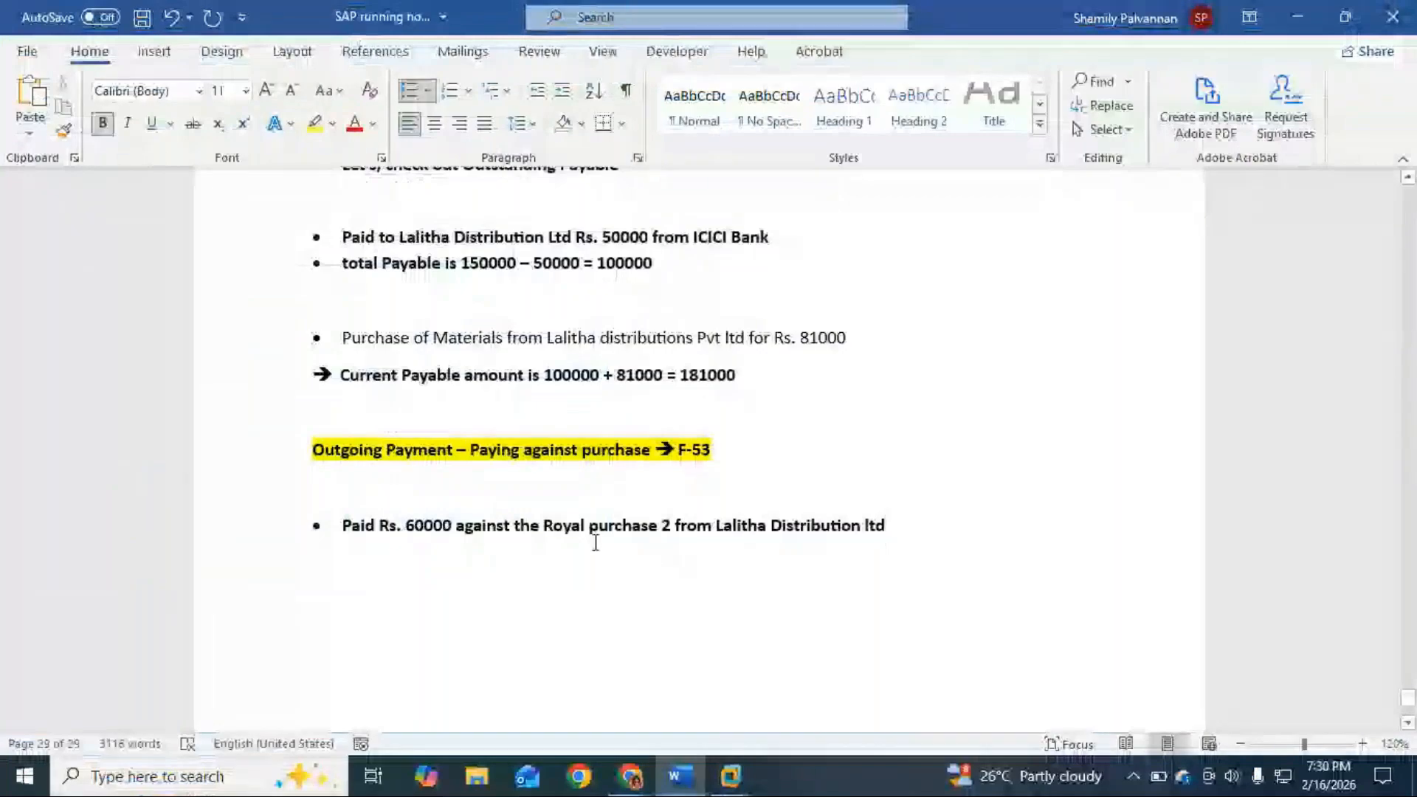
{"action": "type", "text": "from "}
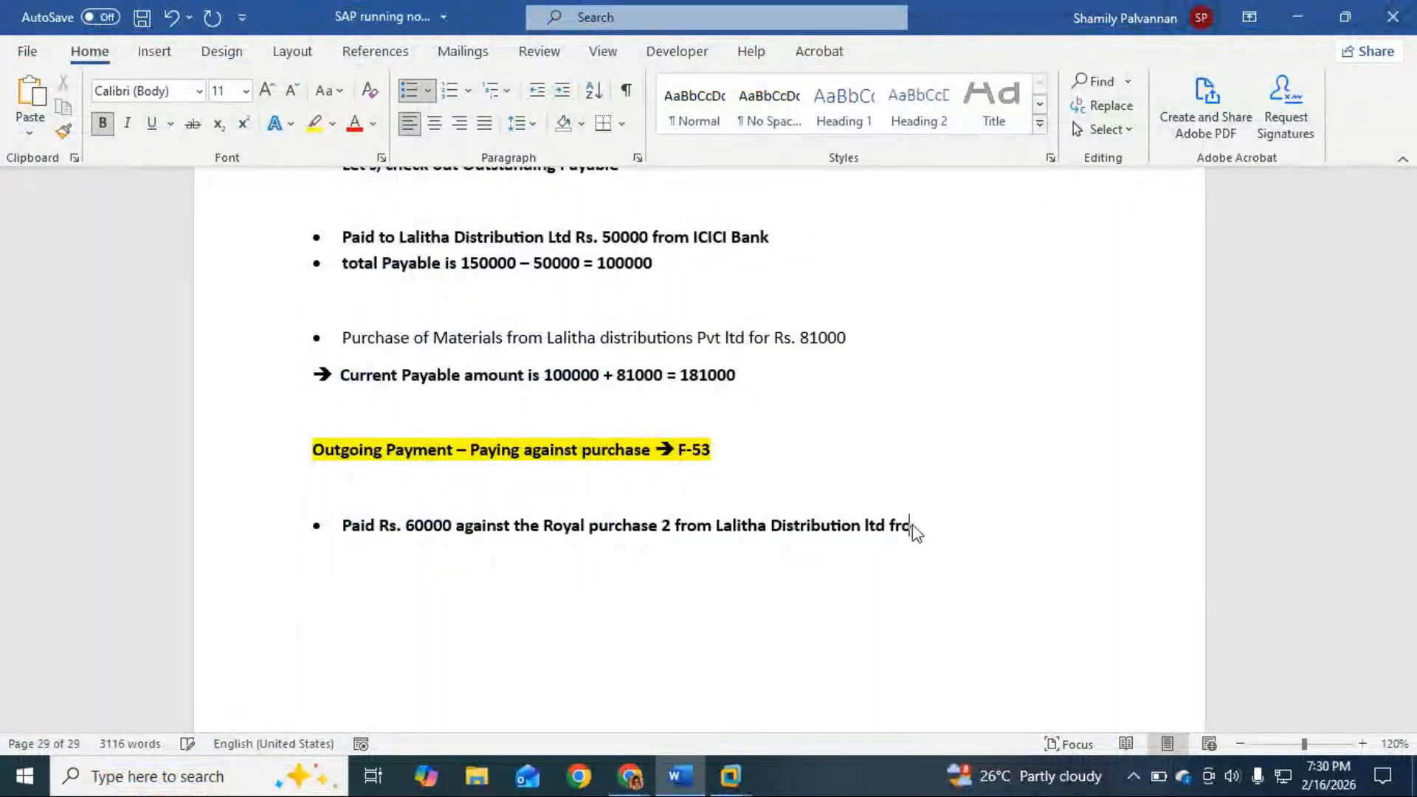
{"action": "type", "text": "ICICI bank"}
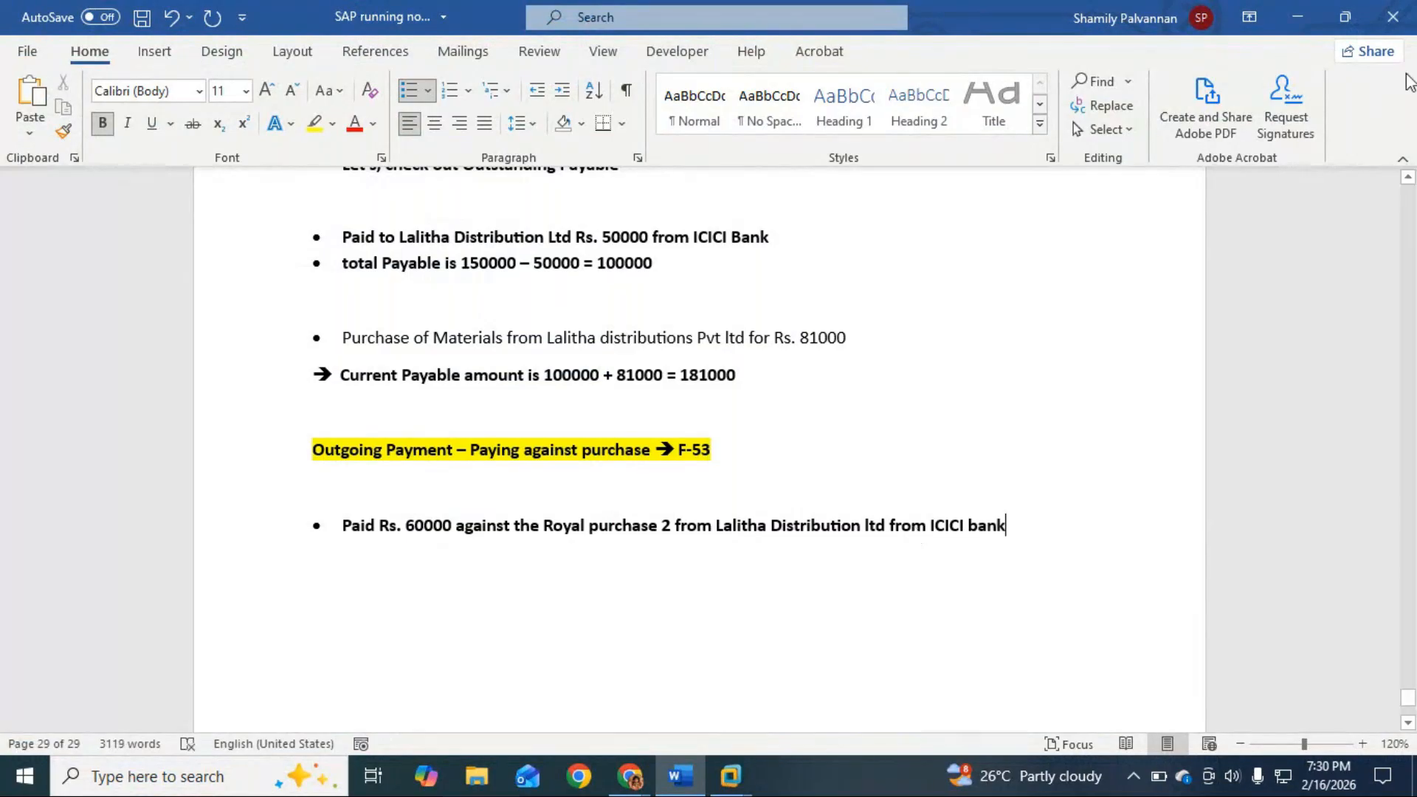
Switch to SAP and set the outgoing payment's bank data text to "payment against Royal purchase 2 - part".
{"action": "left_click", "coordinate": [1296, 17]}
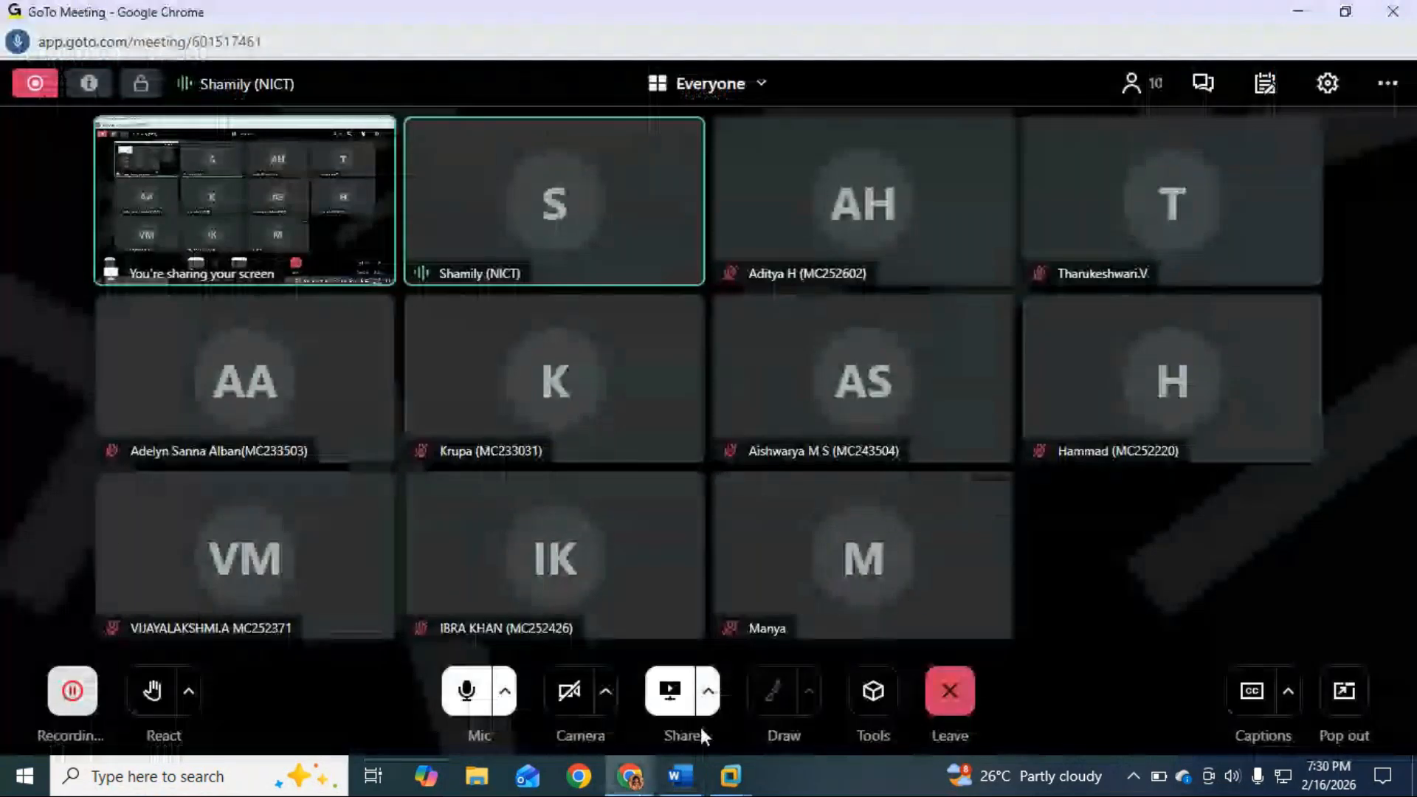
{"action": "mouse_move", "coordinate": [731, 775]}
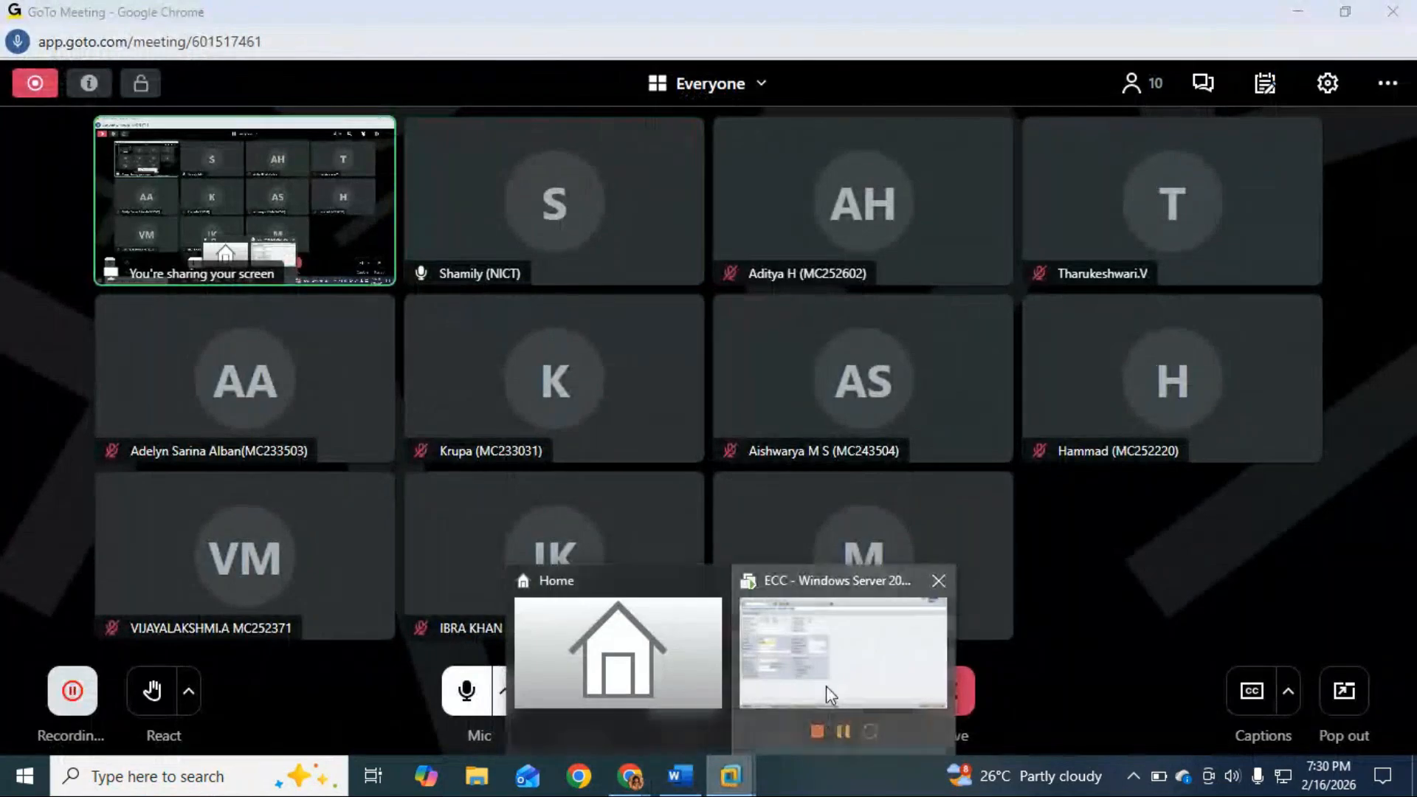
{"action": "left_click", "coordinate": [826, 685]}
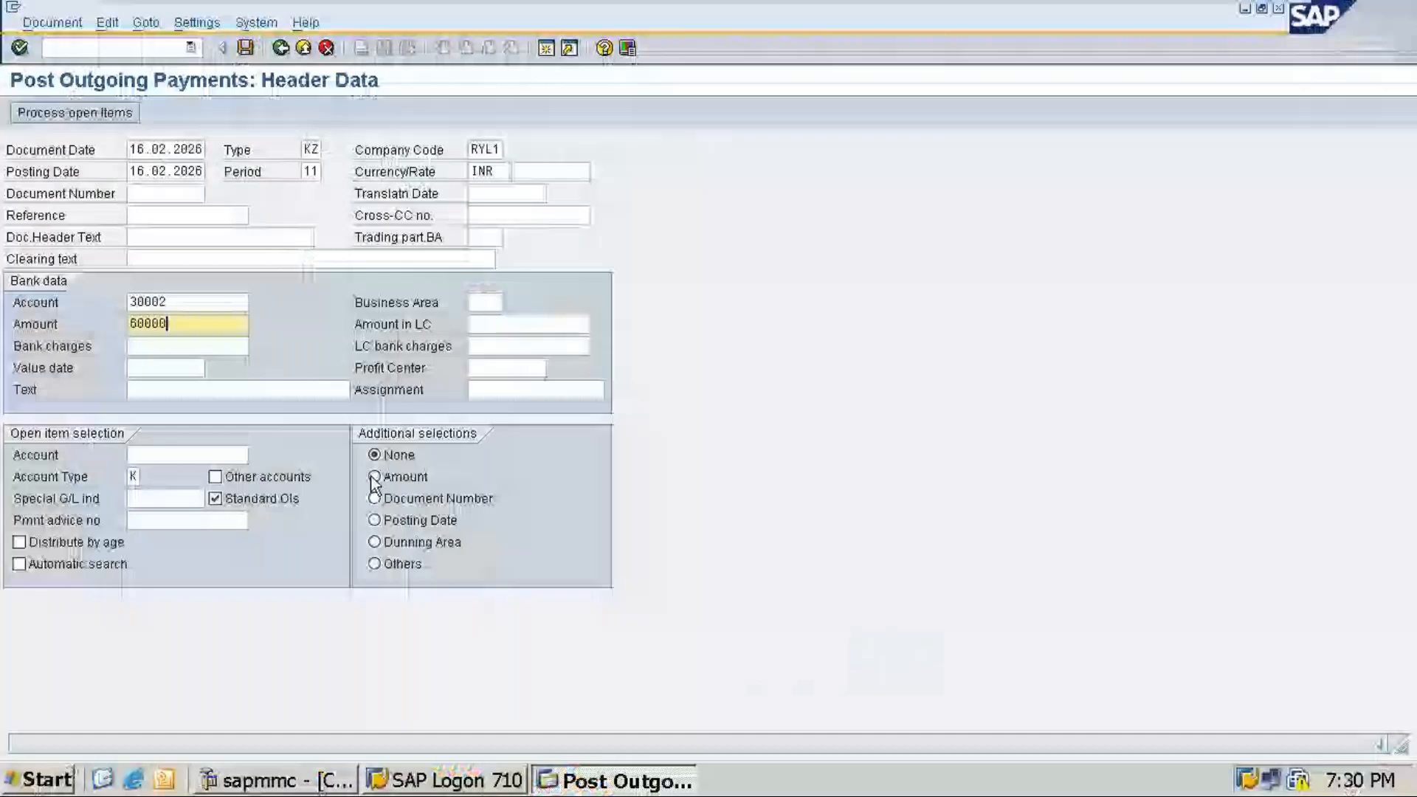
{"action": "left_click", "coordinate": [146, 390]}
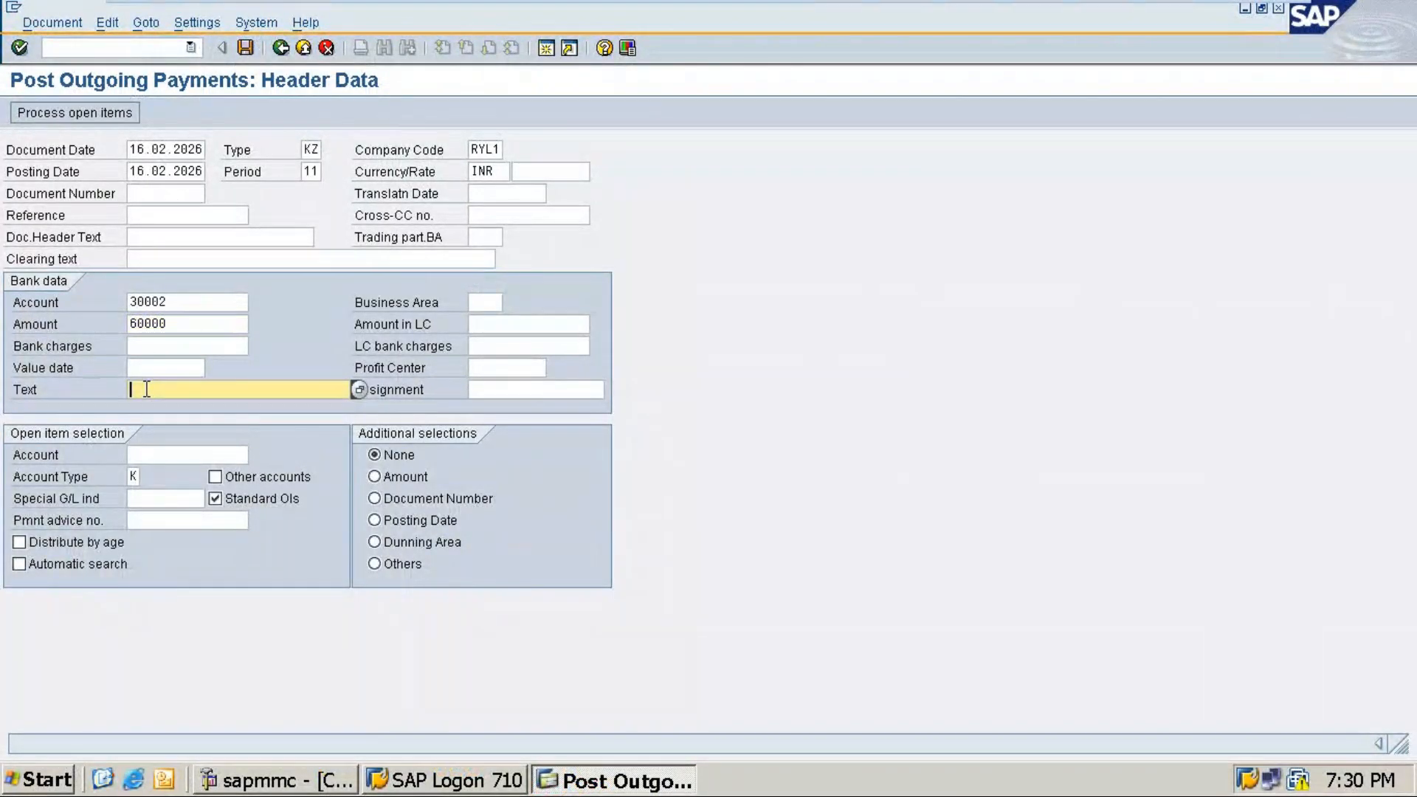
{"action": "type", "text": "p"}
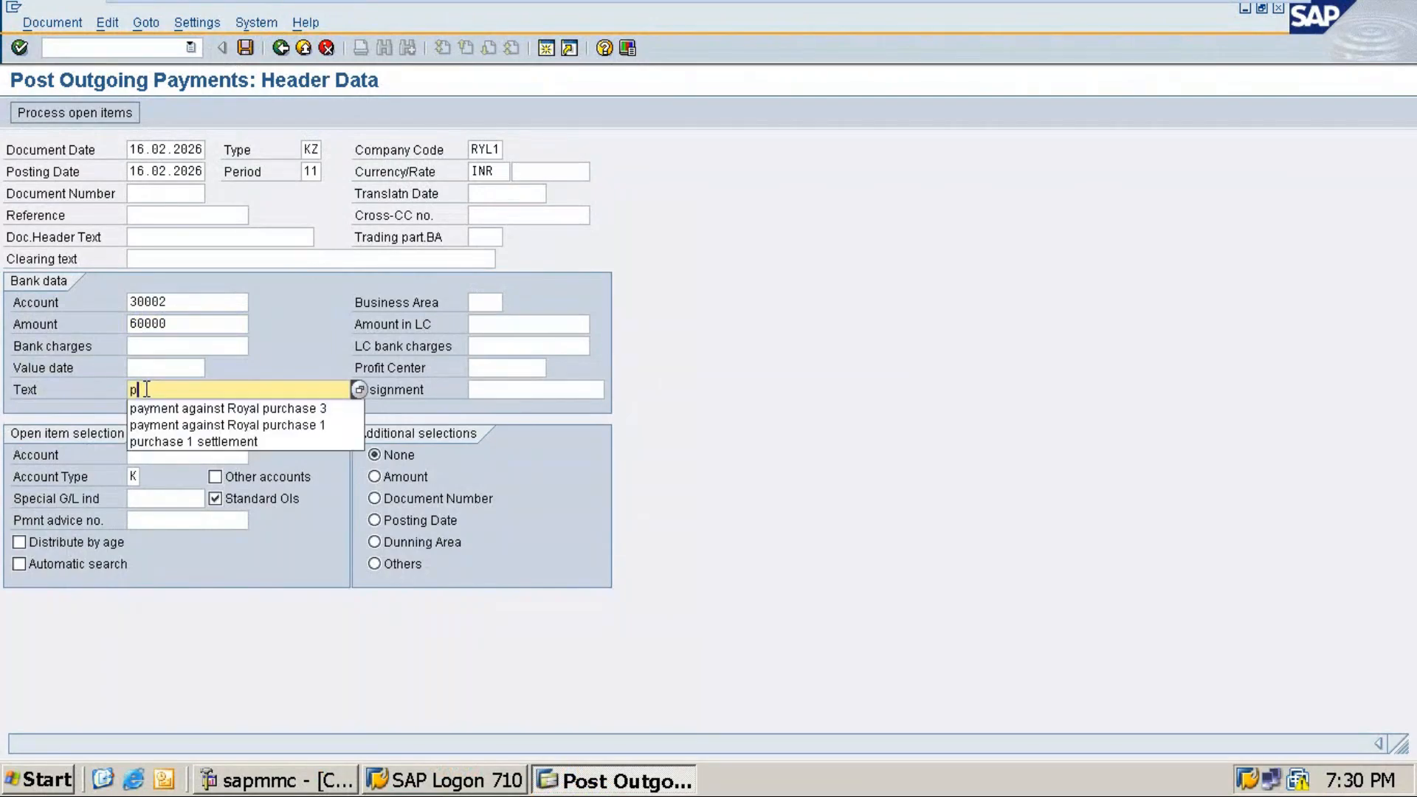
{"action": "key", "text": "Down"}
{"action": "key", "text": "Tab"}
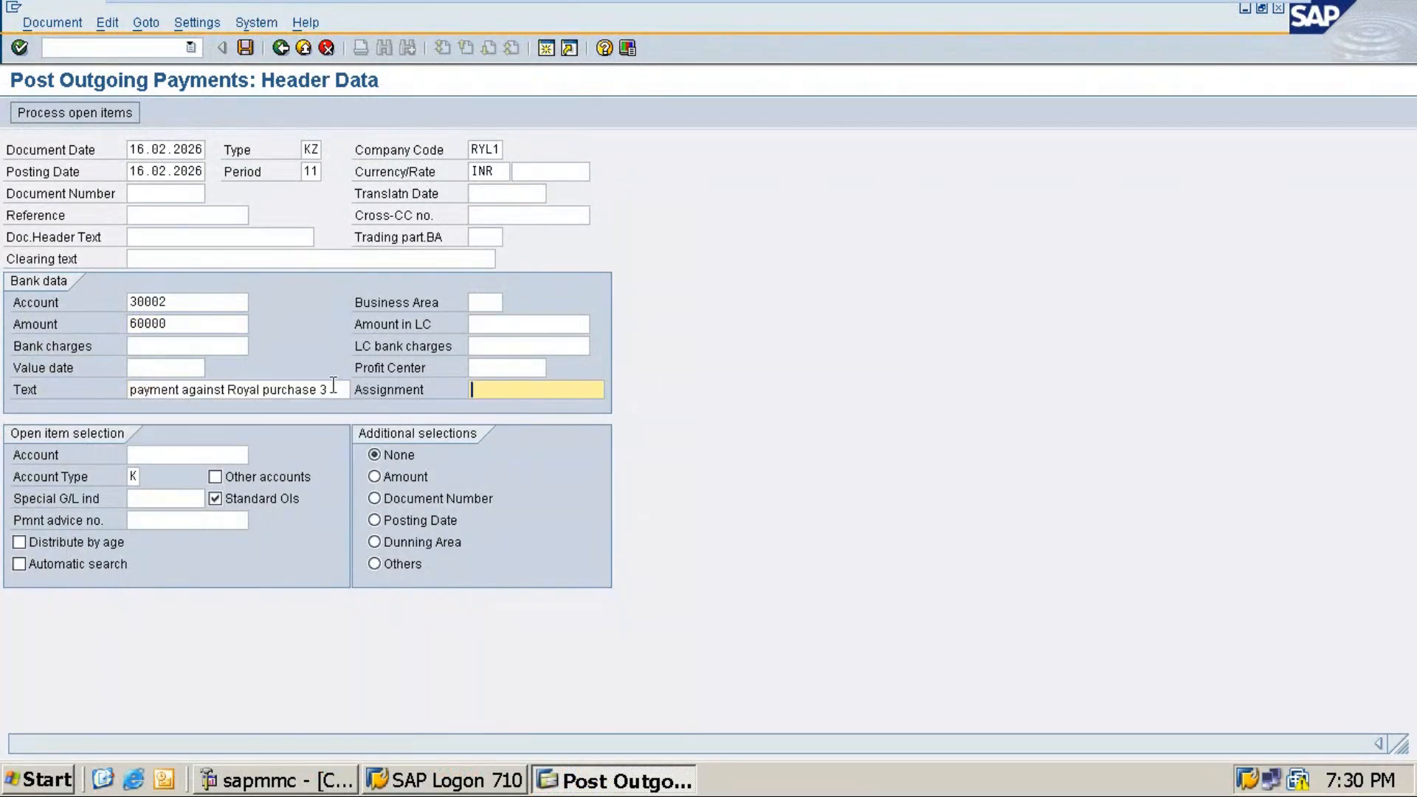
{"action": "left_click", "coordinate": [333, 385]}
{"action": "key", "text": "BackSpace"}
{"action": "type", "text": "2"}
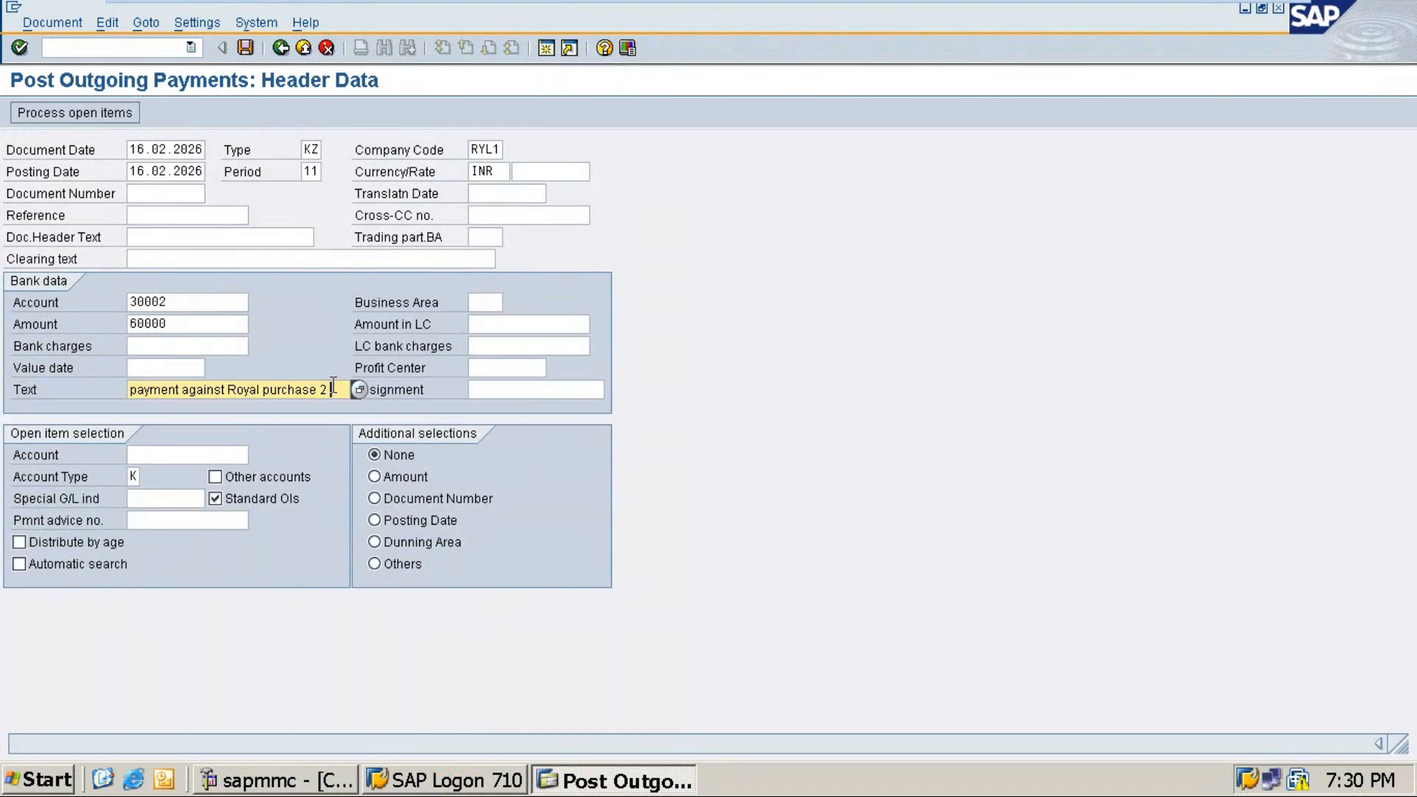
{"action": "type", "text": " - part"}
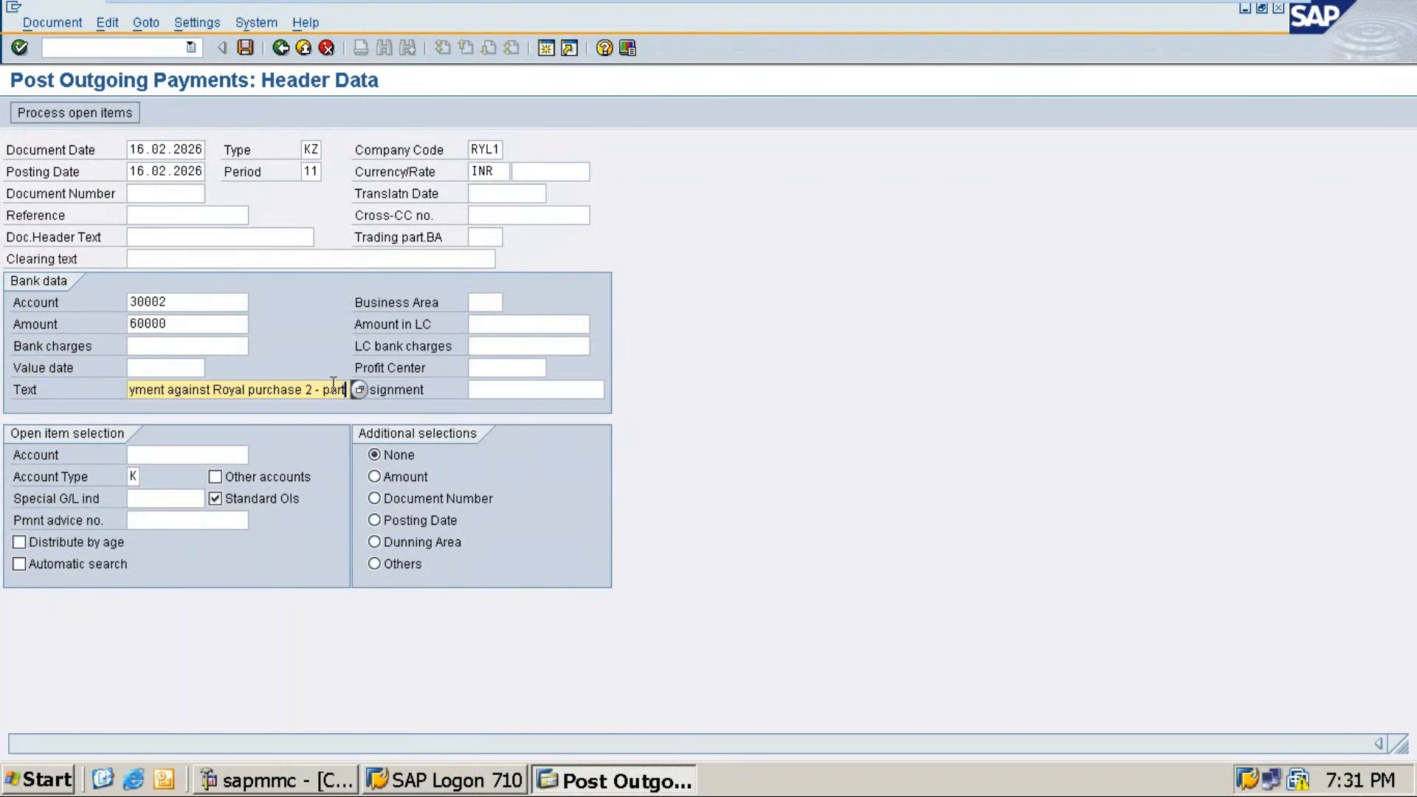
{"action": "type", "text": " o"}
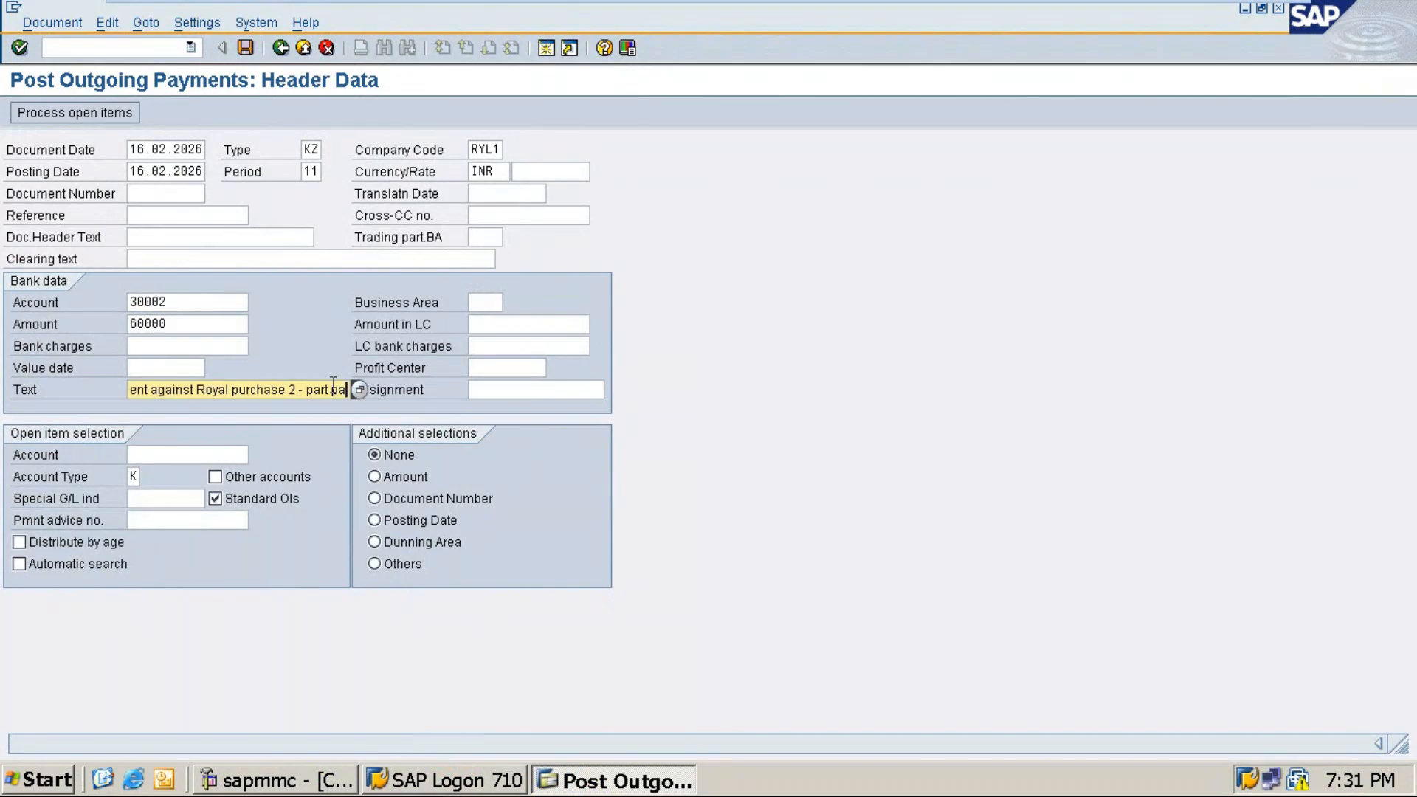
{"action": "key", "text": "BackSpace"}
{"action": "key", "text": "BackSpace"}
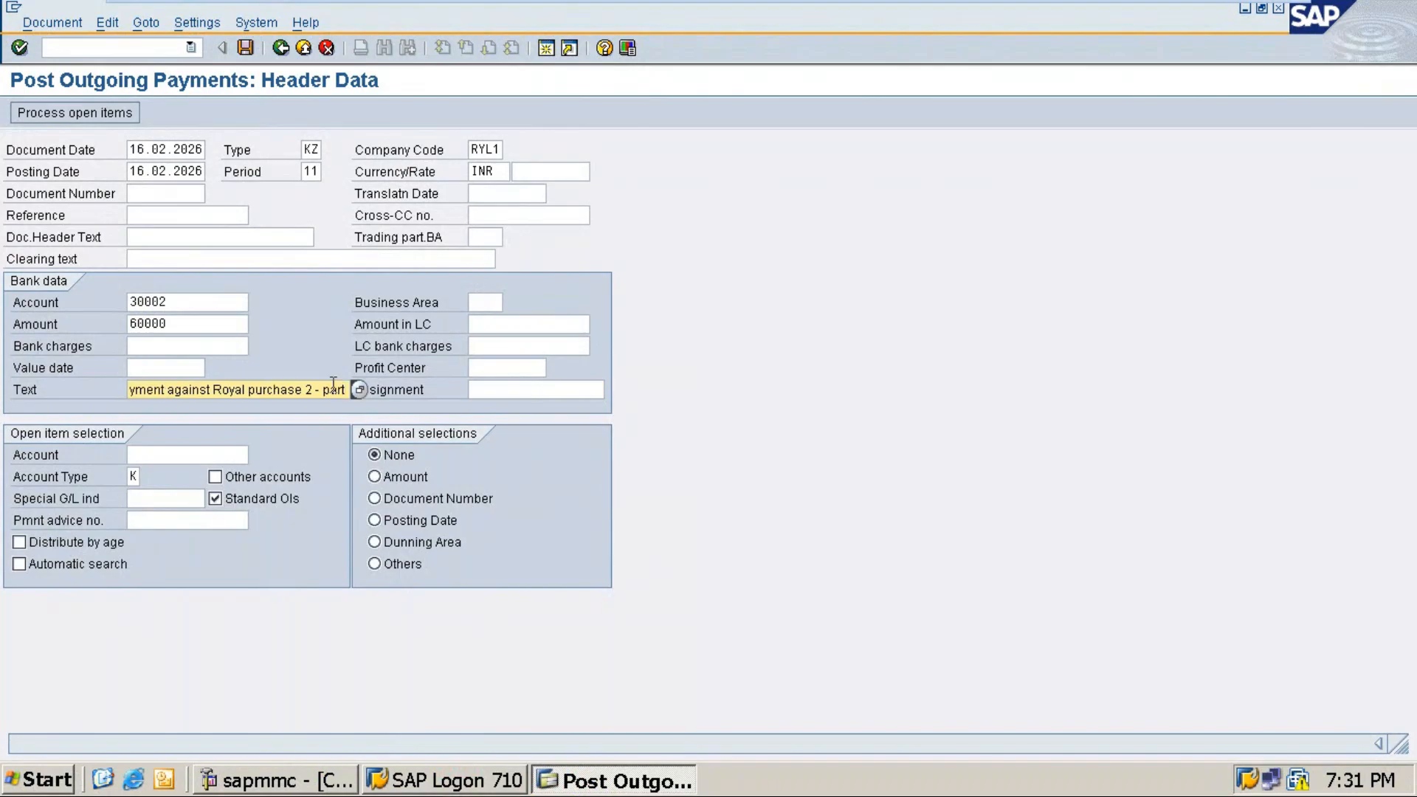
Choose Lalitha Distribution Ltd as the vendor account for open item selection and process its open items.
{"action": "left_click", "coordinate": [186, 456]}
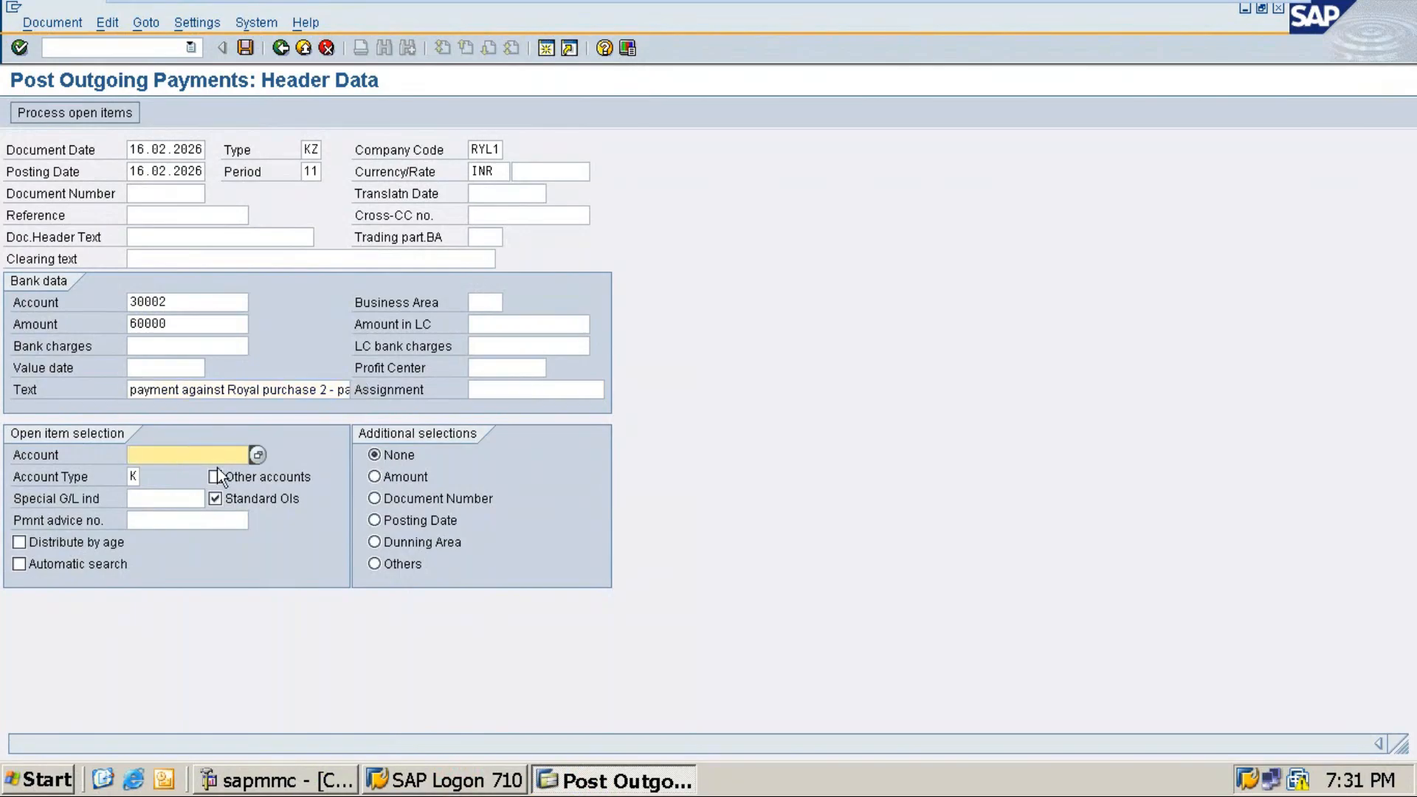
{"action": "key", "text": "F4"}
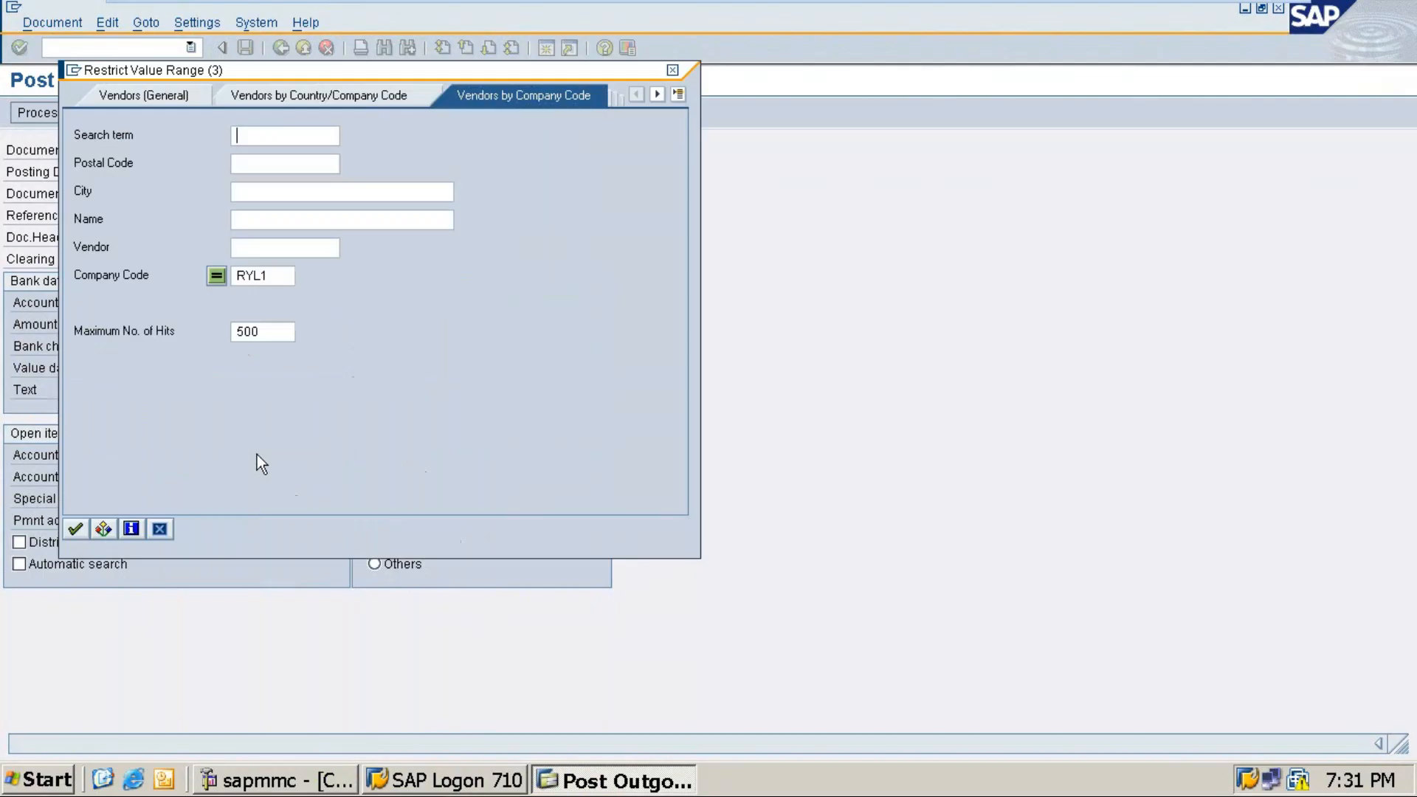
{"action": "key", "text": "Return"}
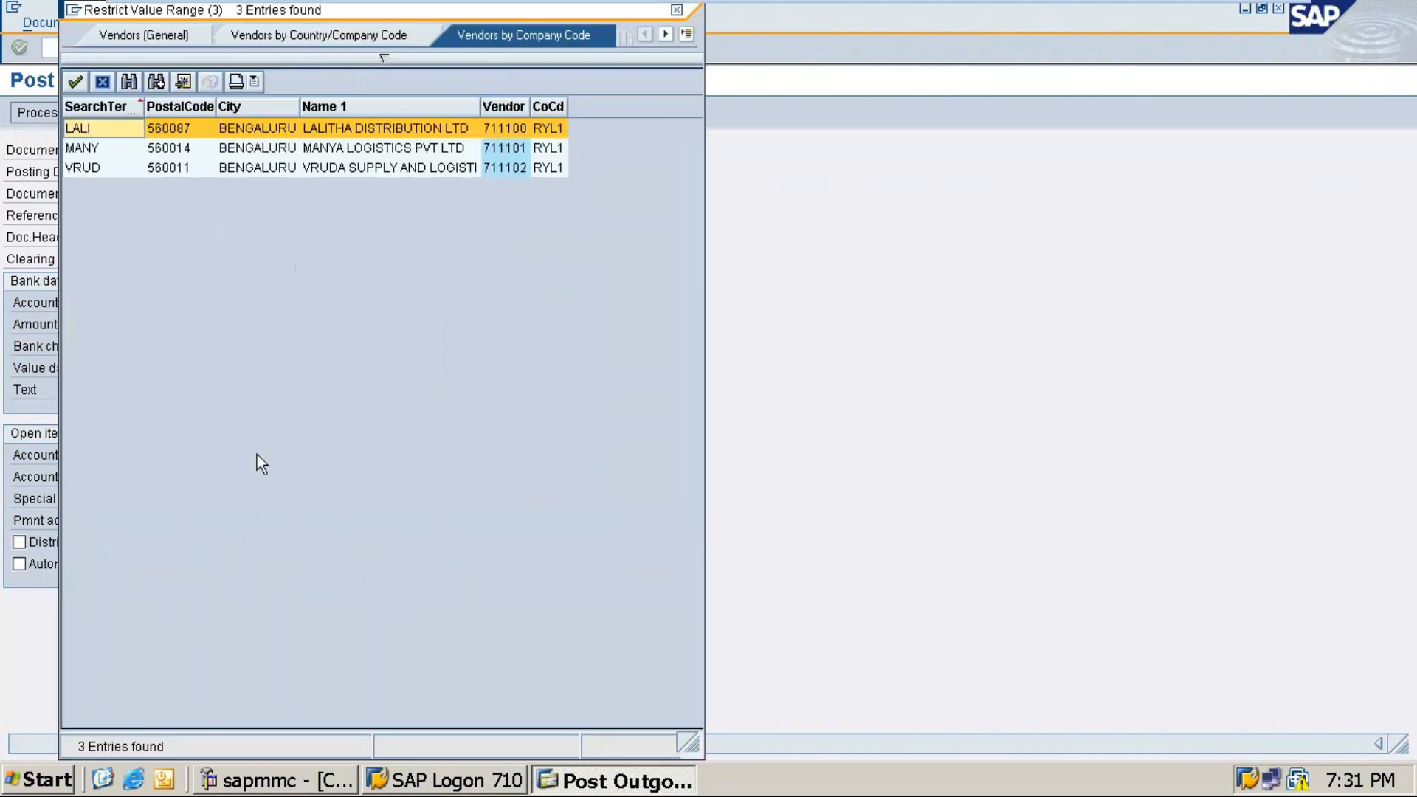
{"action": "key", "text": "Return"}
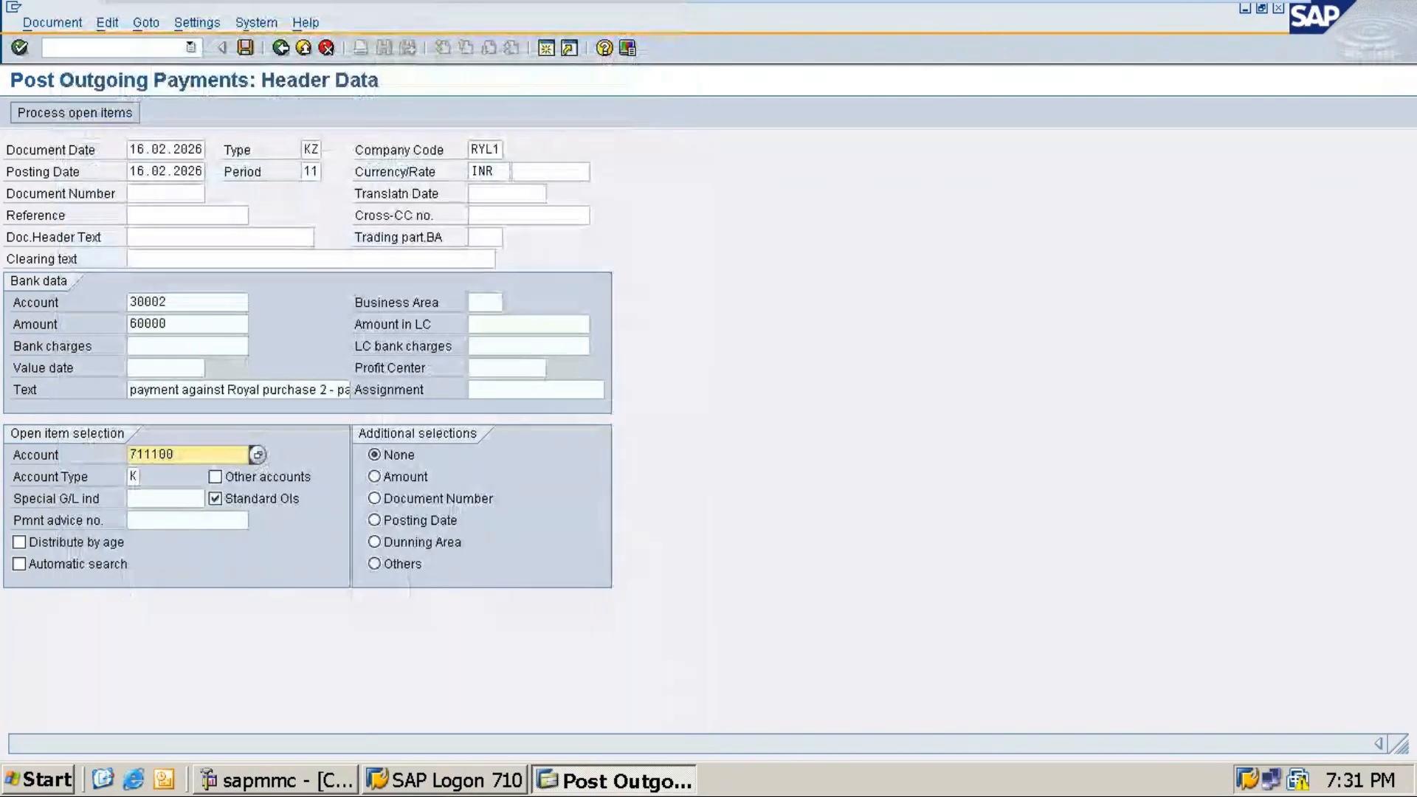
{"action": "left_click", "coordinate": [93, 117]}
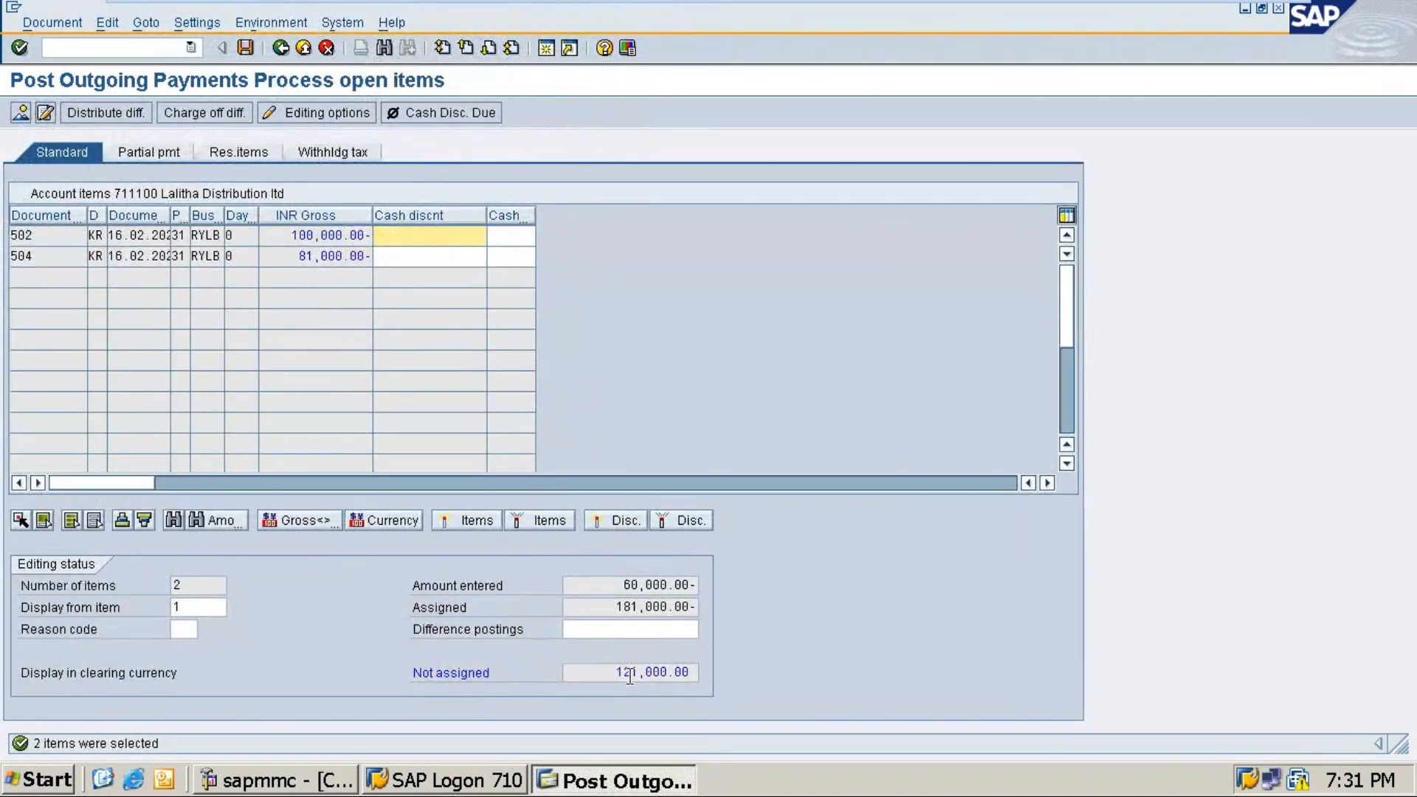
Deactivate both the 81,000 and the 100,000 open items so that neither is assigned to the payment.
{"action": "double_click", "coordinate": [324, 257]}
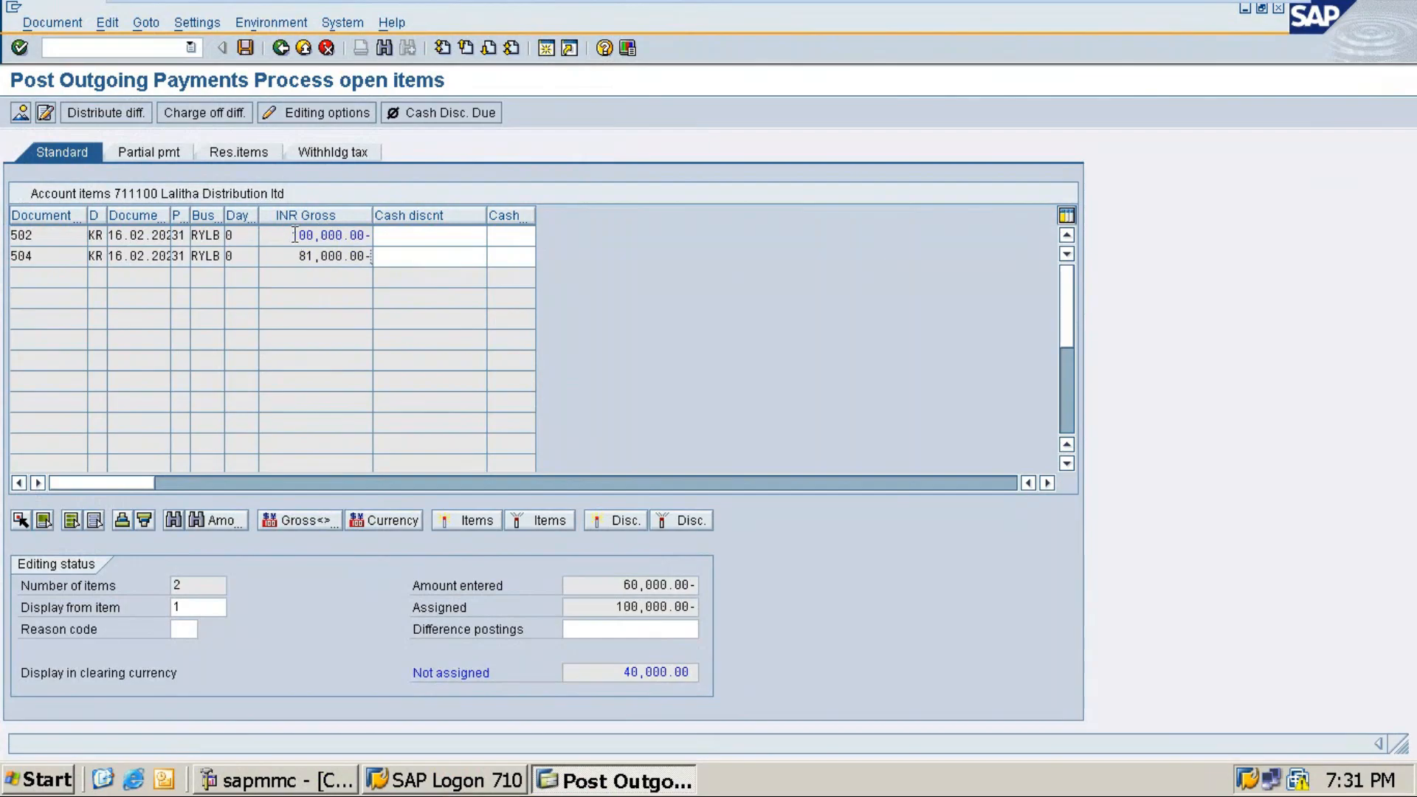
{"action": "left_click_drag", "start_coordinate": [534, 217], "coordinate": [615, 217]}
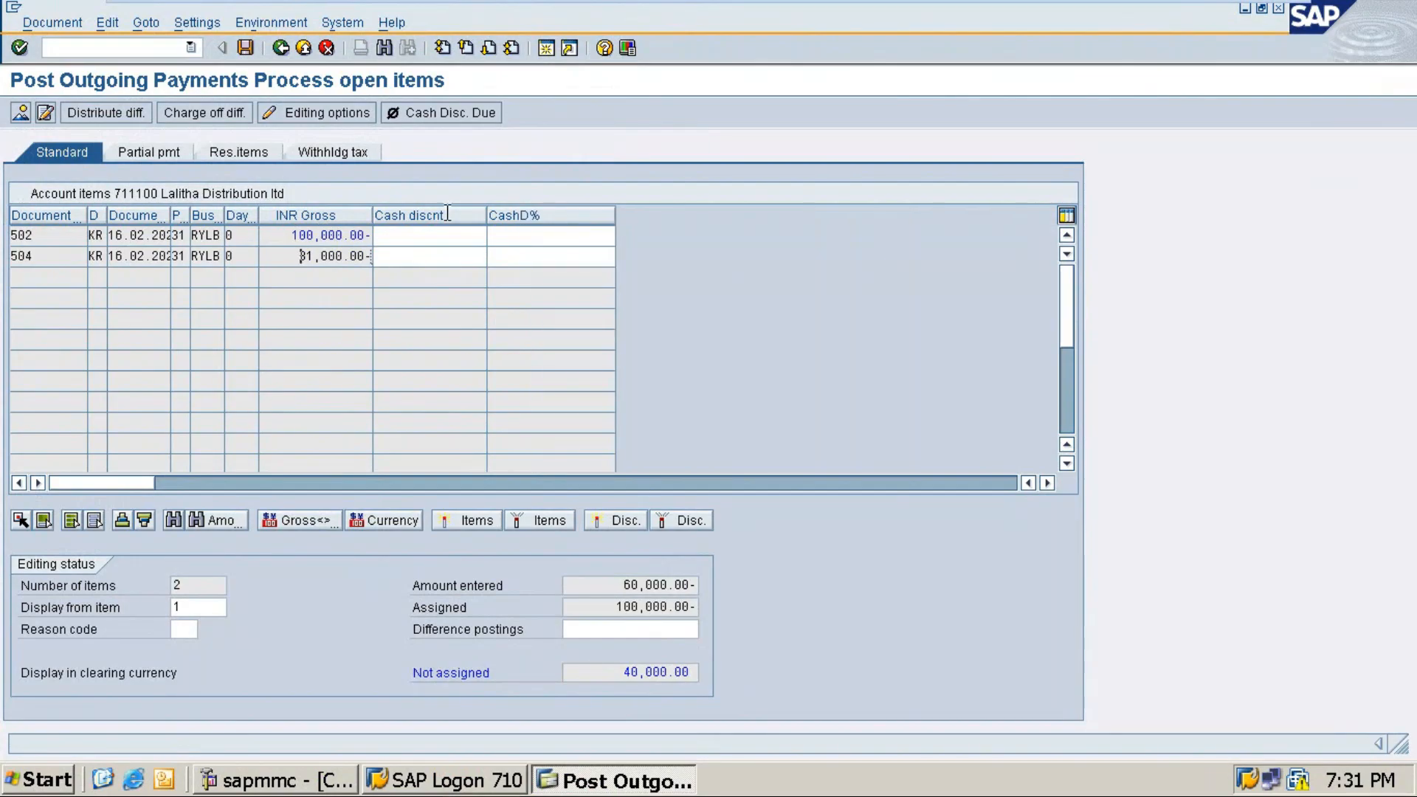
{"action": "double_click", "coordinate": [334, 236]}
{"action": "left_click", "coordinate": [429, 234]}
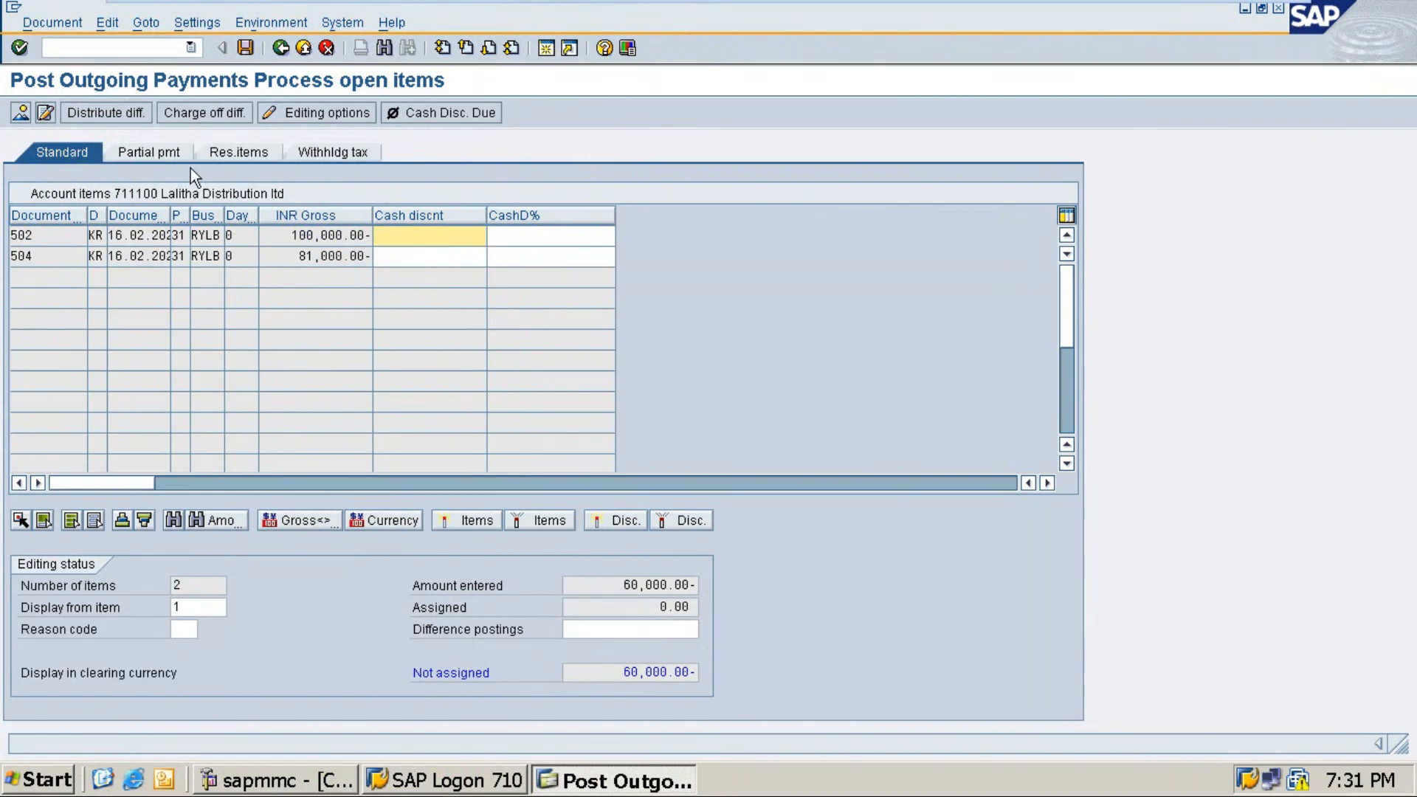
Activate the 100,000 item for partial payment, set its payment amount to 60000 and post the outgoing payment.
{"action": "left_click", "coordinate": [135, 152]}
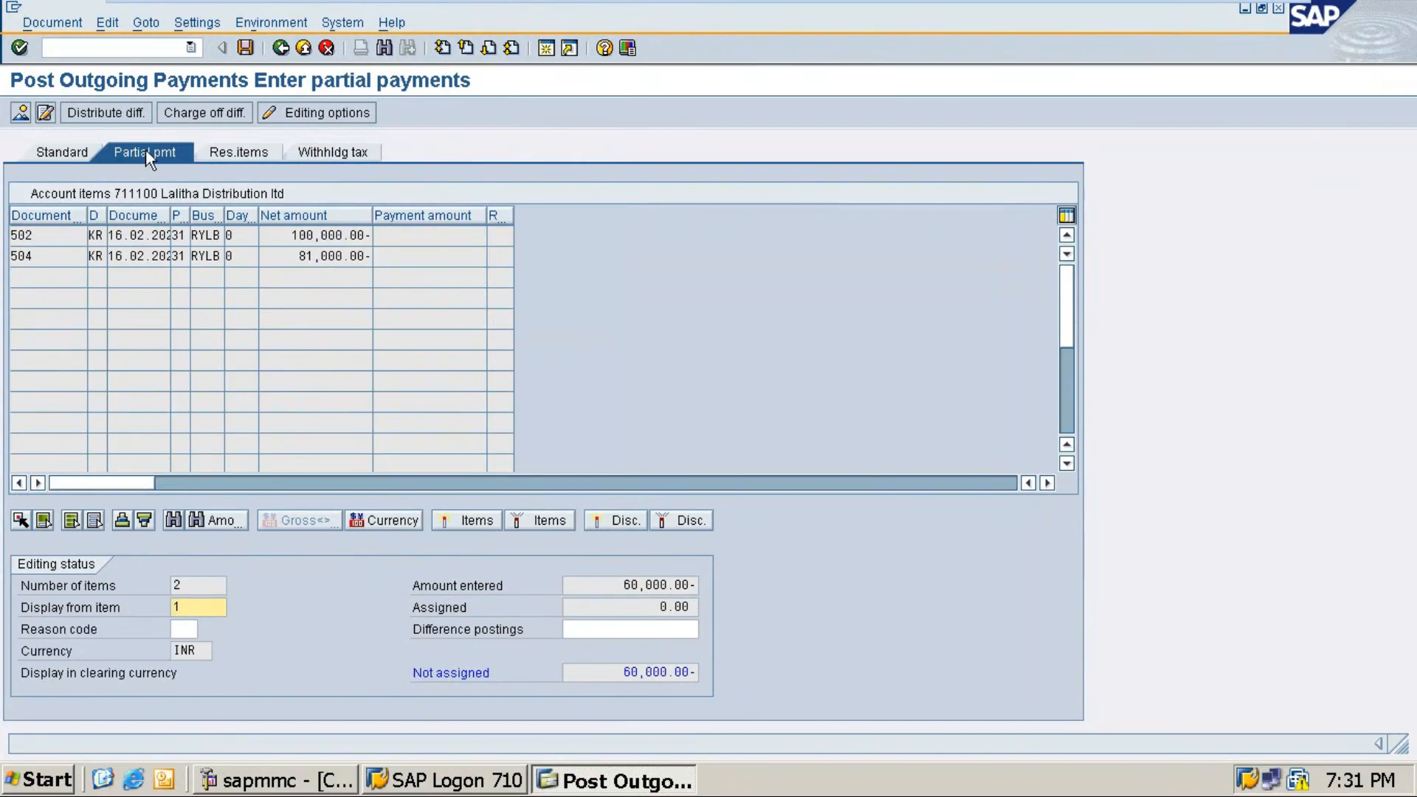
{"action": "double_click", "coordinate": [330, 235]}
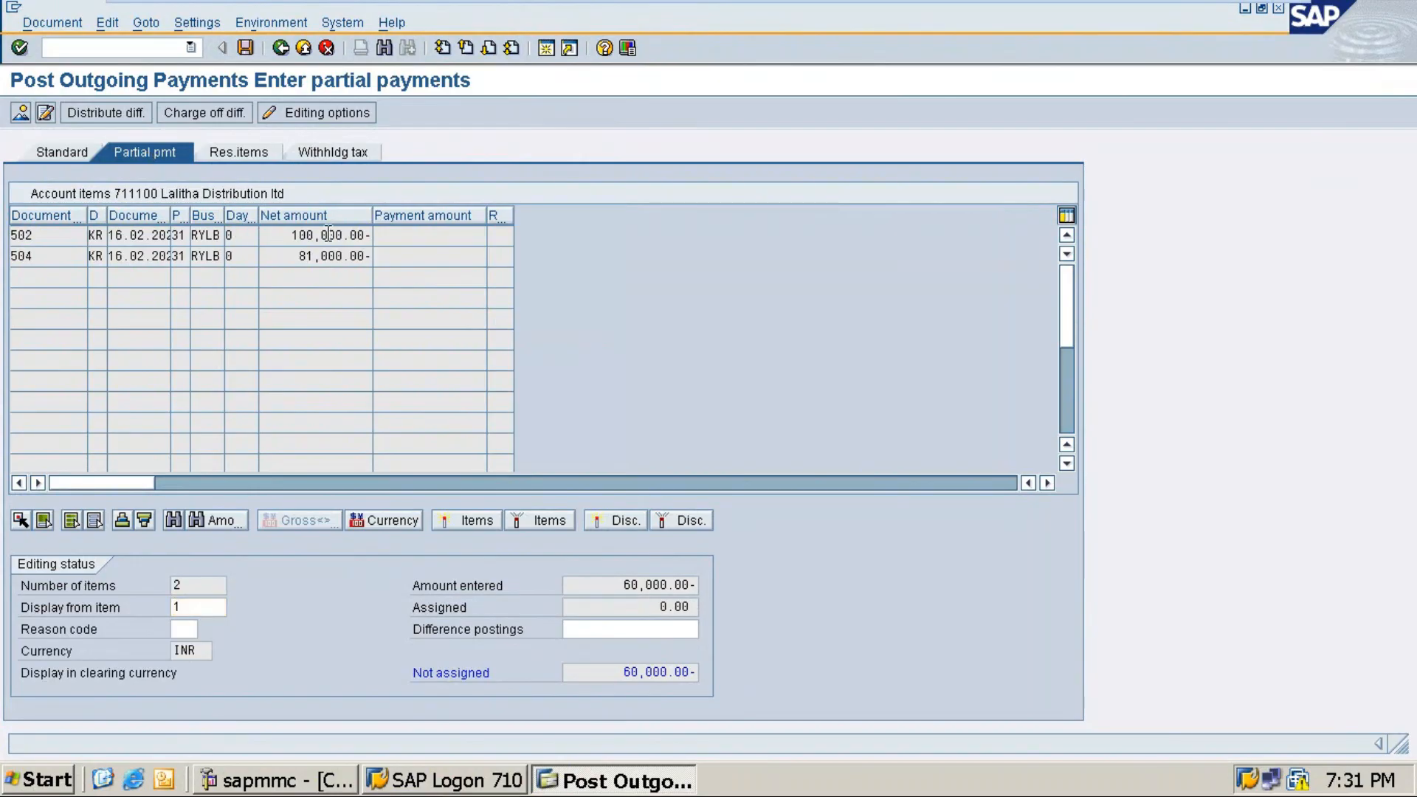
{"action": "left_click", "coordinate": [436, 234]}
{"action": "left_click_drag", "start_coordinate": [386, 233], "coordinate": [499, 236]}
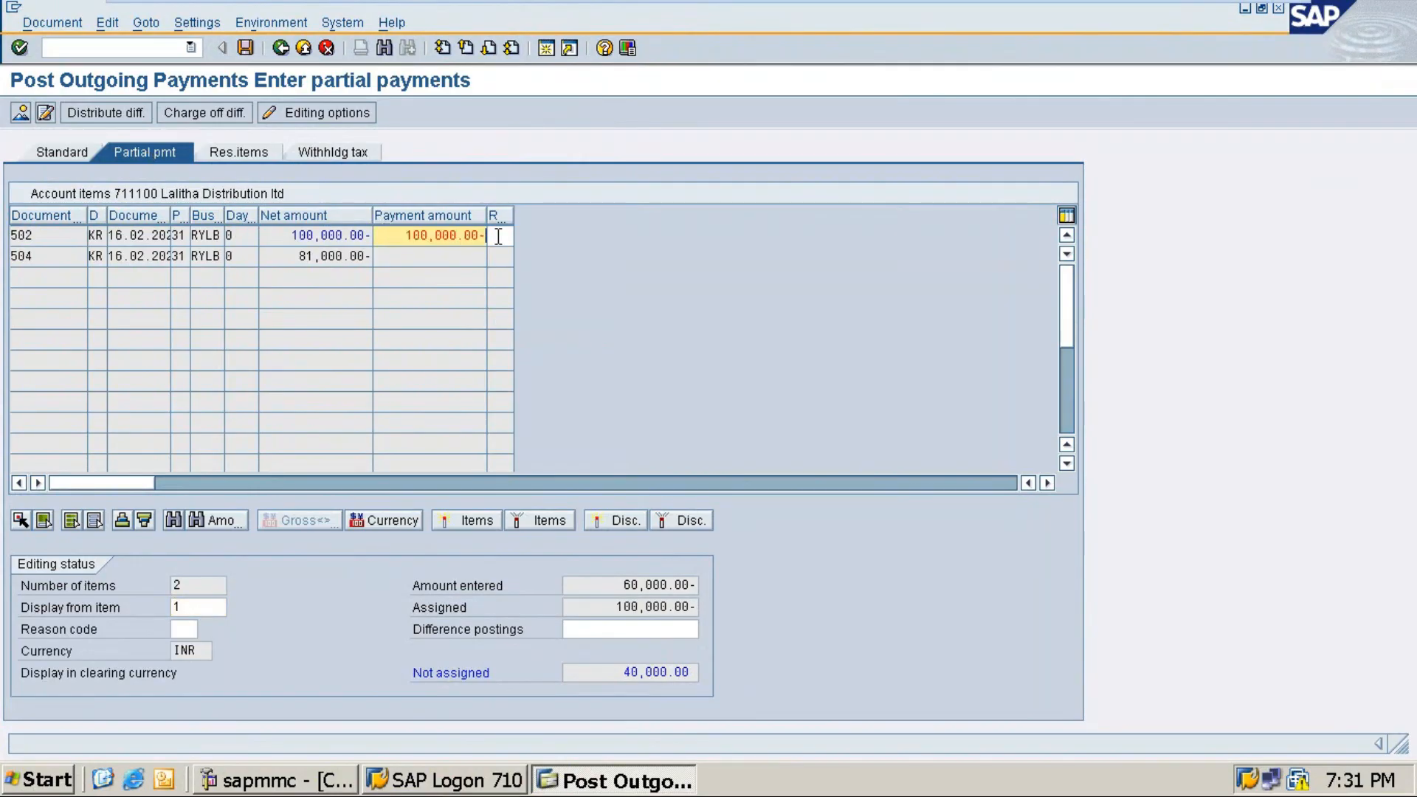
{"action": "key", "text": "BackSpace"}
{"action": "type", "text": "6000"}
{"action": "key", "text": "BackSpace"}
{"action": "key", "text": "BackSpace"}
{"action": "key", "text": "BackSpace"}
{"action": "key", "text": "BackSpace"}
{"action": "key", "text": "BackSpace"}
{"action": "key", "text": "BackSpace"}
{"action": "key", "text": "BackSpace"}
{"action": "key", "text": "BackSpace"}
{"action": "key", "text": "BackSpace"}
{"action": "key", "text": "BackSpace"}
{"action": "key", "text": "BackSpace"}
{"action": "key", "text": "BackSpace"}
{"action": "key", "text": "BackSpace"}
{"action": "key", "text": "BackSpace"}
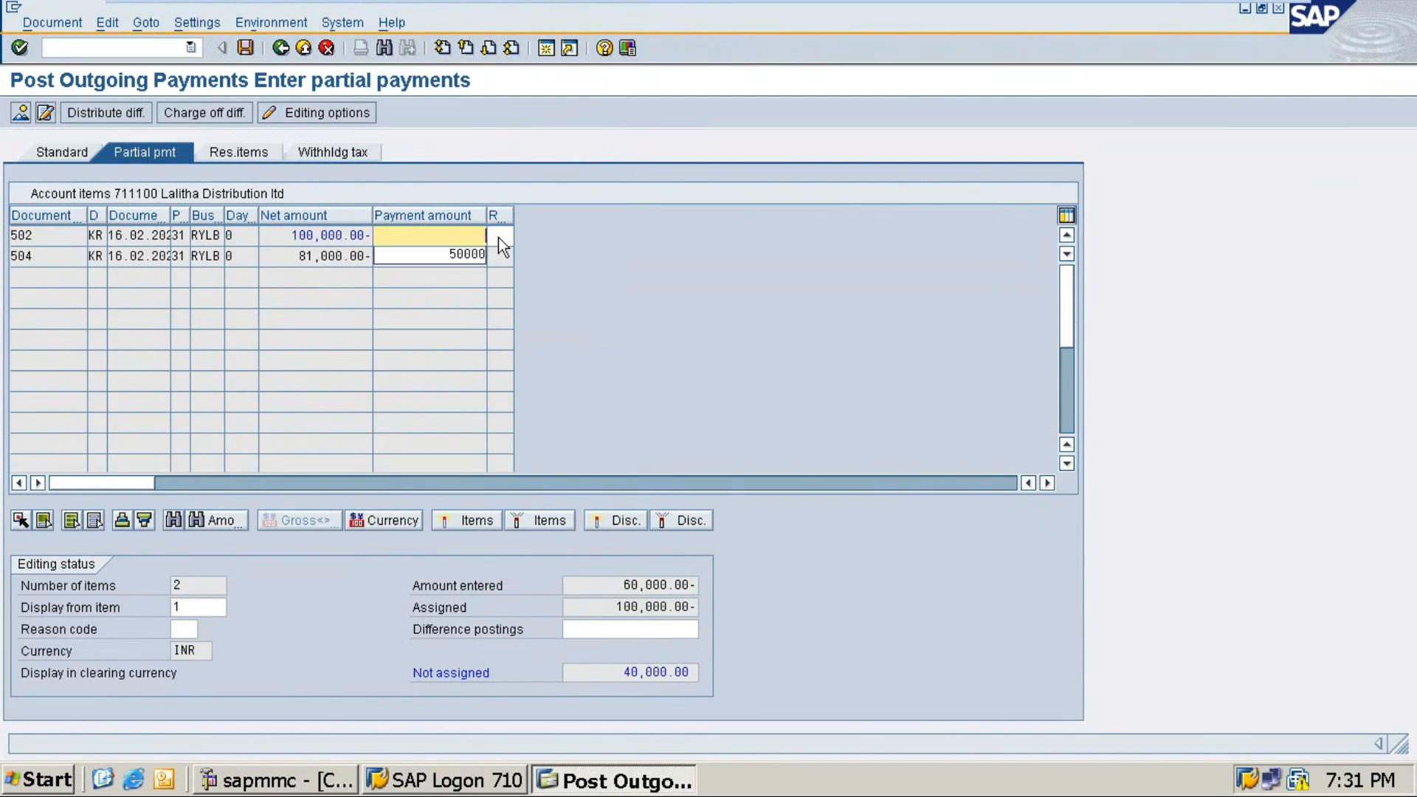
{"action": "type", "text": "60000"}
{"action": "key", "text": "Return"}
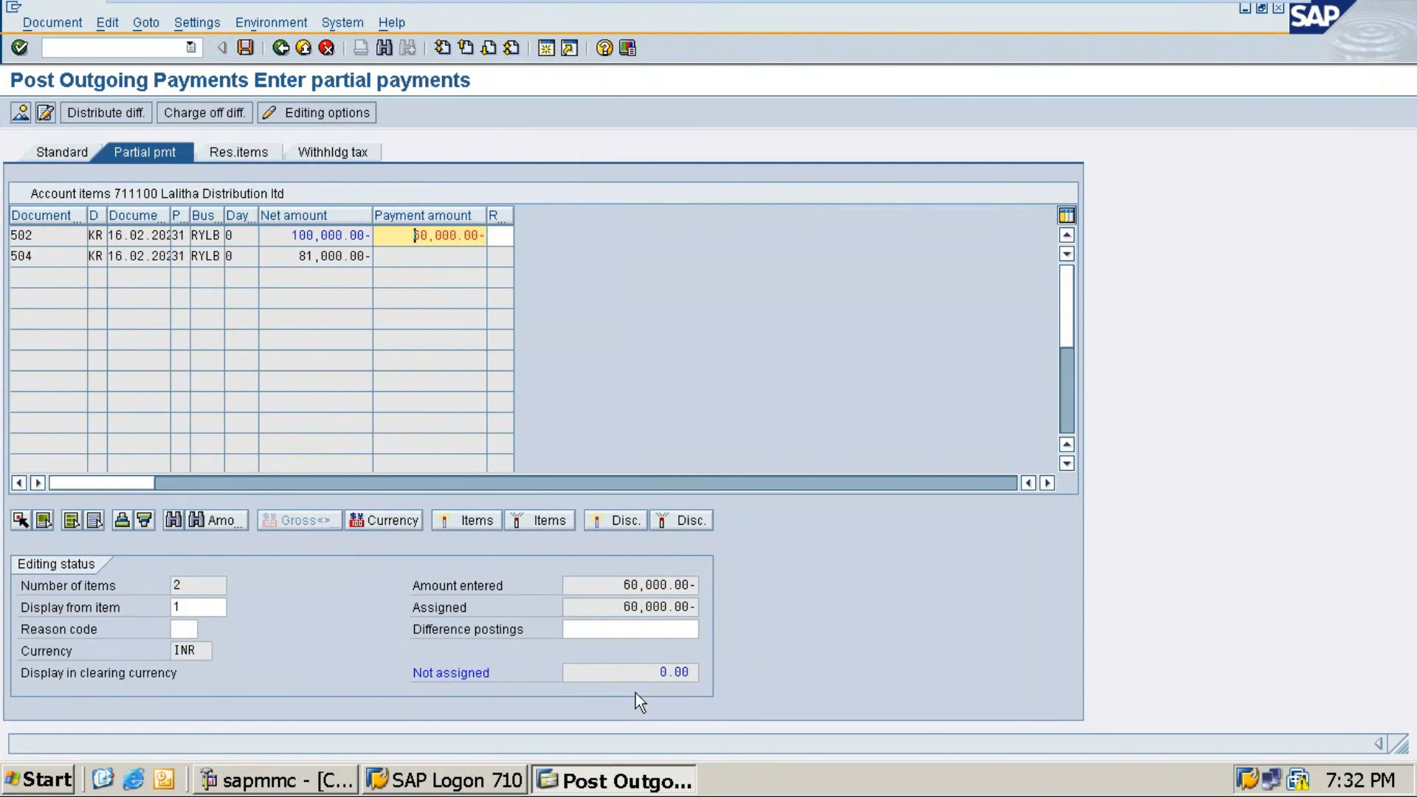
{"action": "left_click", "coordinate": [246, 48]}
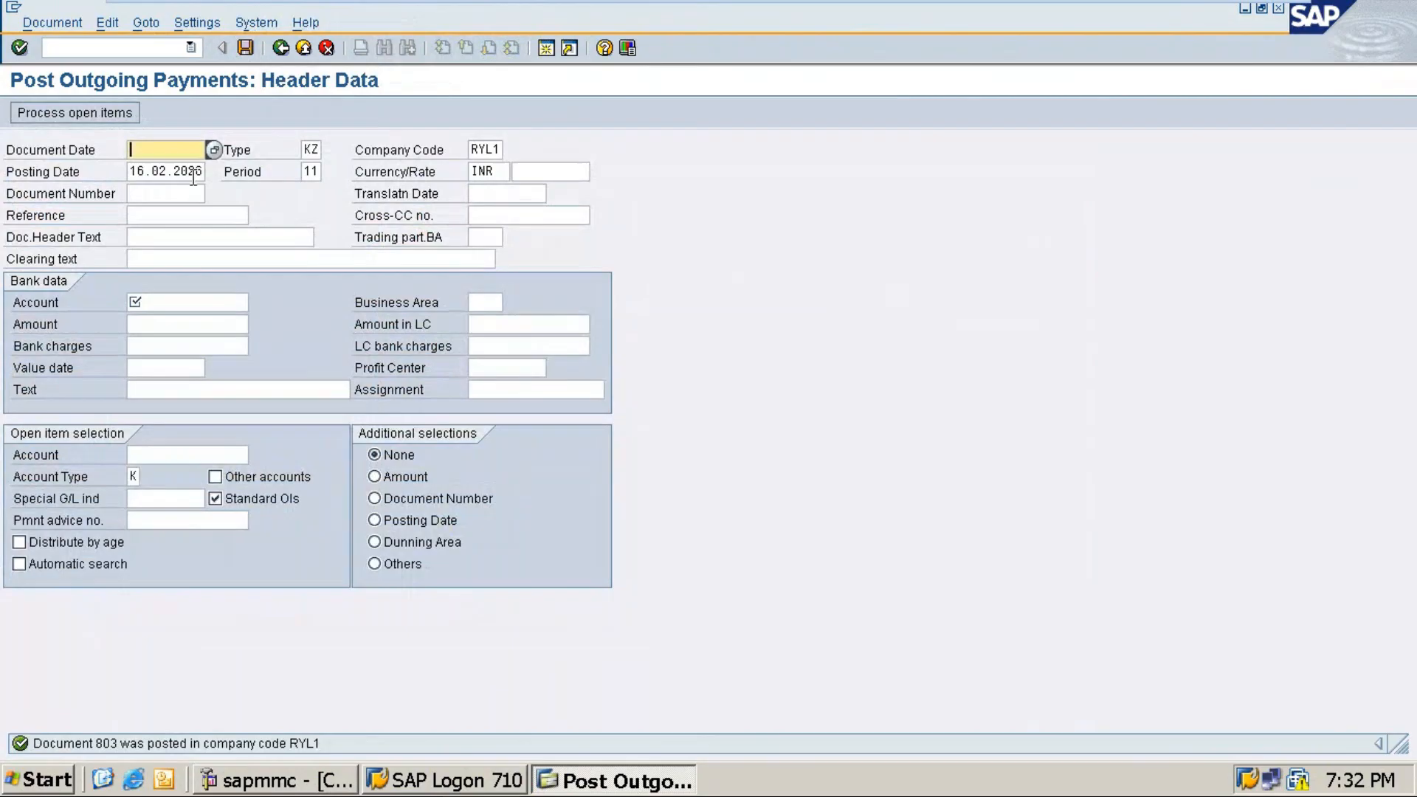
Run transaction /nfbl1n and display all line items for vendor Lalitha Distribution Ltd.
{"action": "left_click", "coordinate": [191, 47]}
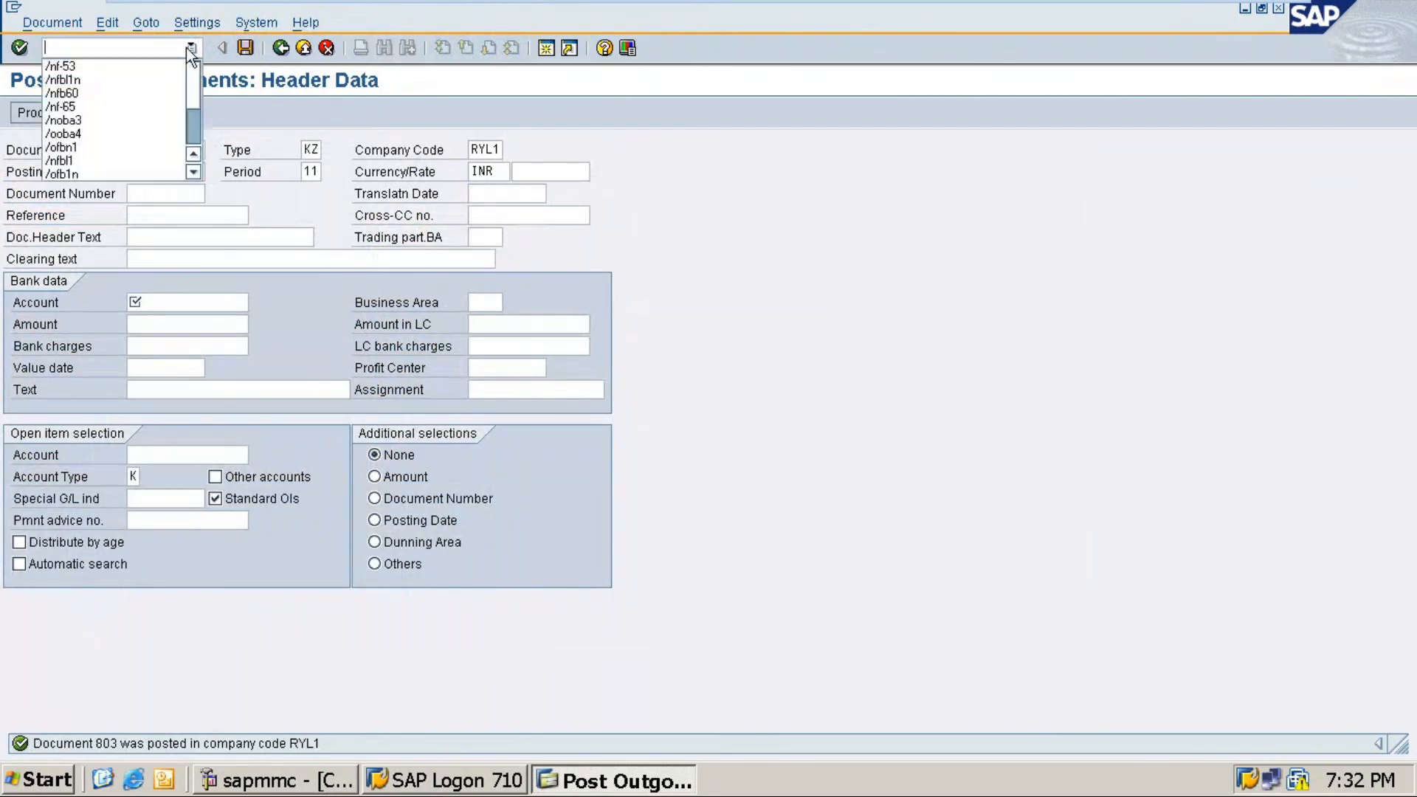
{"action": "left_click", "coordinate": [77, 76]}
{"action": "key", "text": "Return"}
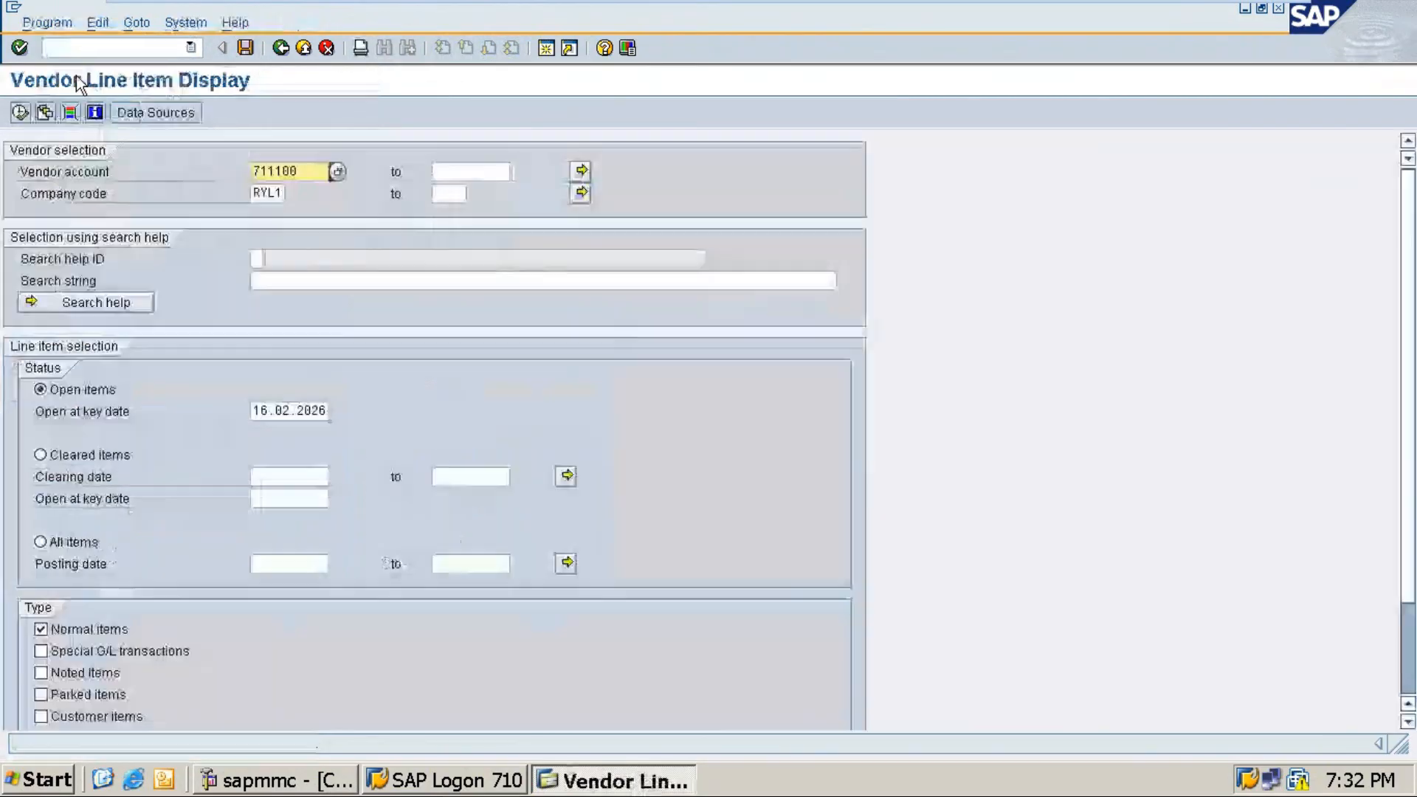
{"action": "left_click", "coordinate": [41, 542]}
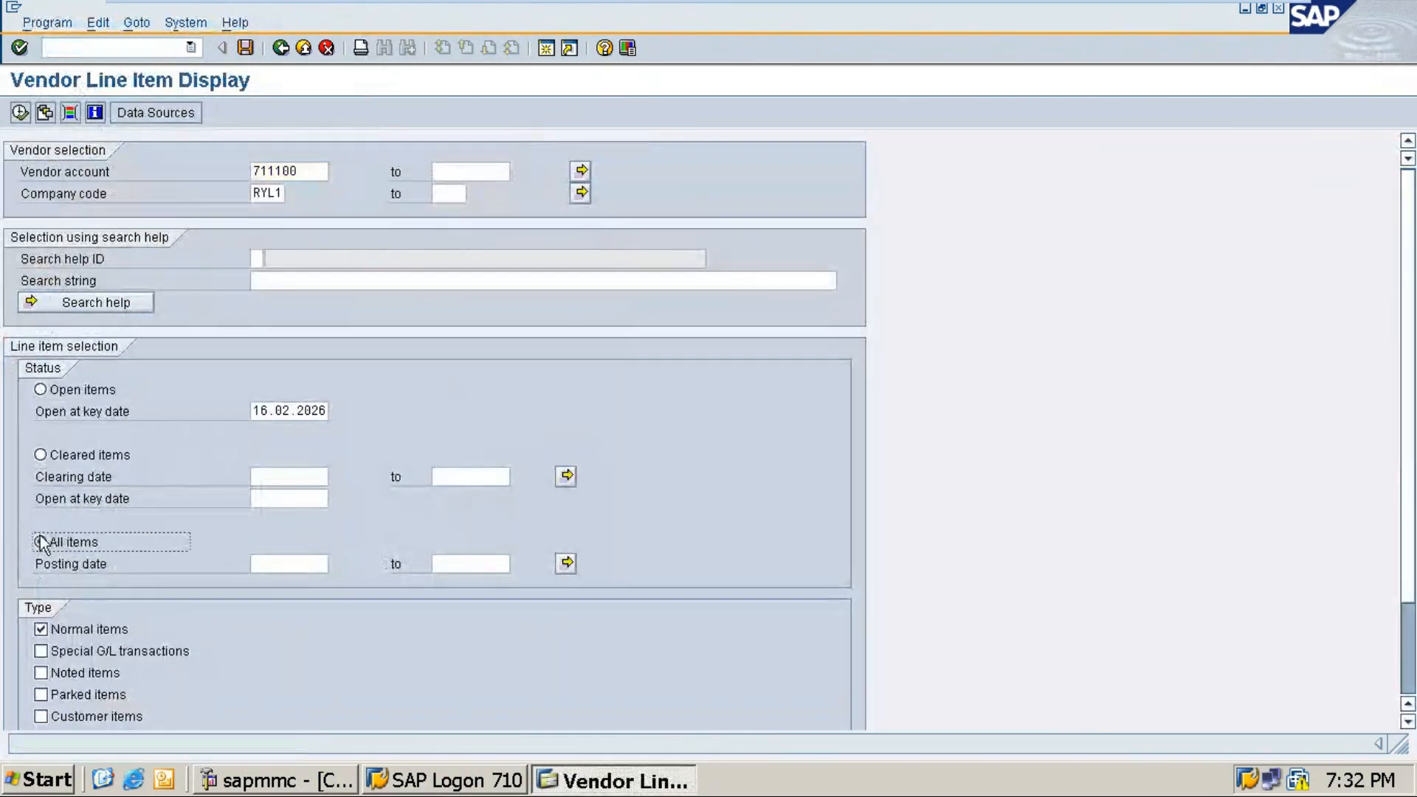
{"action": "left_click", "coordinate": [21, 117]}
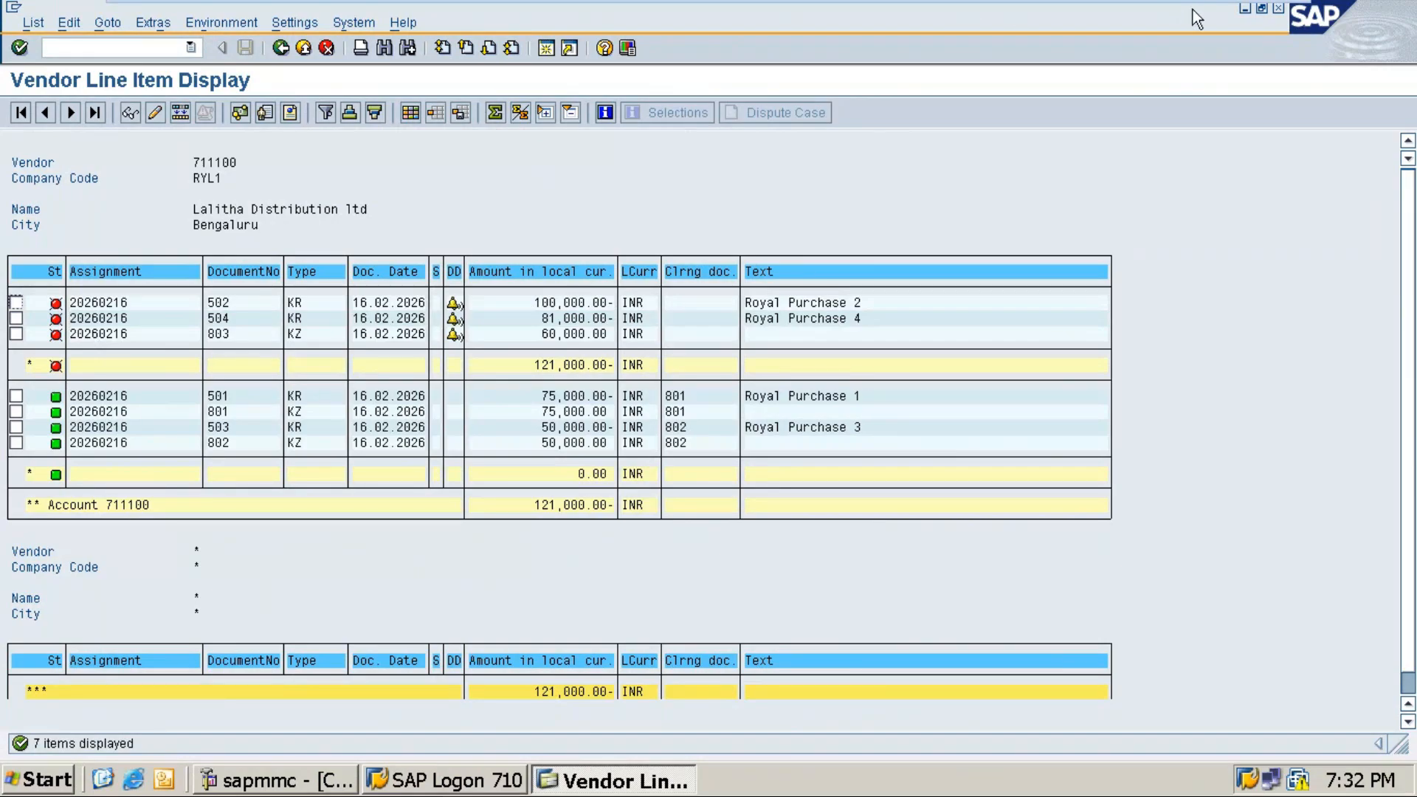
Switch to the Word notes and duplicate the Rs. 60000 payment sentence as a new bullet directly below it.
{"action": "left_click", "coordinate": [1229, 8]}
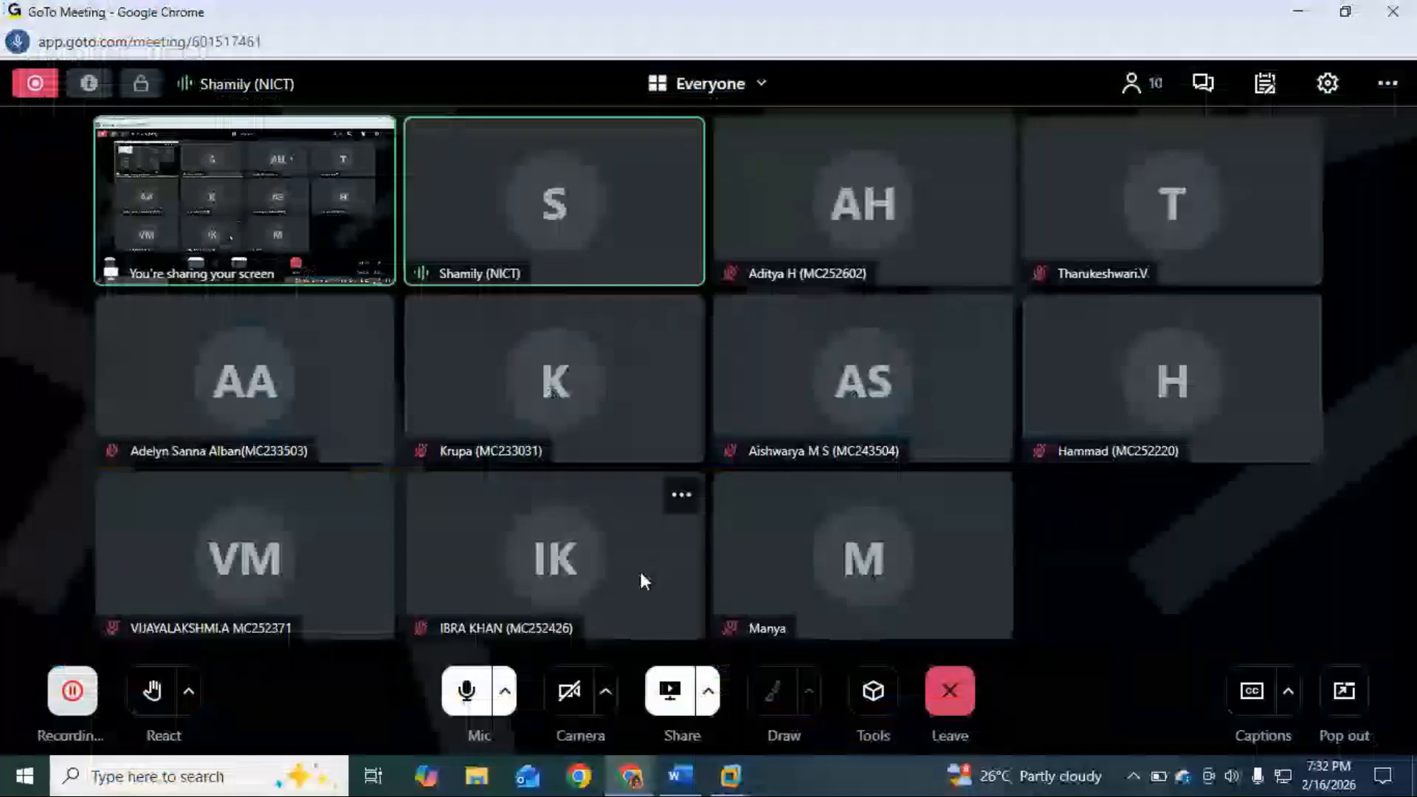
{"action": "left_click", "coordinate": [679, 776]}
{"action": "left_click", "coordinate": [1054, 540]}
{"action": "key", "text": "Return"}
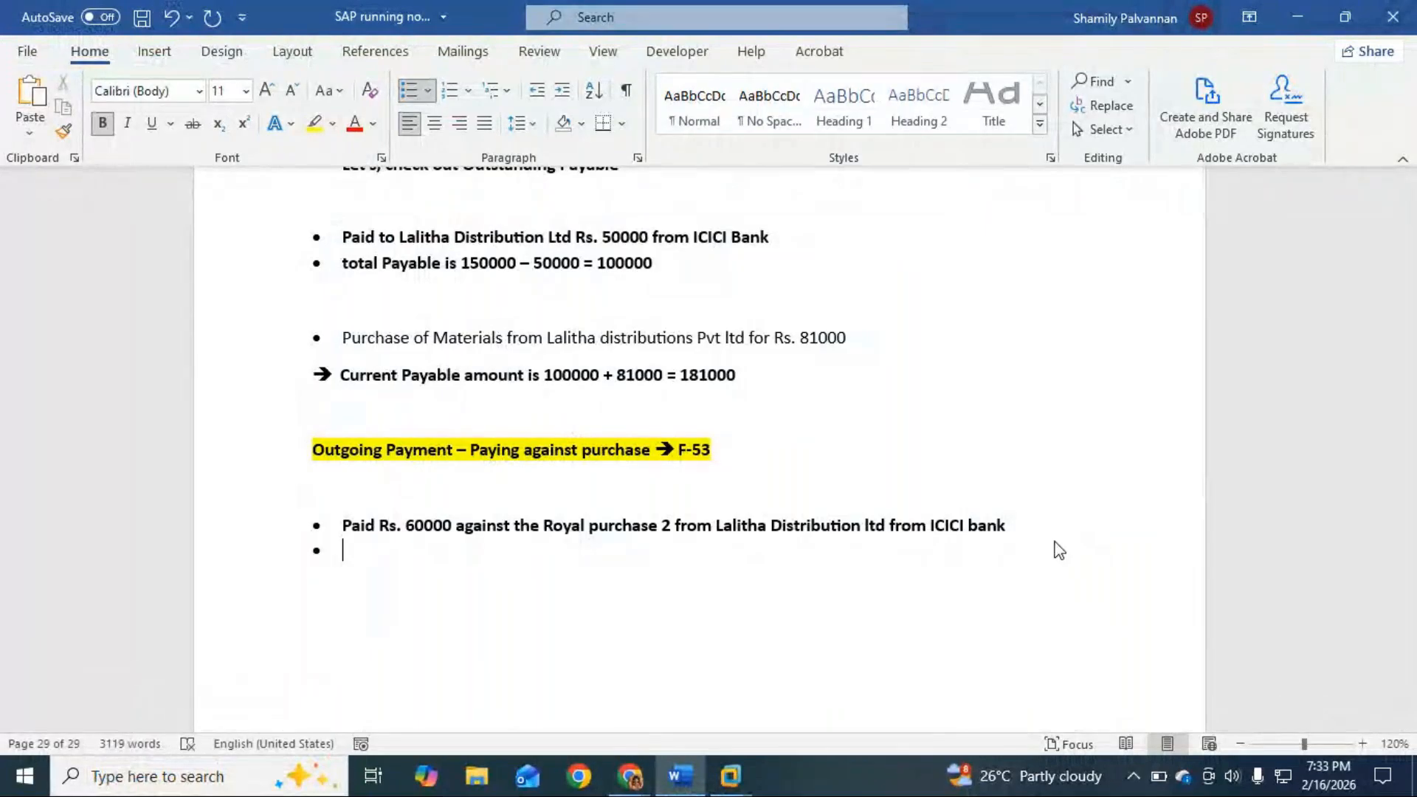
{"action": "left_click_drag", "start_coordinate": [343, 526], "coordinate": [1030, 523]}
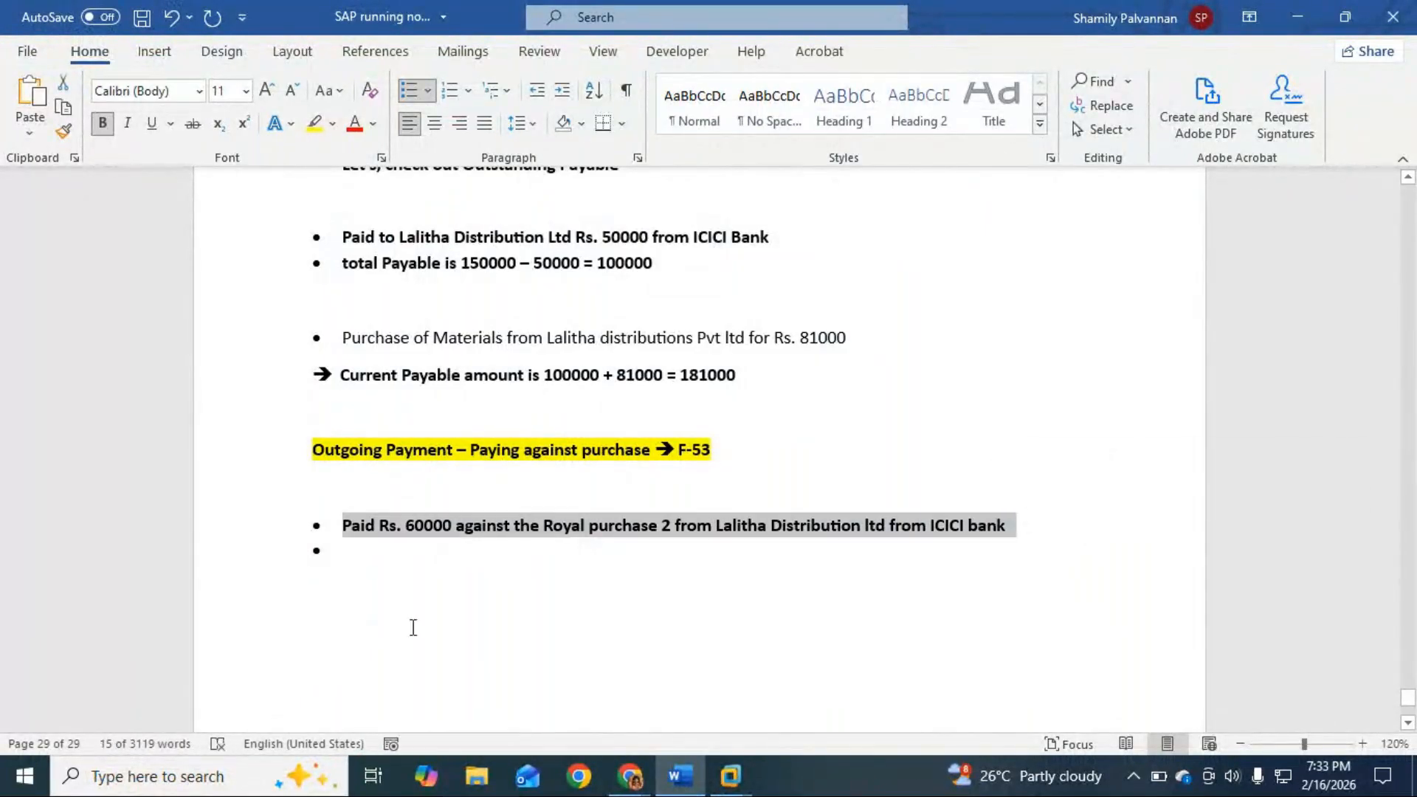
{"action": "key", "text": "ctrl+c"}
{"action": "left_click", "coordinate": [374, 550]}
{"action": "key", "text": "ctrl+v"}
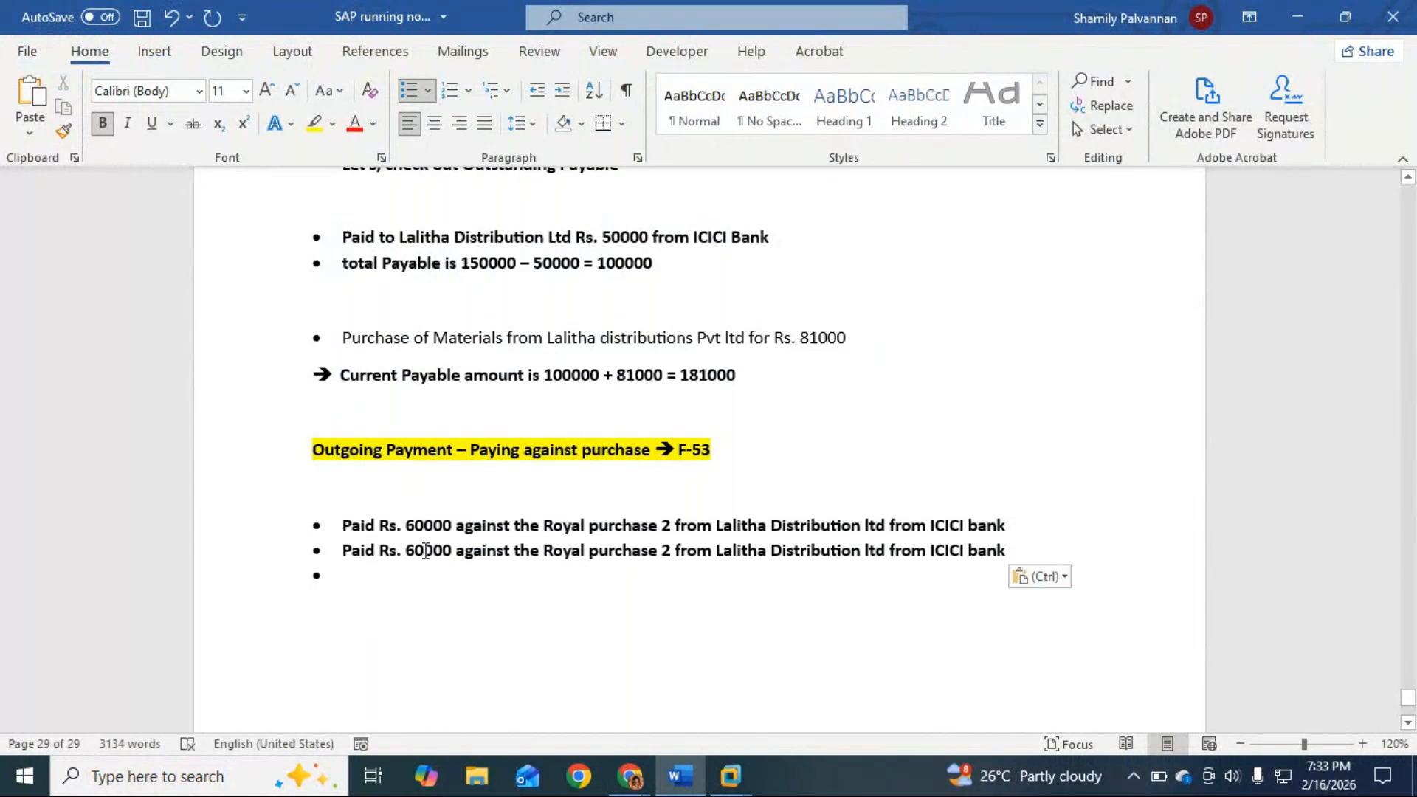
Change the amount in the duplicated payment bullet to Rs. 25000.
{"action": "left_click", "coordinate": [425, 550]}
{"action": "key", "text": "BackSpace"}
{"action": "key", "text": "BackSpace"}
{"action": "type", "text": "25"}
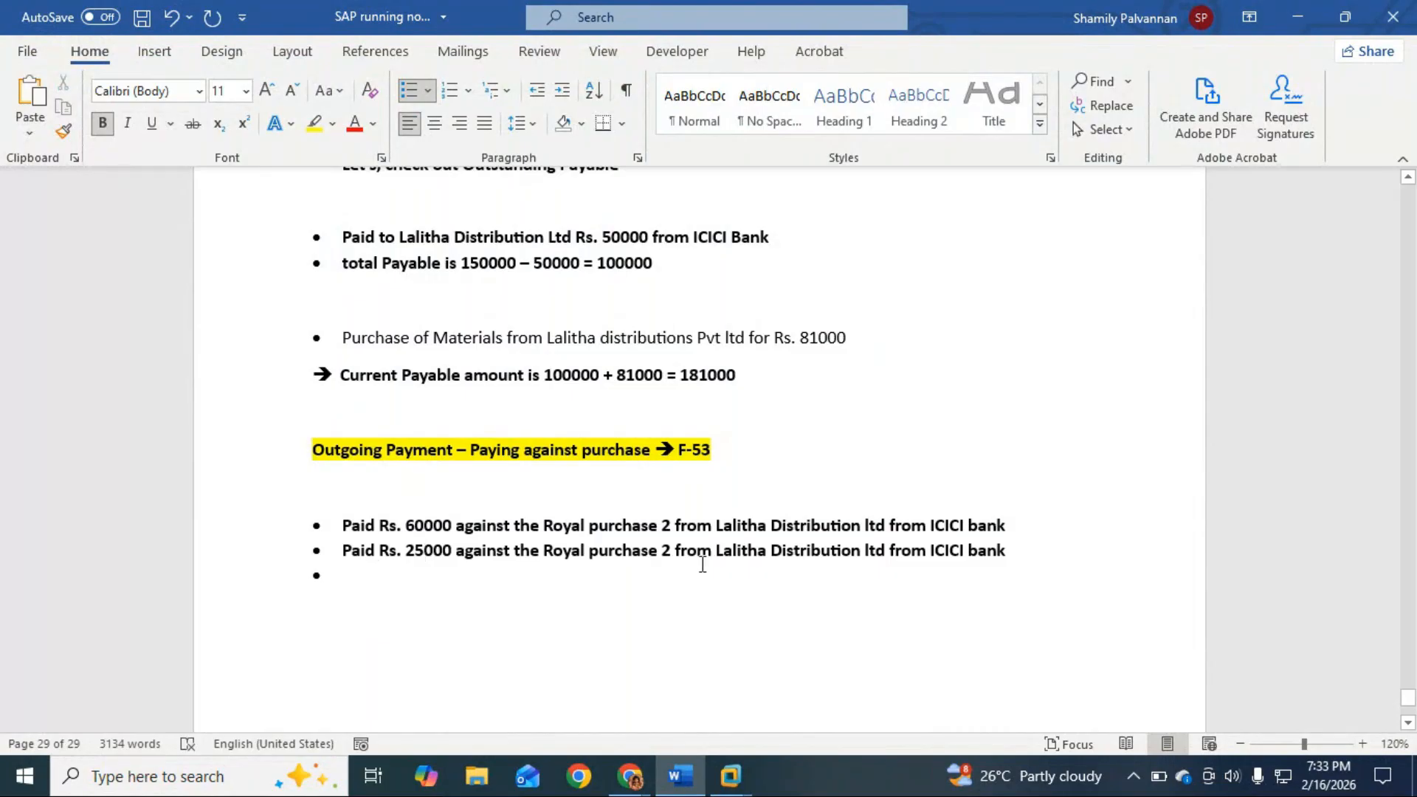
Remove "from ICICI bank" from the end of the Rs. 25000 bullet and delete the empty bullet below it.
{"action": "left_click", "coordinate": [967, 551]}
{"action": "key", "text": "BackSpace"}
{"action": "key", "text": "BackSpace"}
{"action": "key", "text": "BackSpace"}
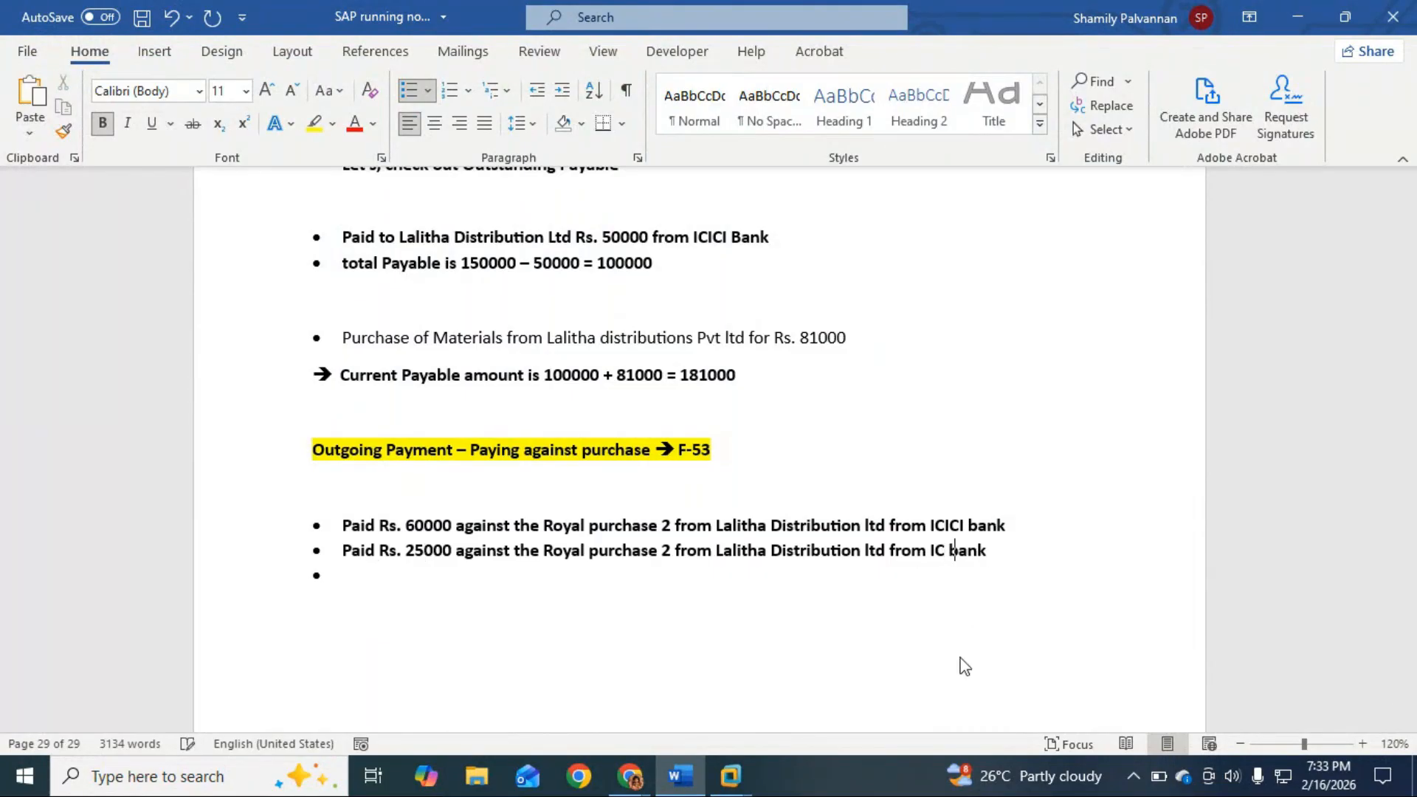
{"action": "key", "text": "Right"}
{"action": "key", "text": "Right"}
{"action": "key", "text": "BackSpace"}
{"action": "key", "text": "BackSpace"}
{"action": "key", "text": "BackSpace"}
{"action": "key", "text": "BackSpace"}
{"action": "key", "text": "BackSpace"}
{"action": "key", "text": "BackSpace"}
{"action": "key", "text": "BackSpace"}
{"action": "key", "text": "BackSpace"}
{"action": "key", "text": "BackSpace"}
{"action": "key", "text": "BackSpace"}
{"action": "key", "text": "BackSpace"}
{"action": "key", "text": "BackSpace"}
{"action": "key", "text": "BackSpace"}
{"action": "key", "text": "BackSpace"}
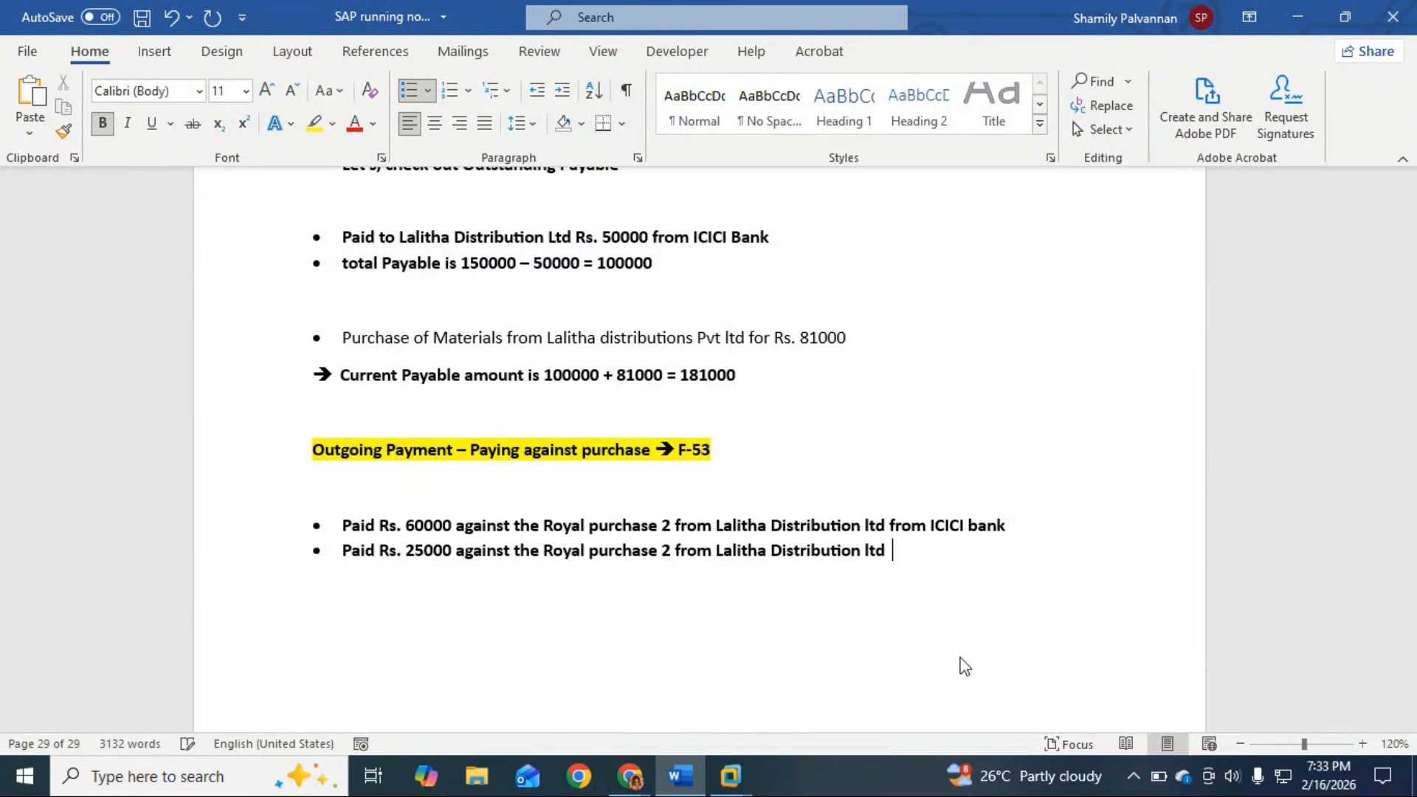
Complete the Rs. 25000 bullet with "by cash" and add the line "Note: 100000 – 60000 = 40000" below it.
{"action": "type", "text": "by cash"}
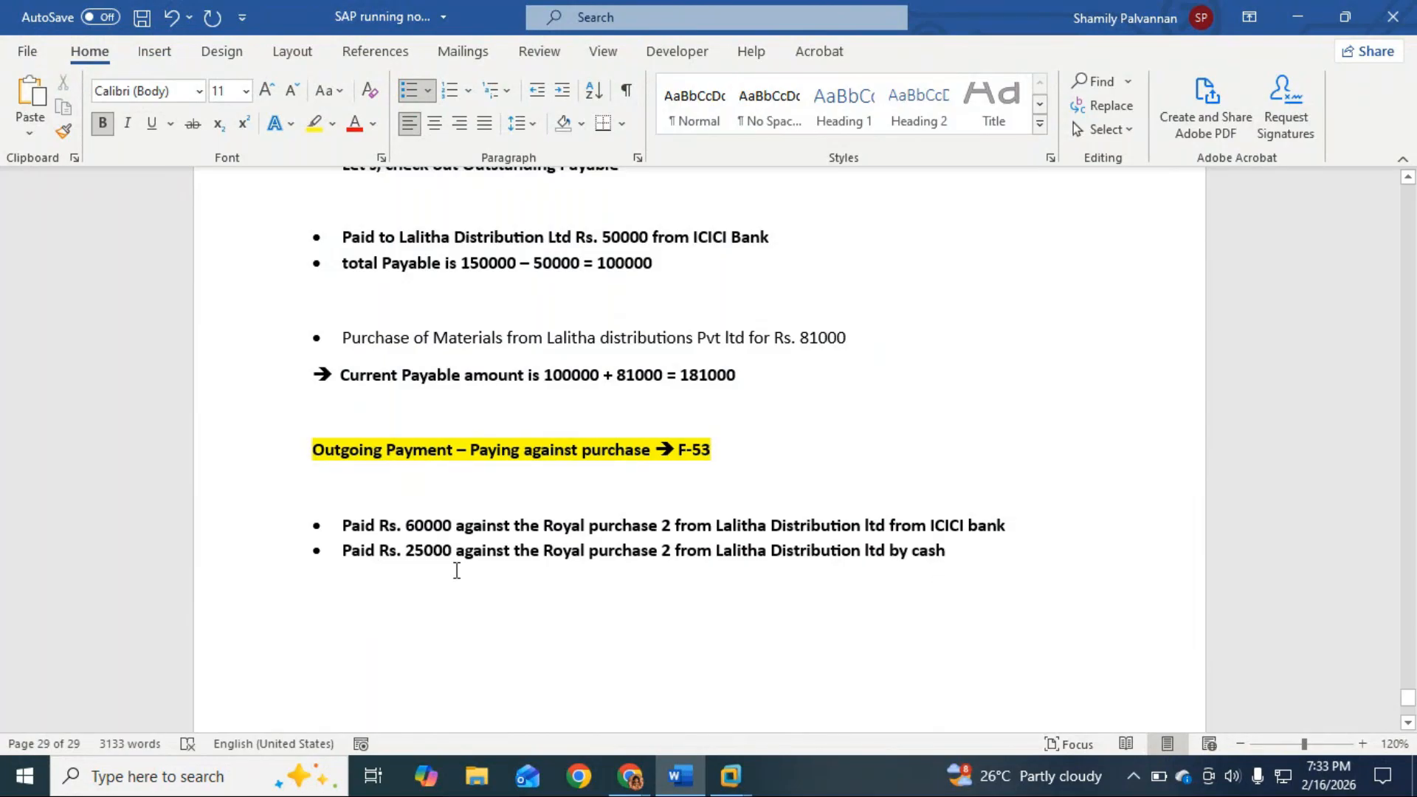
{"action": "key", "text": "Return"}
{"action": "key", "text": "Return"}
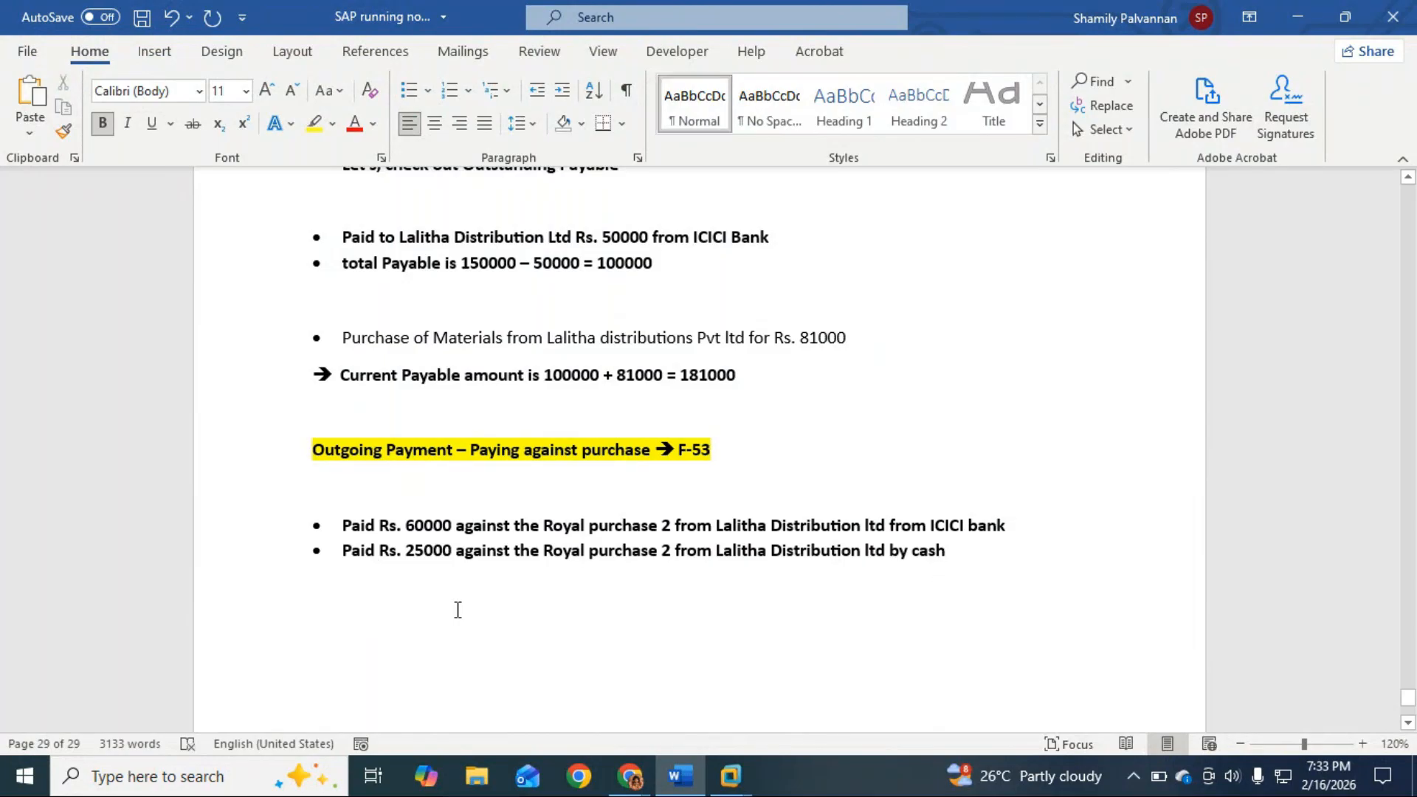
{"action": "type", "text": "note"}
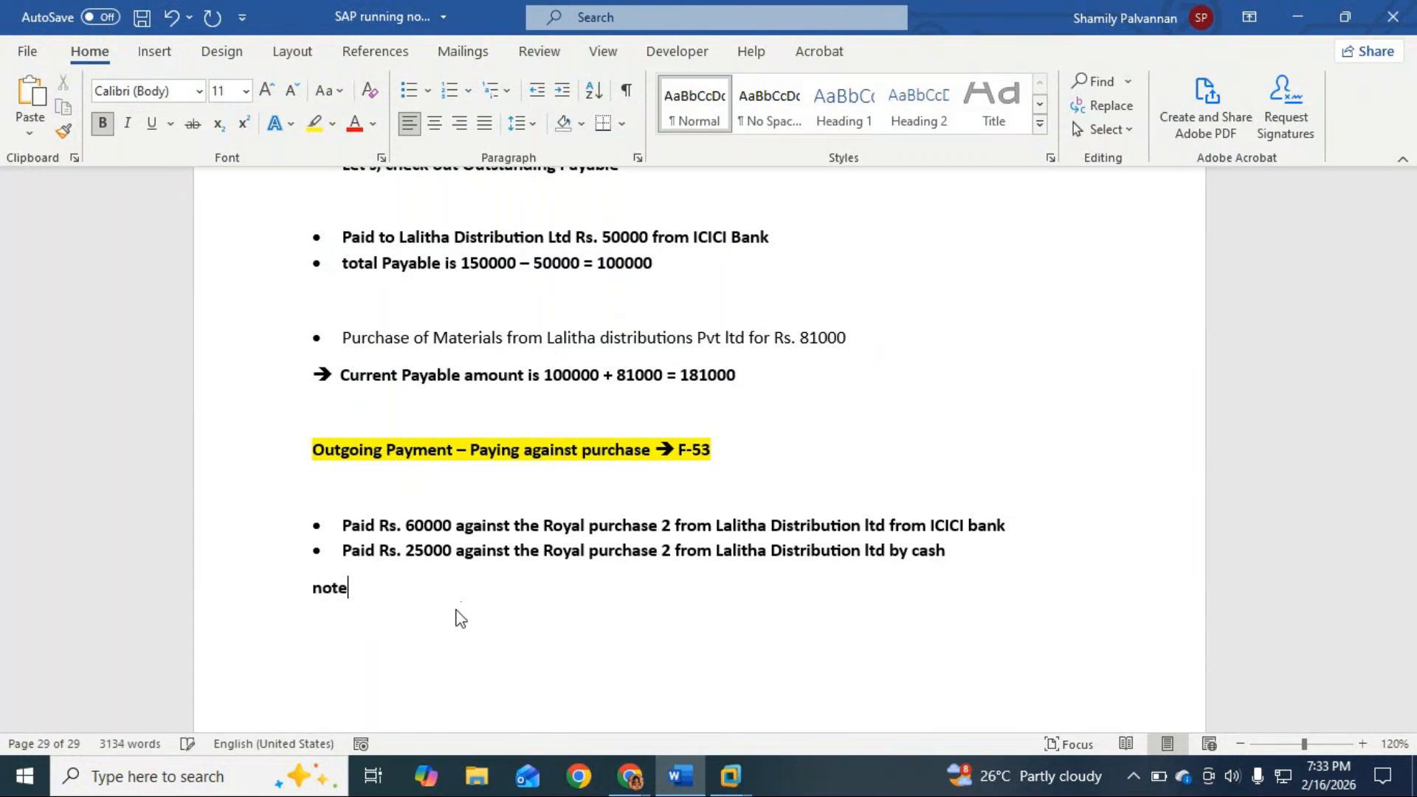
{"action": "type", "text": ": 100000"}
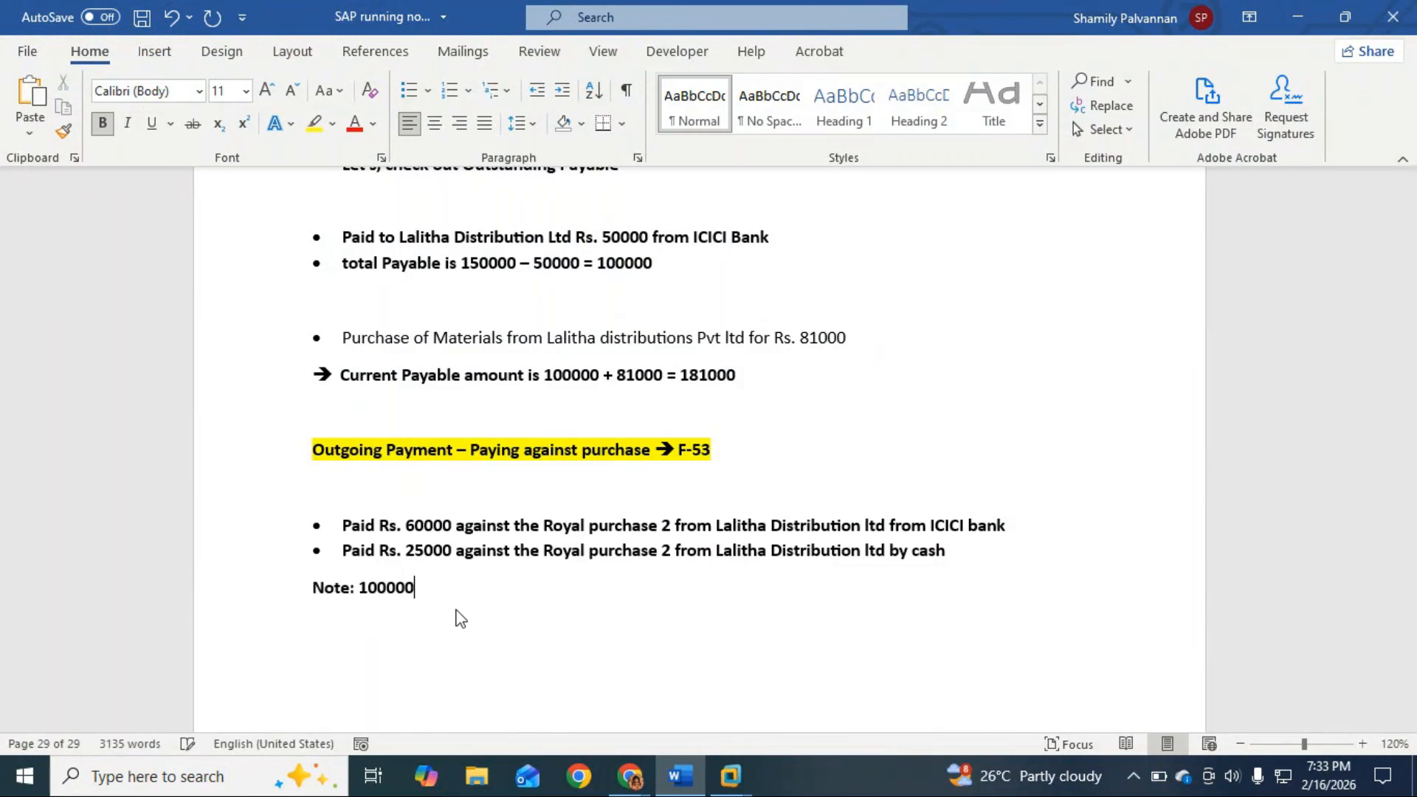
{"action": "type", "text": " - "}
{"action": "type", "text": "60000"}
{"action": "type", "text": " ="}
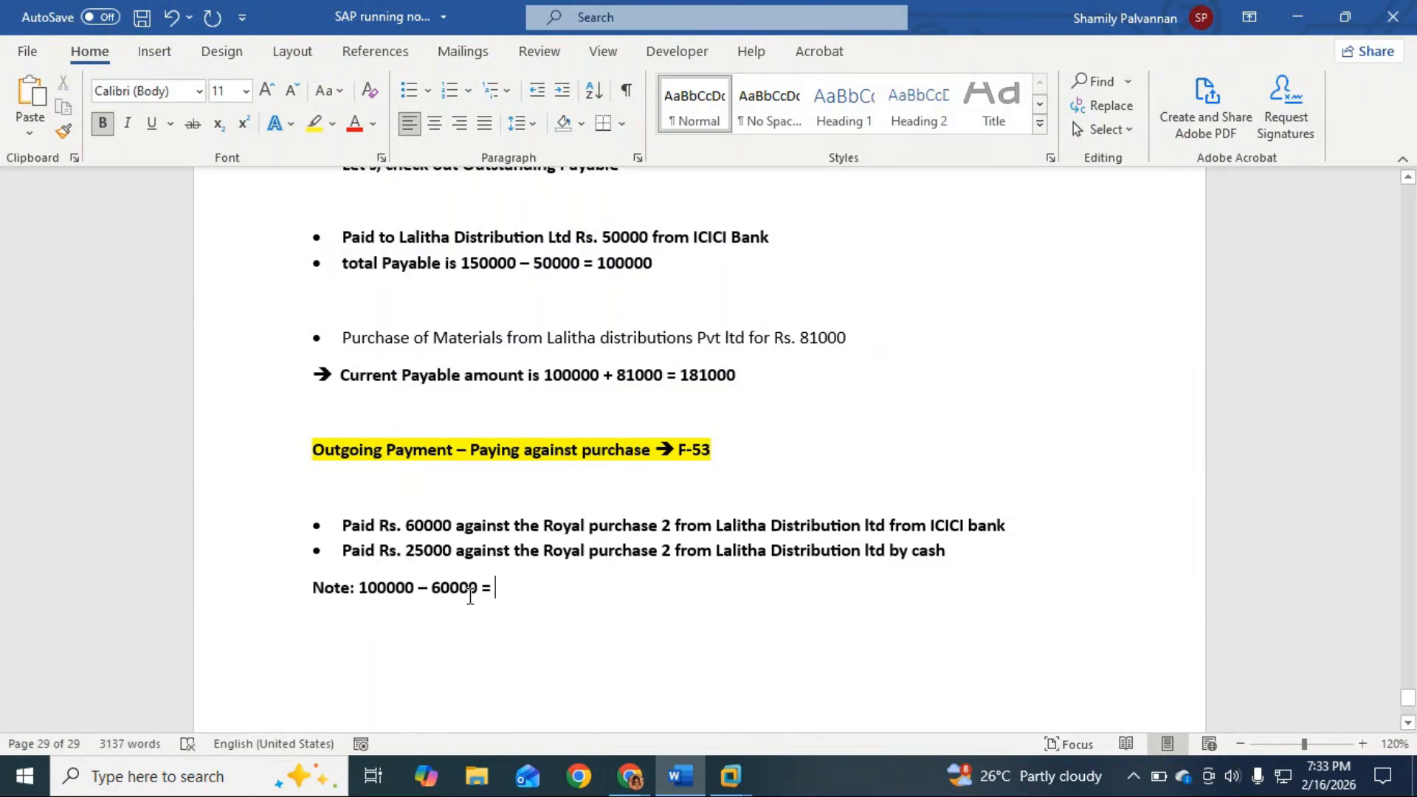
{"action": "type", "text": " 40000"}
Move the note line directly below the Rs. 60000 payment bullet and remove its bullet so it sits indented.
{"action": "left_click_drag", "start_coordinate": [547, 588], "coordinate": [307, 592]}
{"action": "key", "text": "BackSpace"}
{"action": "key", "text": "BackSpace"}
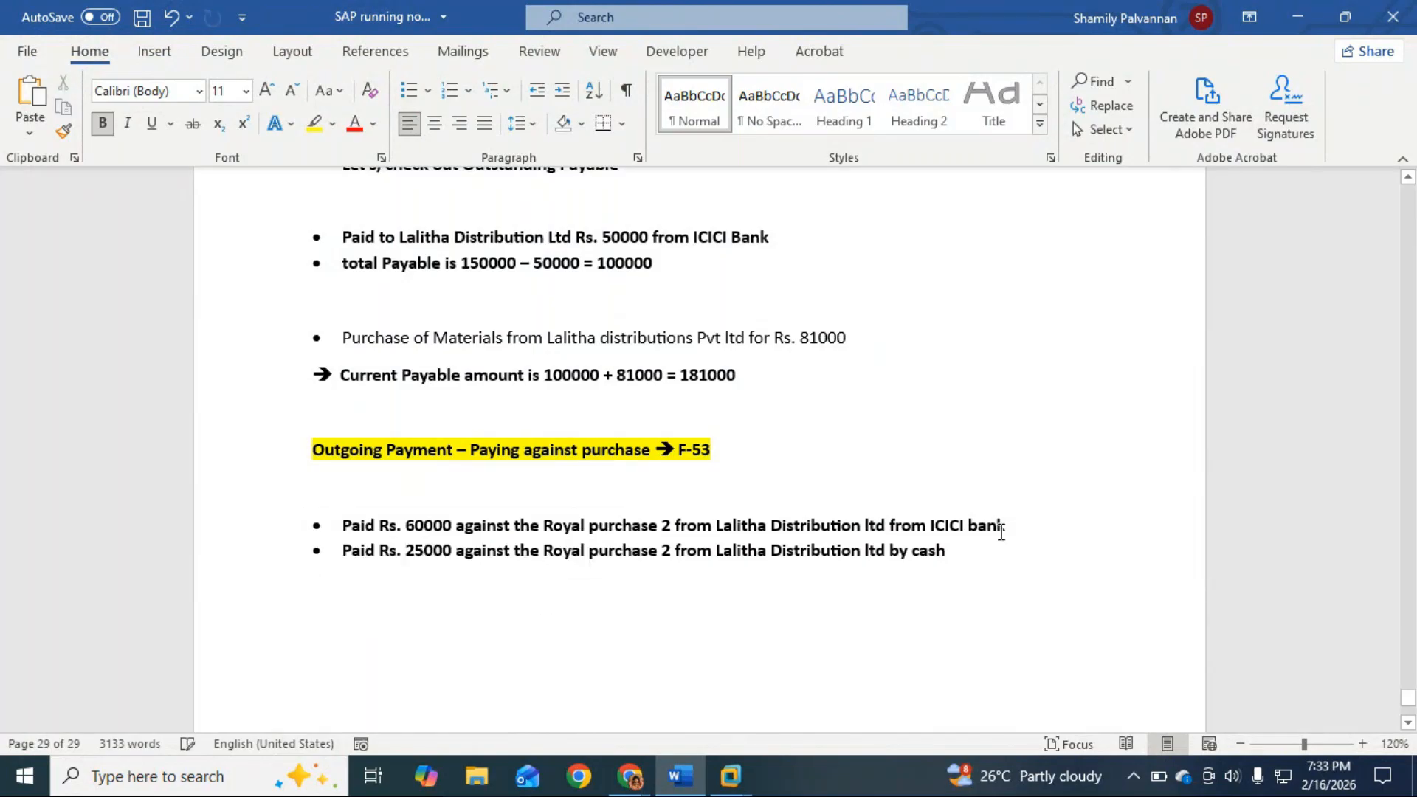
{"action": "key", "text": "Return"}
{"action": "key", "text": "Return"}
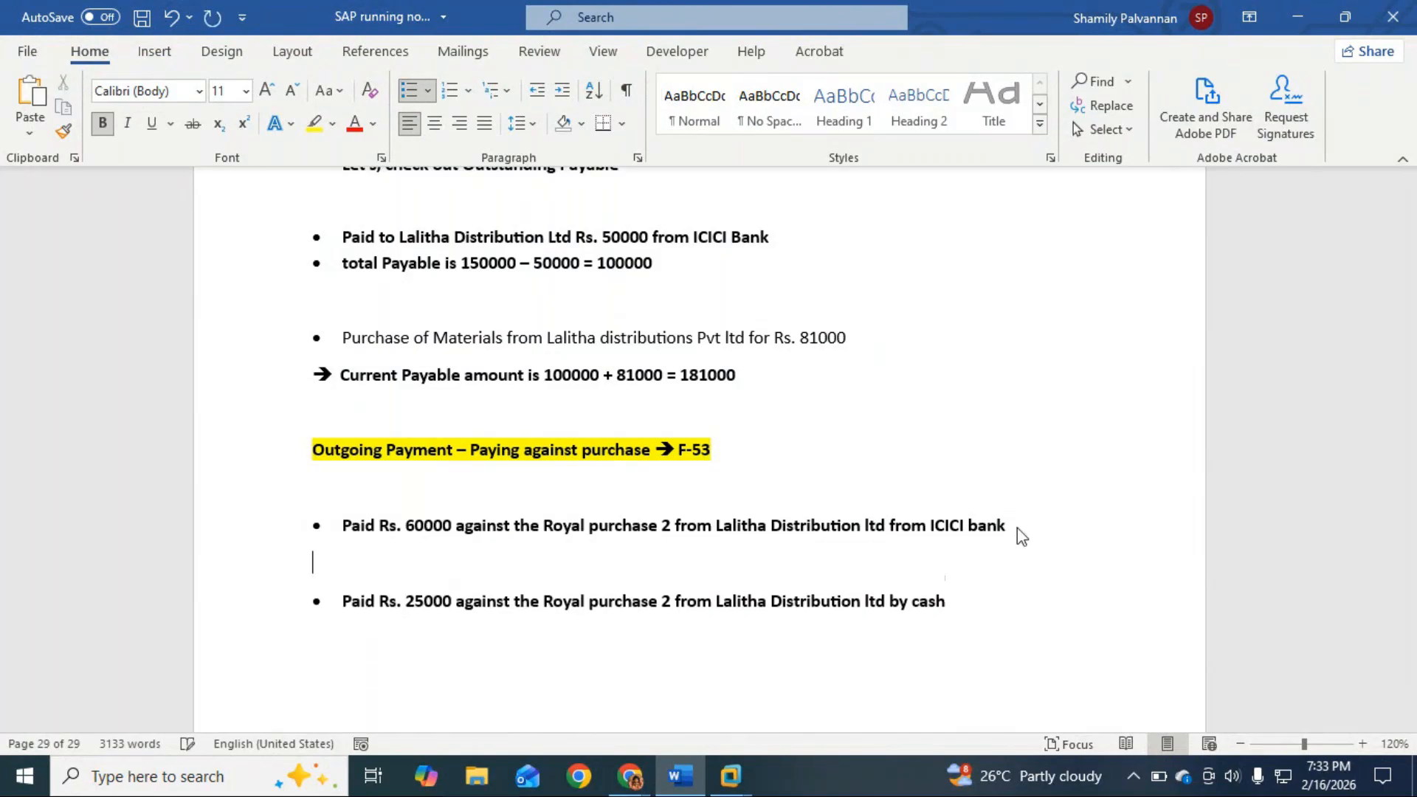
{"action": "key", "text": "ctrl+v"}
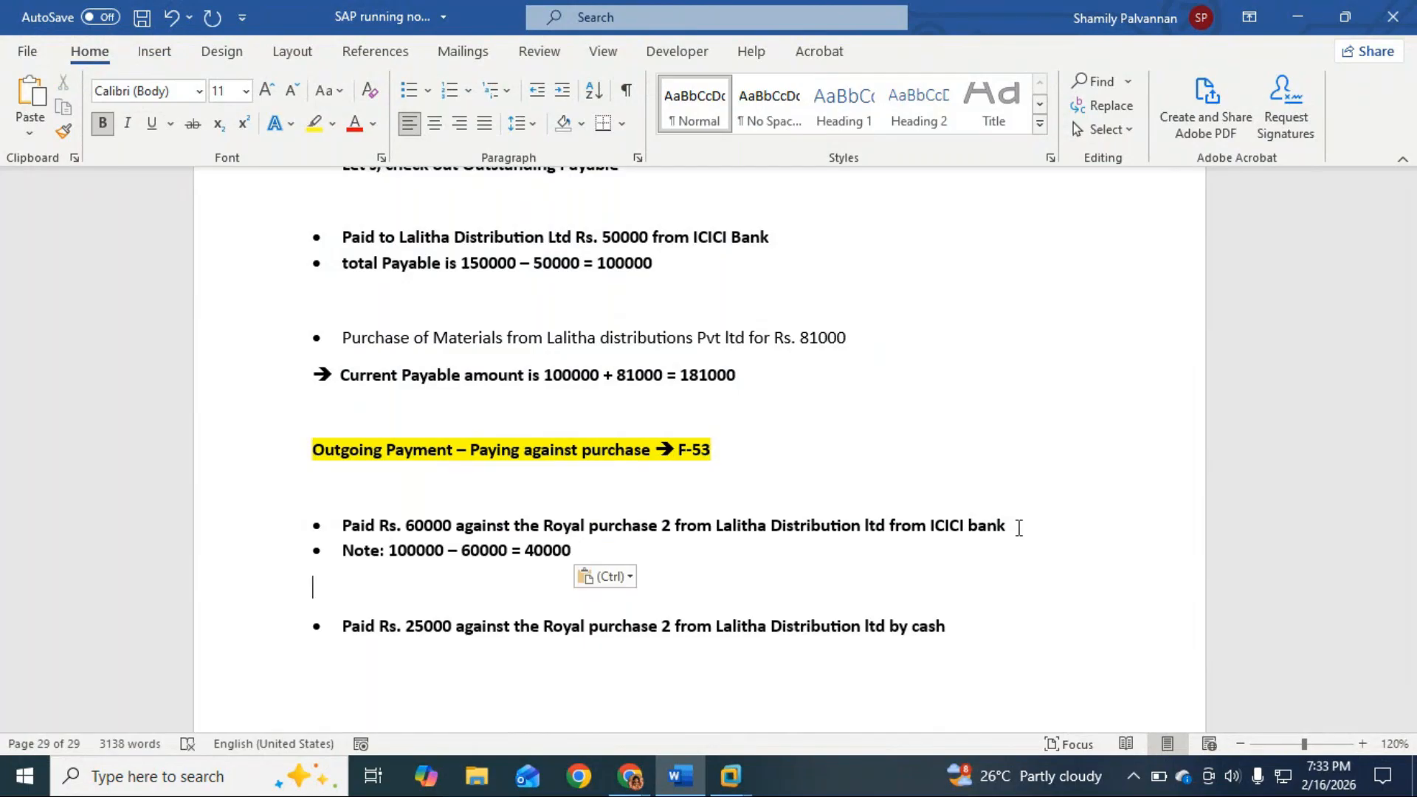
{"action": "key", "text": "BackSpace"}
{"action": "left_click", "coordinate": [337, 554]}
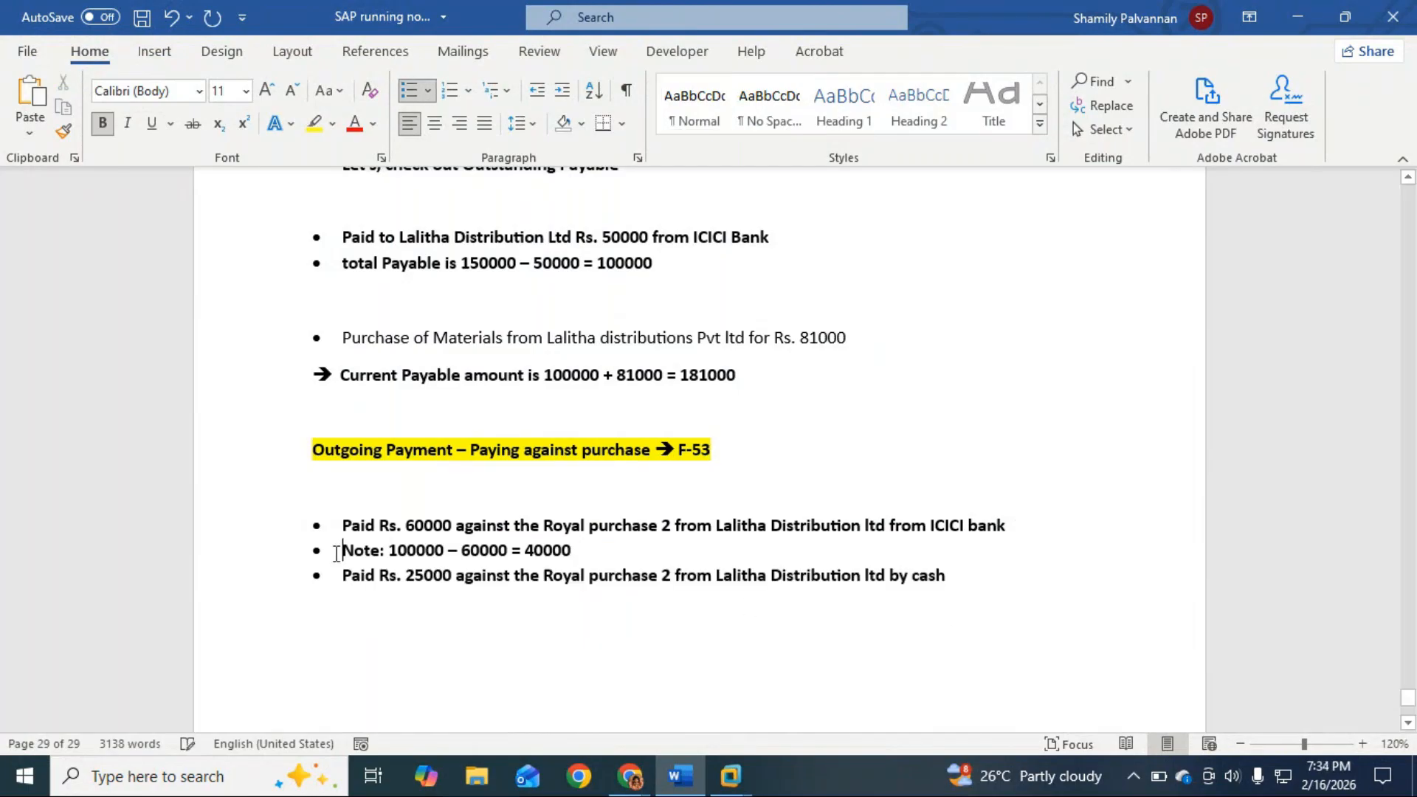
{"action": "key", "text": "BackSpace"}
Paste a copy of the note below the Rs. 25000 payment bullet as an indented line without a bullet.
{"action": "left_click", "coordinate": [363, 622]}
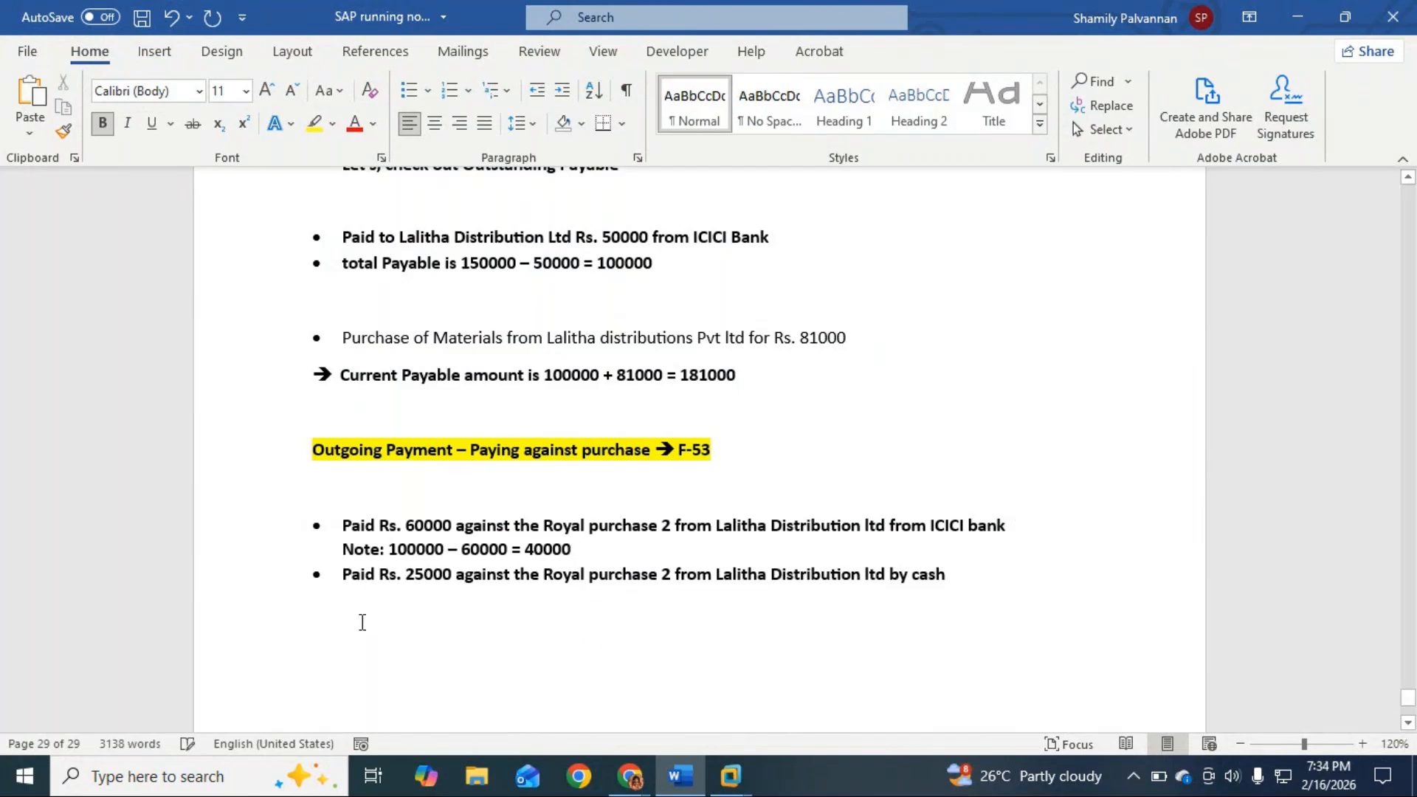
{"action": "key", "text": "ctrl+v"}
{"action": "left_click", "coordinate": [347, 601]}
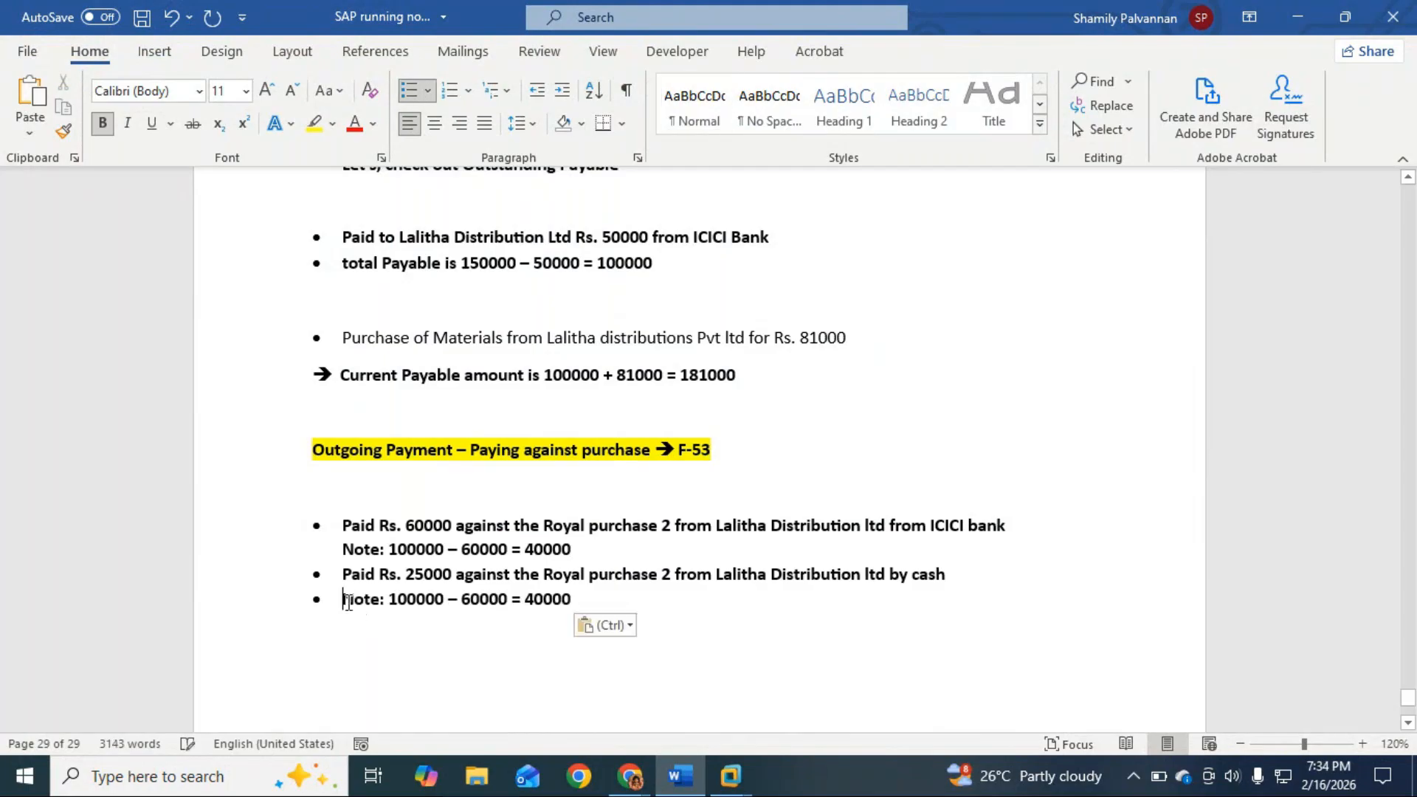
{"action": "key", "text": "BackSpace"}
Change the copied note's calculation to "40000 – 25000 = 15000".
{"action": "left_click", "coordinate": [505, 597]}
{"action": "key", "text": "BackSpace"}
{"action": "key", "text": "BackSpace"}
{"action": "key", "text": "BackSpace"}
{"action": "key", "text": "BackSpace"}
{"action": "key", "text": "BackSpace"}
{"action": "key", "text": "BackSpace"}
{"action": "key", "text": "BackSpace"}
{"action": "key", "text": "BackSpace"}
{"action": "key", "text": "BackSpace"}
{"action": "key", "text": "BackSpace"}
{"action": "key", "text": "BackSpace"}
{"action": "key", "text": "BackSpace"}
{"action": "key", "text": "BackSpace"}
{"action": "key", "text": "BackSpace"}
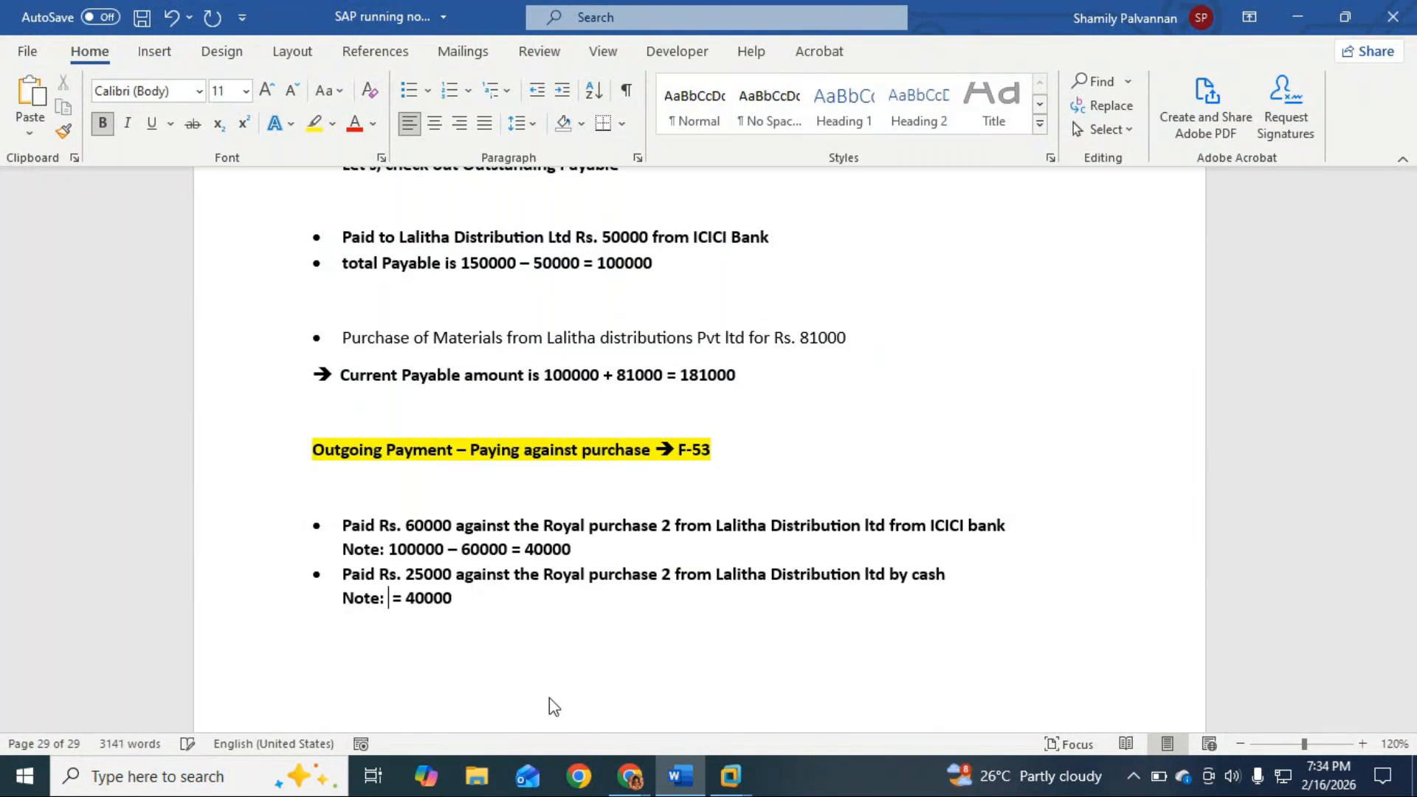
{"action": "key", "text": "BackSpace"}
{"action": "key", "text": "BackSpace"}
{"action": "key", "text": "BackSpace"}
{"action": "left_click", "coordinate": [462, 614]}
{"action": "type", "text": "- 25000 = 15000"}
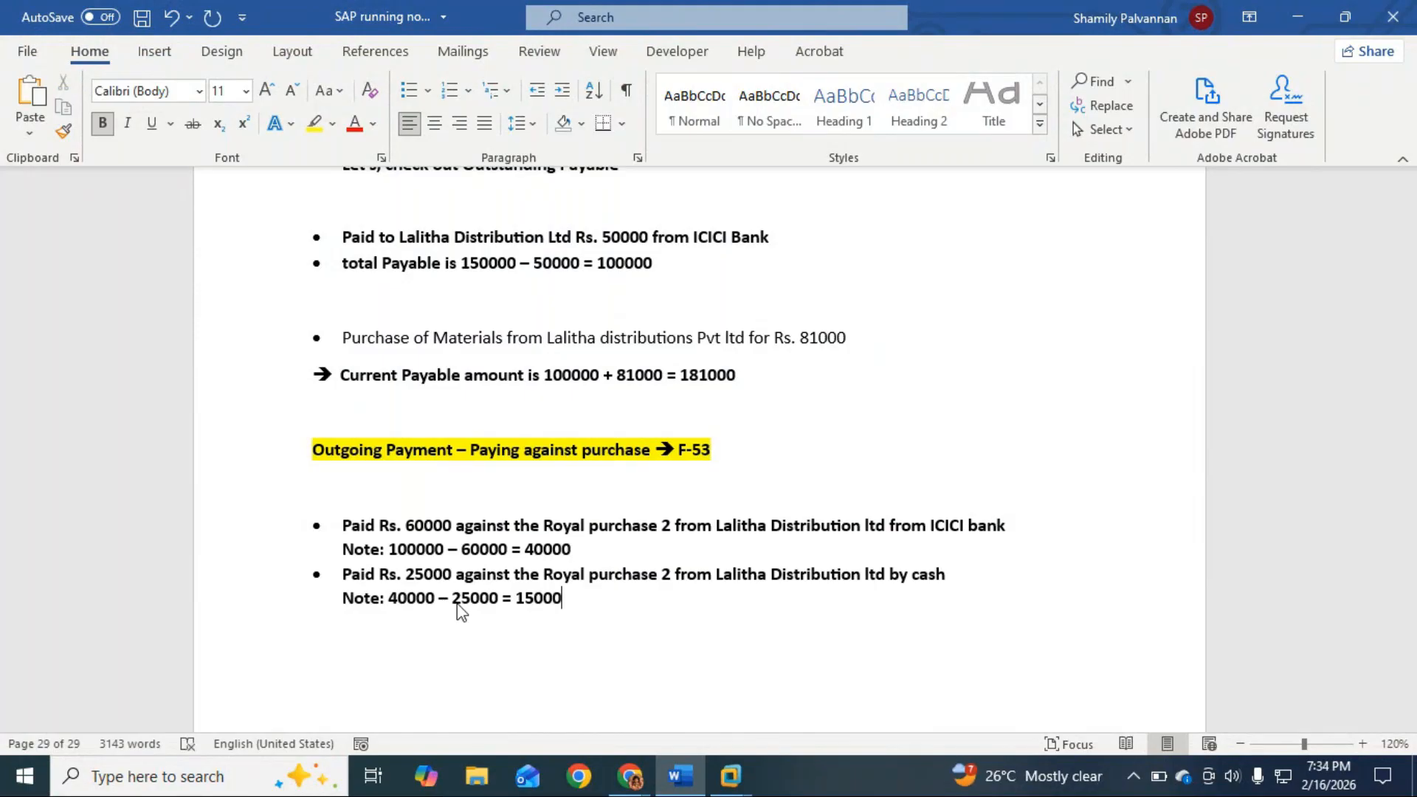
Switch to SAP, review the vendor's open line items for Royal Purchase 2, and return to the line item selection screen.
{"action": "key", "text": "alt+Tab"}
{"action": "key", "text": "alt+Tab"}
{"action": "key", "text": "alt+Tab"}
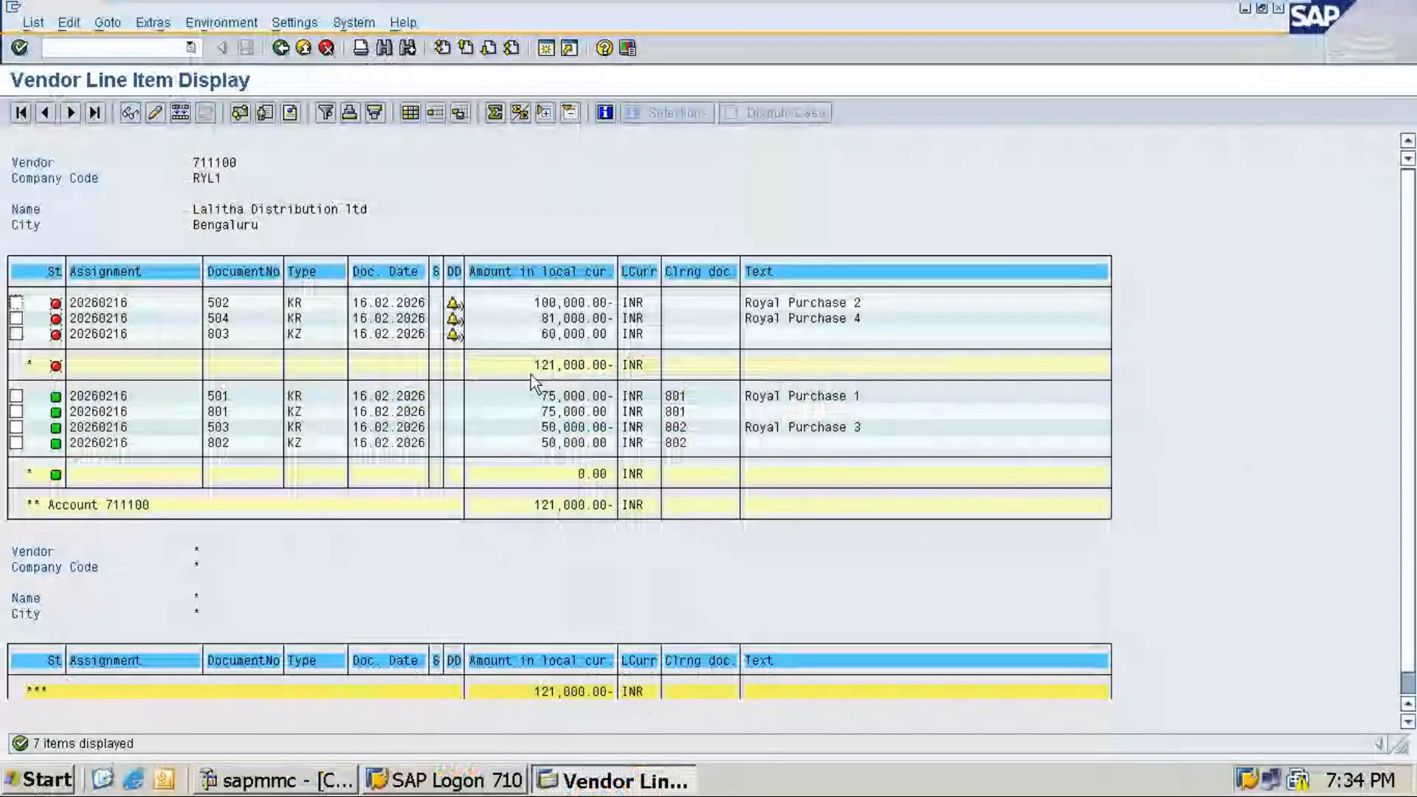
{"action": "left_click", "coordinate": [546, 336]}
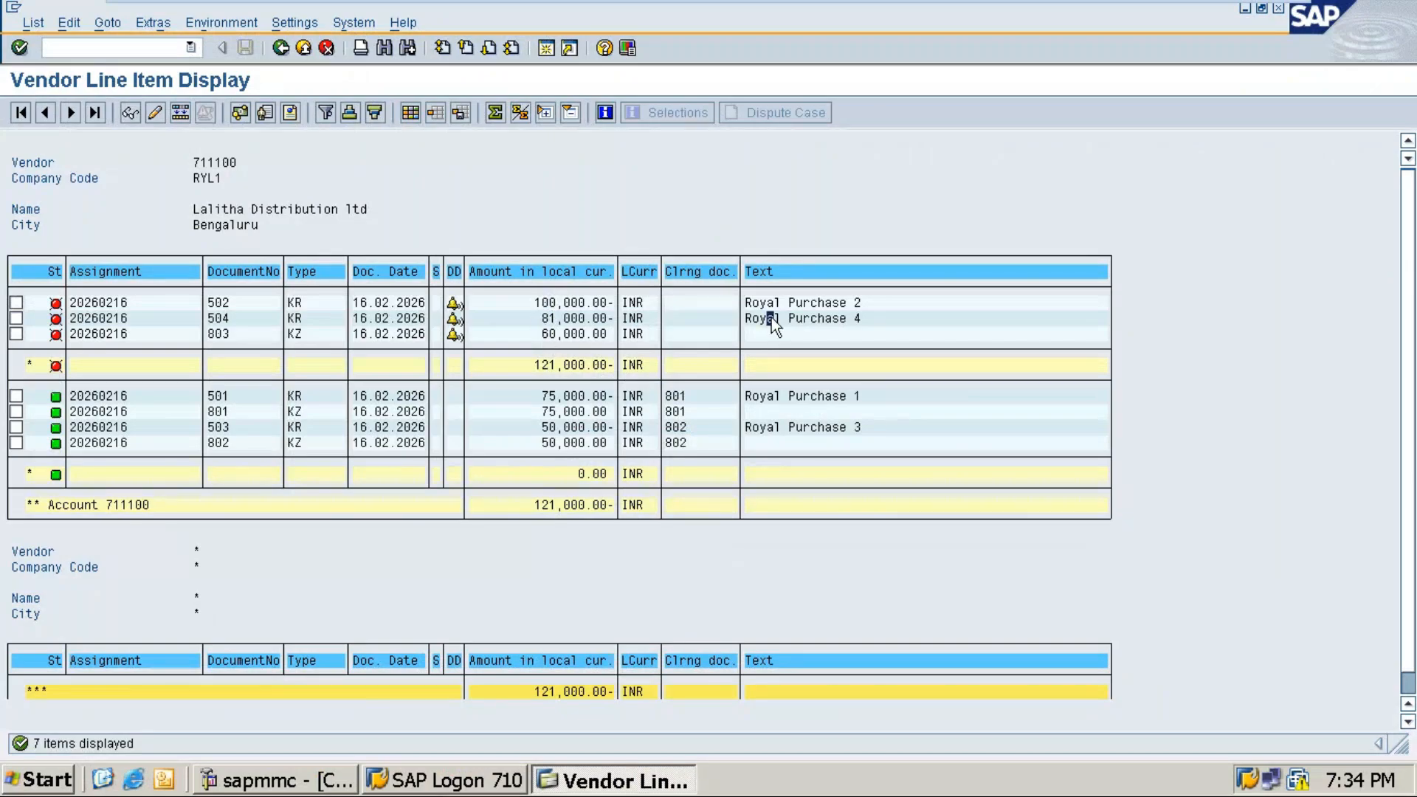
{"action": "left_click", "coordinate": [145, 303]}
{"action": "left_click", "coordinate": [224, 303]}
{"action": "left_click", "coordinate": [281, 49]}
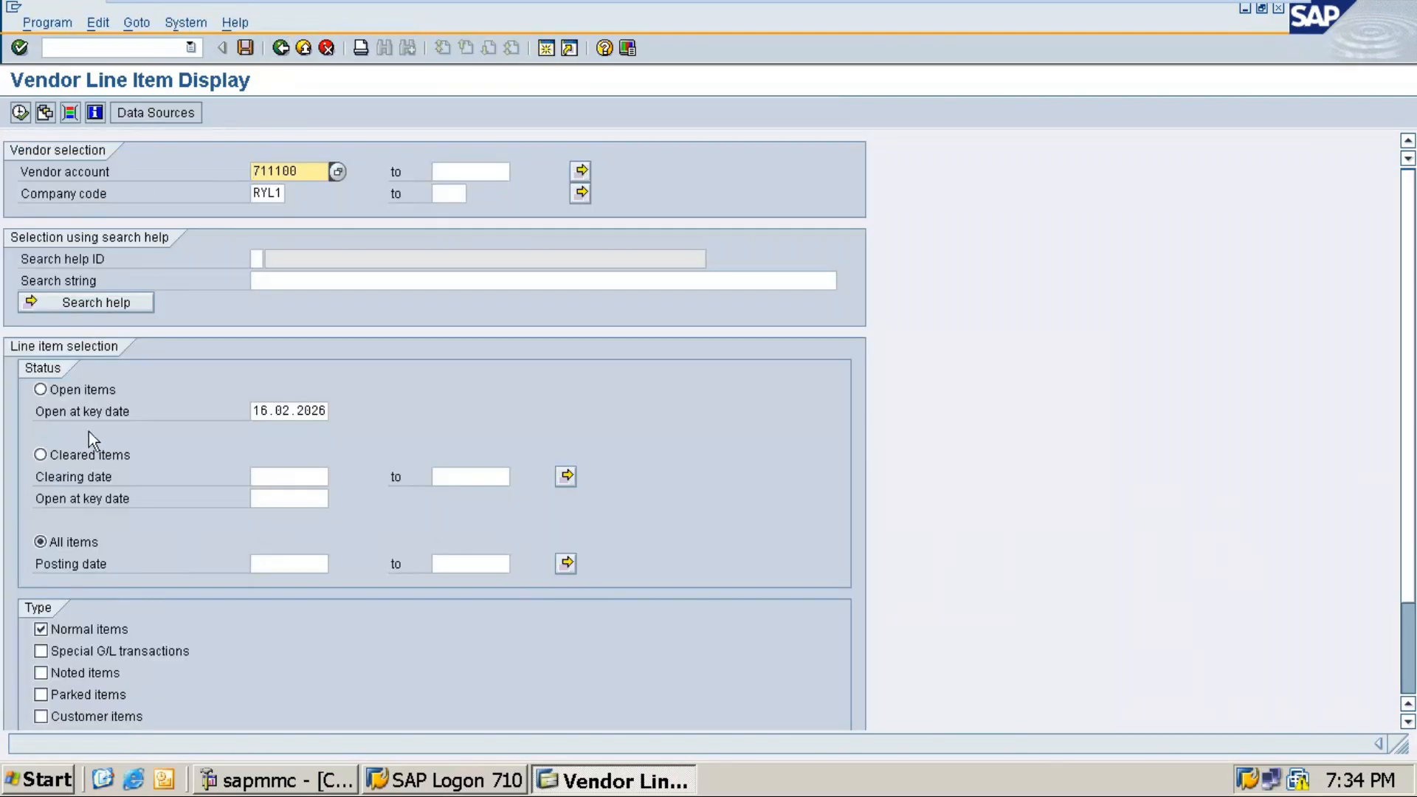
{"action": "left_click", "coordinate": [142, 480]}
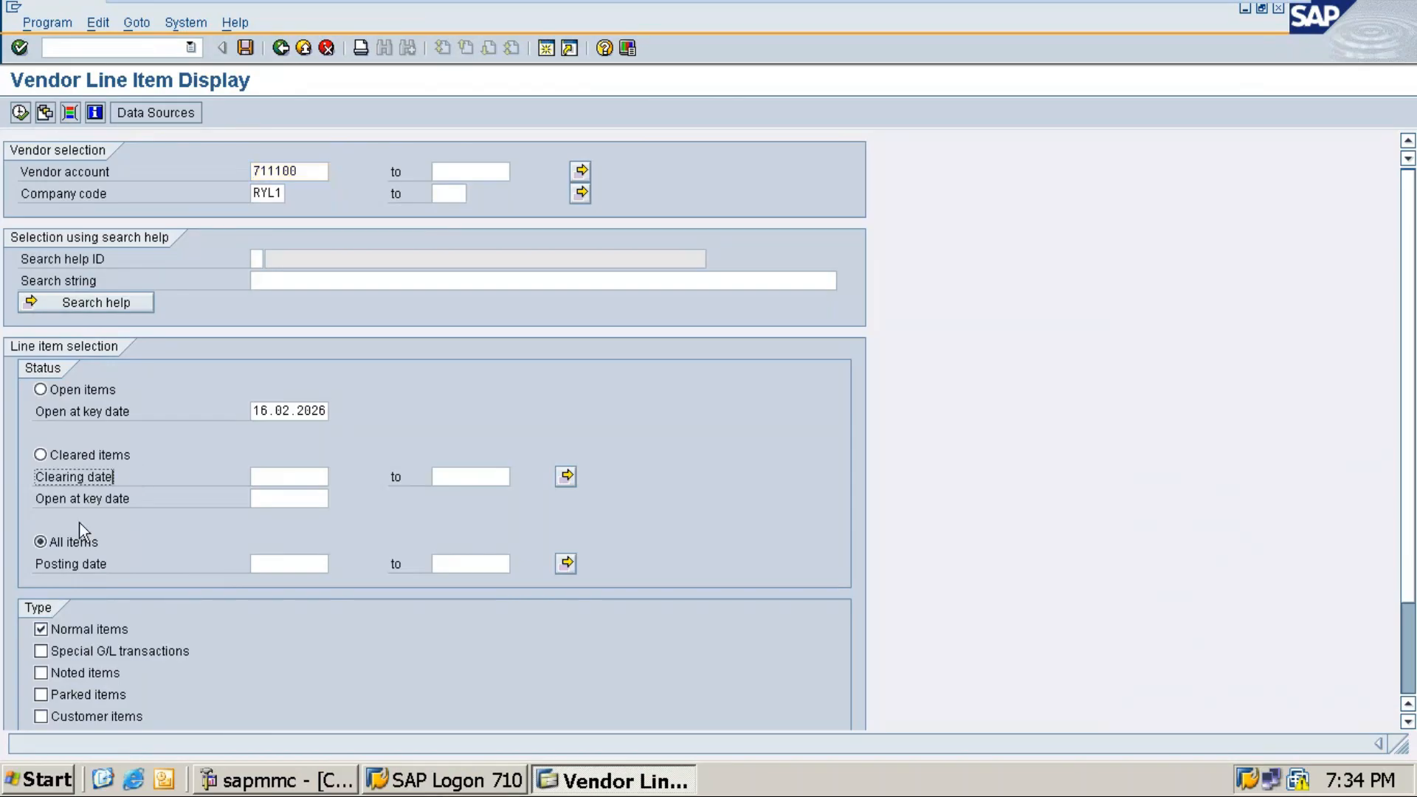
{"action": "left_click", "coordinate": [253, 562]}
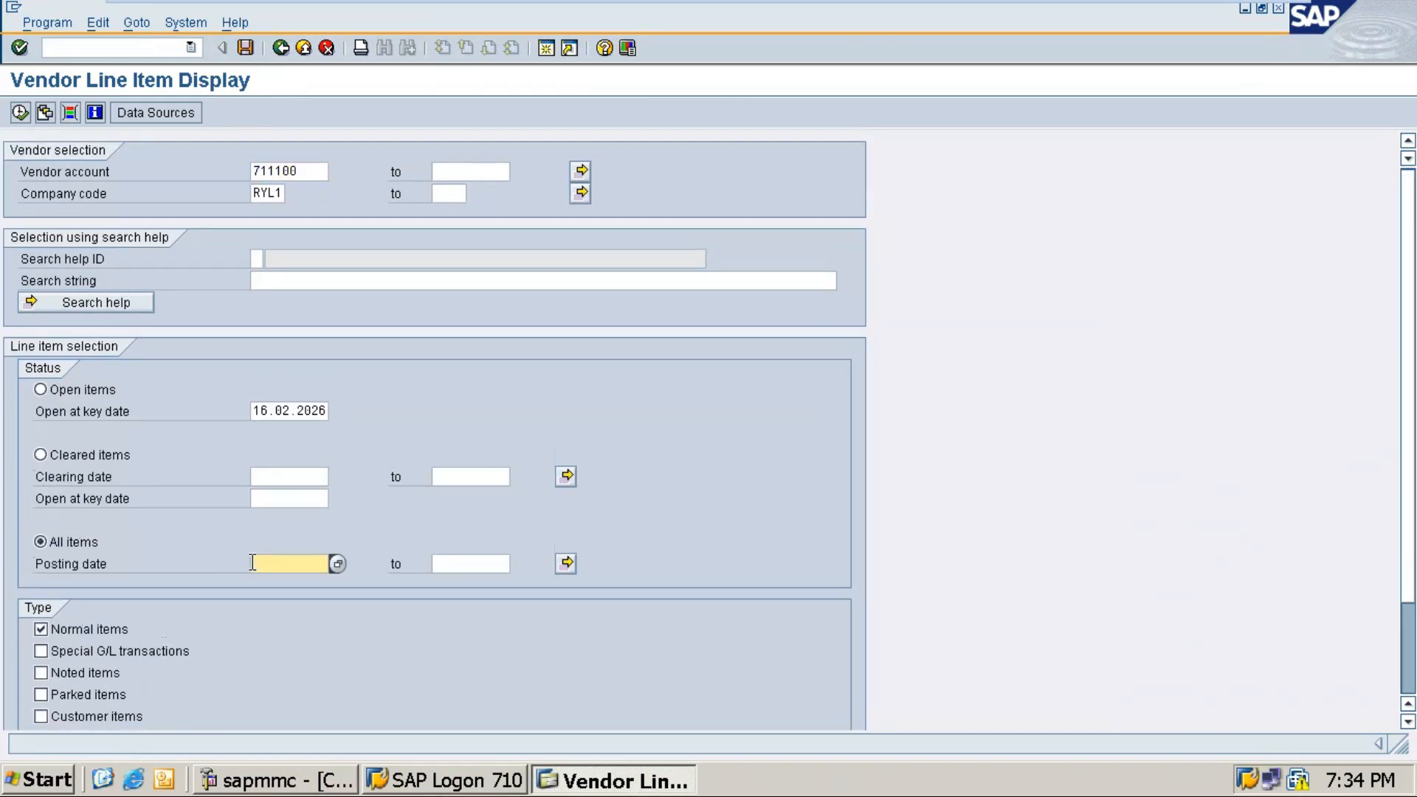
{"action": "left_click", "coordinate": [435, 194]}
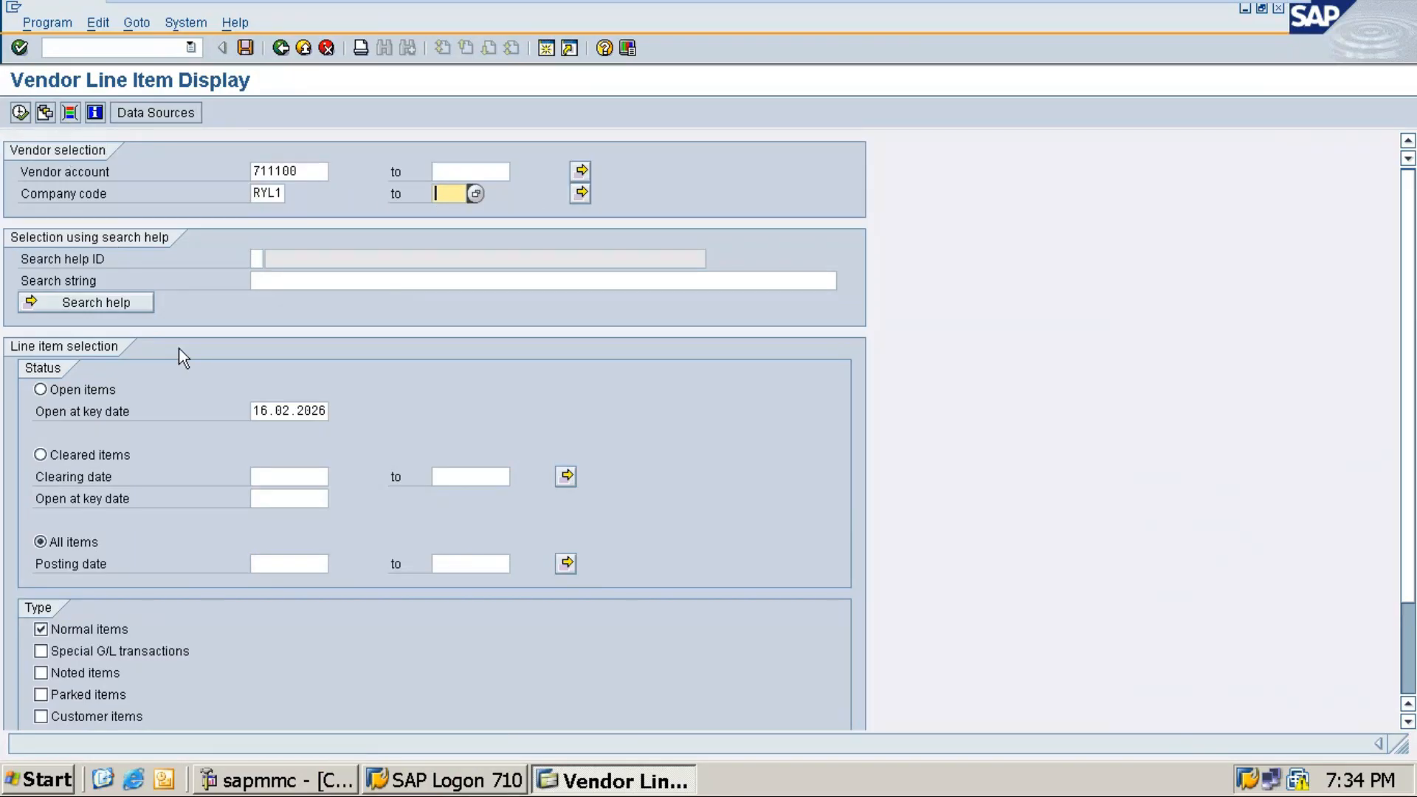
{"action": "scroll", "coordinate": [179, 349], "scroll_direction": "down", "scroll_amount": 1}
{"action": "scroll", "coordinate": [179, 358], "scroll_direction": "up", "scroll_amount": 1}
Run transaction /nf-53 for outgoing payments and set the document date to 16.02.2026.
{"action": "left_click", "coordinate": [171, 48]}
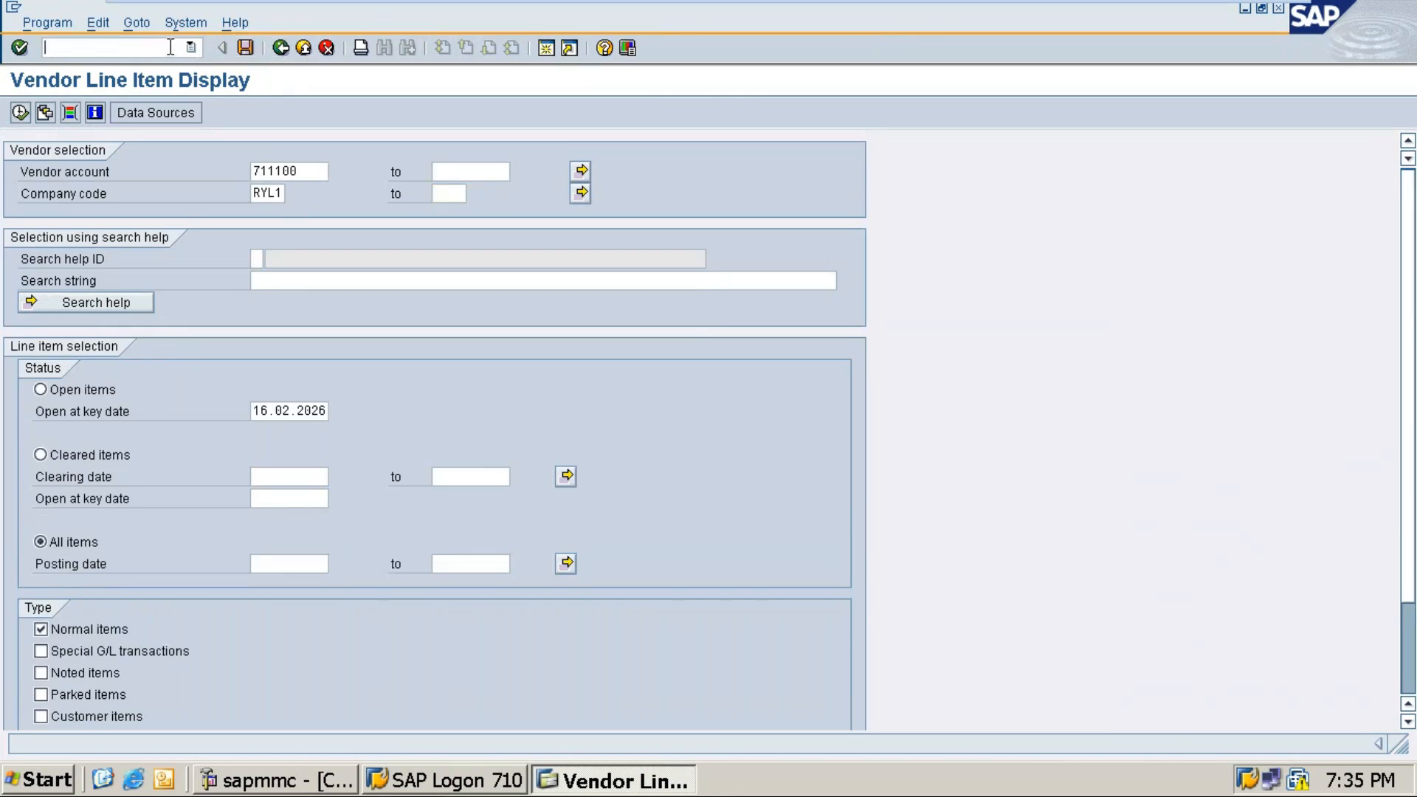
{"action": "left_click", "coordinate": [191, 47]}
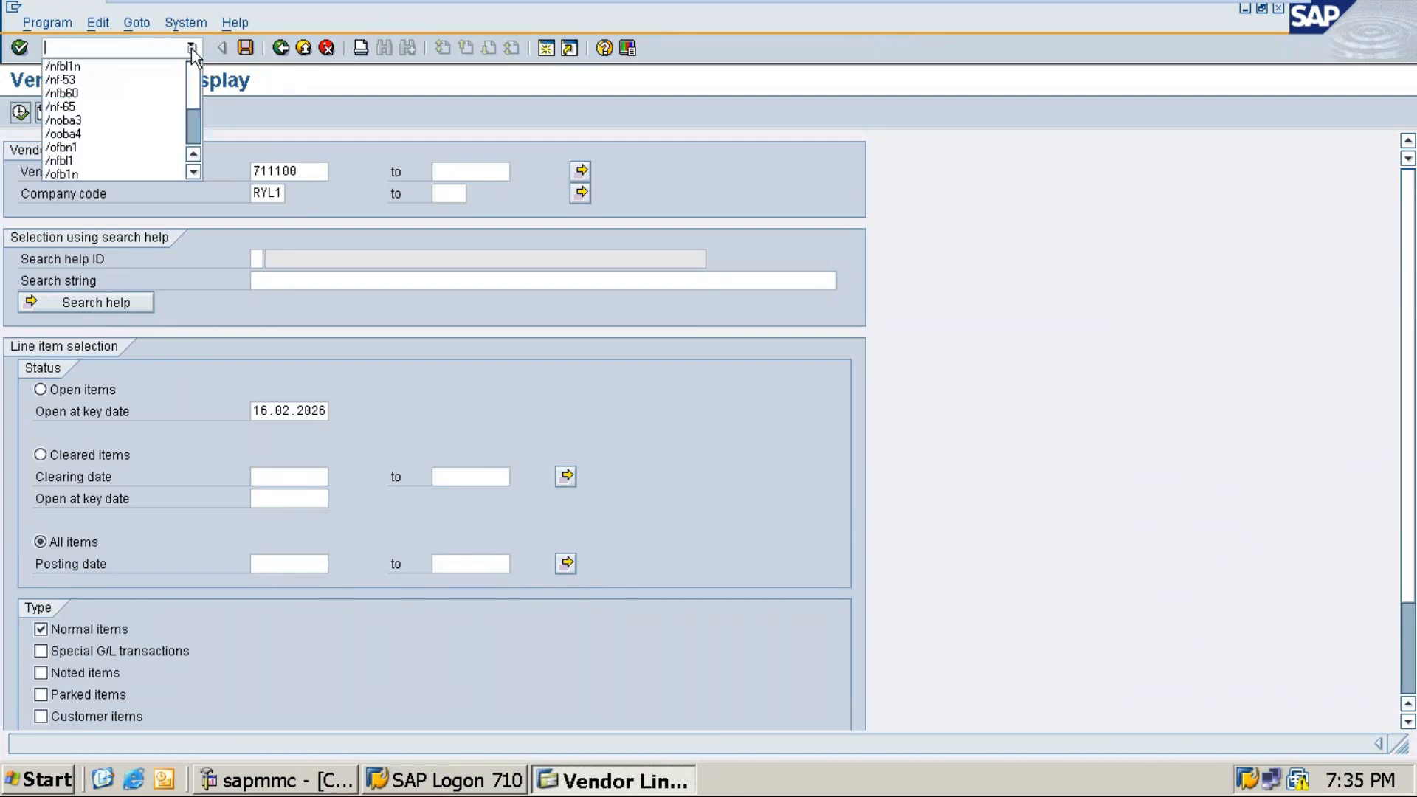
{"action": "left_click", "coordinate": [87, 79]}
{"action": "key", "text": "Return"}
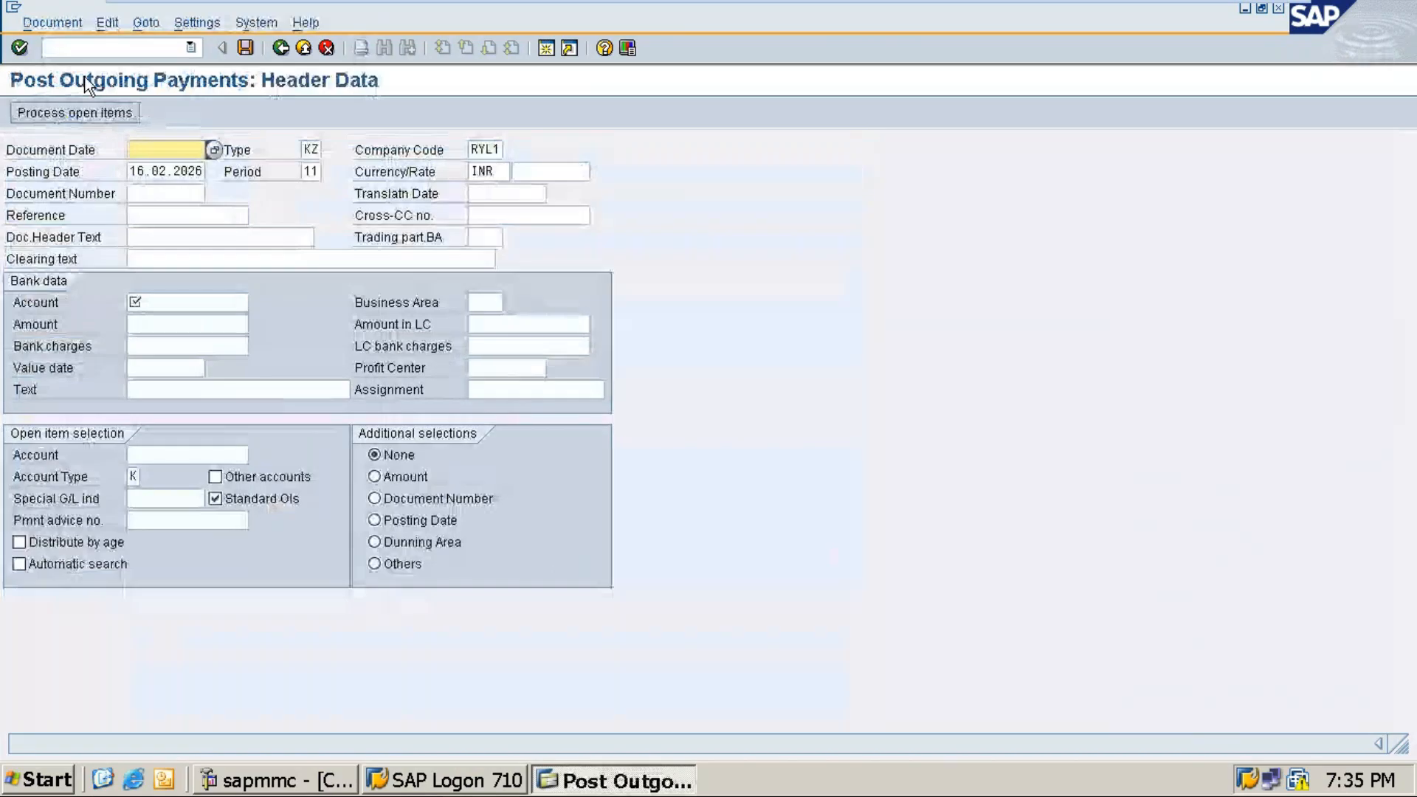
{"action": "type", "text": "16."}
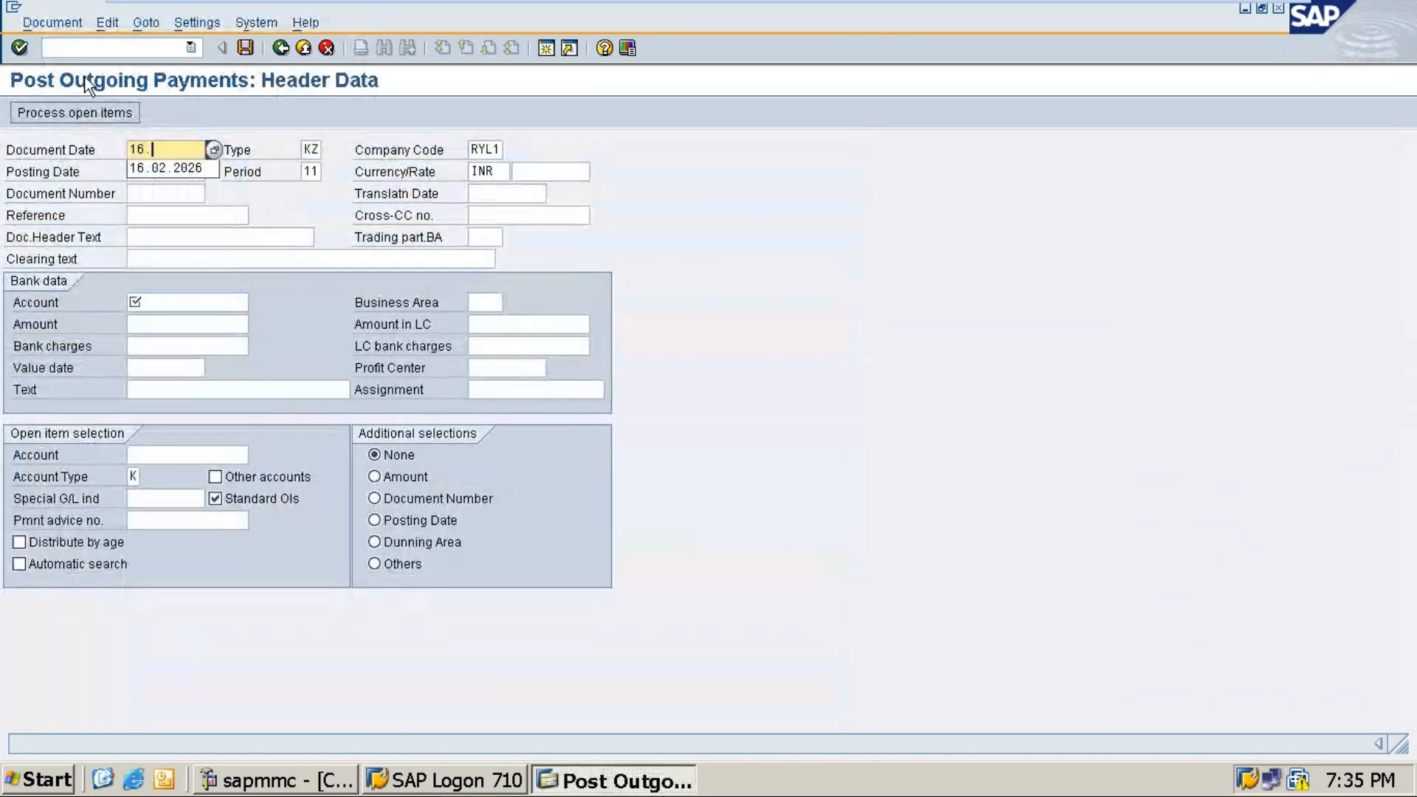
{"action": "type", "text": "02.2026"}
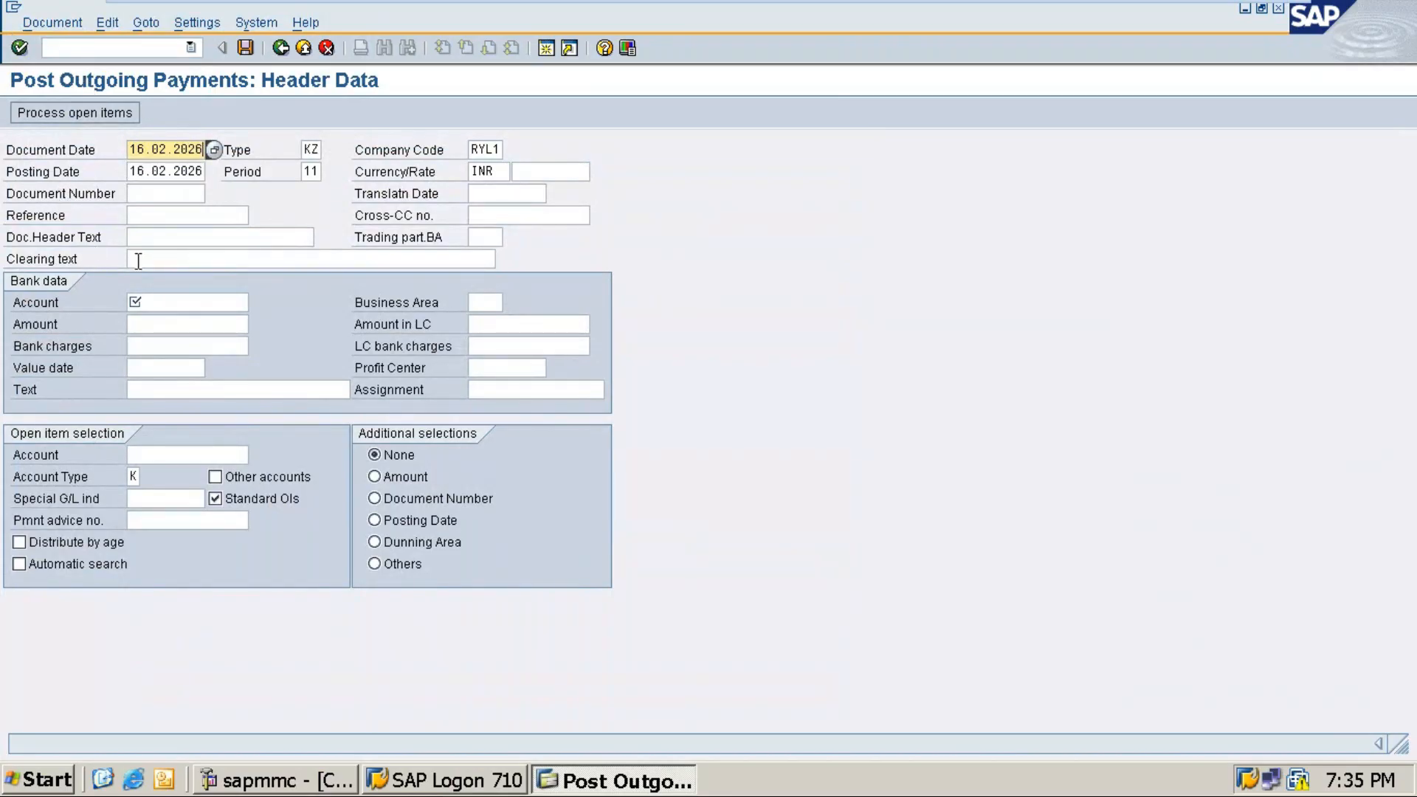
Choose G/L account 30001 from the account search as the bank data account and set the payment amount to 25000.
{"action": "left_click", "coordinate": [166, 309]}
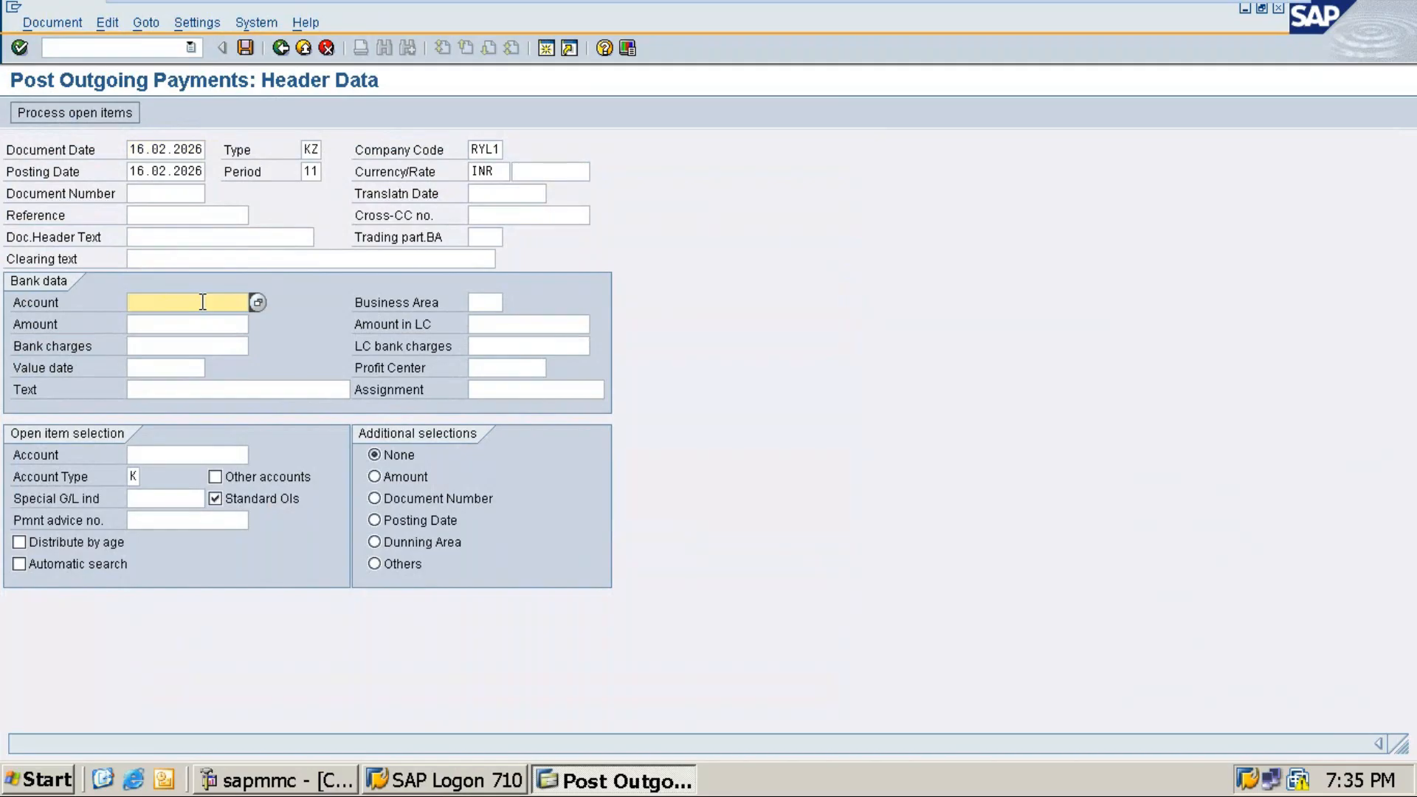
{"action": "left_click", "coordinate": [257, 303]}
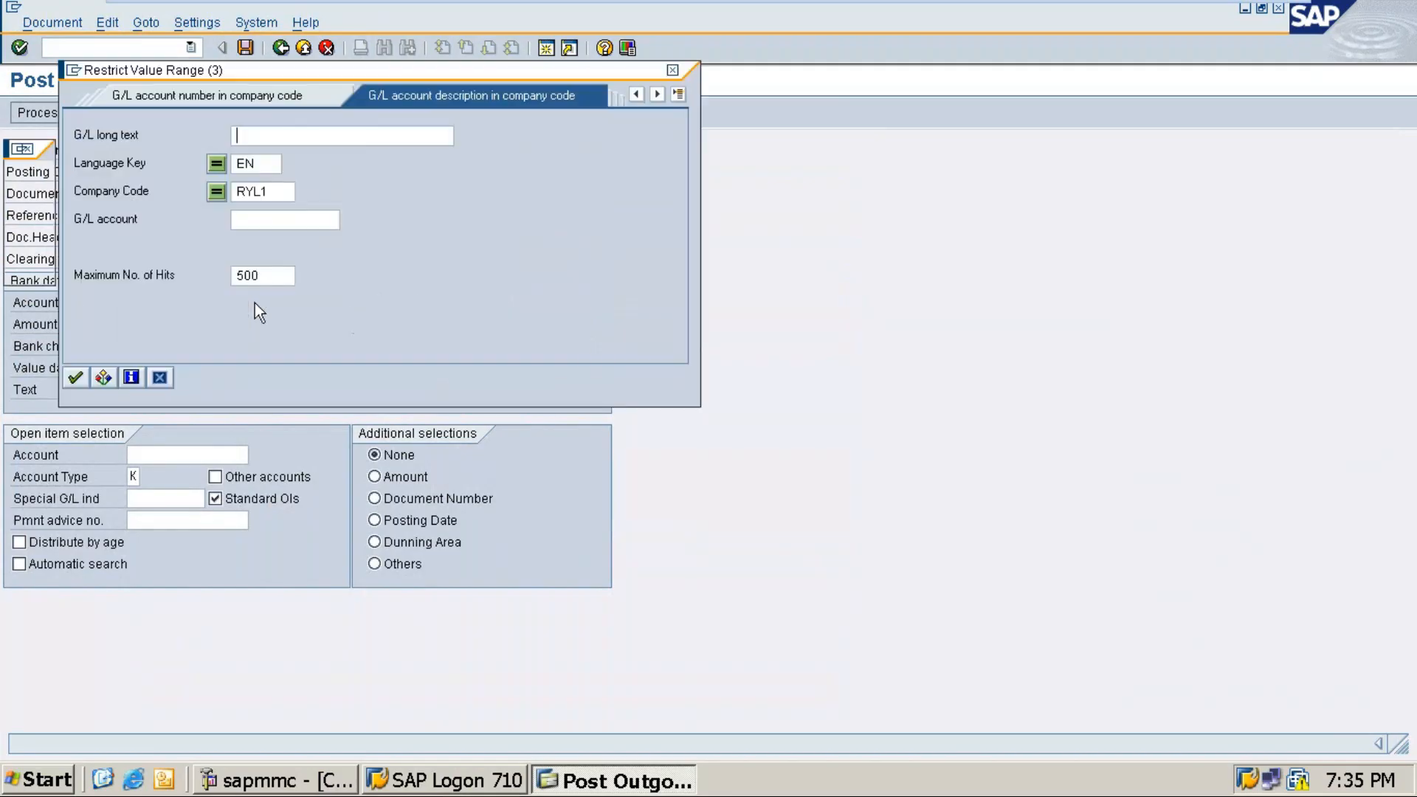
{"action": "key", "text": "Return"}
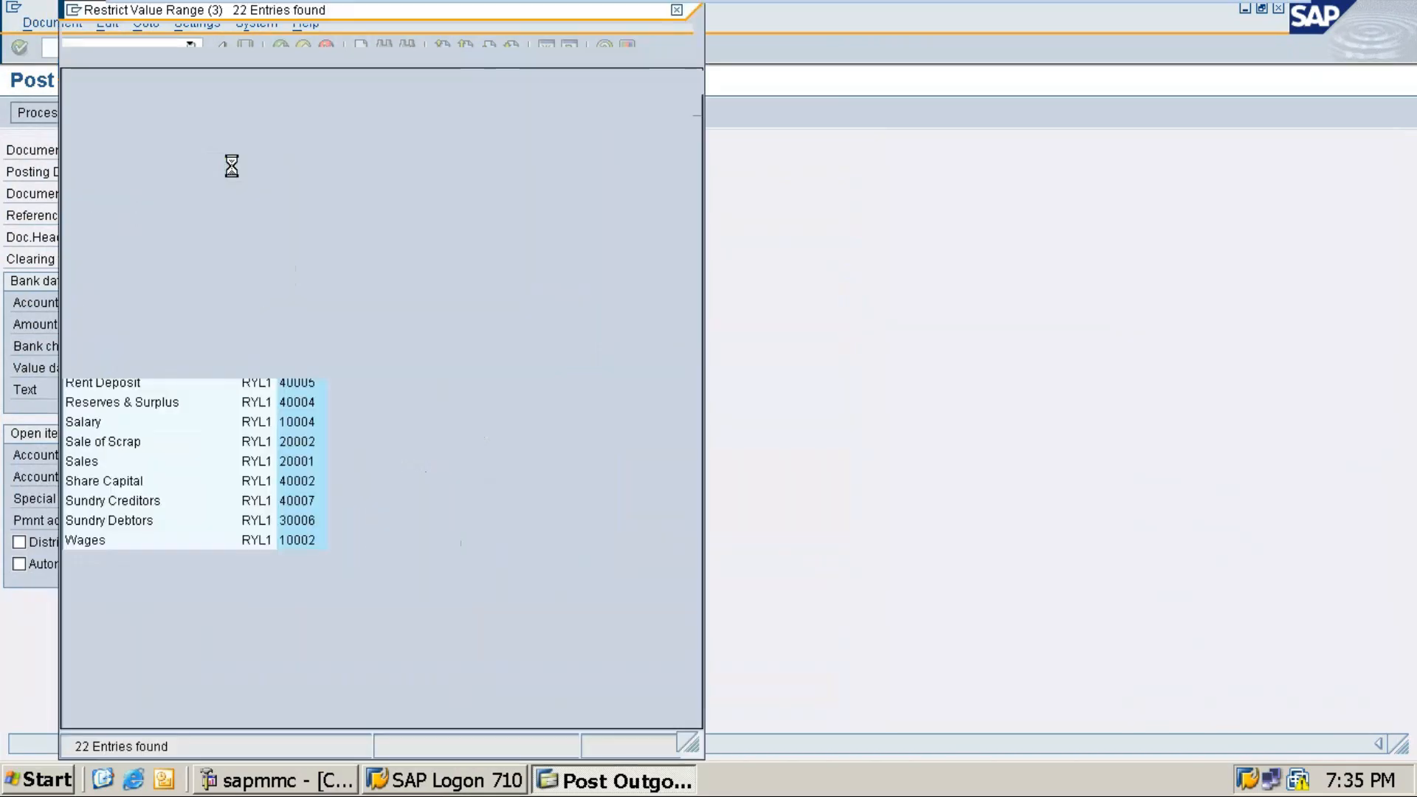
{"action": "double_click", "coordinate": [126, 151]}
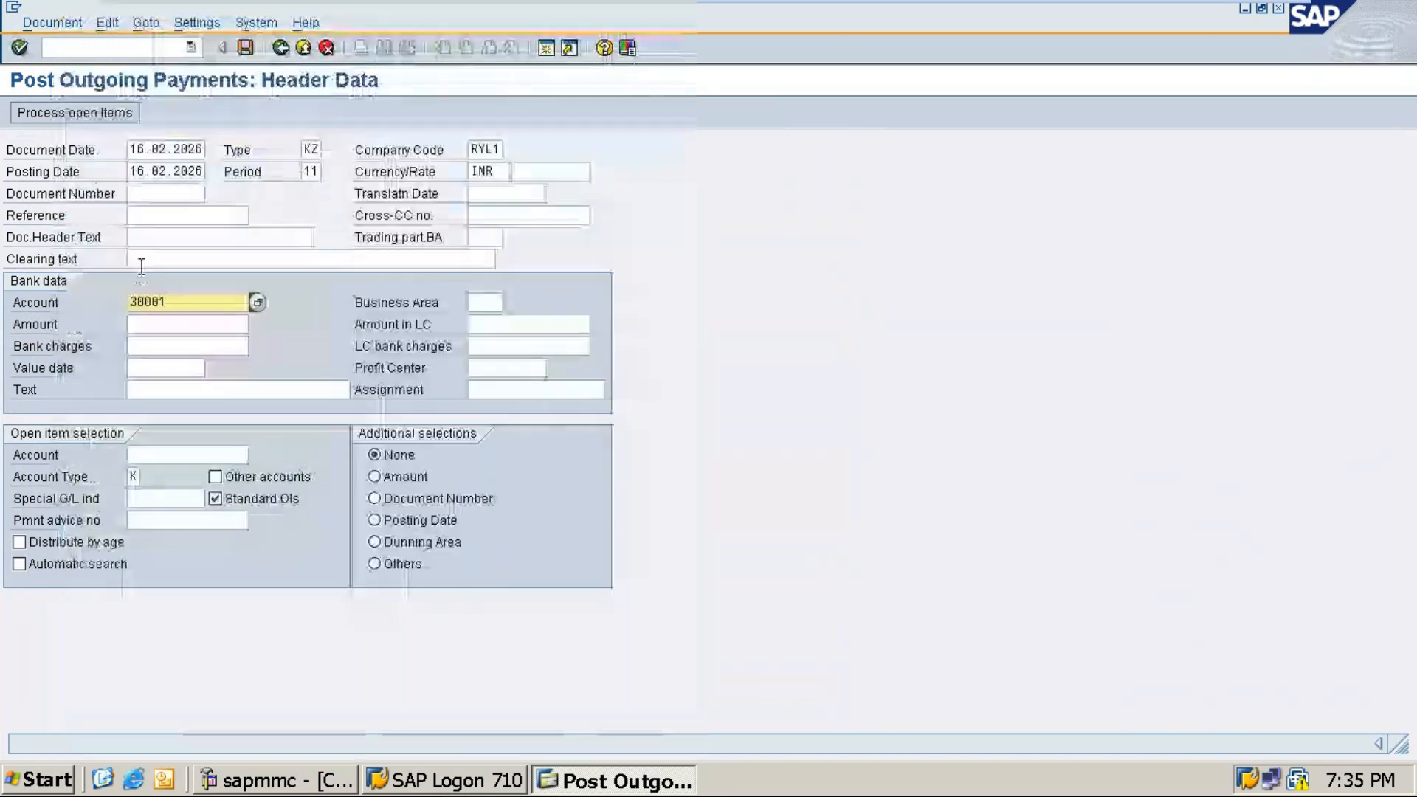
{"action": "left_click", "coordinate": [145, 324]}
{"action": "type", "text": "25000"}
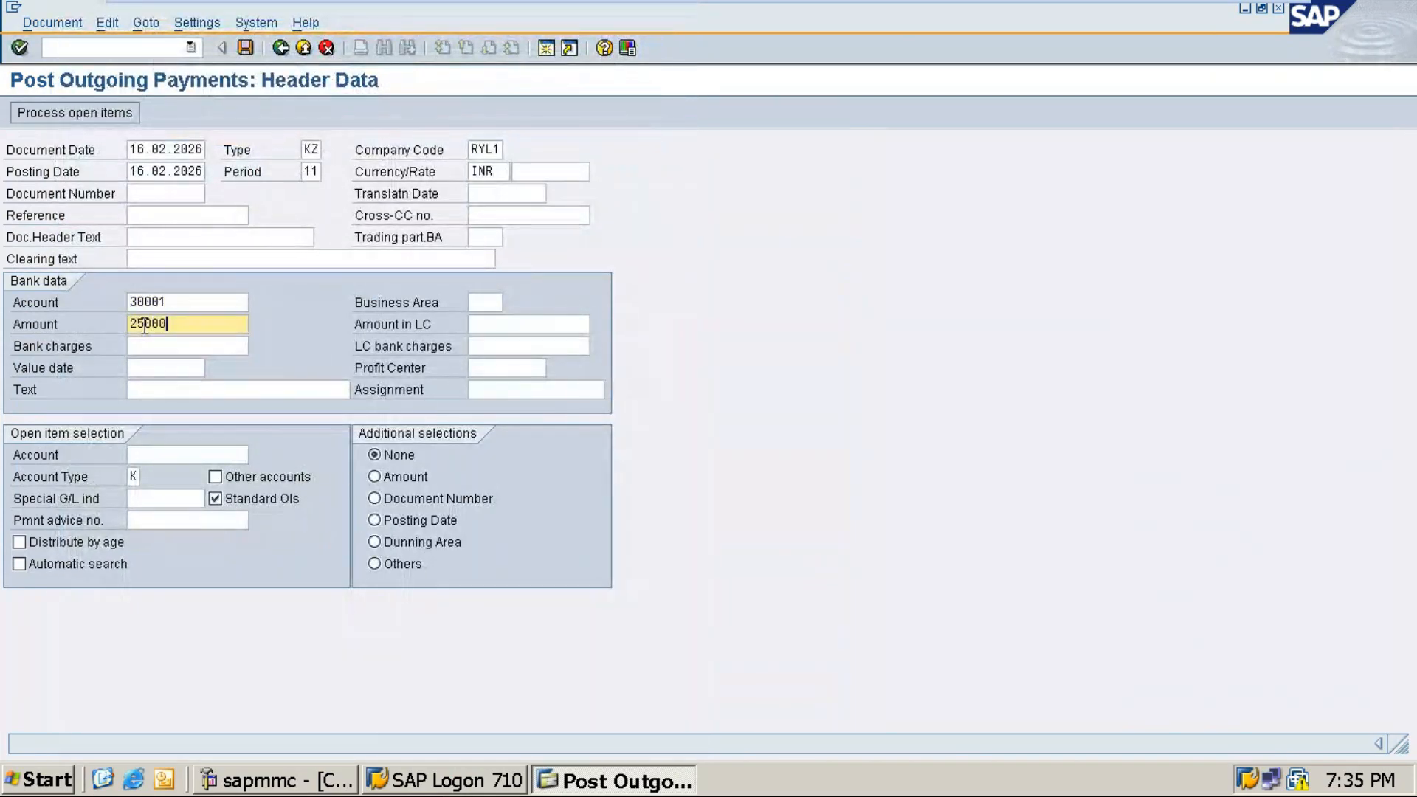
Set the bank data text to "payment against Royal purchase 2 - part 2", reusing the earlier payment text.
{"action": "left_click", "coordinate": [145, 394]}
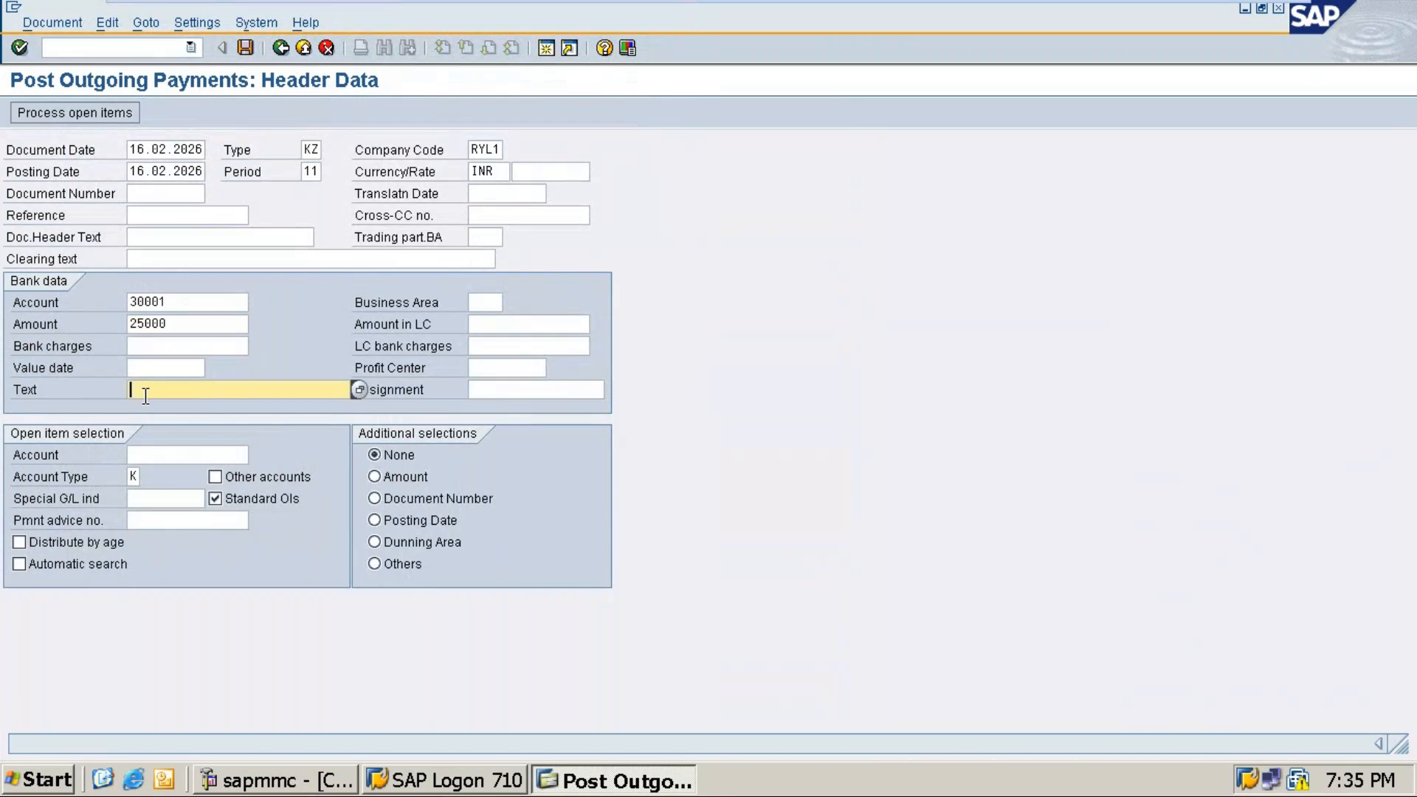
{"action": "type", "text": "p"}
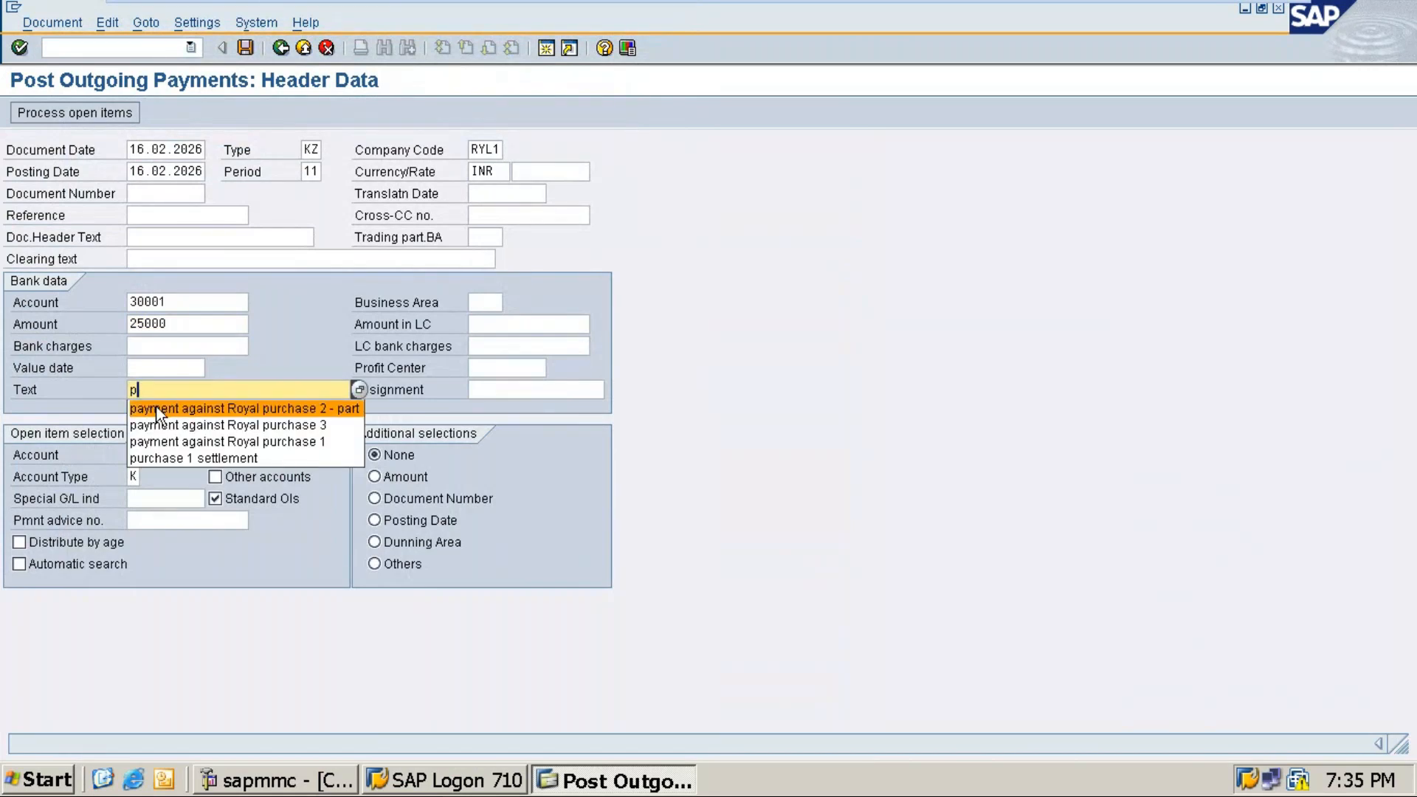
{"action": "left_click", "coordinate": [157, 409]}
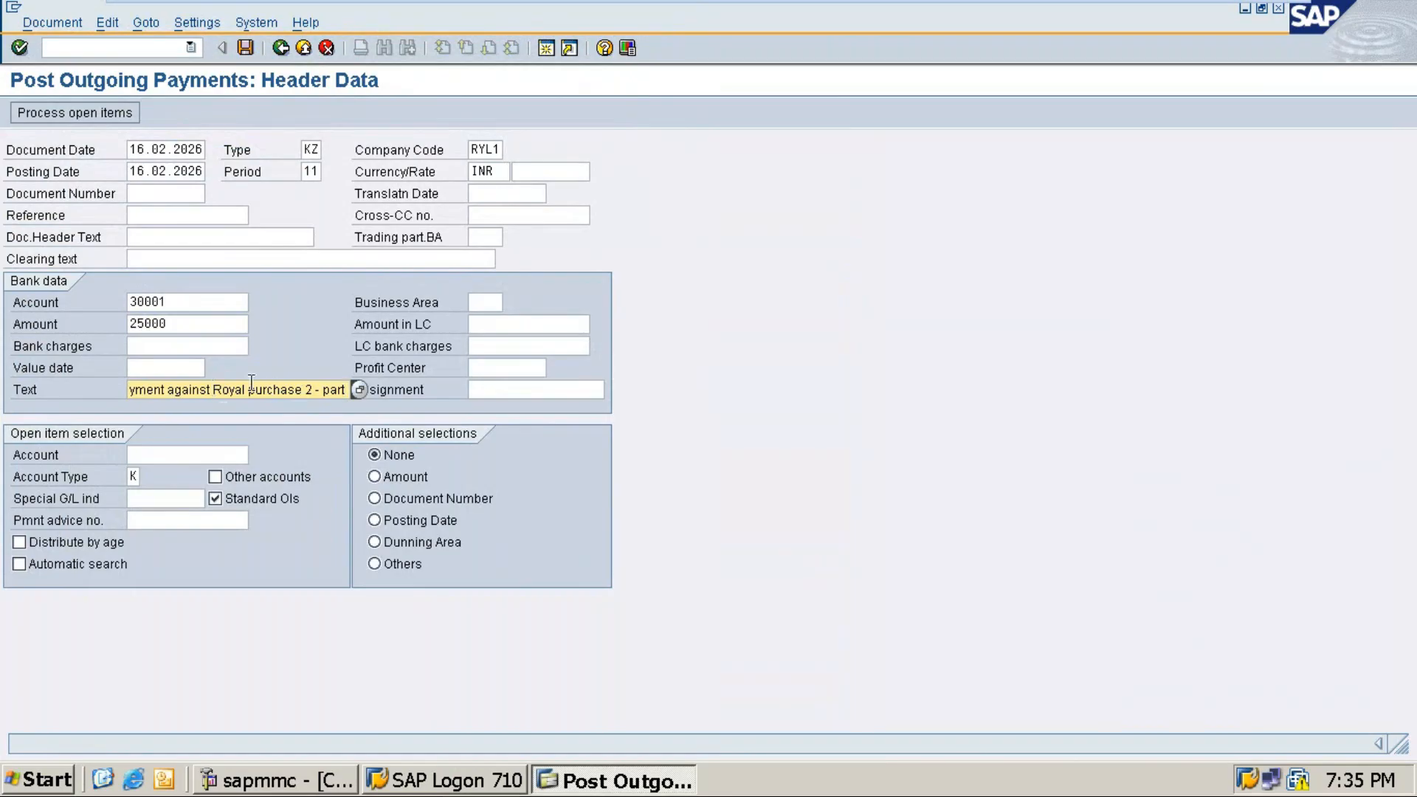
{"action": "type", "text": "2"}
Select the vendor Lalitha Distribution Ltd from the company code vendor search as the open item account and process its open items.
{"action": "left_click", "coordinate": [183, 452]}
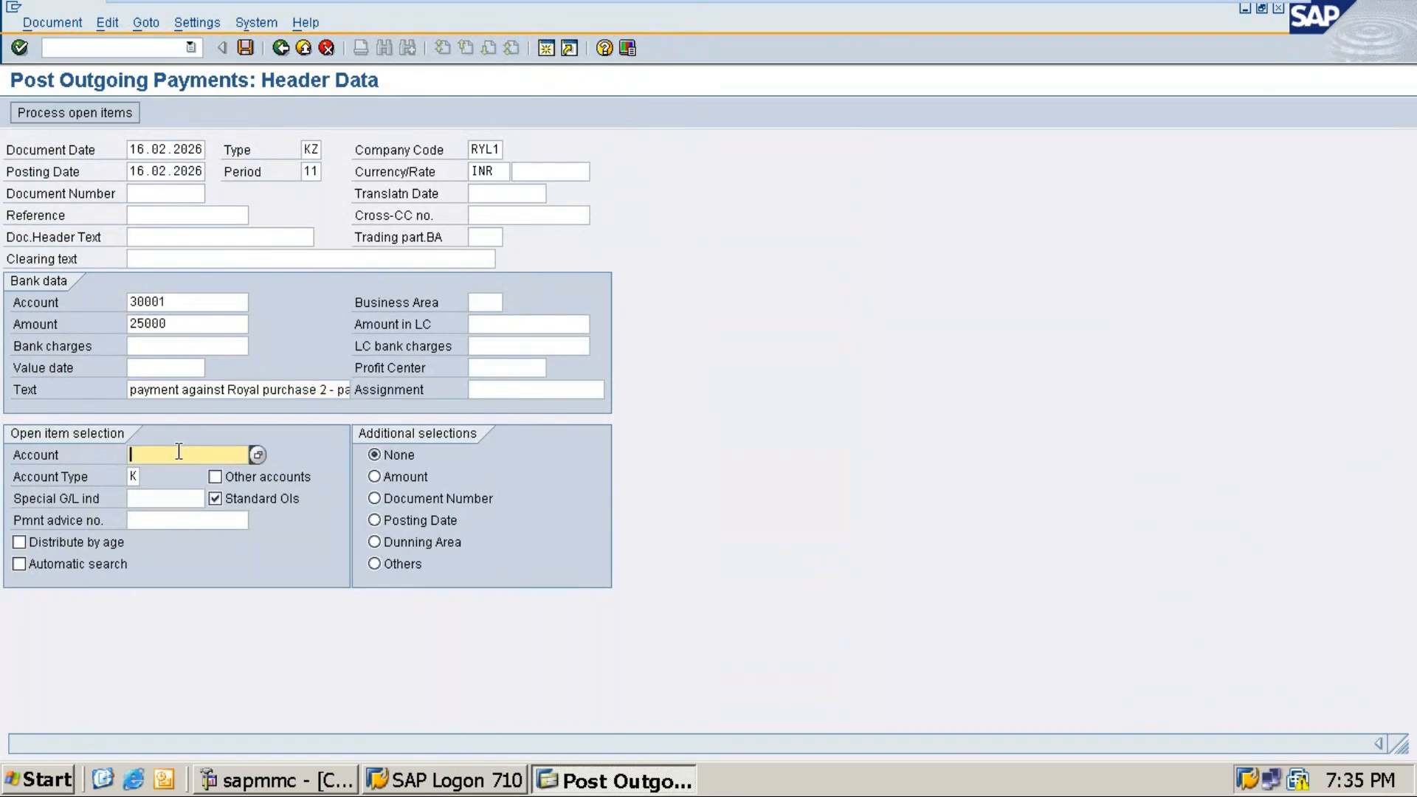
{"action": "key", "text": "F4"}
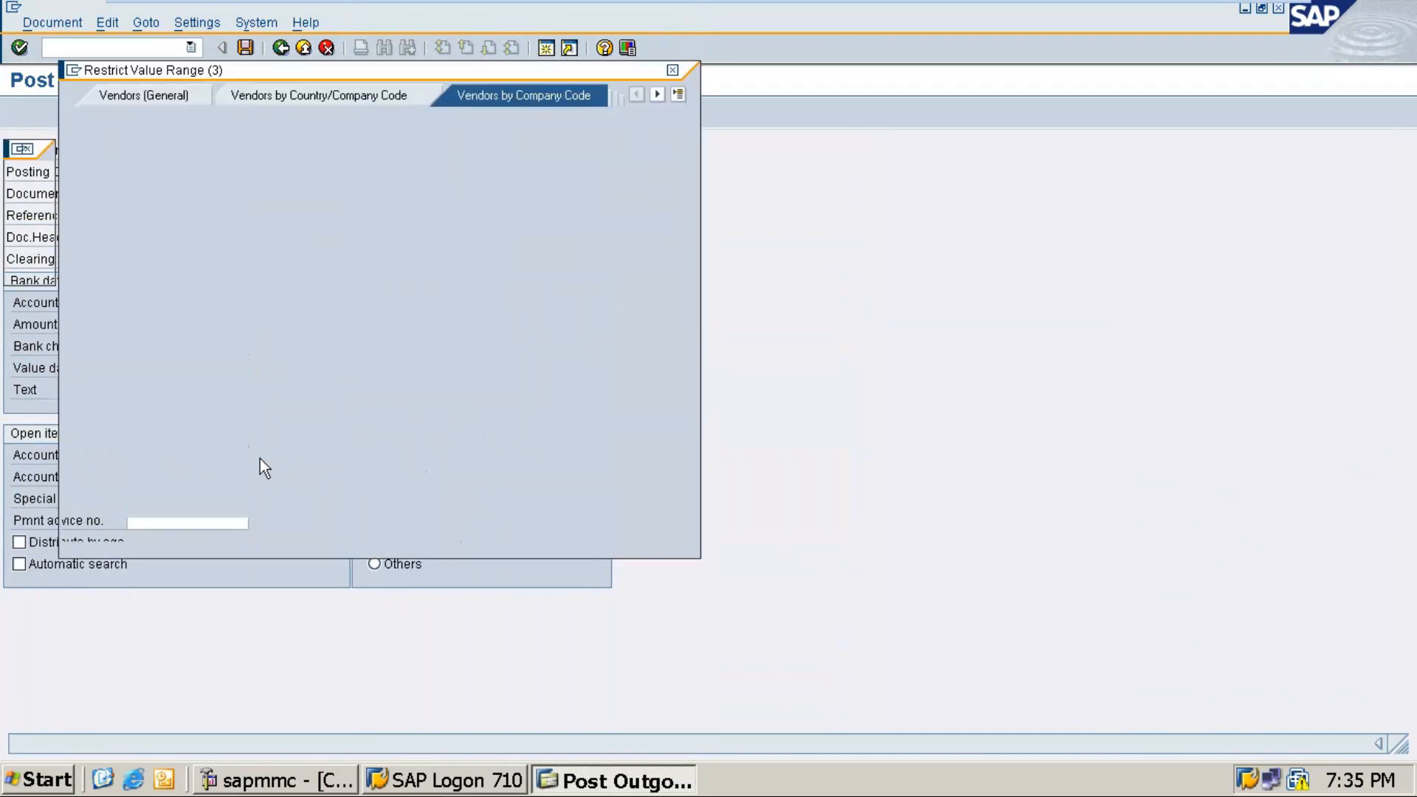
{"action": "key", "text": "Return"}
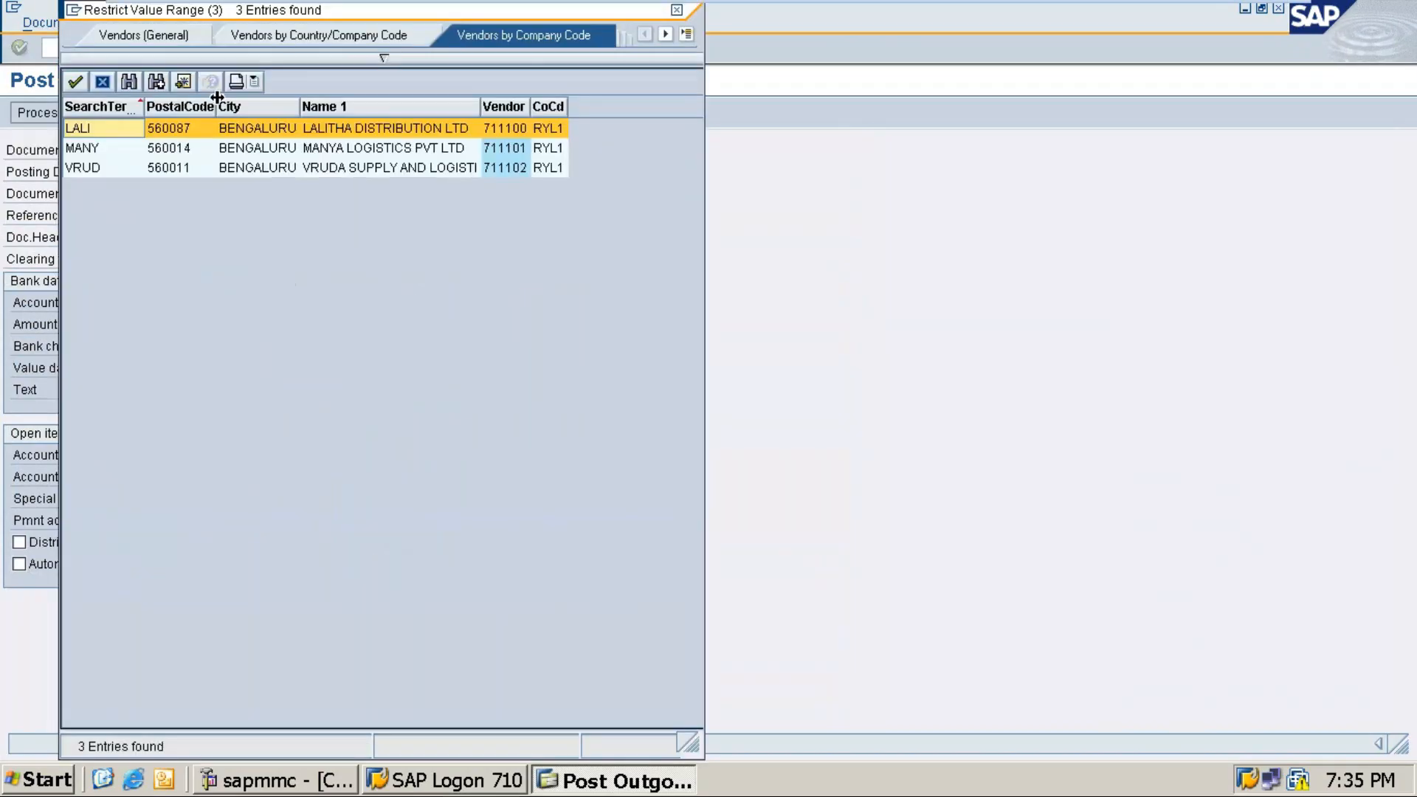
{"action": "double_click", "coordinate": [86, 127]}
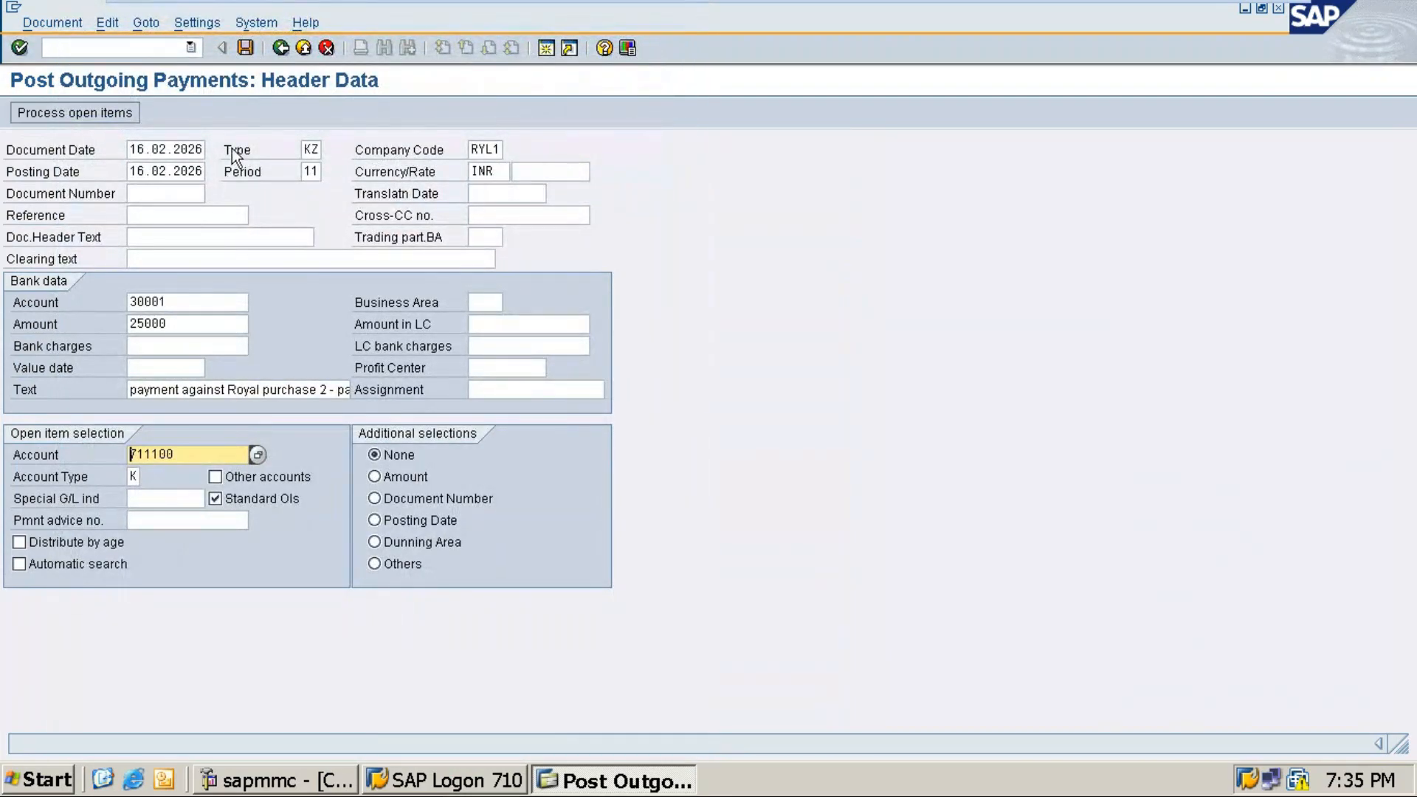
{"action": "left_click", "coordinate": [93, 114]}
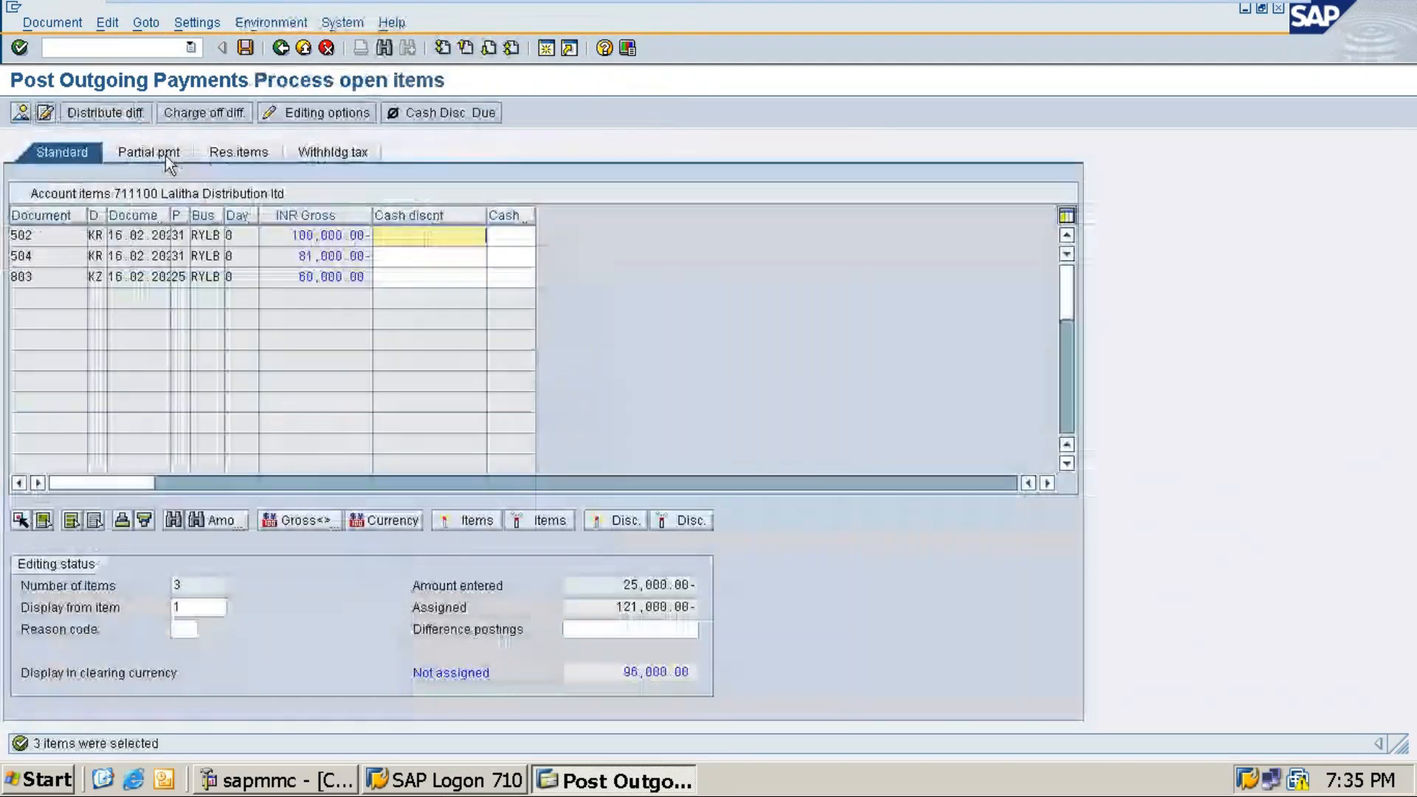
In the partial payment view, deactivate the 81,000 invoice 504 and the 60,000 payment 803.
{"action": "left_click", "coordinate": [155, 152]}
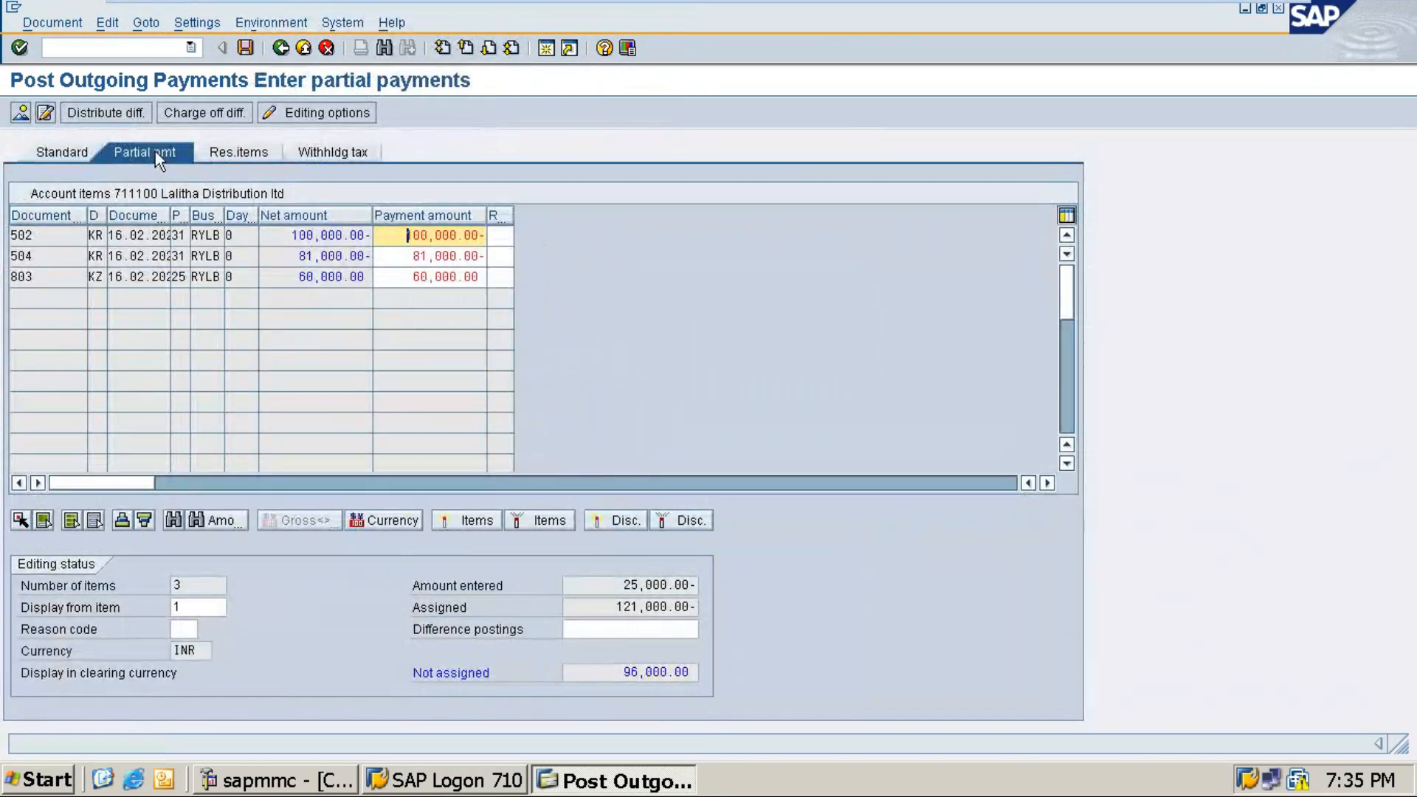
{"action": "left_click", "coordinate": [332, 277]}
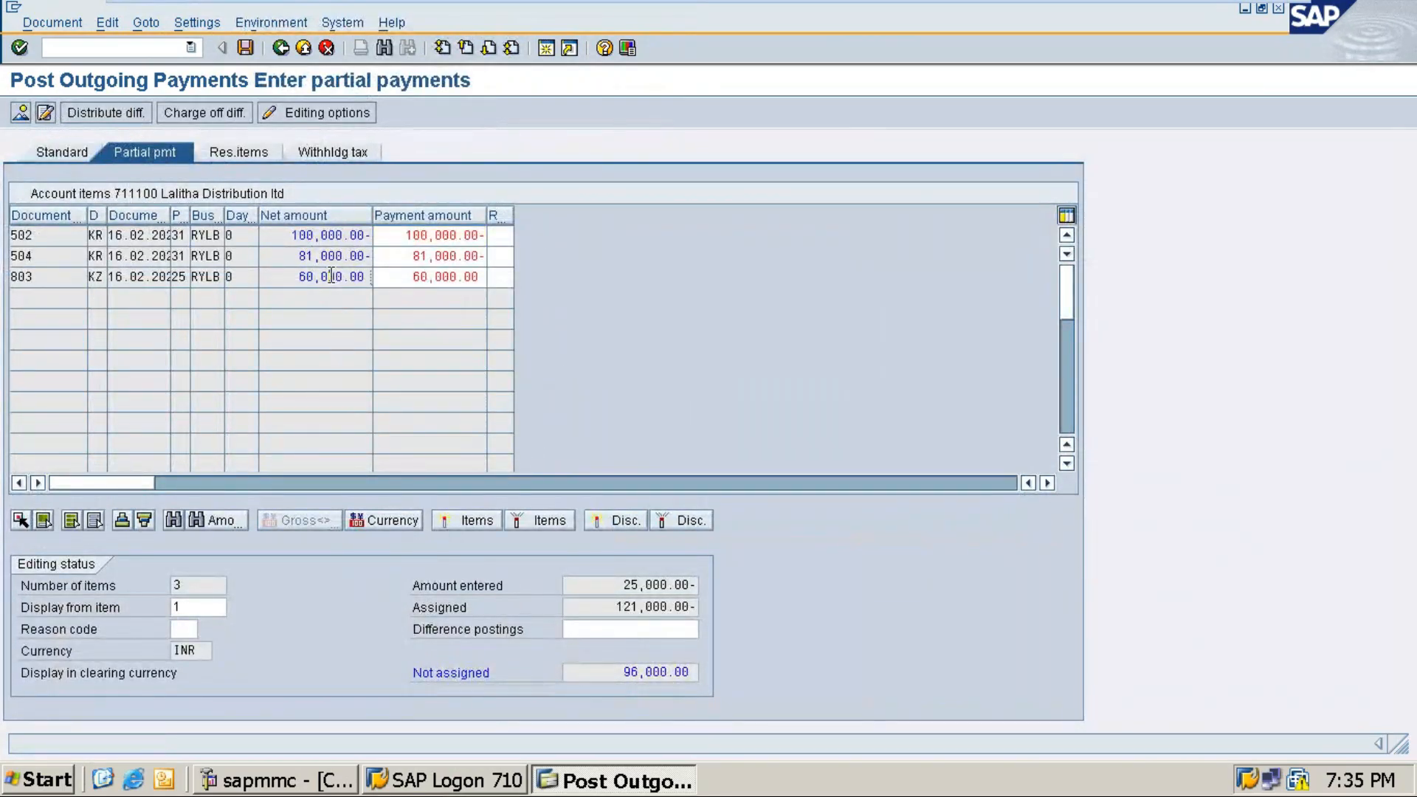
{"action": "double_click", "coordinate": [332, 276]}
{"action": "double_click", "coordinate": [321, 255]}
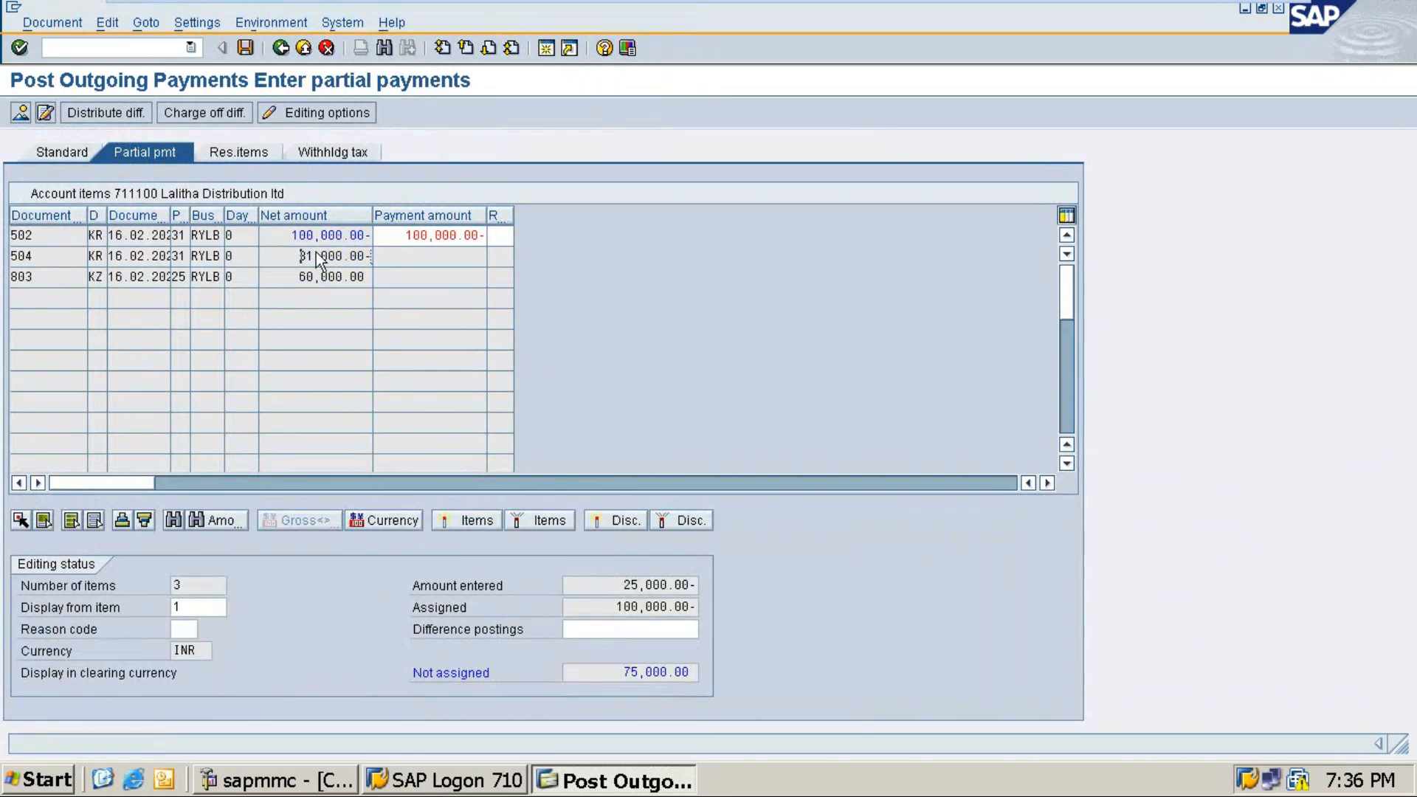
Set the partial payment amount for invoice 502 to 25000 and post the outgoing payment.
{"action": "left_click", "coordinate": [479, 235]}
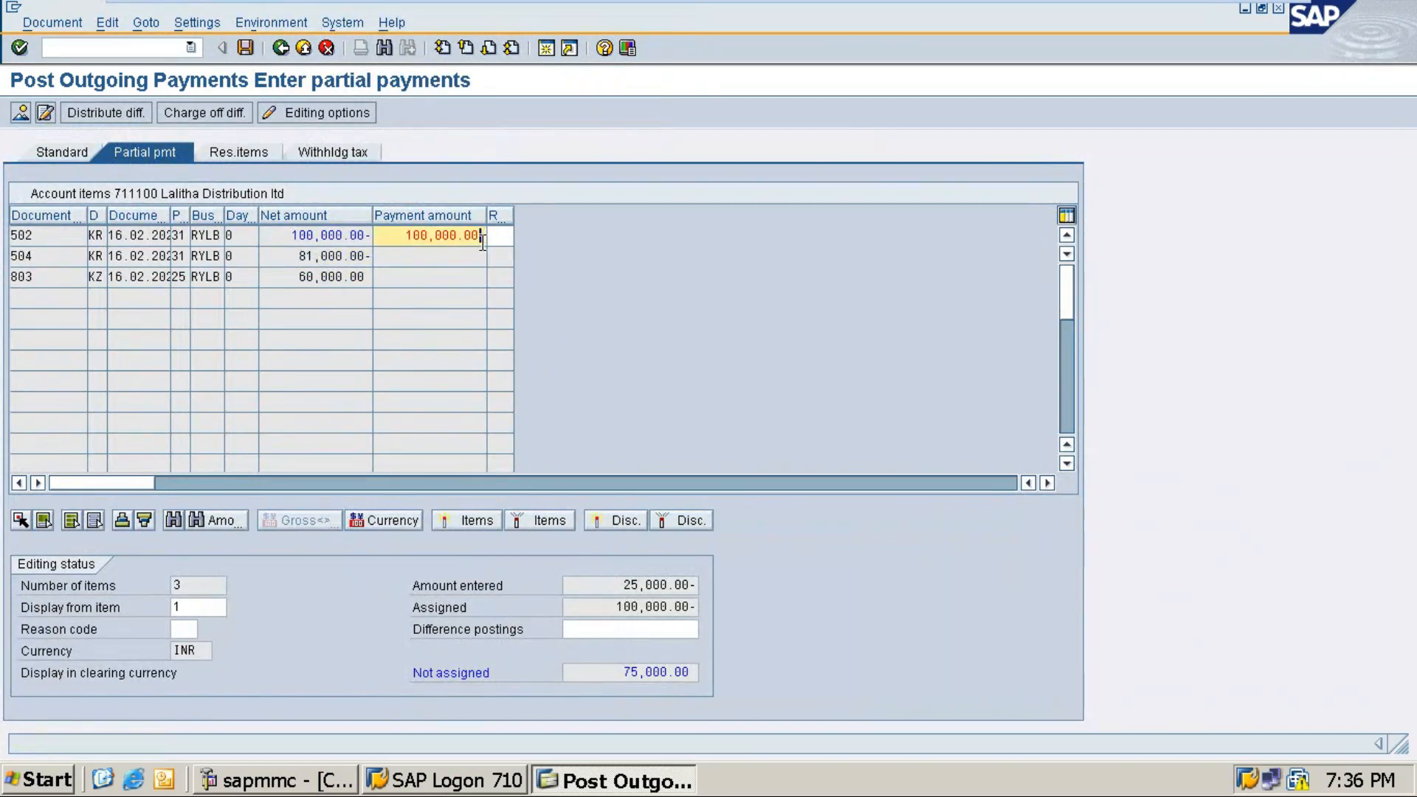
{"action": "key", "text": "BackSpace"}
{"action": "key", "text": "BackSpace"}
{"action": "key", "text": "BackSpace"}
{"action": "key", "text": "BackSpace"}
{"action": "key", "text": "BackSpace"}
{"action": "key", "text": "BackSpace"}
{"action": "key", "text": "BackSpace"}
{"action": "key", "text": "BackSpace"}
{"action": "key", "text": "BackSpace"}
{"action": "key", "text": "BackSpace"}
{"action": "key", "text": "BackSpace"}
{"action": "type", "text": "25"}
{"action": "type", "text": "000"}
{"action": "key", "text": "Return"}
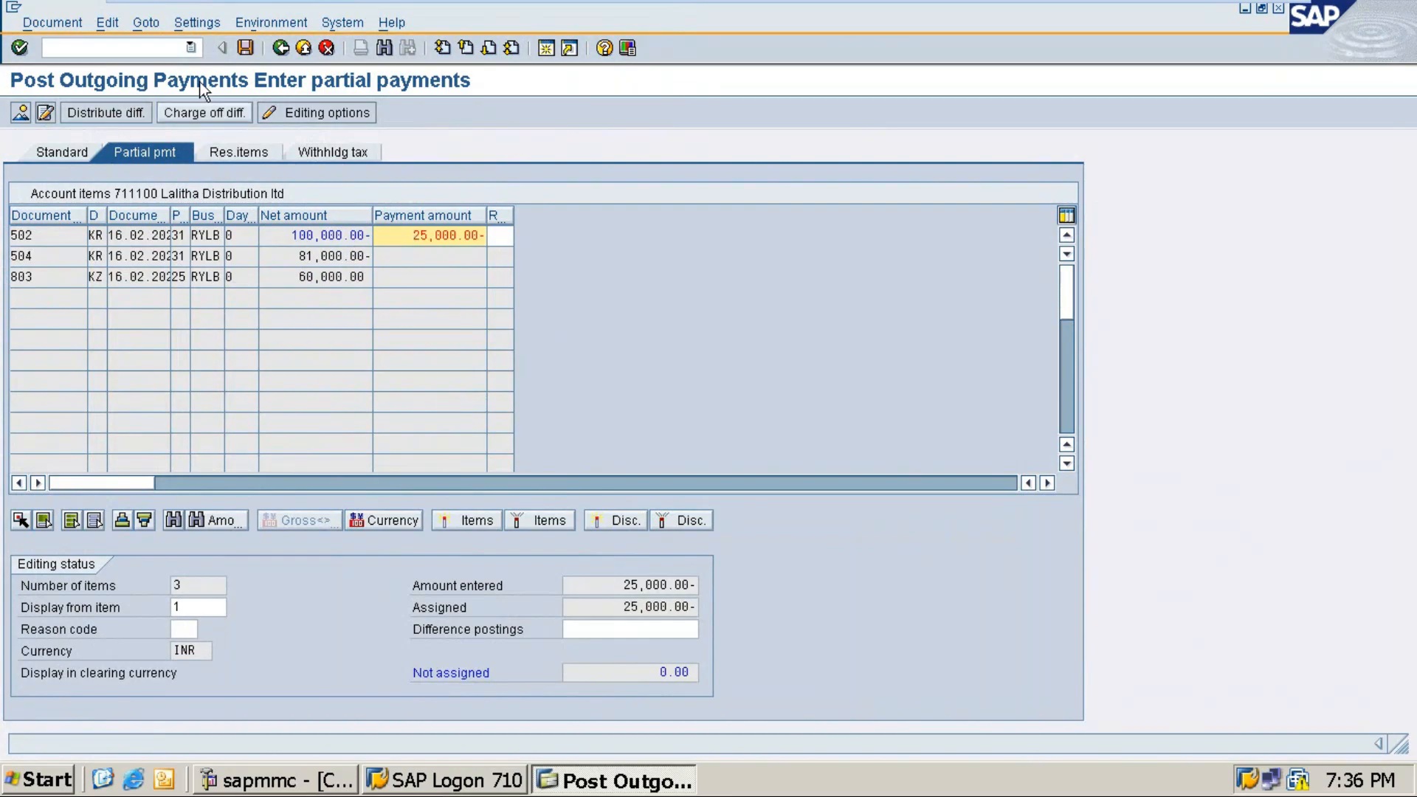
{"action": "left_click", "coordinate": [247, 49]}
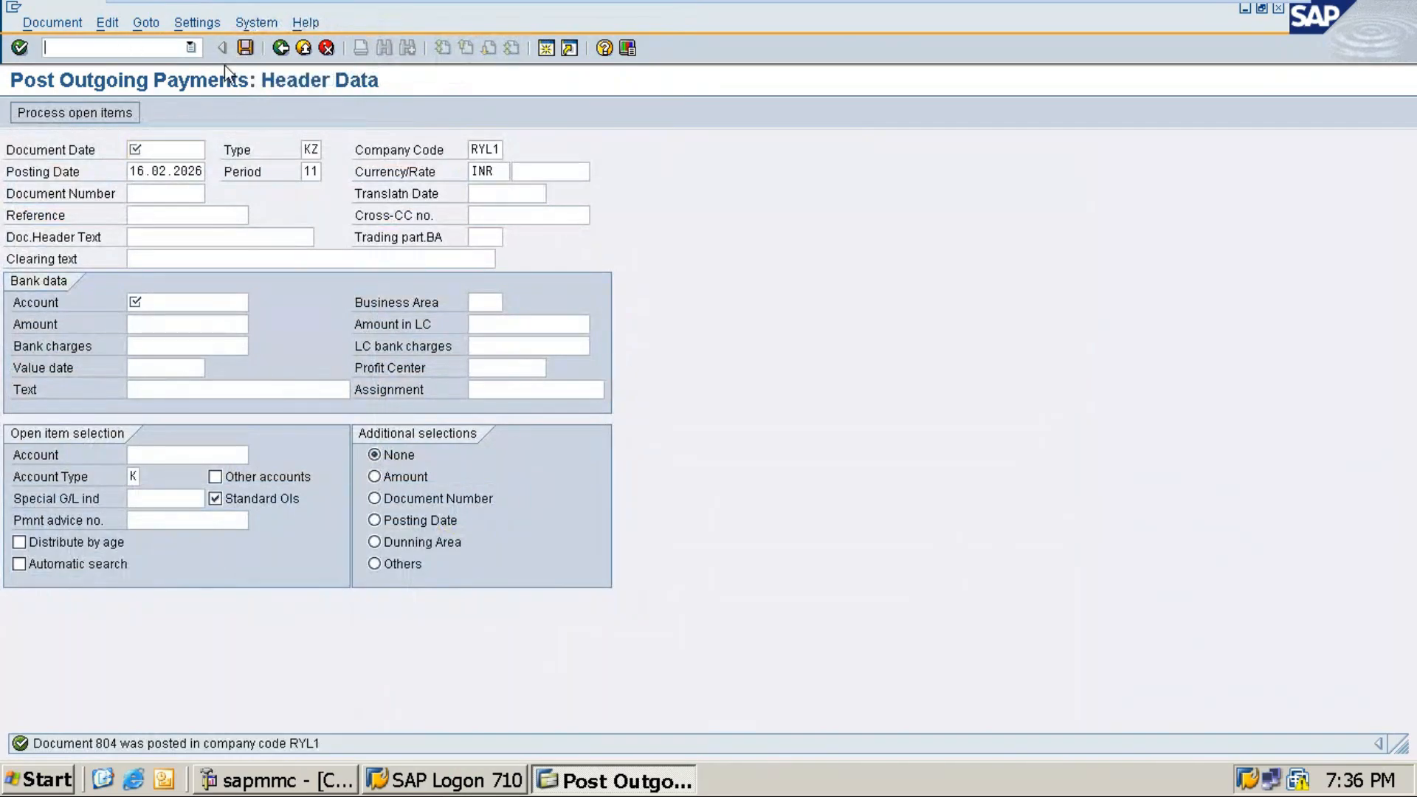
Open the vendor line item display and list all items, open and cleared, for Lalitha Distribution Ltd.
{"action": "left_click", "coordinate": [191, 48]}
{"action": "left_click", "coordinate": [102, 81]}
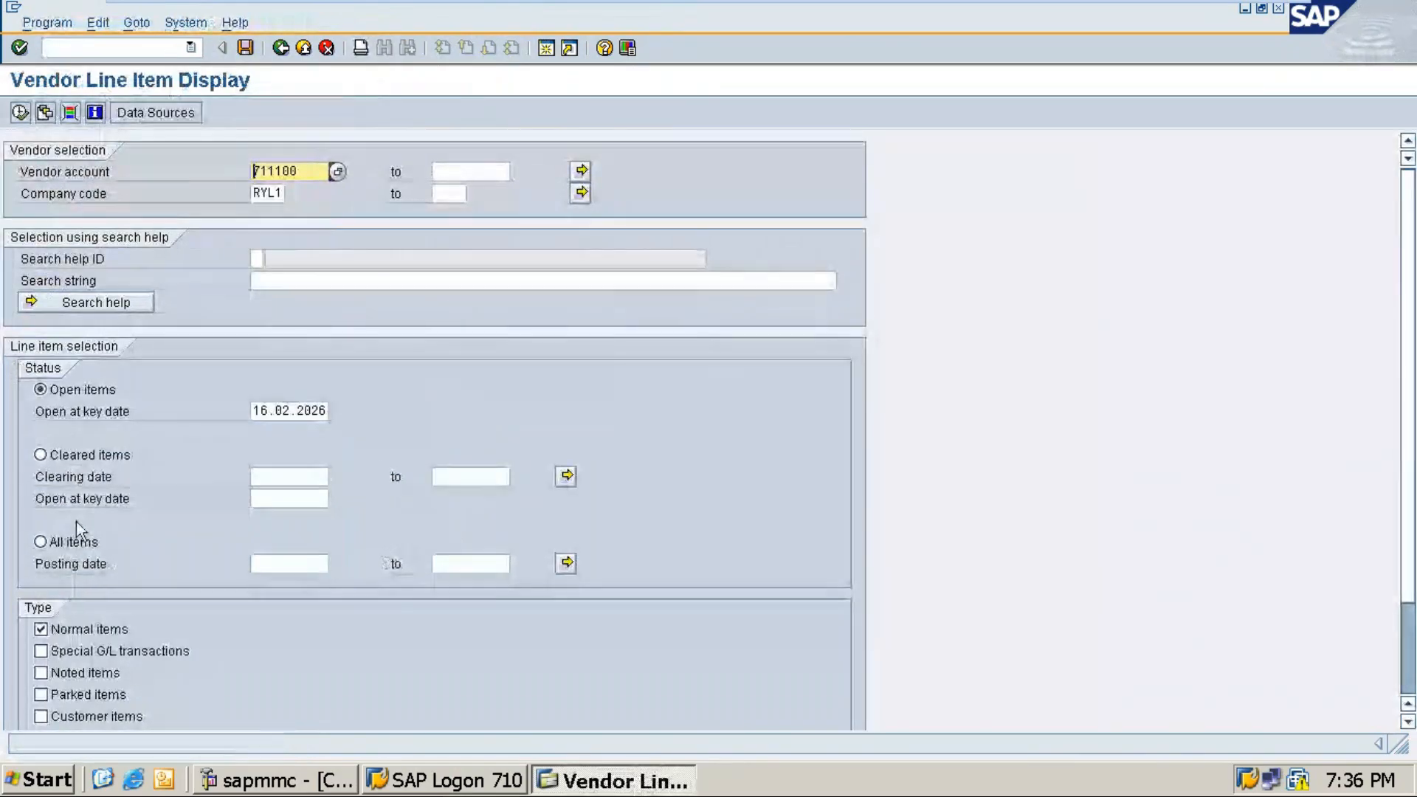
{"action": "left_click", "coordinate": [45, 541]}
{"action": "left_click", "coordinate": [20, 112]}
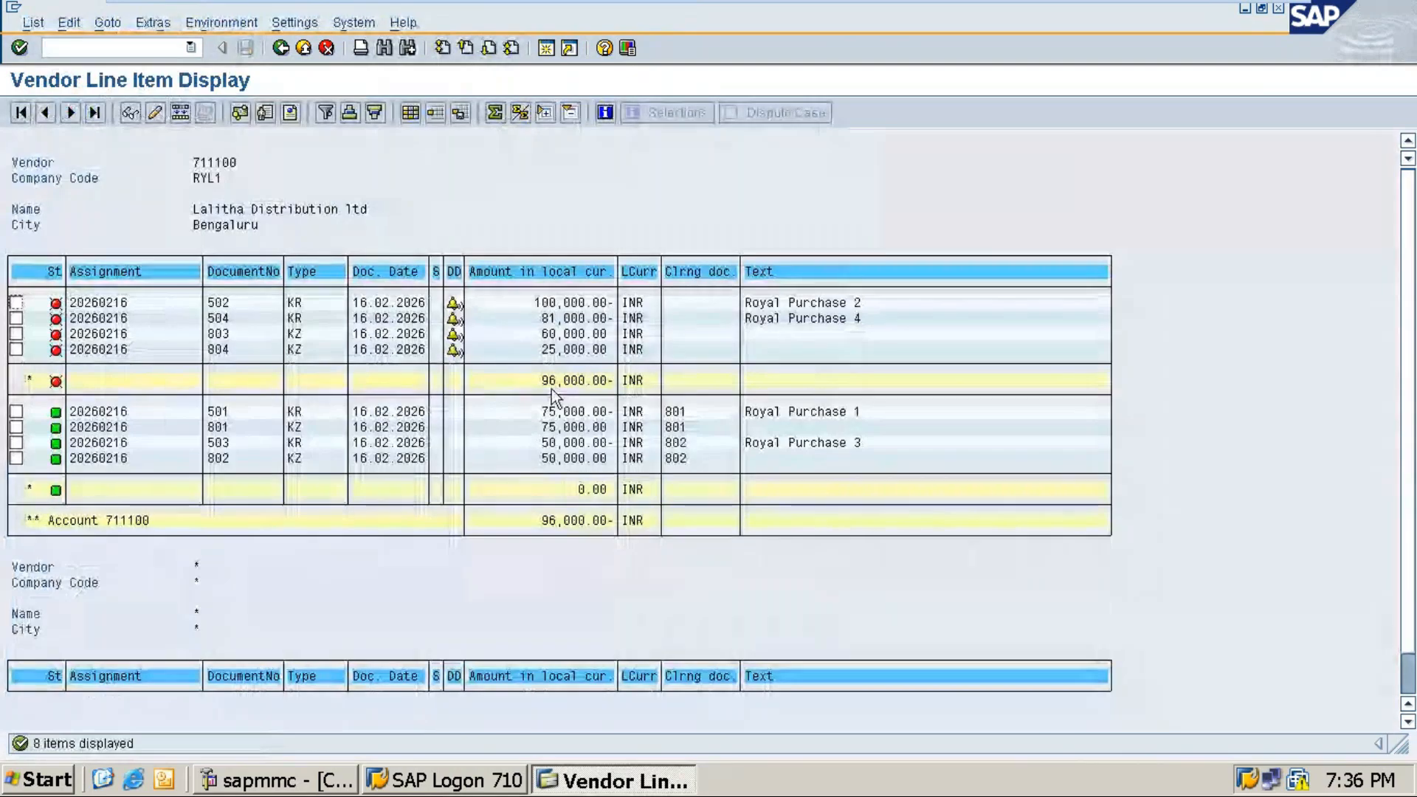
{"action": "left_click", "coordinate": [531, 318]}
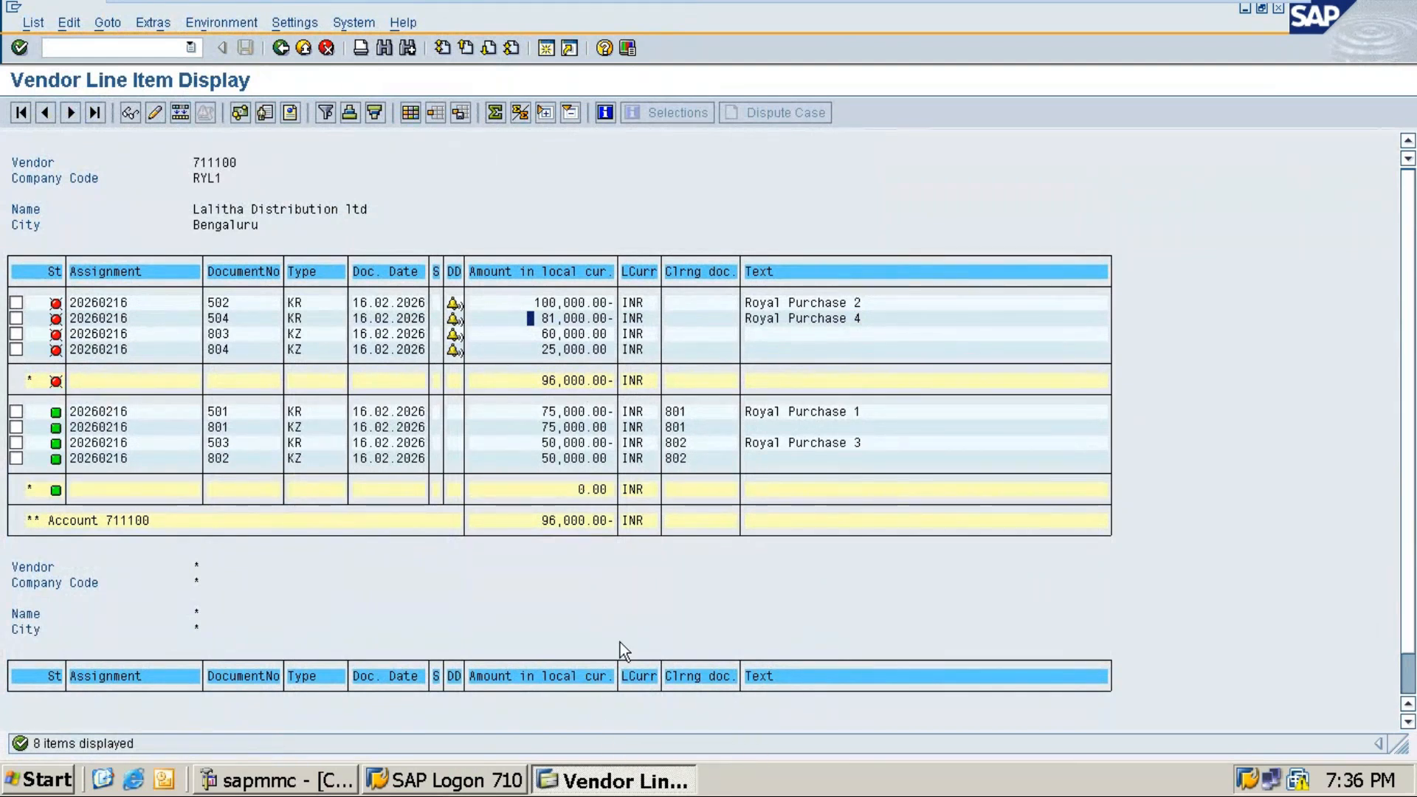
Switch to the Word notes and add a bullet below the cash payment note reading "Paid to Lalitha Distribution ltd Rs.".
{"action": "left_click", "coordinate": [1231, 16]}
{"action": "mouse_move", "coordinate": [727, 773]}
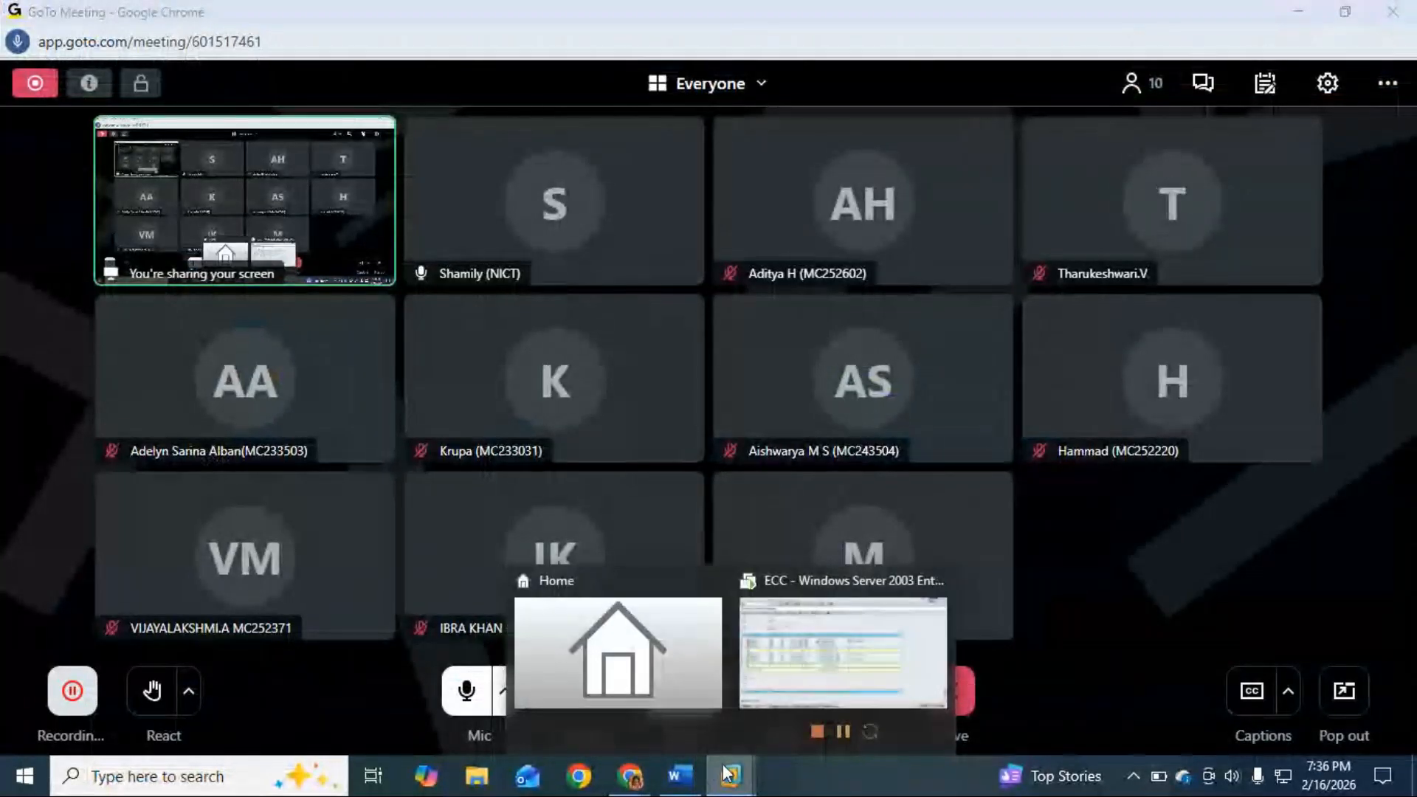
{"action": "left_click", "coordinate": [680, 775]}
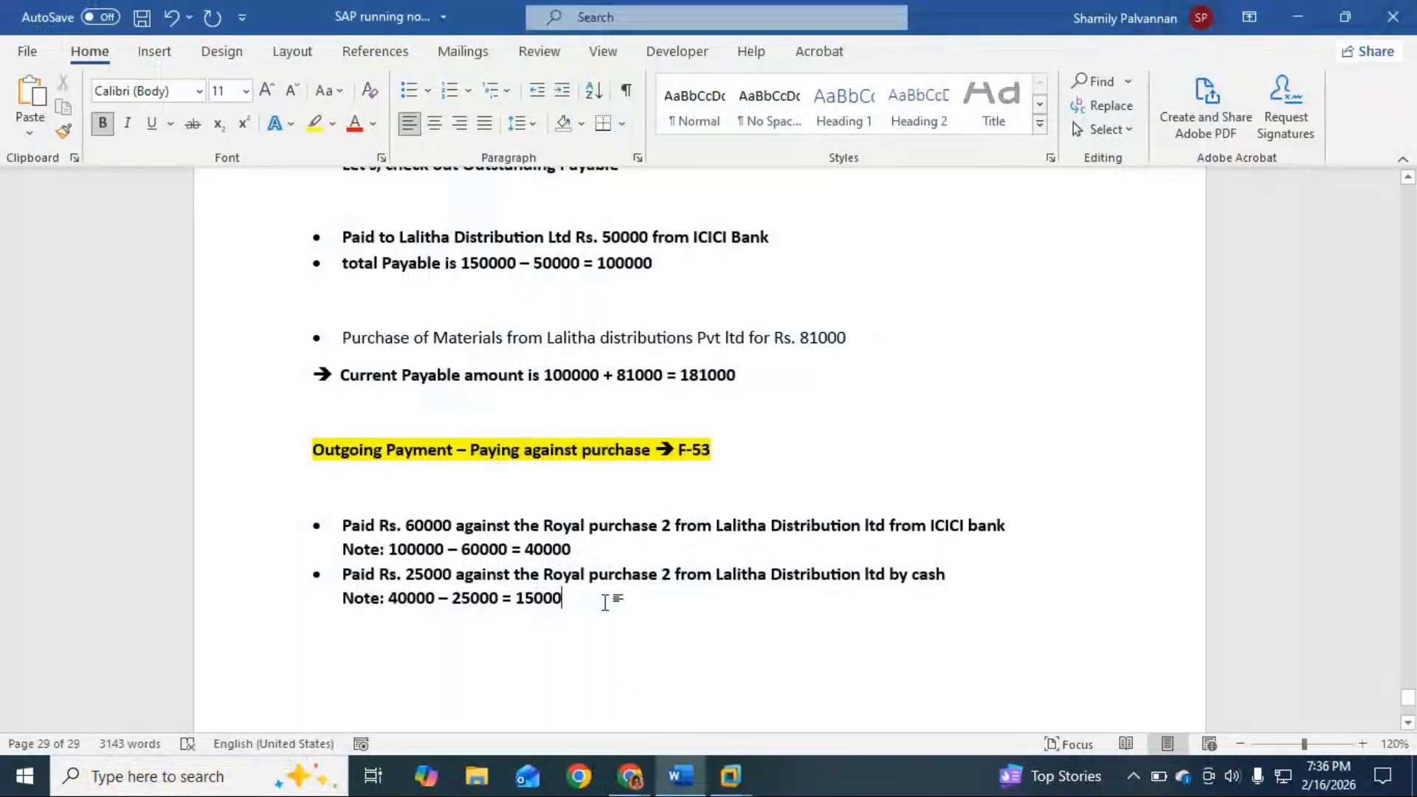
{"action": "left_click", "coordinate": [688, 632]}
{"action": "key", "text": "Return"}
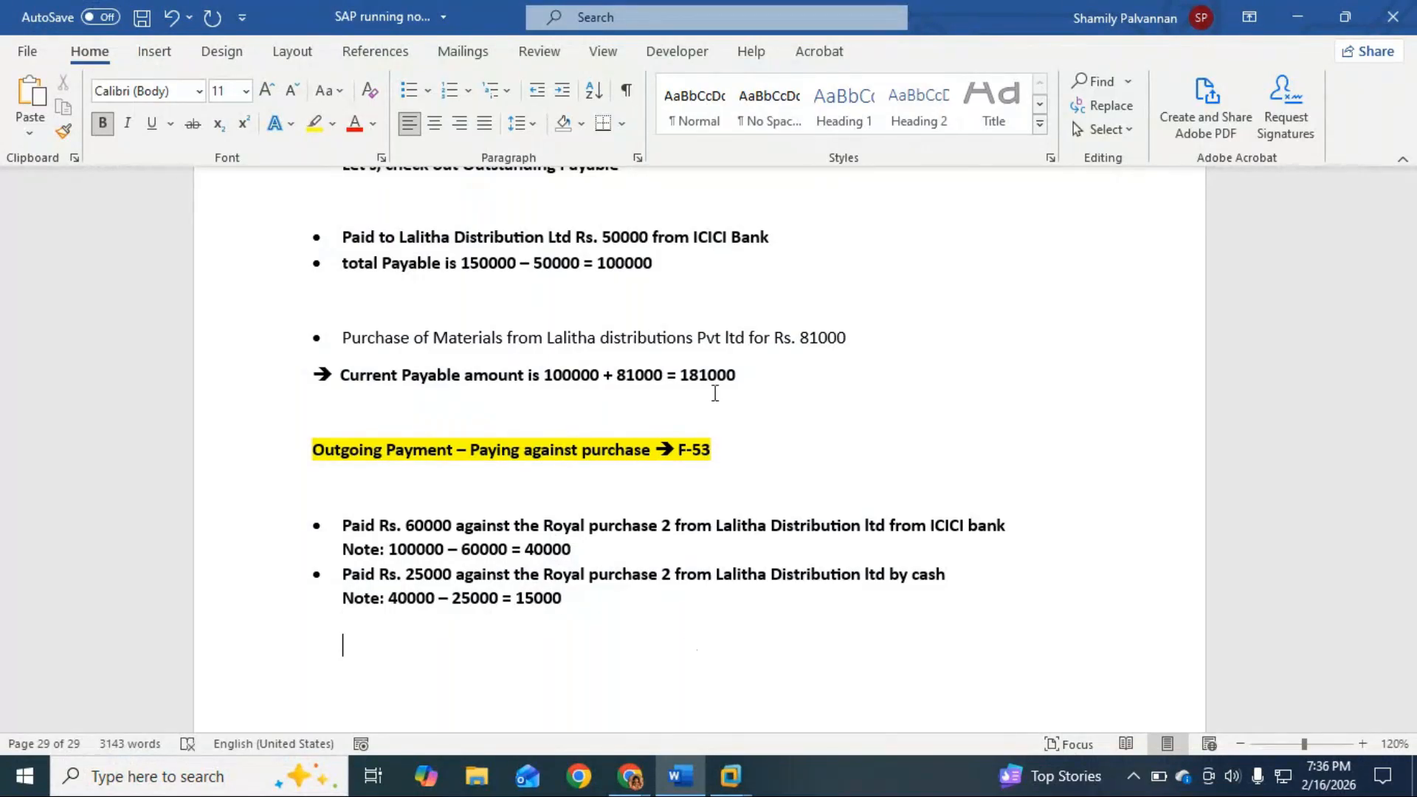
{"action": "left_click", "coordinate": [408, 90]}
{"action": "type", "text": "Paid to lalitha Dist"}
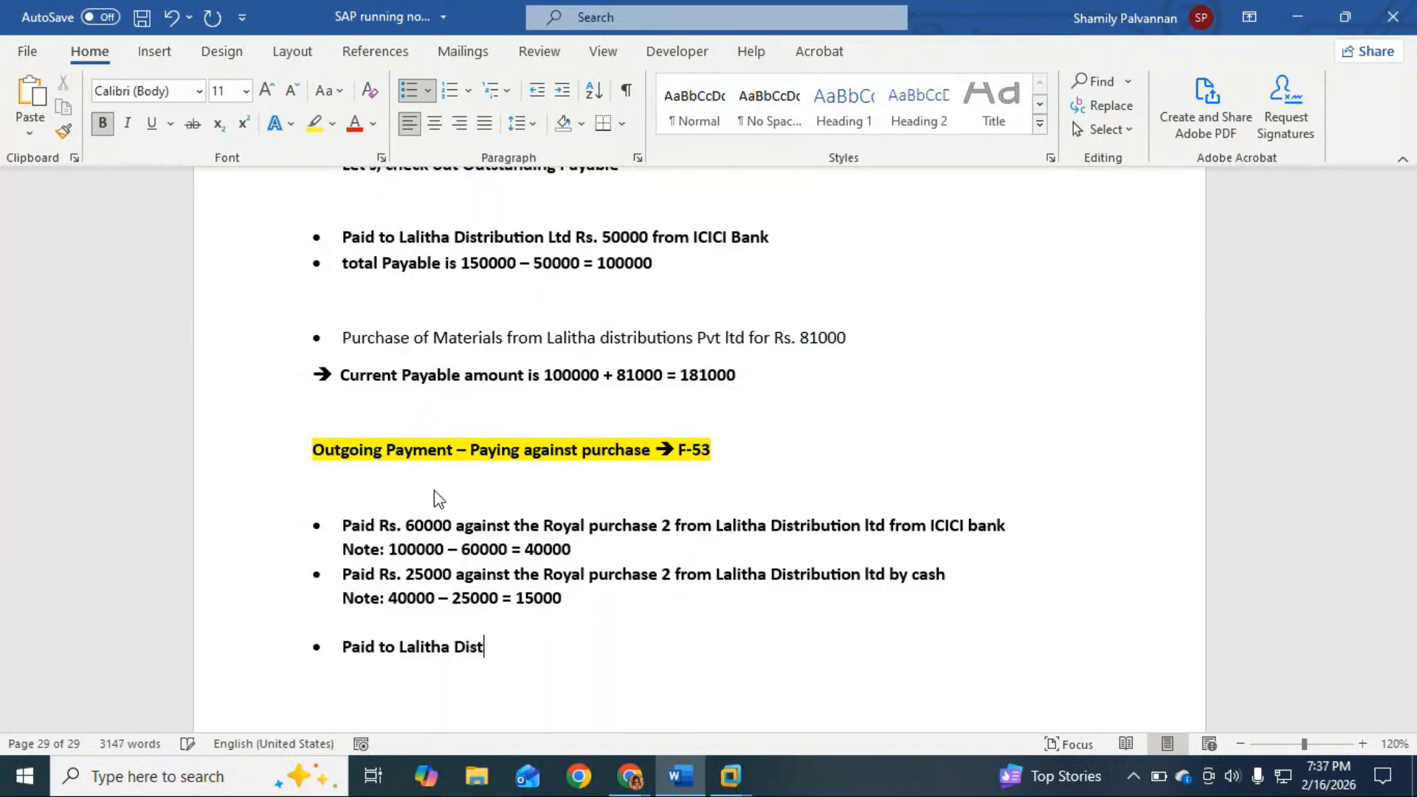
{"action": "type", "text": "ributi"}
{"action": "type", "text": "on tld"}
{"action": "key", "text": "BackSpace"}
{"action": "key", "text": "BackSpace"}
{"action": "key", "text": "BackSpace"}
{"action": "type", "text": "ltd TR"}
{"action": "key", "text": "BackSpace"}
{"action": "key", "text": "BackSpace"}
{"action": "type", "text": "Rs. 81000"}
{"action": "key", "text": "BackSpace"}
{"action": "key", "text": "BackSpace"}
{"action": "key", "text": "BackSpace"}
{"action": "key", "text": "BackSpace"}
{"action": "key", "text": "BackSpace"}
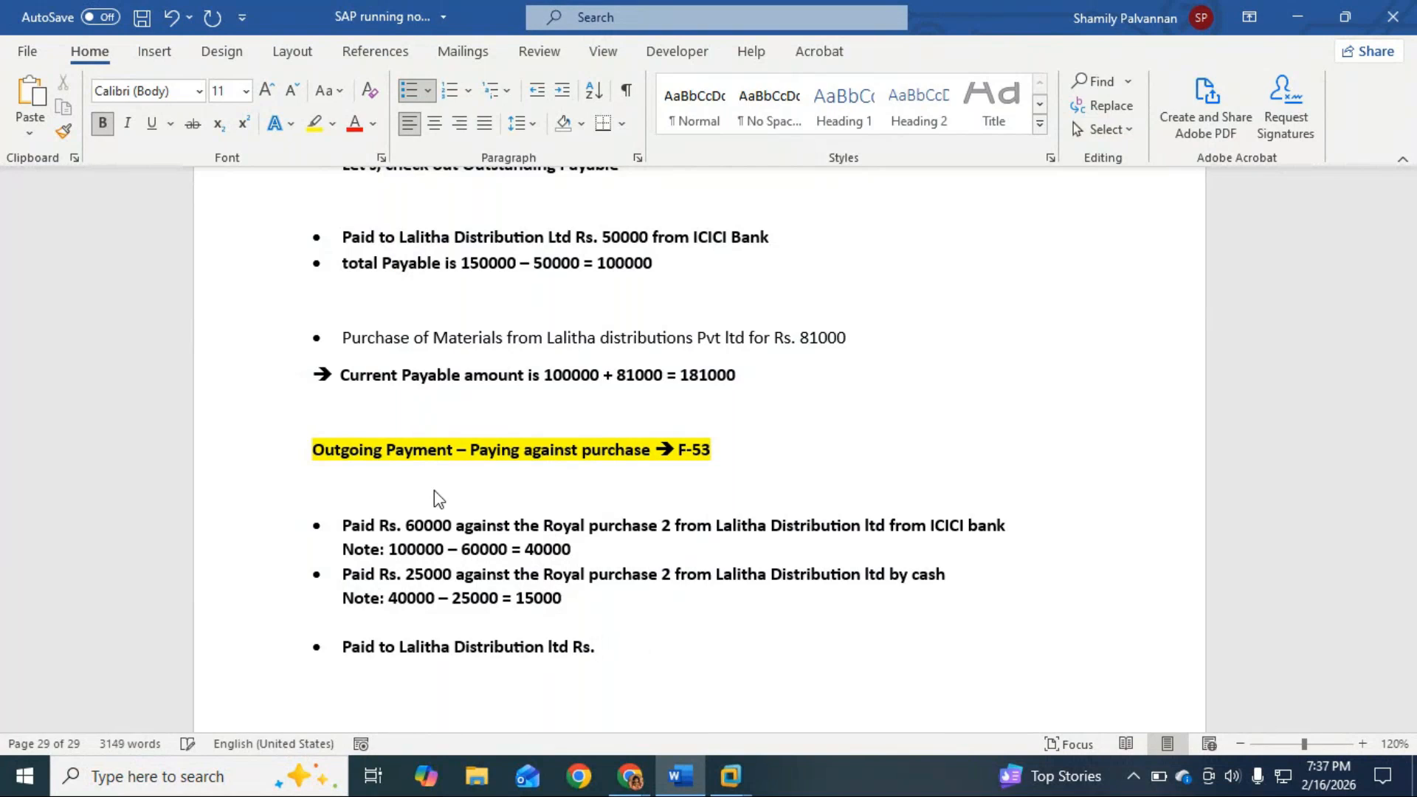
Check the vendor's outstanding balance in SAP, return to Word and continue the bullet with "96000 Against purchase".
{"action": "mouse_move", "coordinate": [730, 775]}
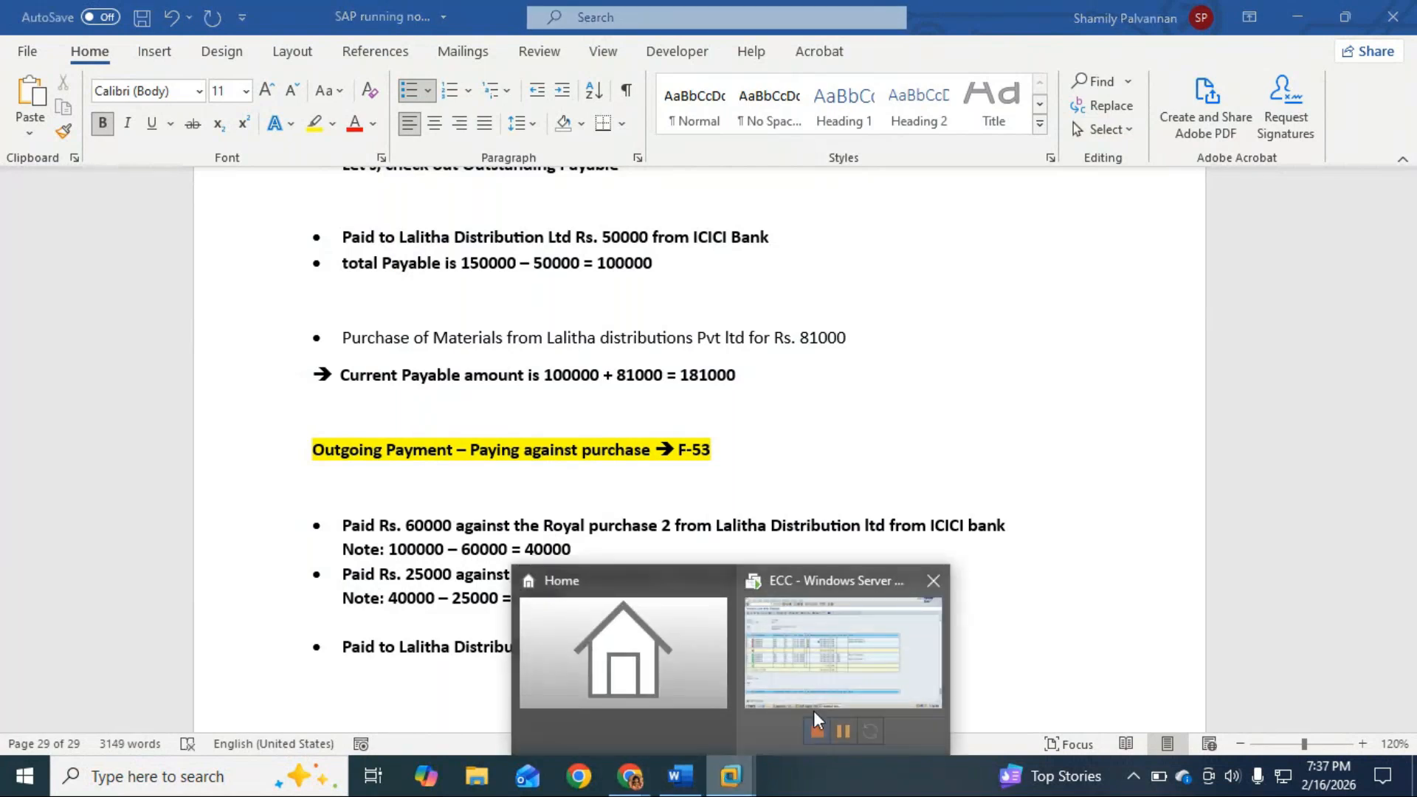
{"action": "left_click", "coordinate": [817, 694]}
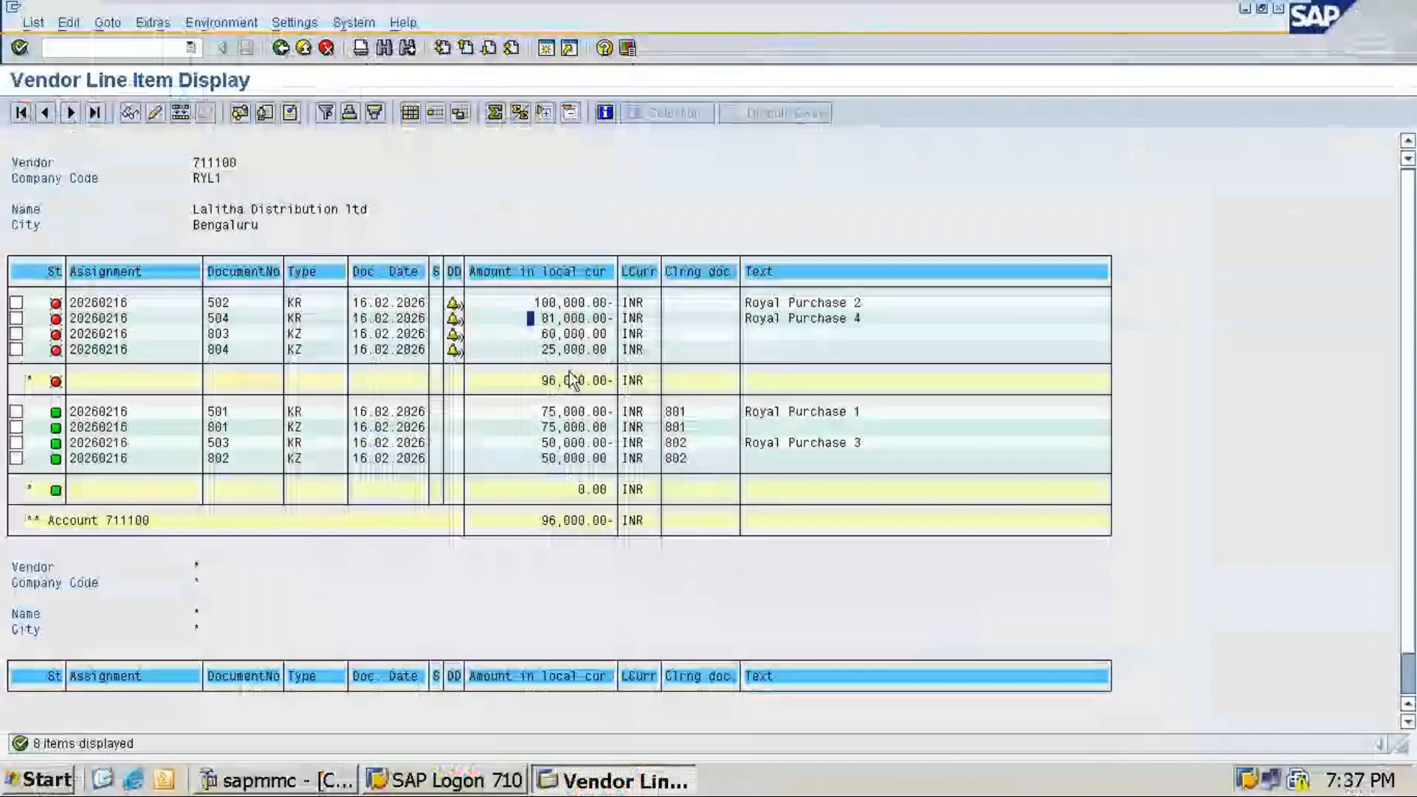
{"action": "left_click", "coordinate": [1239, 18]}
{"action": "type", "text": "9"}
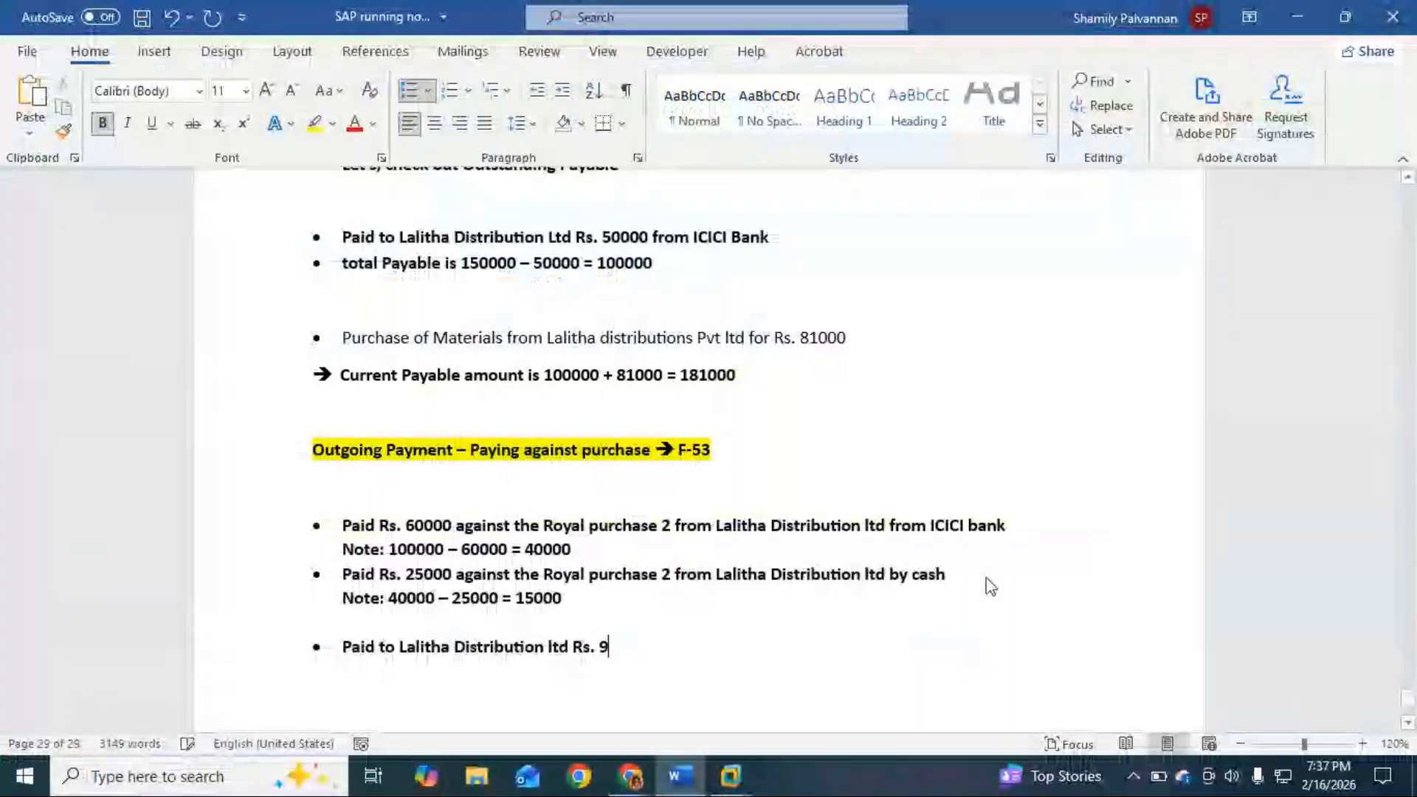
{"action": "type", "text": "6000 Against purchase"}
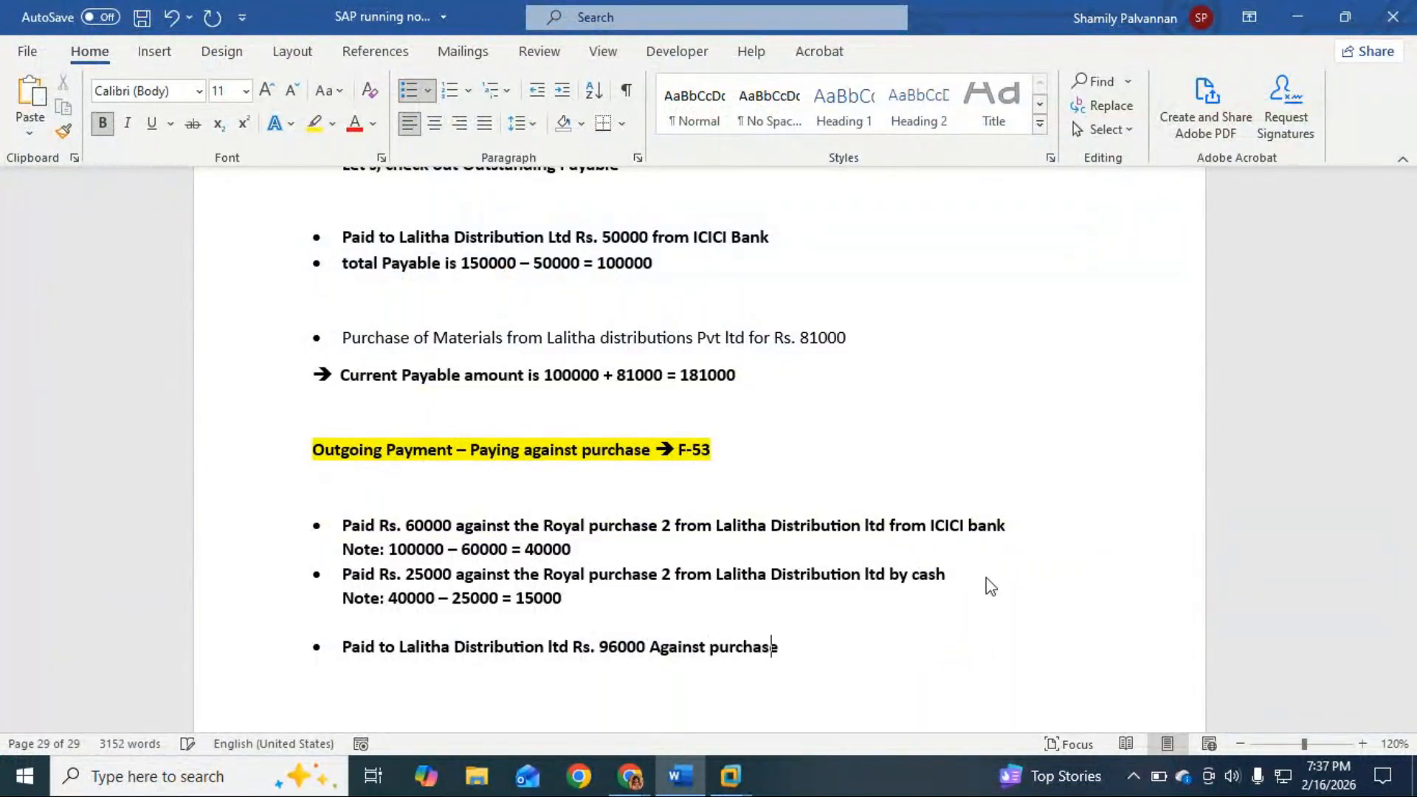
Complete the bullet so it ends "(Against purchase 2 and 4) – clear all Amount" and start a new bullet.
{"action": "type", "text": " 2 and"}
{"action": "key", "text": "BackSpace"}
{"action": "key", "text": "BackSpace"}
{"action": "key", "text": "BackSpace"}
{"action": "key", "text": "BackSpace"}
{"action": "key", "text": "BackSpace"}
{"action": "key", "text": "BackSpace"}
{"action": "key", "text": "BackSpace"}
{"action": "key", "text": "BackSpace"}
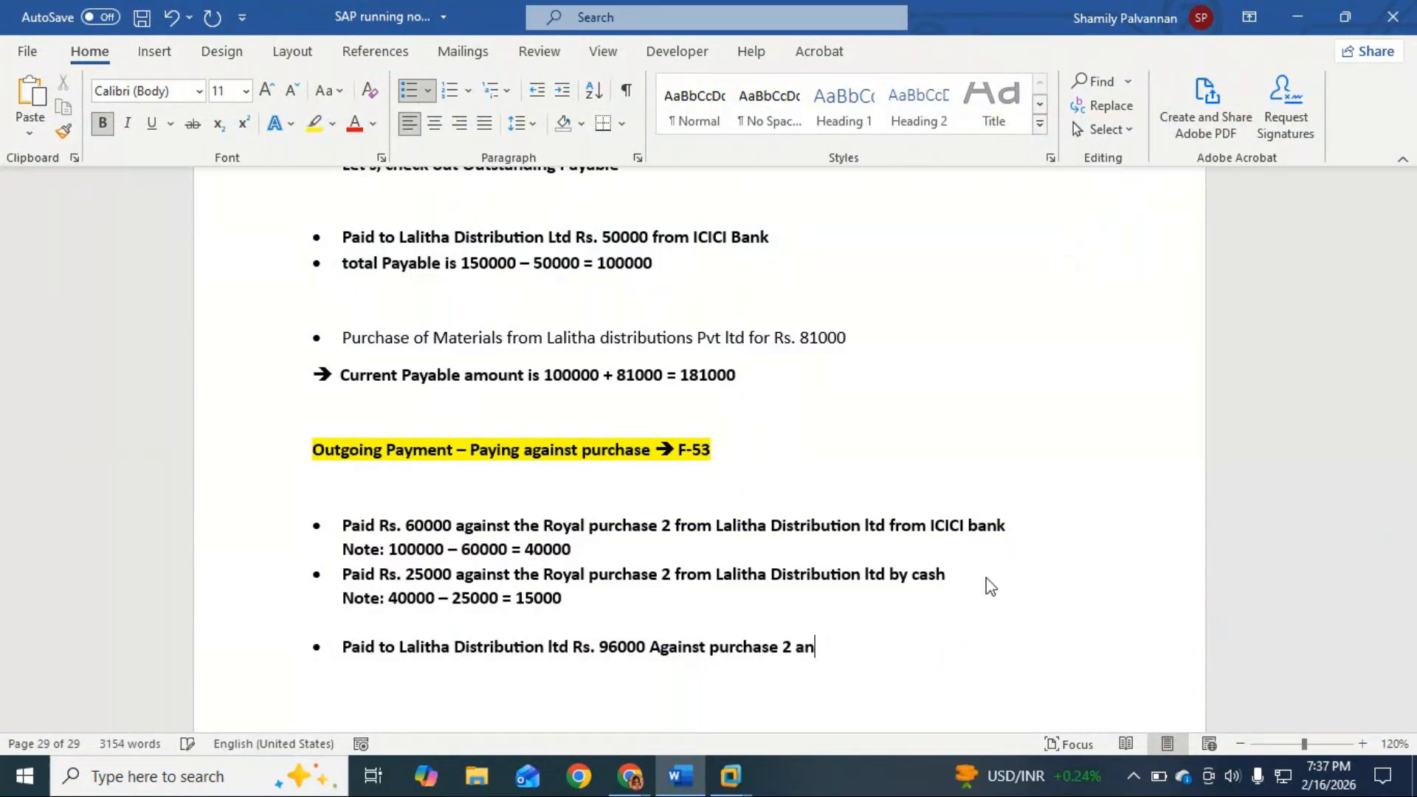
{"action": "key", "text": "BackSpace"}
{"action": "key", "text": "BackSpace"}
{"action": "key", "text": "BackSpace"}
{"action": "type", "text": "c"}
{"action": "key", "text": "BackSpace"}
{"action": "type", "text": "hase 2 and 4)"}
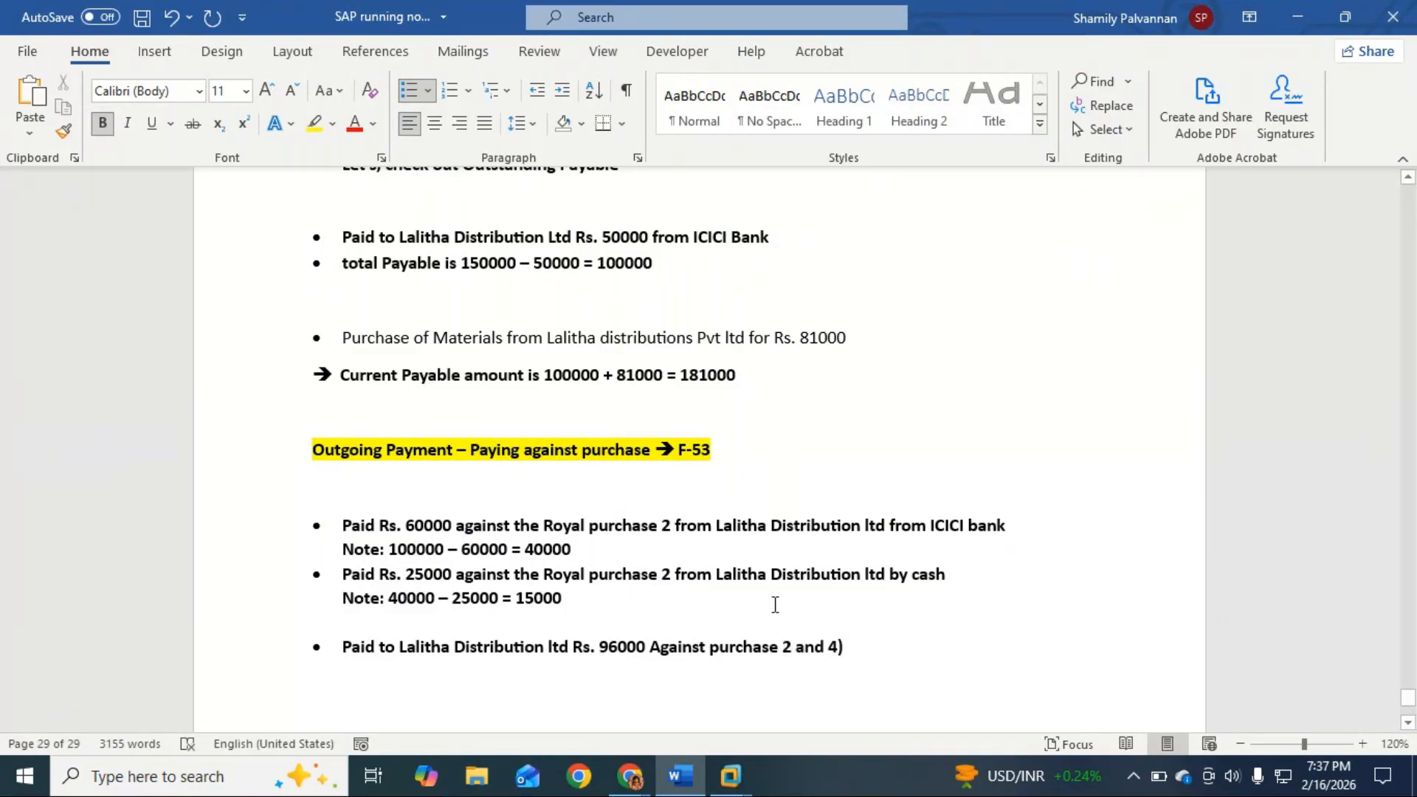
{"action": "left_click", "coordinate": [650, 646]}
{"action": "type", "text": "("}
{"action": "left_click", "coordinate": [916, 651]}
{"action": "type", "text": "-"}
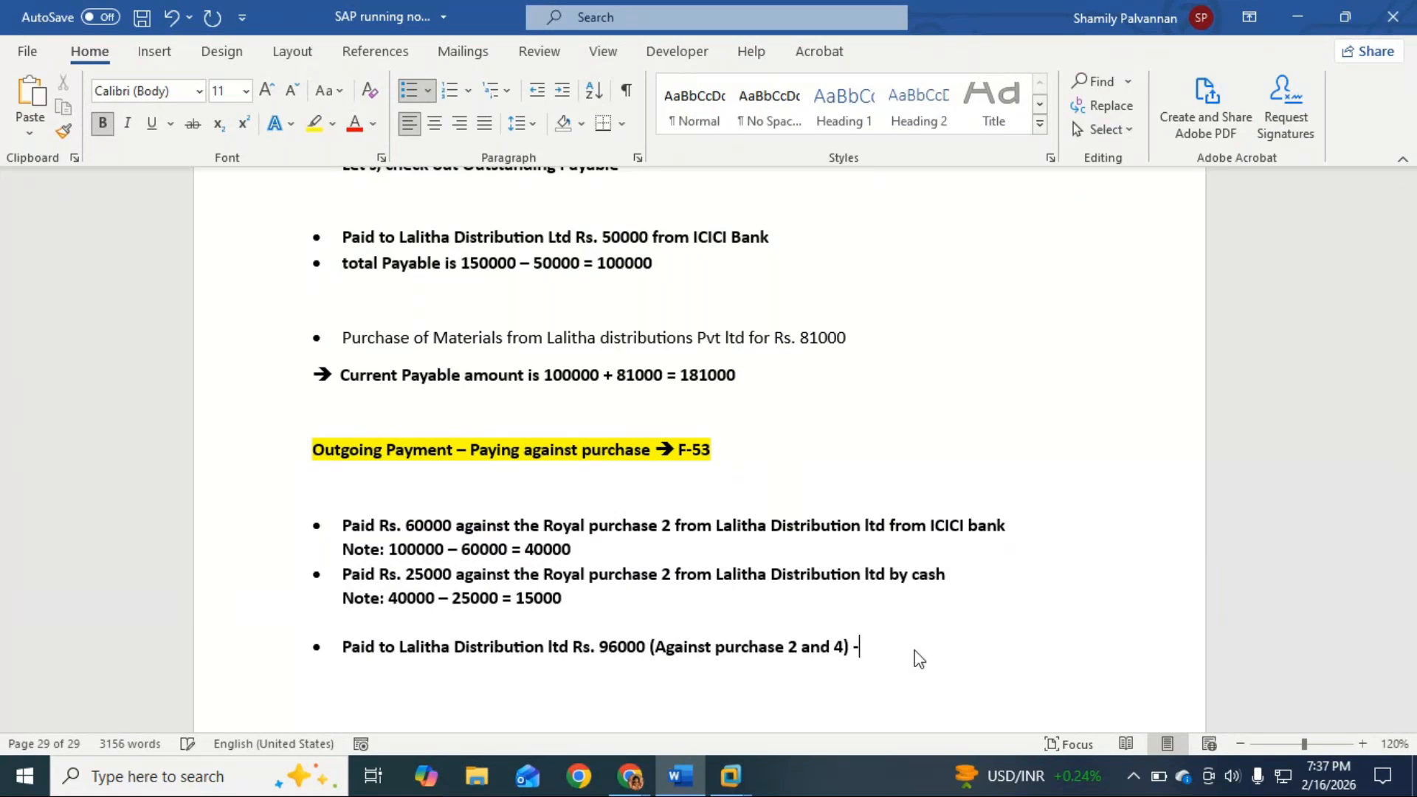
{"action": "type", "text": " clear all"}
{"action": "type", "text": "Amount"}
{"action": "key", "text": "Return"}
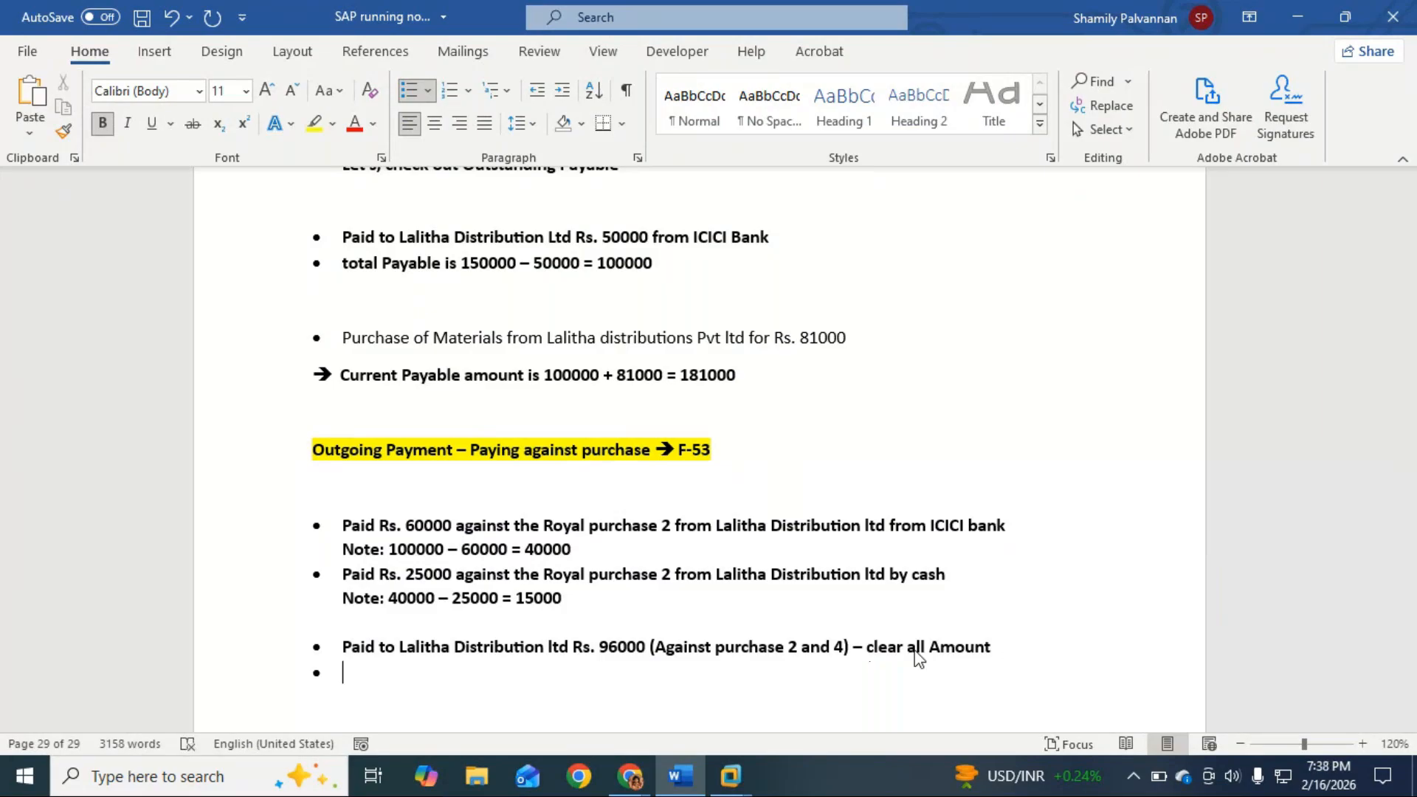
Switch back to SAP and open the outgoing payment transaction F-53 from the line item display.
{"action": "key", "text": "alt+Tab"}
{"action": "key", "text": "alt+Tab"}
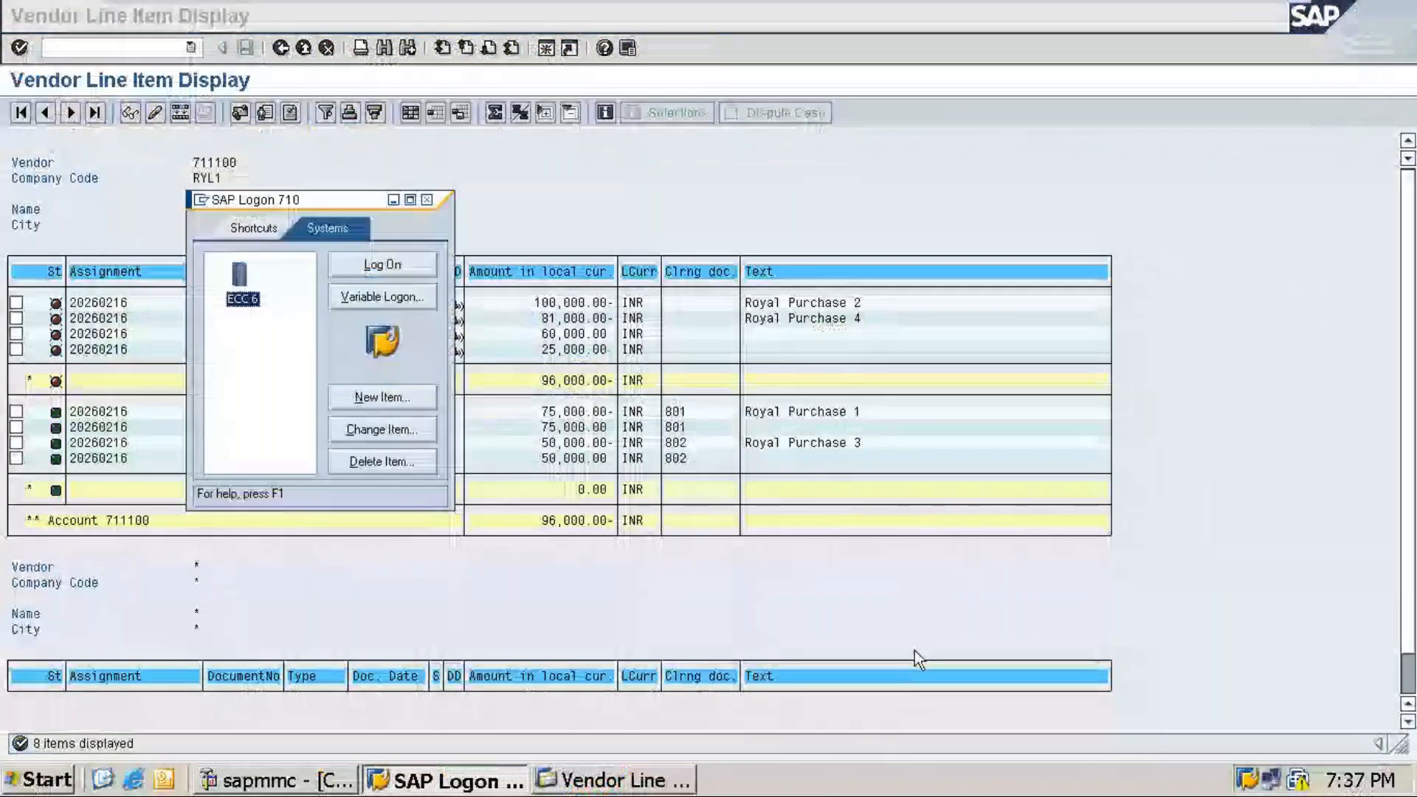
{"action": "key", "text": "alt+Tab"}
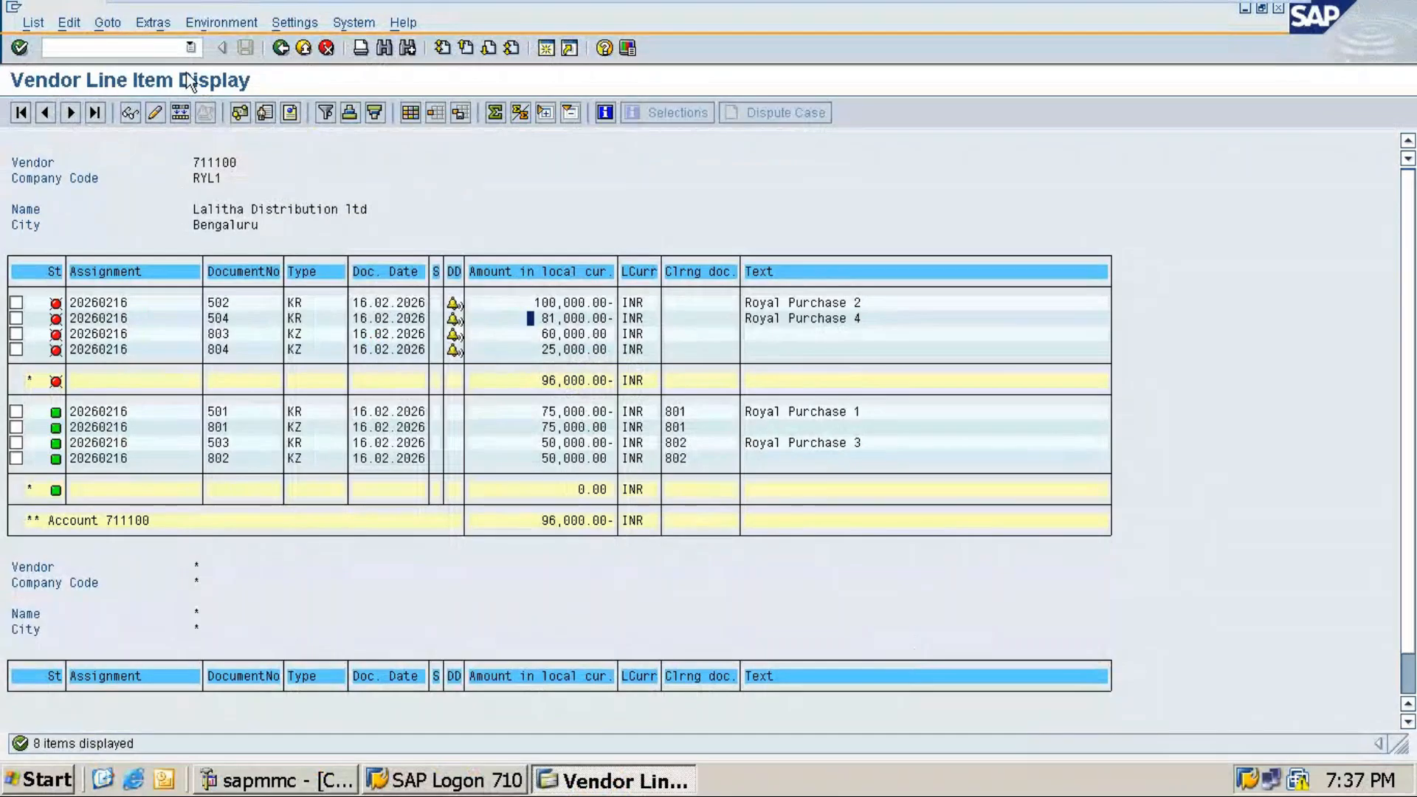
{"action": "left_click", "coordinate": [190, 47]}
{"action": "left_click", "coordinate": [78, 92]}
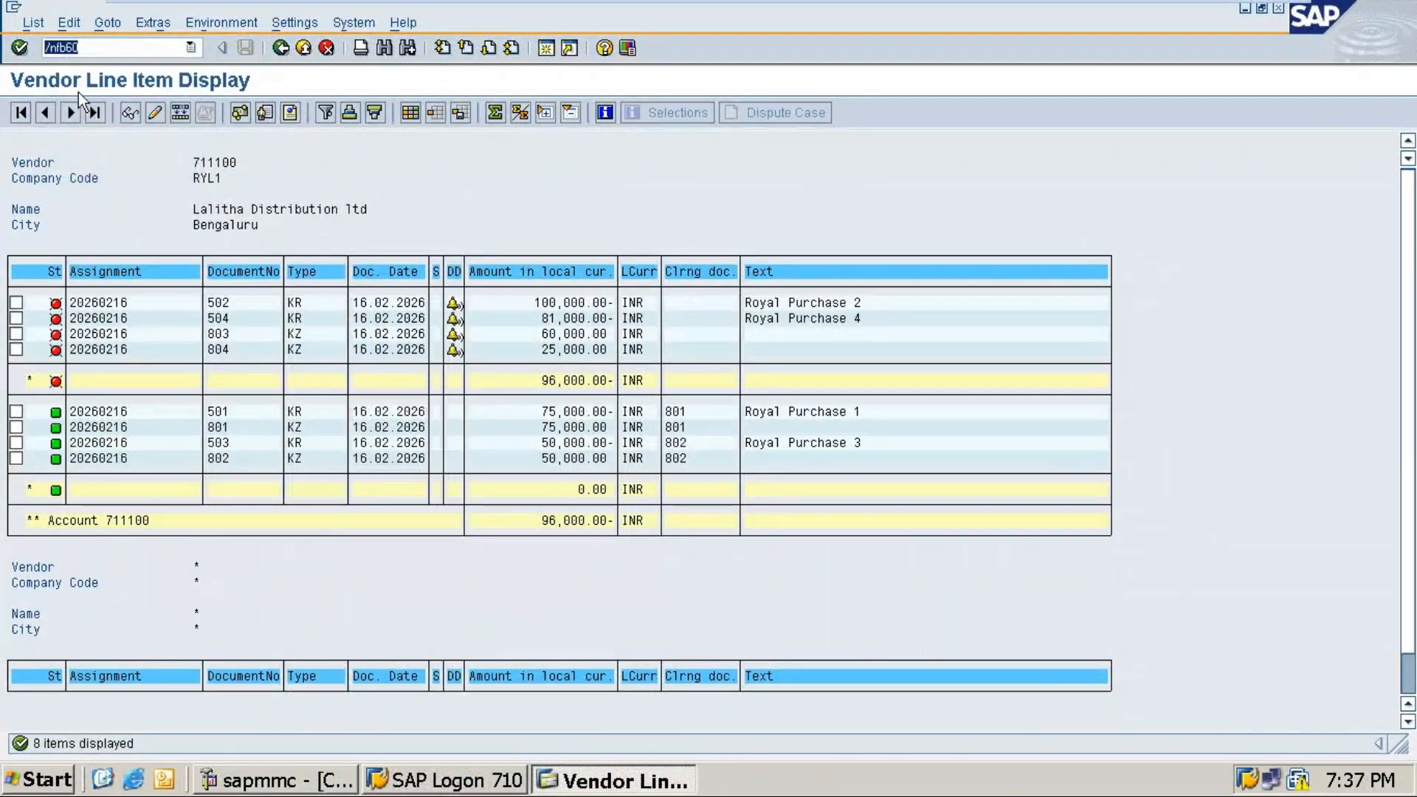
{"action": "left_click", "coordinate": [191, 47]}
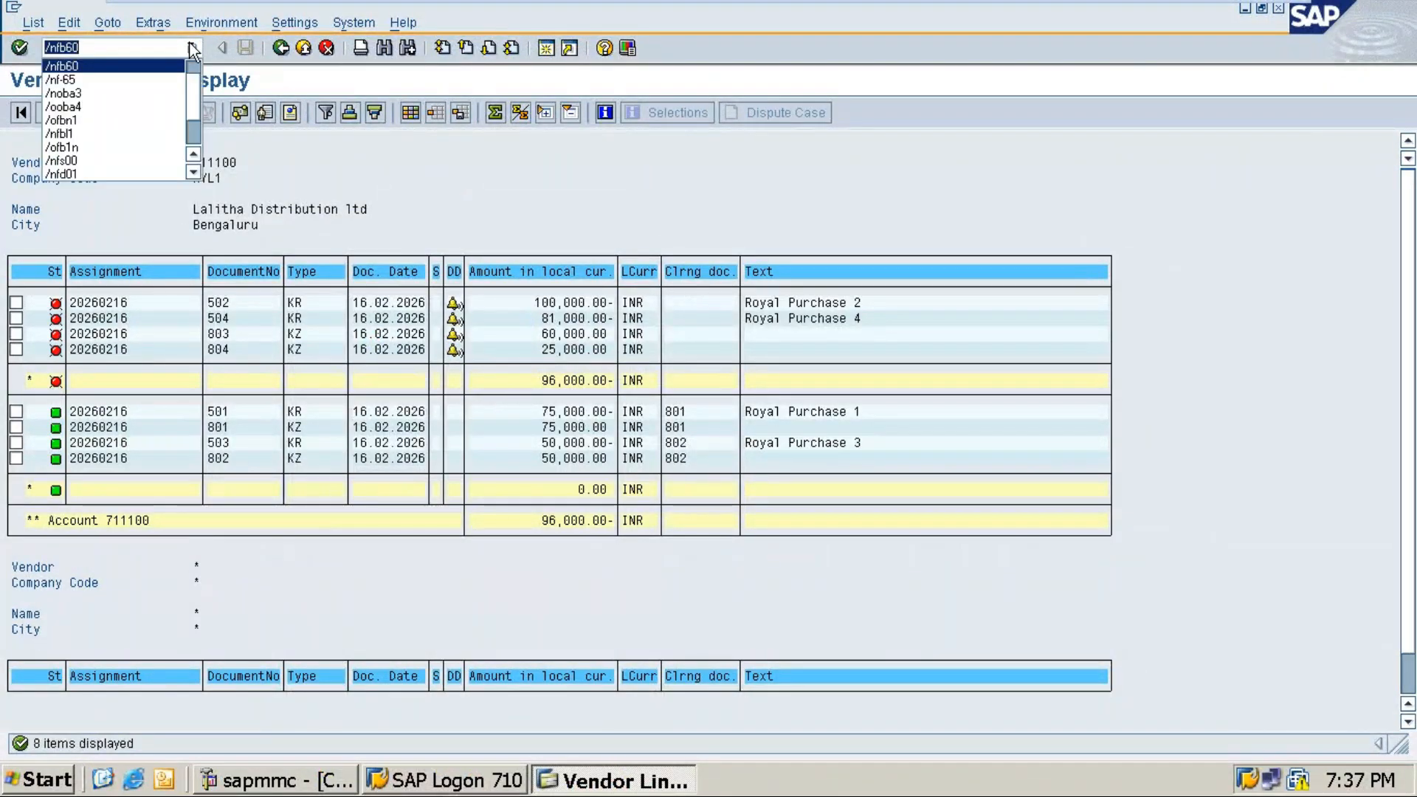
{"action": "left_click", "coordinate": [60, 79]}
{"action": "left_click", "coordinate": [191, 48]}
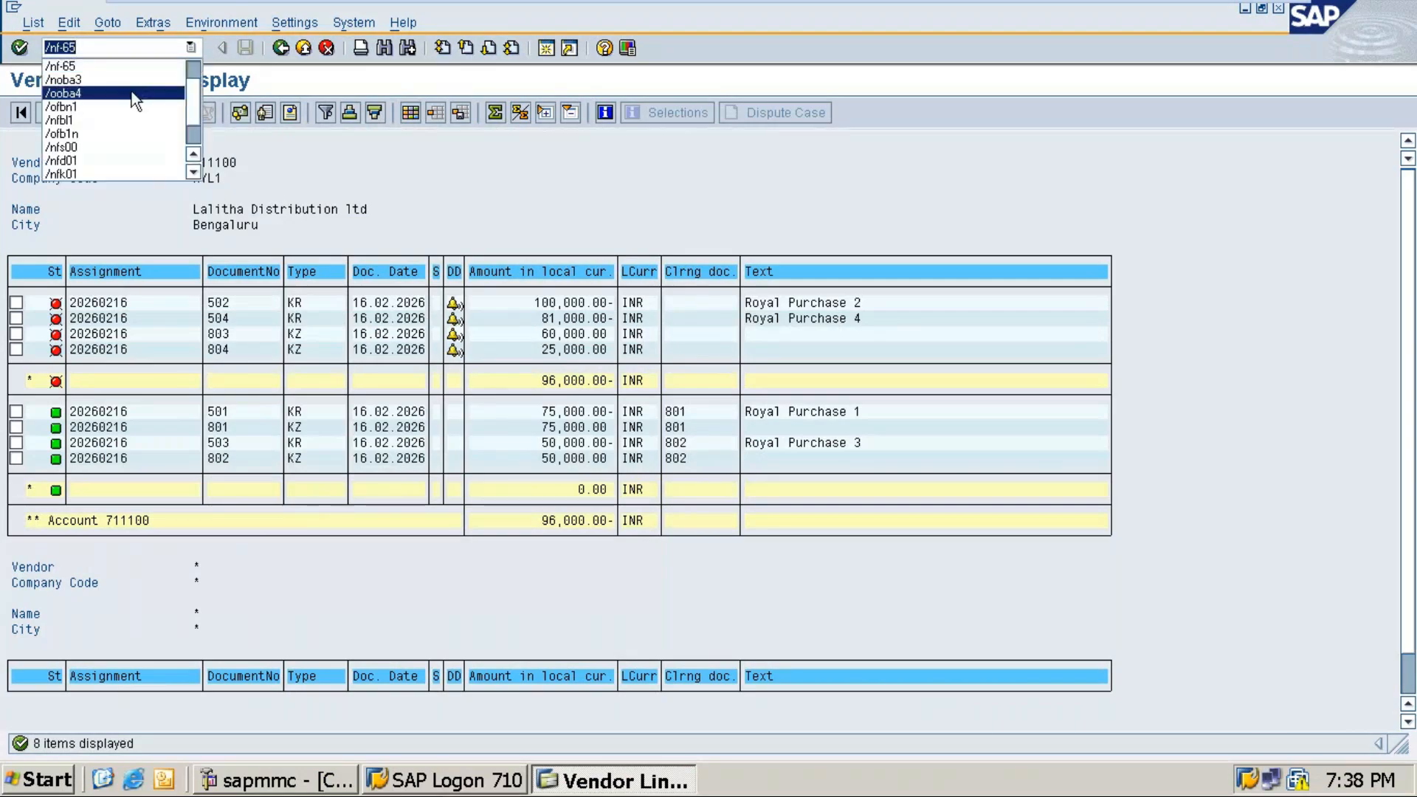
{"action": "left_click", "coordinate": [92, 79]}
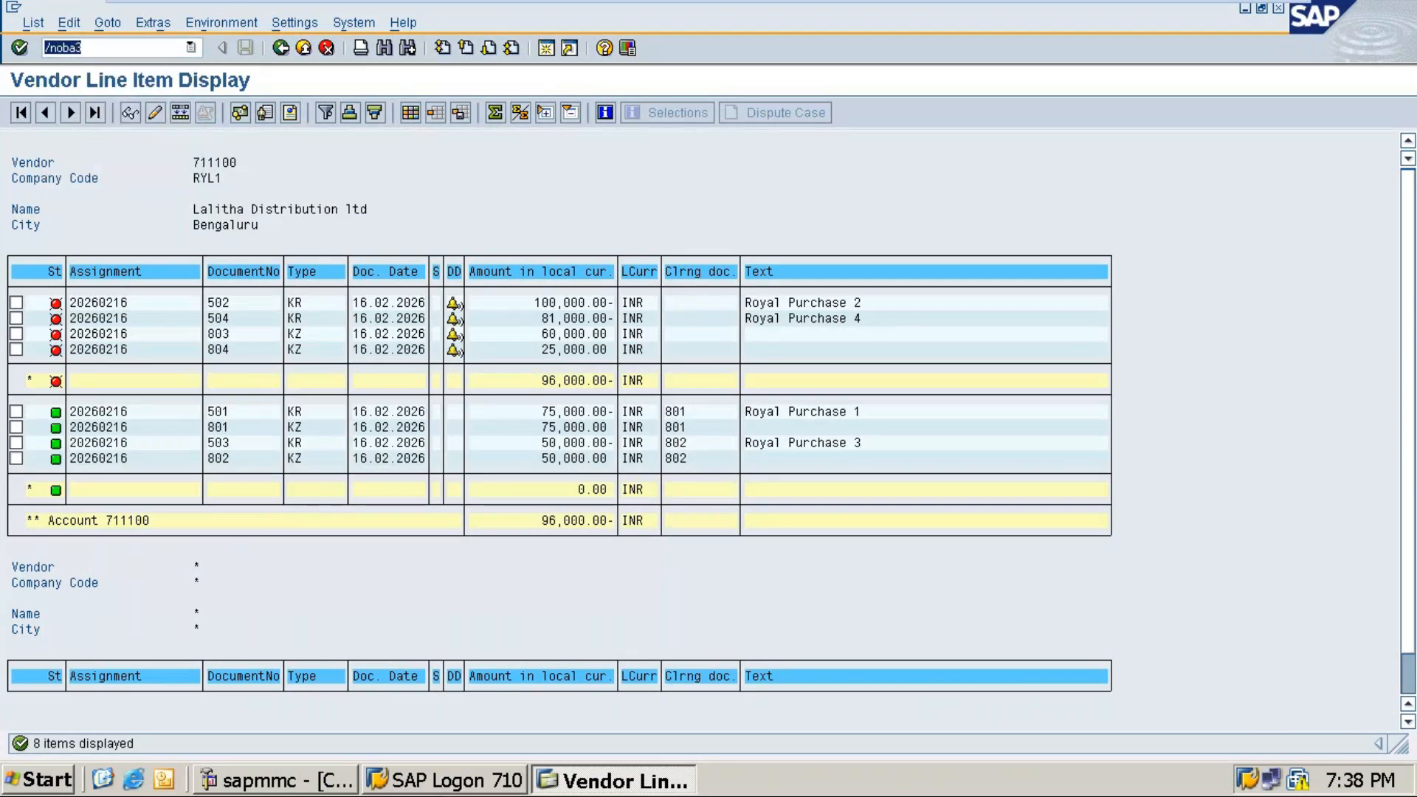
{"action": "key", "text": "F4"}
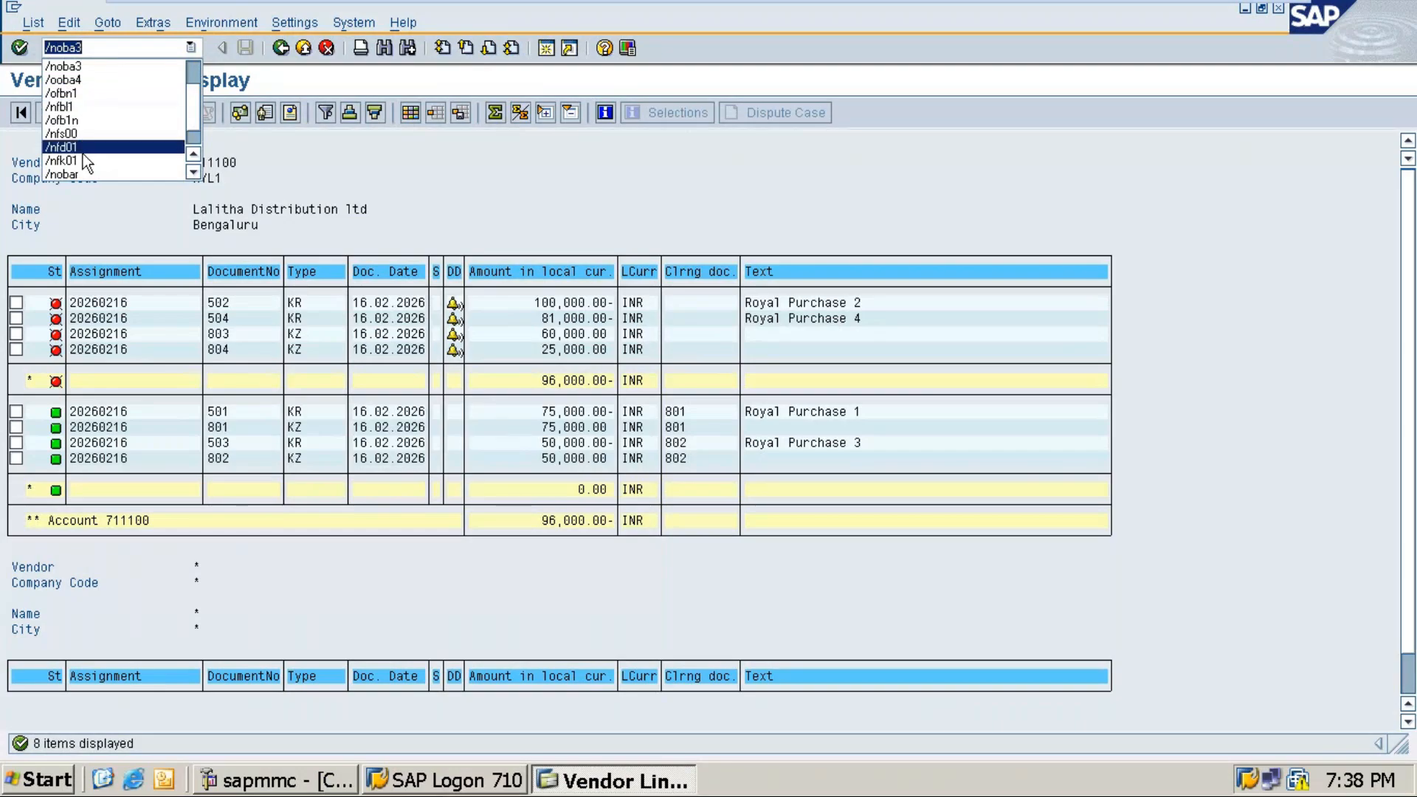
{"action": "scroll", "coordinate": [79, 118], "scroll_direction": "up", "scroll_amount": 2}
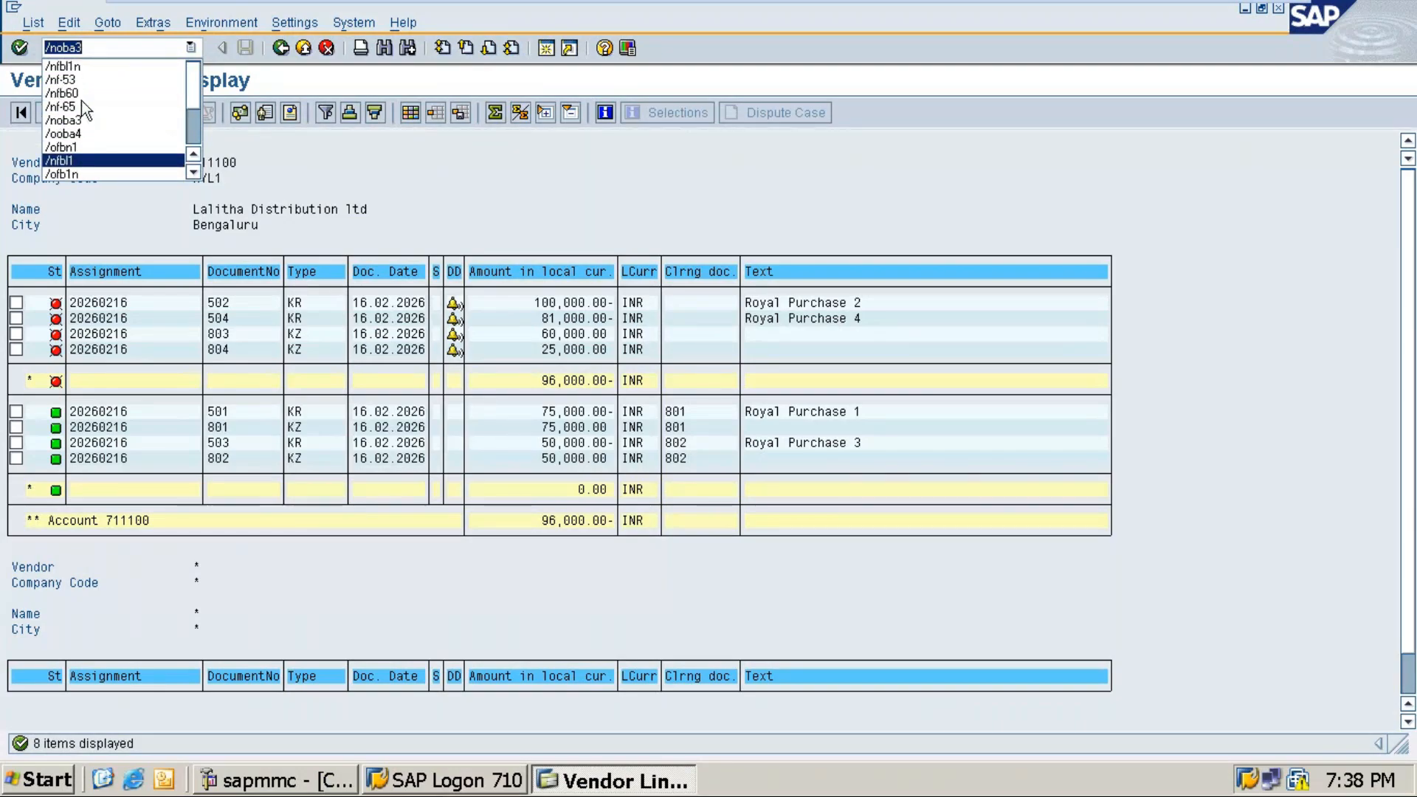
{"action": "left_click", "coordinate": [77, 80]}
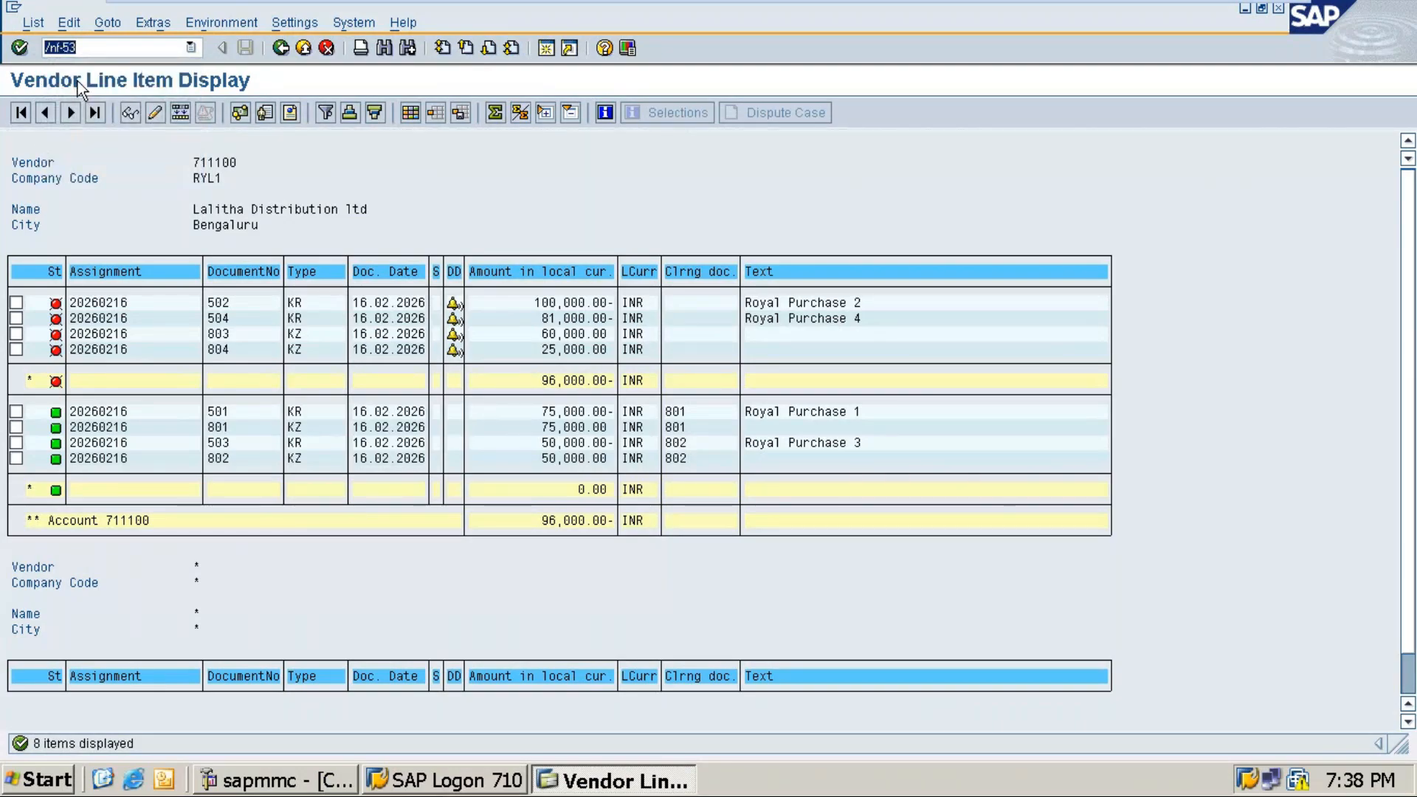
{"action": "key", "text": "Return"}
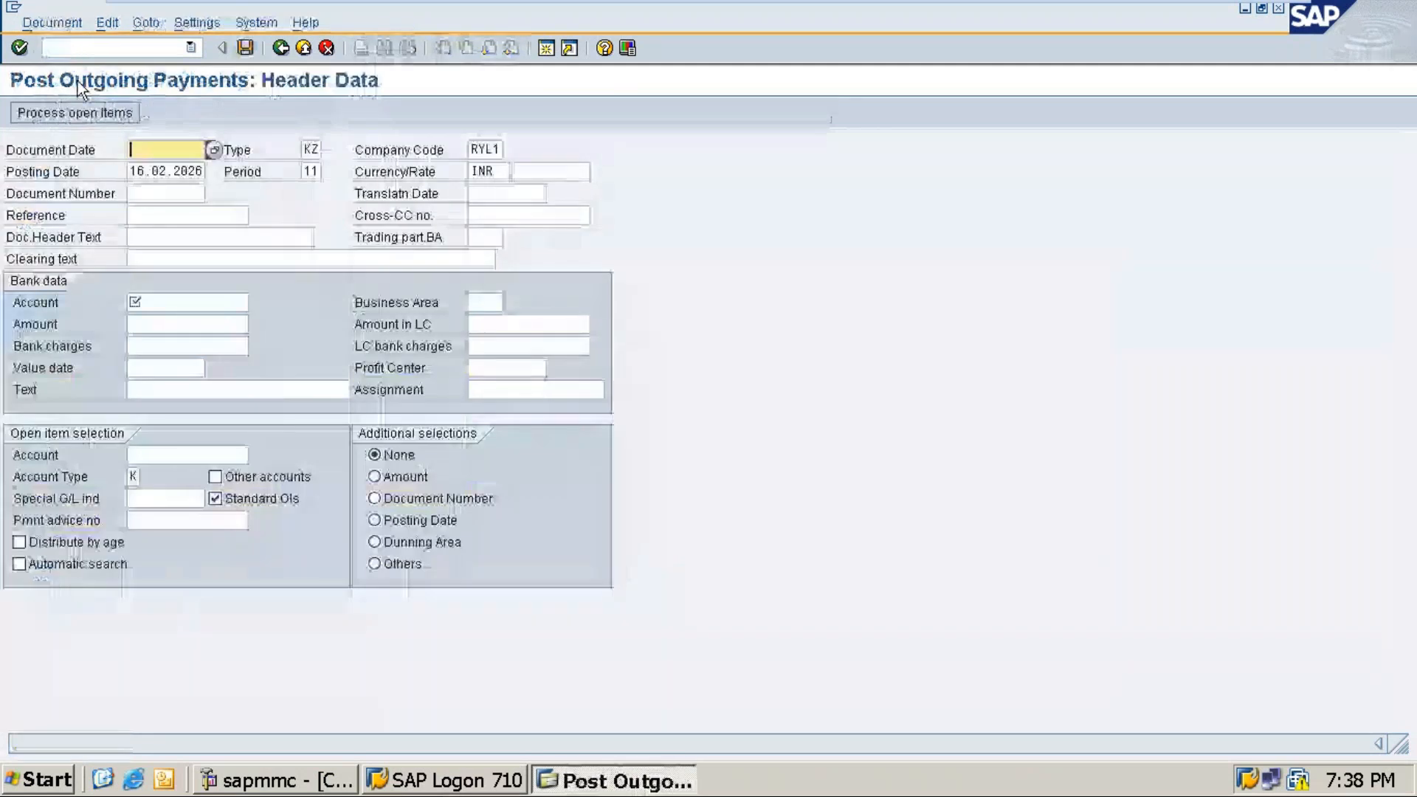
Set the payment's document date to 16.02.2026, choose the ICICI bank G/L account and set the amount to 96000.
{"action": "type", "text": "16.02.2026"}
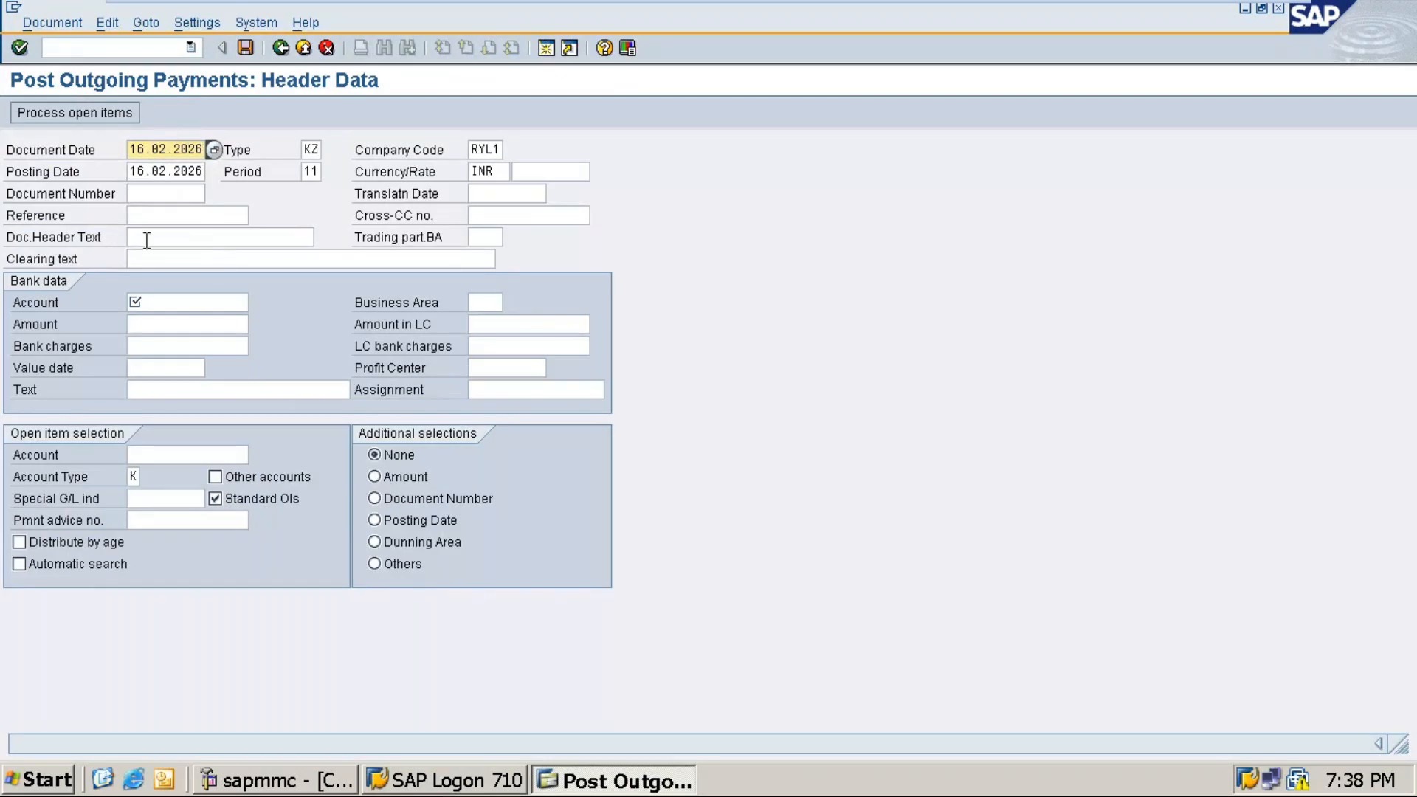
{"action": "left_click", "coordinate": [146, 263]}
{"action": "left_click", "coordinate": [163, 304]}
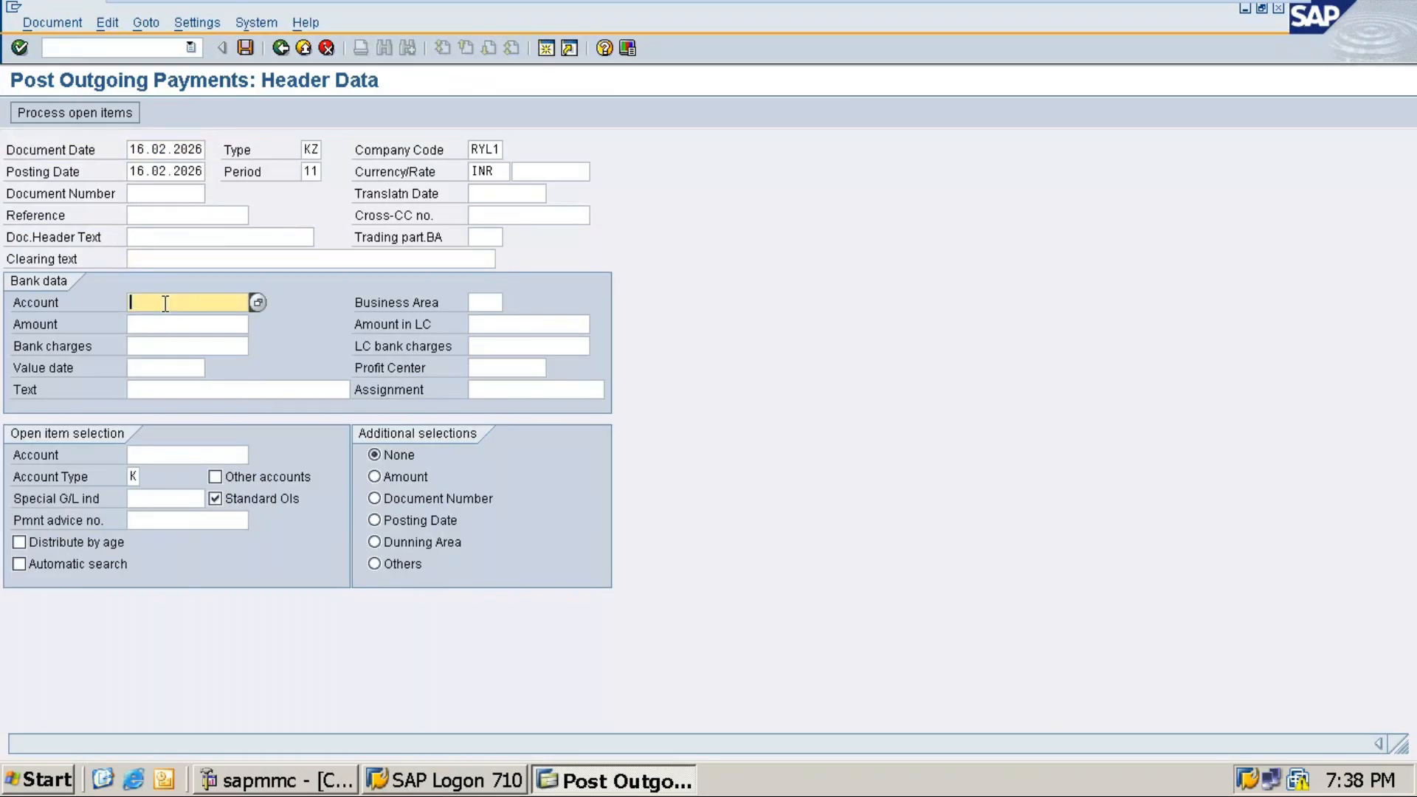
{"action": "left_click", "coordinate": [257, 302]}
{"action": "key", "text": "Return"}
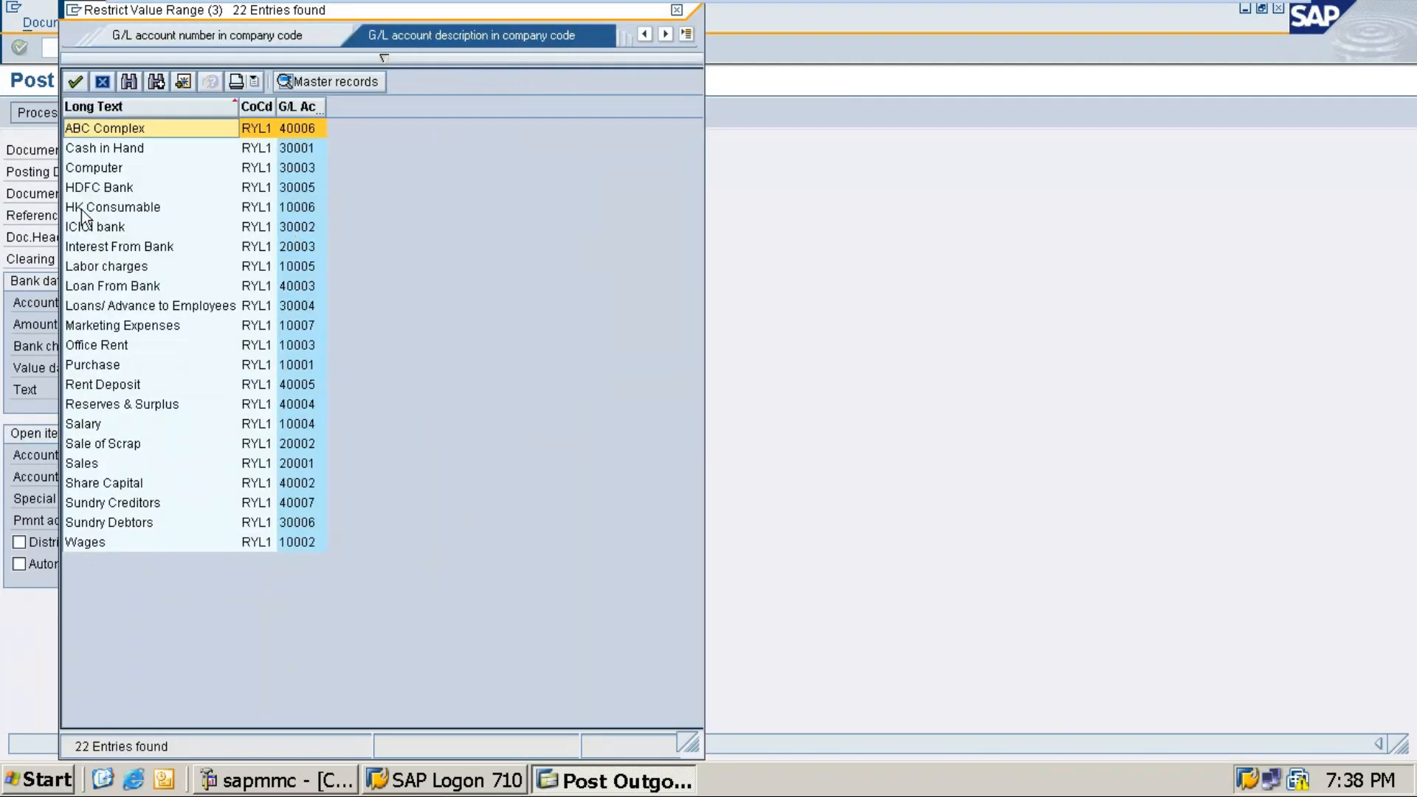
{"action": "double_click", "coordinate": [83, 227]}
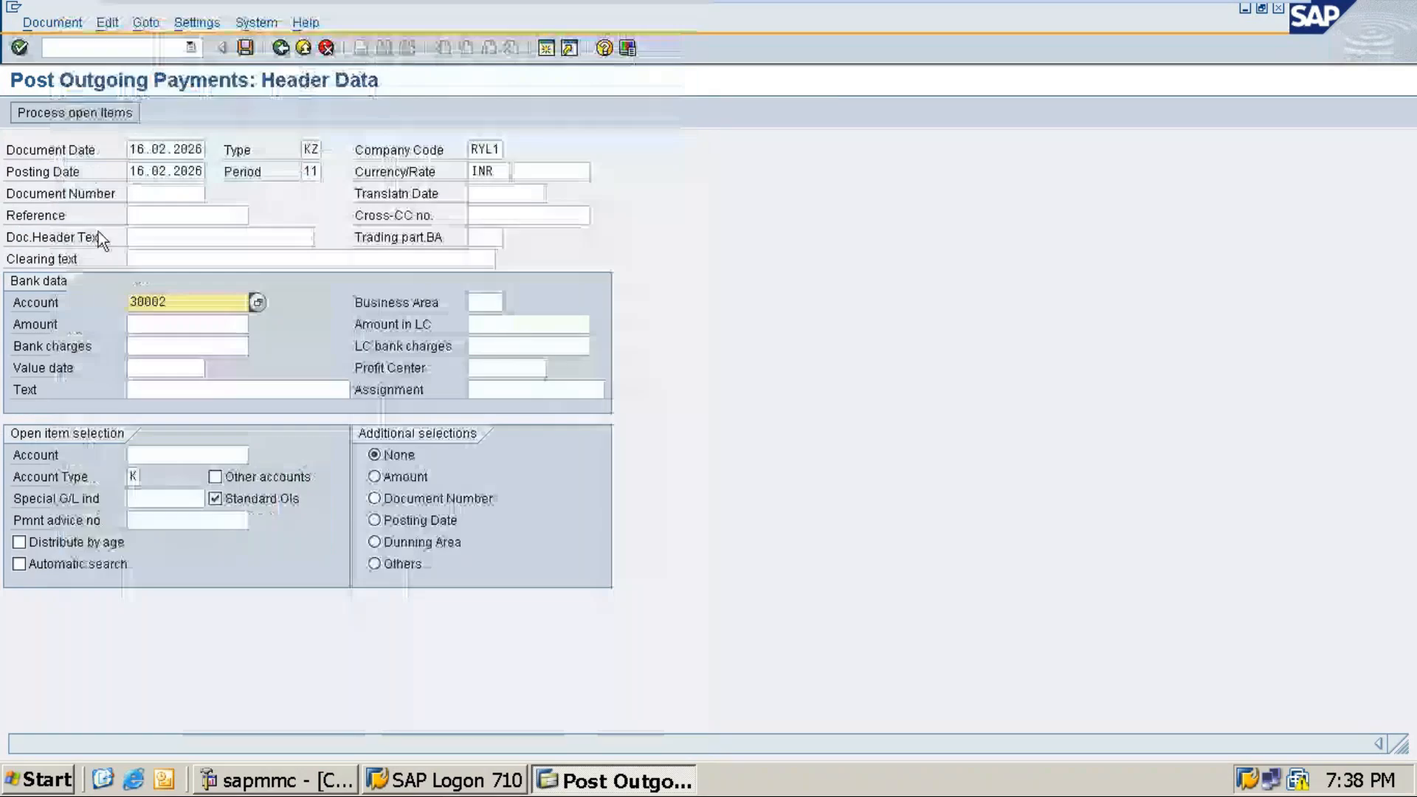
{"action": "left_click", "coordinate": [142, 325]}
{"action": "type", "text": "96000"}
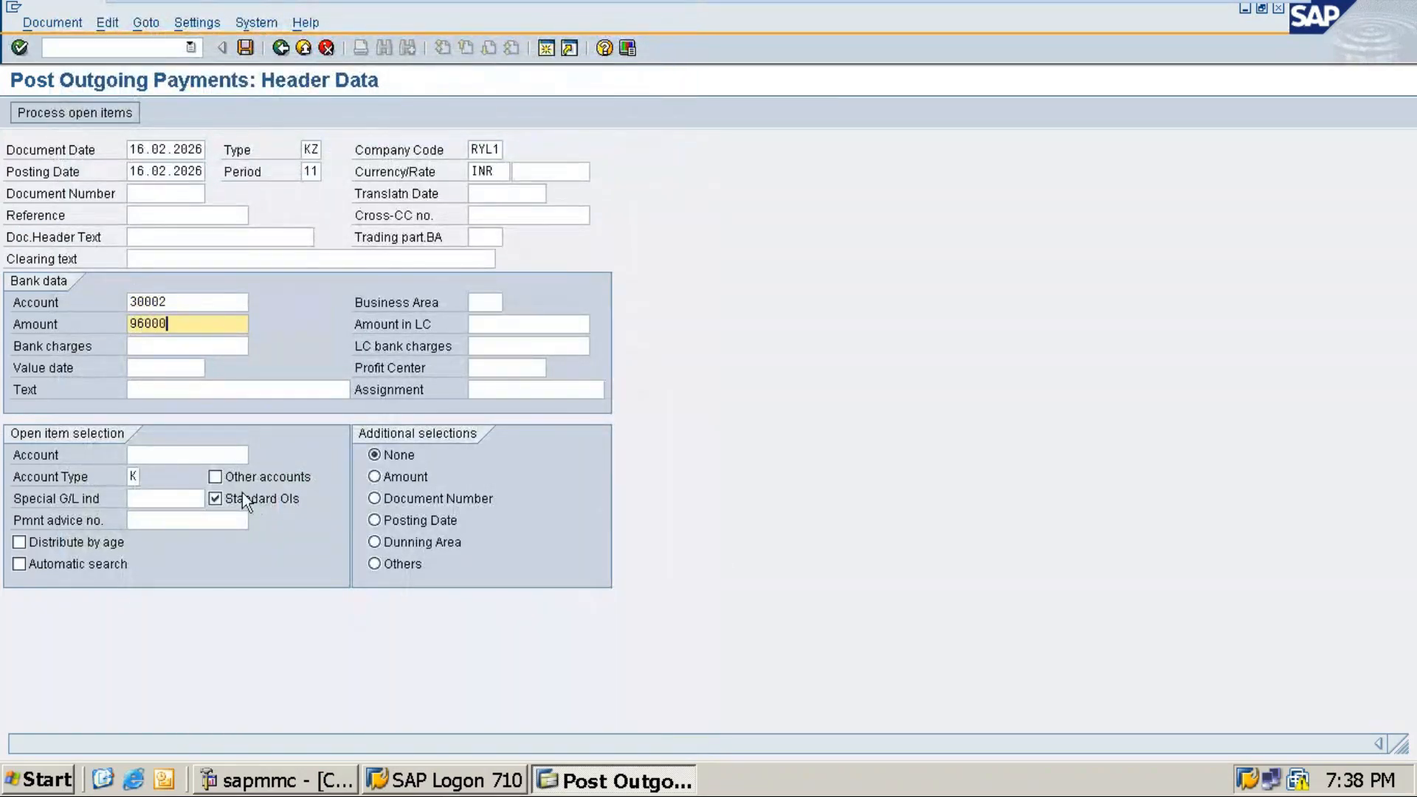
Enter "full settlement to vendors - all O/S" as the text of the bank data.
{"action": "left_click", "coordinate": [157, 391]}
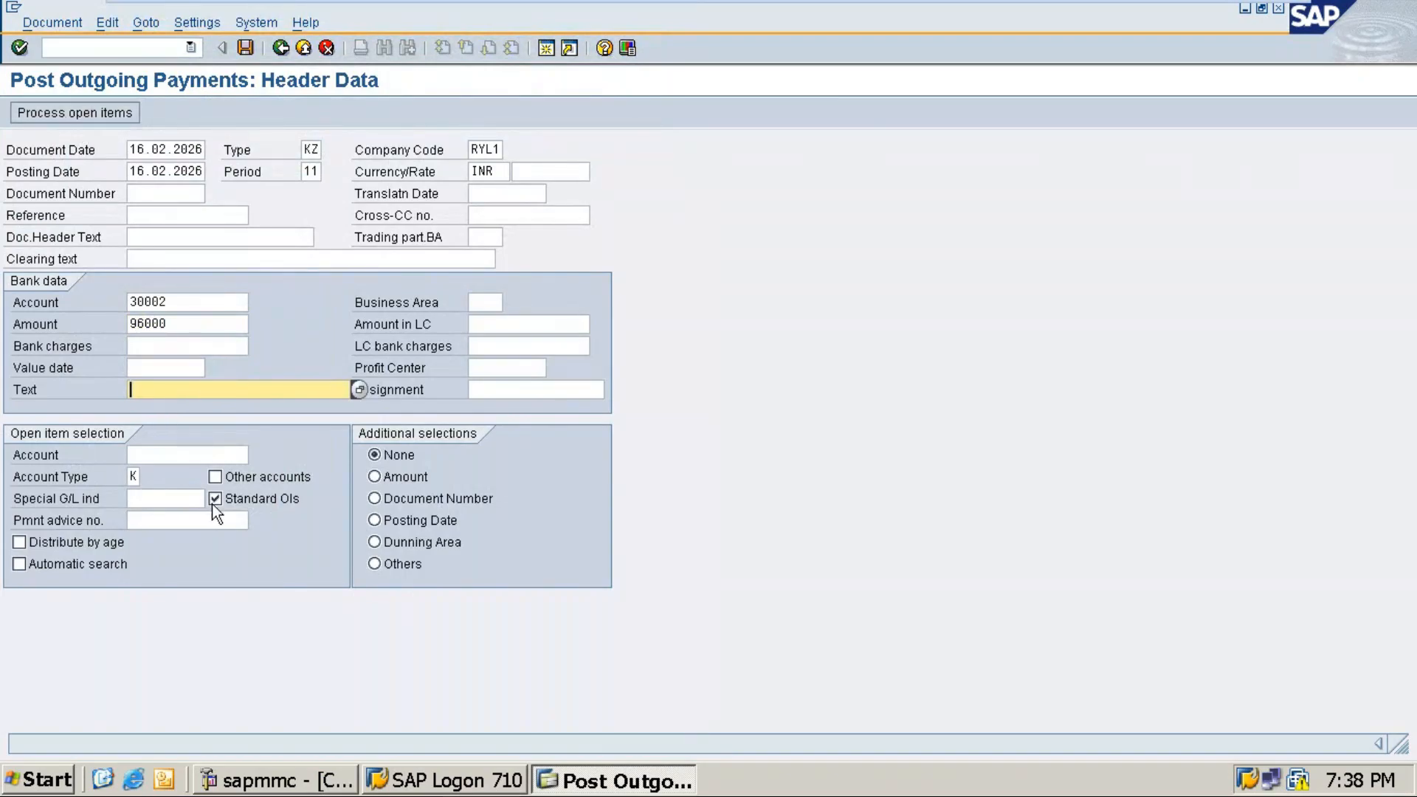
{"action": "key", "text": "BackSpace"}
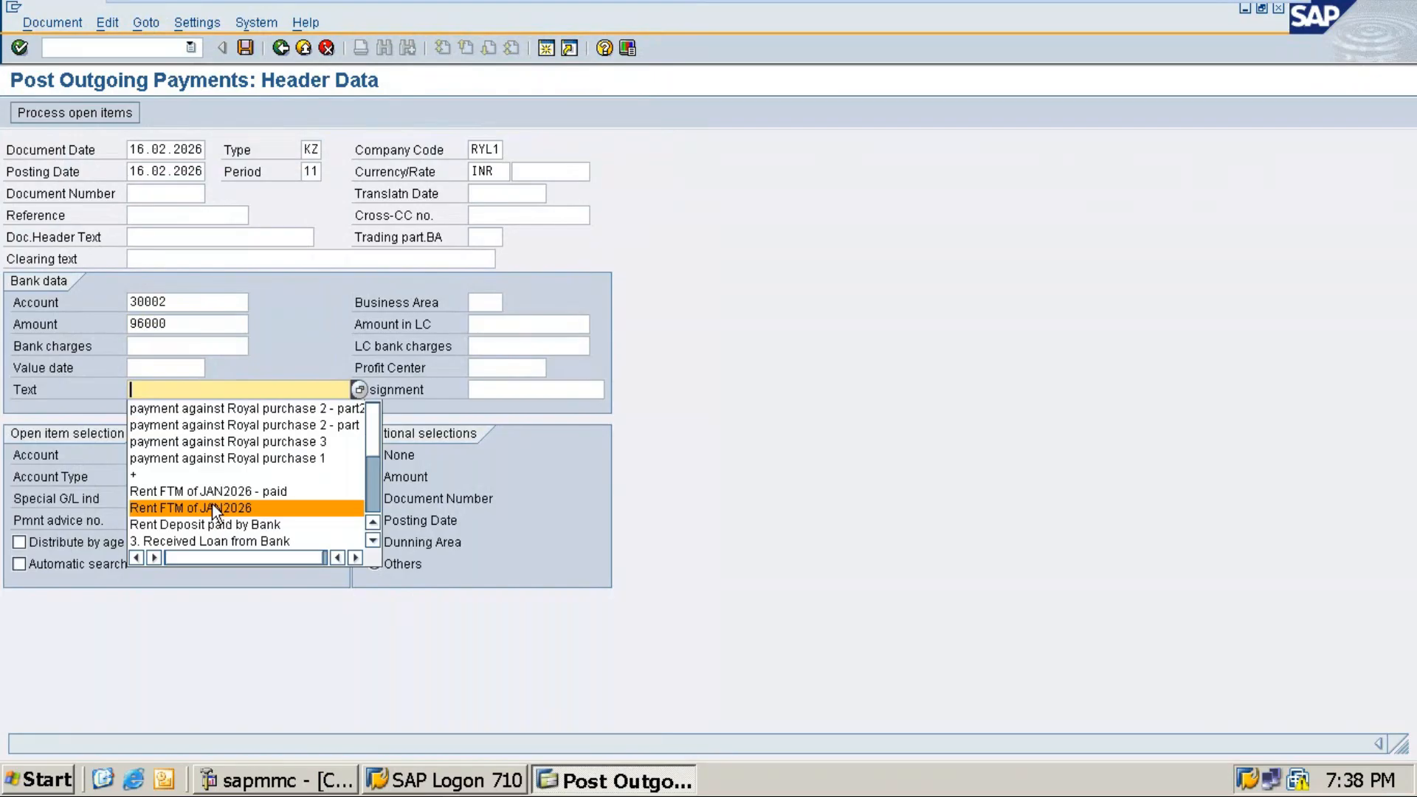
{"action": "type", "text": "full and"}
{"action": "key", "text": "BackSpace"}
{"action": "key", "text": "BackSpace"}
{"action": "key", "text": "BackSpace"}
{"action": "key", "text": "BackSpace"}
{"action": "type", "text": "Ste"}
{"action": "key", "text": "BackSpace"}
{"action": "key", "text": "BackSpace"}
{"action": "key", "text": "BackSpace"}
{"action": "key", "text": "BackSpace"}
{"action": "key", "text": "BackSpace"}
{"action": "key", "text": "BackSpace"}
{"action": "key", "text": "BackSpace"}
{"action": "key", "text": "BackSpace"}
{"action": "type", "text": "paid aga"}
{"action": "key", "text": "BackSpace"}
{"action": "key", "text": "BackSpace"}
{"action": "key", "text": "BackSpace"}
{"action": "key", "text": "BackSpace"}
{"action": "key", "text": "BackSpace"}
{"action": "key", "text": "BackSpace"}
{"action": "key", "text": "BackSpace"}
{"action": "key", "text": "BackSpace"}
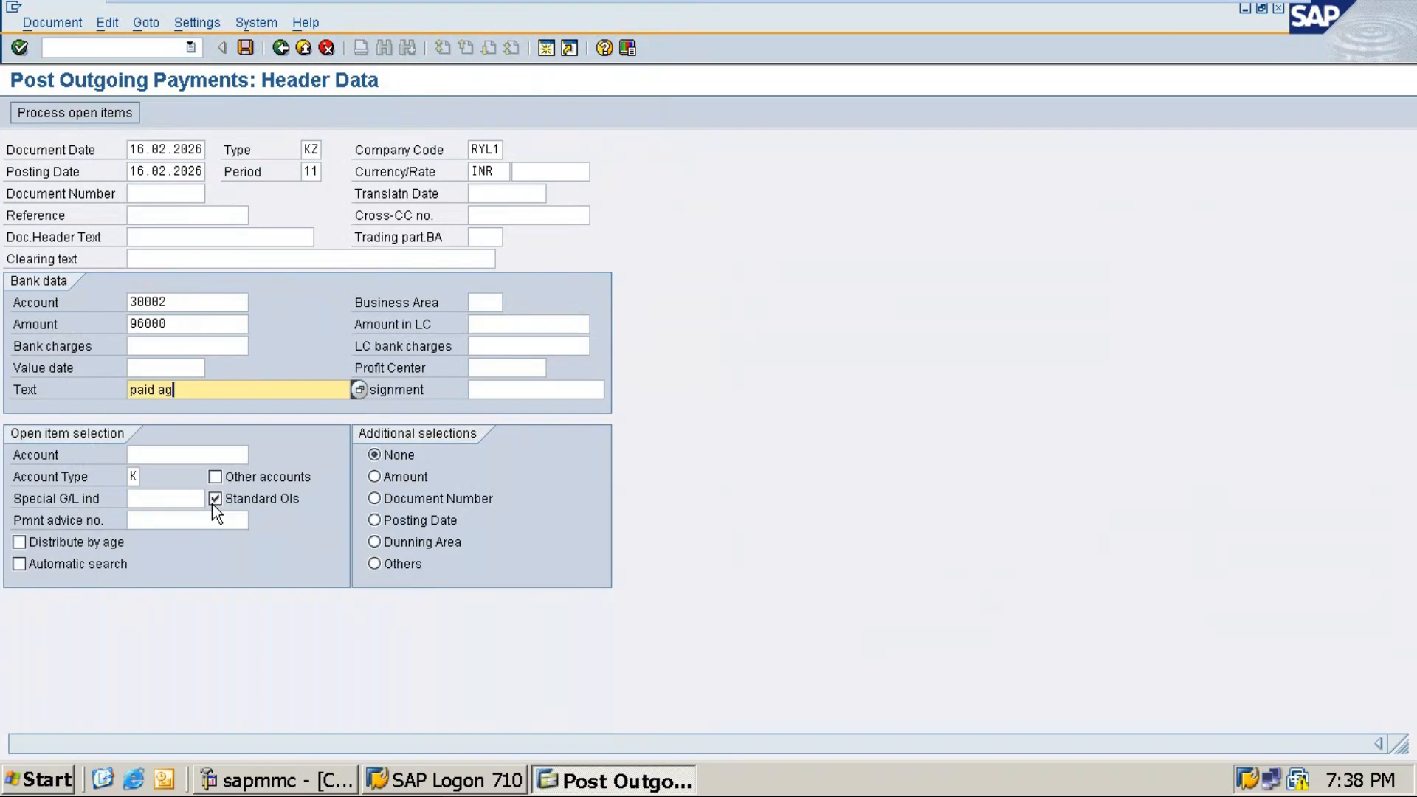
{"action": "type", "text": "full settlement to vendors - all "}
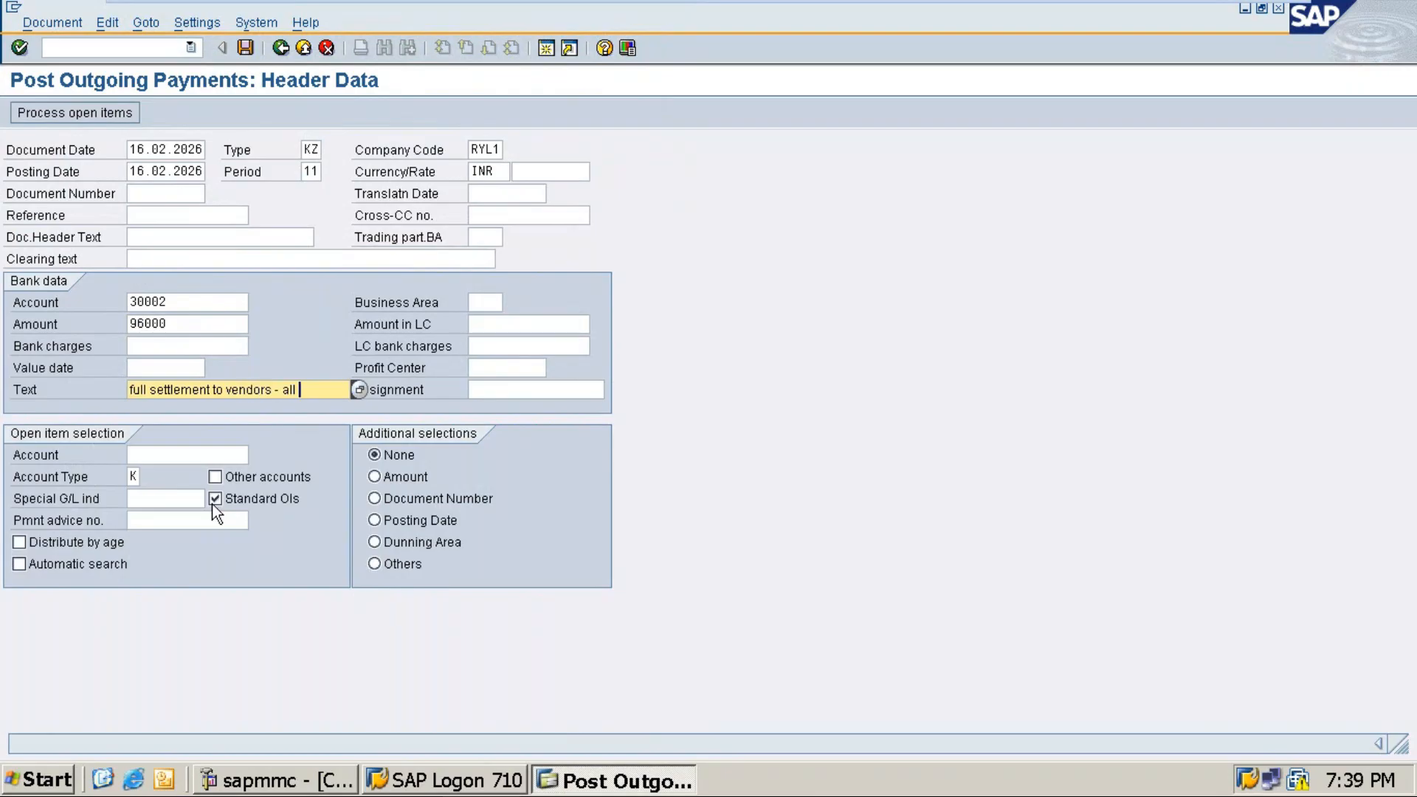
{"action": "type", "text": "O/S"}
Choose the Lalitha Distribution ltd vendor account for the open item selection and post the payment.
{"action": "left_click", "coordinate": [171, 454]}
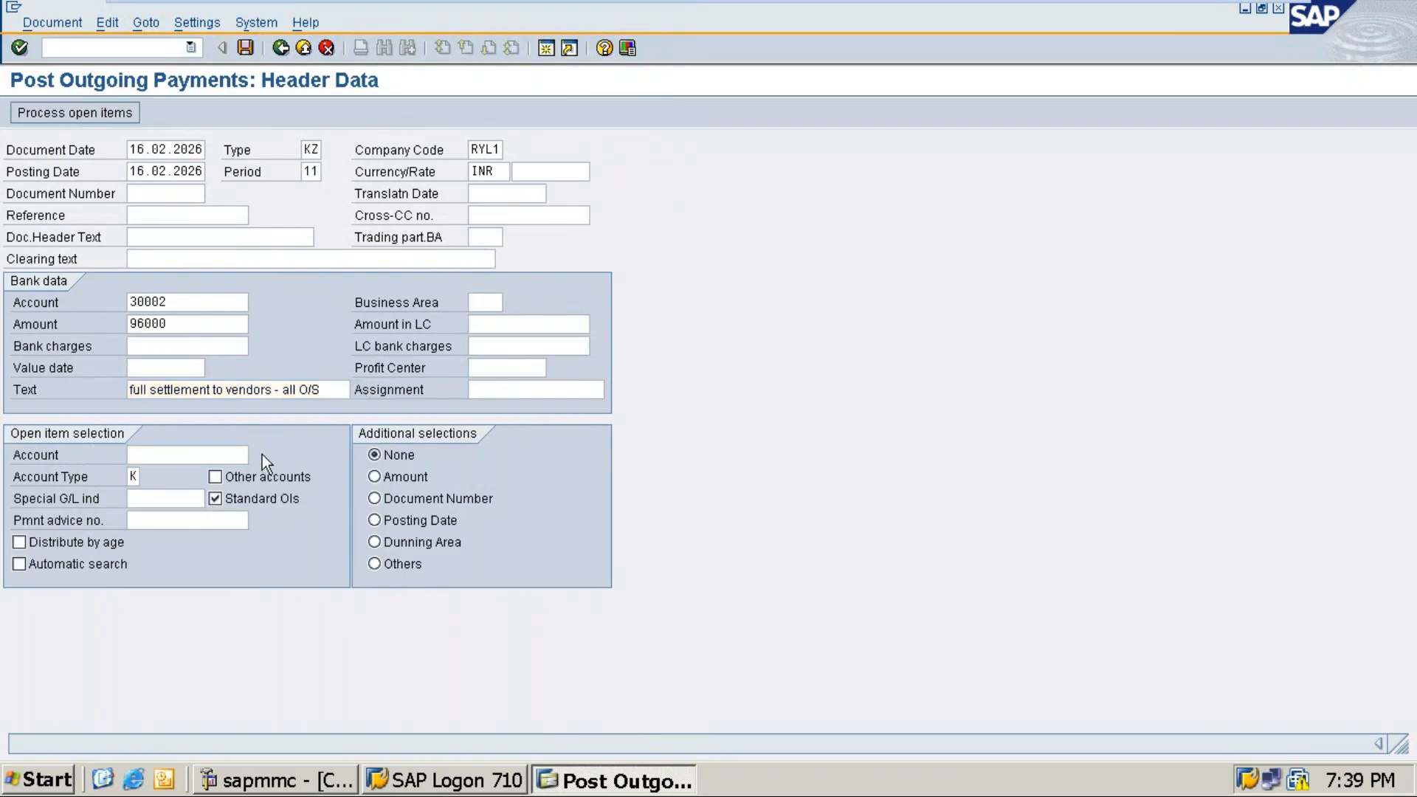
{"action": "key", "text": "F4"}
{"action": "key", "text": "Return"}
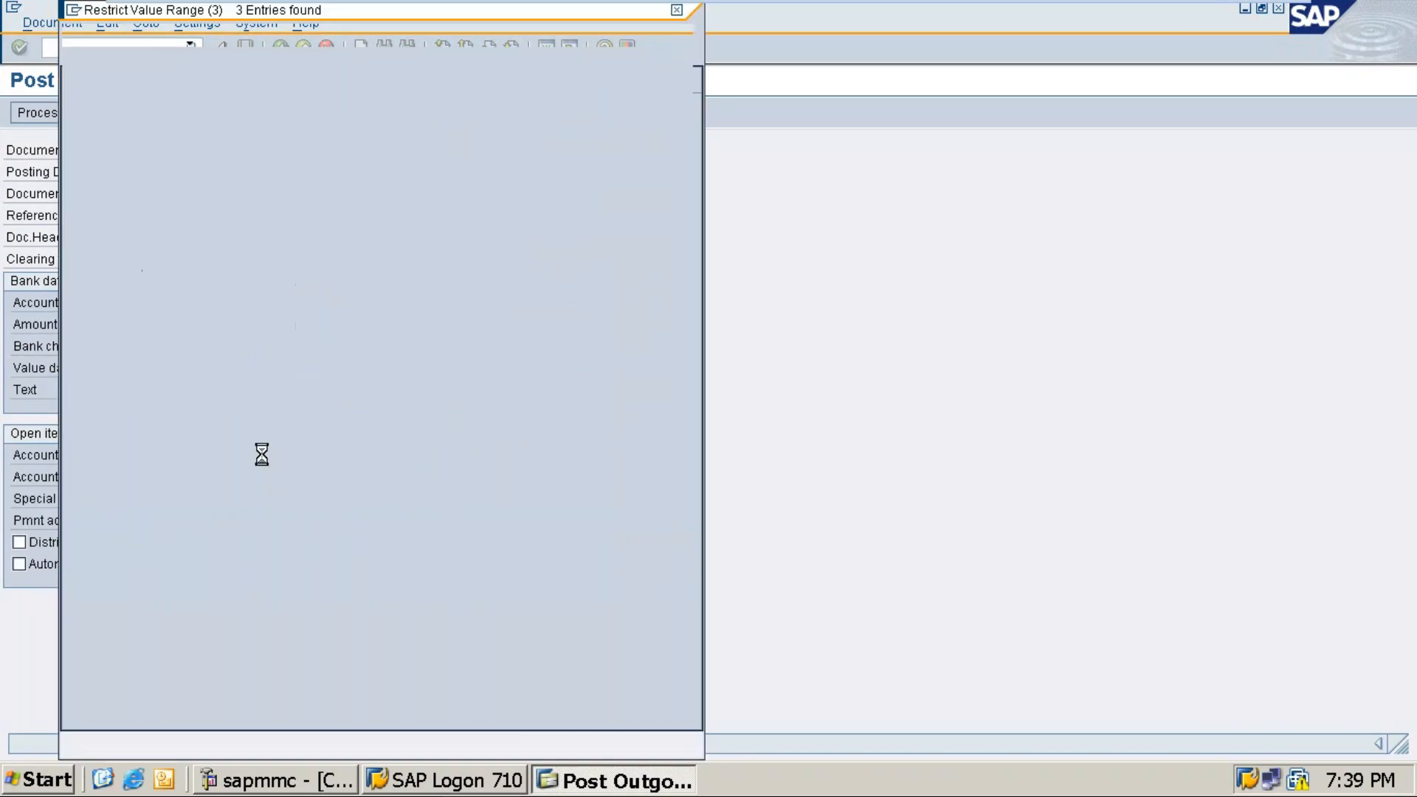
{"action": "key", "text": "Return"}
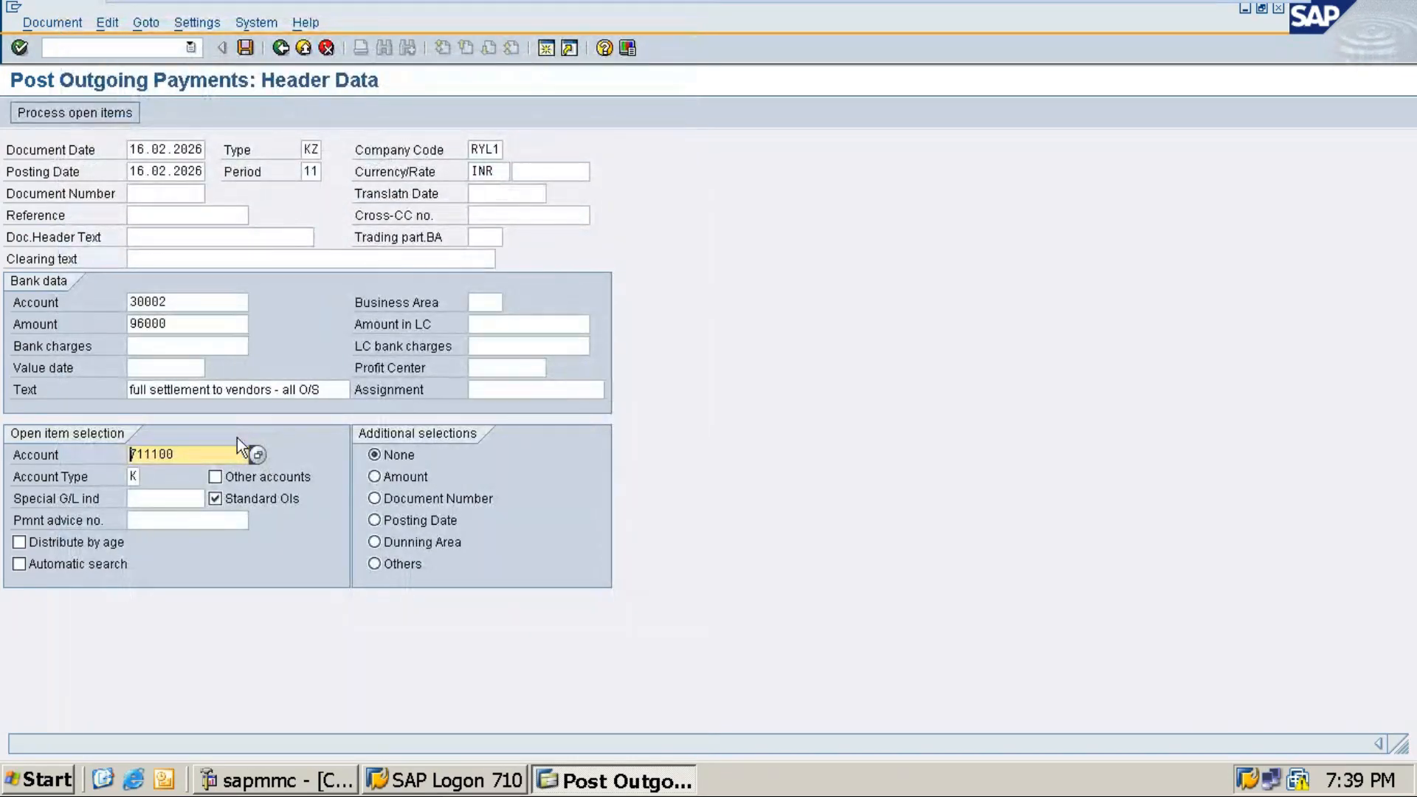
{"action": "key", "text": "ctrl+s"}
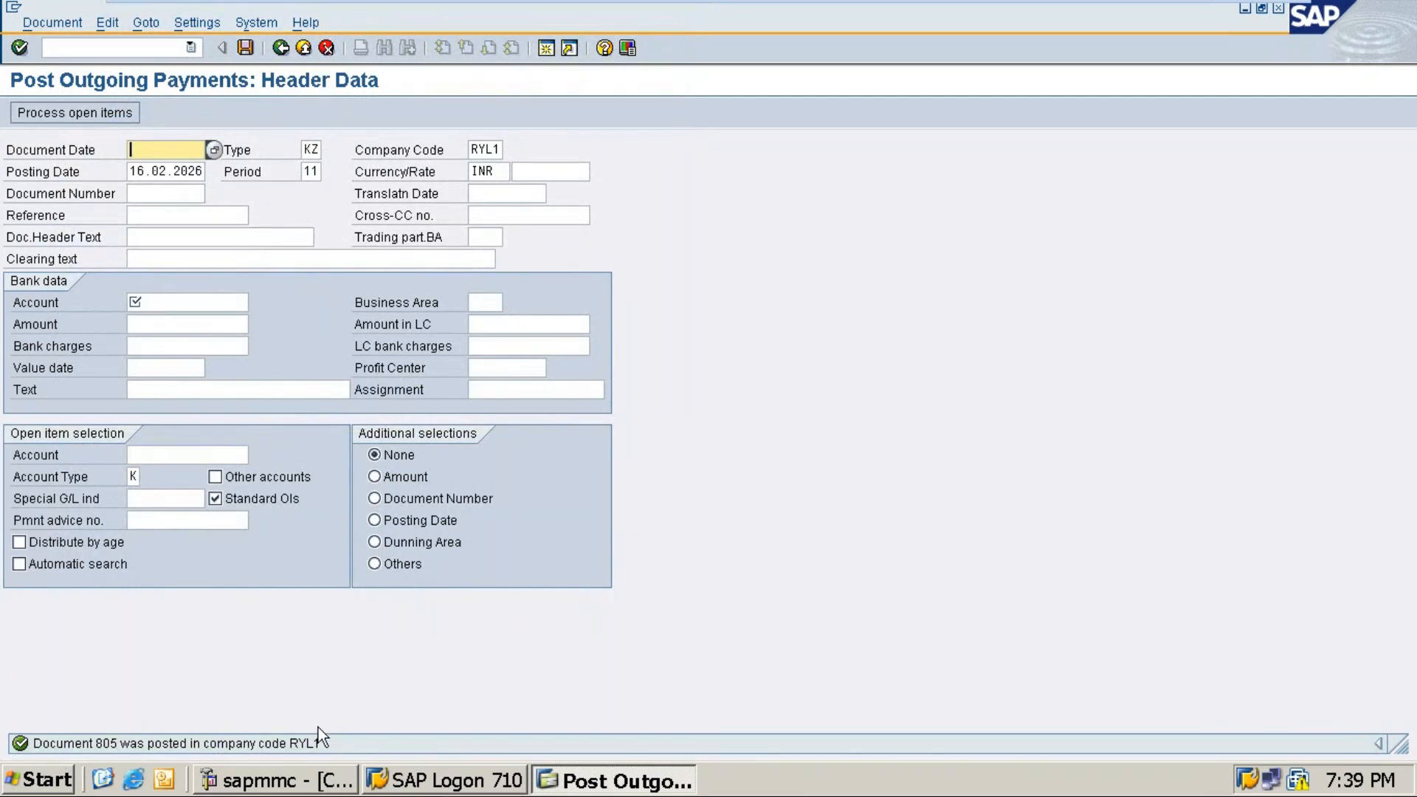
Open the vendor line item display (FBL1N) and list all items of Lalitha Distribution ltd to check the clearing.
{"action": "left_click", "coordinate": [190, 48]}
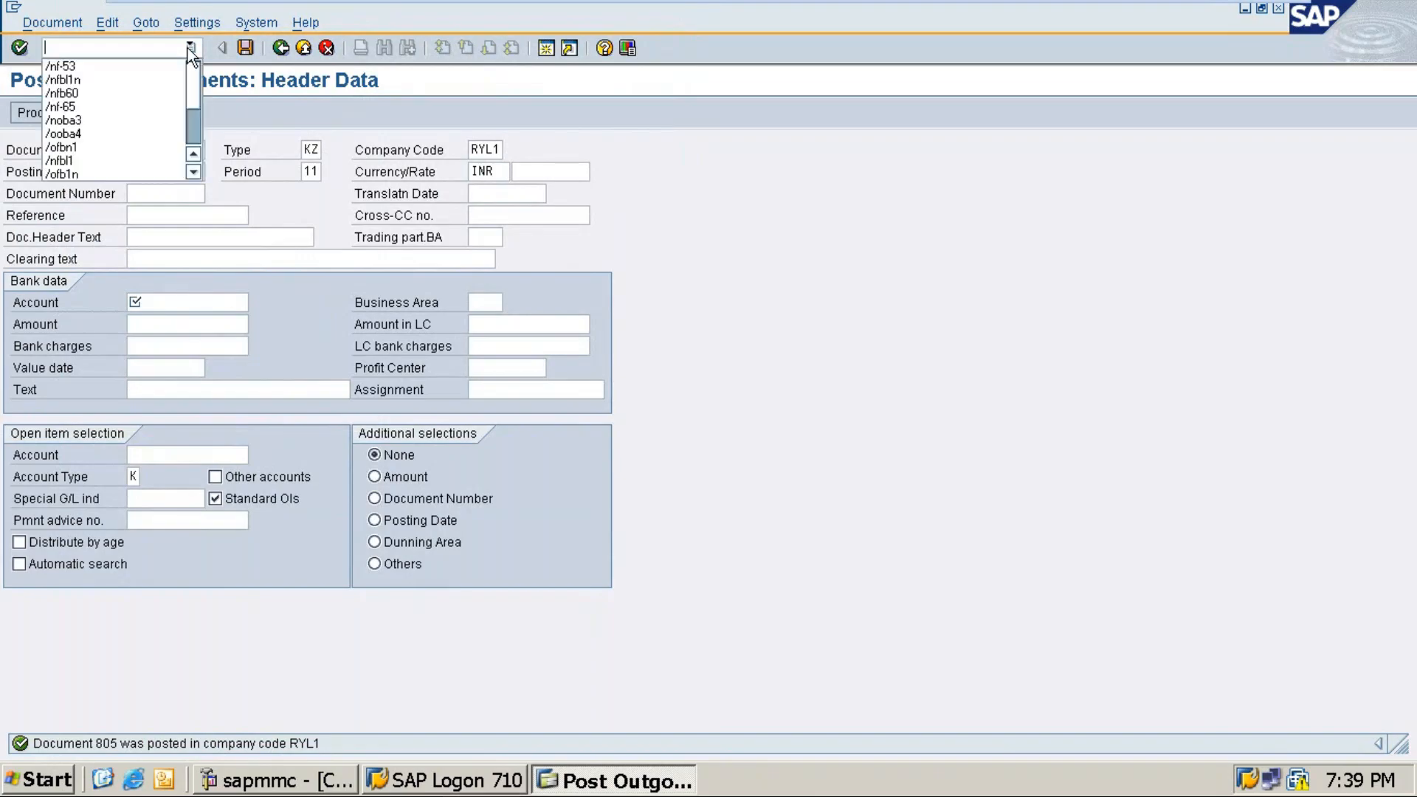
{"action": "left_click", "coordinate": [67, 75]}
{"action": "key", "text": "Return"}
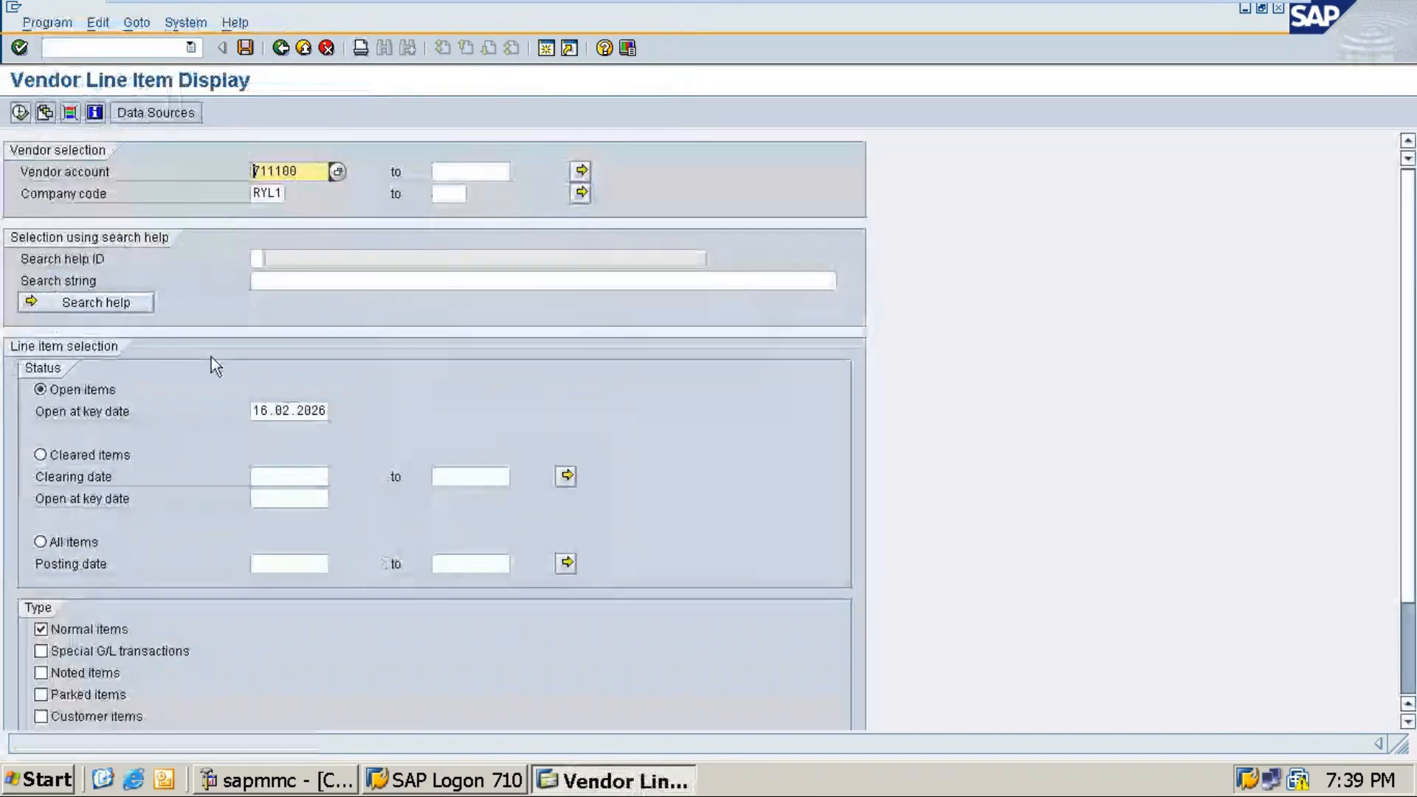
{"action": "left_click", "coordinate": [40, 543]}
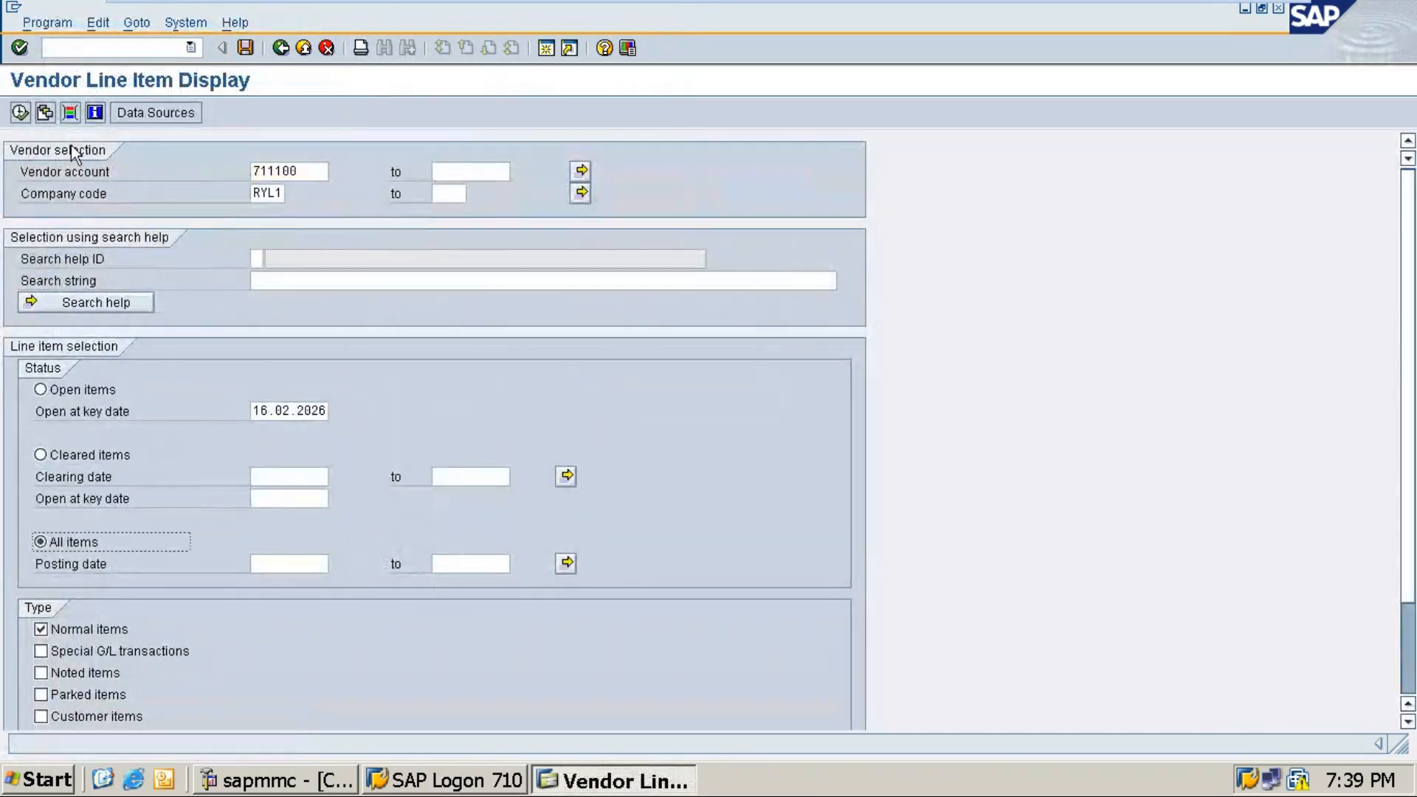
{"action": "left_click", "coordinate": [20, 112]}
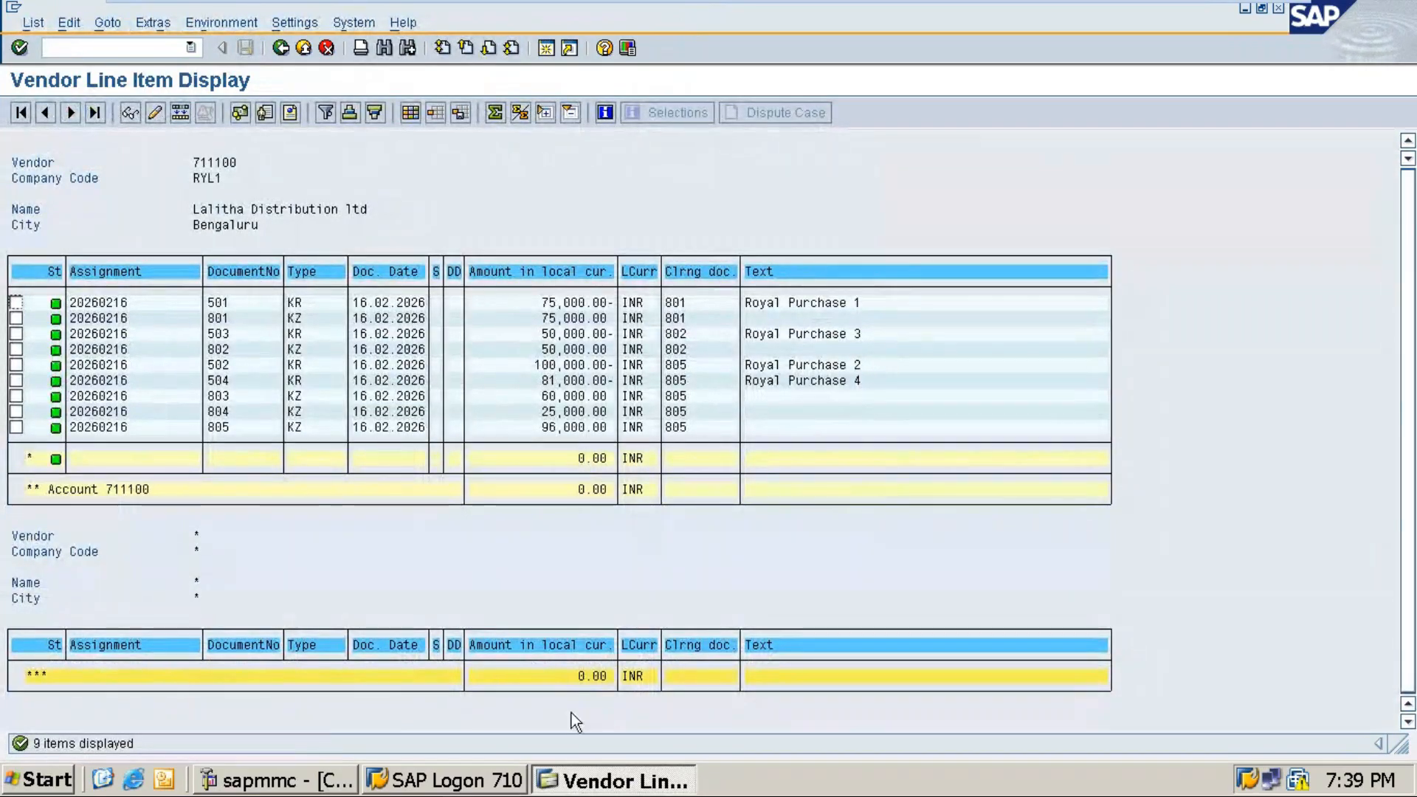
Switch to the Word notes and copy the "Current Payable amount is 100000 + 81000 = 181000" line below the Rs. 96000 payment bullet.
{"action": "mouse_move", "coordinate": [1227, 6]}
{"action": "left_click", "coordinate": [1230, 16]}
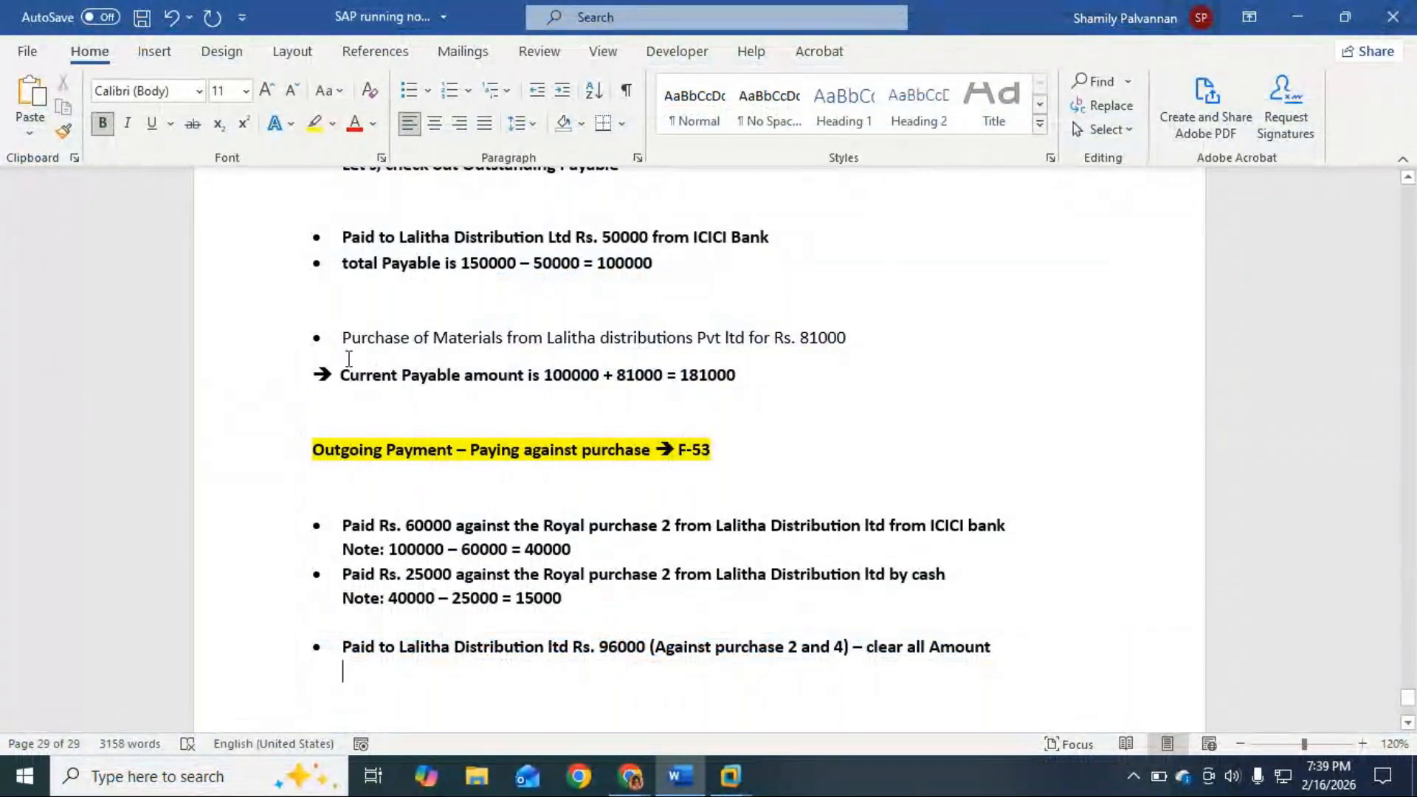
{"action": "left_click_drag", "start_coordinate": [338, 374], "coordinate": [709, 378]}
{"action": "key", "text": "ctrl+c"}
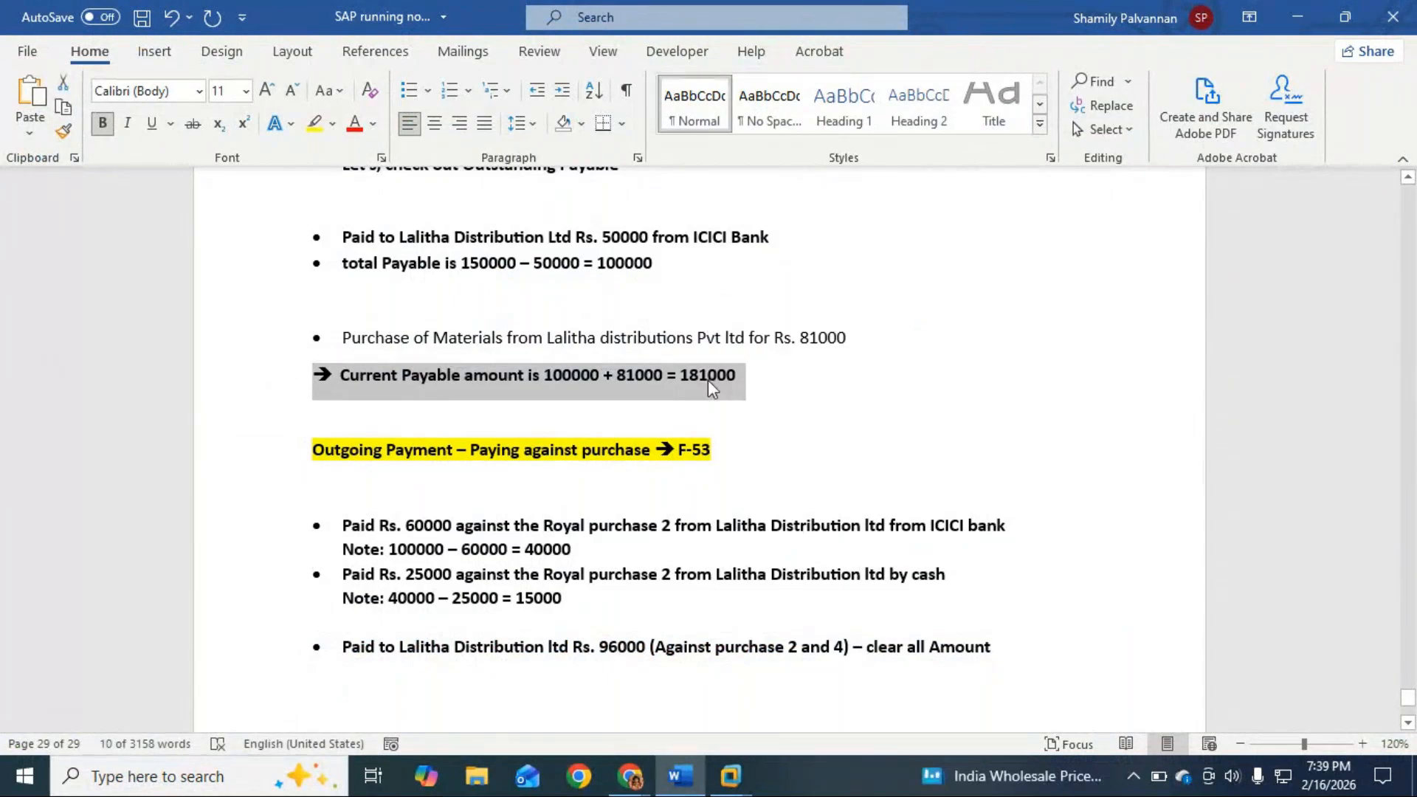
{"action": "left_click", "coordinate": [391, 666]}
{"action": "type", "text": "➔ Current Payable amount is 100000 + 81000 = 181000"}
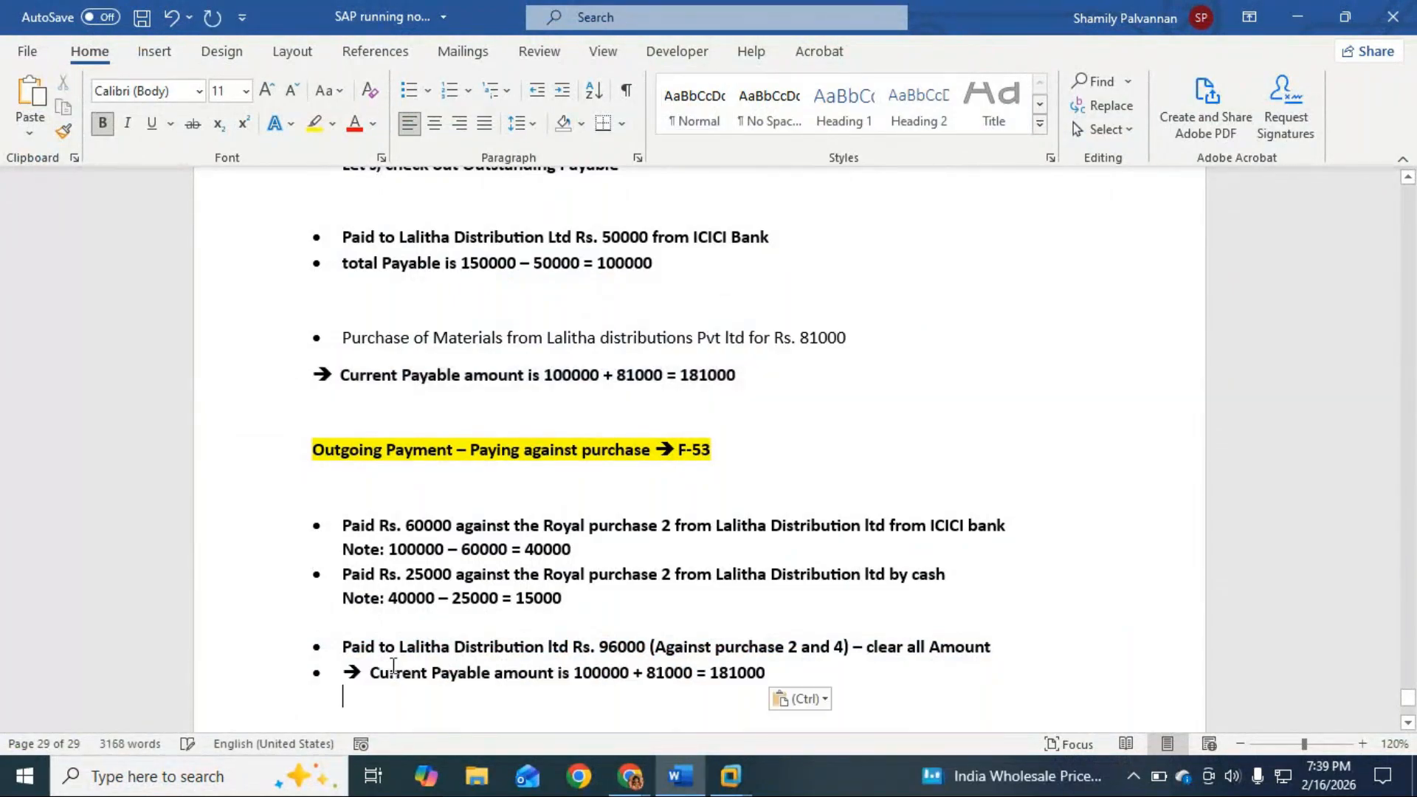
Remove the bullet from the copied arrow line and shorten its text to "Current Payable amount is".
{"action": "left_click", "coordinate": [330, 671]}
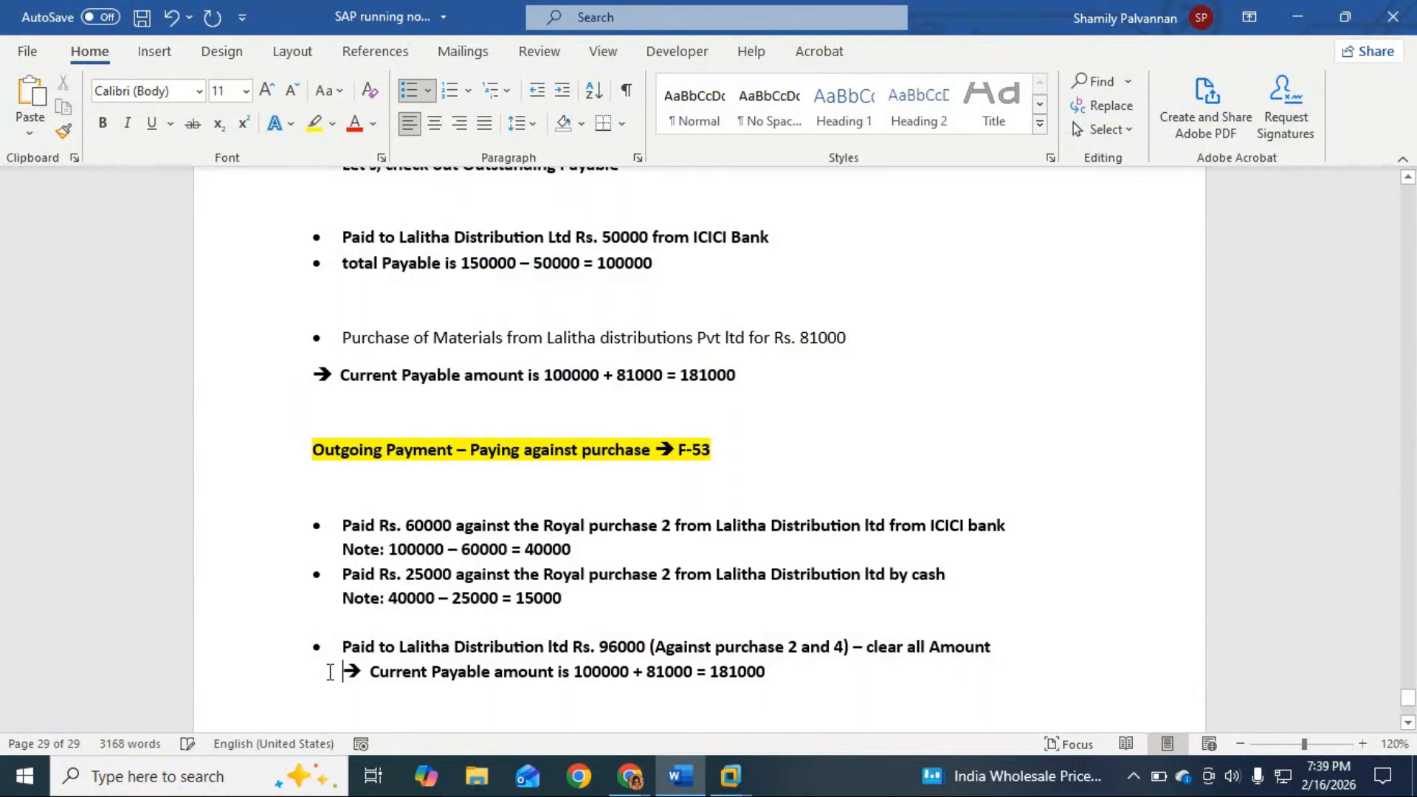
{"action": "key", "text": "BackSpace"}
{"action": "key", "text": "BackSpace"}
{"action": "left_click", "coordinate": [749, 688]}
{"action": "key", "text": "BackSpace"}
{"action": "key", "text": "BackSpace"}
{"action": "key", "text": "BackSpace"}
{"action": "key", "text": "BackSpace"}
{"action": "key", "text": "BackSpace"}
{"action": "key", "text": "BackSpace"}
{"action": "key", "text": "BackSpace"}
{"action": "key", "text": "BackSpace"}
{"action": "key", "text": "BackSpace"}
{"action": "key", "text": "BackSpace"}
{"action": "key", "text": "BackSpace"}
{"action": "key", "text": "BackSpace"}
{"action": "key", "text": "BackSpace"}
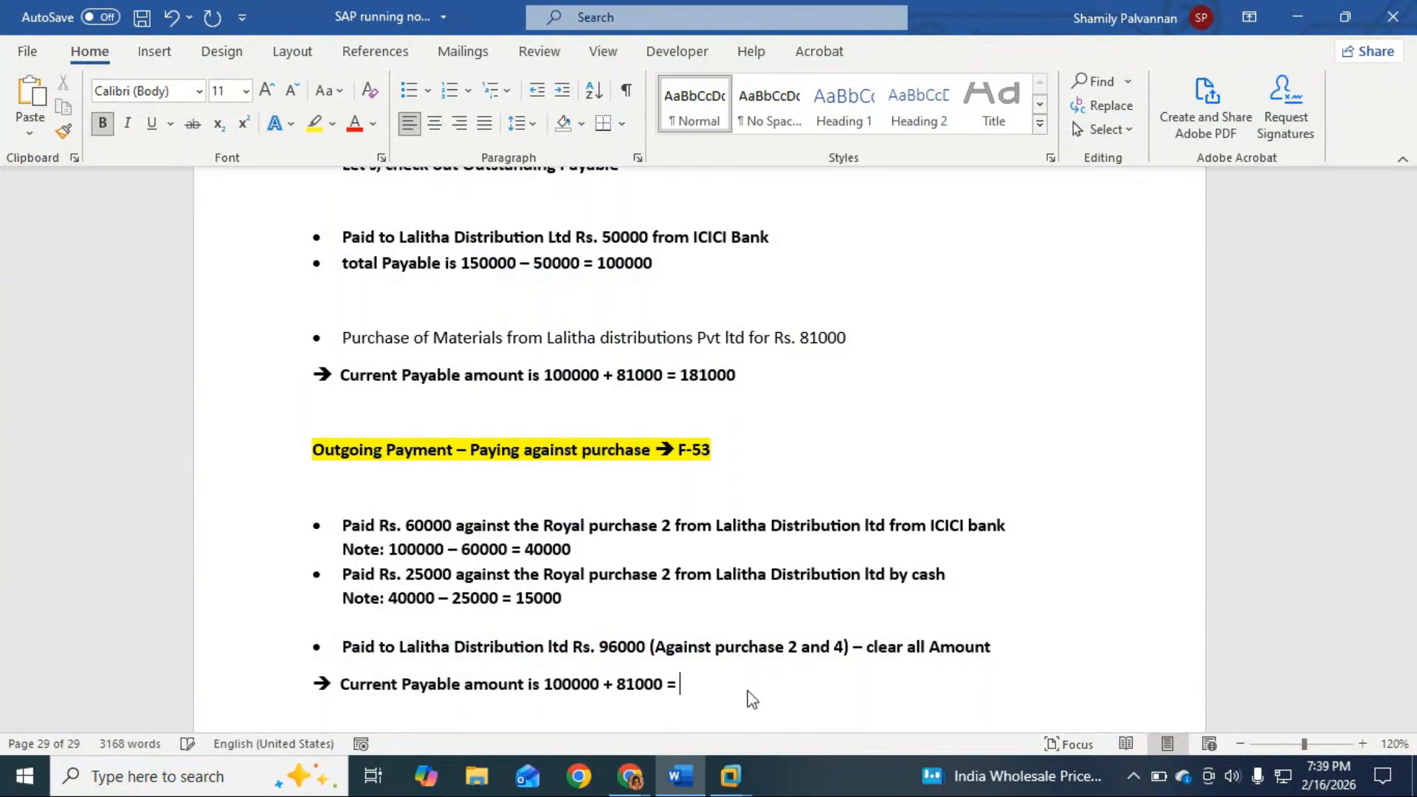
{"action": "key", "text": "BackSpace"}
{"action": "key", "text": "BackSpace"}
{"action": "key", "text": "BackSpace"}
{"action": "key", "text": "BackSpace"}
{"action": "key", "text": "BackSpace"}
{"action": "key", "text": "BackSpace"}
{"action": "key", "text": "BackSpace"}
{"action": "key", "text": "BackSpace"}
{"action": "key", "text": "BackSpace"}
{"action": "key", "text": "BackSpace"}
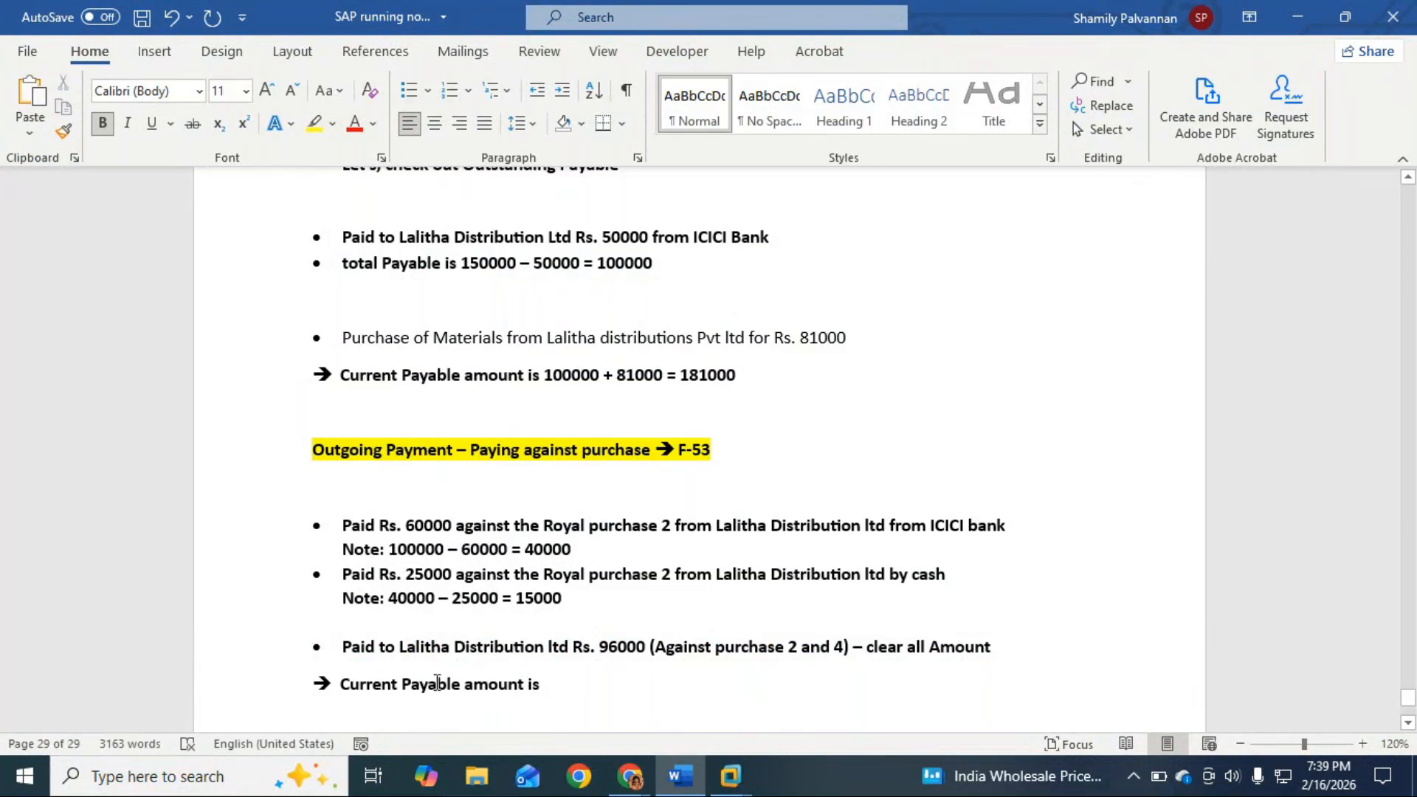
Insert another copy of the "Current Payable amount is 100000 + 81000 = 181000" line above the Rs. 96000 payment bullet.
{"action": "left_click", "coordinate": [528, 624]}
{"action": "key", "text": "Return"}
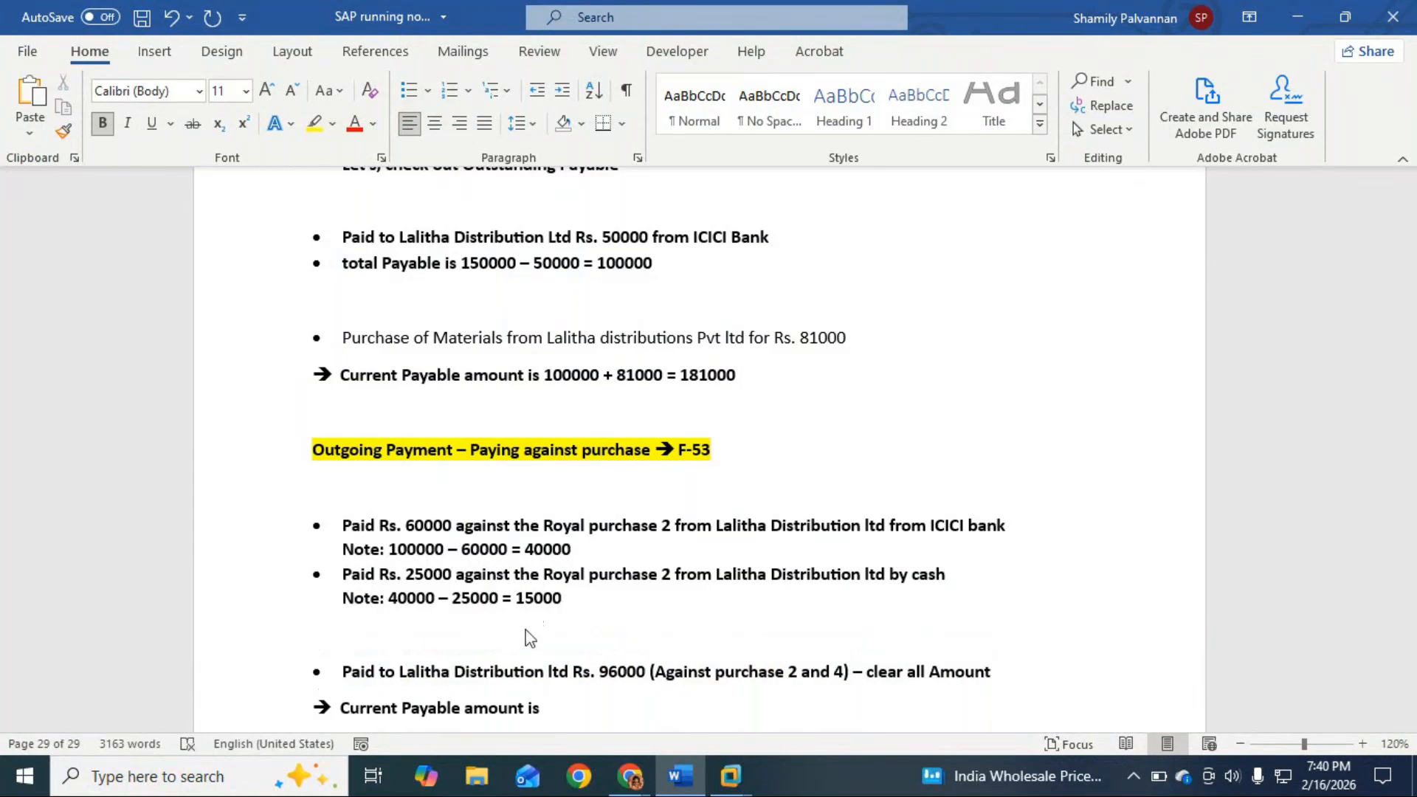
{"action": "key", "text": "ctrl+v"}
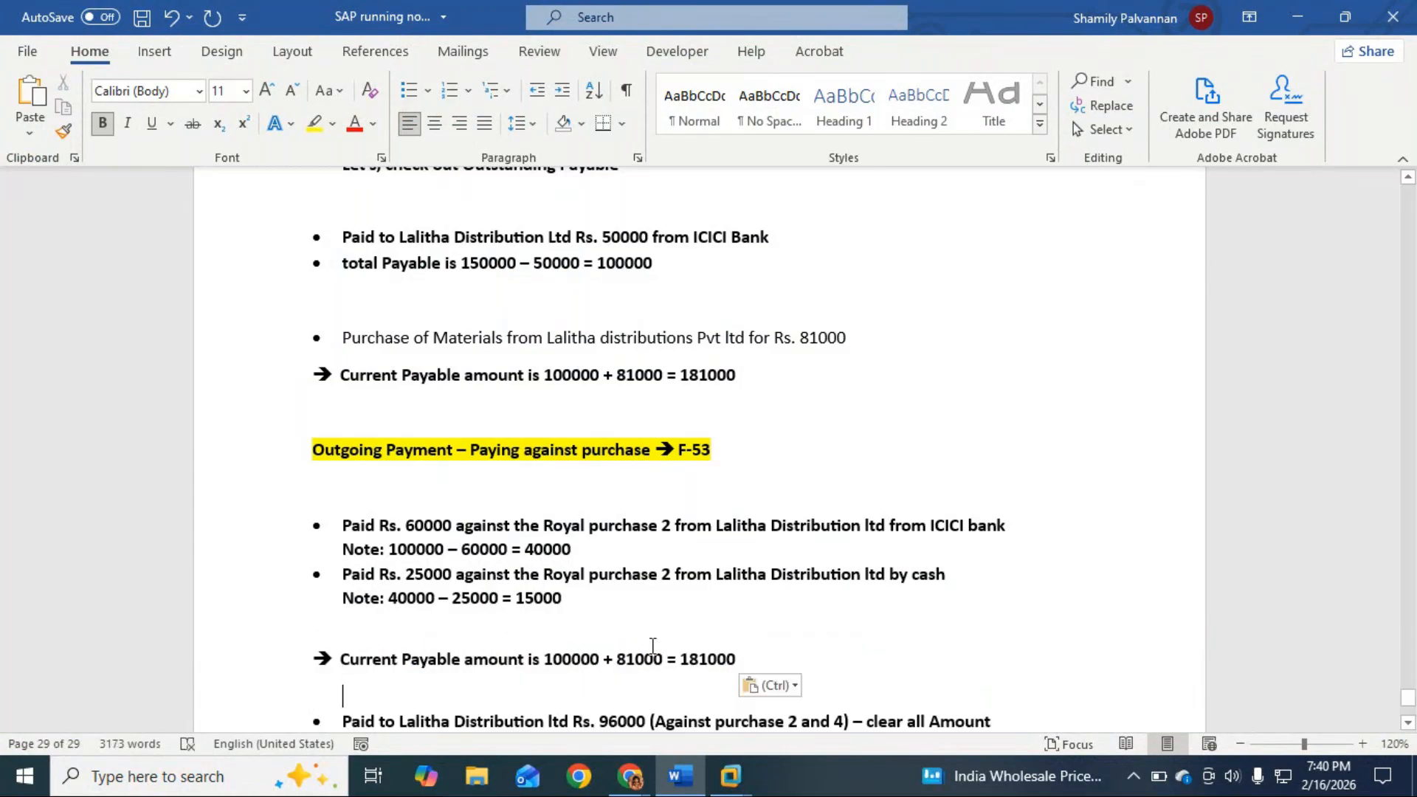
Change the arrow line above the Rs. 96000 payment bullet to read "Current Payable amount is 15000 + 81000 = 96000".
{"action": "left_click", "coordinate": [599, 659]}
{"action": "mouse_move", "coordinate": [634, 790]}
{"action": "key", "text": "BackSpace"}
{"action": "key", "text": "BackSpace"}
{"action": "key", "text": "BackSpace"}
{"action": "key", "text": "BackSpace"}
{"action": "key", "text": "BackSpace"}
{"action": "type", "text": "5000"}
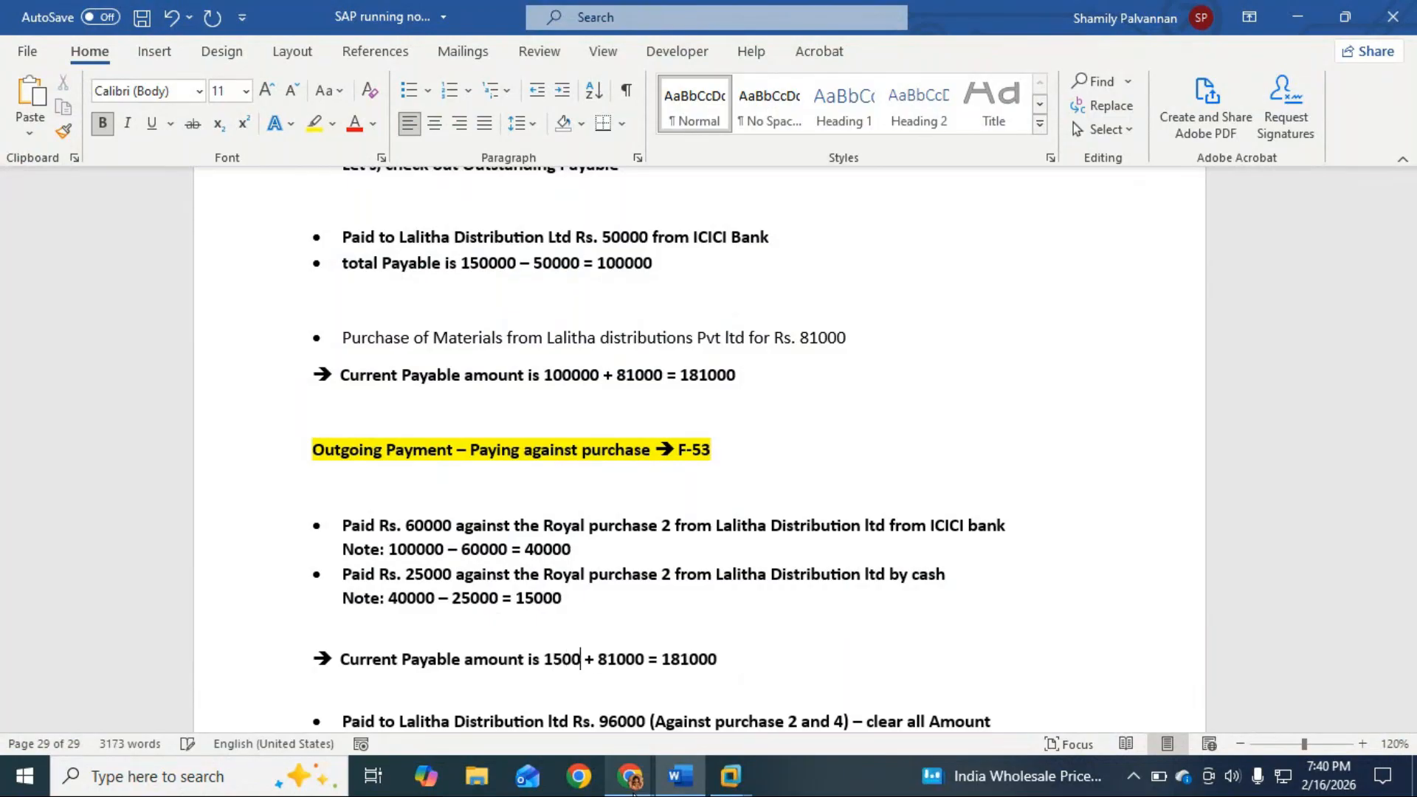
{"action": "left_click", "coordinate": [1033, 623]}
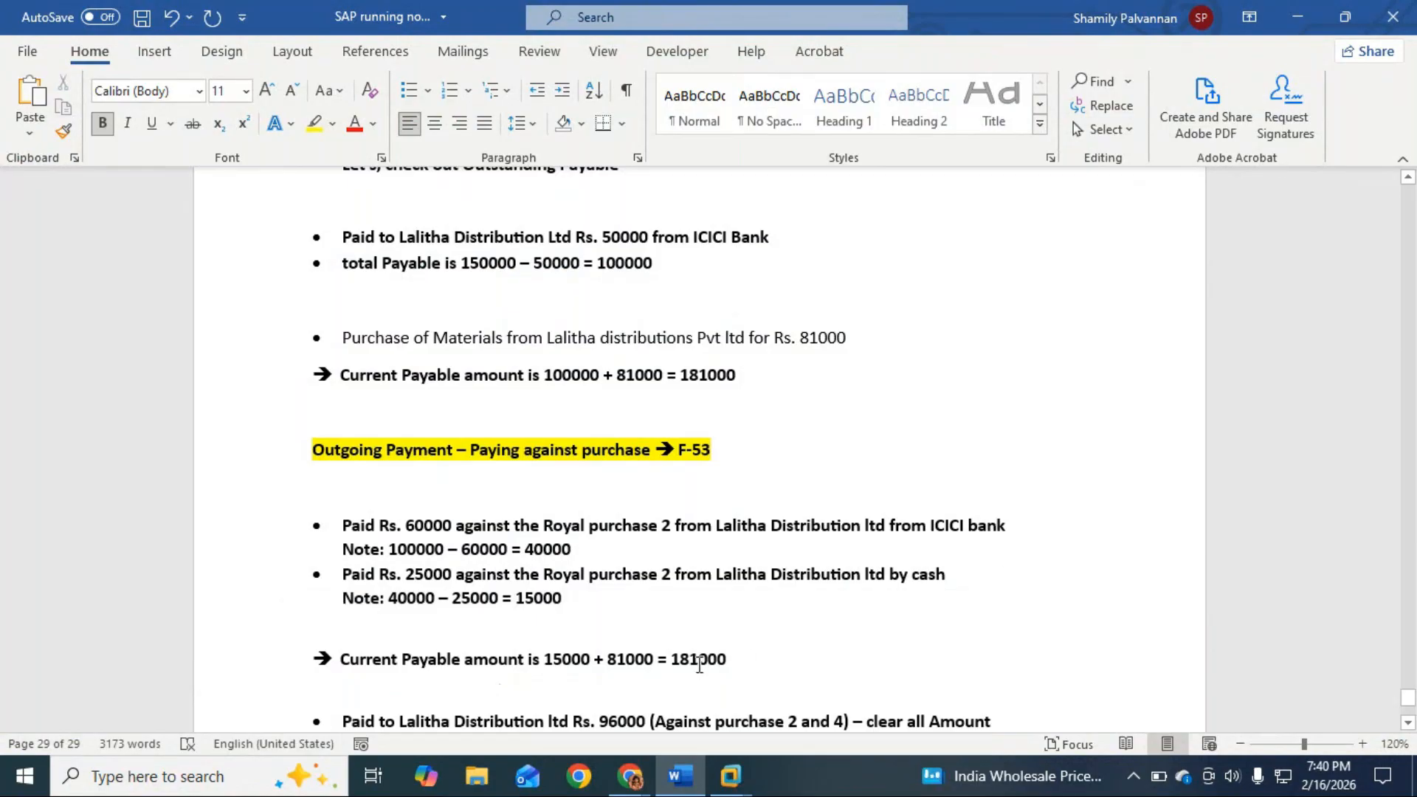
{"action": "left_click", "coordinate": [727, 658]}
{"action": "key", "text": "BackSpace"}
{"action": "key", "text": "BackSpace"}
{"action": "key", "text": "BackSpace"}
{"action": "key", "text": "BackSpace"}
{"action": "key", "text": "BackSpace"}
{"action": "key", "text": "BackSpace"}
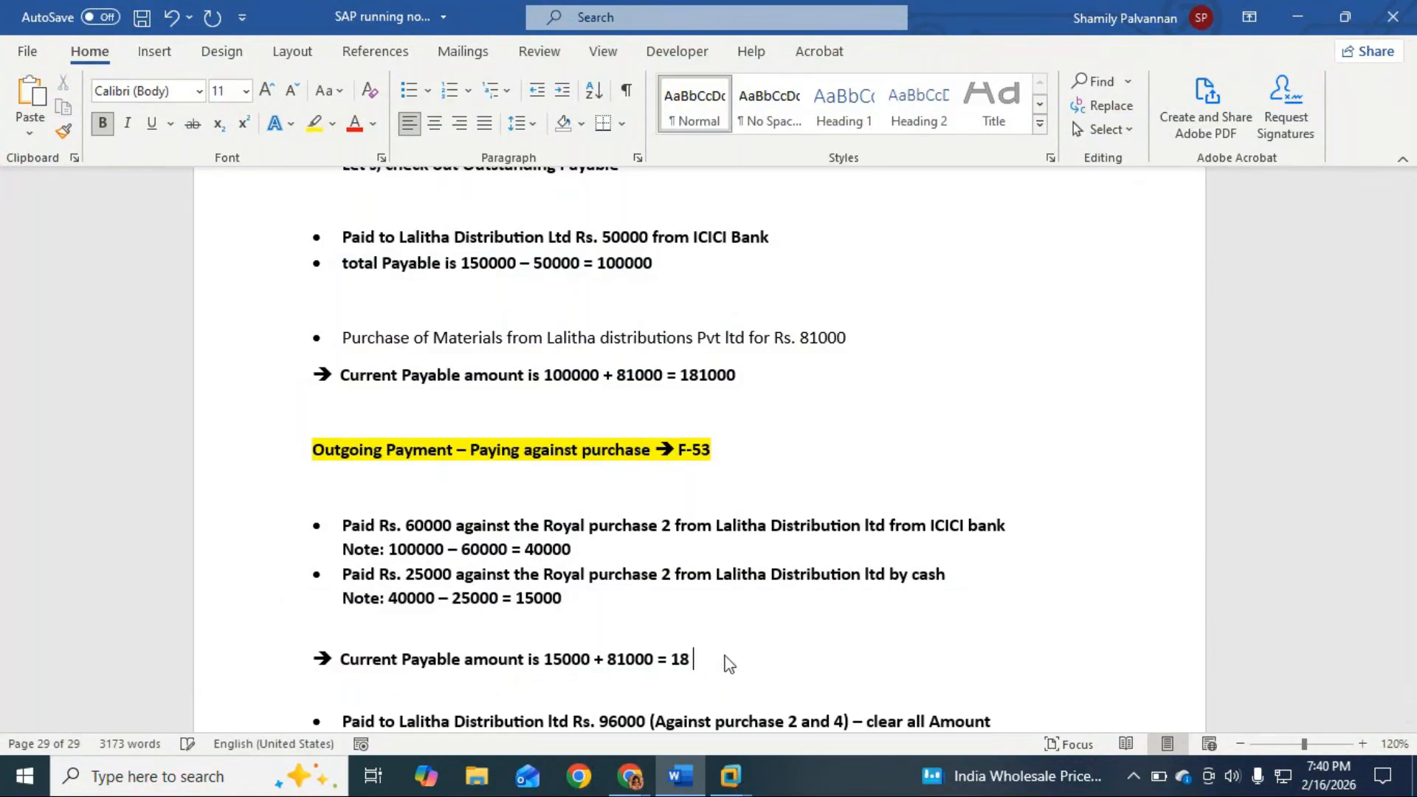
{"action": "type", "text": "96000"}
Complete the arrow line below the Rs. 96000 payment bullet as "Current Payable amount is 96000 – 96000 = 0".
{"action": "scroll", "coordinate": [725, 620], "scroll_direction": "down", "scroll_amount": 3}
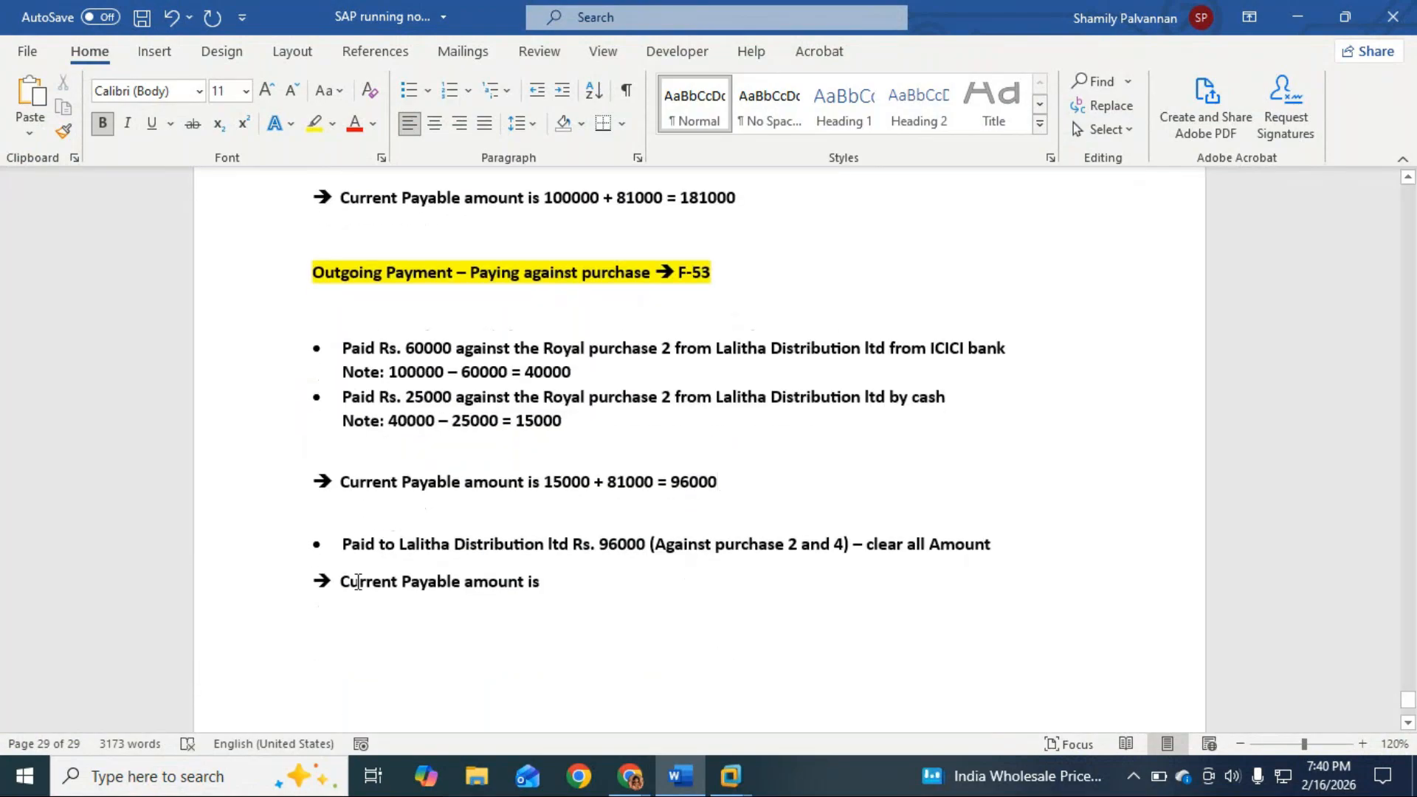
{"action": "left_click", "coordinate": [590, 585]}
{"action": "type", "text": "9"}
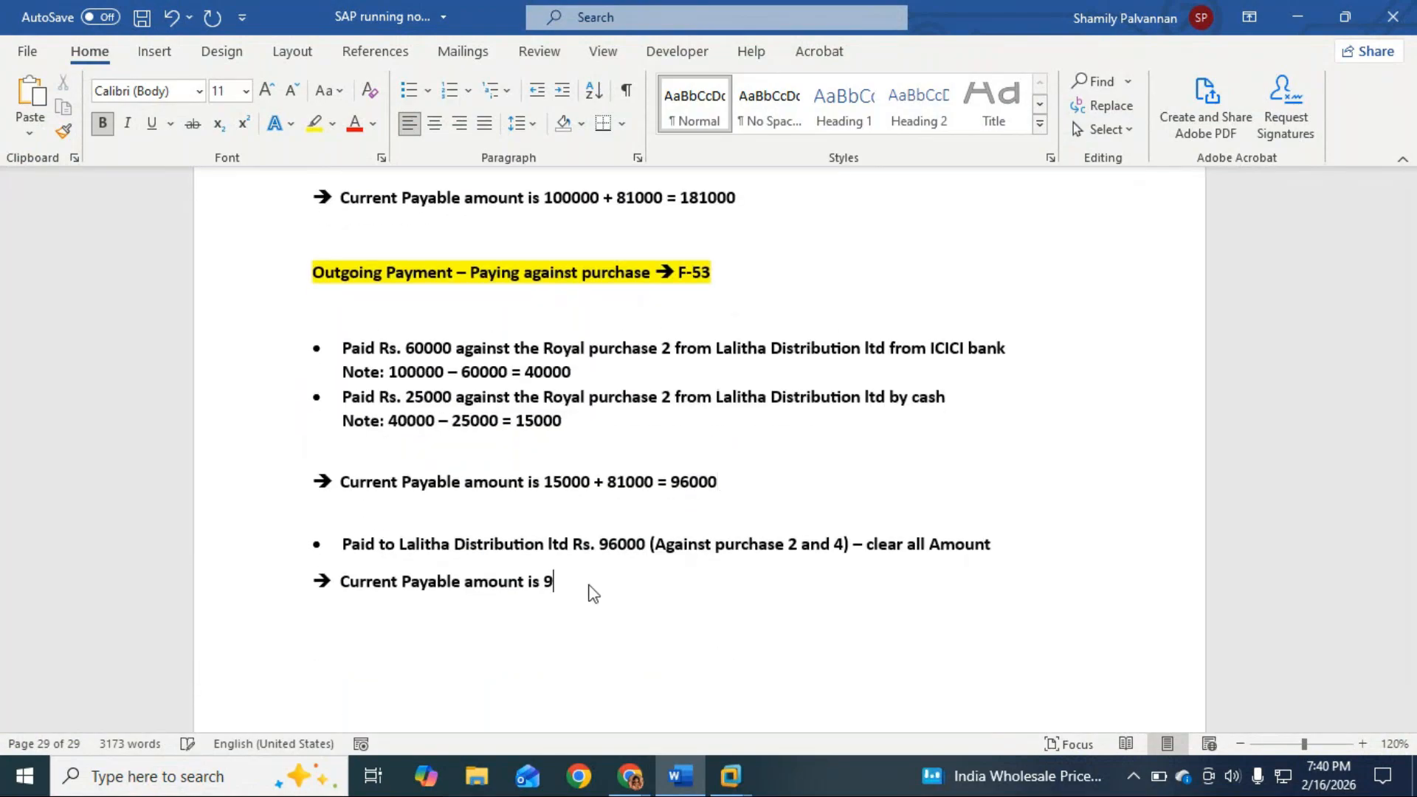
{"action": "type", "text": "6000 - 9"}
{"action": "key", "text": "BackSpace"}
{"action": "type", "text": "6000 = 0"}
Switch to SAP and leave the vendor line item display, going back to the SAP Easy Access screen.
{"action": "key", "text": "alt+Tab"}
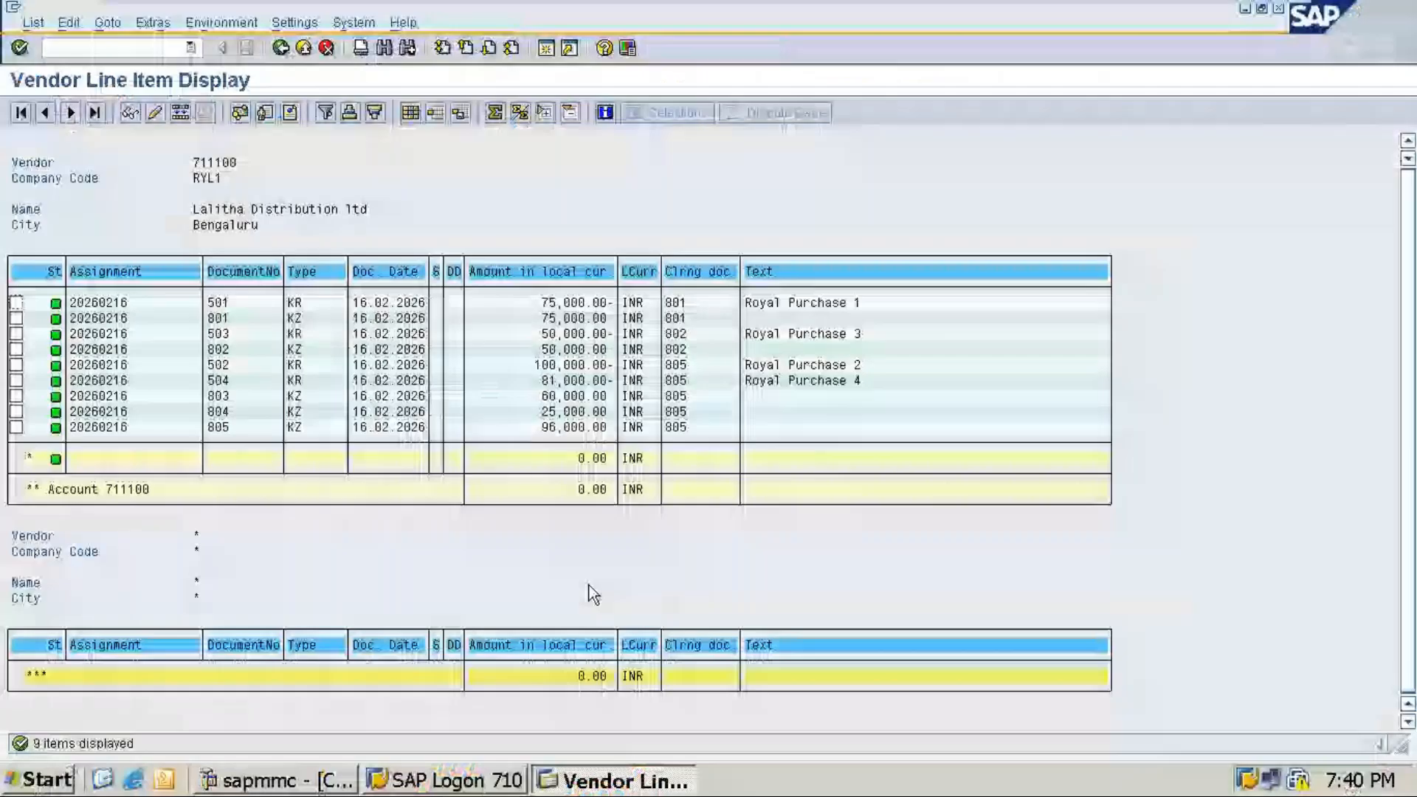
{"action": "key", "text": "alt+Tab"}
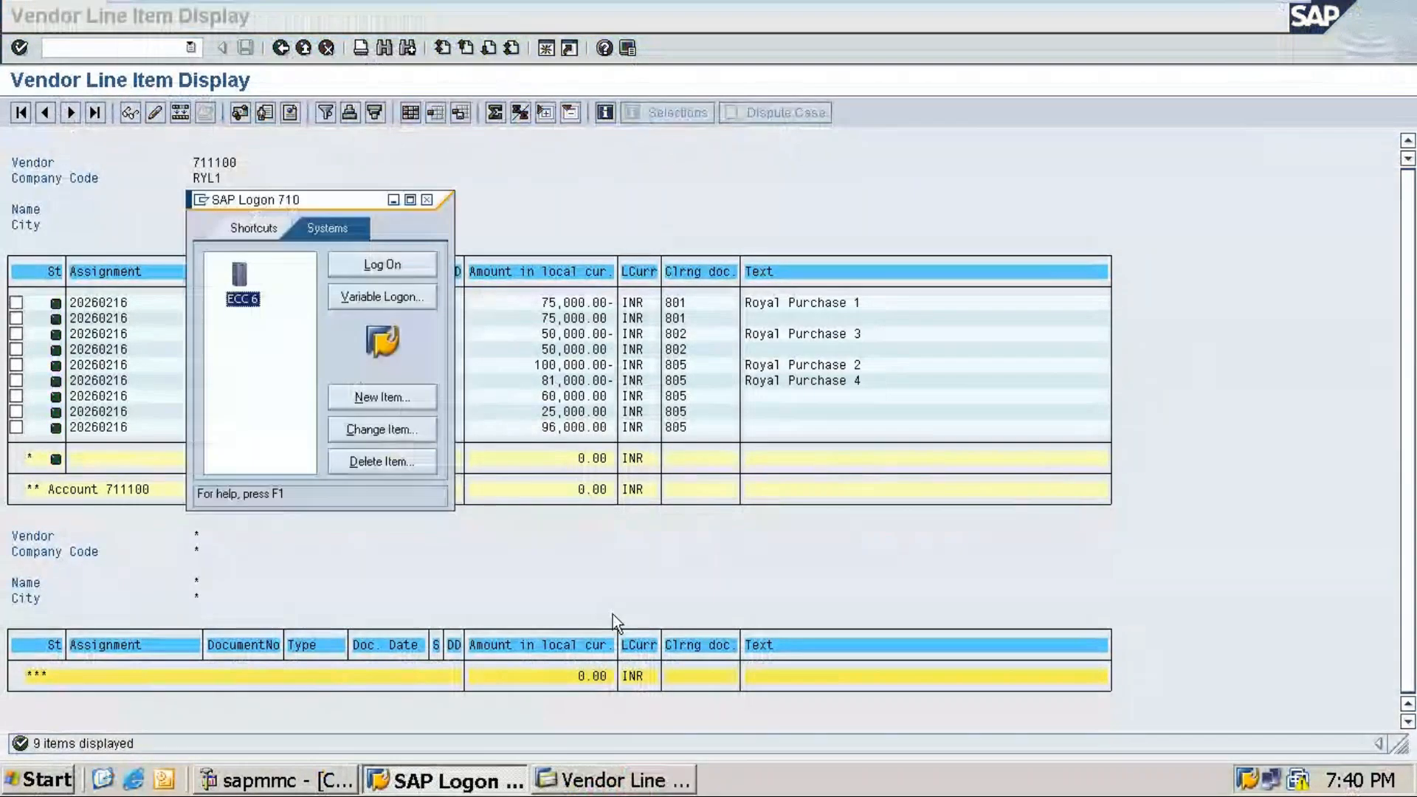
{"action": "key", "text": "alt+Tab"}
{"action": "key", "text": "alt+Tab"}
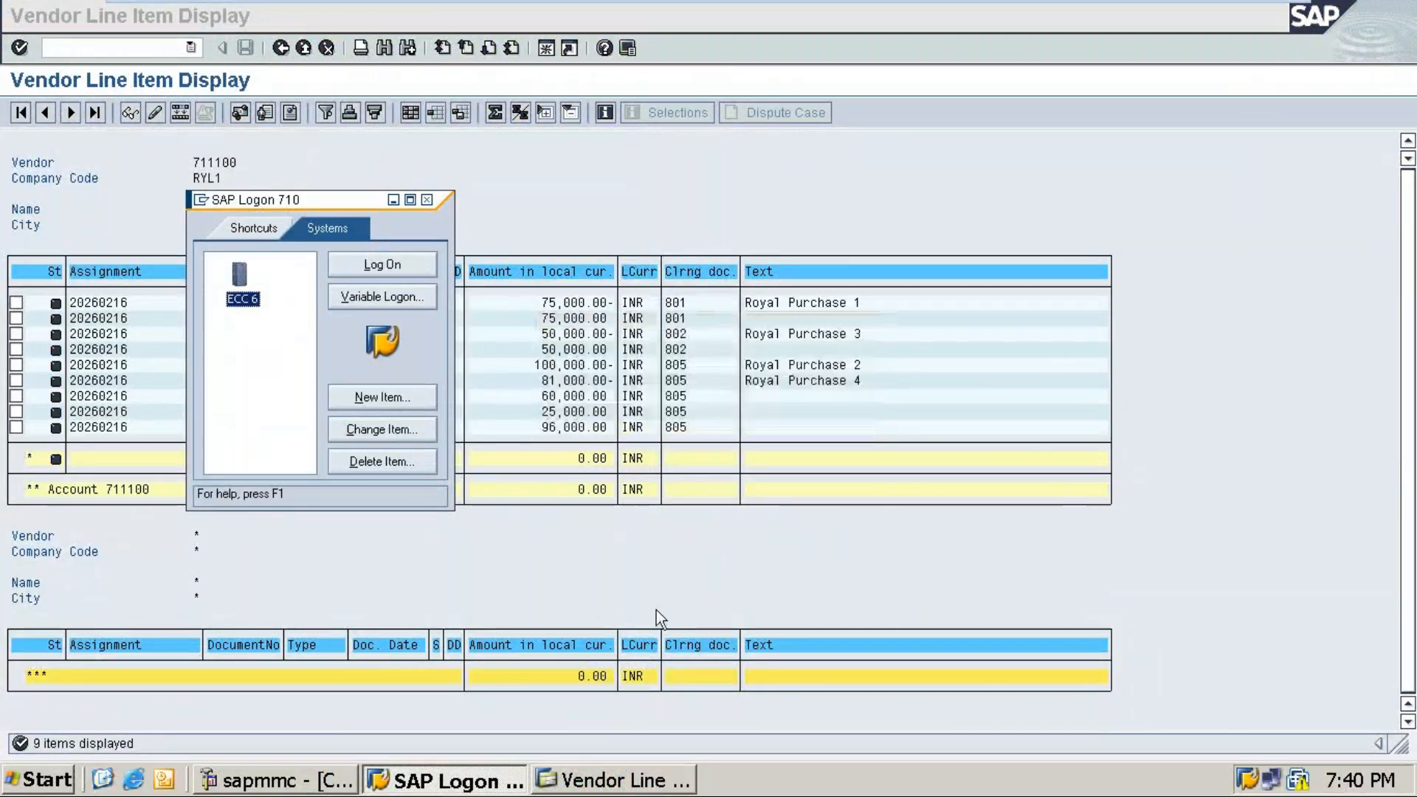
{"action": "left_click", "coordinate": [1212, 565]}
{"action": "mouse_move", "coordinate": [1242, 10]}
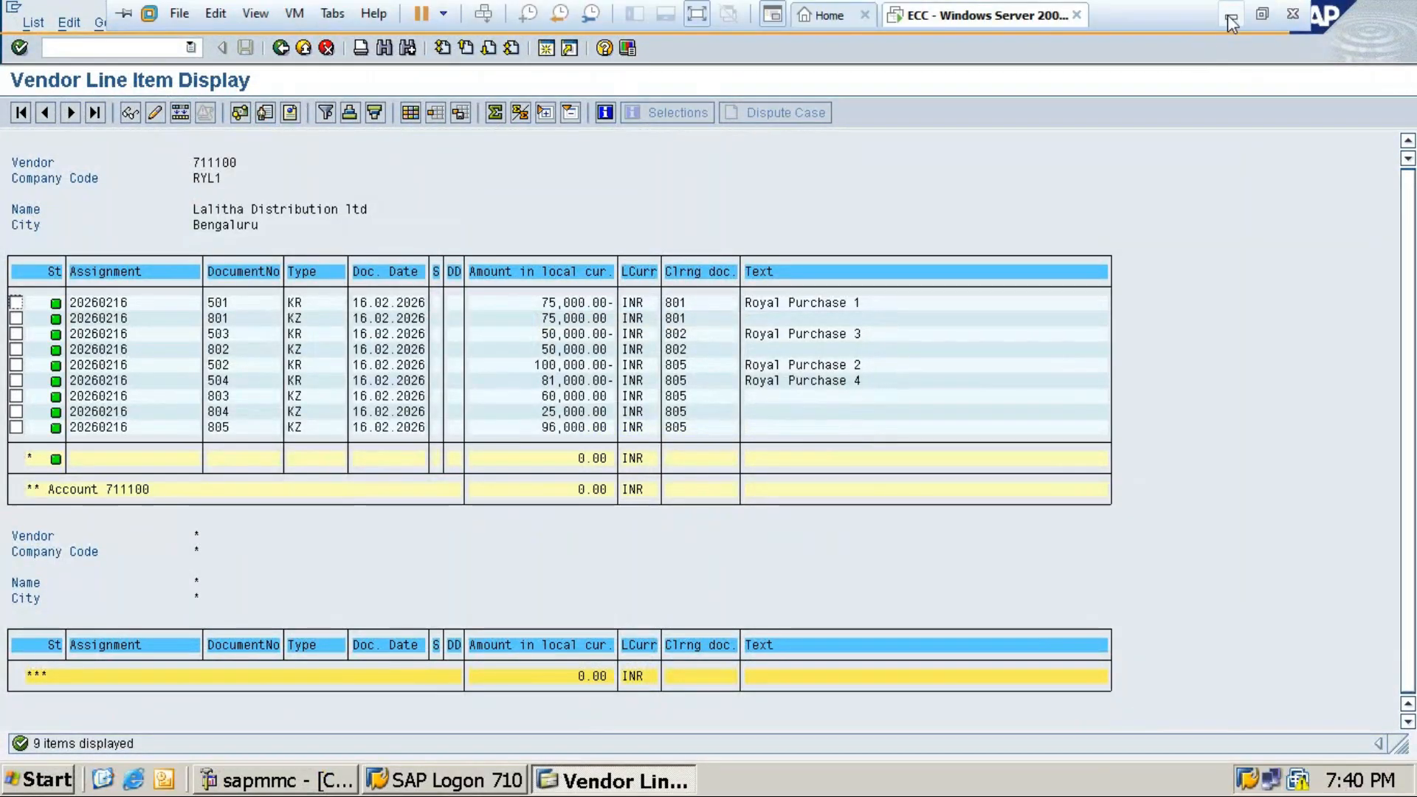
{"action": "key", "text": "alt+Tab"}
{"action": "left_click", "coordinate": [777, 613]}
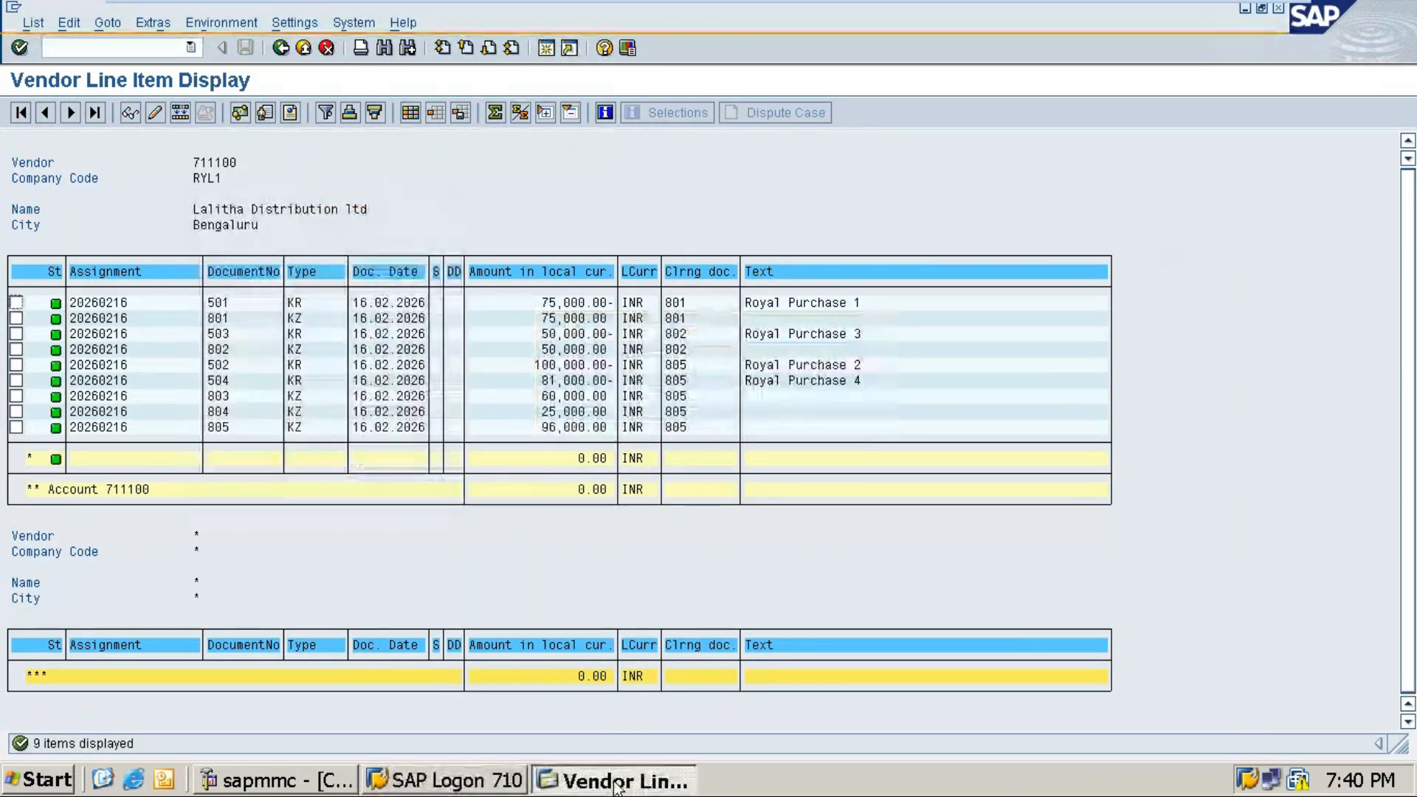
{"action": "left_click", "coordinate": [279, 48]}
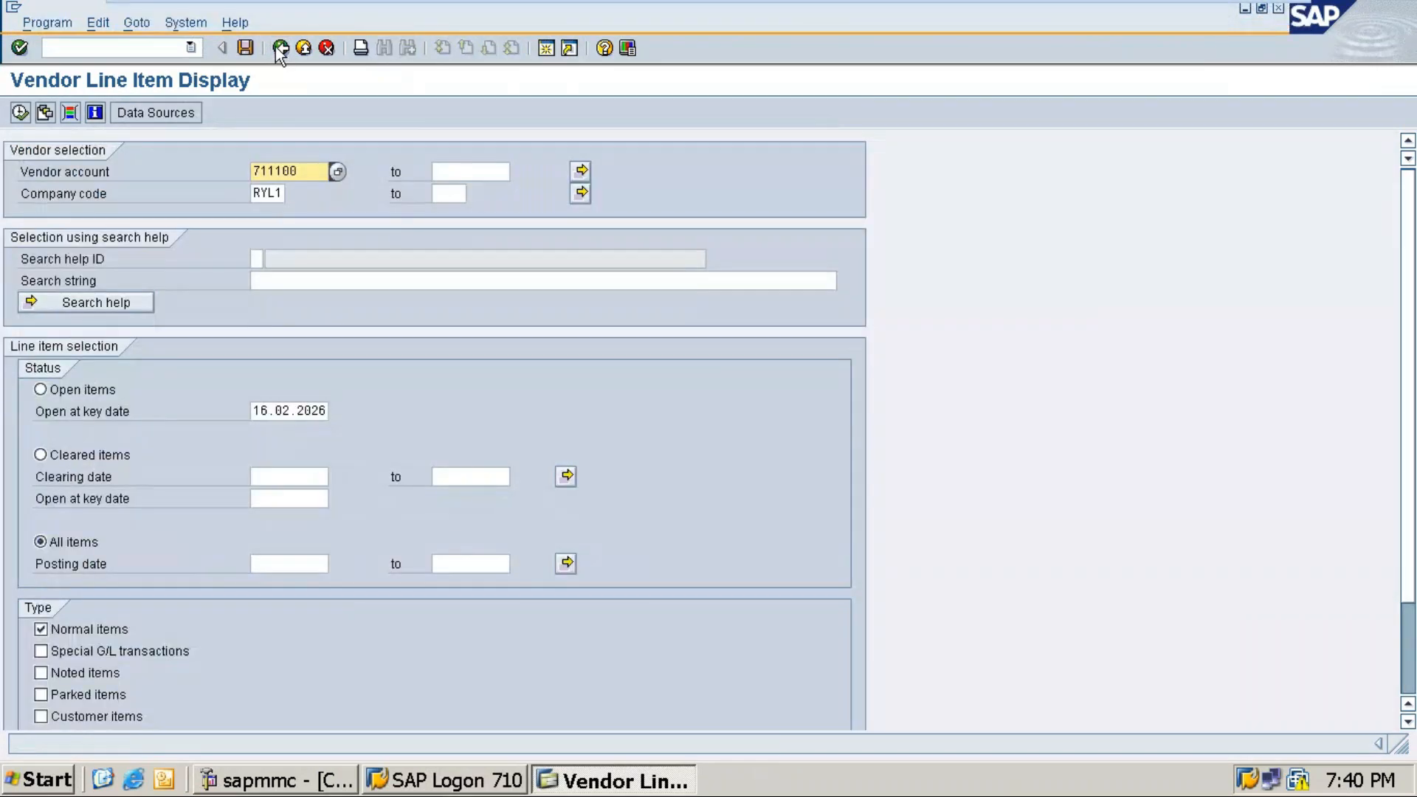
{"action": "left_click", "coordinate": [279, 48]}
Return to the Word notes and add a new line after the final payable amount.
{"action": "mouse_move", "coordinate": [1234, 22]}
{"action": "left_click", "coordinate": [1235, 18]}
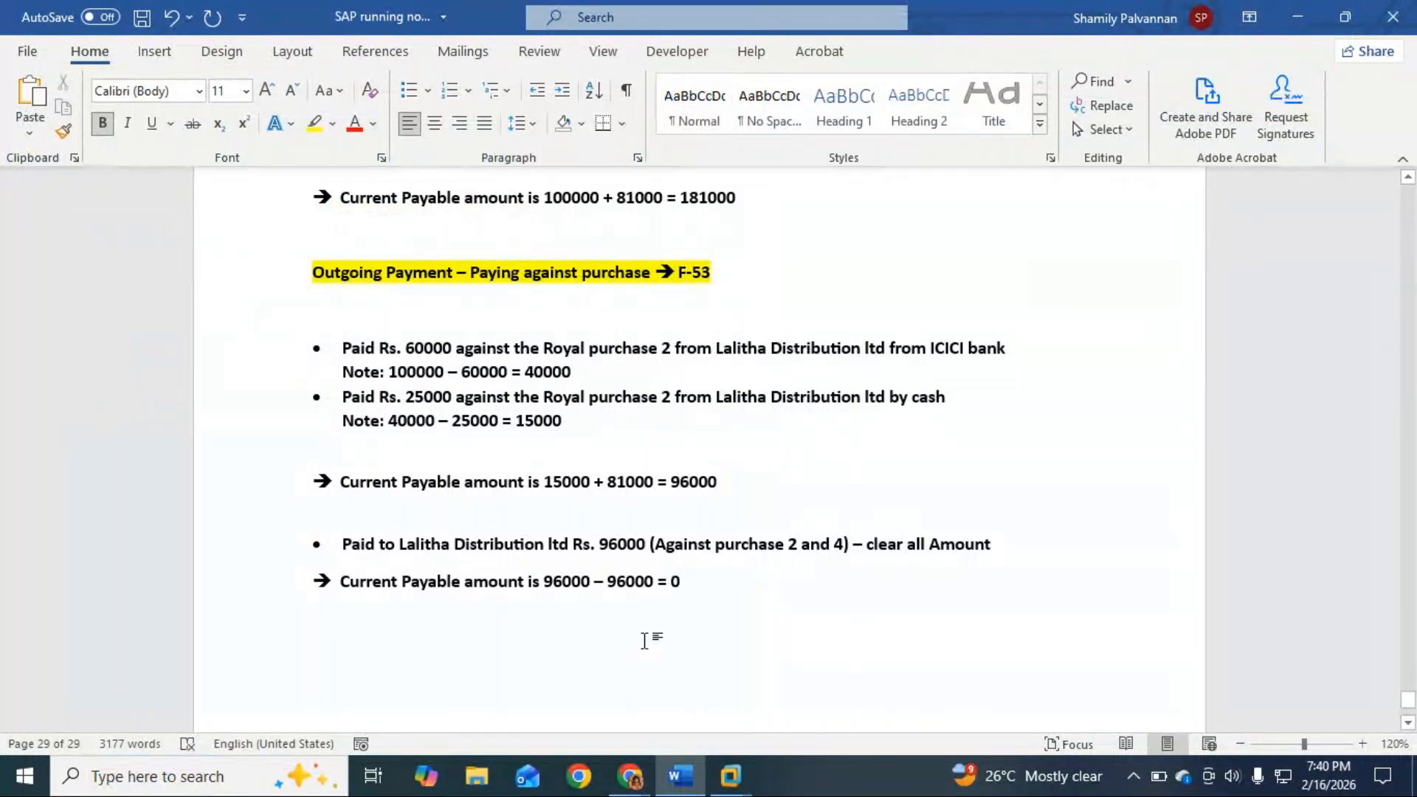
{"action": "scroll", "coordinate": [645, 640], "scroll_direction": "down", "scroll_amount": 3}
{"action": "scroll", "coordinate": [647, 640], "scroll_direction": "down", "scroll_amount": 2}
{"action": "key", "text": "Return"}
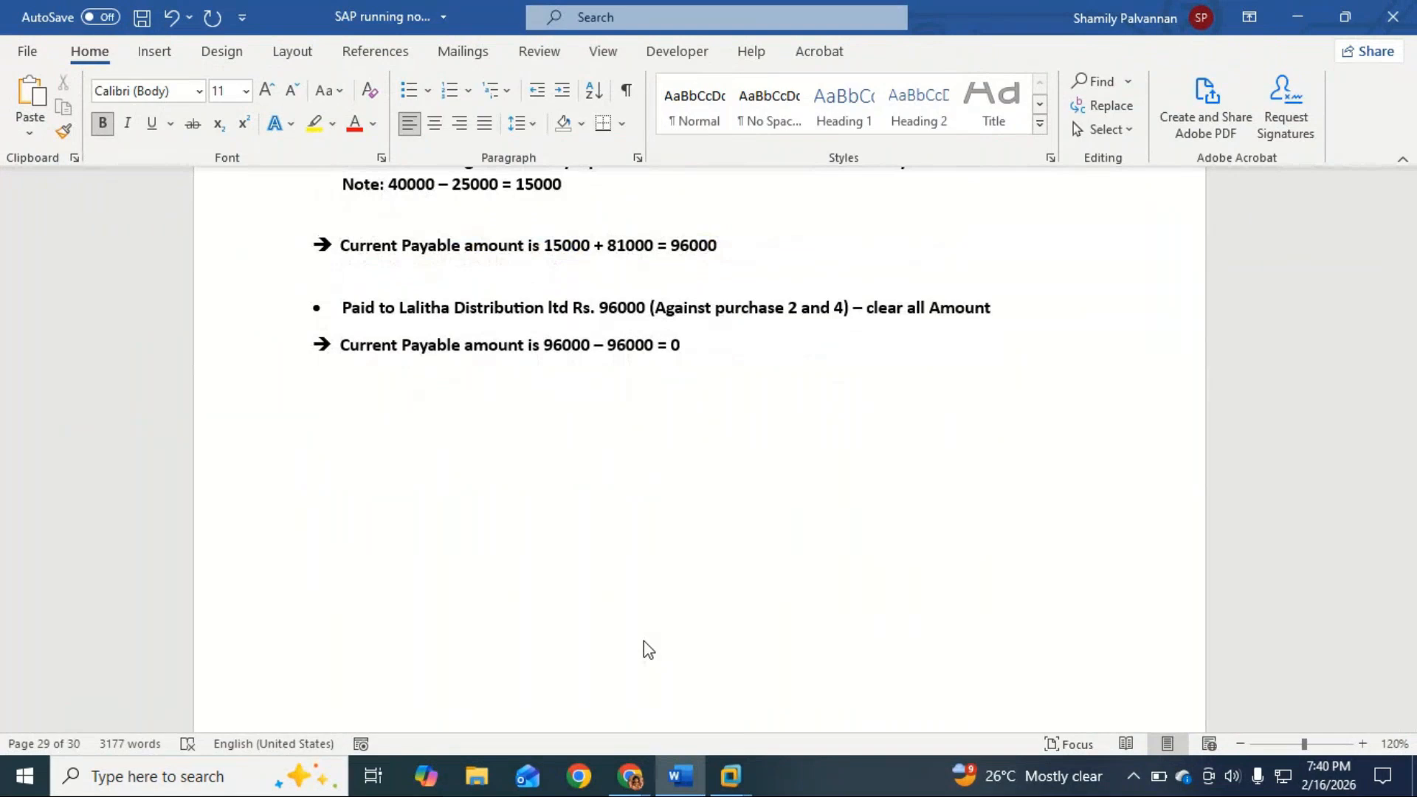
Switch to the GoTo Meeting window, mute the microphone and check the meeting chat.
{"action": "left_click", "coordinate": [1297, 16]}
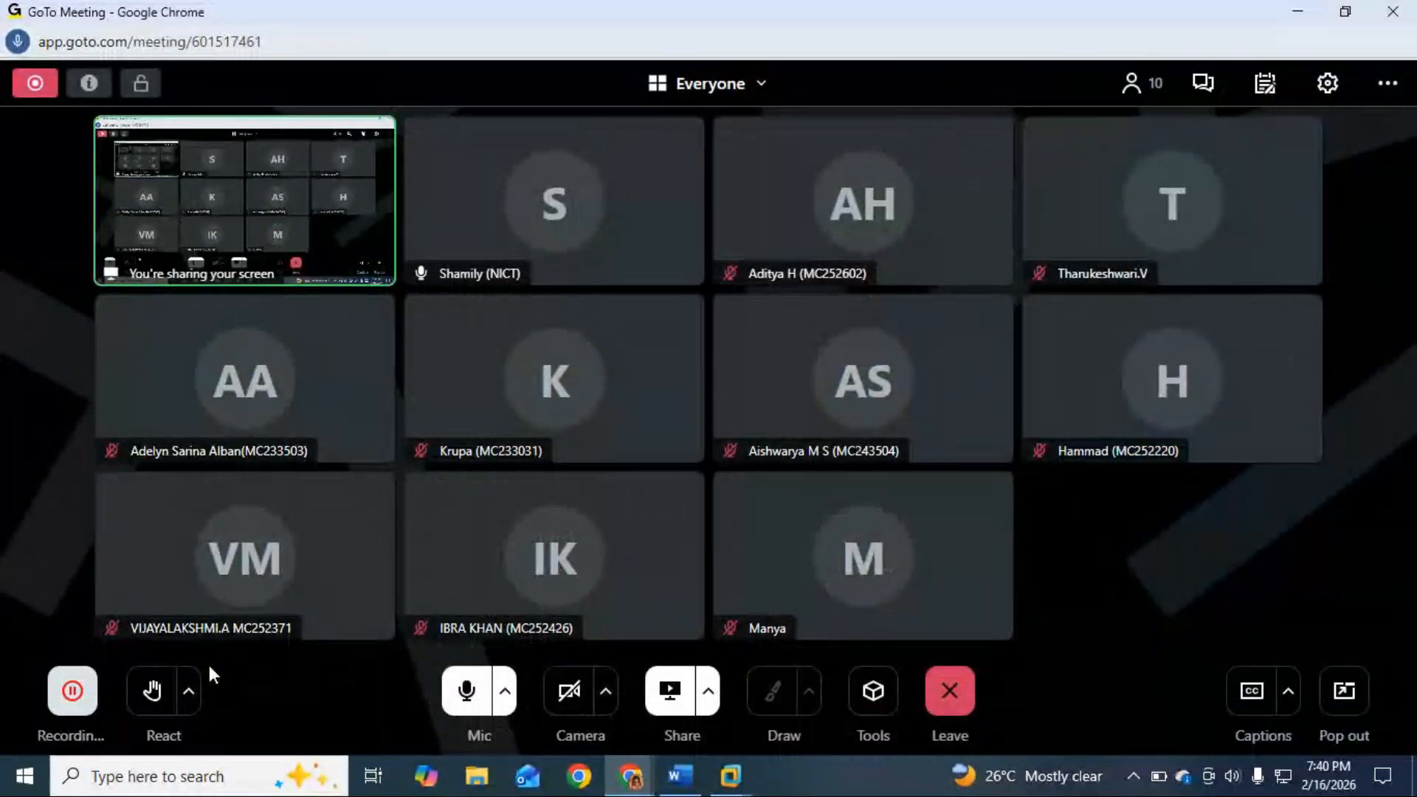
{"action": "left_click", "coordinate": [465, 697]}
{"action": "left_click", "coordinate": [465, 700]}
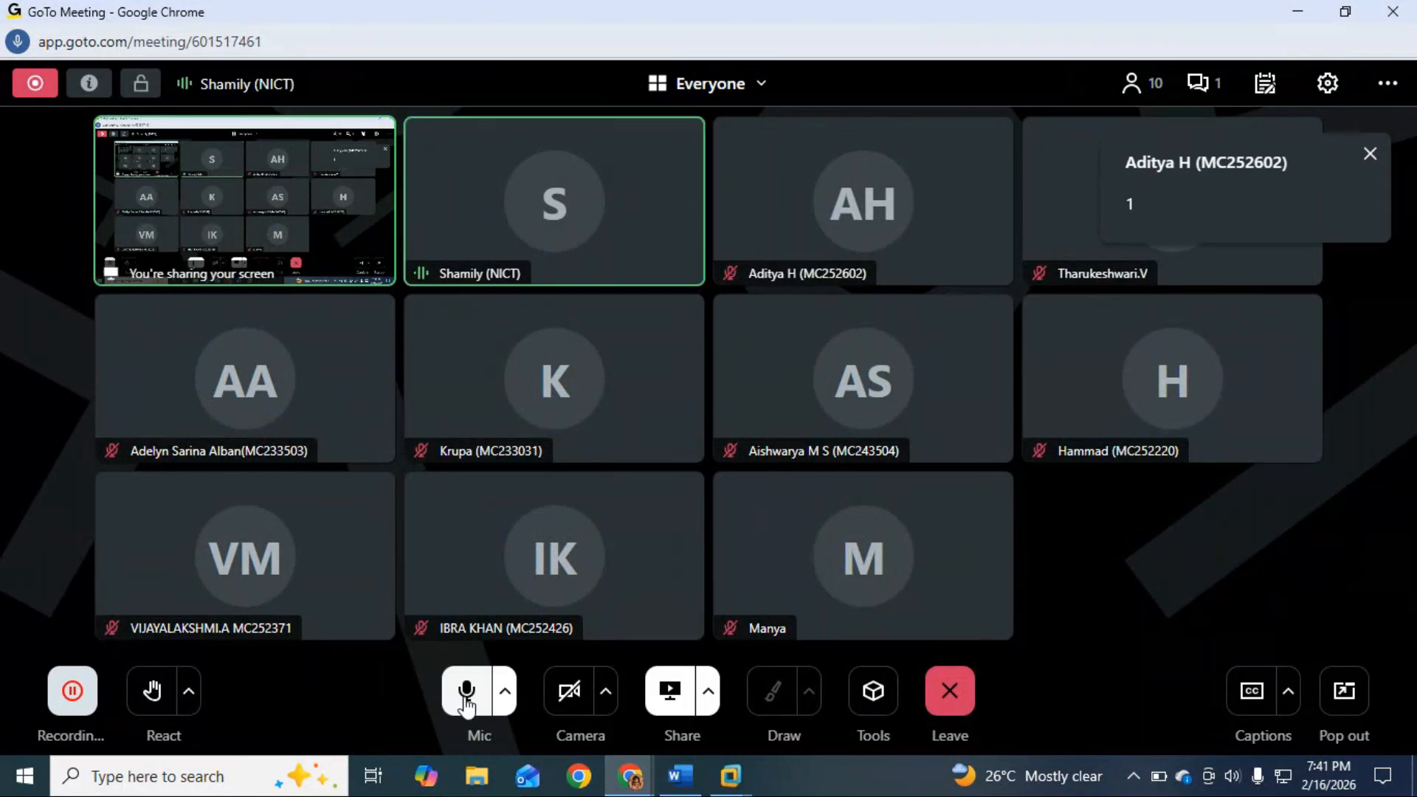
{"action": "left_click", "coordinate": [466, 705]}
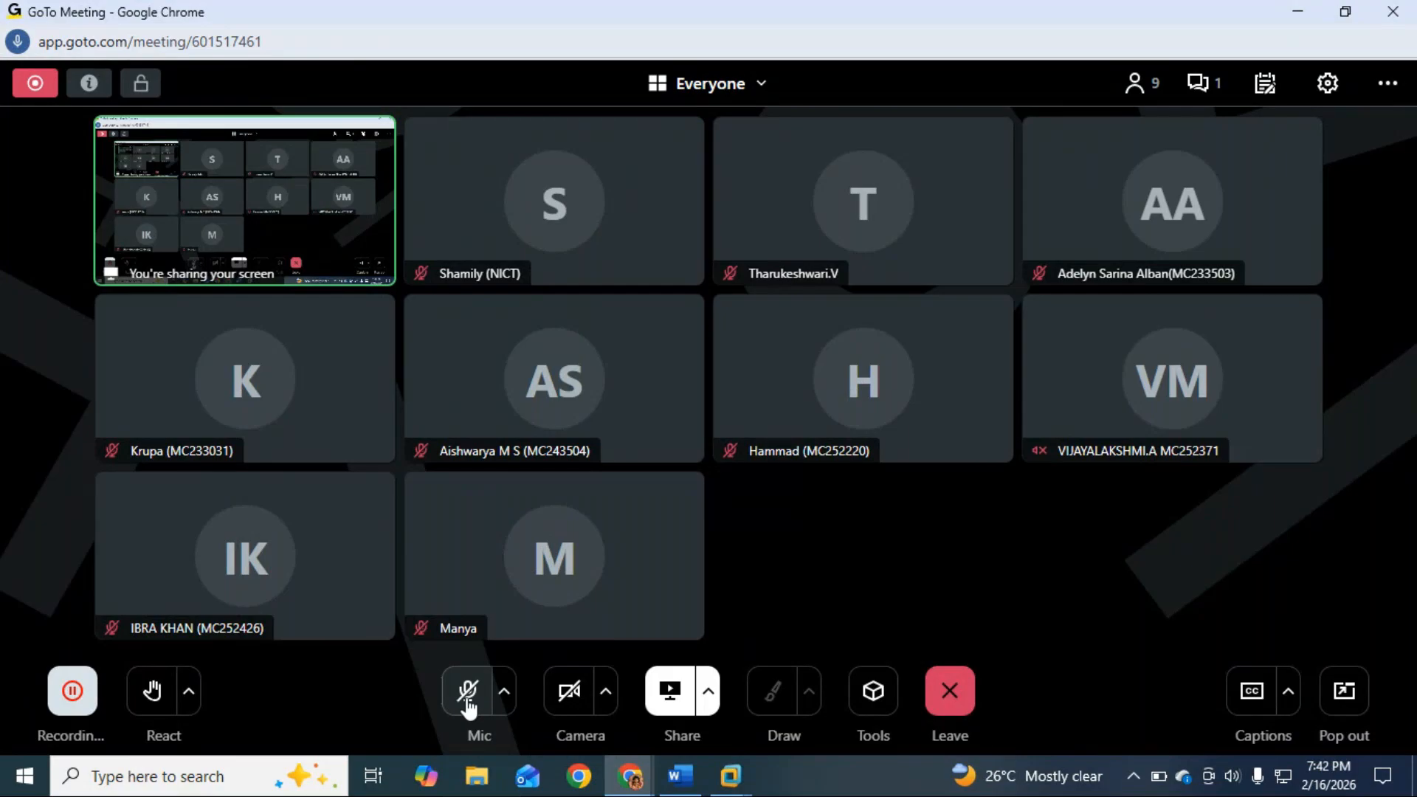
{"action": "left_click", "coordinate": [1196, 83]}
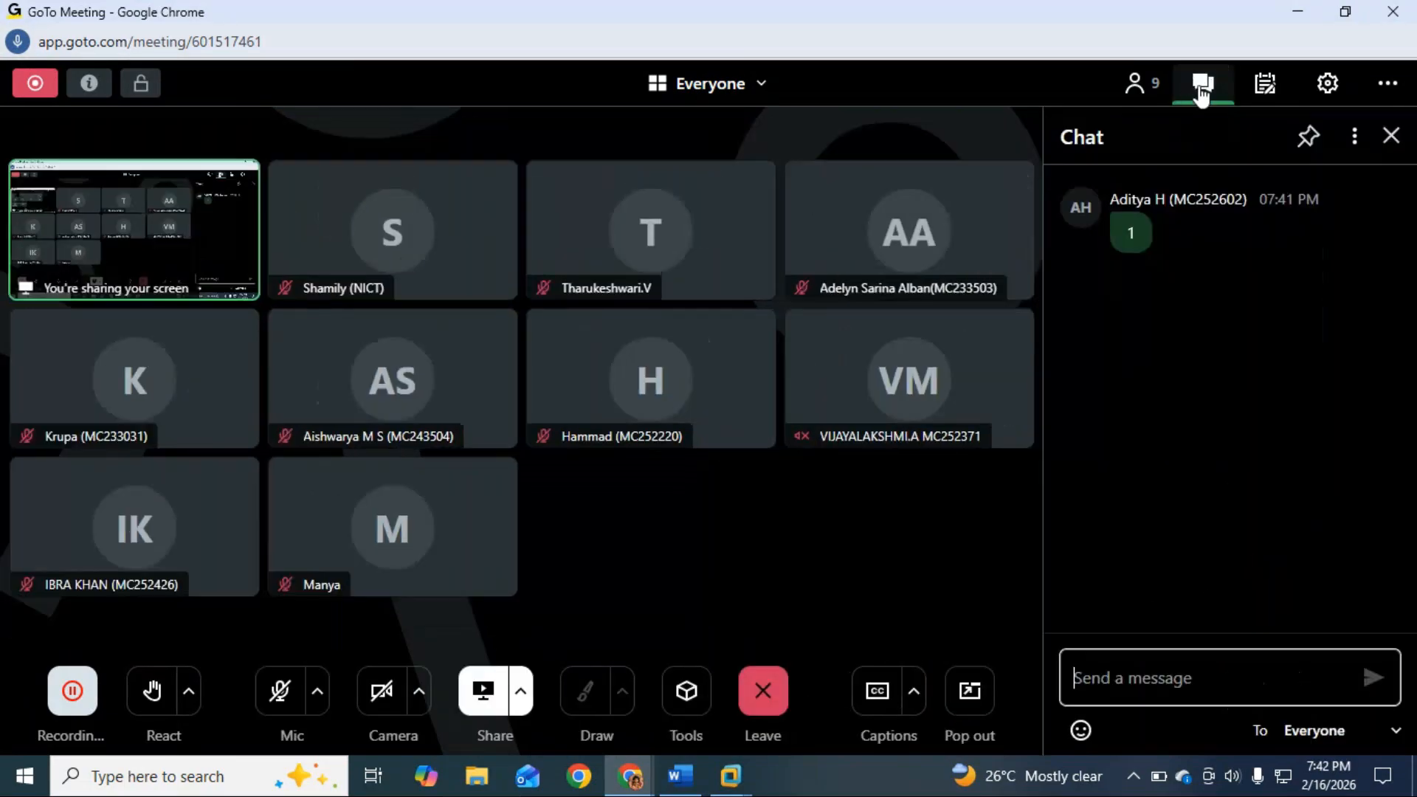
{"action": "left_click", "coordinate": [1393, 140]}
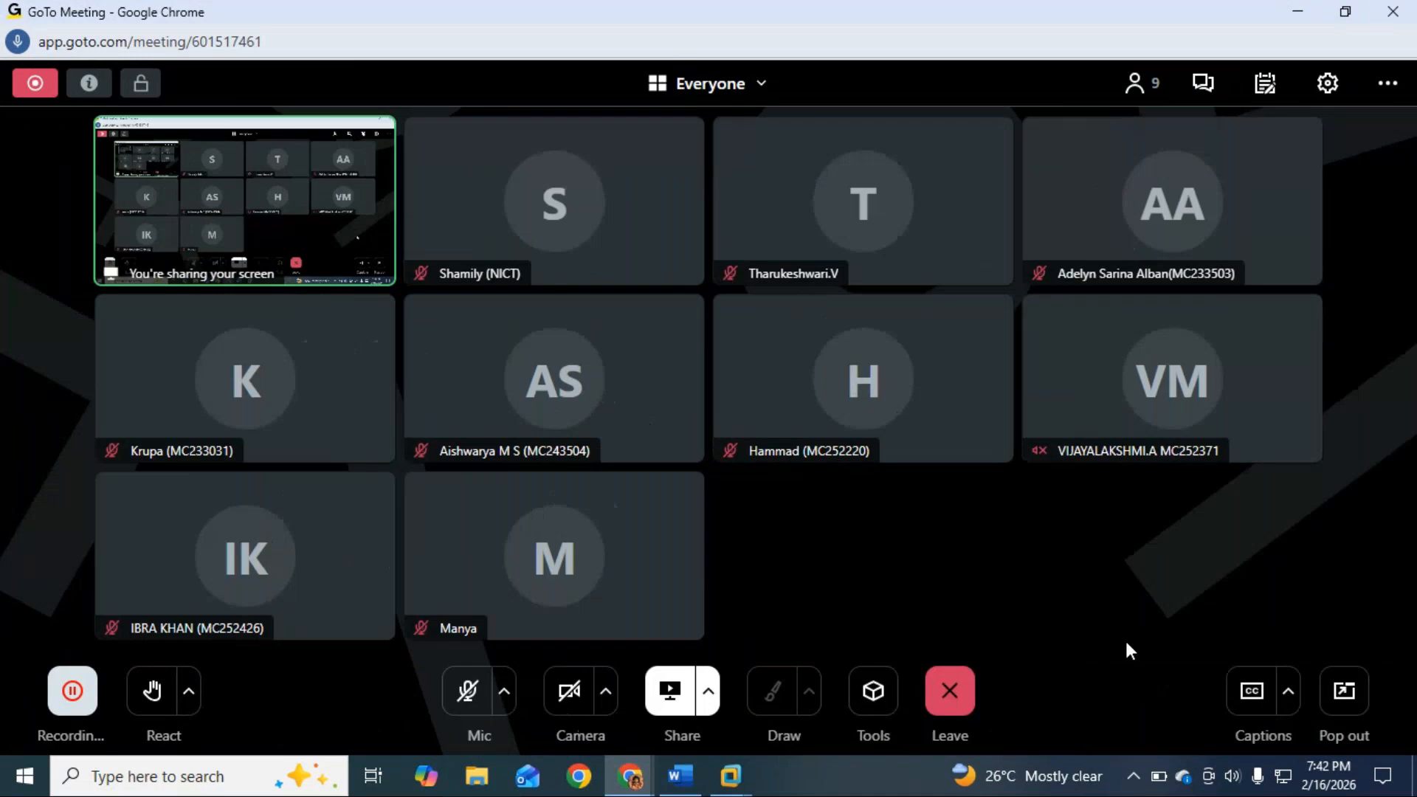
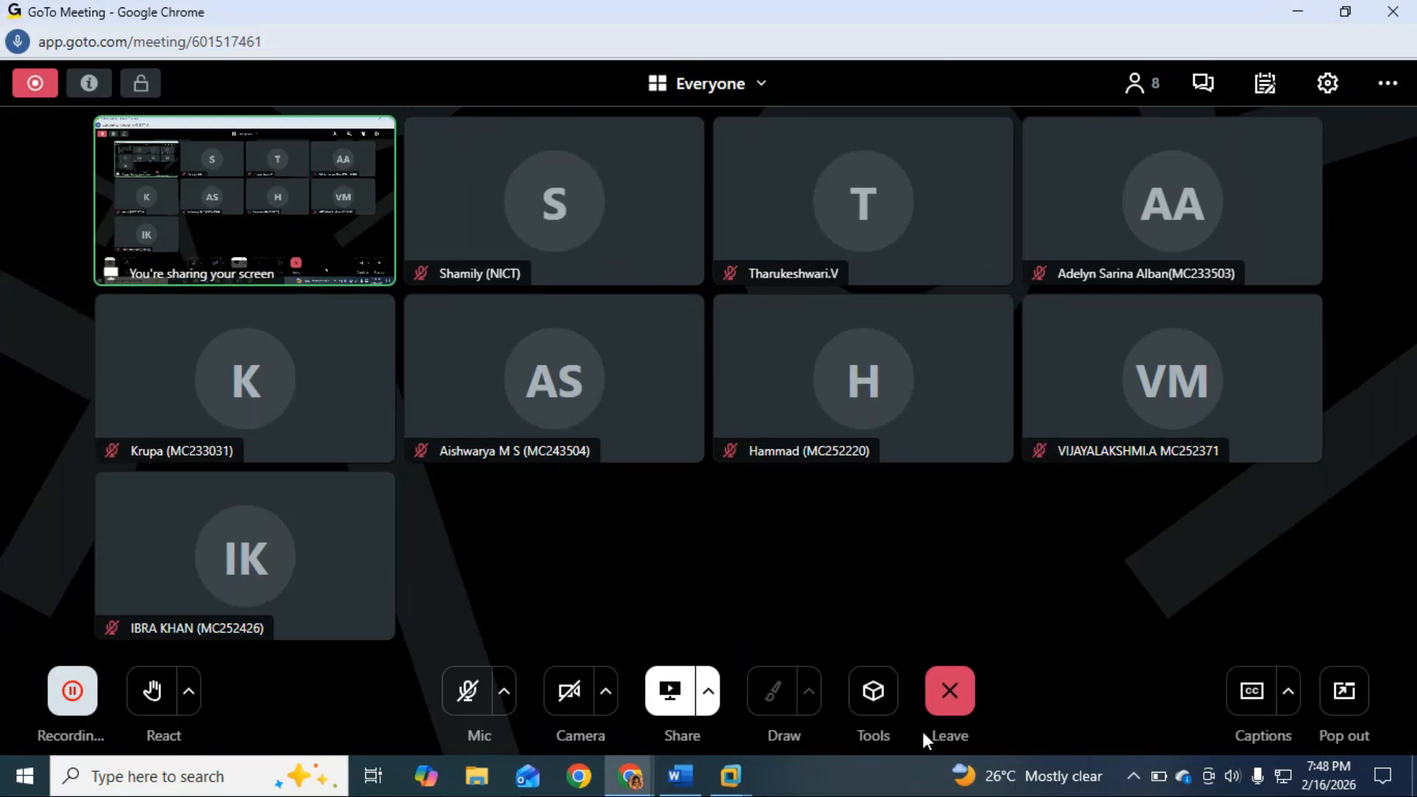
Look briefly at the SAP Easy Access window, return to GoTo Meeting and turn the microphone on.
{"action": "mouse_move", "coordinate": [731, 774]}
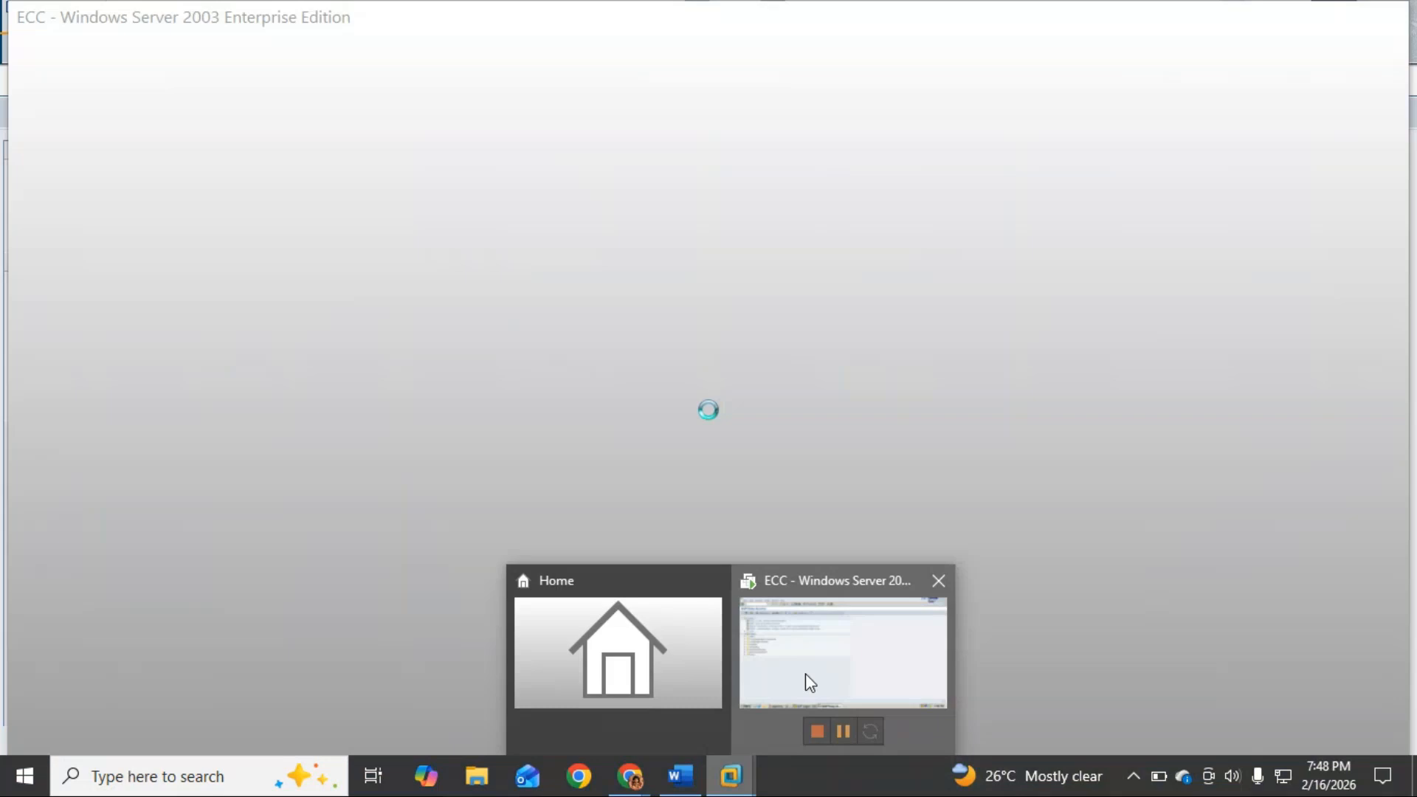
{"action": "left_click", "coordinate": [806, 675]}
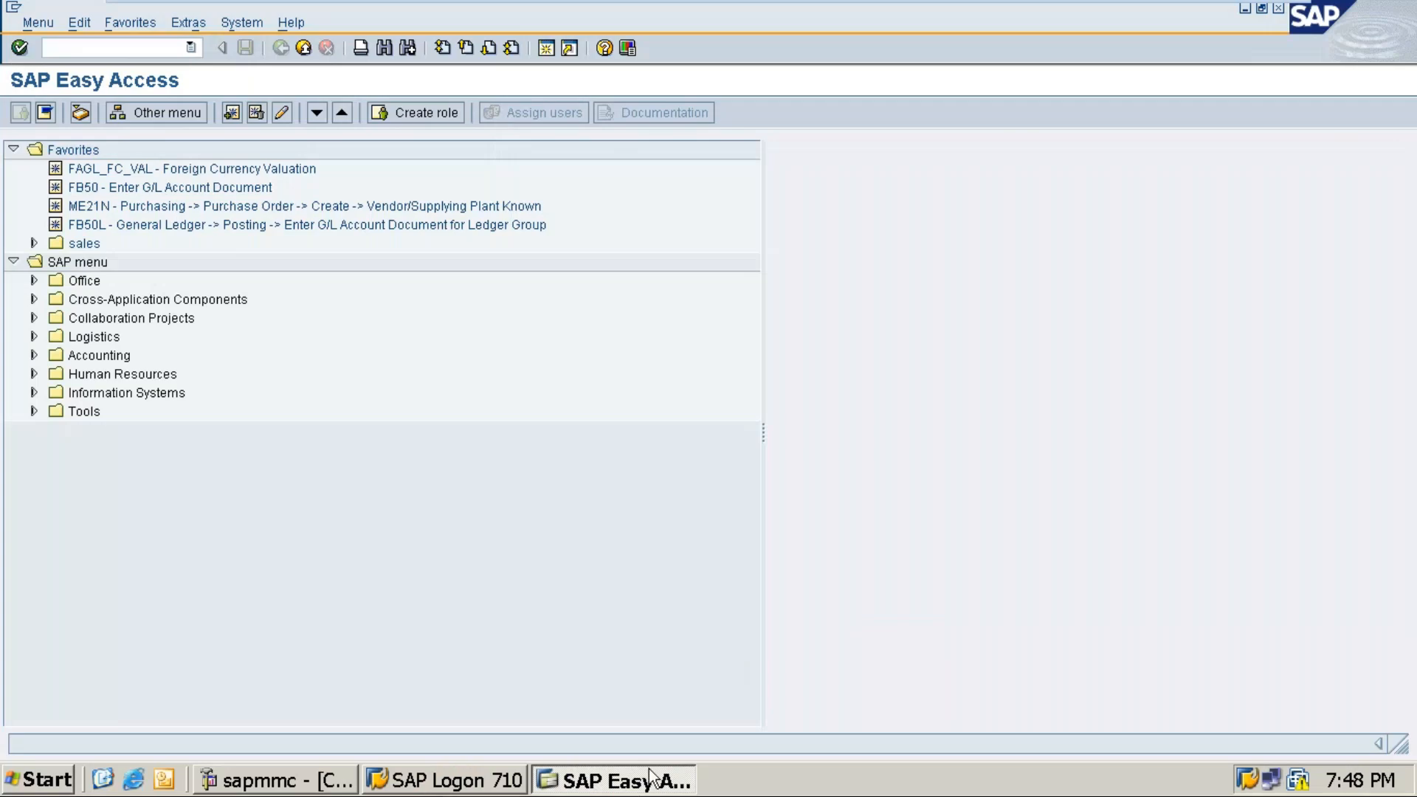
{"action": "left_click", "coordinate": [1235, 11]}
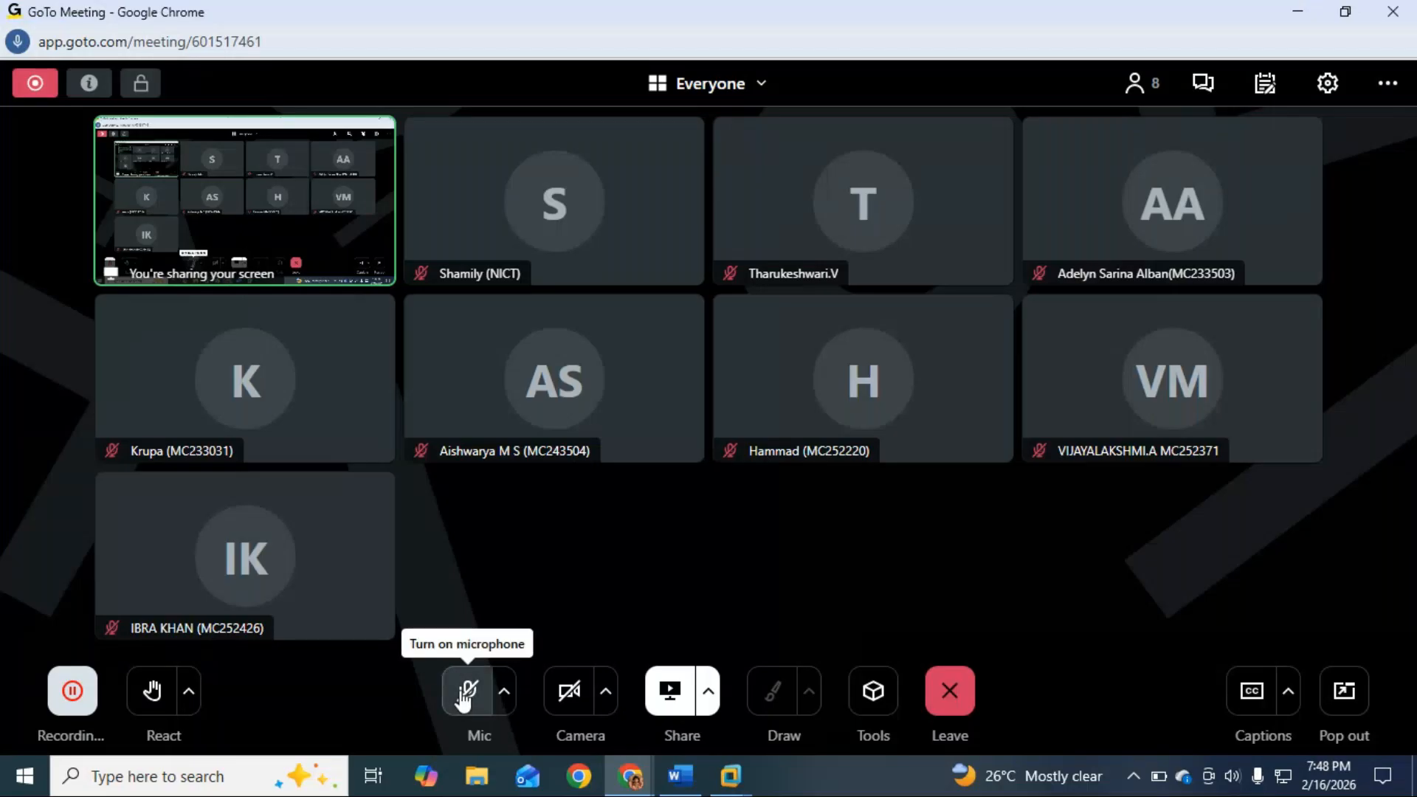
{"action": "left_click", "coordinate": [465, 694]}
Switch to the Word notes and review the document type, tolerance group and outgoing payment sections.
{"action": "left_click", "coordinate": [681, 775]}
{"action": "scroll", "coordinate": [590, 405], "scroll_direction": "up", "scroll_amount": 10}
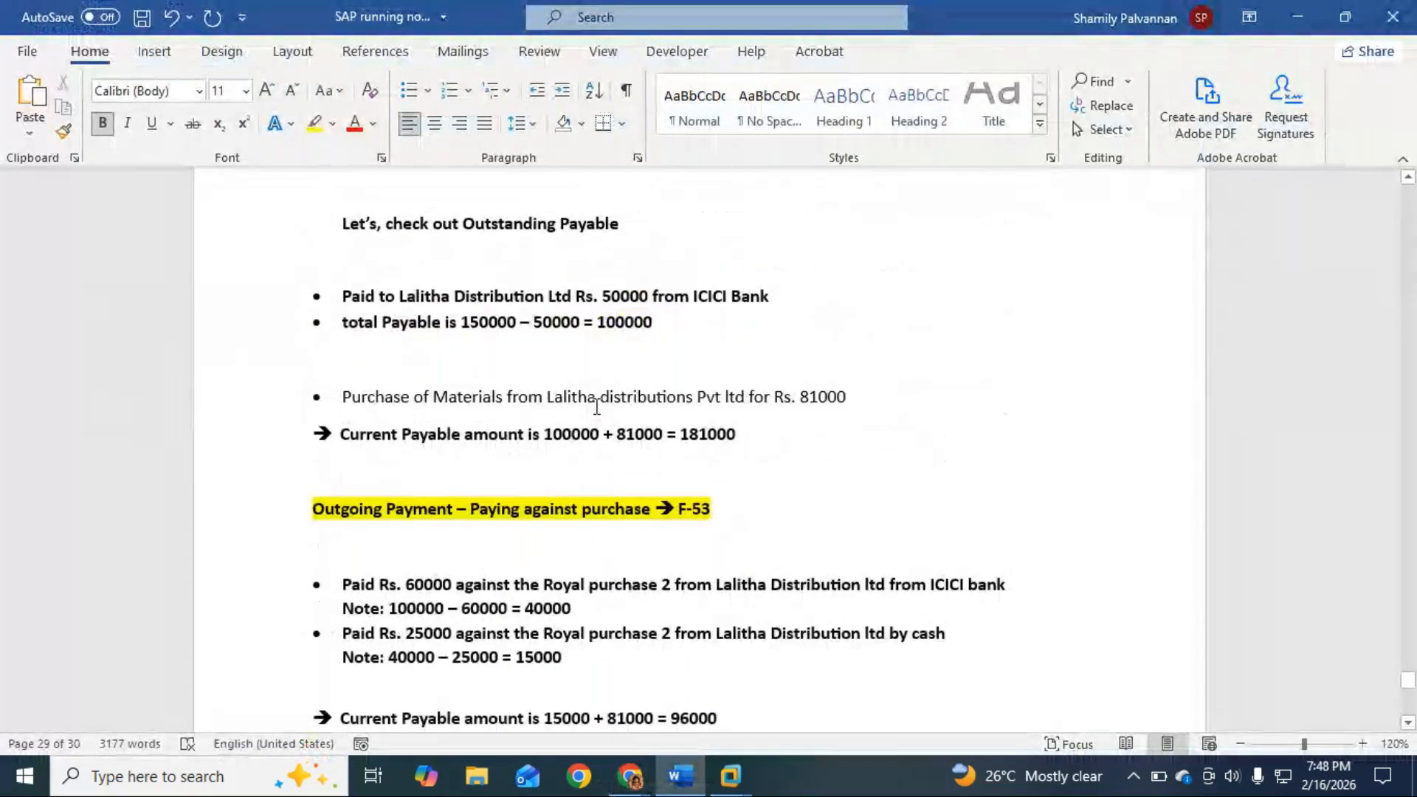
{"action": "scroll", "coordinate": [596, 407], "scroll_direction": "up", "scroll_amount": 9}
{"action": "scroll", "coordinate": [596, 406], "scroll_direction": "up", "scroll_amount": 3}
{"action": "scroll", "coordinate": [596, 406], "scroll_direction": "down", "scroll_amount": 9}
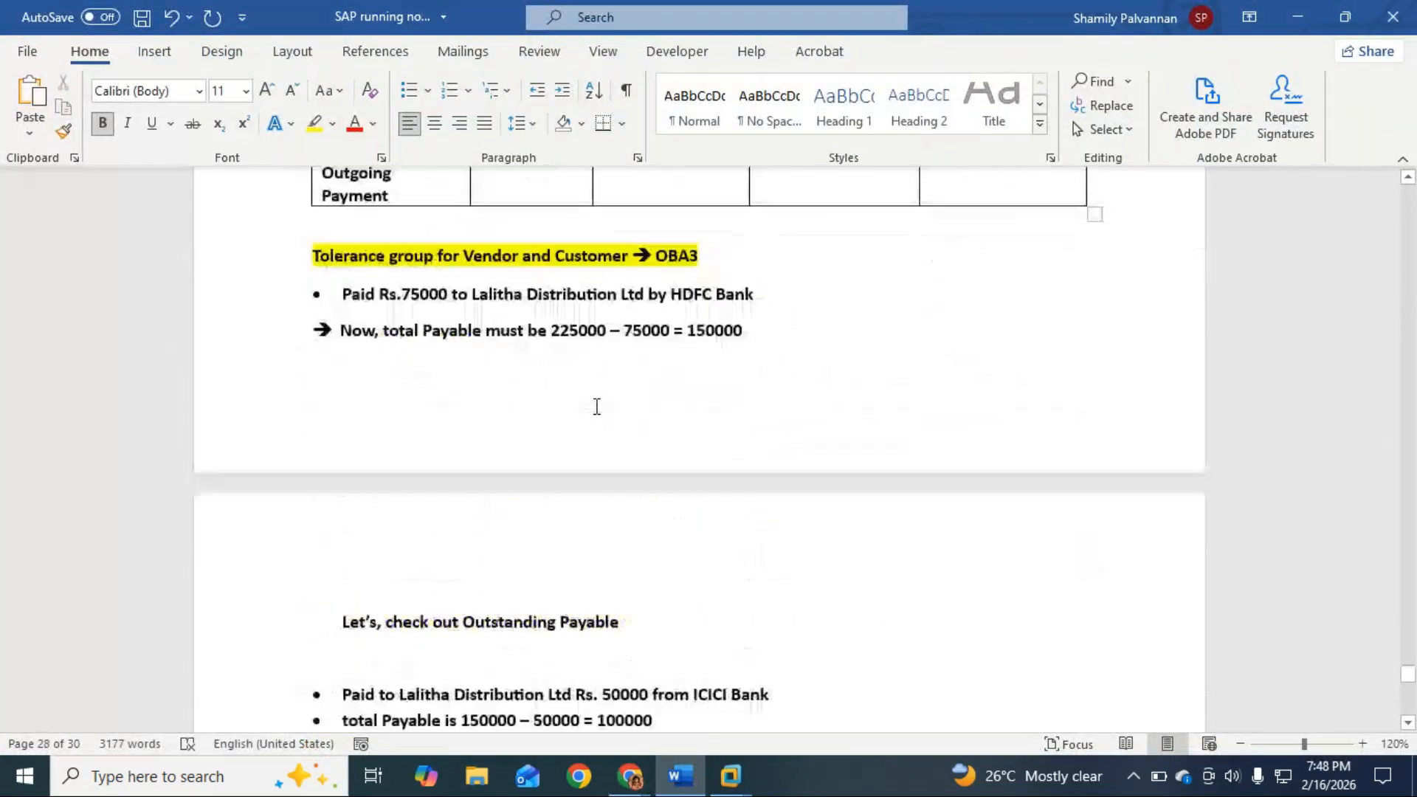
{"action": "scroll", "coordinate": [596, 406], "scroll_direction": "up", "scroll_amount": 1}
{"action": "scroll", "coordinate": [596, 407], "scroll_direction": "up", "scroll_amount": 7}
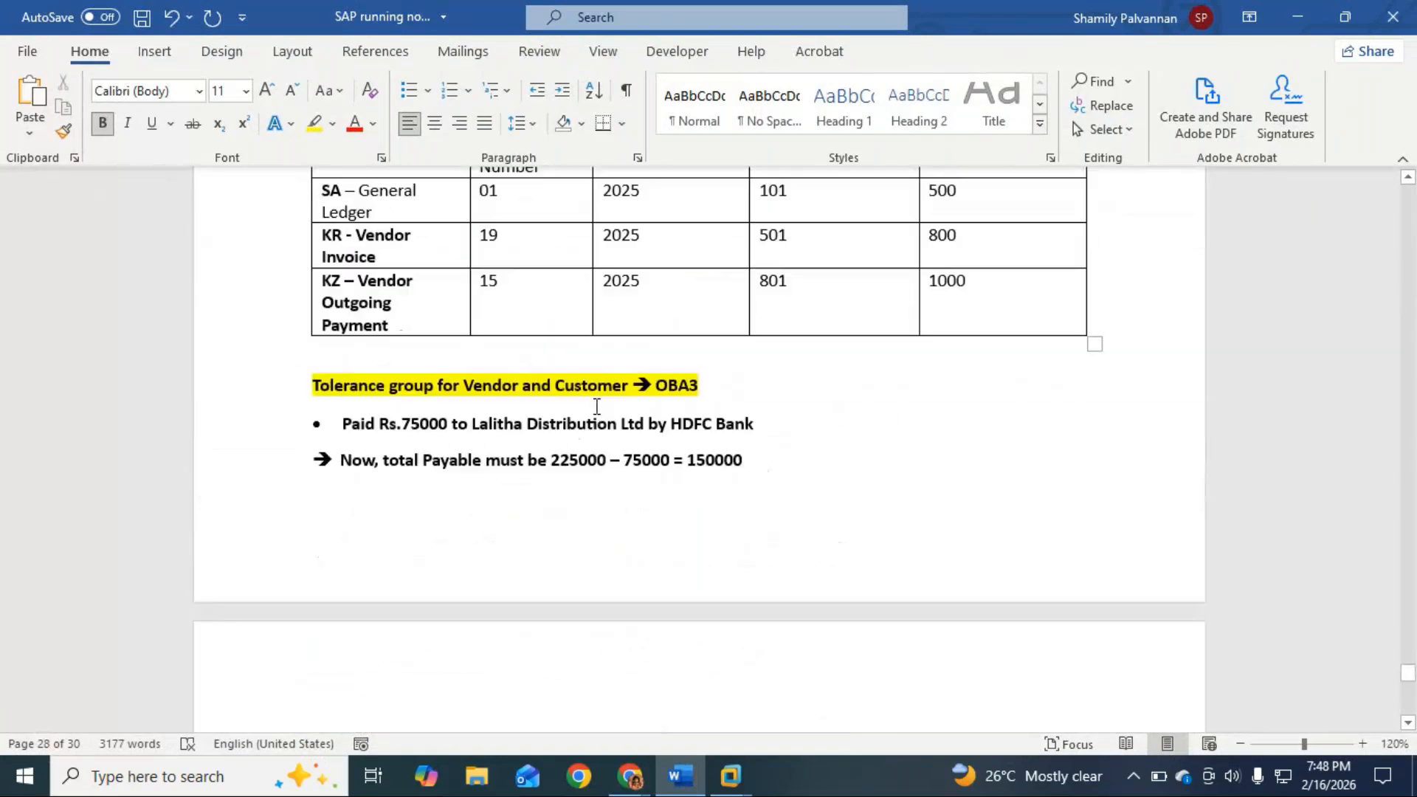
{"action": "scroll", "coordinate": [600, 400], "scroll_direction": "down", "scroll_amount": 4}
{"action": "scroll", "coordinate": [468, 675], "scroll_direction": "down", "scroll_amount": 14}
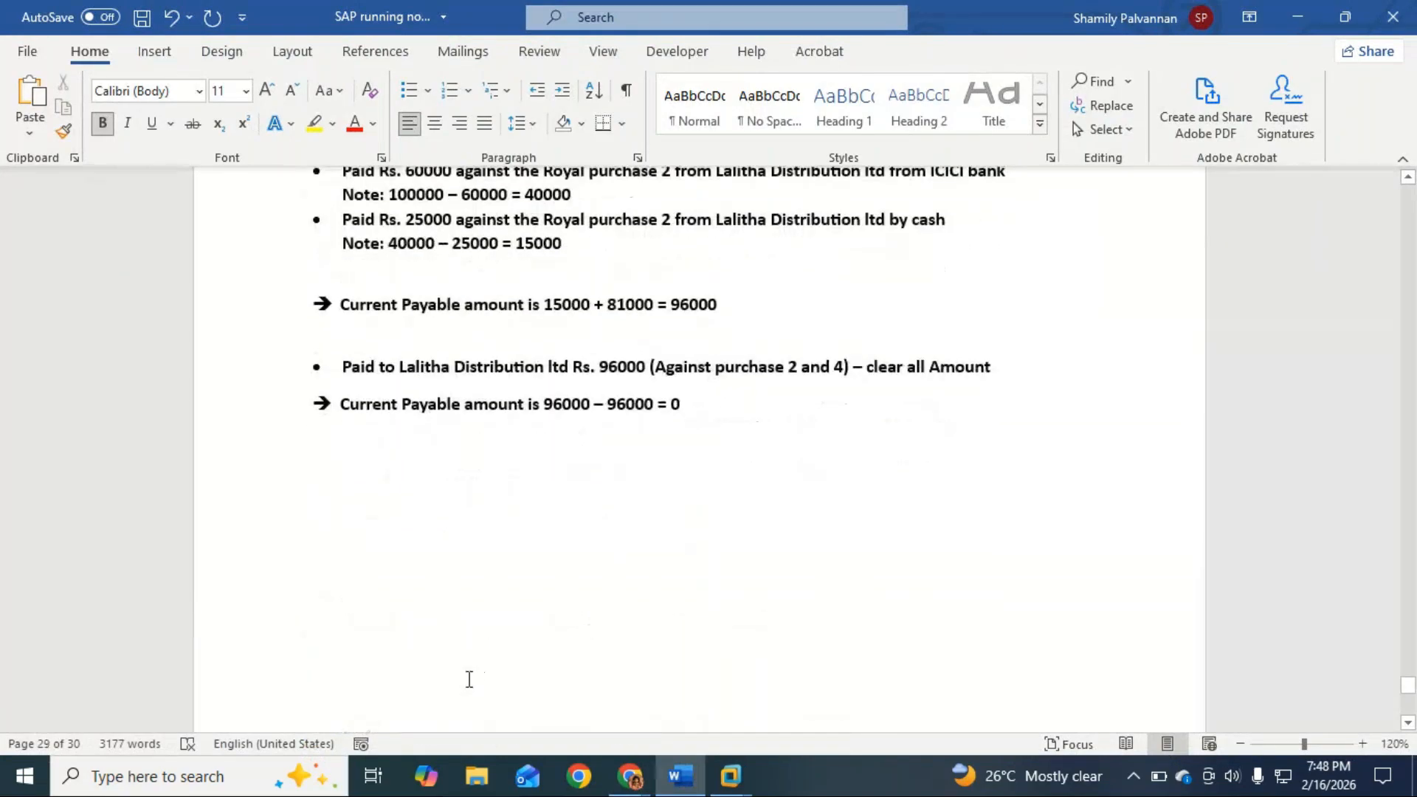
Start a numbered list below the "Current Payable amount is 96000 – 96000 = 0" line.
{"action": "left_click", "coordinate": [469, 680]}
{"action": "type", "text": "1."}
{"action": "key", "text": "BackSpace"}
{"action": "key", "text": "BackSpace"}
{"action": "key", "text": "BackSpace"}
{"action": "type", "text": "1. "}
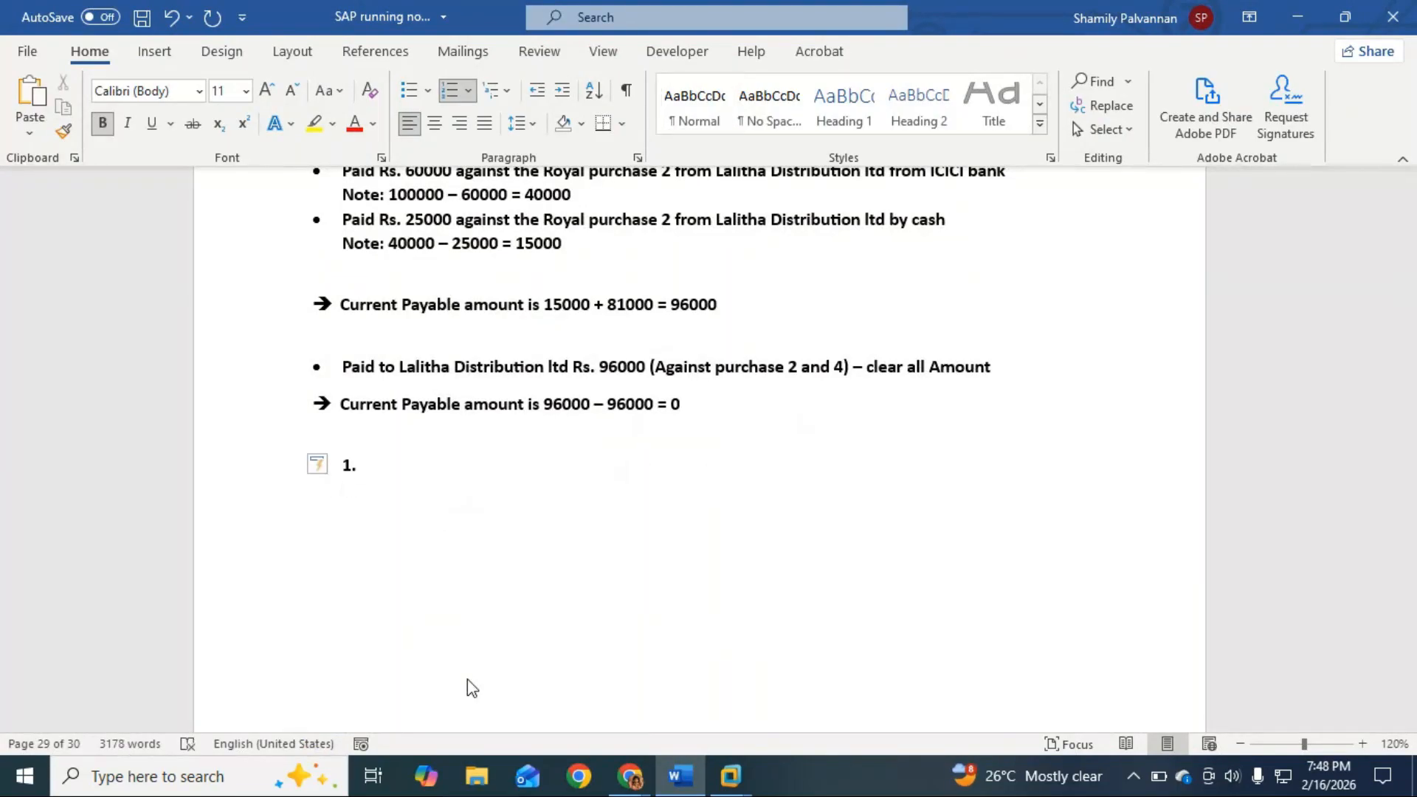
Enter "Tolerance group for vendor customer → OBA3" as the first list item and start the second.
{"action": "type", "text": "TO"}
{"action": "key", "text": "BackSpace"}
{"action": "key", "text": "BackSpace"}
{"action": "type", "text": "To"}
{"action": "type", "text": "leranvr"}
{"action": "key", "text": "BackSpace"}
{"action": "key", "text": "BackSpace"}
{"action": "key", "text": "BackSpace"}
{"action": "type", "text": "nce groupg"}
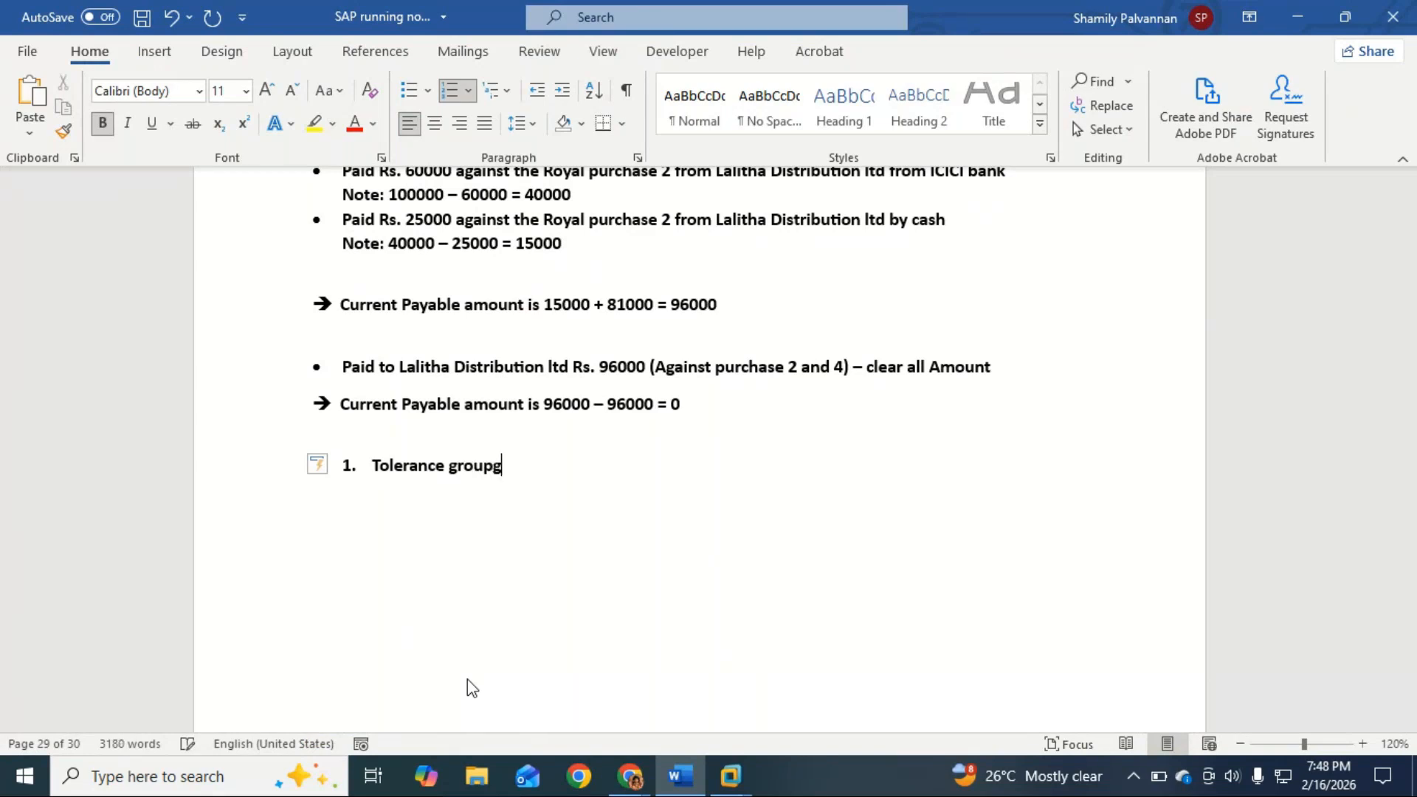
{"action": "key", "text": "BackSpace"}
{"action": "type", "text": "fro"}
{"action": "key", "text": "BackSpace"}
{"action": "key", "text": "BackSpace"}
{"action": "type", "text": "or vensor"}
{"action": "key", "text": "BackSpace"}
{"action": "key", "text": "BackSpace"}
{"action": "key", "text": "BackSpace"}
{"action": "type", "text": "dnro"}
{"action": "key", "text": "BackSpace"}
{"action": "key", "text": "BackSpace"}
{"action": "key", "text": "BackSpace"}
{"action": "type", "text": "or custoemr"}
{"action": "key", "text": "BackSpace"}
{"action": "key", "text": "BackSpace"}
{"action": "key", "text": "BackSpace"}
{"action": "type", "text": "mer "}
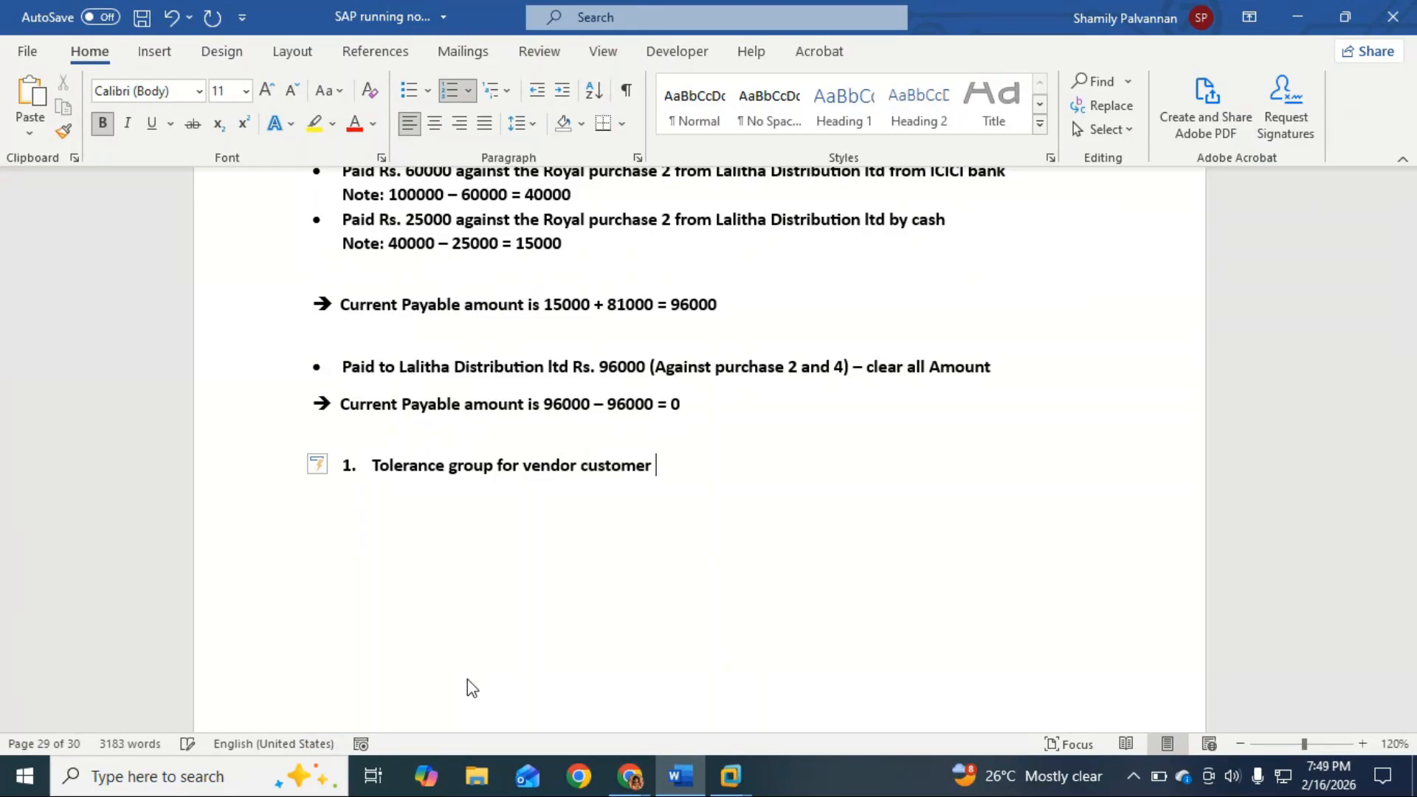
{"action": "type", "text": "-->"}
{"action": "type", "text": "OBA"}
{"action": "type", "text": "3"}
{"action": "key", "text": "Return"}
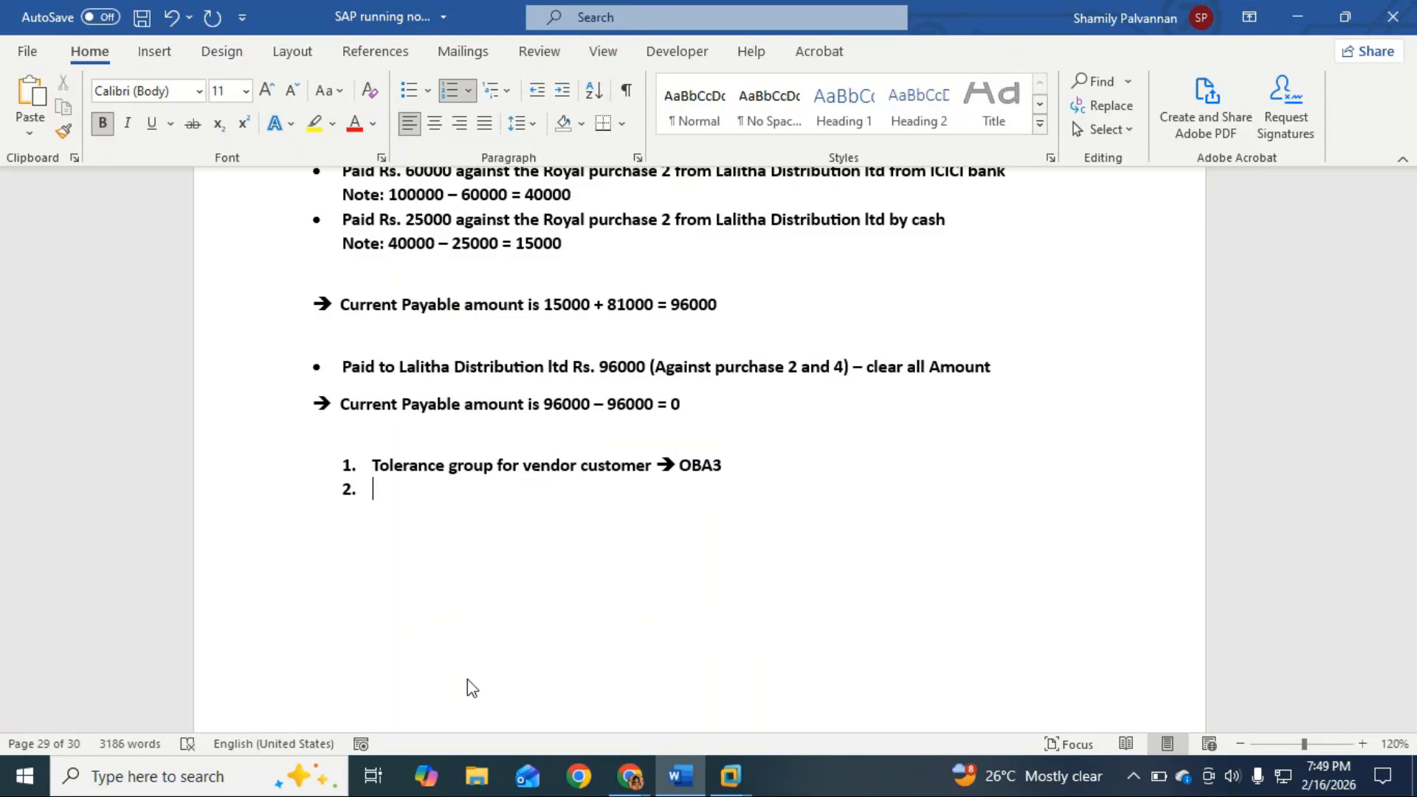
Enter "Vendor Document Invoice – Purchase → FB60" as the second list item and start the third.
{"action": "type", "text": "Vendor I"}
{"action": "key", "text": "BackSpace"}
{"action": "type", "text": "Dou"}
{"action": "key", "text": "BackSpace"}
{"action": "type", "text": "cument "}
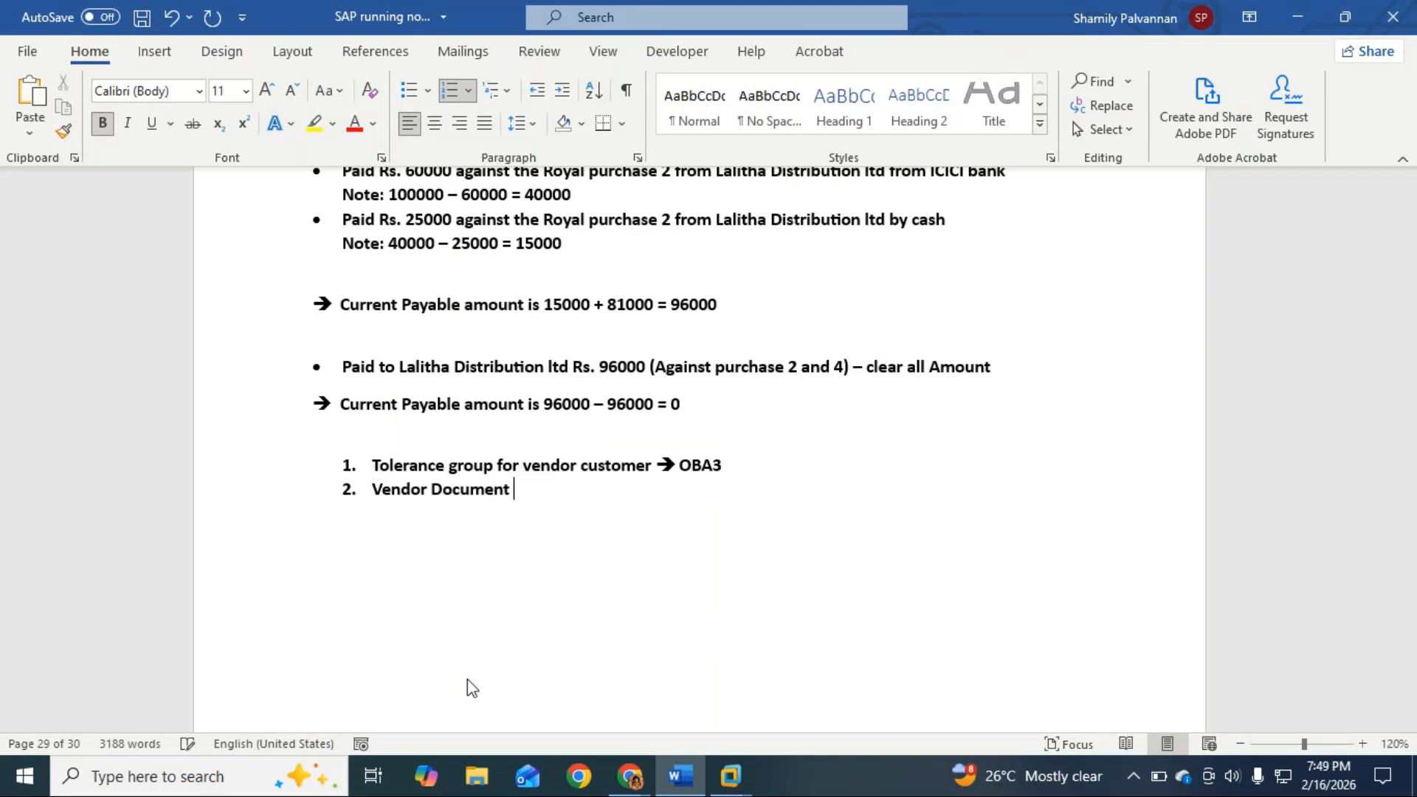
{"action": "type", "text": "Invoice - Pur"}
{"action": "type", "text": "chase "}
{"action": "type", "text": "==>"}
{"action": "type", "text": " FB6"}
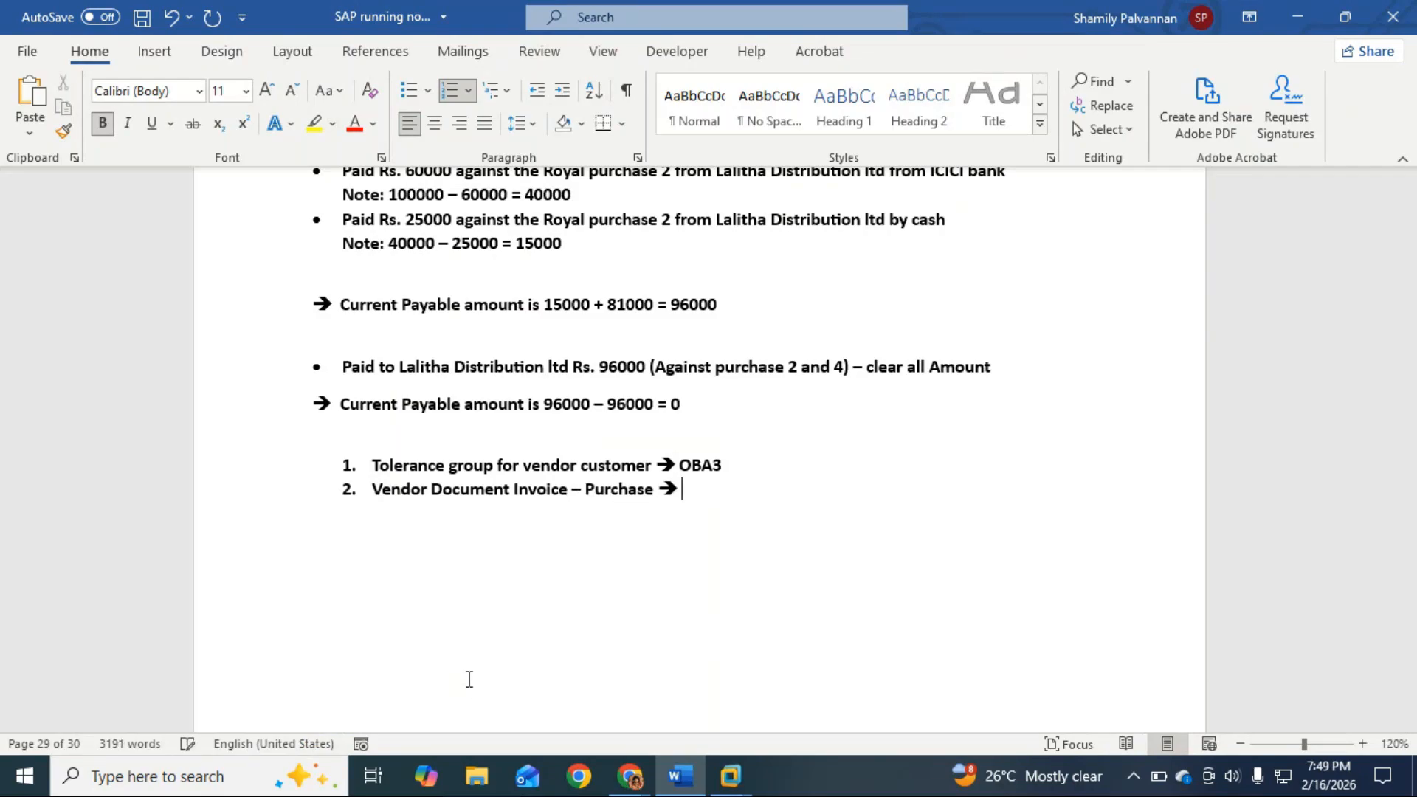
{"action": "type", "text": "0"}
{"action": "key", "text": "Return"}
Enter the description "Vendor Document display – Outstanding" as the third list item.
{"action": "type", "text": "vendor"}
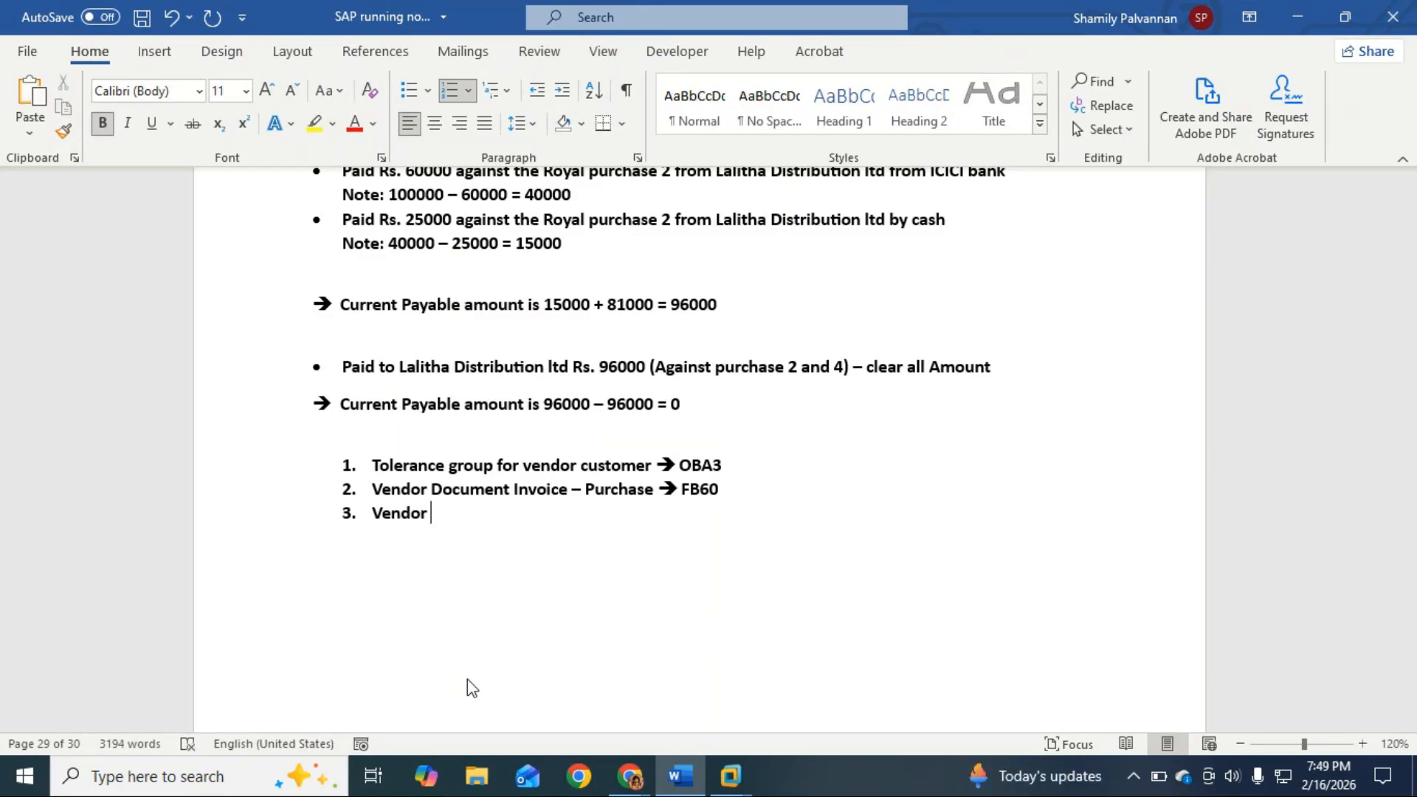
{"action": "type", "text": "F"}
{"action": "key", "text": "BackSpace"}
{"action": "type", "text": "Douc"}
{"action": "key", "text": "BackSpace"}
{"action": "key", "text": "BackSpace"}
{"action": "type", "text": "cument display"}
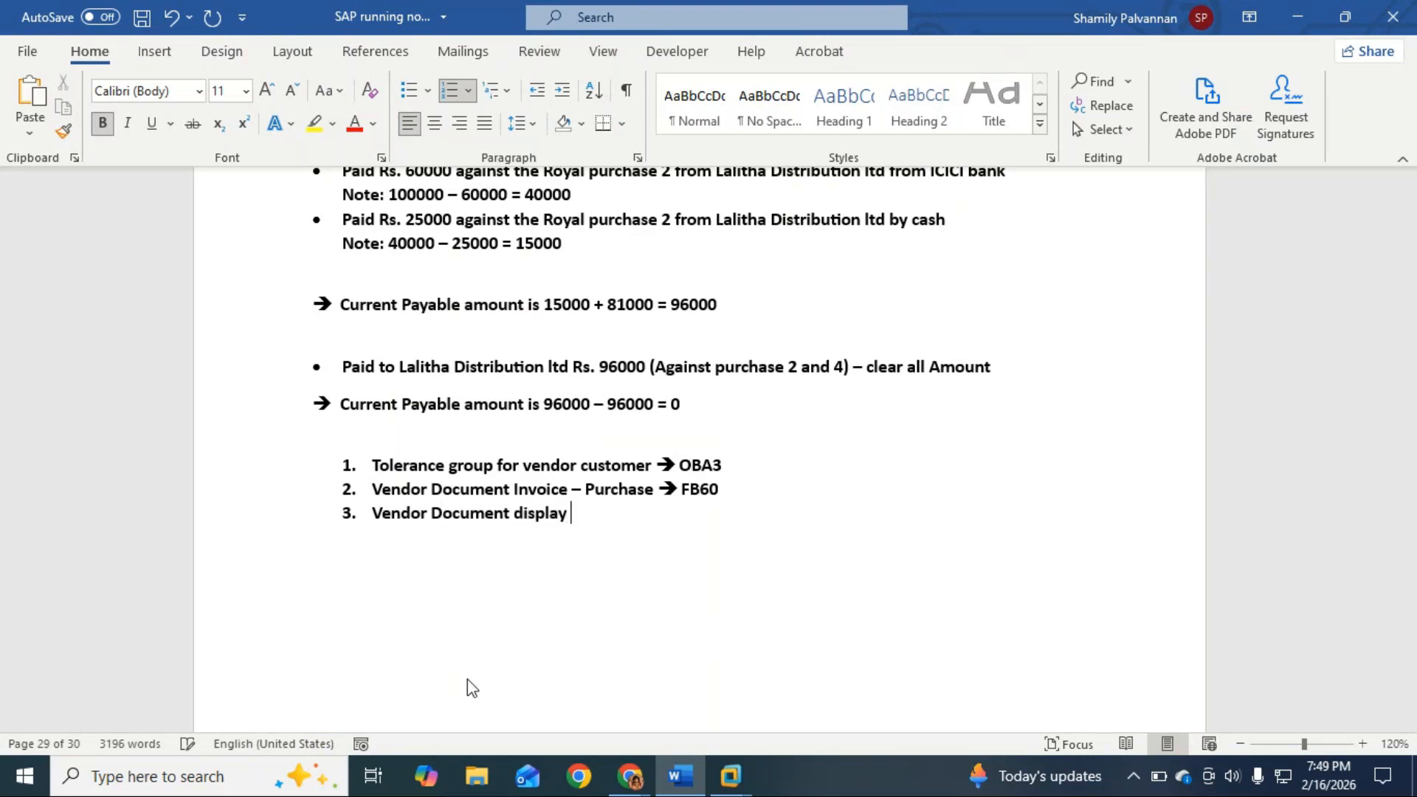
{"action": "type", "text": " - Out"}
{"action": "type", "text": "sha"}
{"action": "key", "text": "BackSpace"}
{"action": "key", "text": "BackSpace"}
{"action": "type", "text": "taading -"}
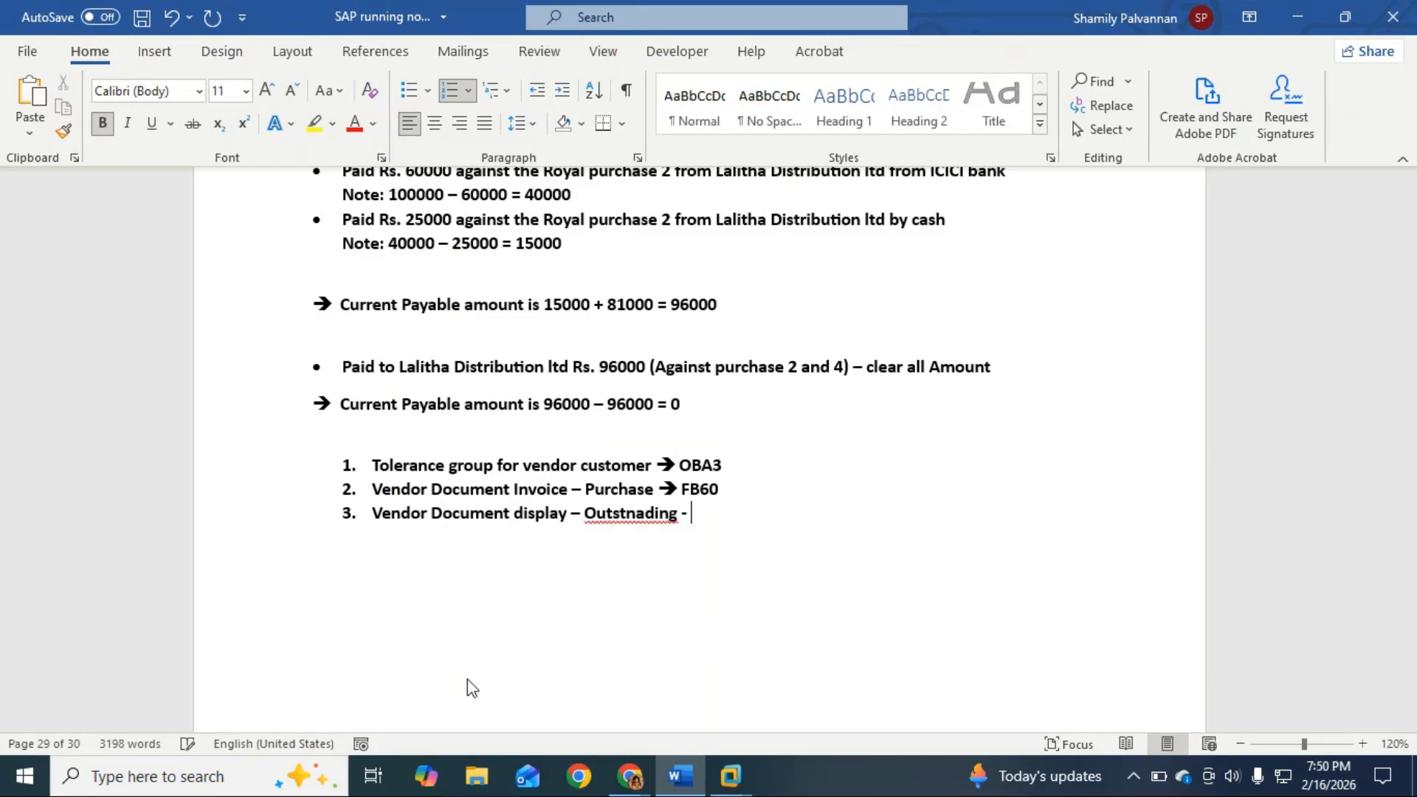
Add the transaction code FBL1N to the third list item, with an arrow in place of the hyphen before it.
{"action": "type", "text": "FBL1N"}
{"action": "left_click", "coordinate": [693, 516]}
{"action": "key", "text": "BackSpace"}
{"action": "key", "text": "BackSpace"}
{"action": "type", "text": "-"}
{"action": "key", "text": "BackSpace"}
{"action": "type", "text": "==>"}
Correct the misspelled word in the third list item to "Outstanding" and start the fourth item.
{"action": "left_click", "coordinate": [637, 512]}
{"action": "key", "text": "BackSpace"}
{"action": "key", "text": "Right"}
{"action": "type", "text": "n"}
{"action": "left_click", "coordinate": [805, 519]}
{"action": "key", "text": "Return"}
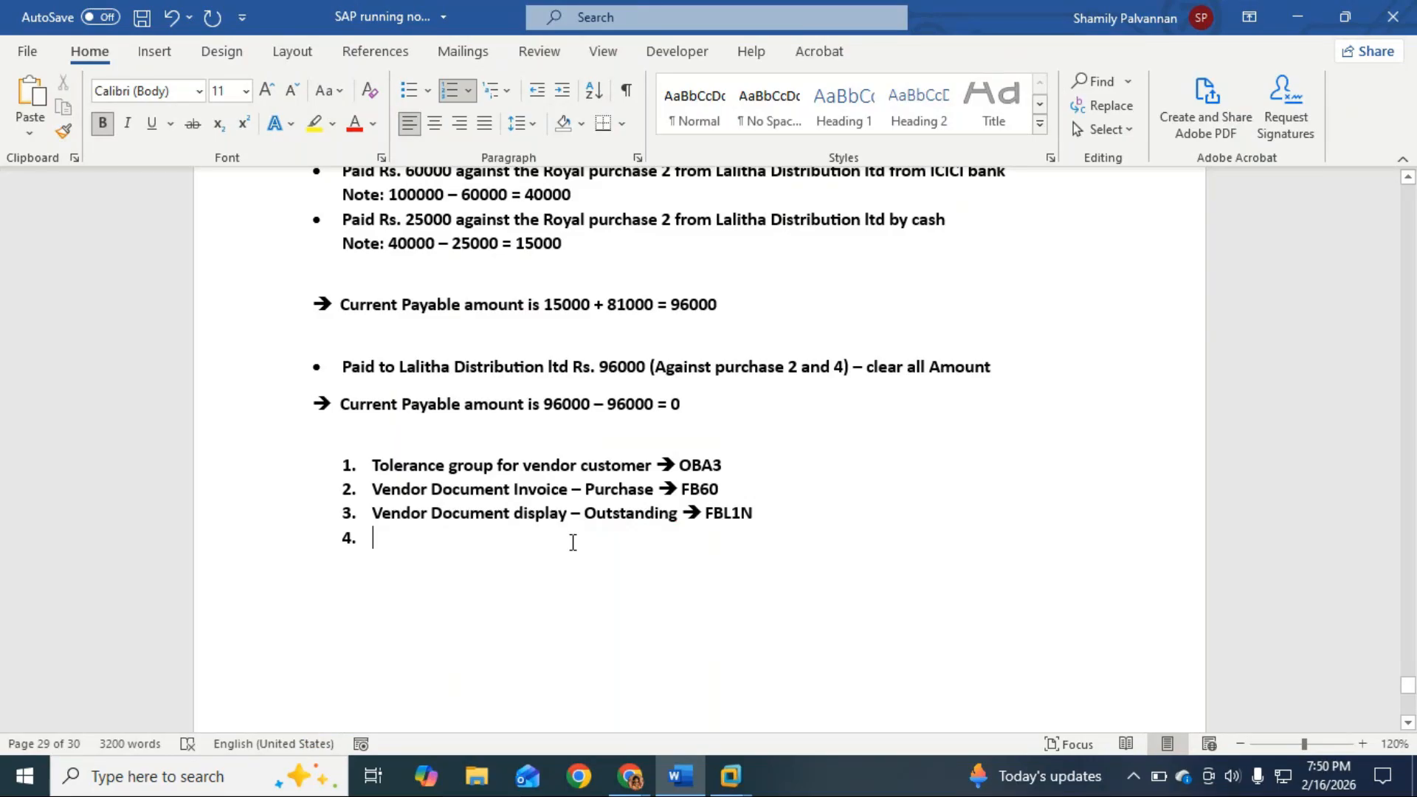
{"action": "type", "text": "Payme"}
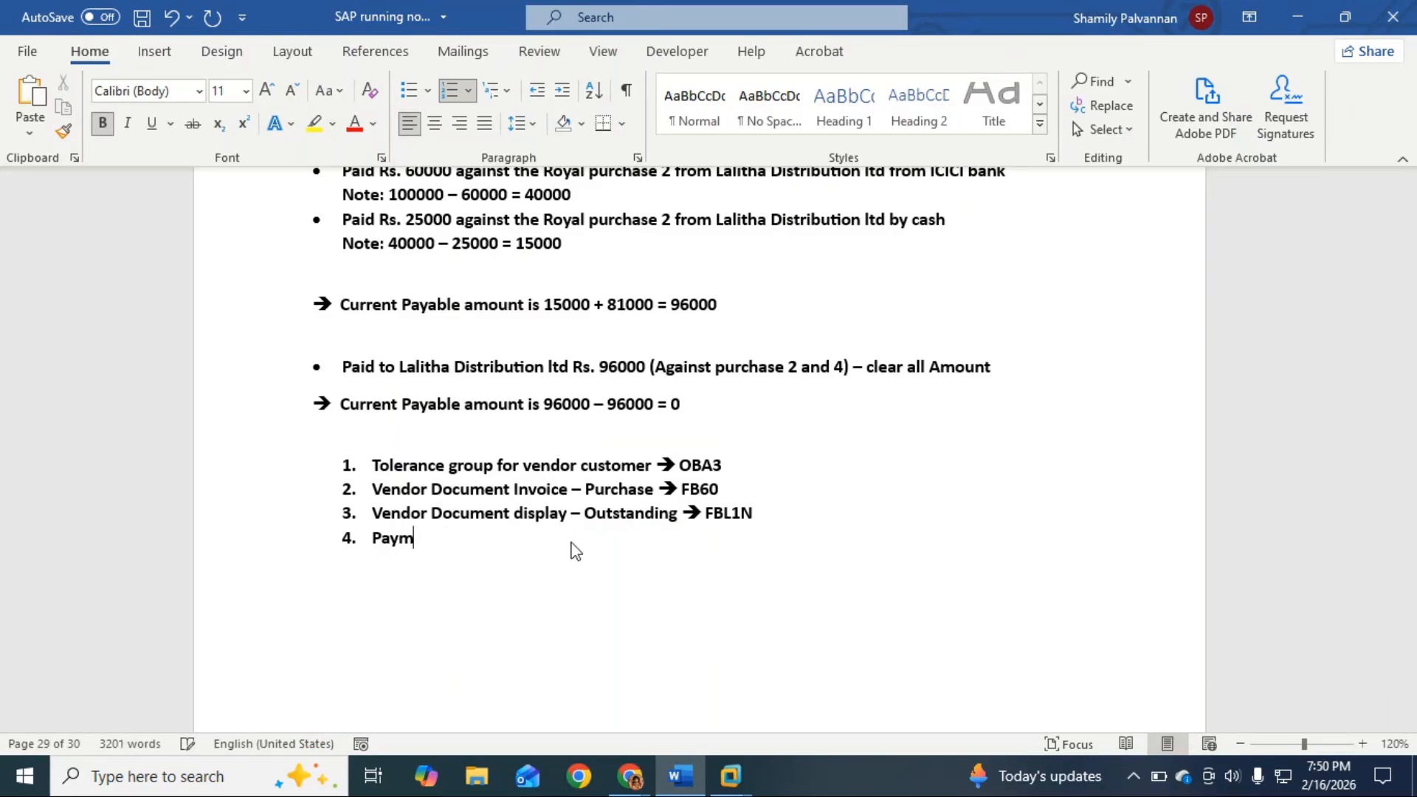
{"action": "key", "text": "BackSpace"}
{"action": "key", "text": "BackSpace"}
{"action": "key", "text": "BackSpace"}
{"action": "key", "text": "BackSpace"}
{"action": "key", "text": "BackSpace"}
Begin the fourth list item with "Vendor Outgoing payment (".
{"action": "type", "text": "Vendor "}
{"action": "type", "text": "Outgoi"}
{"action": "type", "text": "ngi"}
{"action": "key", "text": "BackSpace"}
{"action": "key", "text": "BackSpace"}
{"action": "key", "text": "BackSpace"}
{"action": "type", "text": "g pauy"}
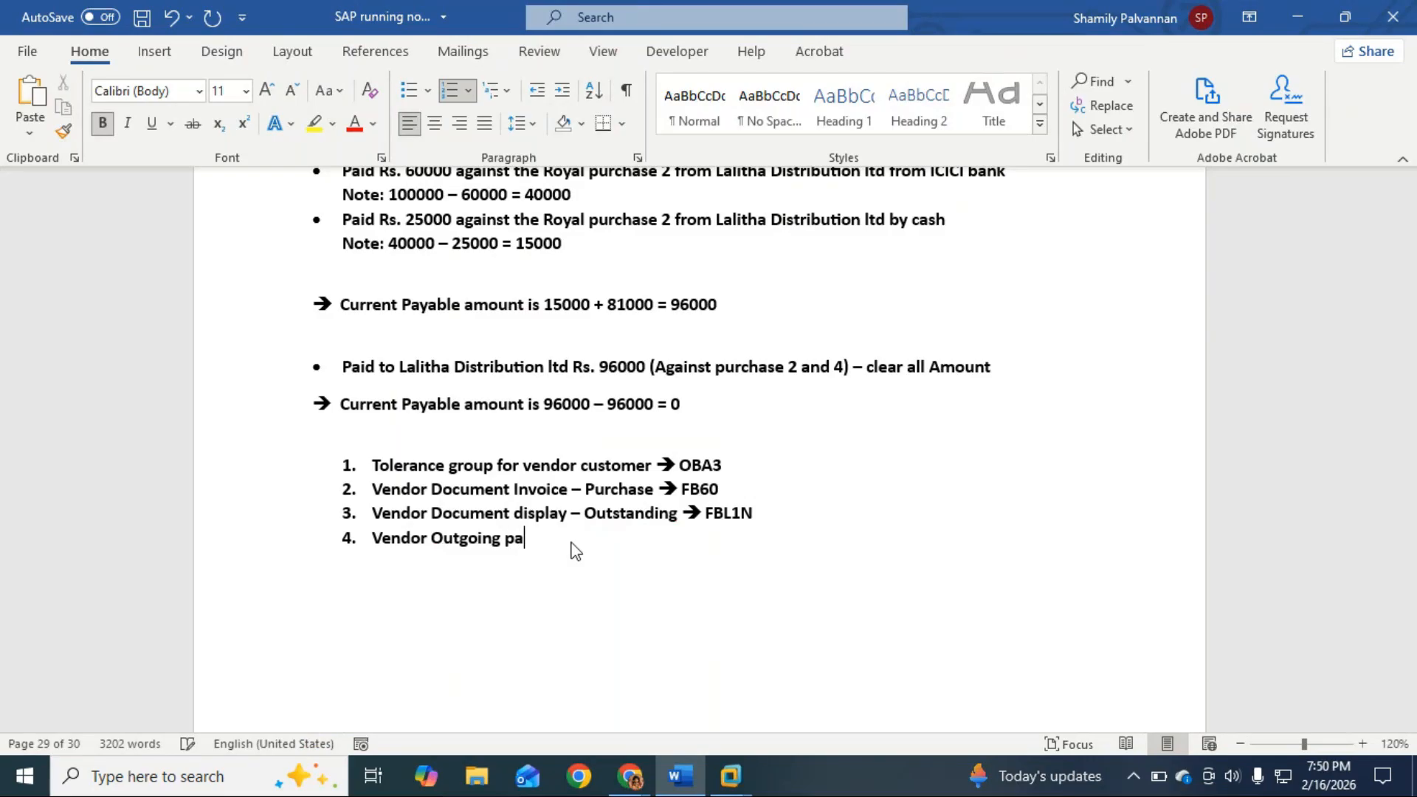
{"action": "key", "text": "BackSpace"}
{"action": "key", "text": "BackSpace"}
{"action": "type", "text": "ymeng"}
{"action": "key", "text": "BackSpace"}
{"action": "key", "text": "BackSpace"}
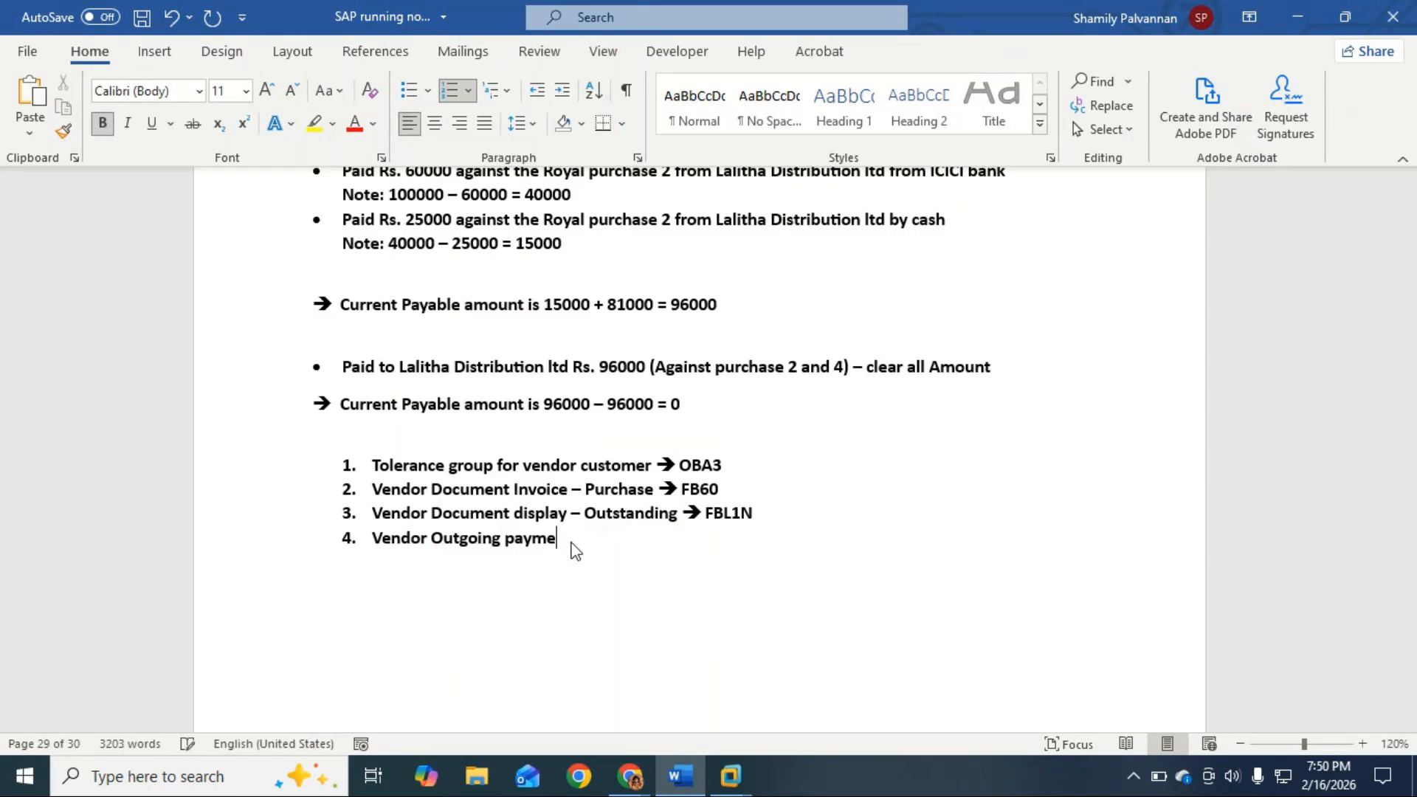
{"action": "type", "text": "nt ("}
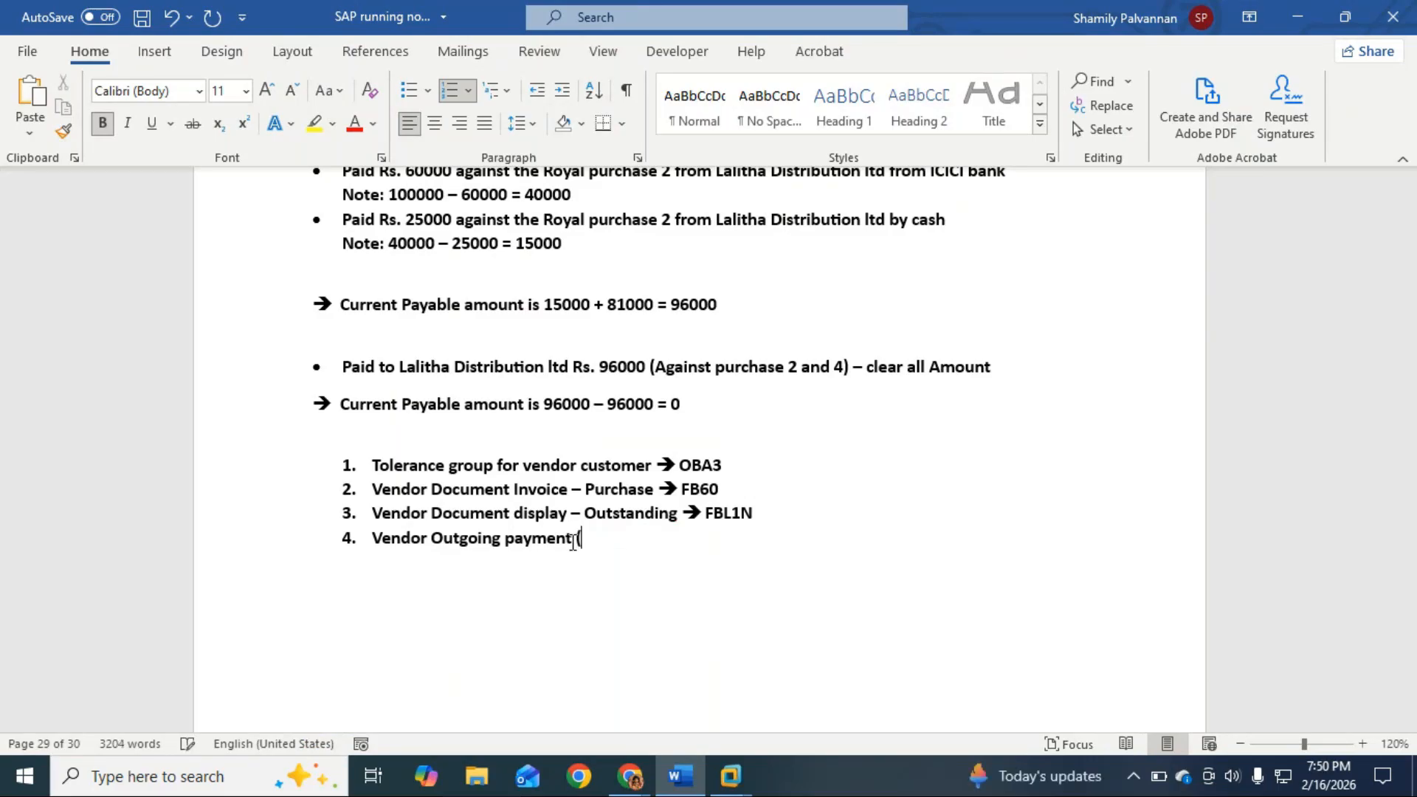
Complete the parenthesis in the fourth list item with "Individual bill/partial bill/full and final – all bills)".
{"action": "type", "text": "Individual bill"}
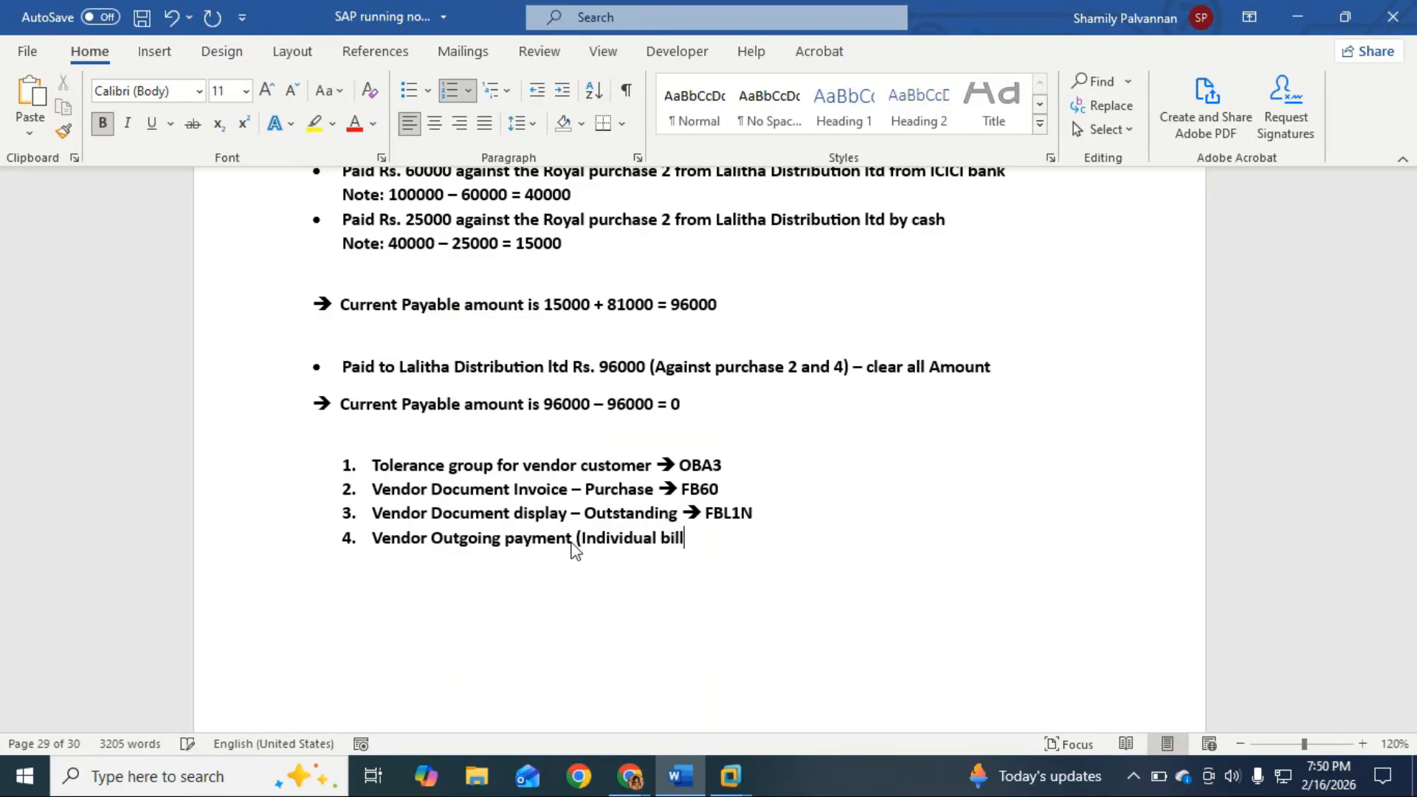
{"action": "type", "text": "/partial bill"}
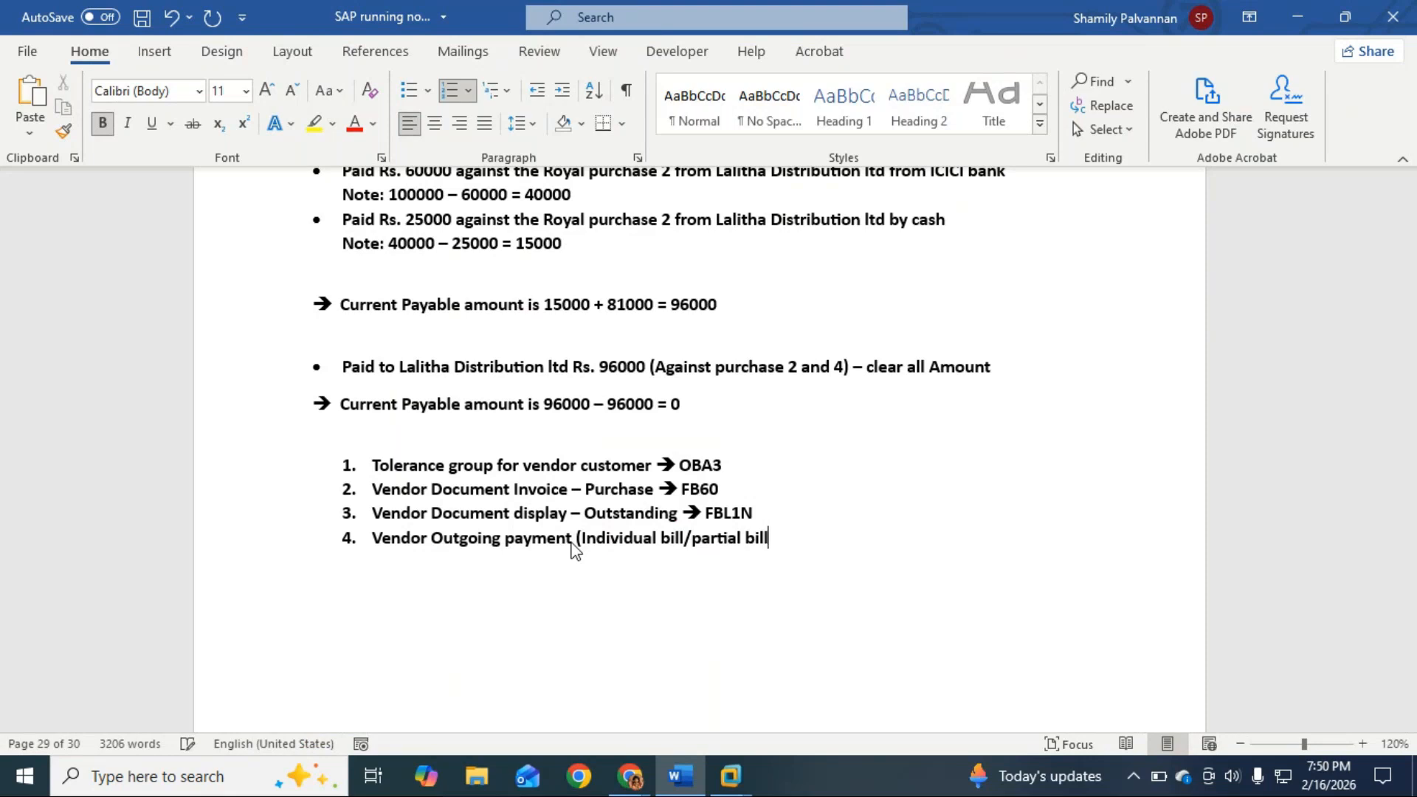
{"action": "type", "text": "/"}
{"action": "type", "text": "f"}
{"action": "type", "text": "ull "}
{"action": "type", "text": "and f"}
{"action": "type", "text": "inal"}
{"action": "type", "text": " - all bi"}
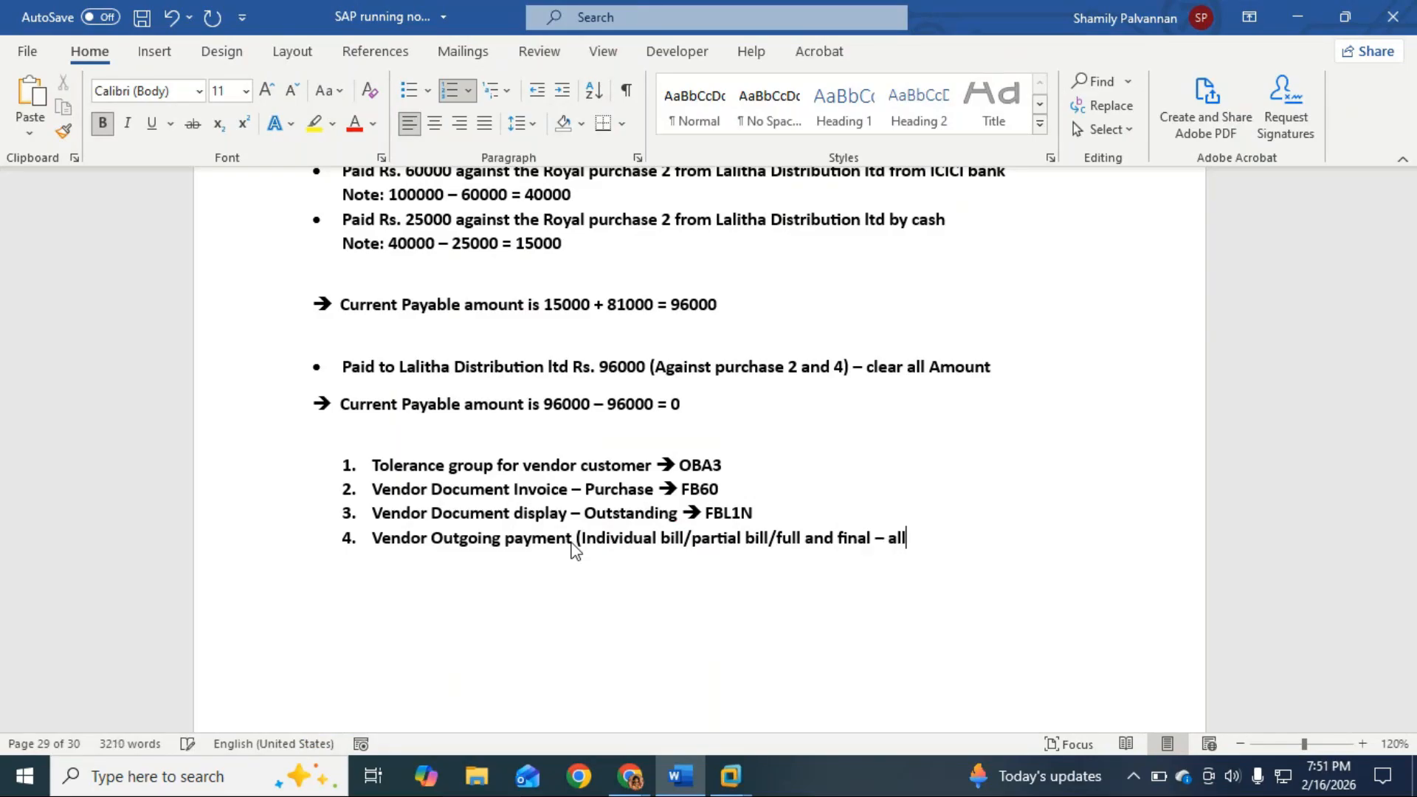
{"action": "type", "text": "lls)"}
Add "→ F-53" at the end of the fourth list item and start the fifth item.
{"action": "type", "text": "=="}
{"action": "type", "text": "F-"}
{"action": "type", "text": "53"}
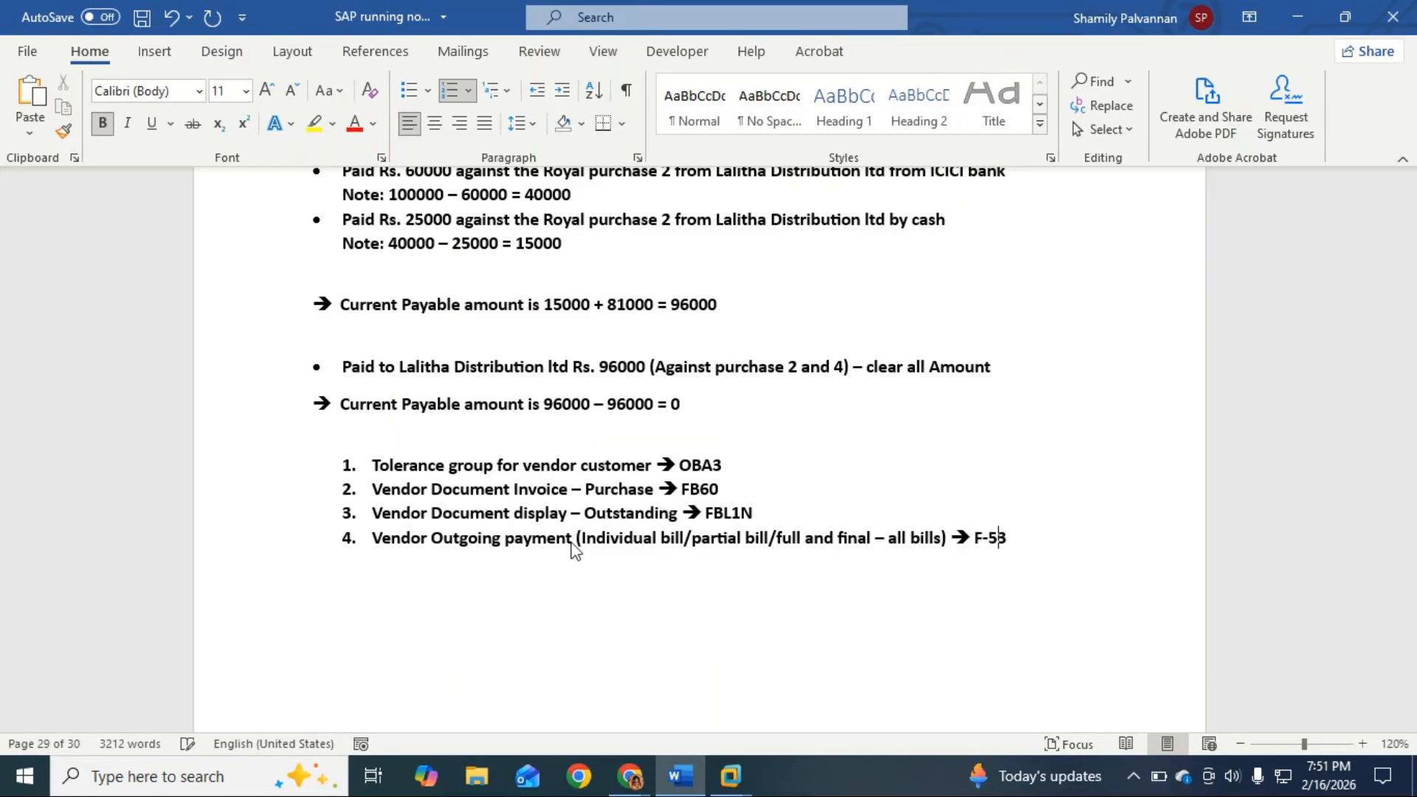
{"action": "key", "text": "Return"}
Enter the description "Document number for Vendor Invoice and Outgoing payment" as the fifth list item.
{"action": "type", "text": "Docuument nu"}
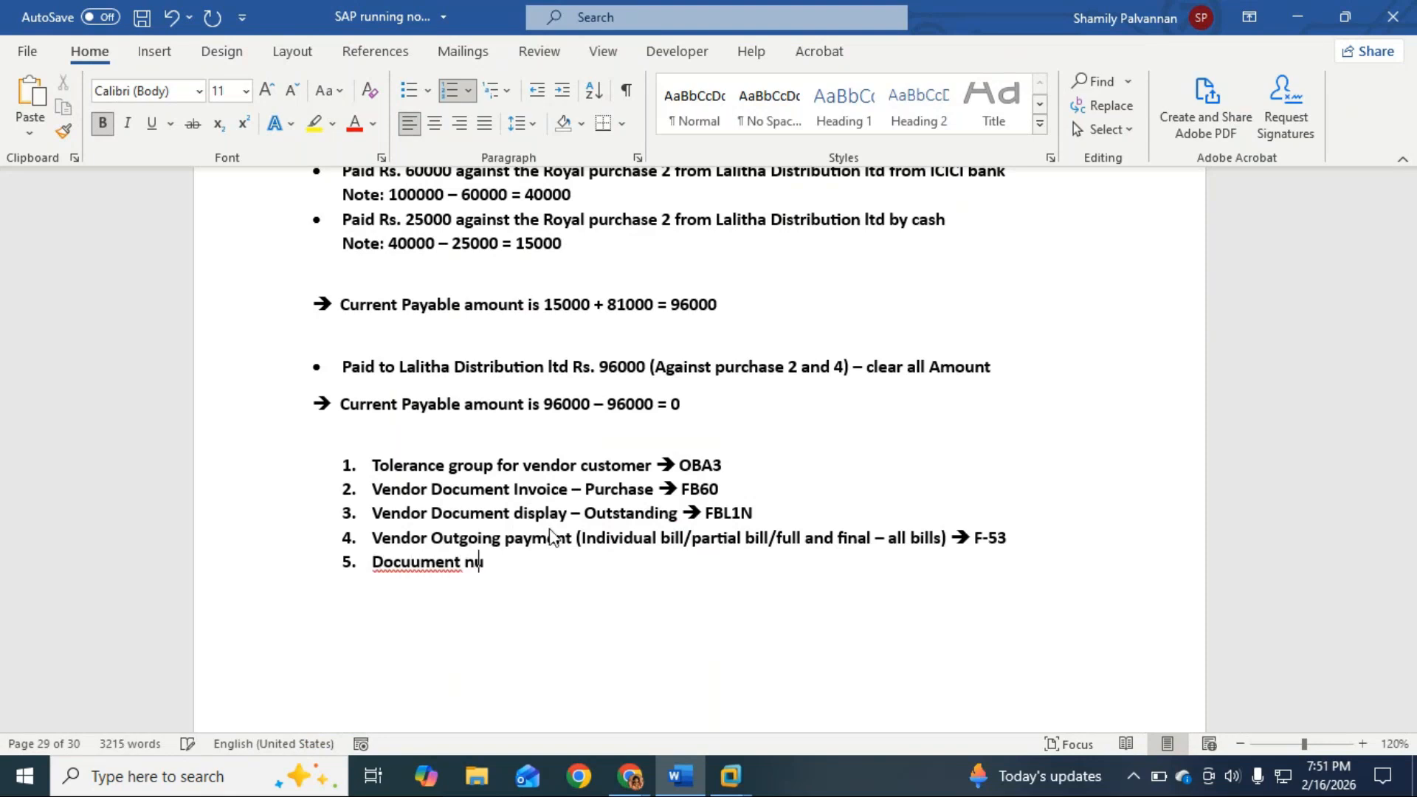
{"action": "type", "text": "mber ofr"}
{"action": "key", "text": "BackSpace"}
{"action": "key", "text": "BackSpace"}
{"action": "key", "text": "BackSpace"}
{"action": "key", "text": "BackSpace"}
{"action": "type", "text": "for Vendor "}
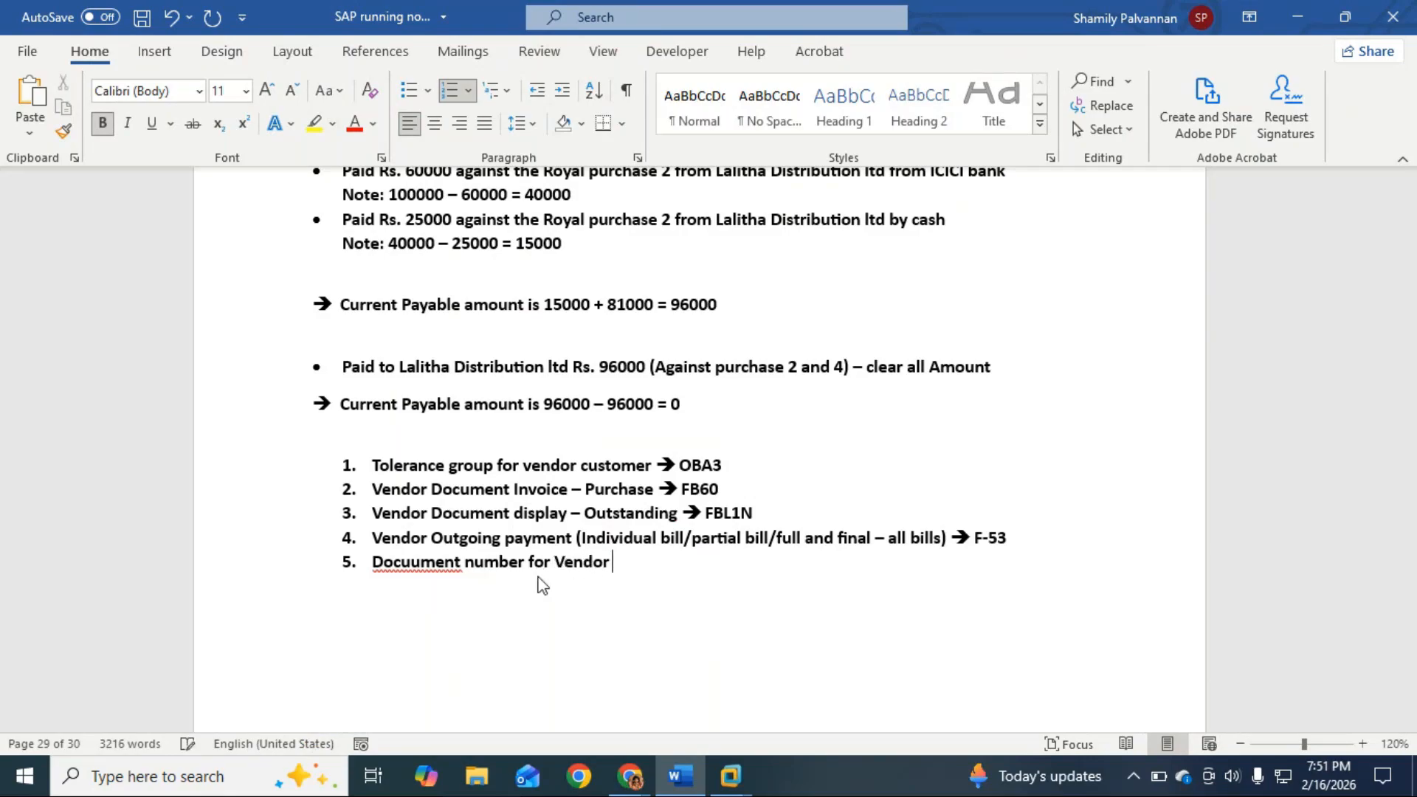
{"action": "type", "text": "Invoice an"}
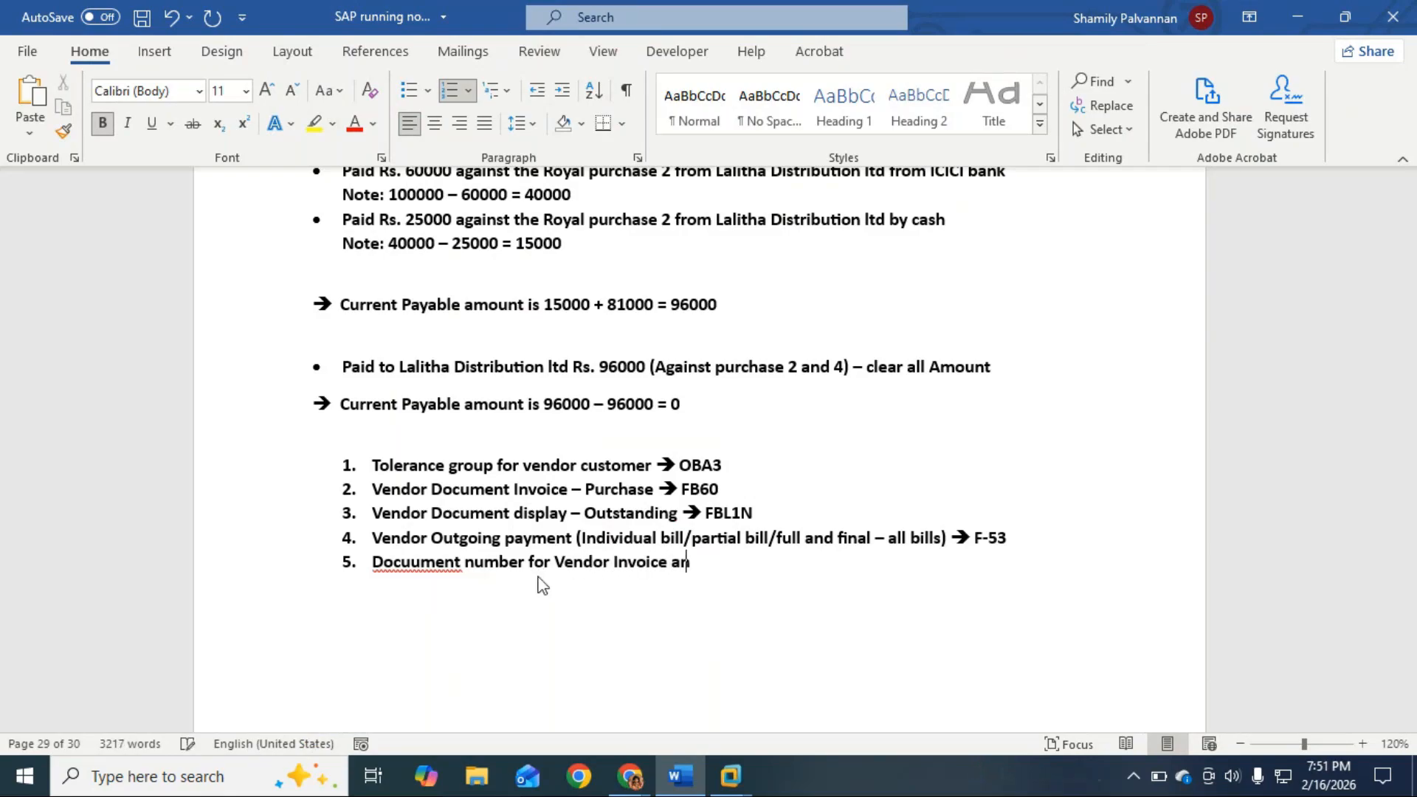
{"action": "type", "text": "d Outgoing p"}
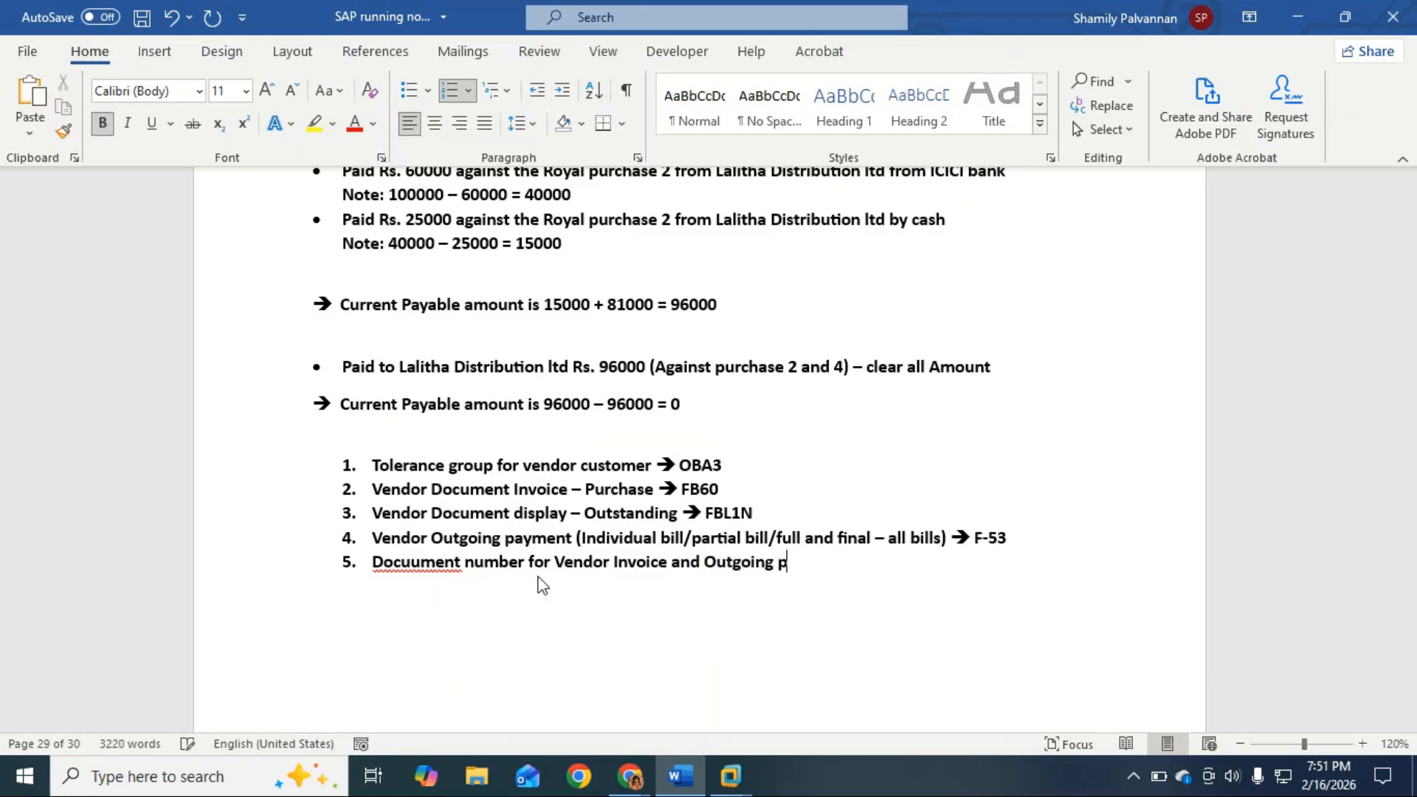
{"action": "type", "text": "ayment =m"}
{"action": "key", "text": "BackSpace"}
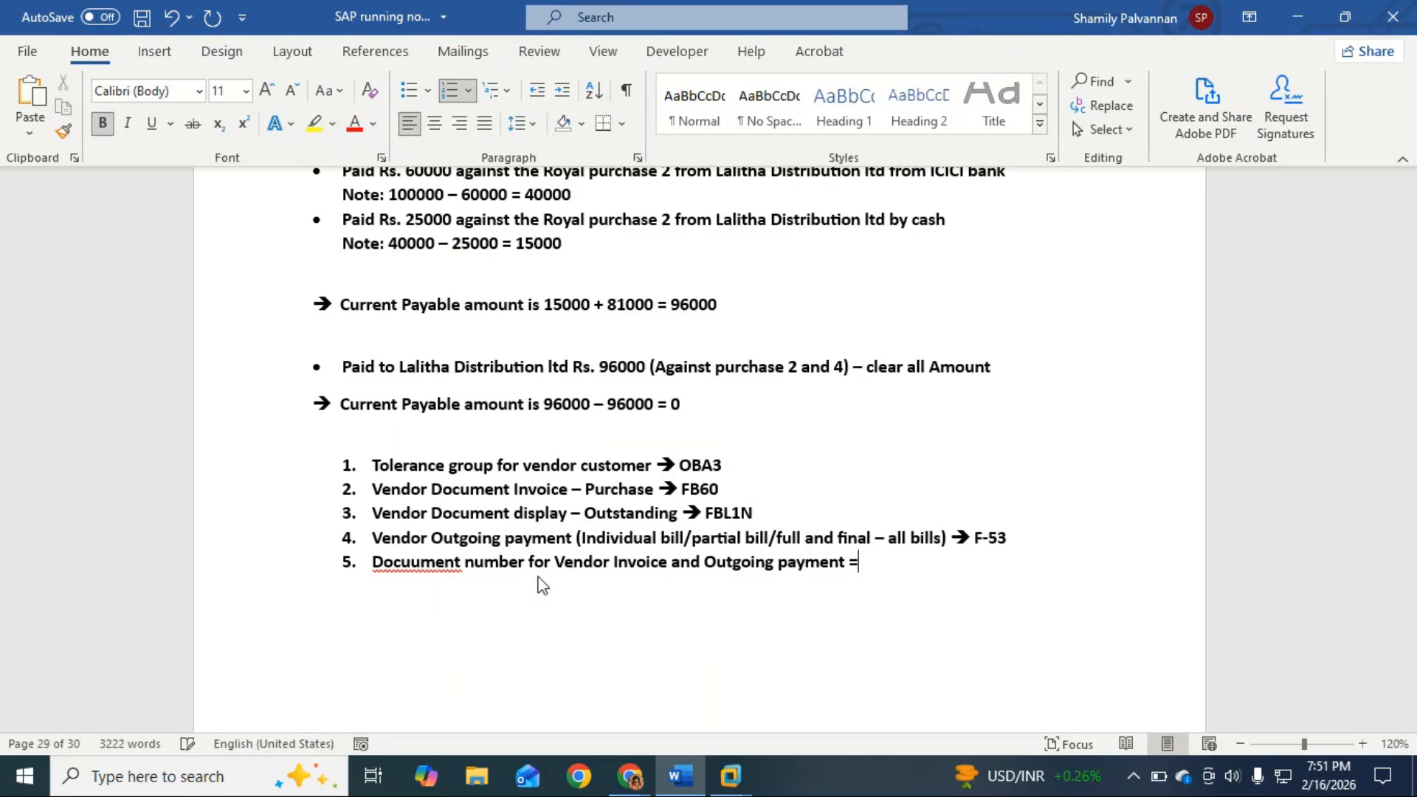
Add "→ FBL1" to the fifth list item and correct the spelling of its first word to "Document".
{"action": "key", "text": "BackSpace"}
{"action": "type", "text": "==> "}
{"action": "type", "text": "FB"}
{"action": "type", "text": "L1"}
{"action": "left_click", "coordinate": [419, 560]}
{"action": "key", "text": "BackSpace"}
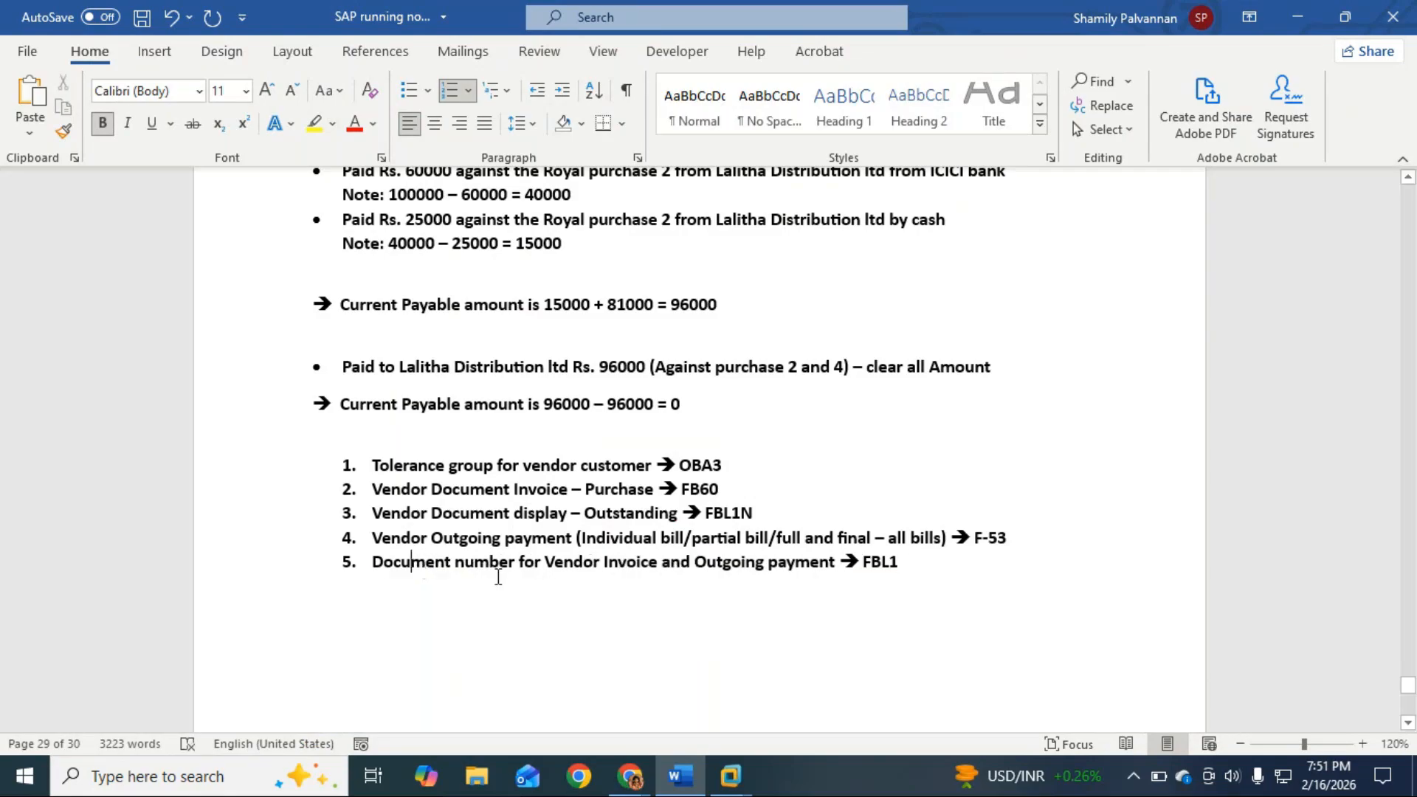
Insert an extra blank line above the numbered list of transaction codes.
{"action": "left_click", "coordinate": [631, 436]}
{"action": "key", "text": "Return"}
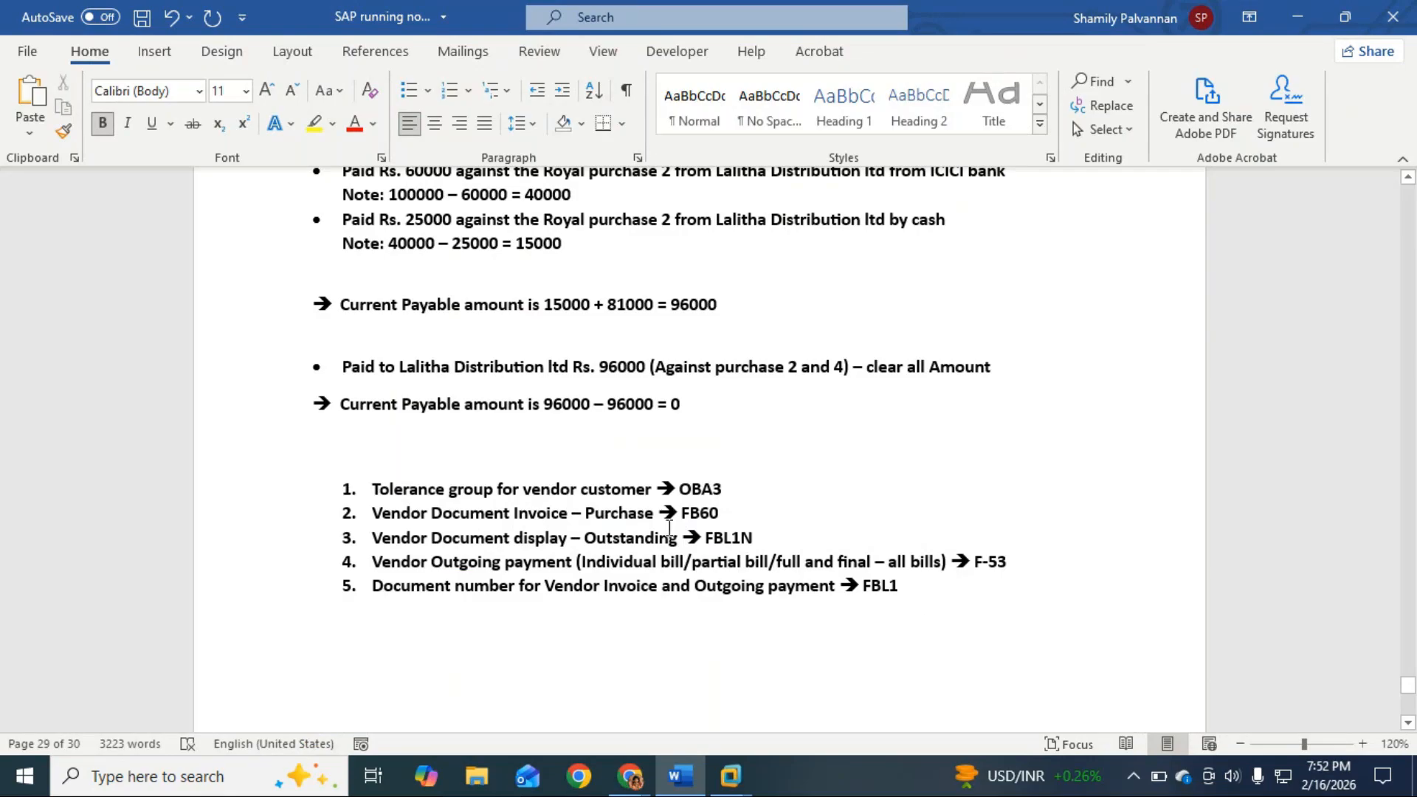
{"action": "scroll", "coordinate": [632, 499], "scroll_direction": "up", "scroll_amount": 12}
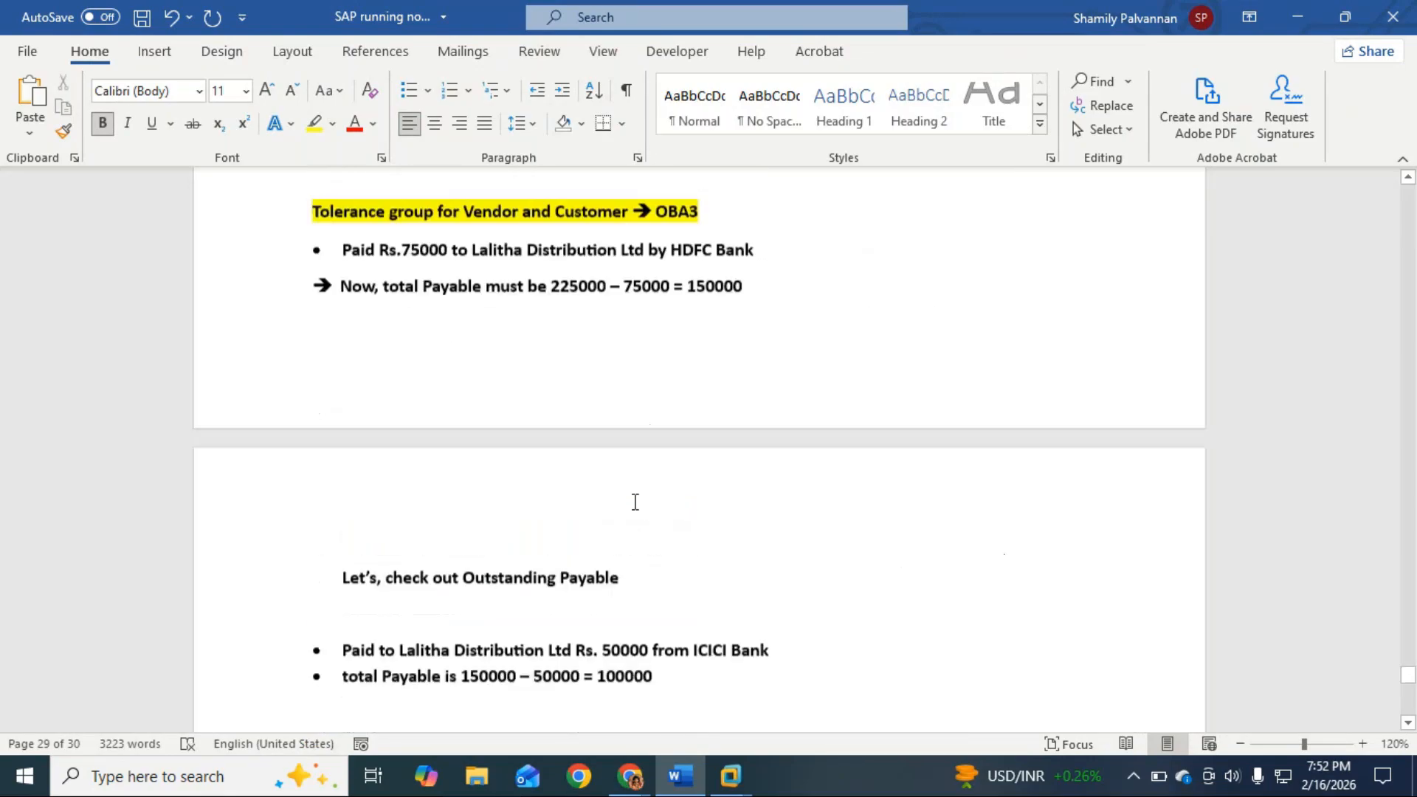
{"action": "key", "text": "alt+Tab"}
{"action": "key", "text": "alt+Tab"}
{"action": "key", "text": "alt+Tab"}
{"action": "key", "text": "alt+Tab"}
{"action": "key", "text": "alt+Tab"}
{"action": "key", "text": "alt+Tab"}
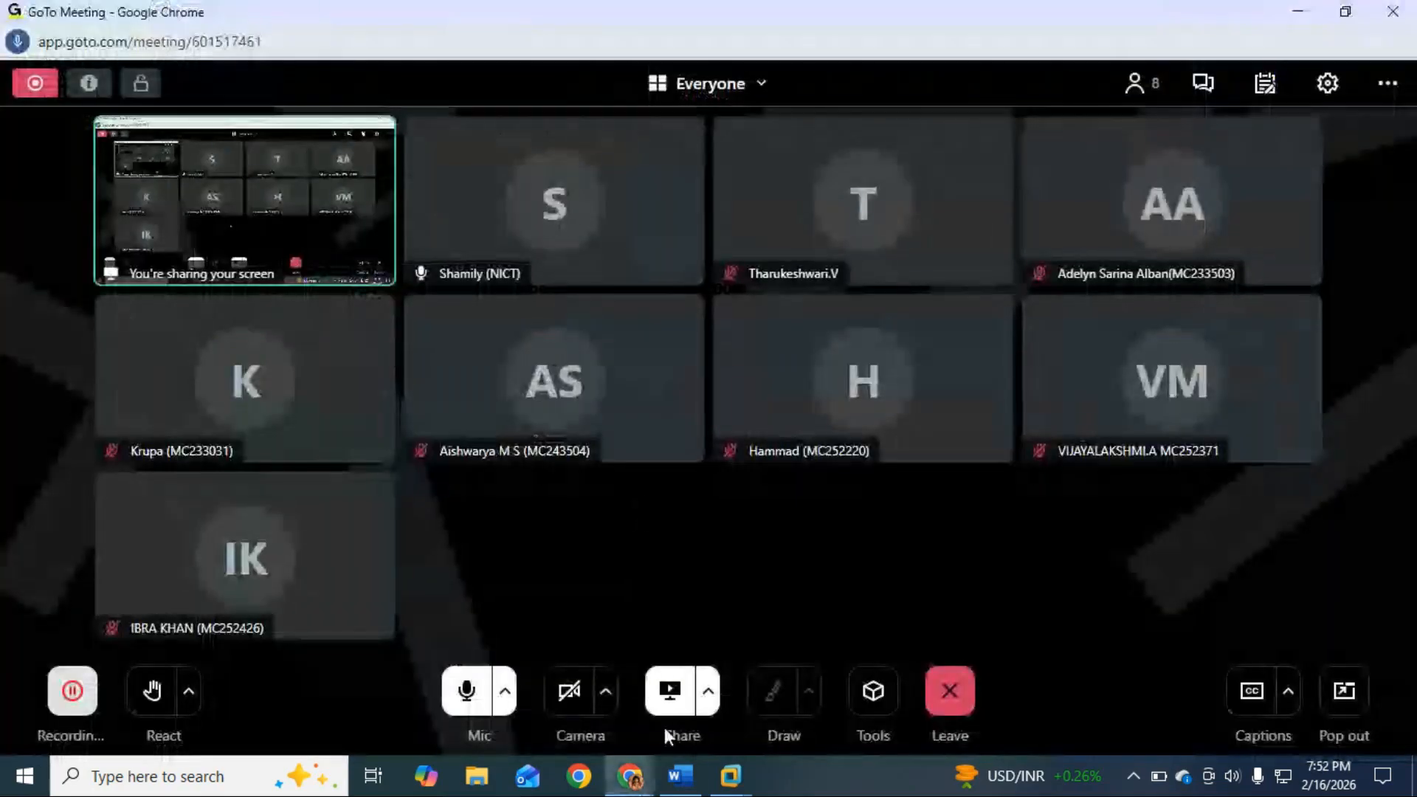
{"action": "left_click", "coordinate": [697, 780]}
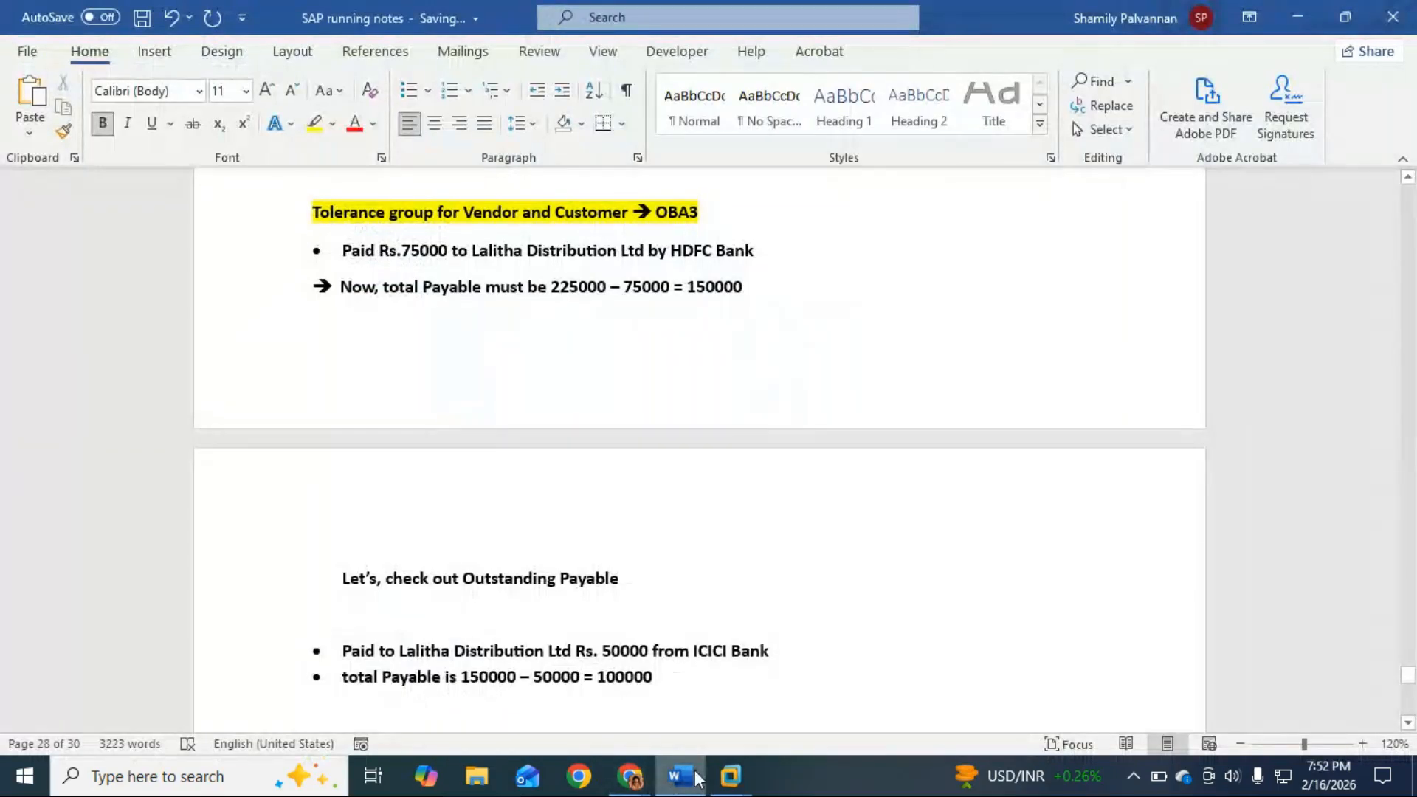
Switch to the GoTo Meeting window and mute the microphone.
{"action": "key", "text": "alt+Tab"}
{"action": "key", "text": "alt+Tab"}
{"action": "key", "text": "alt+Tab"}
{"action": "key", "text": "alt+Tab"}
{"action": "key", "text": "alt+Tab"}
{"action": "key", "text": "alt+Tab"}
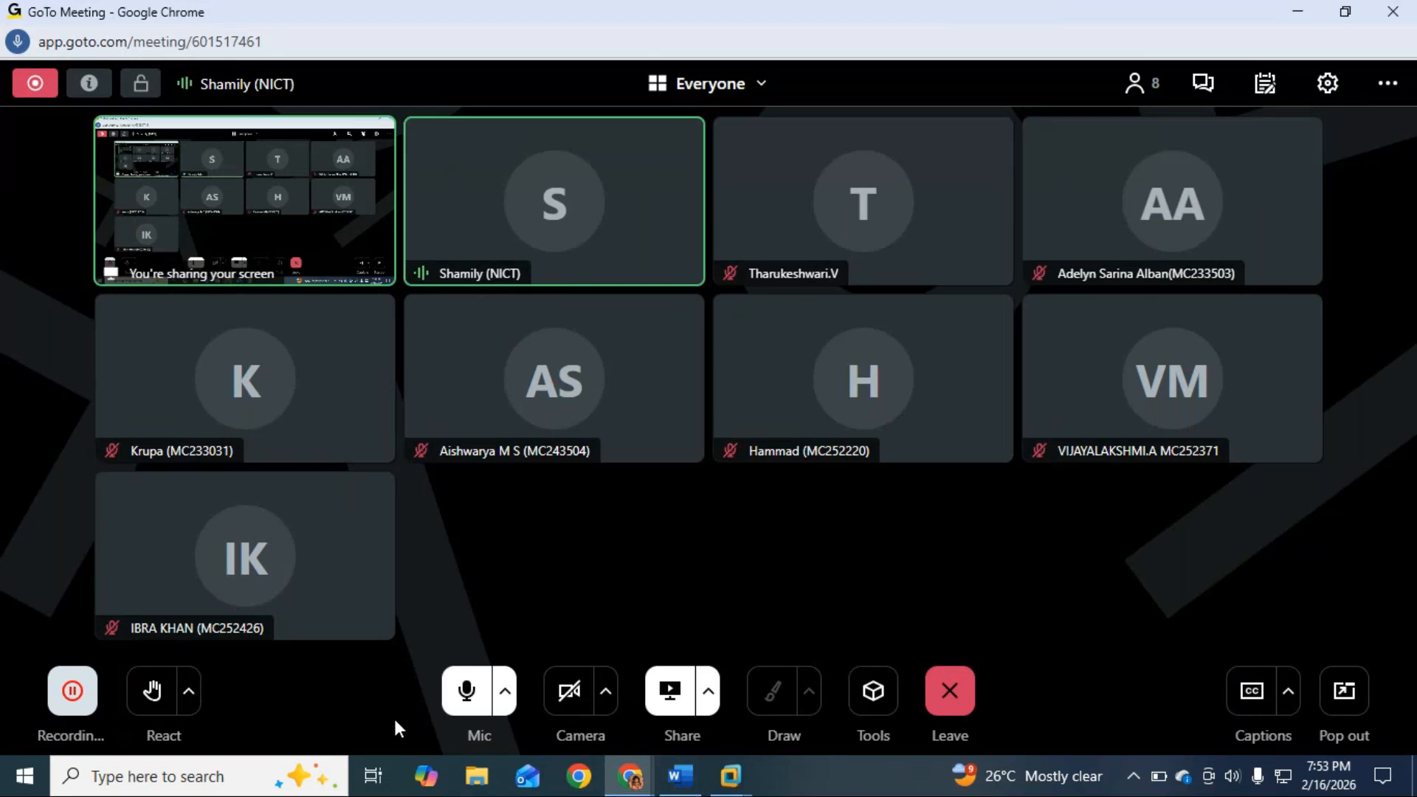
{"action": "left_click", "coordinate": [468, 694]}
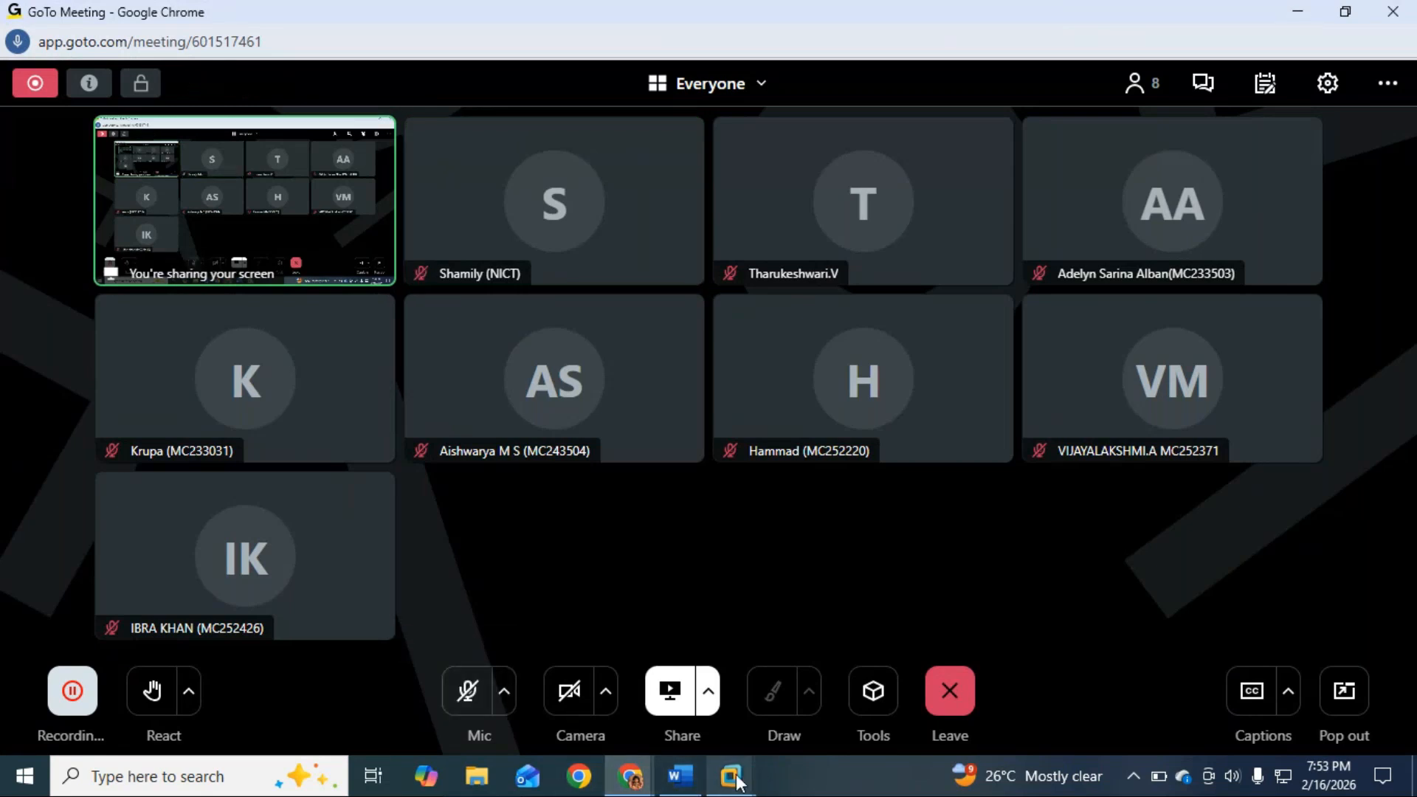
Switch to VMware Workstation, suspend the ECC Windows Server 2003 virtual machine and close the program.
{"action": "mouse_move", "coordinate": [737, 781]}
{"action": "left_click", "coordinate": [846, 670]}
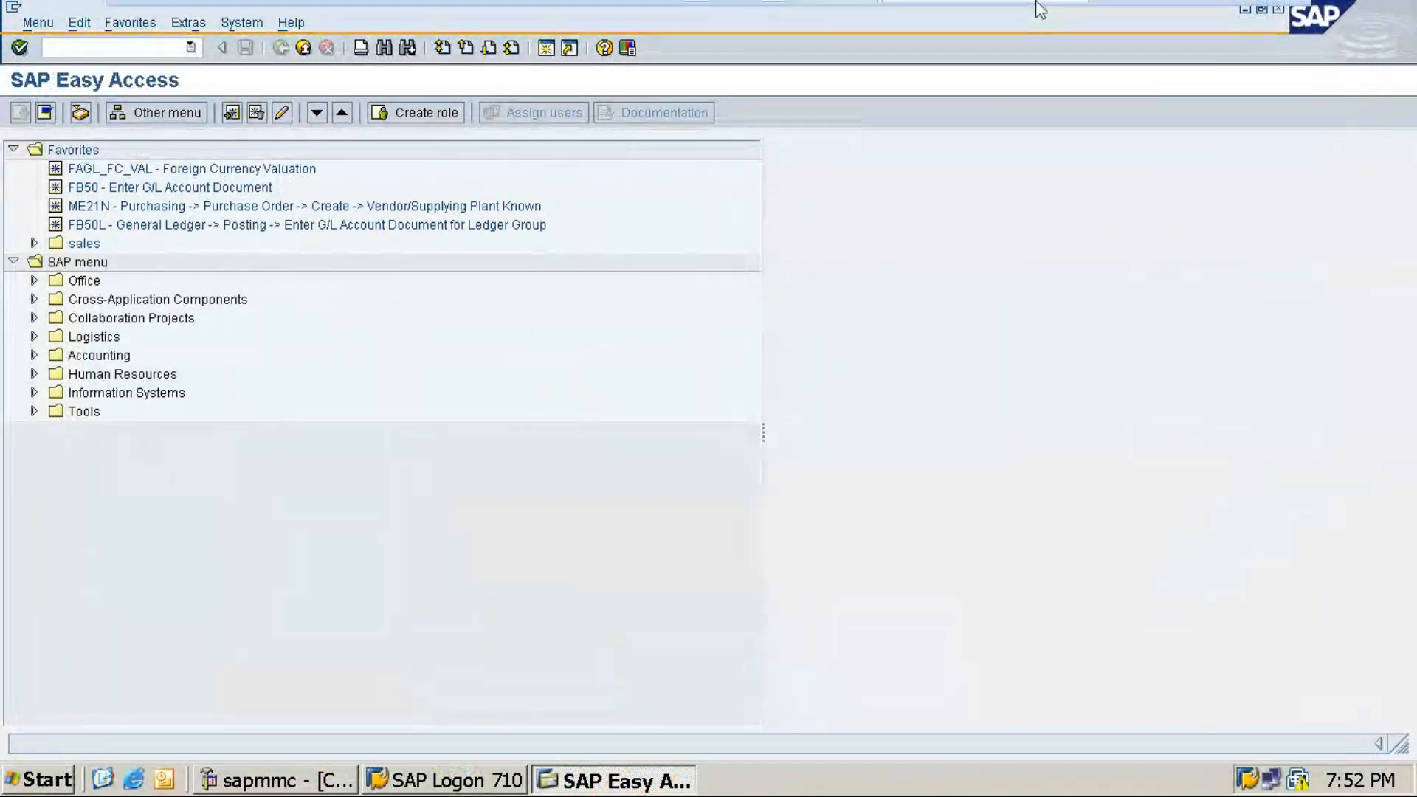
{"action": "mouse_move", "coordinate": [845, 4]}
{"action": "left_click", "coordinate": [421, 13]}
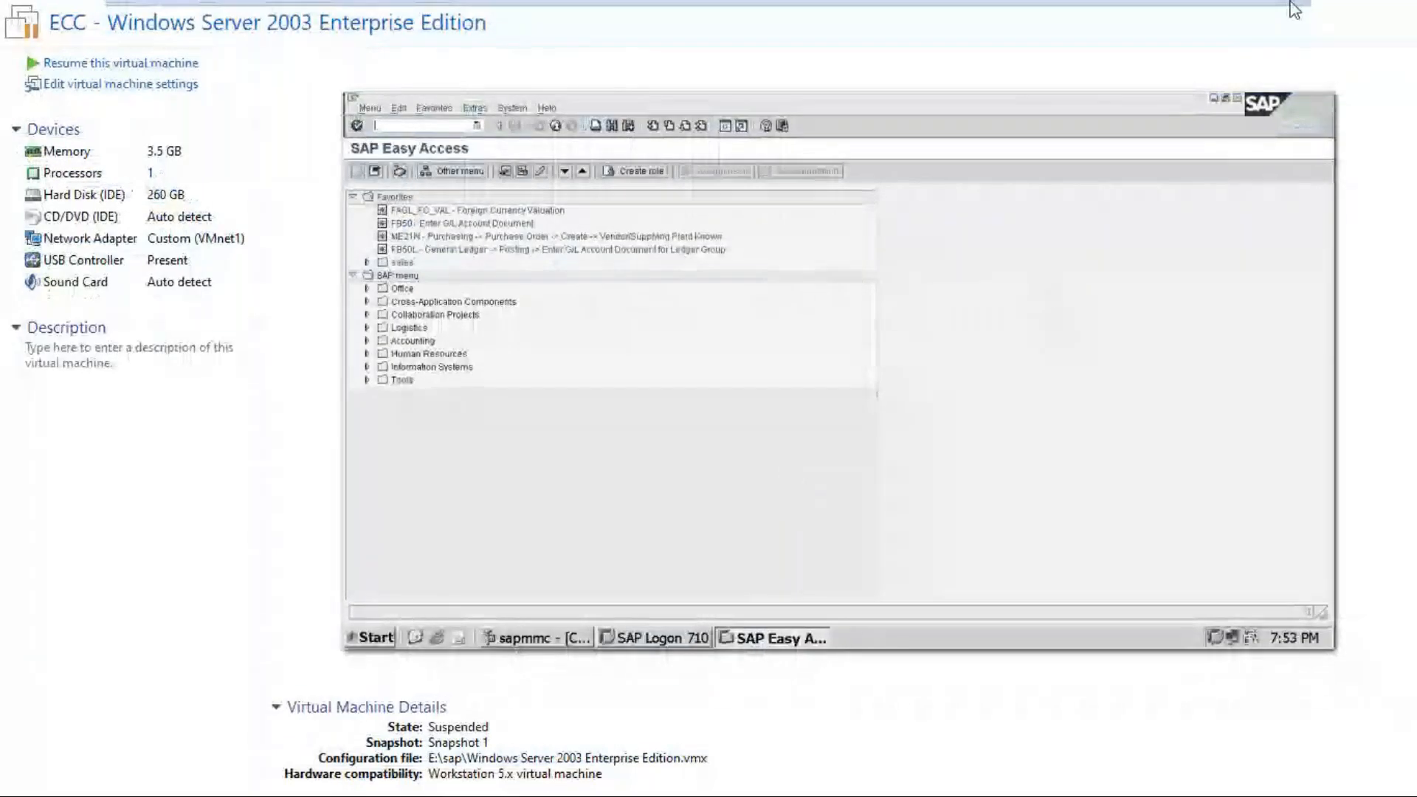
{"action": "left_click", "coordinate": [1295, 15]}
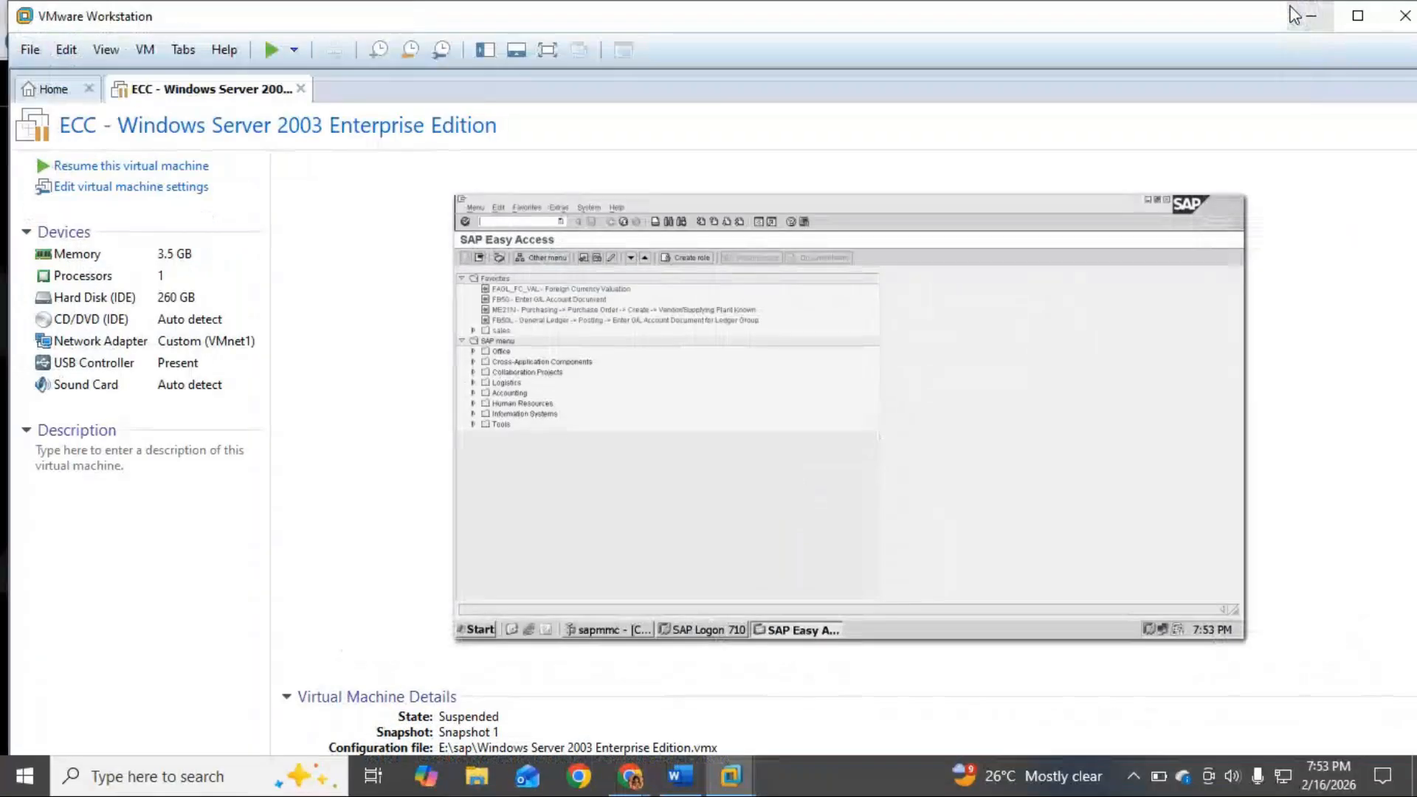
{"action": "left_click", "coordinate": [1311, 15]}
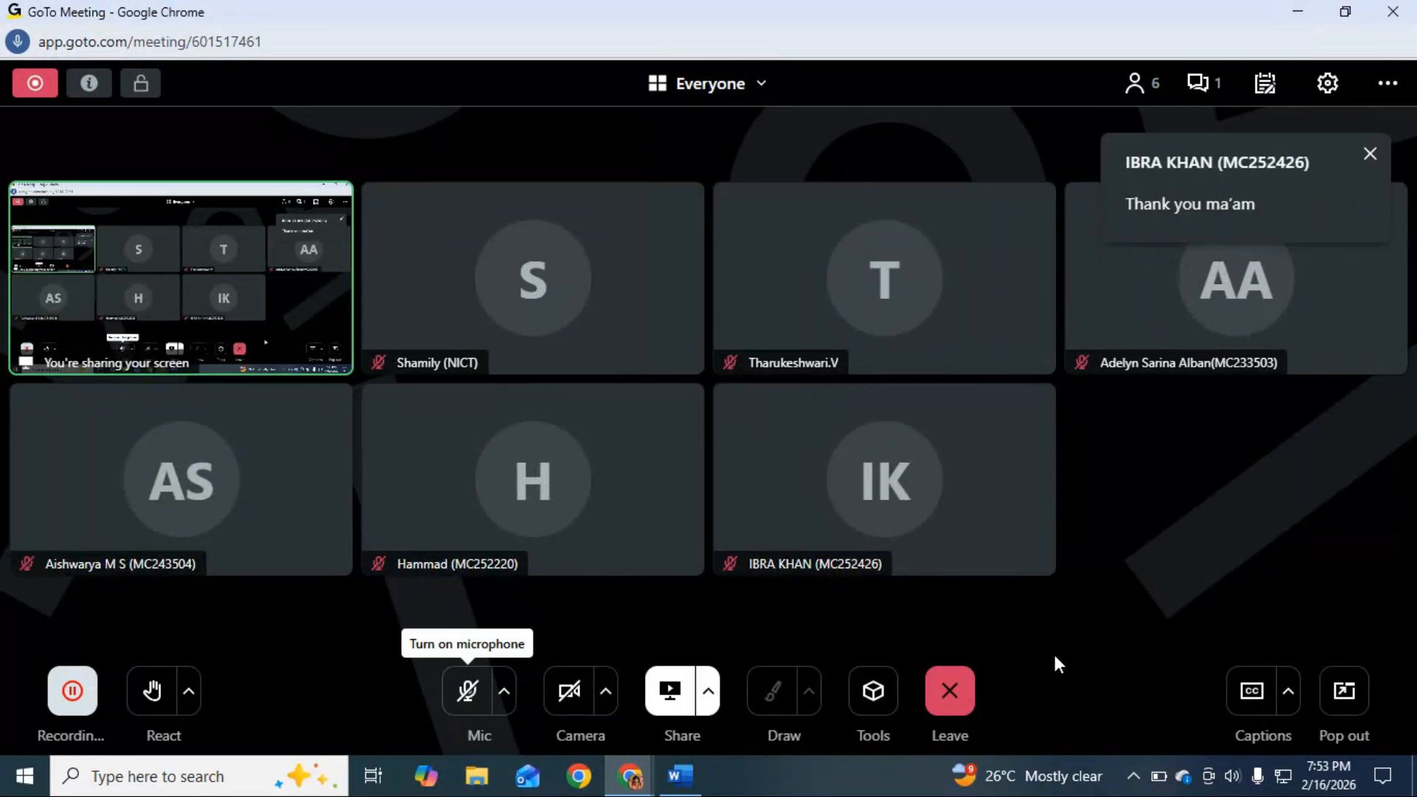
Read the new message in the meeting chat and close the chat.
{"action": "left_click", "coordinate": [1199, 83]}
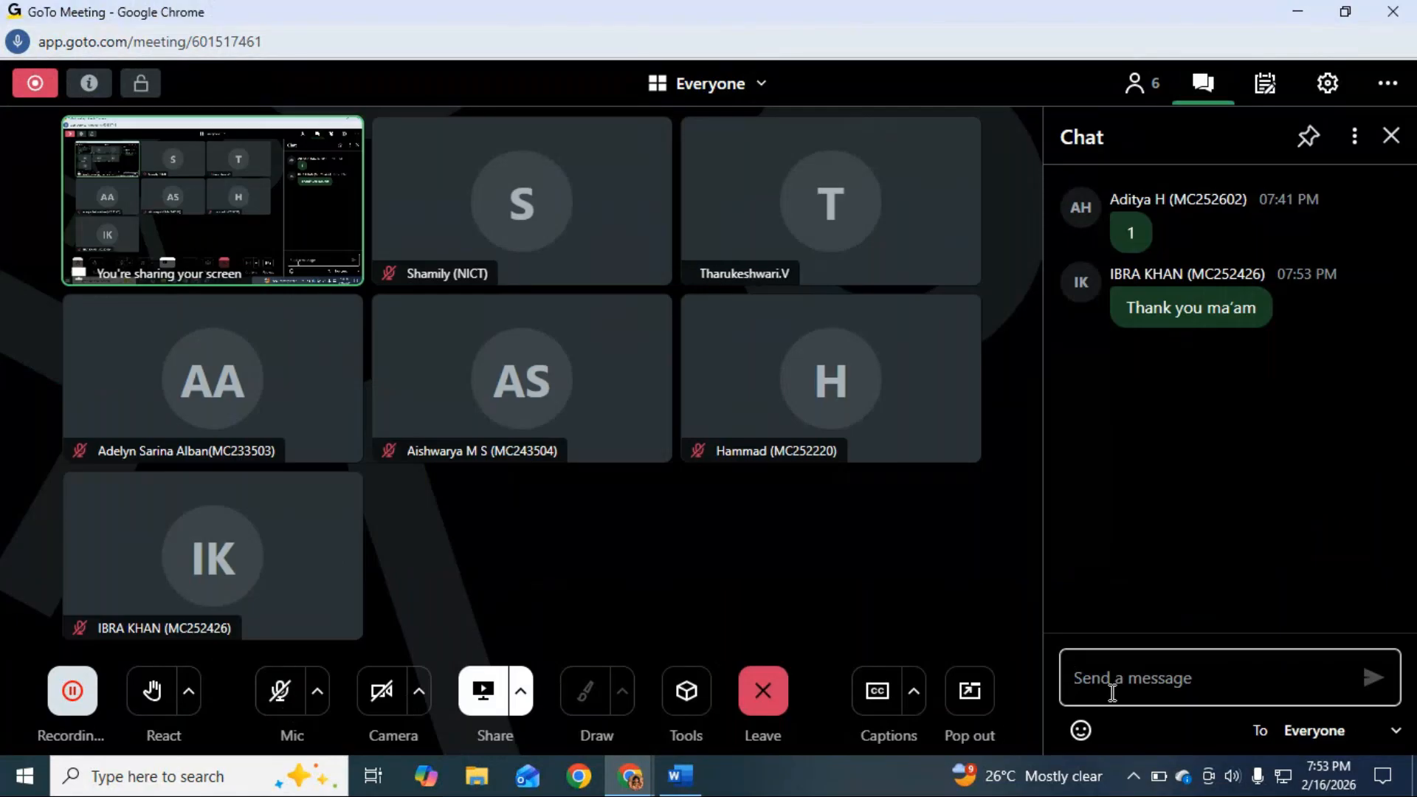
{"action": "left_click", "coordinate": [1391, 137]}
Close the SAP running notes document in Word and stop sharing the screen in GoTo Meeting.
{"action": "left_click", "coordinate": [682, 772]}
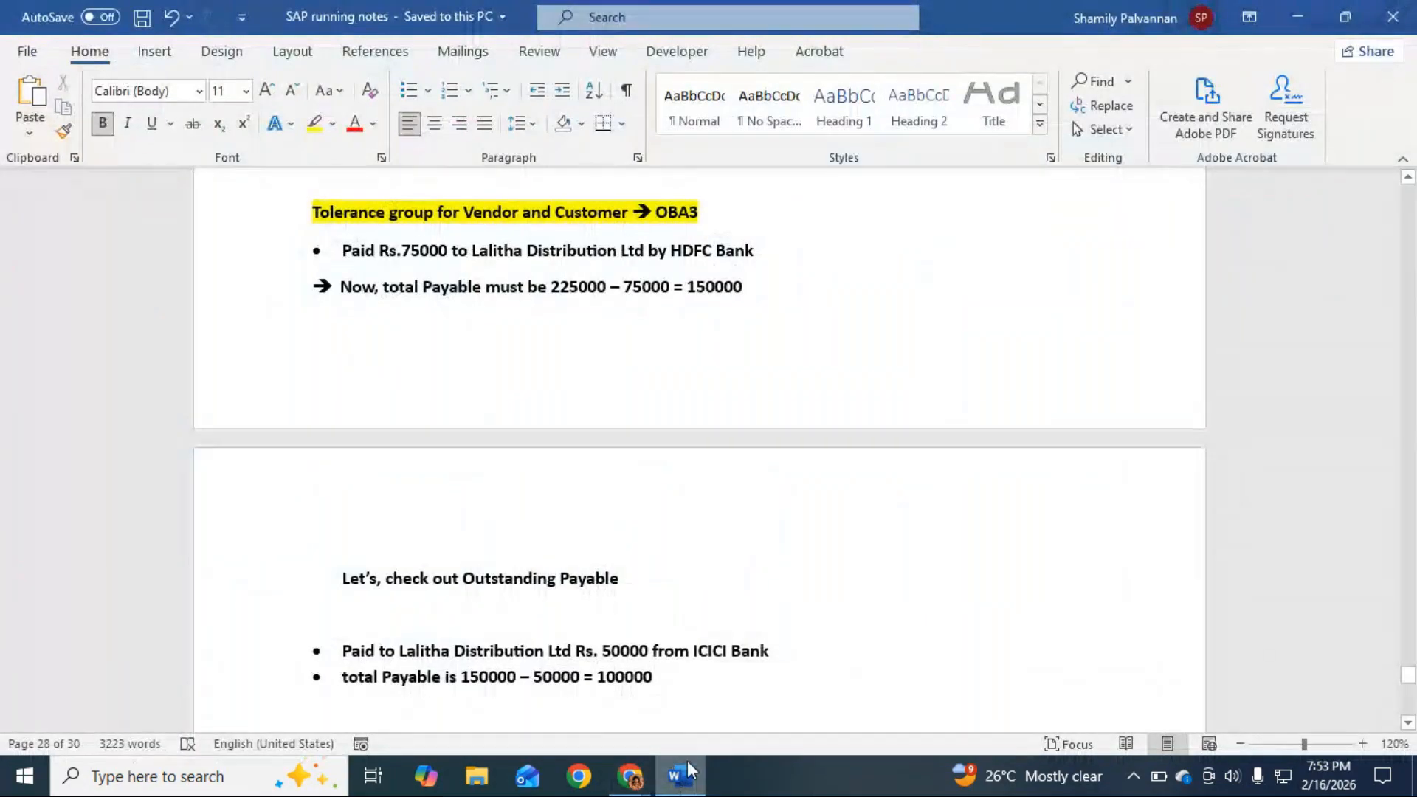
{"action": "left_click", "coordinate": [1412, 8]}
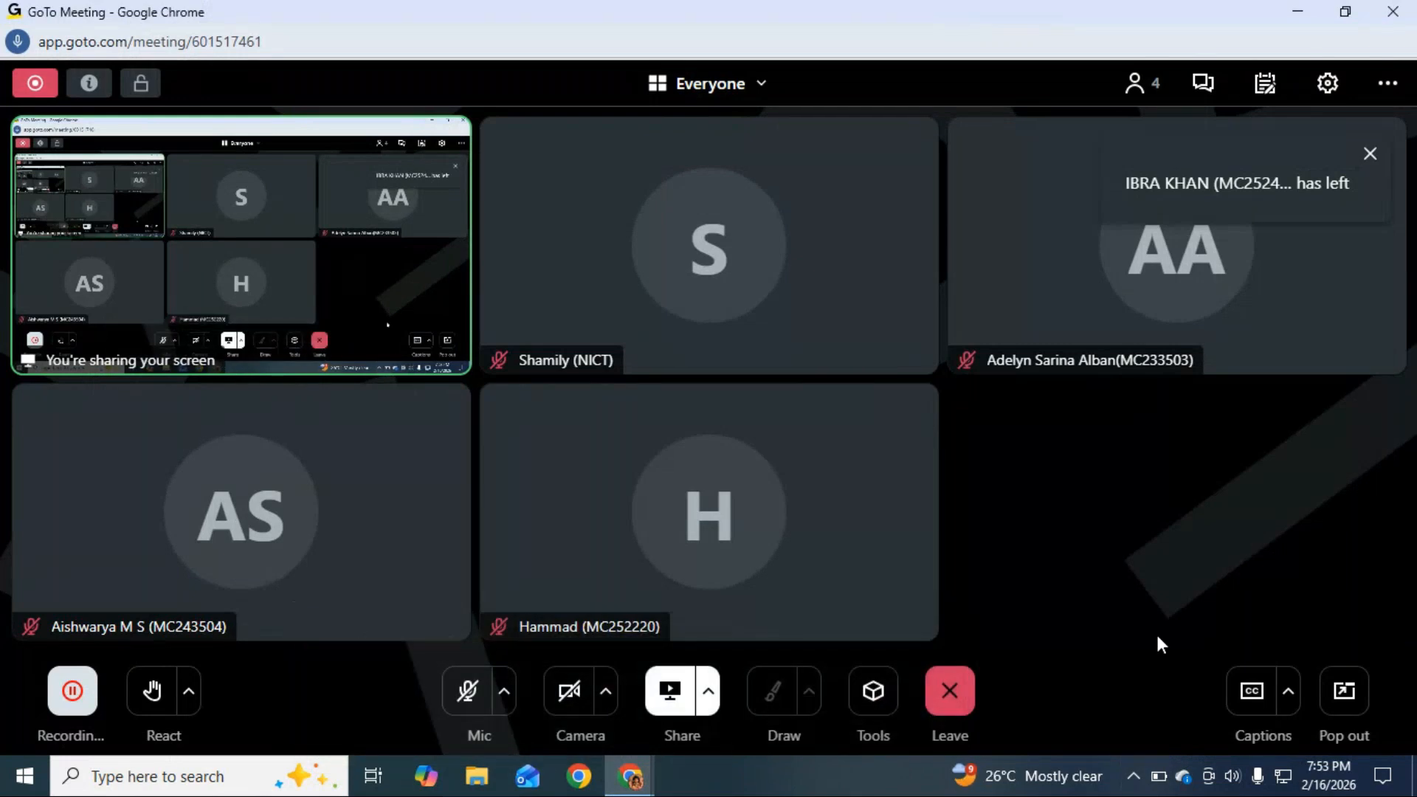
{"action": "left_click", "coordinate": [669, 691]}
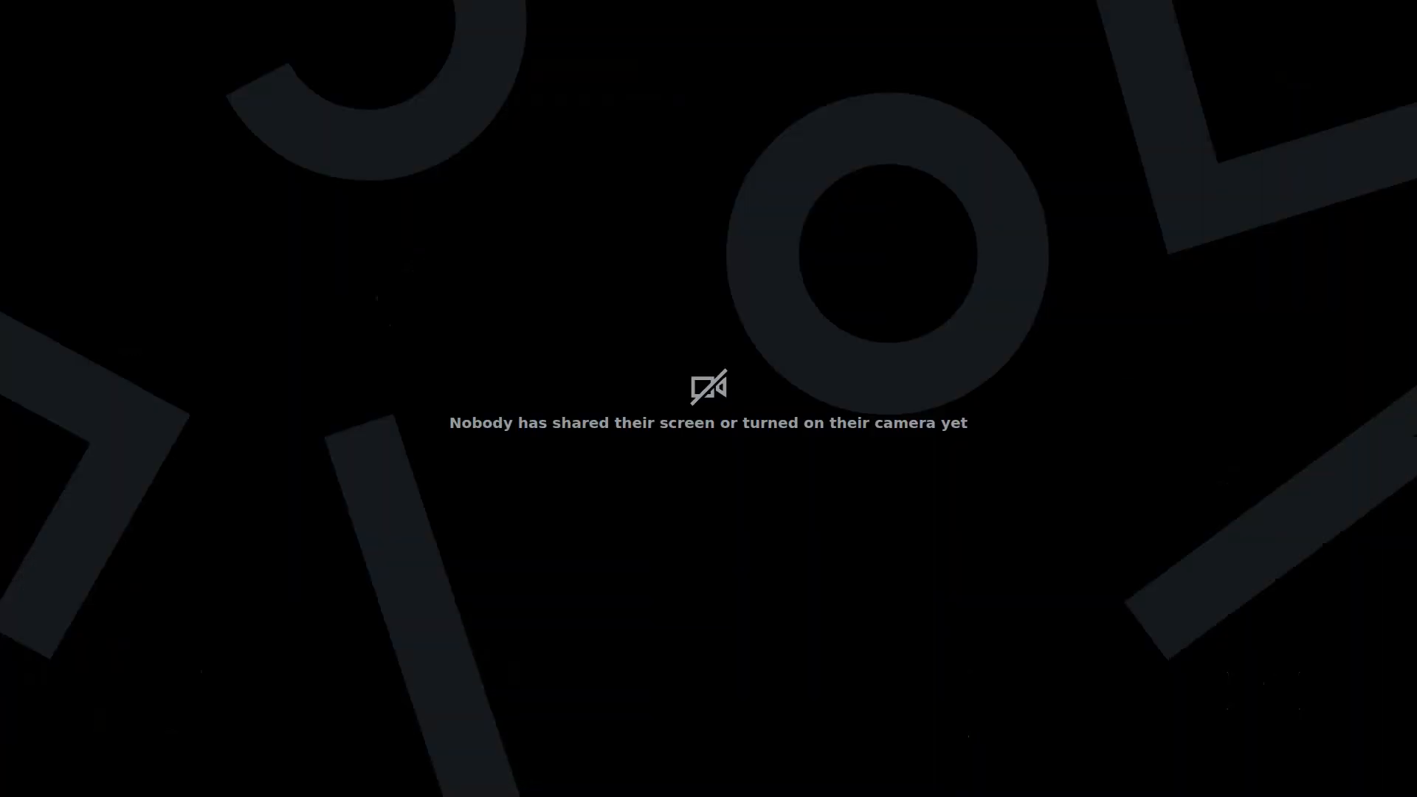